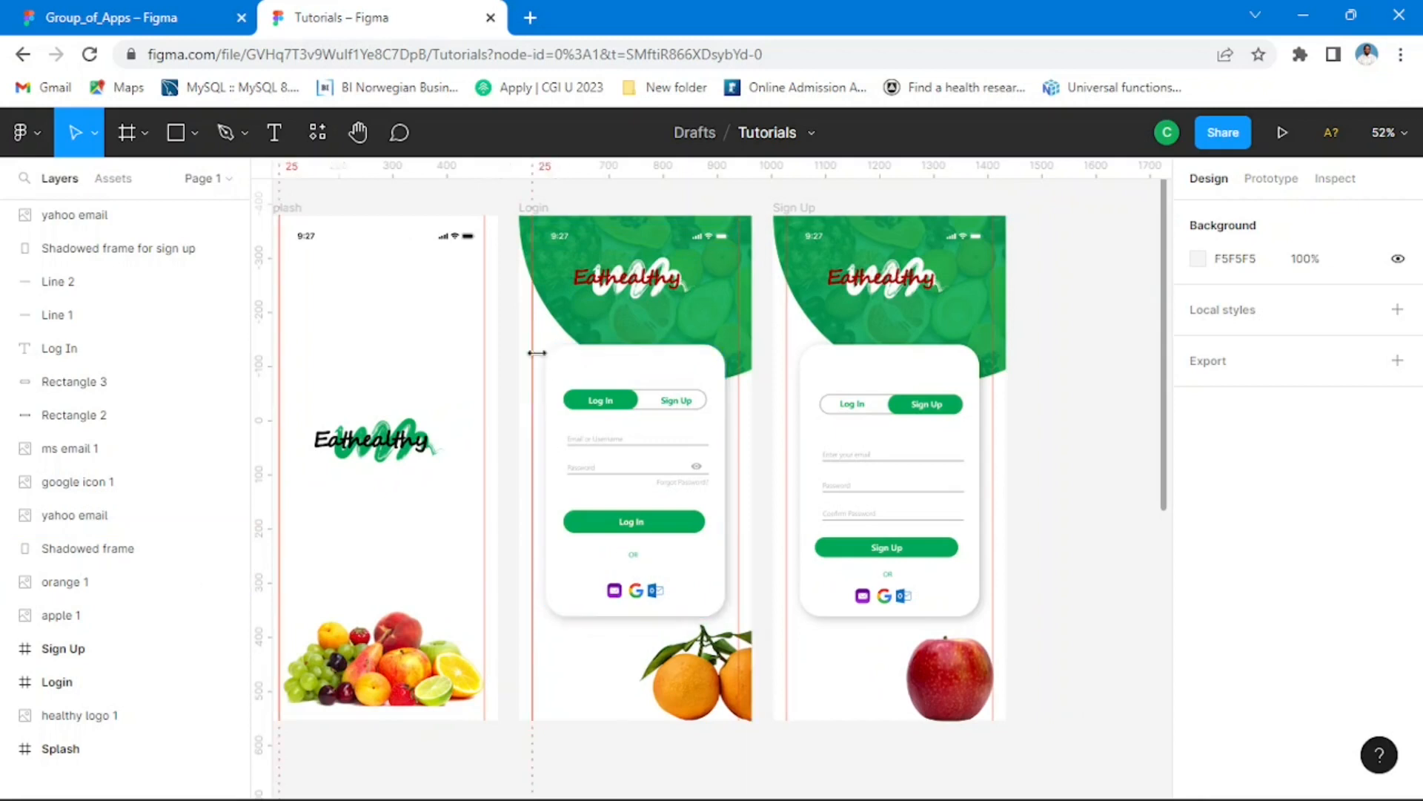
Step: Examine the finished Dashboard screen and its neighbouring screens in the Group_of_Apps file, and return to the Tutorials file
drag(940, 319, 868, 318)
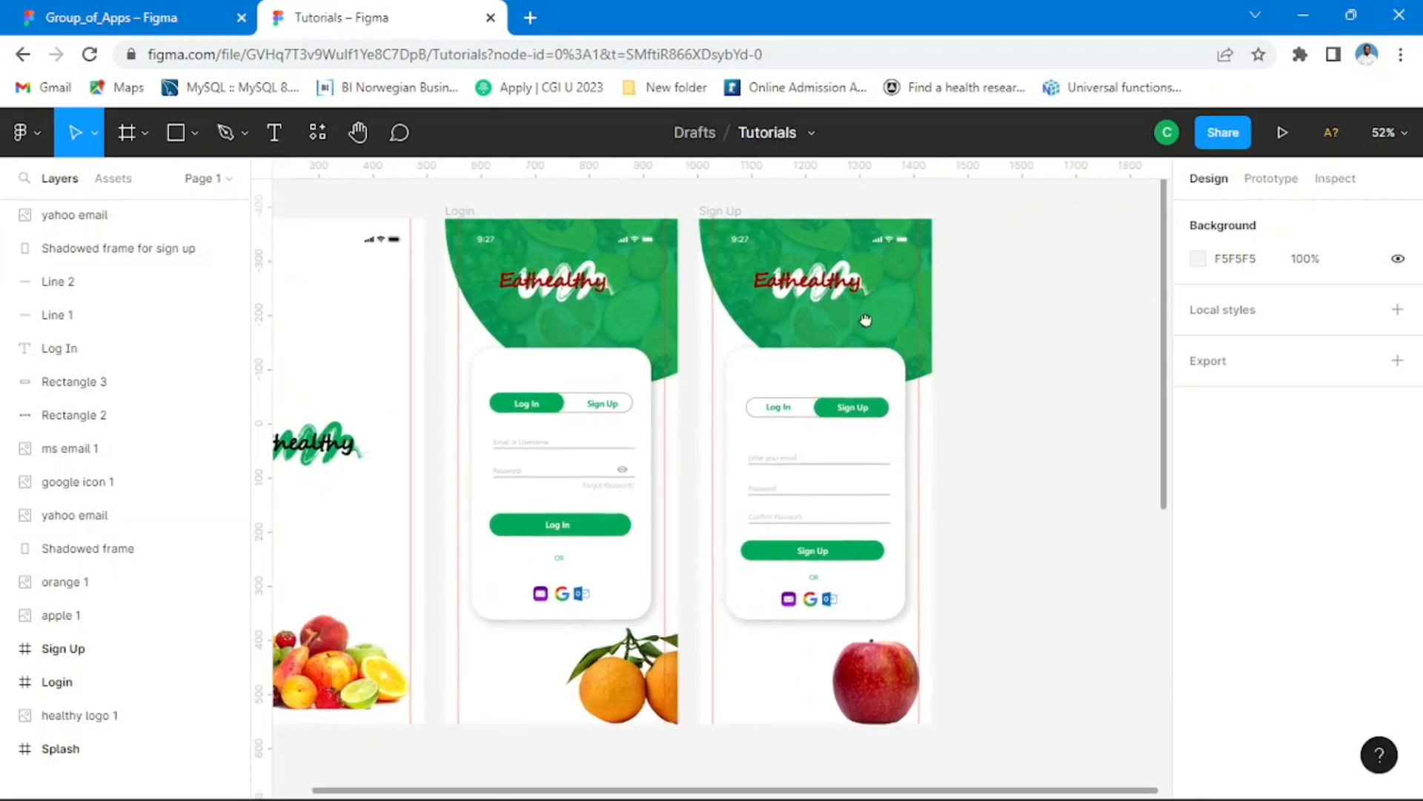
click(181, 17)
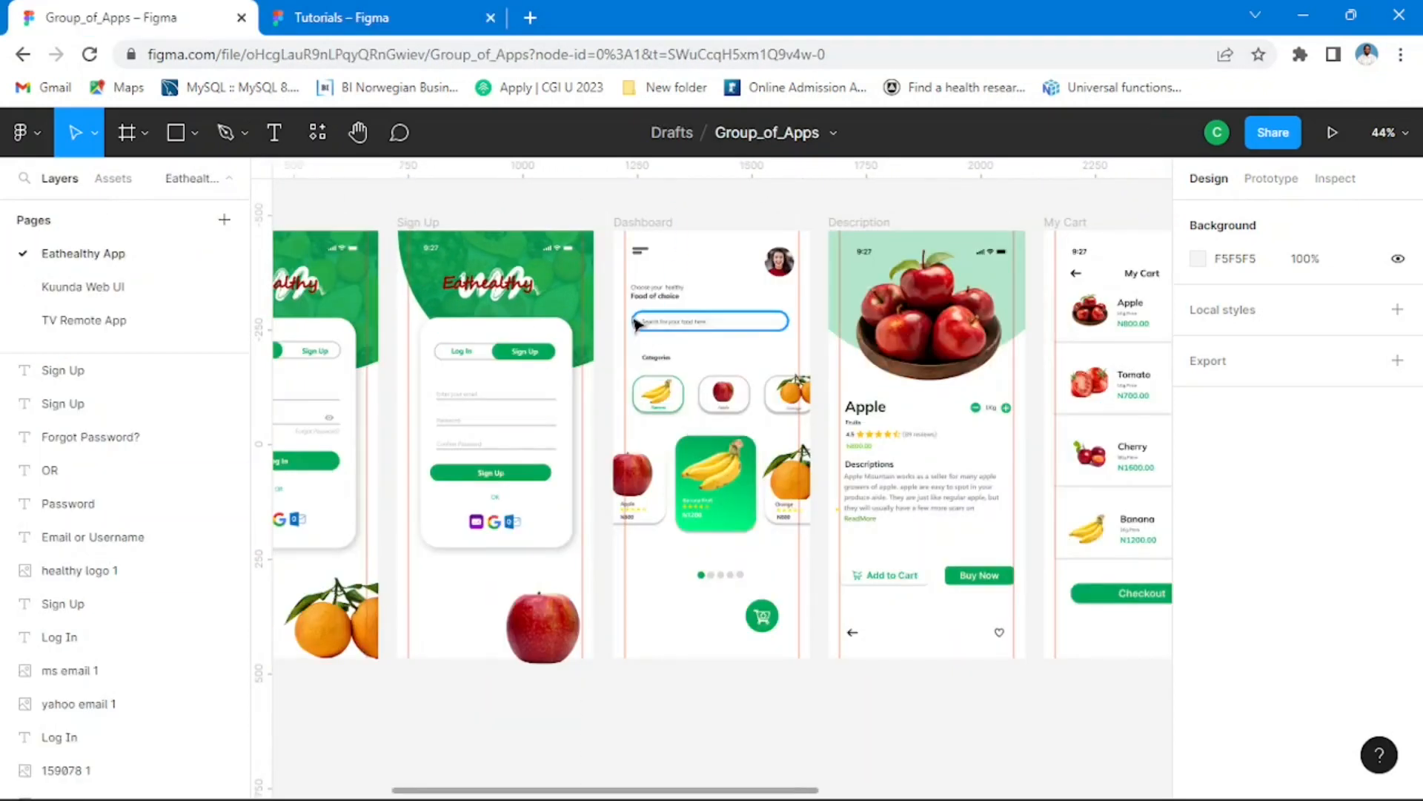
click(656, 224)
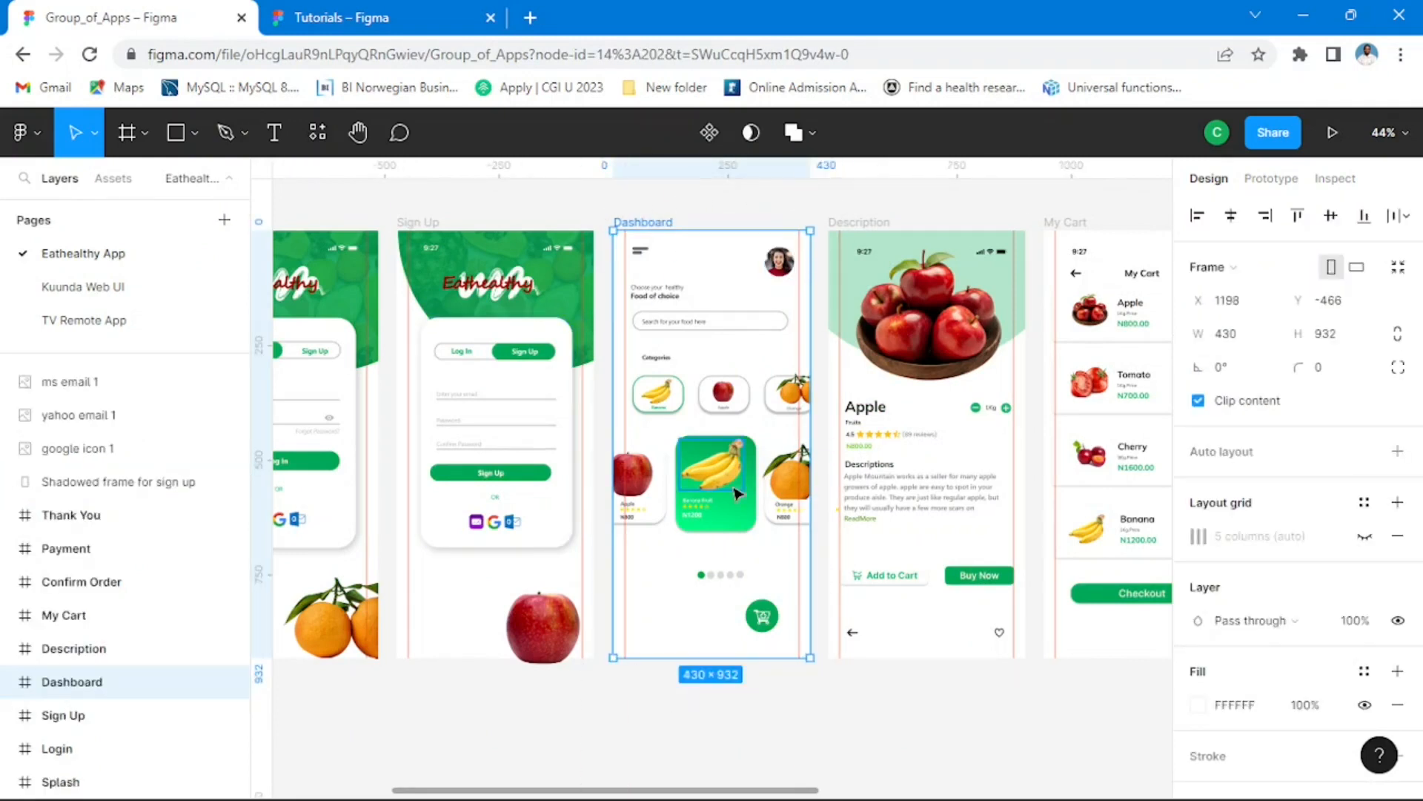
drag(968, 492, 794, 492)
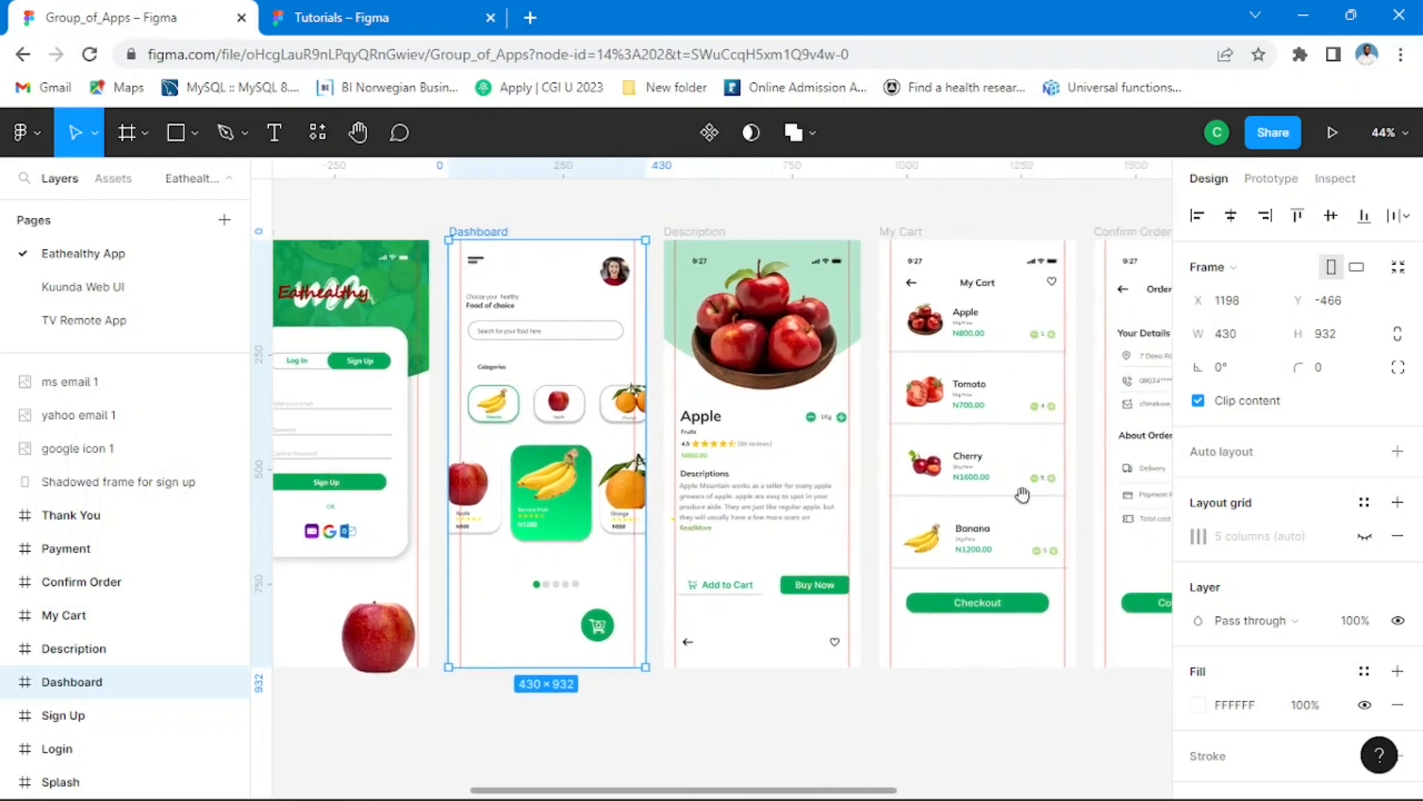
drag(1020, 496, 1187, 491)
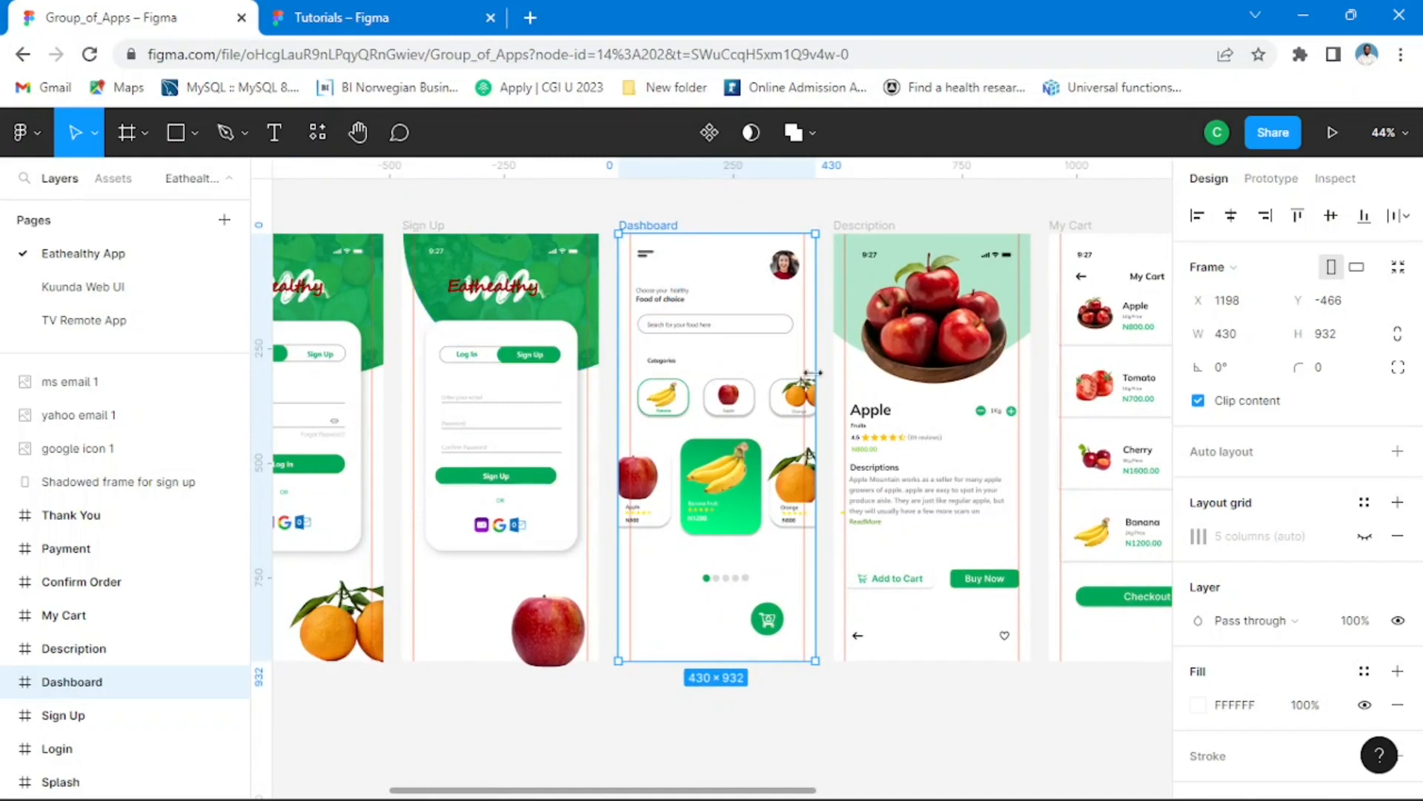
click(394, 17)
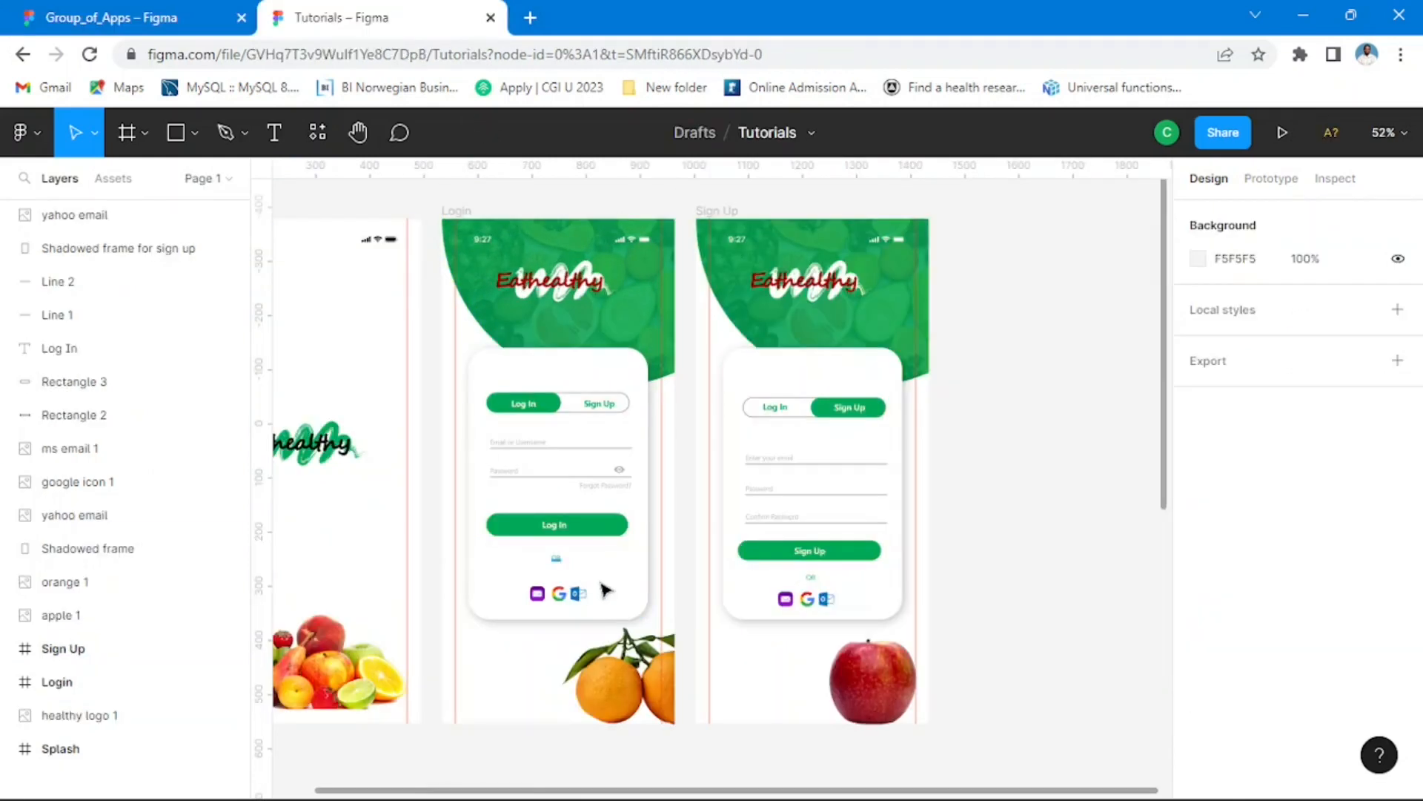
Step: Duplicate the Sign Up frame and place the copy beside the original at about X 1471, Y -381
click(719, 215)
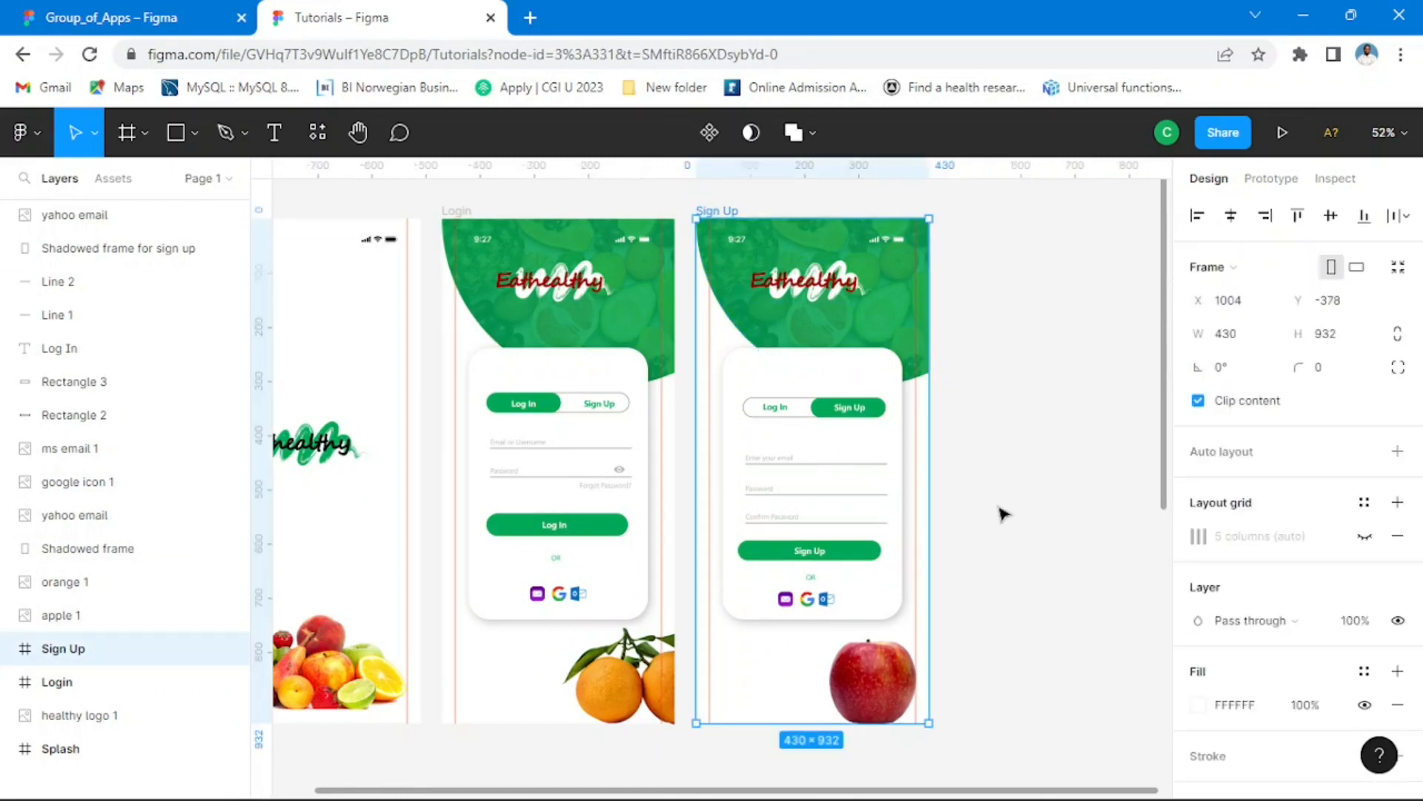
click(767, 212)
click(725, 213)
key(ctrl+d)
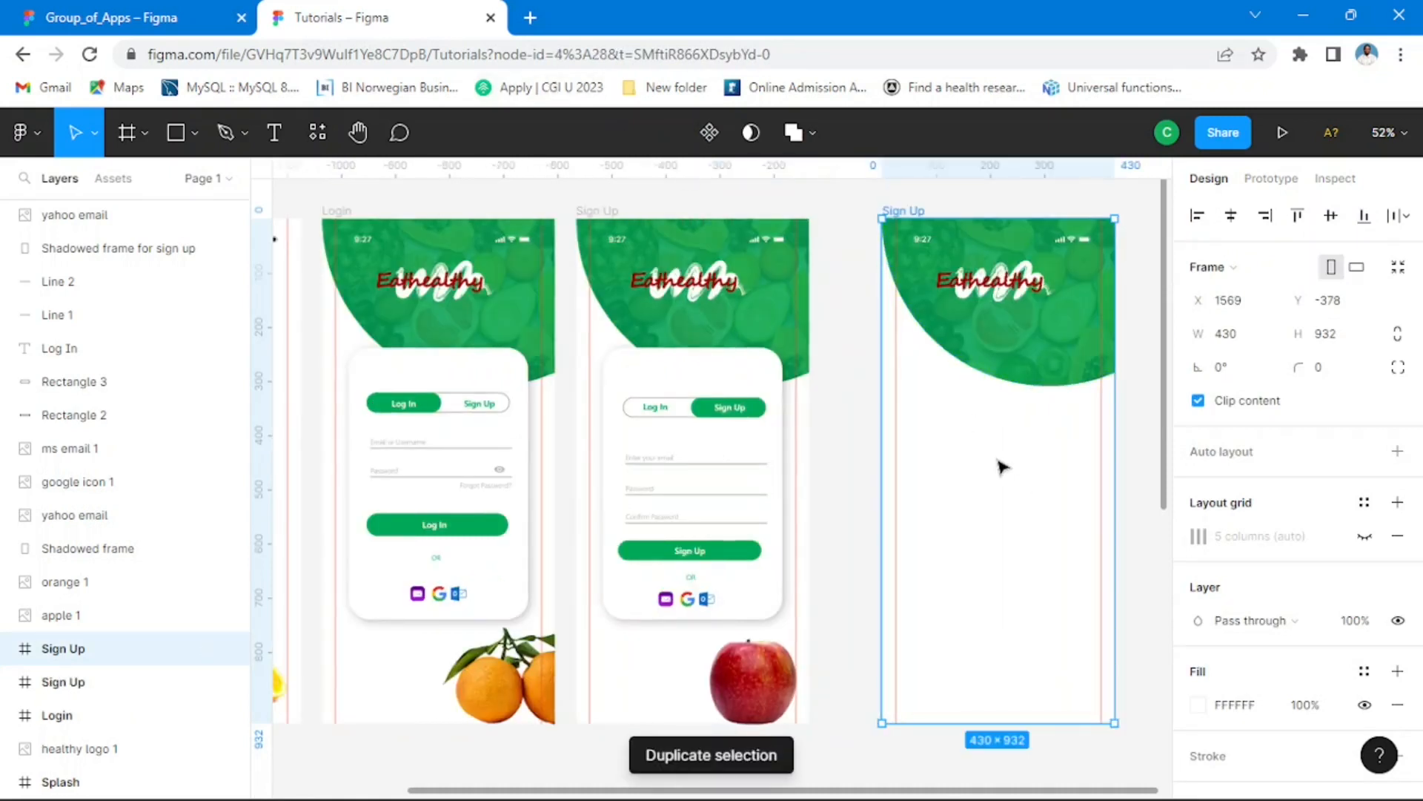
drag(997, 459, 947, 446)
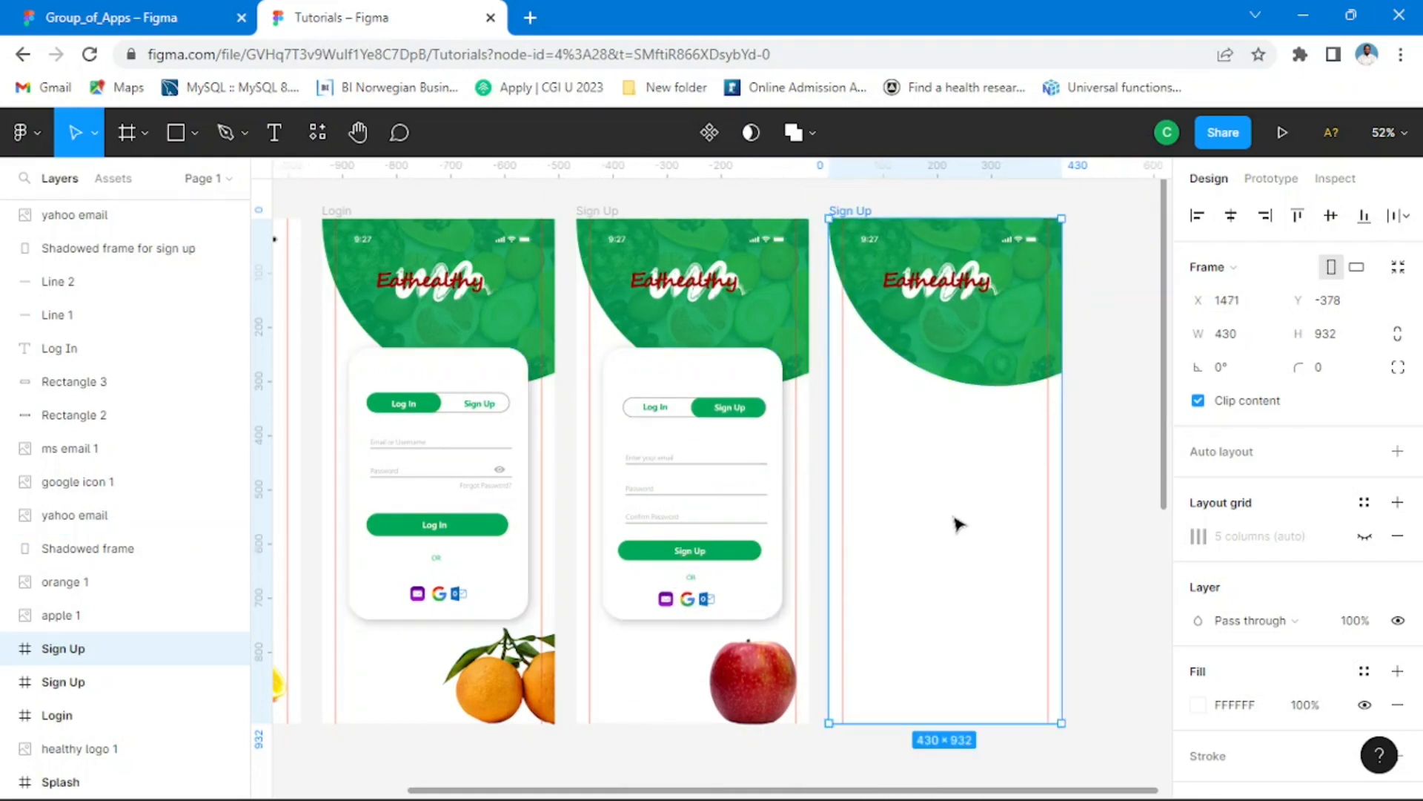
drag(967, 515, 973, 516)
click(1134, 412)
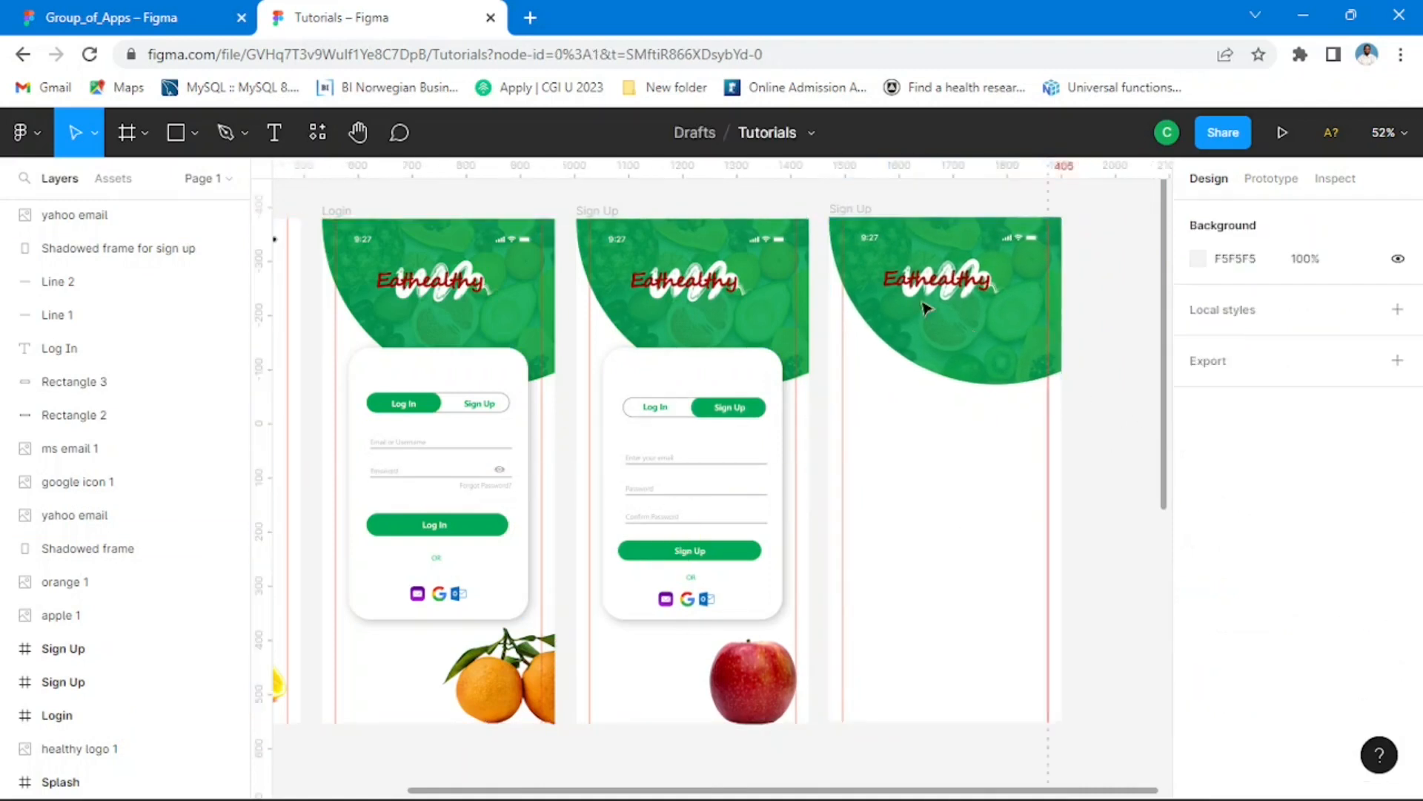
Step: Rename the duplicated Sign Up frame as Dashboard
click(868, 213)
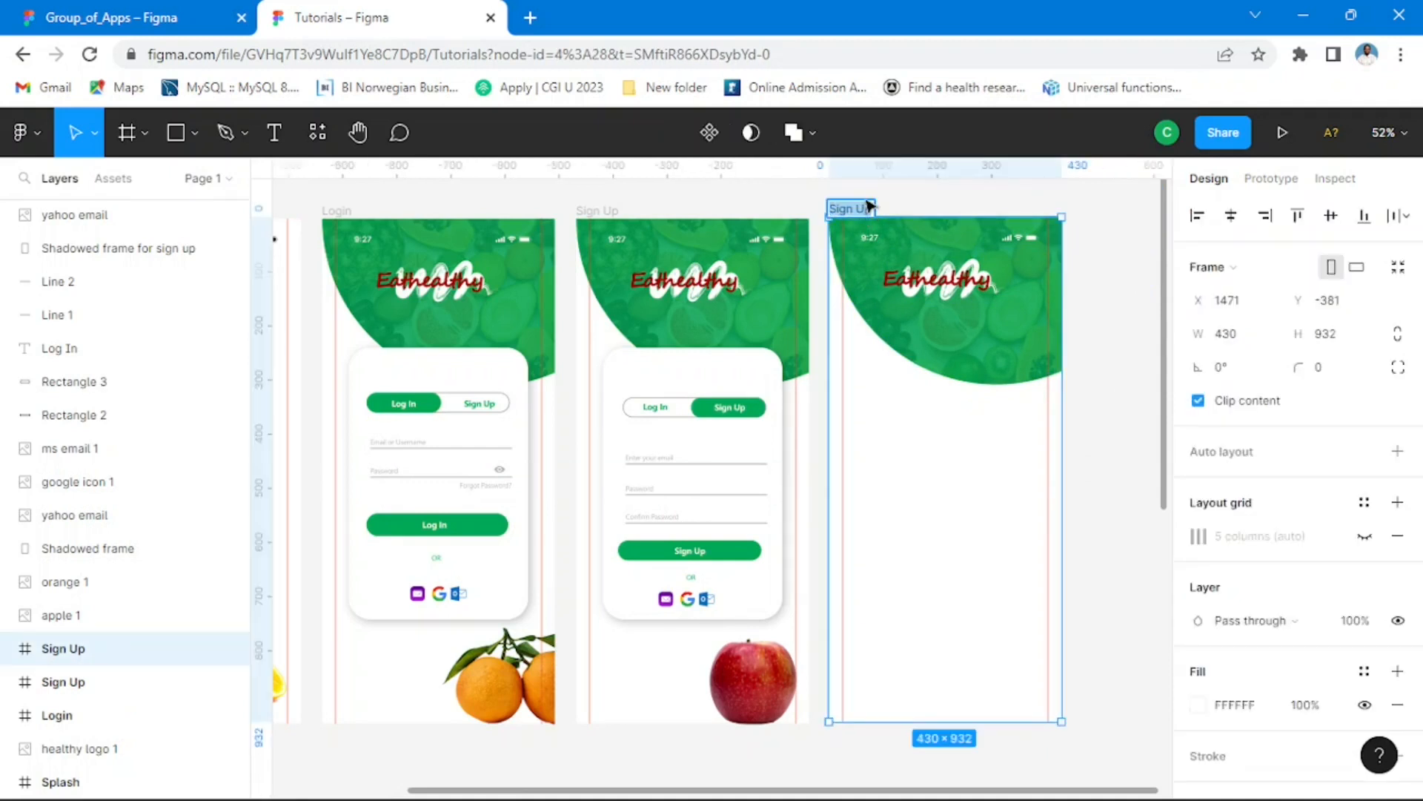
text(Dashboard)
key(Return)
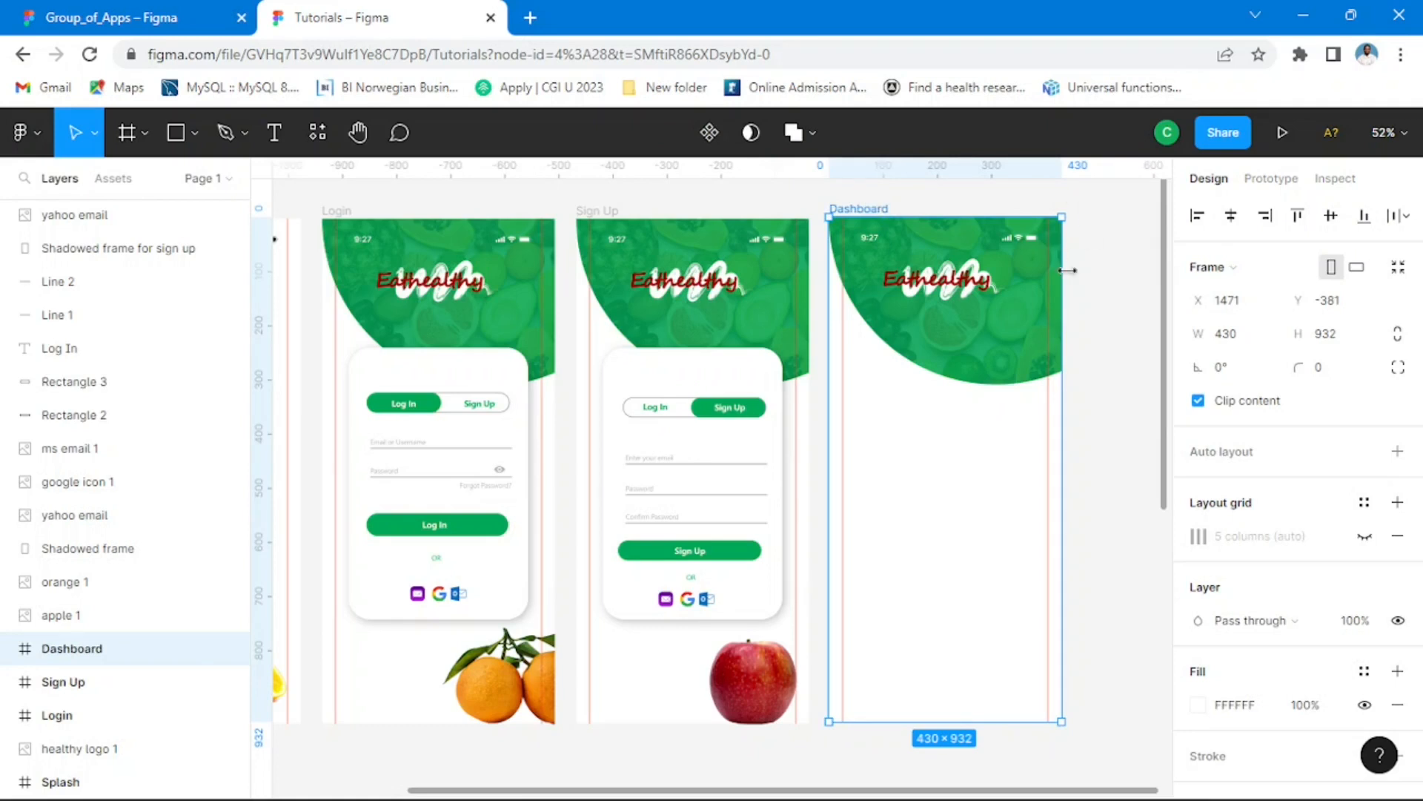
click(1118, 315)
Step: Empty the Dashboard frame by deleting its logo, green ellipse, fruit photo and status bar
scroll(1058, 478, right, 3)
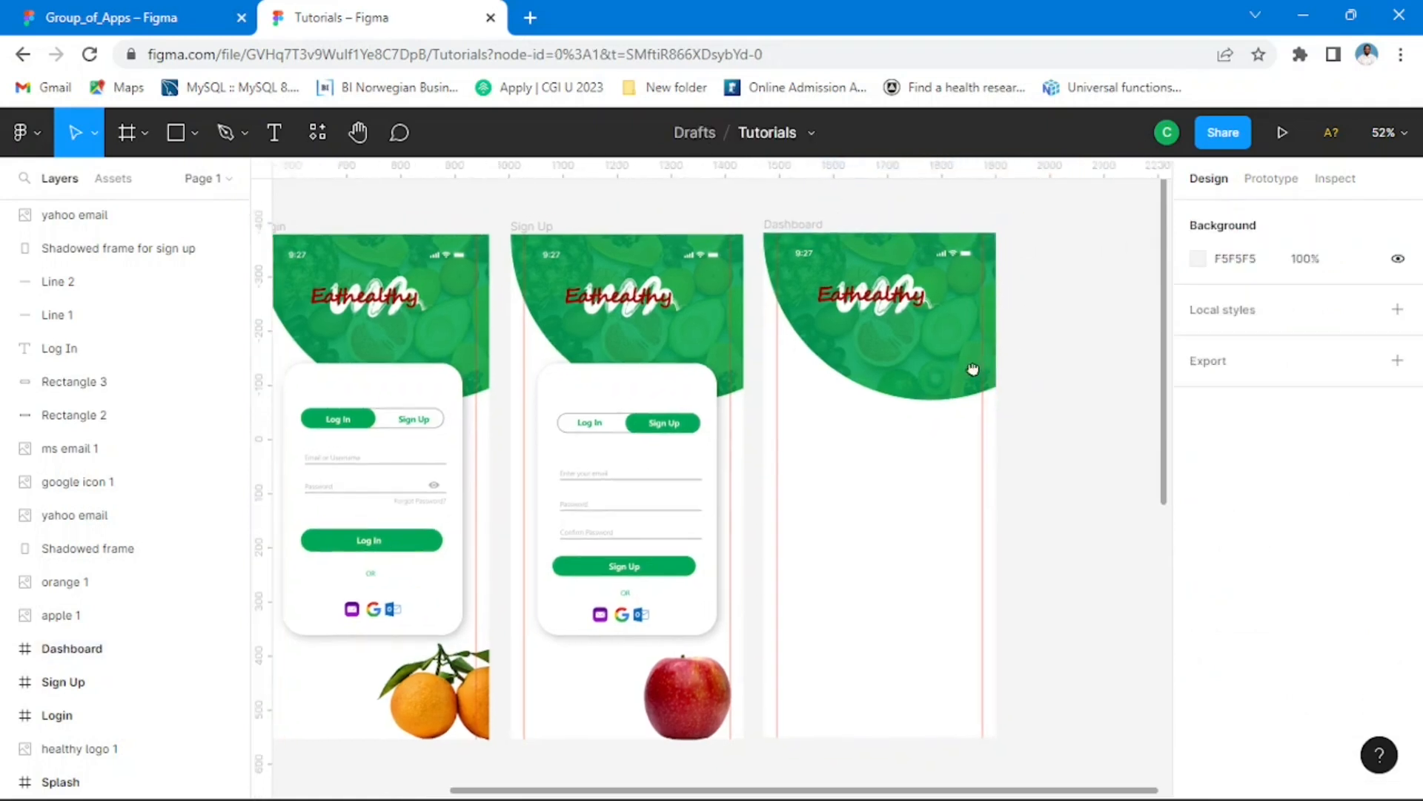
click(882, 311)
click(882, 311)
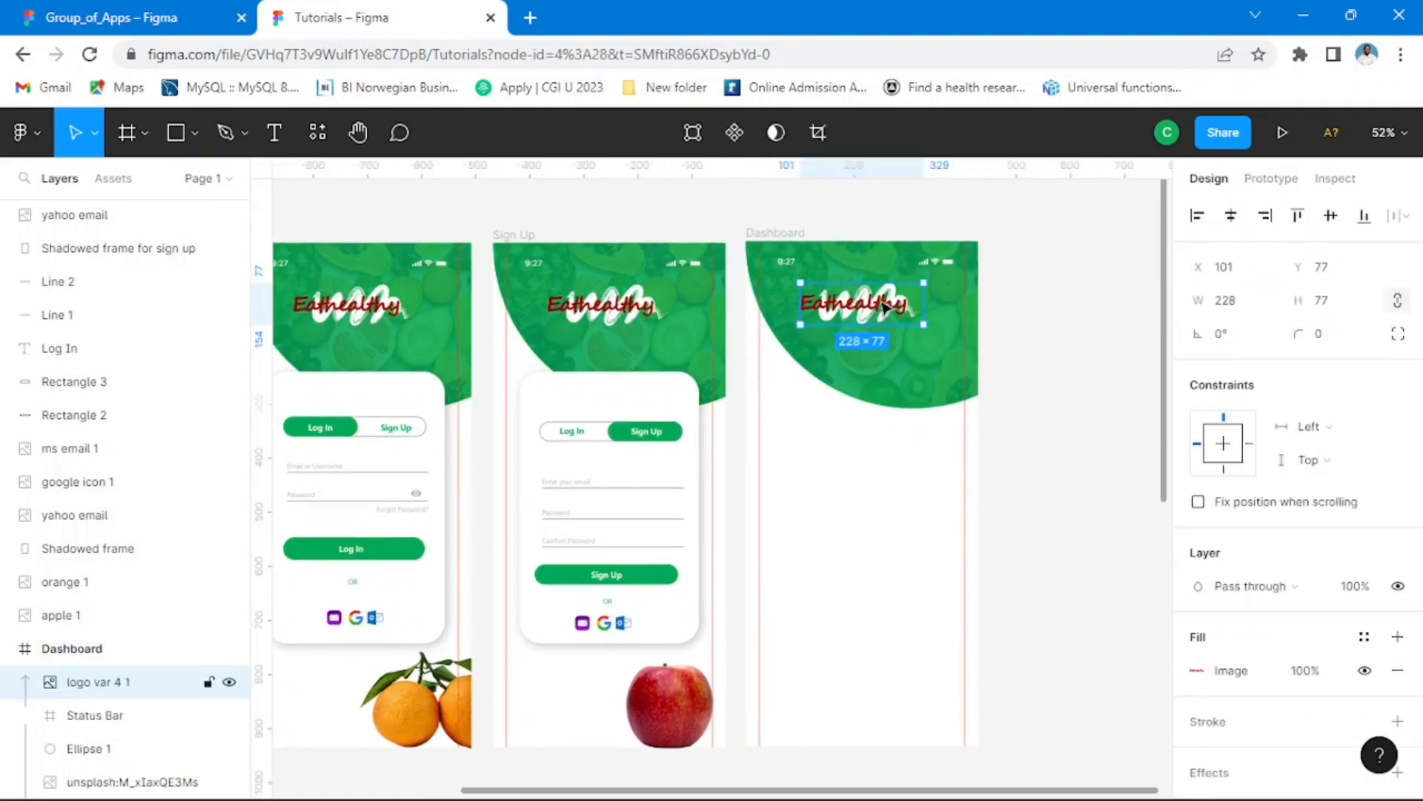
key(Delete)
click(936, 336)
key(Delete)
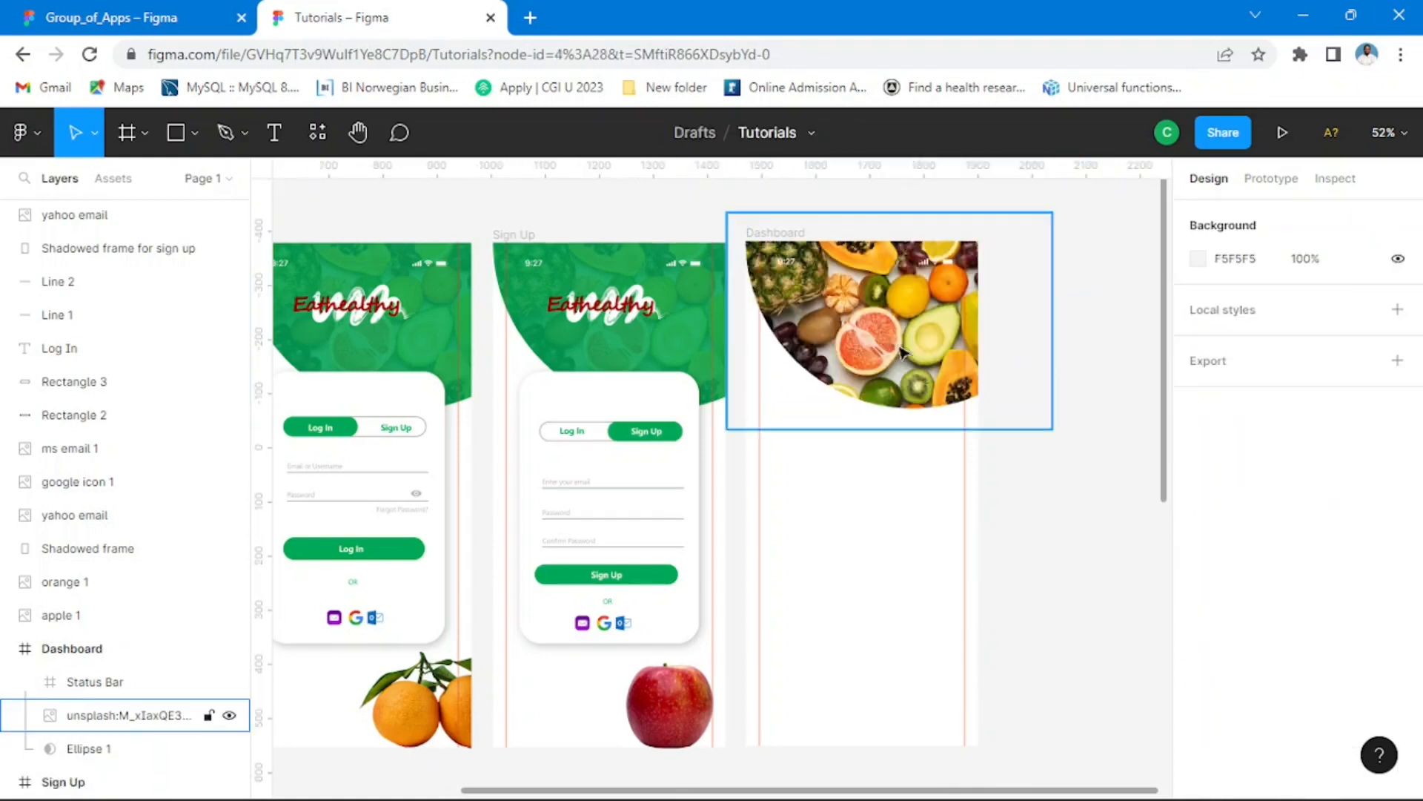
click(899, 368)
key(Delete)
click(904, 271)
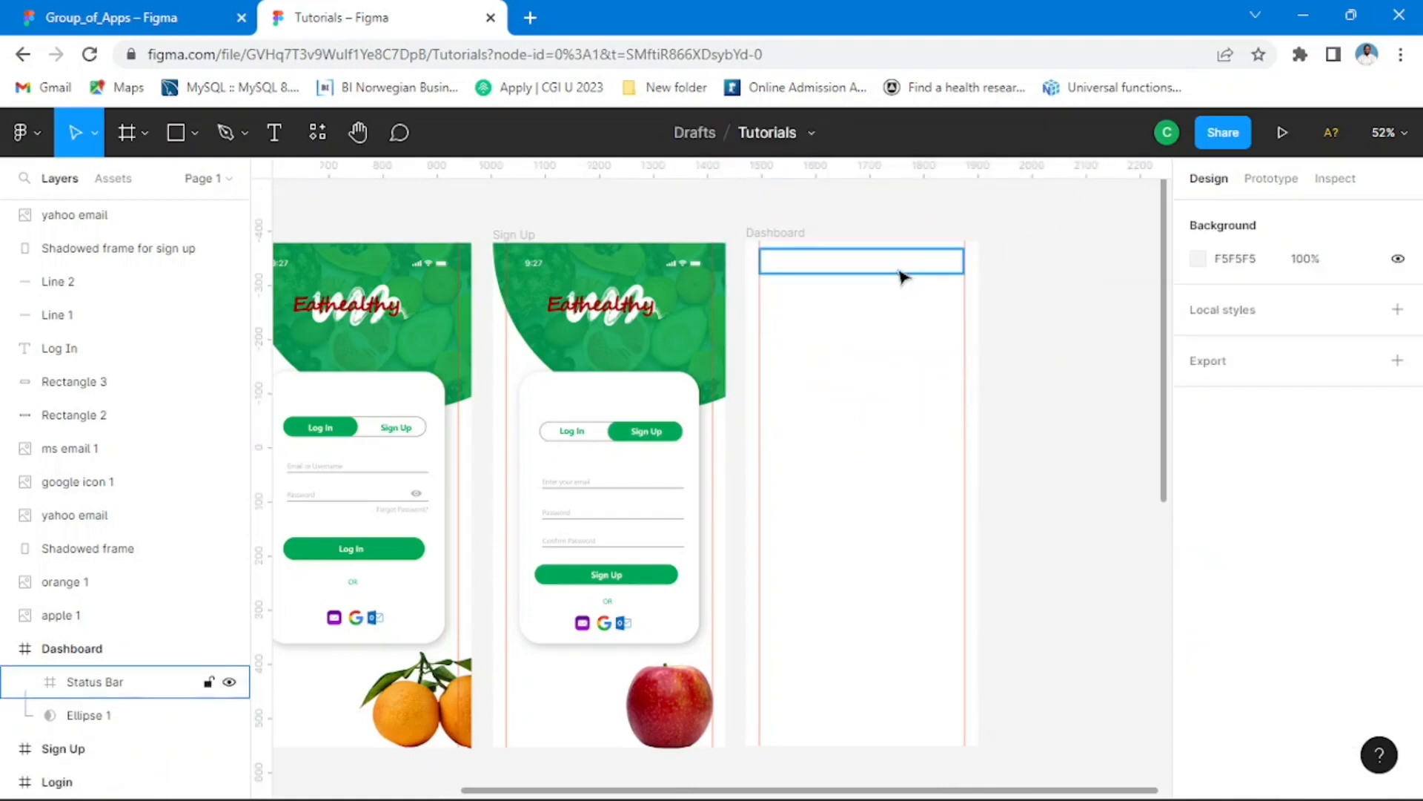
key(Delete)
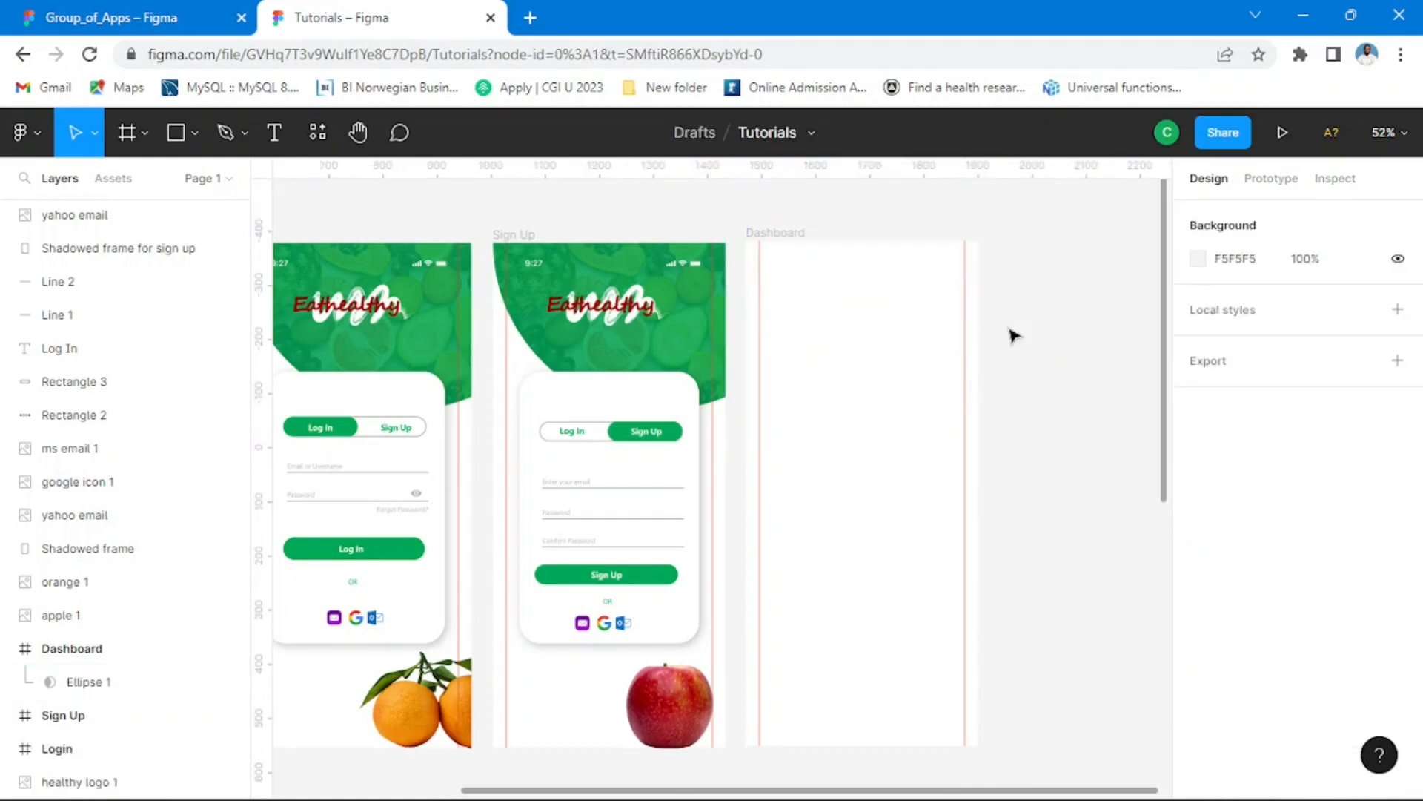
click(945, 326)
key(Delete)
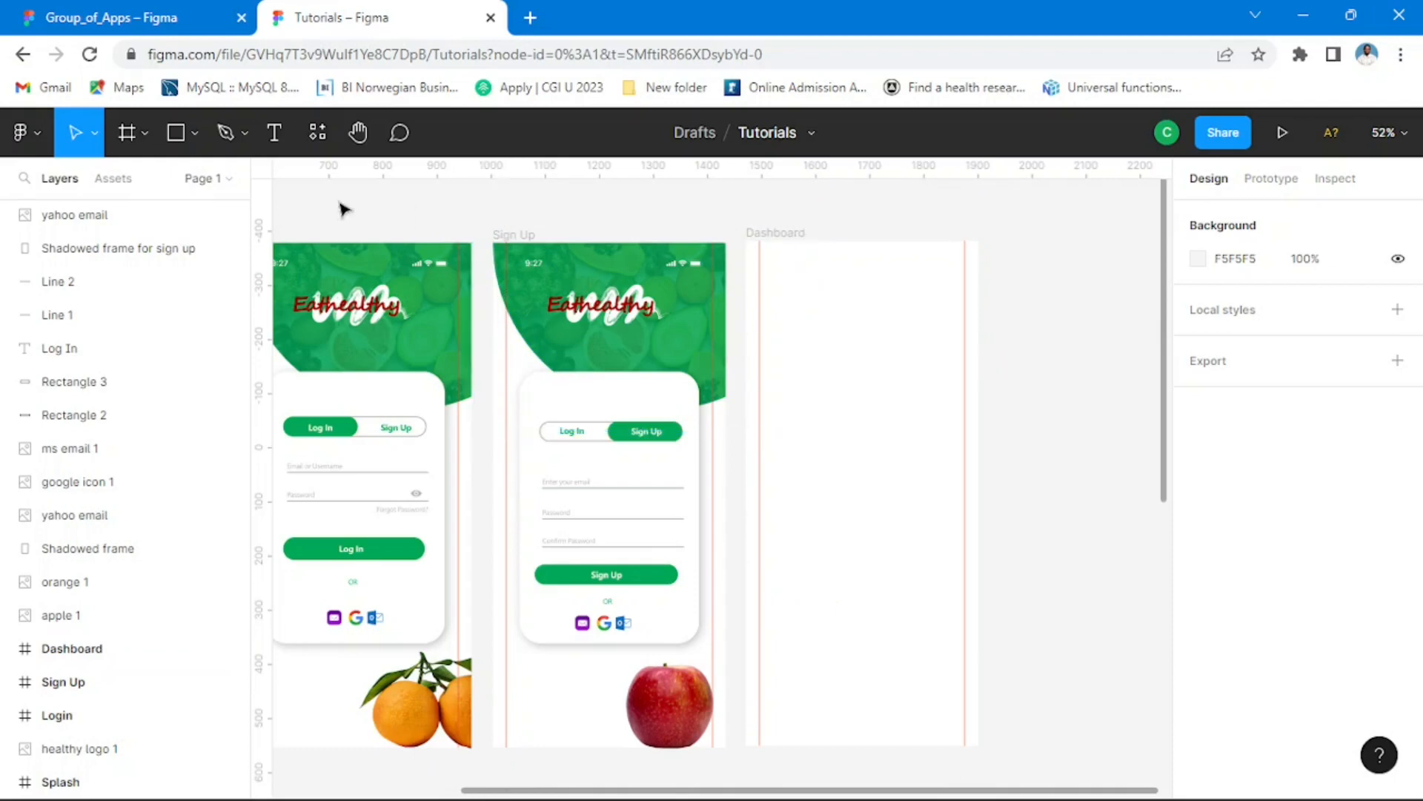
Step: Examine the menu icon, profile picture and header of the reference Dashboard in Group_of_Apps, and return to the Tutorials file
click(184, 19)
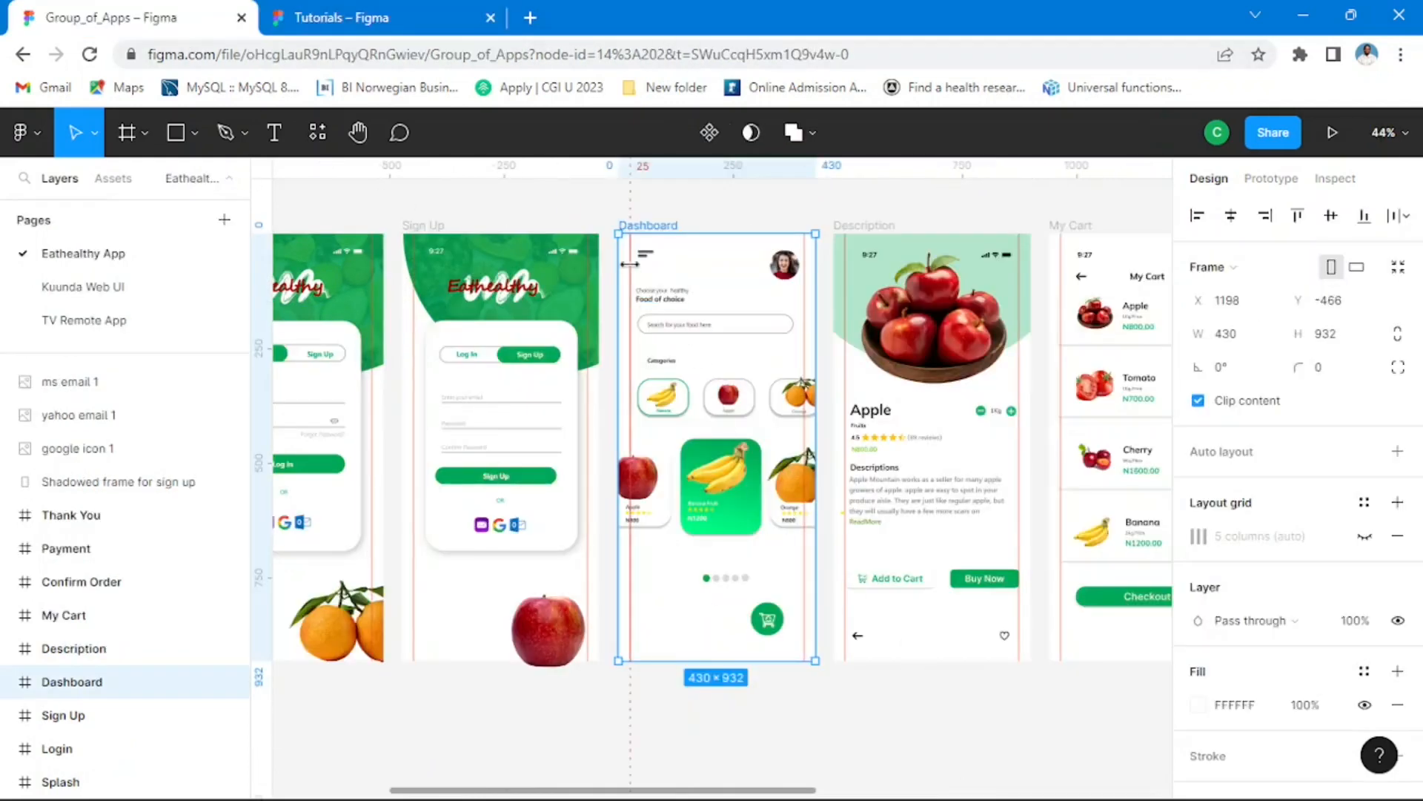
scroll(721, 316, up, 3)
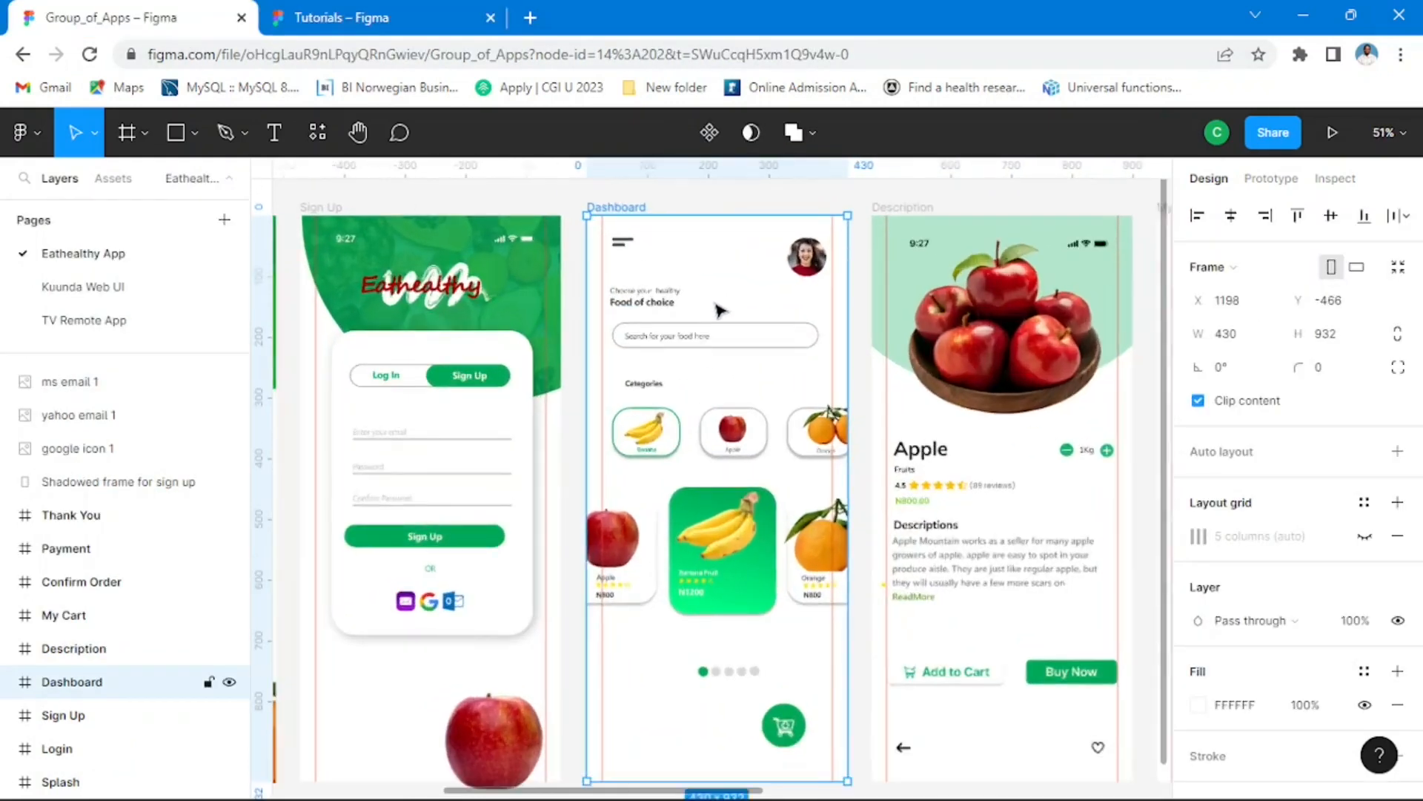
scroll(717, 350, up, 1)
drag(744, 260, 719, 406)
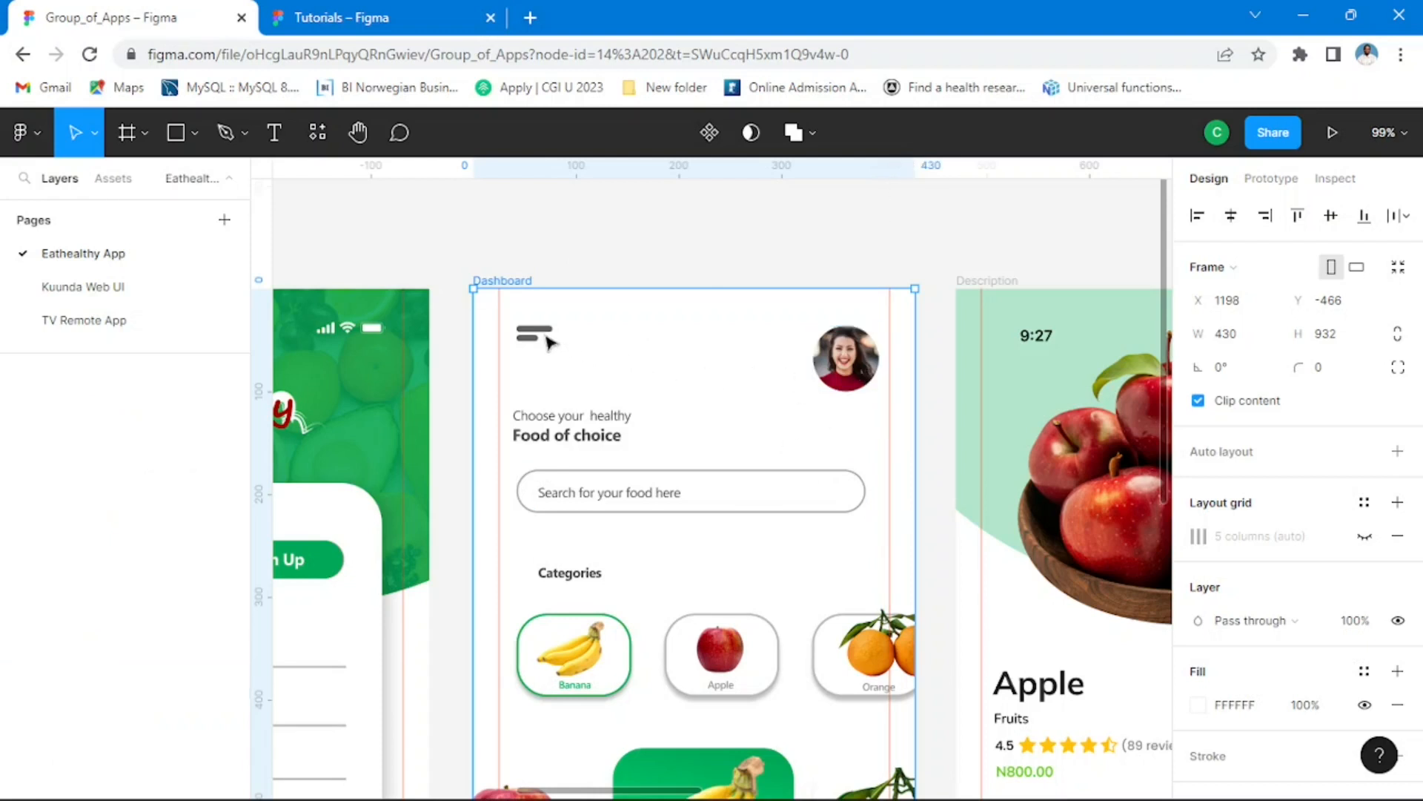
click(861, 365)
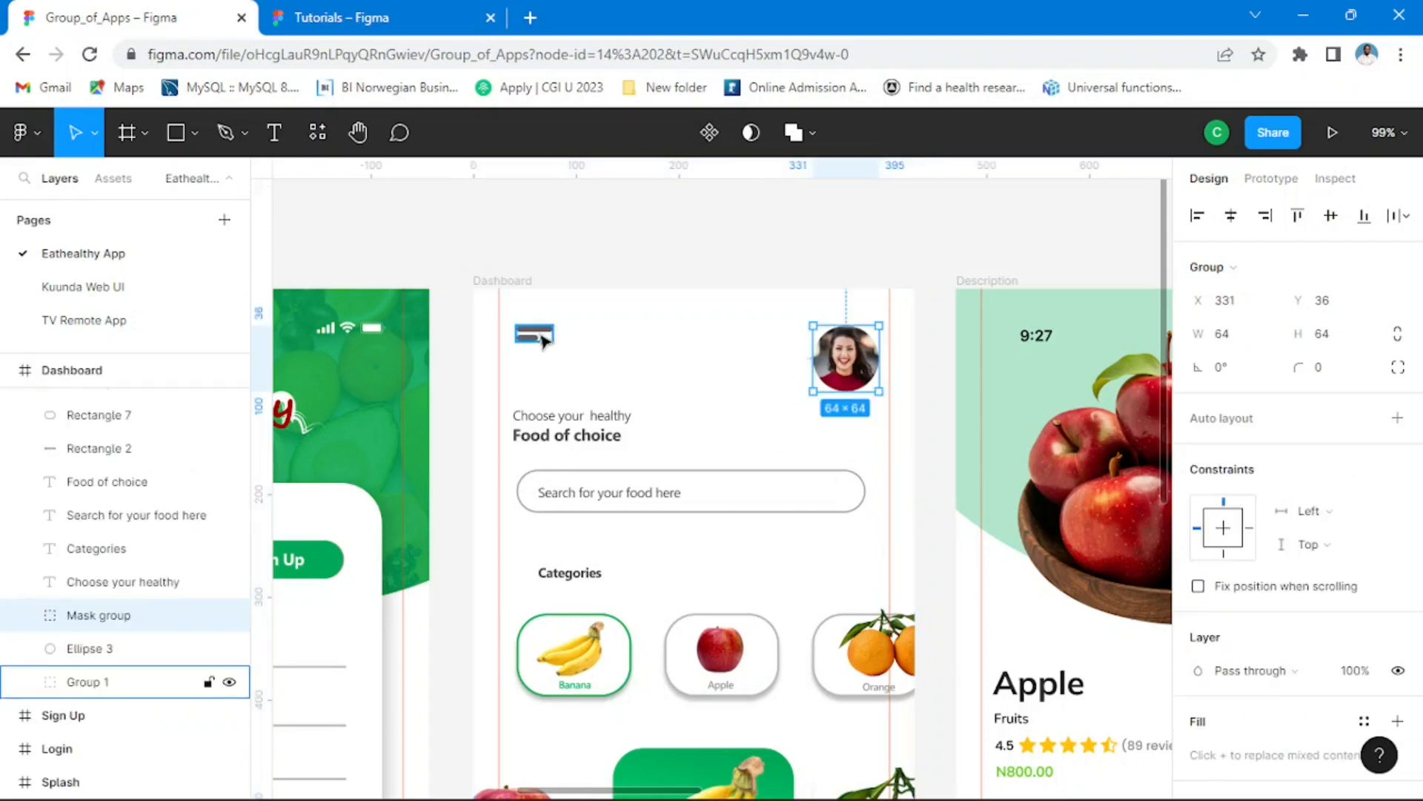
click(383, 23)
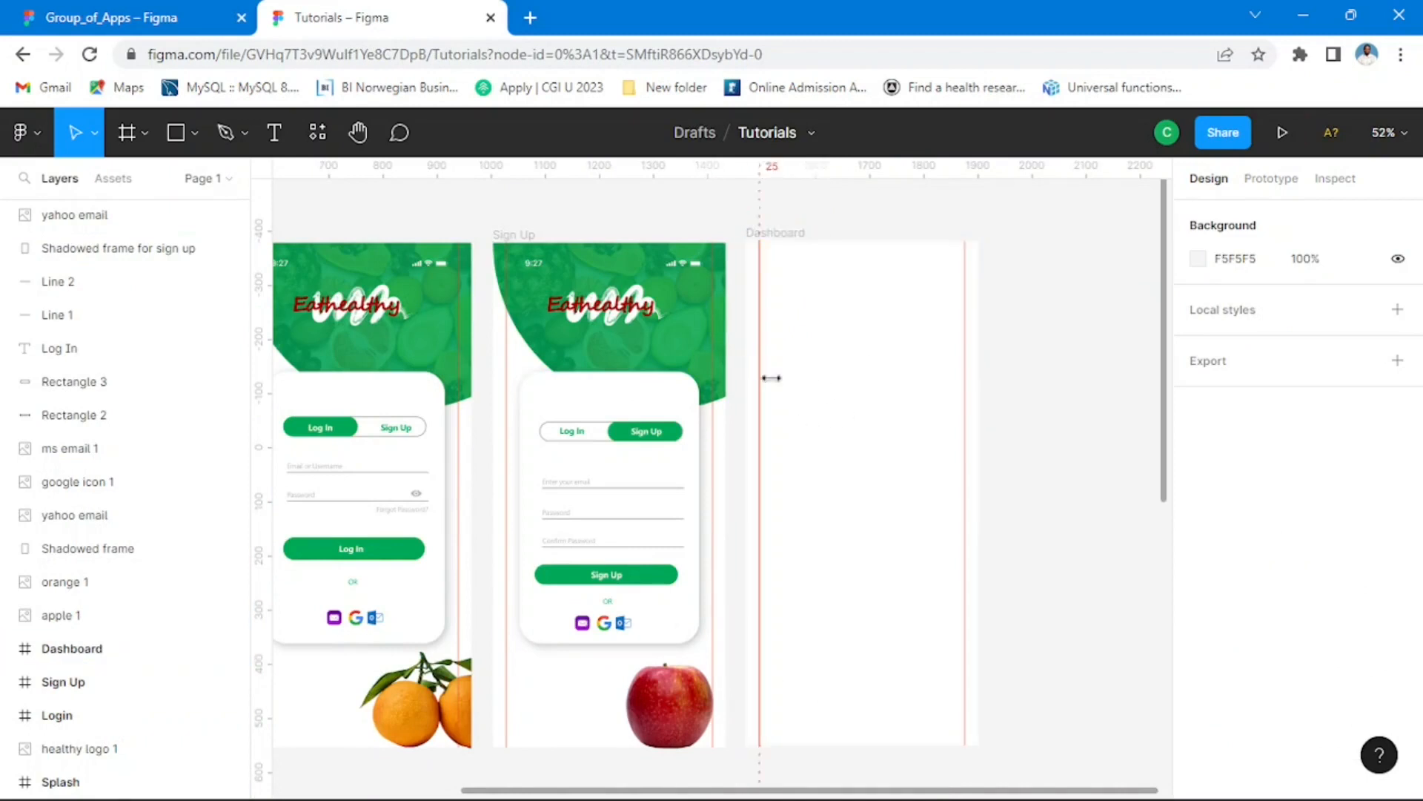
Step: Draw a rectangle about 139 × 35 near the upper-left corner of the Dashboard frame for the menu icon
drag(868, 337, 667, 305)
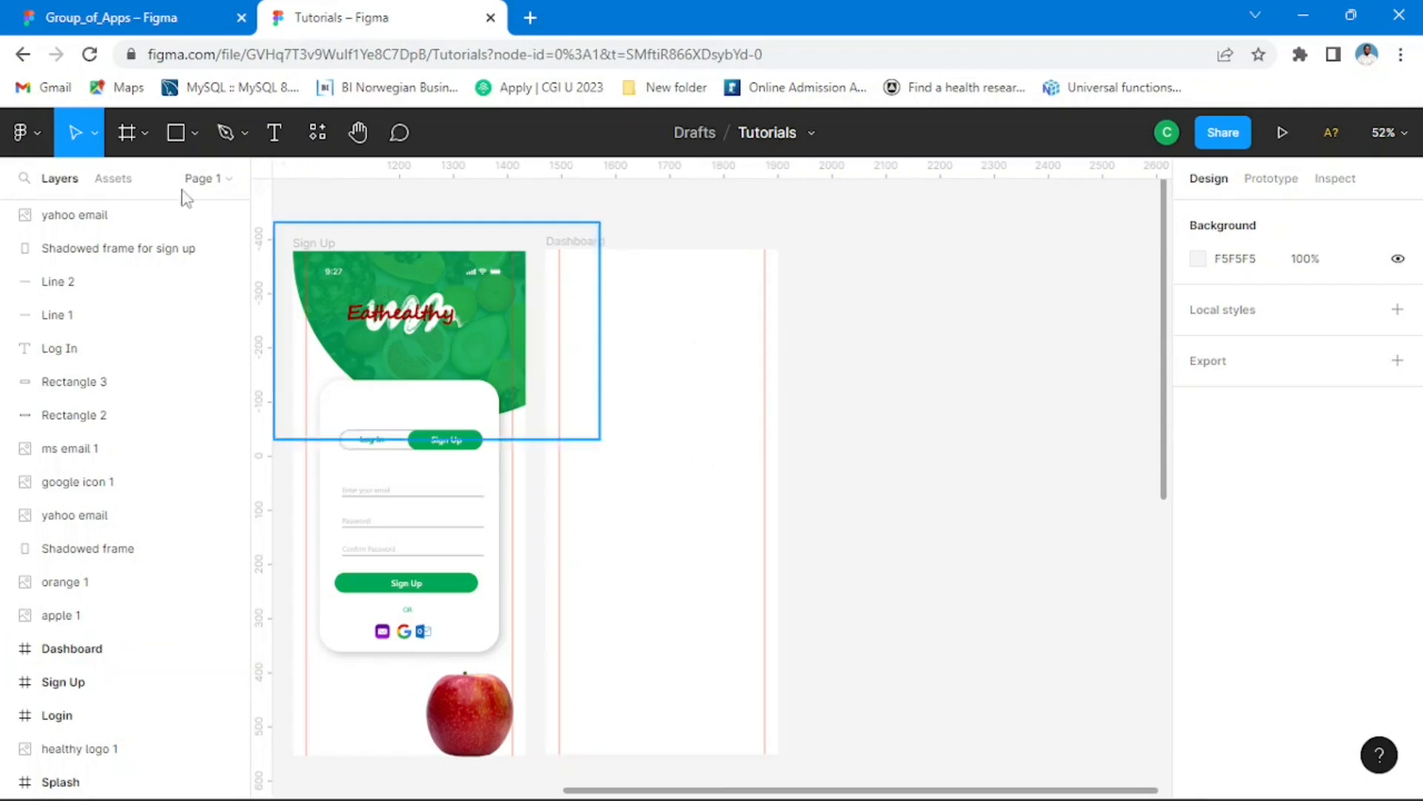
click(194, 135)
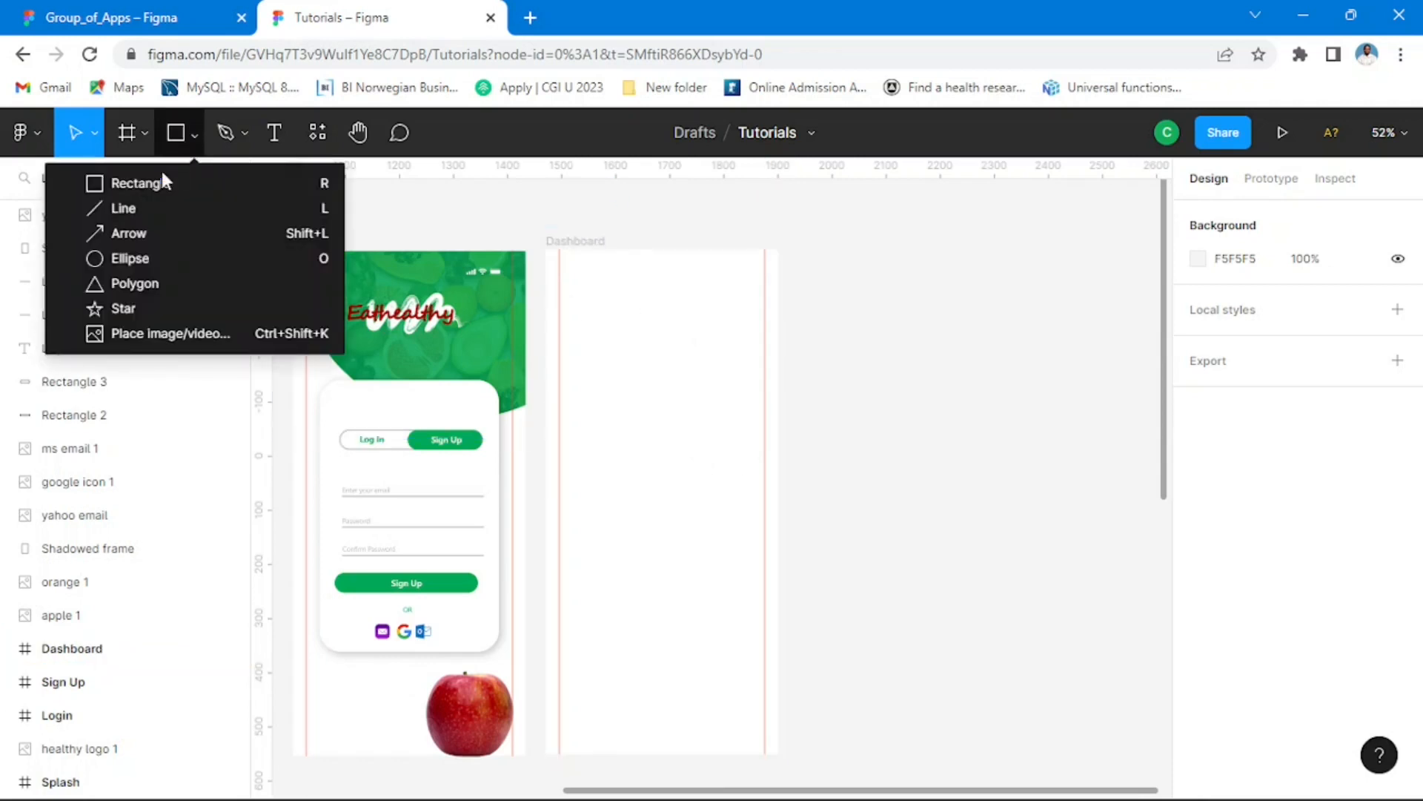
click(141, 184)
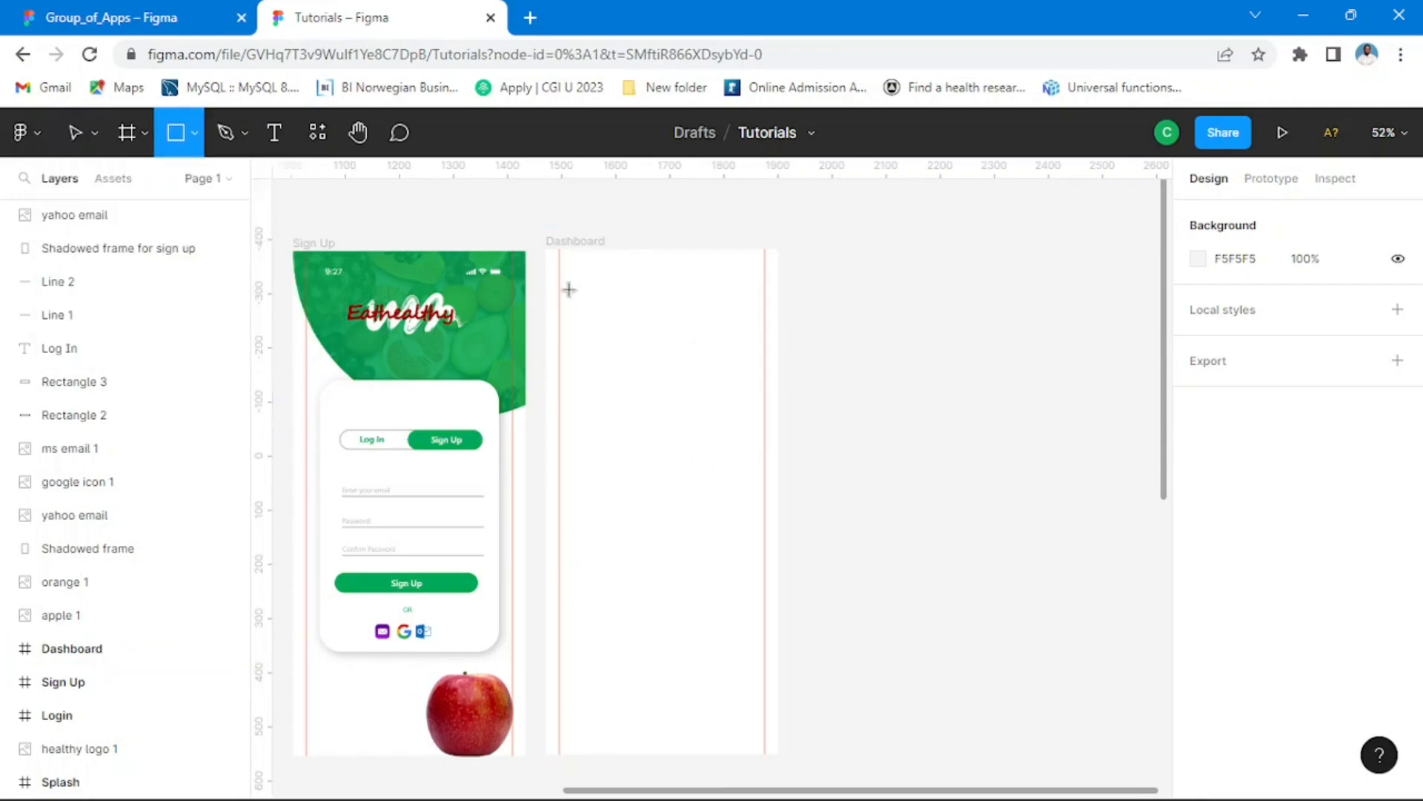
drag(577, 285, 655, 308)
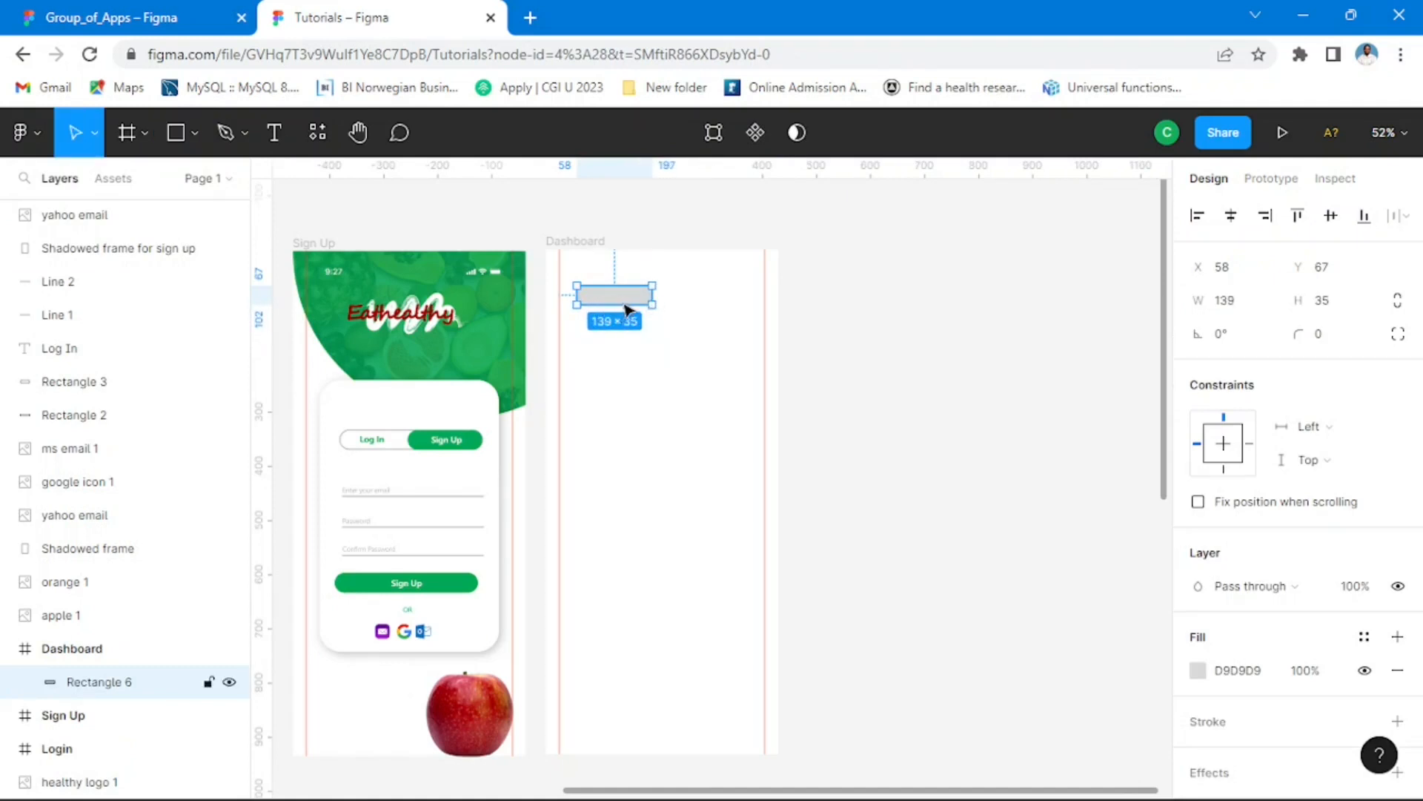
Step: Set the rectangle's corner radius to 50
scroll(619, 303, up, 5)
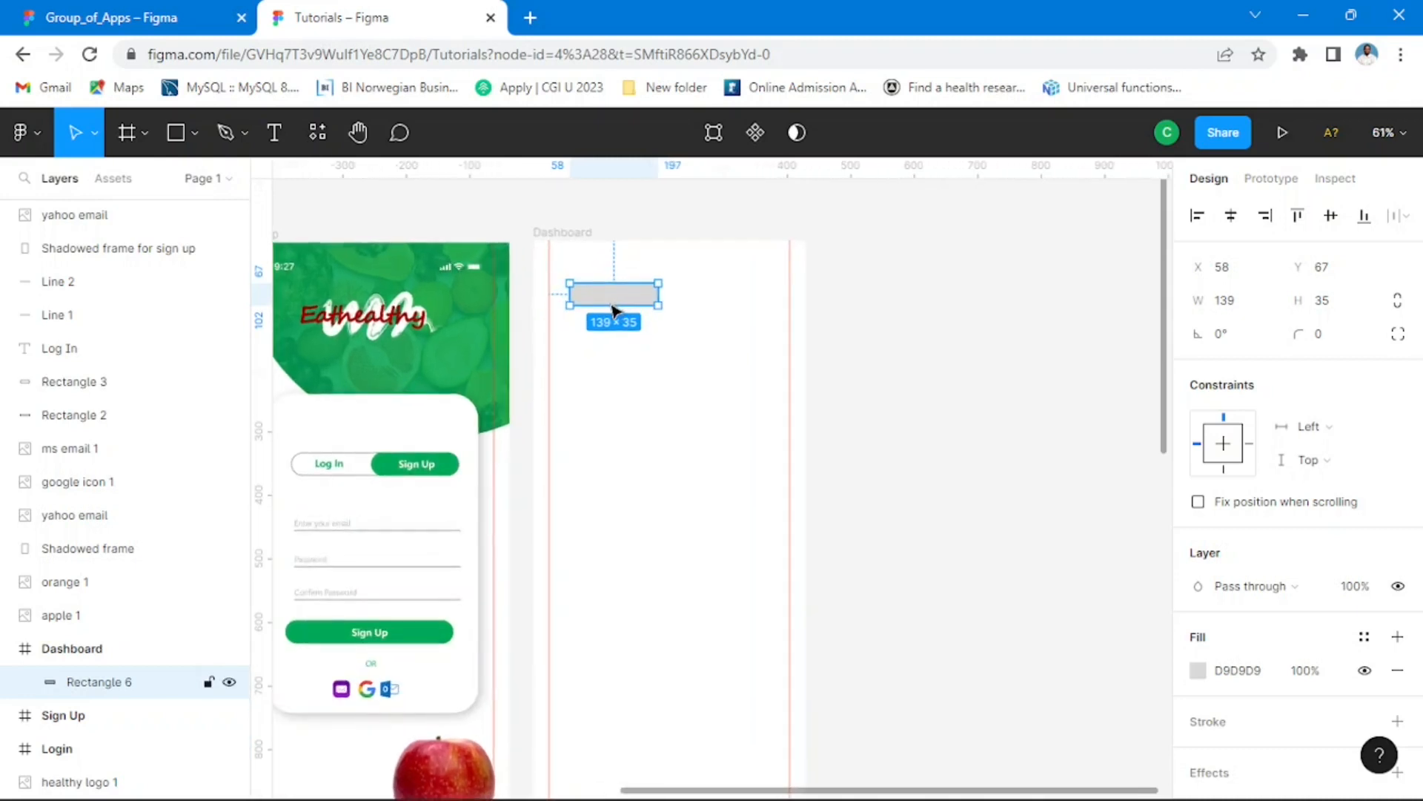
scroll(612, 310, up, 10)
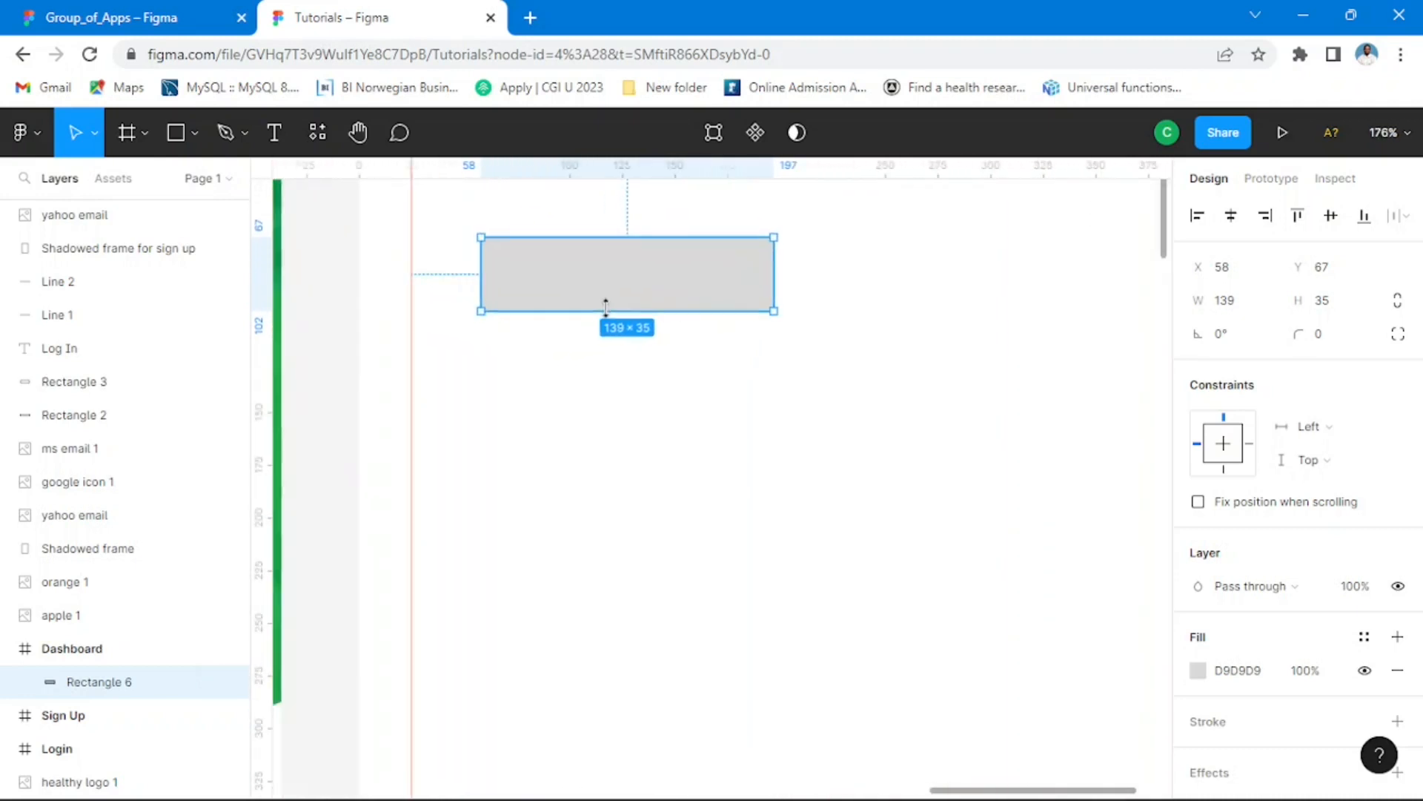
click(1338, 337)
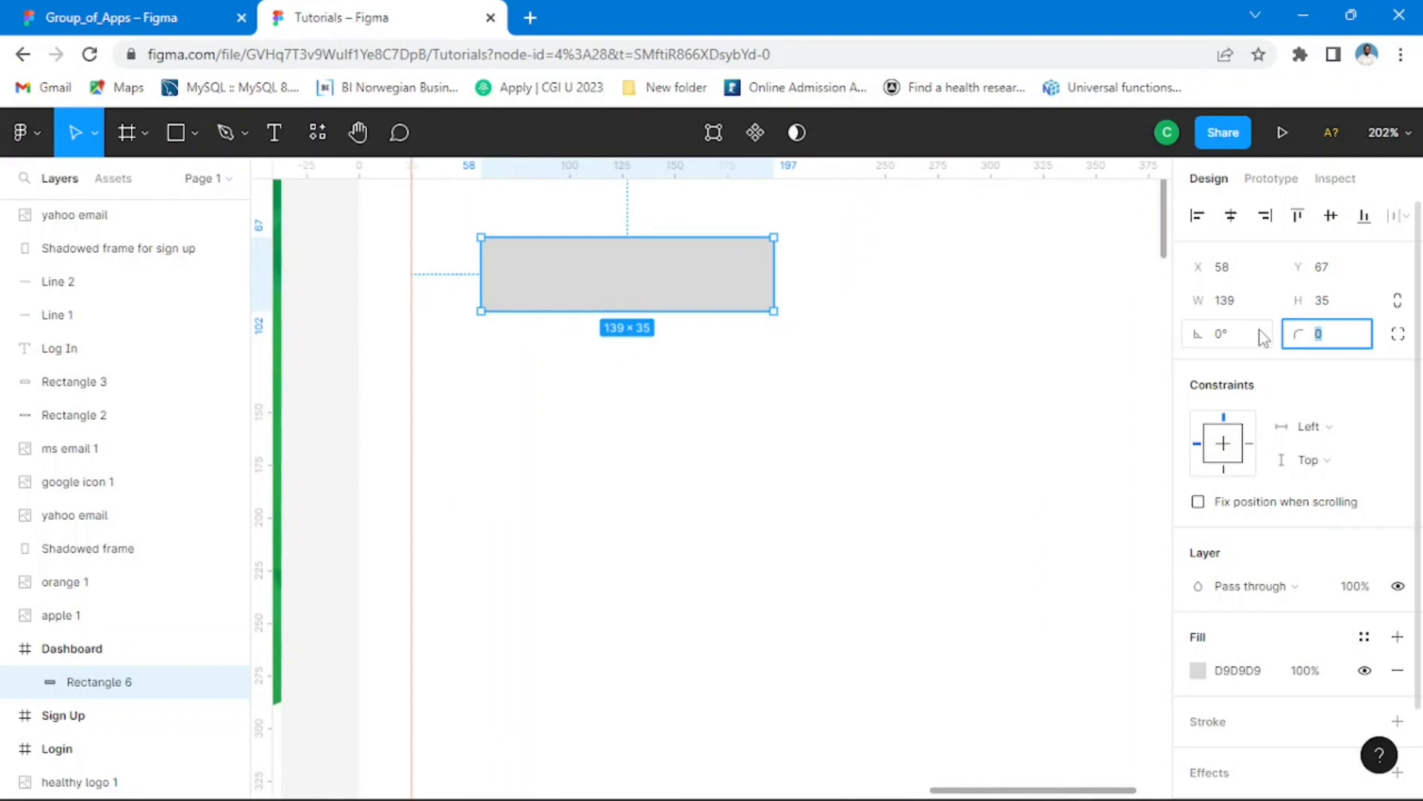
text(50)
key(Return)
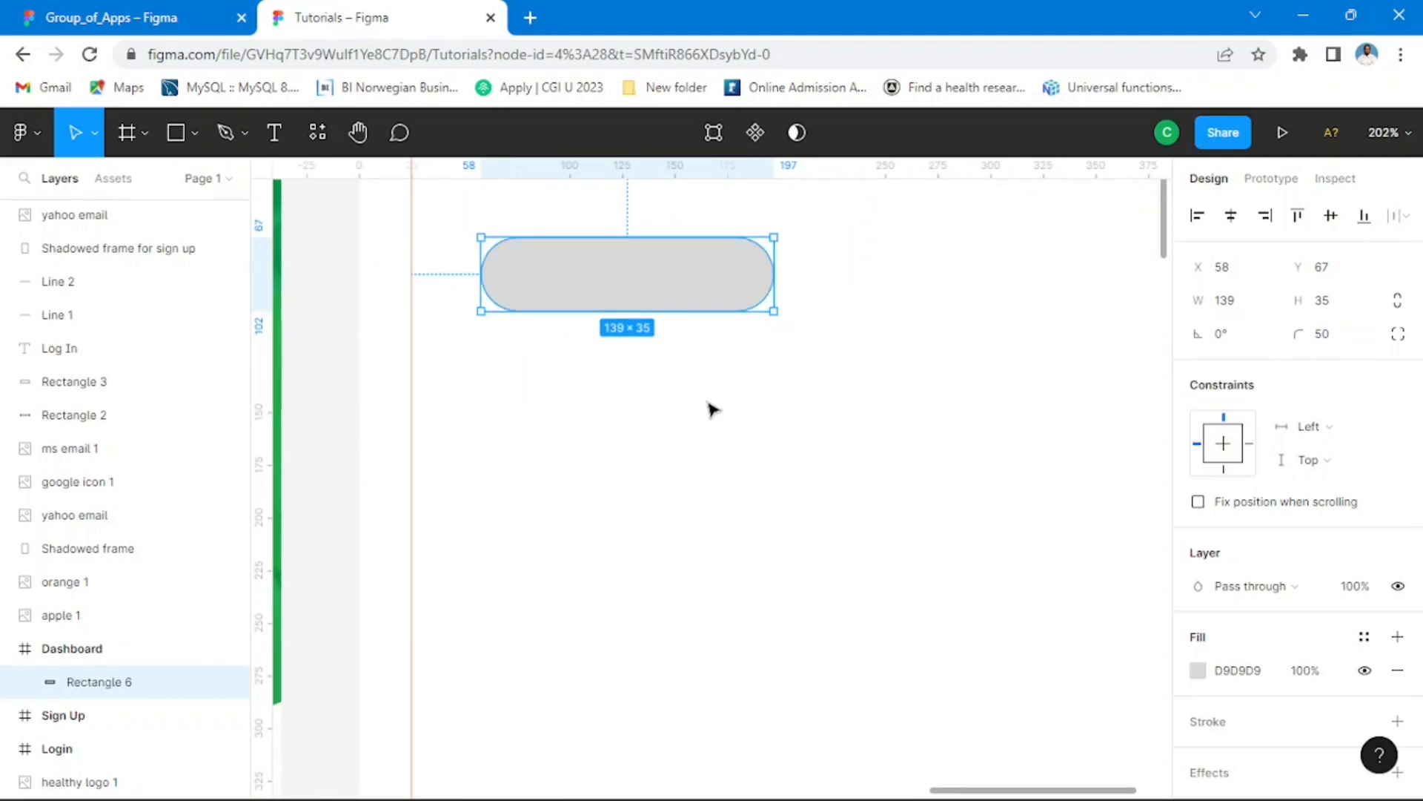
Step: Shrink the rounded rectangle to about 61 × 9 and place it beside the left guide at about X 30, Y 52
drag(639, 312, 642, 275)
drag(774, 258, 602, 280)
ctrl+scroll(639, 296, down, 5)
scroll(592, 280, up, 6)
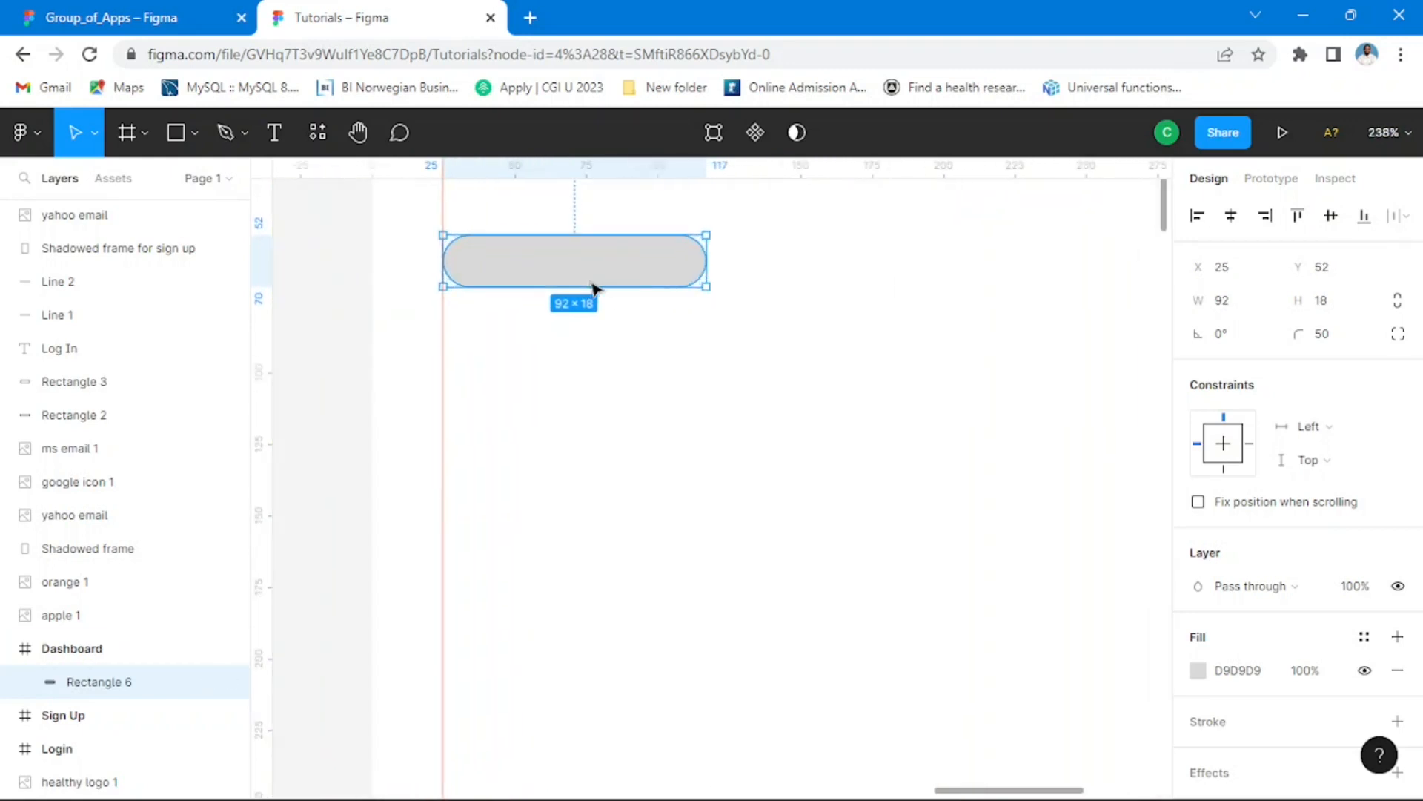
drag(708, 289, 547, 261)
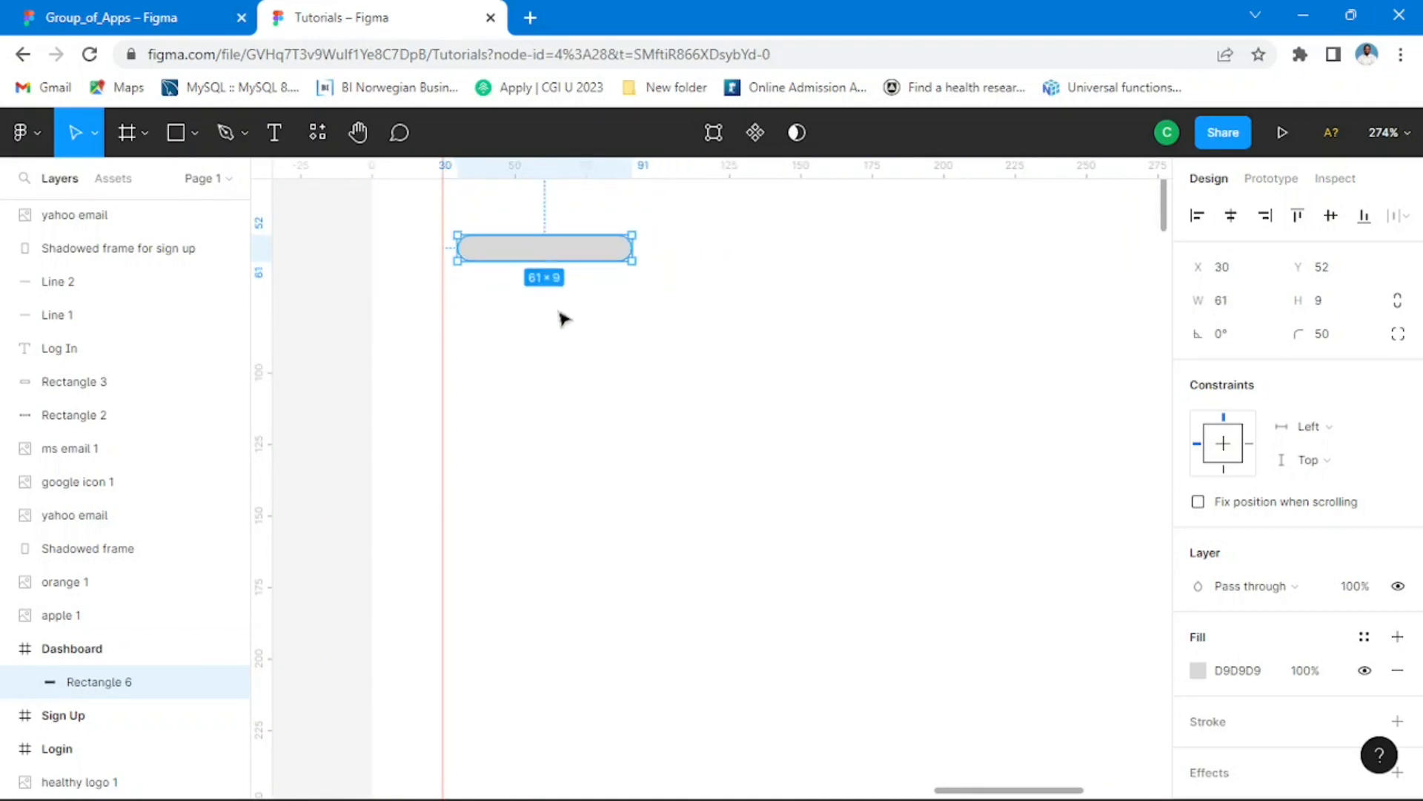
Step: Change the menu bar's fill to dark grey 646464
scroll(1246, 563, down, 2)
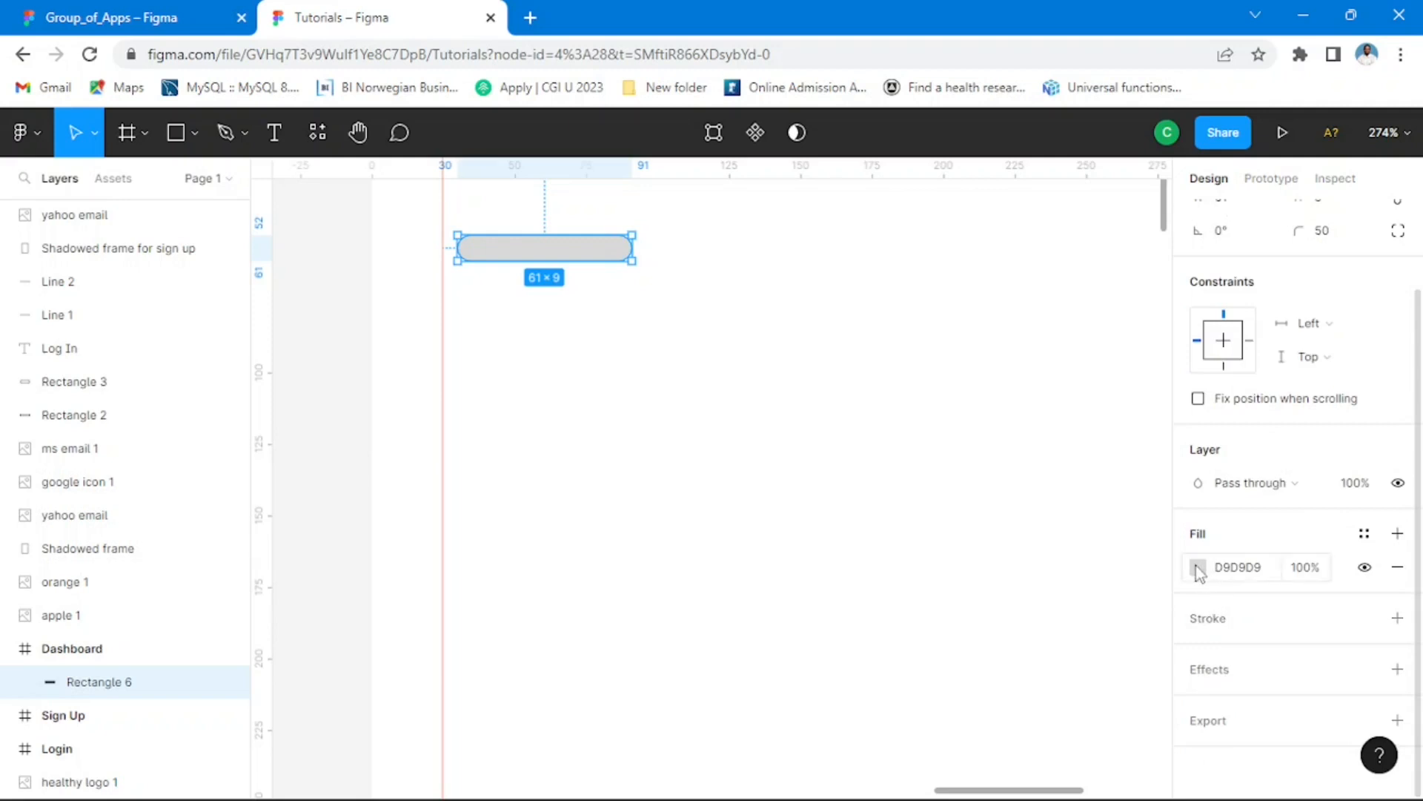
click(1197, 568)
drag(934, 496, 923, 437)
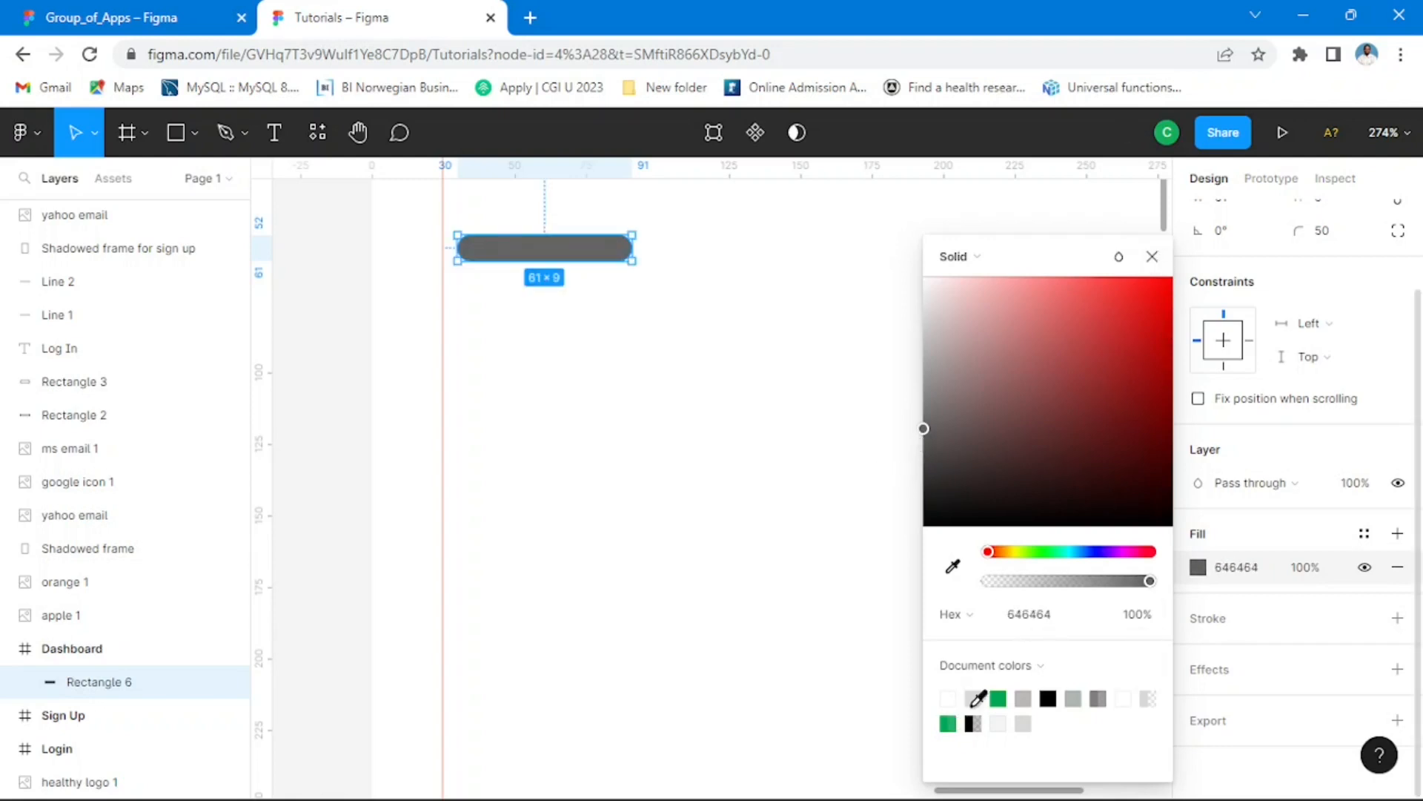
Step: Change the menu bar's fill to the lighter grey 878787 and deselect it
click(999, 697)
drag(943, 370, 924, 394)
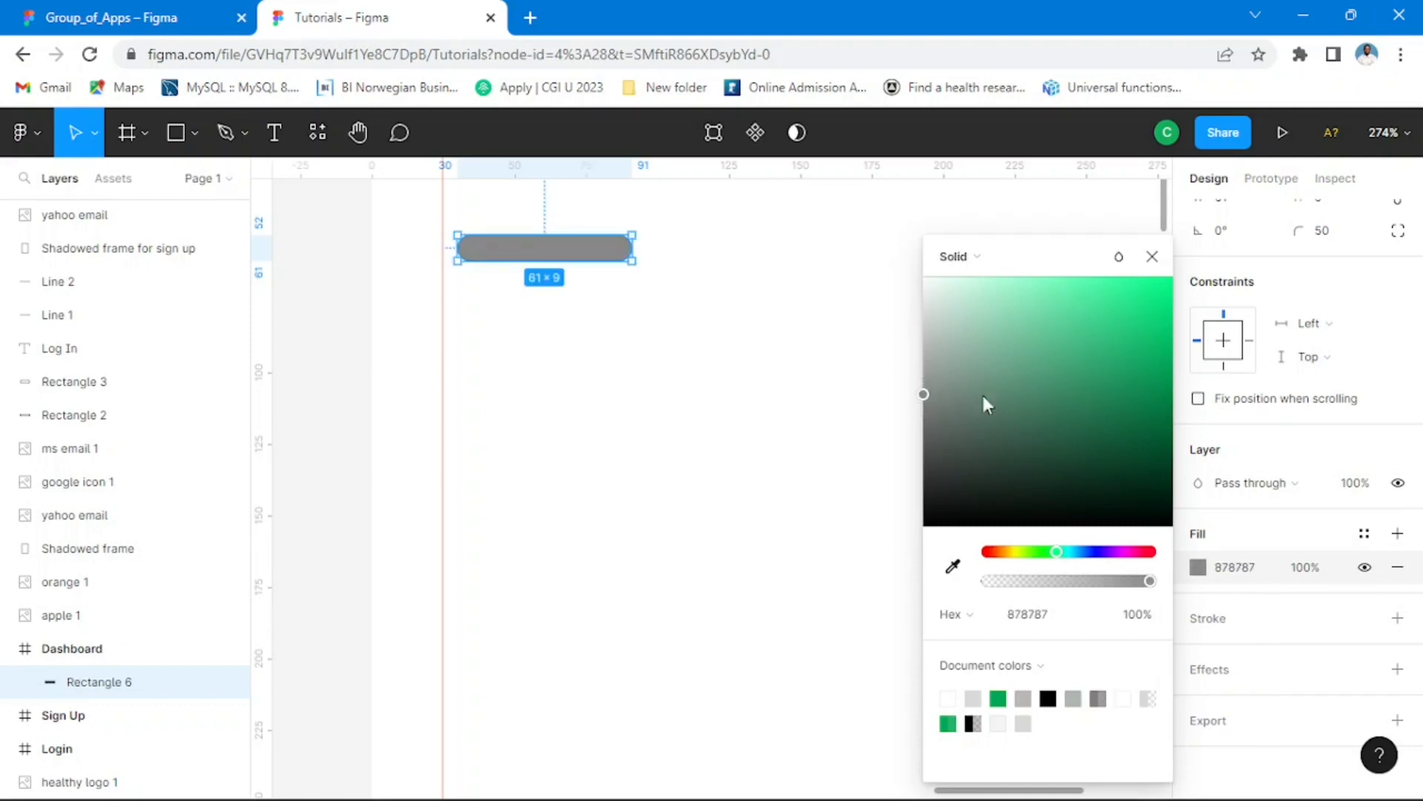
click(1152, 257)
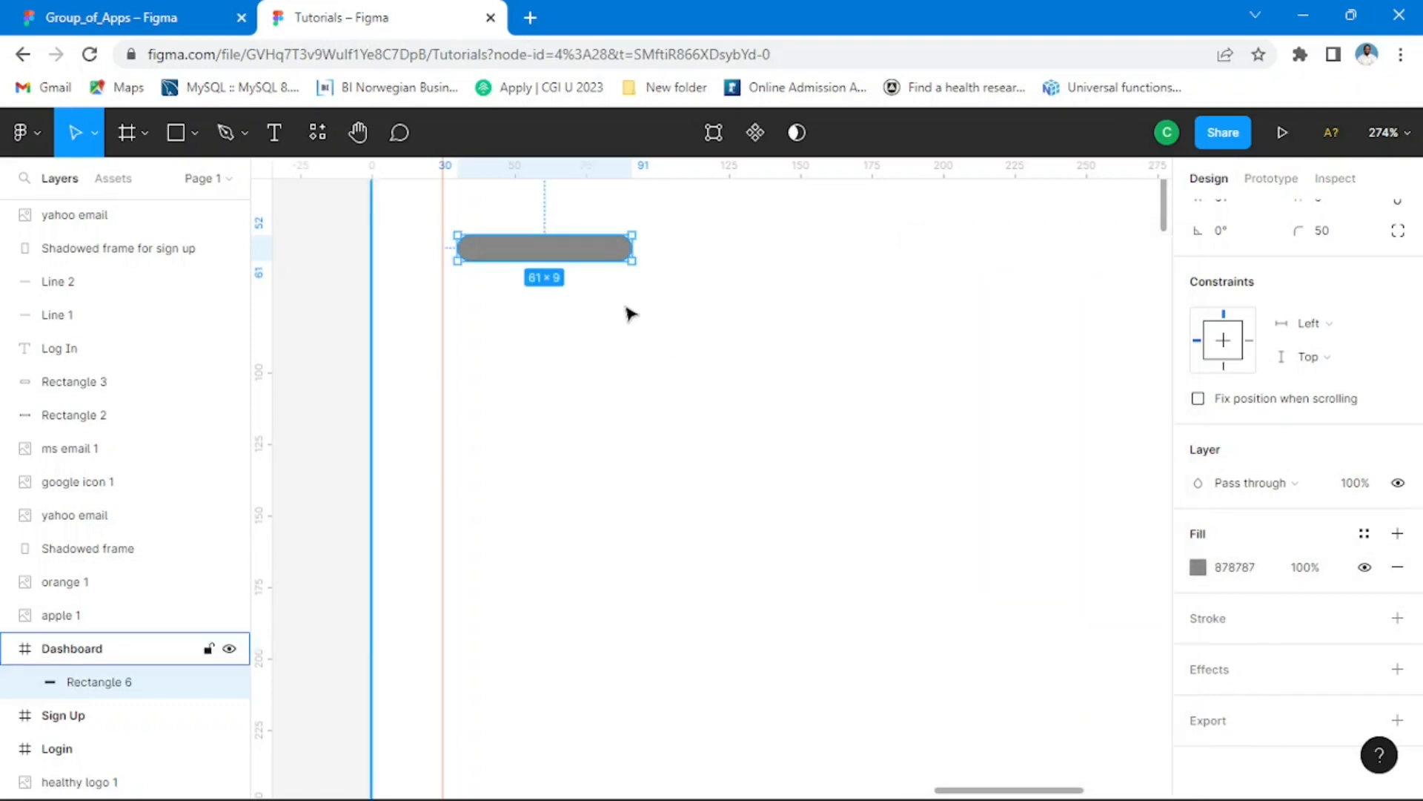
scroll(636, 324, down, 6)
click(957, 326)
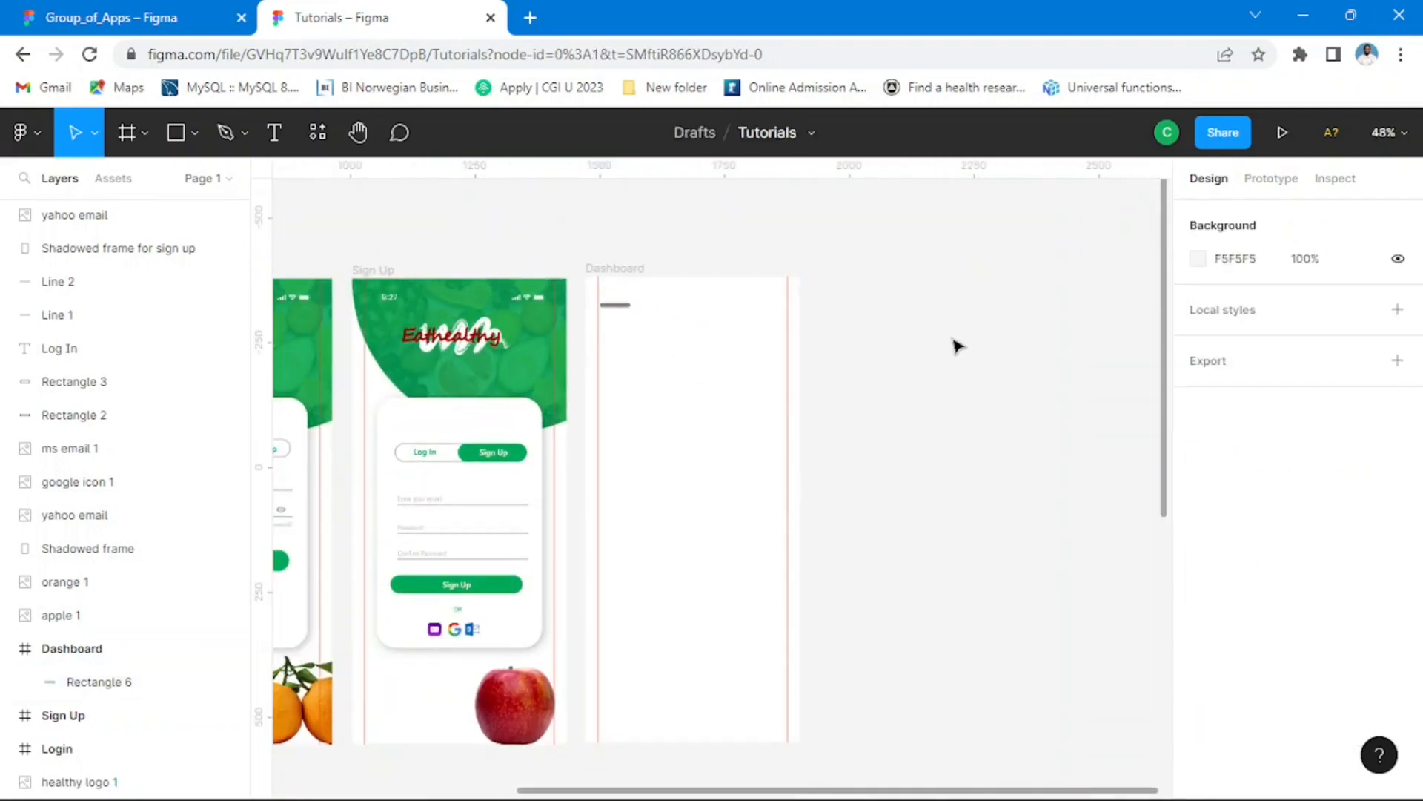
Step: Shrink the menu bar to about 43 × 5, keeping its upper-left corner in place
scroll(642, 317, up, 7)
click(656, 315)
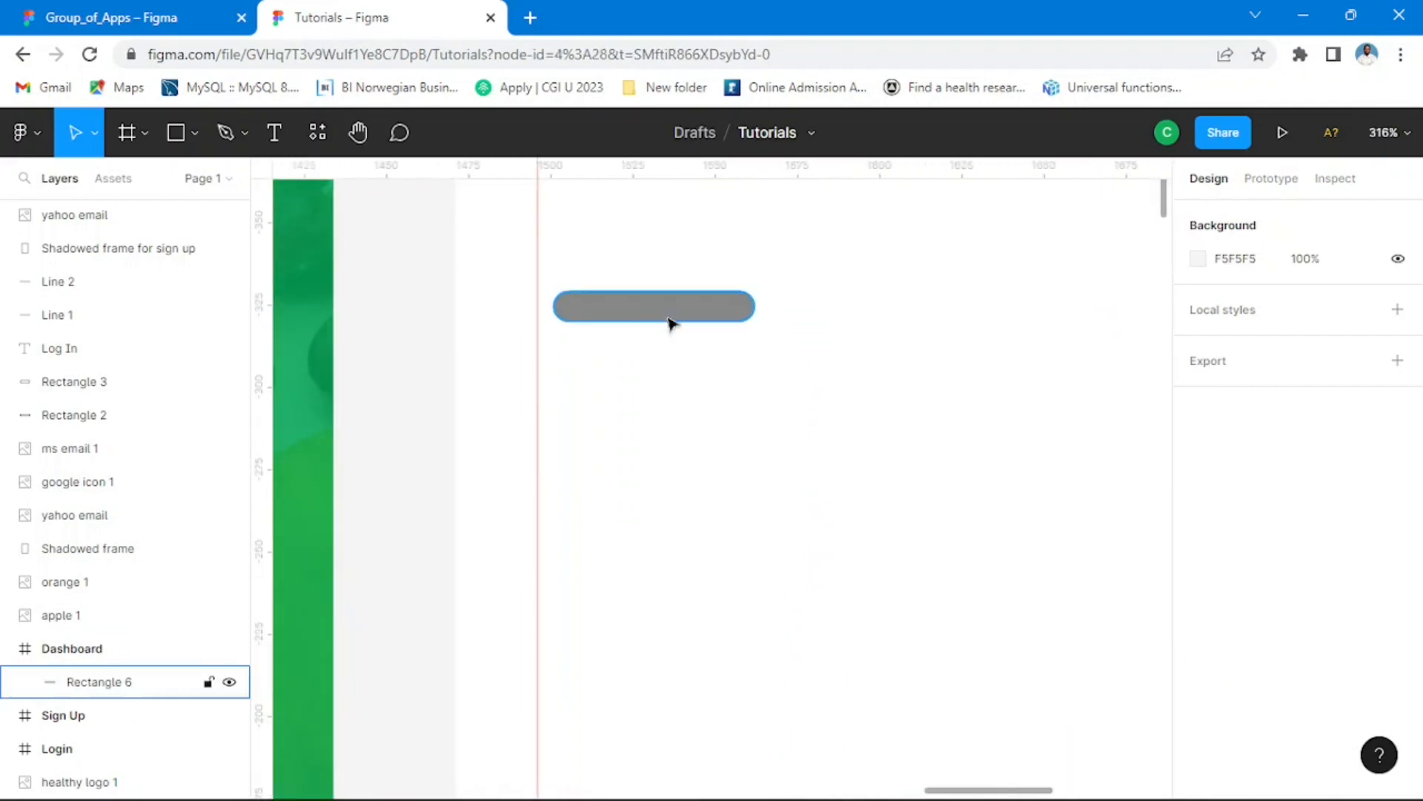
drag(757, 323, 716, 313)
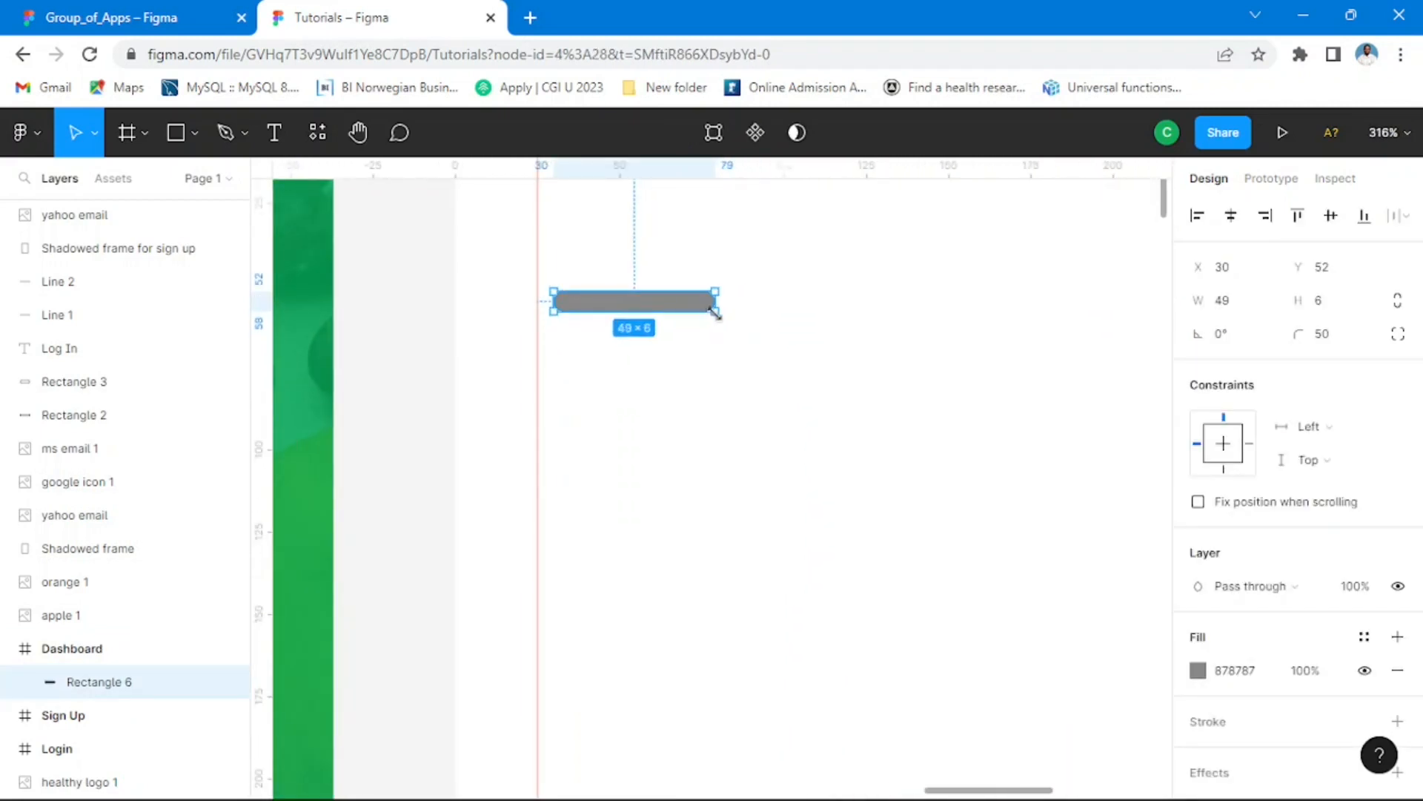
scroll(643, 306, up, 3)
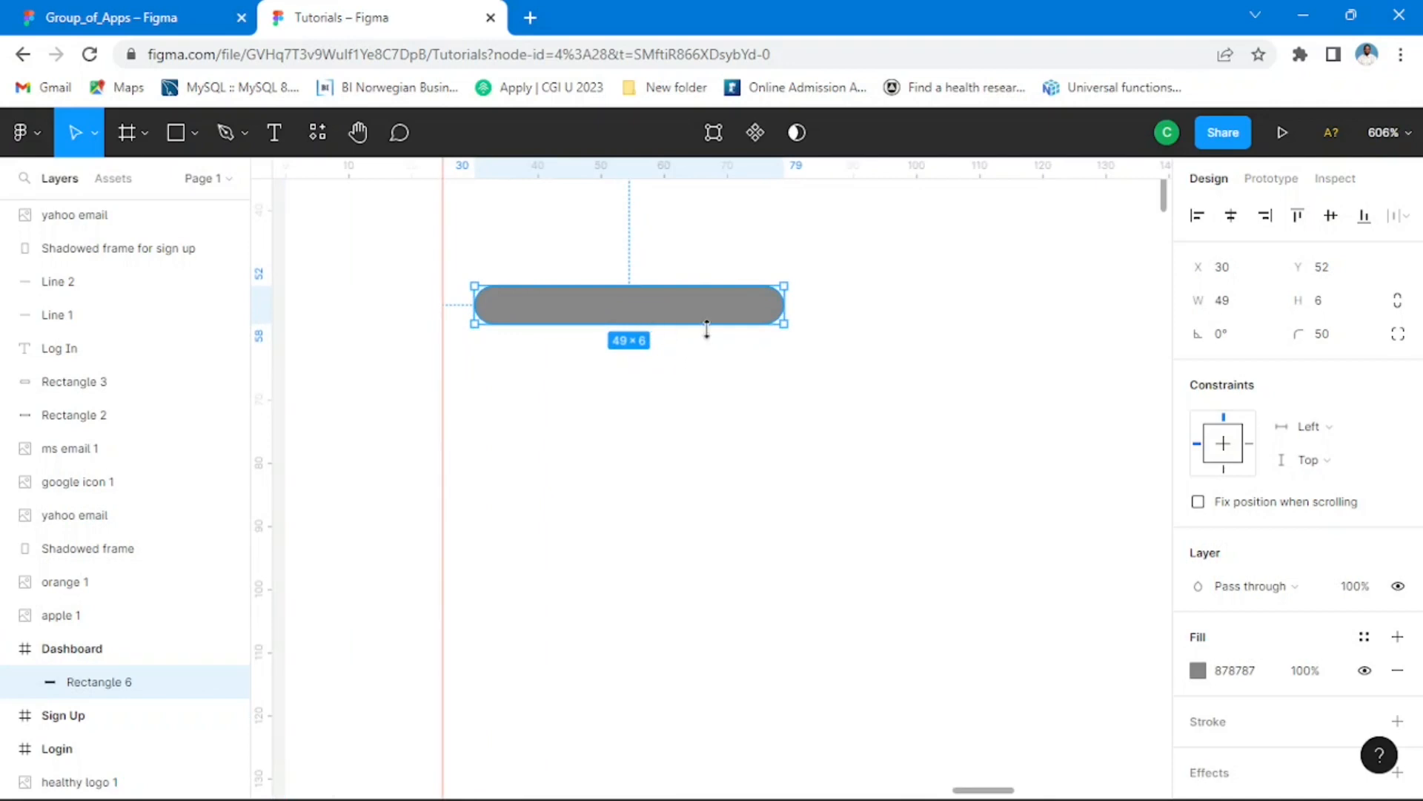
drag(783, 329, 746, 318)
scroll(746, 318, down, 10)
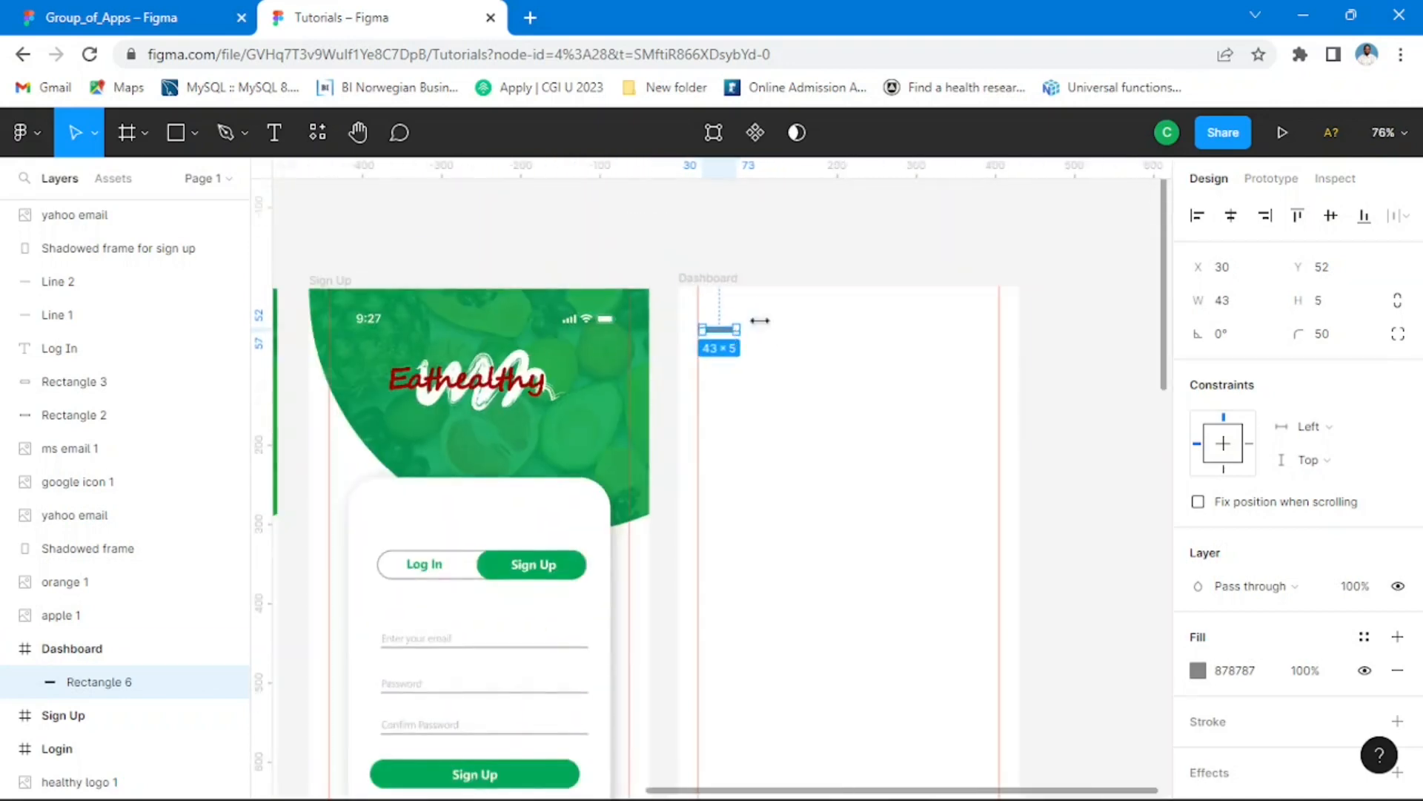
click(777, 340)
Step: Increase the menu bar's height to 6
scroll(776, 340, up, 3)
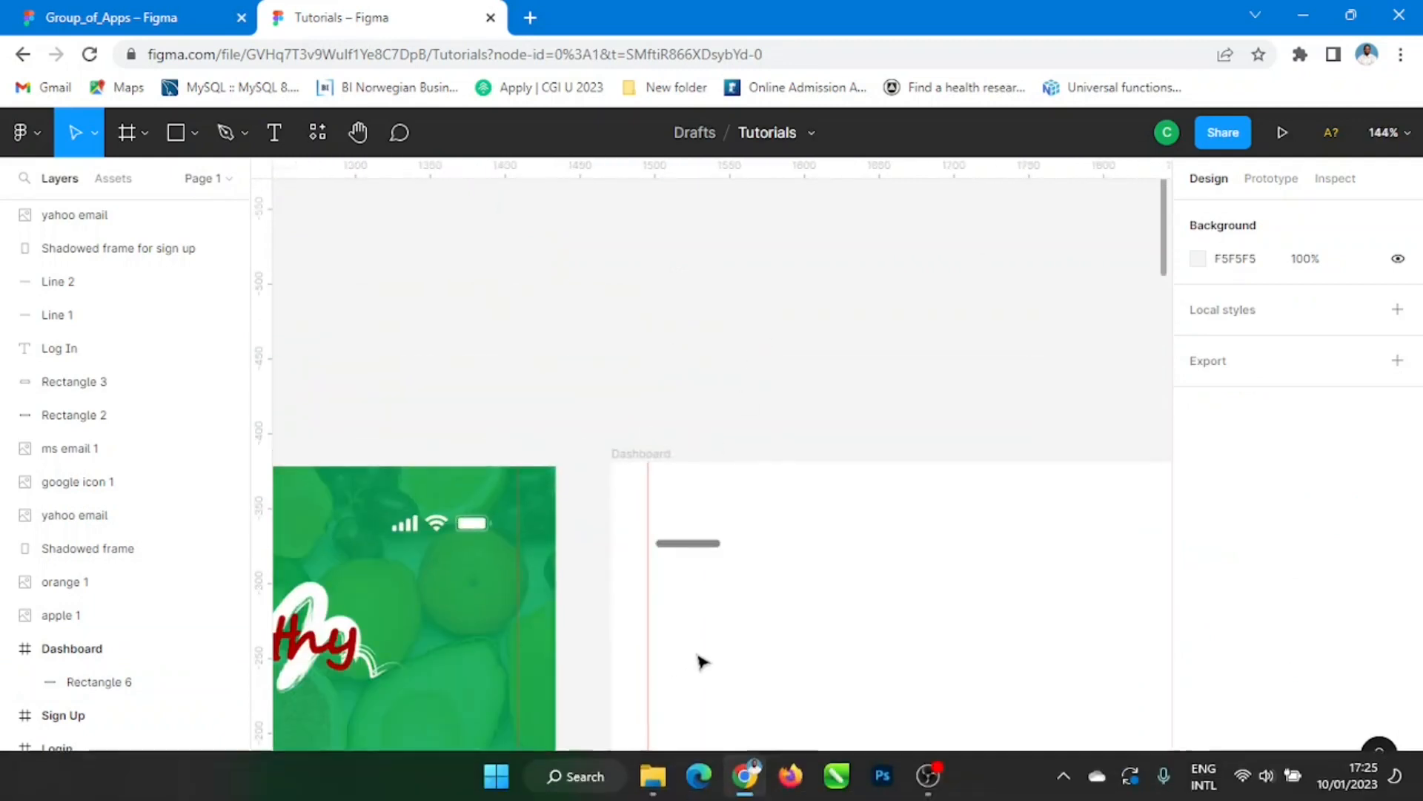
drag(788, 622, 722, 430)
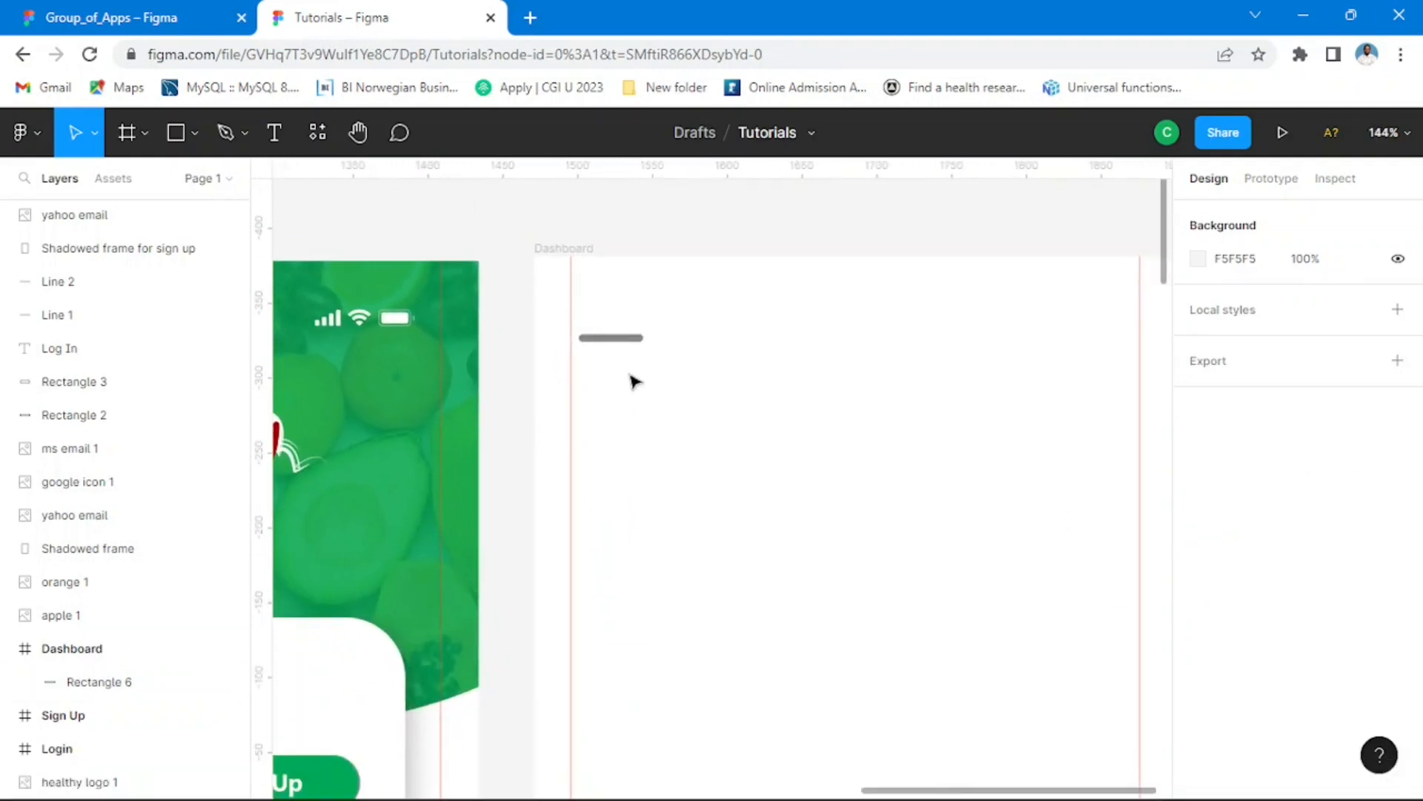
scroll(634, 381, up, 8)
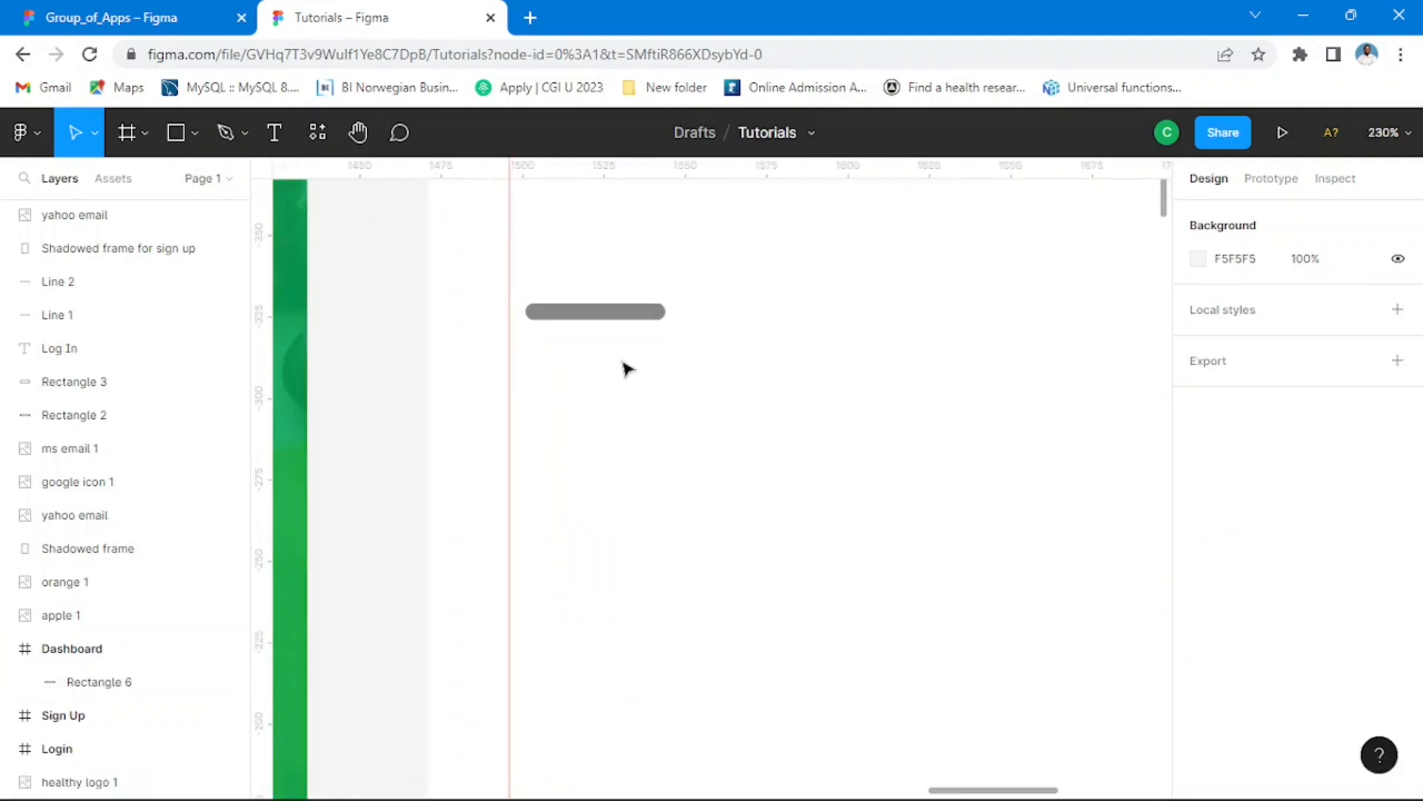
scroll(616, 321, up, 2)
click(614, 311)
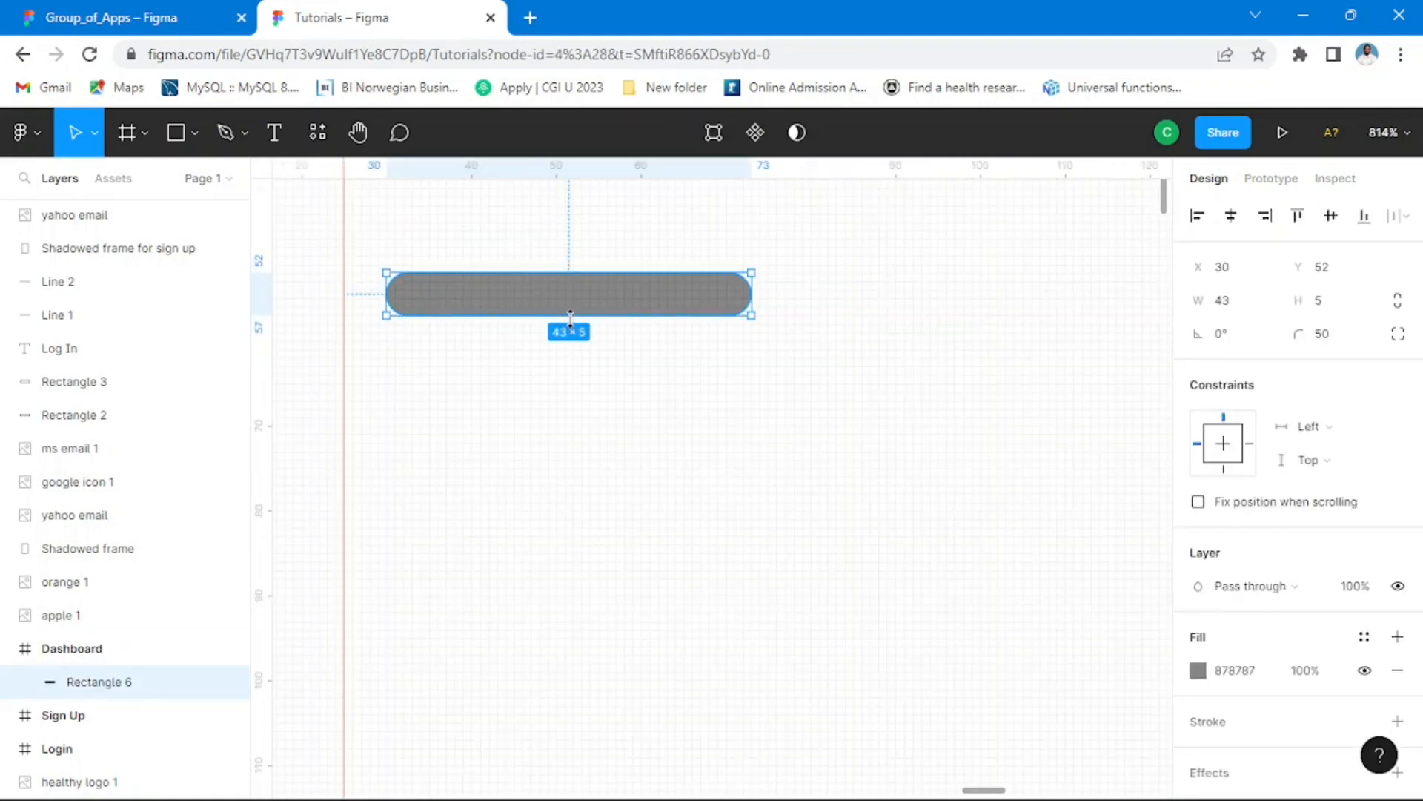
drag(573, 318, 575, 326)
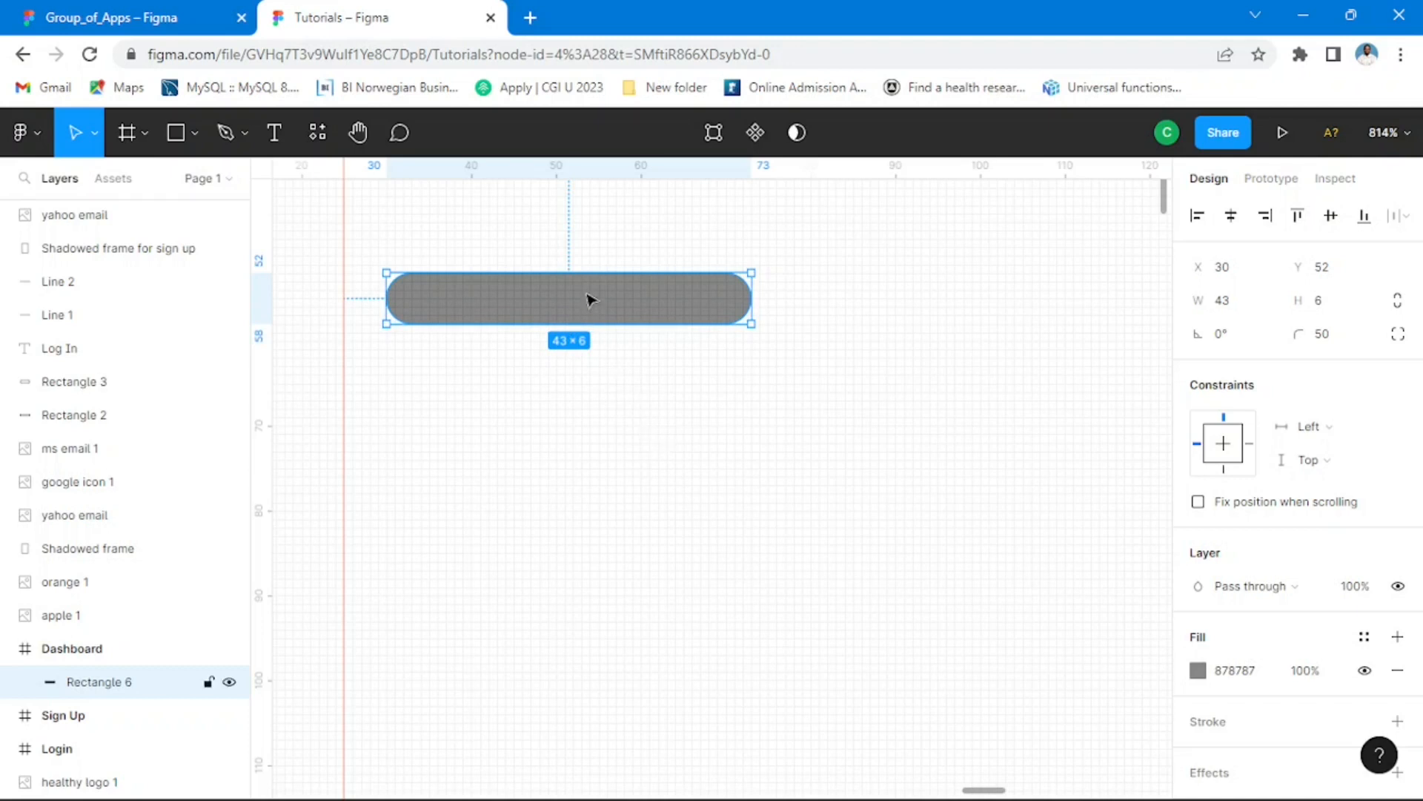
Step: Duplicate the menu bar directly below itself at X 30, Y 60 and shorten the copy to about 30 wide
drag(591, 299, 599, 363)
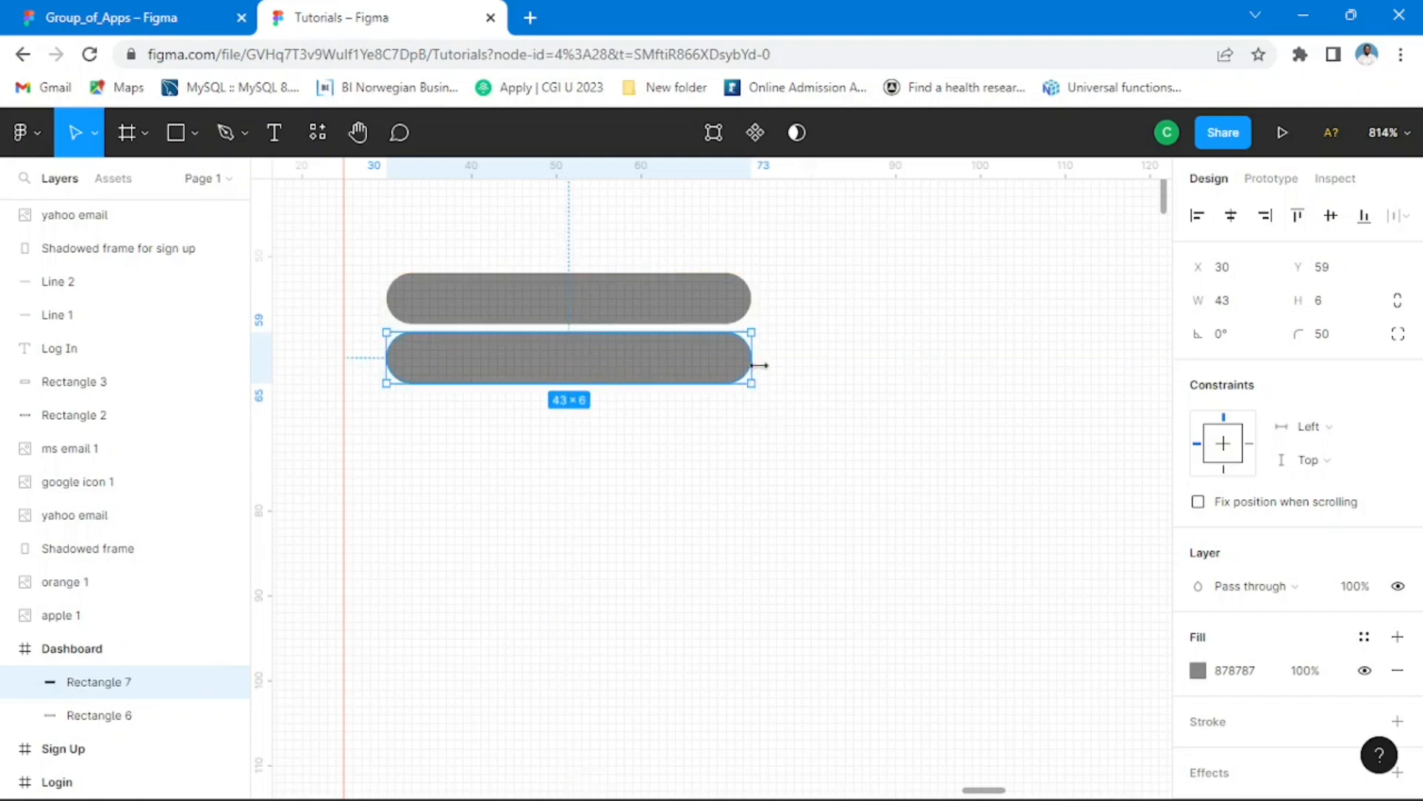
drag(751, 357, 638, 355)
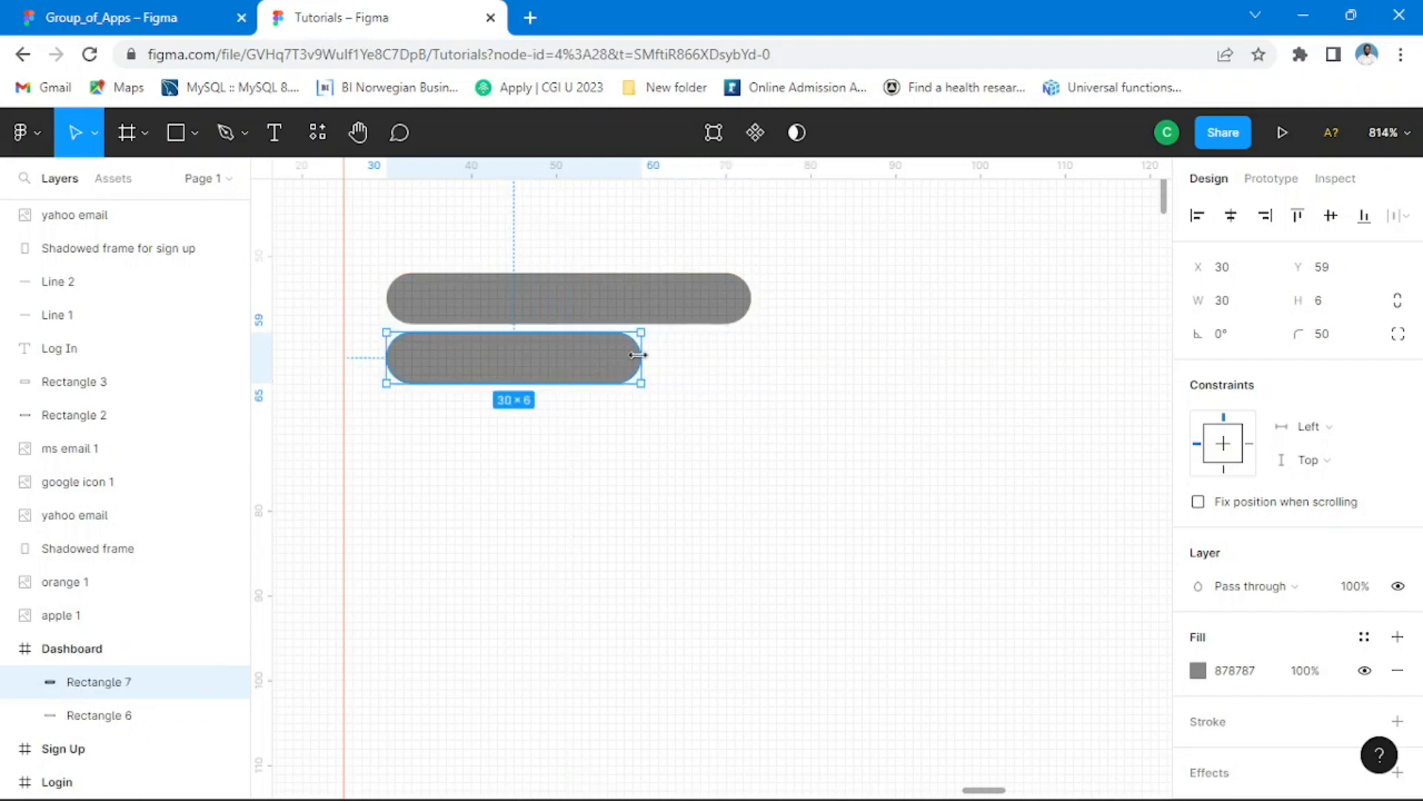
key(Down)
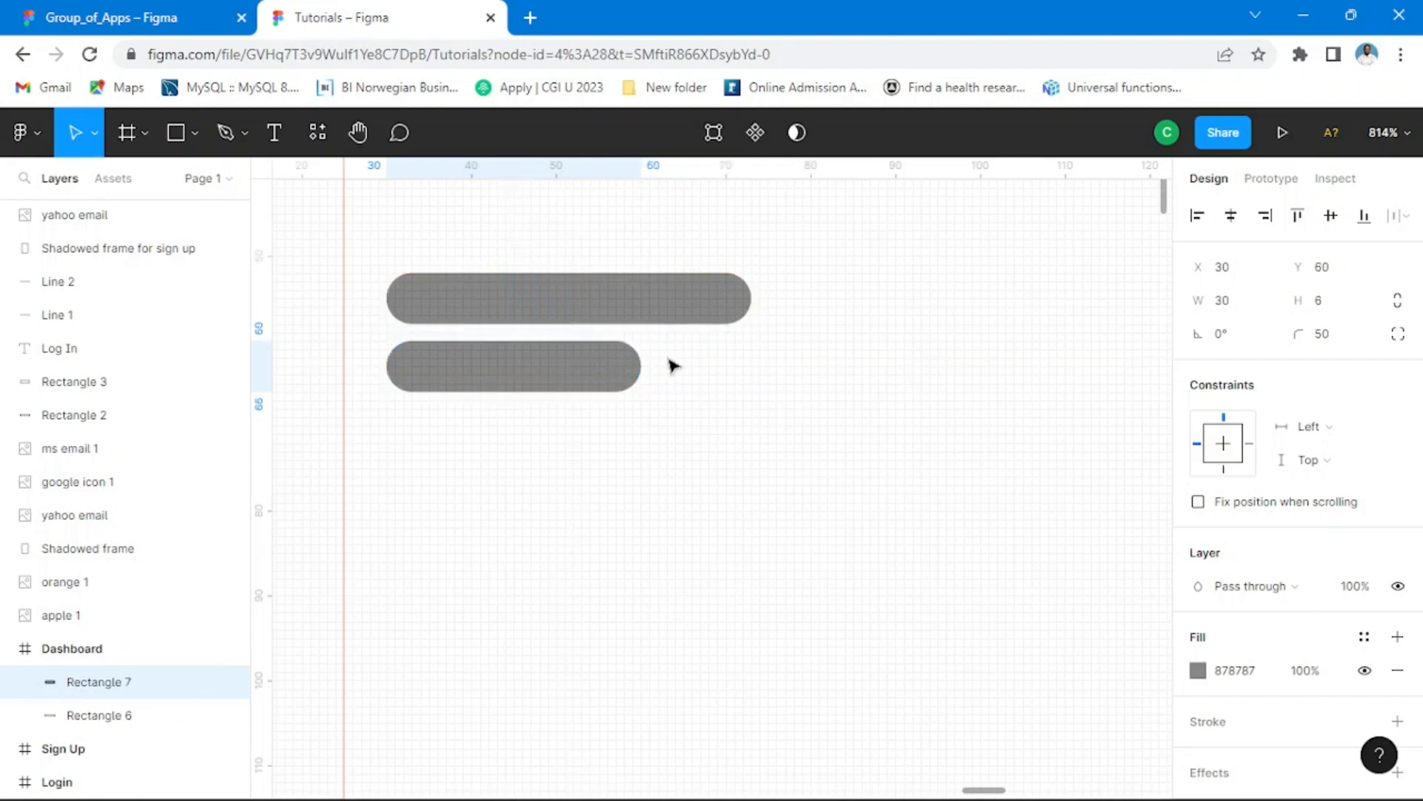
ctrl+scroll(673, 366, down, 10)
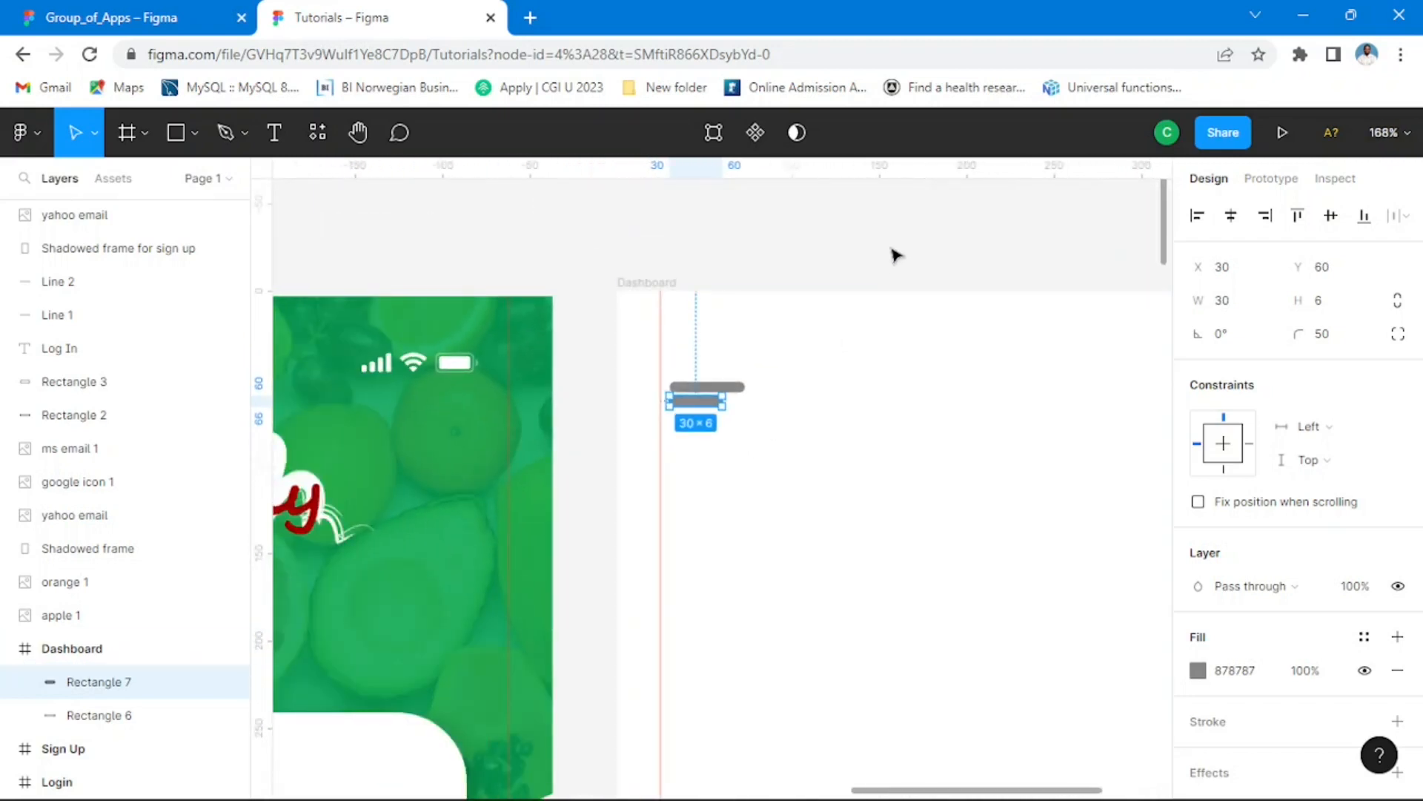
click(823, 484)
ctrl+scroll(823, 484, down, 5)
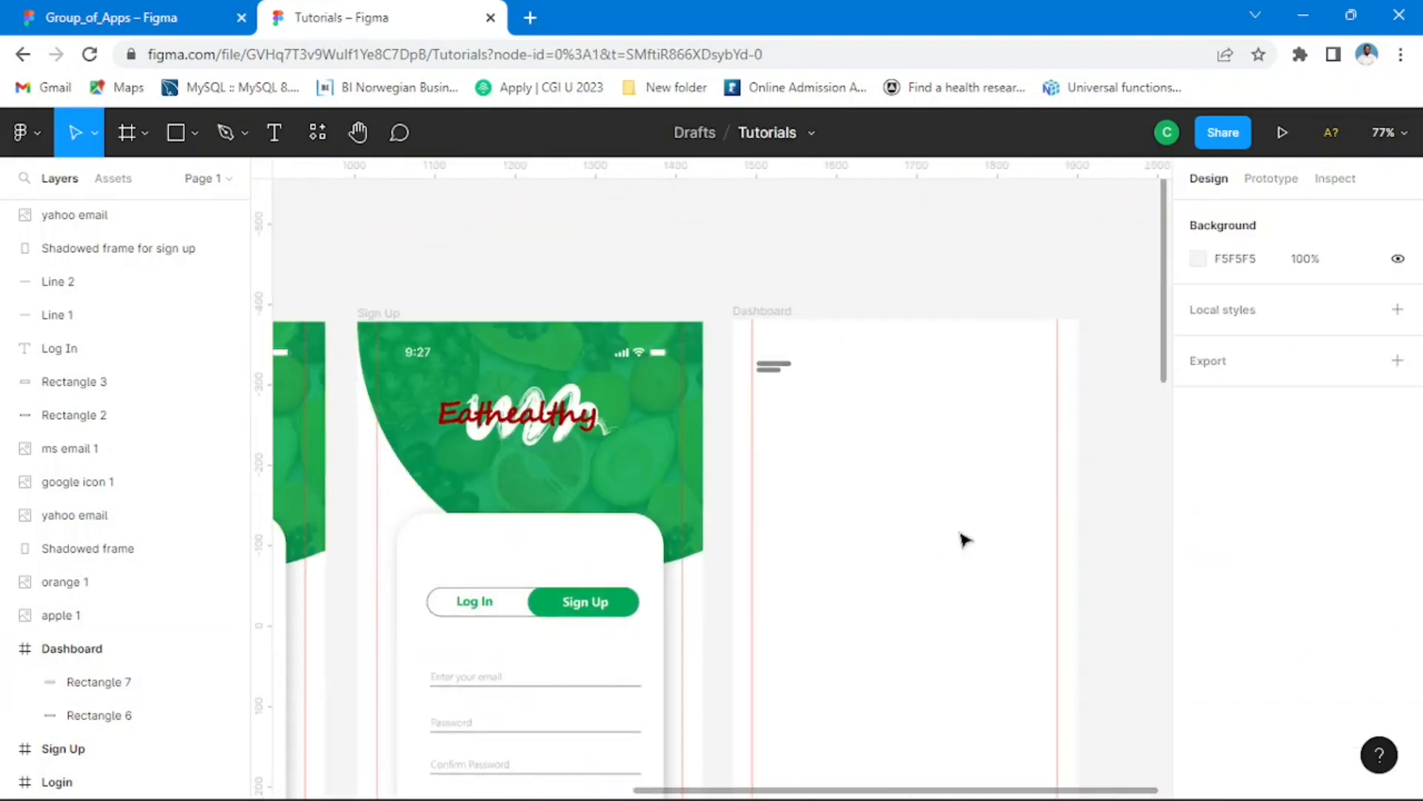
drag(962, 541, 832, 498)
scroll(689, 387, up, 3)
ctrl+scroll(687, 395, up, 2)
click(677, 544)
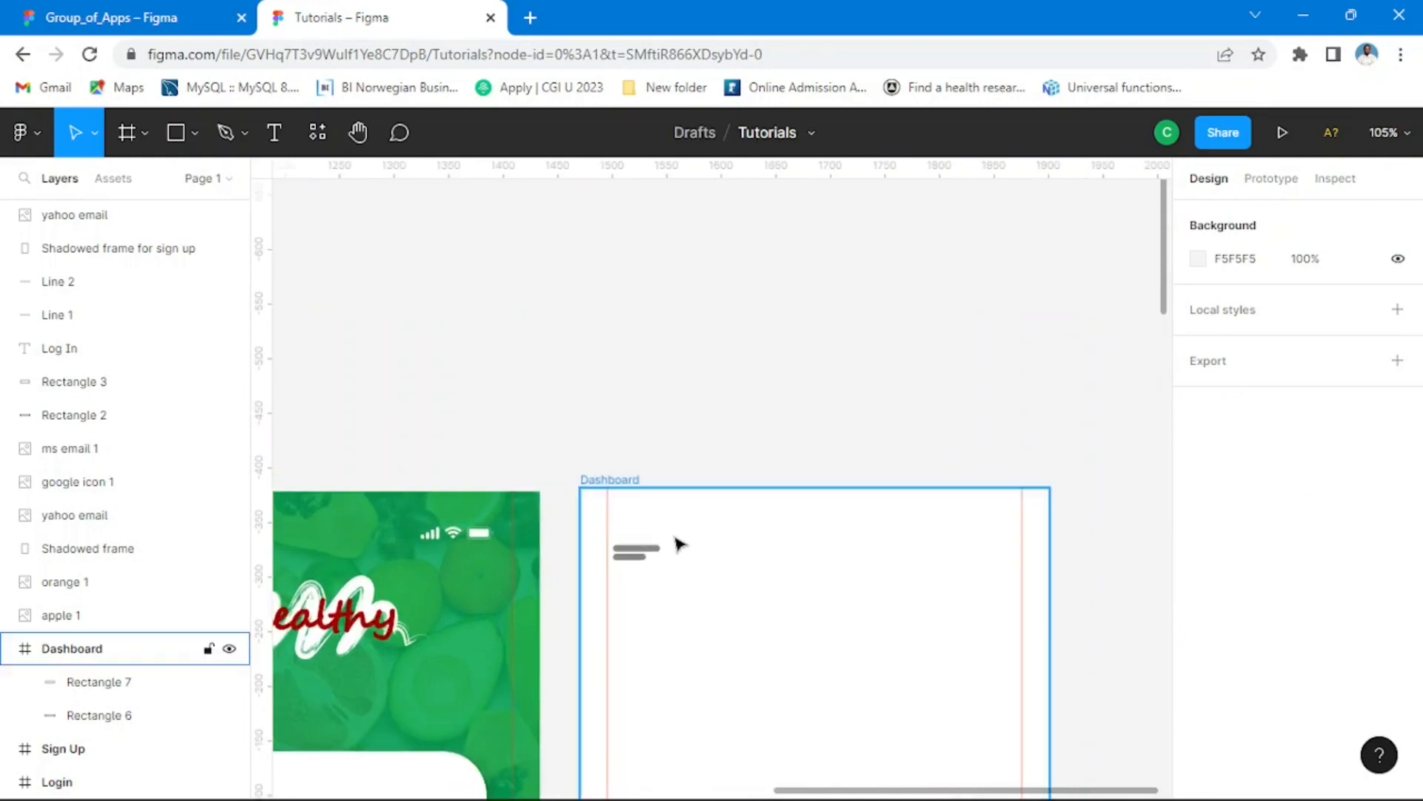
scroll(703, 660, up, 2)
scroll(700, 660, down, 4)
ctrl+scroll(698, 511, up, 5)
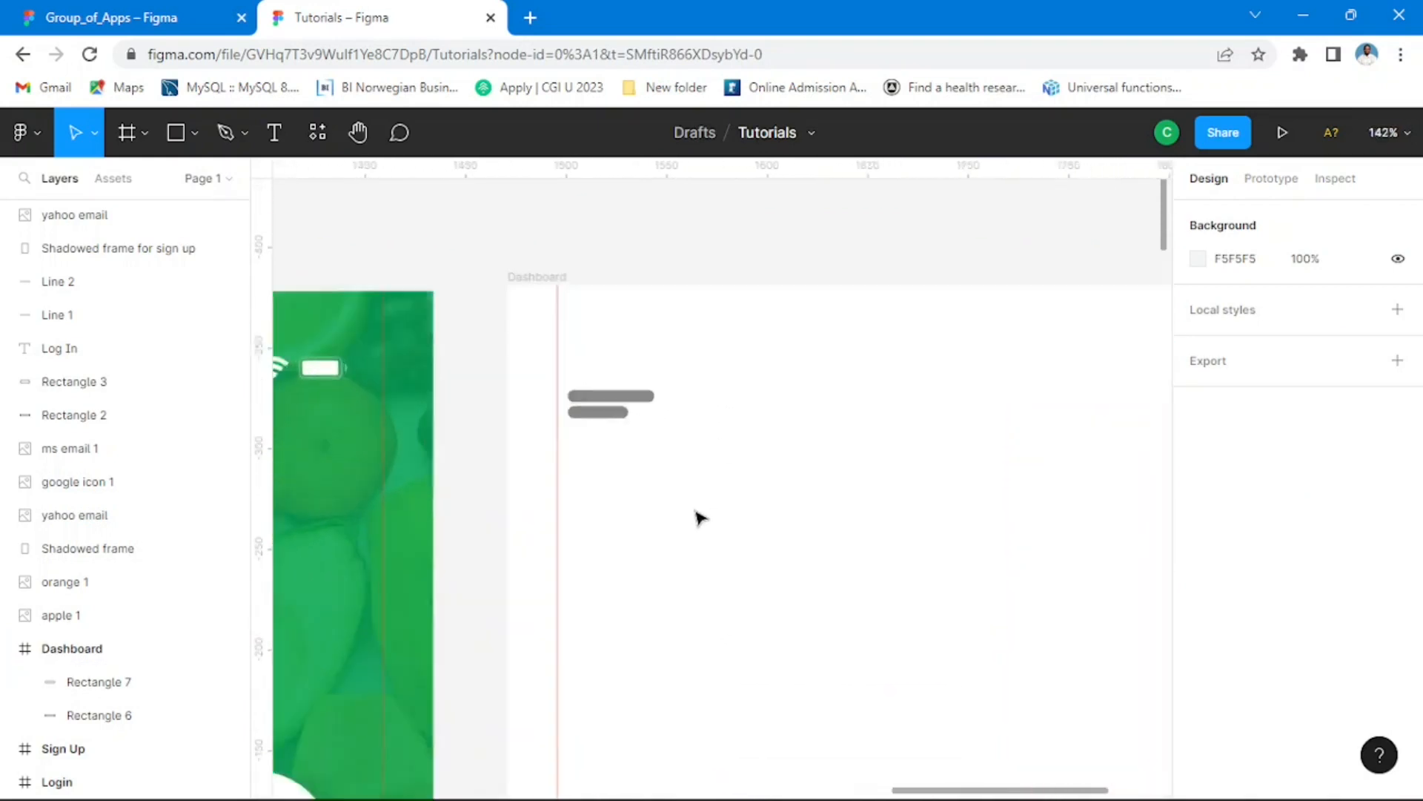
click(588, 361)
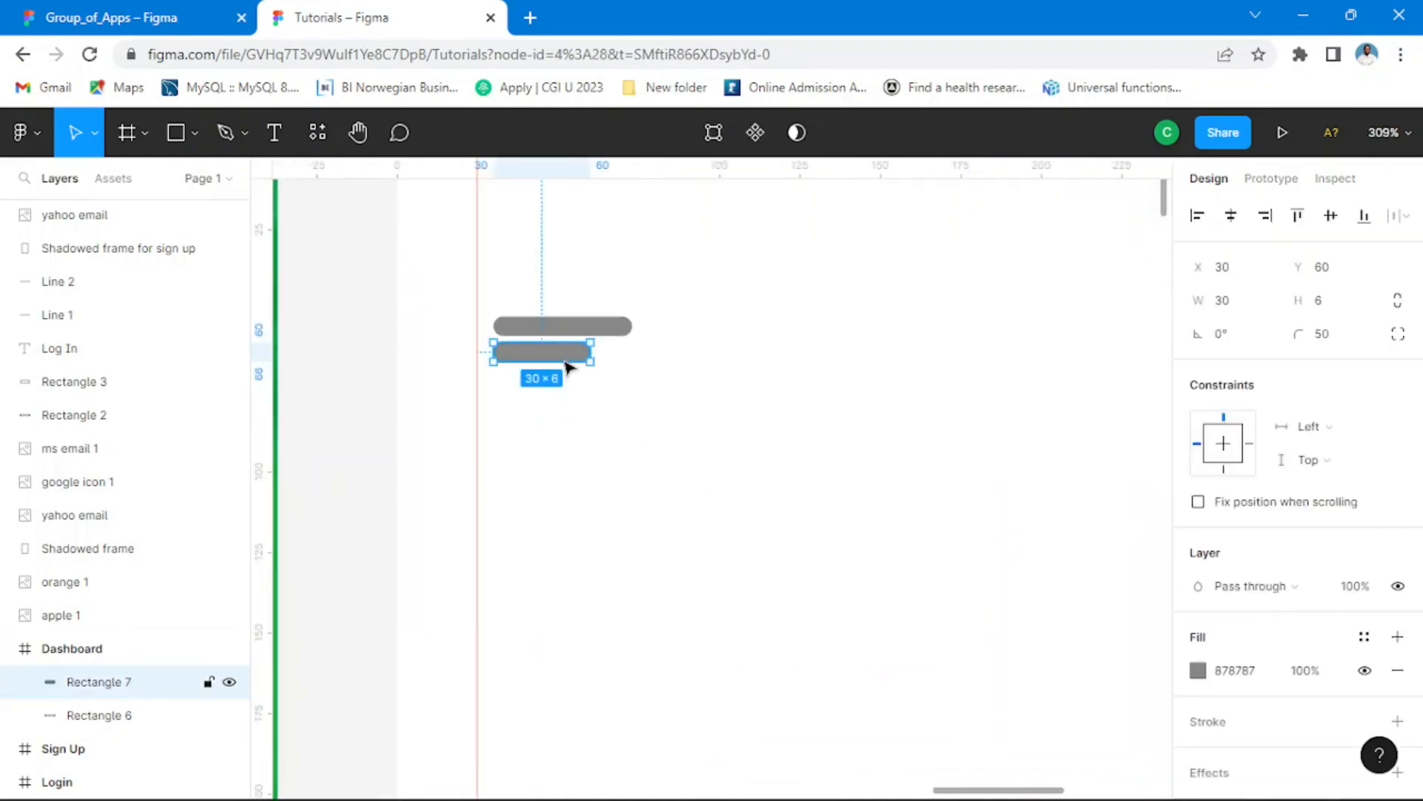
key(ctrl+Down)
key(ctrl+Down)
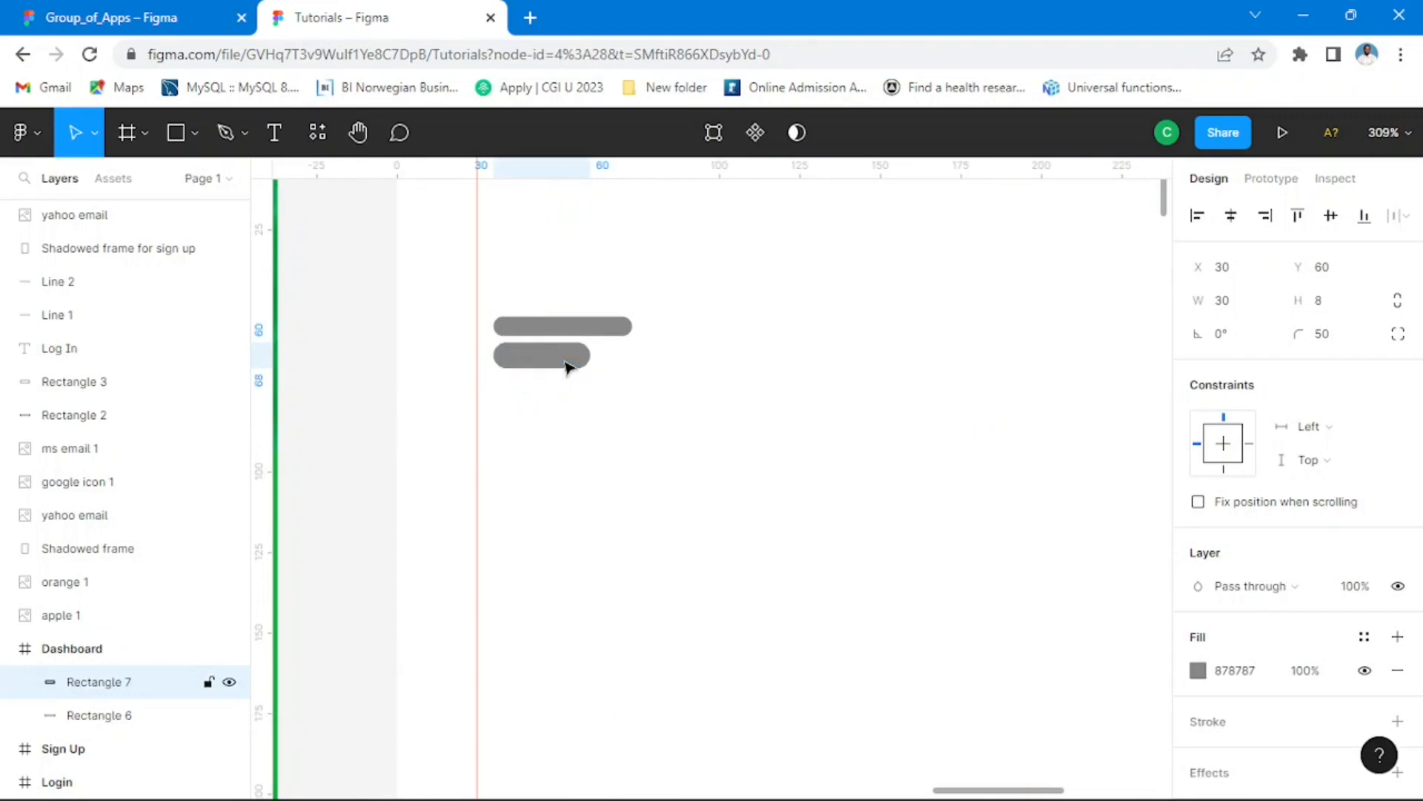
drag(565, 360, 565, 359)
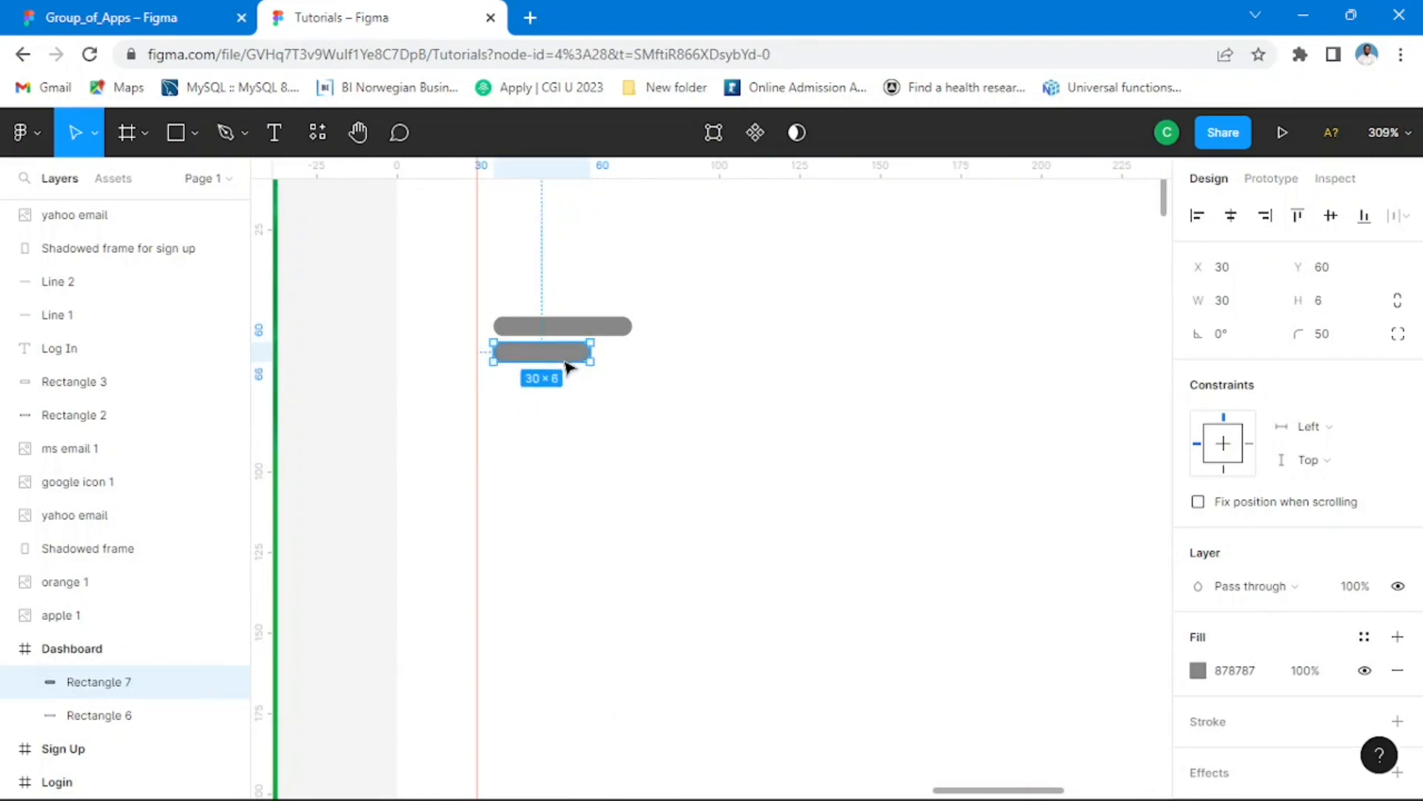
Step: Move the lower, shorter menu bar down to Y 61
click(357, 315)
click(574, 356)
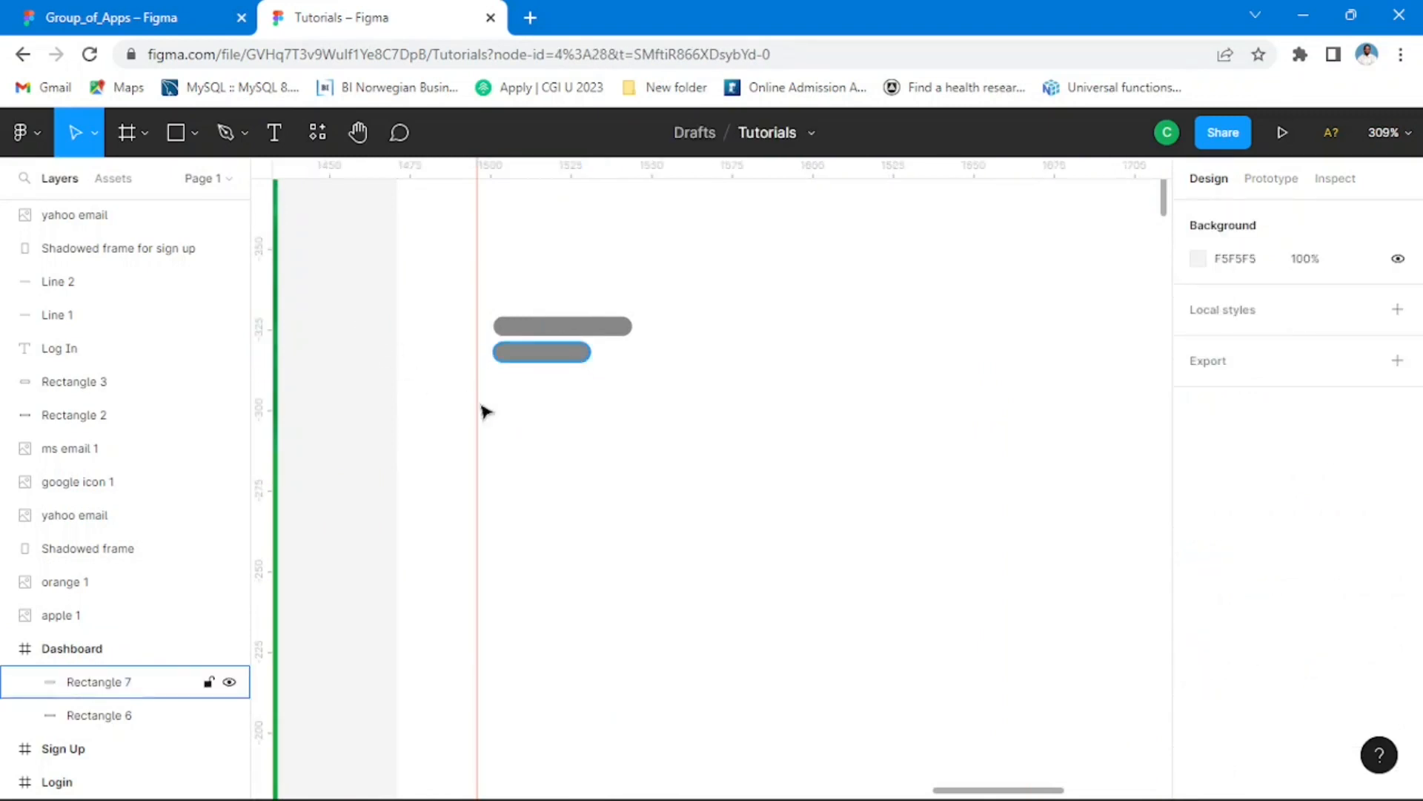
click(518, 375)
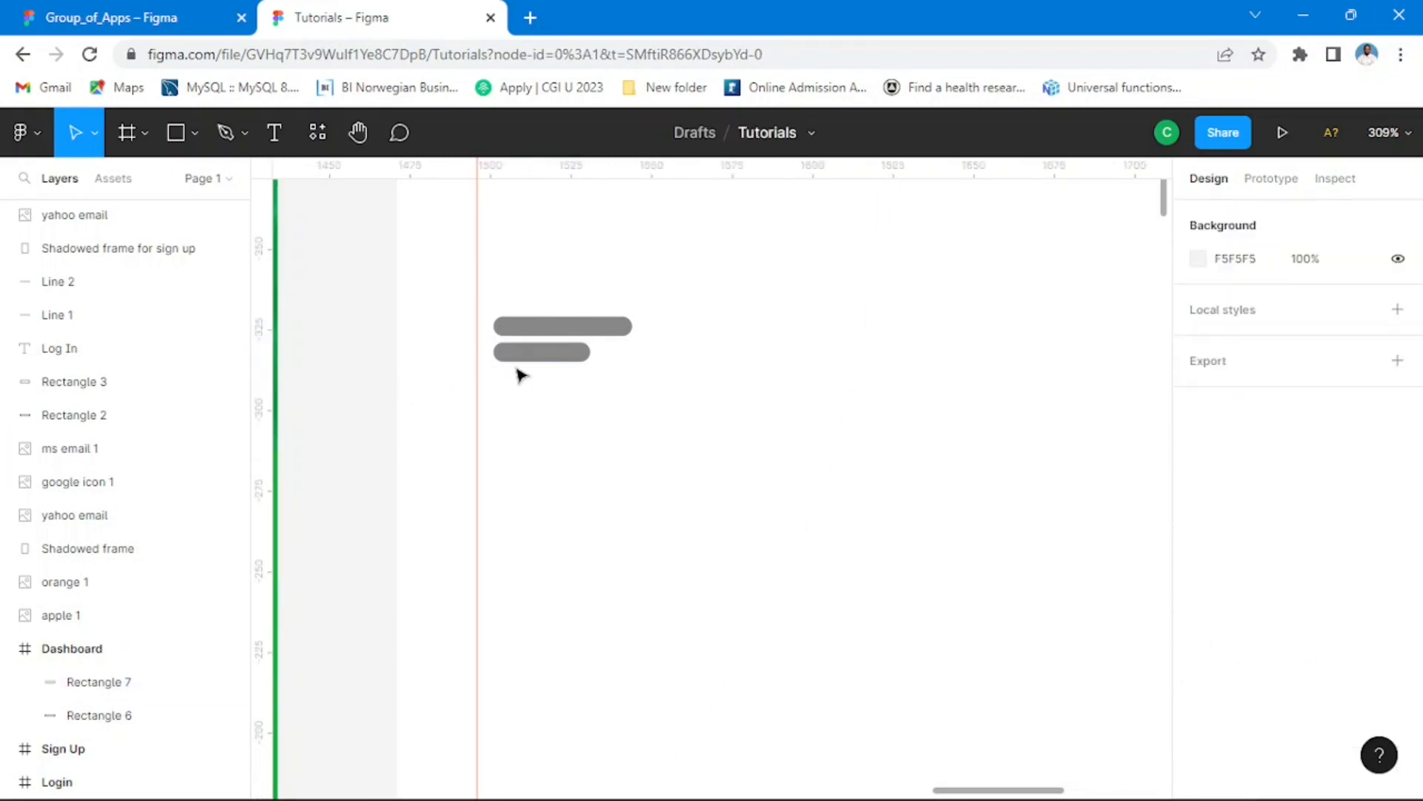
click(528, 364)
key(Down)
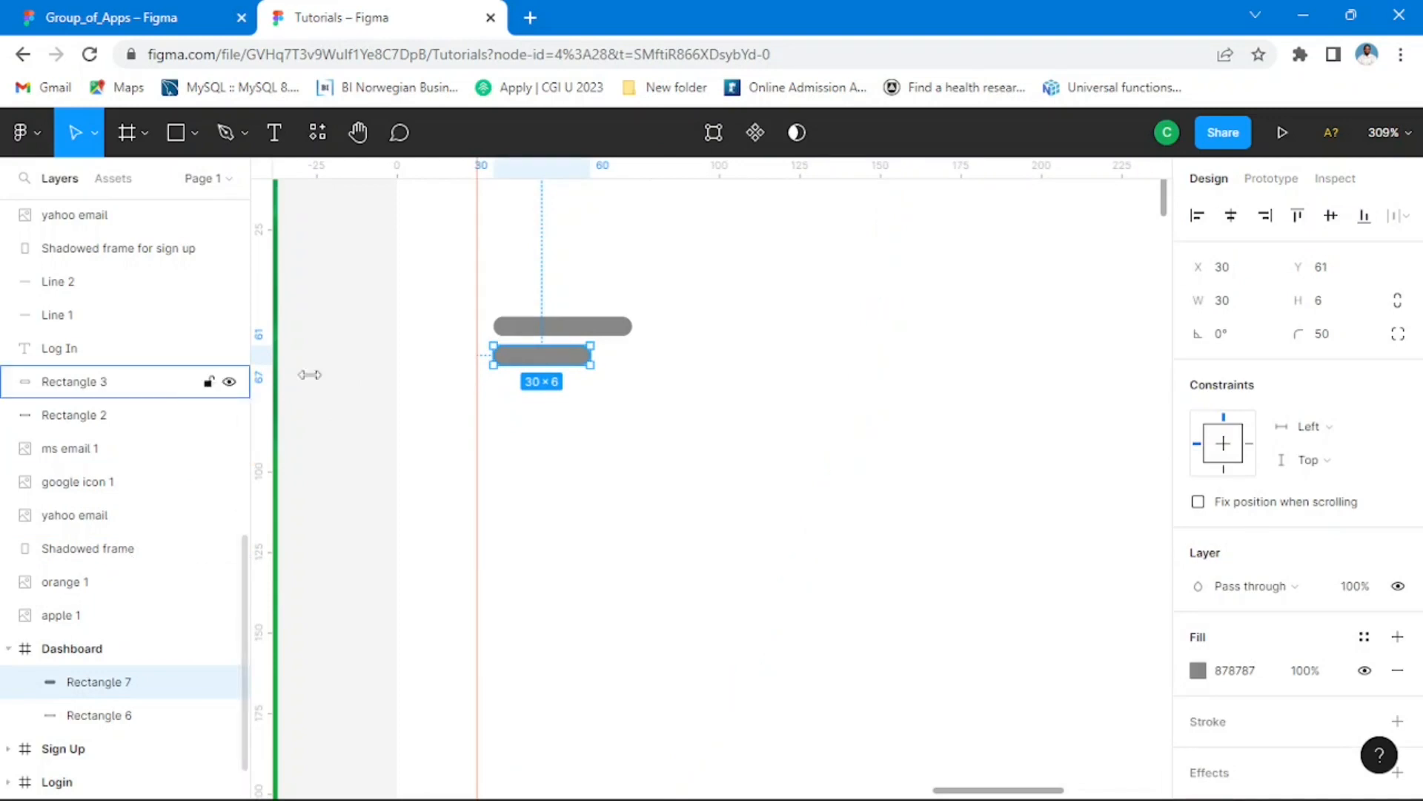
click(676, 388)
scroll(677, 388, down, 5)
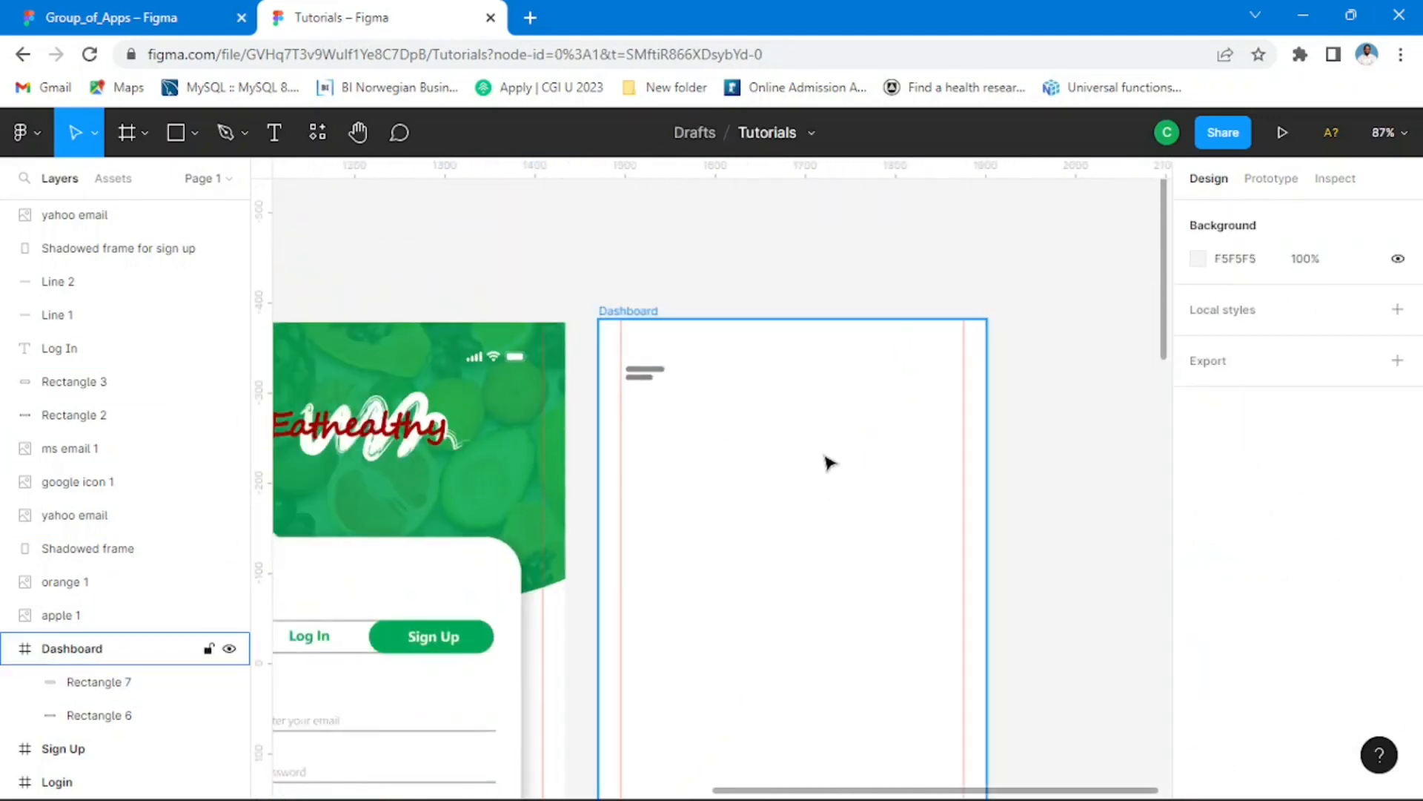
scroll(815, 444, down, 2)
Step: Check the header of the finished Dashboard in the Group_of_Apps file, then return to the Tutorials file
click(158, 16)
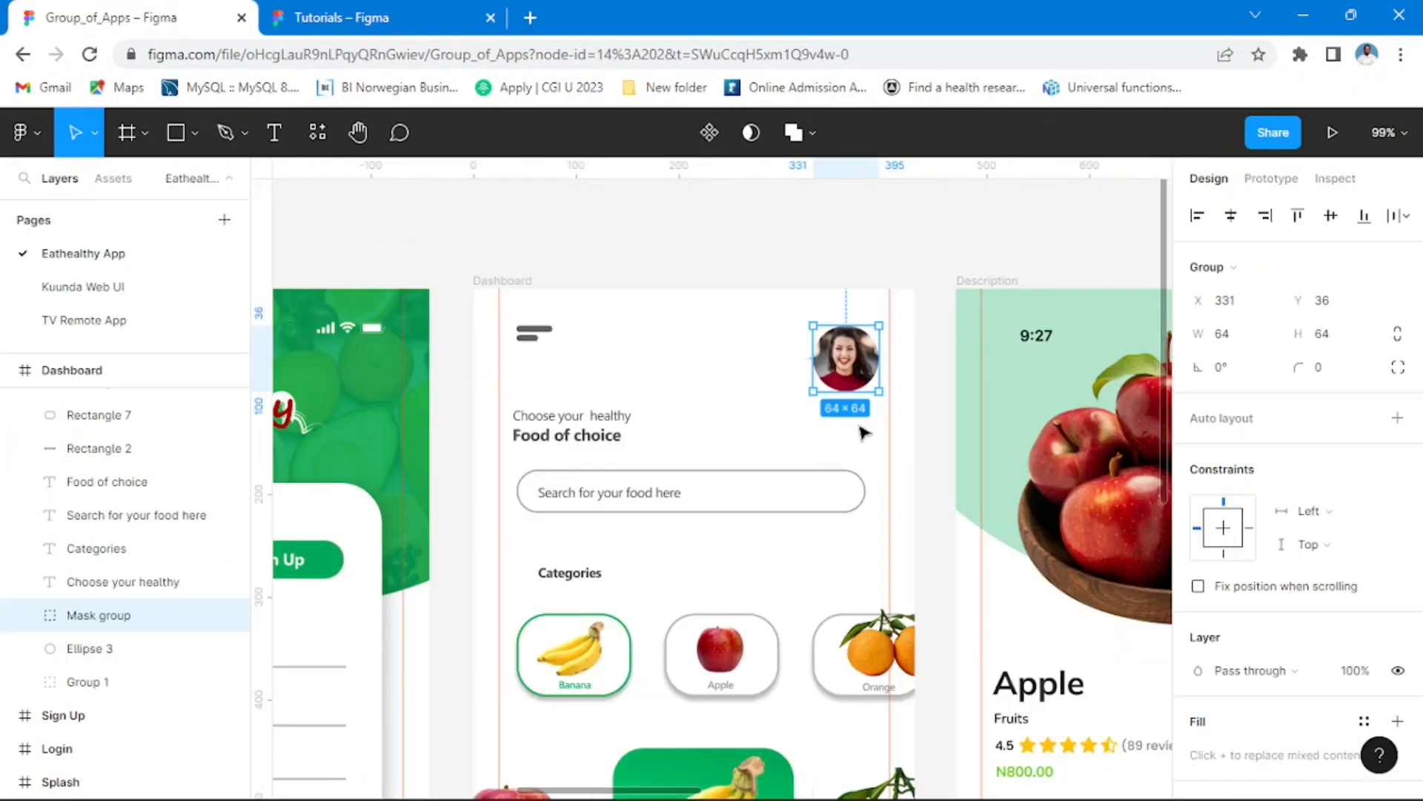
click(825, 276)
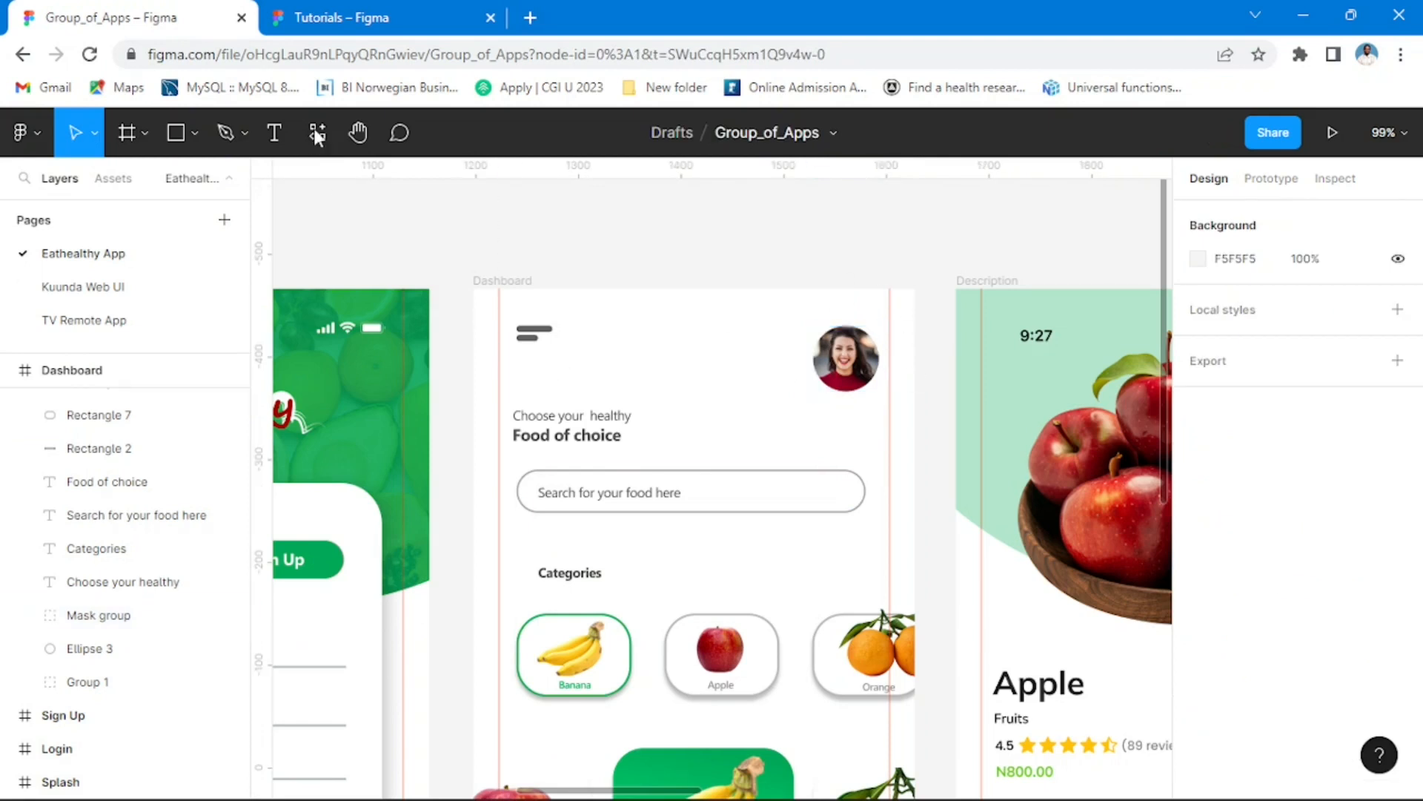
click(375, 18)
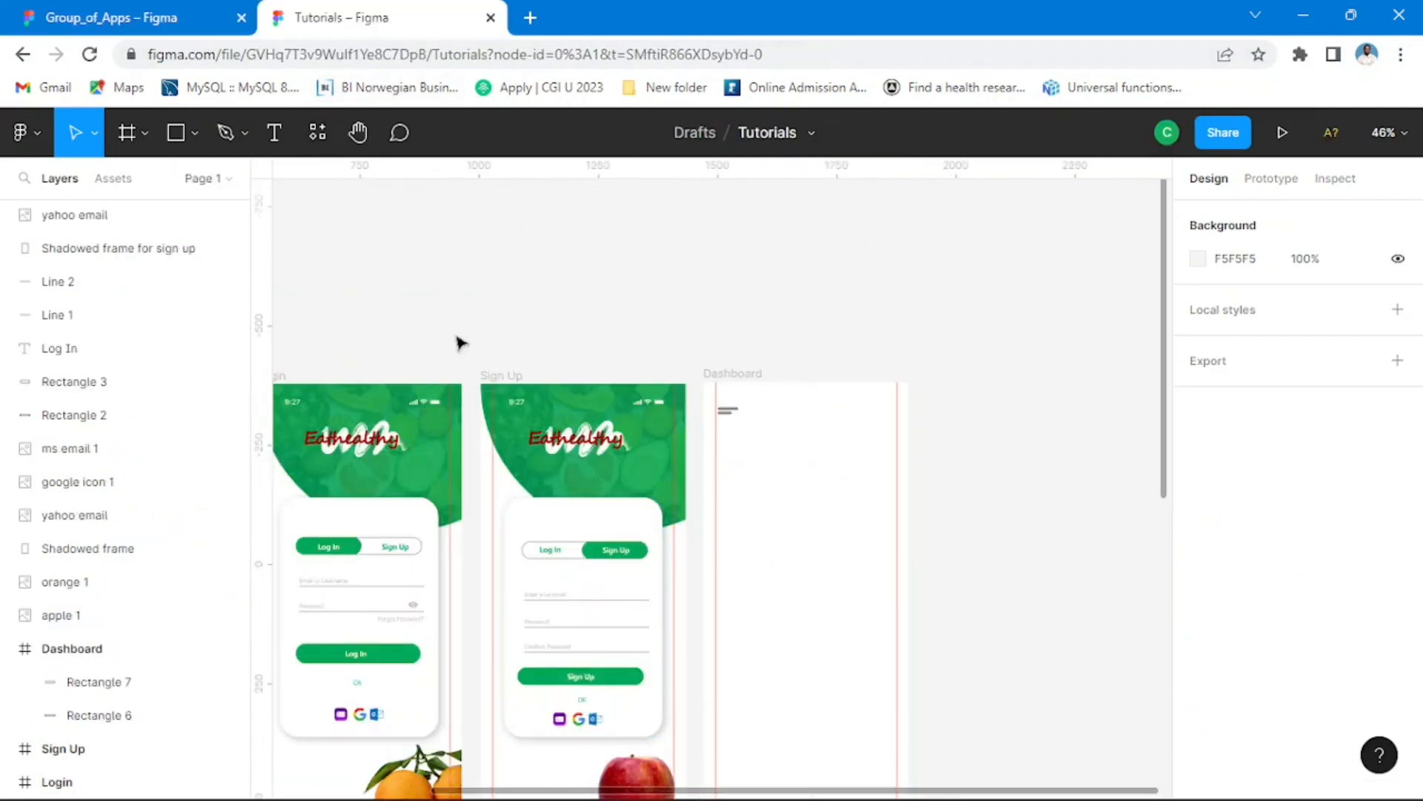
Step: Draw a circle about 138 × 138 in the Dashboard's upper-right corner and shrink it to profile-picture size beside the right guide
click(192, 133)
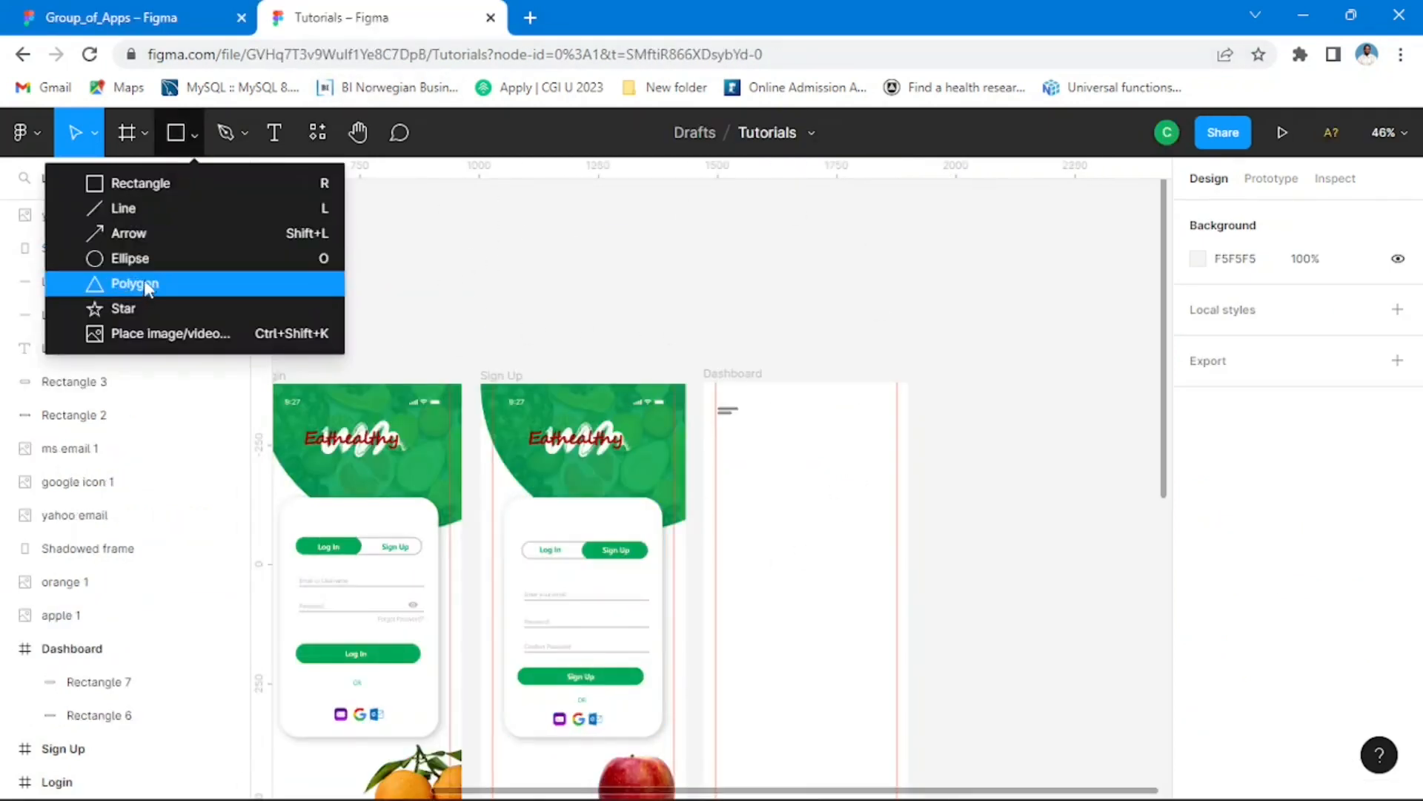
click(141, 257)
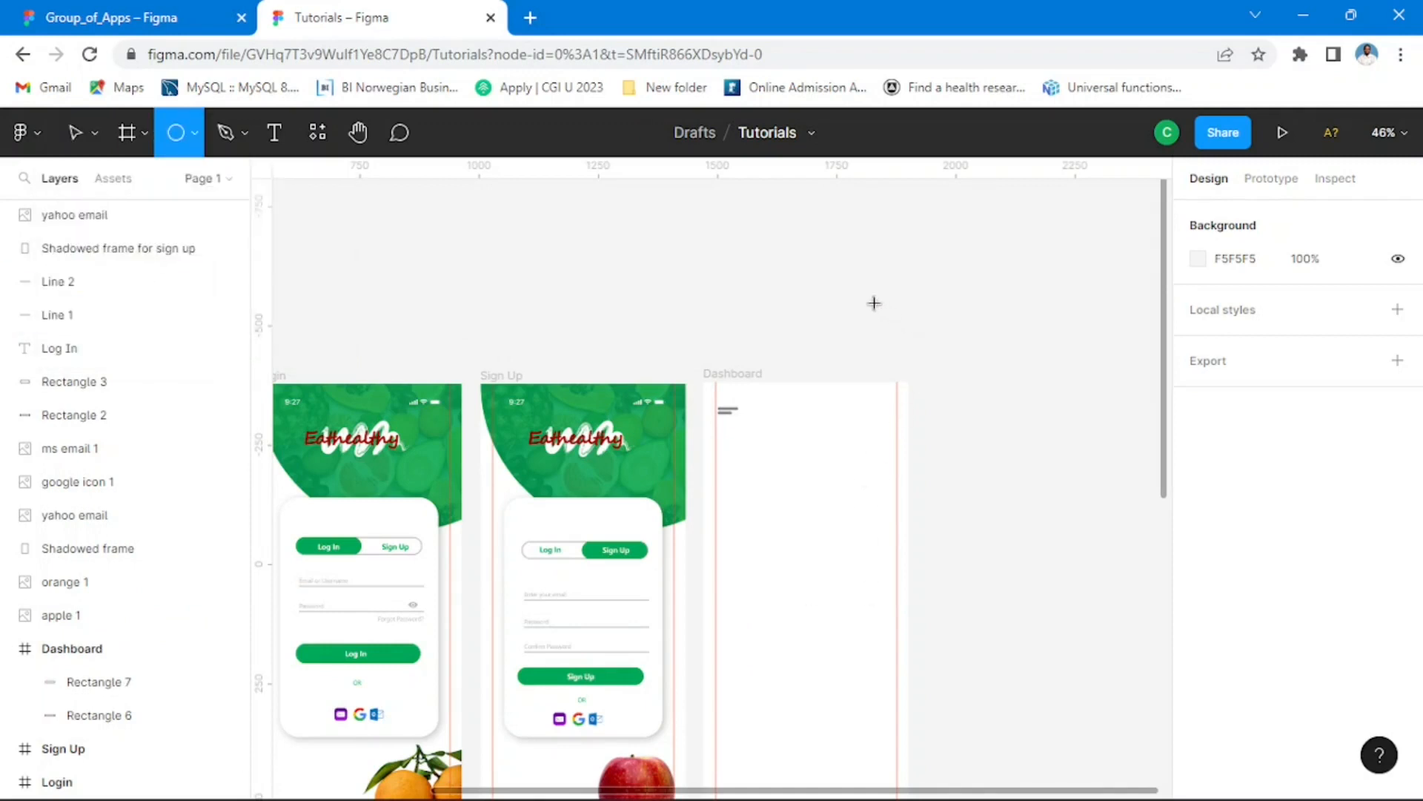
mouse_move(874, 303)
mouse_down()
mouse_move(993, 422)
mouse_move(942, 368)
mouse_move(861, 433)
mouse_up()
scroll(852, 444, up, 5)
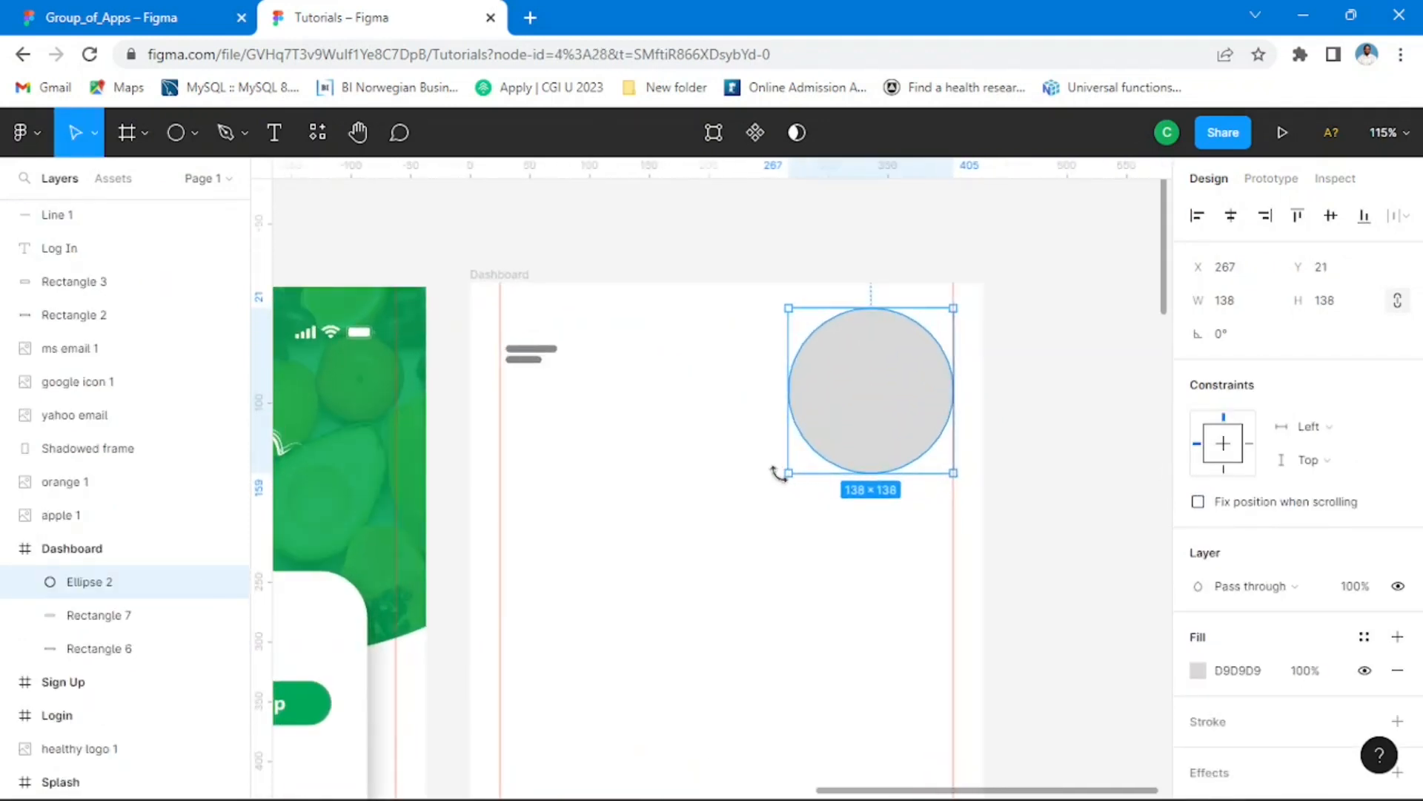
drag(788, 478, 901, 363)
Step: Select both menu bars and shift them together slightly to the right, to about X 34
click(534, 354)
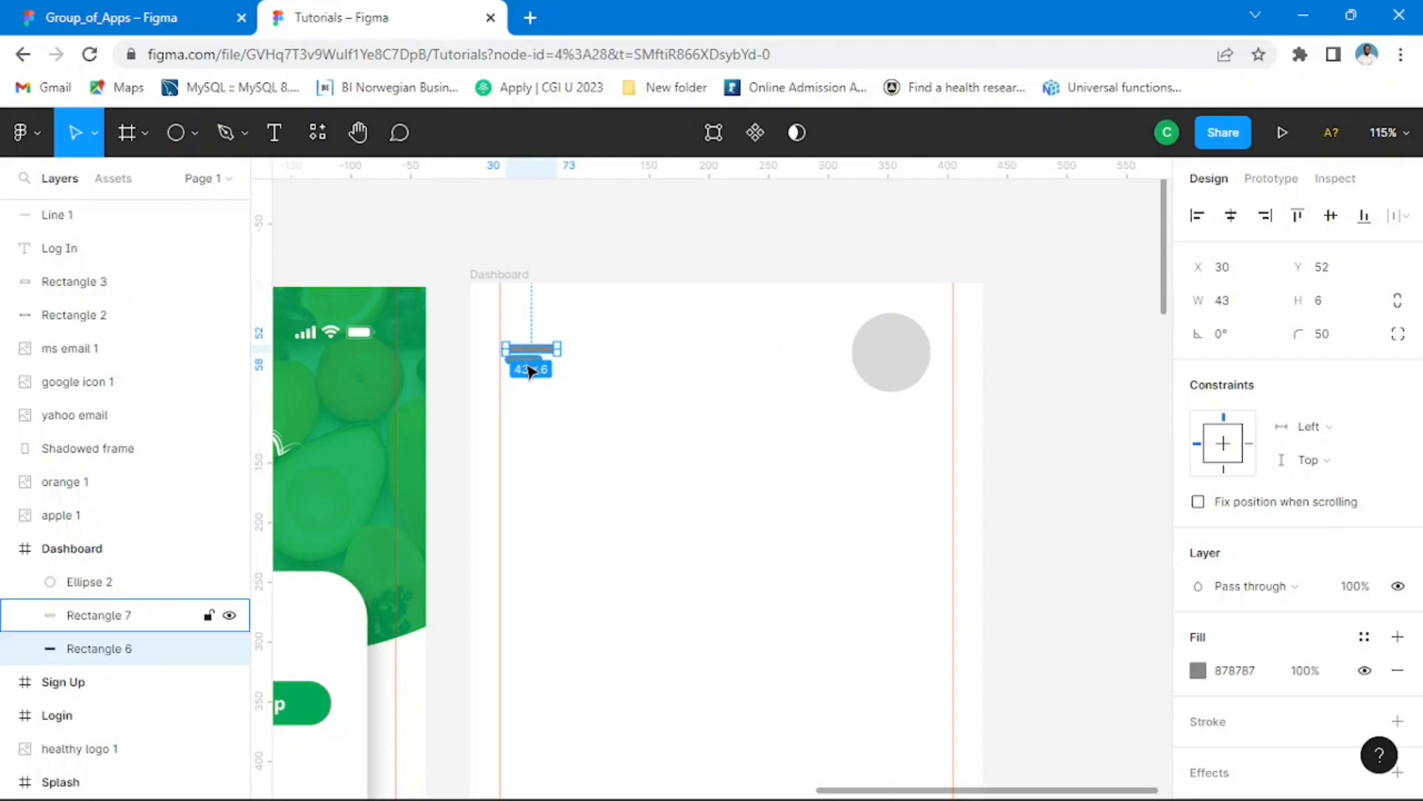
shift+click(531, 371)
key(Right)
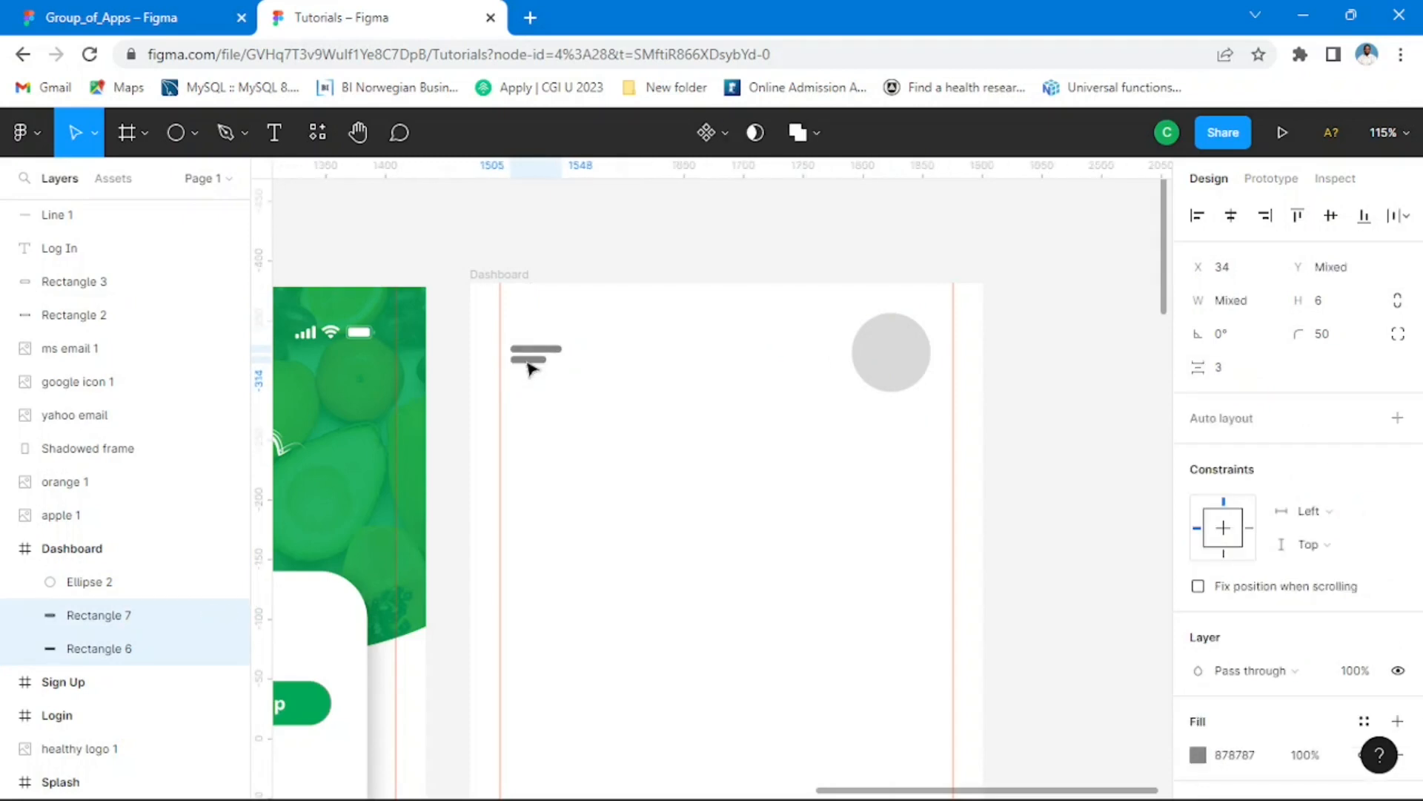
click(1093, 475)
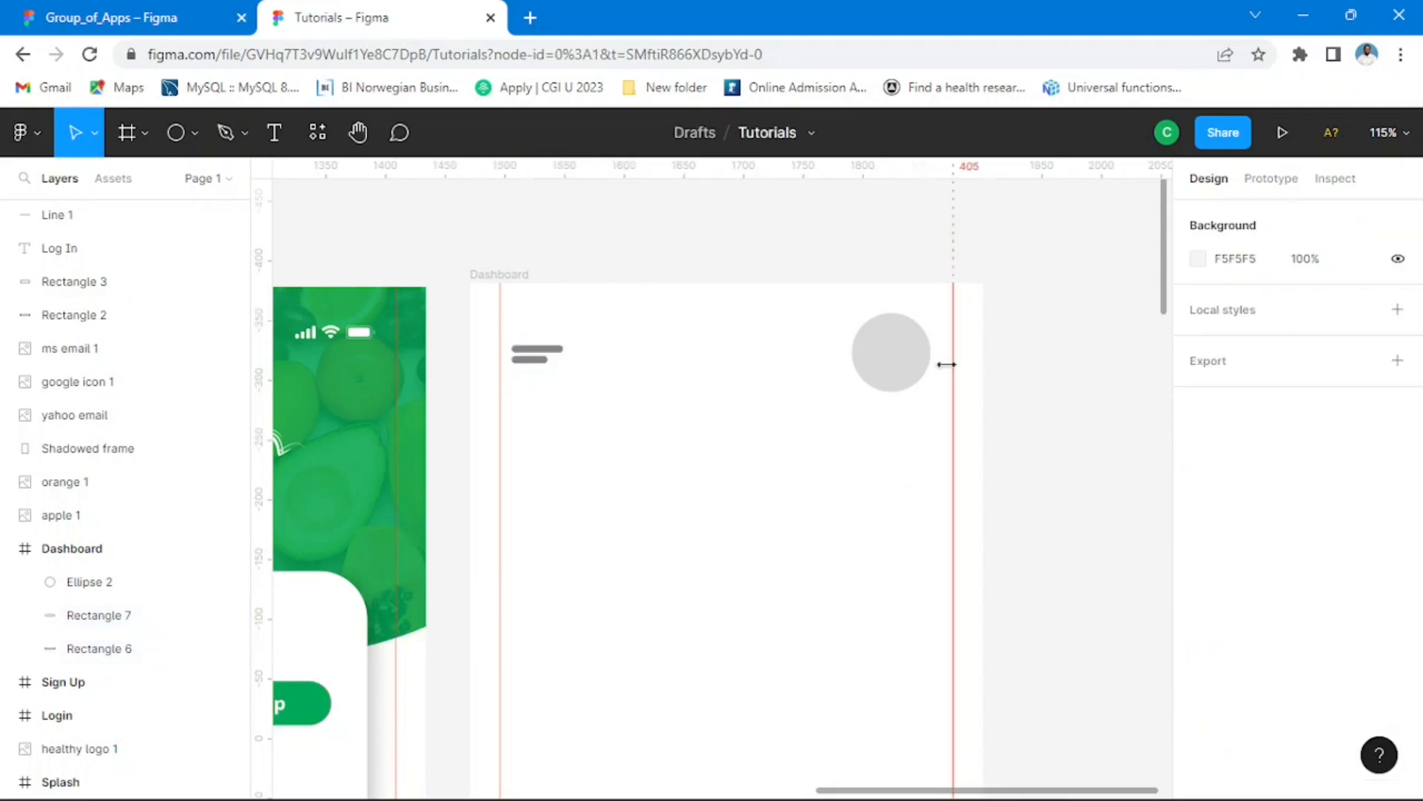
Step: Shrink the profile circle to 56 × 56 and nudge it toward the right guide, to X 331
click(915, 372)
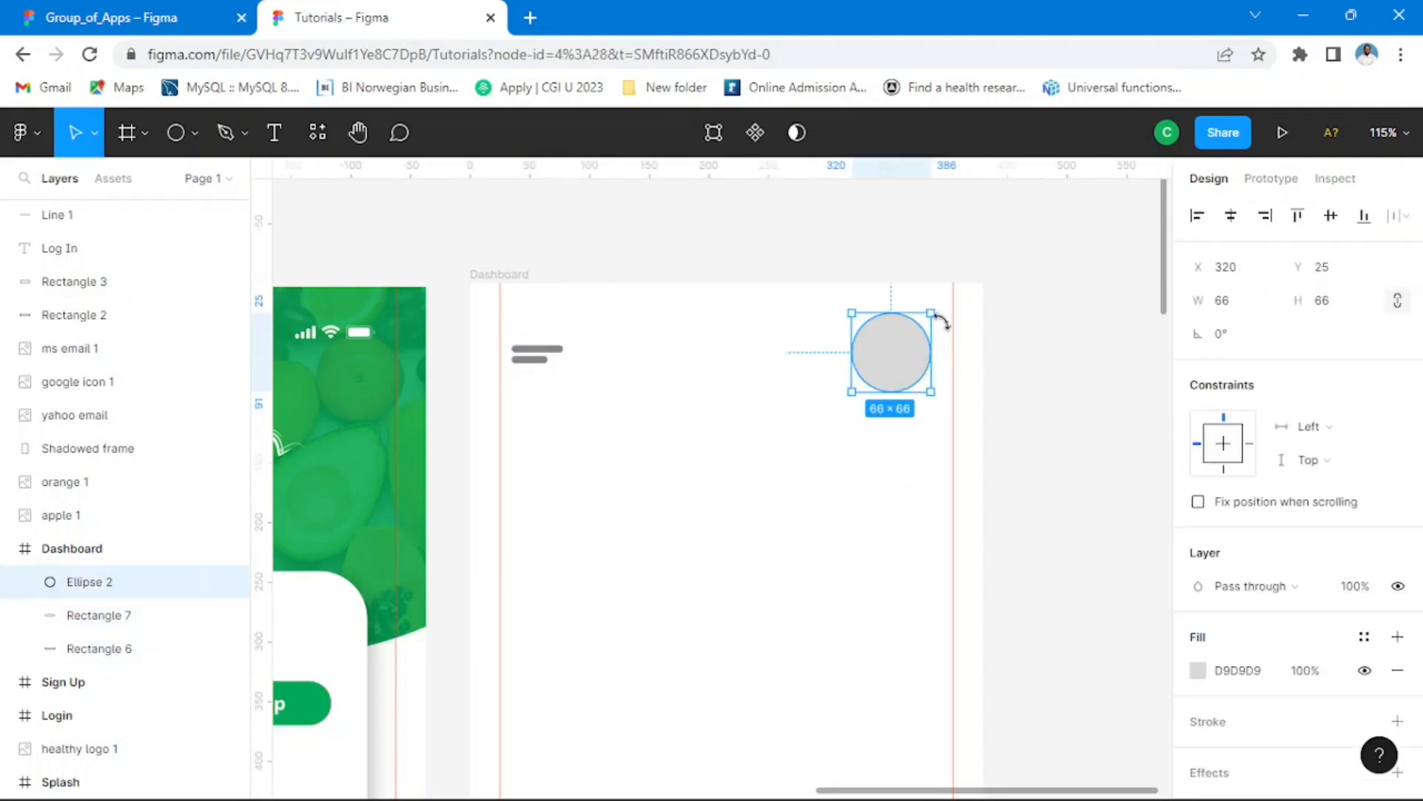
drag(937, 315, 918, 359)
key(Right)
key(Right)
key(Right)
key(Right)
key(Right)
key(Right)
key(Right)
key(Right)
key(Right)
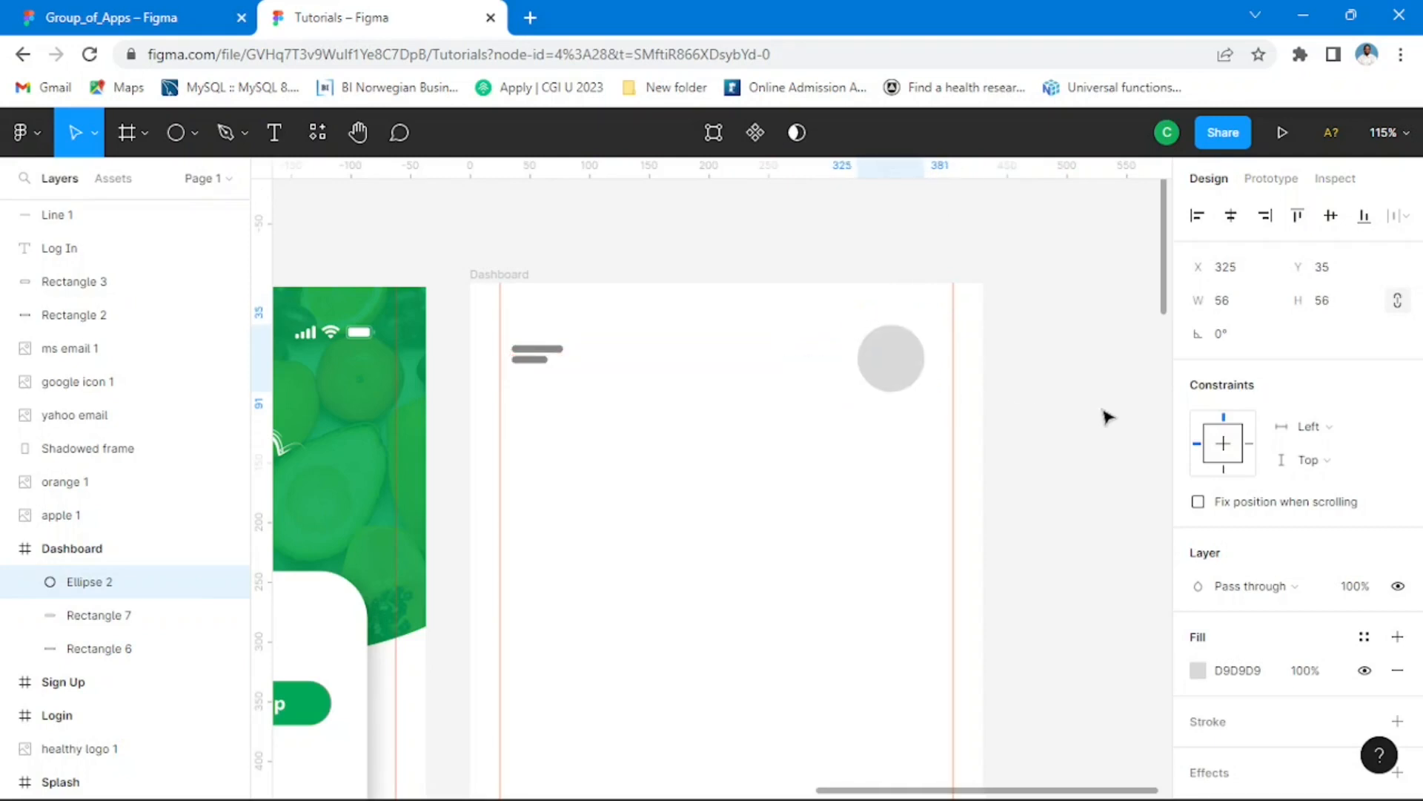
click(1047, 382)
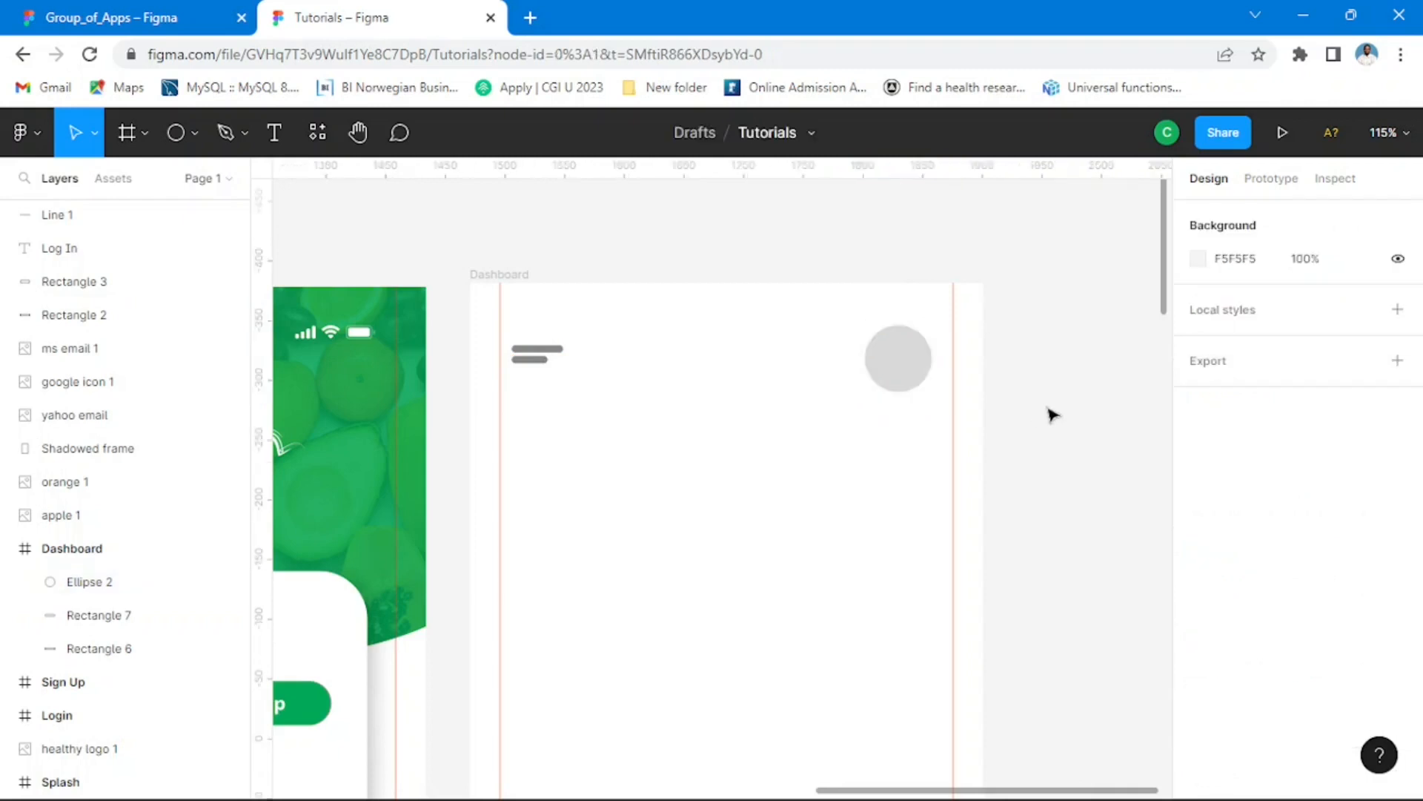
Step: Run the Unsplash plugin on the Tutorials canvas
scroll(1036, 430, down, 5)
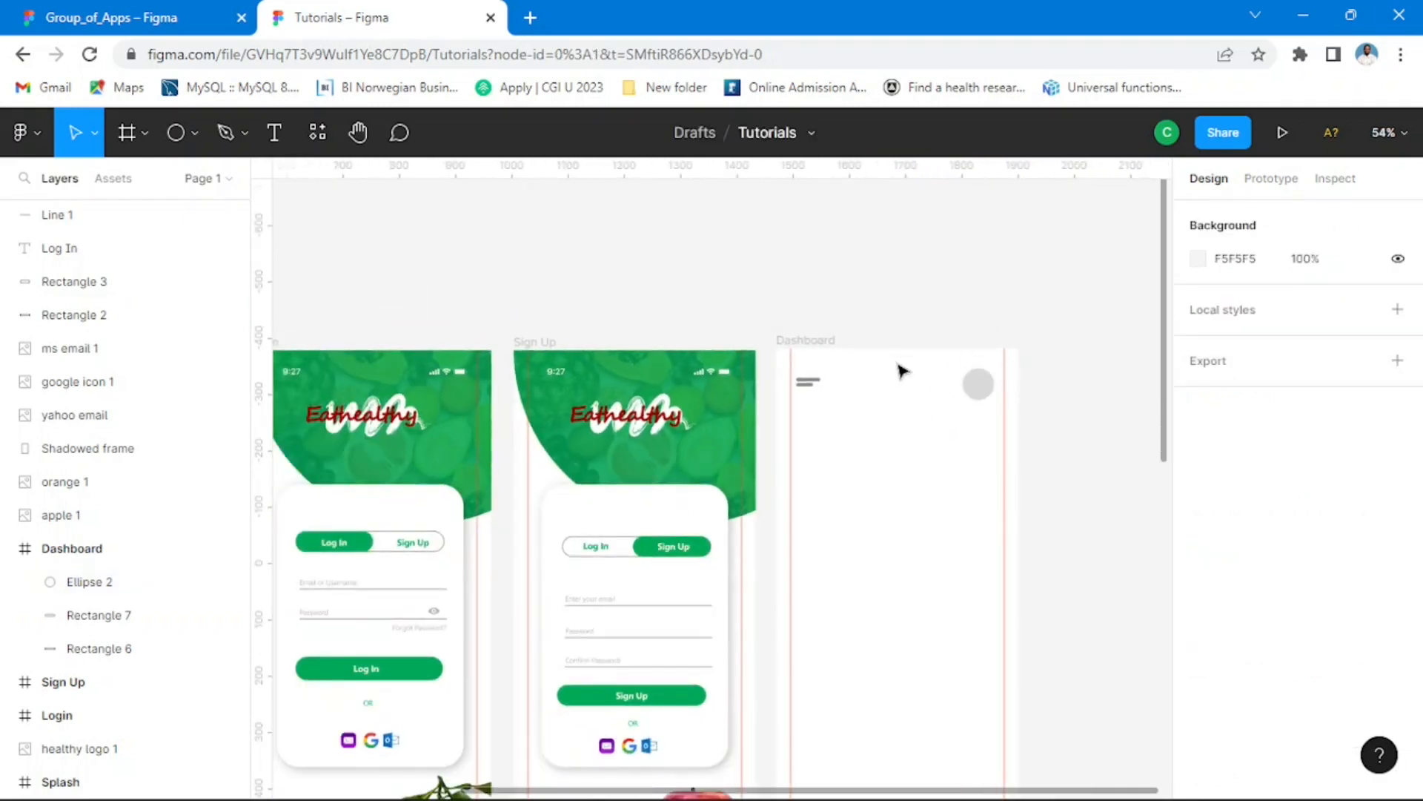
scroll(900, 371, down, 5)
right_click(977, 341)
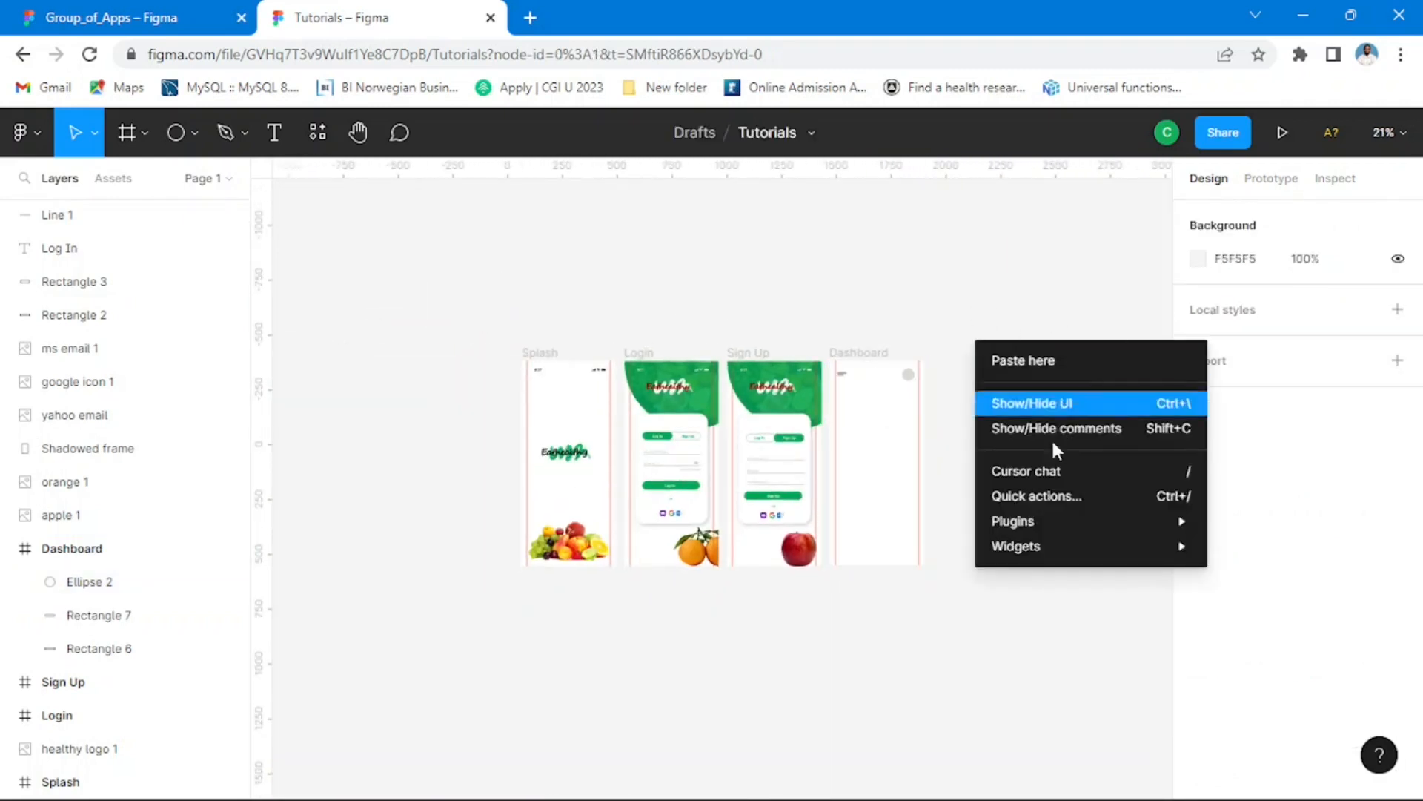
mouse_move(1033, 530)
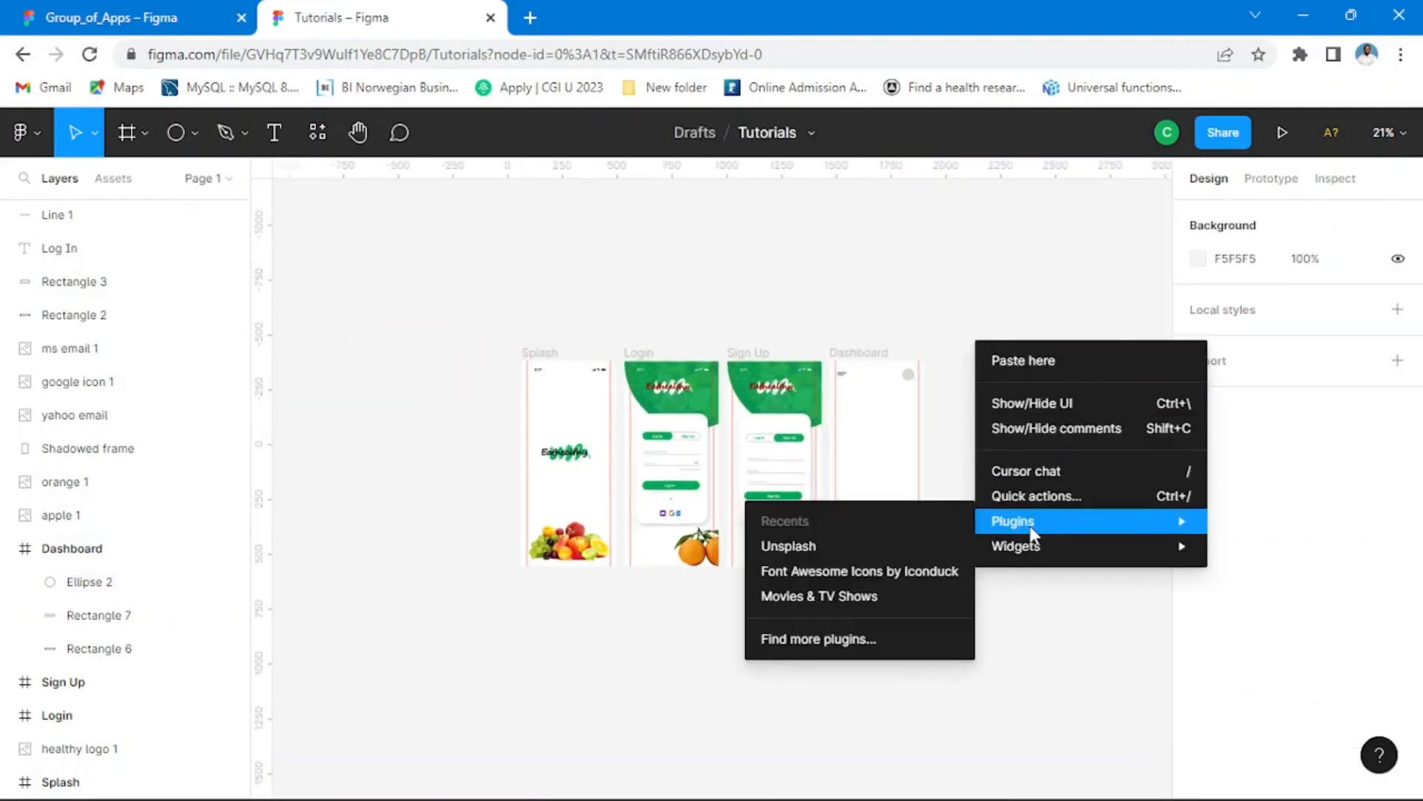
click(794, 547)
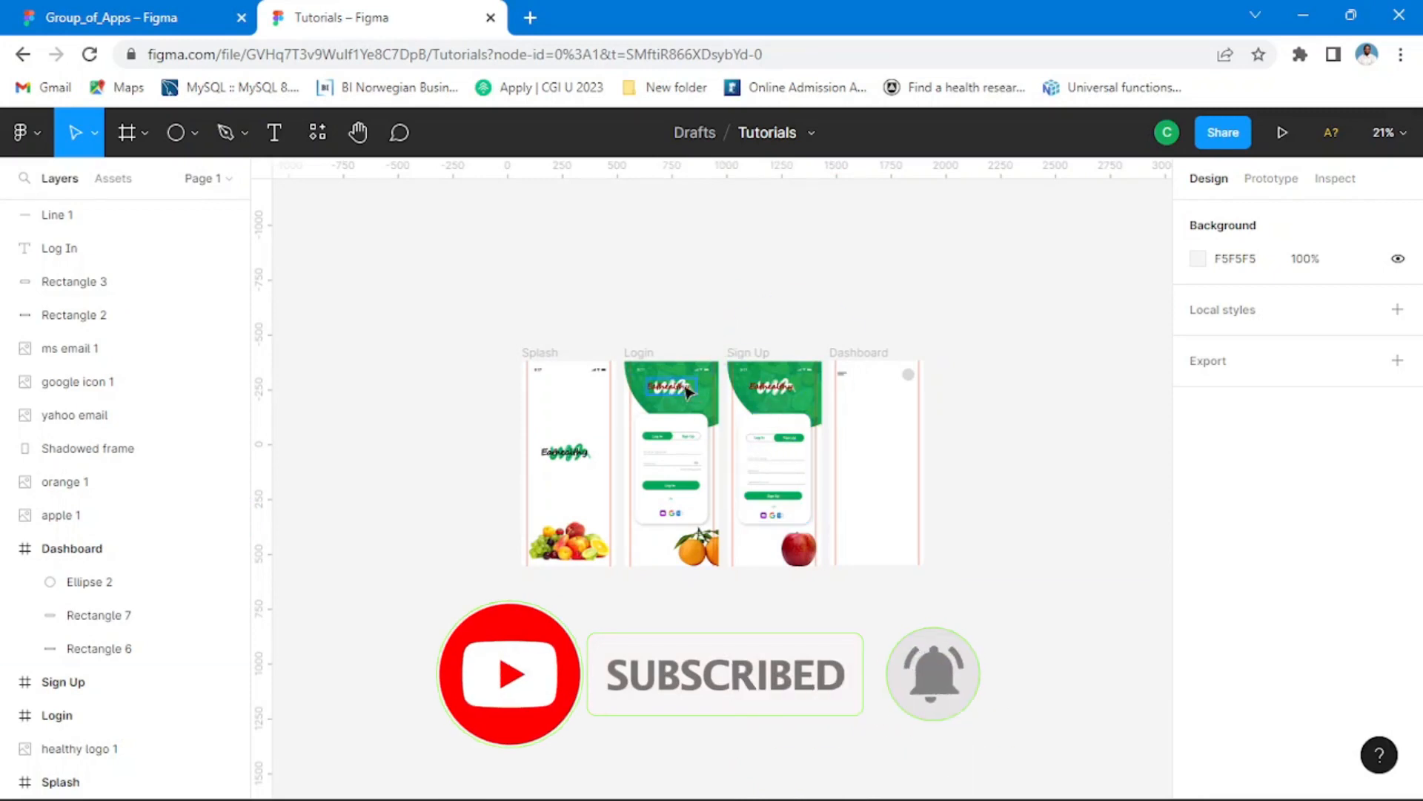
scroll(573, 307, down, 3)
right_click(850, 324)
mouse_move(900, 514)
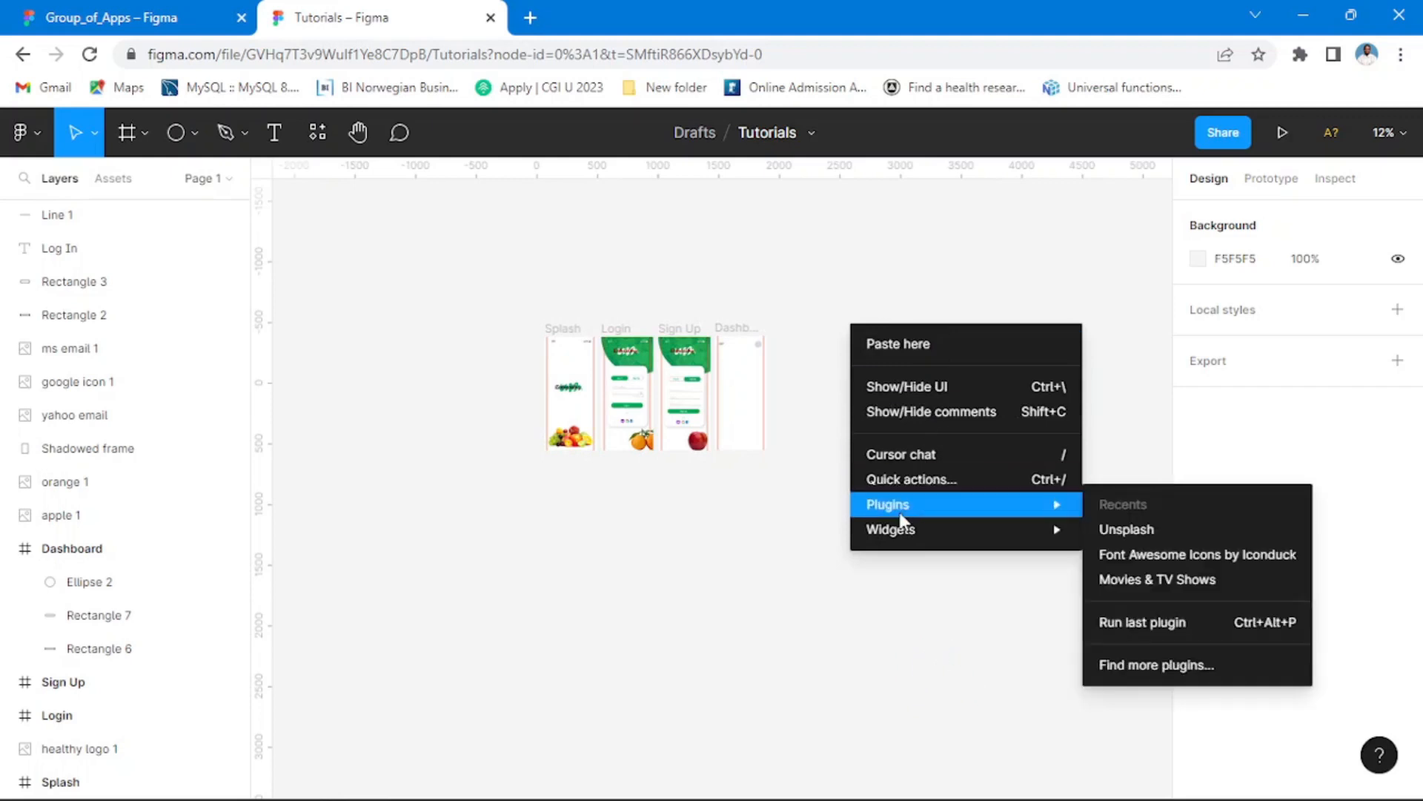
click(1138, 537)
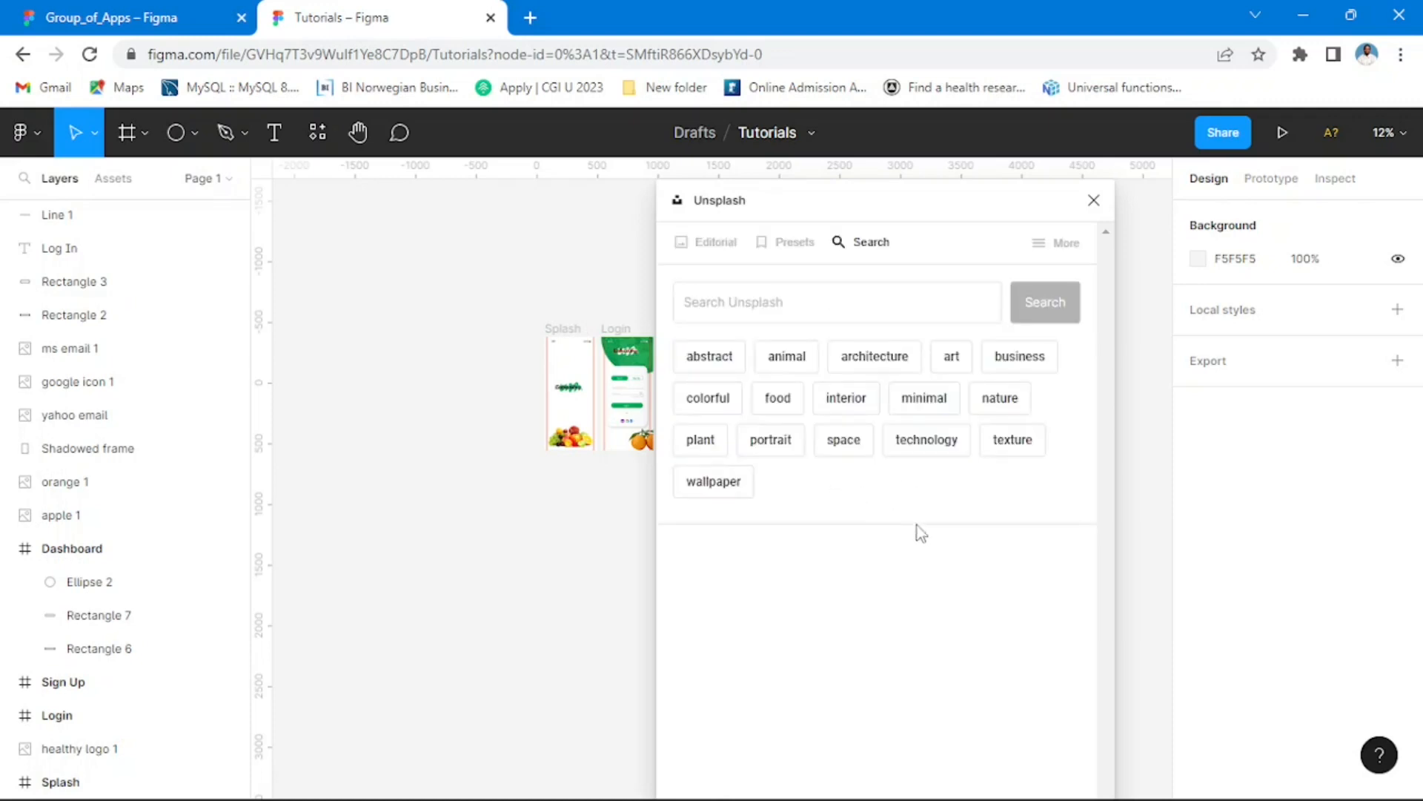
Step: Search Unsplash for "girl", insert the portrait of the smiling woman in a red sweater, and close the plugin
click(776, 304)
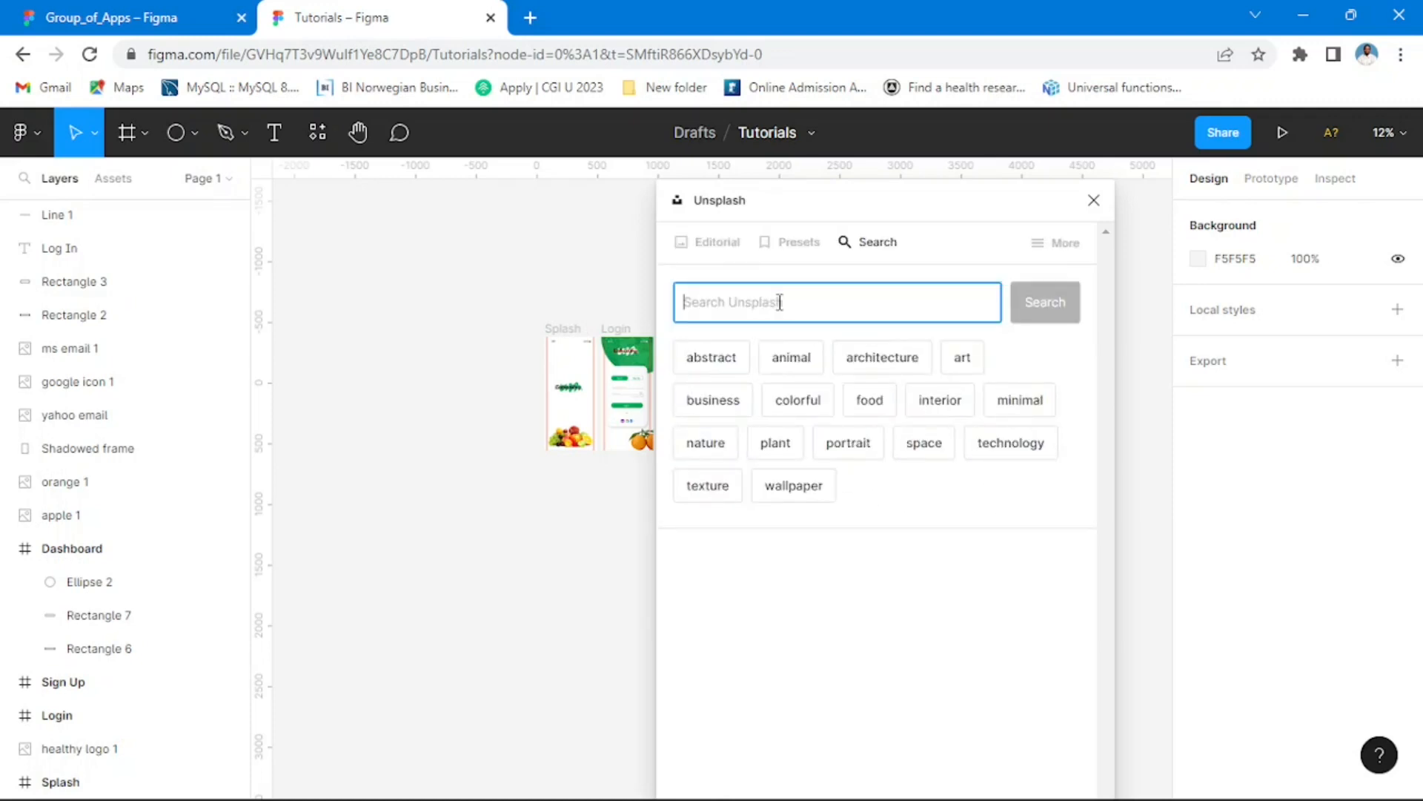
text(girl)
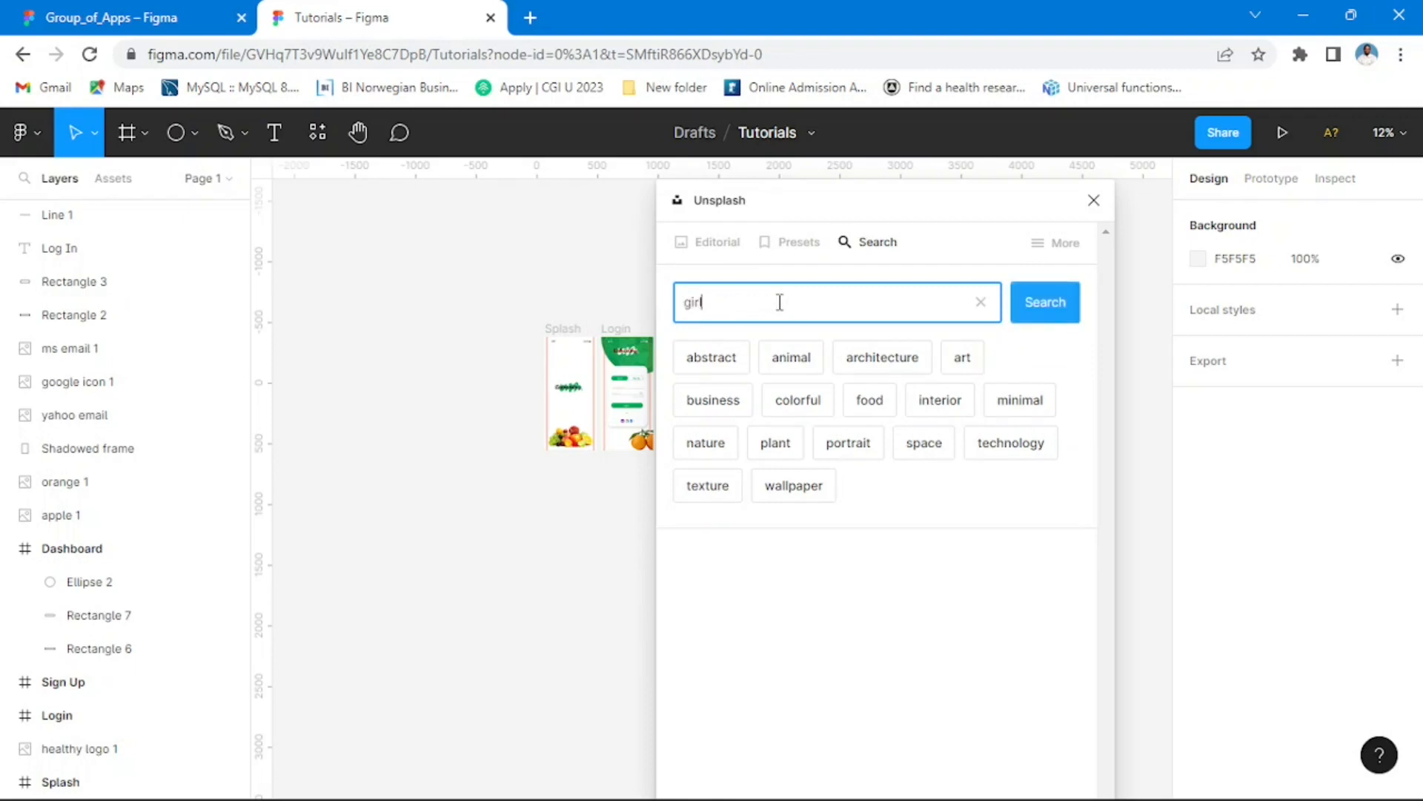
click(1035, 312)
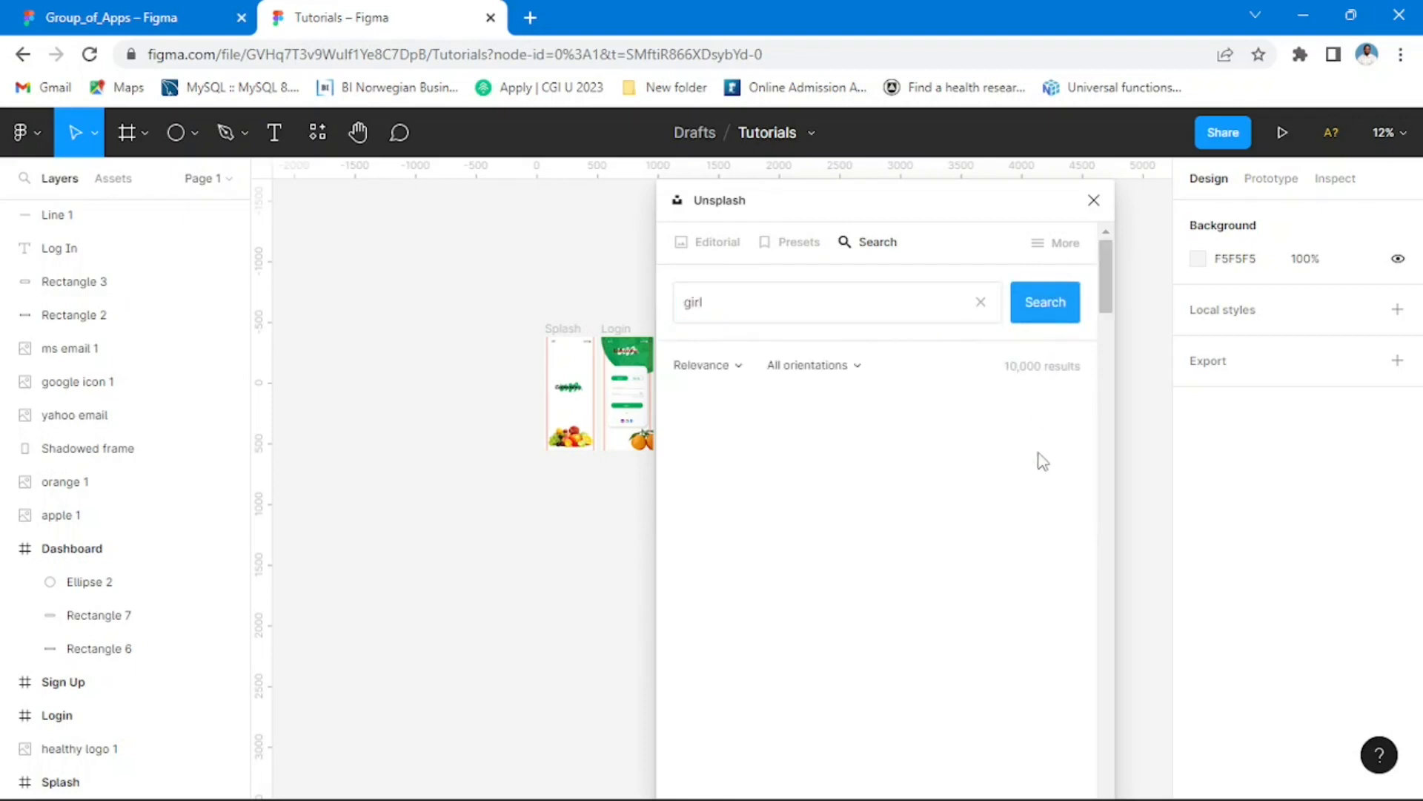
scroll(942, 481, down, 10)
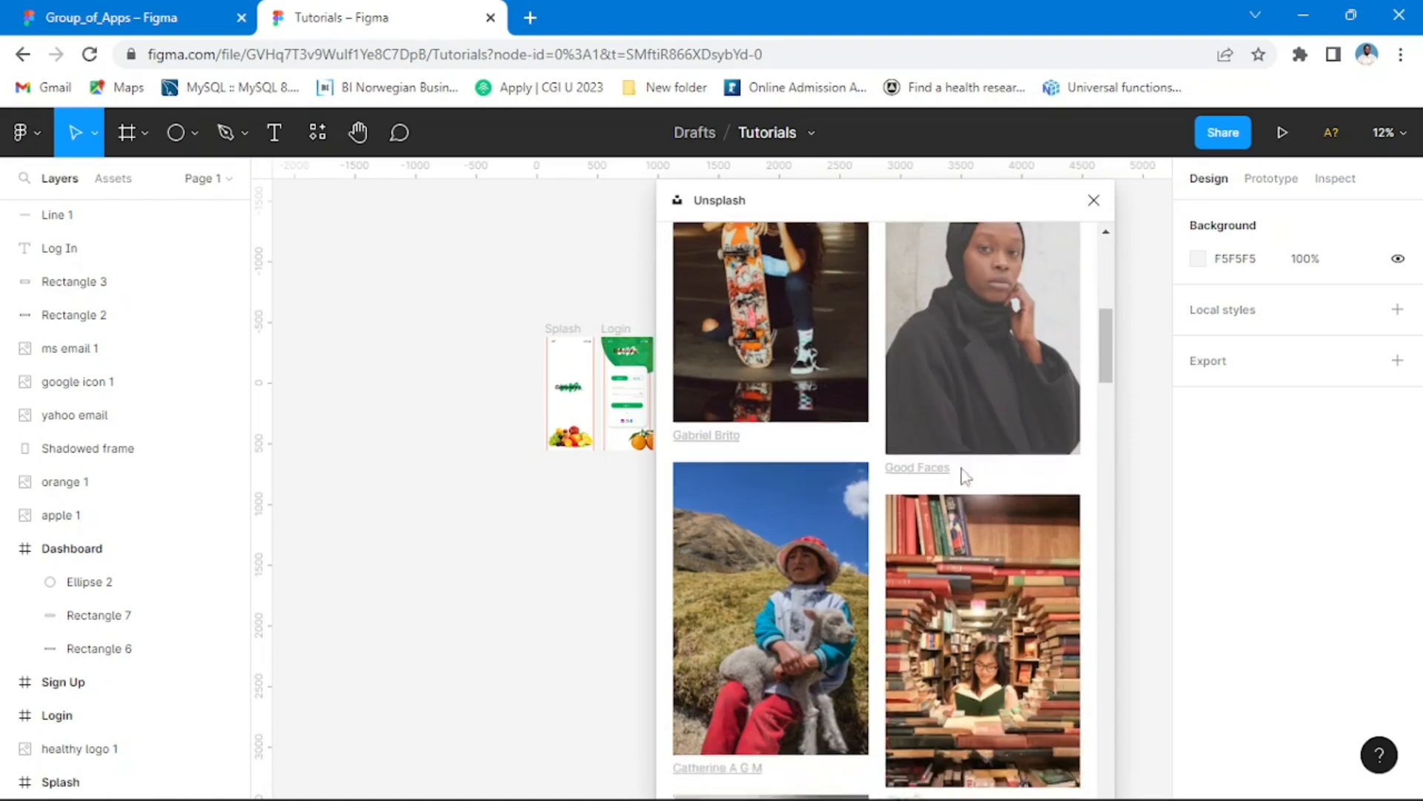
scroll(964, 471, down, 10)
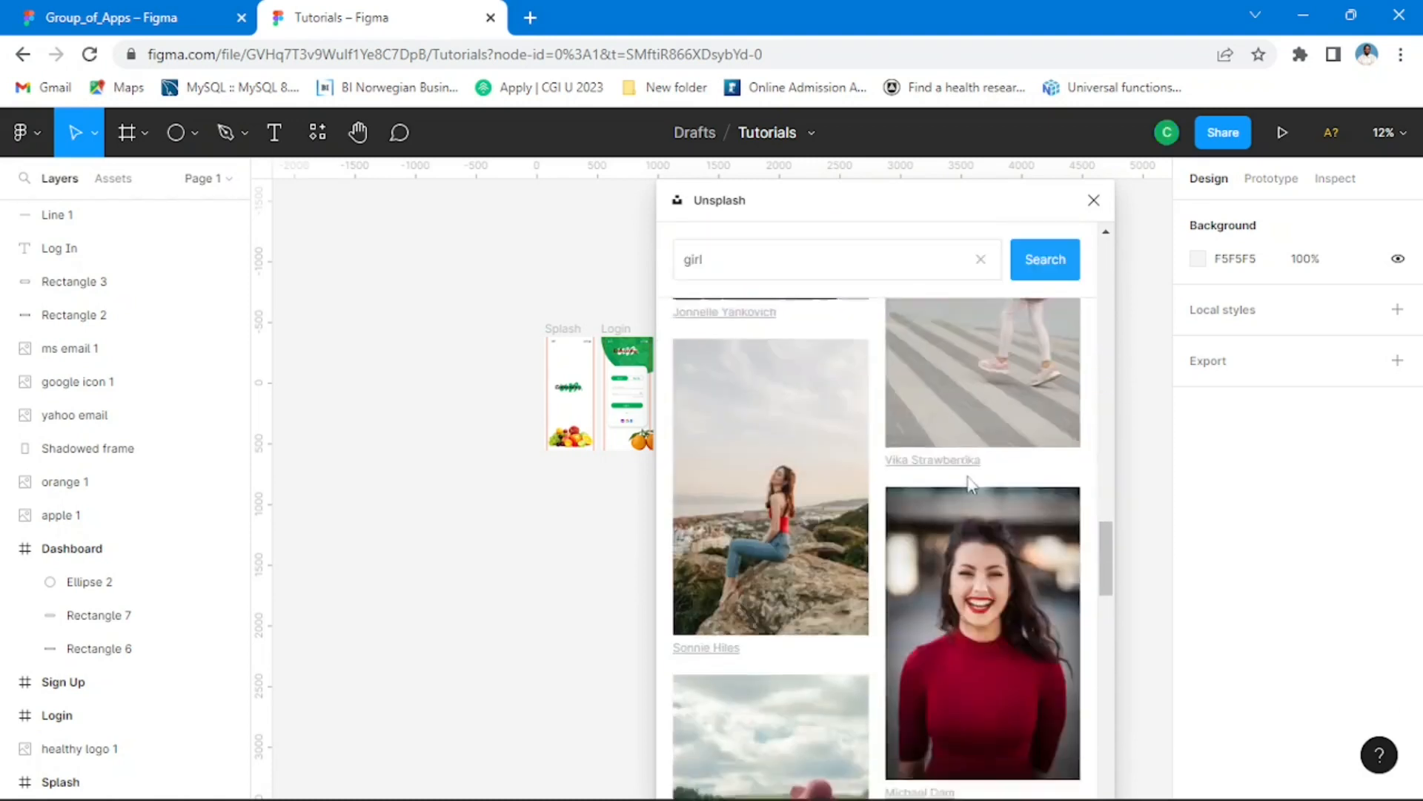
scroll(973, 482, up, 4)
scroll(989, 593, down, 3)
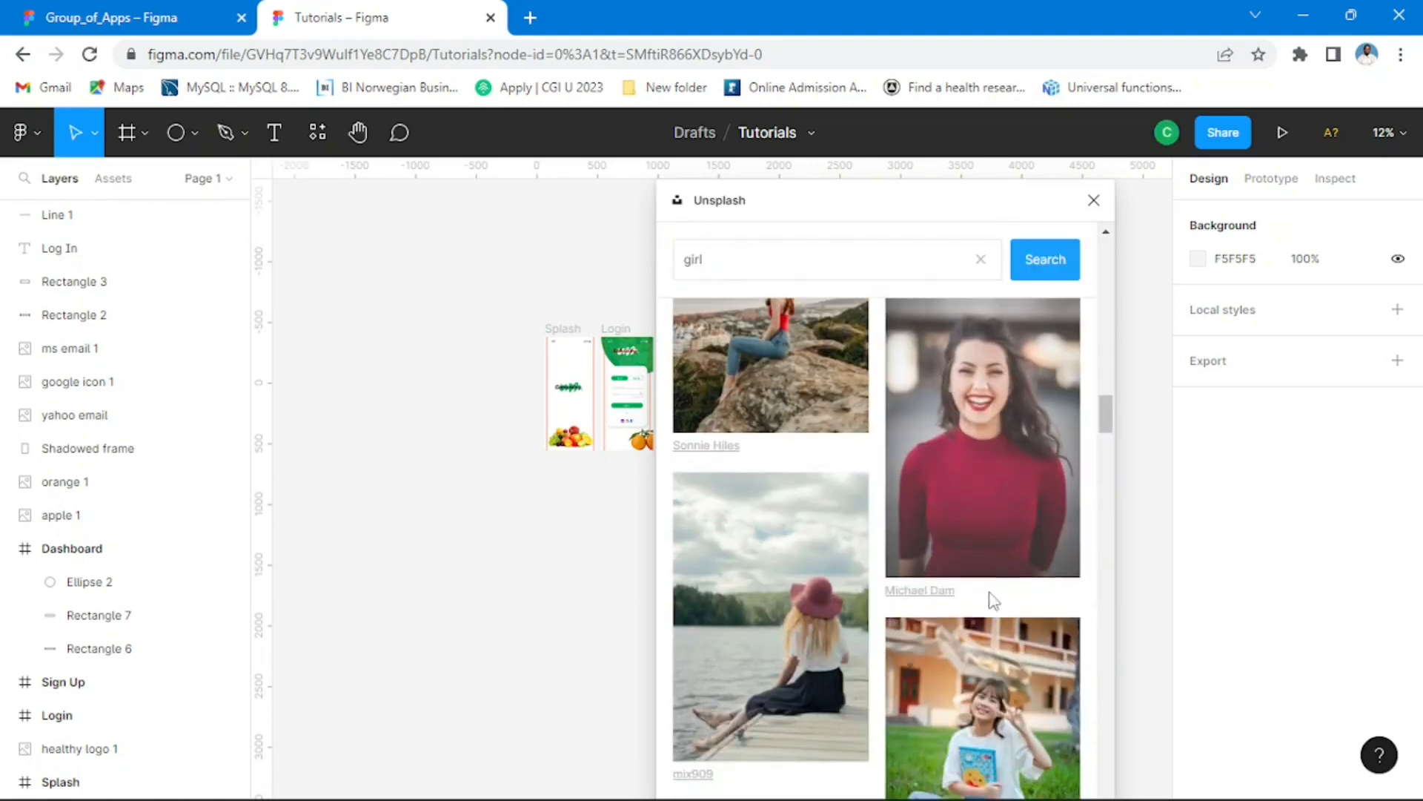
click(1008, 434)
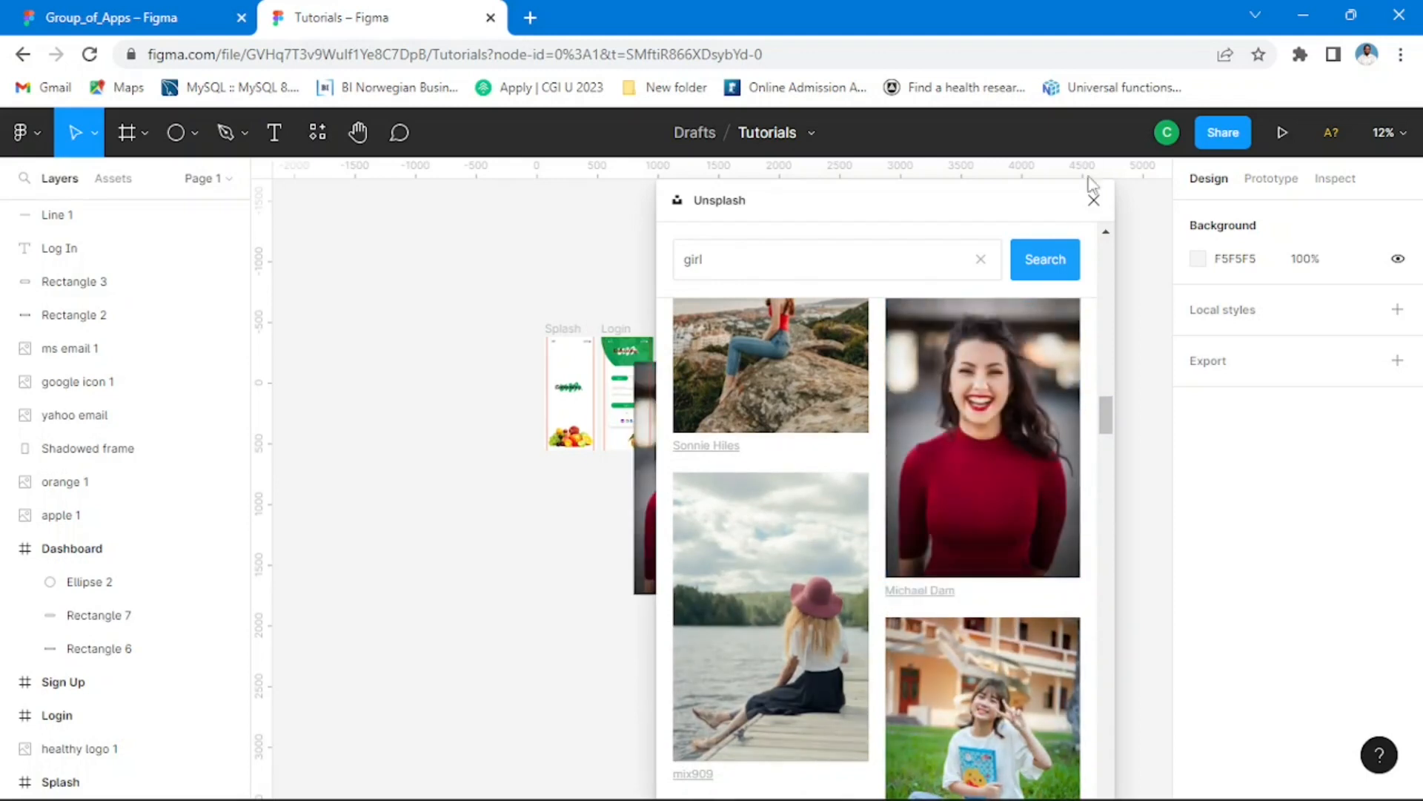
click(1093, 200)
Step: Scale the inserted portrait down to about 219 × 329 and place it just outside the Dashboard's right edge
drag(749, 492, 943, 455)
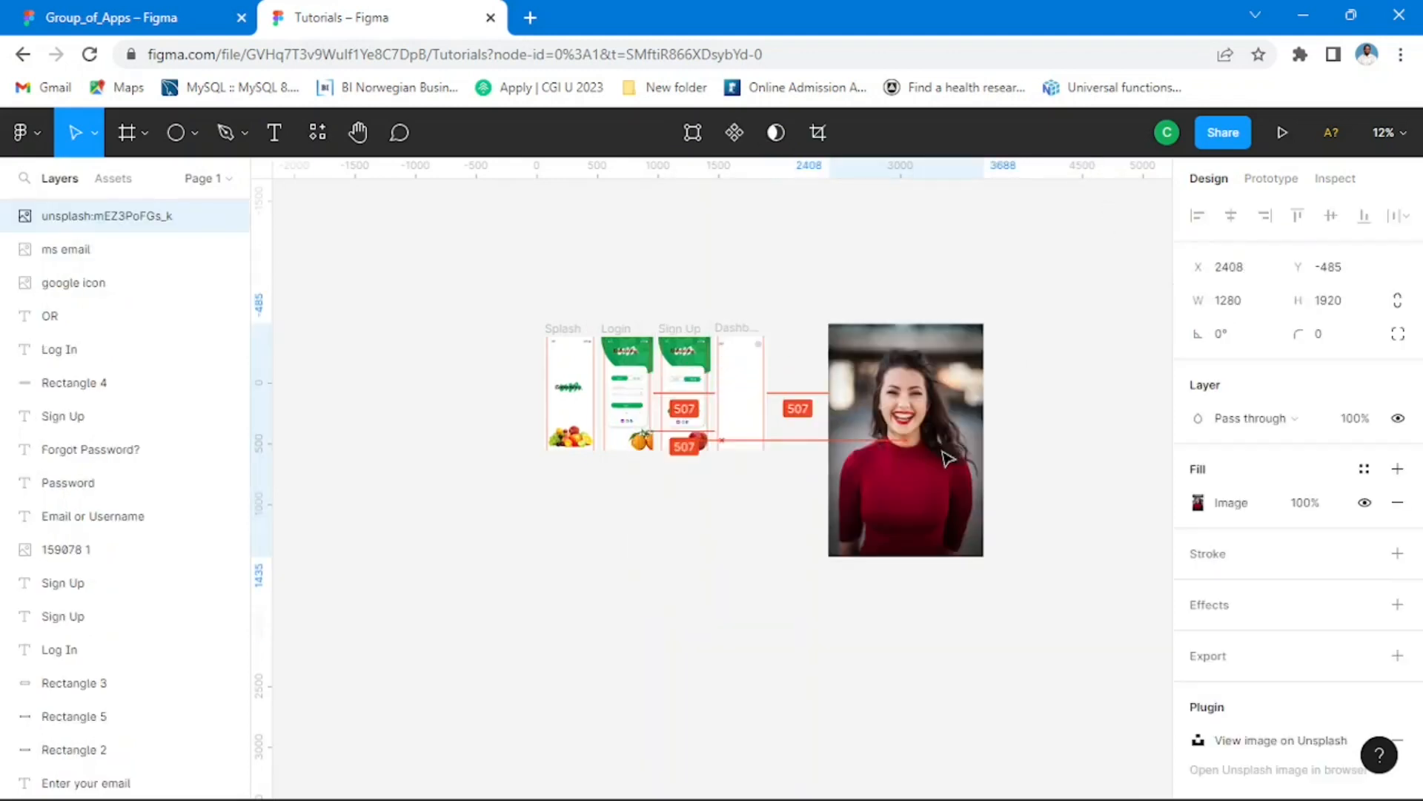
drag(984, 324, 873, 490)
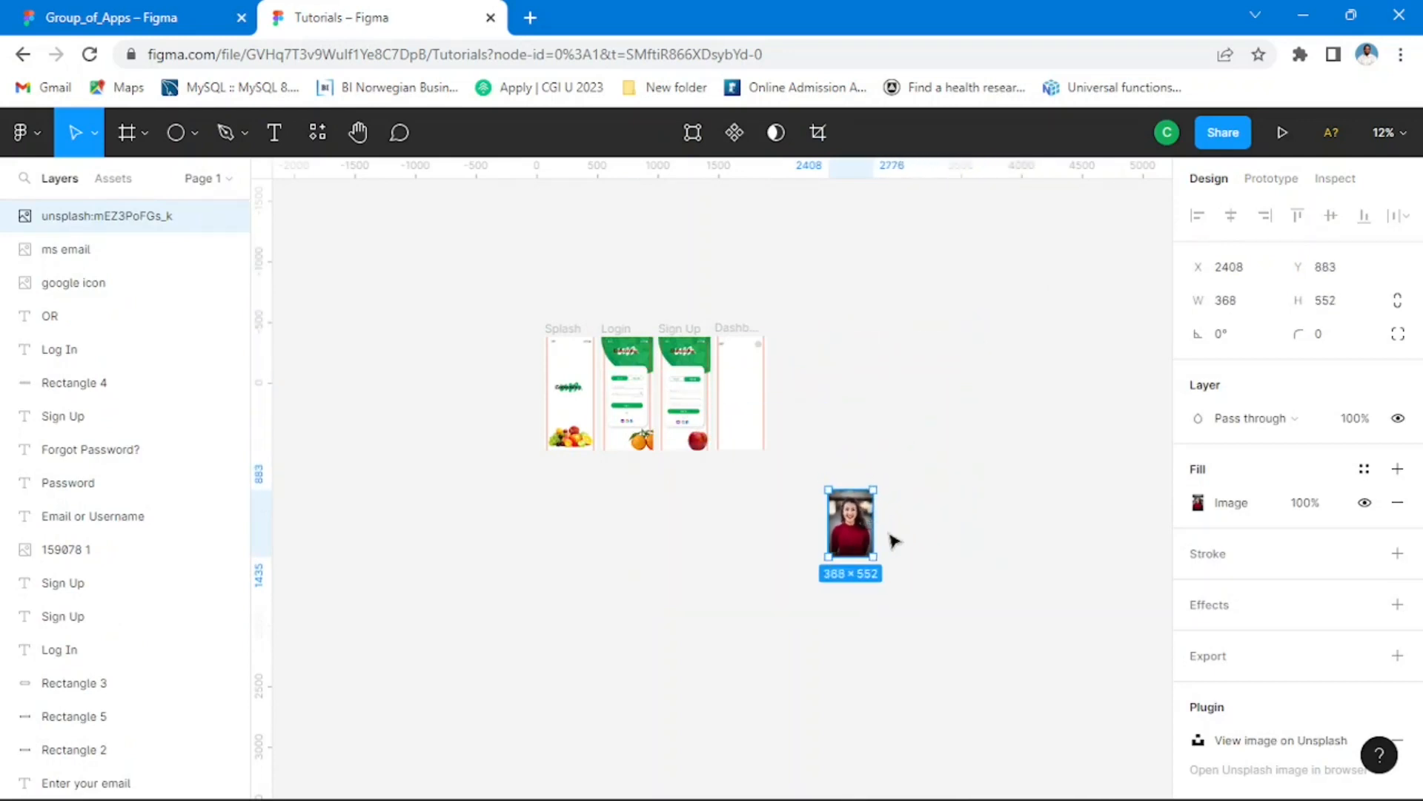
drag(862, 541, 780, 374)
key(ctrl+plus)
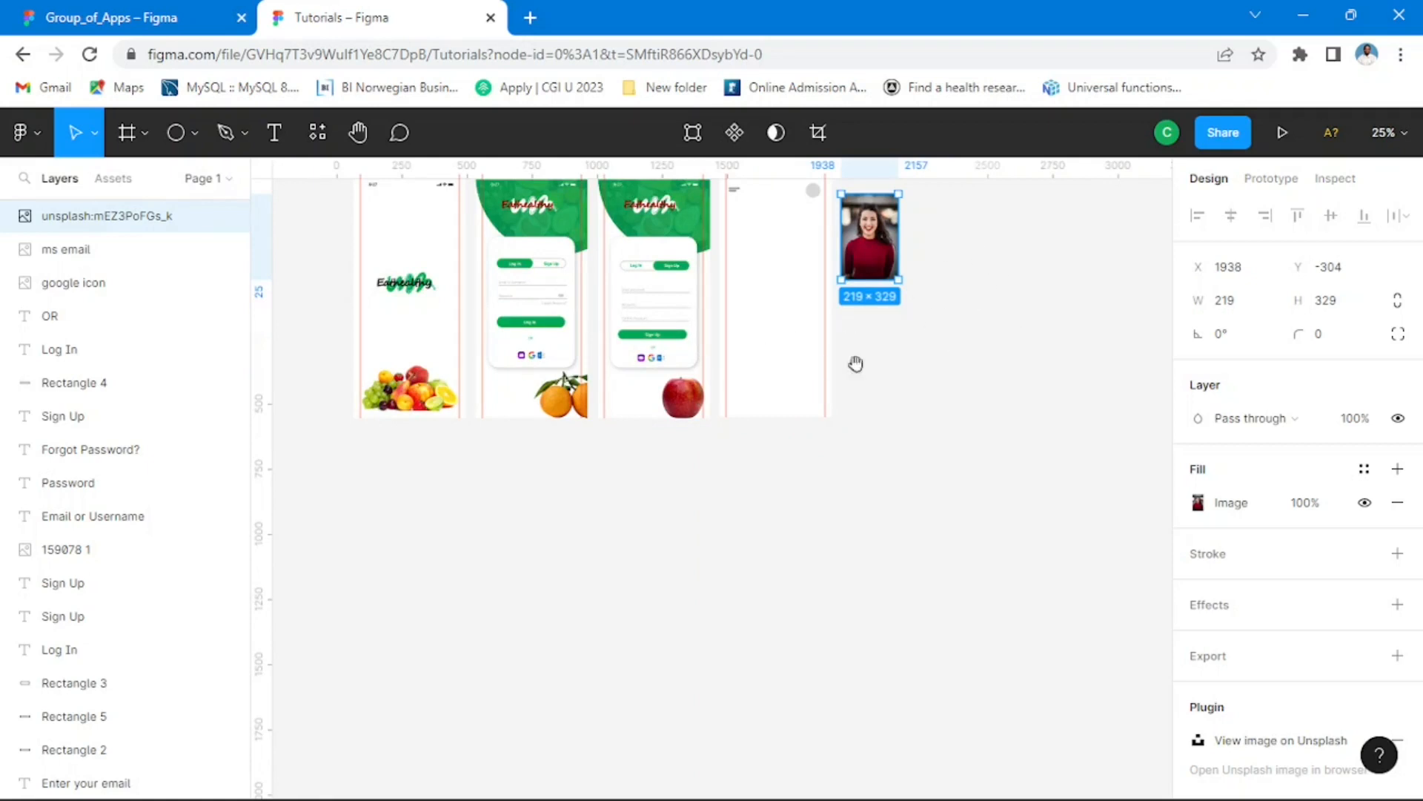
drag(1008, 242, 977, 370)
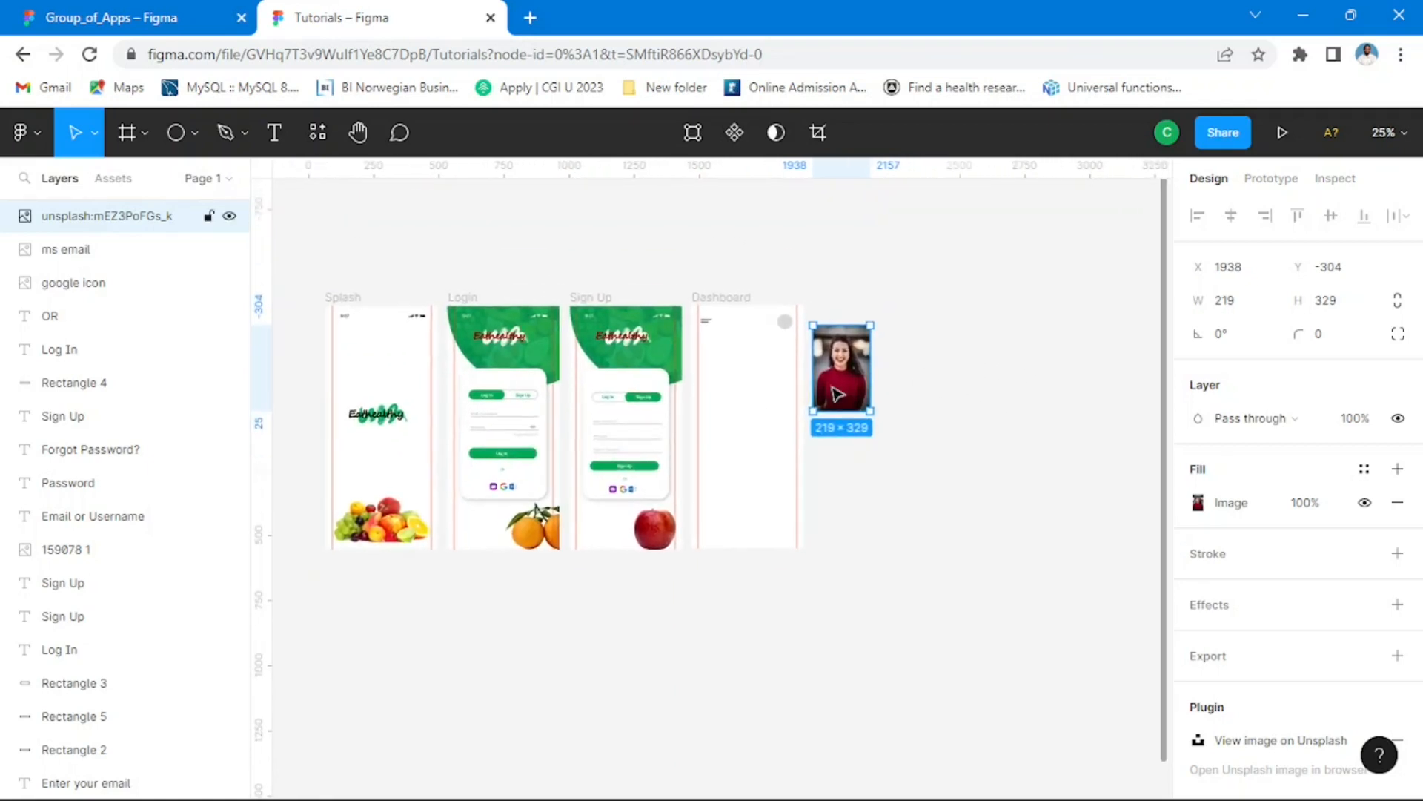
Step: Move the portrait into the Dashboard frame beside the profile circle and shrink it to about 62 × 93
scroll(842, 385, up, 5)
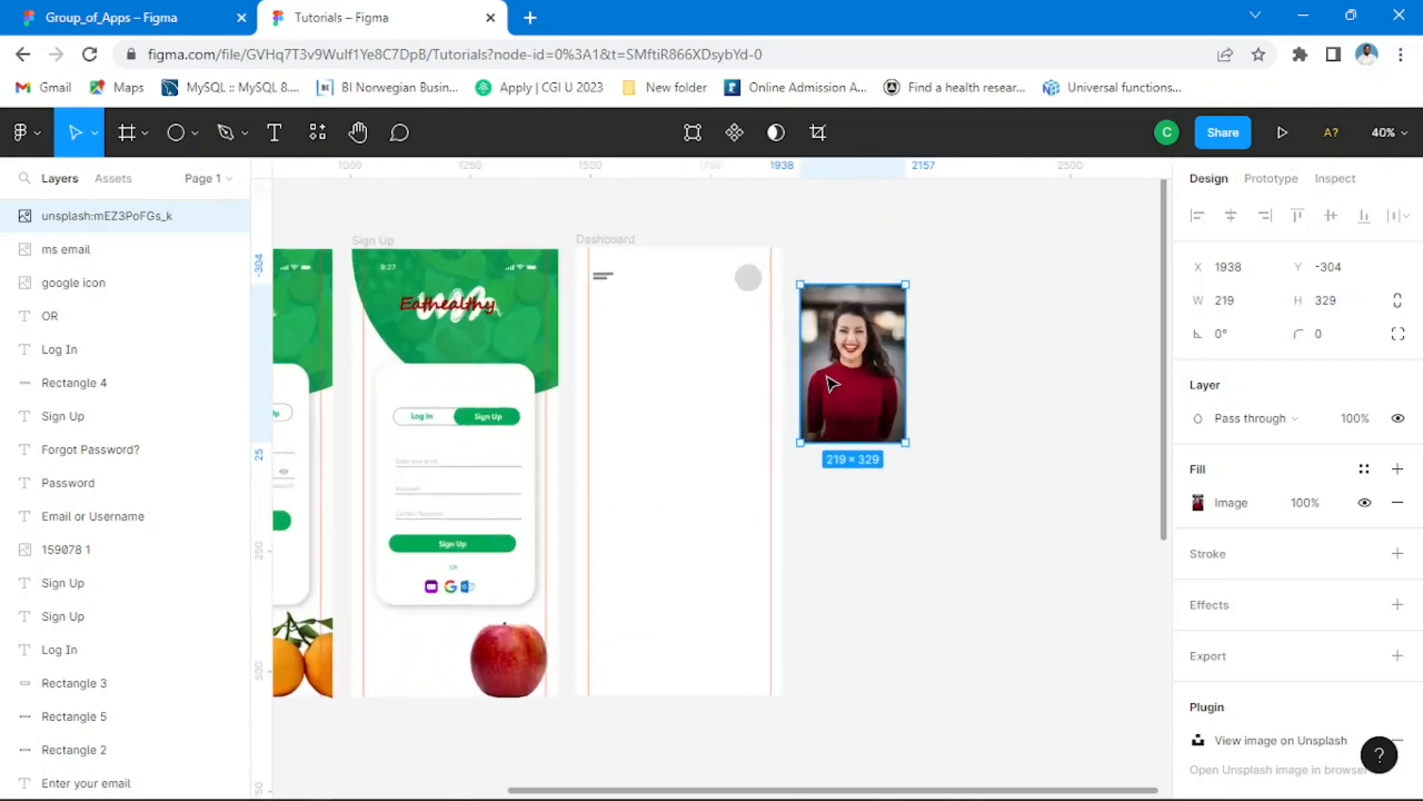
drag(912, 364, 632, 408)
drag(673, 279, 649, 251)
Step: Reduce the portrait to about 46 × 69 and place it over the profile circle
scroll(722, 244, up, 3)
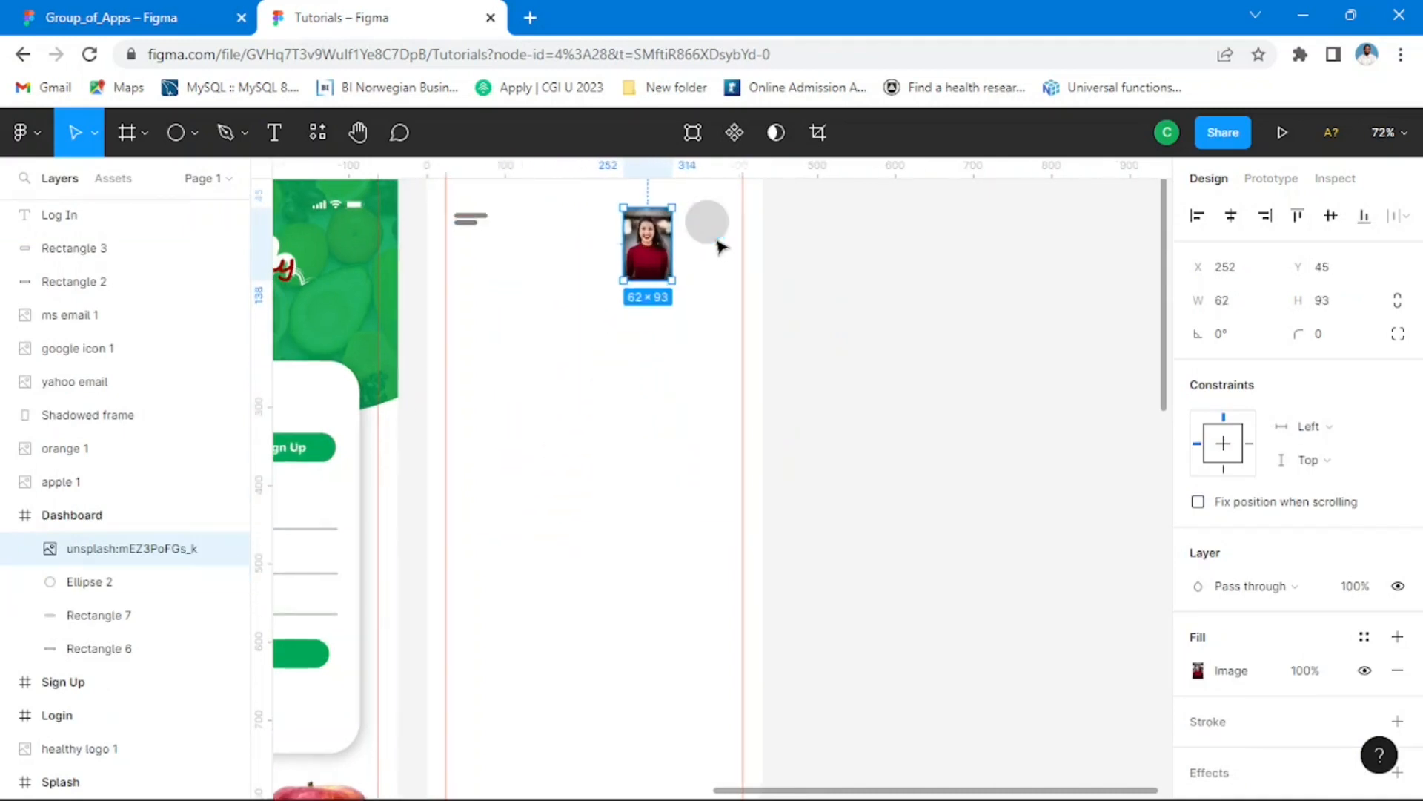
scroll(675, 370, up, 1)
scroll(663, 381, up, 1)
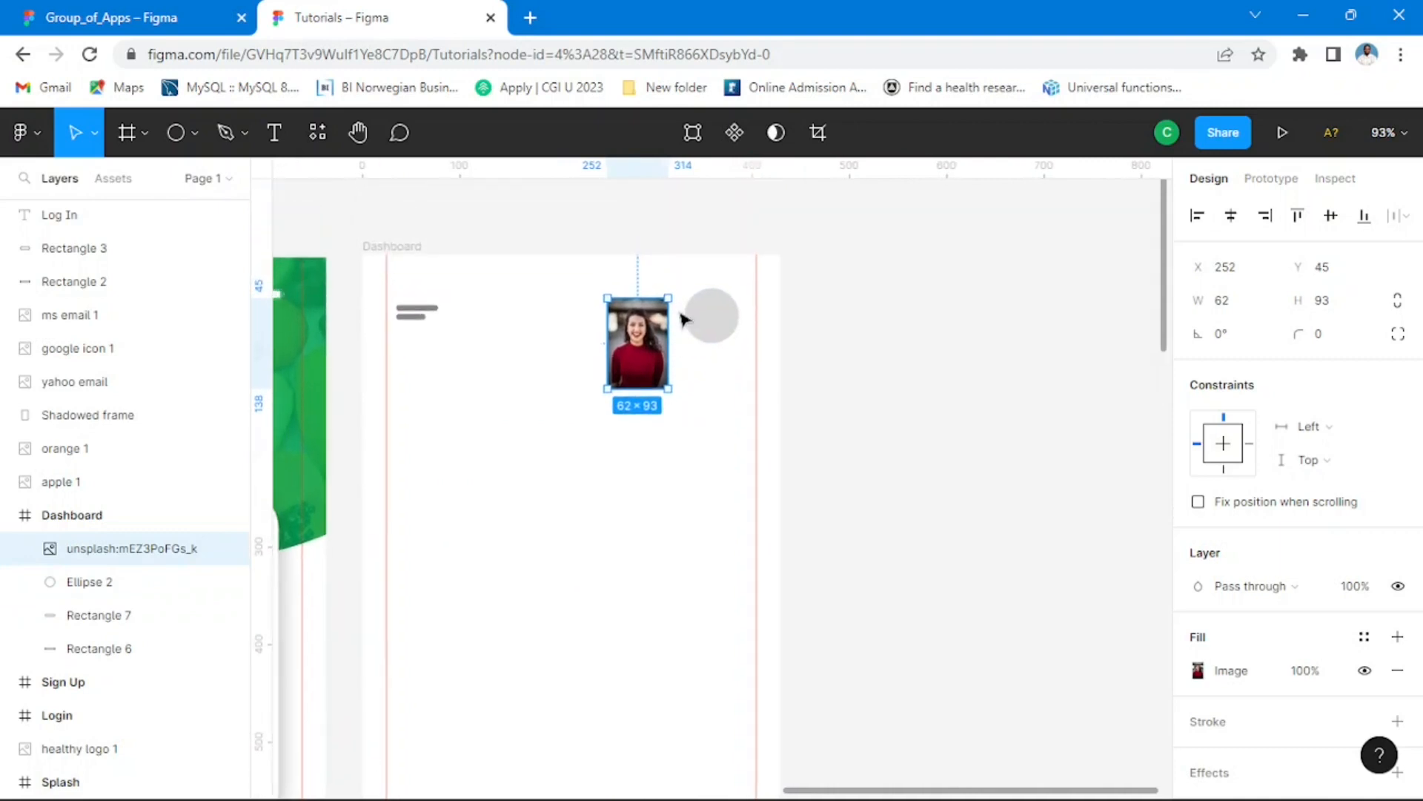
drag(669, 297, 740, 357)
scroll(722, 338, up, 5)
scroll(747, 383, up, 2)
shift+click(760, 250)
click(964, 430)
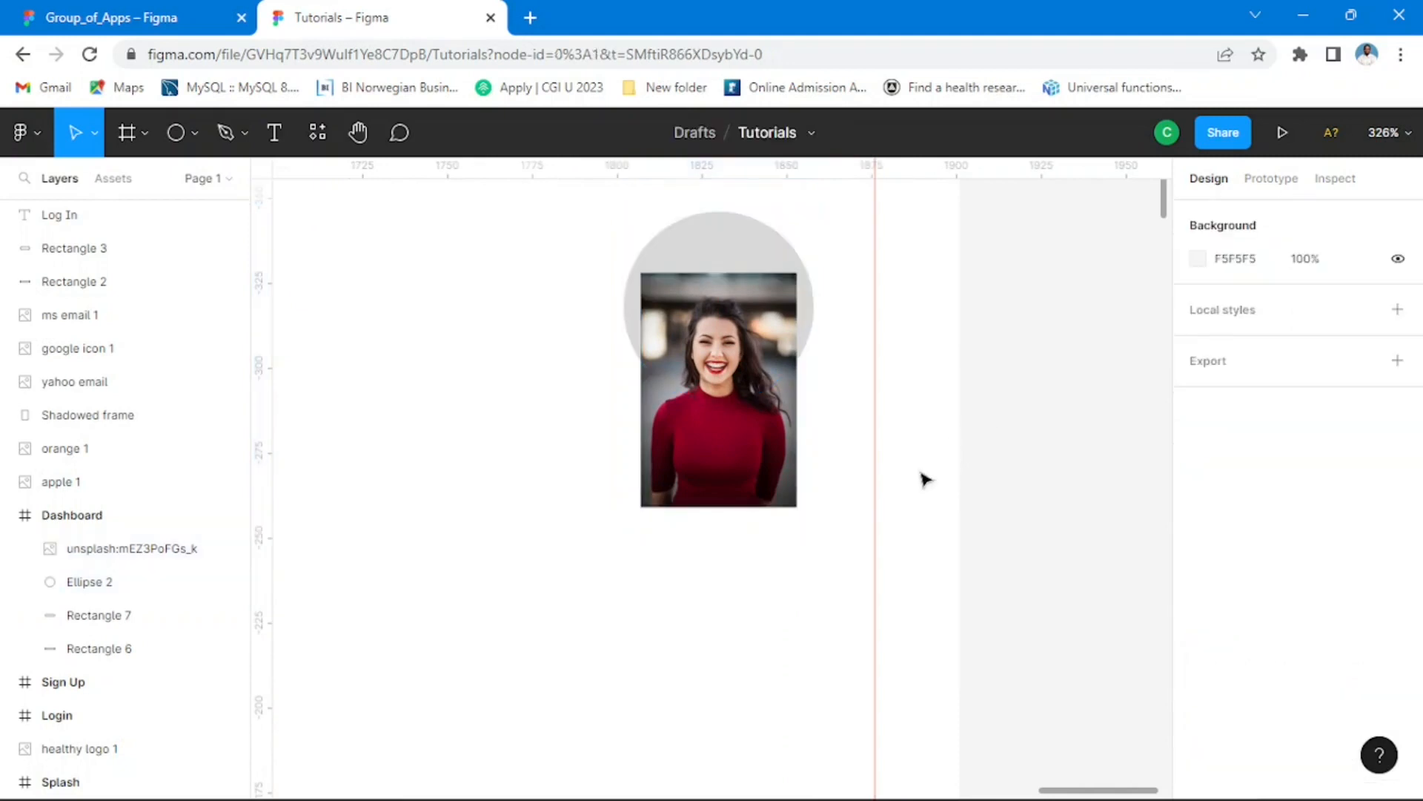
Step: Mask the portrait with the profile circle
click(737, 427)
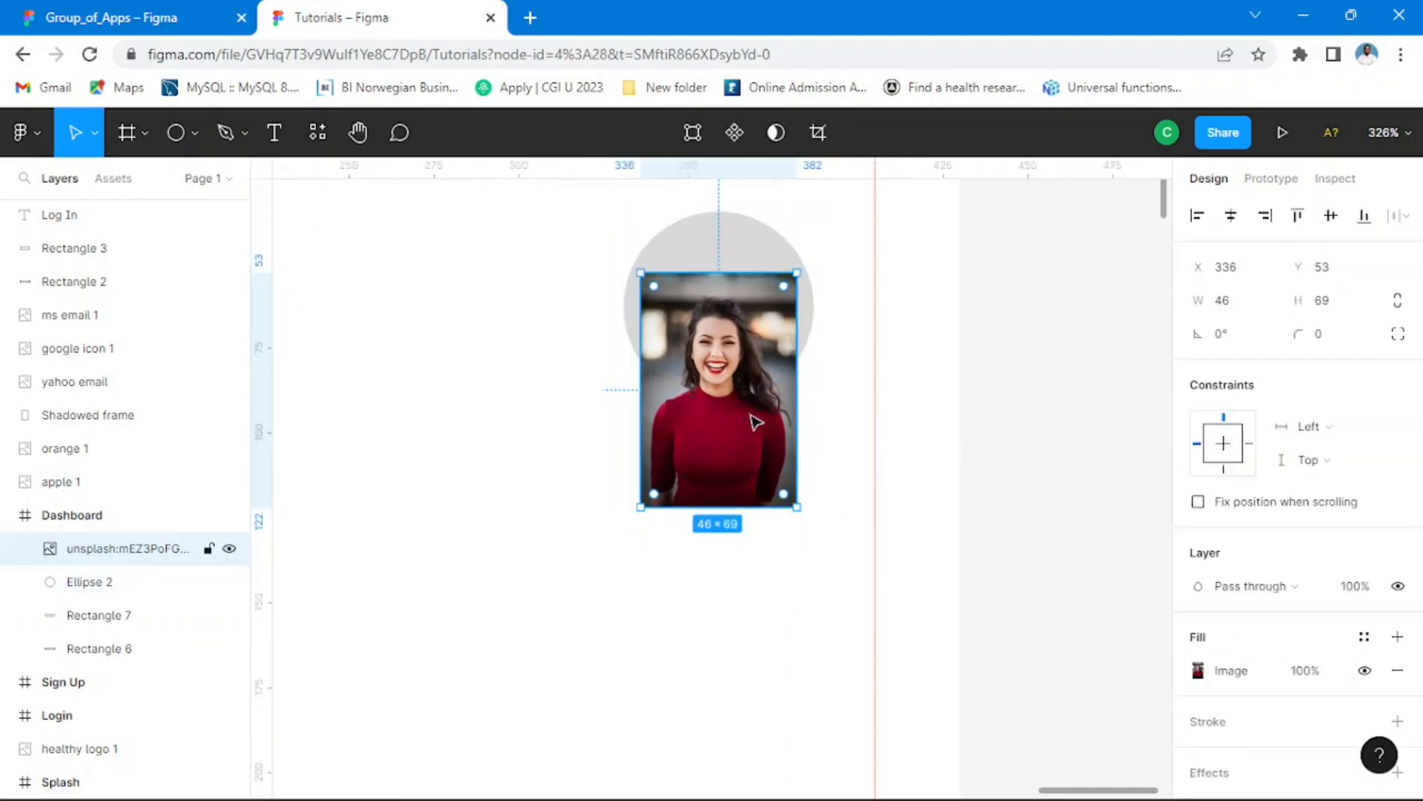
shift+click(749, 239)
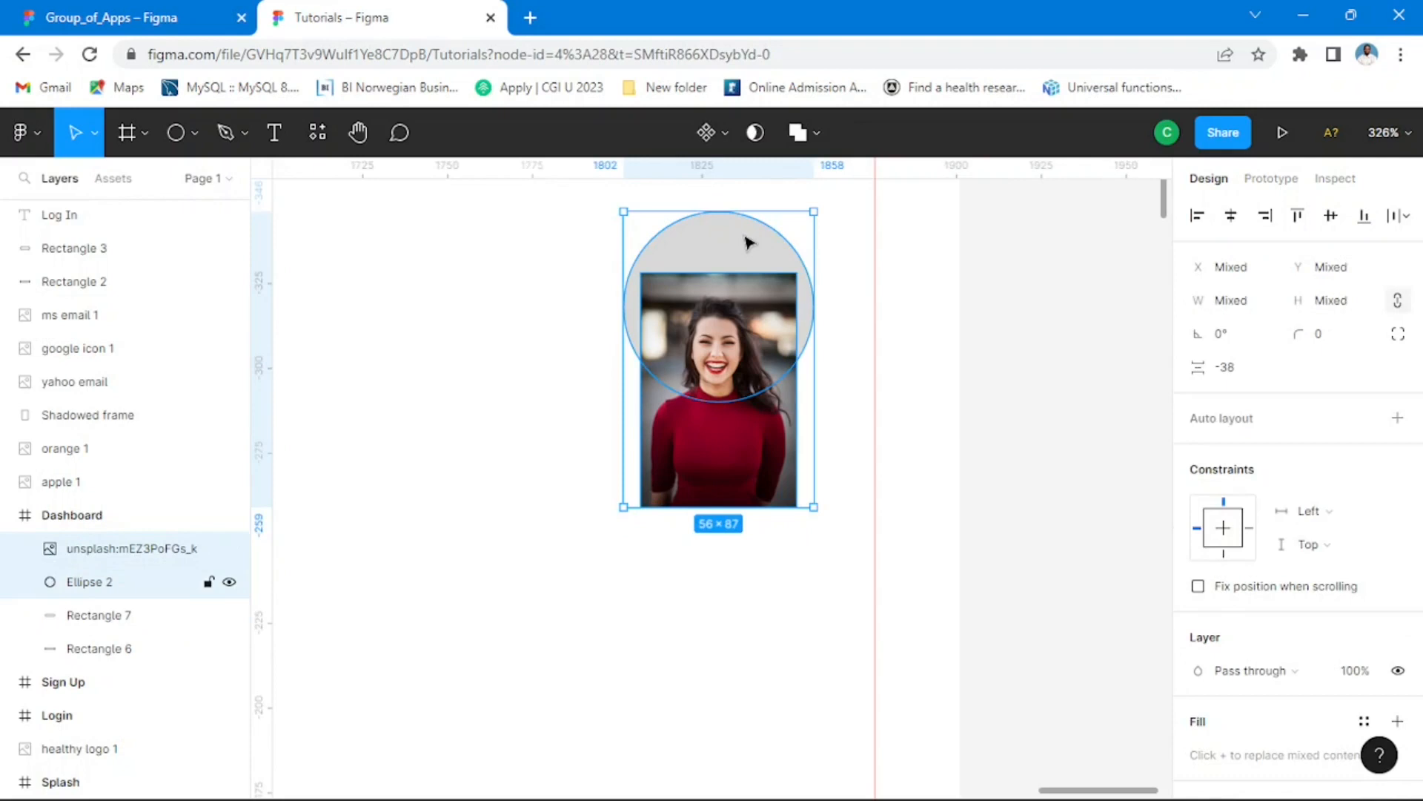
click(756, 133)
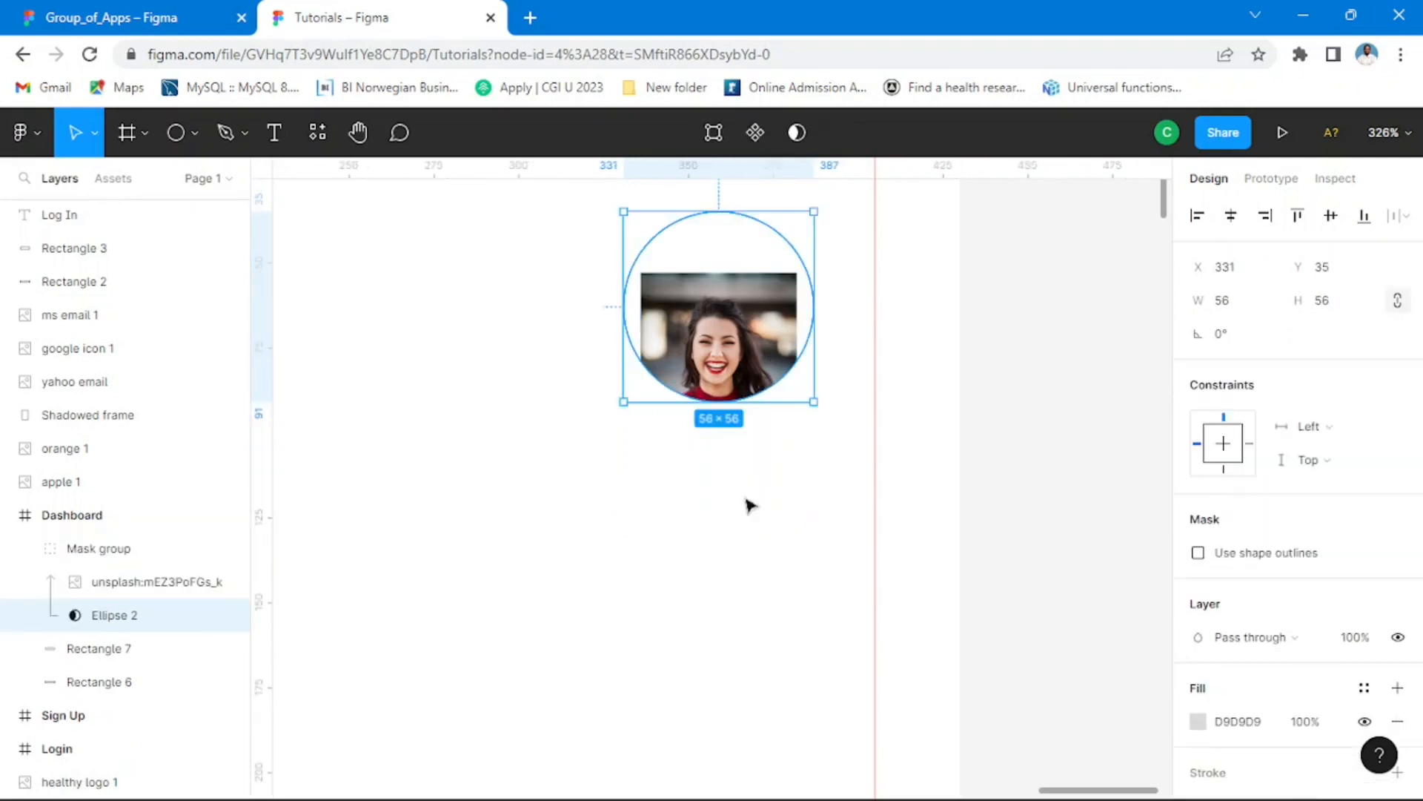
click(775, 429)
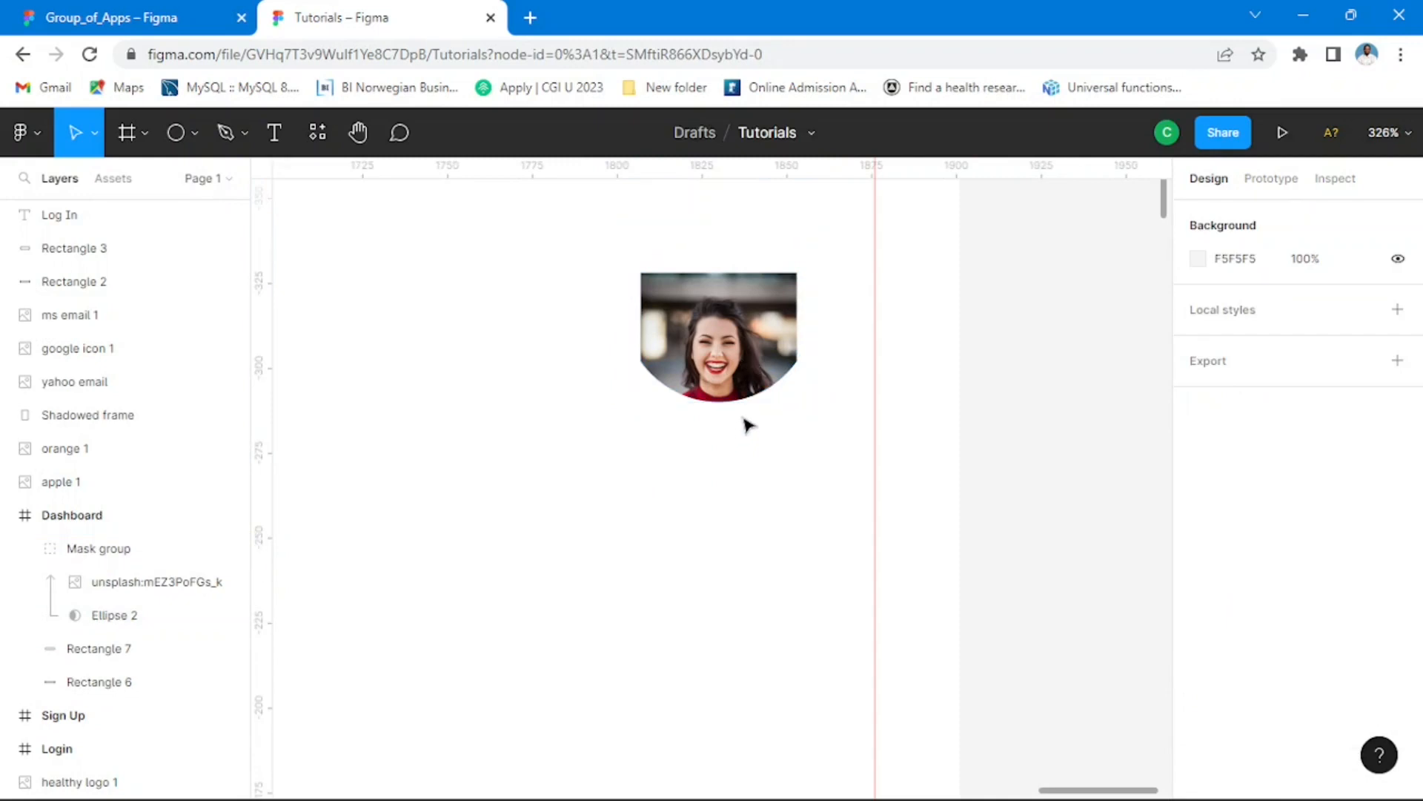
Step: Enlarge the portrait inside the mask group to about 55 × 82 and shift it up so the face fills the circle
click(745, 404)
double_click(743, 377)
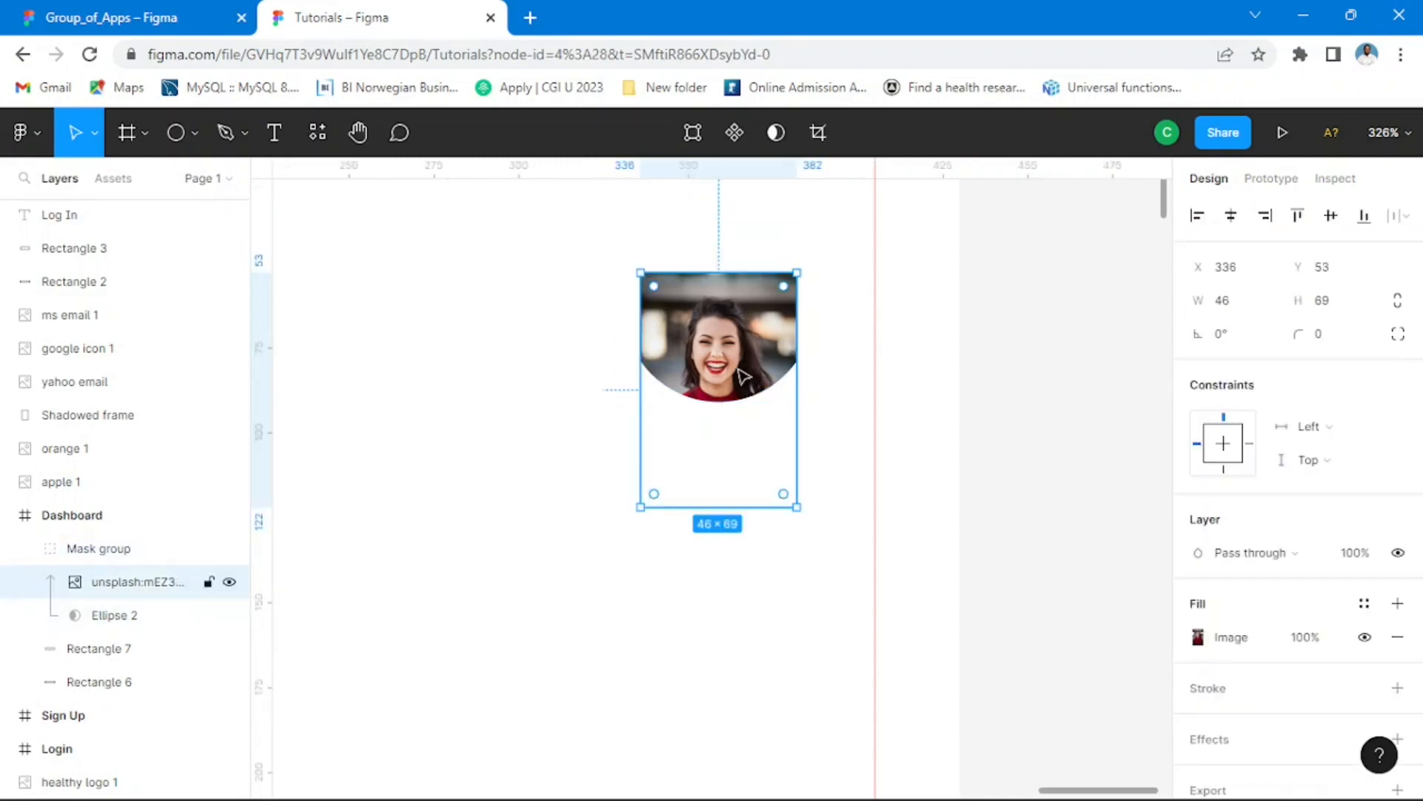
drag(749, 478, 800, 465)
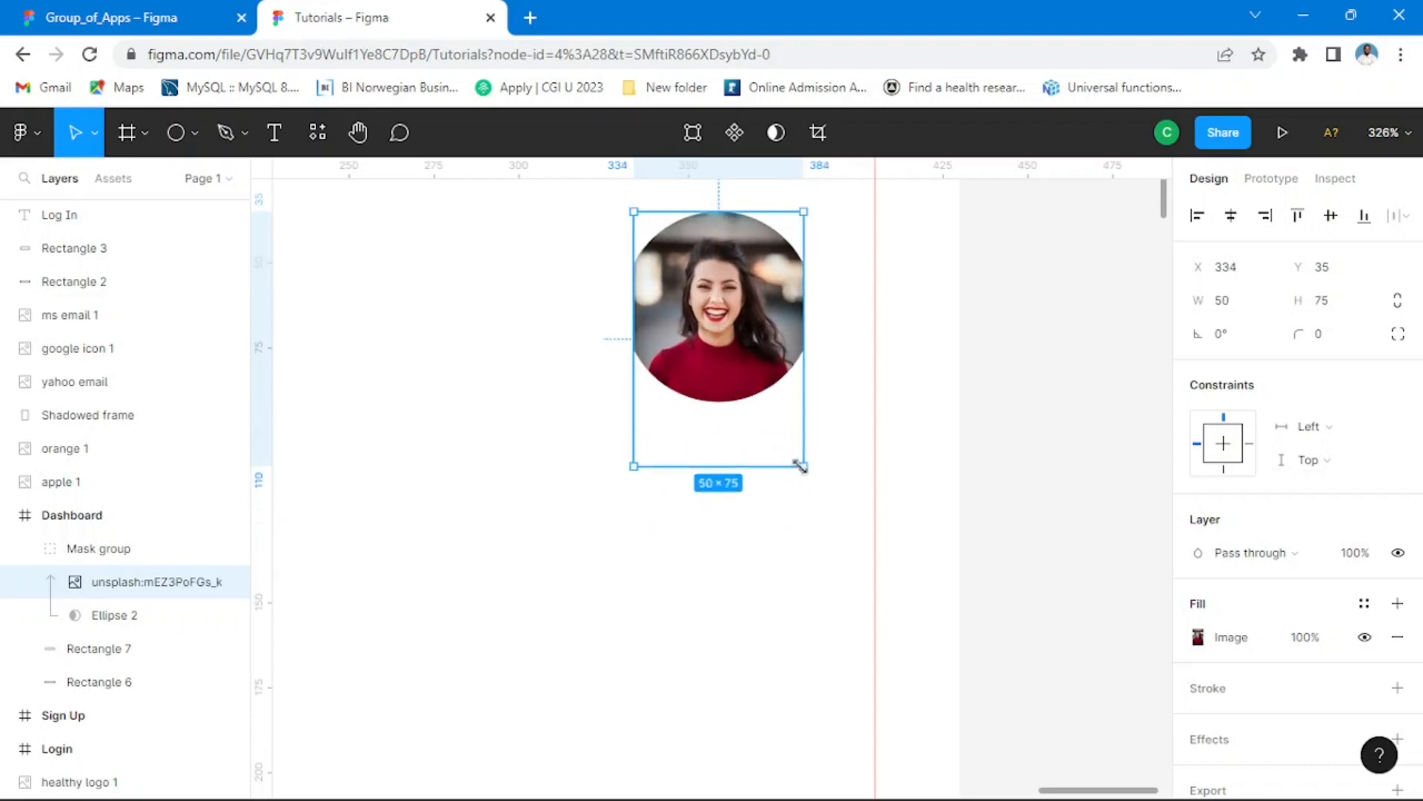
drag(634, 466, 616, 489)
drag(726, 349, 734, 331)
click(990, 348)
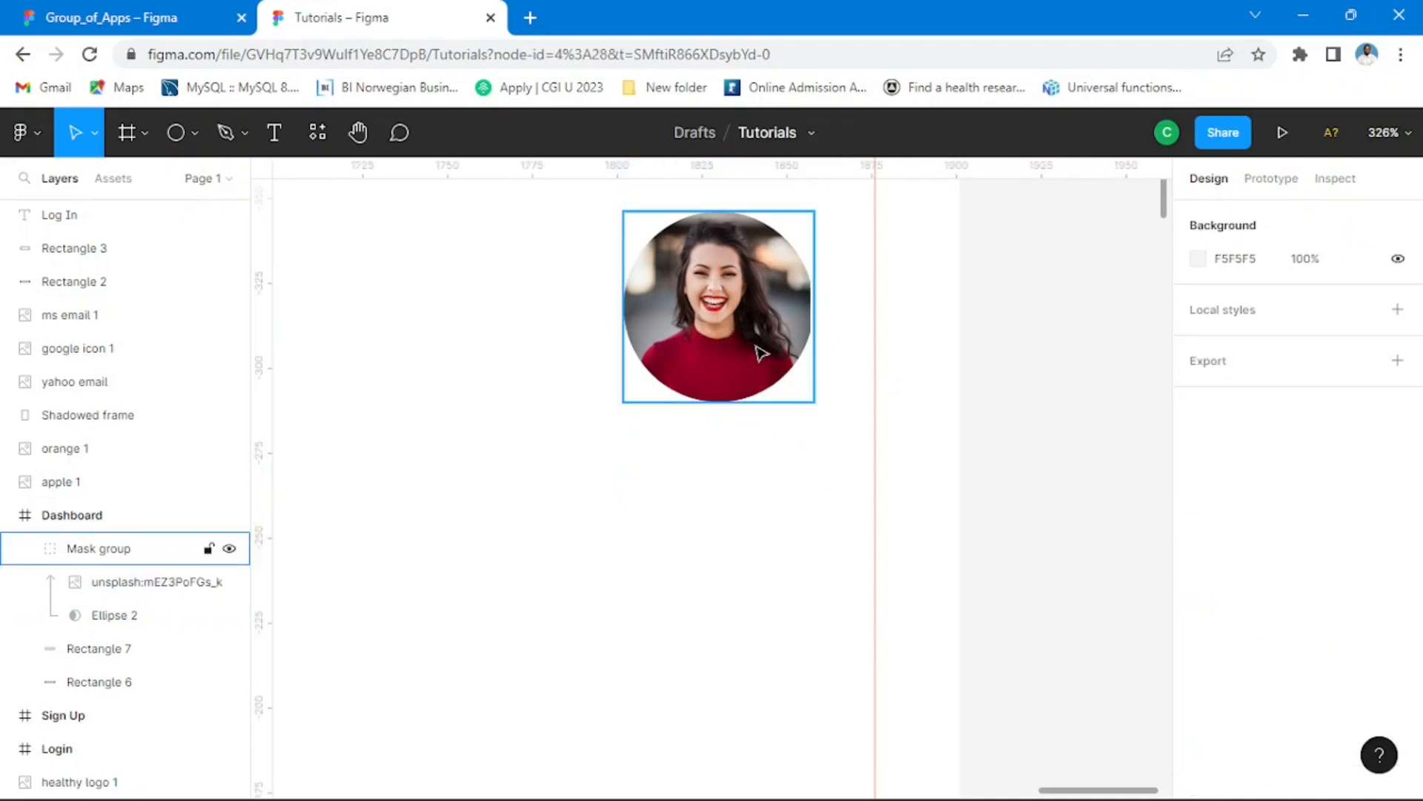
Step: Widen the masked portrait to about 58 × 86 so it covers the circle's right edge
click(761, 352)
click(766, 438)
double_click(752, 371)
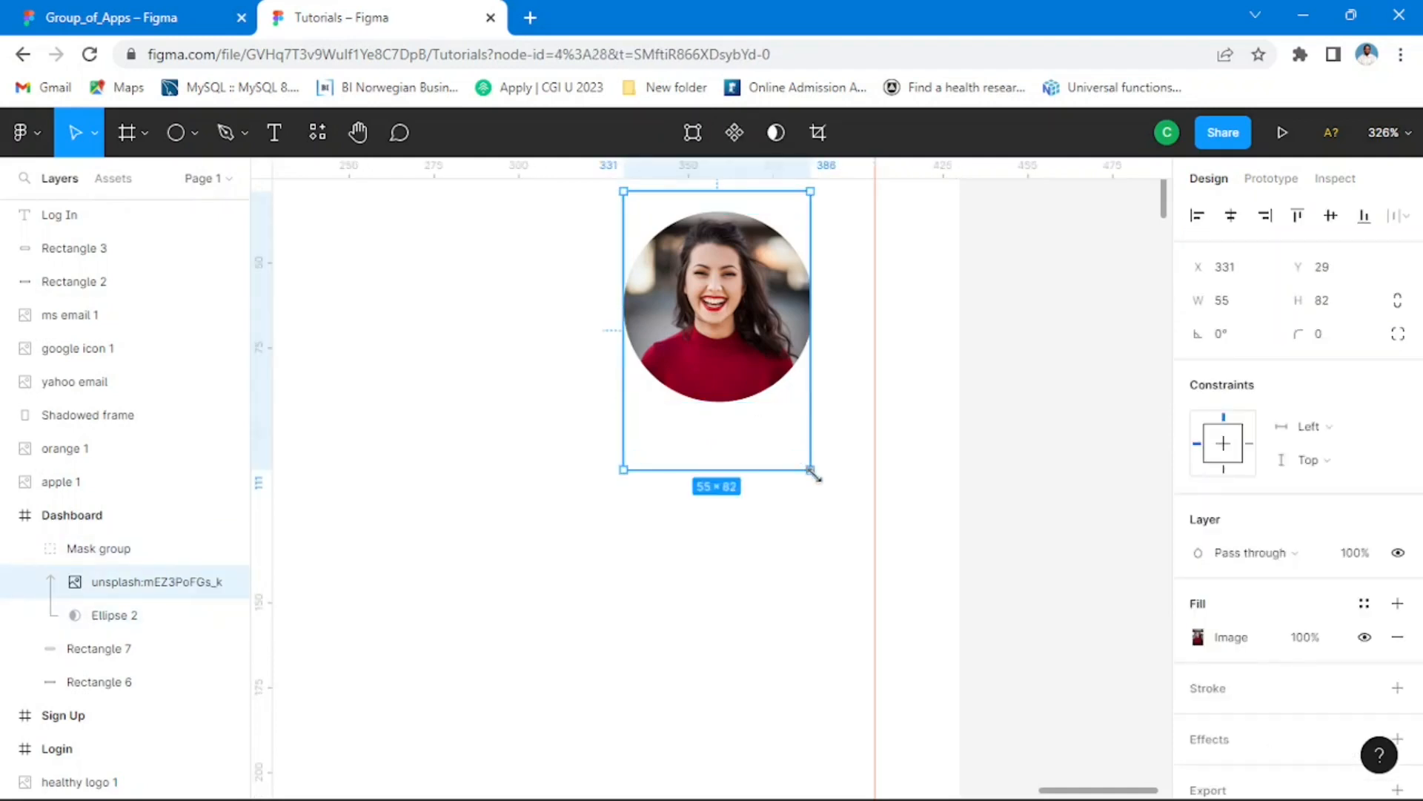
drag(811, 472, 818, 482)
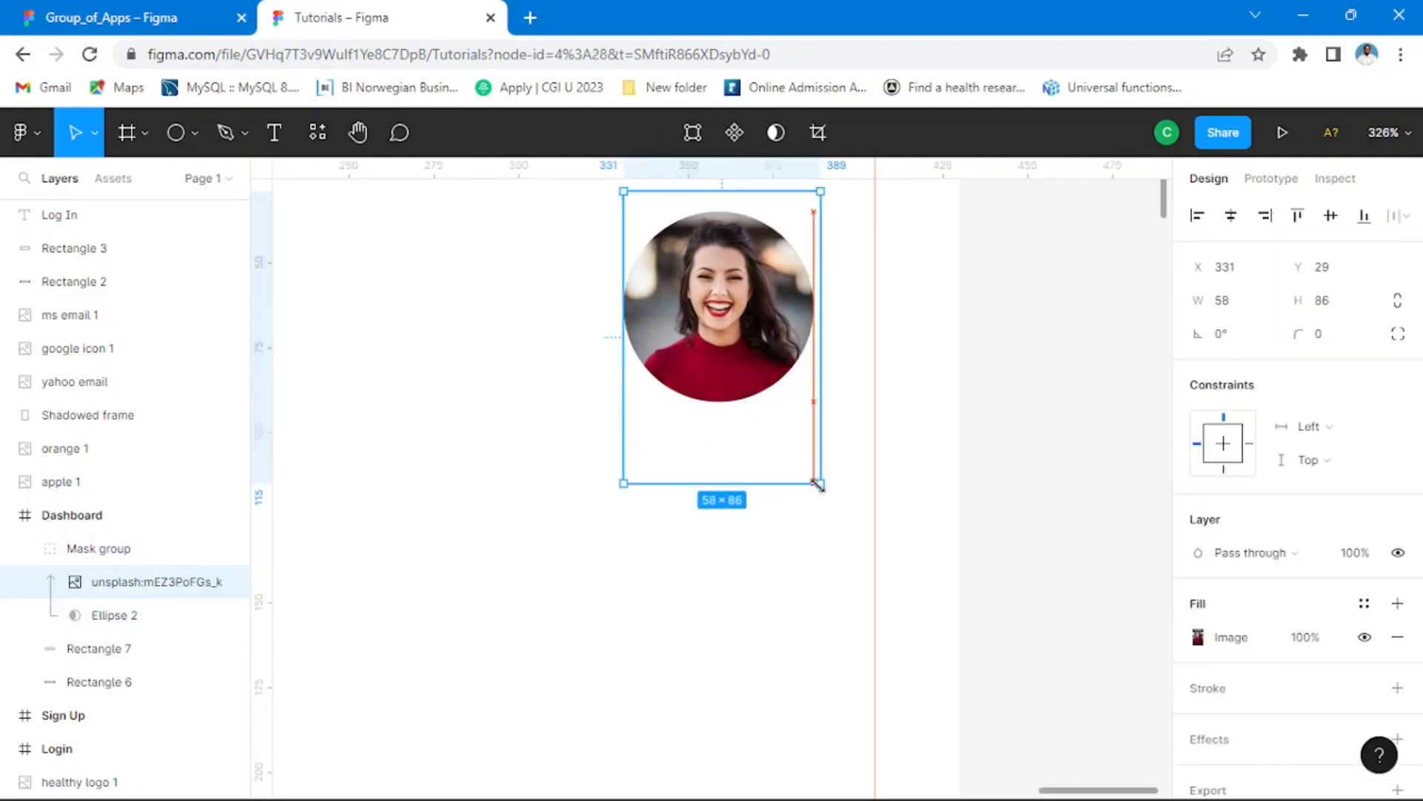
click(961, 426)
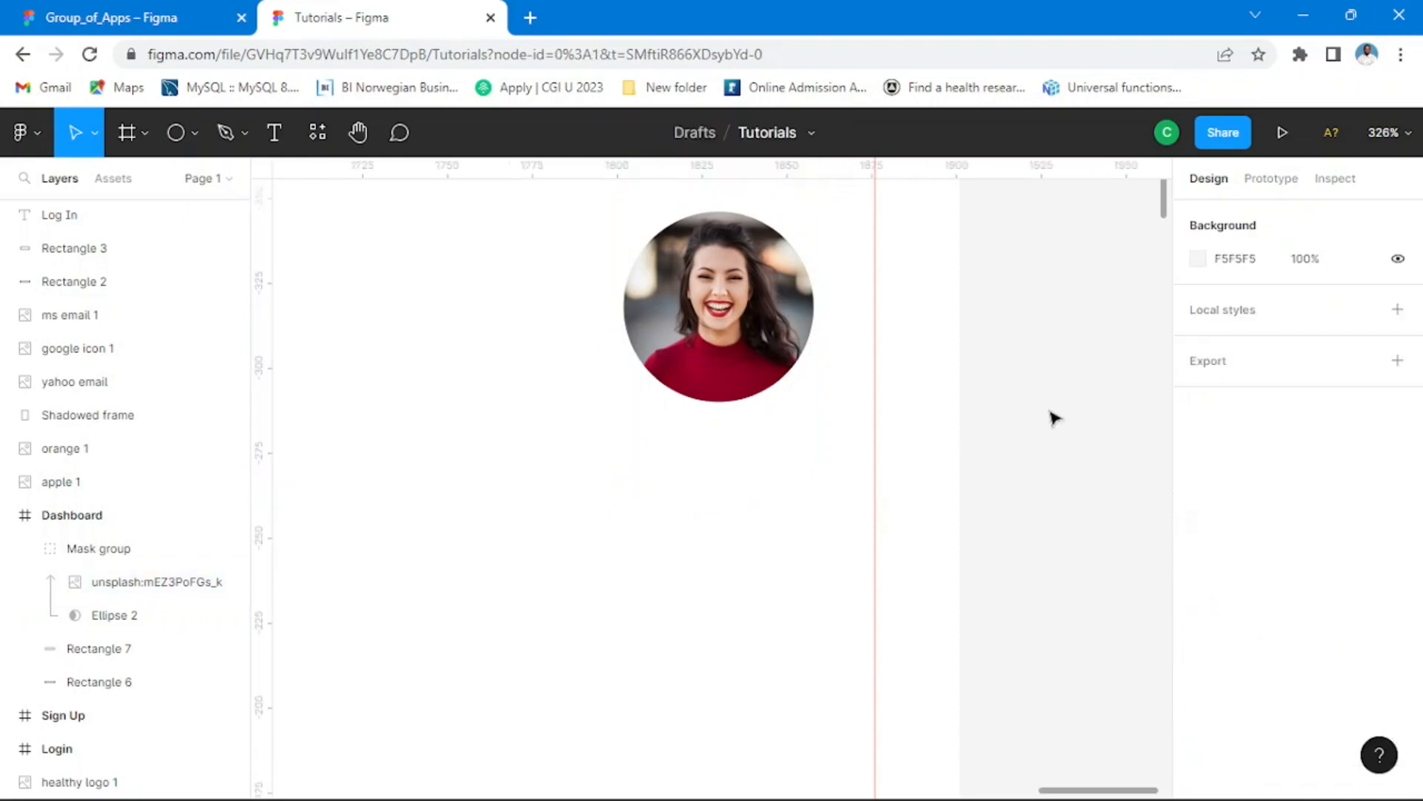
scroll(652, 492, down, 10)
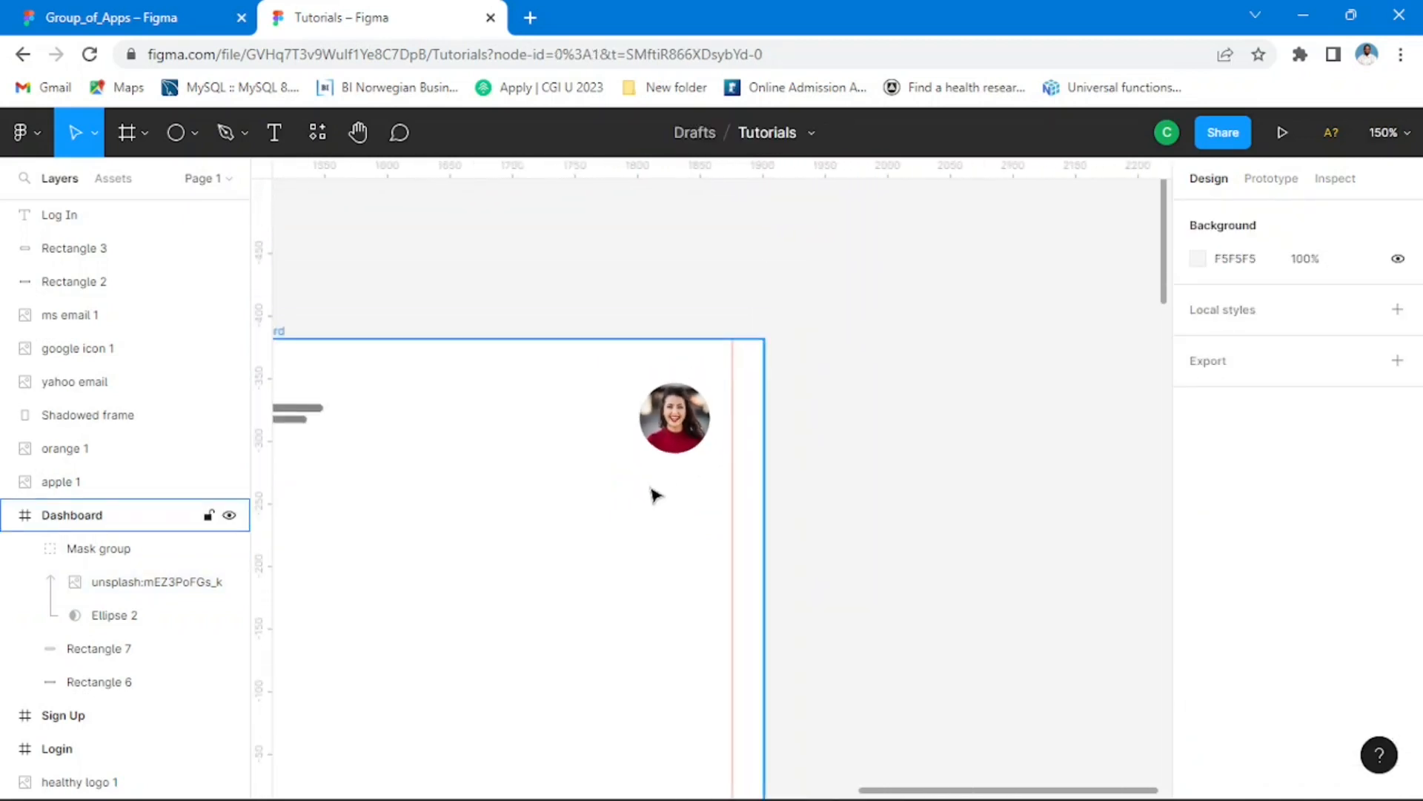
Step: Switch to the Group_of_Apps file and examine the "Choose your healthy" text on its Dashboard as the reference
drag(547, 537, 674, 464)
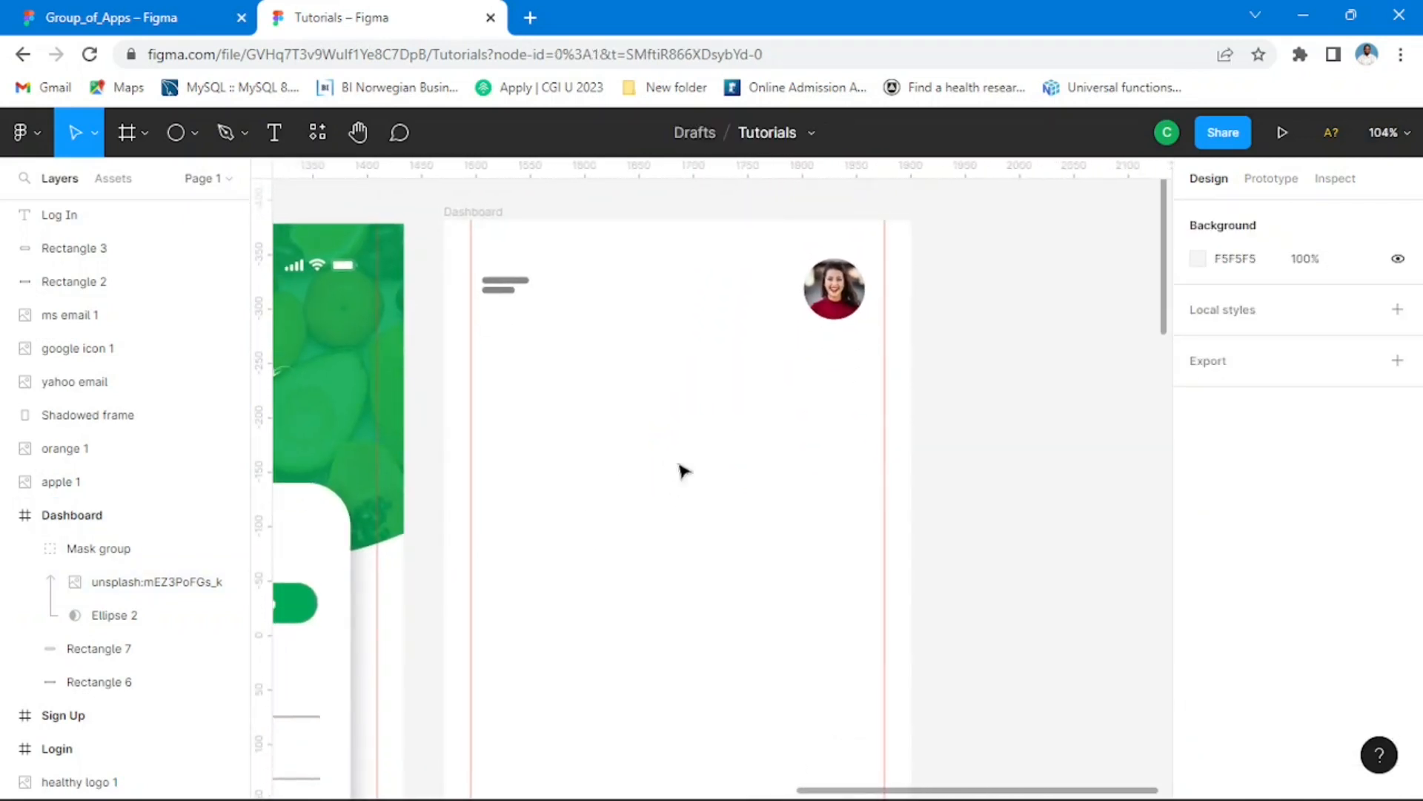
click(718, 447)
scroll(718, 448, down, 5)
scroll(712, 507, up, 1)
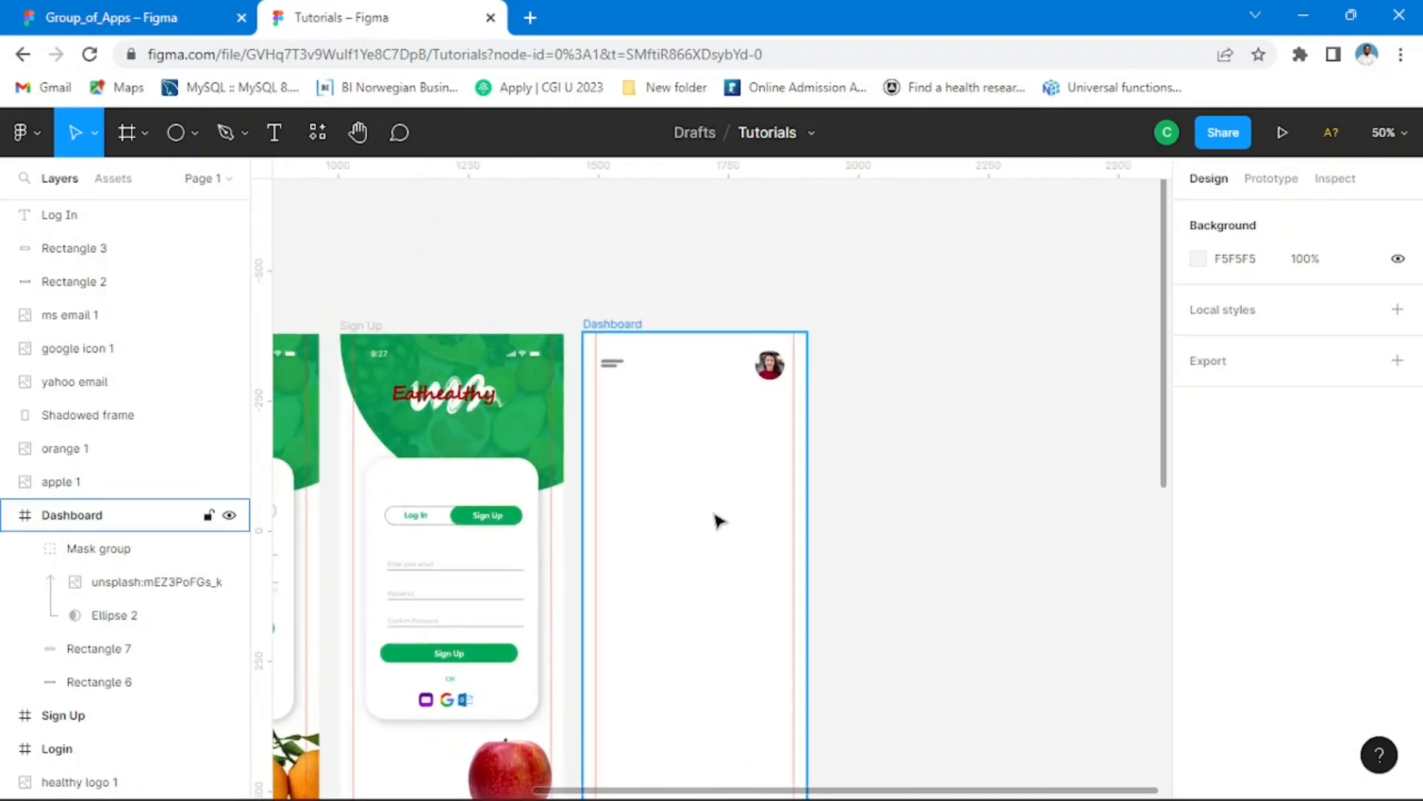
click(723, 576)
drag(721, 581, 808, 497)
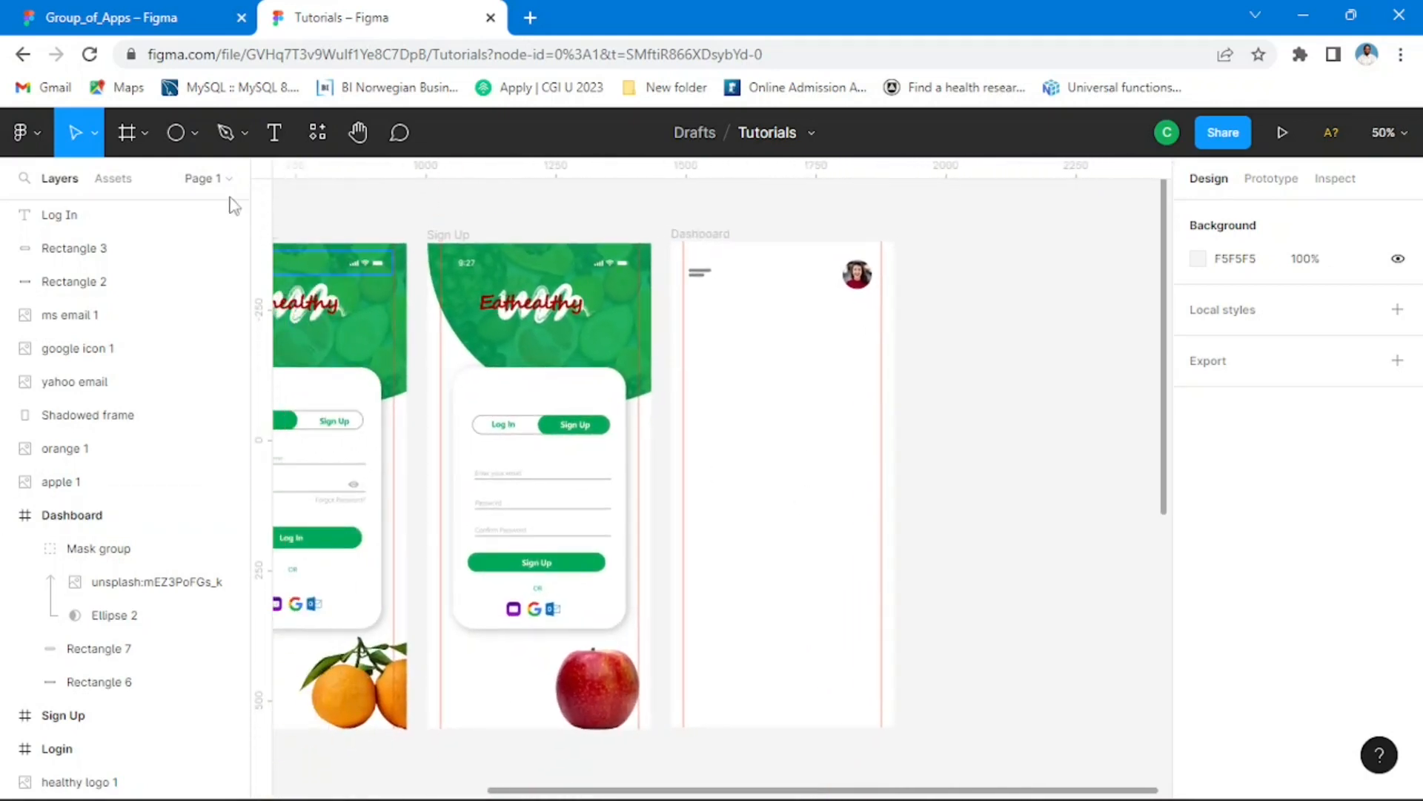
click(163, 18)
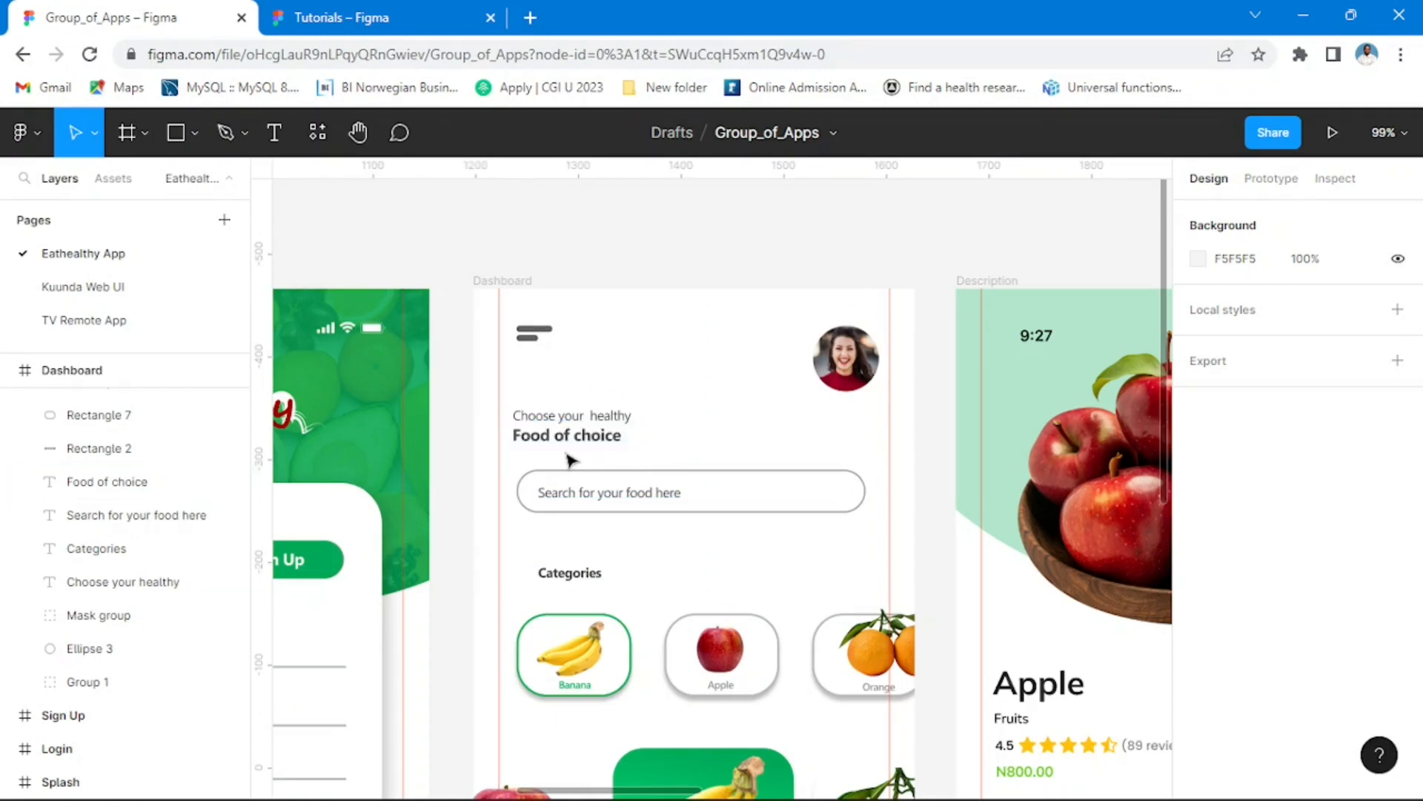
click(364, 28)
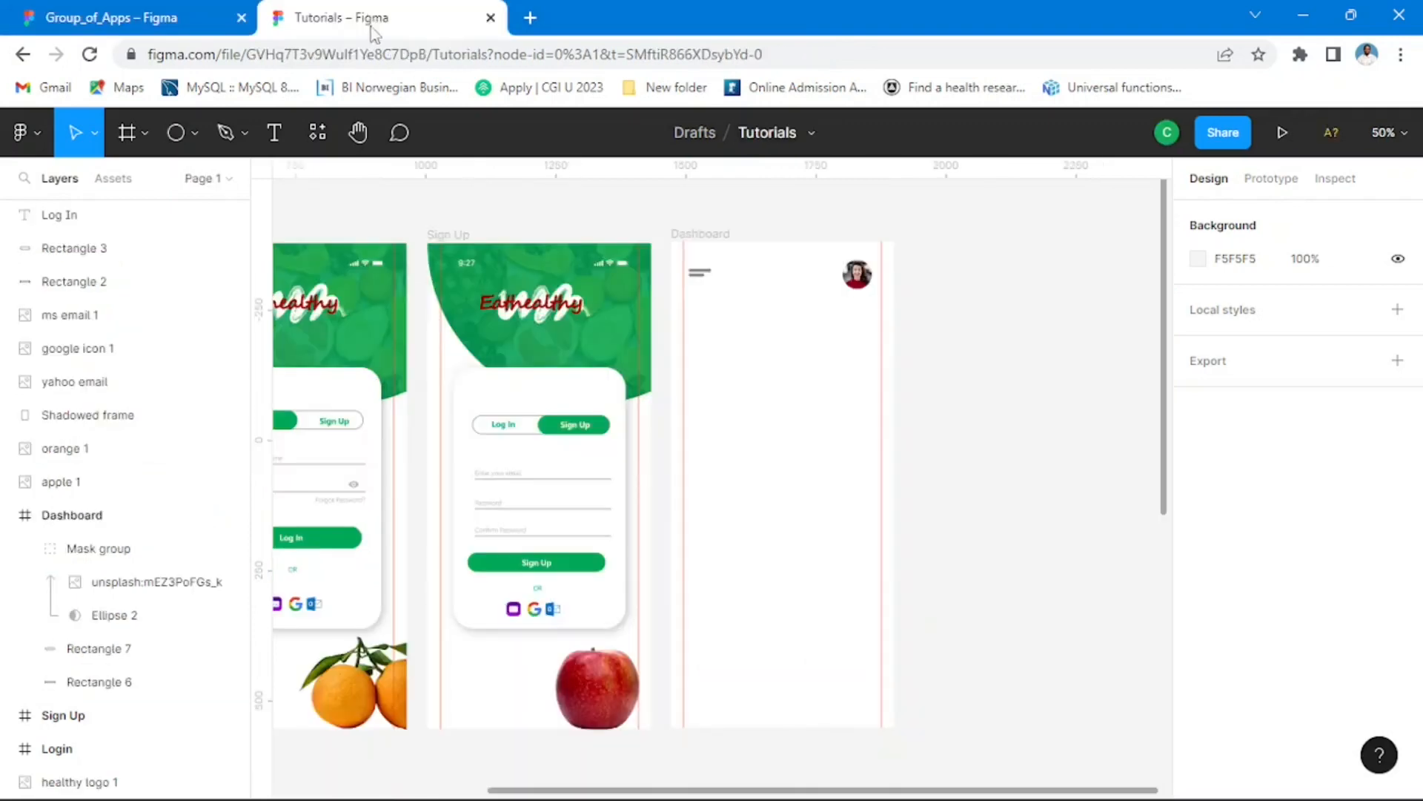
click(146, 31)
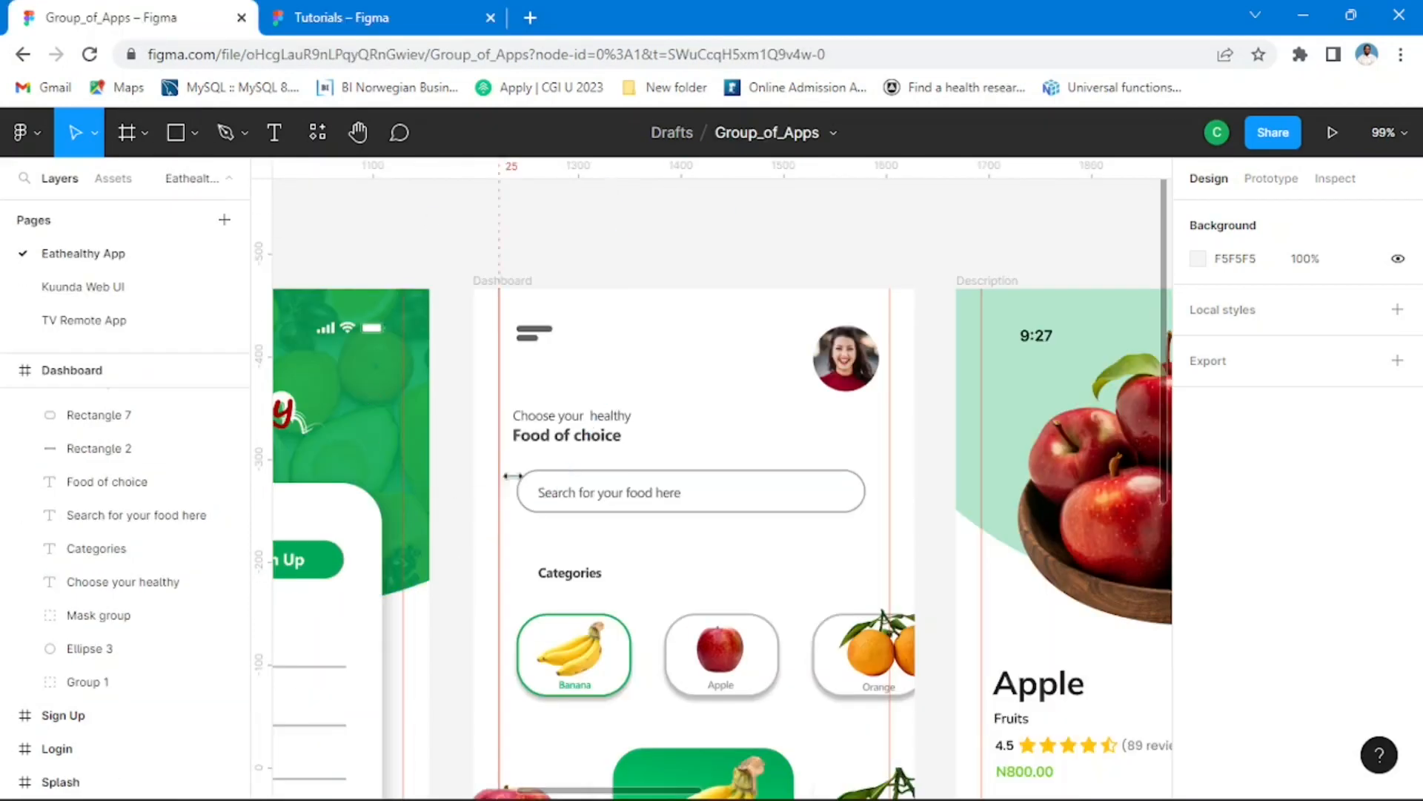
click(601, 422)
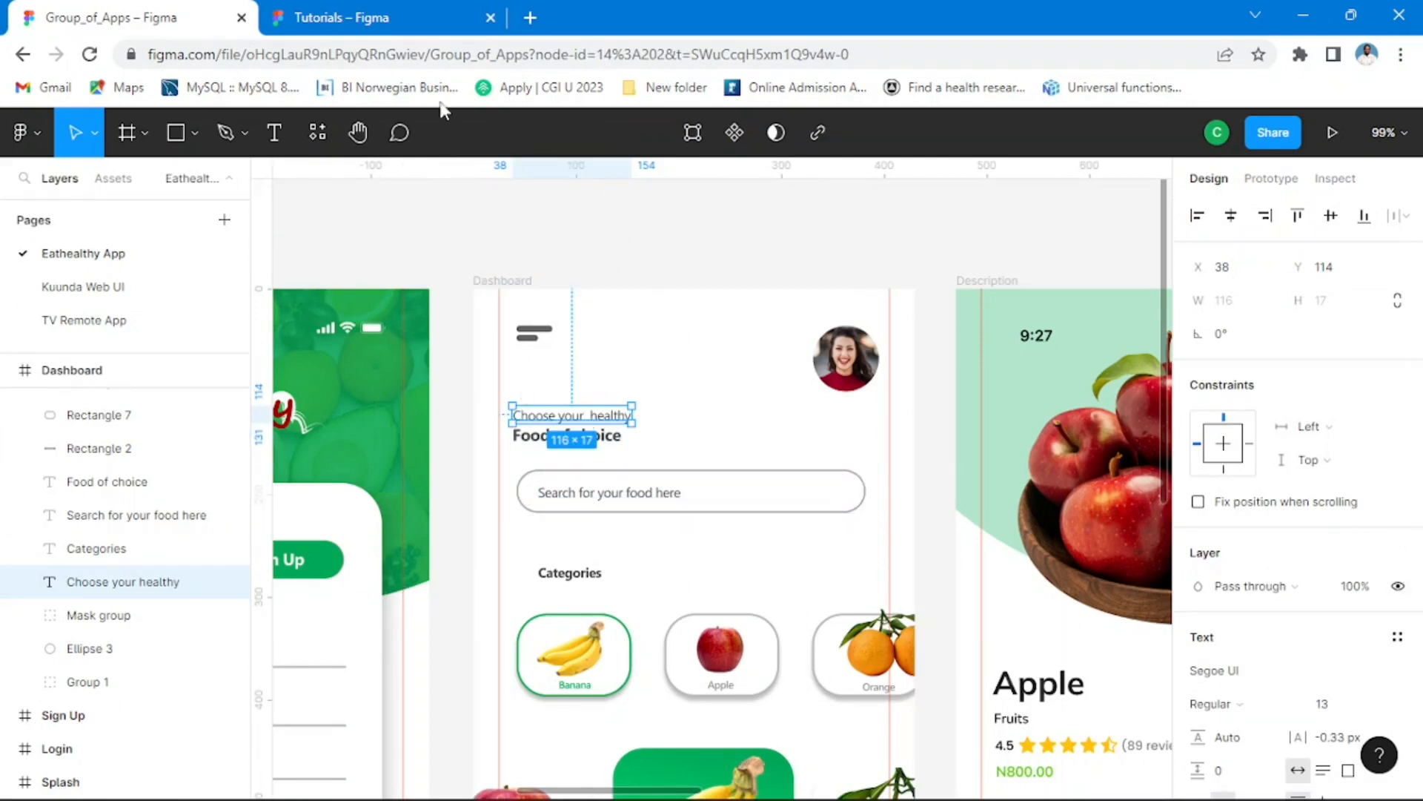
Step: Switch back to the Tutorials file and add the text "Choose your hrealthy" below the Dashboard's menu icon, checking the wording against Group_of_Apps
click(378, 16)
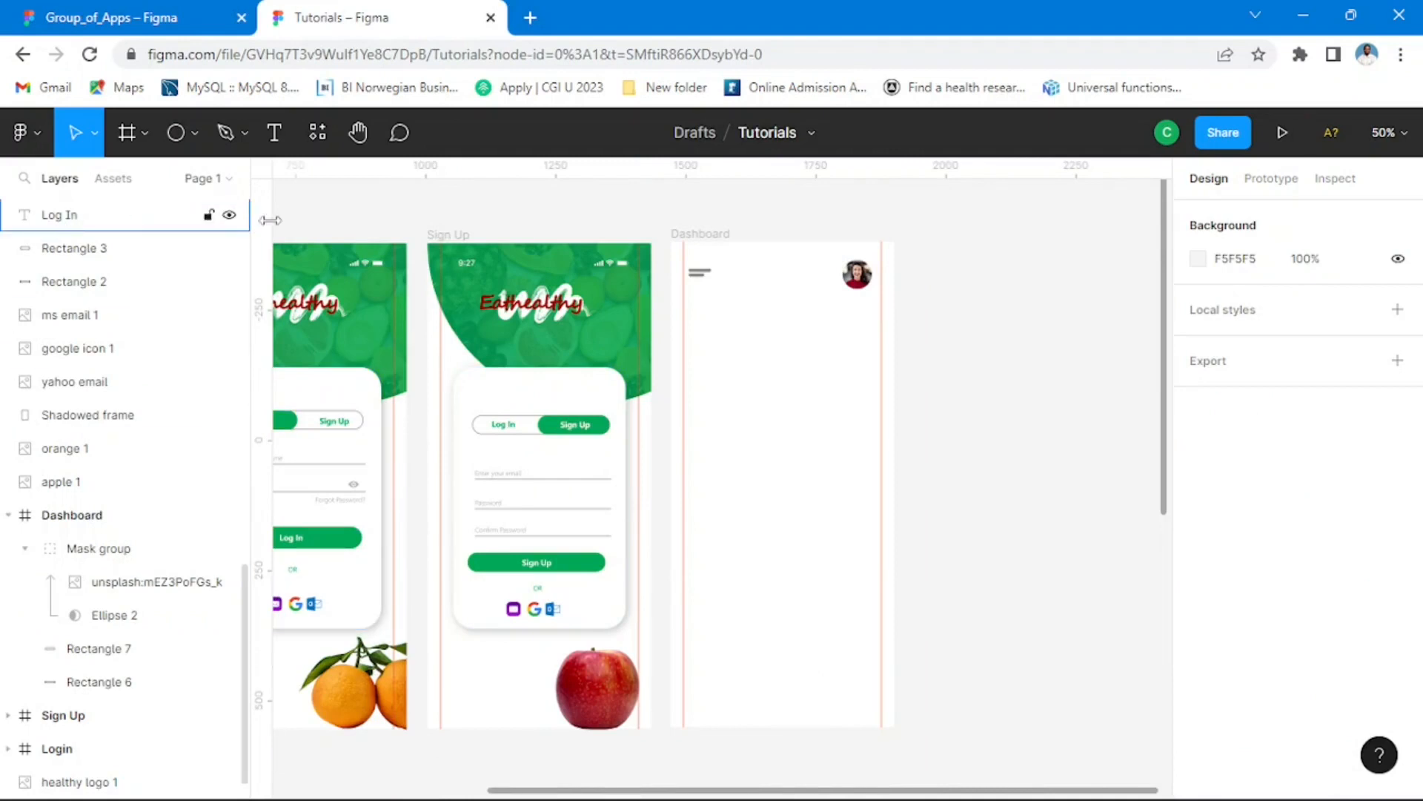
click(275, 134)
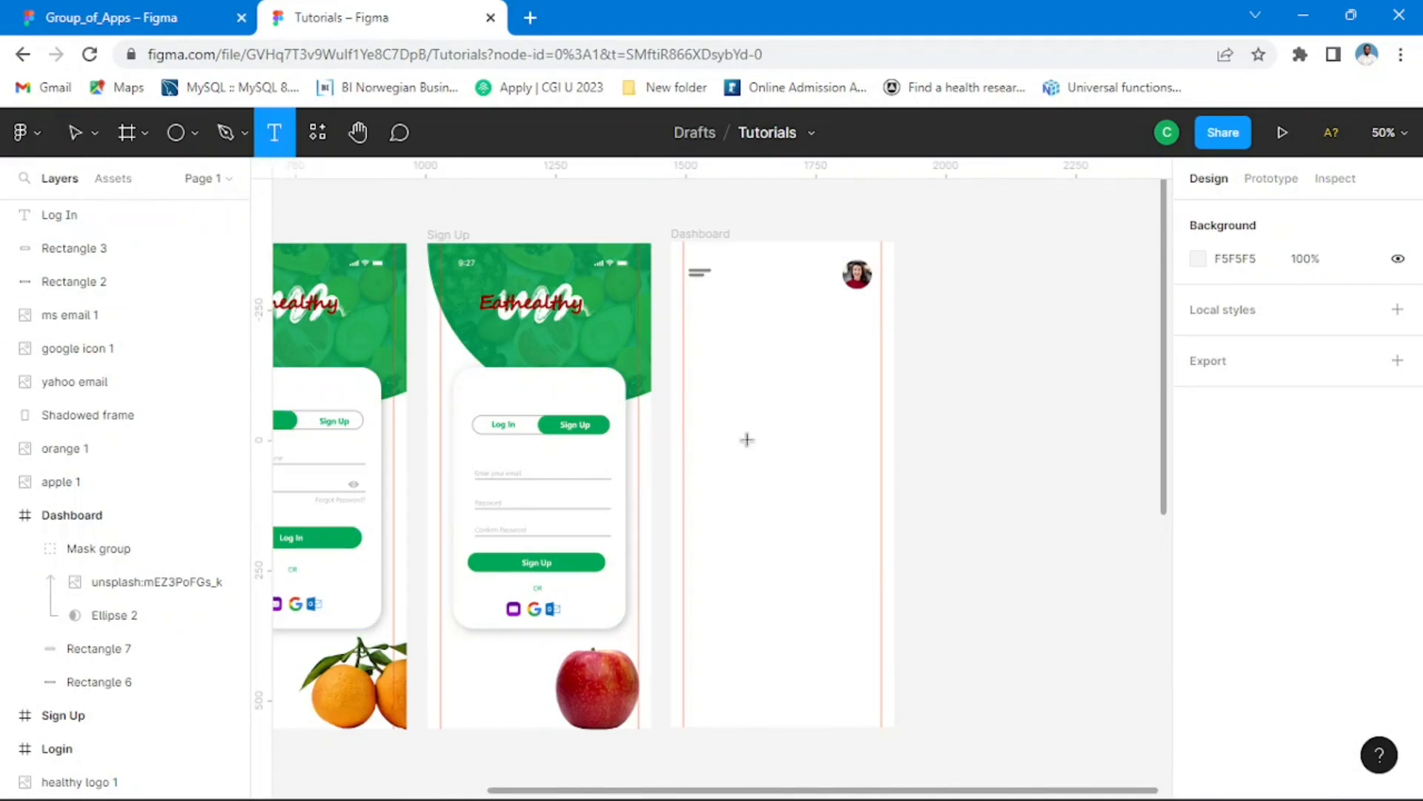
click(702, 352)
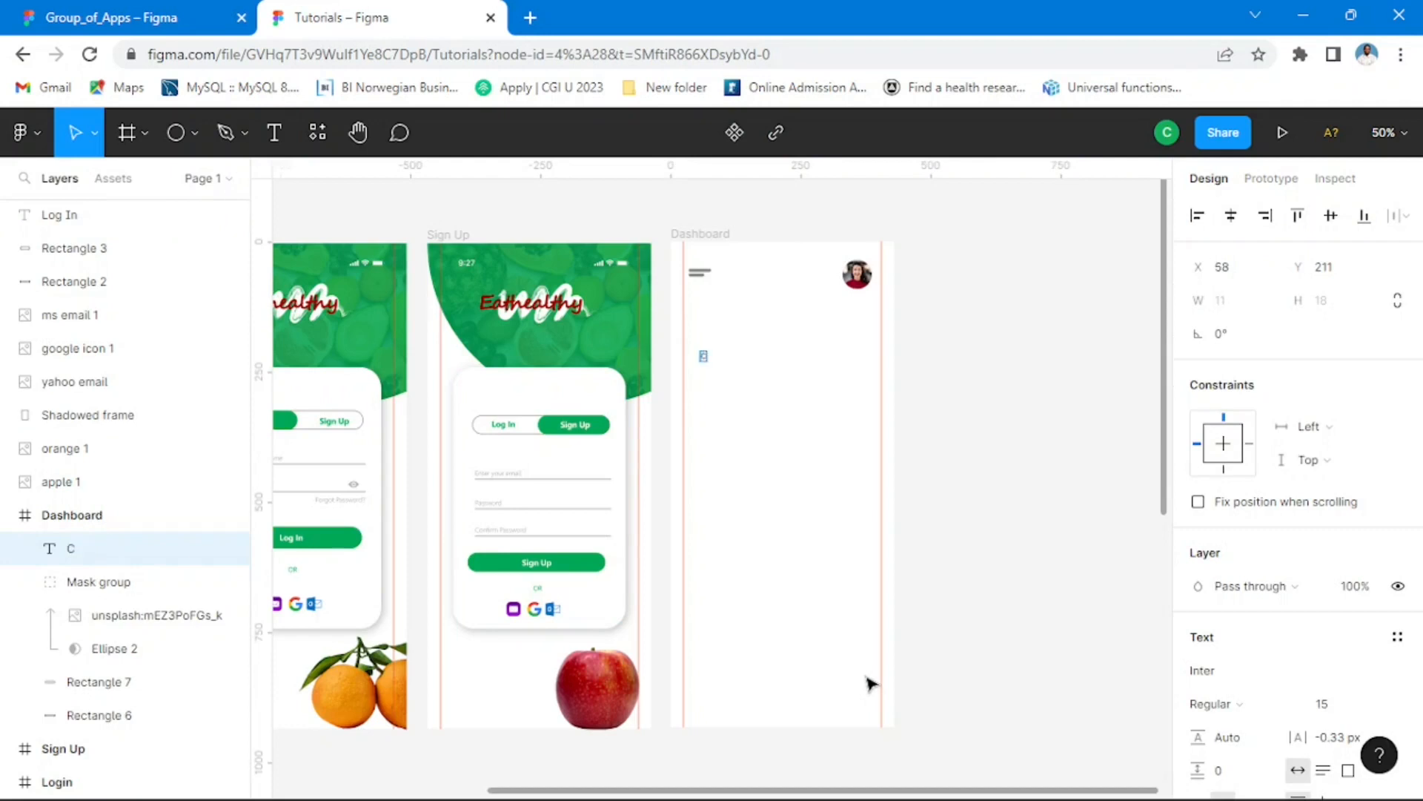
text(Choose your)
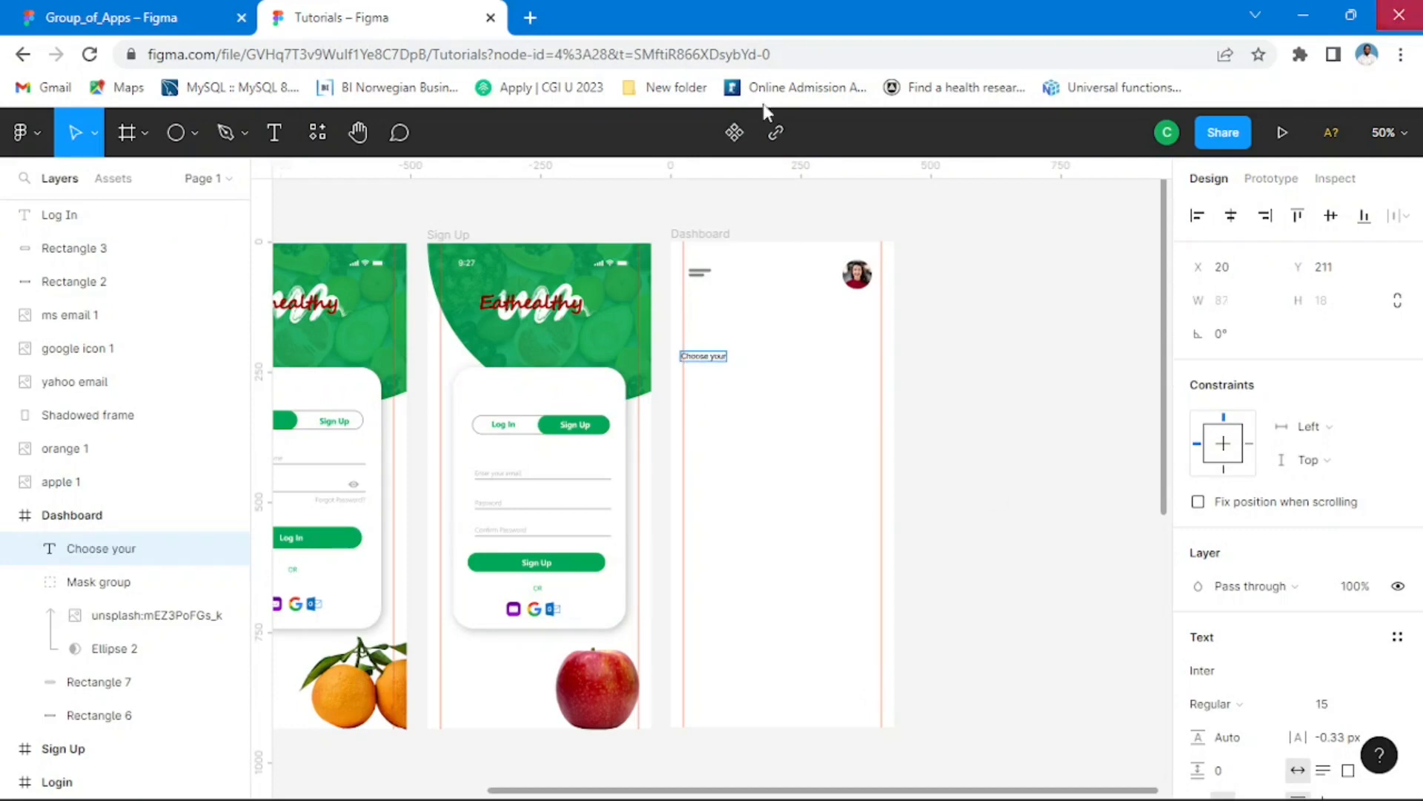
click(187, 18)
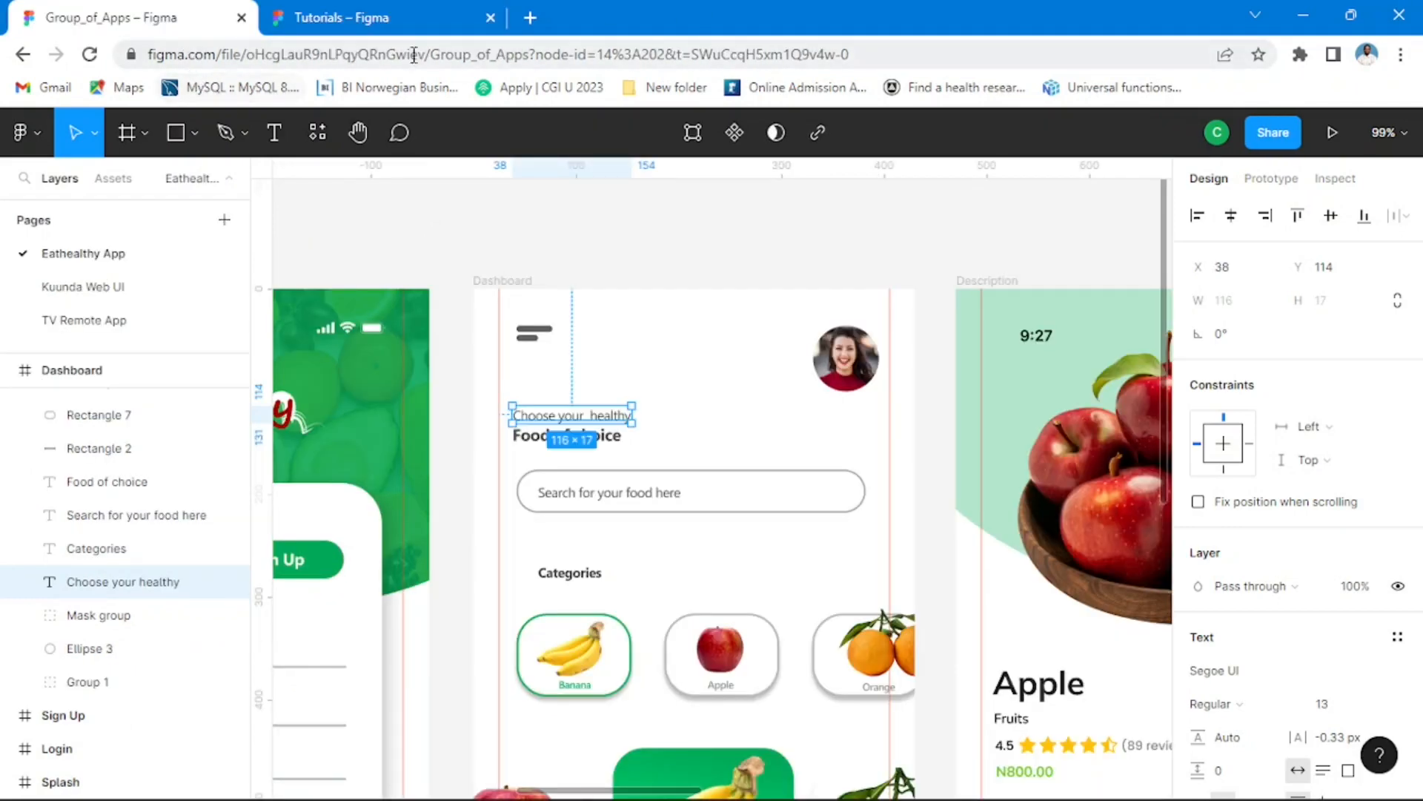
click(349, 18)
text(h)
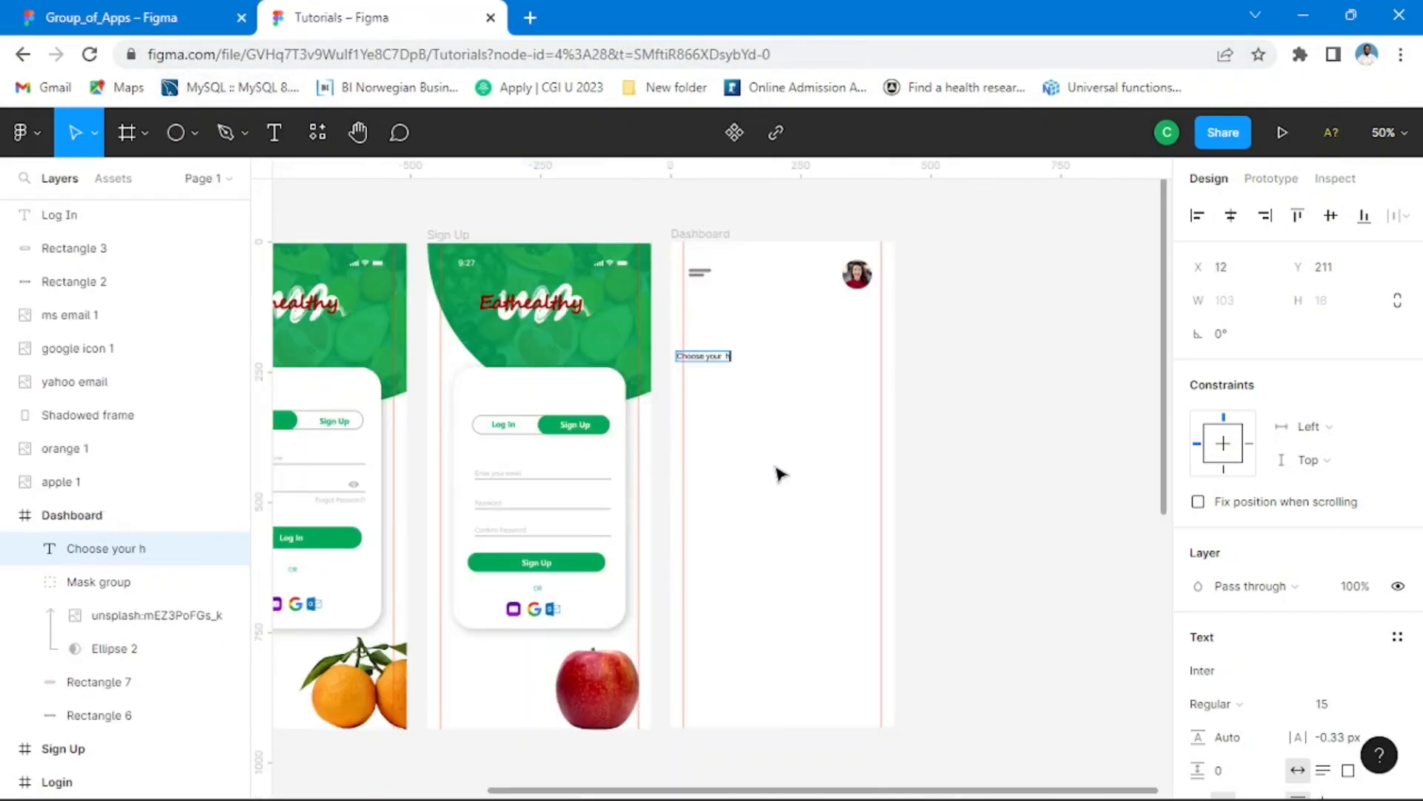
text(realthy)
key(Escape)
Step: Move the new text up beneath the menu icon to about X 35, Y 133 and correct its last word to "healthy"
scroll(719, 393, up, 3)
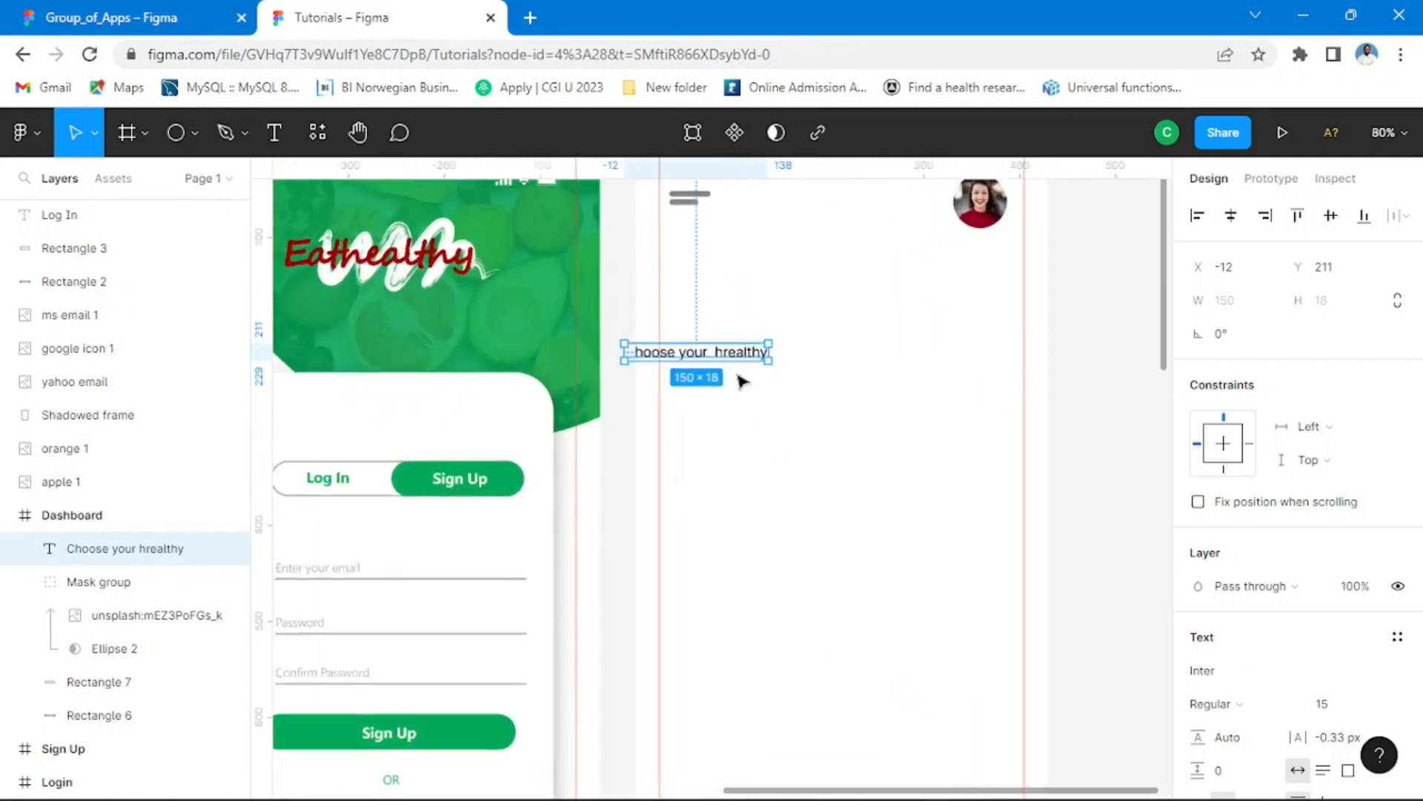
drag(725, 364, 785, 282)
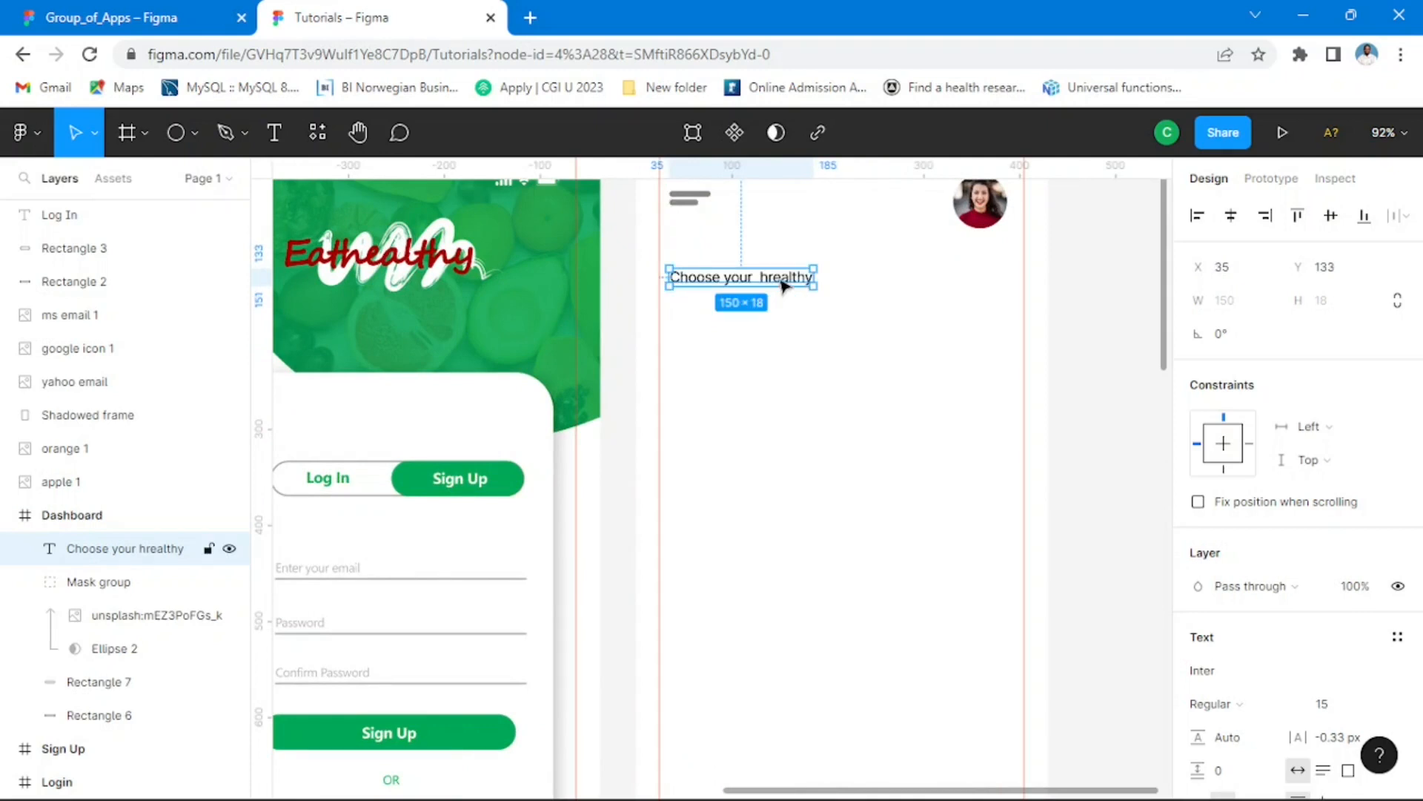
double_click(785, 282)
key(Right)
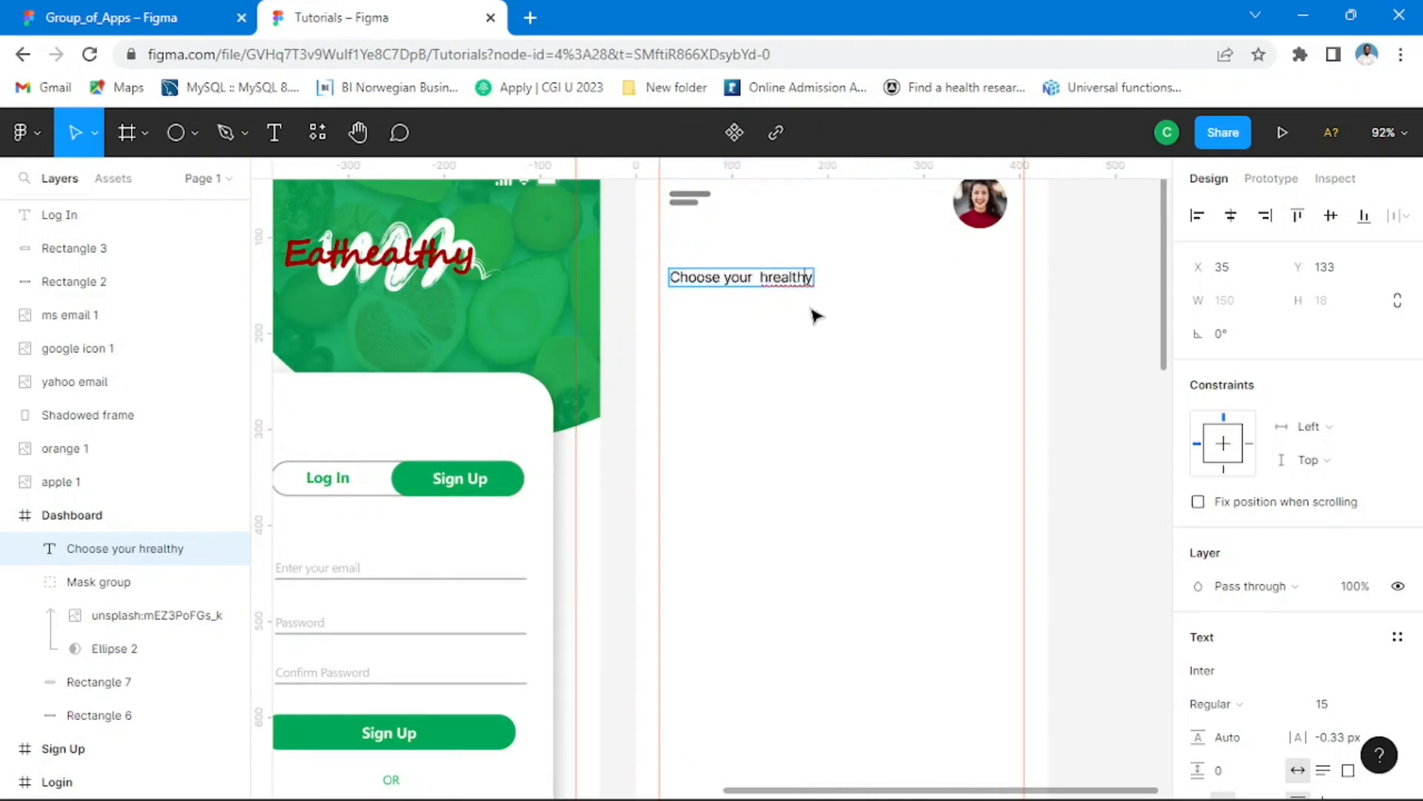
key(Delete)
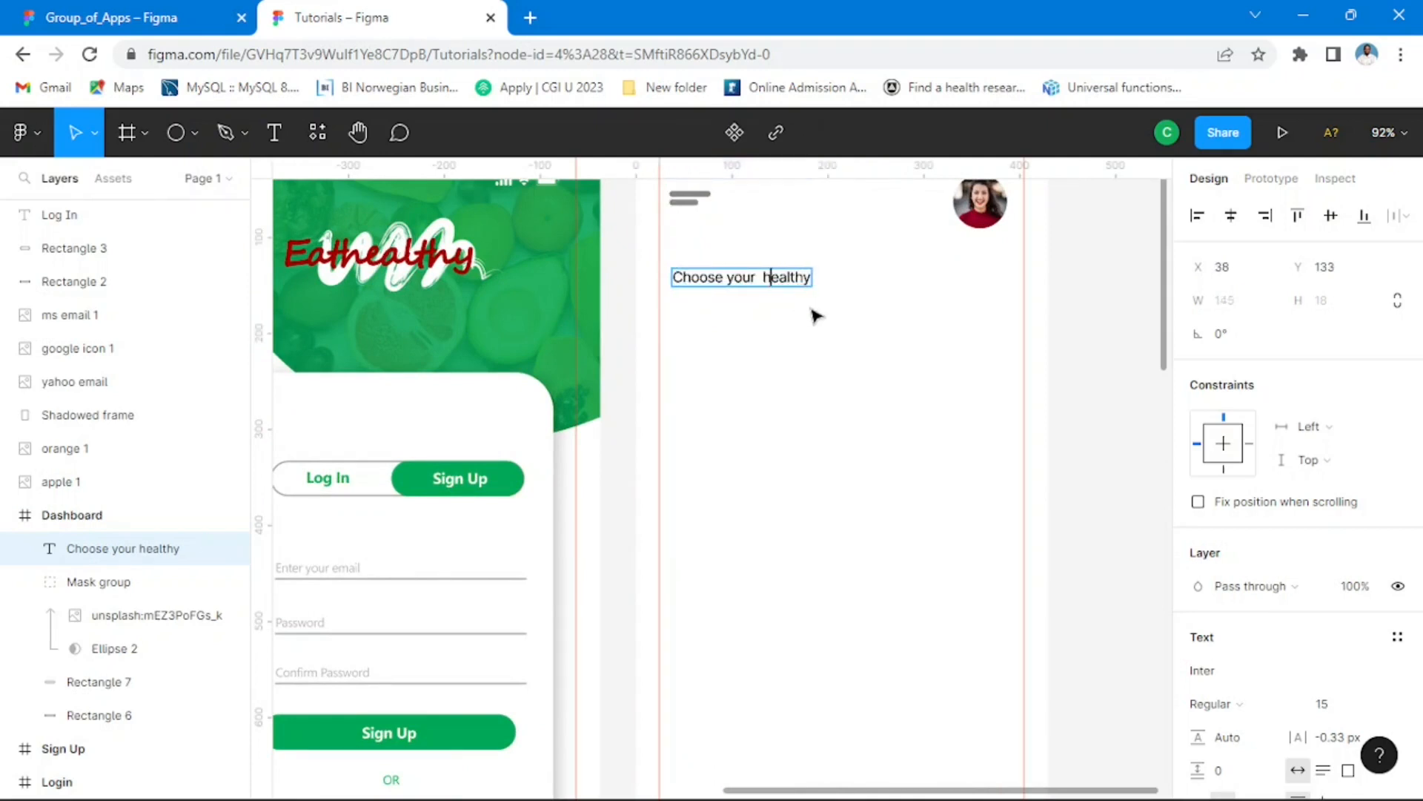
key(Escape)
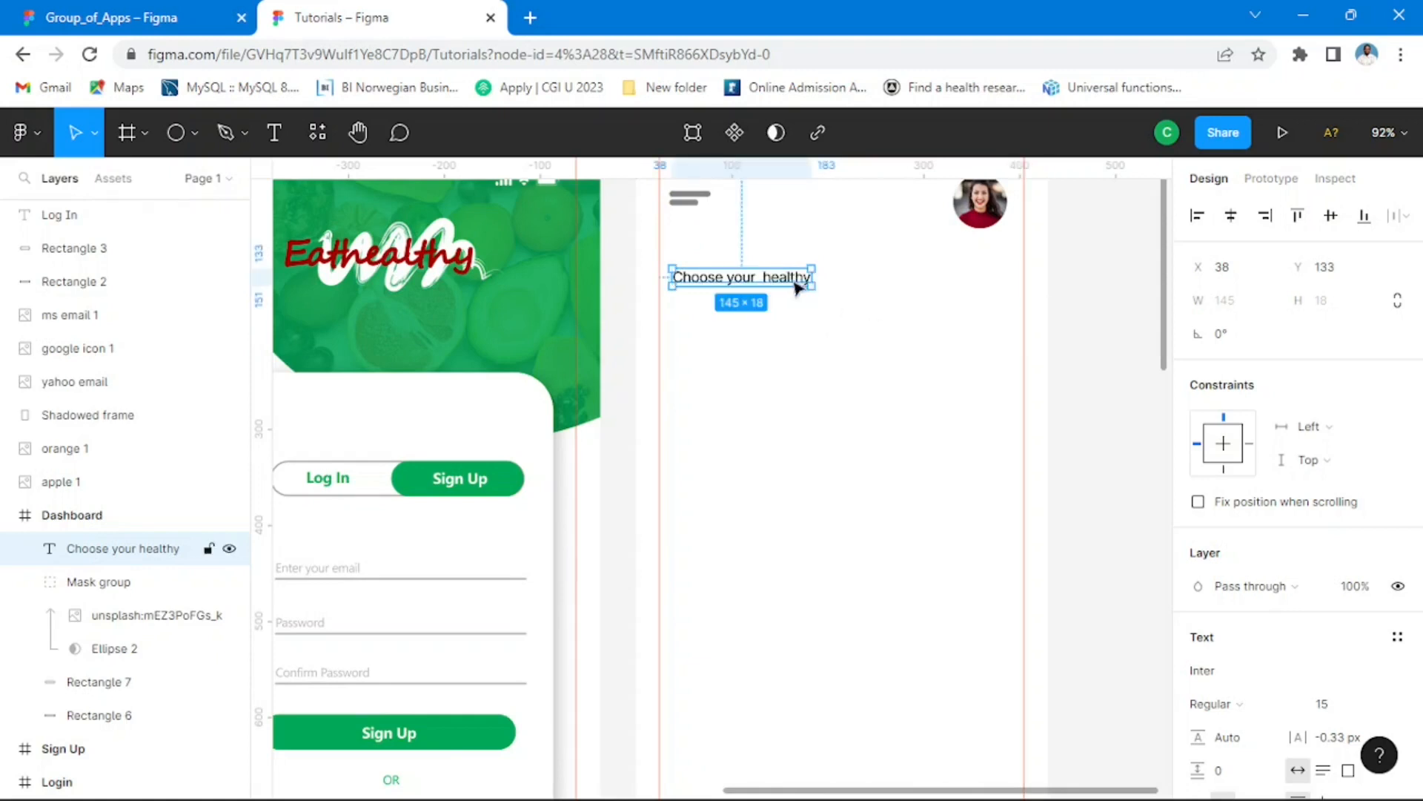
Step: Set the "Choose your healthy" text to font size 12 and align it with the menu icon at about X 35
click(852, 289)
click(798, 278)
scroll(1331, 591, down, 4)
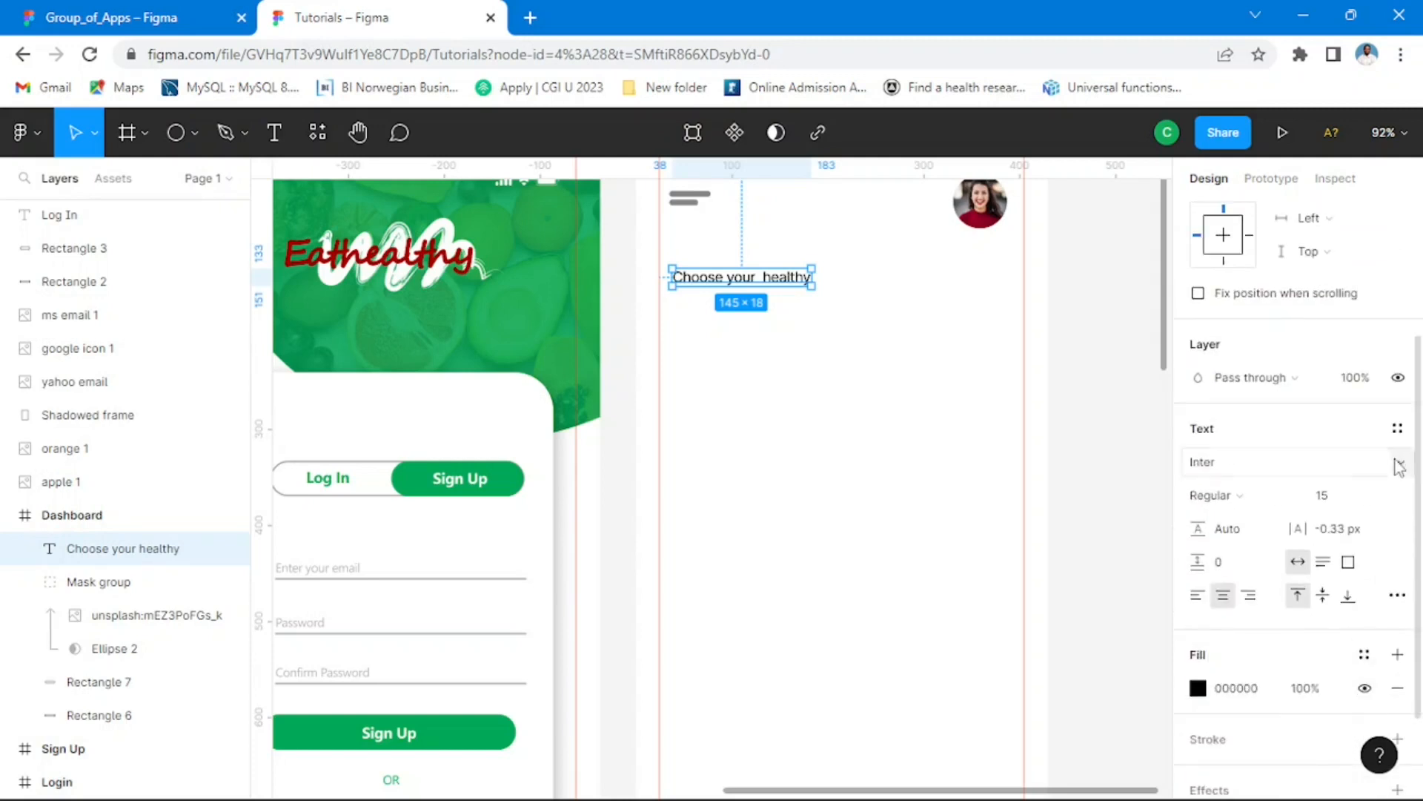
click(1376, 498)
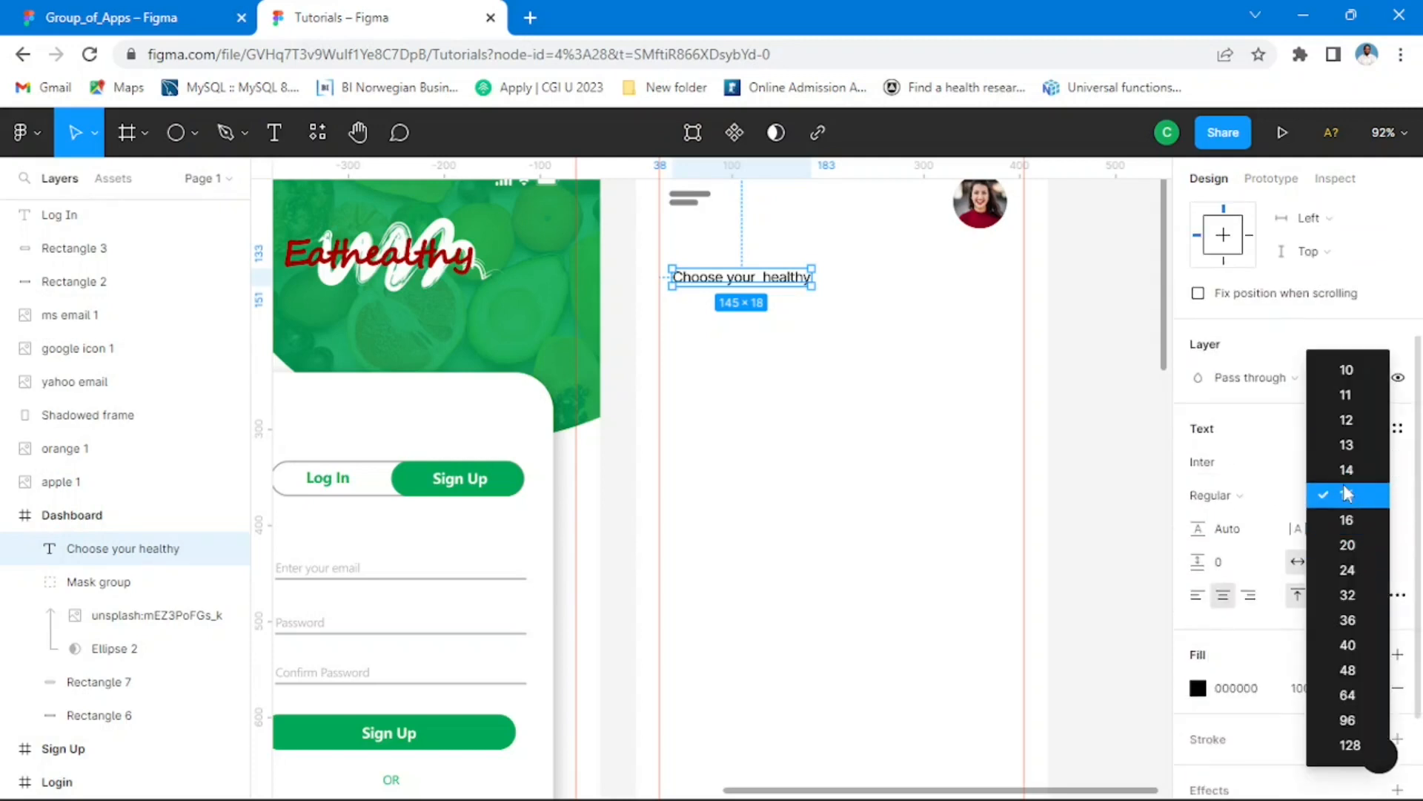
click(1351, 428)
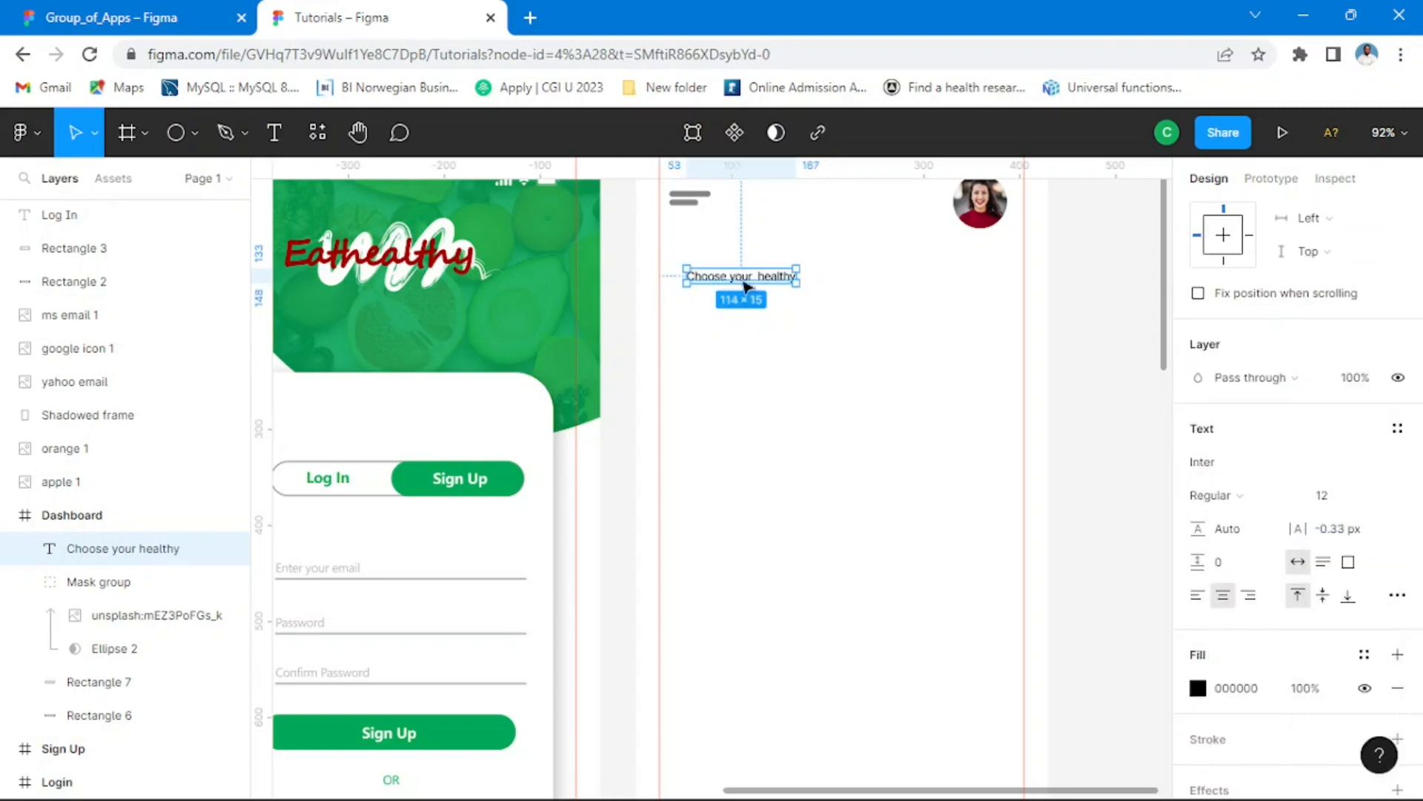
mouse_move(784, 285)
mouse_down()
mouse_move(754, 273)
mouse_move(768, 284)
mouse_up()
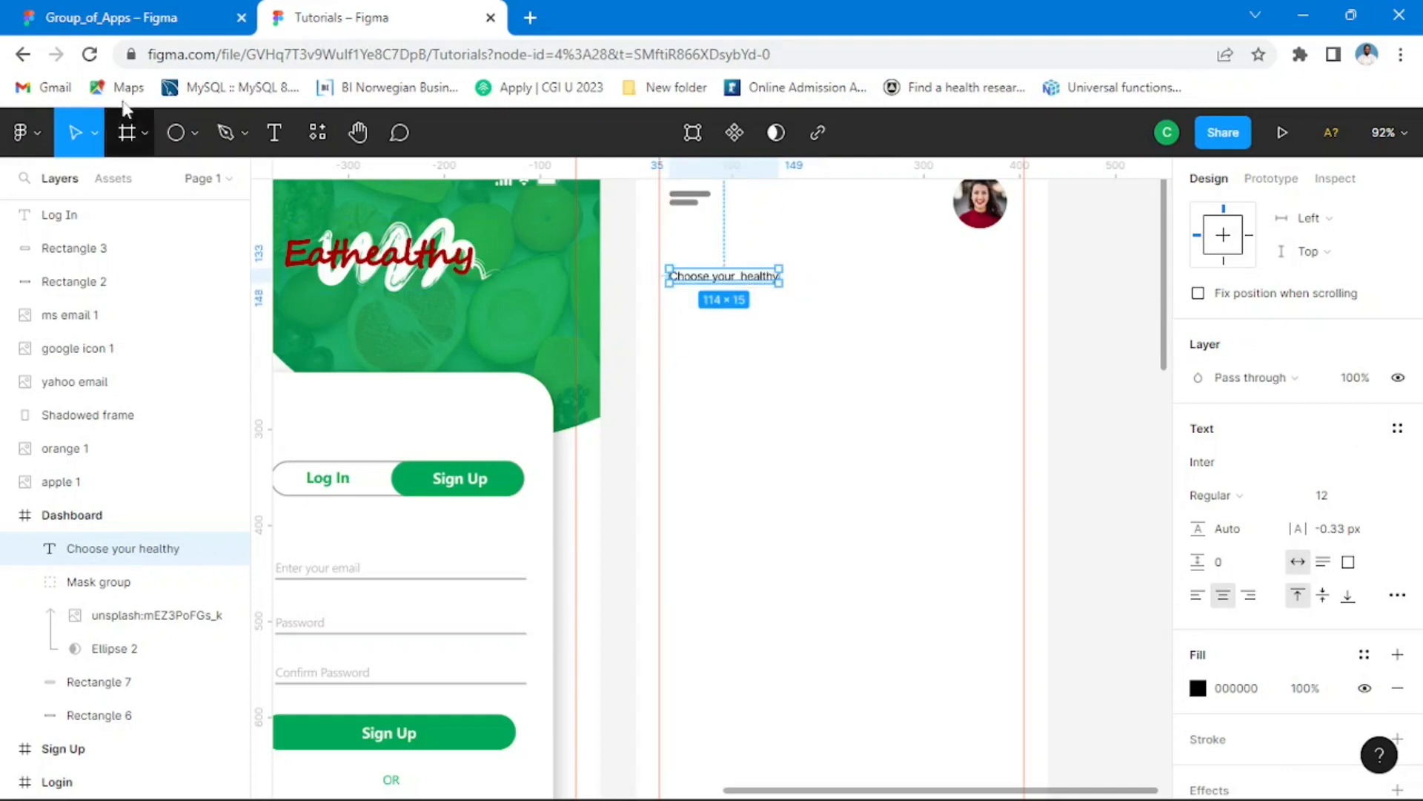
Step: Check the reference text's styling in Group_of_Apps, and set the Tutorials text to size 13 in the Segoe UI font
click(152, 32)
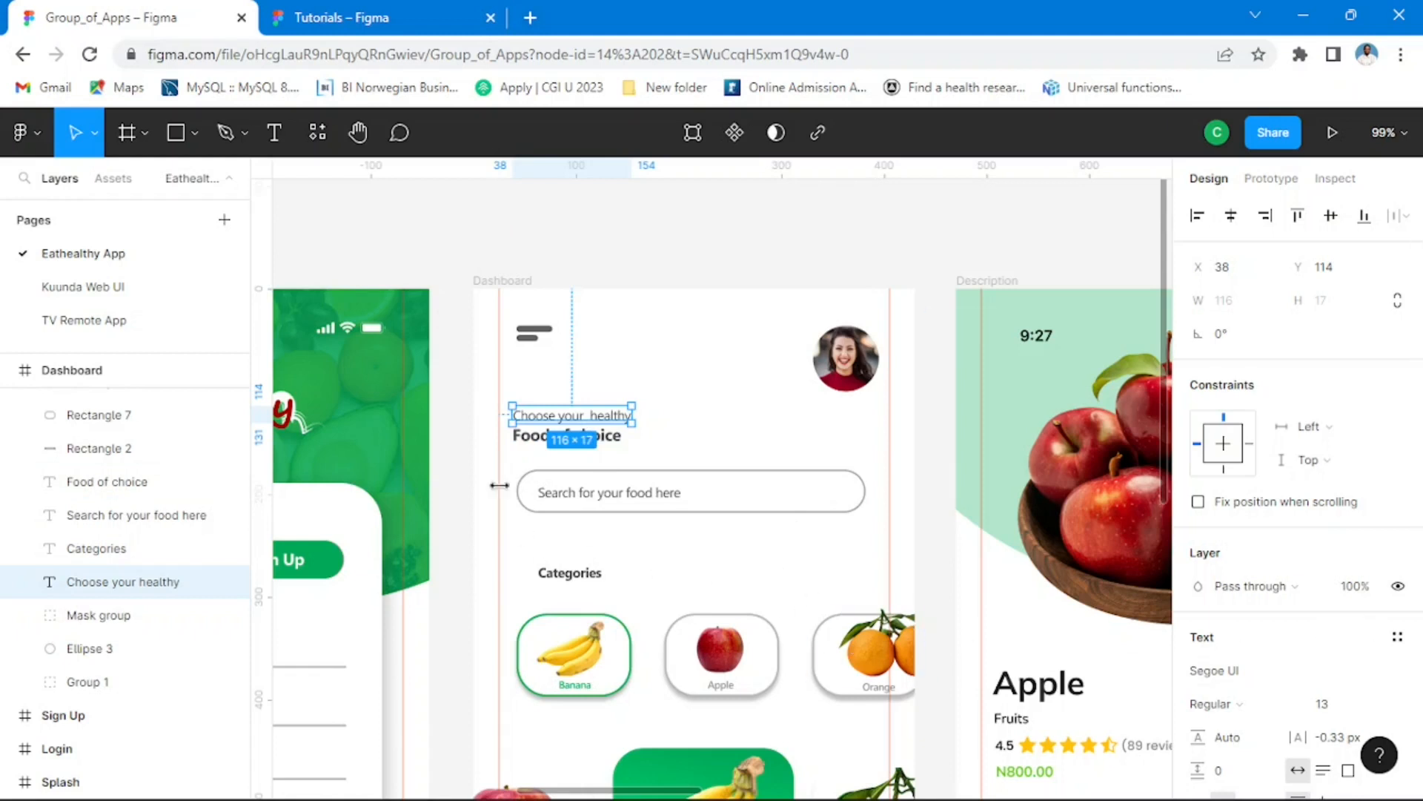
click(410, 29)
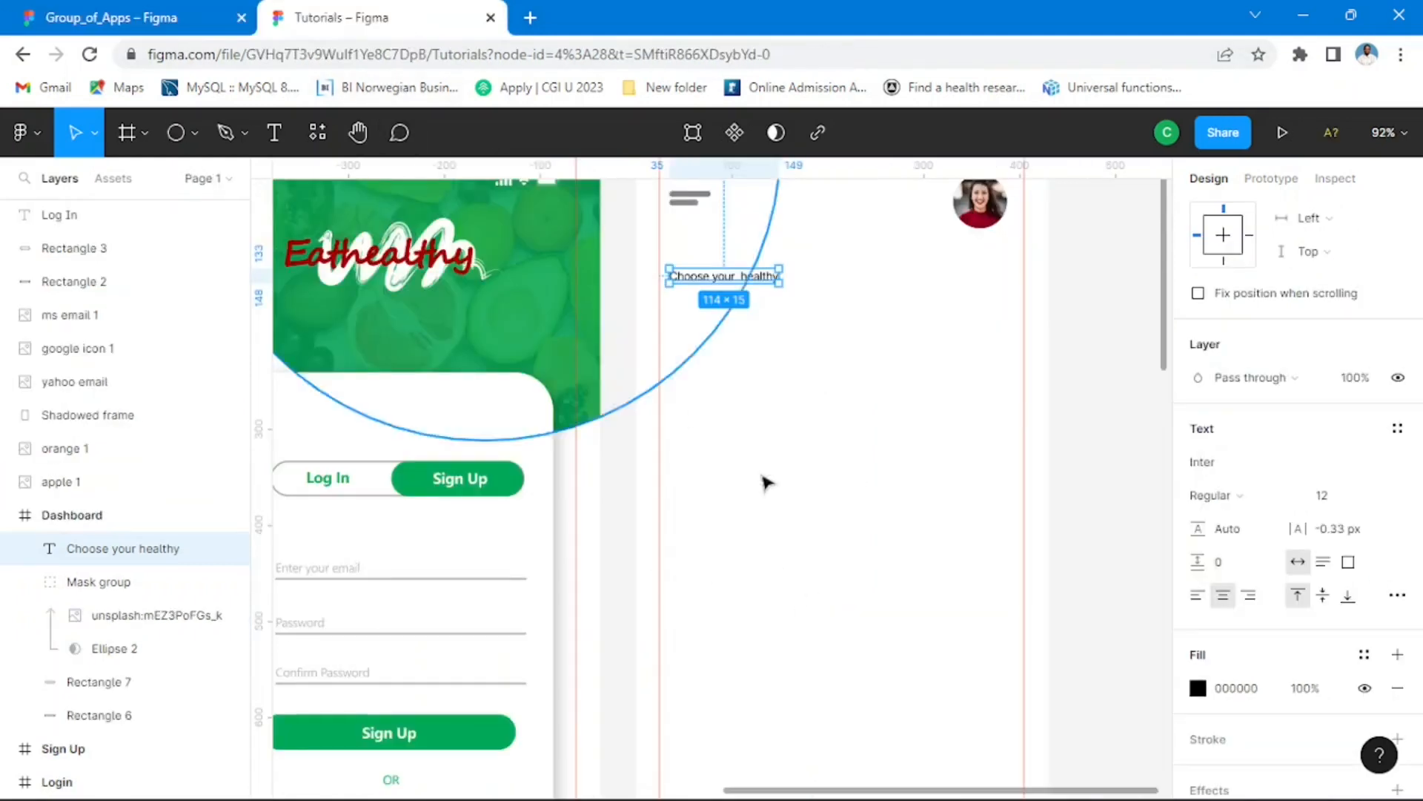
click(1378, 500)
click(1368, 474)
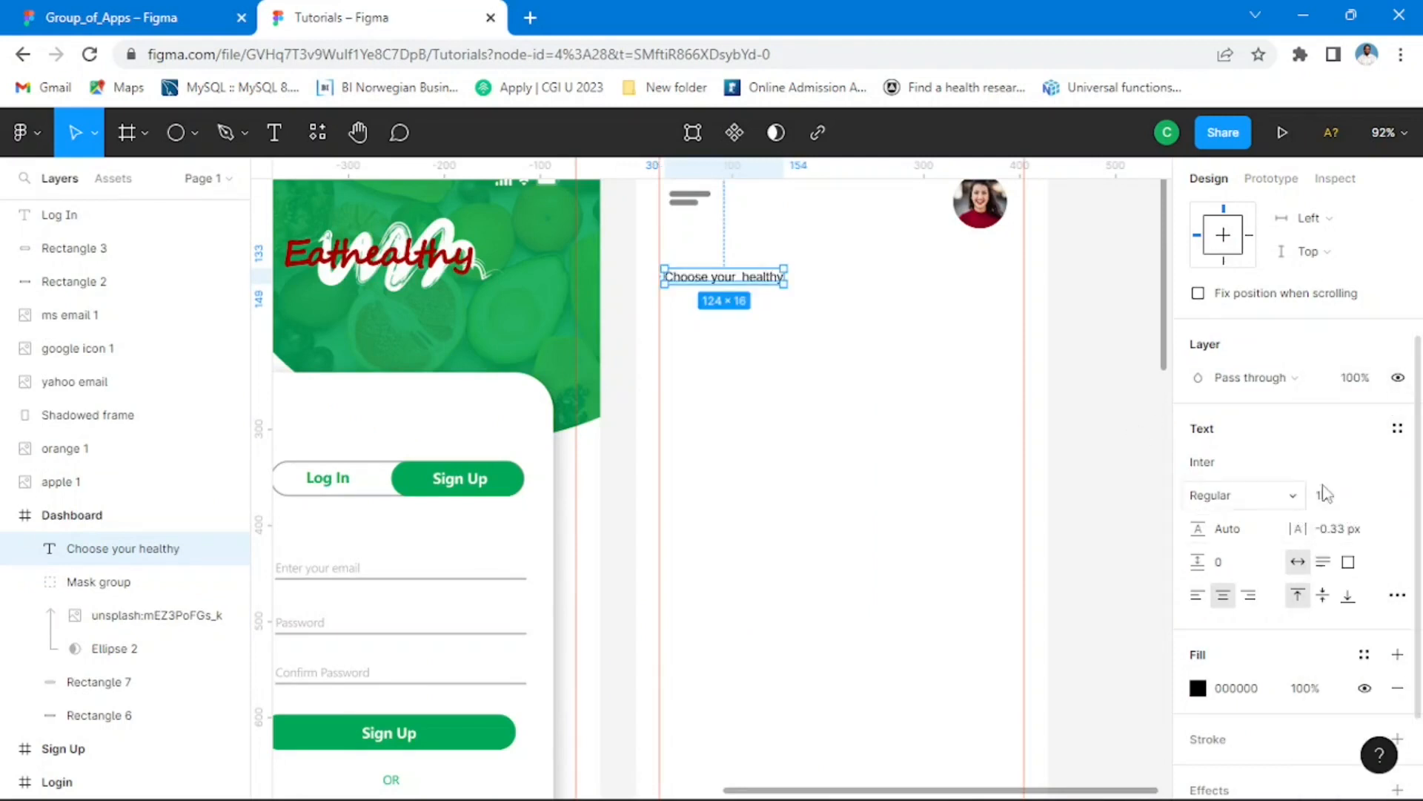
click(1398, 461)
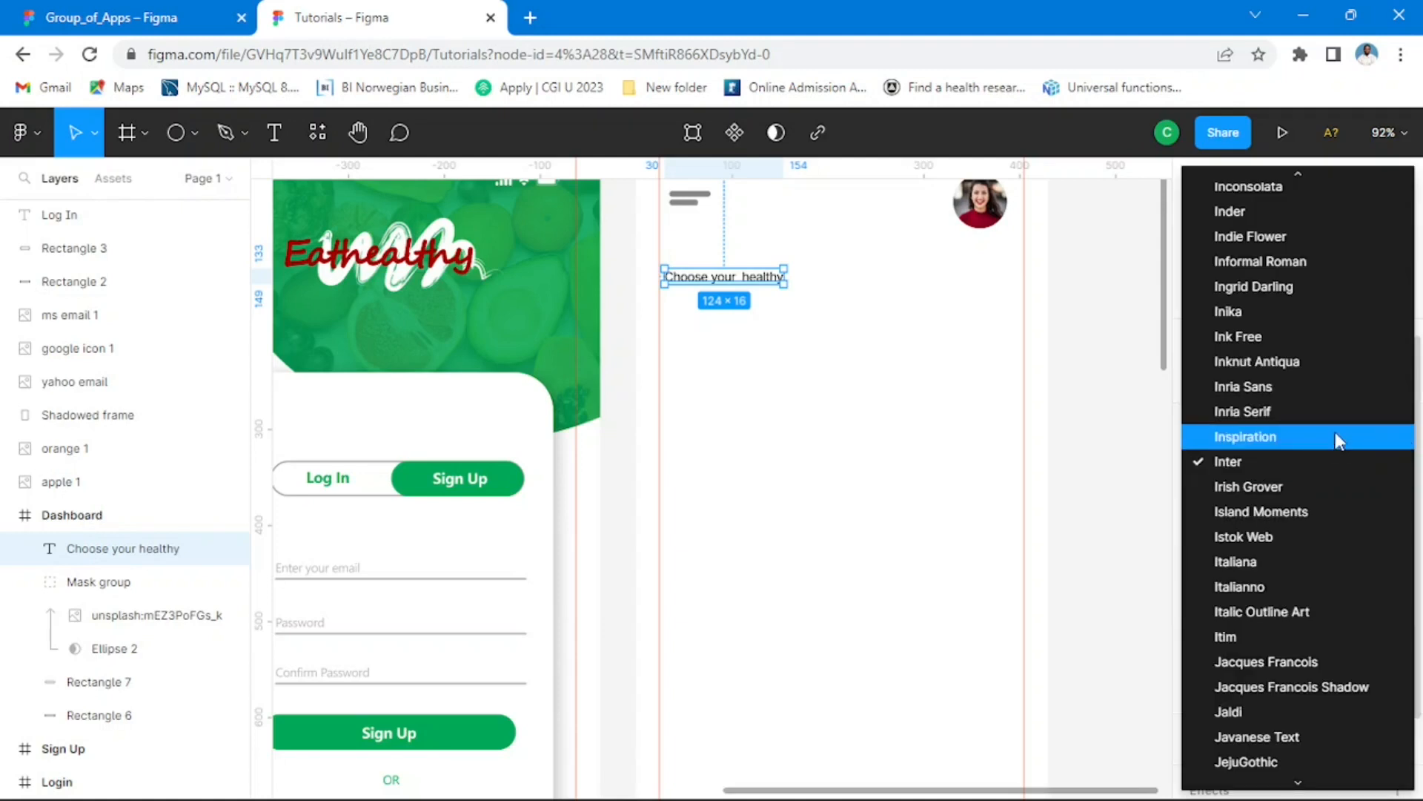
scroll(1336, 437, down, 20)
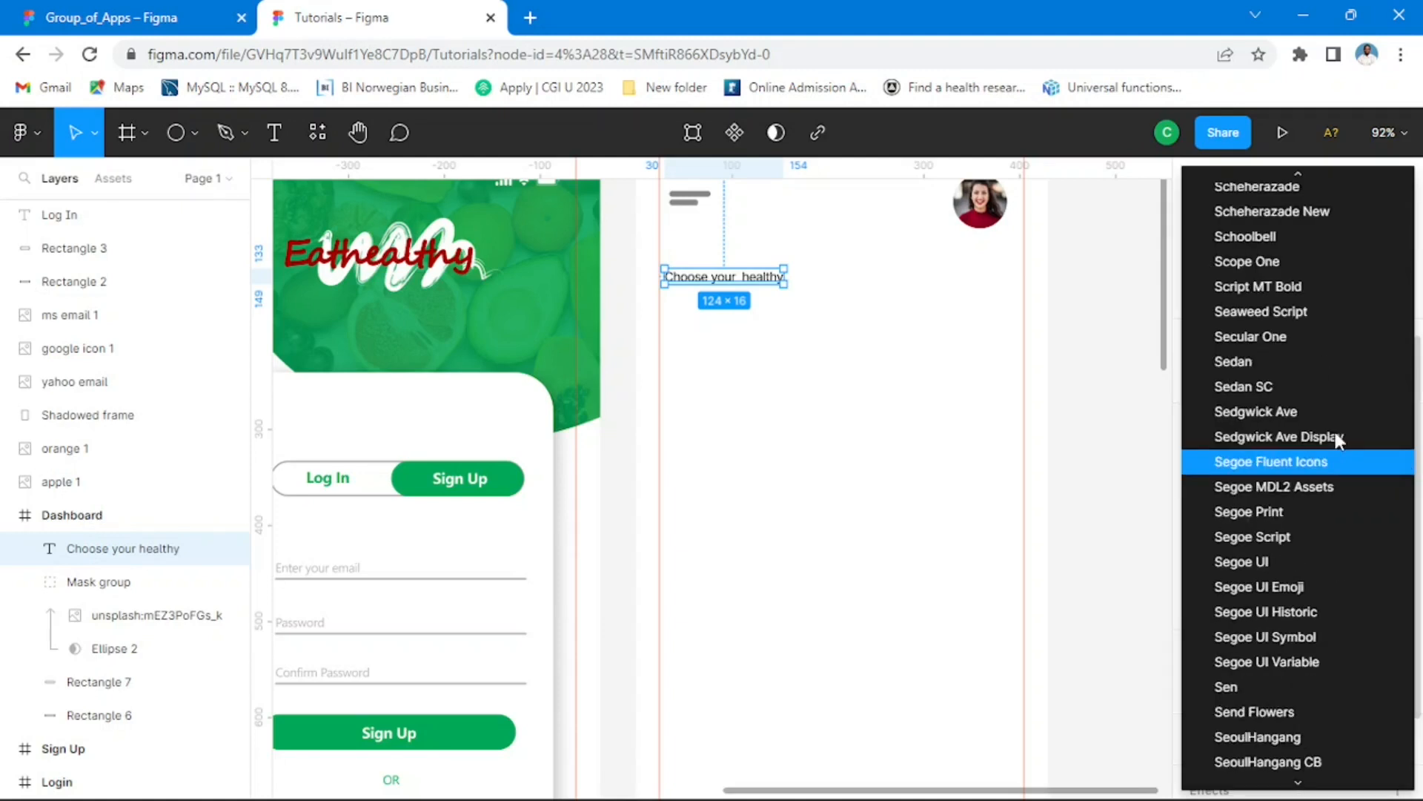
click(1265, 566)
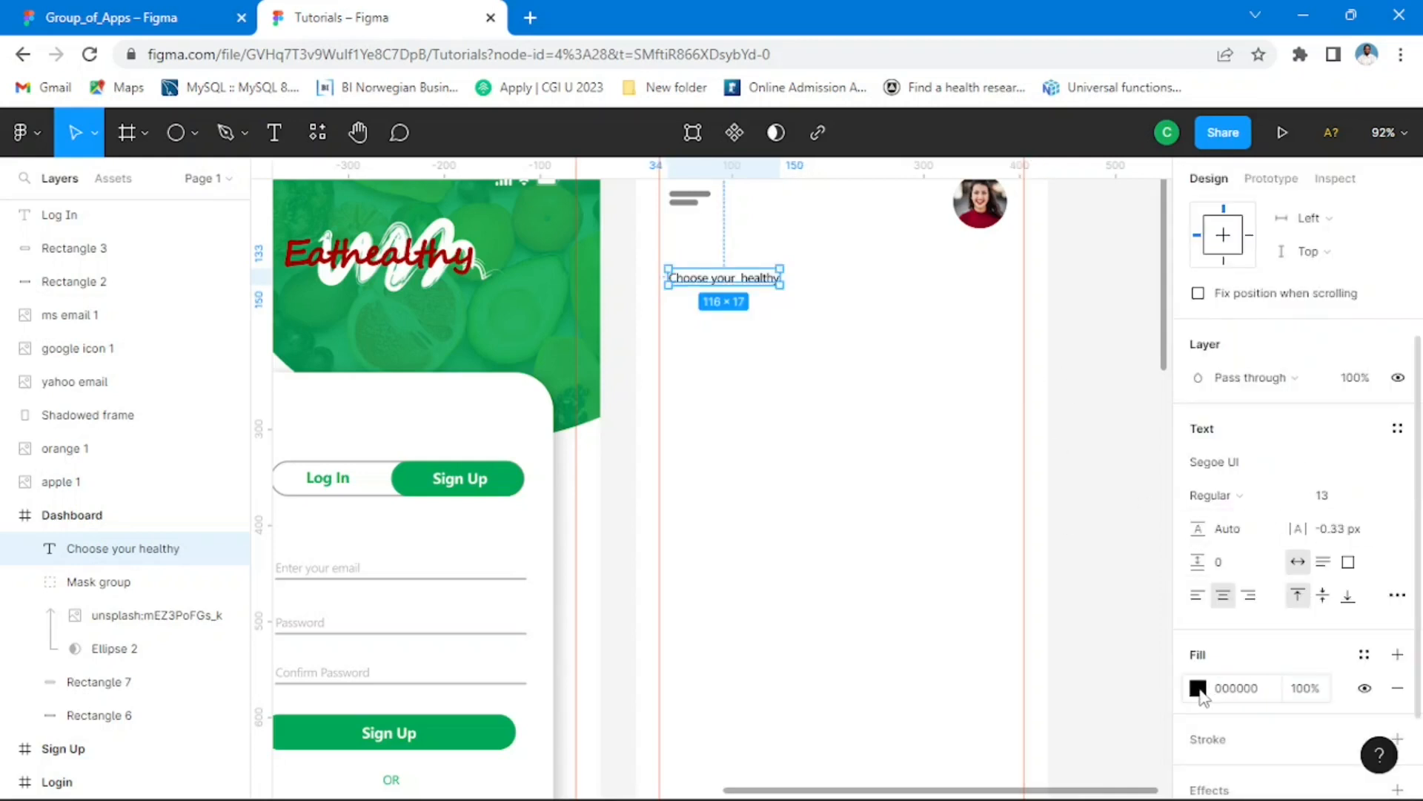
Step: Change the "Choose your healthy" text's fill colour to dark grey 343434
click(1198, 688)
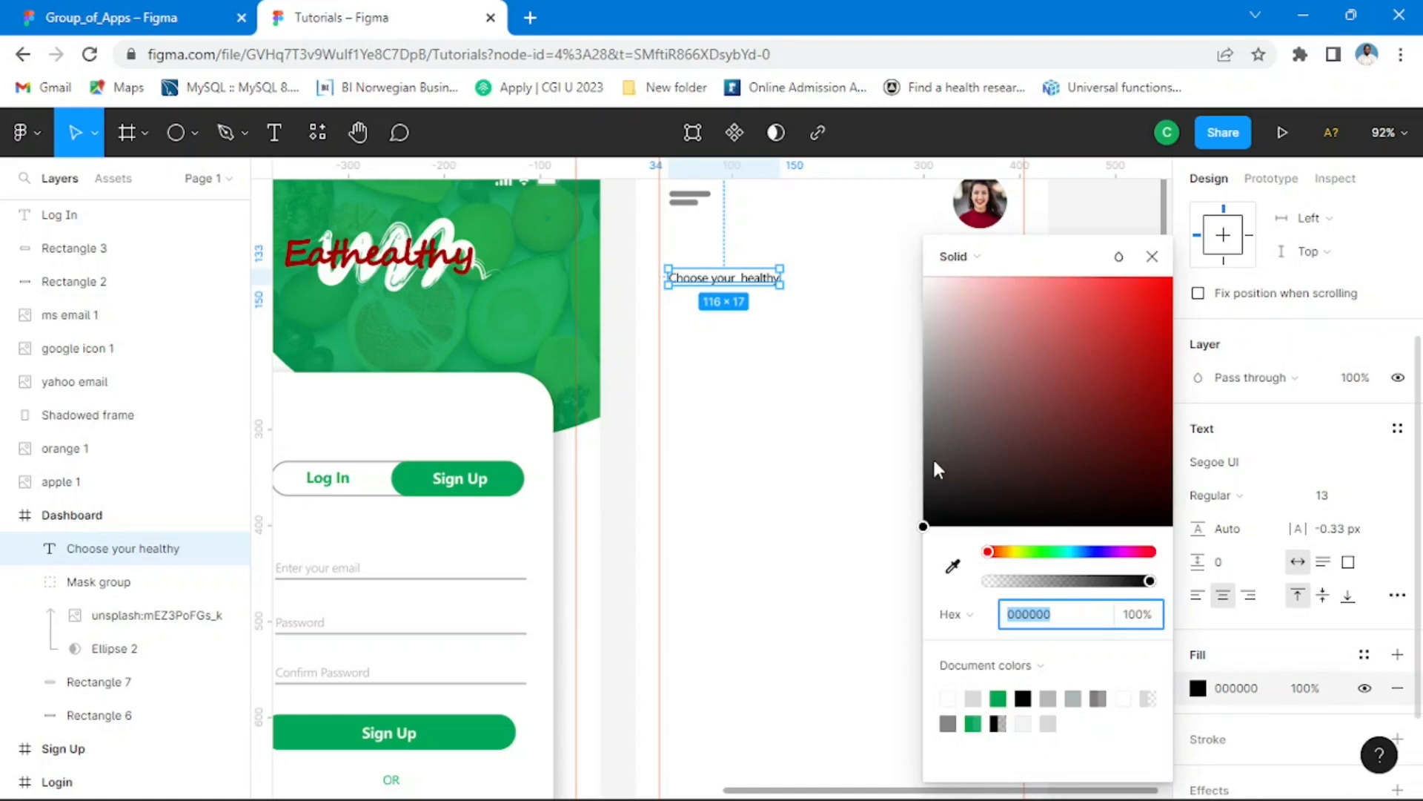
drag(928, 464, 925, 490)
click(950, 723)
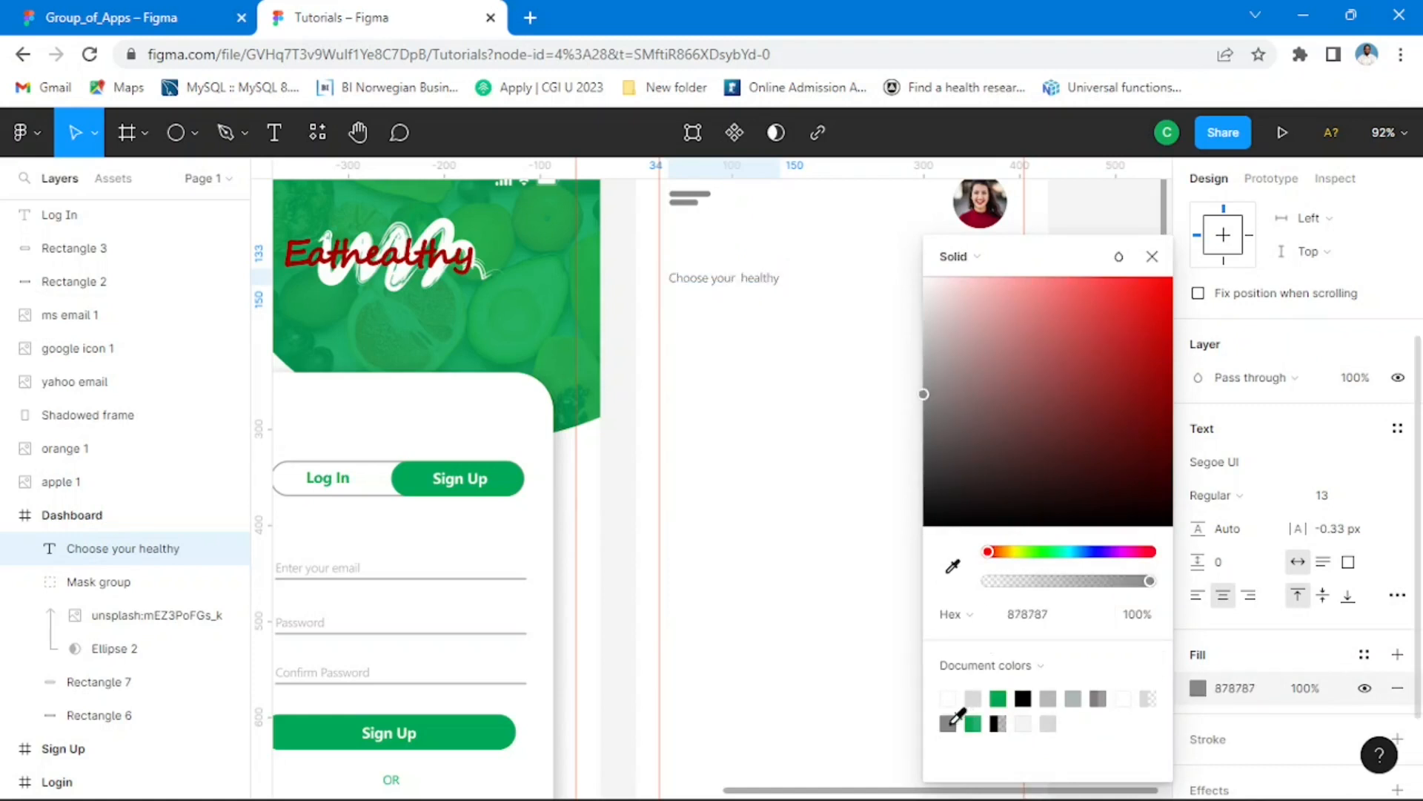
click(927, 443)
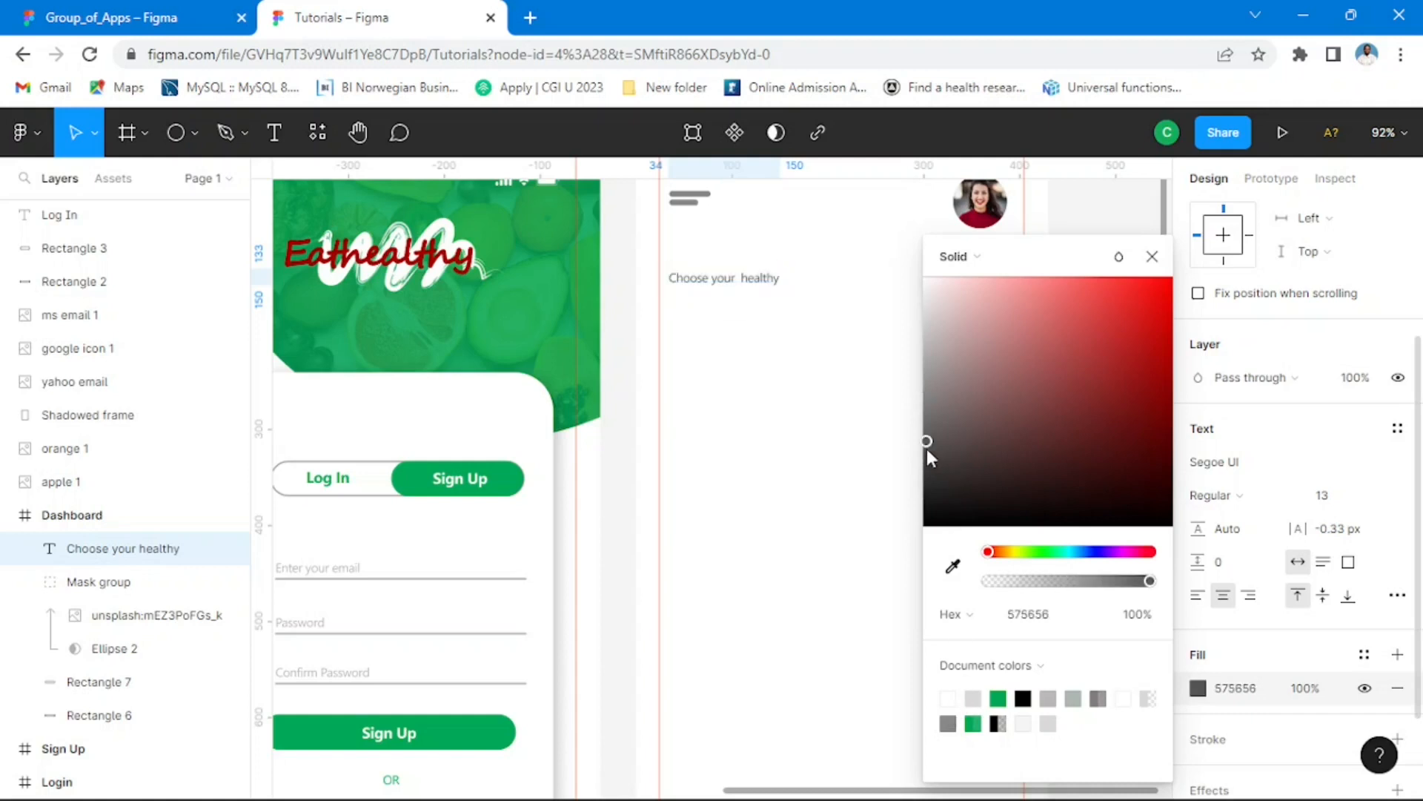
mouse_move(932, 472)
mouse_down()
mouse_move(937, 486)
mouse_move(933, 461)
mouse_move(919, 485)
mouse_up()
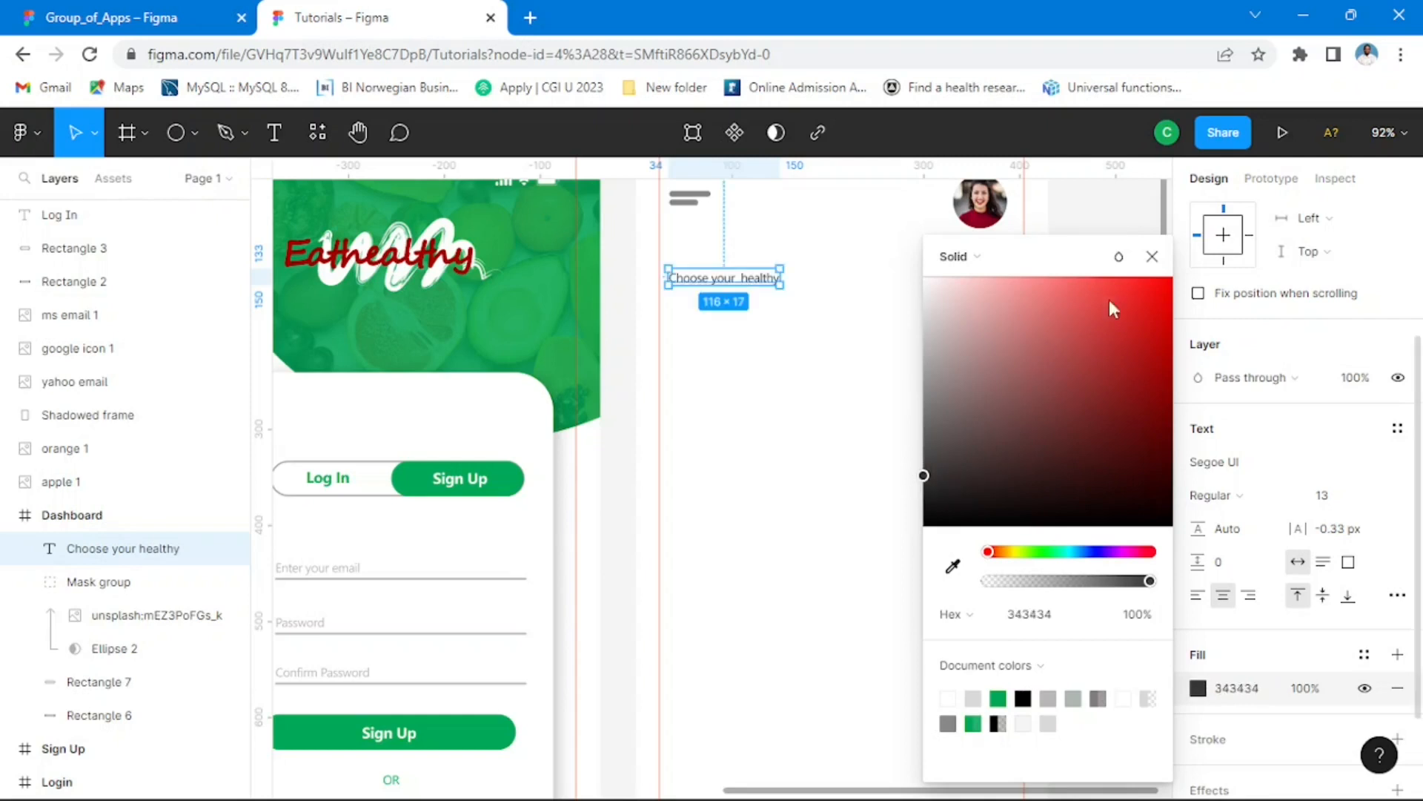
click(1153, 257)
click(1029, 423)
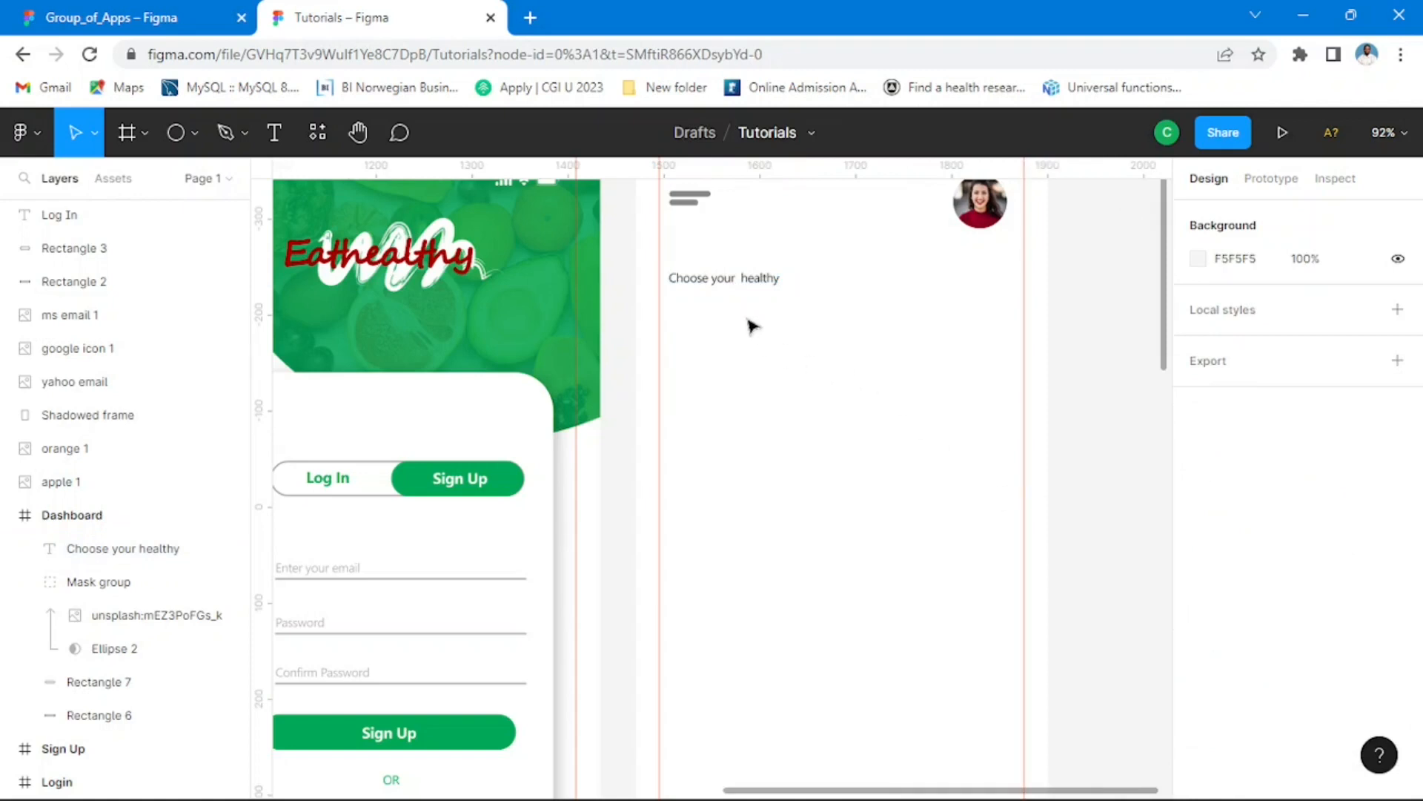
Step: Duplicate the "Choose your healthy" text just below the original at about Y 156 and reword the copy as "Food Choice"
scroll(750, 324, up, 4)
mouse_move(853, 288)
mouse_down()
mouse_move(842, 410)
mouse_move(901, 420)
mouse_up()
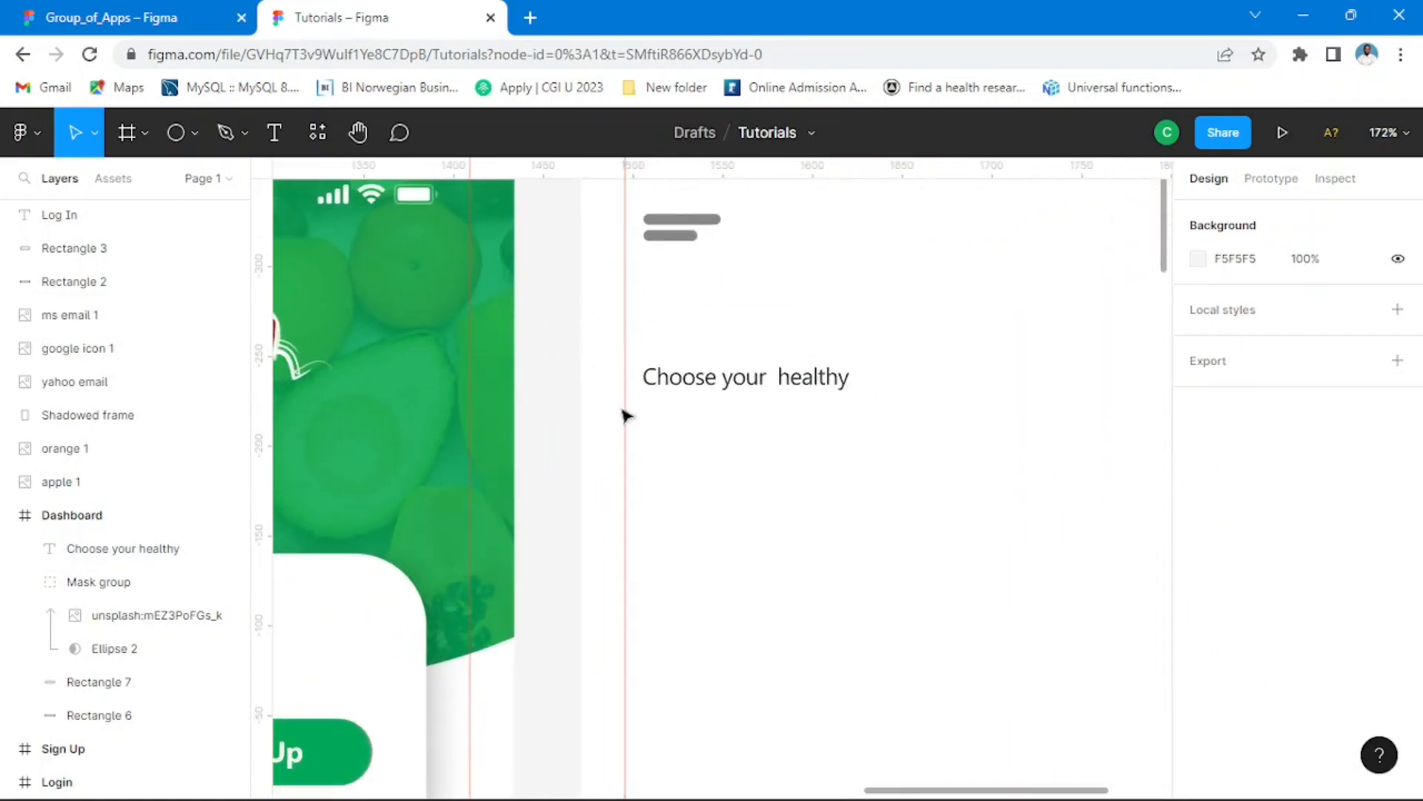
click(744, 390)
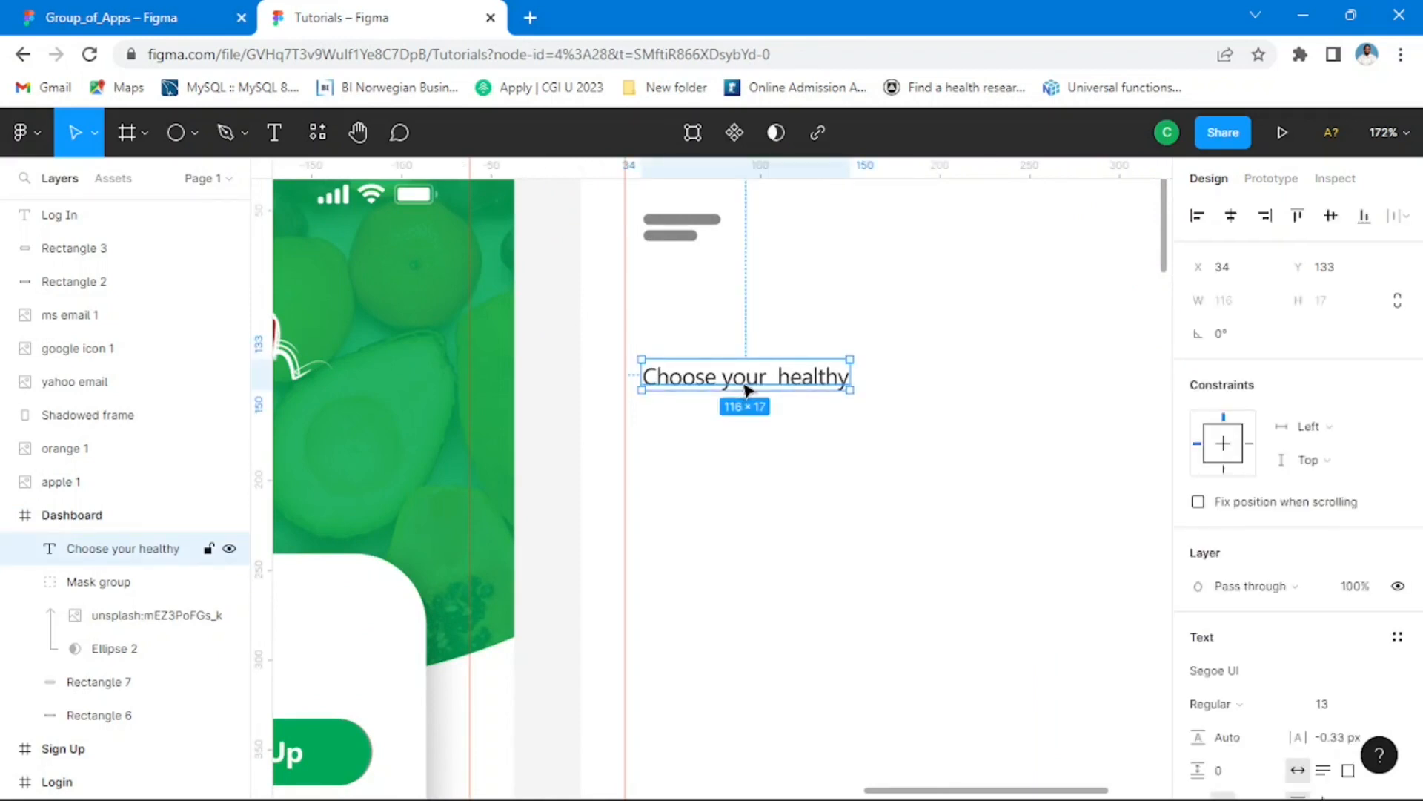
mouse_move(761, 388)
mouse_down()
mouse_move(751, 438)
mouse_move(766, 419)
mouse_up()
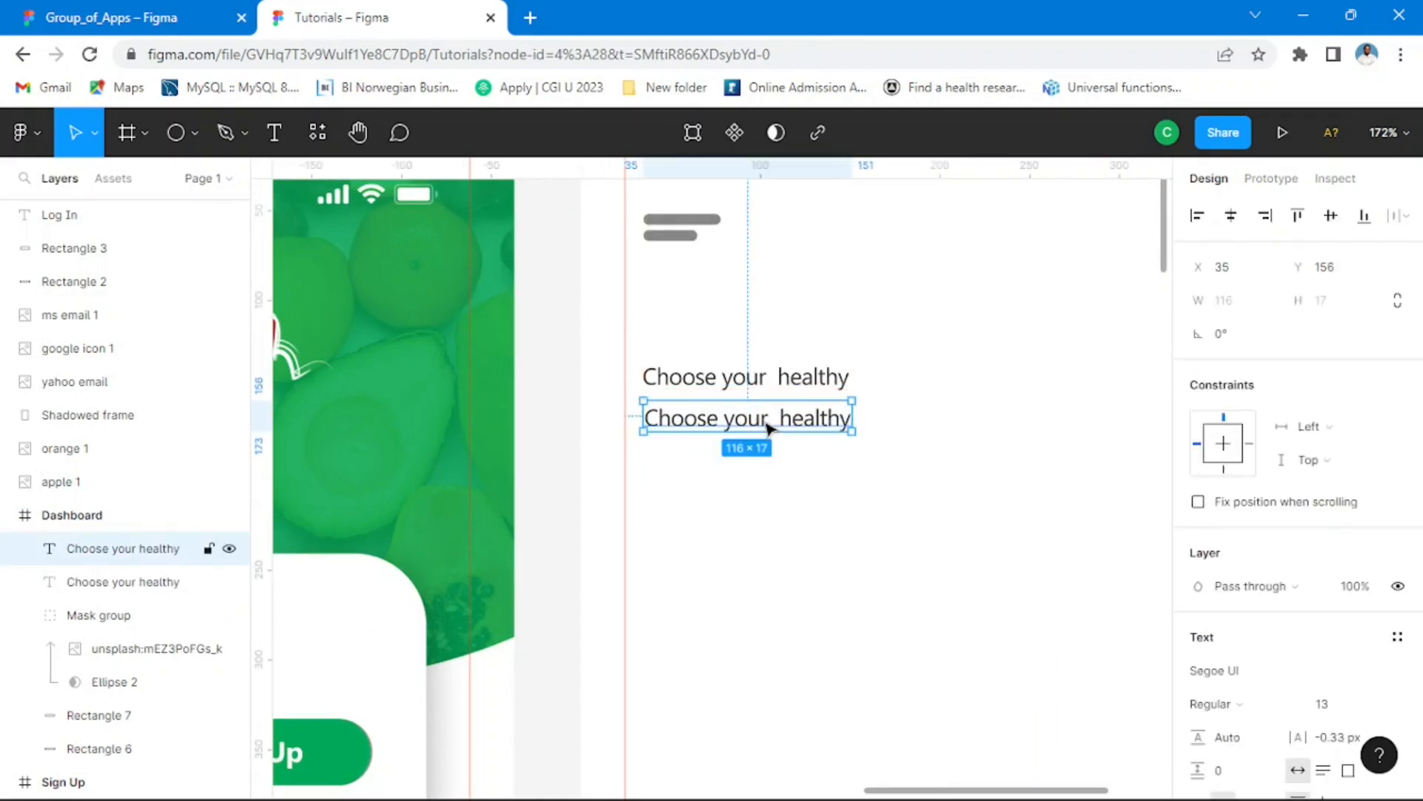
double_click(765, 420)
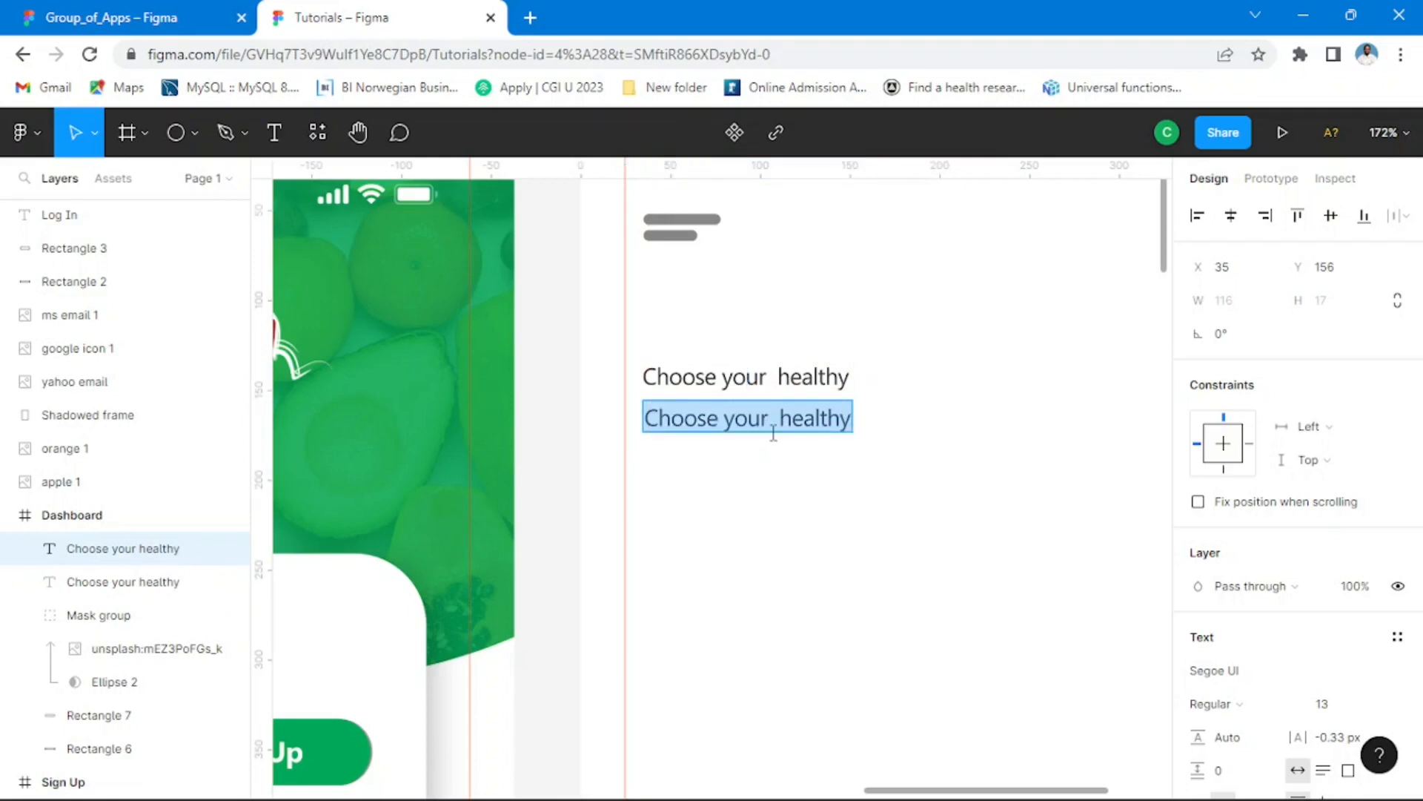
text(Food)
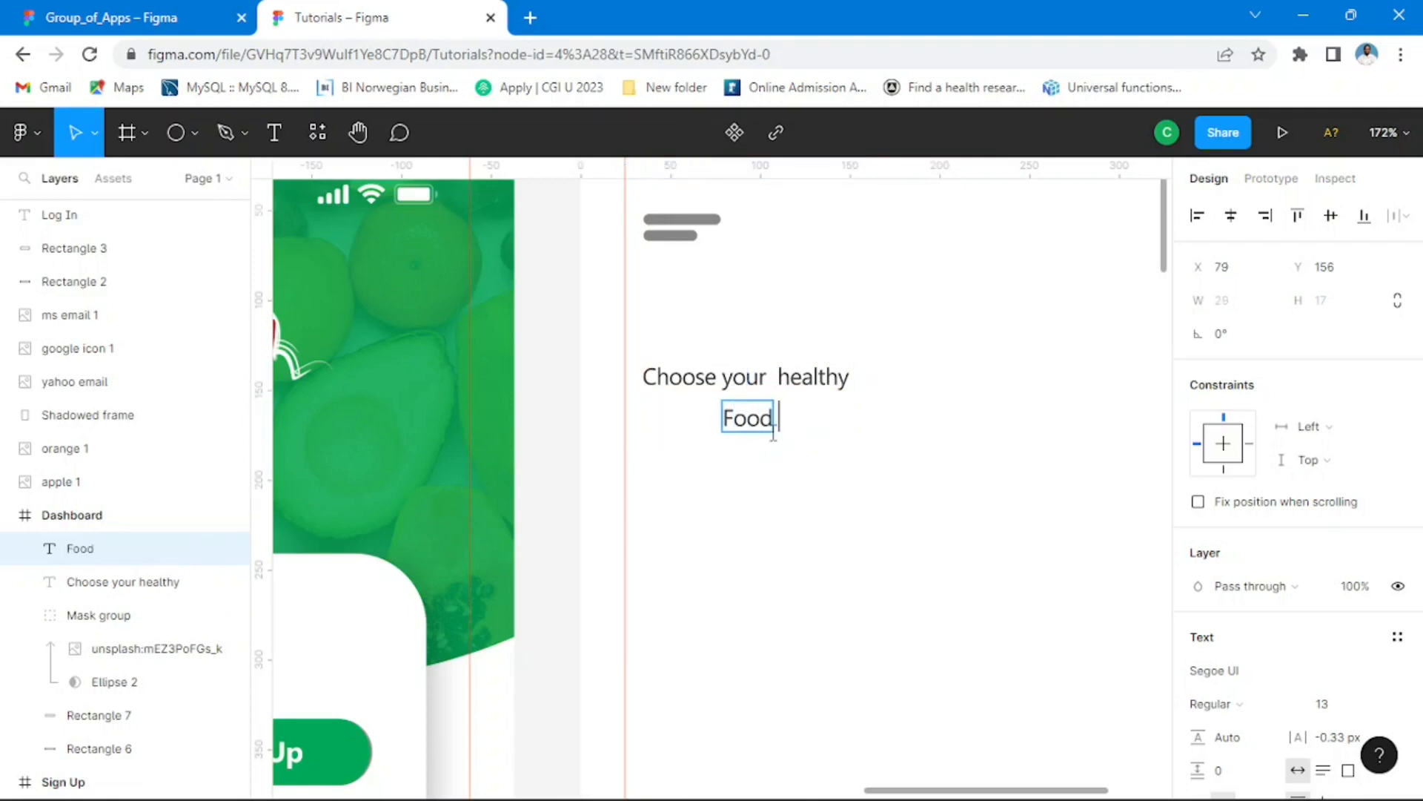
text( Choice)
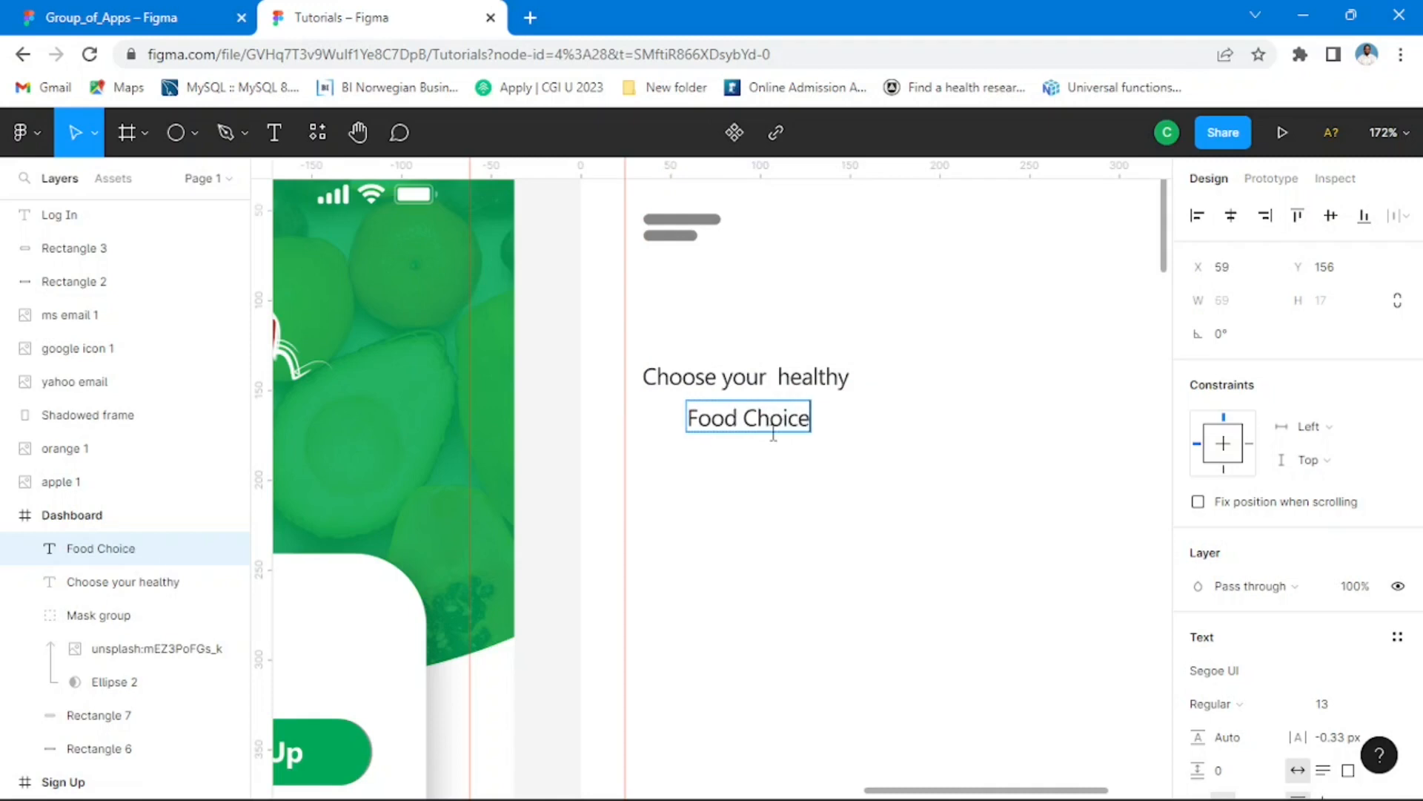
Step: Check the reference heading in Group_of_Apps and correct the second line in Tutorials to "Food of choice"
click(119, 13)
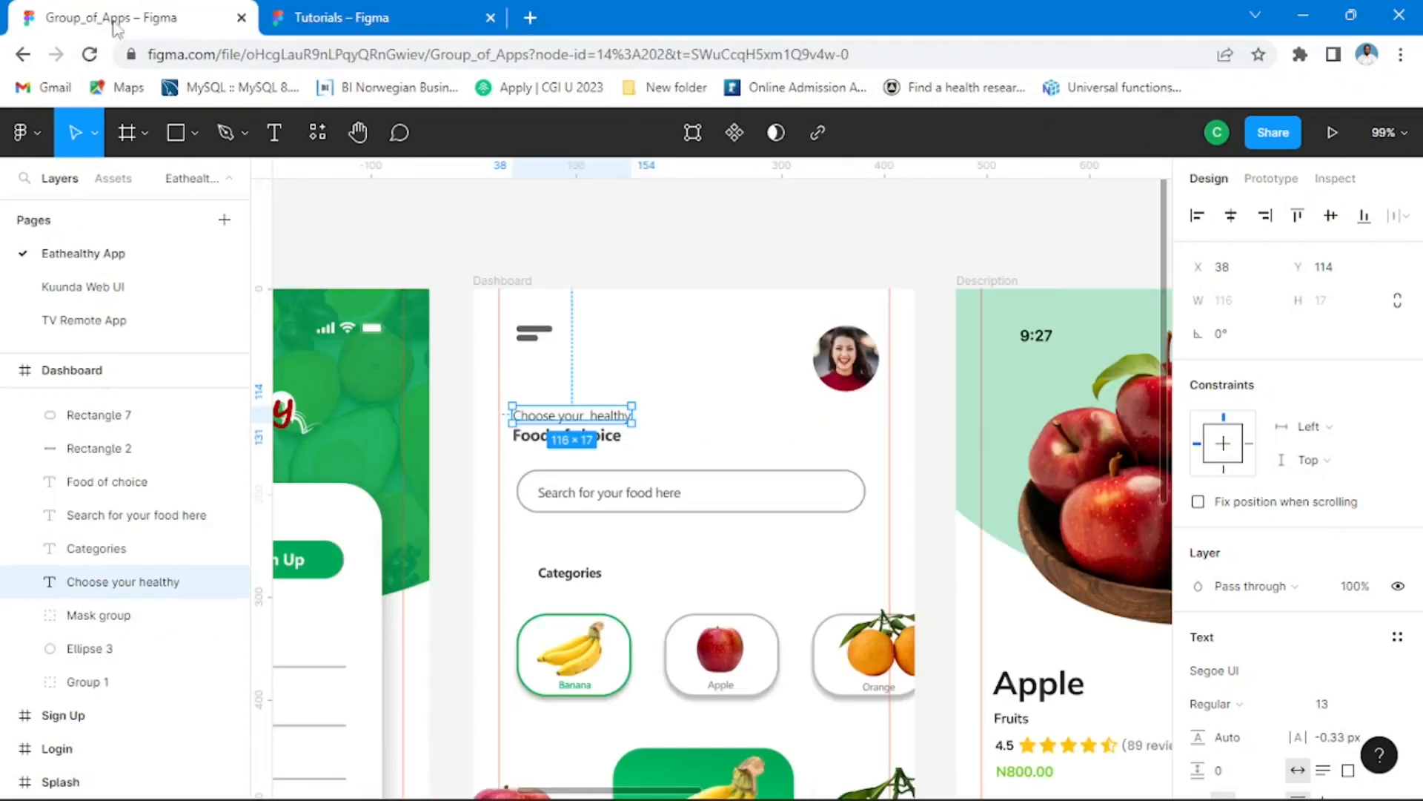
click(852, 244)
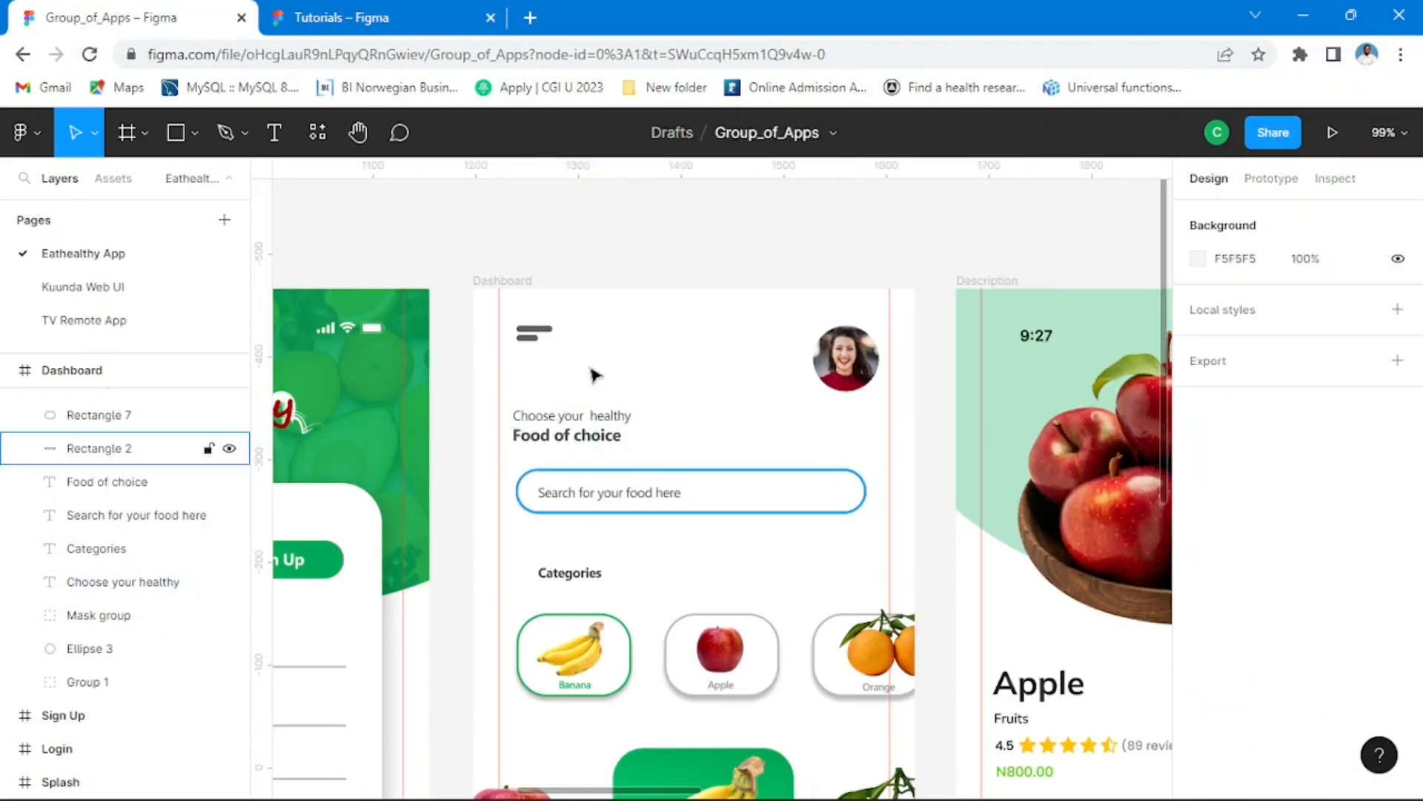
click(375, 19)
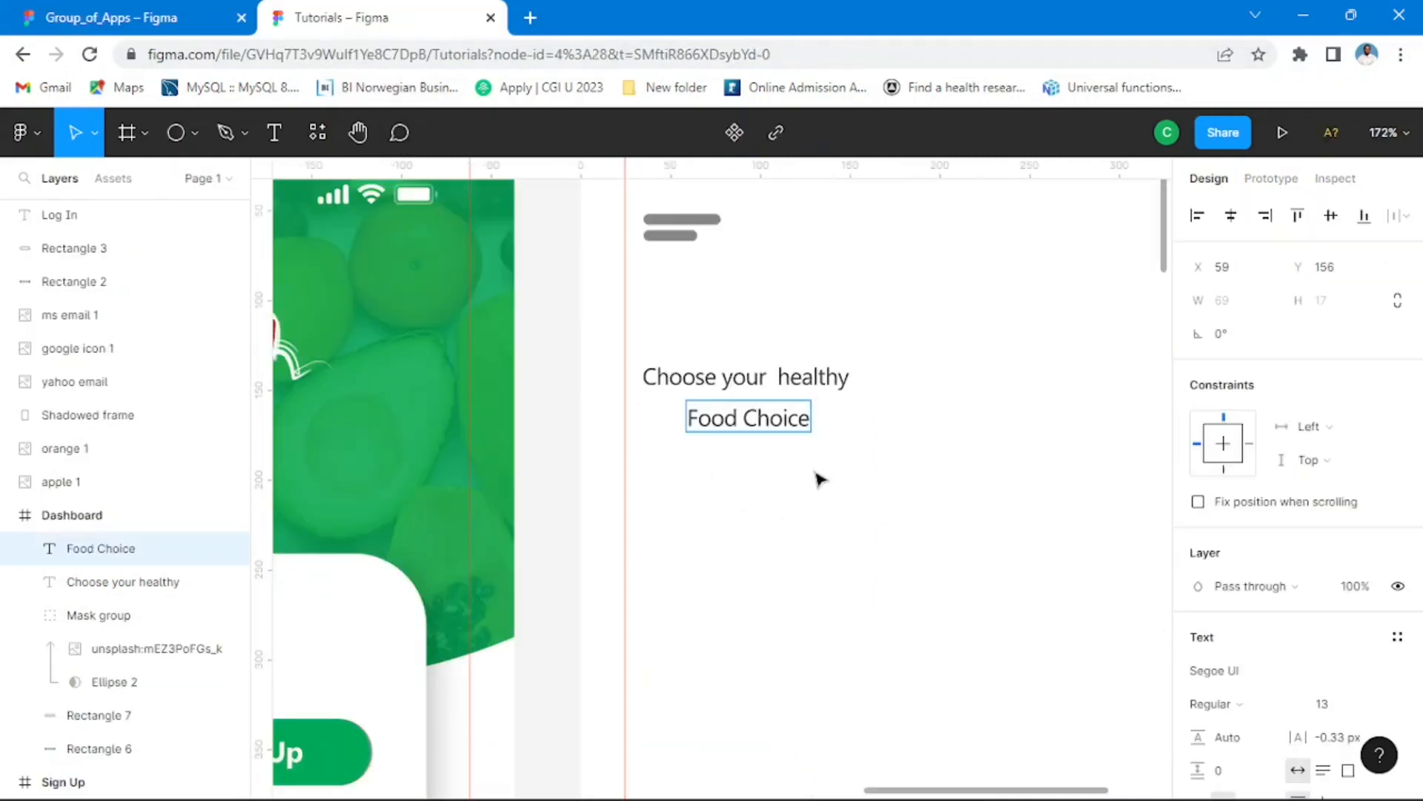
click(760, 424)
key(BackSpace)
text(of c)
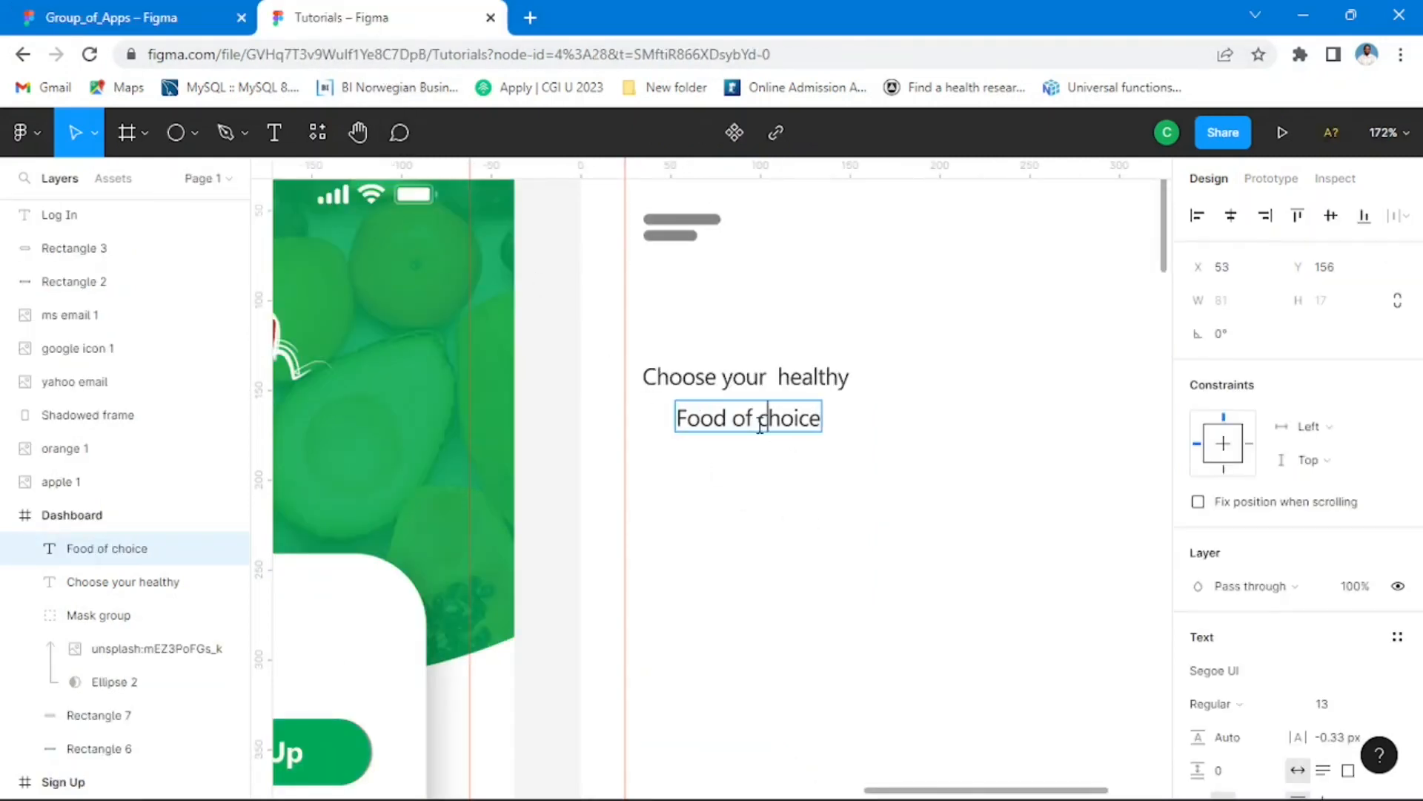
key(Escape)
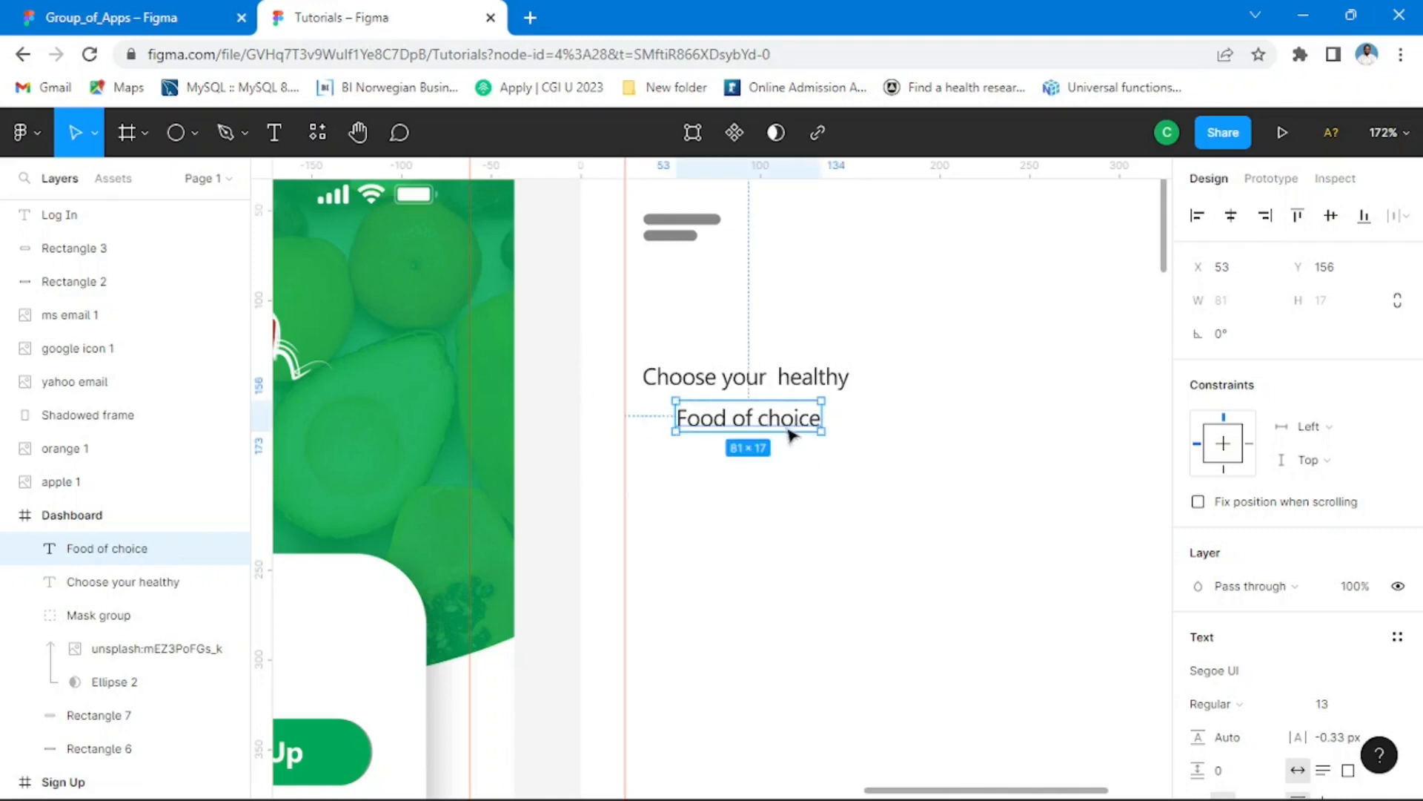
Step: Move the "Food of choice" text closer under the first line, to about X 37, Y 150, and set its weight to Bold
drag(791, 423, 763, 412)
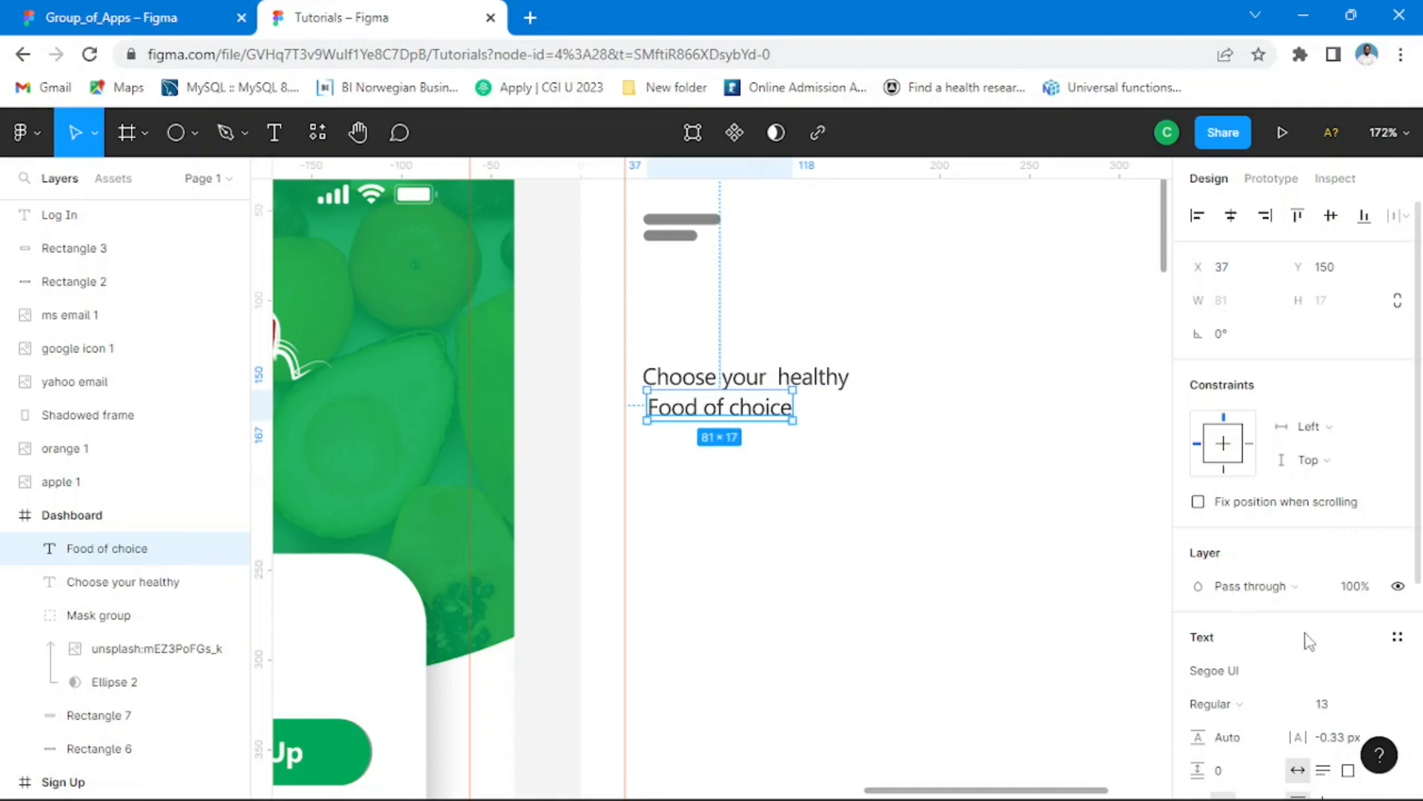
scroll(1310, 639, down, 5)
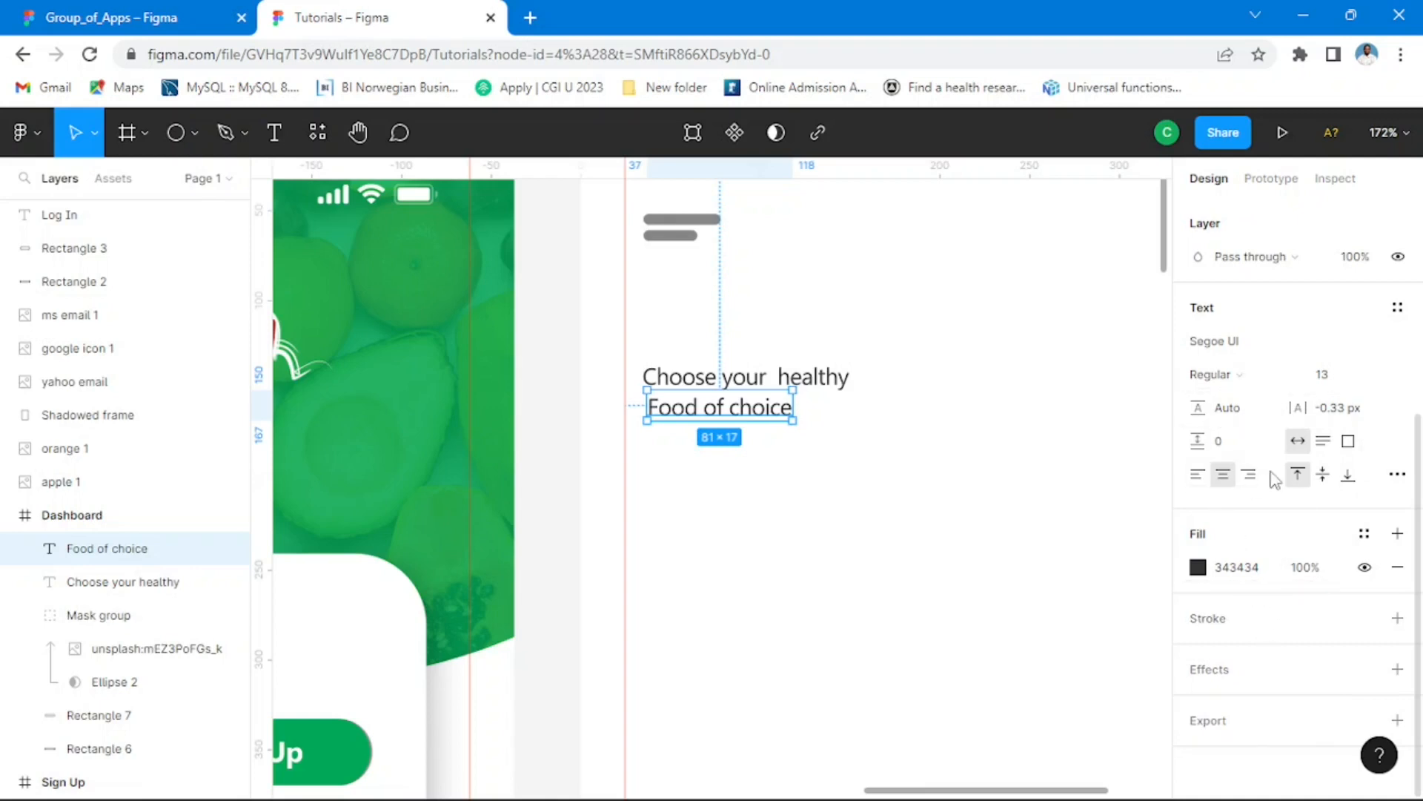
click(1293, 375)
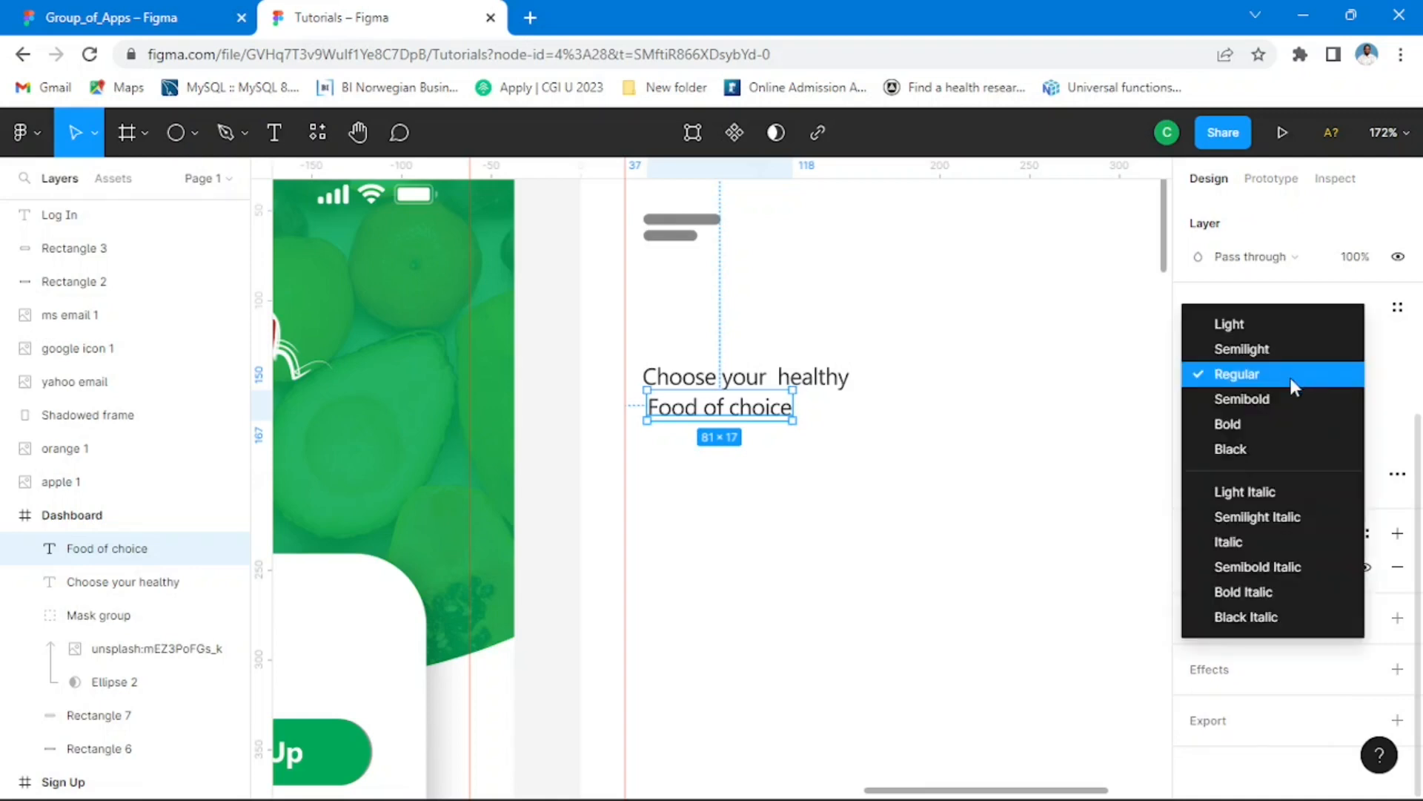
click(1270, 401)
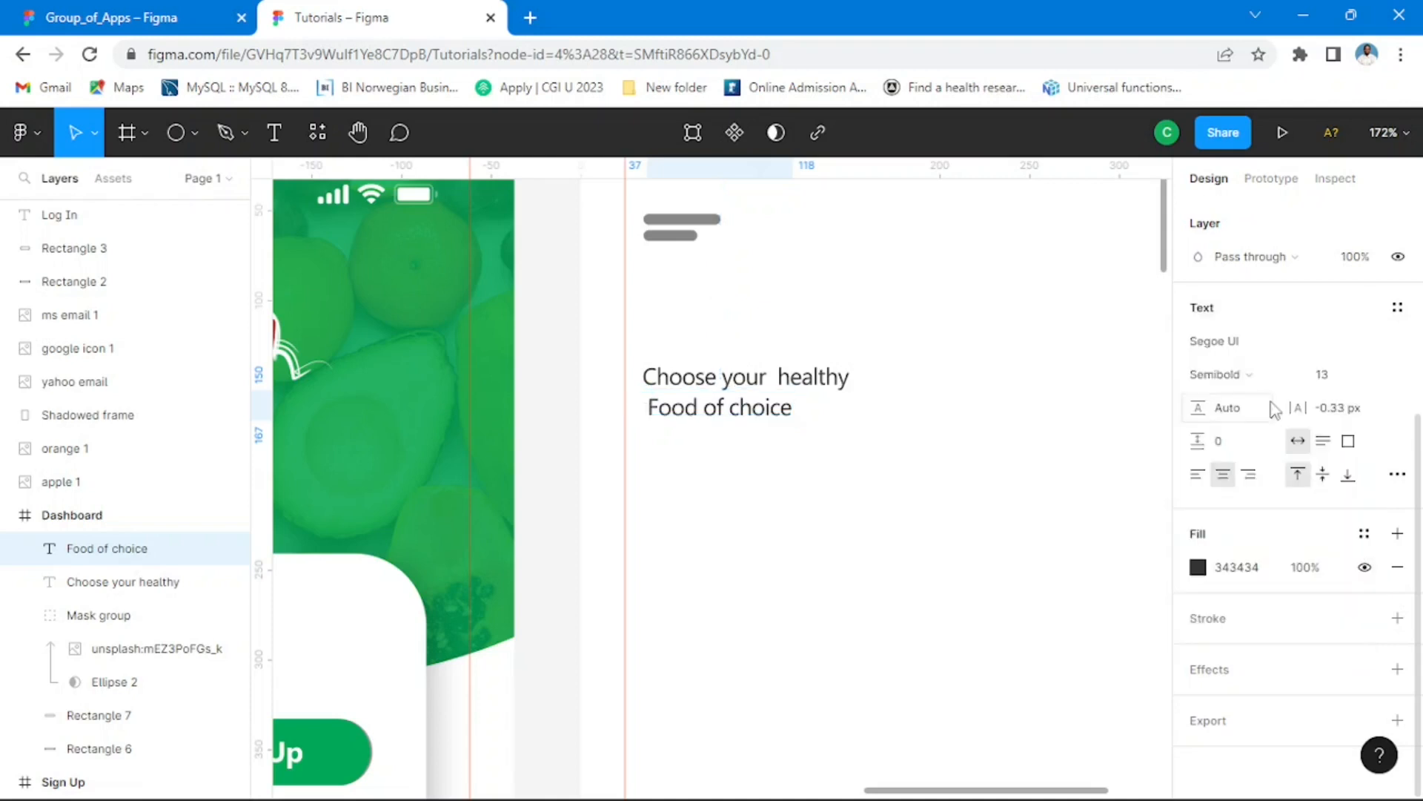
click(1260, 379)
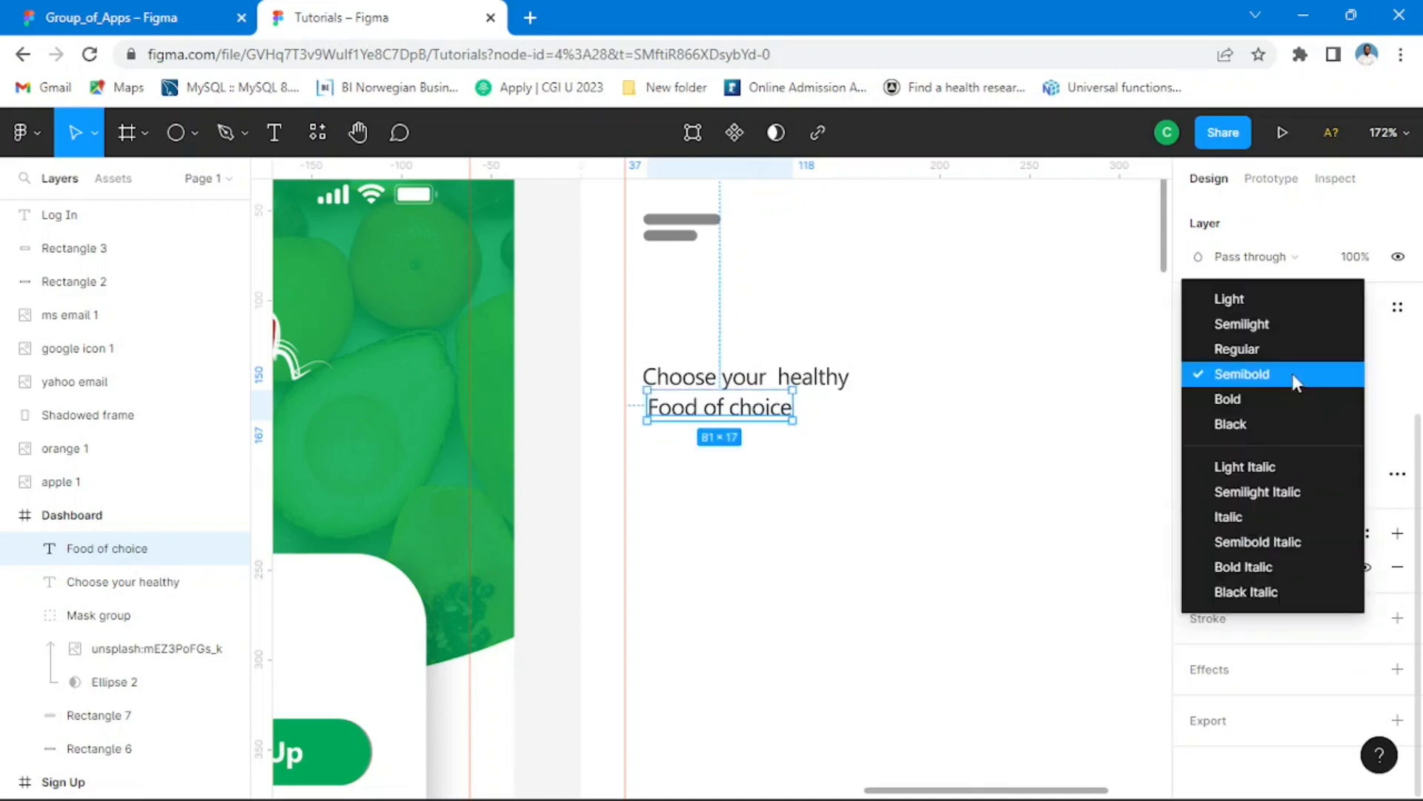
click(1253, 400)
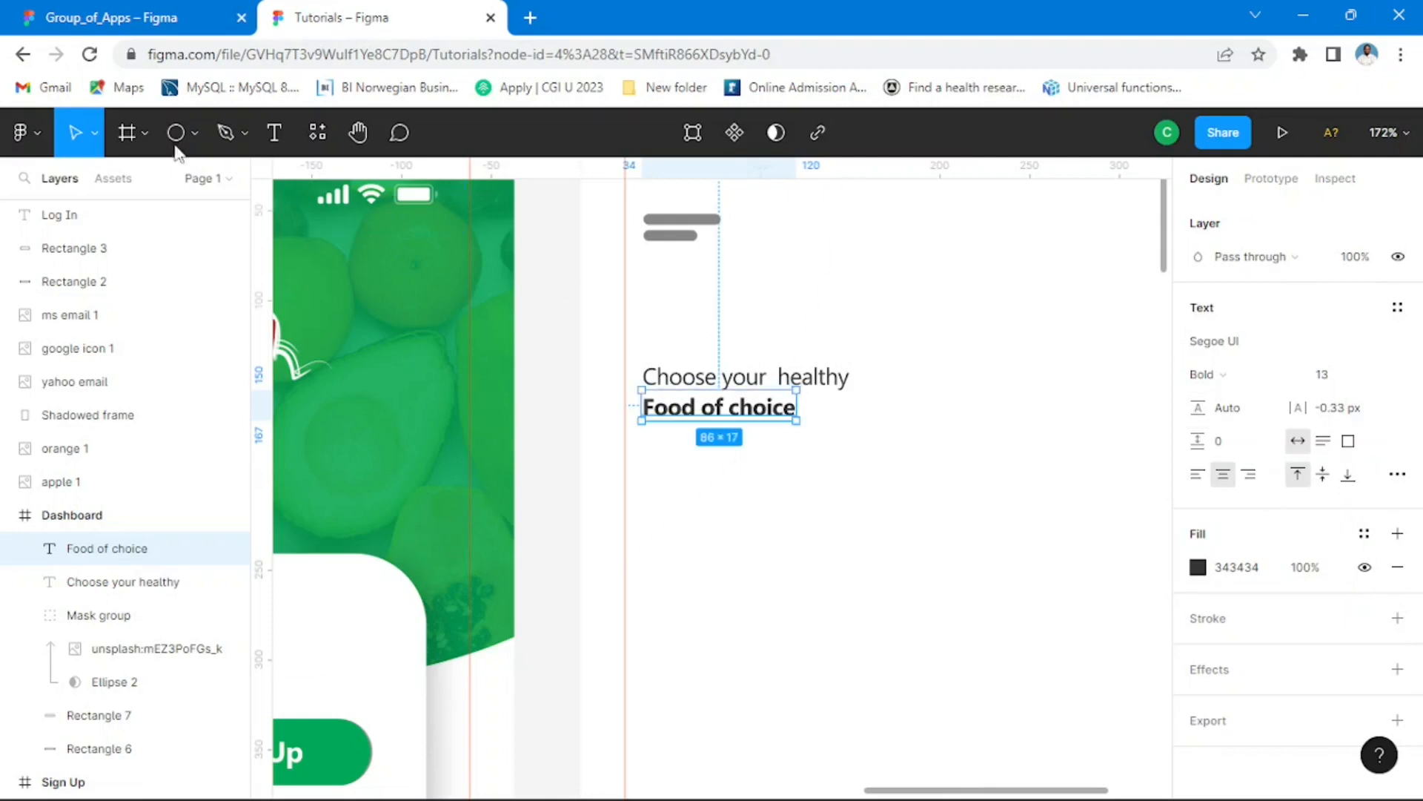
Step: Lighten the "Food of choice" text's fill colour to grey 545353
click(169, 17)
click(424, 18)
click(1197, 568)
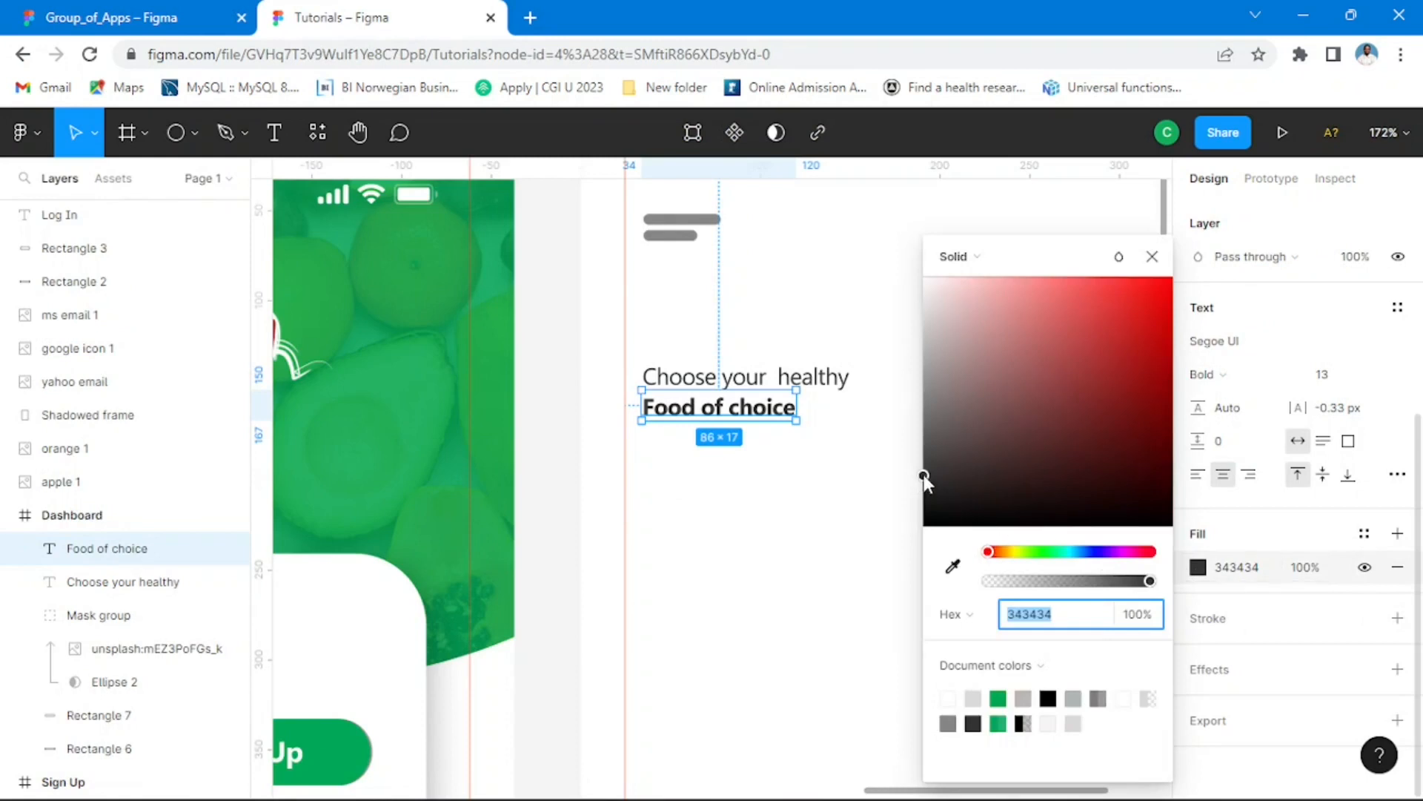
drag(924, 474, 927, 451)
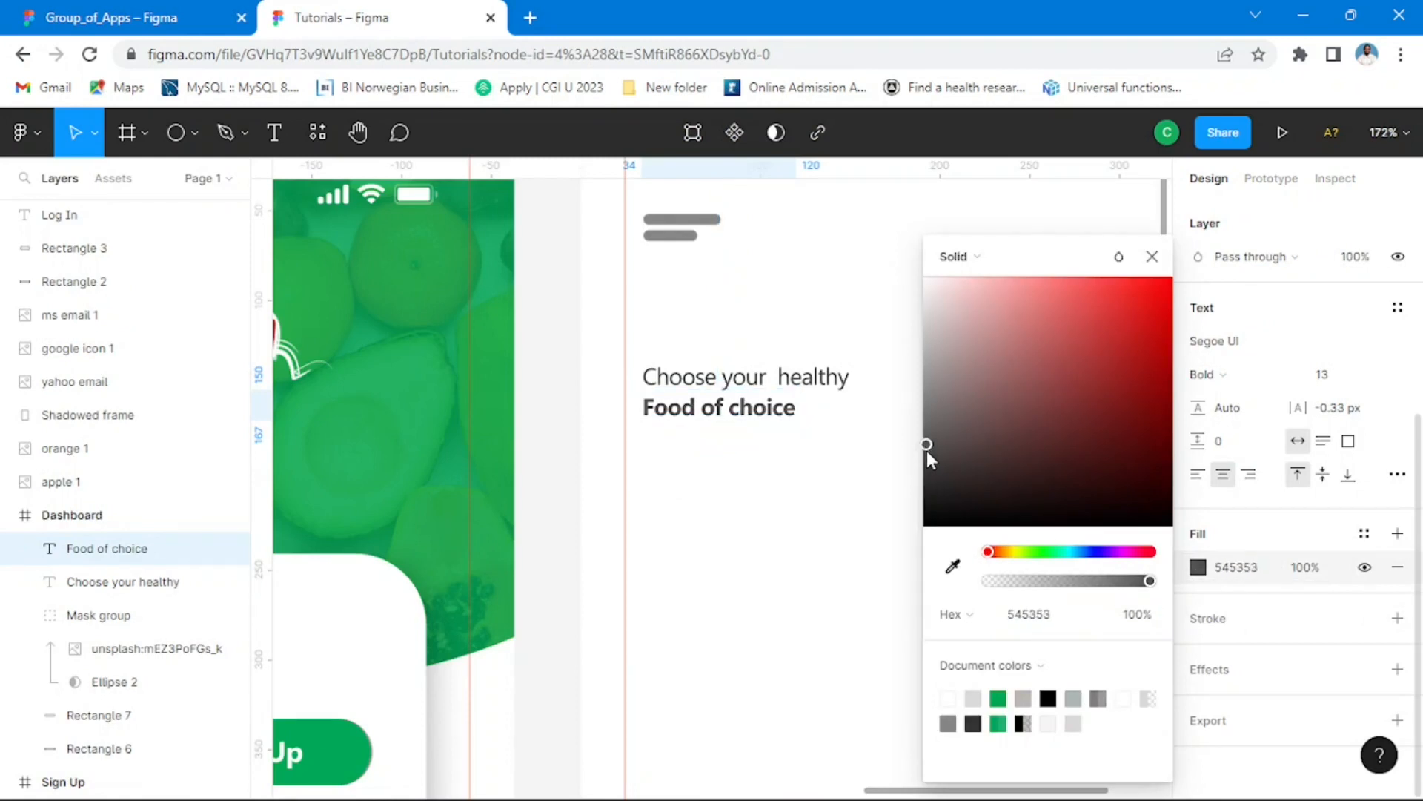
click(567, 315)
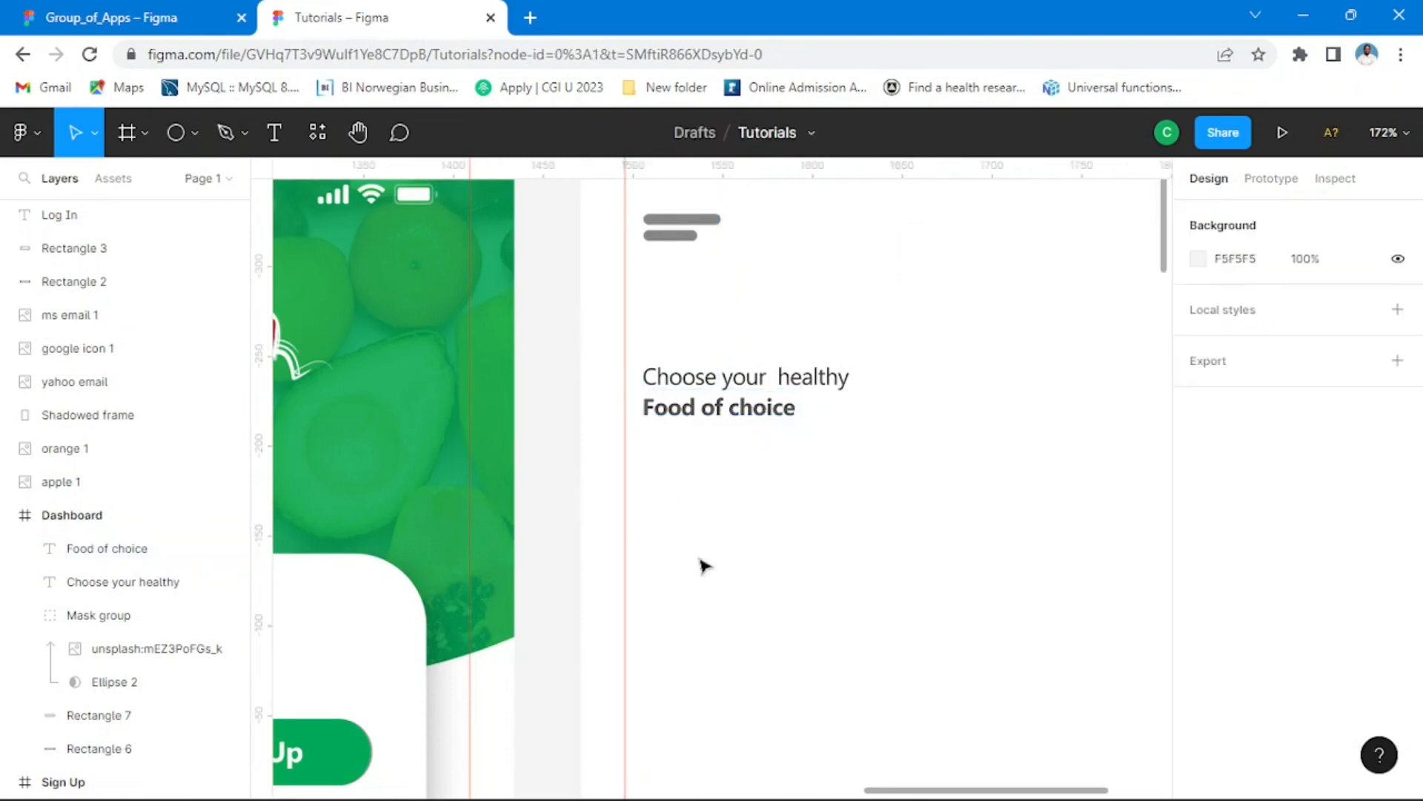
Step: Compare the layout with the reference Dashboard in Group_of_Apps, and move both heading lines in Tutorials slightly up together
scroll(807, 456, down, 5)
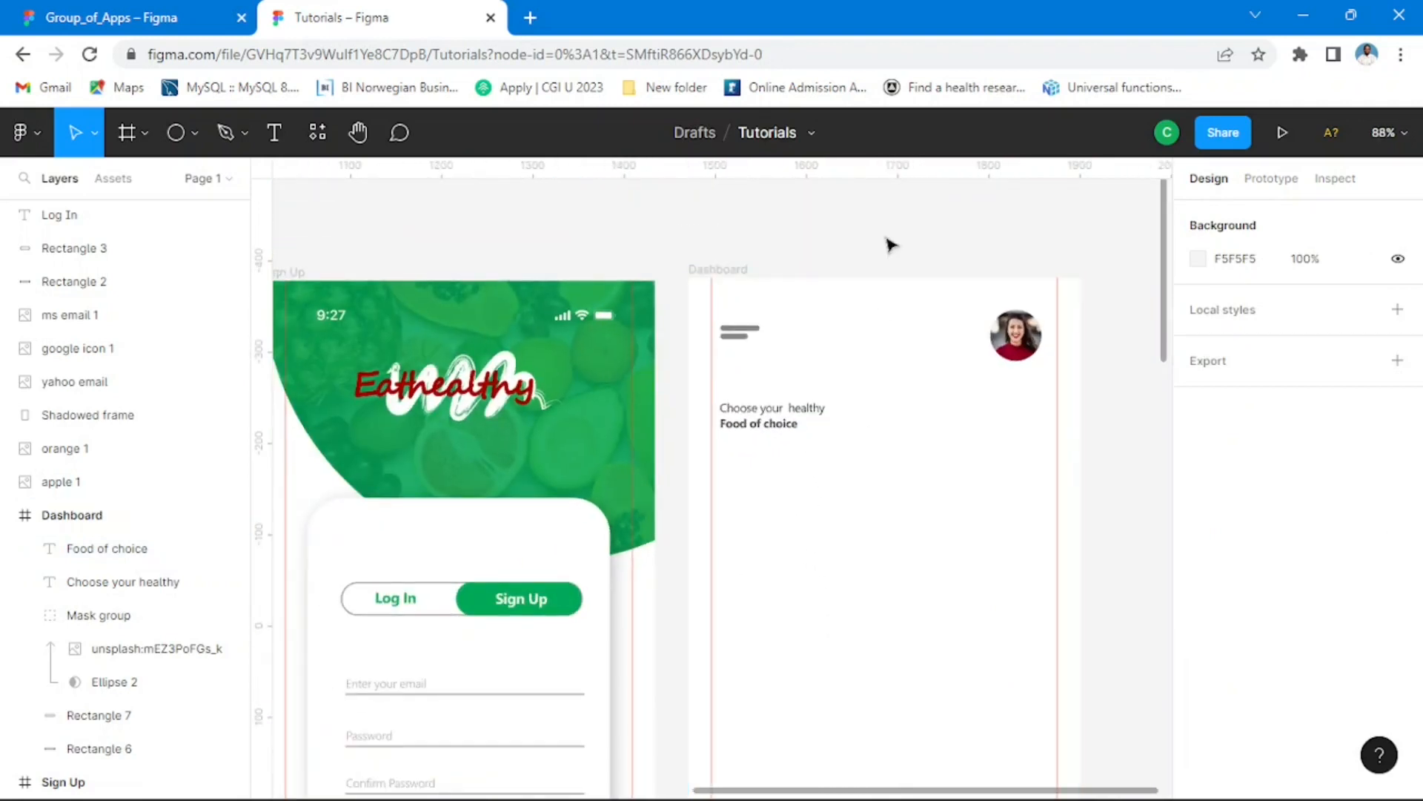
click(143, 21)
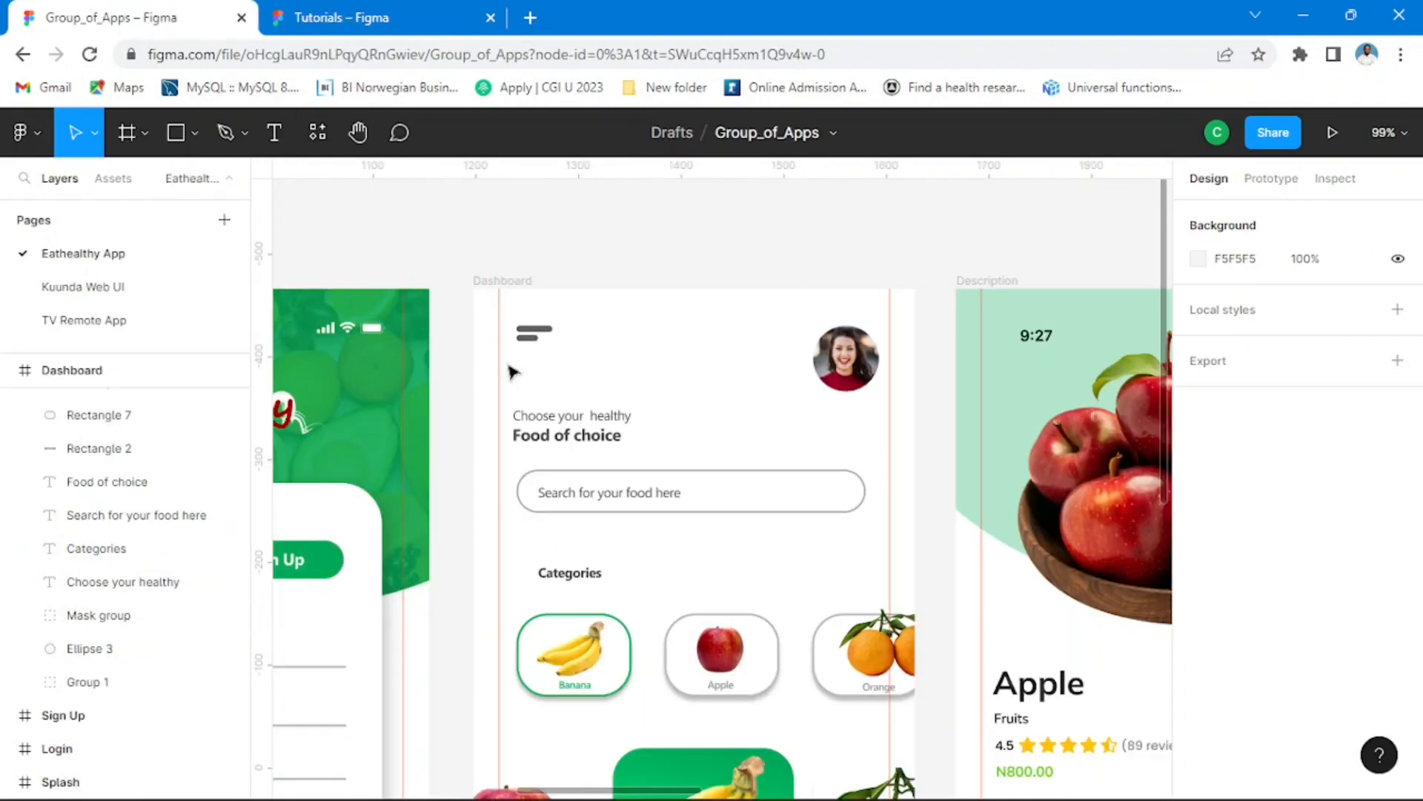
click(365, 17)
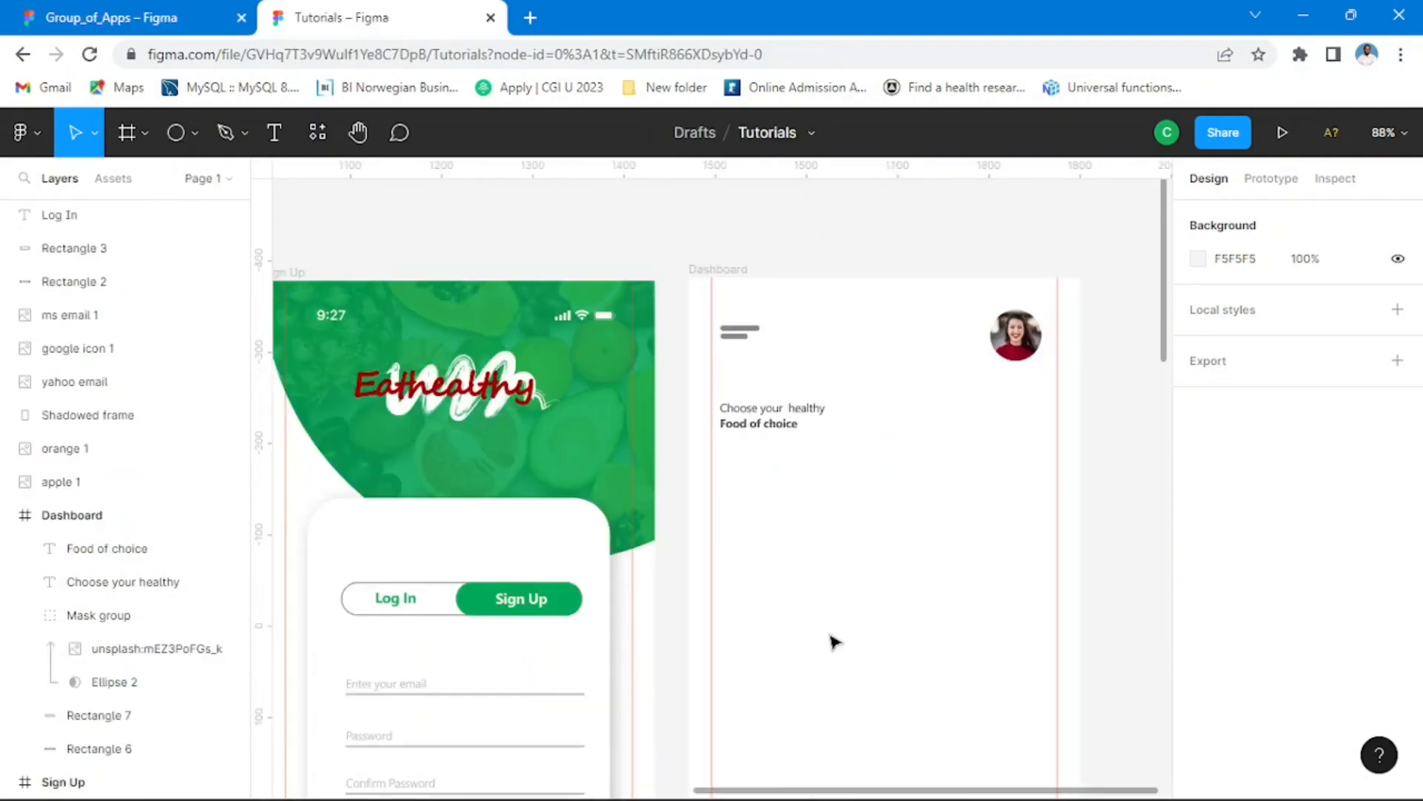
click(870, 502)
scroll(870, 502, up, 2)
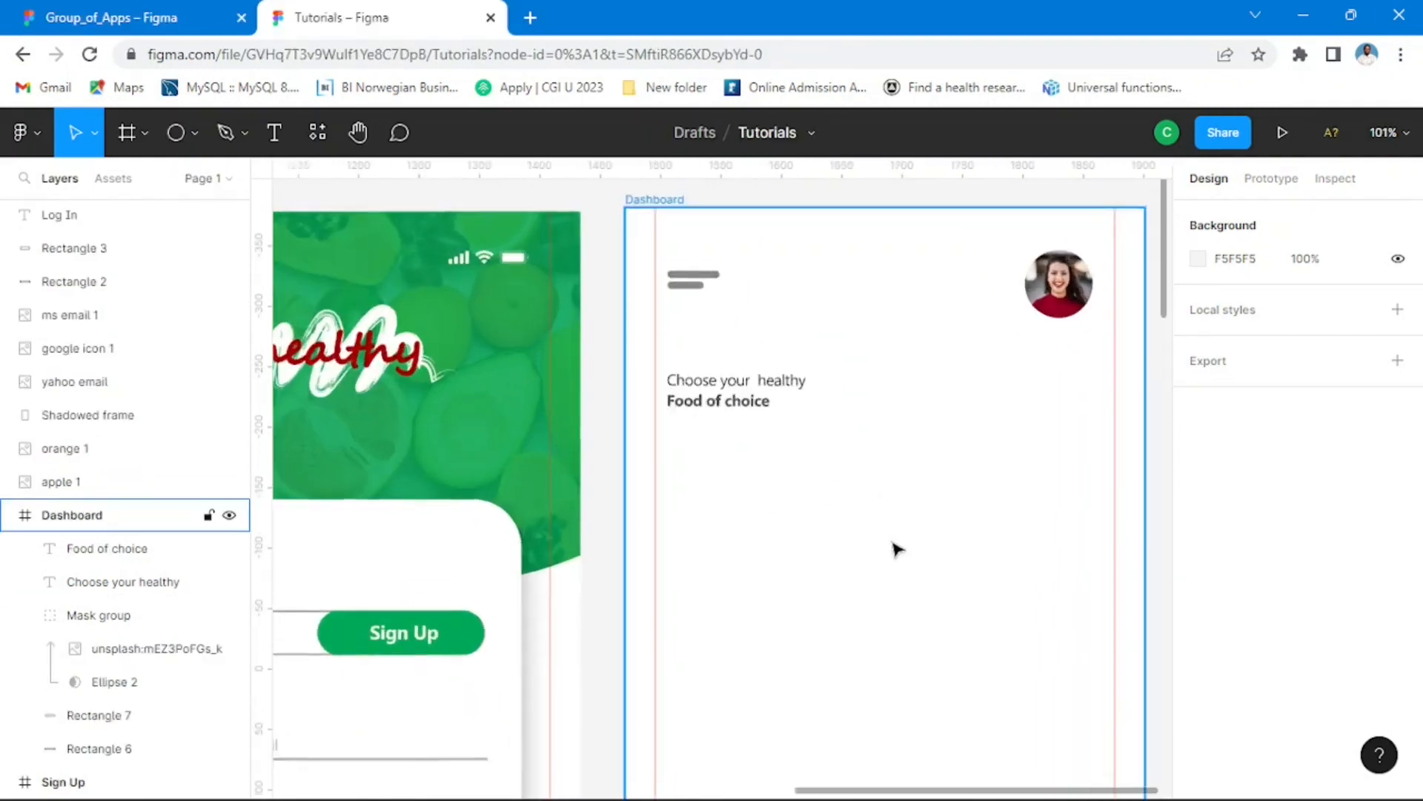
scroll(833, 480, up, 3)
click(744, 330)
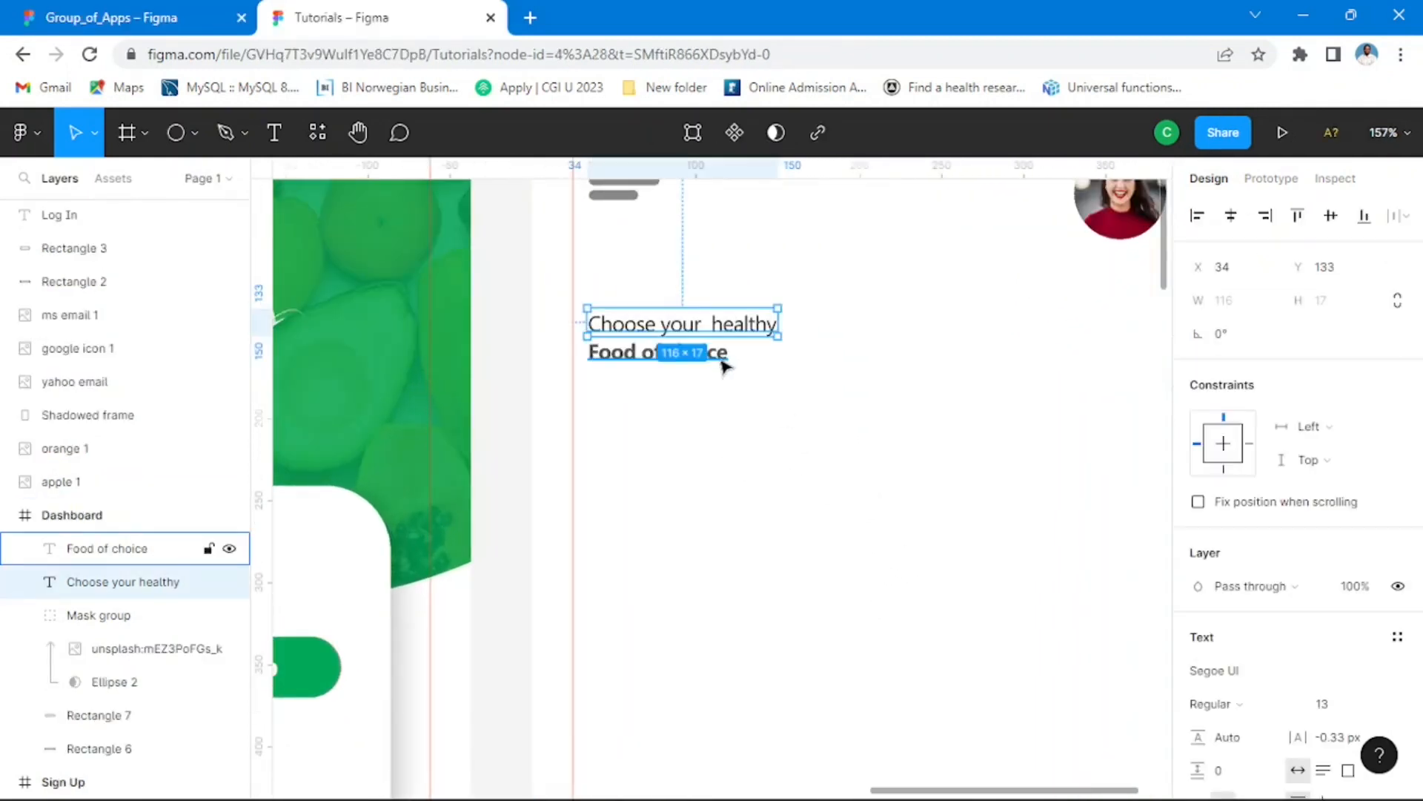
shift+click(725, 363)
drag(730, 365, 726, 358)
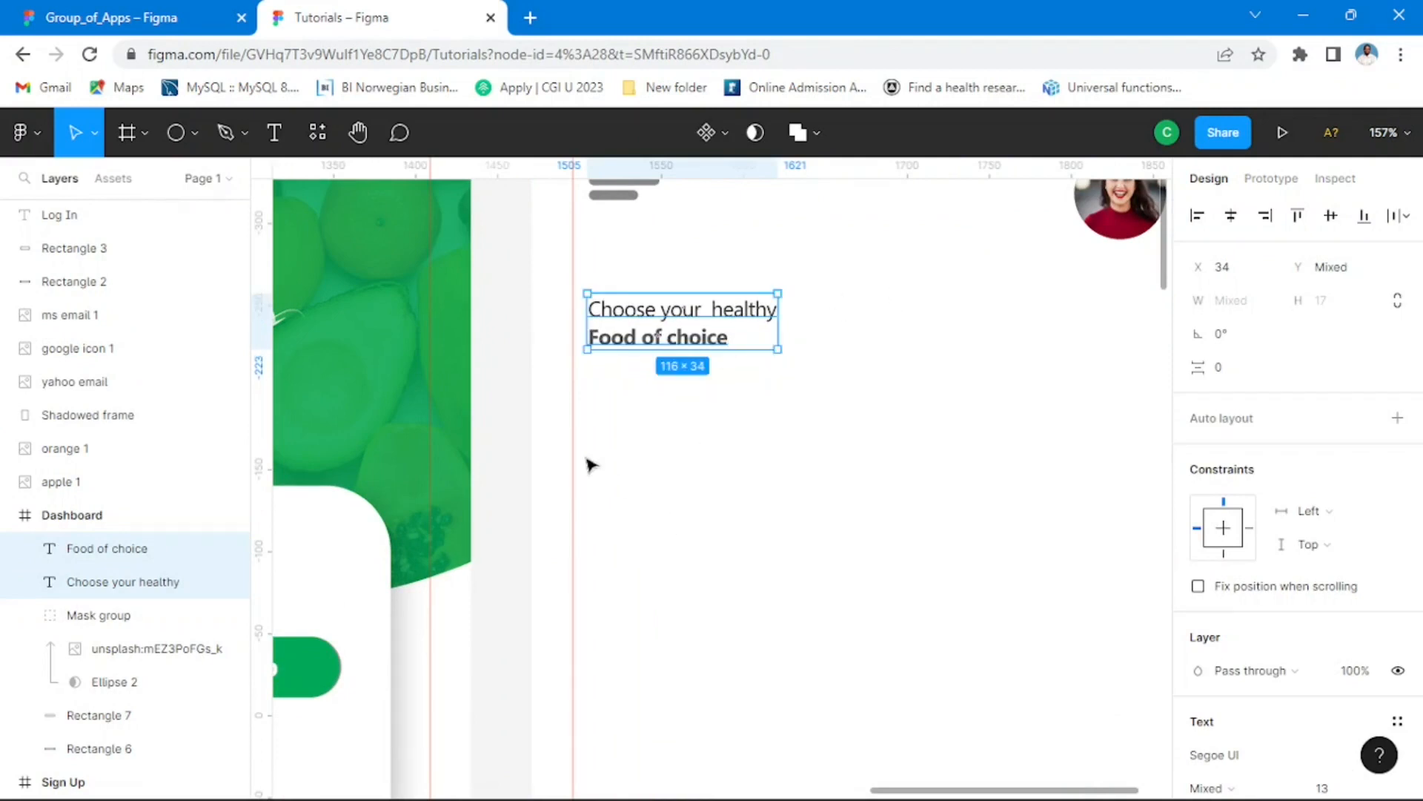
click(507, 342)
Step: Duplicate the menu icon's upper bar and enlarge the copy below the heading to about 288 × 33 at X 56, Y 175
scroll(823, 388, down, 3)
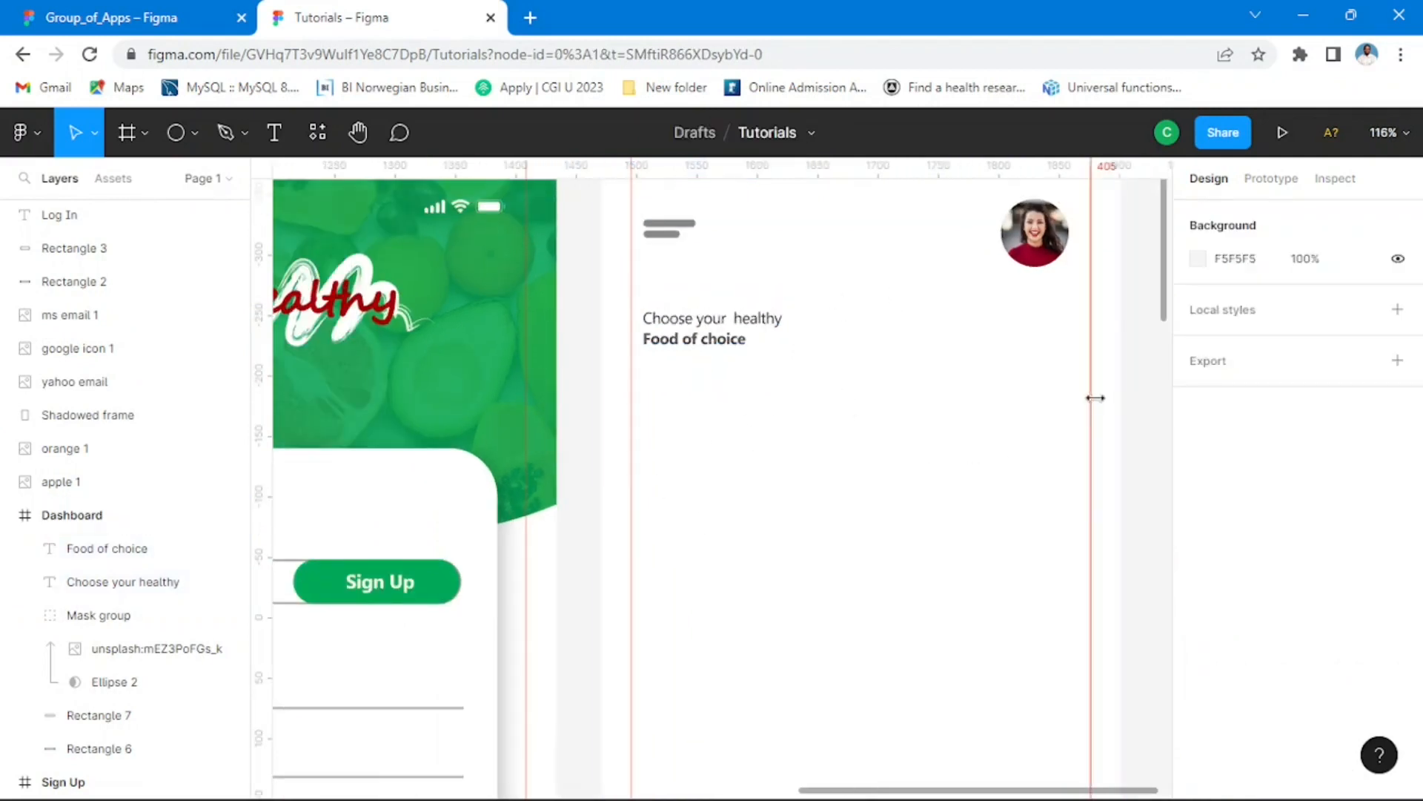
click(692, 227)
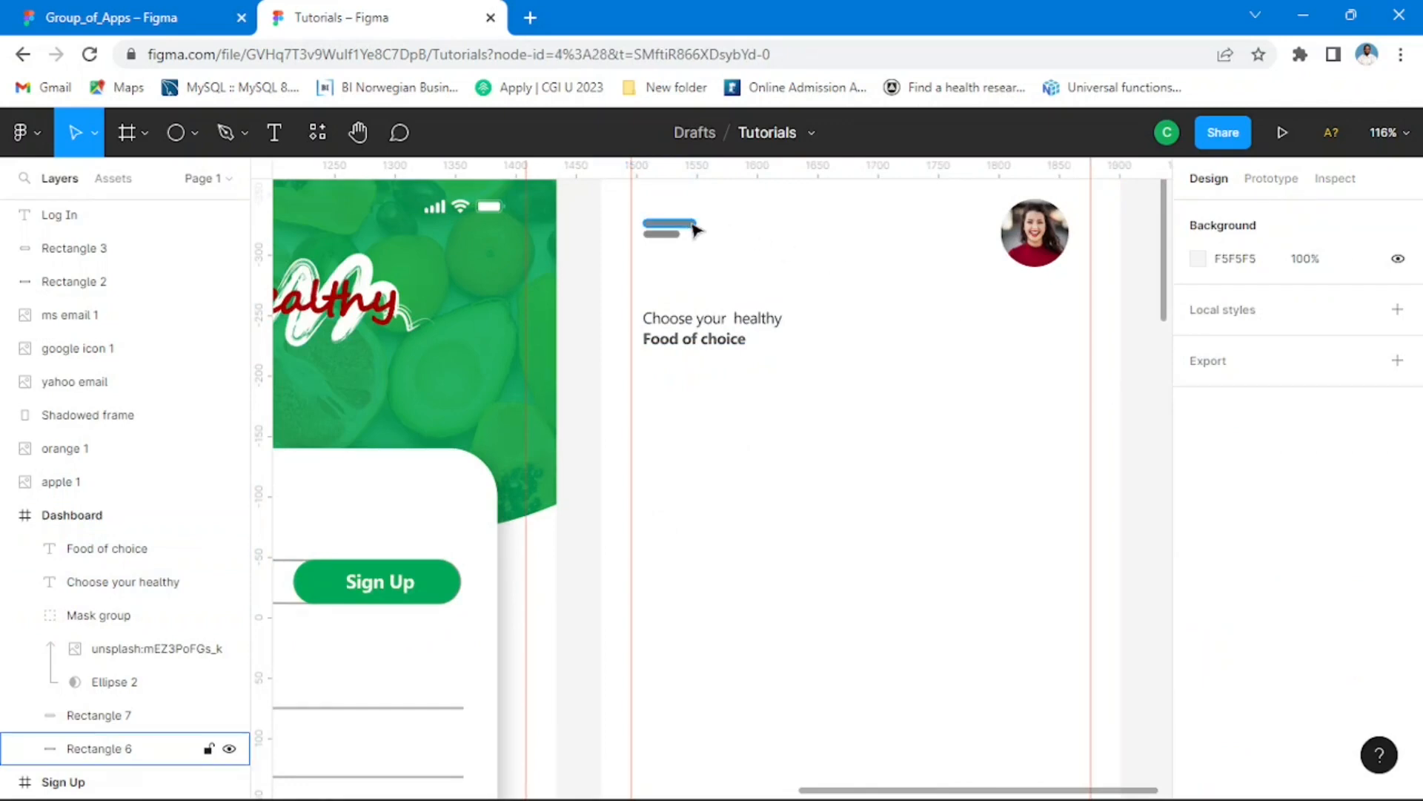
drag(697, 227, 1009, 387)
drag(844, 378, 917, 379)
ctrl+scroll(903, 427, up, 5)
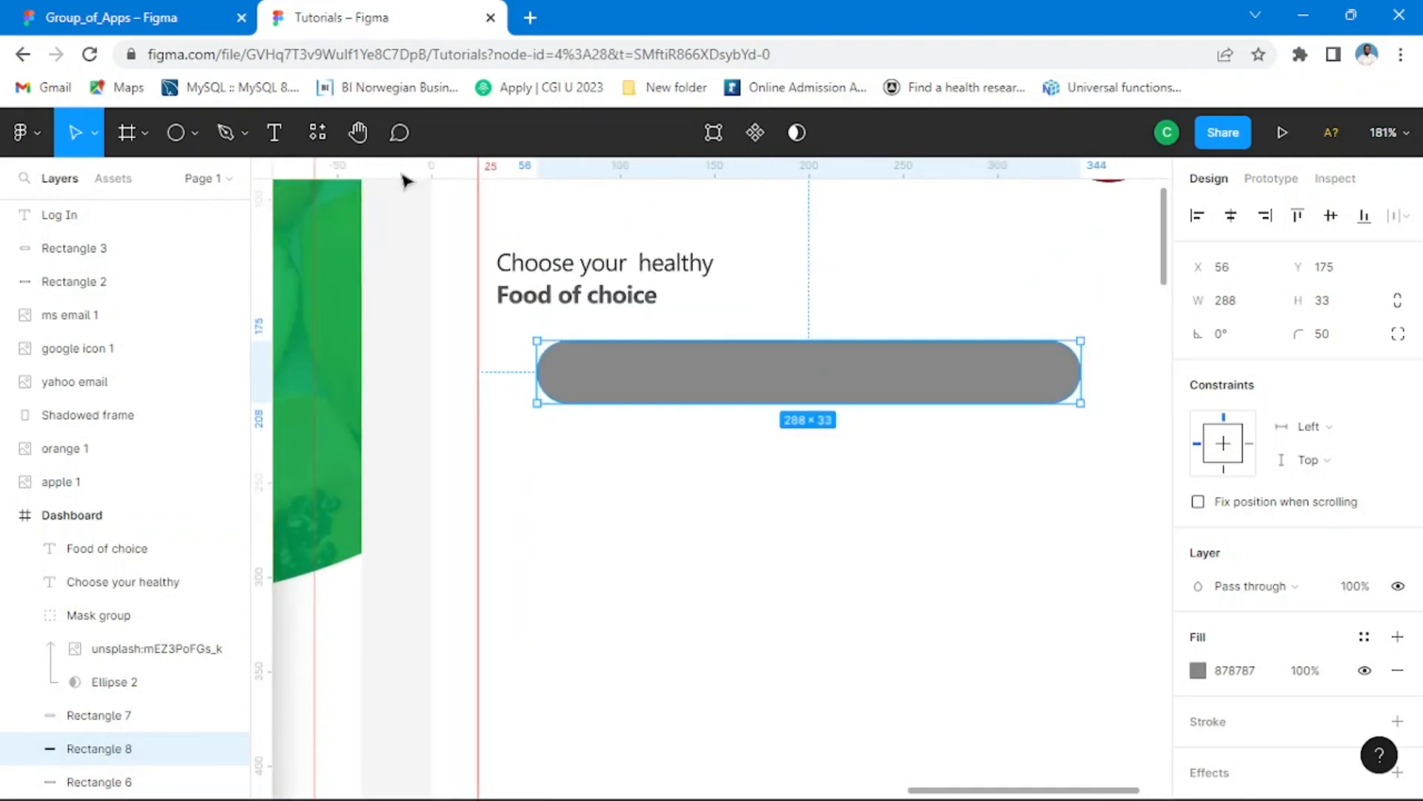
Step: Check the reference Dashboard in Group_of_Apps, then in Tutorials widen the grey bar to about 314 and centre it horizontally in the frame
click(165, 19)
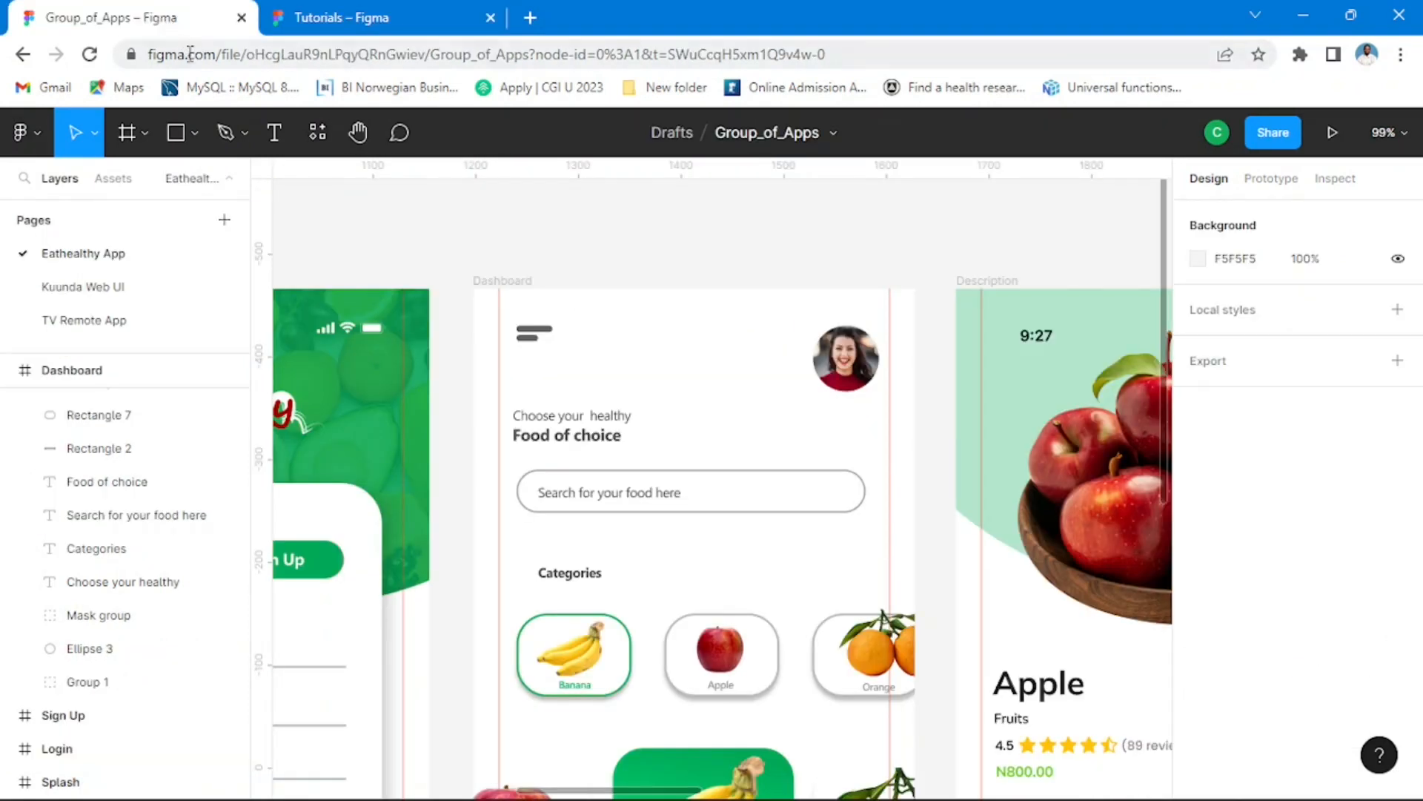
click(385, 18)
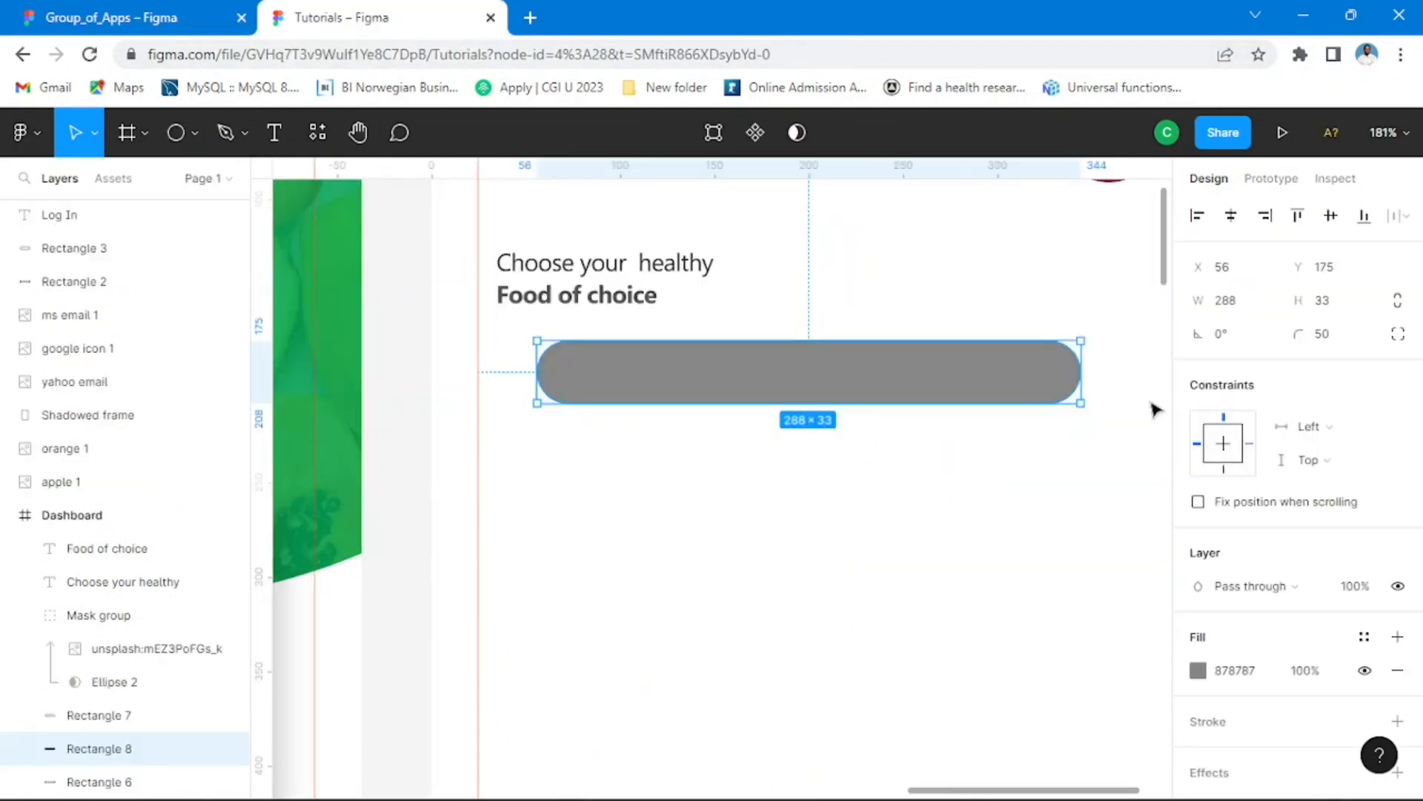
drag(1087, 375, 1132, 383)
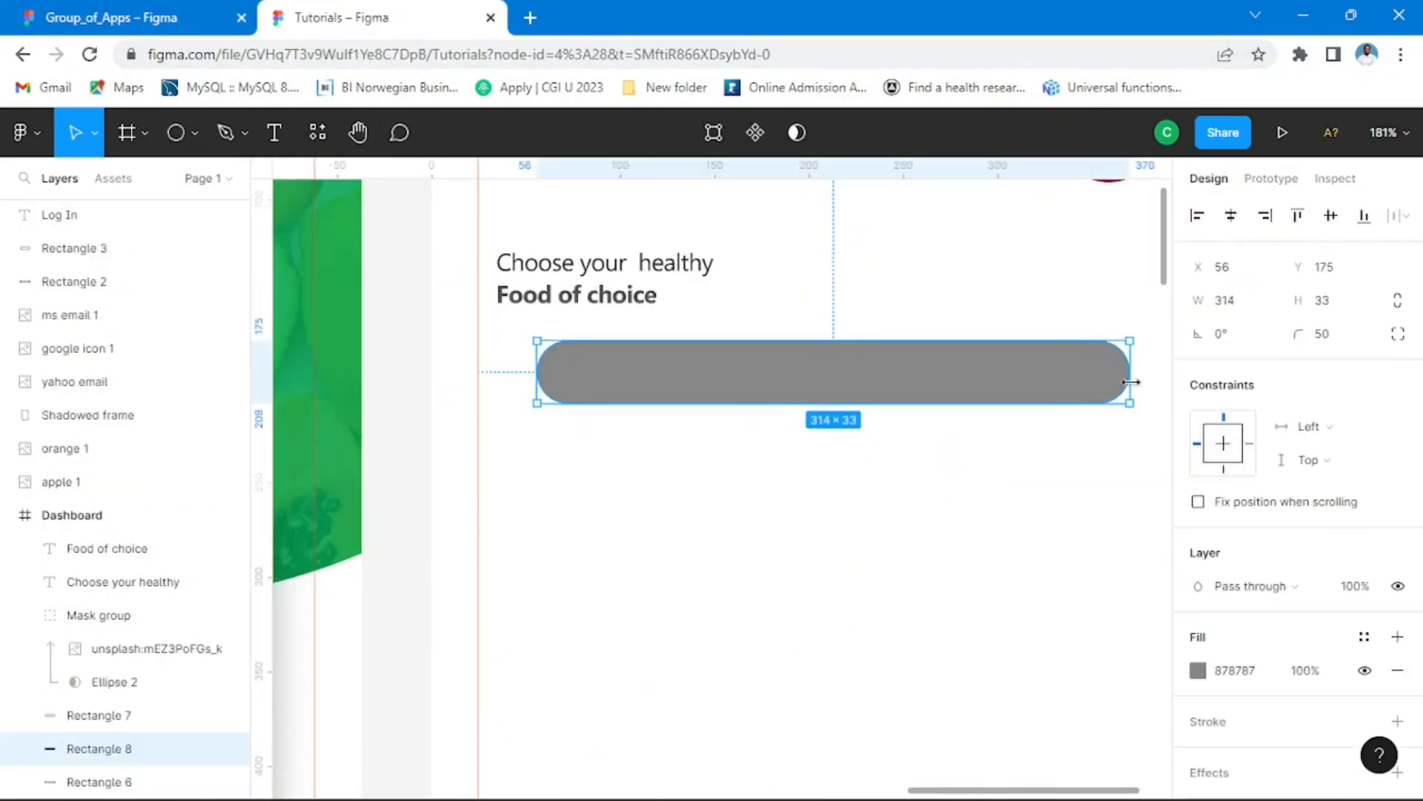
scroll(1012, 406, down, 5)
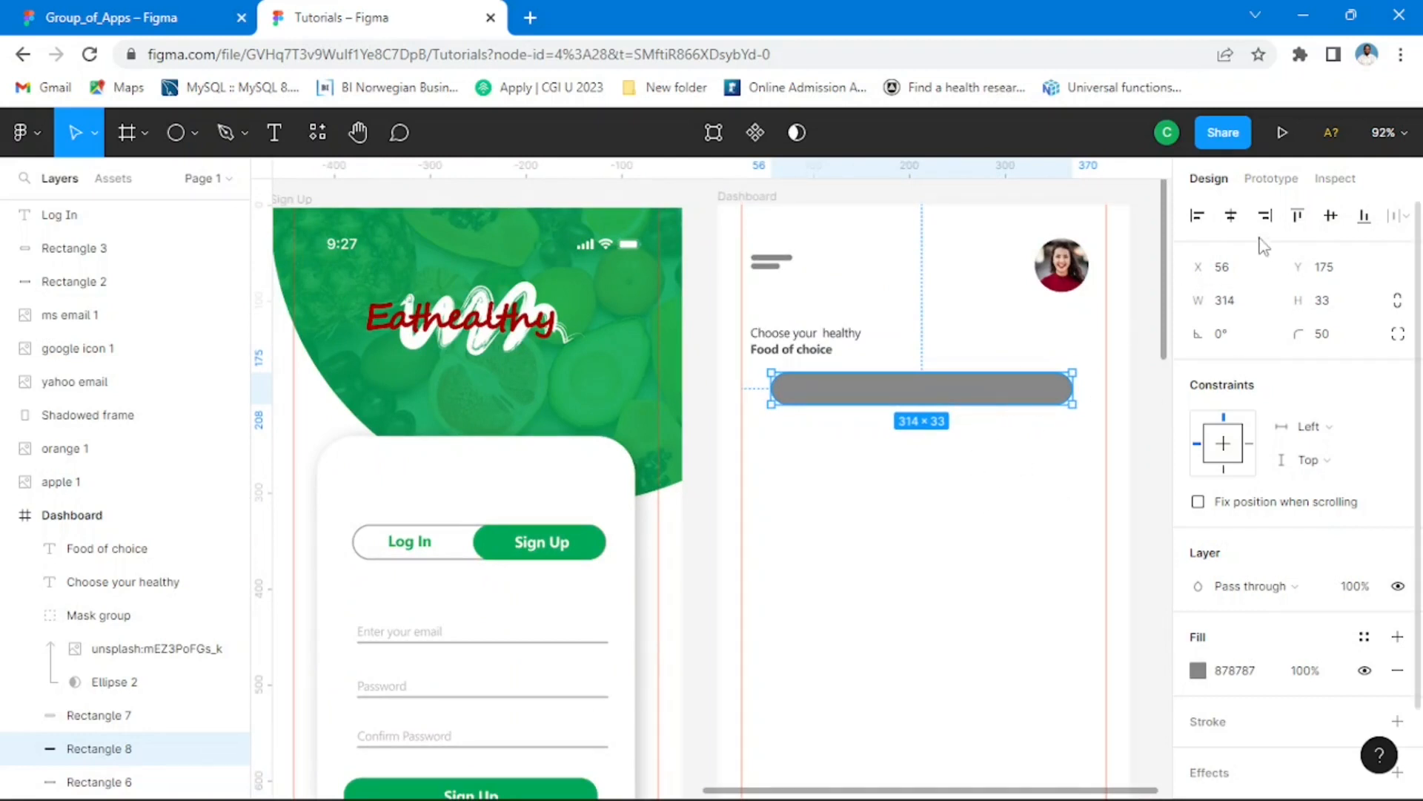
click(1330, 216)
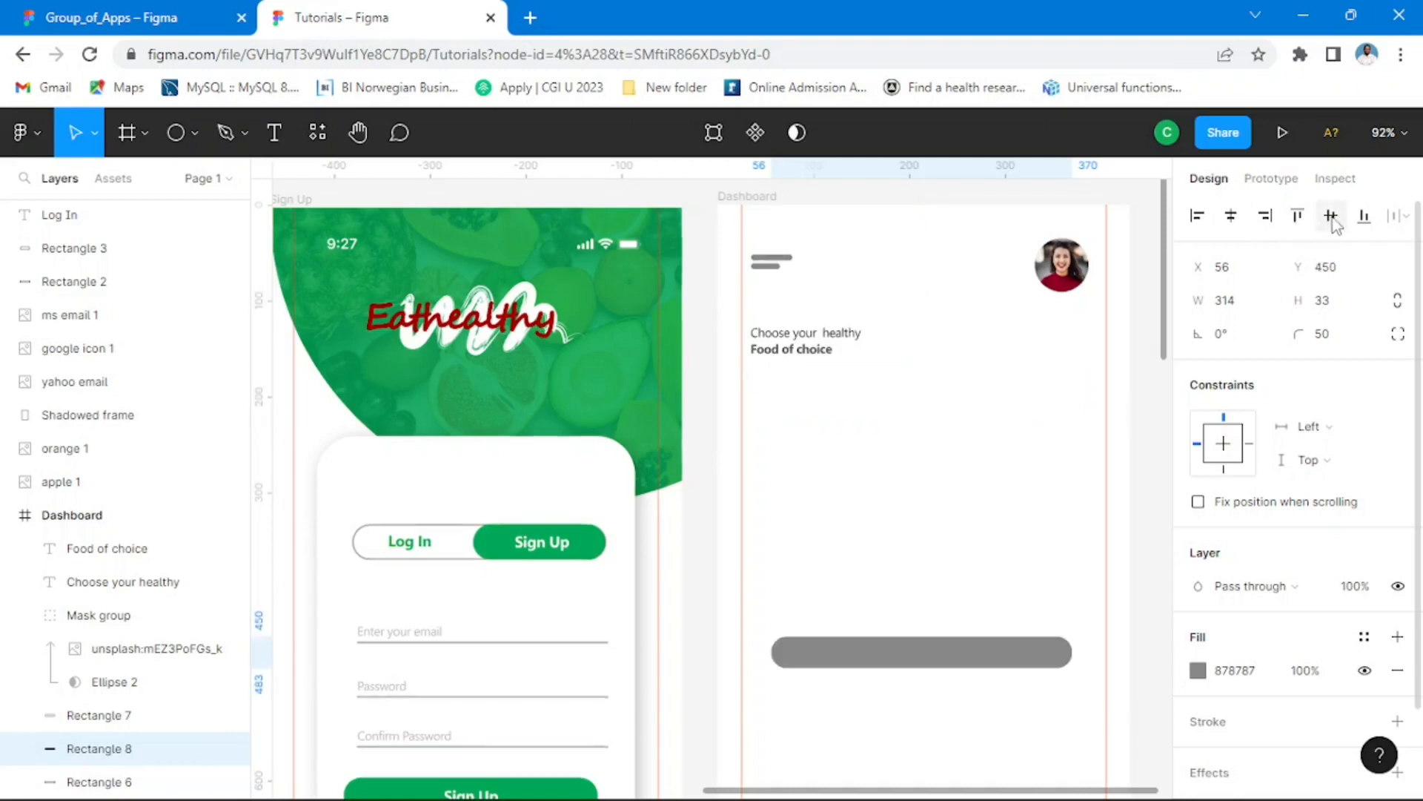
key(ctrl+z)
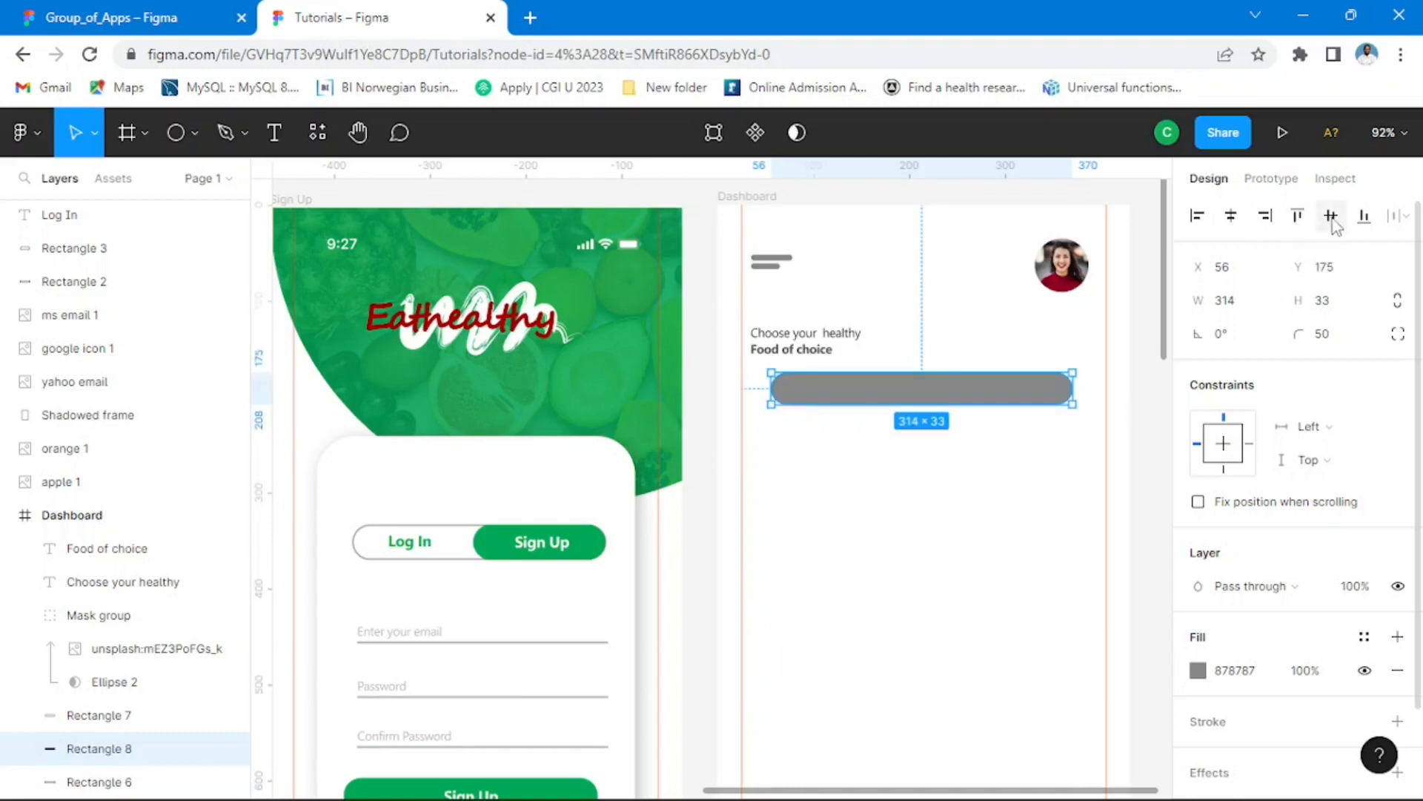
click(1224, 218)
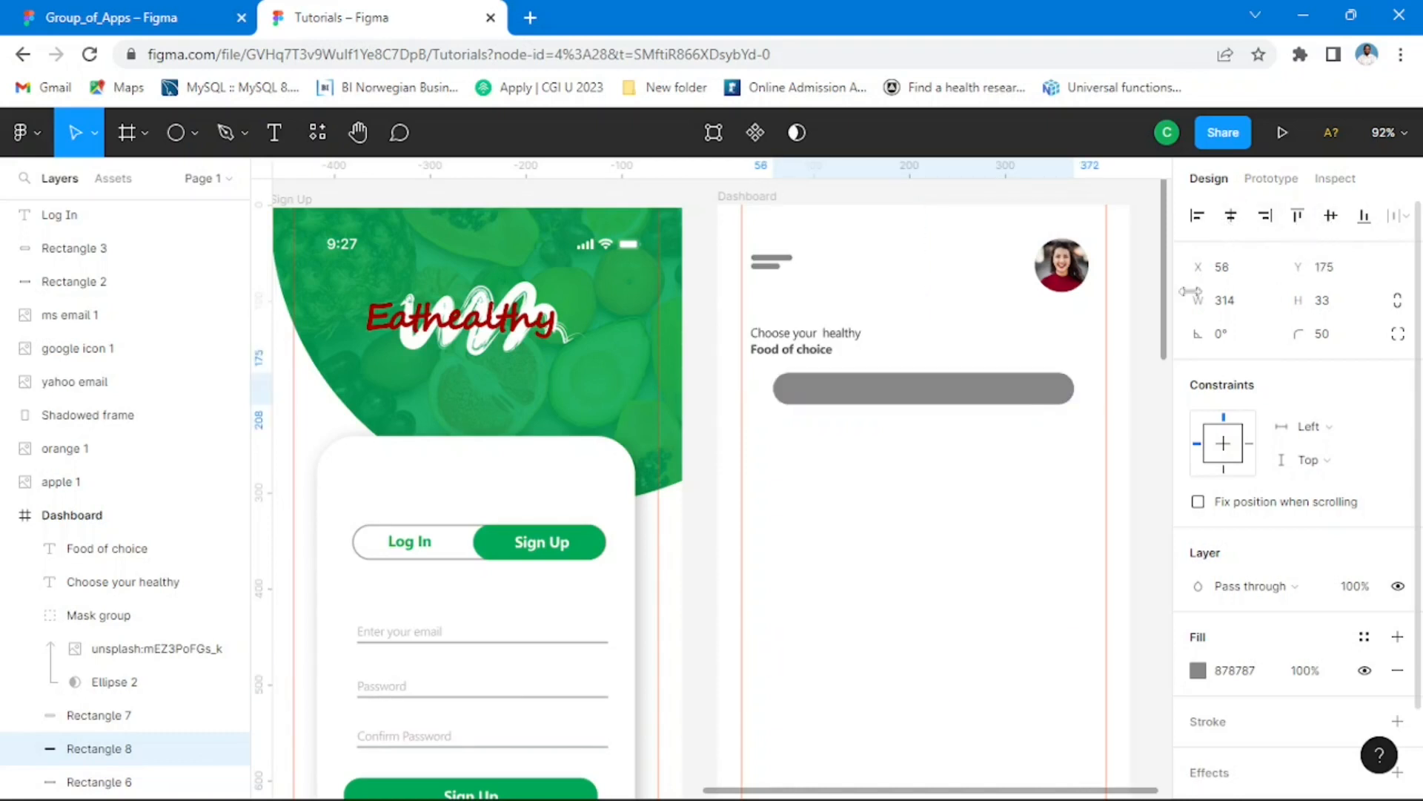
click(702, 289)
Step: Add an inside stroke to the grey bar below the heading and set its thickness to 1.5
click(972, 391)
scroll(1262, 620, down, 2)
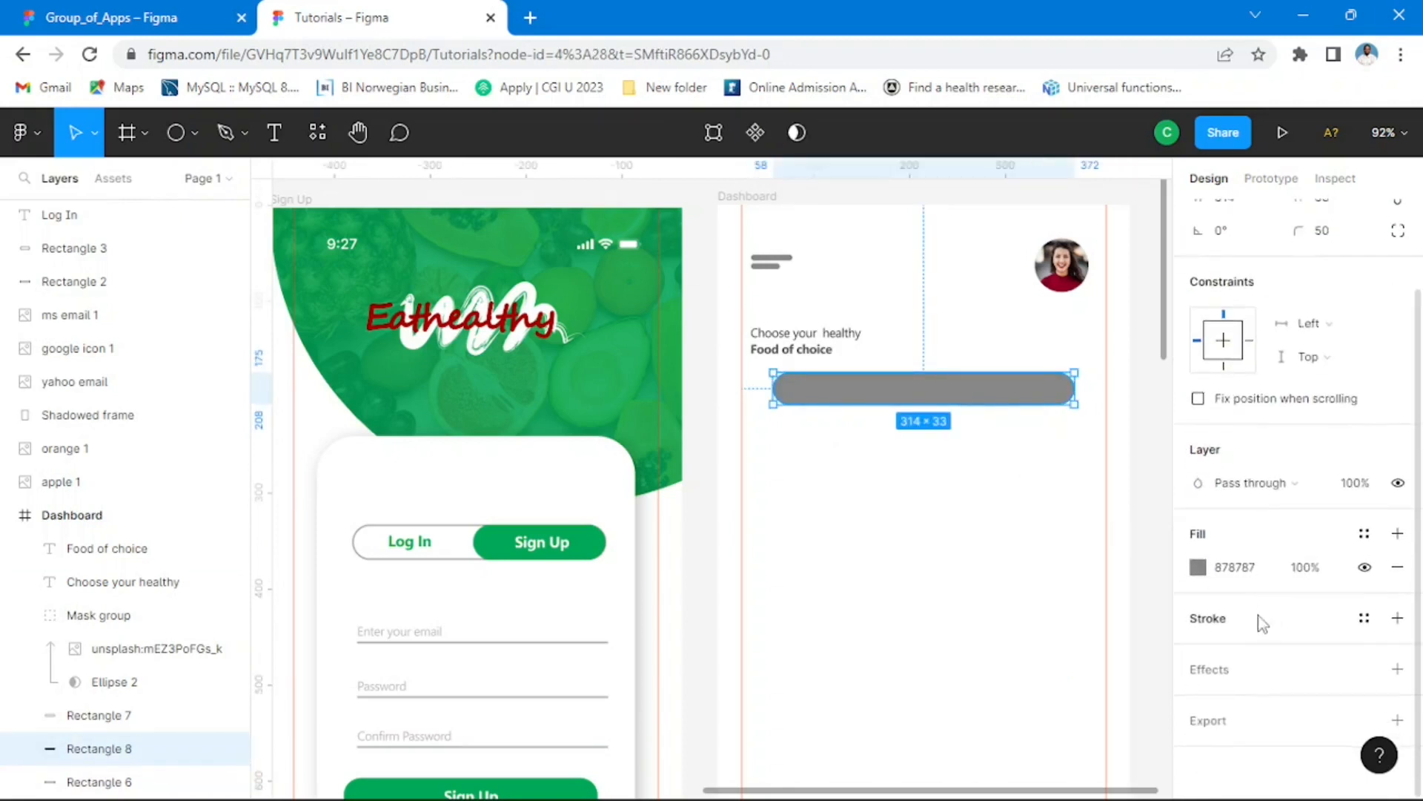
click(1221, 627)
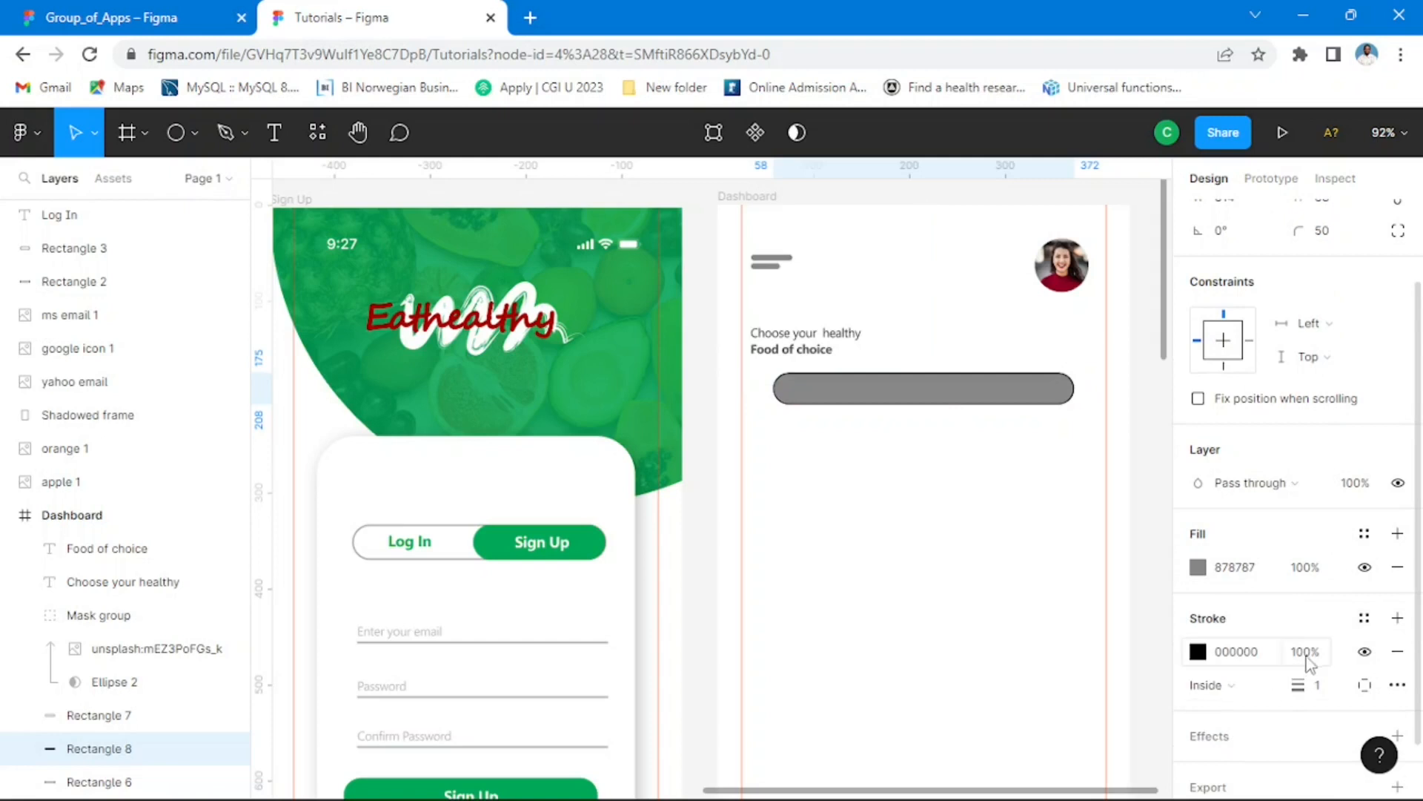
click(1312, 653)
key(Return)
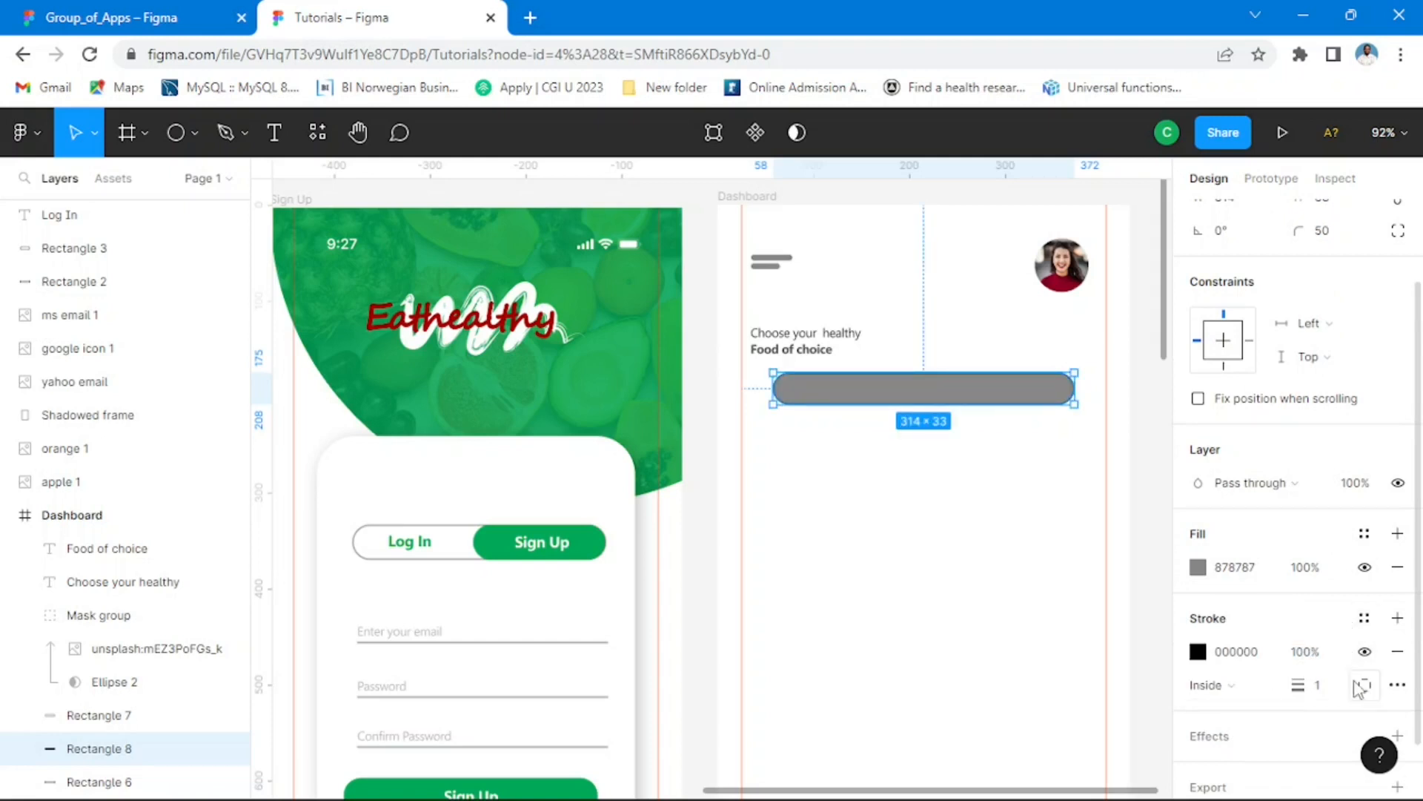
click(1321, 696)
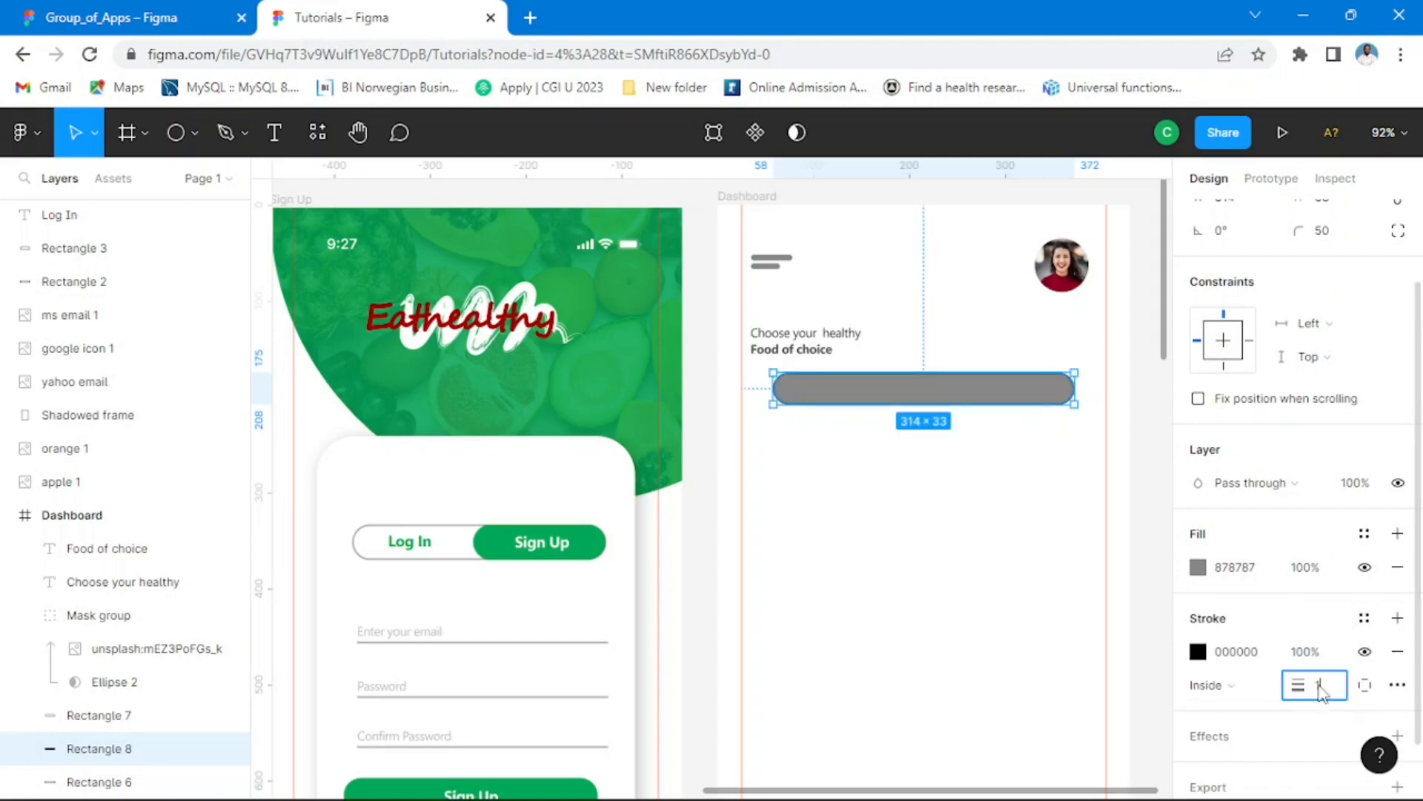
text(1.5)
key(Return)
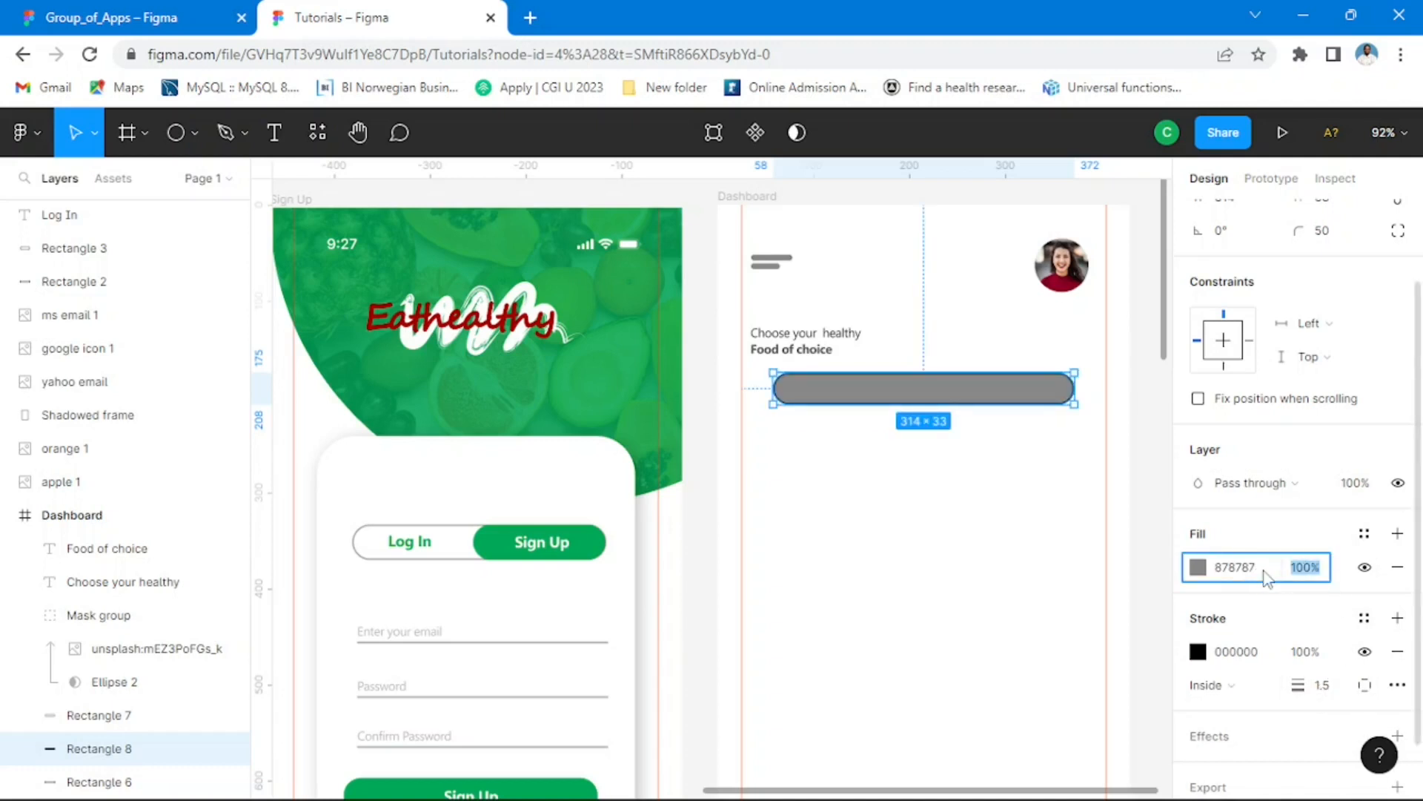
Step: Set the bar's fill opacity to 0% and its stroke colour to grey 857E7E at 75%
text(0)
key(Return)
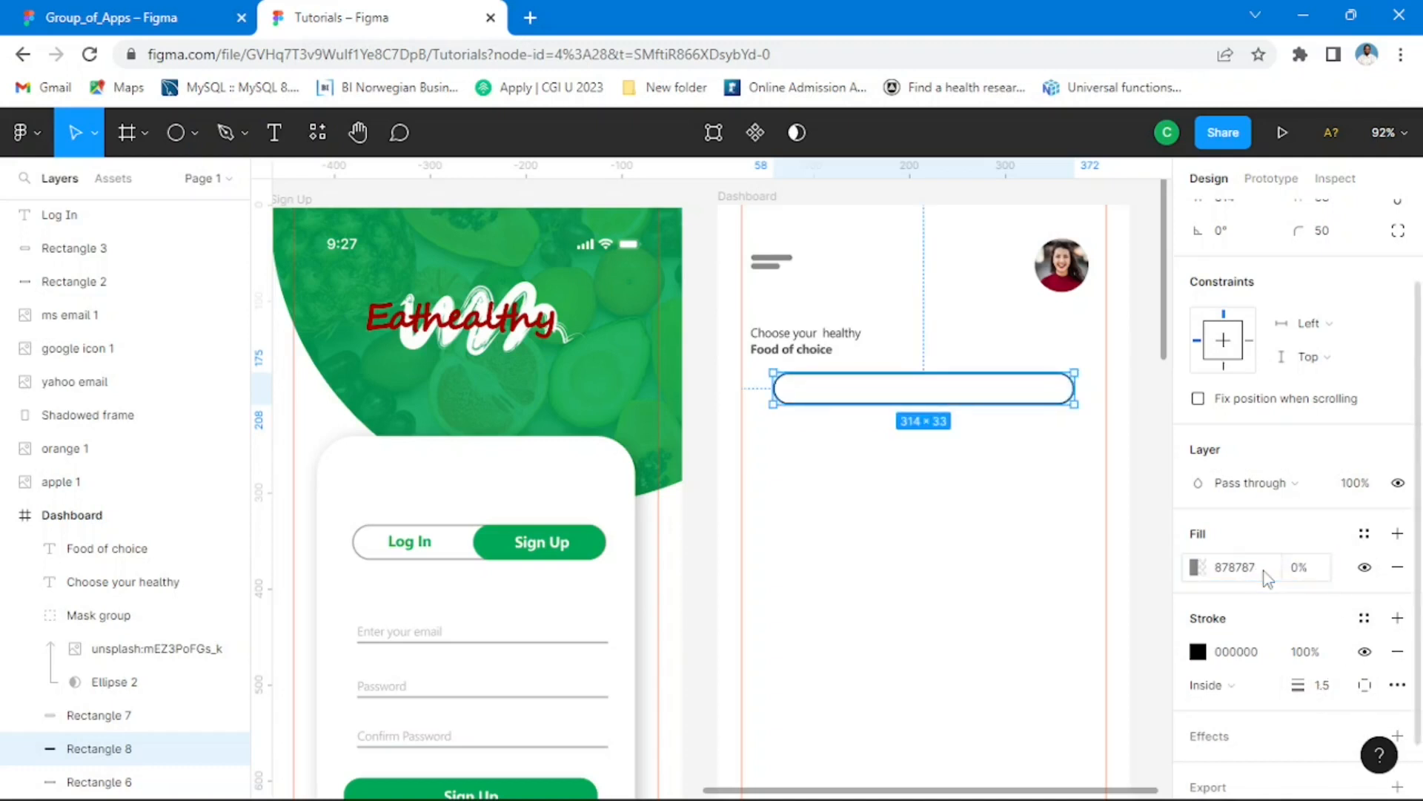
click(1199, 653)
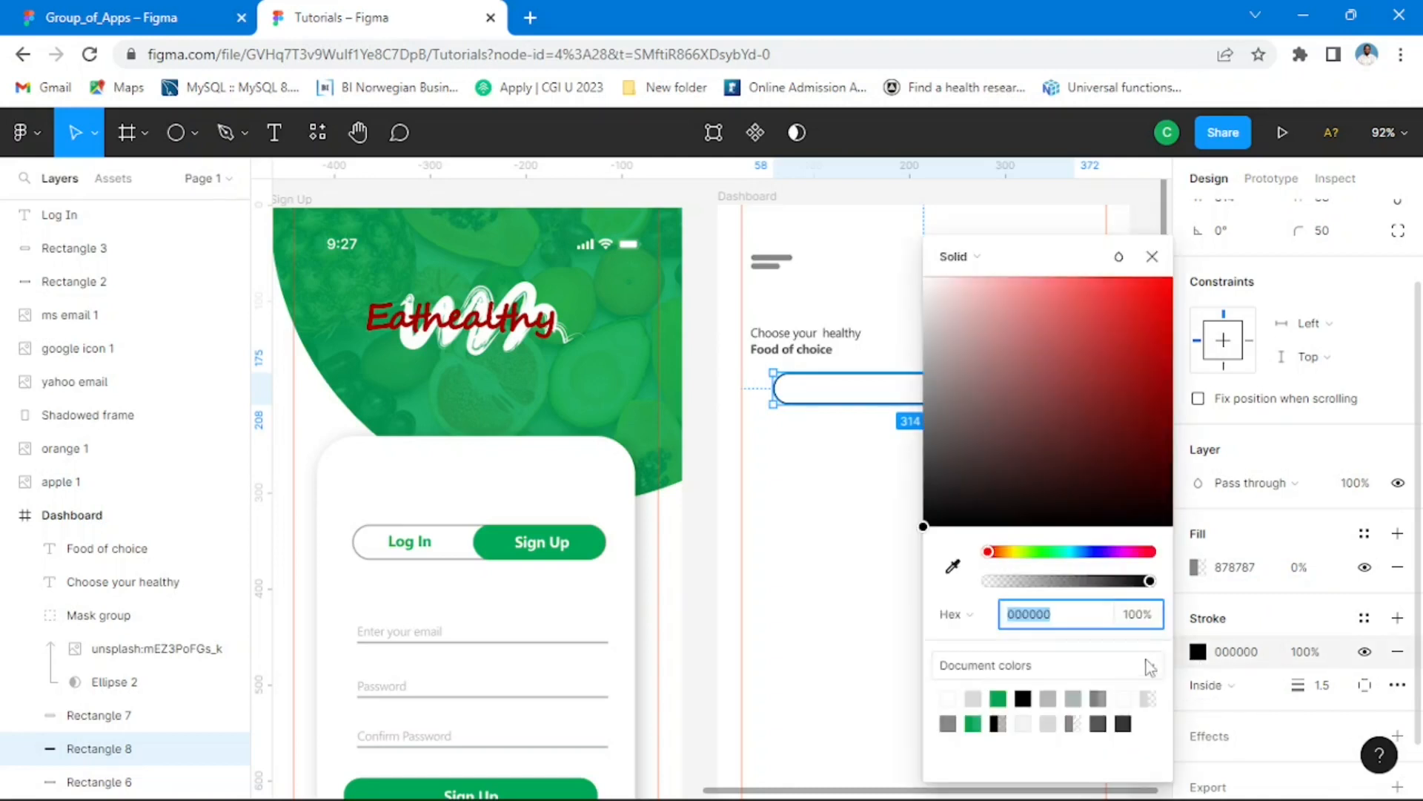
click(1110, 715)
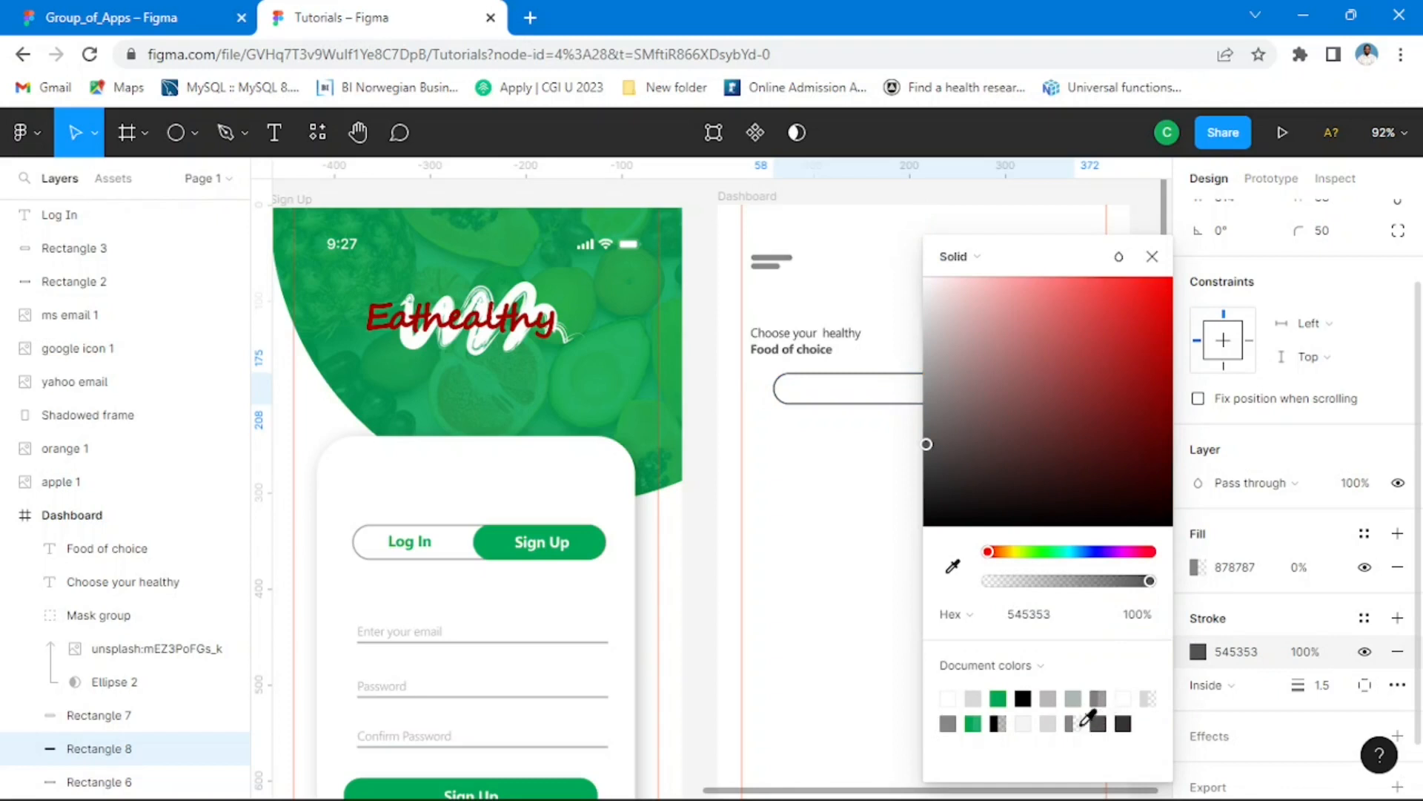
click(1100, 699)
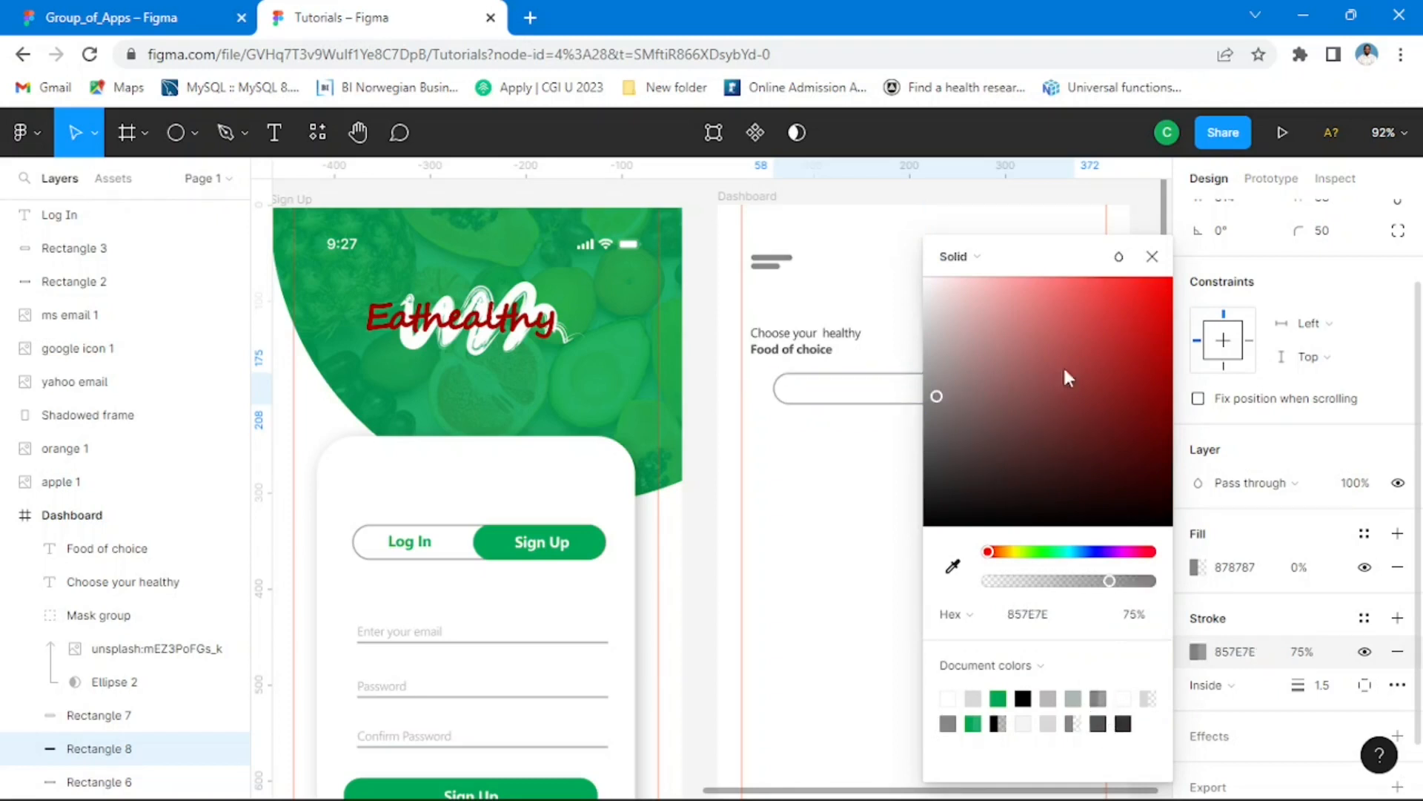
click(1152, 256)
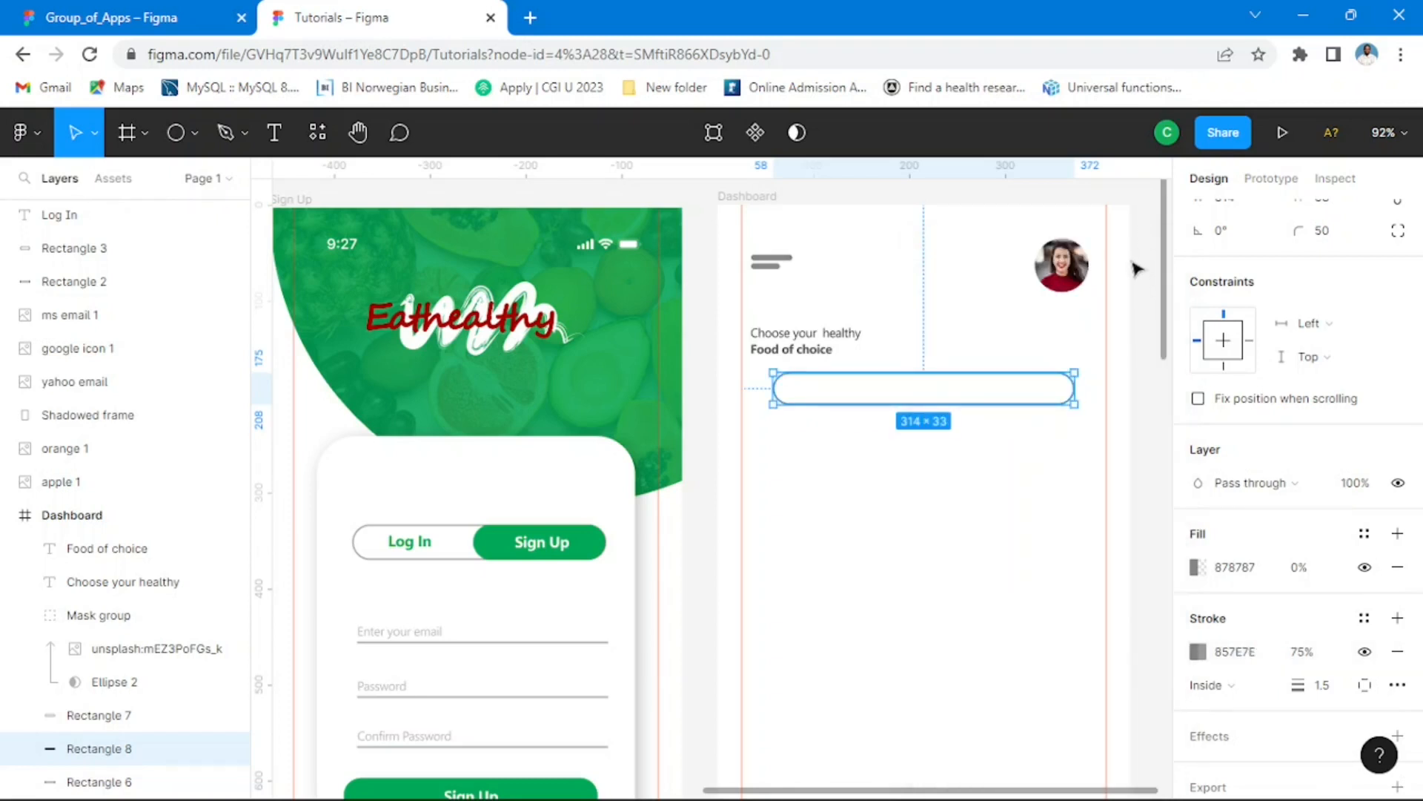
click(1129, 534)
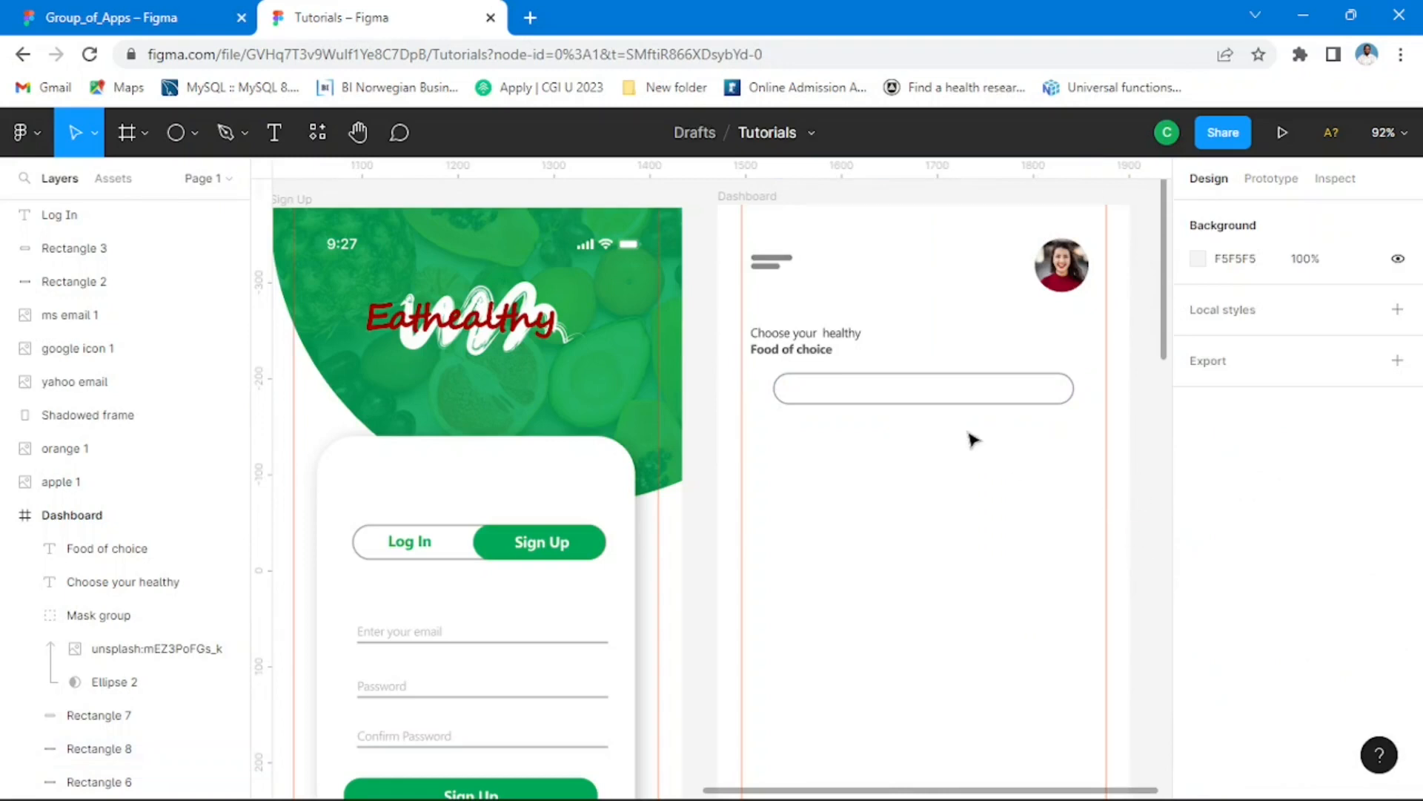
Step: Increase the search box's height to about 40 and compare it with the reference Dashboard in Group_of_Apps
scroll(979, 430, up, 3)
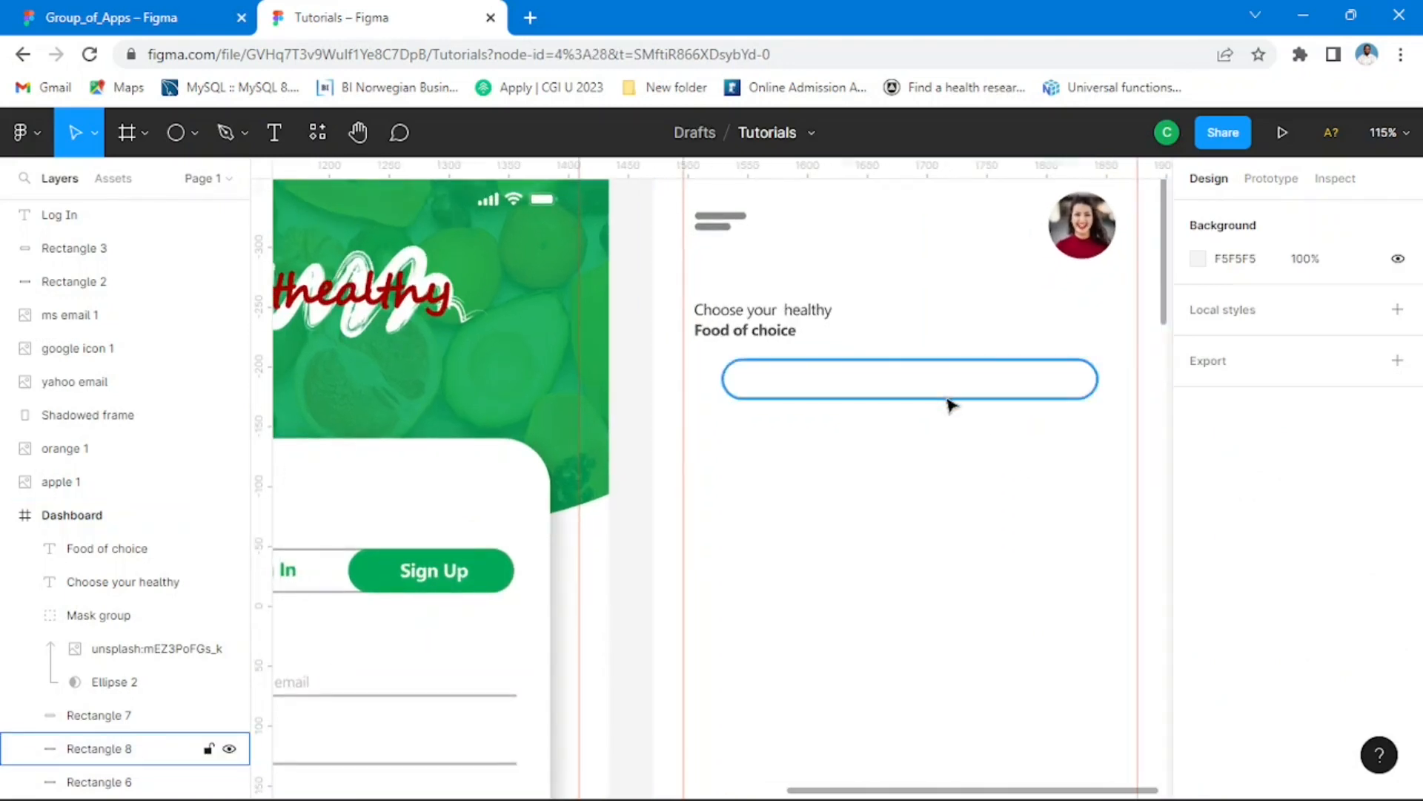
click(932, 399)
drag(923, 400, 924, 406)
click(166, 20)
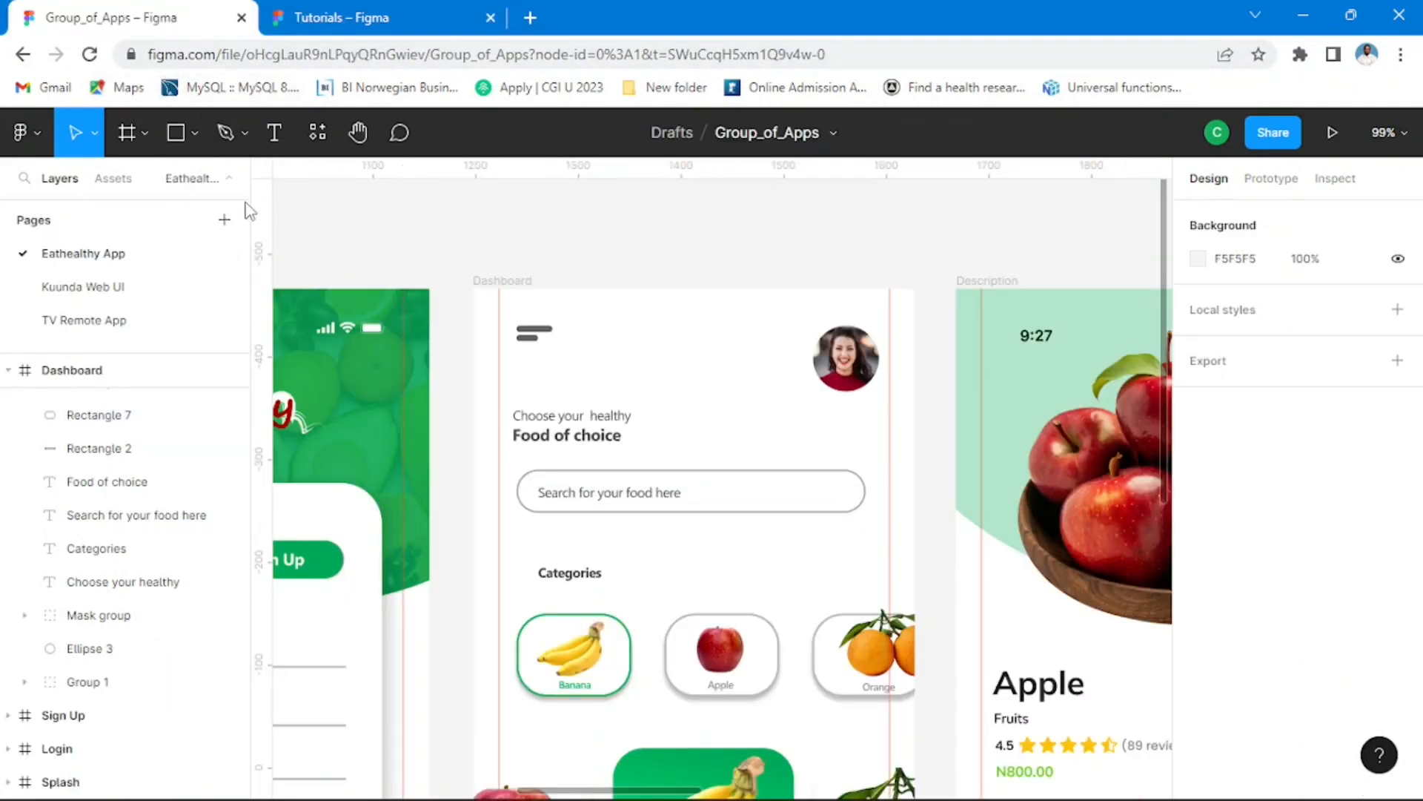
click(380, 10)
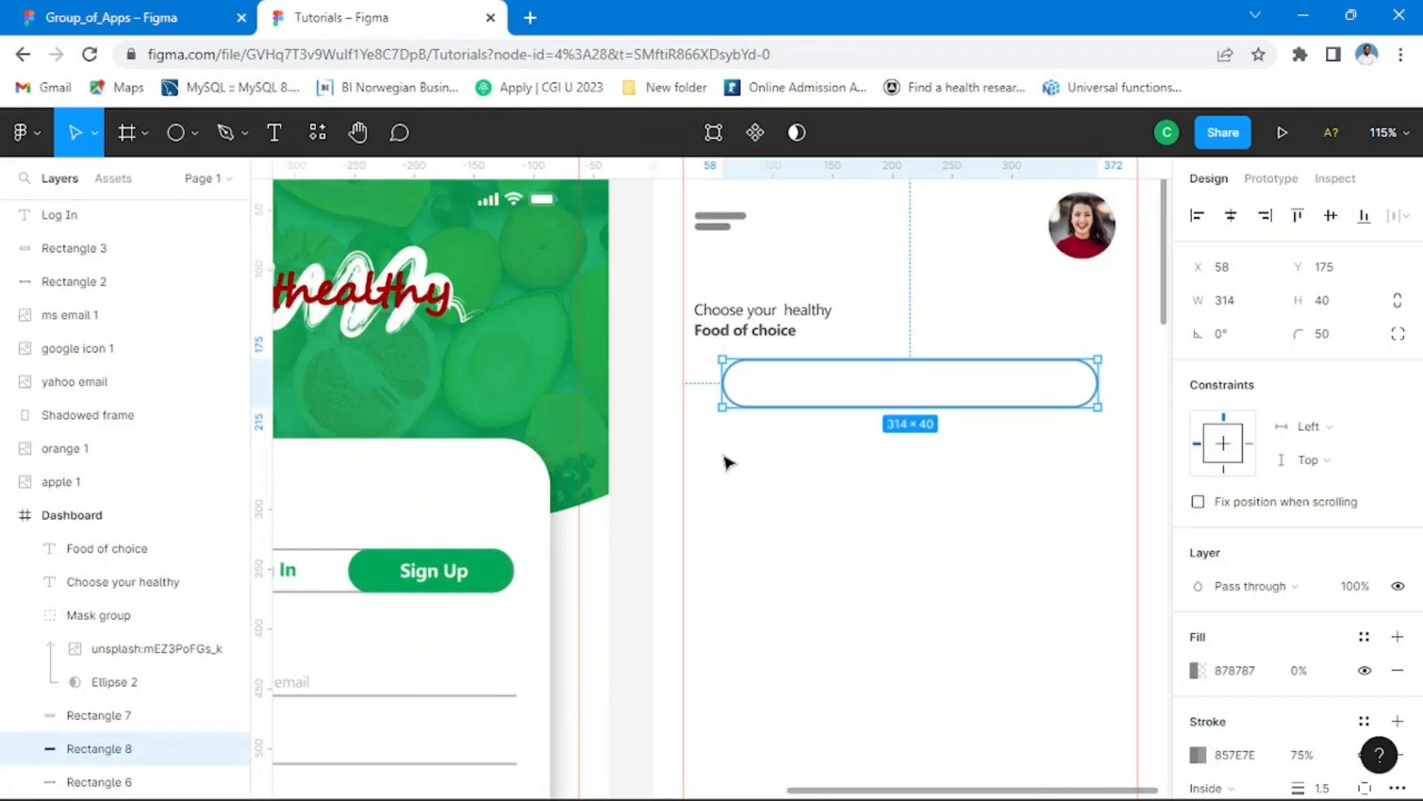
click(630, 466)
Step: Copy the "Choose your healthy" text into the search box, change it to "Search for food here", and place it at about X 77, Y 187
click(773, 323)
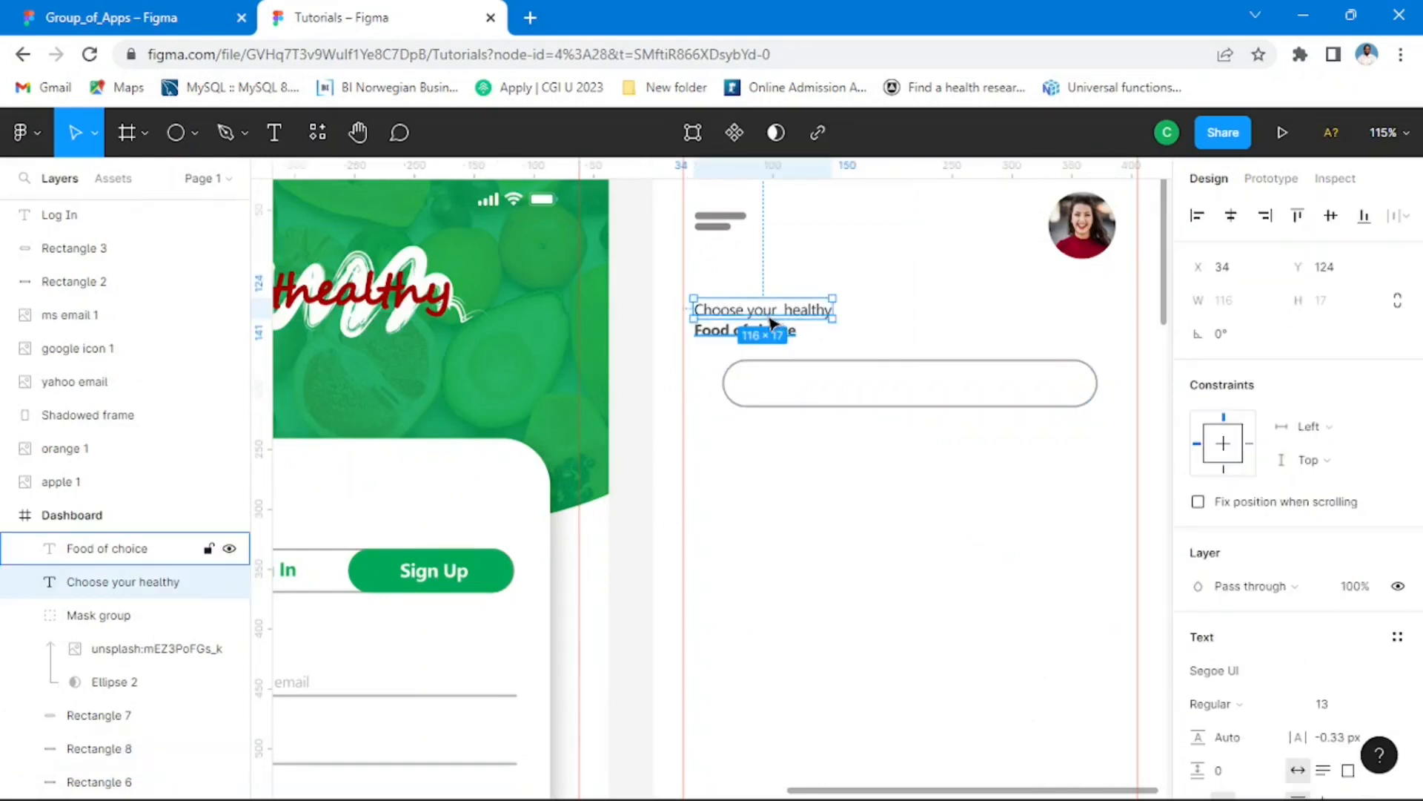
mouse_move(771, 323)
mouse_down()
mouse_move(838, 371)
mouse_move(832, 390)
mouse_up()
double_click(830, 388)
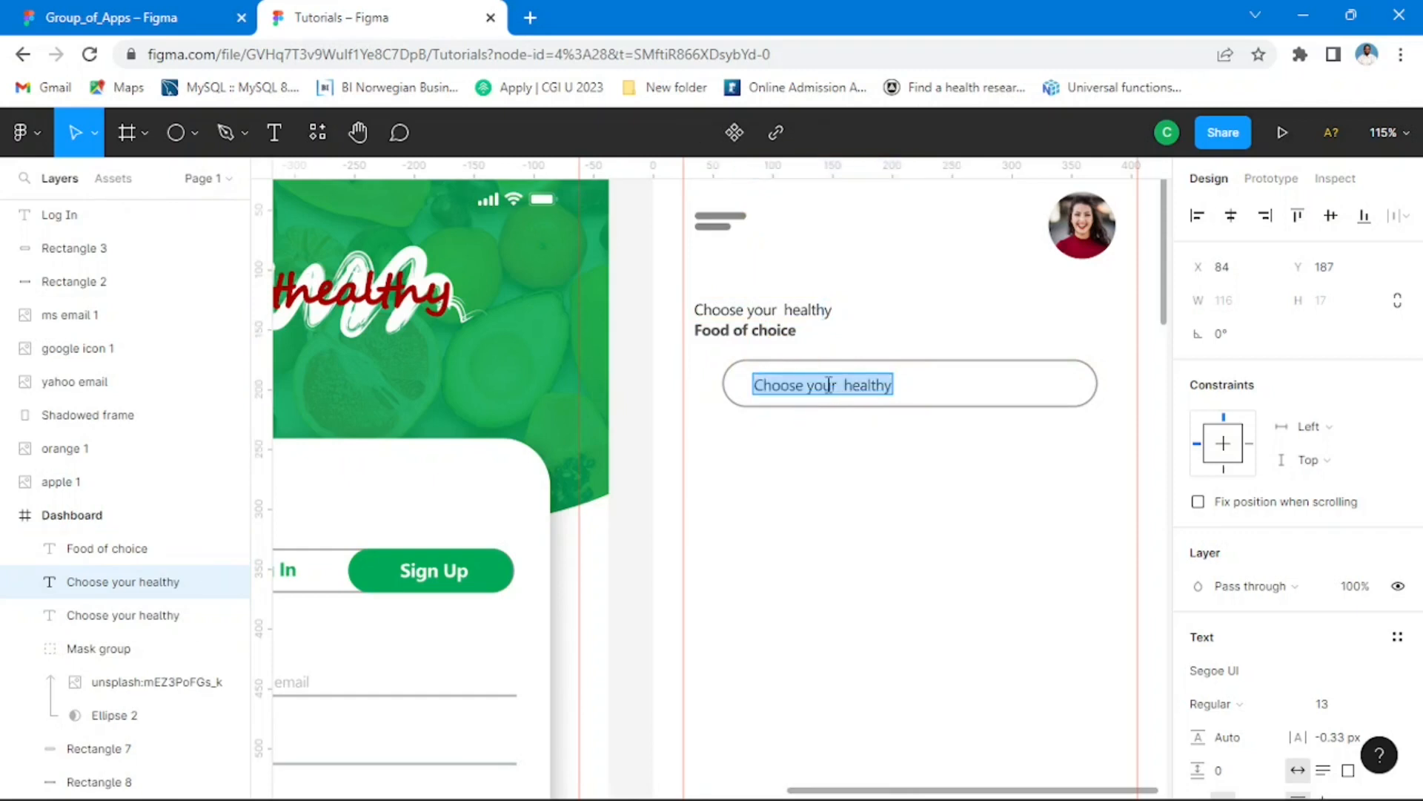
text(Sear)
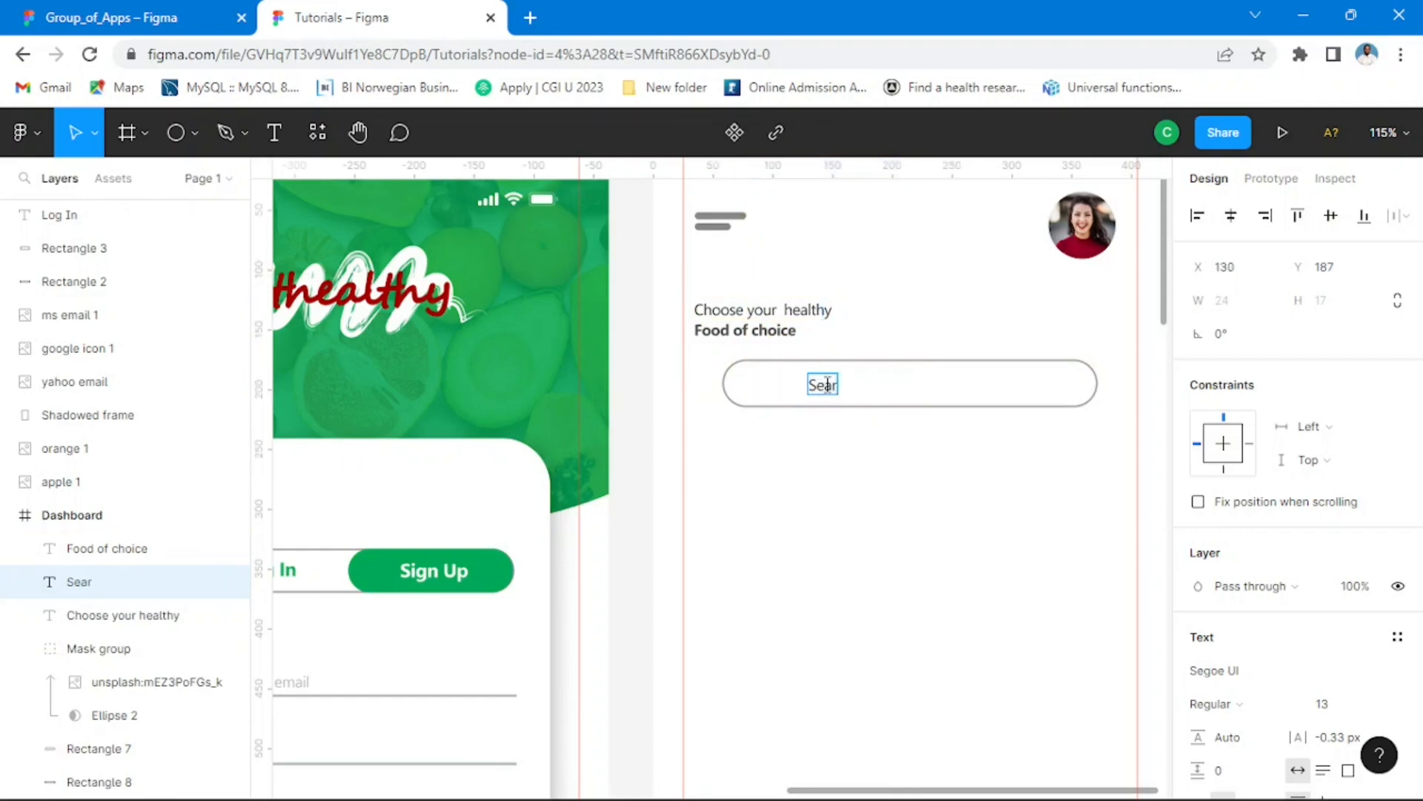
text(ch for f)
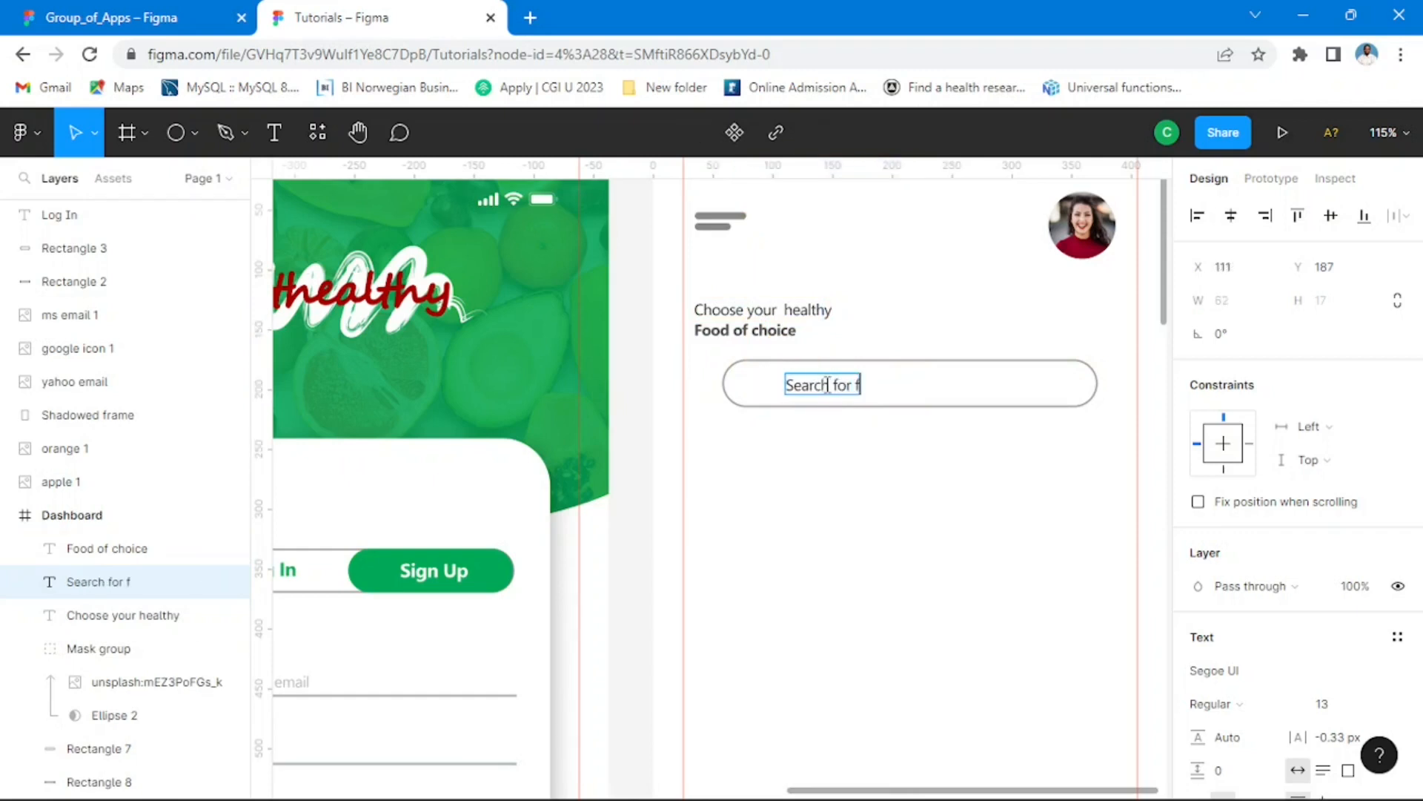
text(ood here)
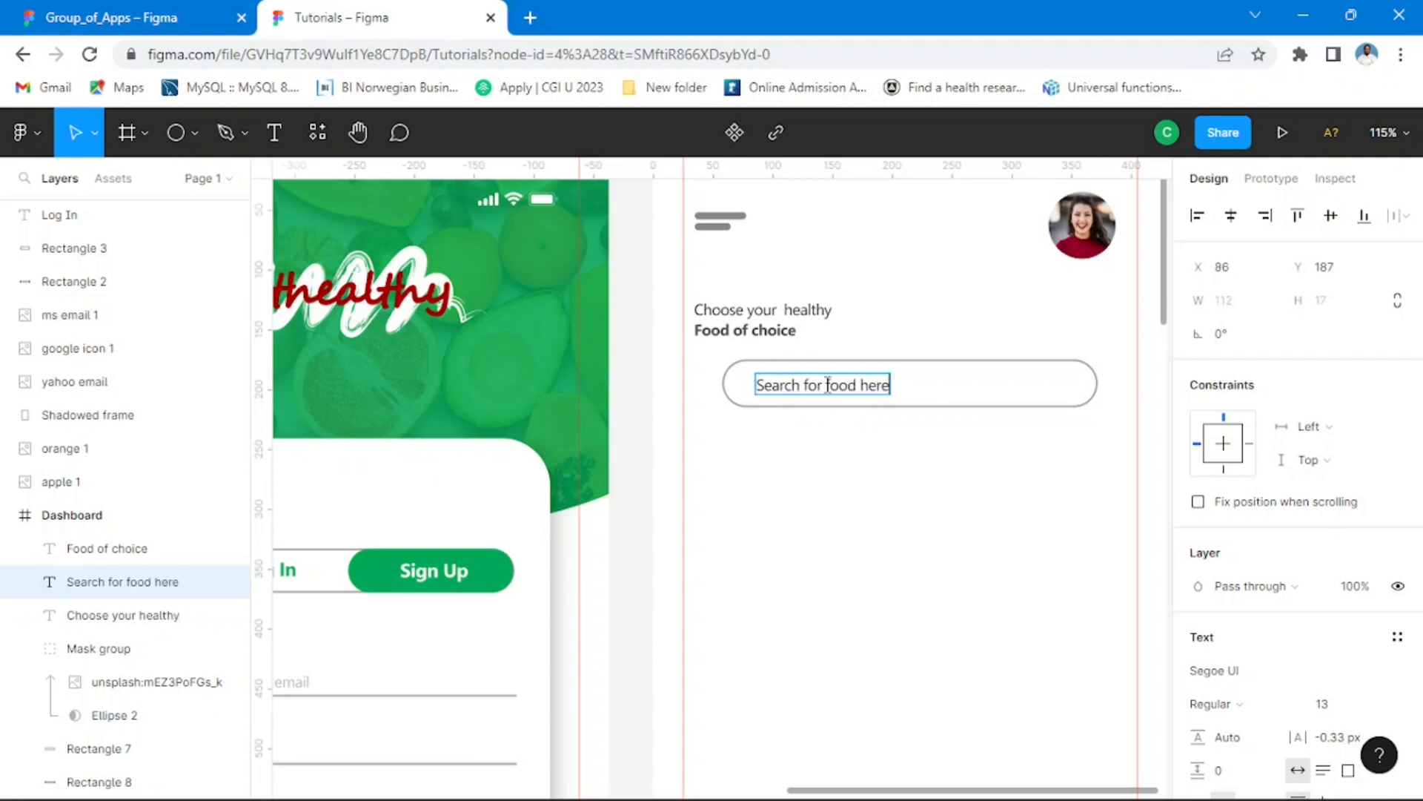
key(Escape)
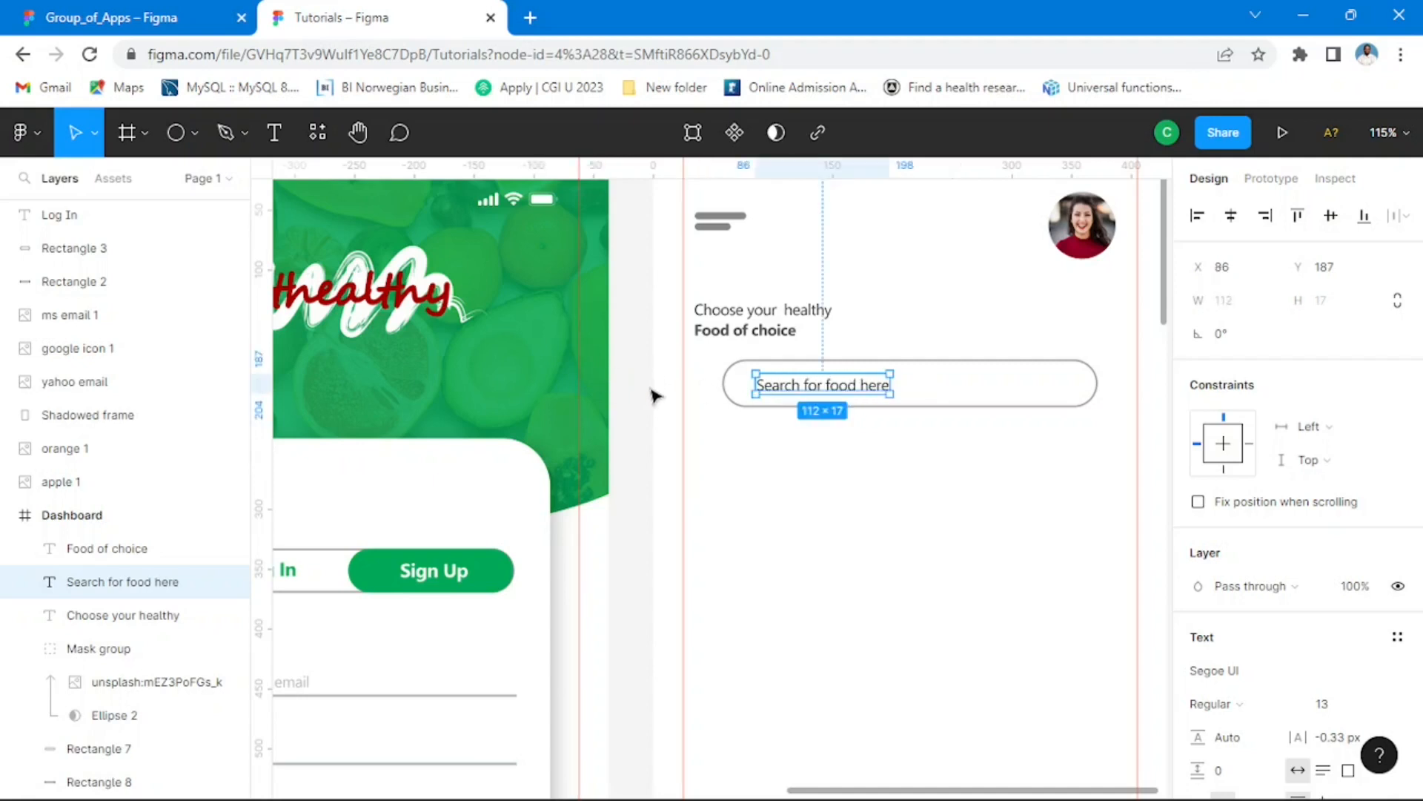
click(658, 415)
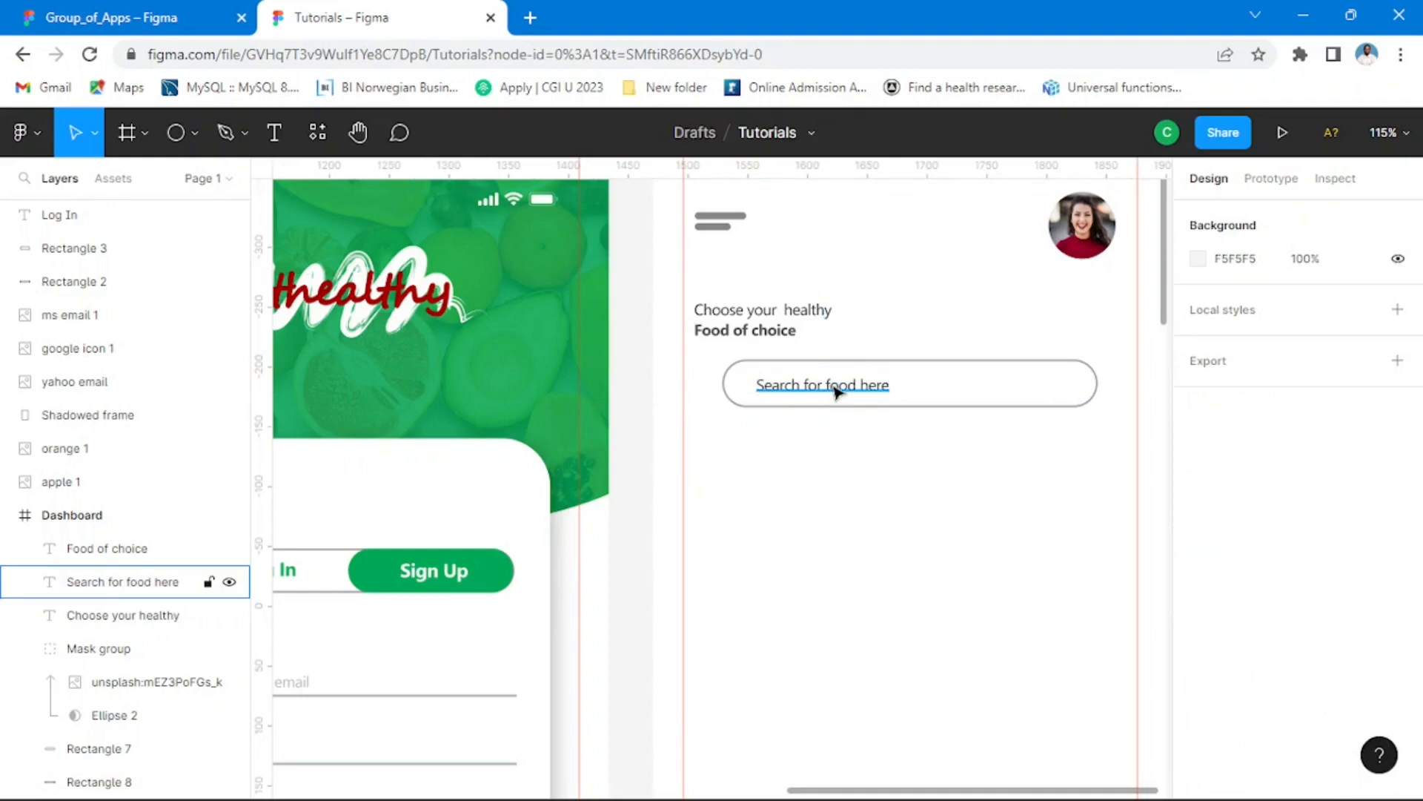
click(845, 396)
drag(845, 396, 834, 393)
Step: Try fill opacities of 75%, 85% and 45% on the "Search for food here" placeholder text
scroll(1269, 623, down, 3)
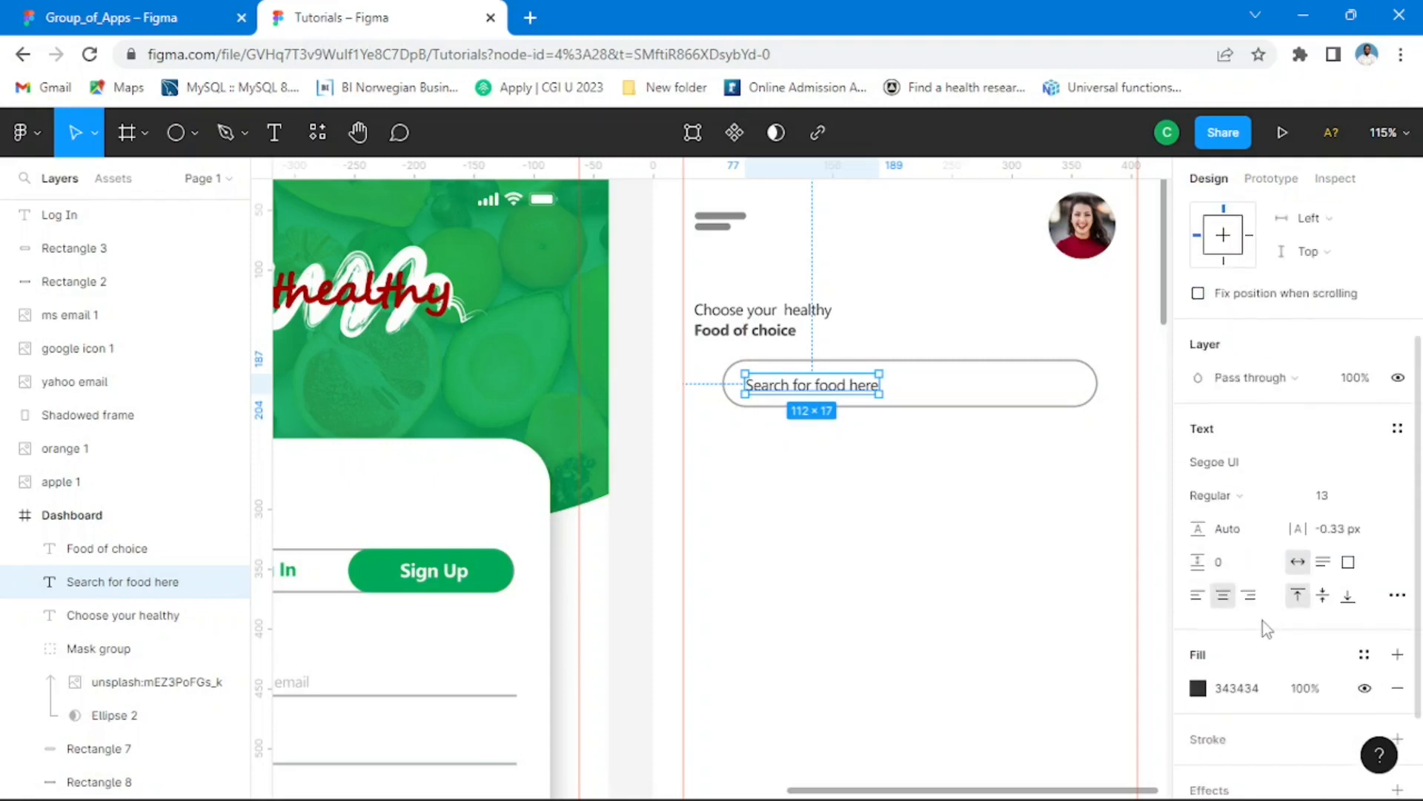
scroll(1296, 562, down, 2)
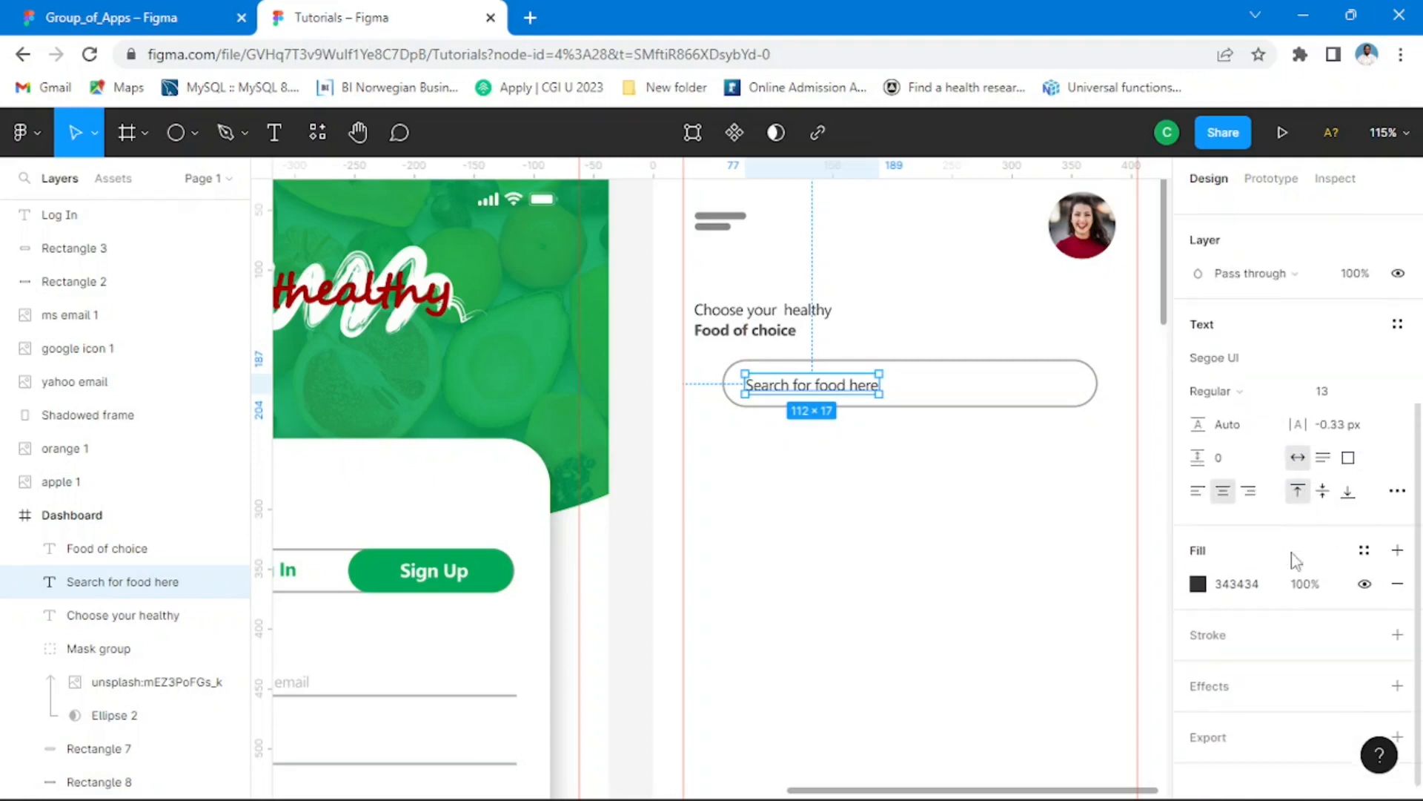
click(1322, 584)
text(75)
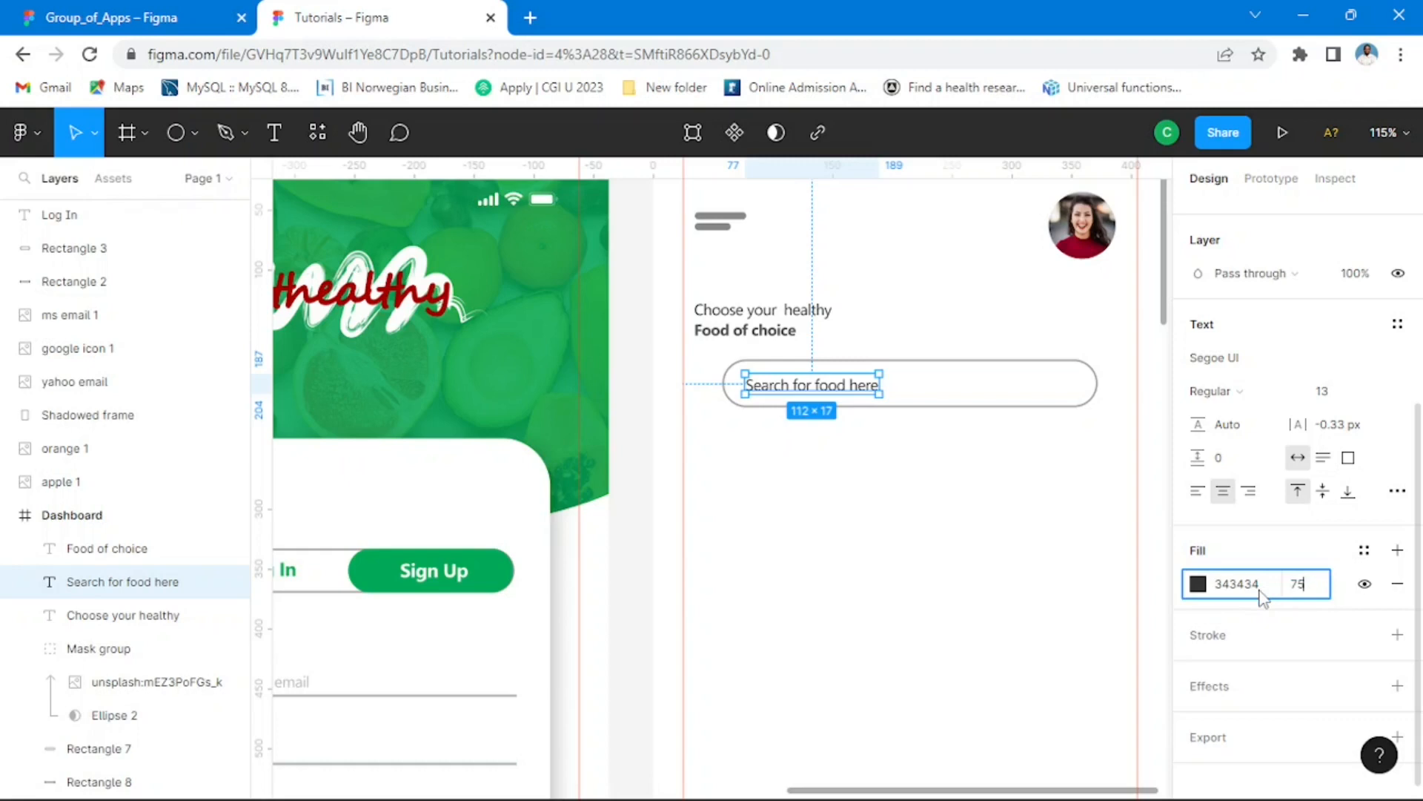
key(Return)
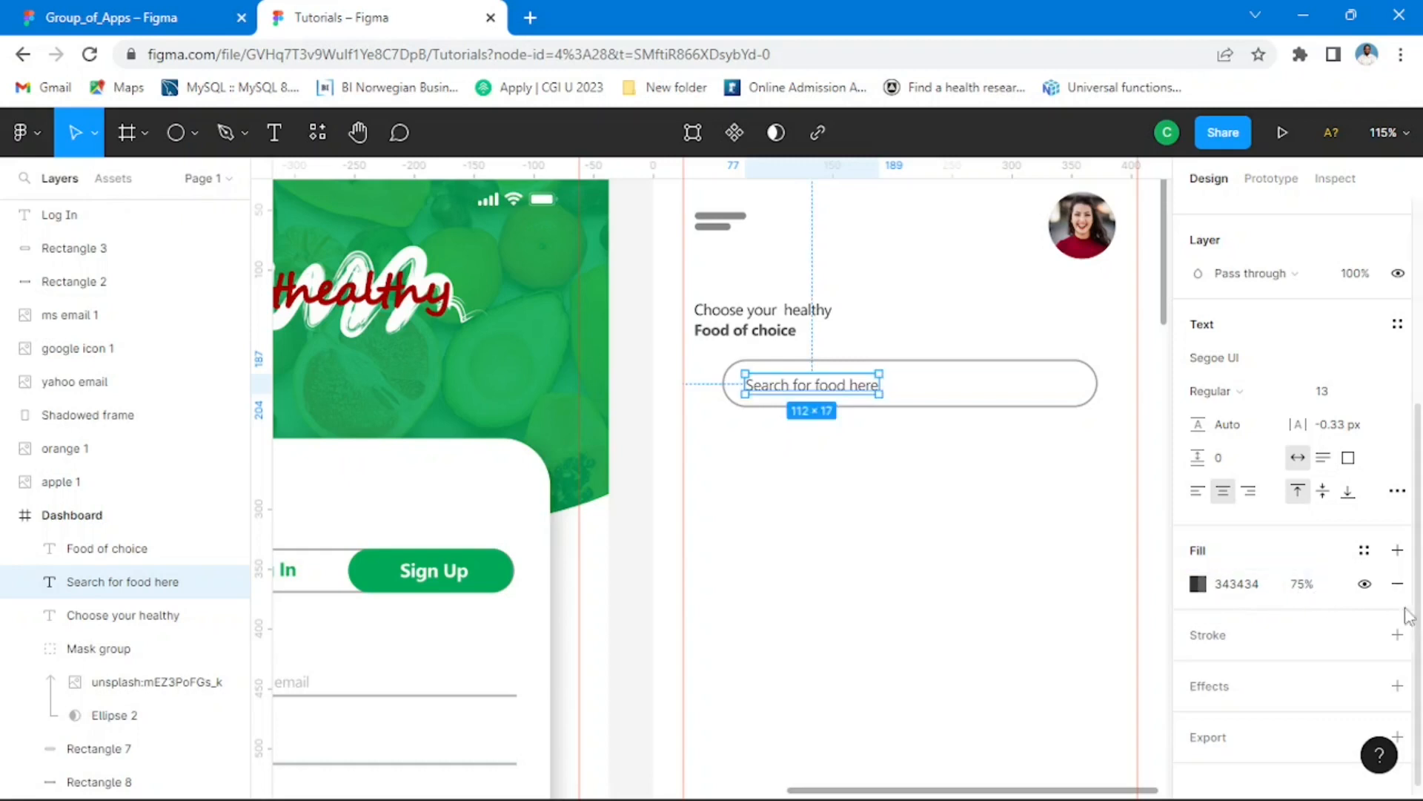
click(1315, 580)
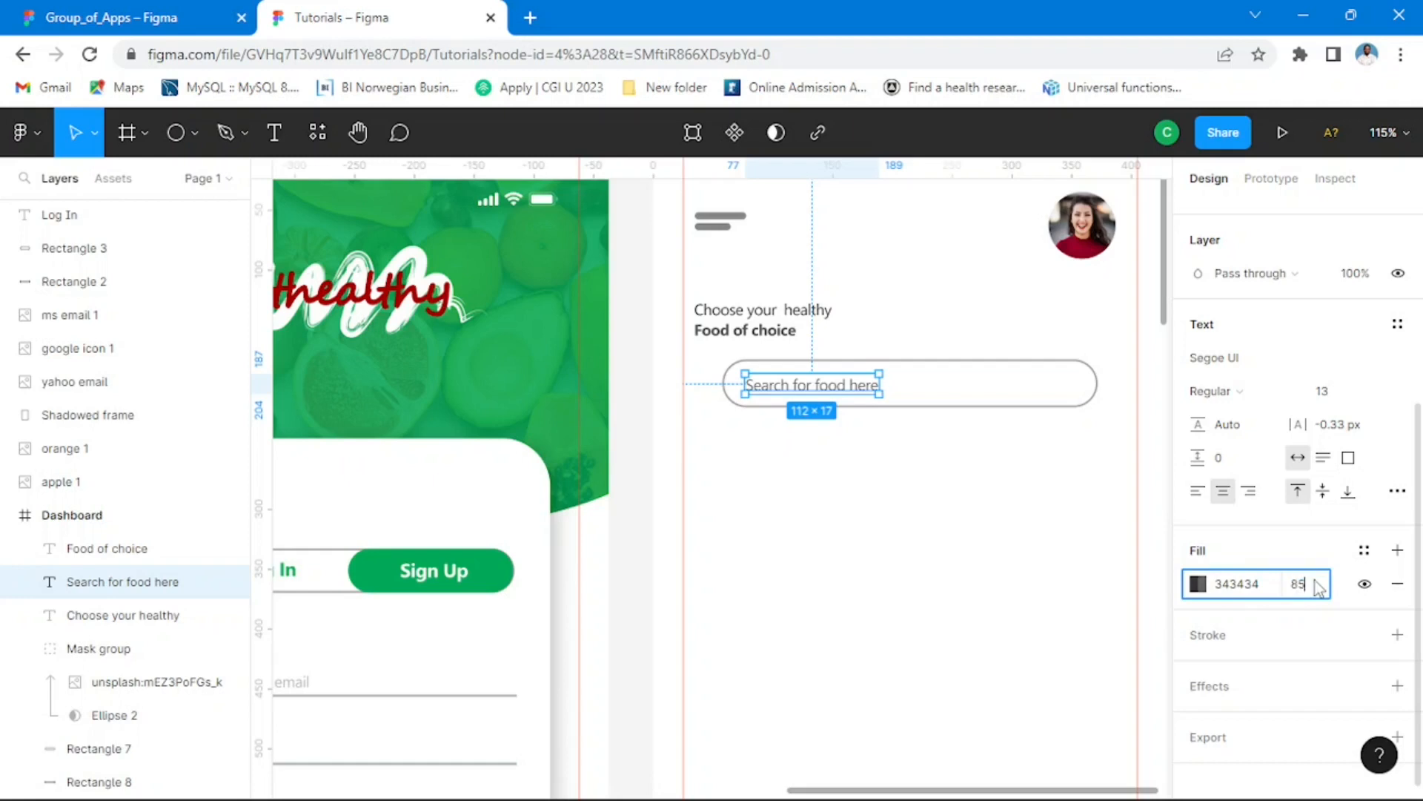
key(Return)
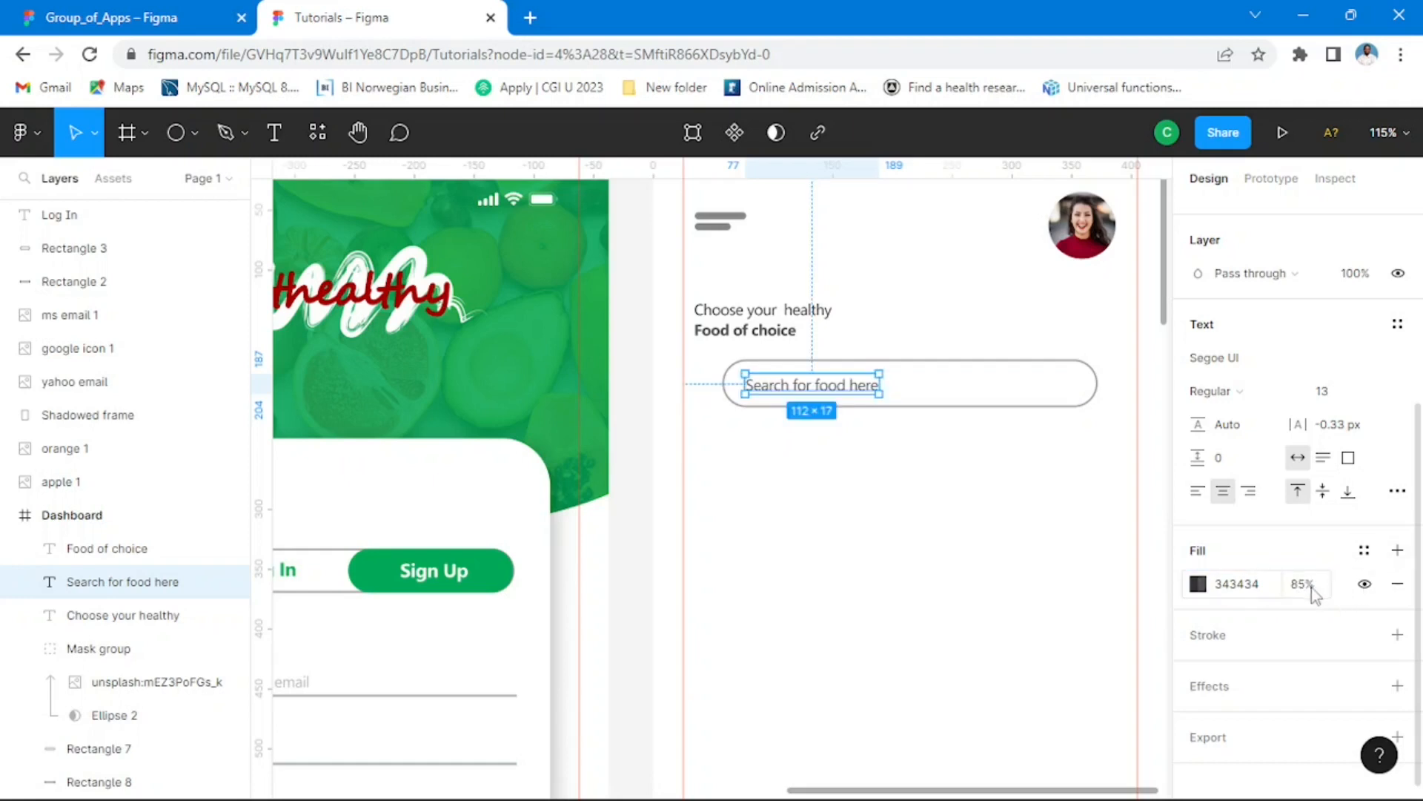
click(1315, 585)
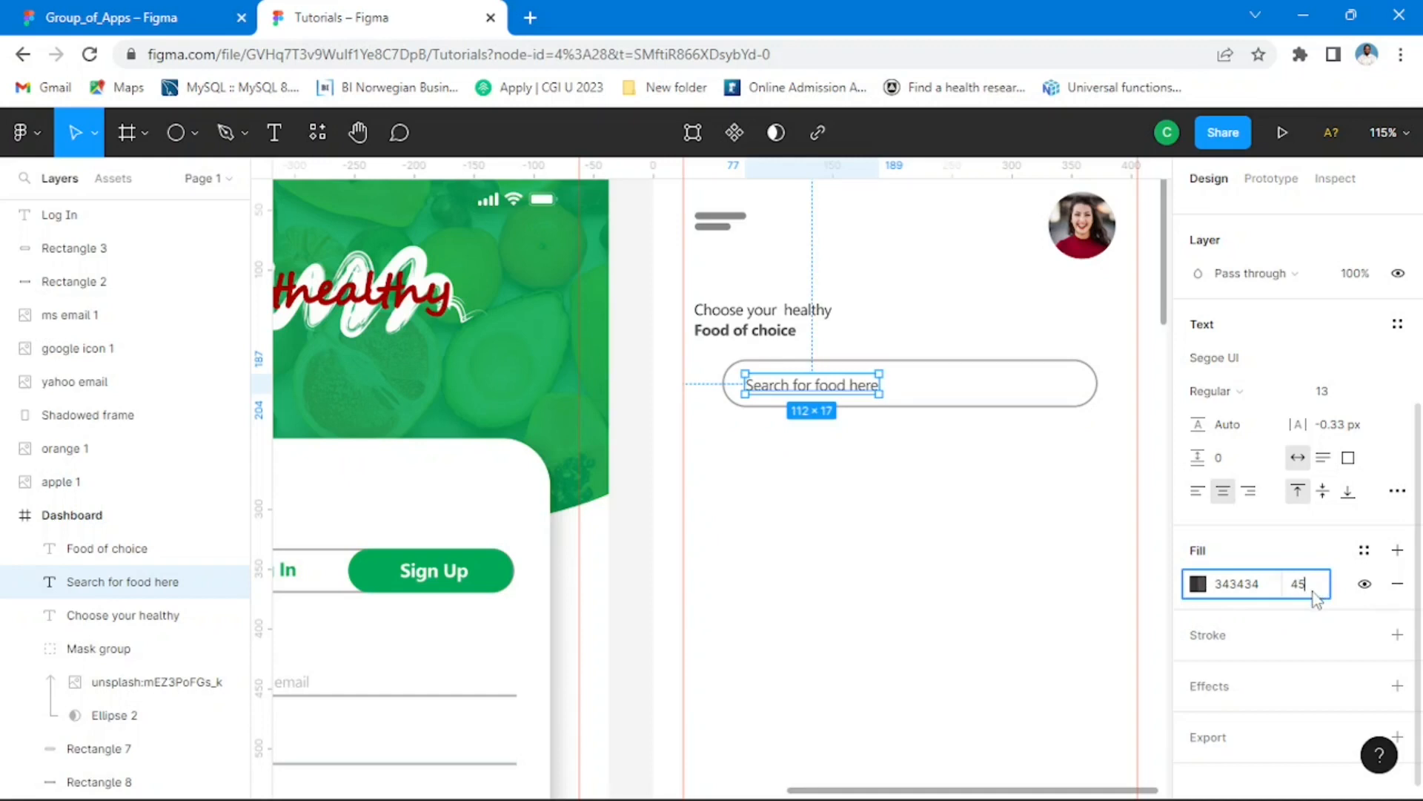
text(45)
key(Return)
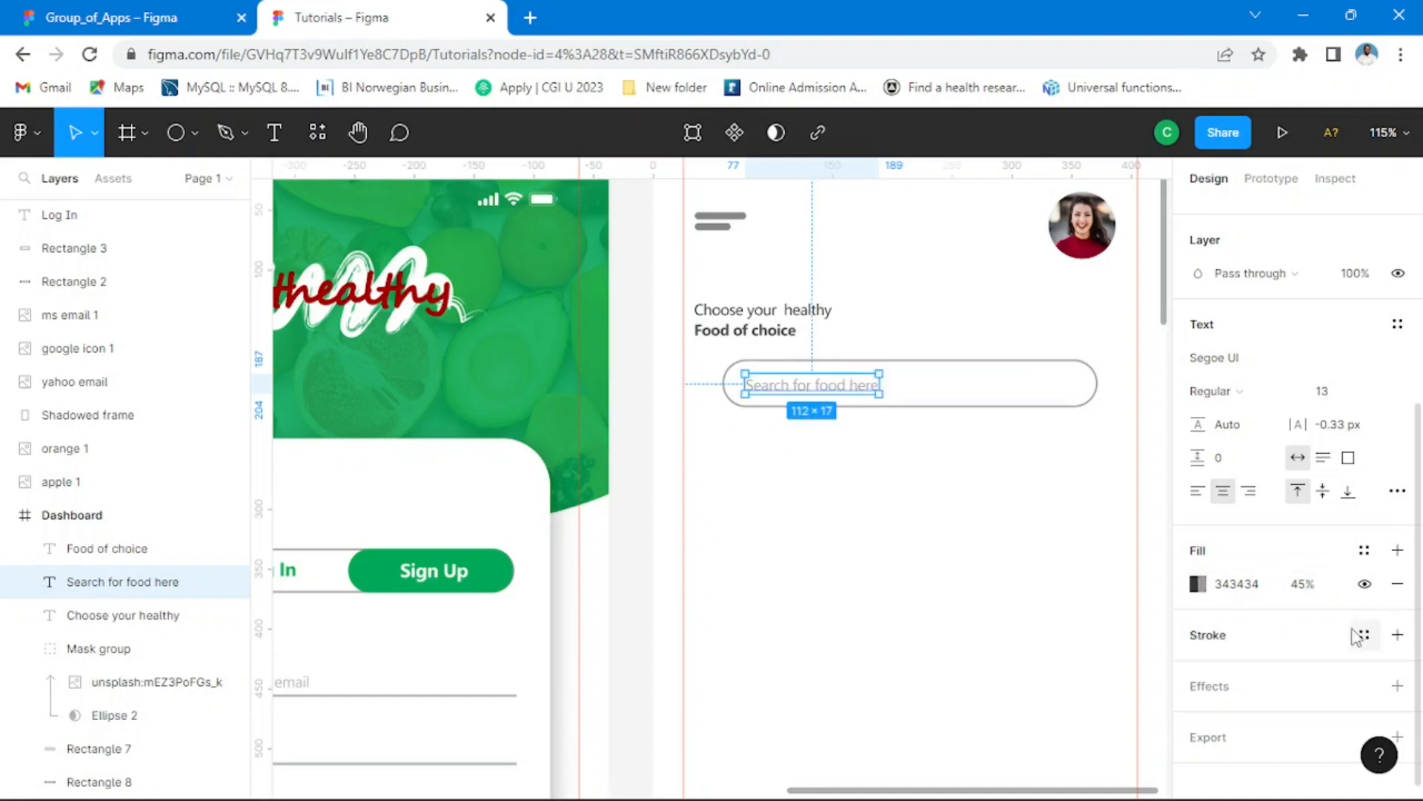
Step: Set the placeholder text's fill opacity to 50% and compare it with the reference Dashboard in Group_of_Apps
click(1305, 586)
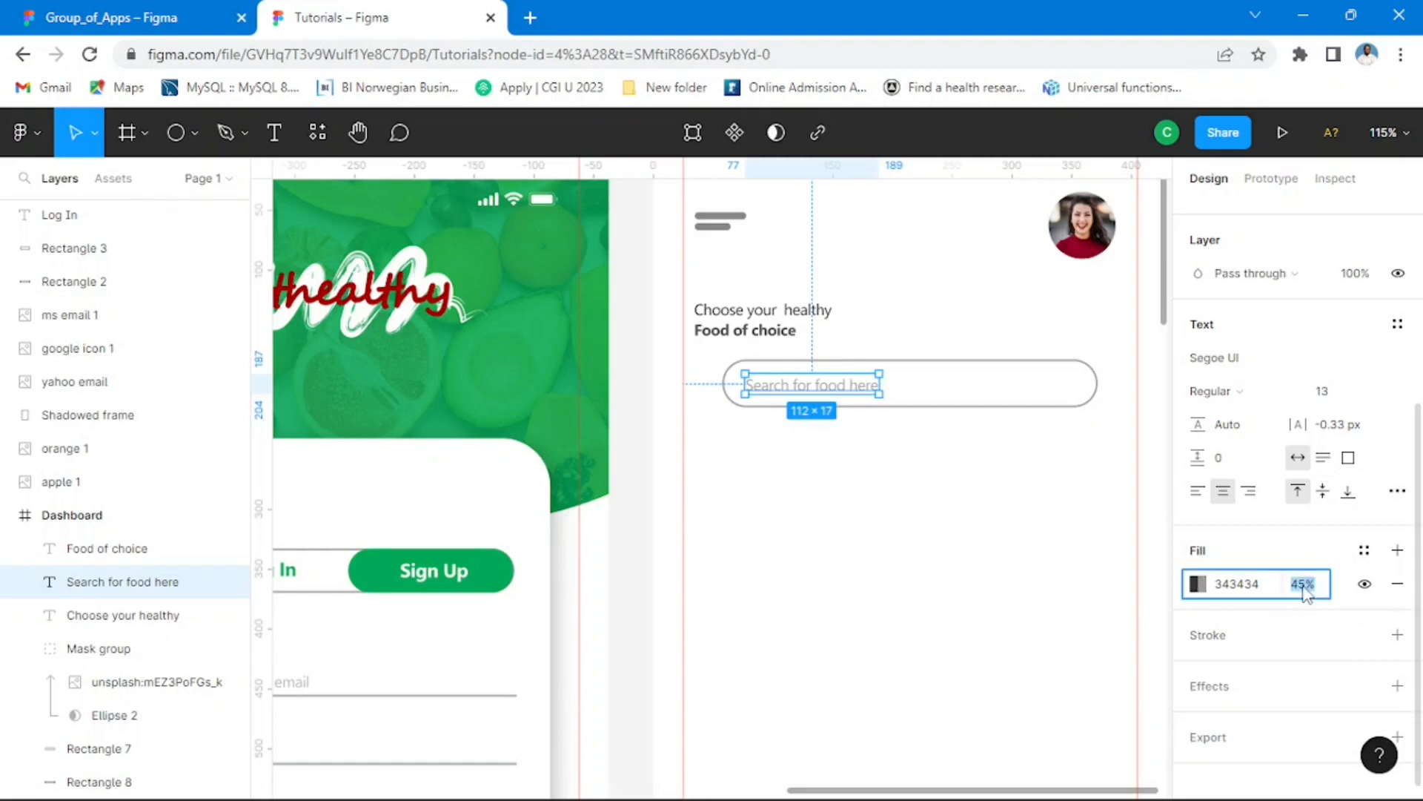
key(Return)
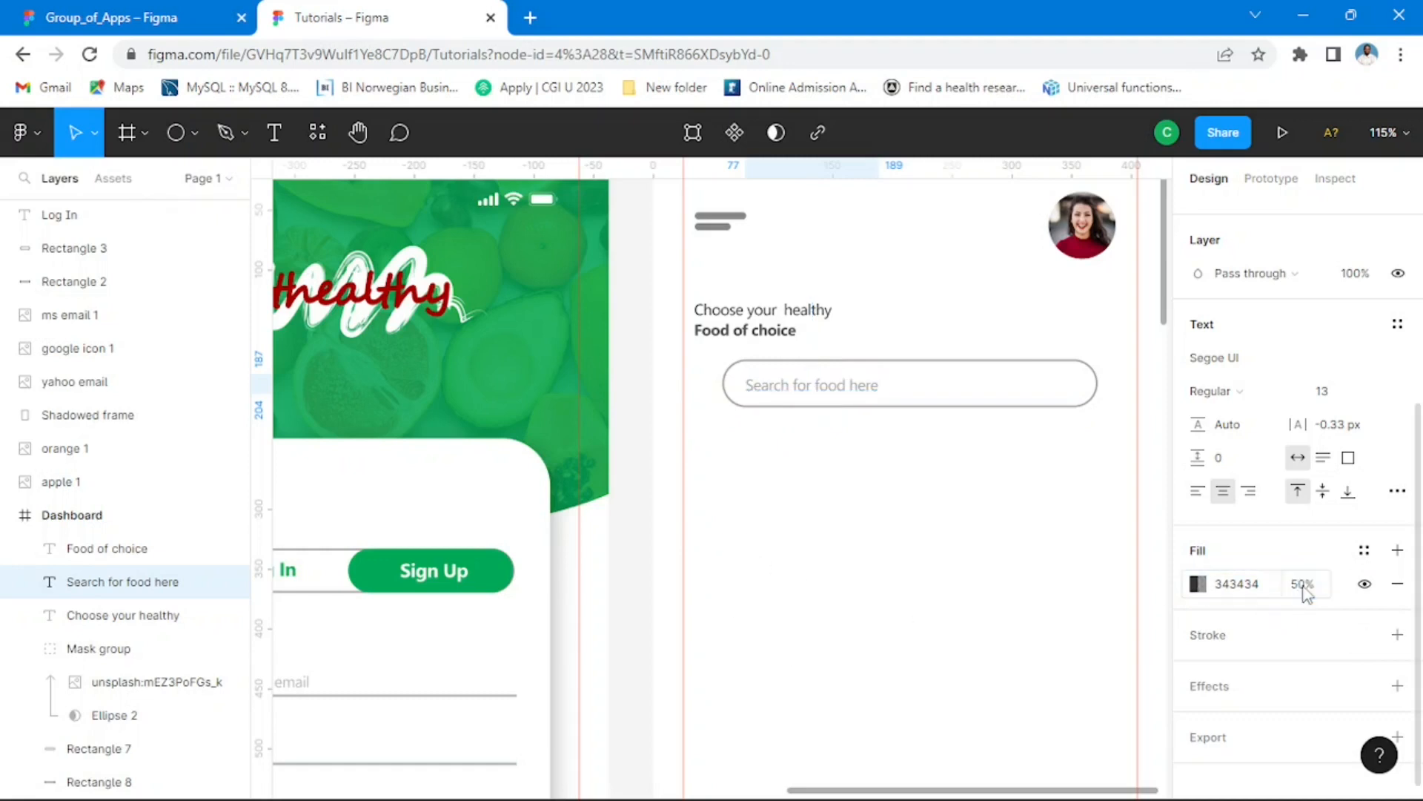
click(677, 413)
click(111, 18)
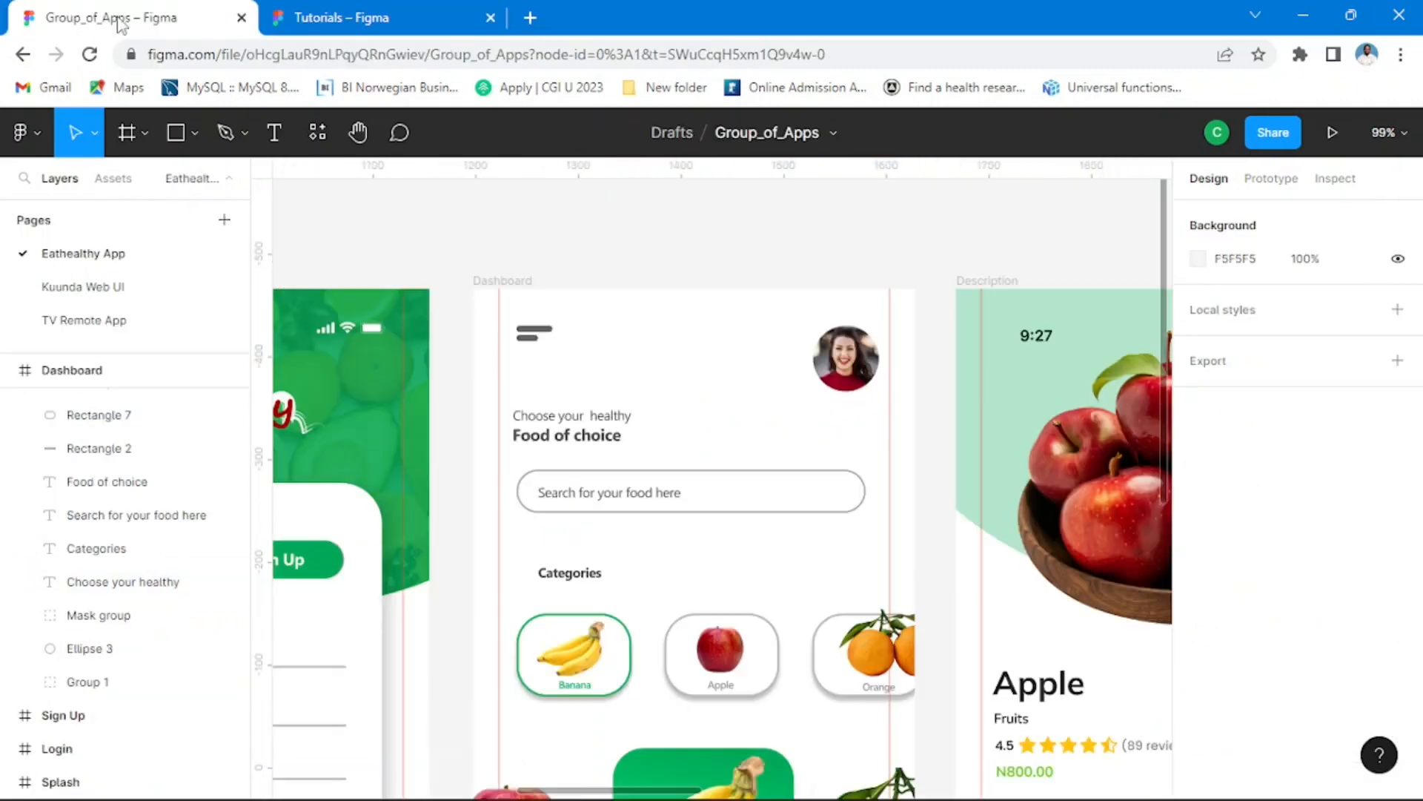
click(308, 19)
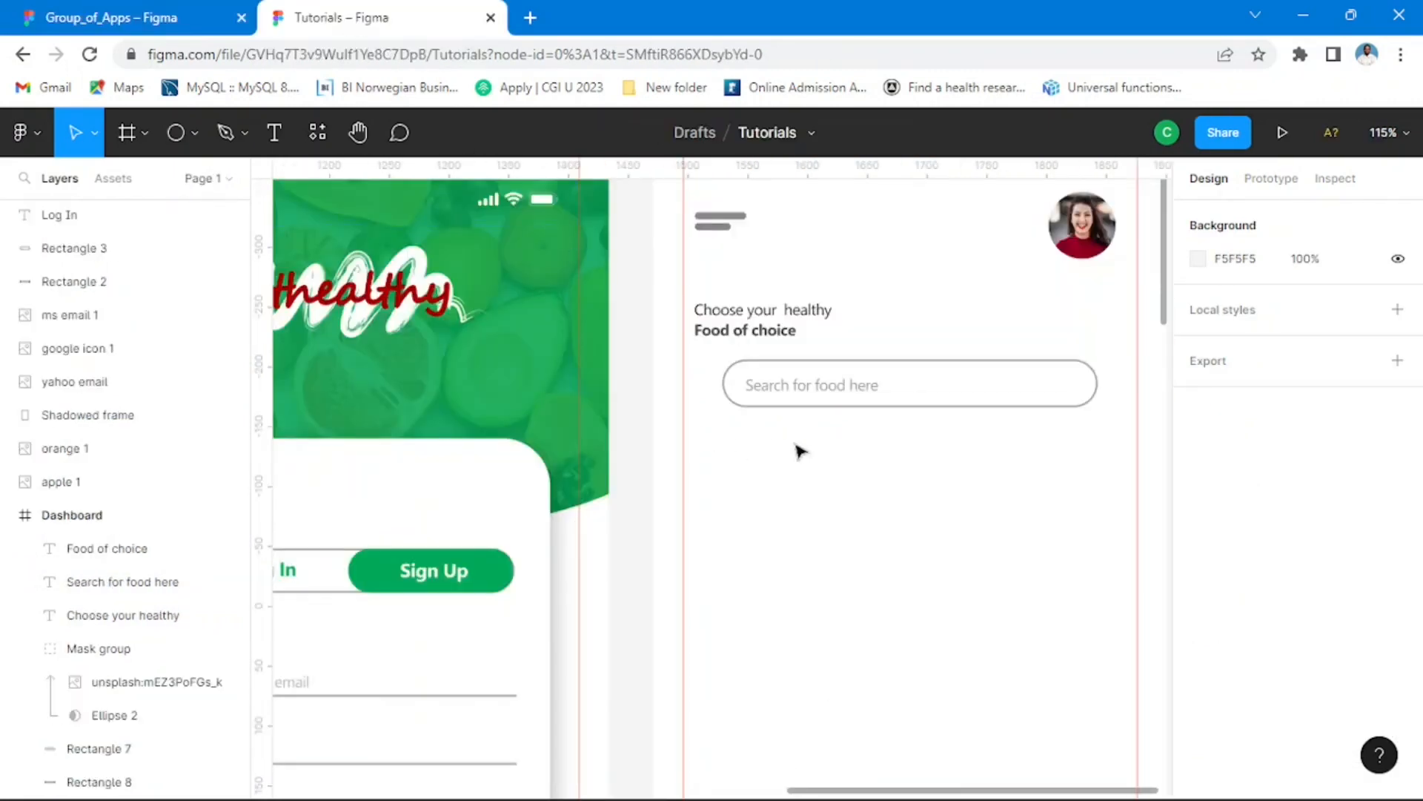
Step: Widen the search box to about 338 and centre it horizontally in the Dashboard frame
scroll(932, 411, down, 3)
scroll(978, 431, down, 1)
click(1041, 401)
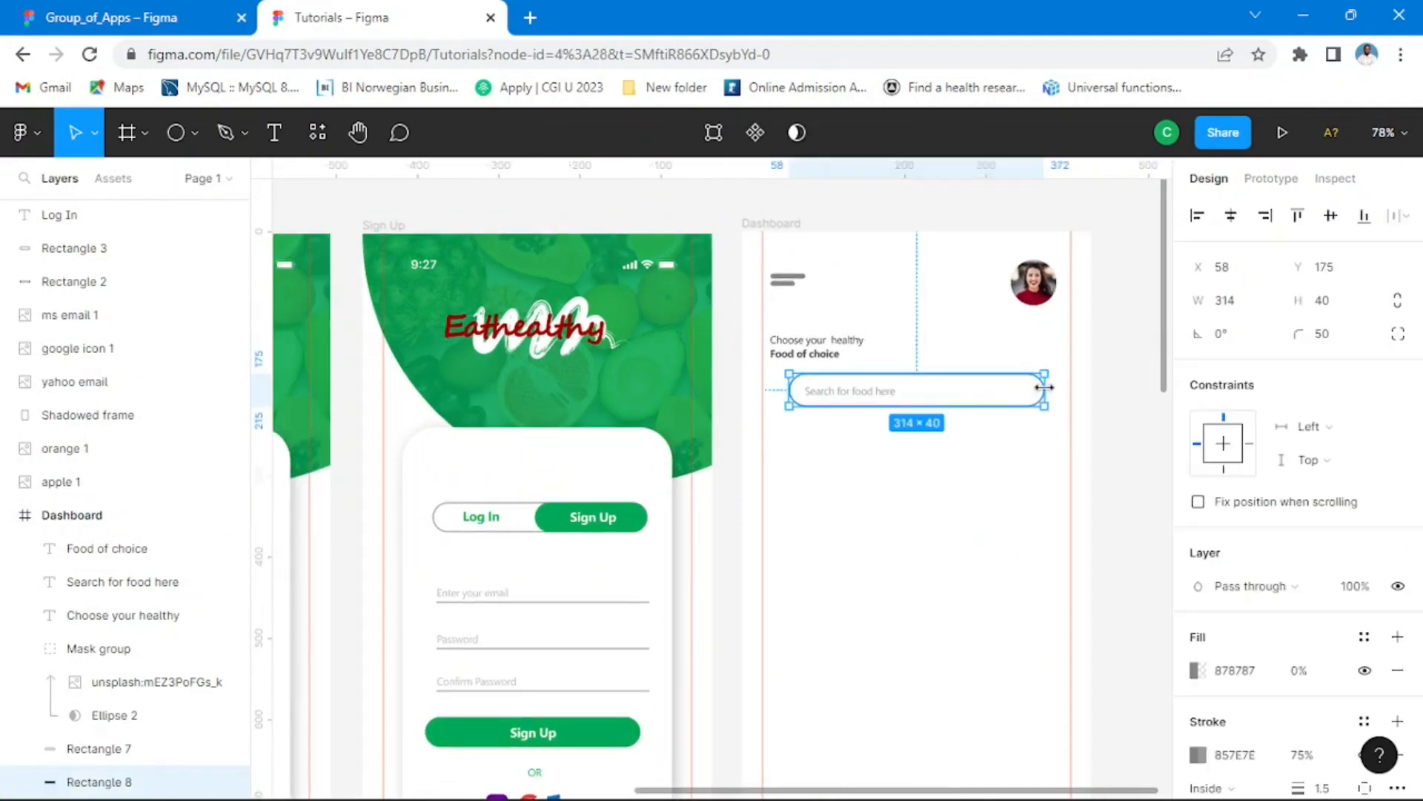
drag(1045, 387, 1064, 388)
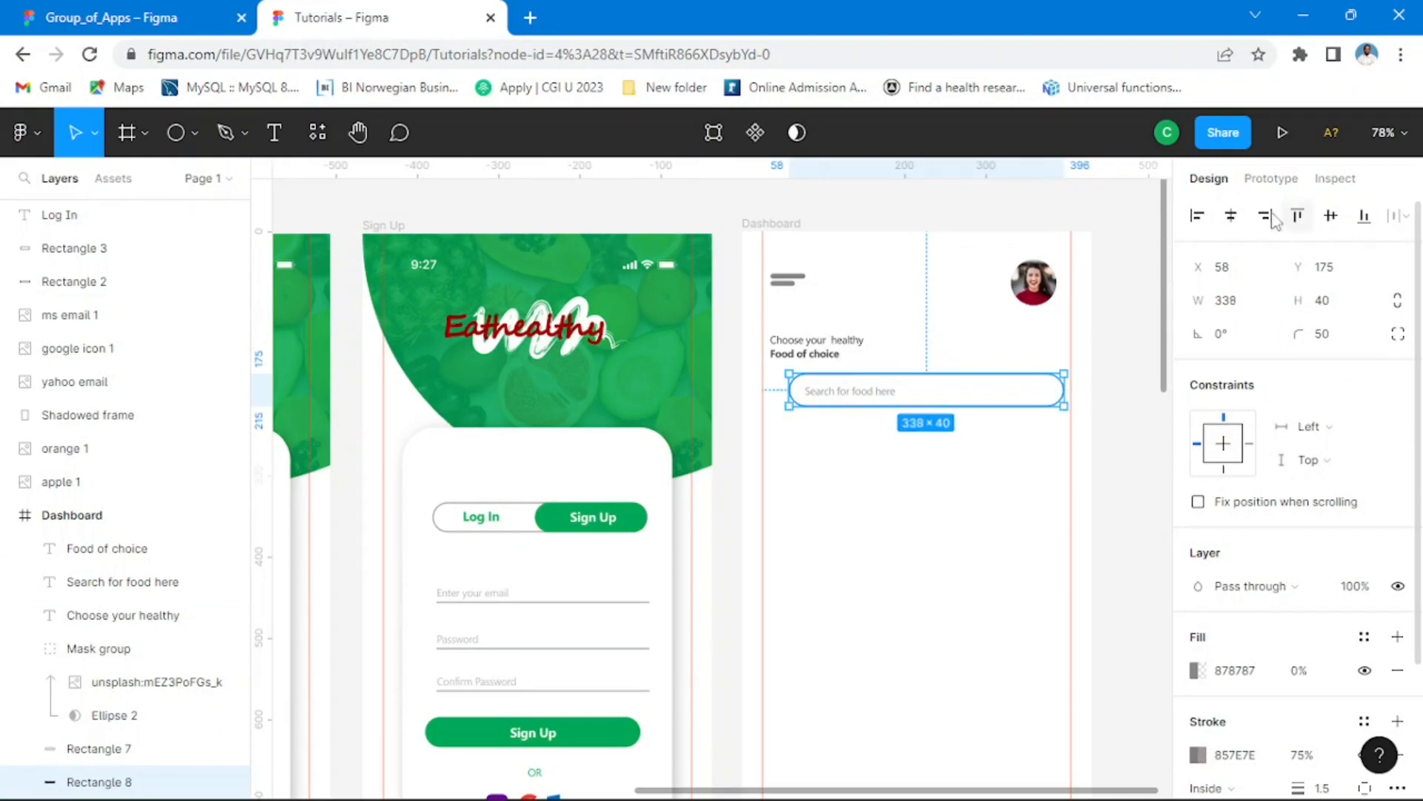
click(1231, 215)
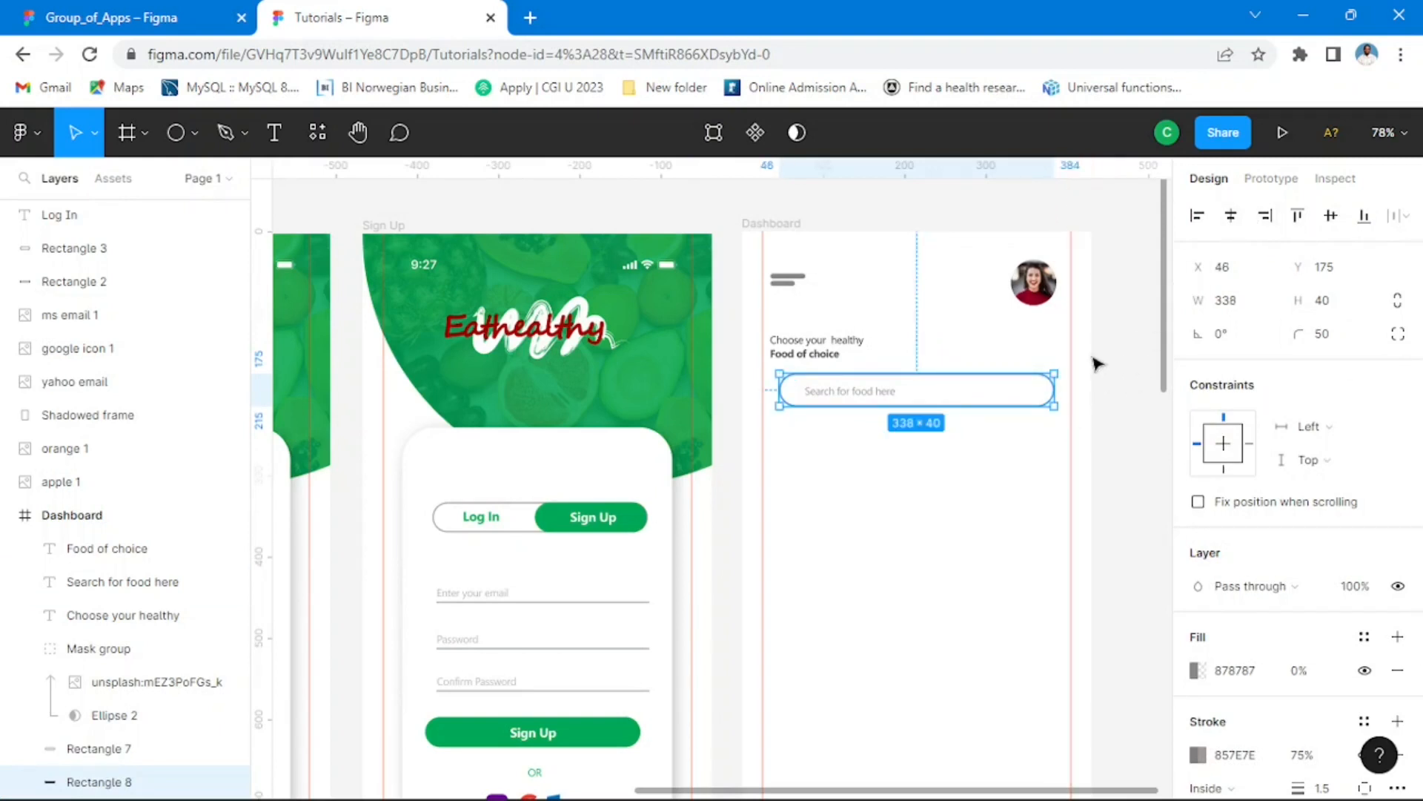
click(1118, 321)
Step: Select both heading lines together with the search box and align their left edges
click(820, 341)
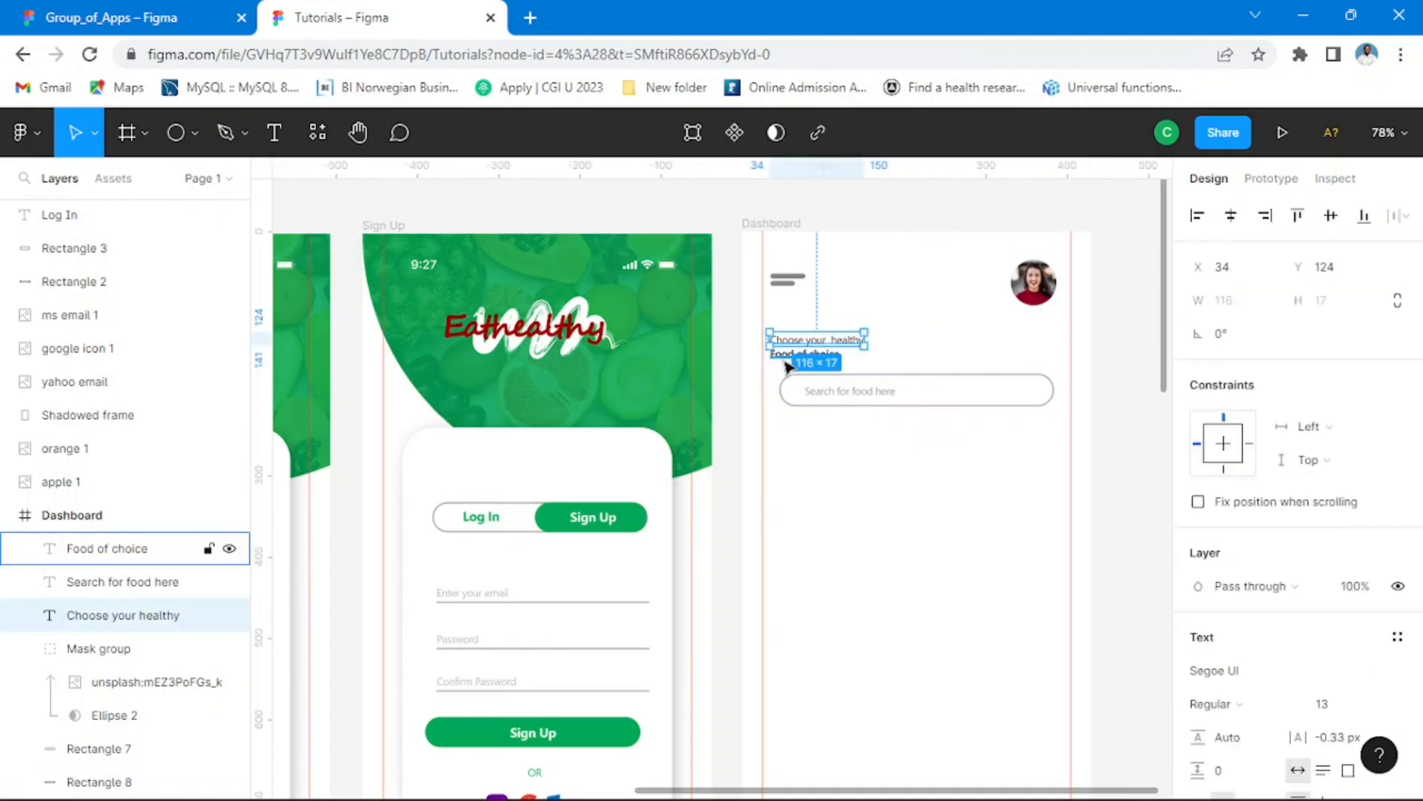
shift+click(787, 356)
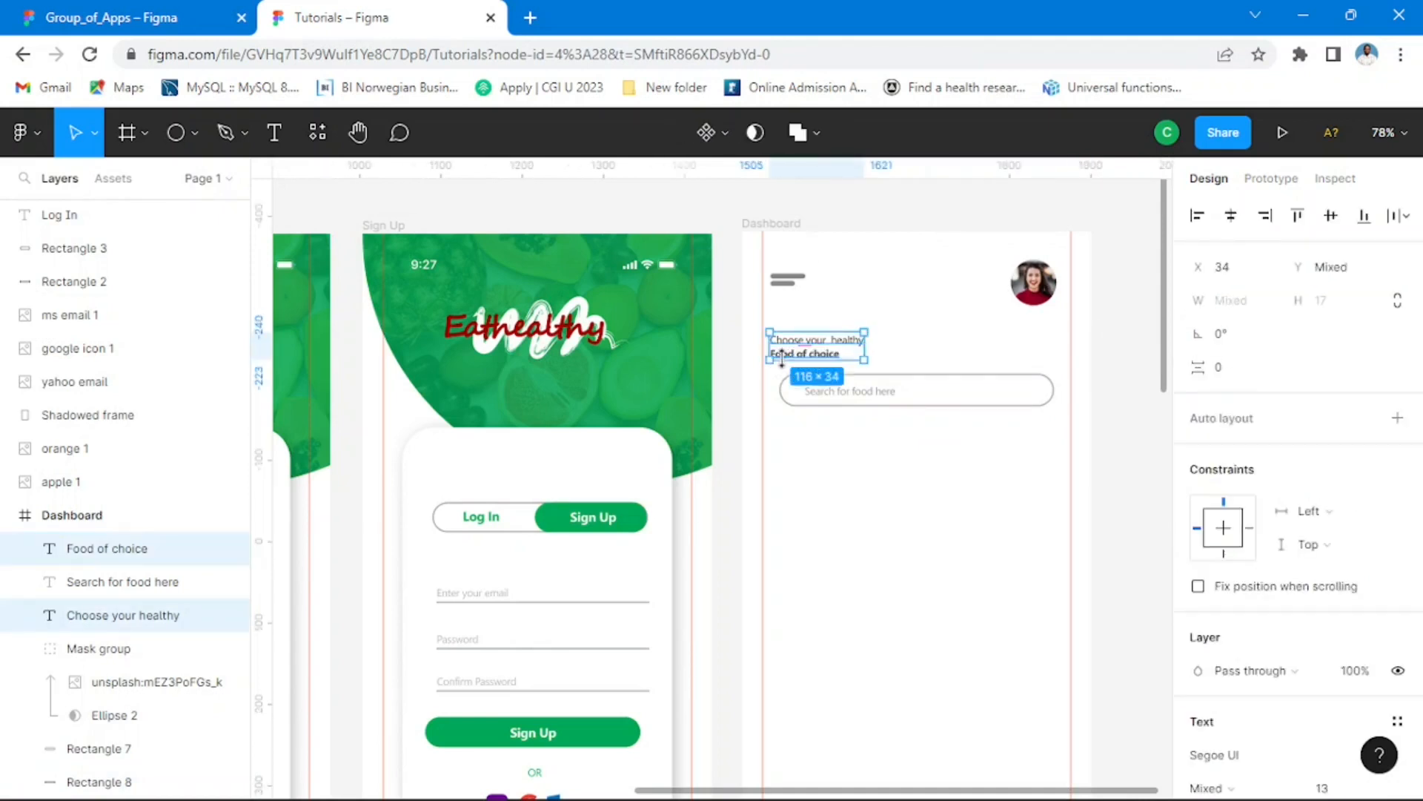
shift+click(910, 382)
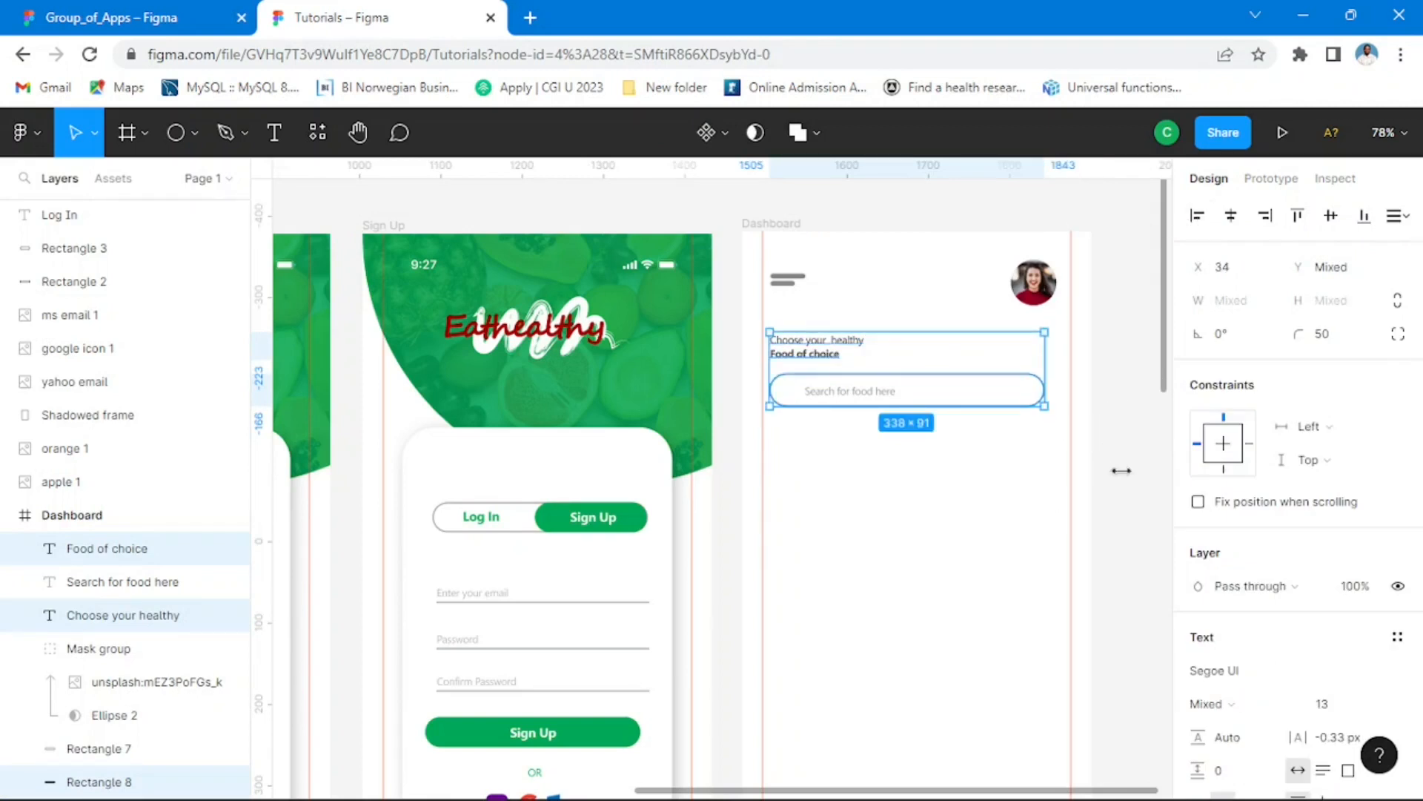
Step: Try centring the heading lines over the search box, undo it, and move all three together to X 46
click(1231, 222)
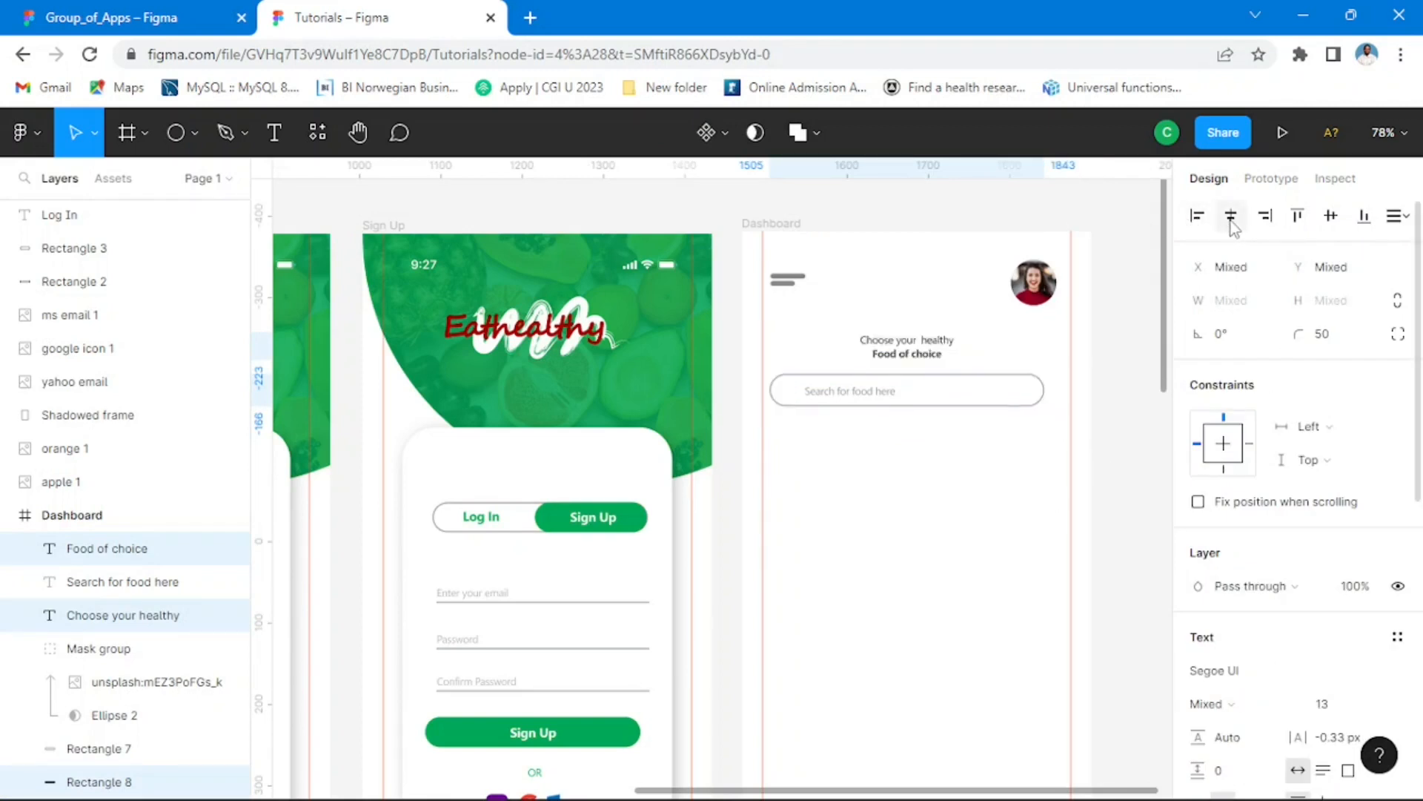
key(ctrl+z)
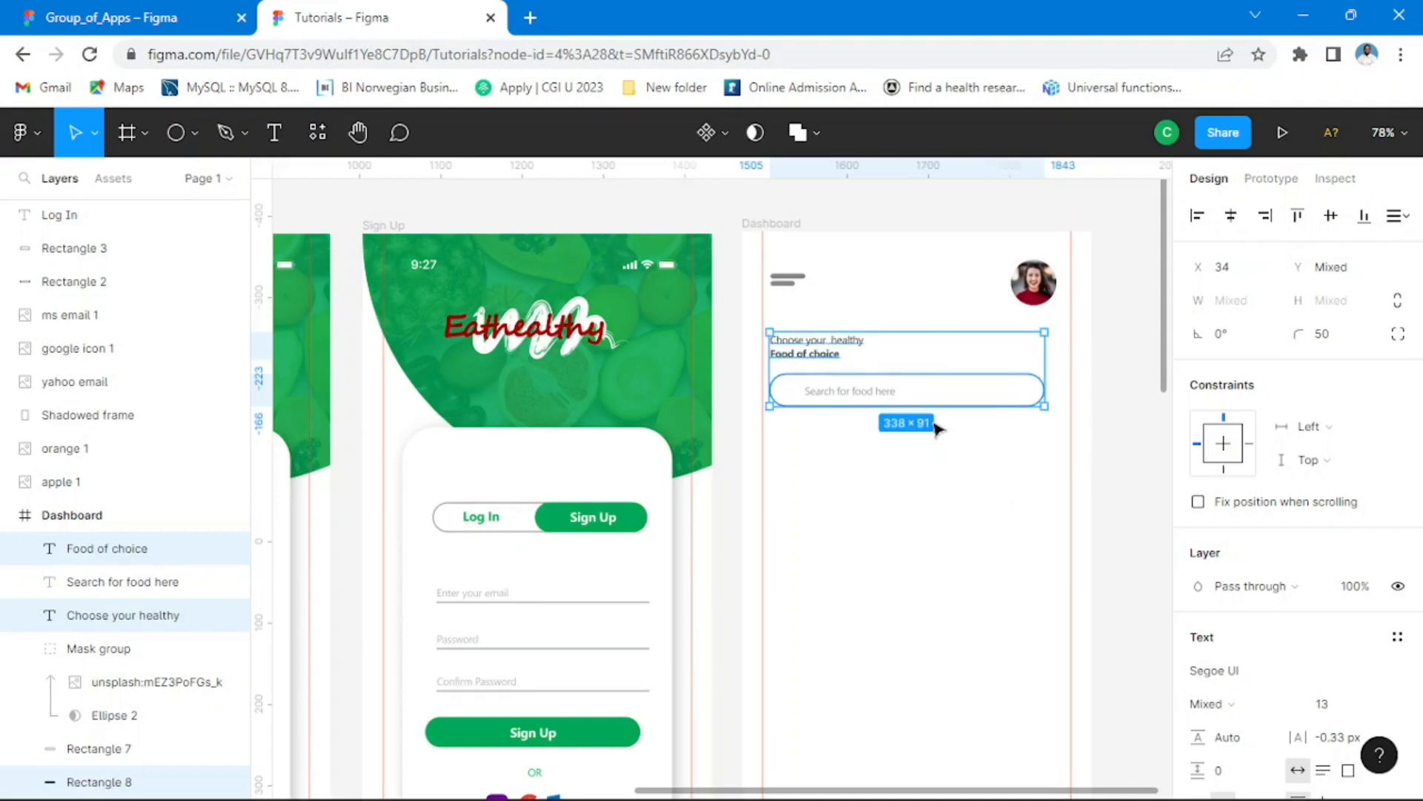
mouse_move(948, 406)
mouse_down()
mouse_move(967, 396)
mouse_move(956, 391)
mouse_move(961, 401)
mouse_up()
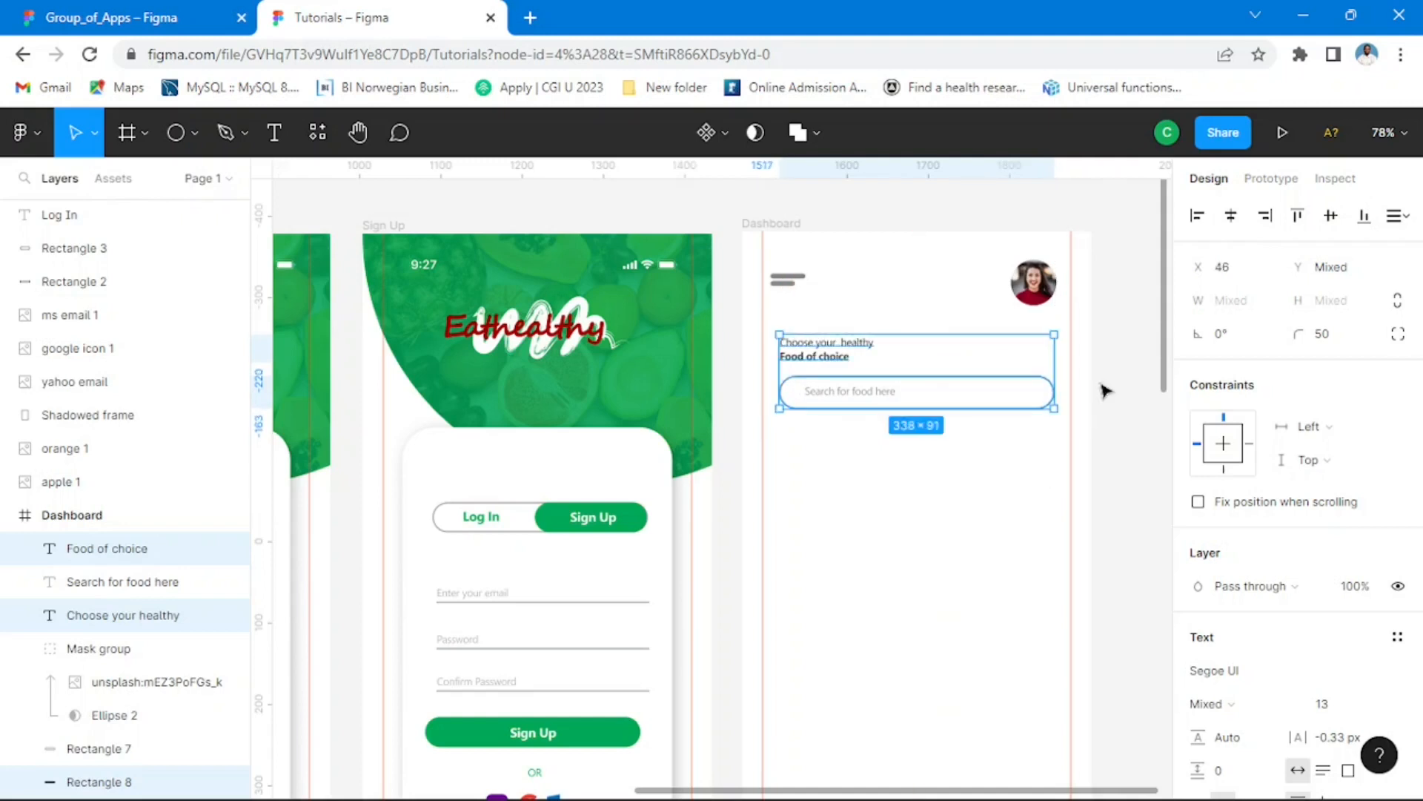
click(1124, 353)
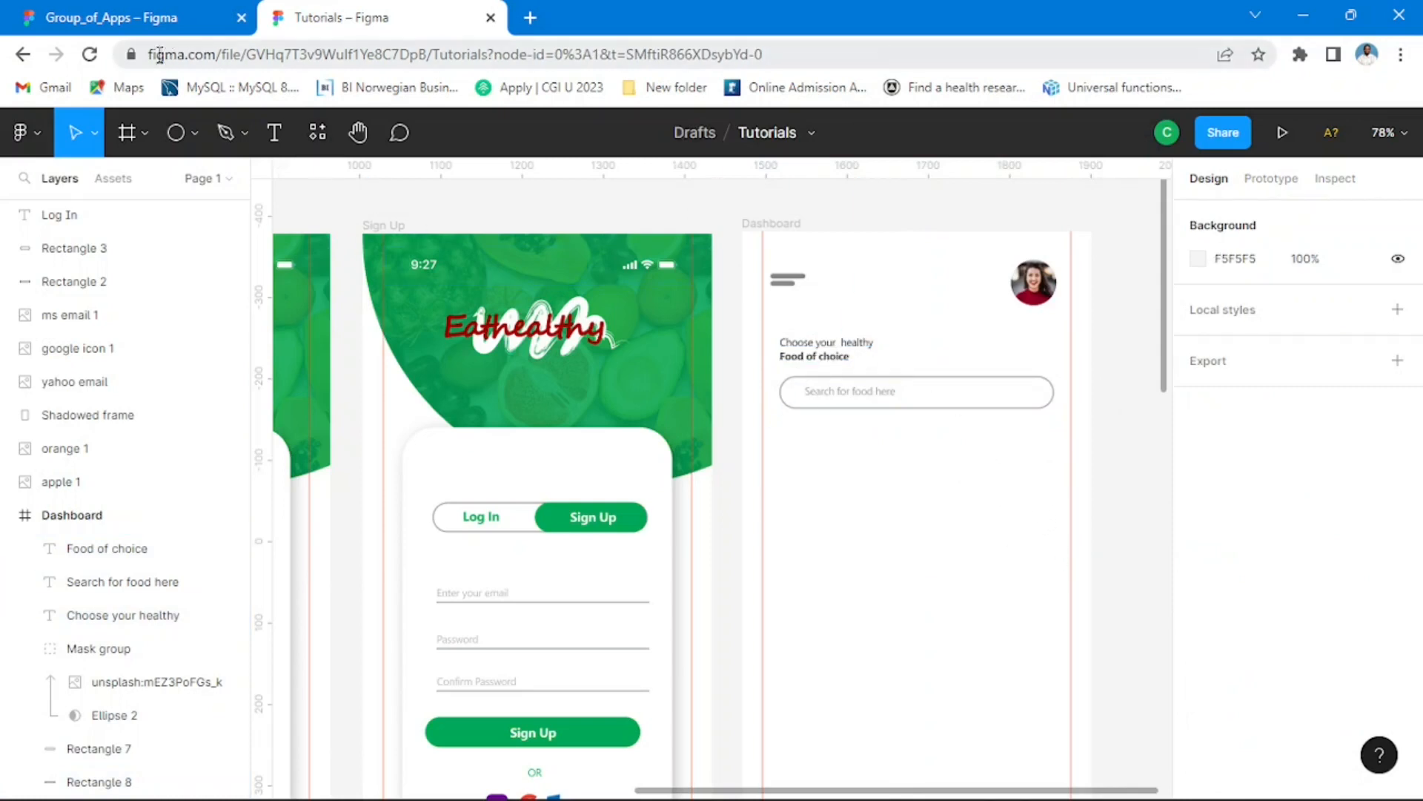
Step: Examine the Categories section and its fruit cards in the reference Dashboard in Group_of_Apps, and return to the Tutorials file
click(118, 17)
ctrl+scroll(756, 573, down, 3)
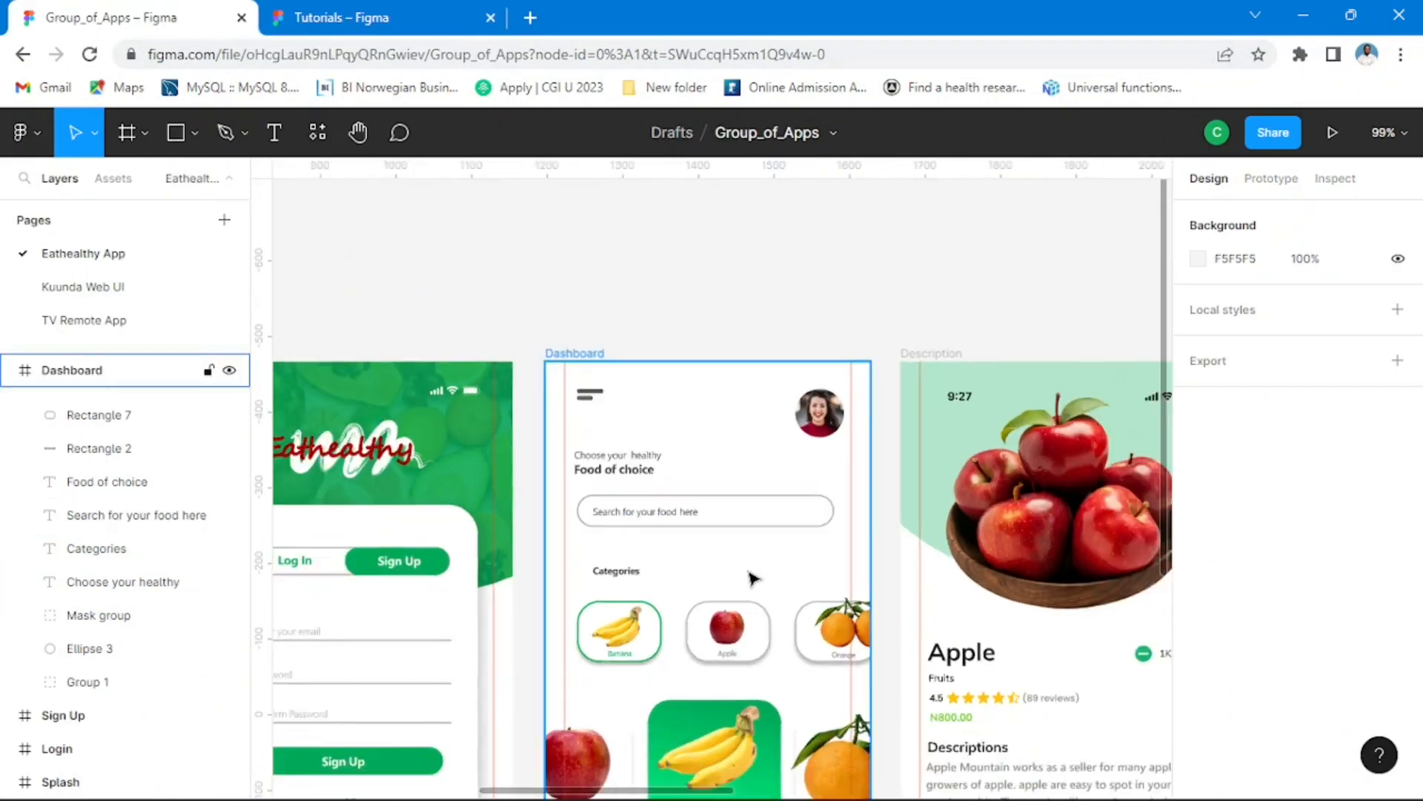
scroll(764, 548, down, 3)
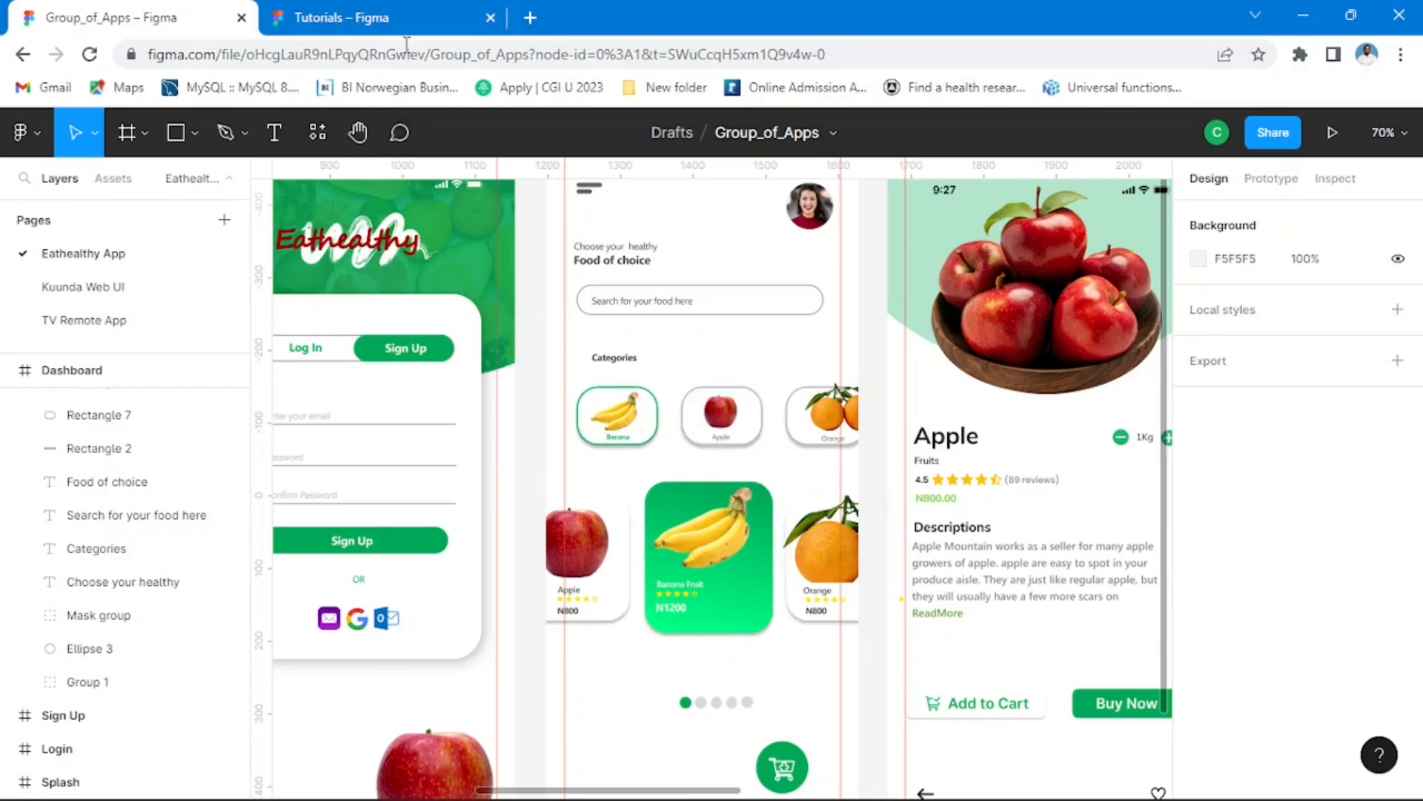
key(ctrl+Tab)
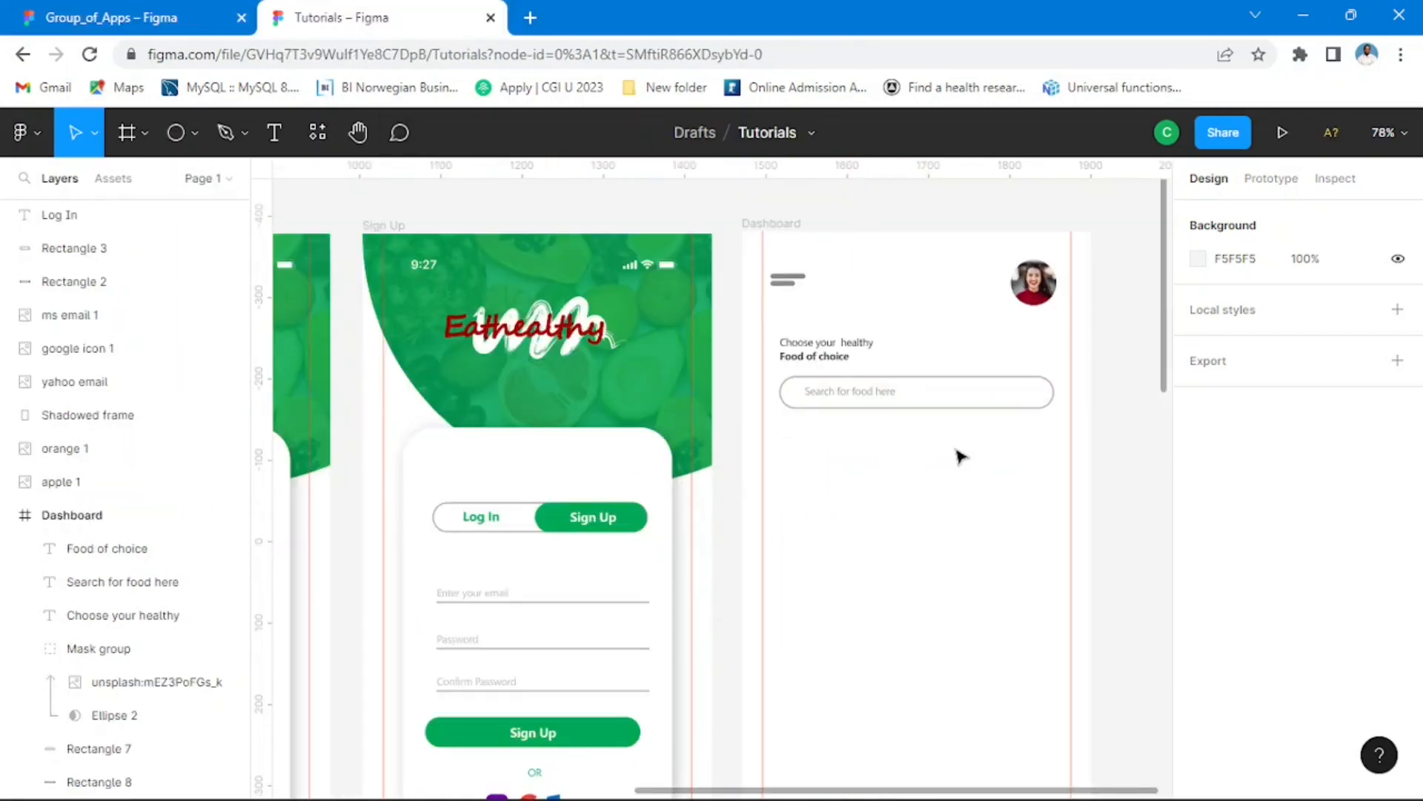
scroll(931, 461, down, 3)
drag(985, 588, 879, 514)
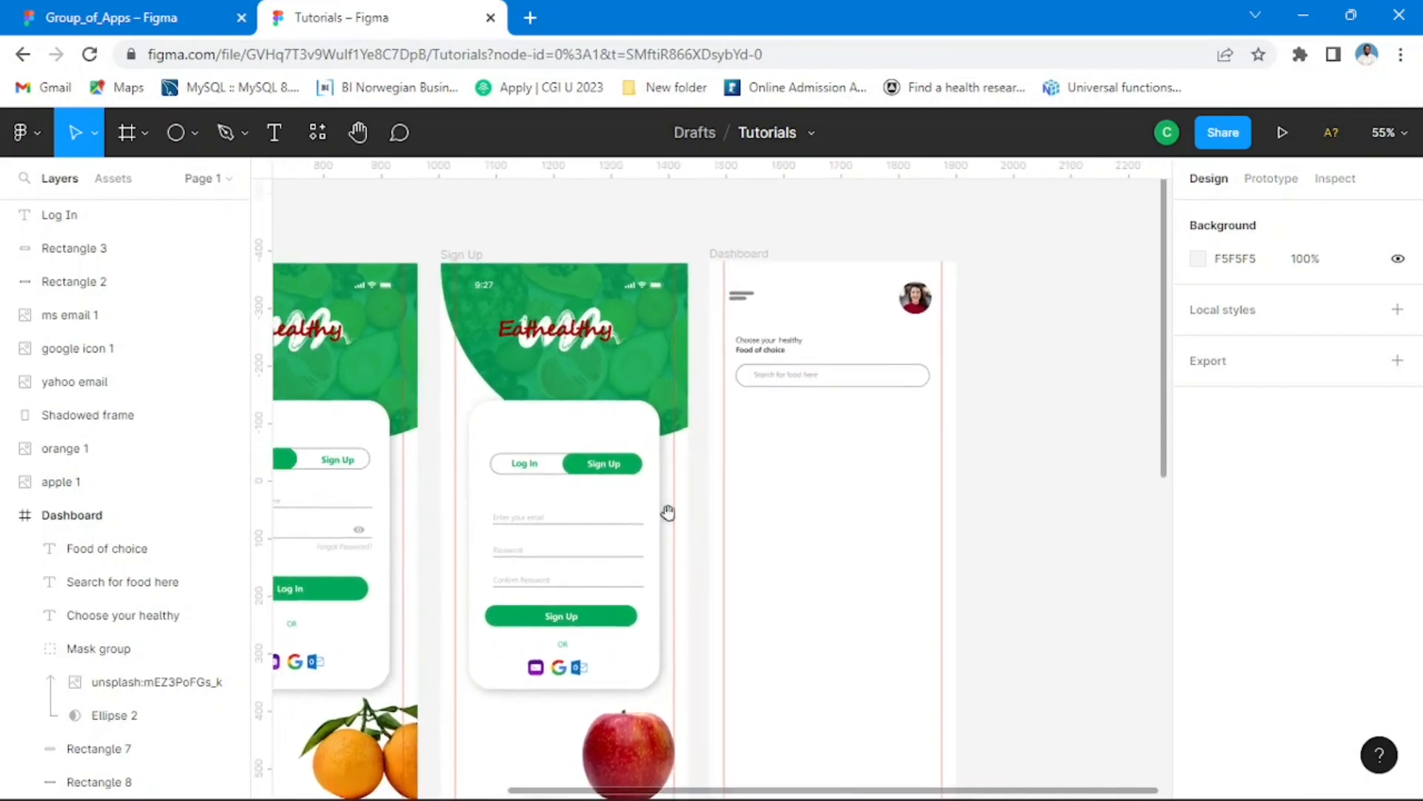
click(194, 134)
click(148, 181)
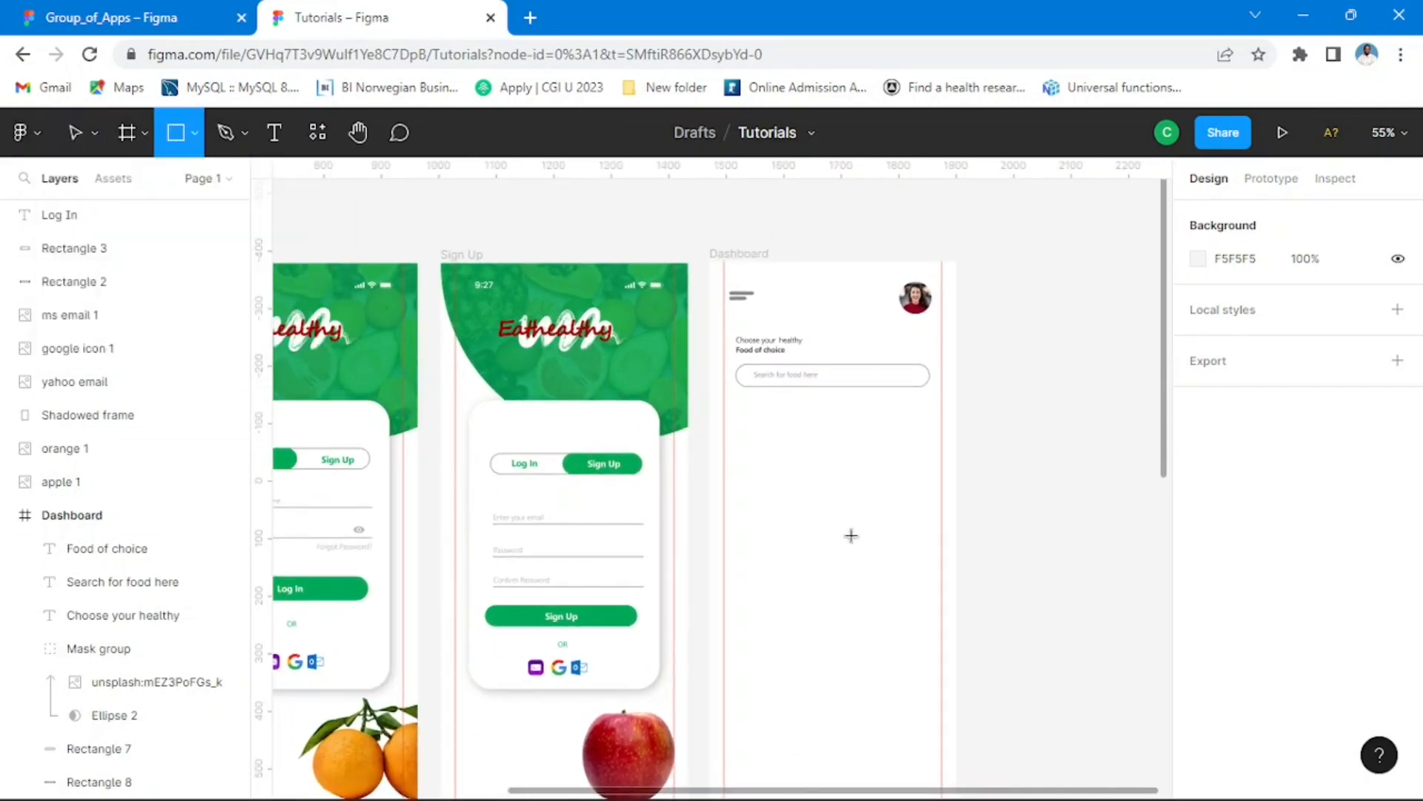
click(78, 131)
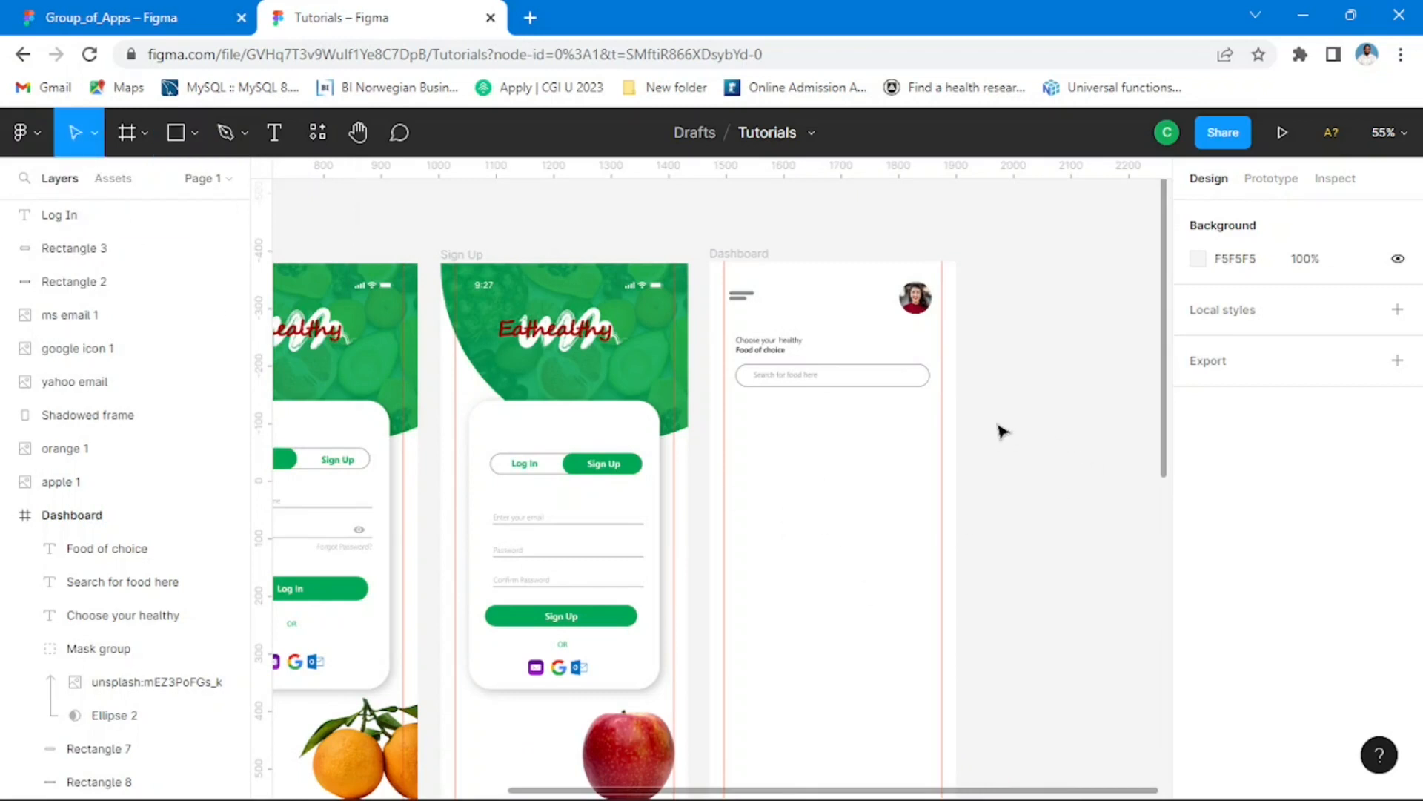
Step: Duplicate the menu icon's upper bar below the search box and enlarge the copy to about 106 × 66 at X 50, Y 278
scroll(873, 467, up, 5)
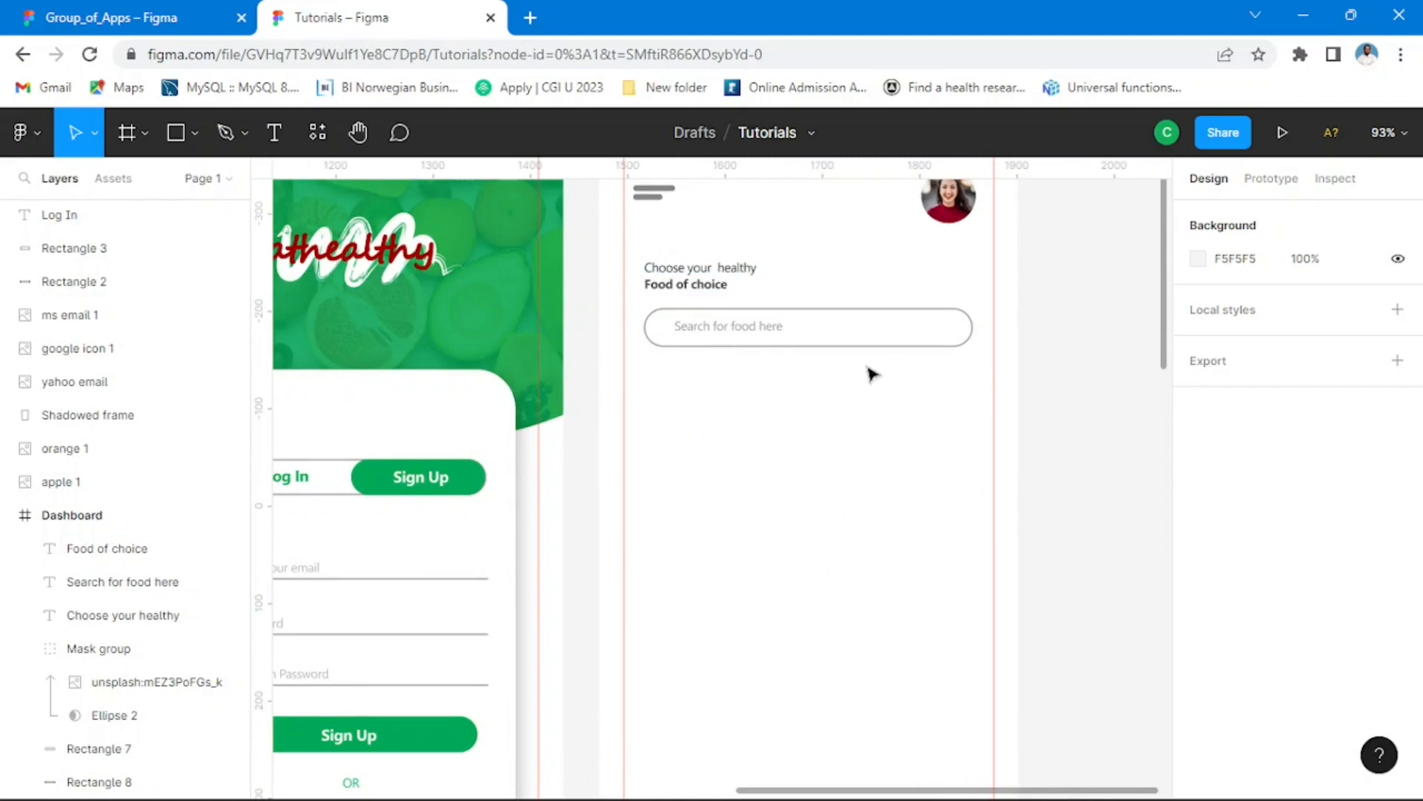
click(669, 192)
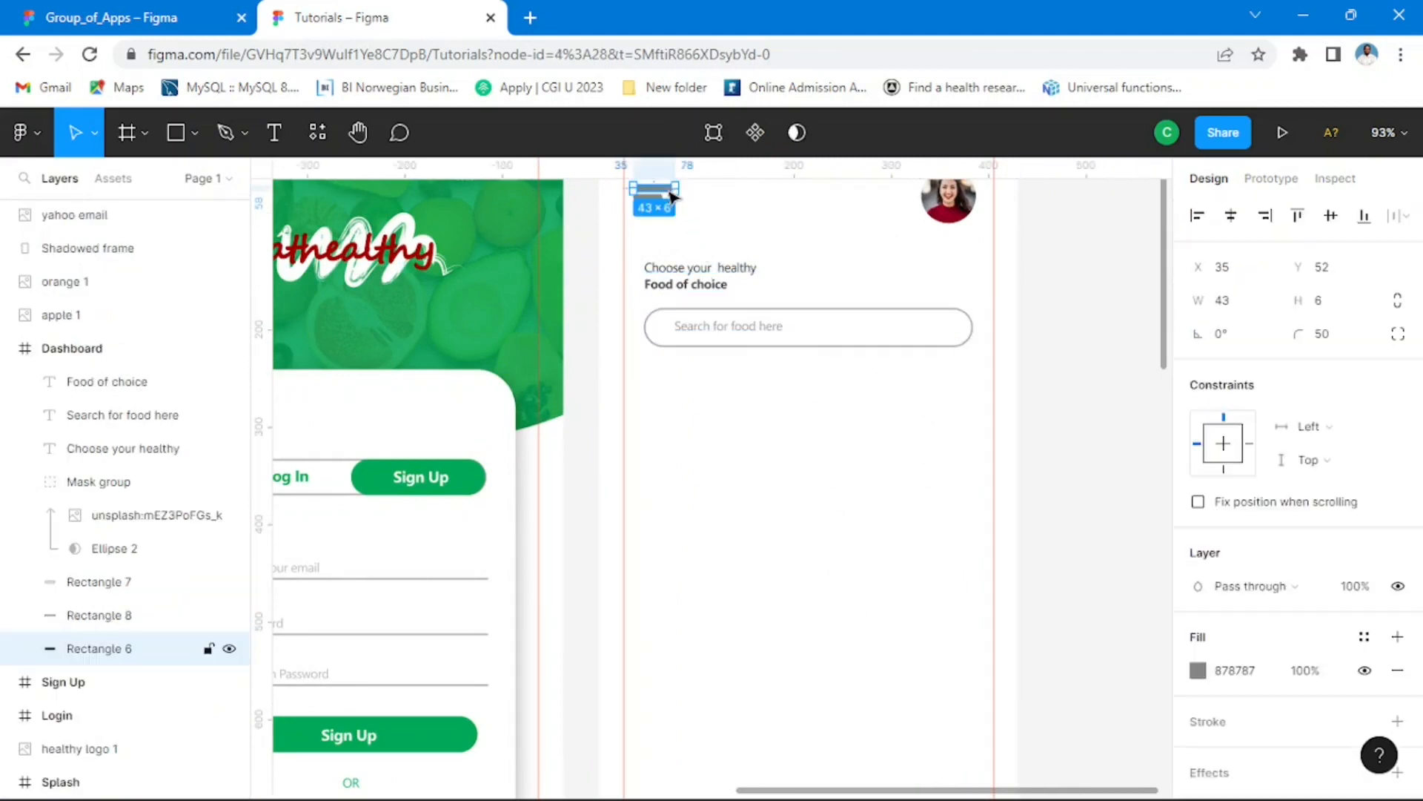
drag(670, 192, 675, 507)
scroll(686, 421, up, 5)
drag(698, 448, 807, 452)
Step: Set the new grey rectangle's corner radius to 20 and compare it with the Banana category card in Group_of_Apps
click(1320, 335)
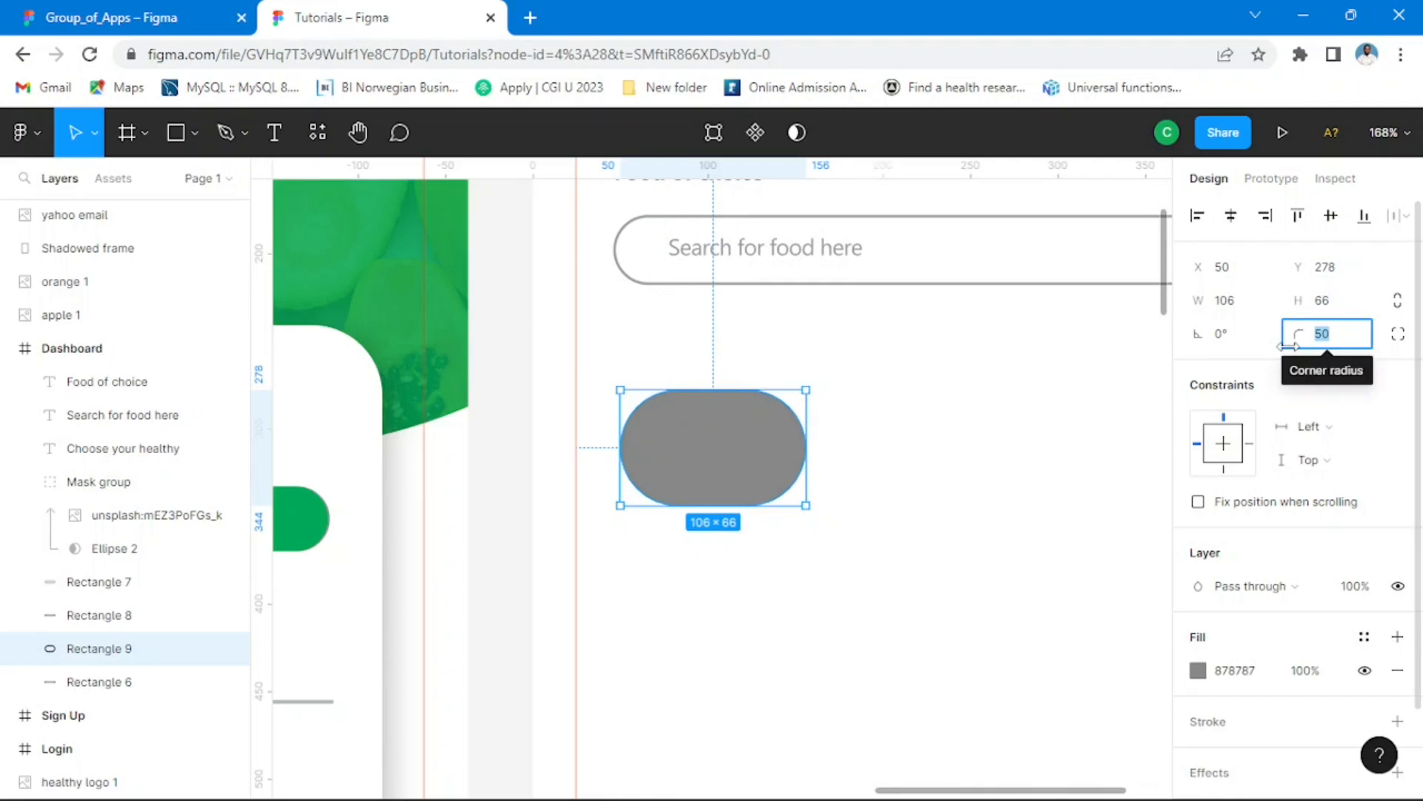
text(20)
key(Return)
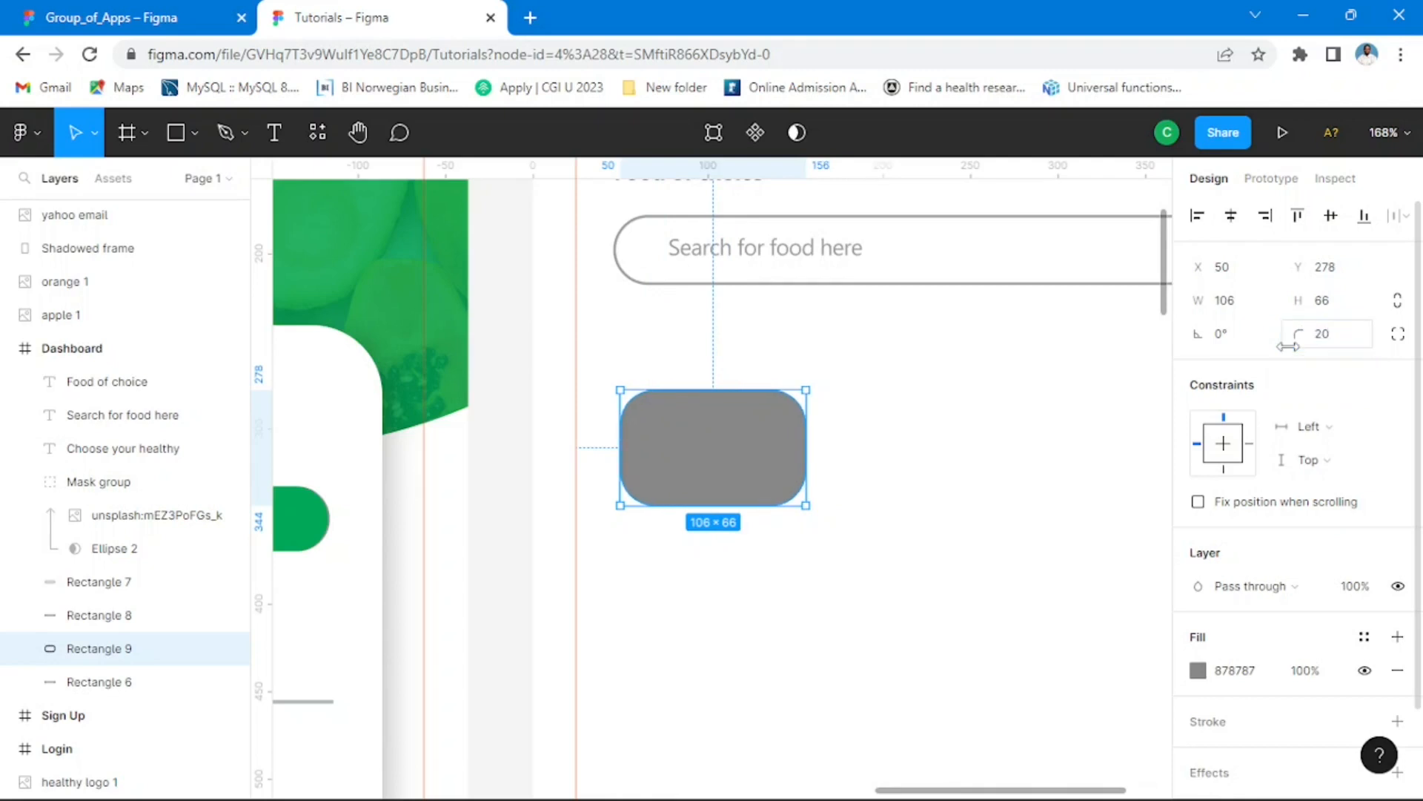
click(105, 25)
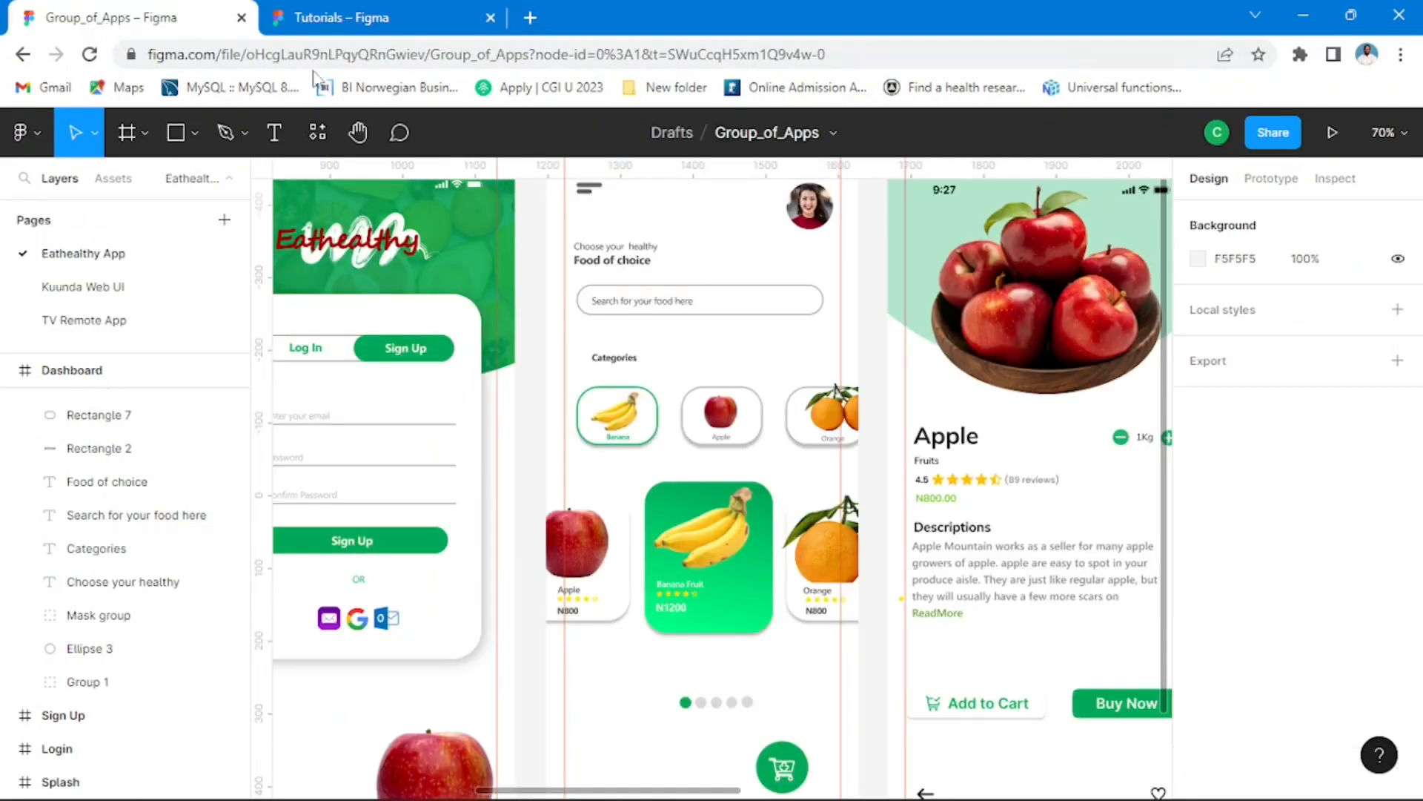
click(400, 22)
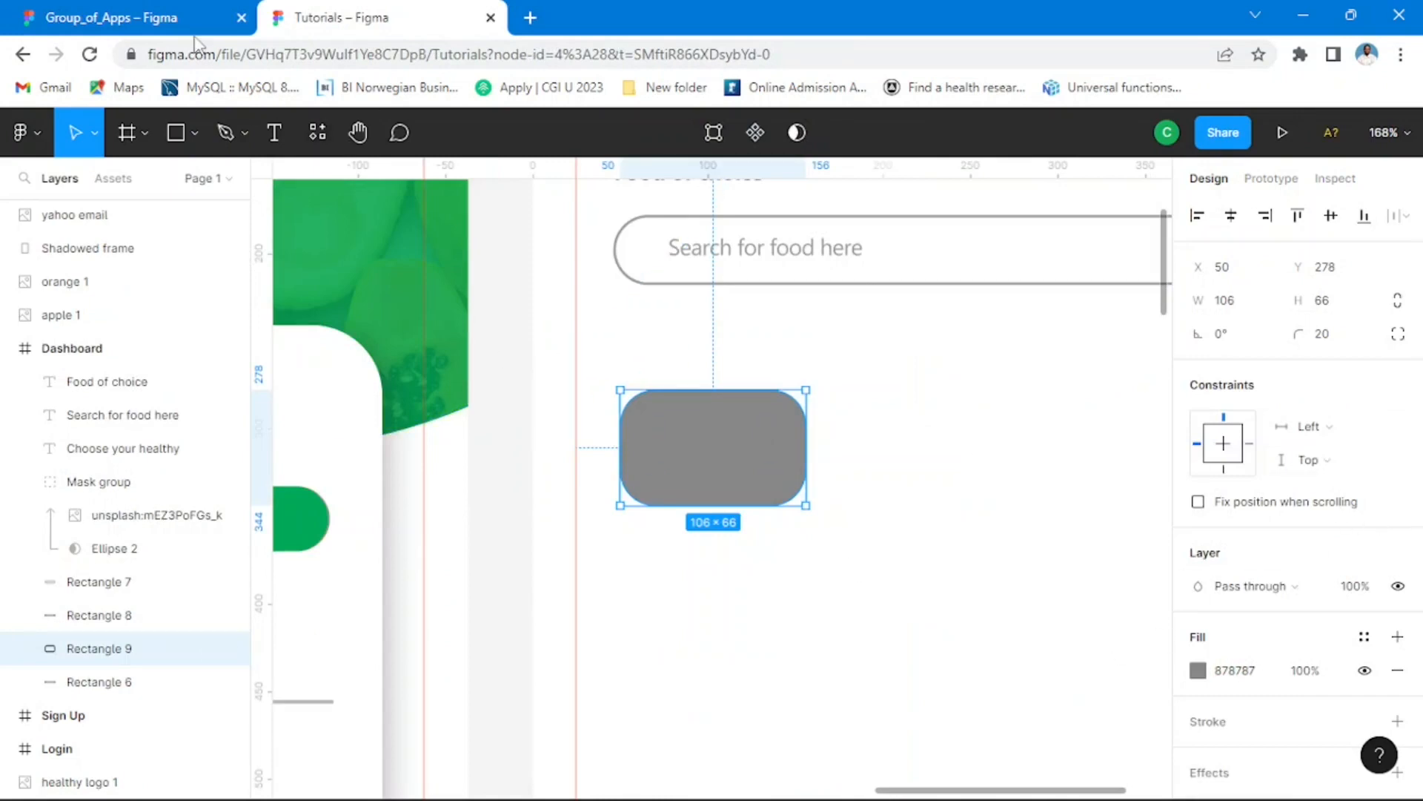
click(186, 21)
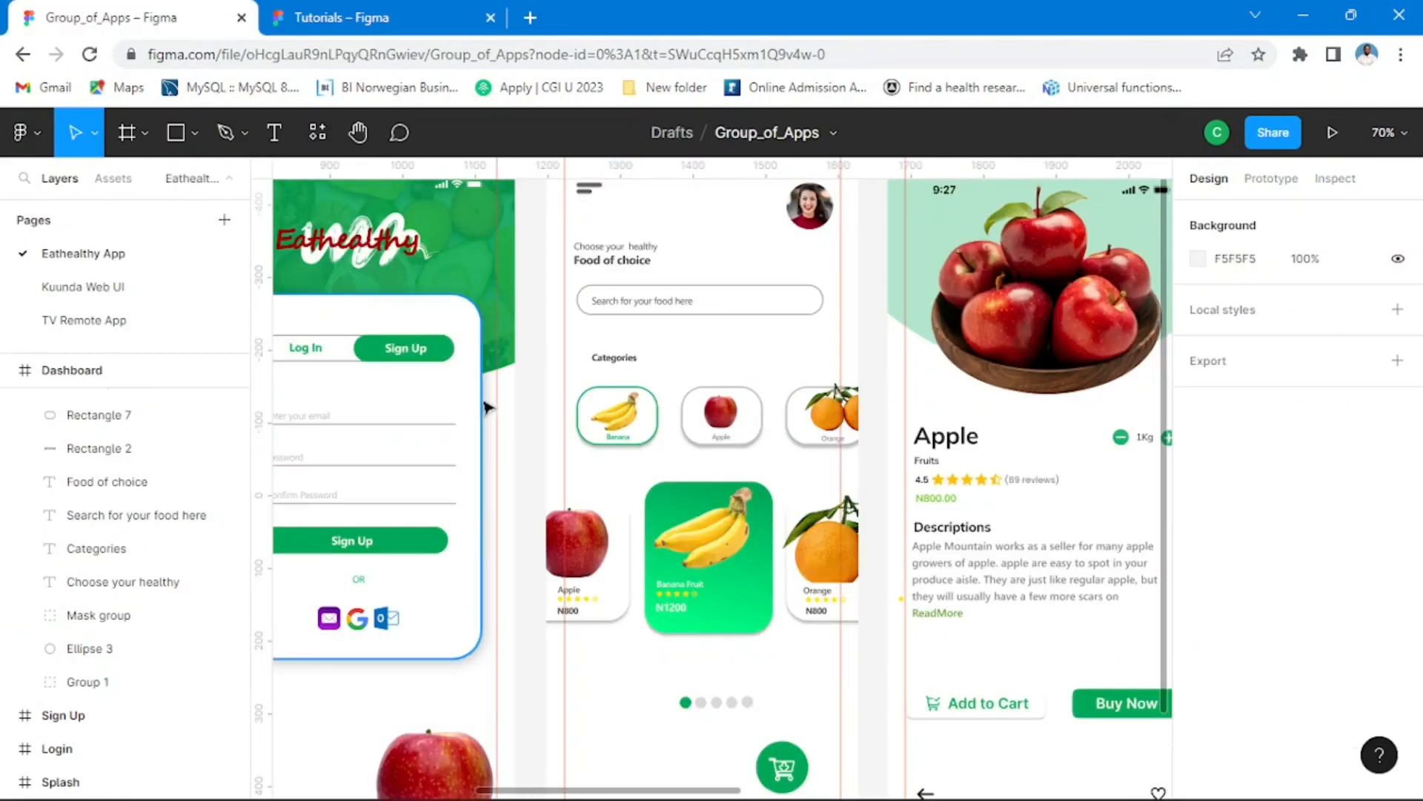
Step: Check the Banana category card's corner radius in Group_of_Apps and set the grey rectangle's corner radius to 25 in Tutorials
click(656, 447)
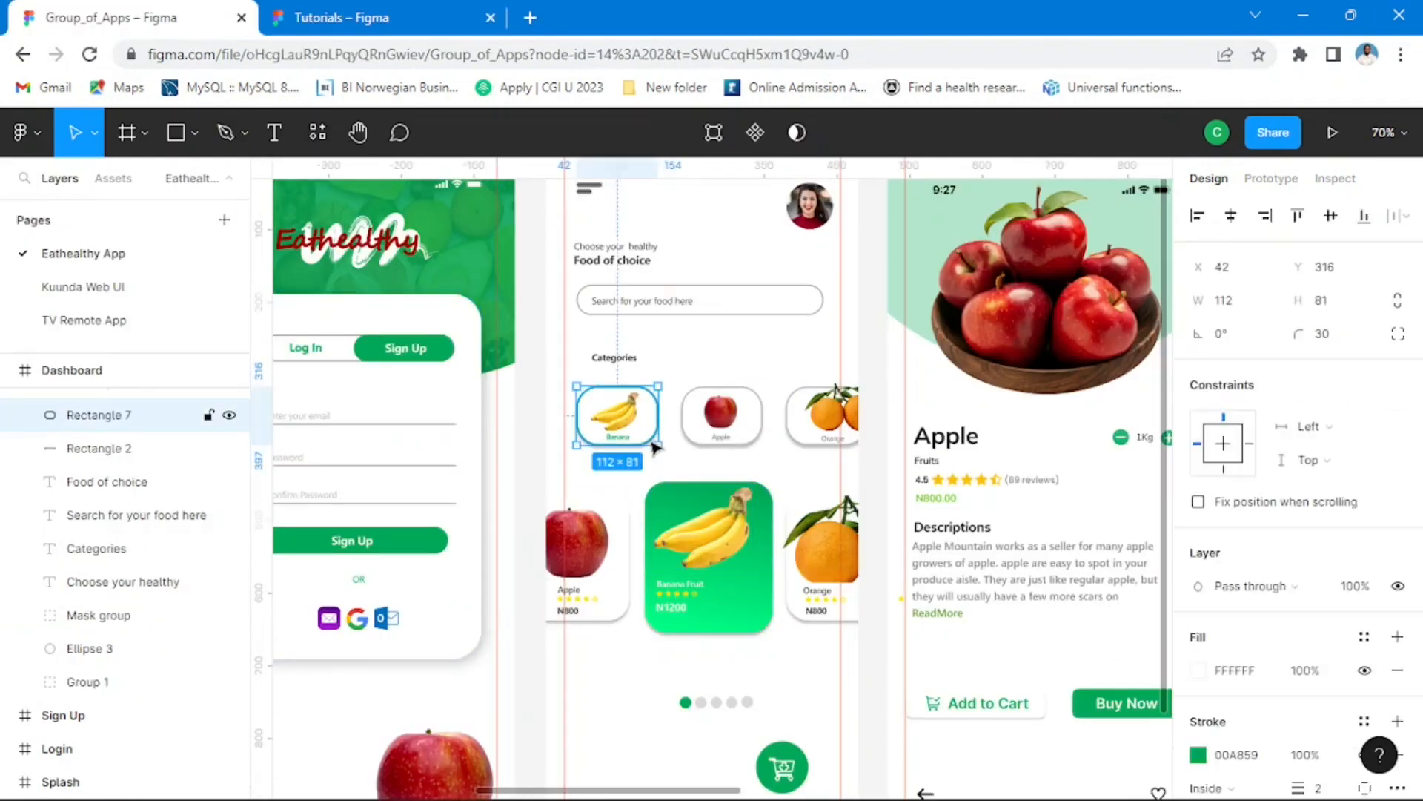
click(409, 21)
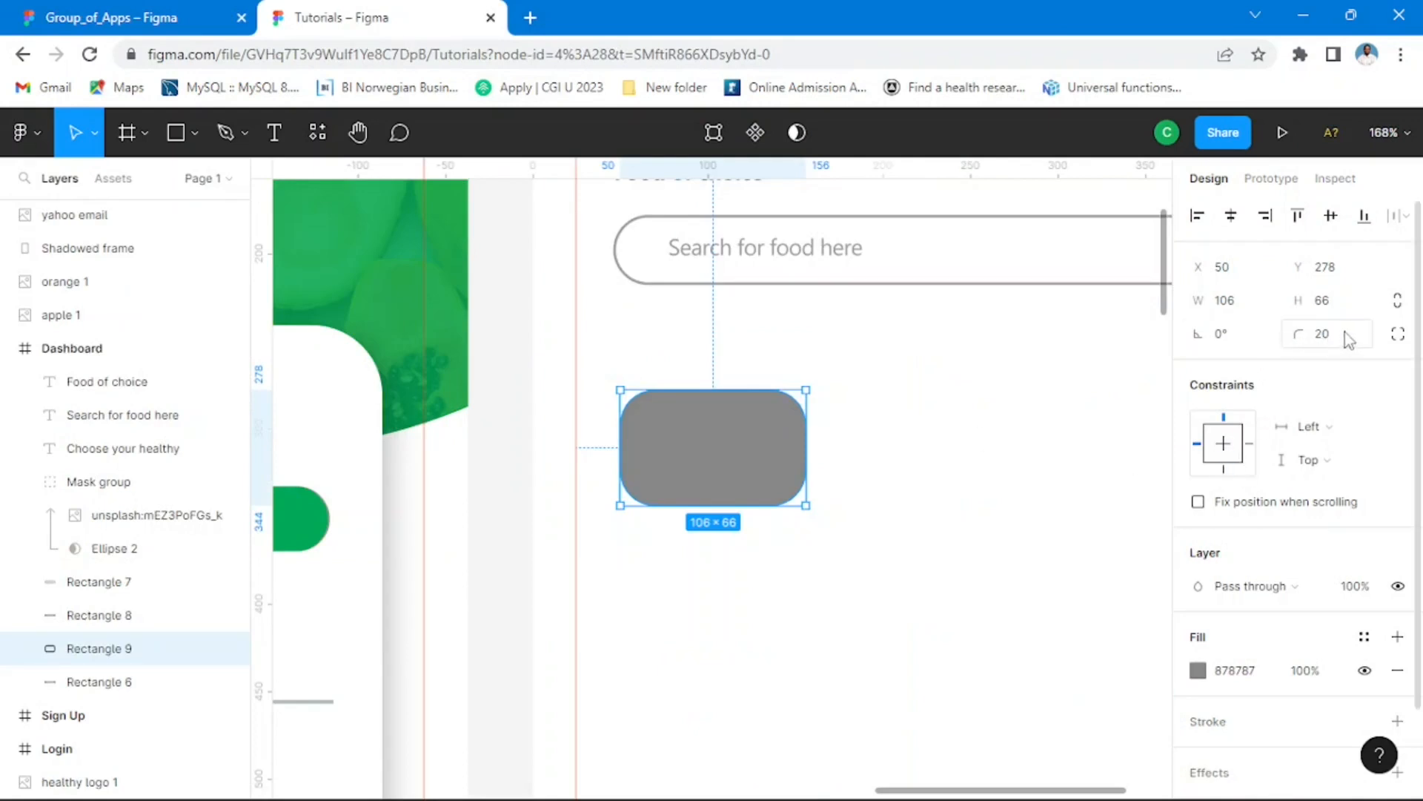
click(1346, 332)
key(Return)
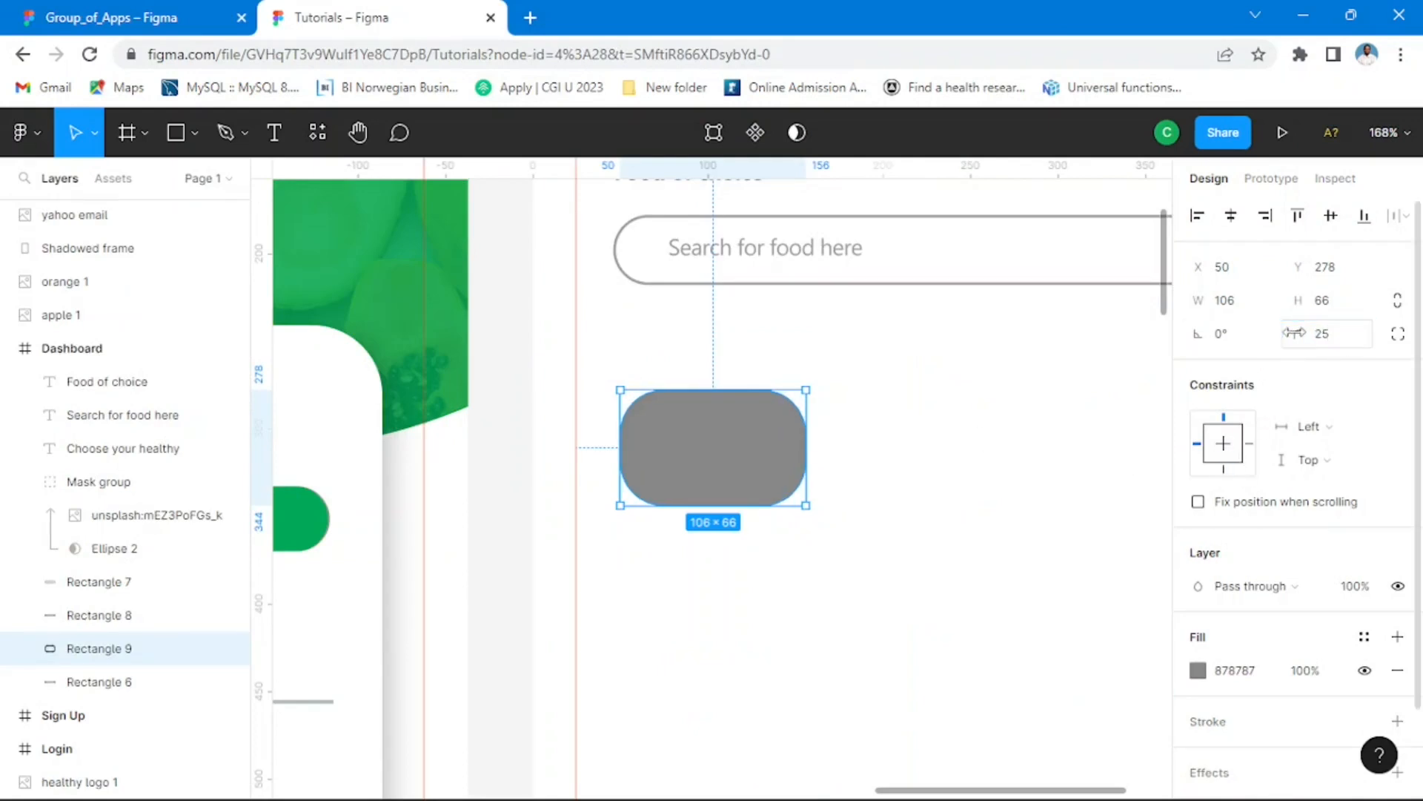
Step: Resize the grey rectangle to about 97 × 77, compare it with the reference card, and place it at X 50, Y 261
drag(729, 505, 791, 524)
drag(724, 477, 730, 454)
click(152, 22)
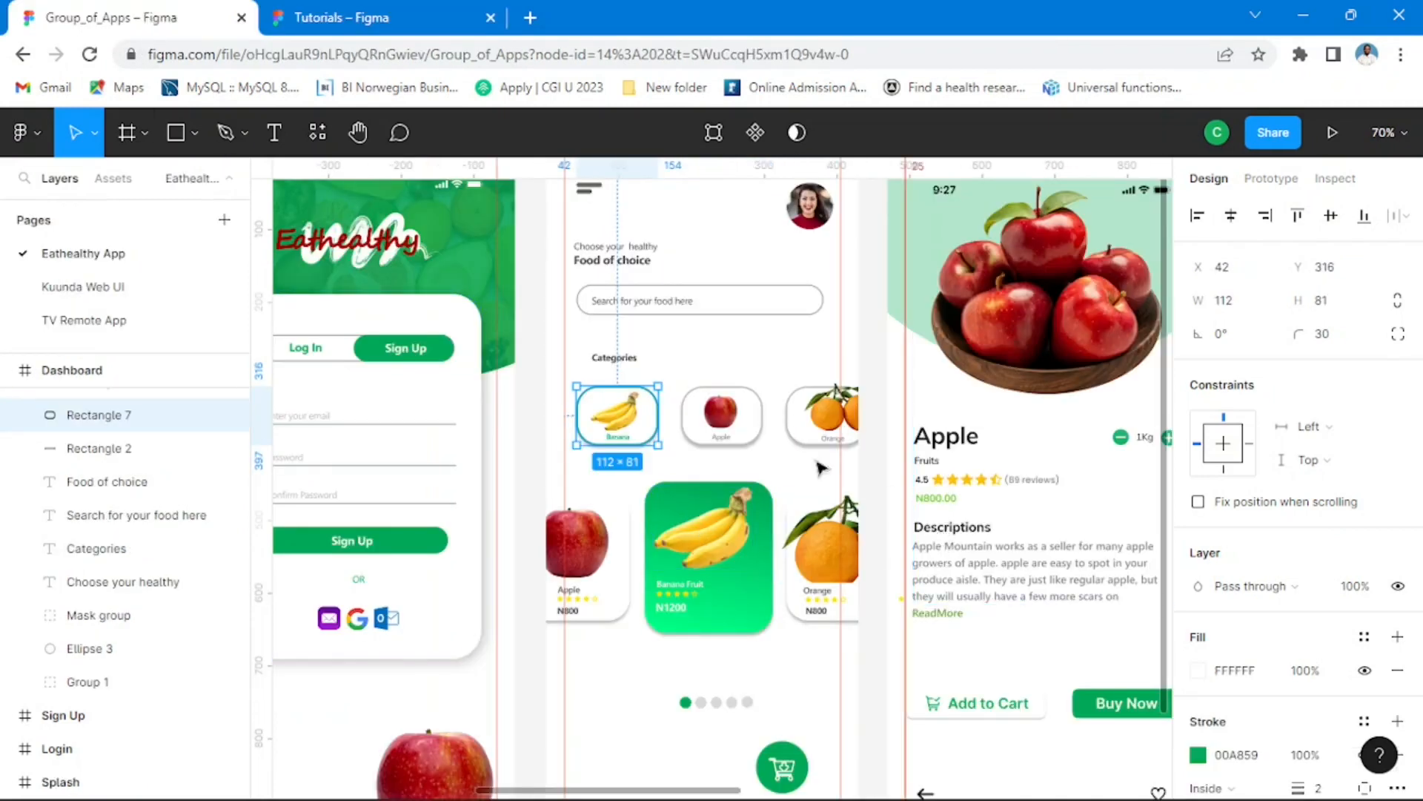
click(378, 22)
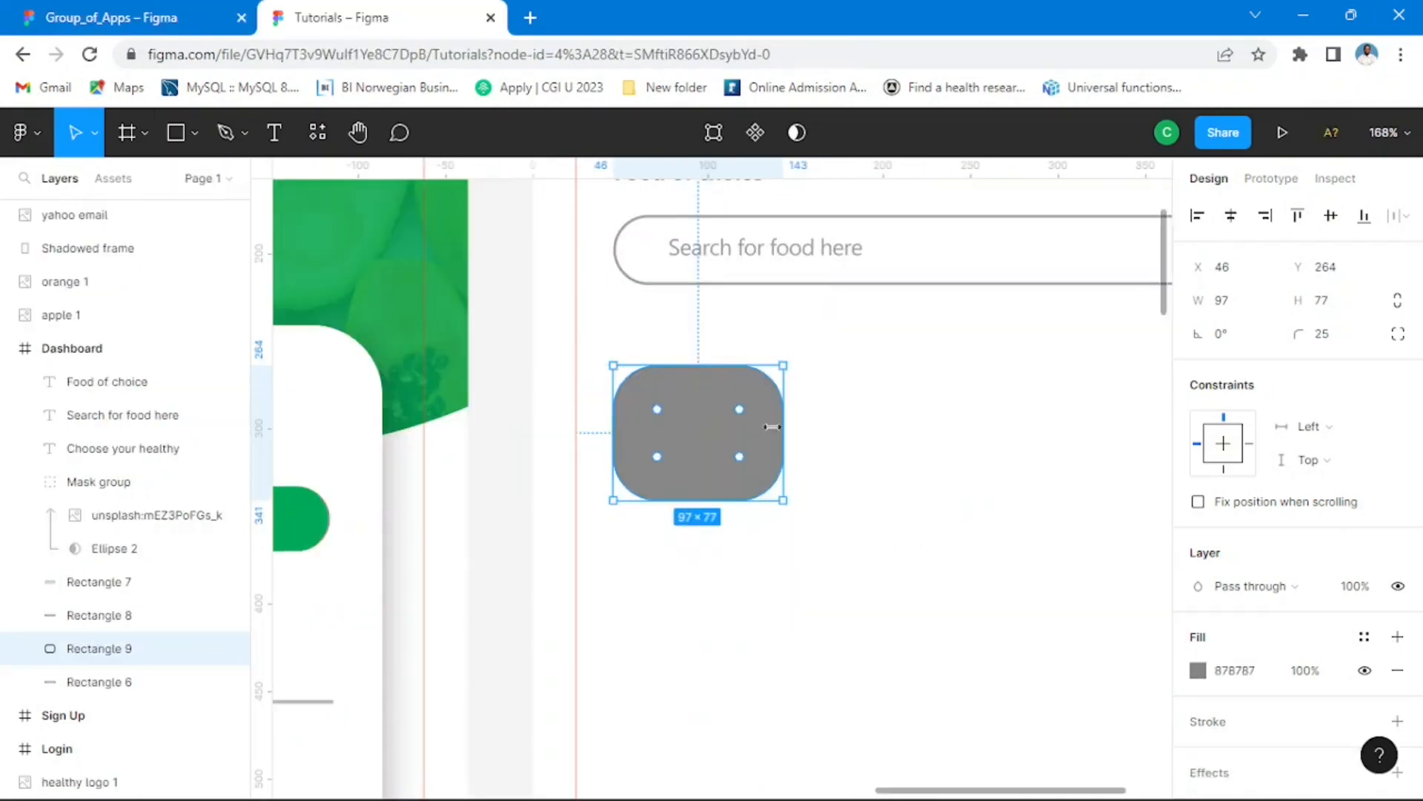
scroll(772, 426, down, 5)
click(1004, 499)
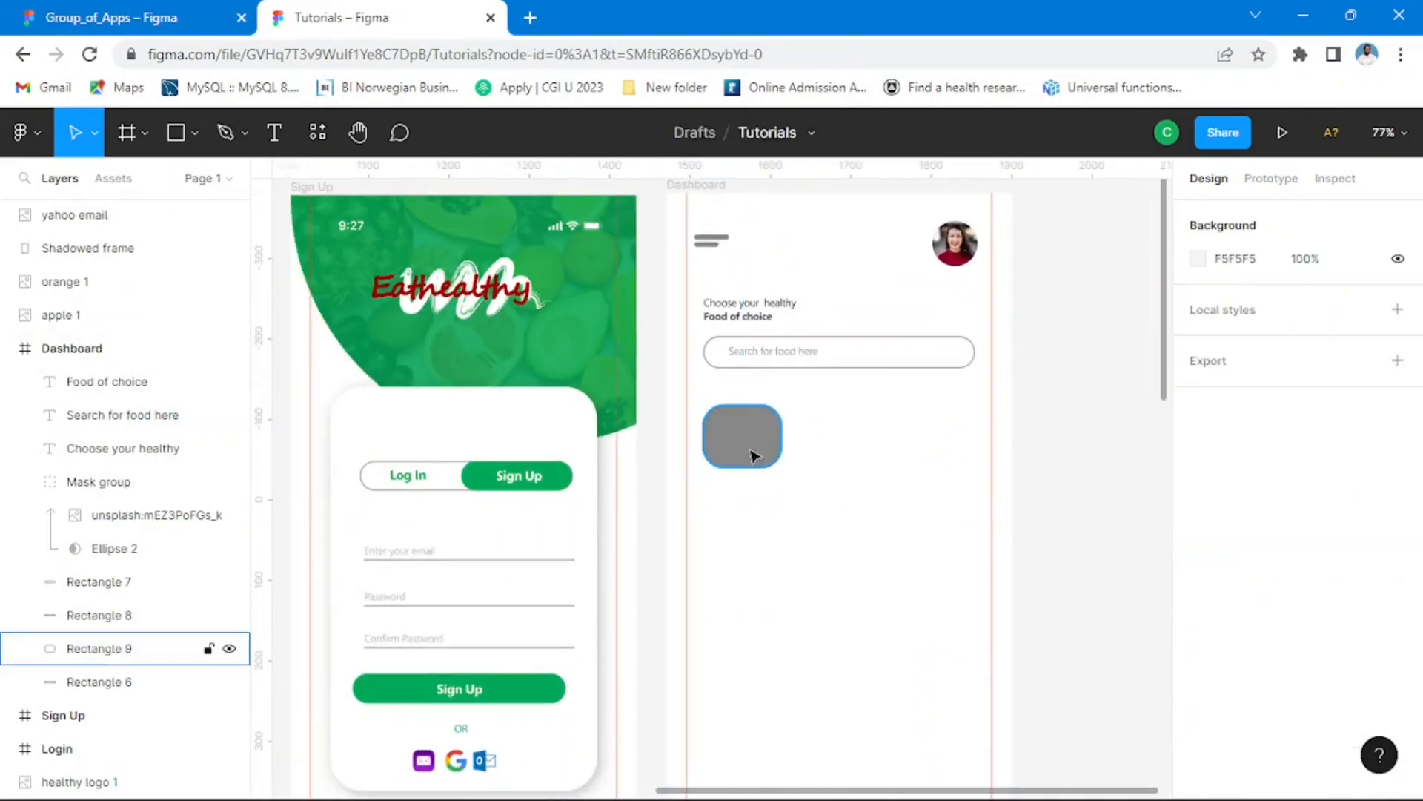
drag(752, 454, 756, 451)
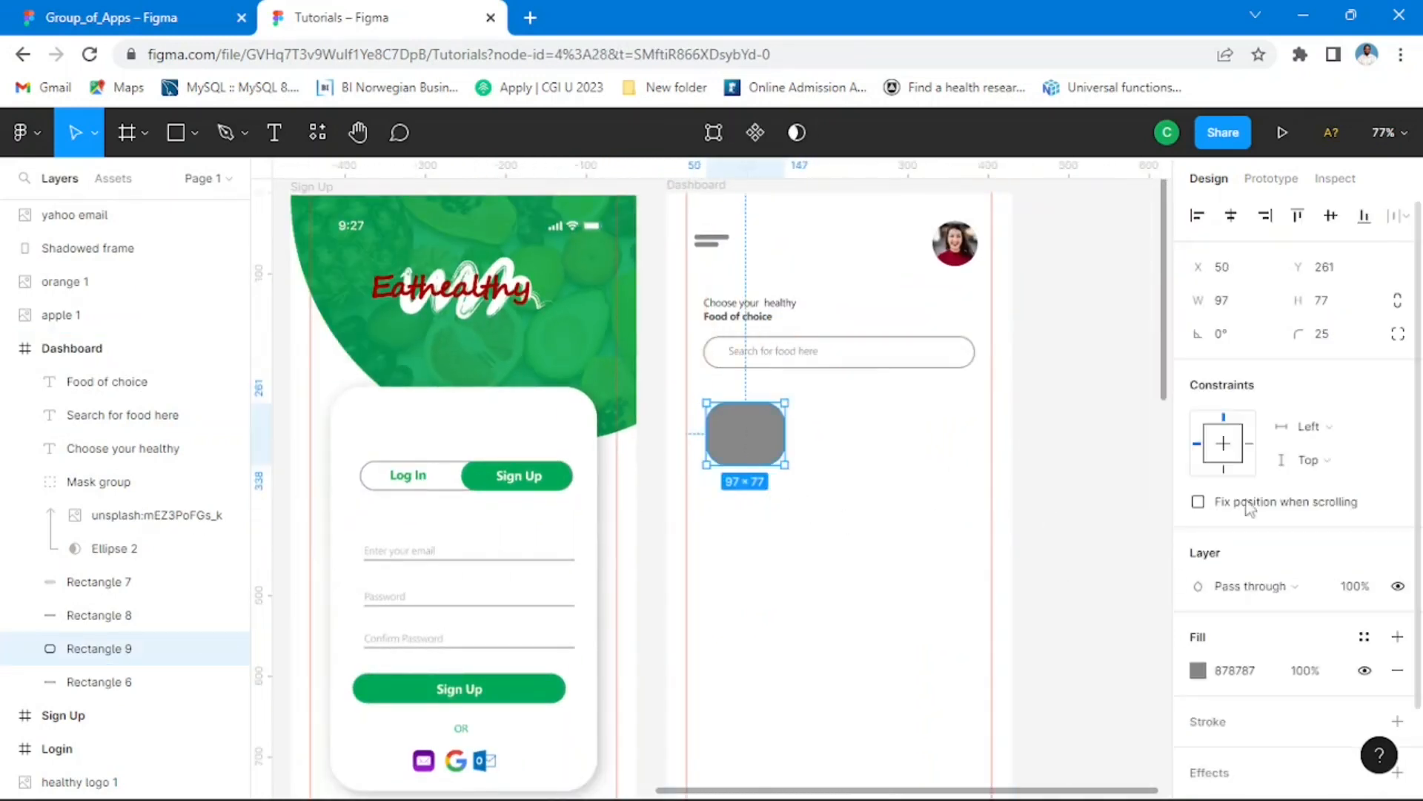
Step: Change the rounded rectangle's fill colour to white, FFFFFF
click(1198, 671)
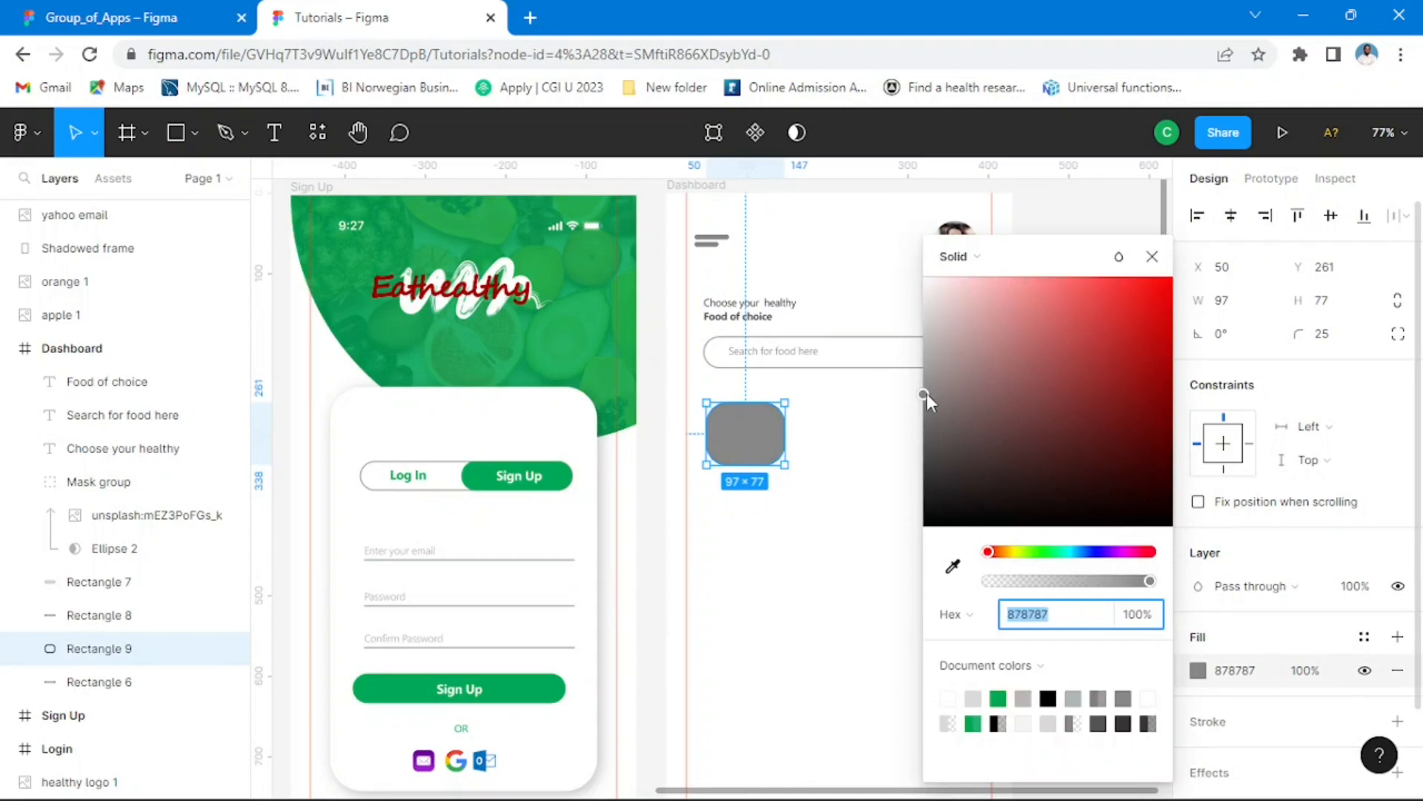
drag(928, 400, 921, 278)
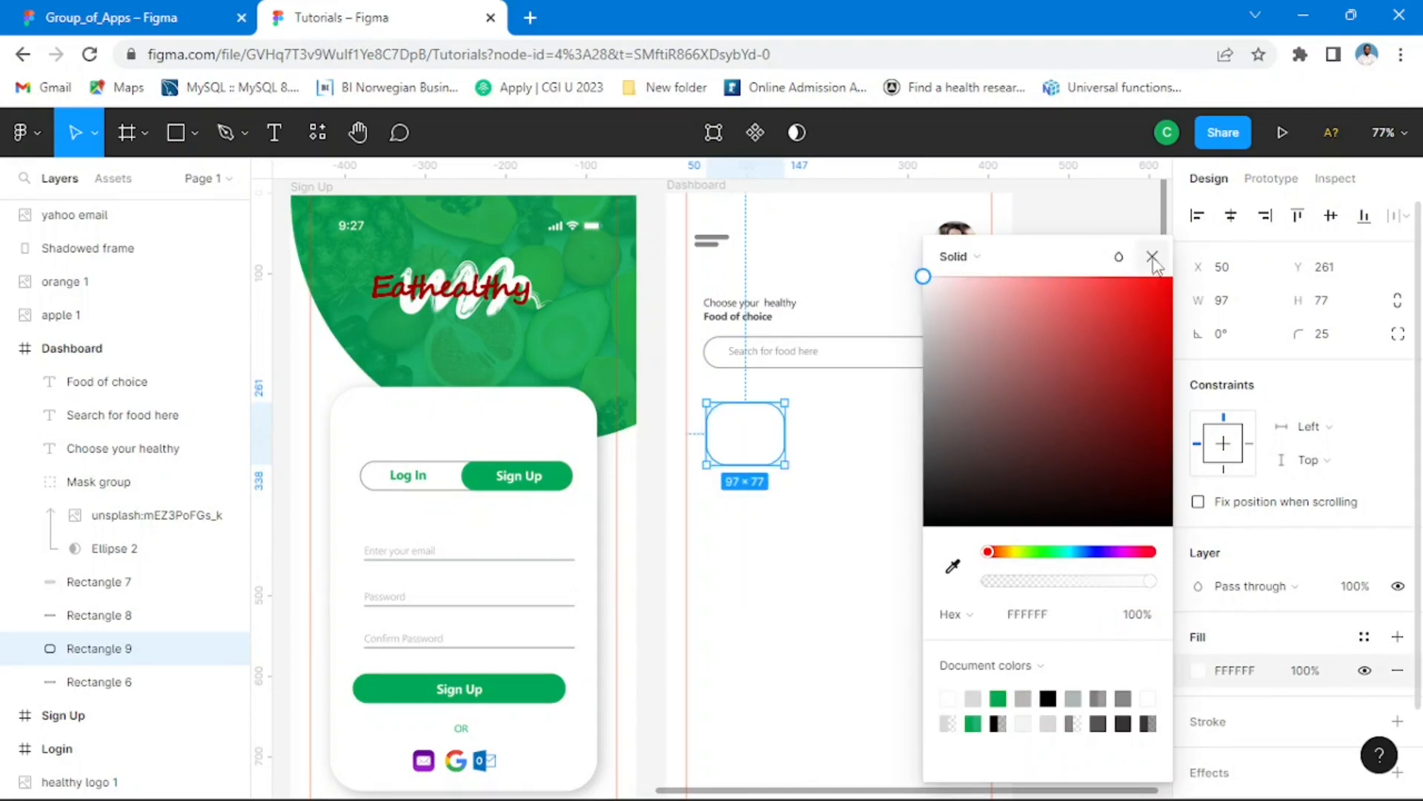
click(1153, 258)
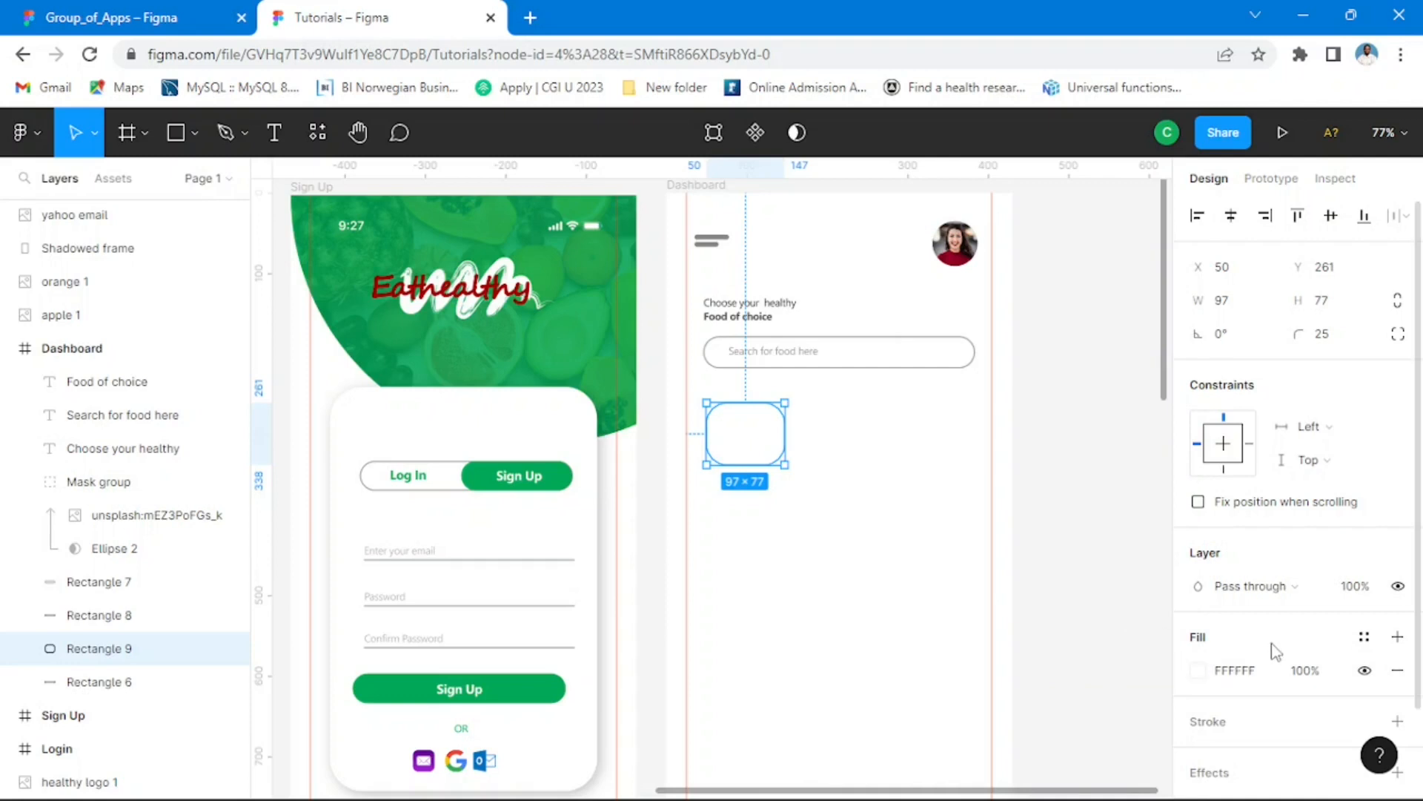
Step: Add an inside stroke of 1.5 to the white rounded rectangle and colour it green 00A859 from the document colours
scroll(1271, 651, down, 2)
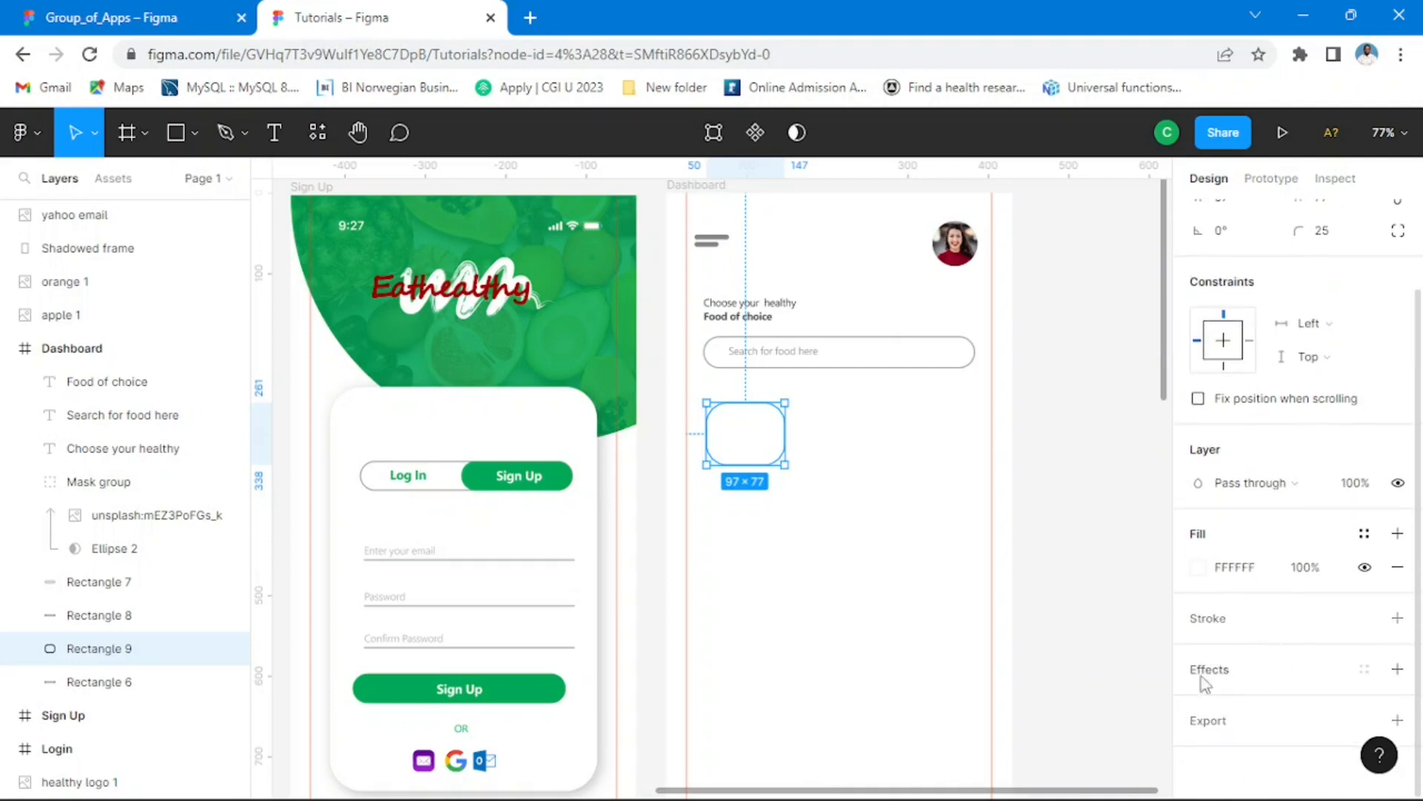
click(1217, 628)
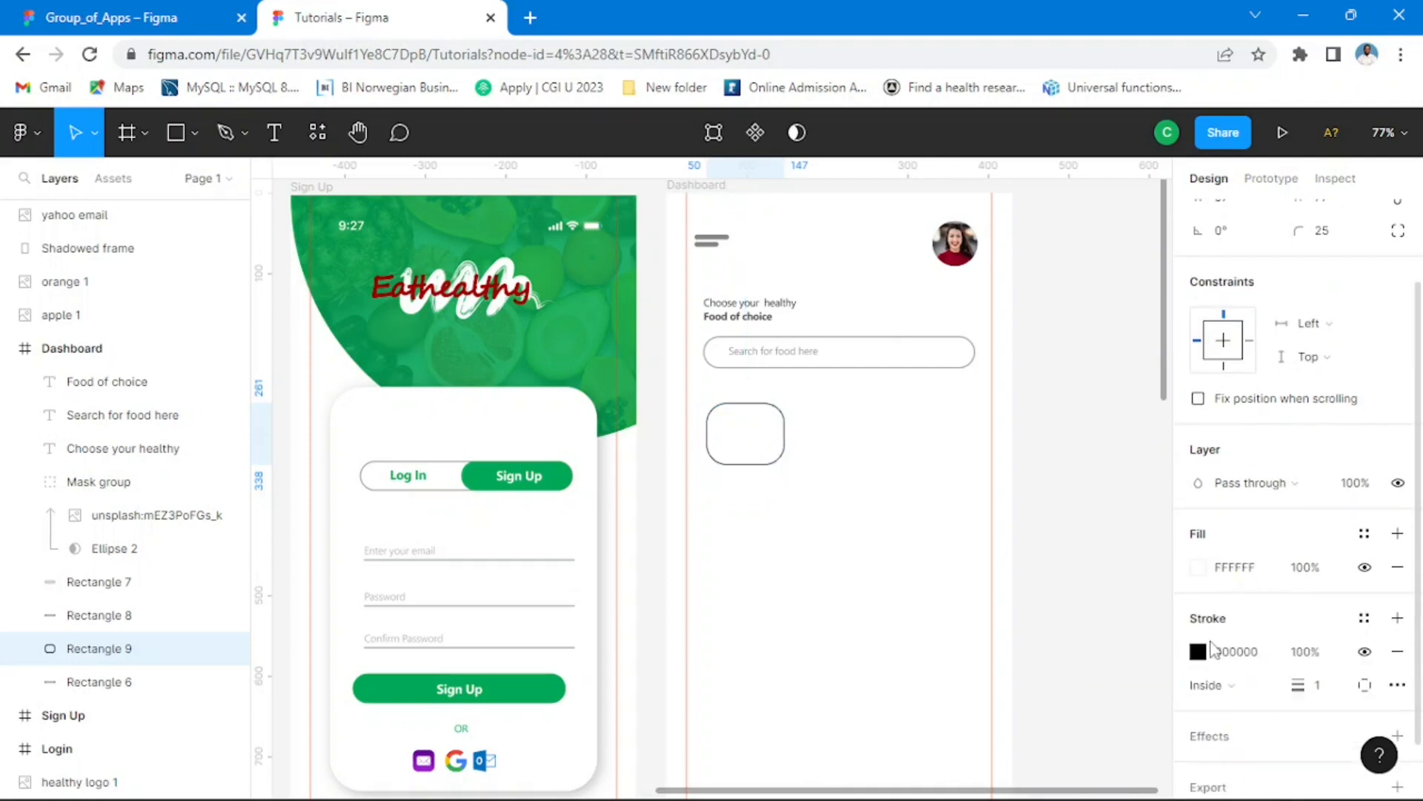
click(1322, 692)
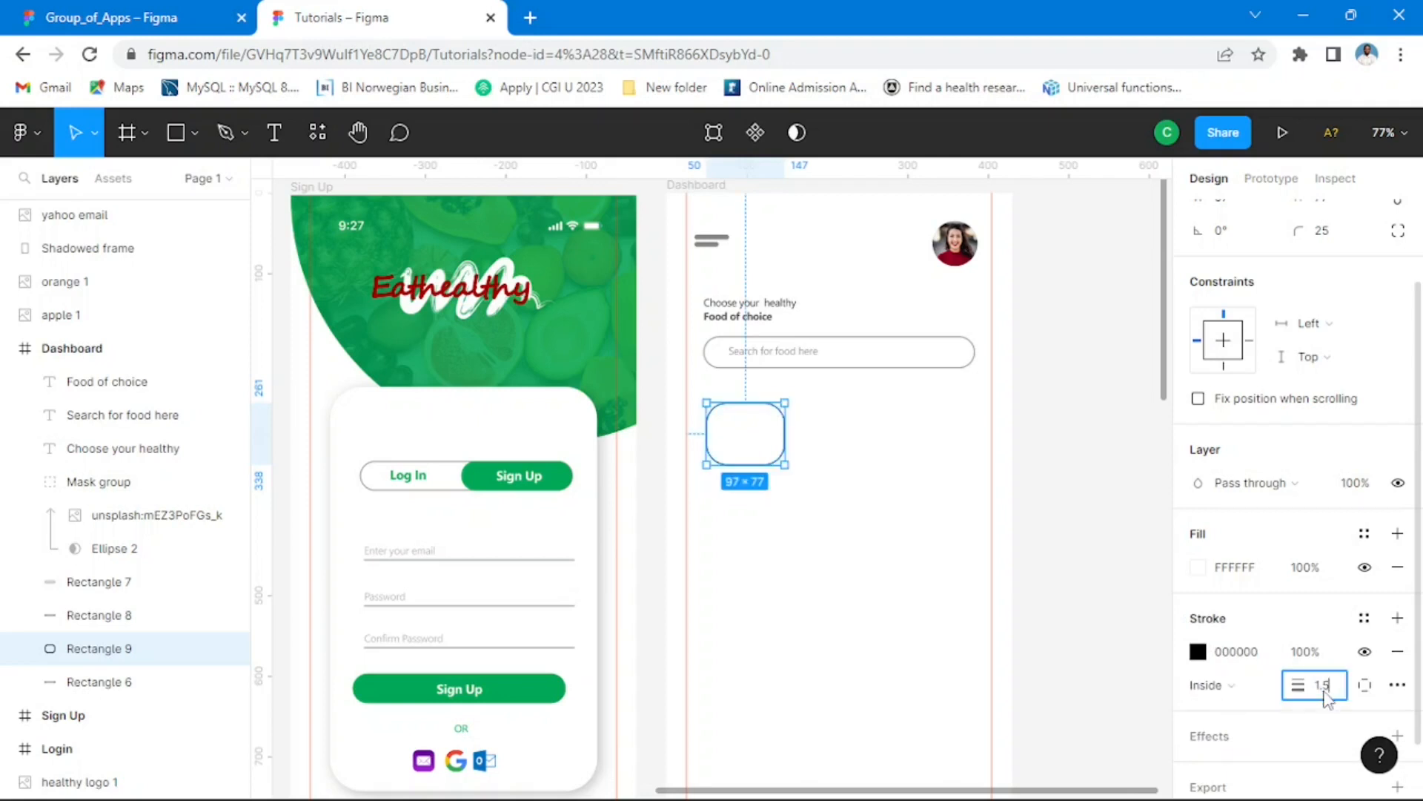
key(Return)
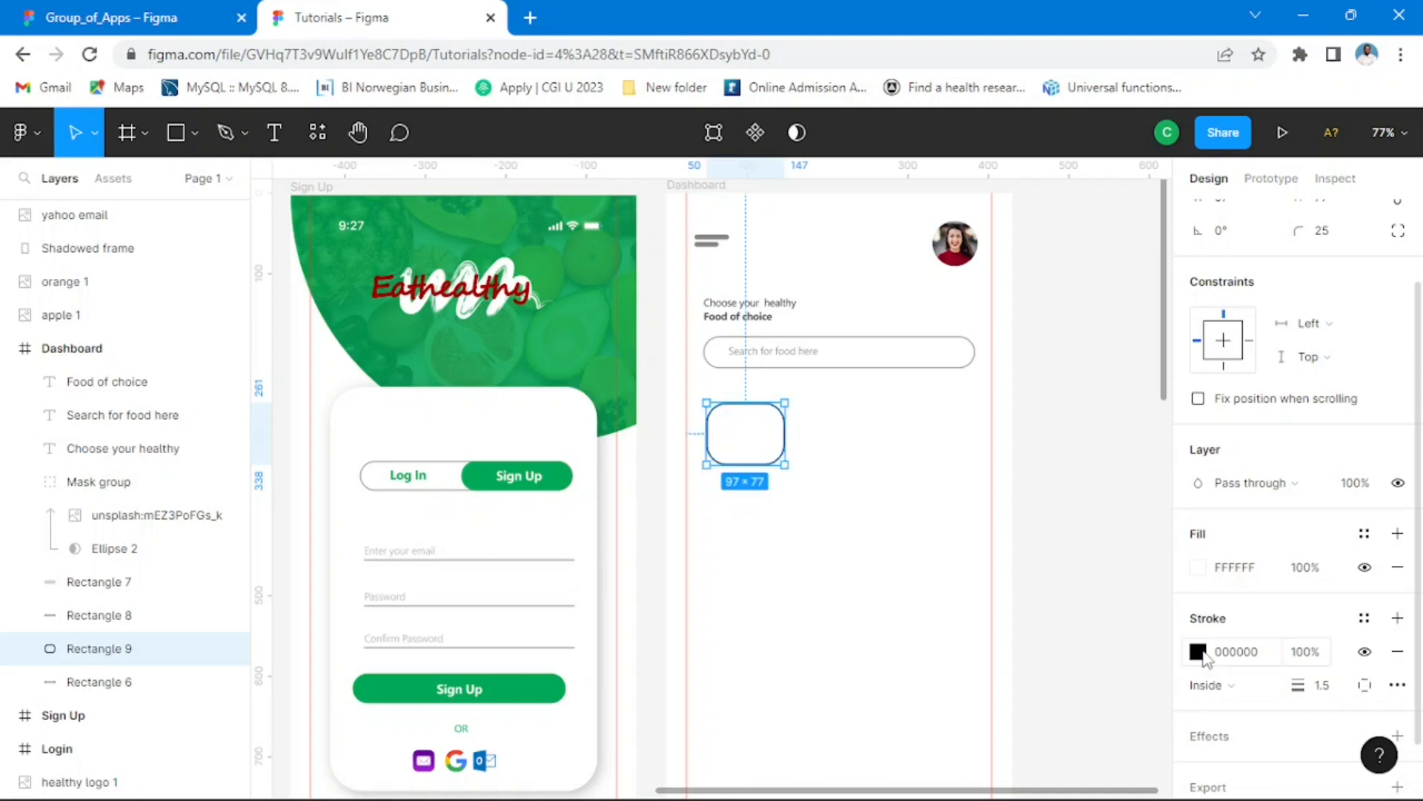
click(1197, 651)
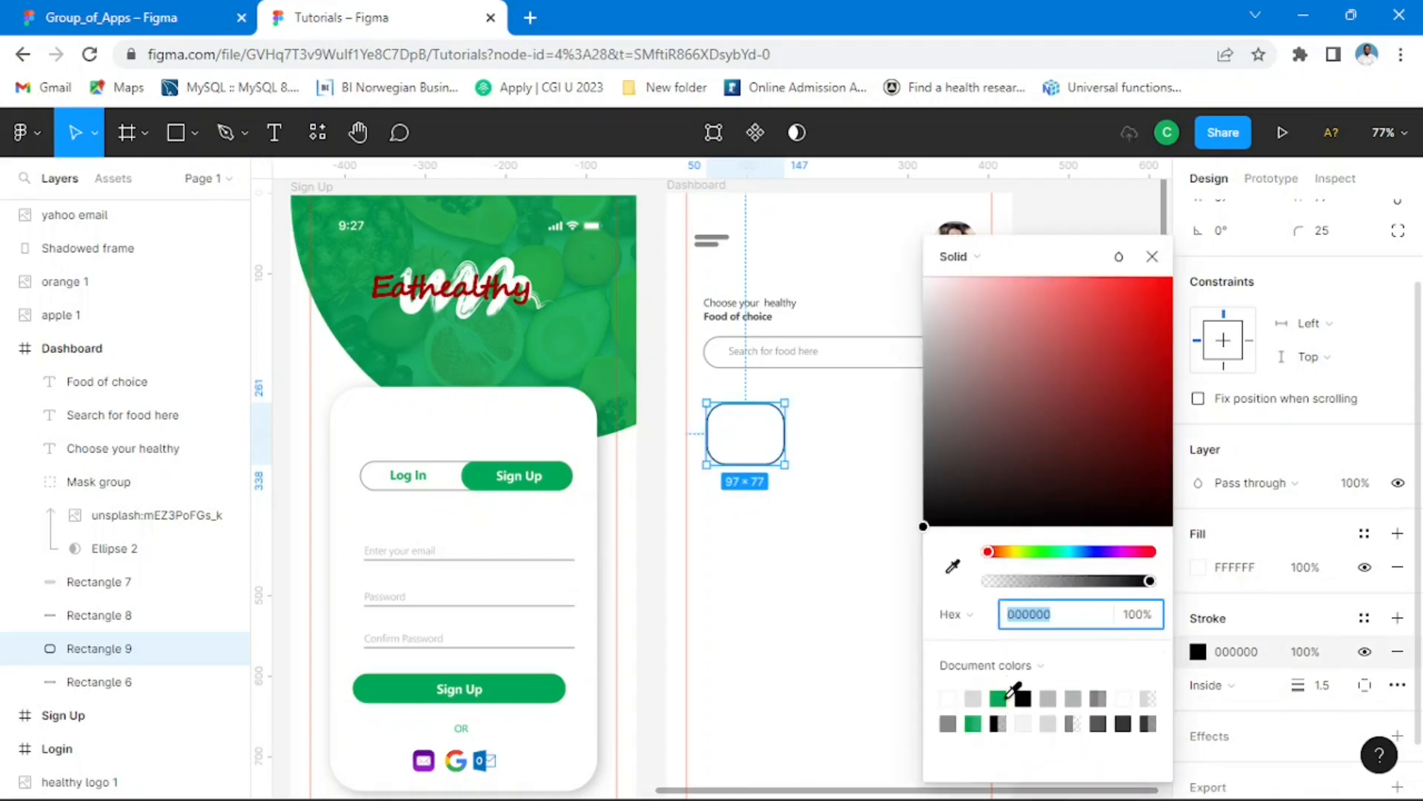
click(999, 698)
click(1152, 255)
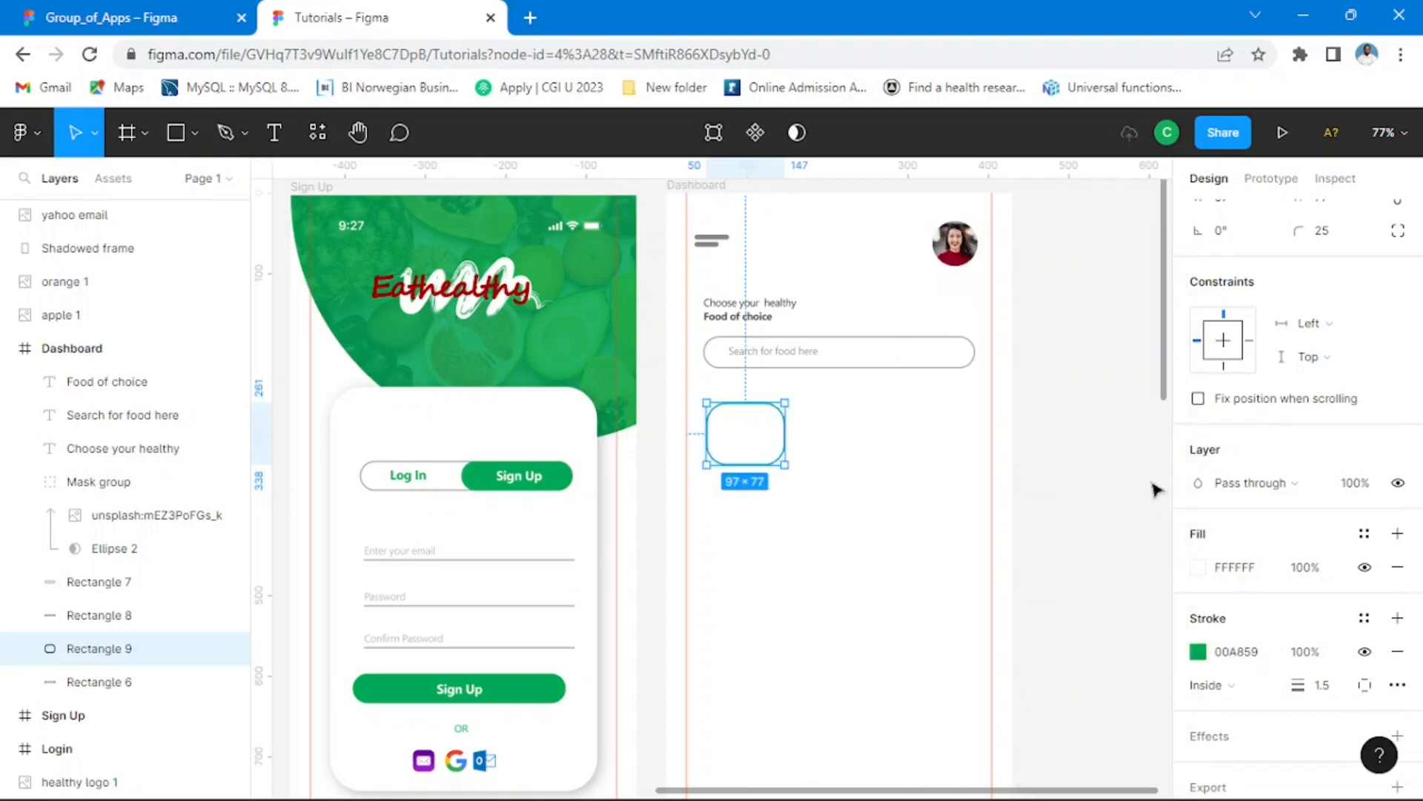
Step: Add a Drop shadow effect to the green-outlined card
scroll(1357, 593, down, 1)
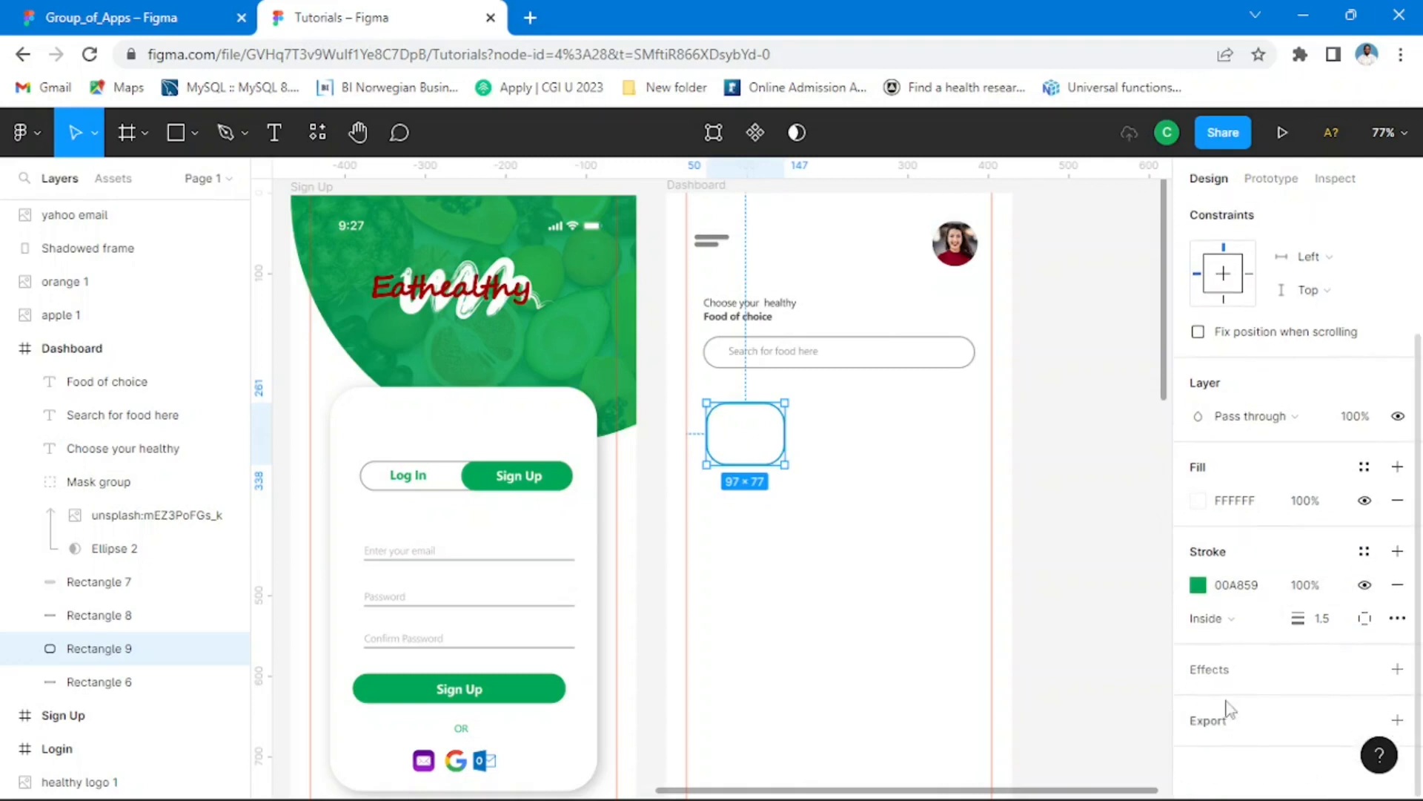
click(1210, 671)
click(1270, 713)
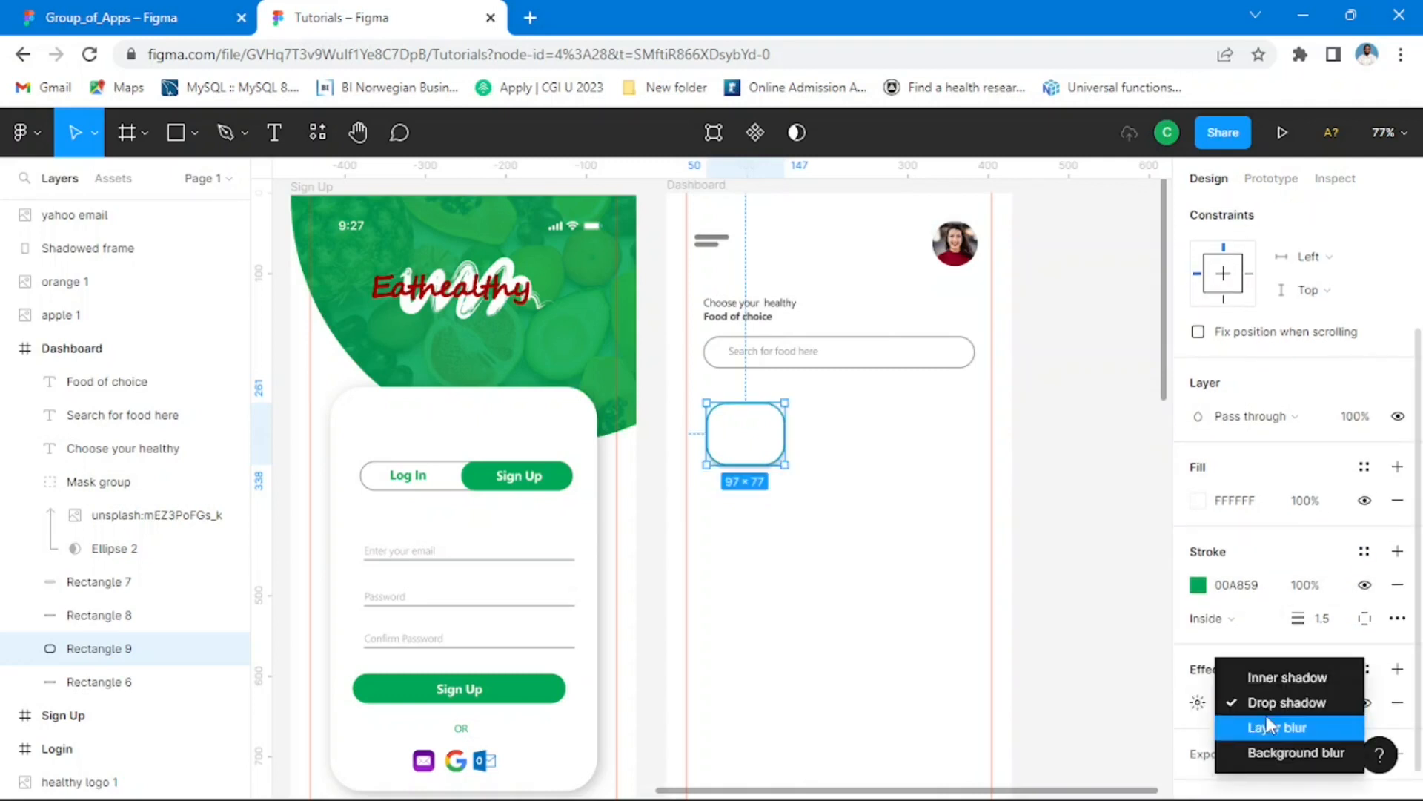
click(1258, 708)
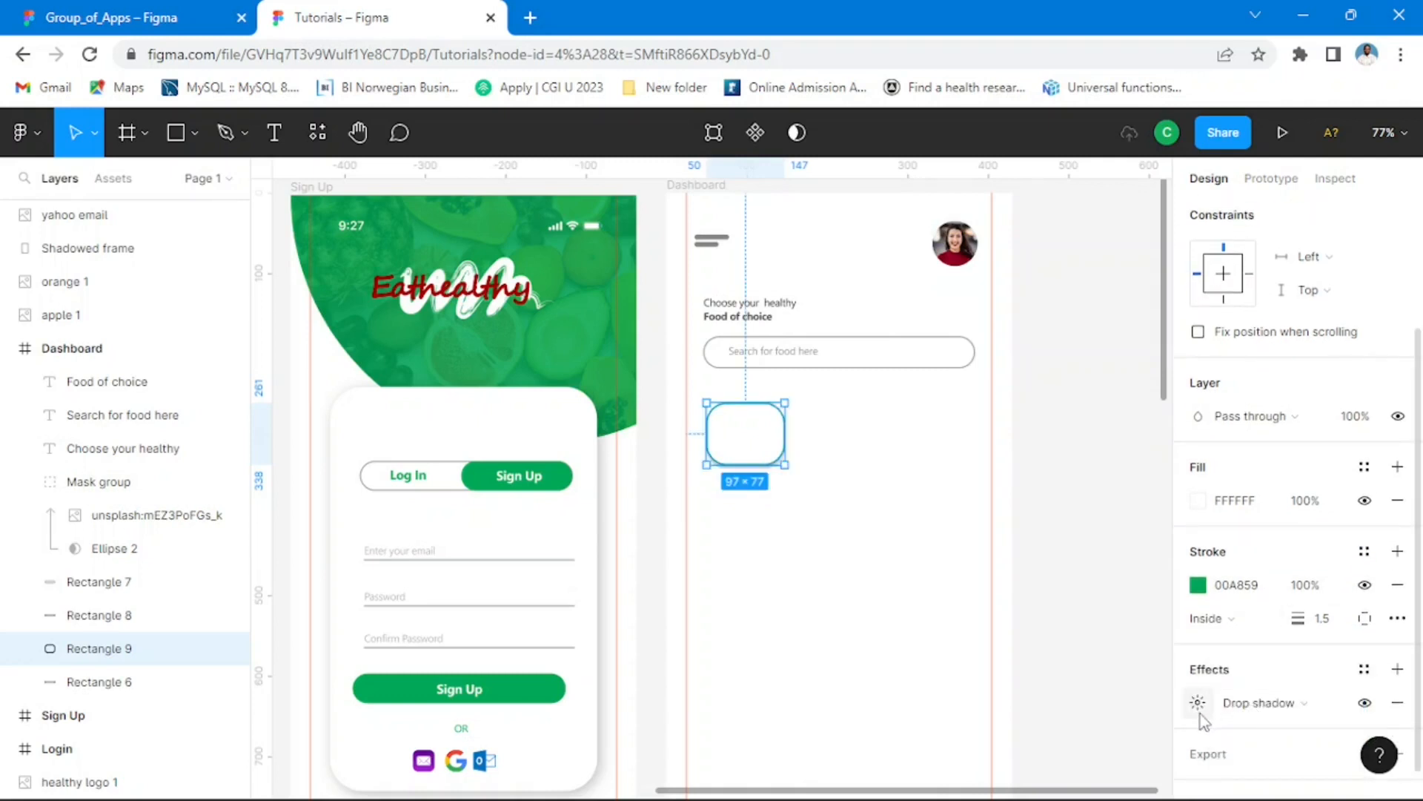
click(1136, 625)
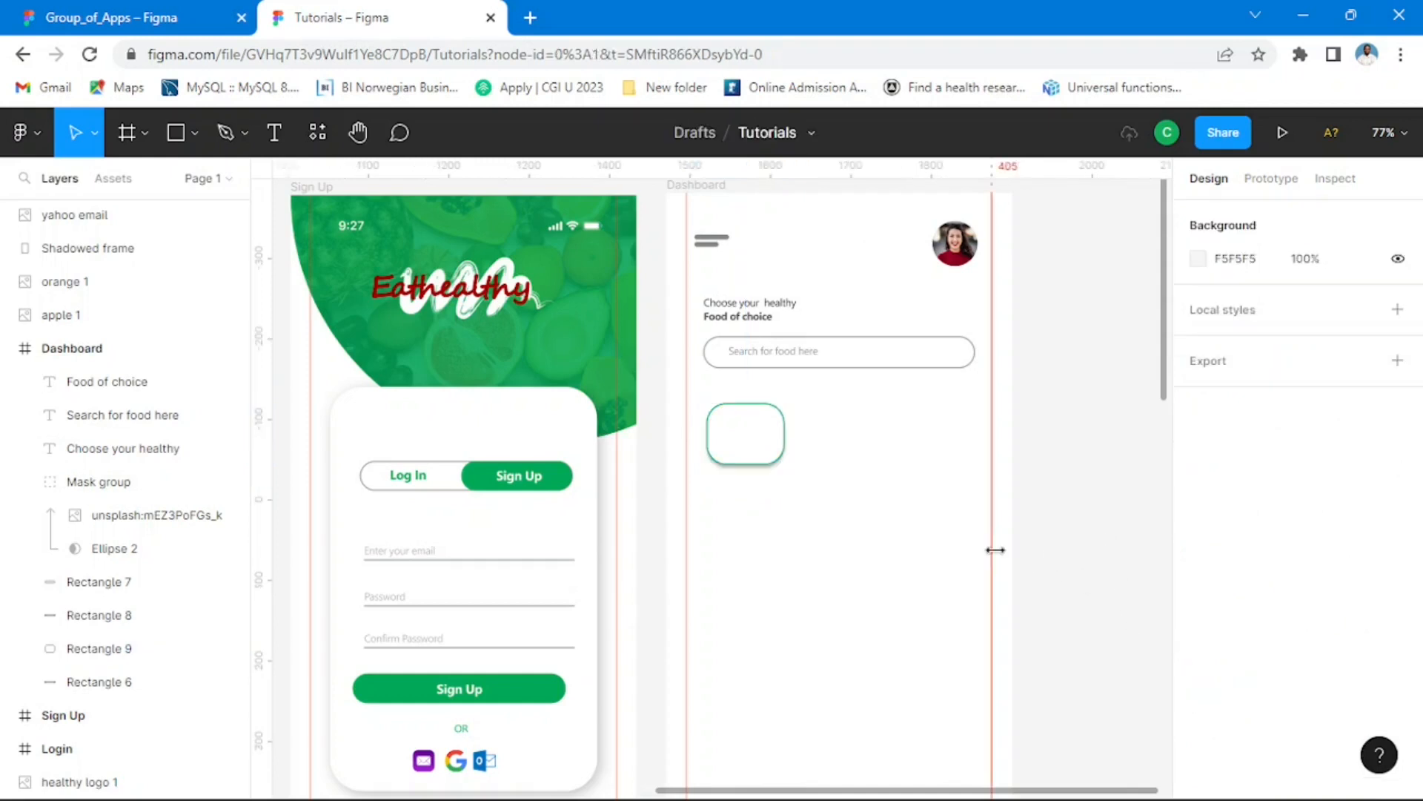
Step: Set the card's drop shadow to an X offset of 4 and a blur of 8
scroll(772, 455, up, 2)
scroll(772, 463, up, 1)
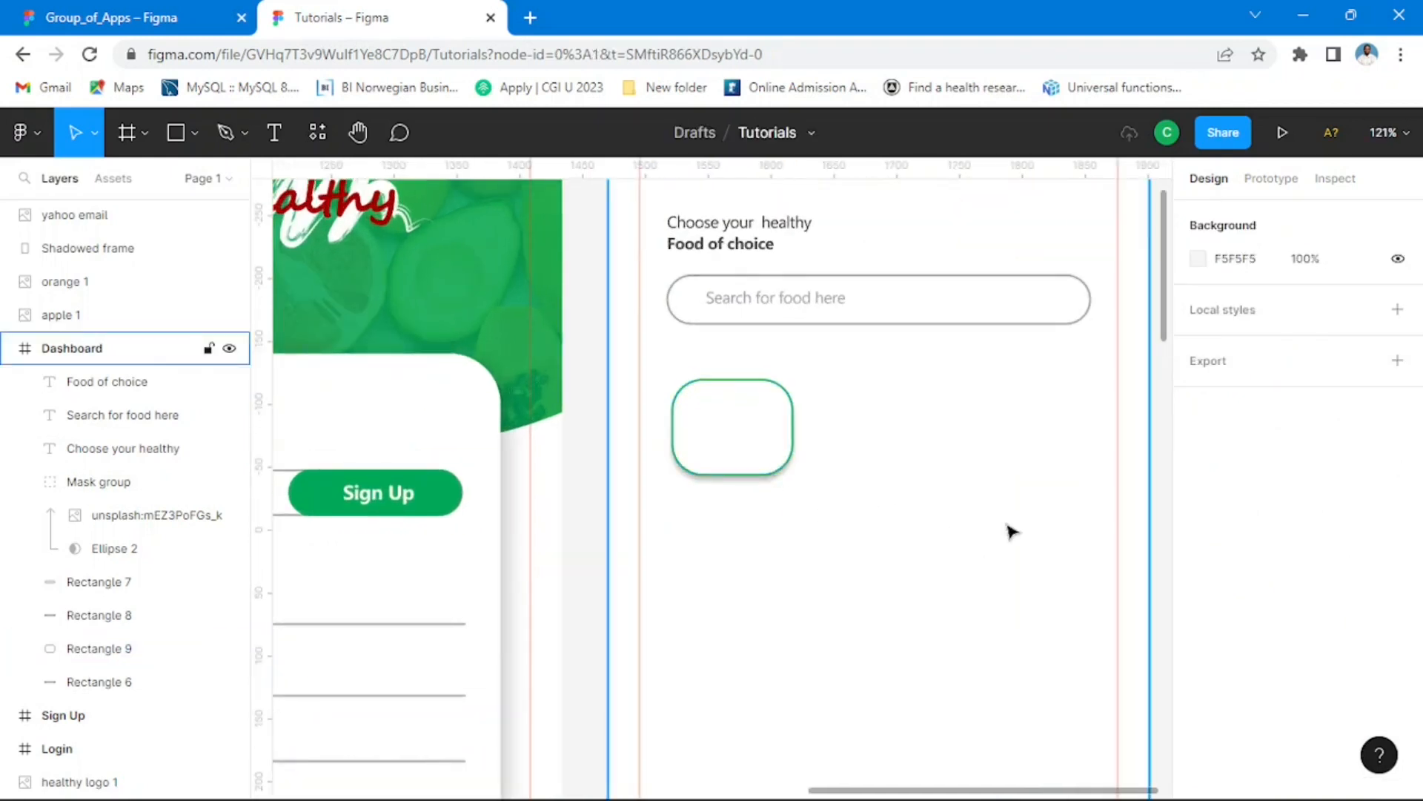
click(749, 435)
scroll(1233, 603, down, 3)
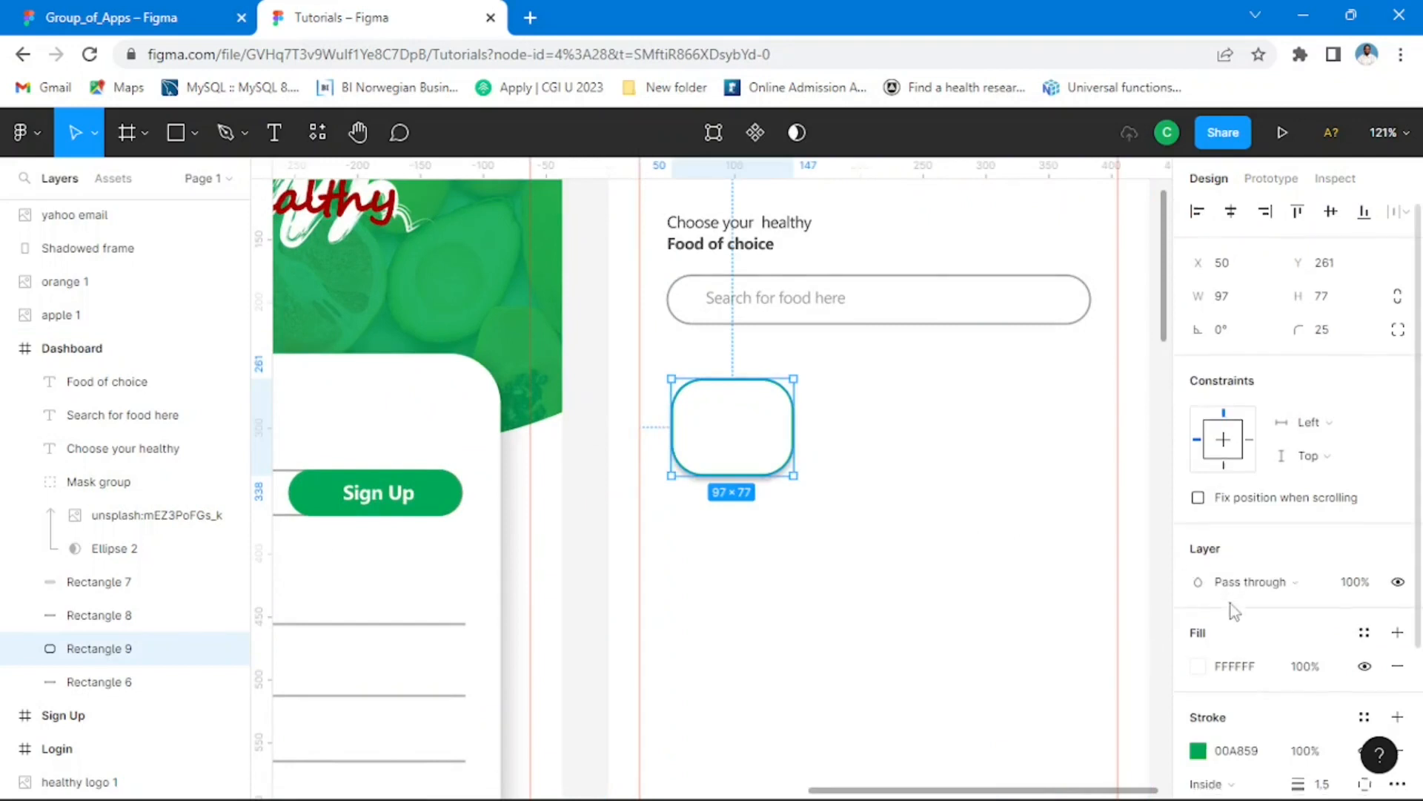
click(1197, 670)
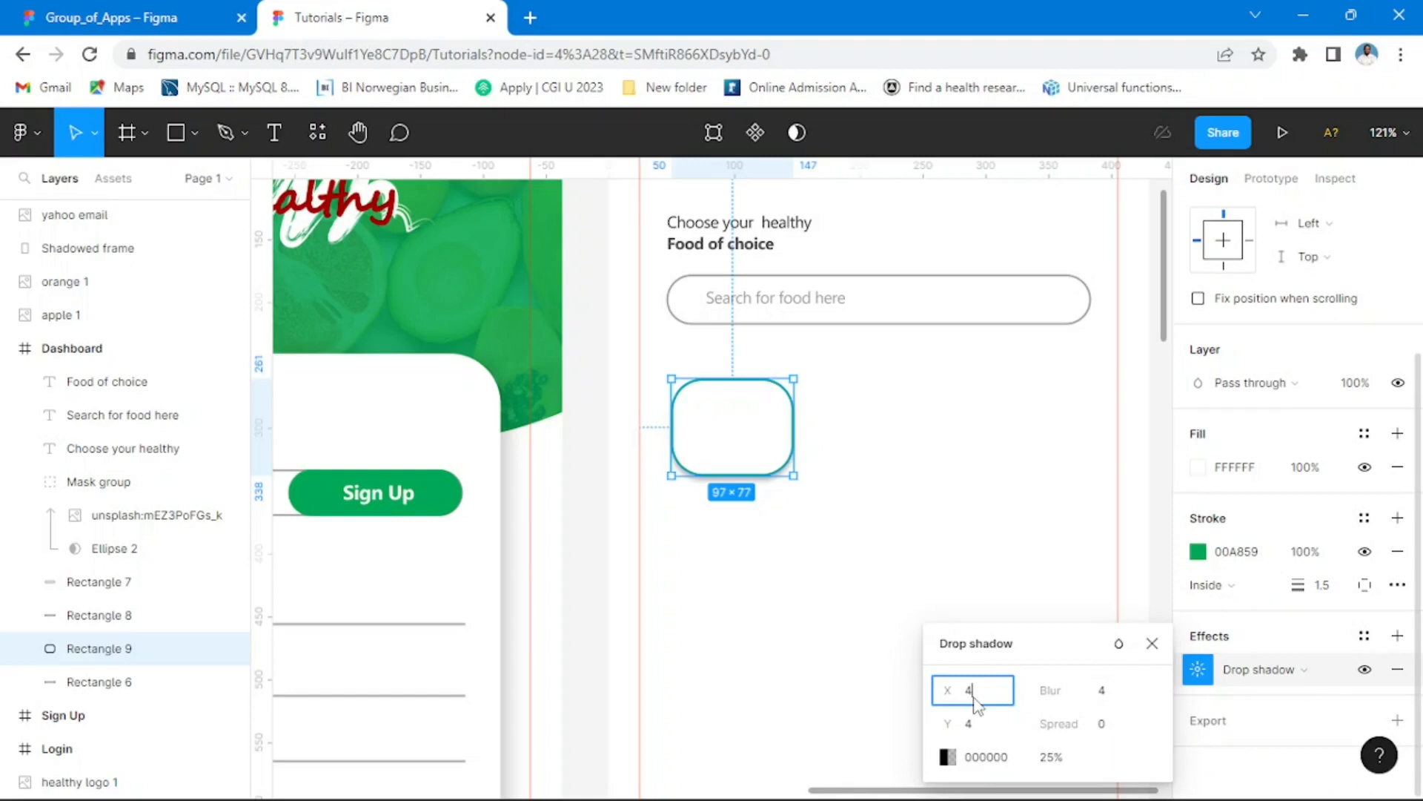
click(1105, 696)
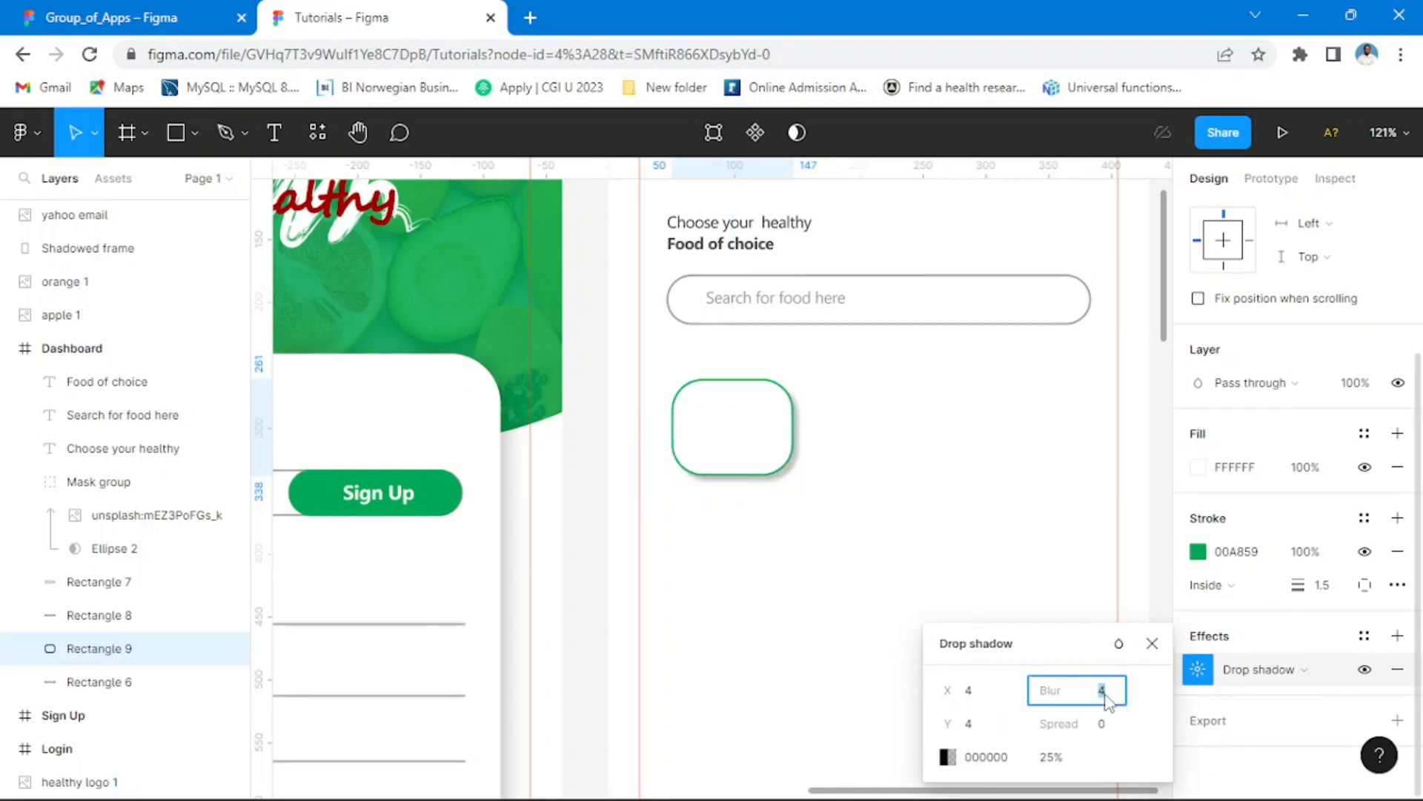
text(8)
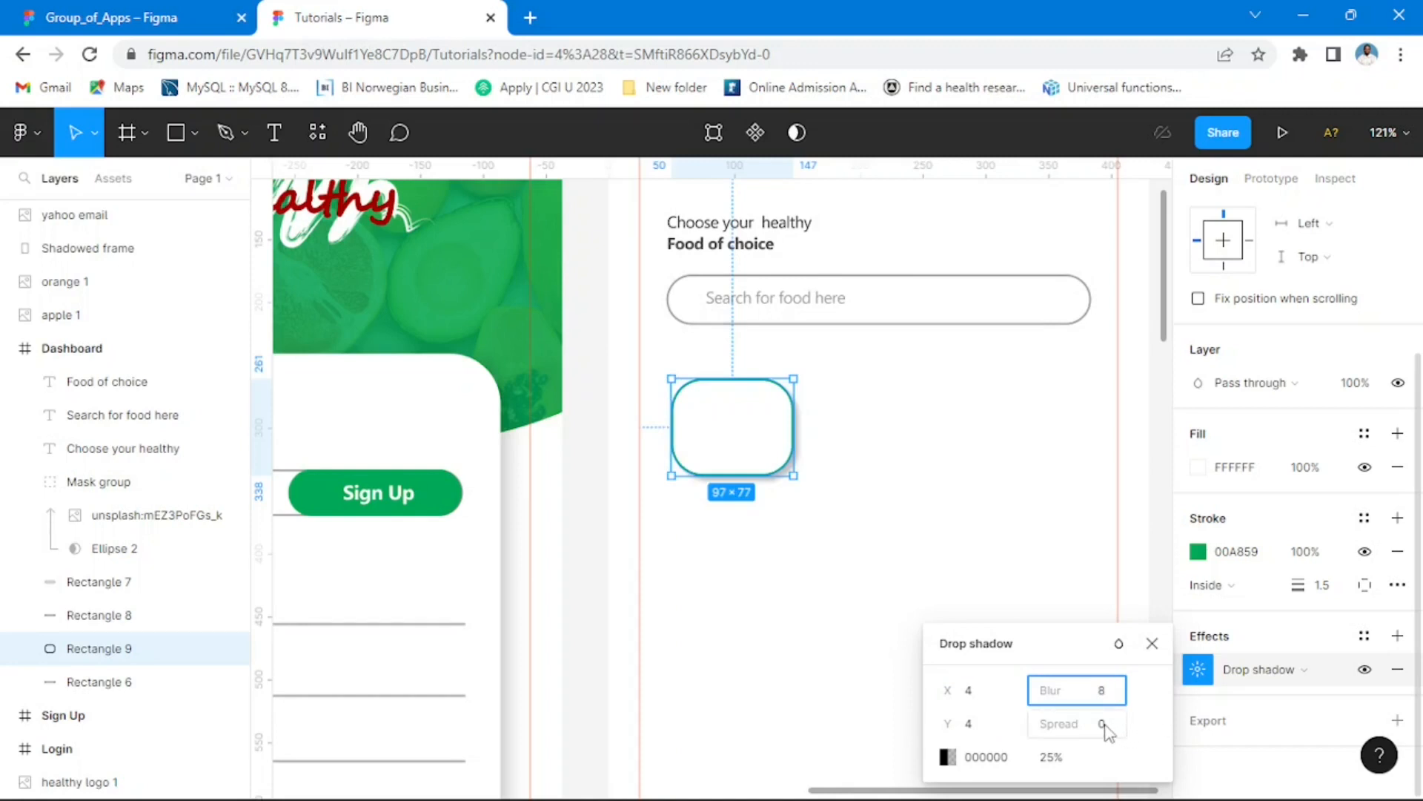
key(Return)
click(594, 422)
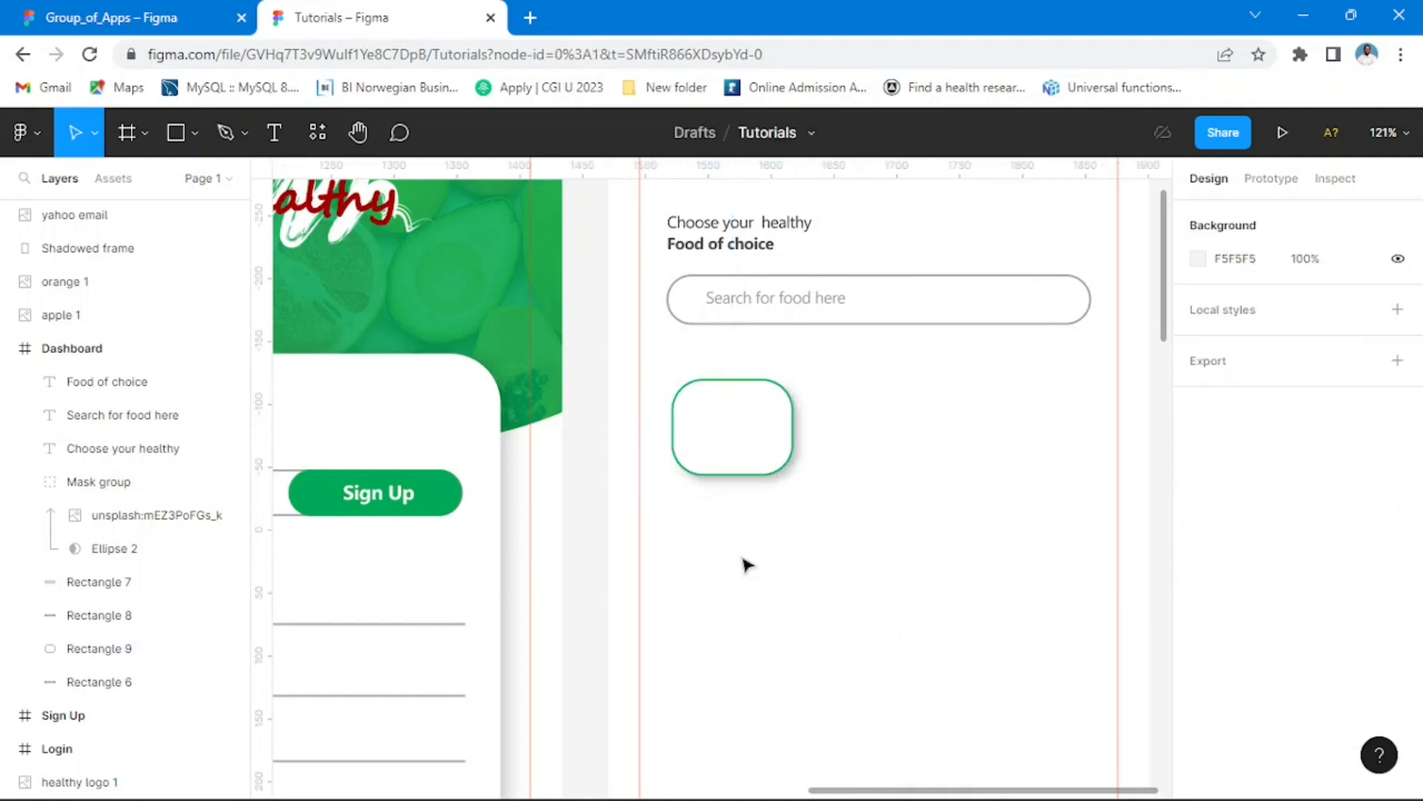
ctrl+scroll(953, 496, down, 5)
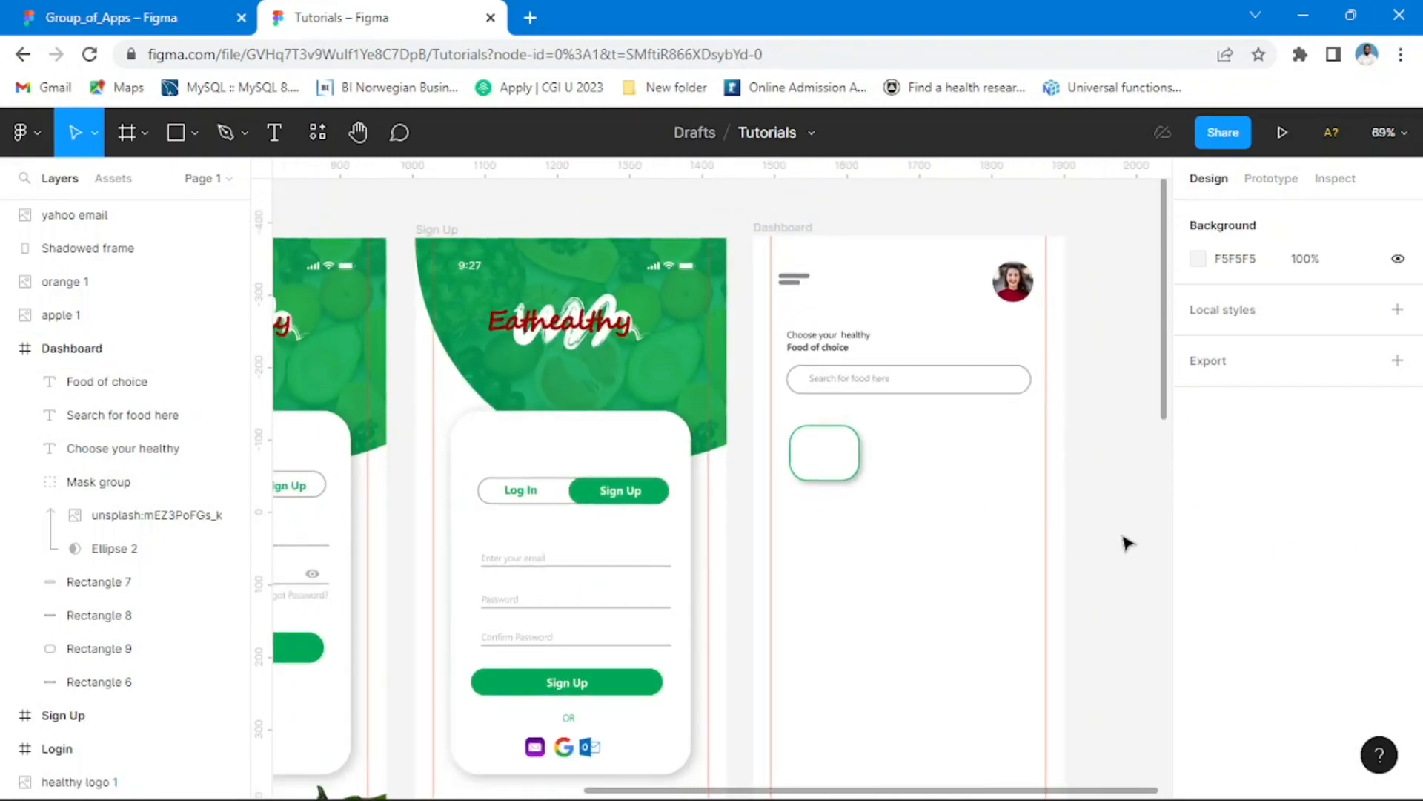
Step: Duplicate the card twice into an evenly spaced row of three with the last at X 310, Y 261, checking against Group_of_Apps
click(148, 17)
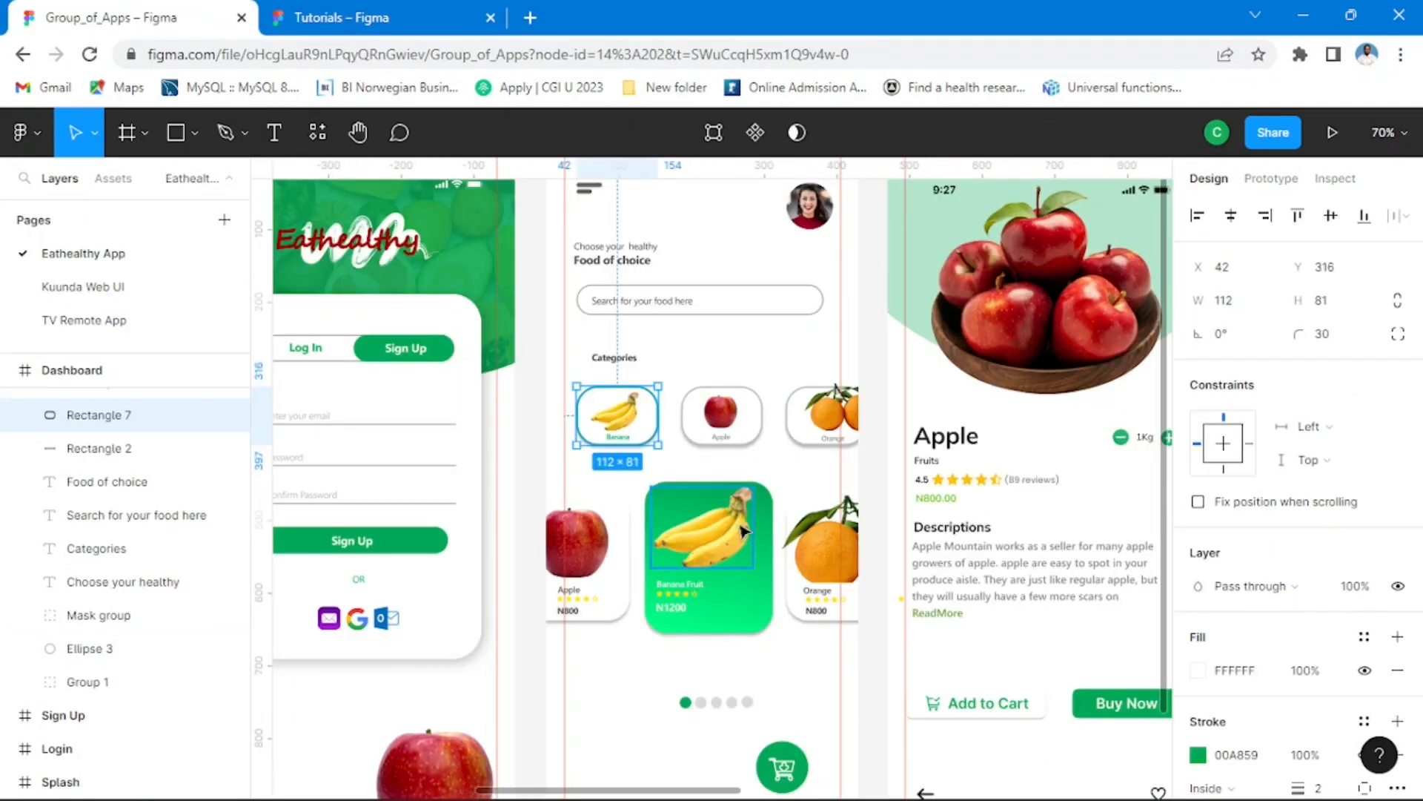
key(Escape)
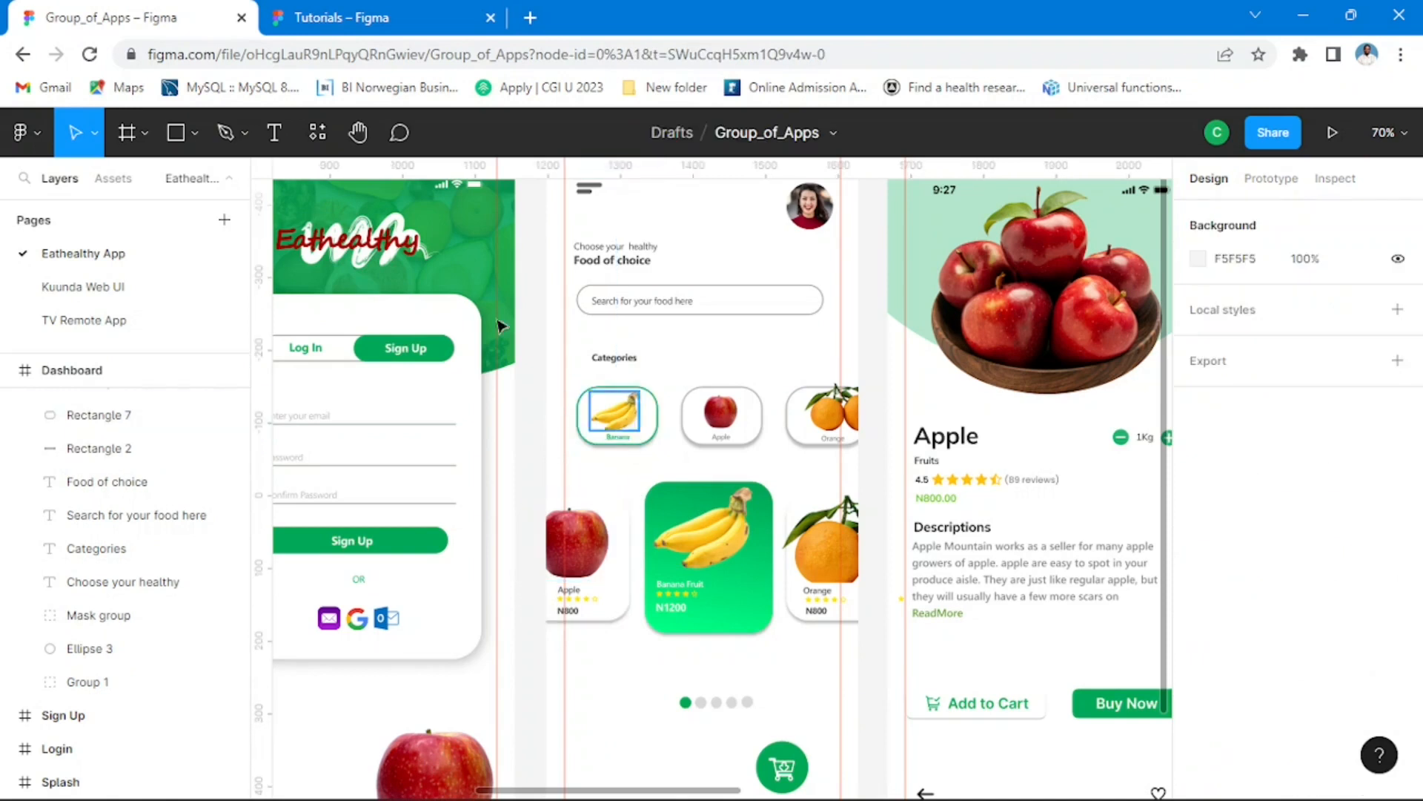
click(393, 27)
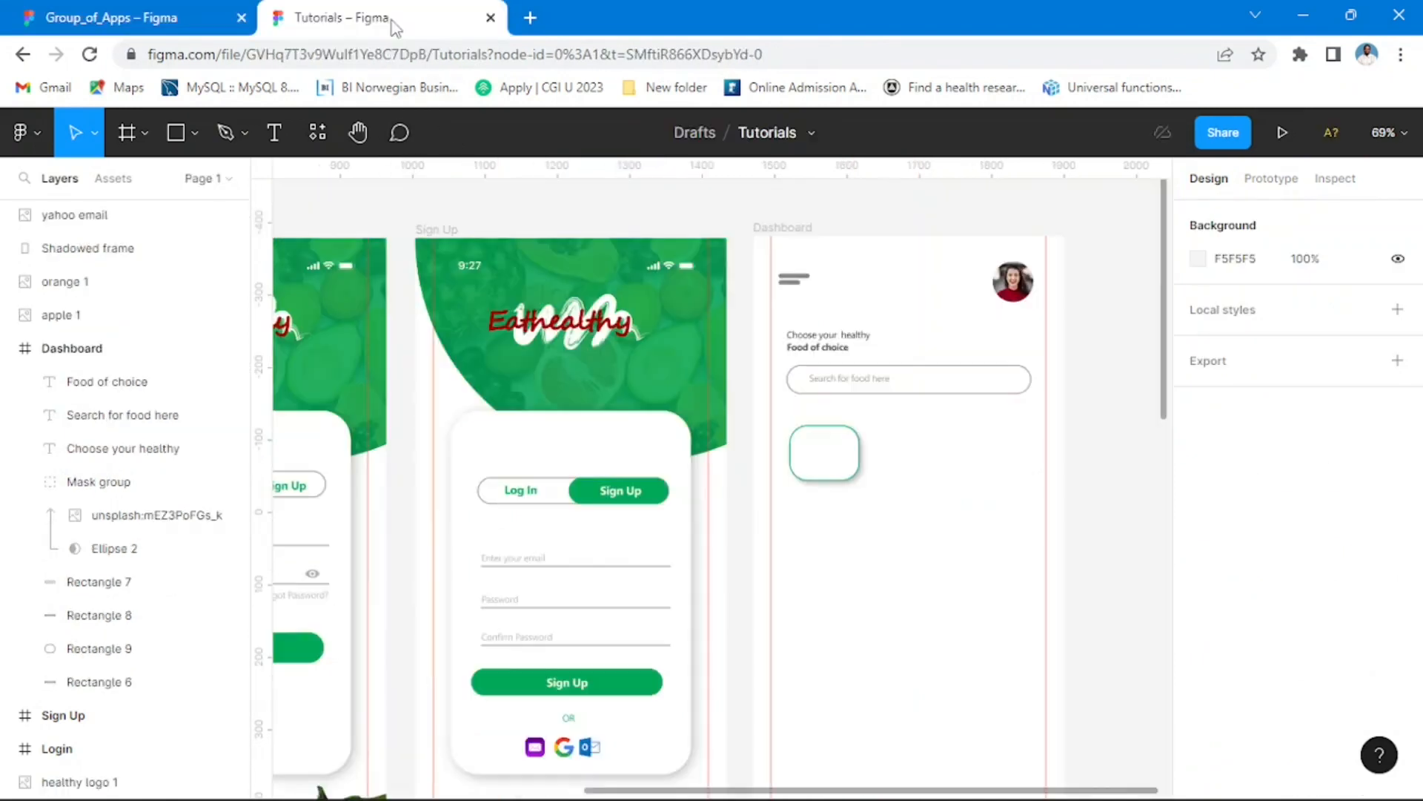
click(859, 478)
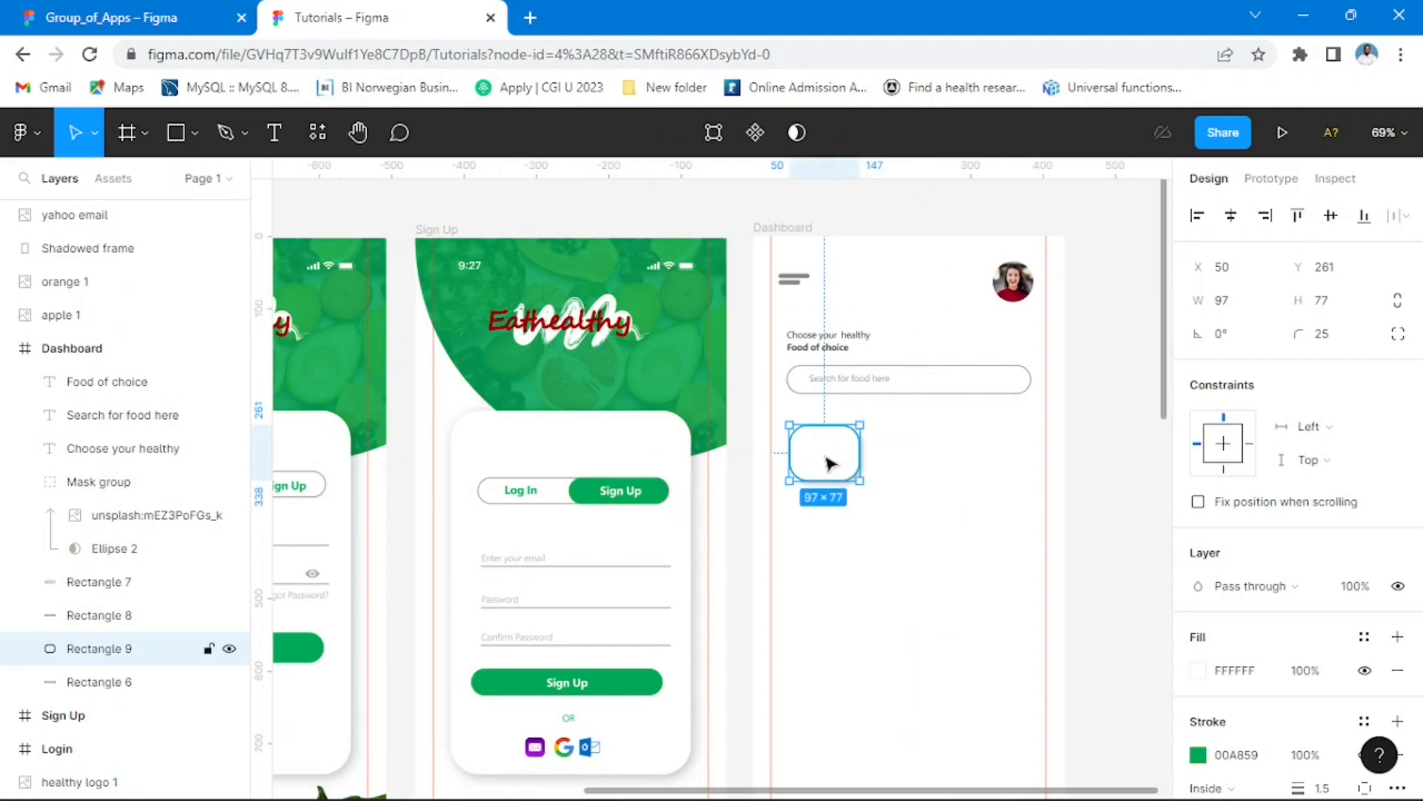
drag(833, 464, 1028, 459)
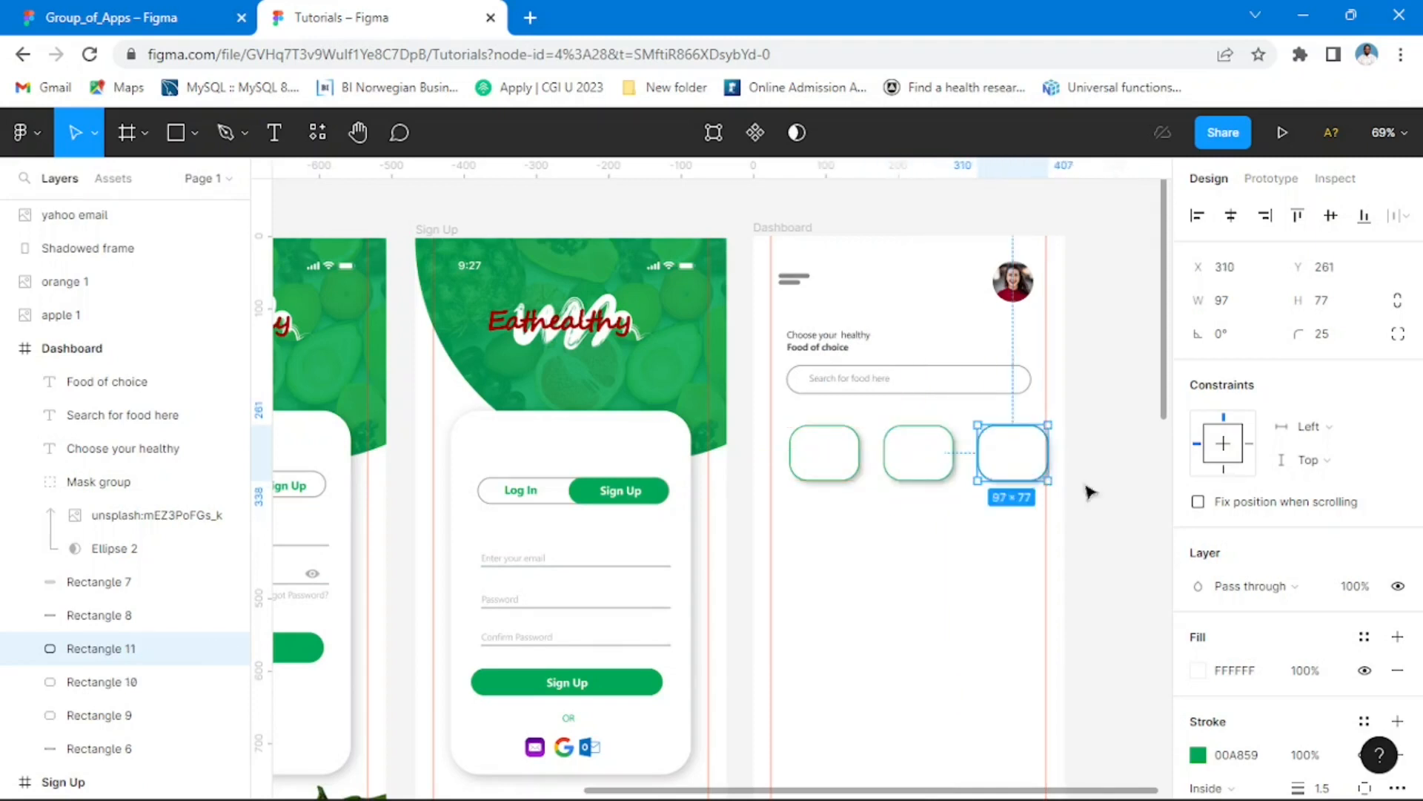
click(1121, 463)
scroll(1031, 497, up, 2)
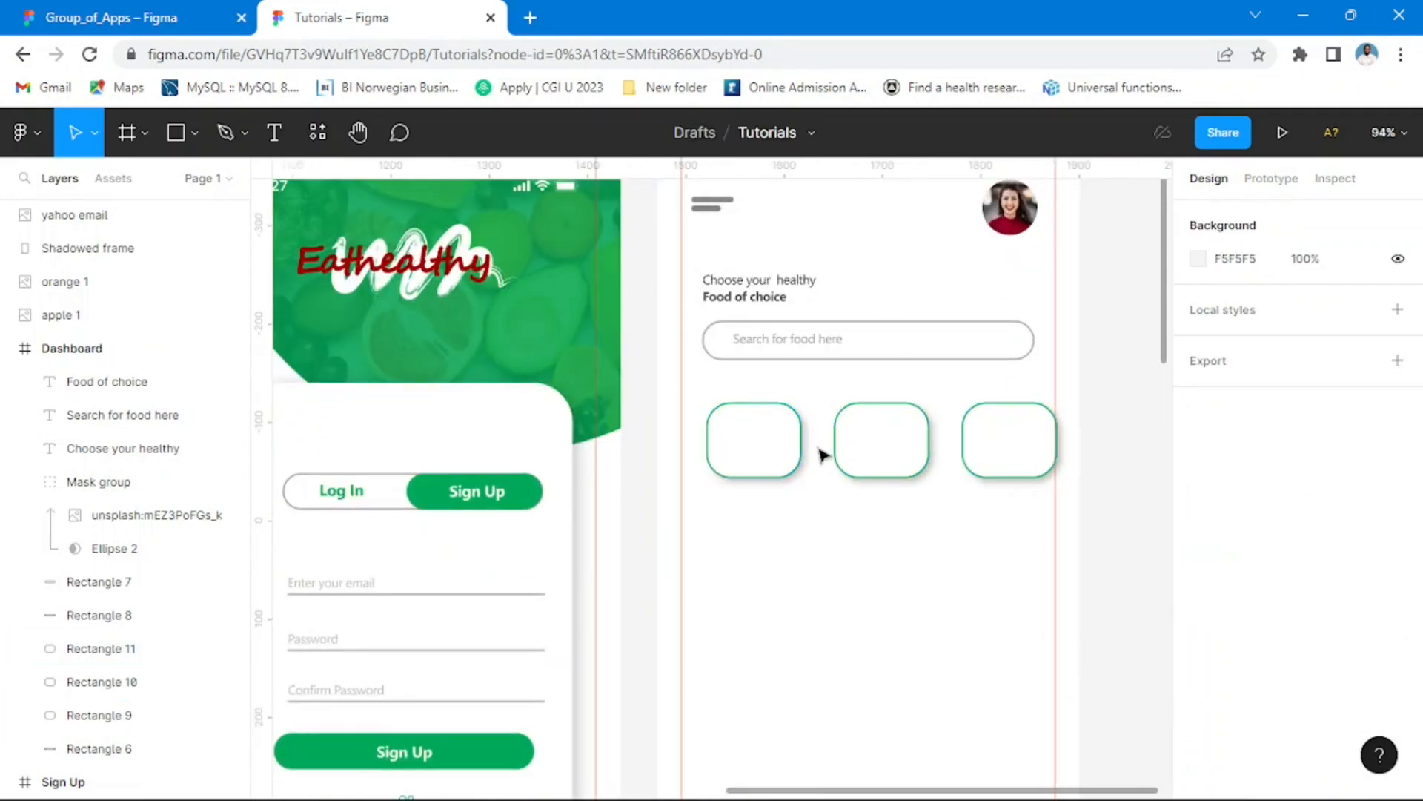
click(130, 20)
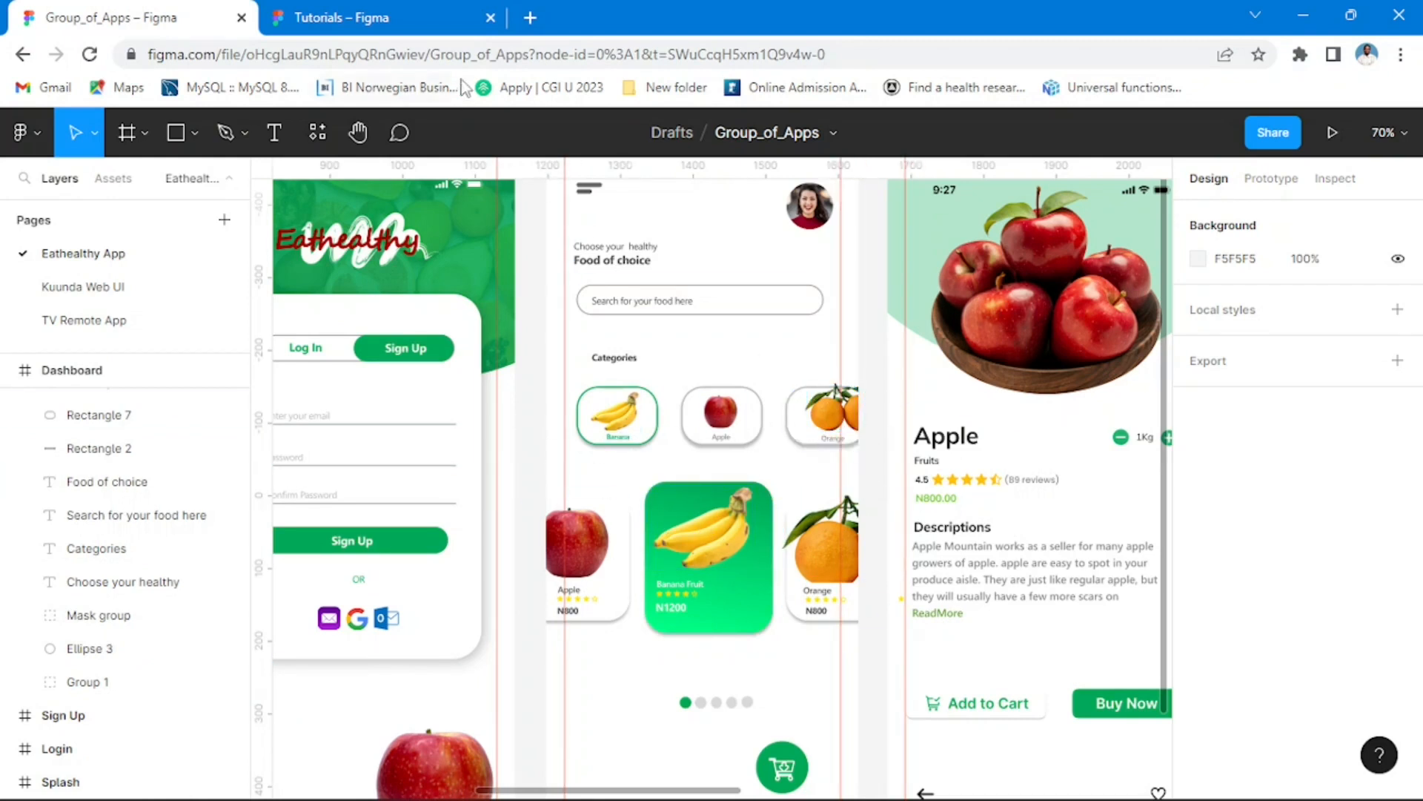
click(413, 20)
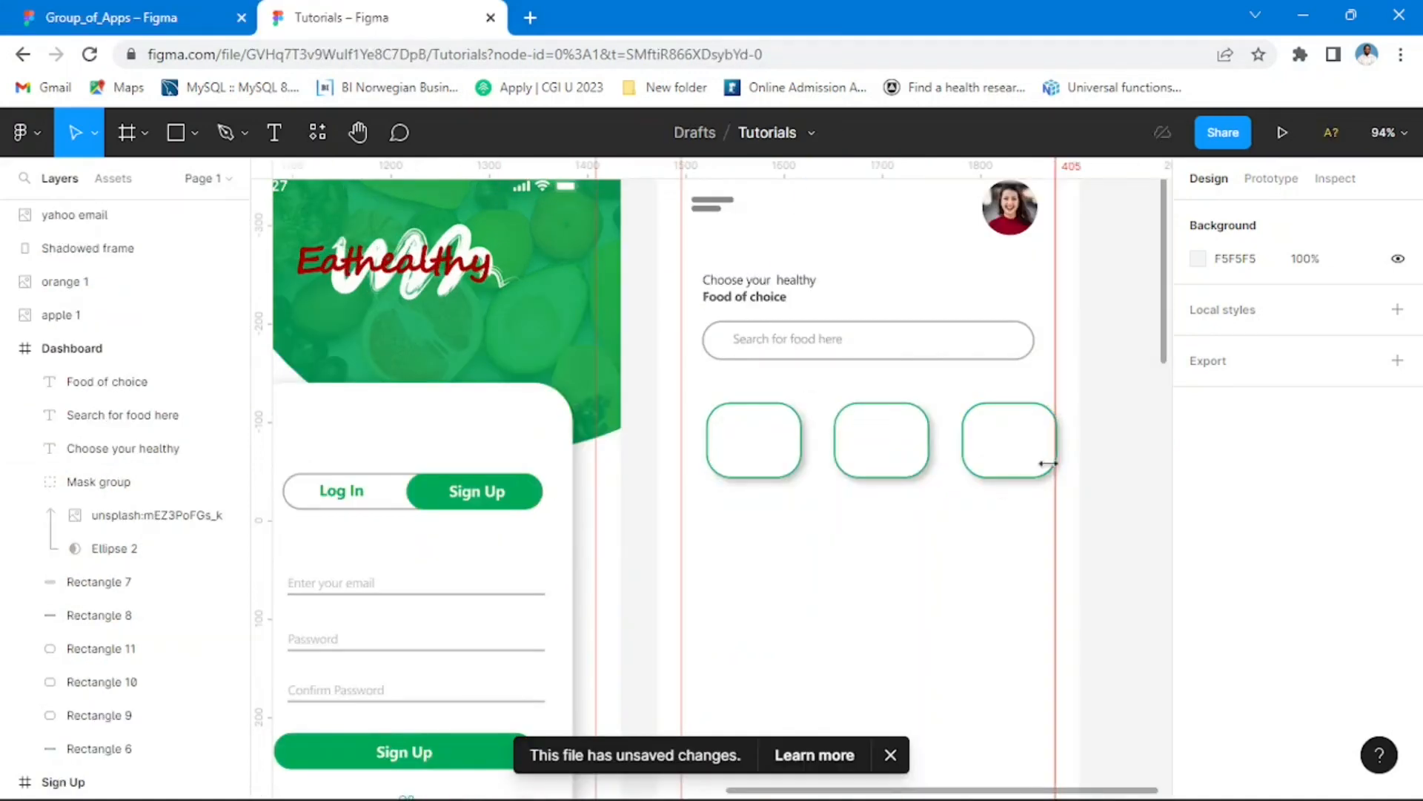
Step: Delete the second and third category cards and enlarge the remaining green-outlined card to 112 × 96
click(1011, 460)
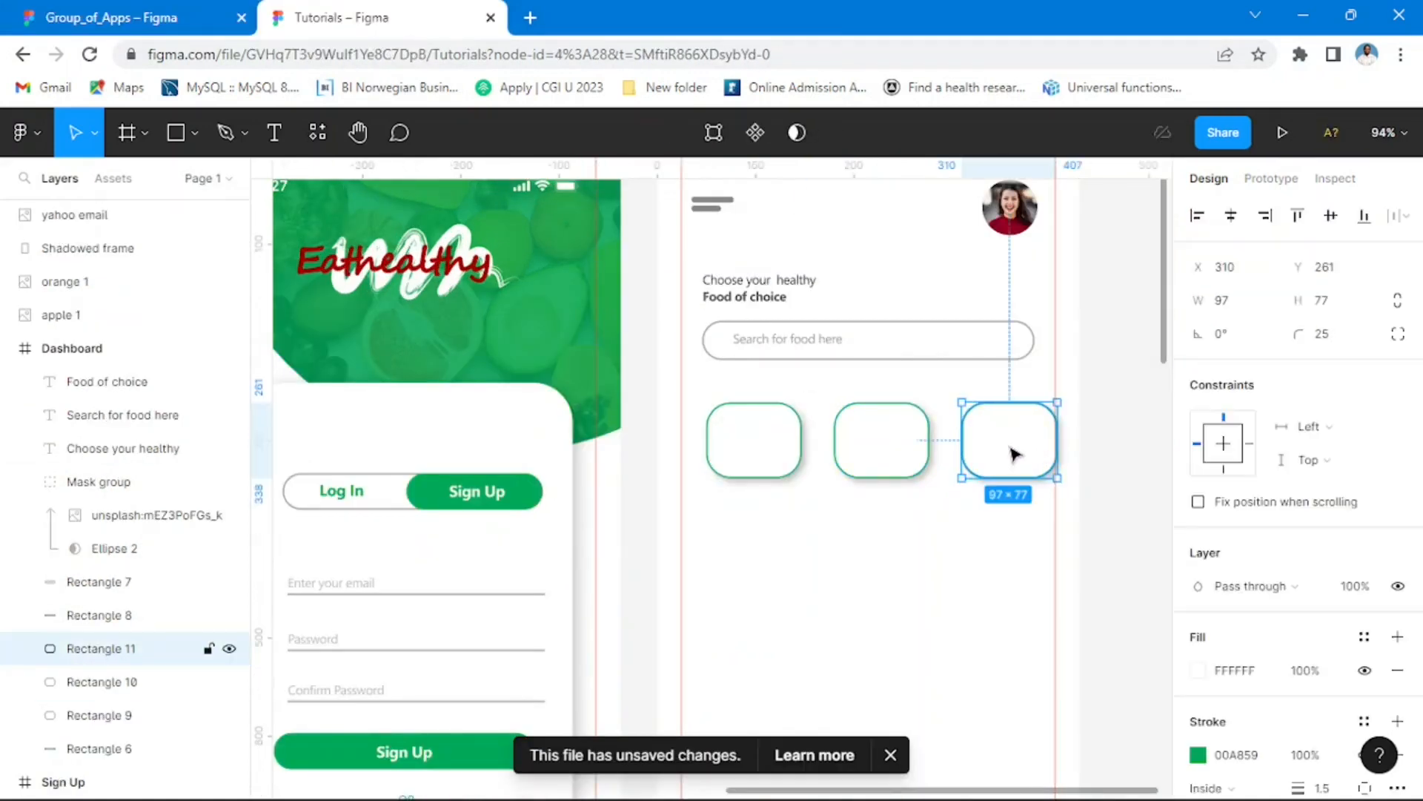
key(Delete)
click(882, 461)
key(Delete)
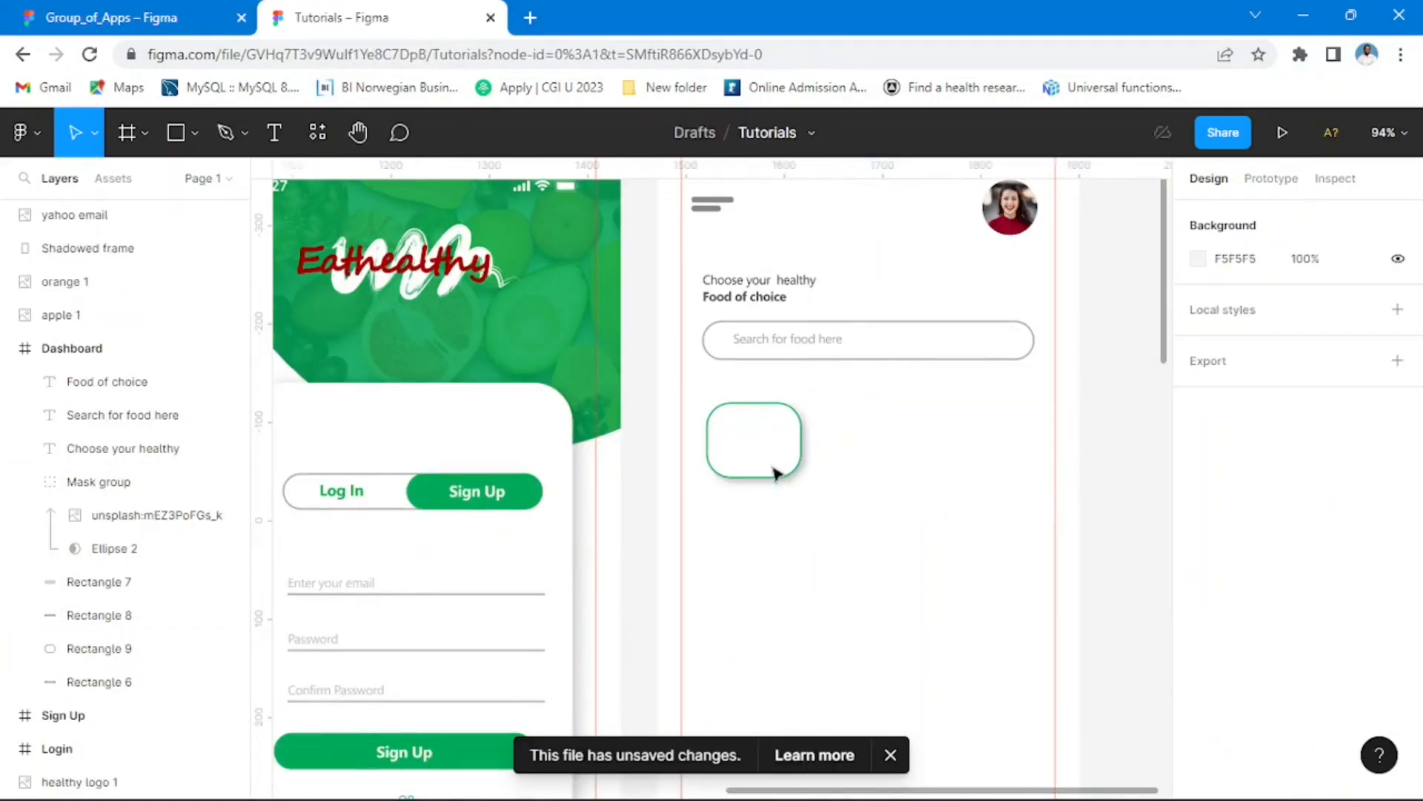
click(775, 473)
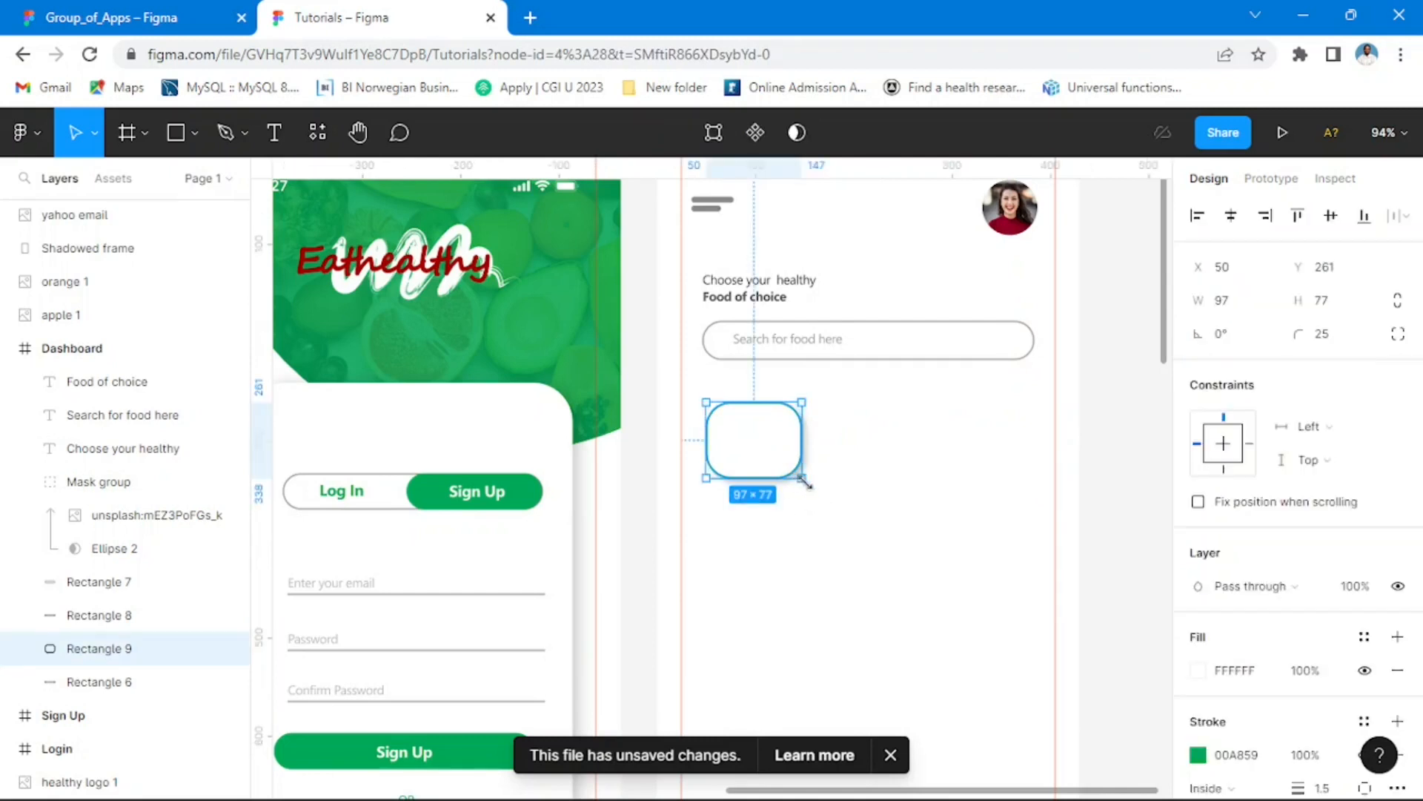
drag(807, 483, 820, 496)
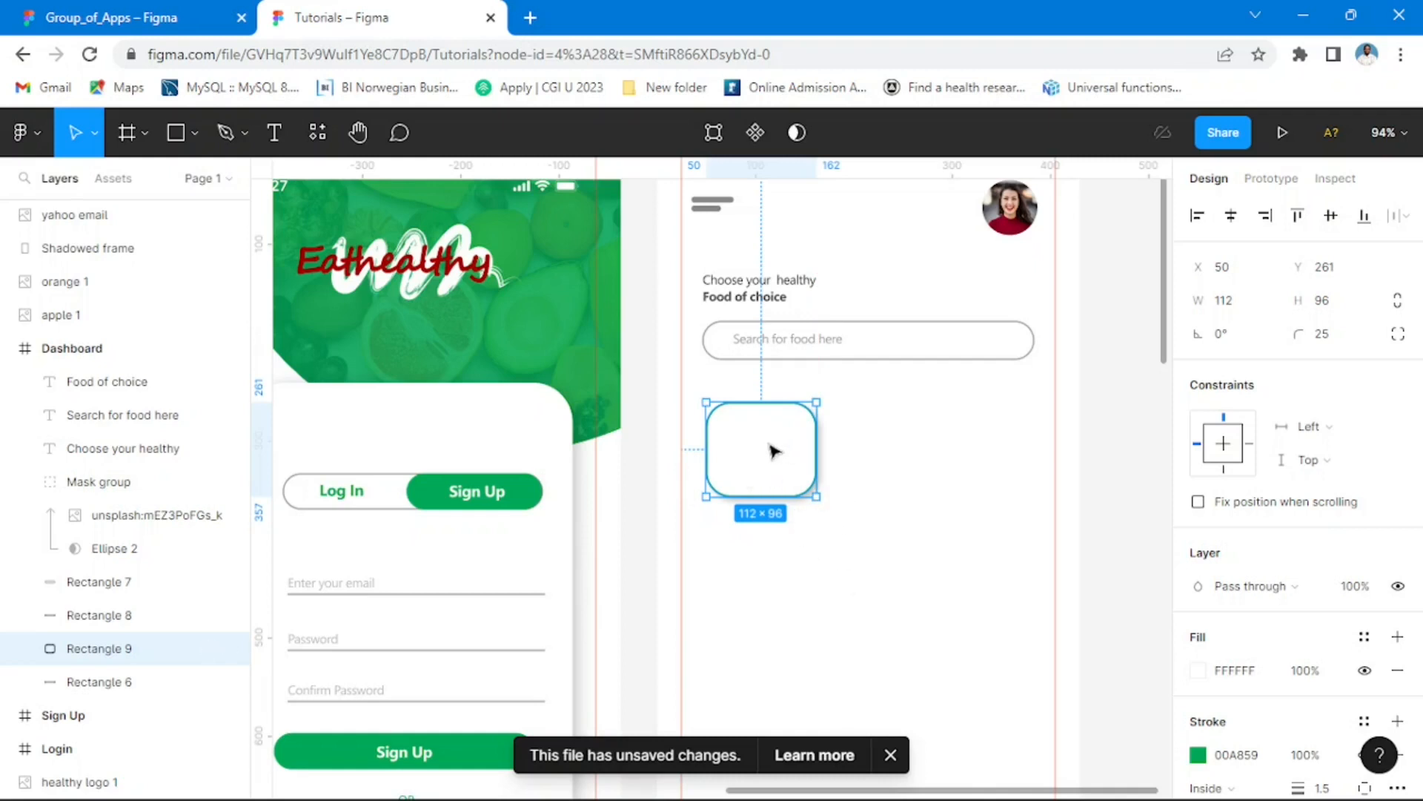
drag(774, 451, 1073, 465)
key(ctrl+z)
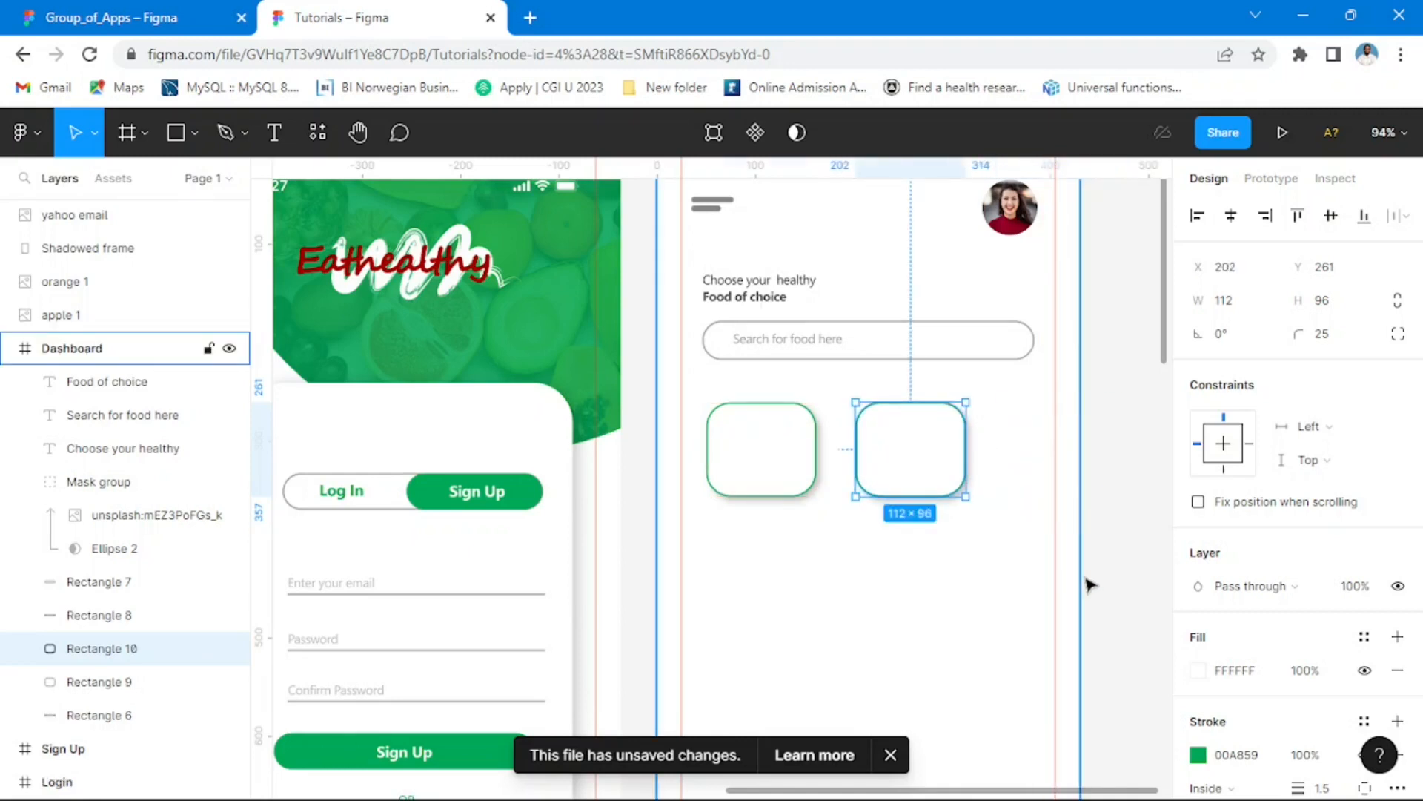
key(ctrl+z)
Step: Duplicate the enlarged card twice along the row, the middle one at X 197 and the last 29 further on, extending past the frame's edge
drag(766, 453, 1051, 455)
click(1123, 595)
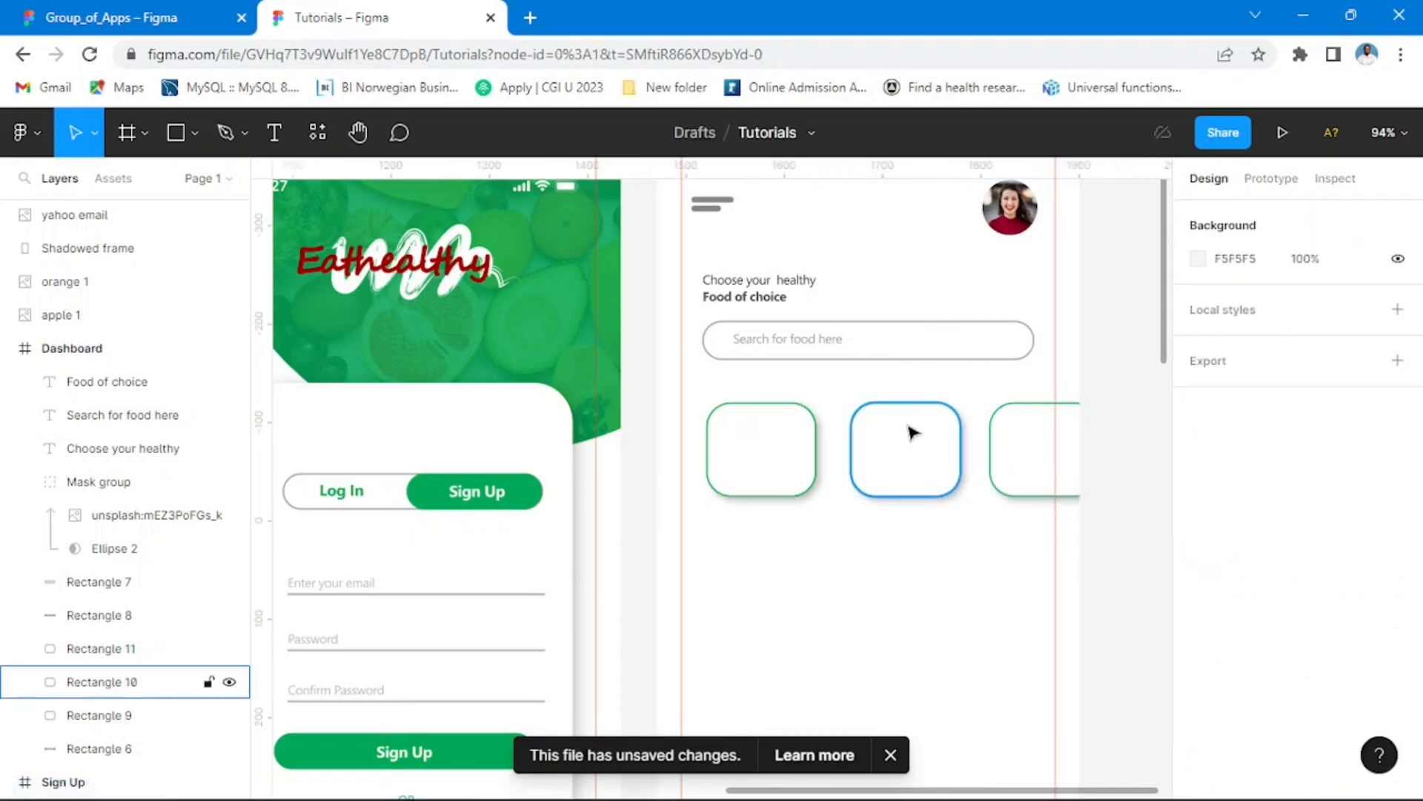
Step: Change the stroke colour of the second and third category cards to light grey C7C7C7
click(911, 433)
shift+click(1026, 457)
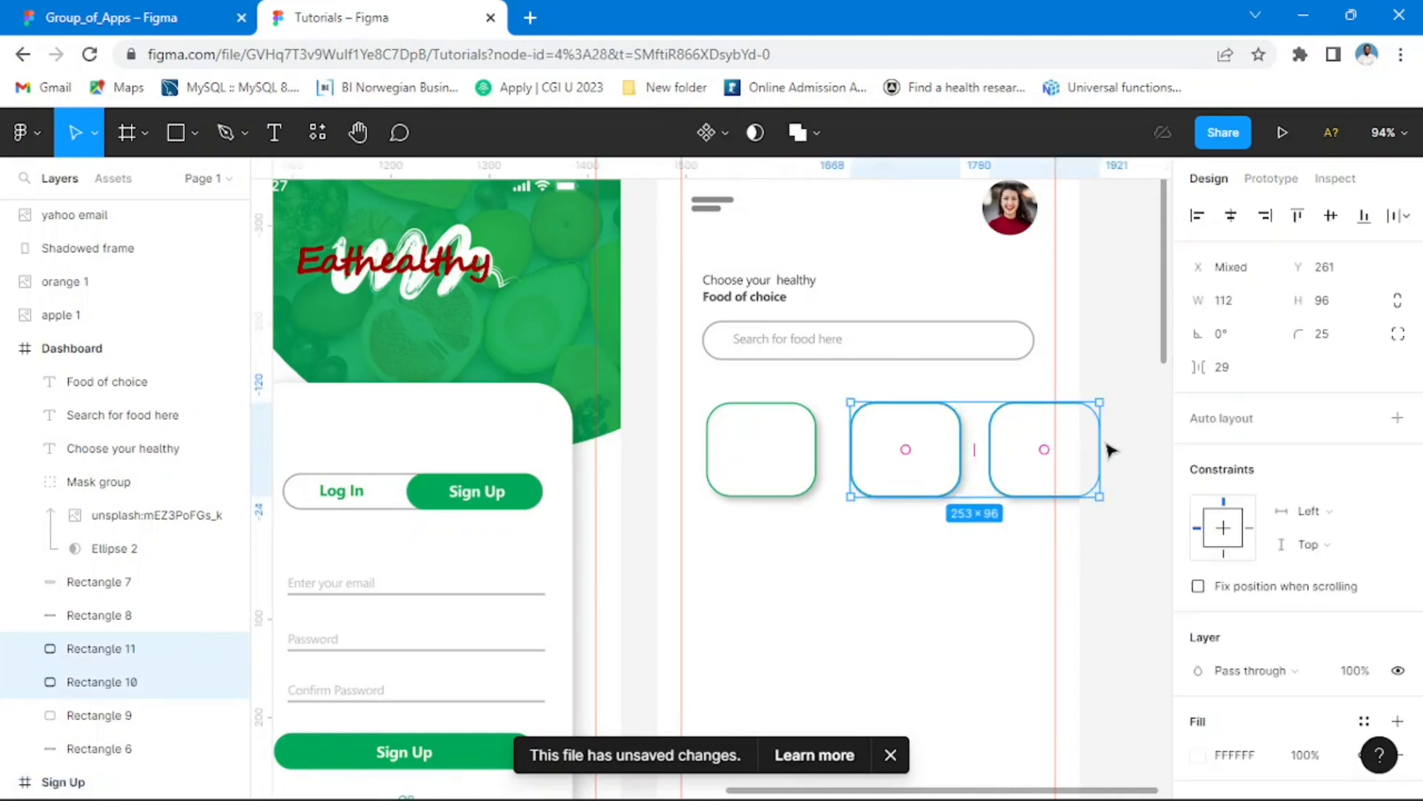
click(1125, 382)
click(895, 437)
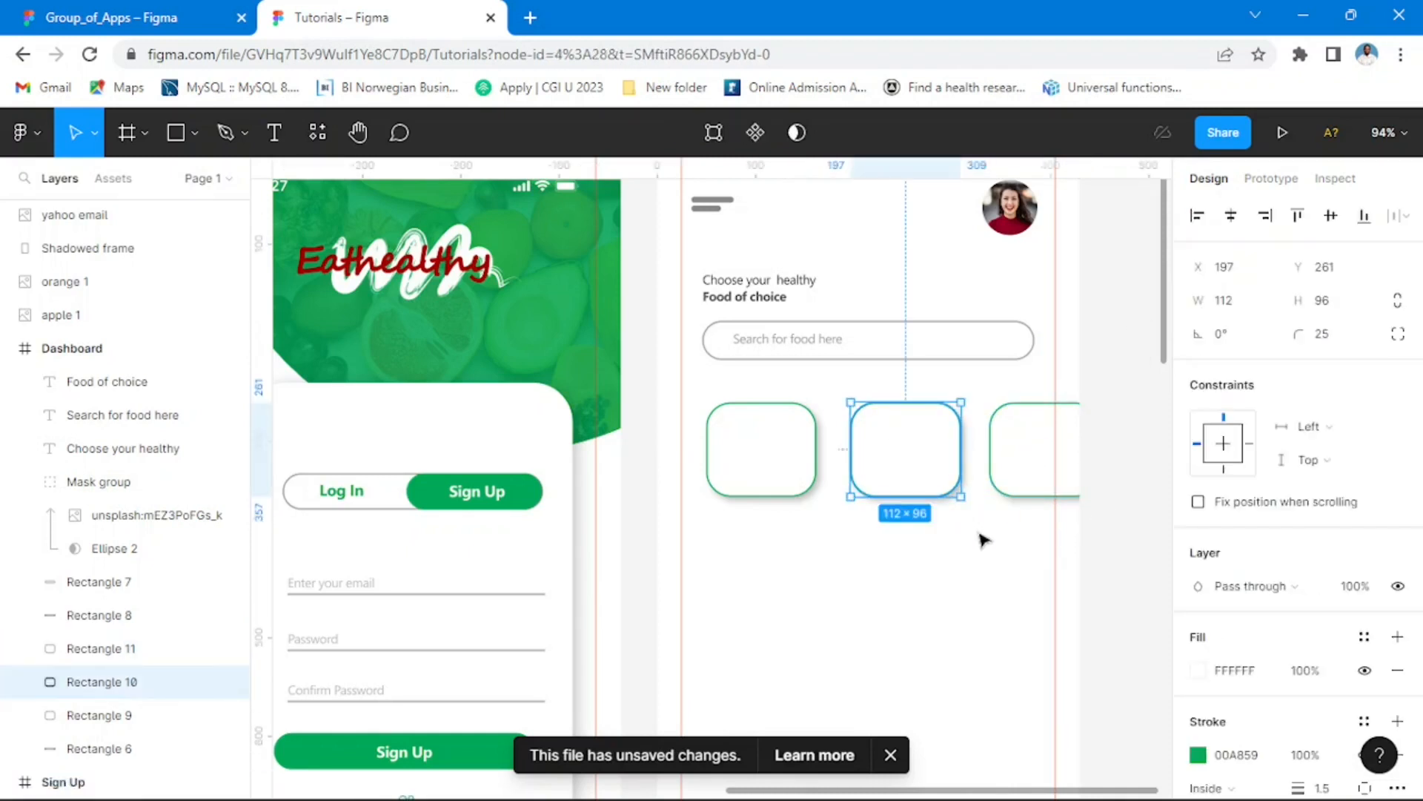
shift+click(1029, 455)
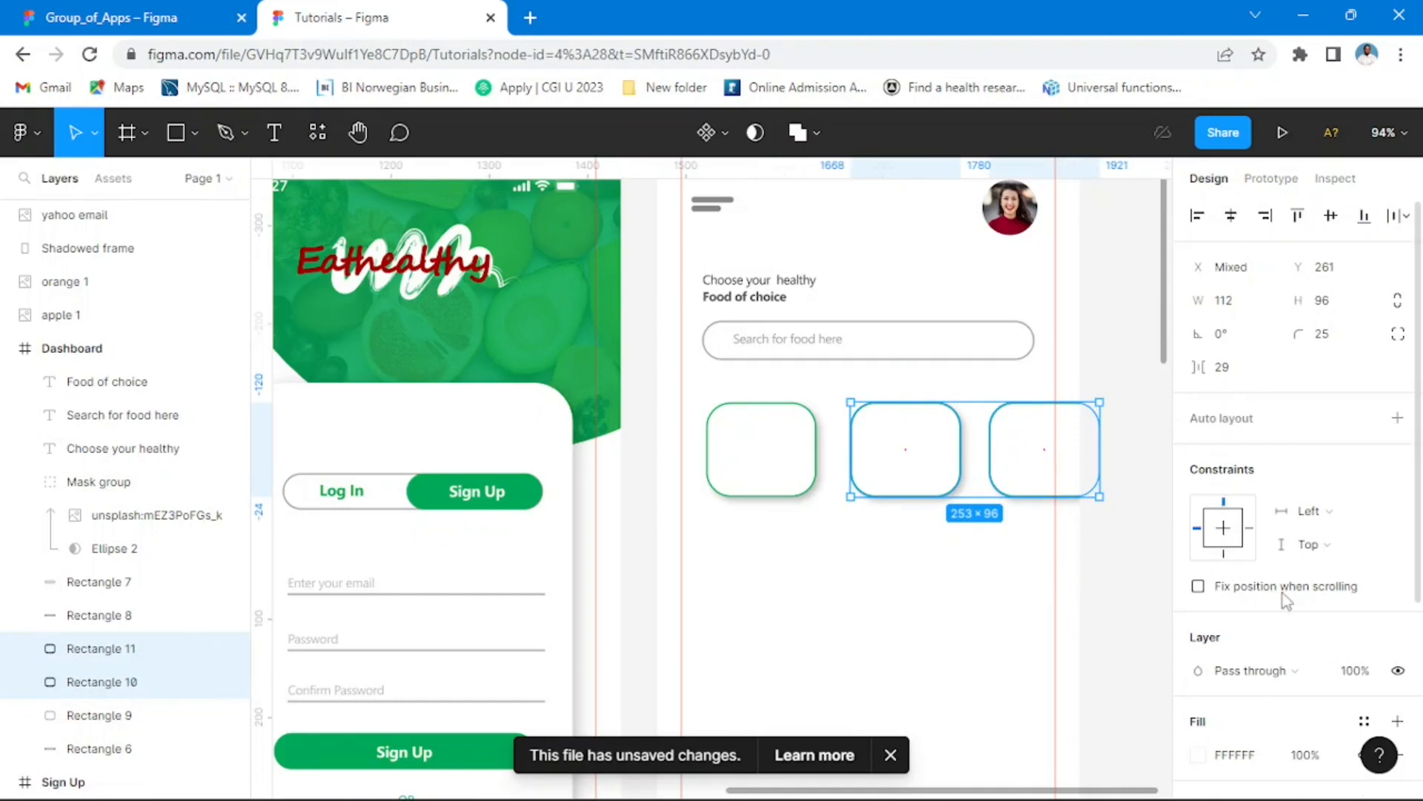
scroll(1269, 556, down, 3)
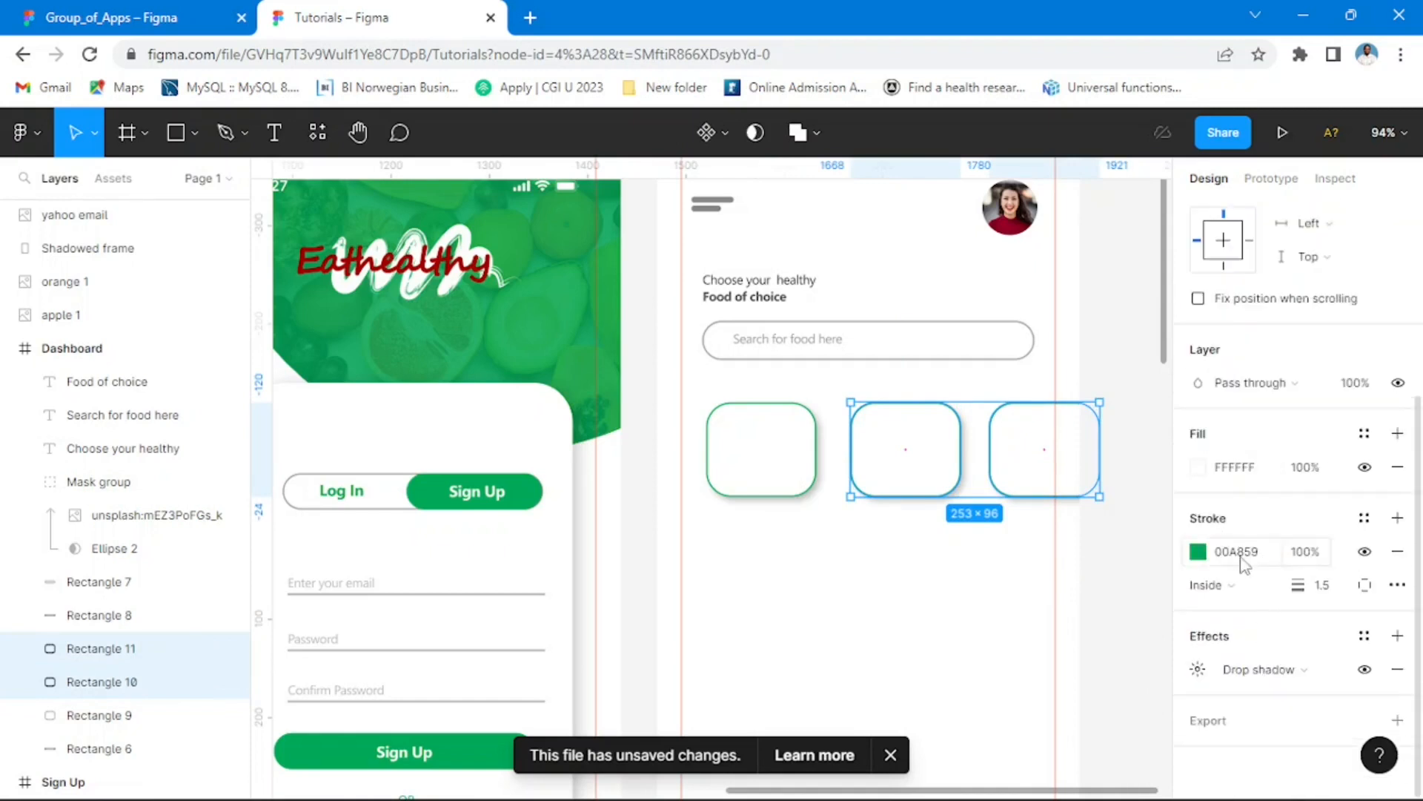
click(1203, 559)
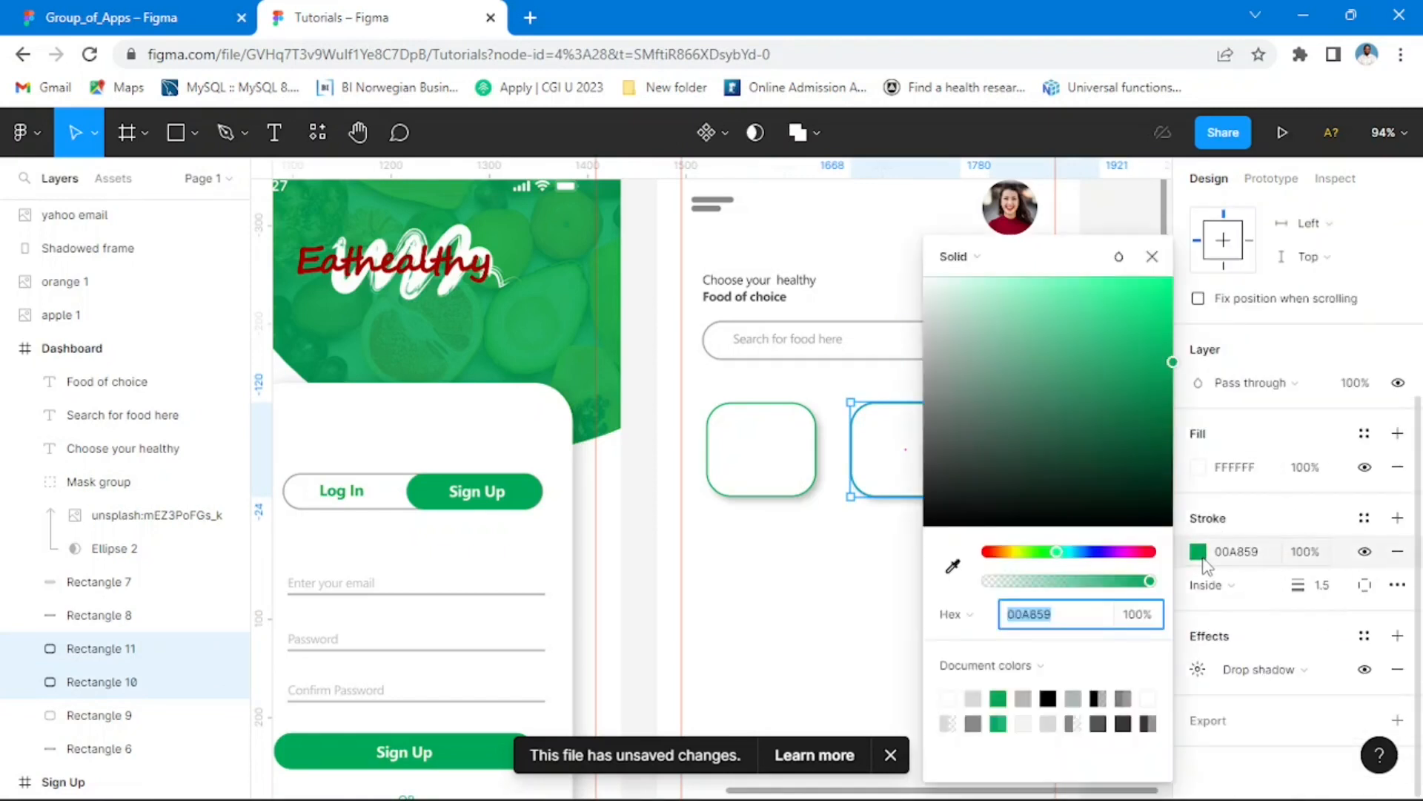
click(929, 354)
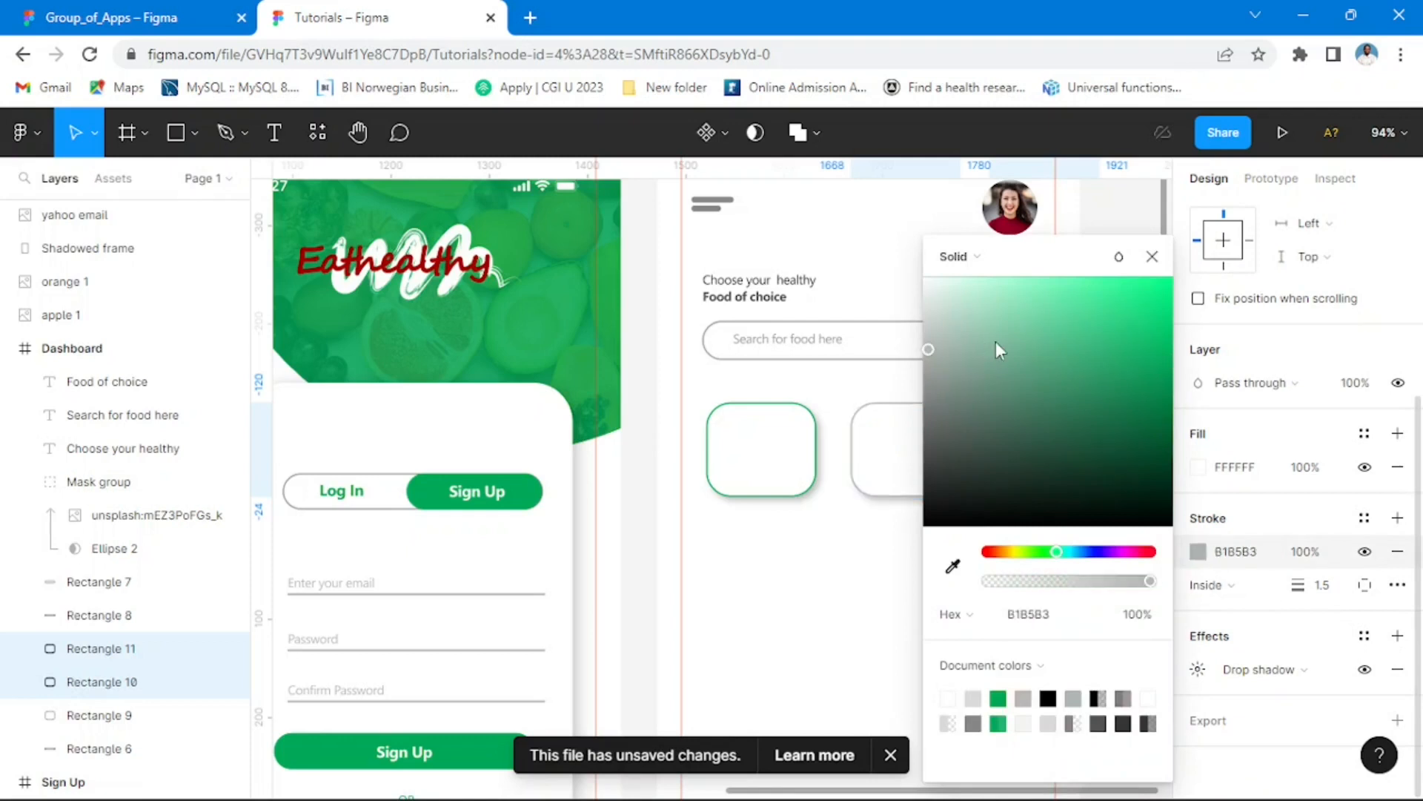
drag(932, 345, 923, 338)
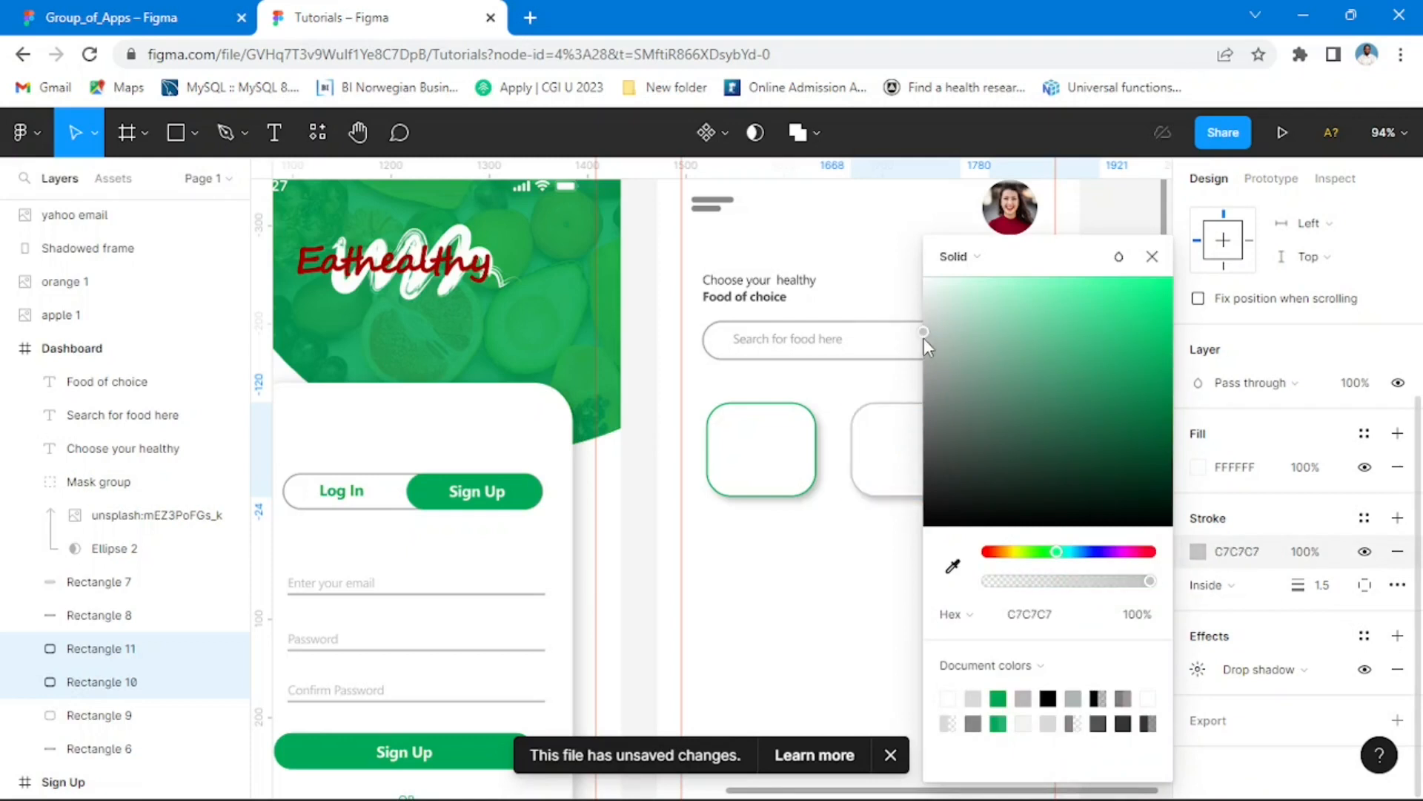
click(1152, 256)
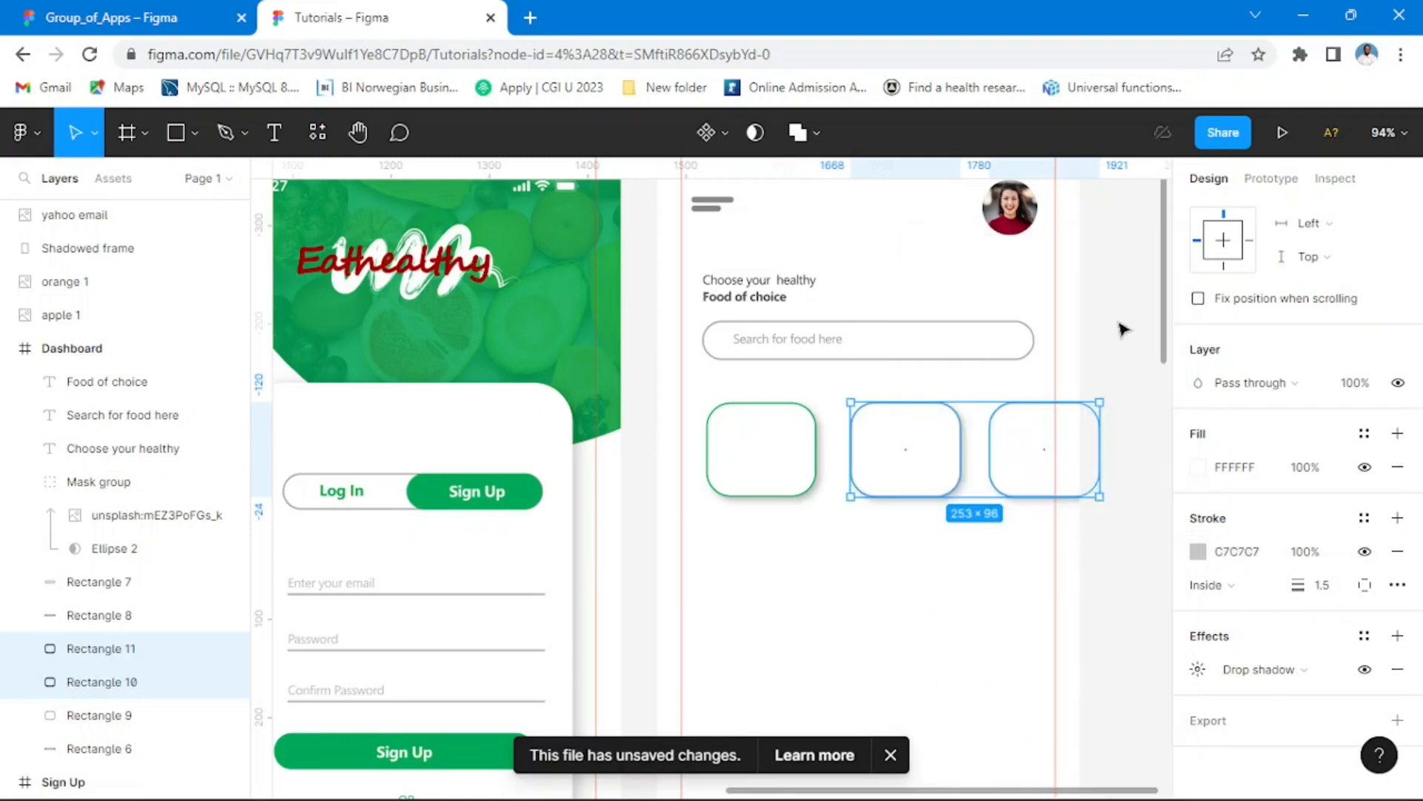
click(1164, 580)
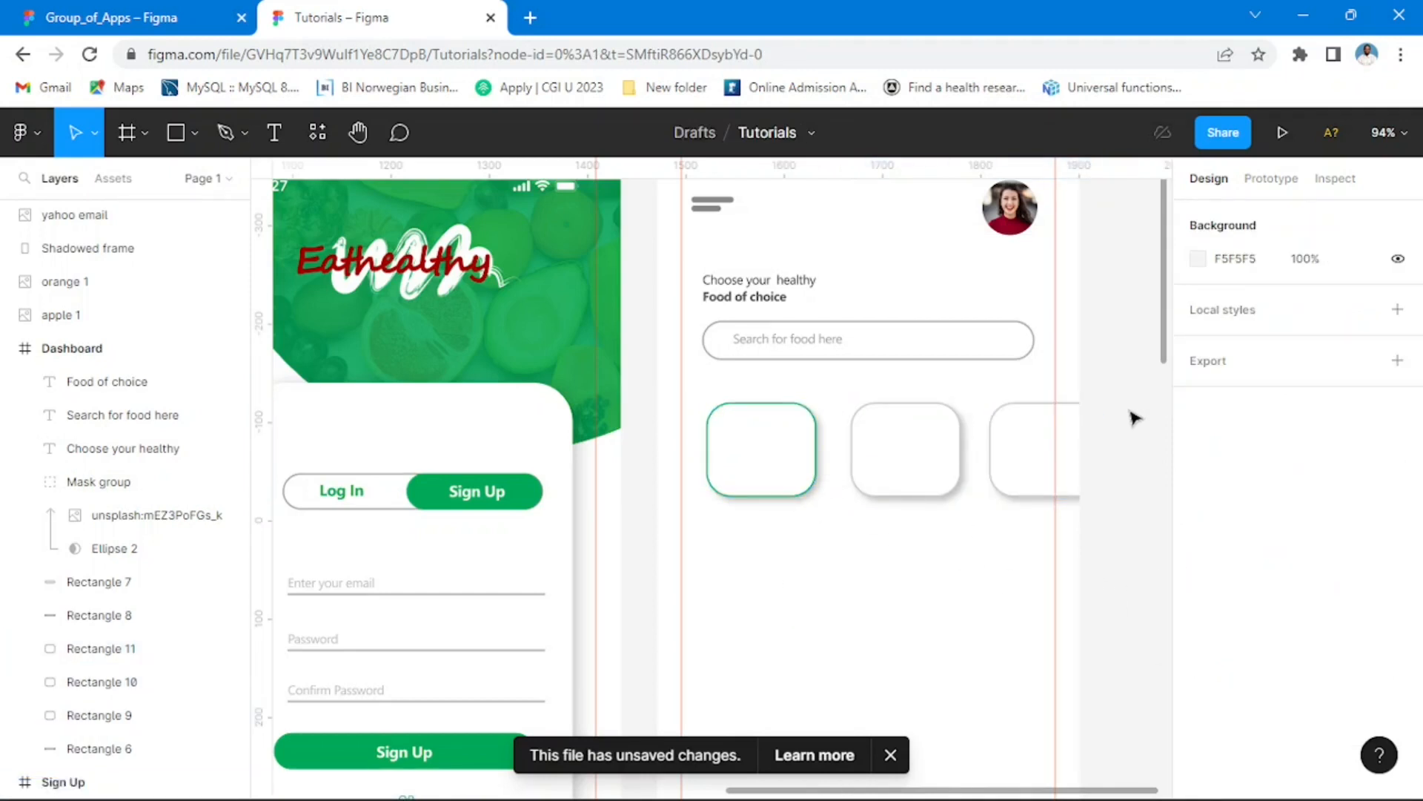
Step: Set the stroke weight of the first, green-outlined category card to 2
click(794, 445)
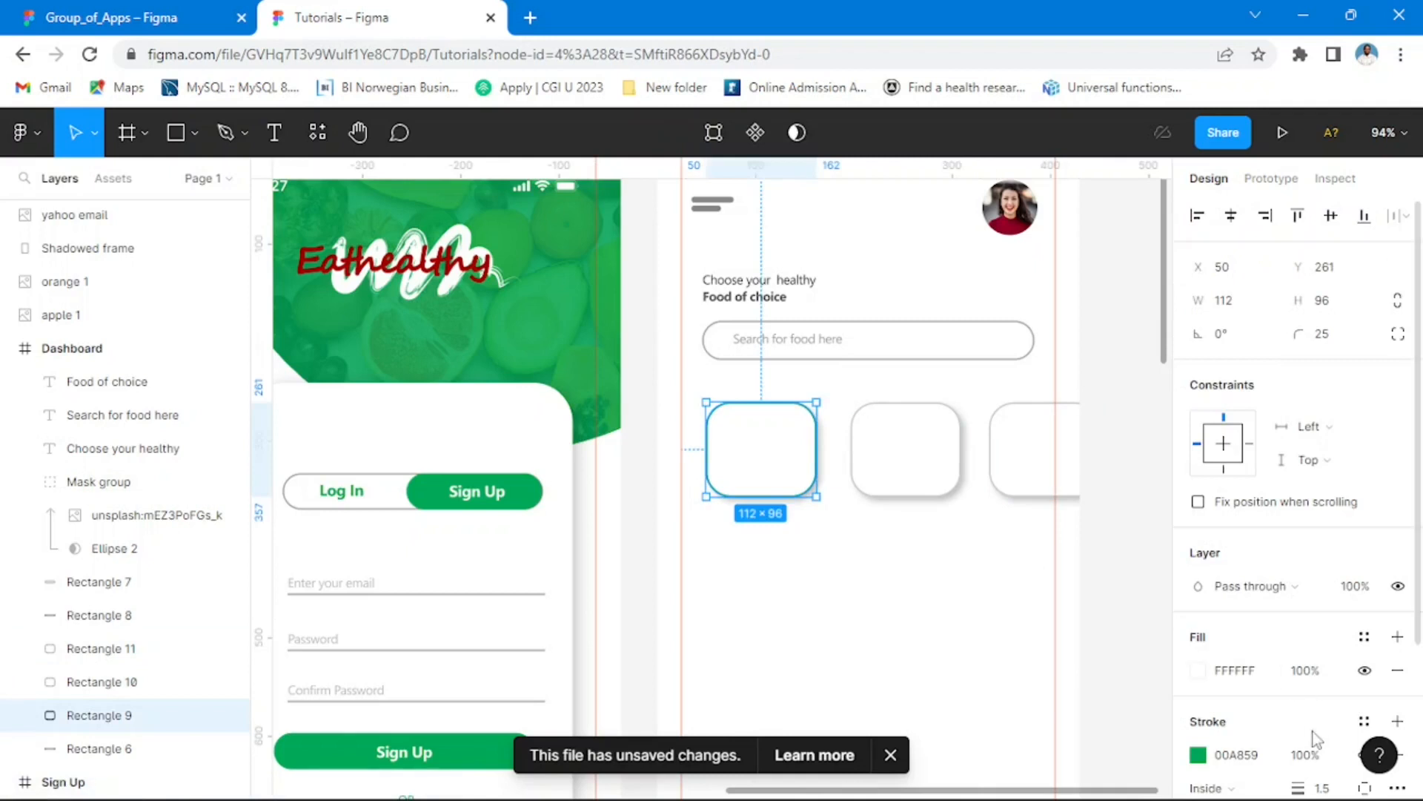
scroll(1268, 627, down, 3)
click(1333, 593)
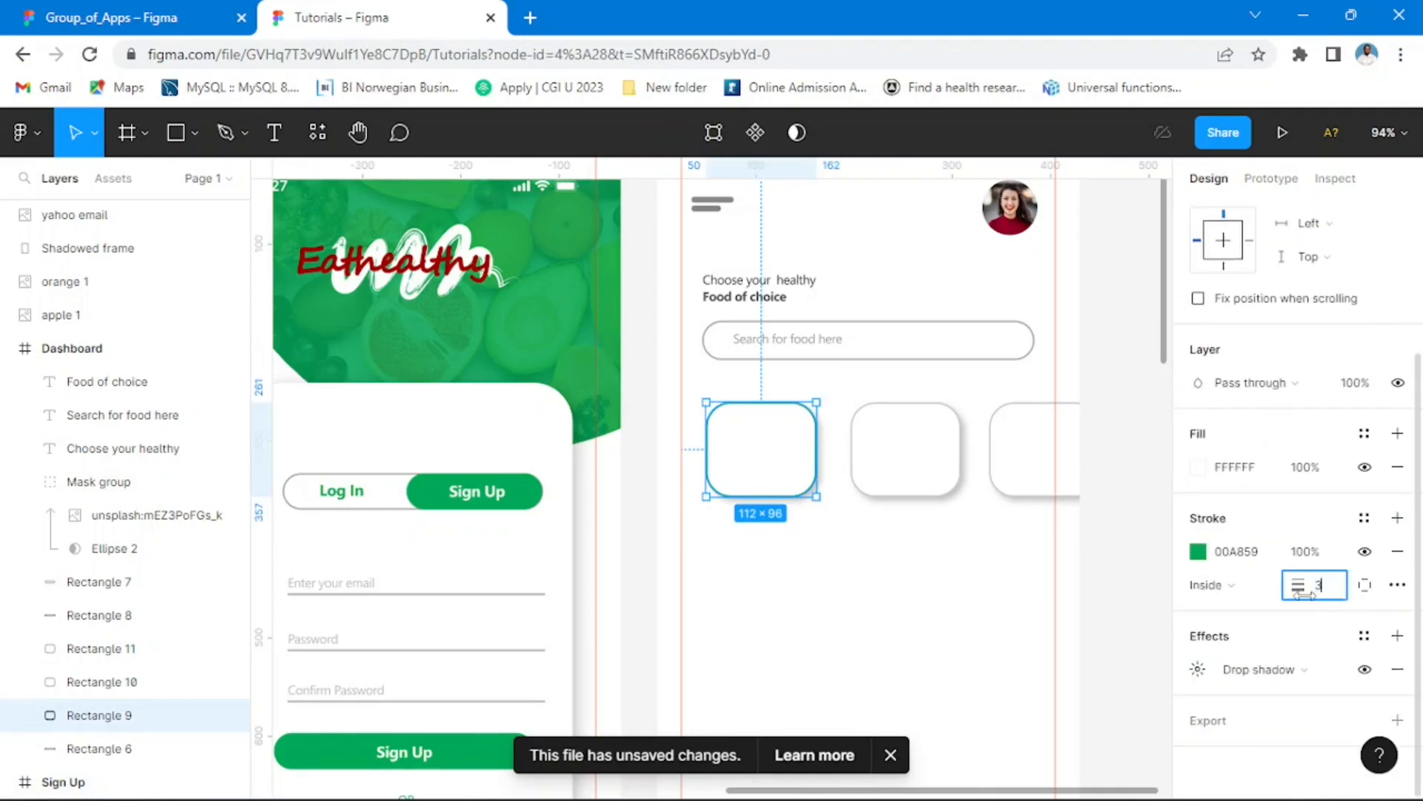
key(Return)
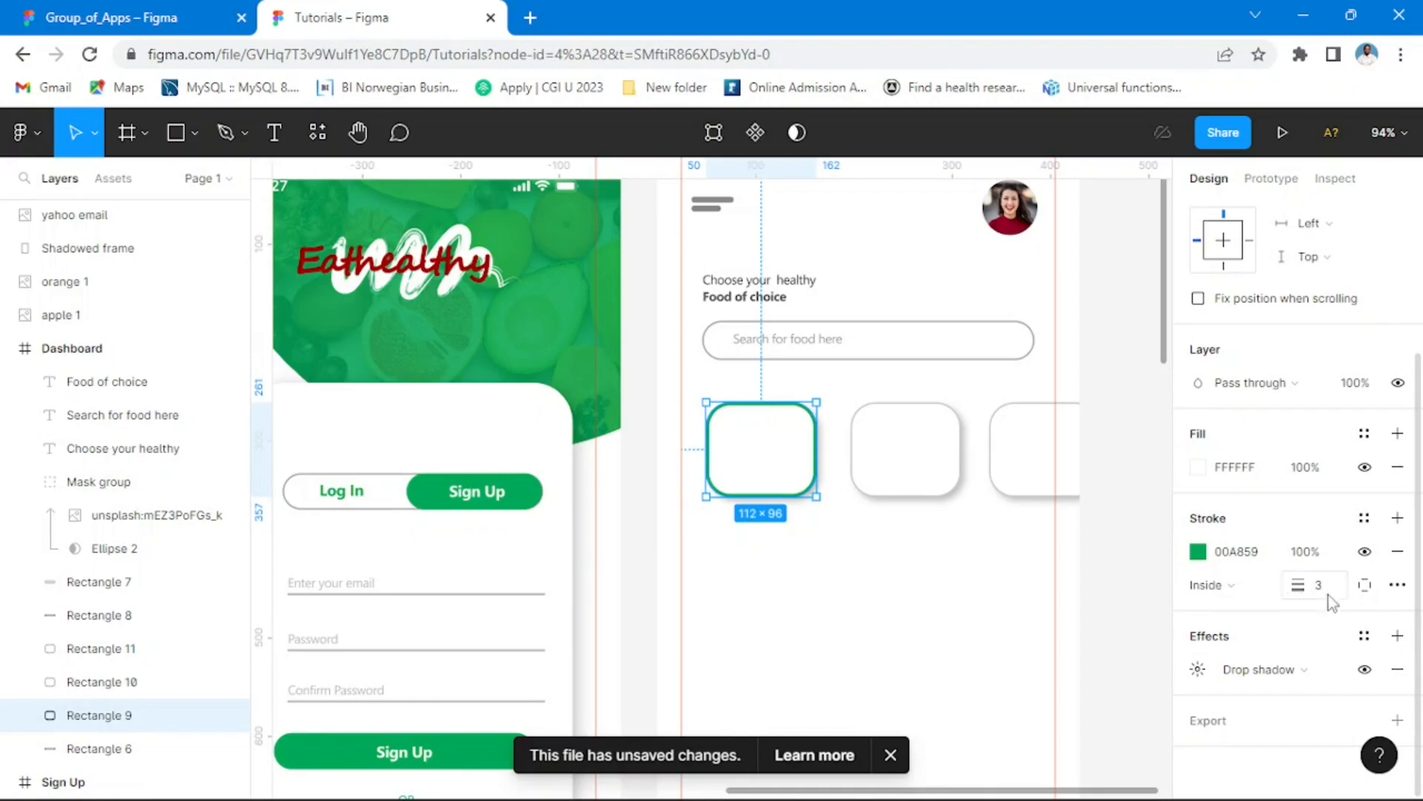
click(1327, 590)
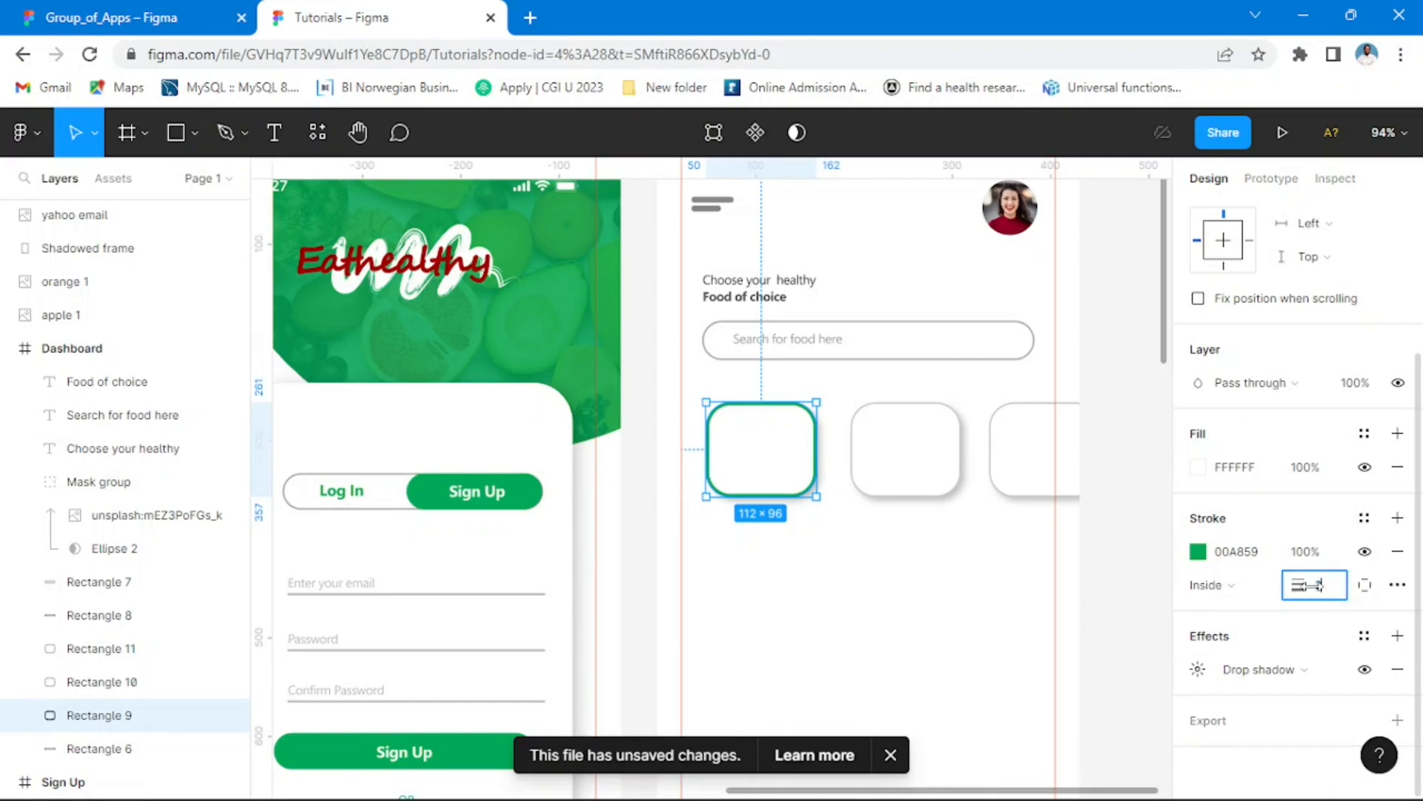
text(2)
key(Return)
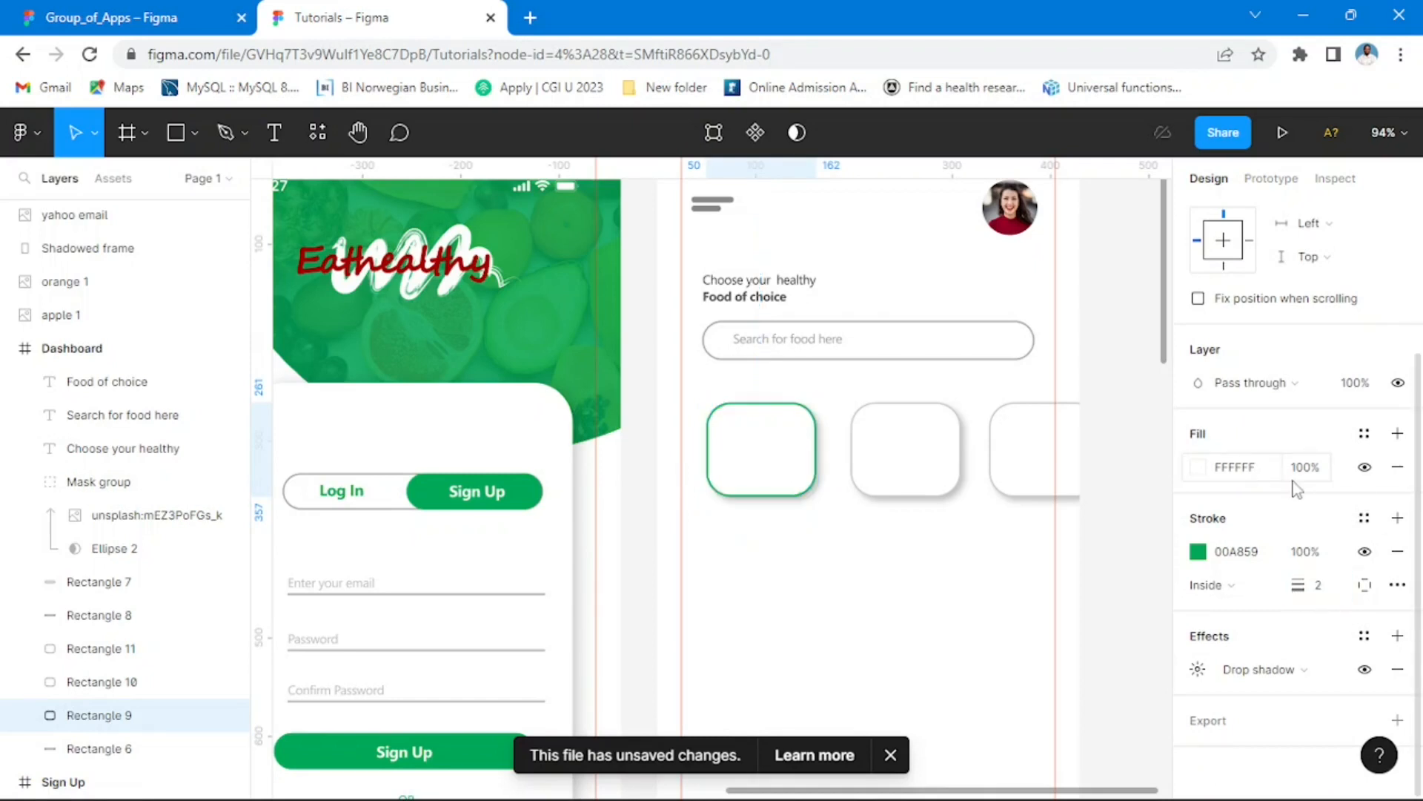
click(1128, 267)
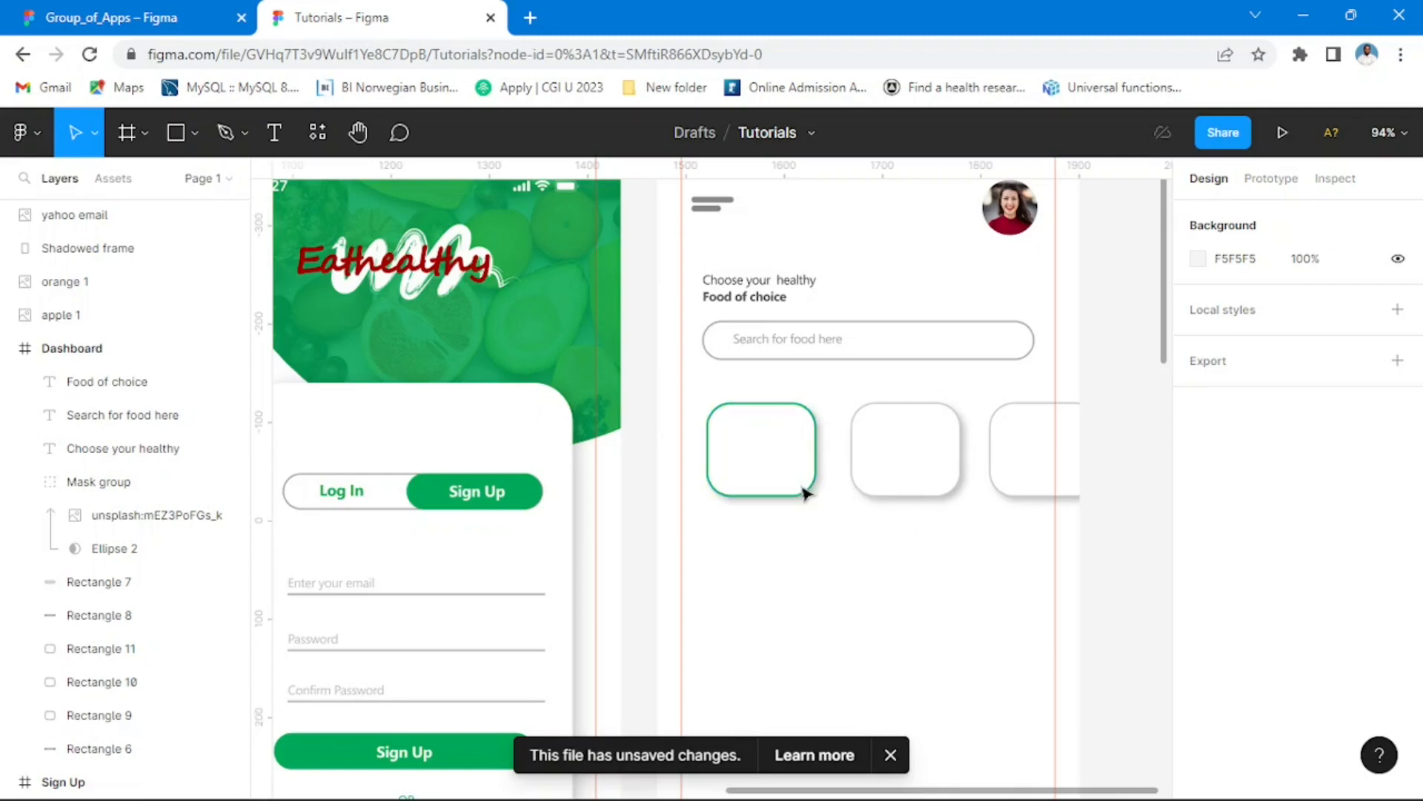
Step: Copy the banana, apple and orange images from the category cards in Group_of_Apps and paste them into the Tutorials file
click(158, 31)
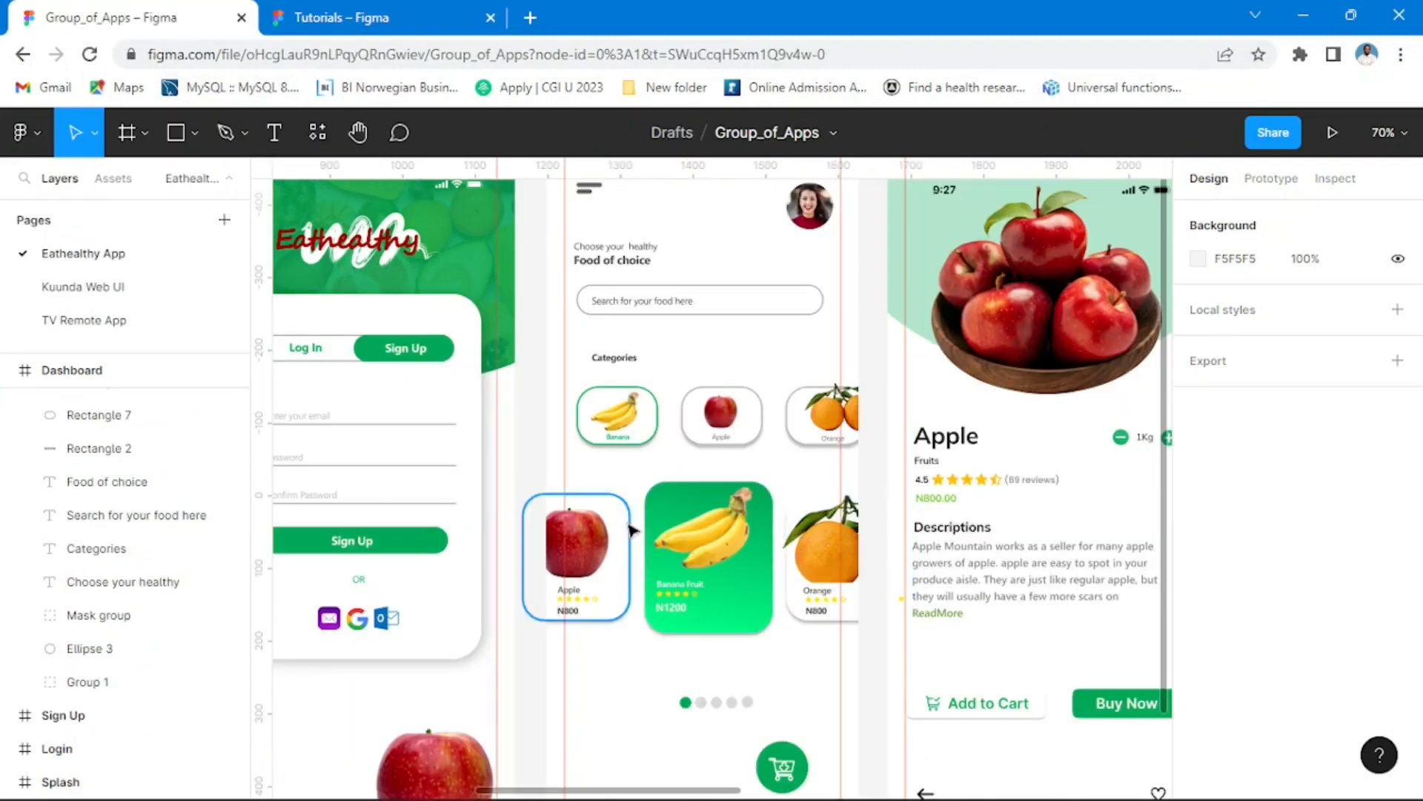
click(616, 412)
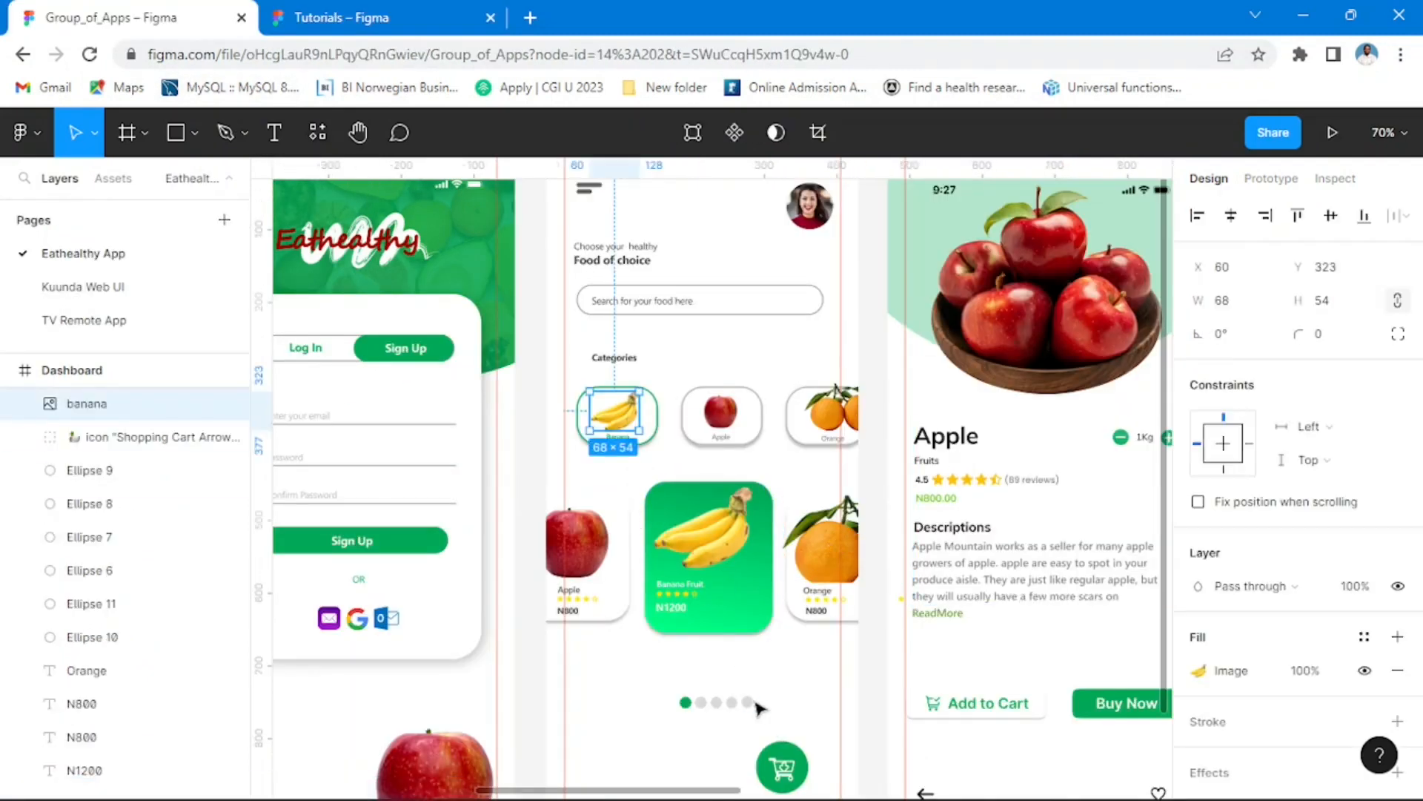
shift+click(725, 421)
shift+click(836, 426)
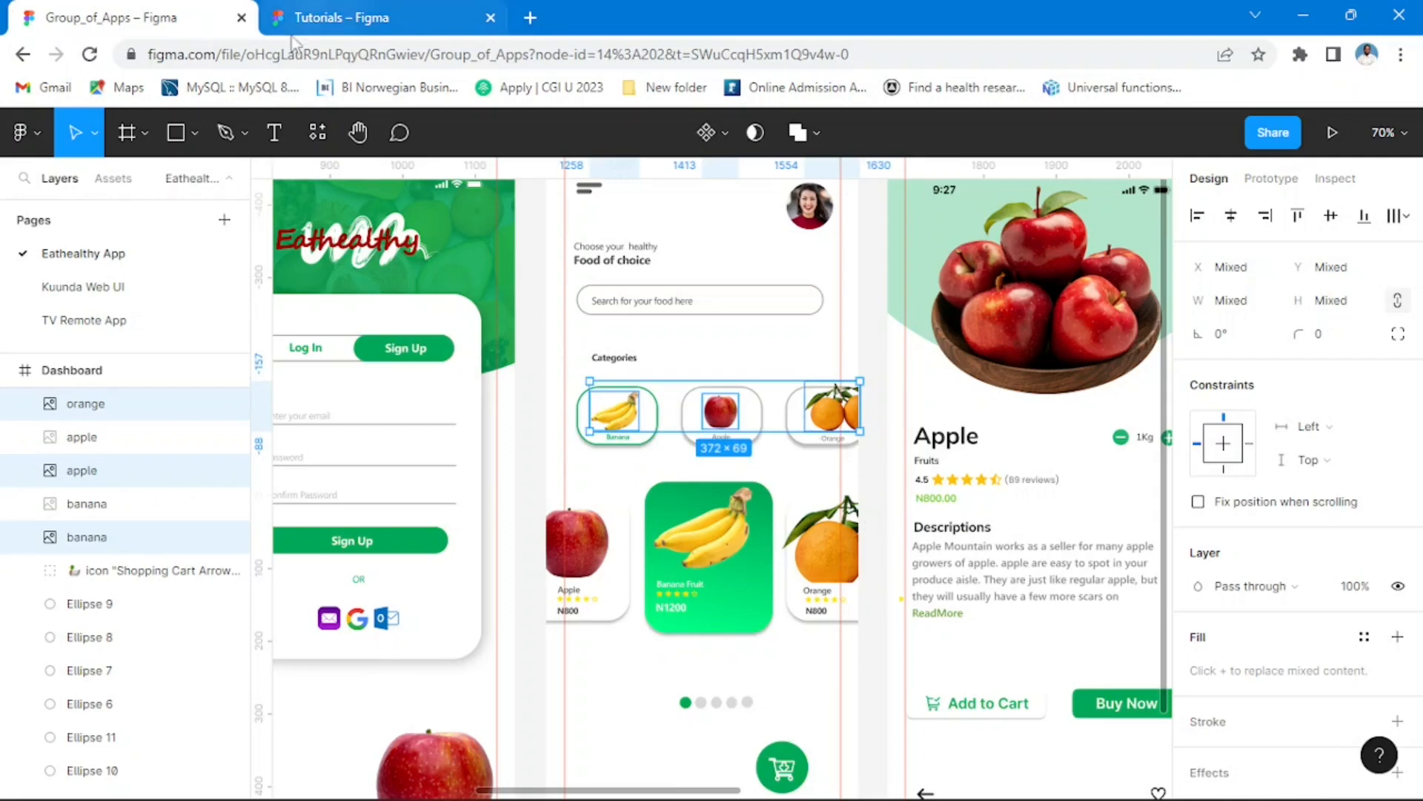
click(339, 17)
scroll(820, 436, down, 3)
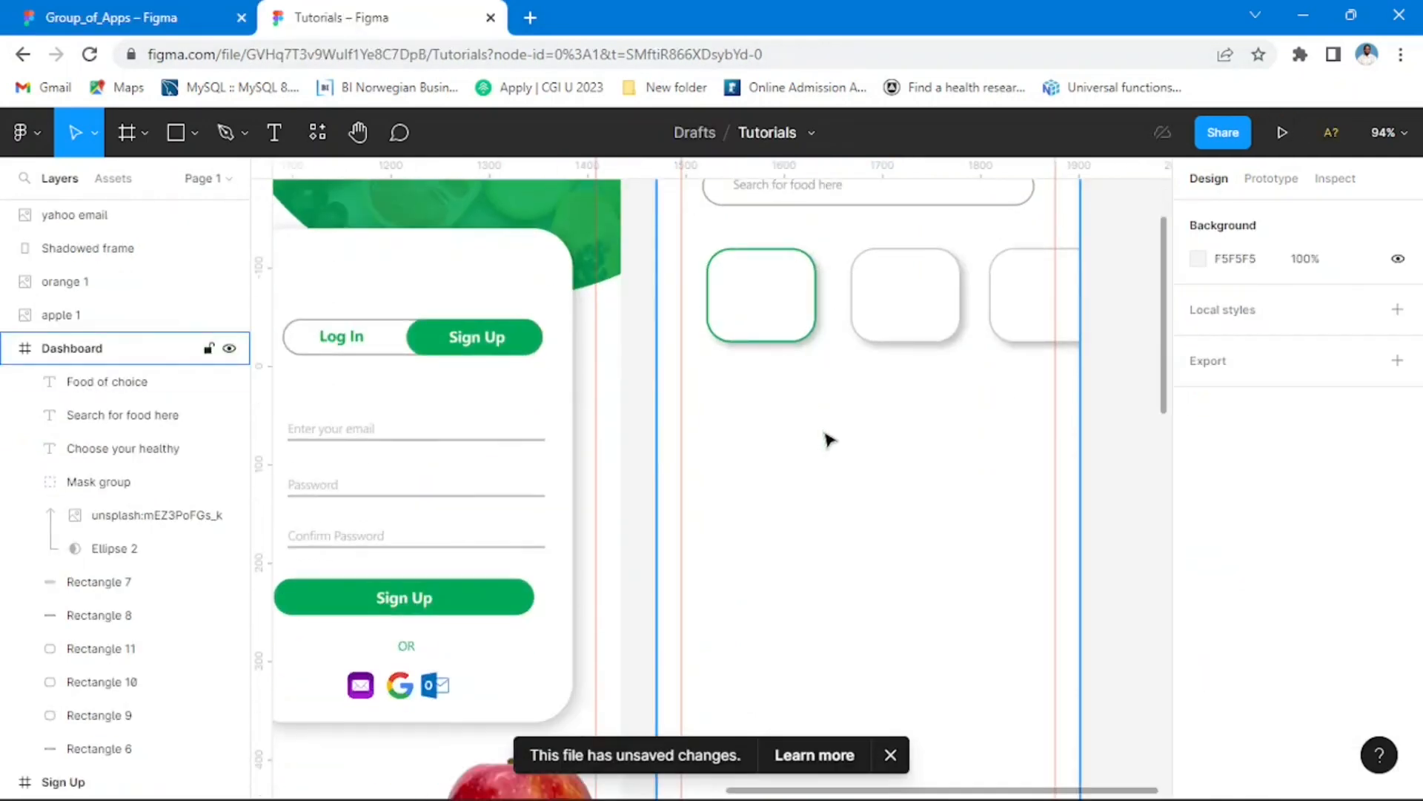
ctrl+scroll(834, 439, down, 2)
ctrl+scroll(837, 441, down, 3)
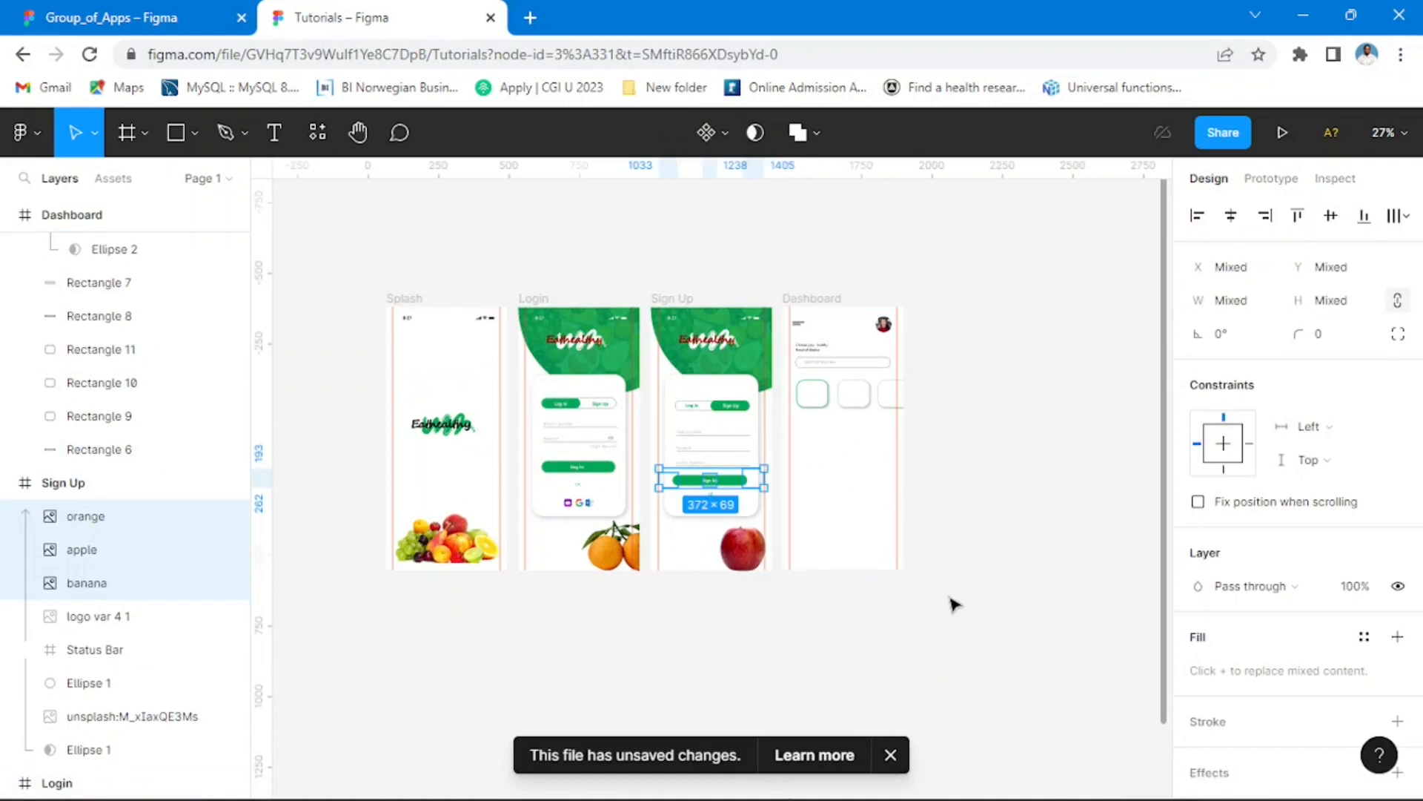
Step: Try to move the pasted fruit images onto the empty canvas beside the Dashboard frame, and undo the move
ctrl+scroll(1006, 512, down, 2)
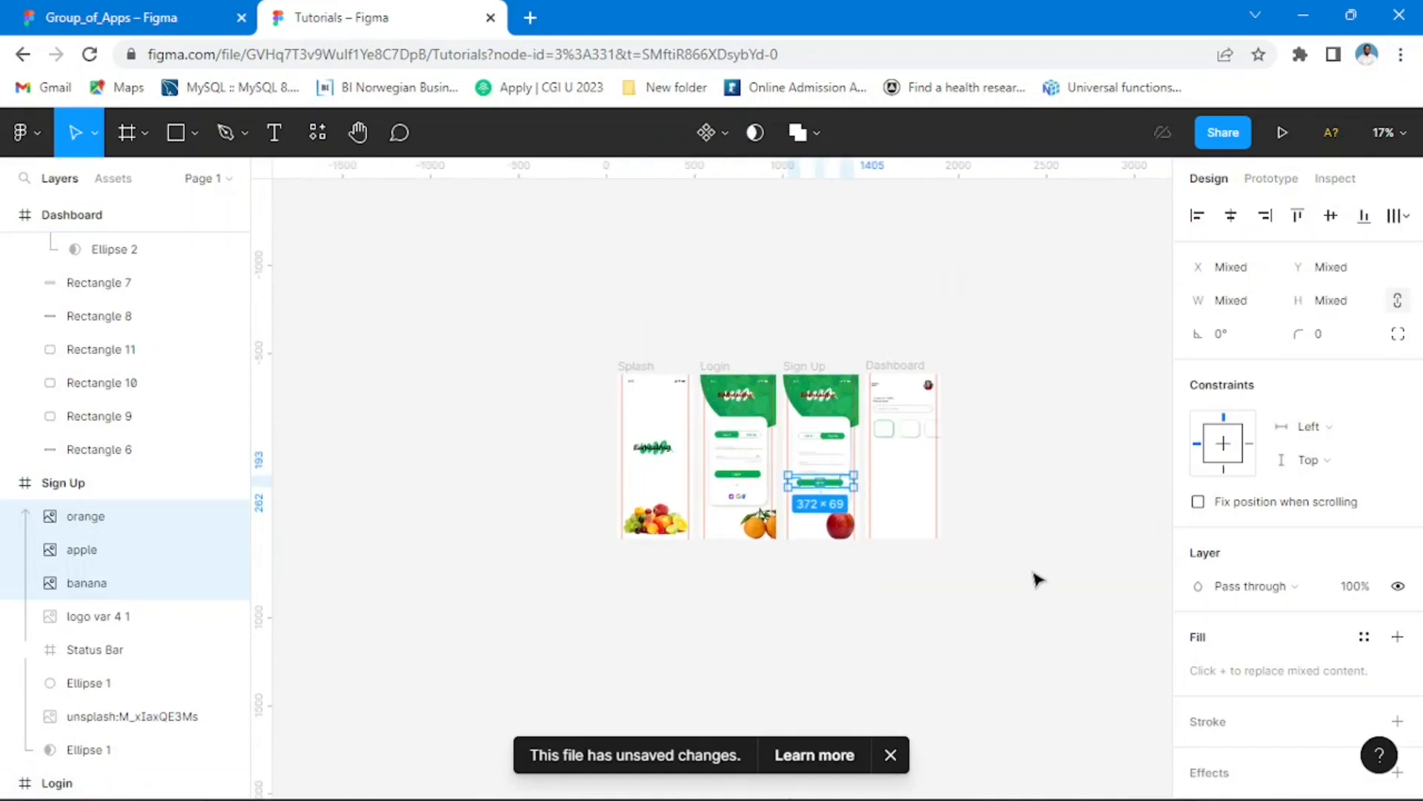
scroll(896, 499, up, 2)
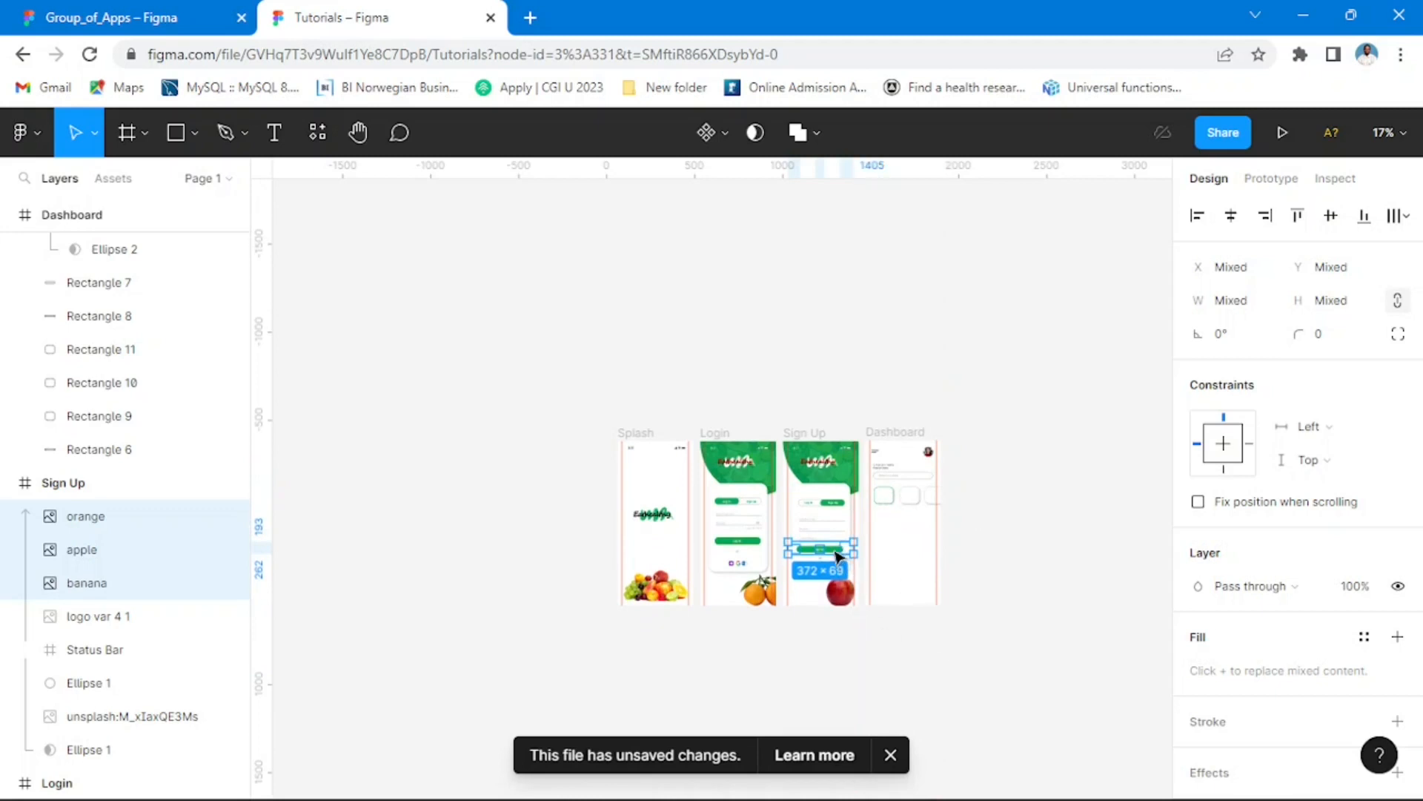
drag(836, 556, 1093, 502)
click(1073, 622)
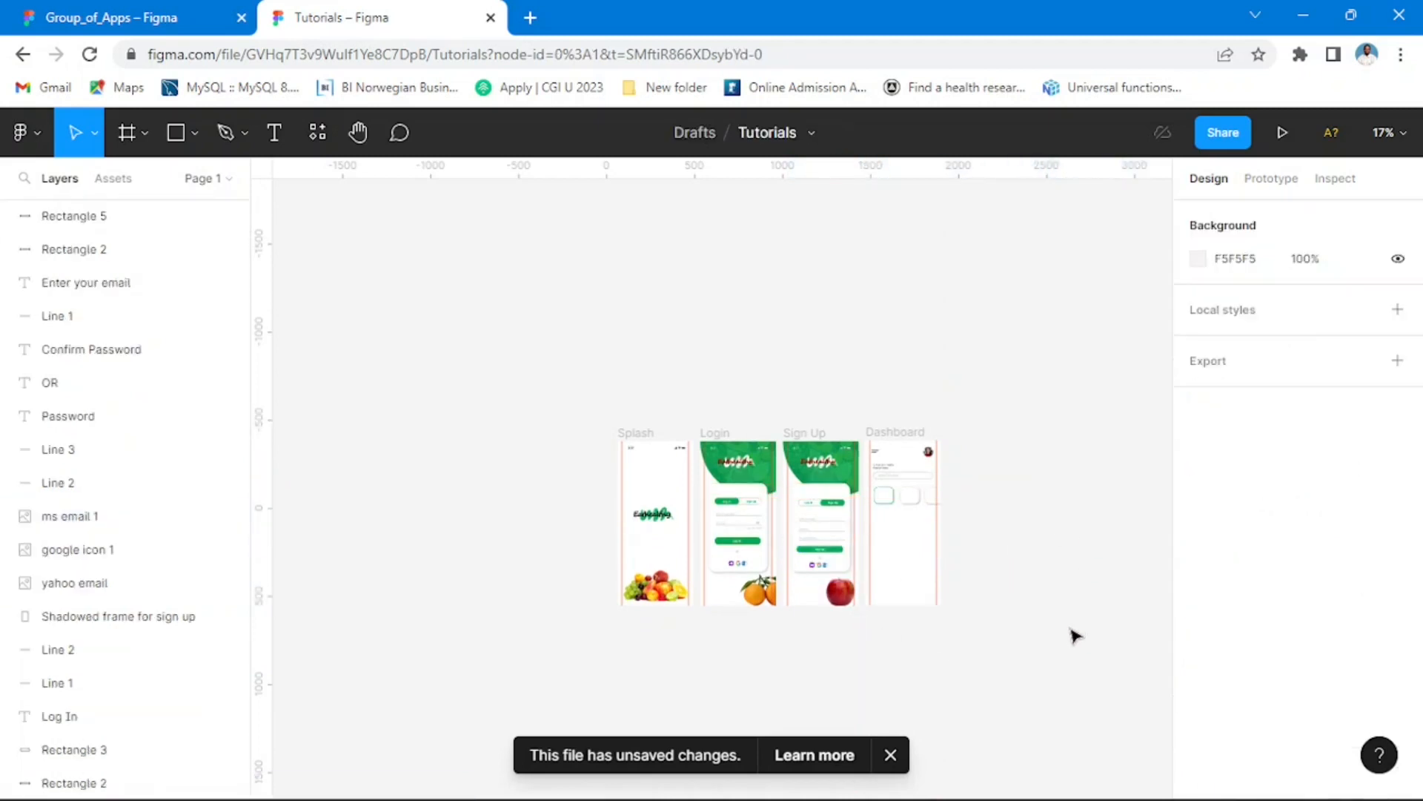
key(ctrl+z)
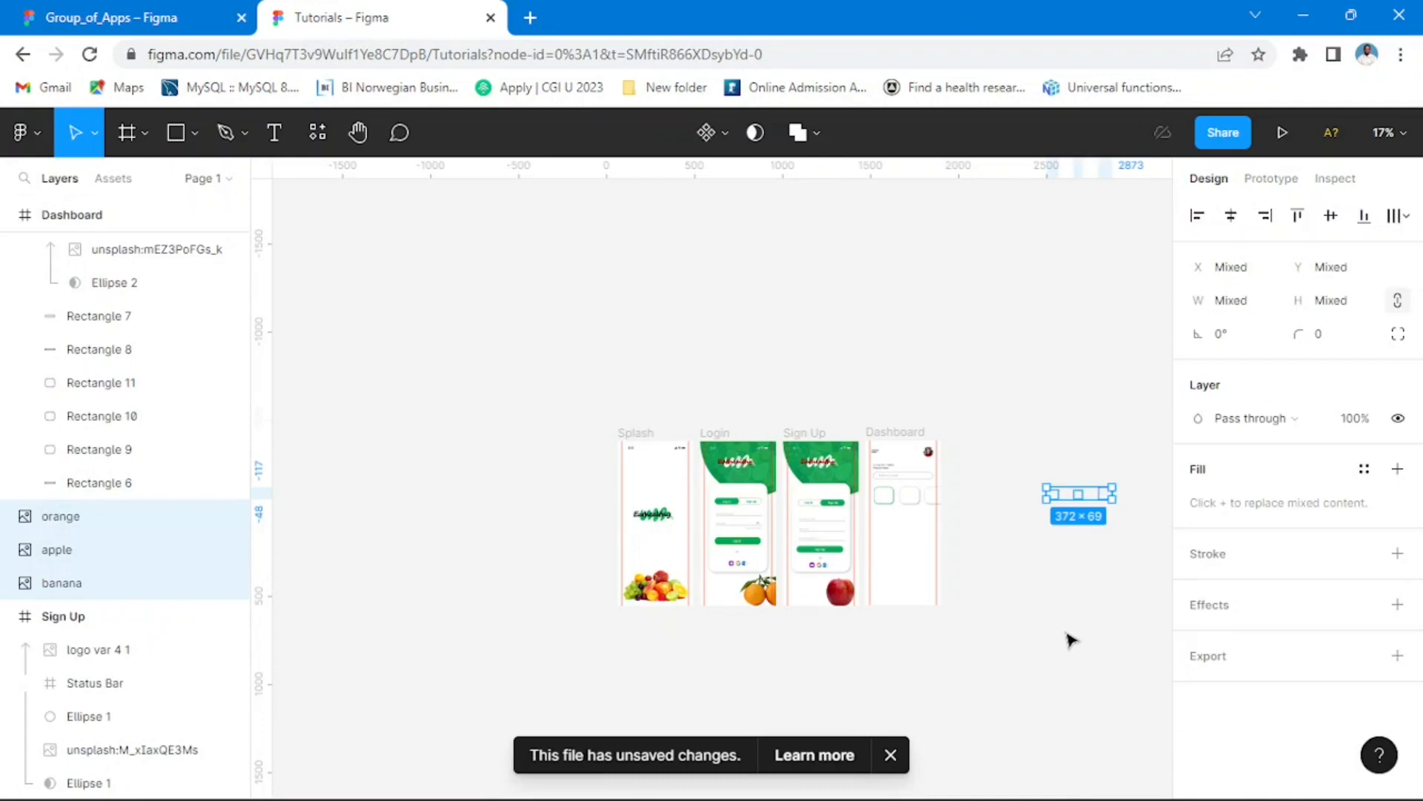
key(ctrl+z)
click(905, 622)
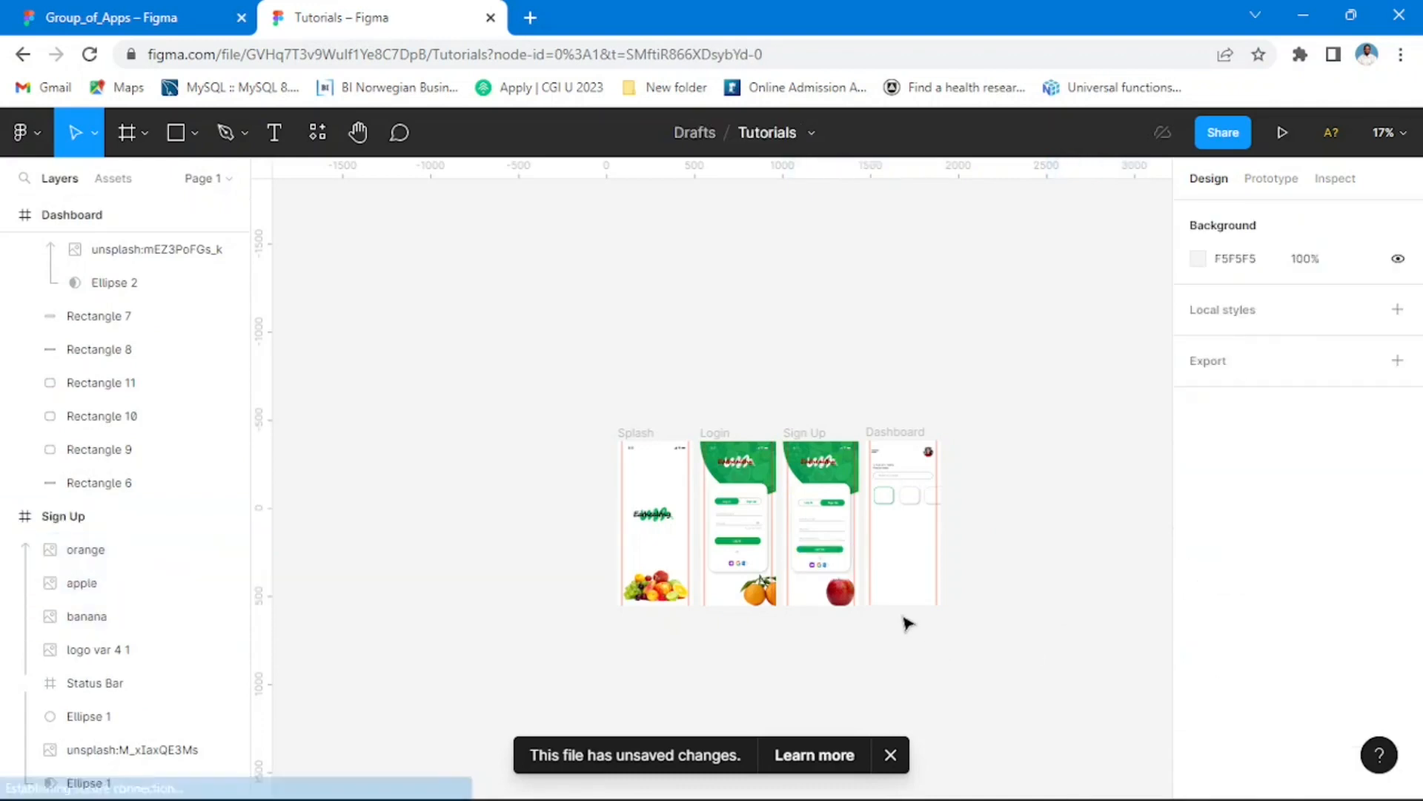
Step: Compare the Dashboard frame in Tutorials with the finished Dashboard design in Group_of_Apps
scroll(823, 574, up, 1)
scroll(823, 574, up, 4)
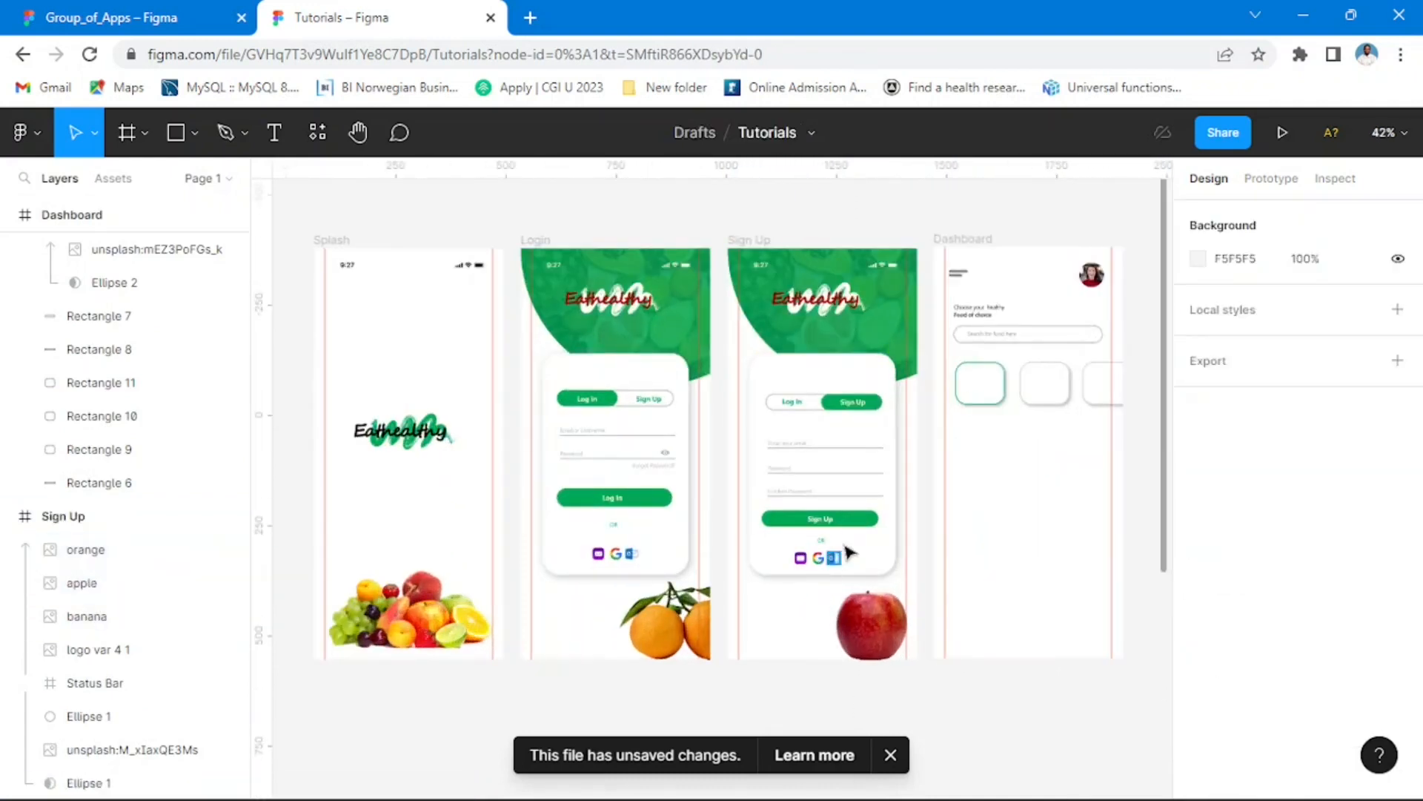
scroll(823, 574, down, 2)
click(111, 17)
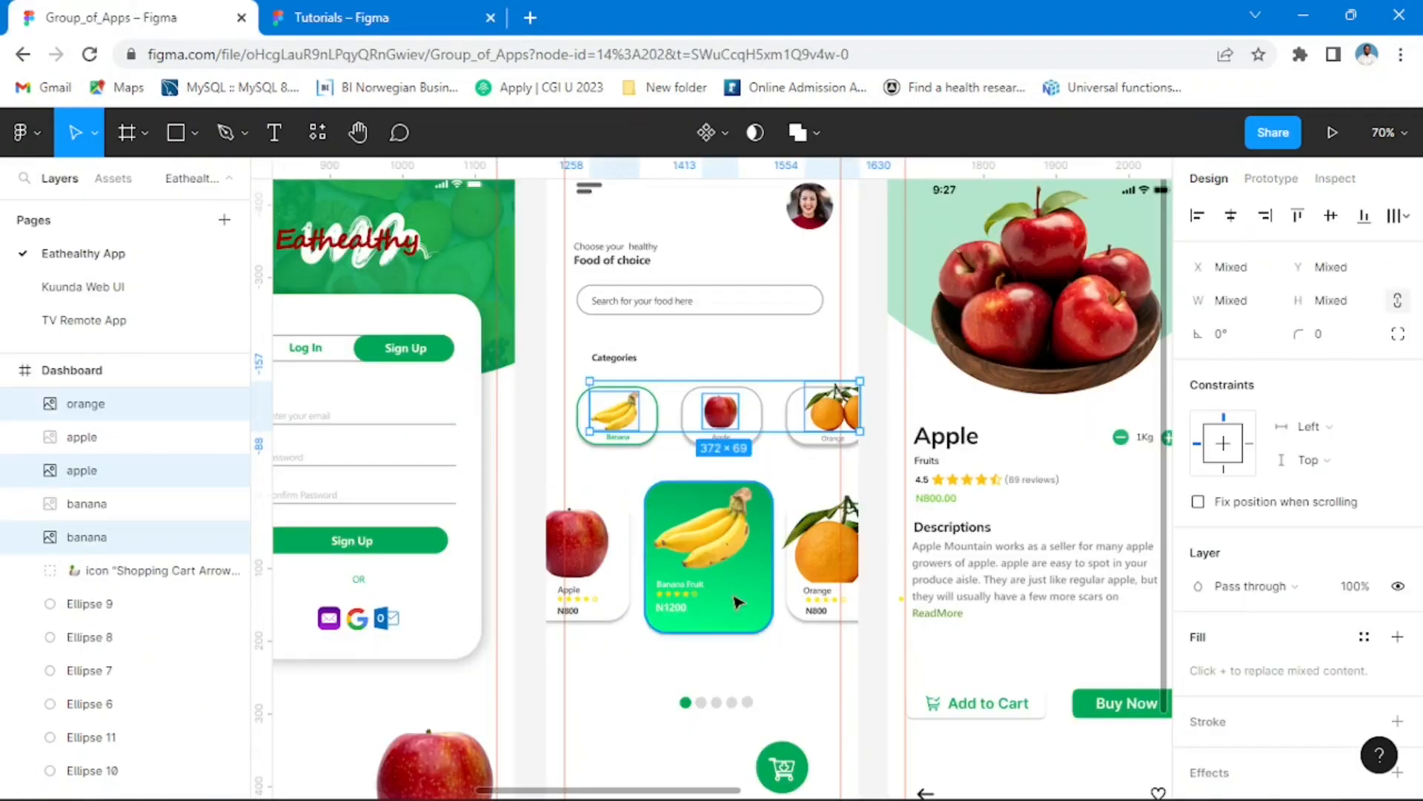
scroll(872, 567, down, 5)
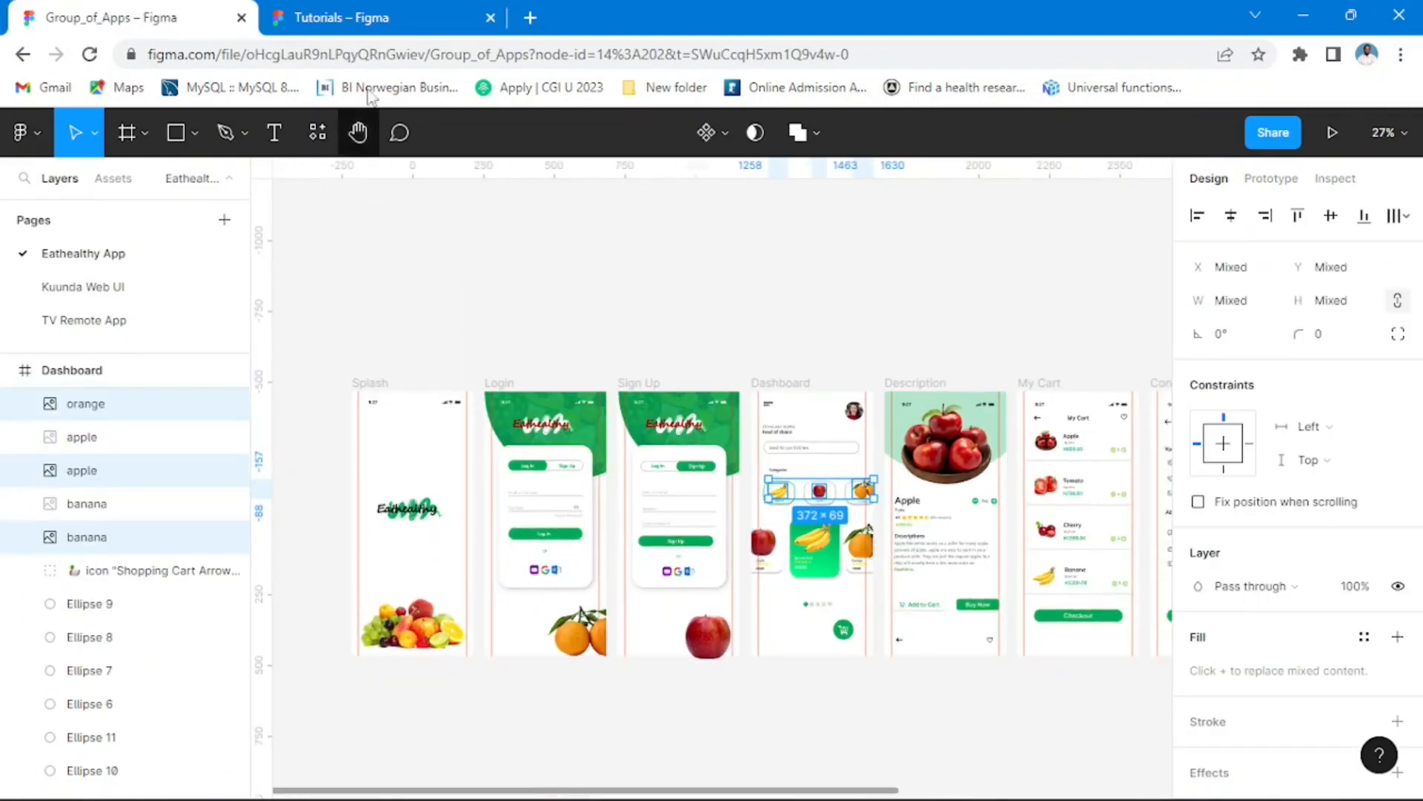
click(349, 17)
scroll(860, 478, down, 1)
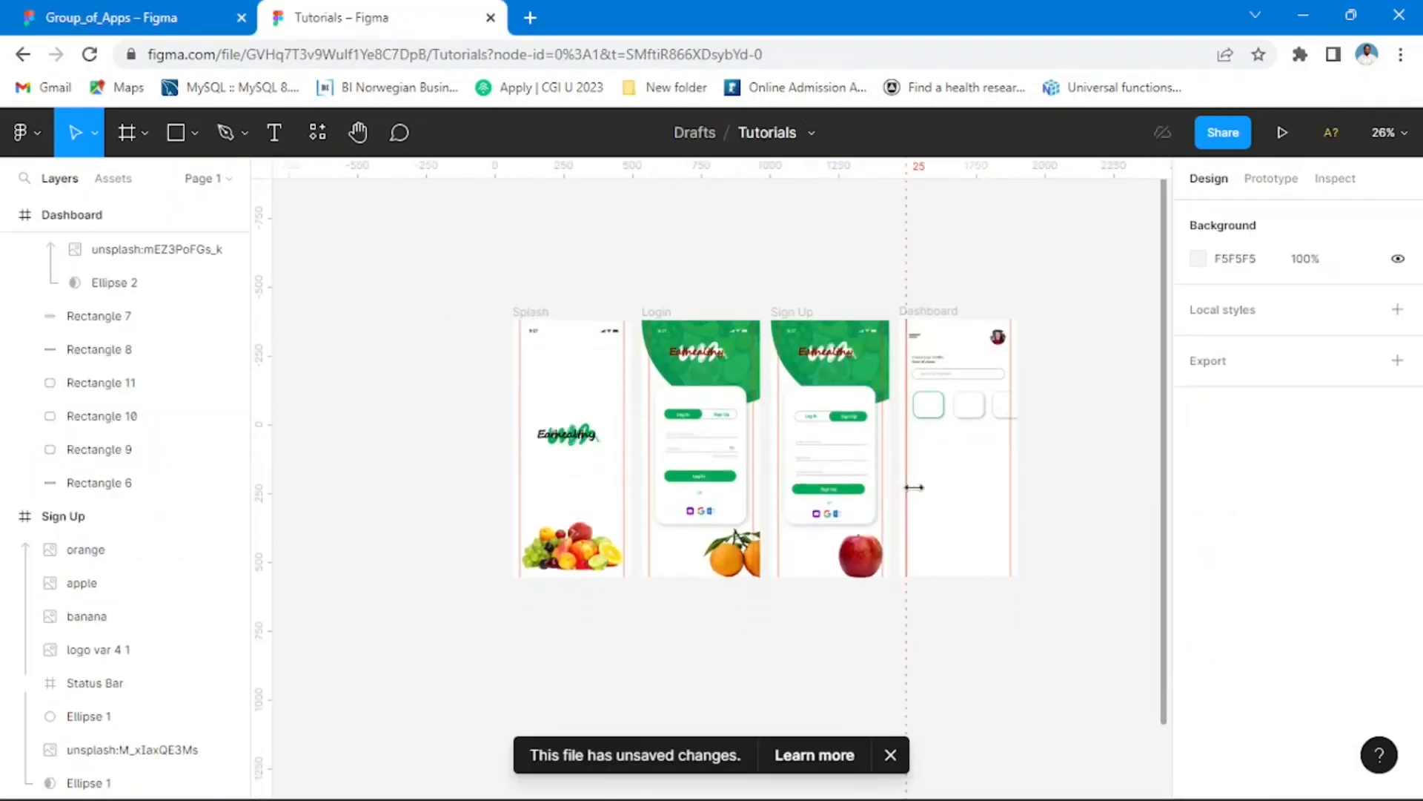
scroll(988, 497, up, 3)
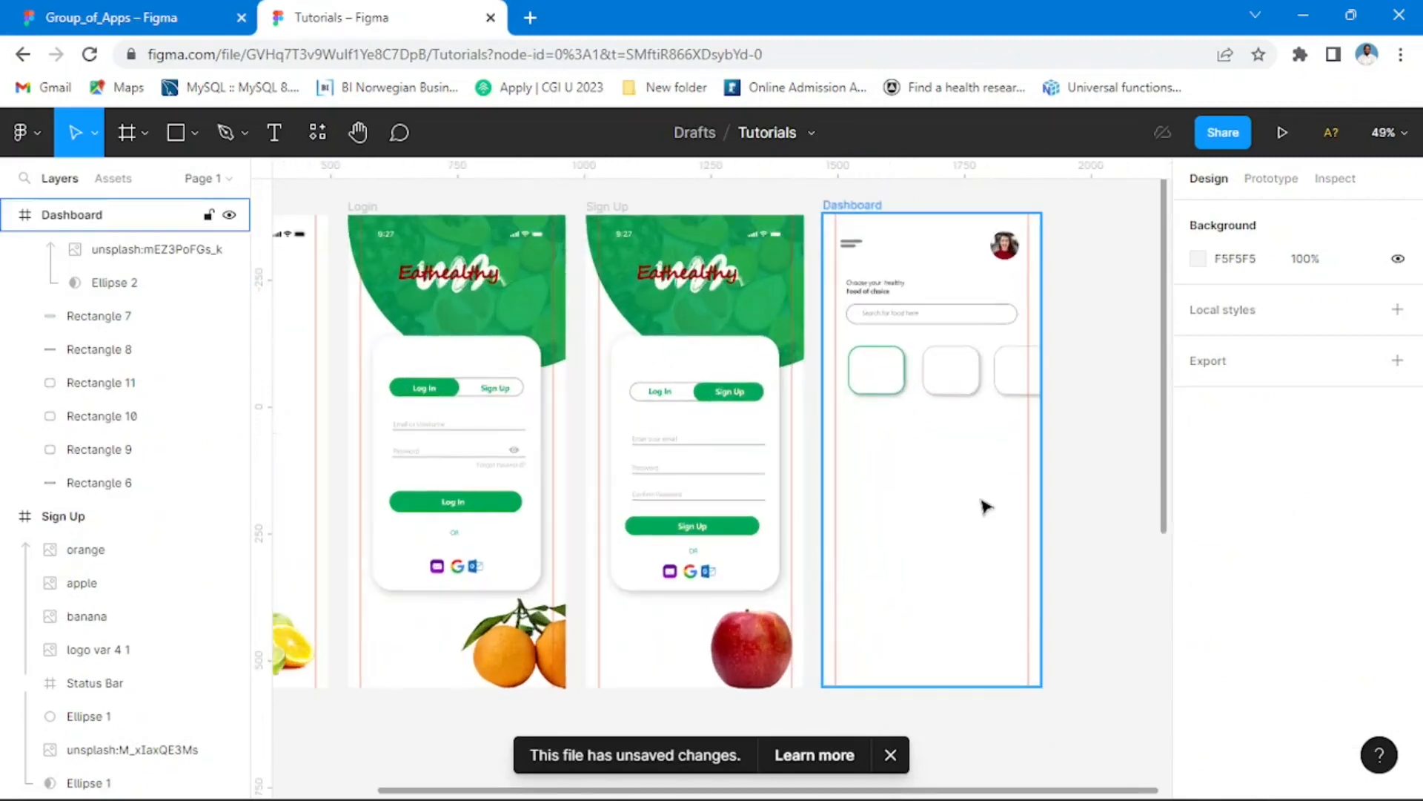
drag(1049, 426, 812, 433)
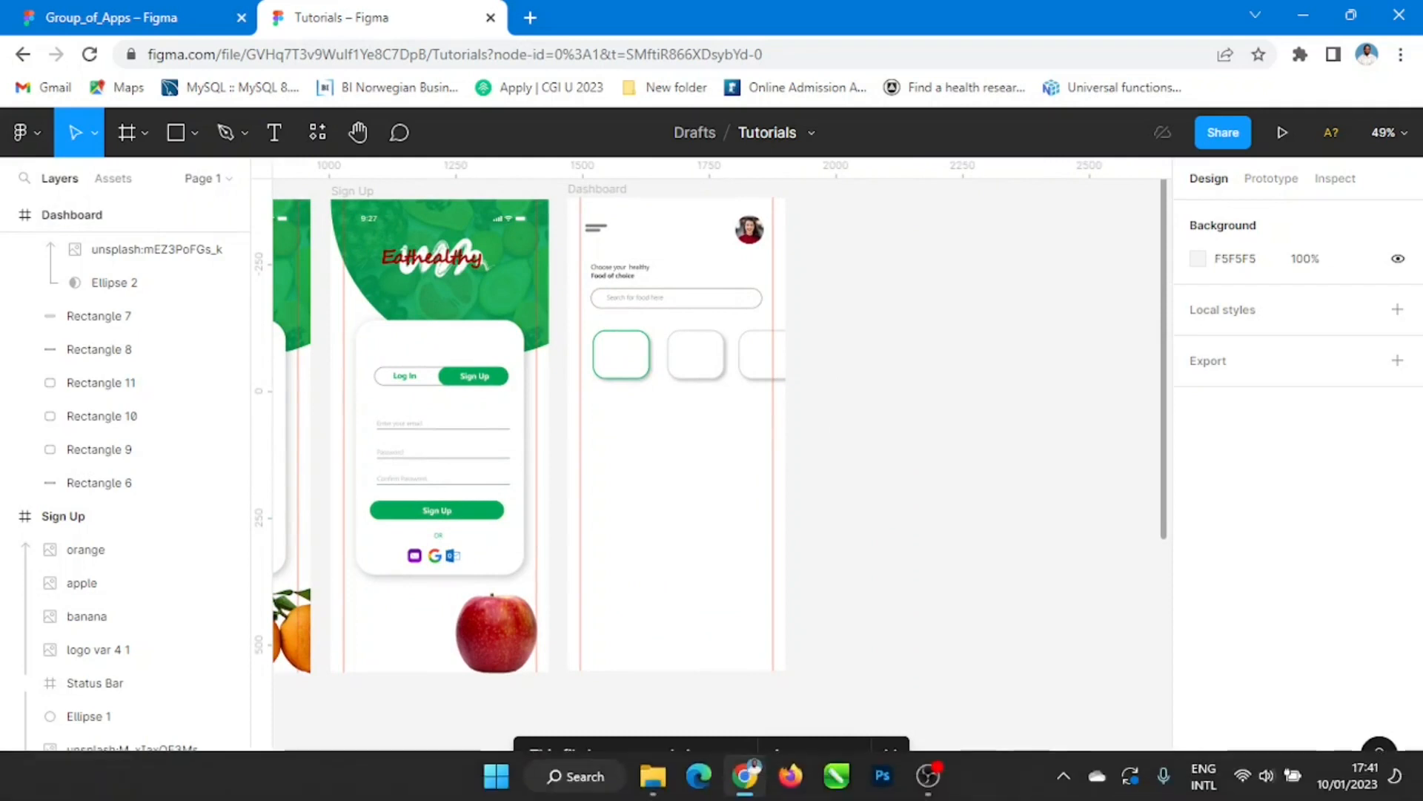
Step: Switch to File Explorer, open the Figma folder inside Specials on the Desktop, and select the banana image
click(642, 789)
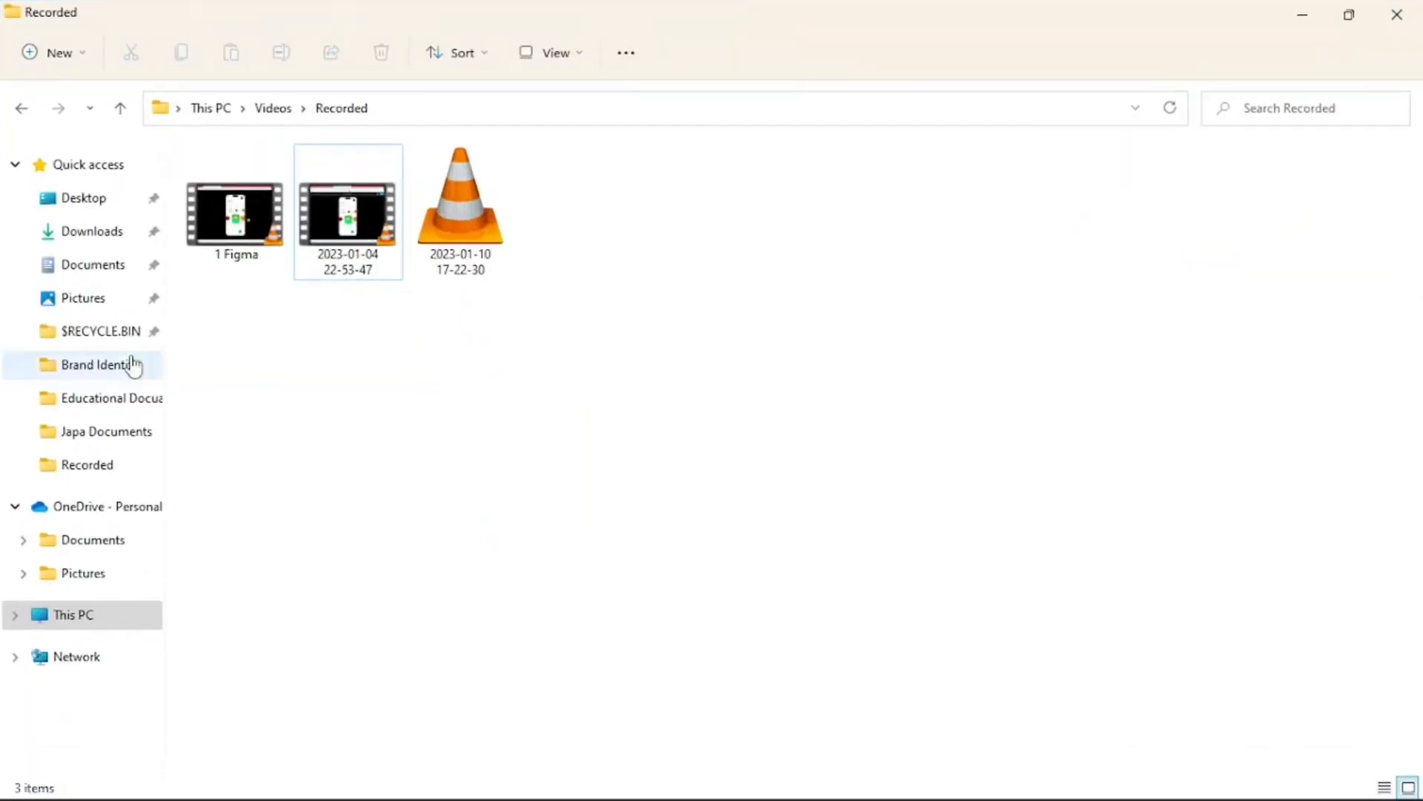
click(101, 211)
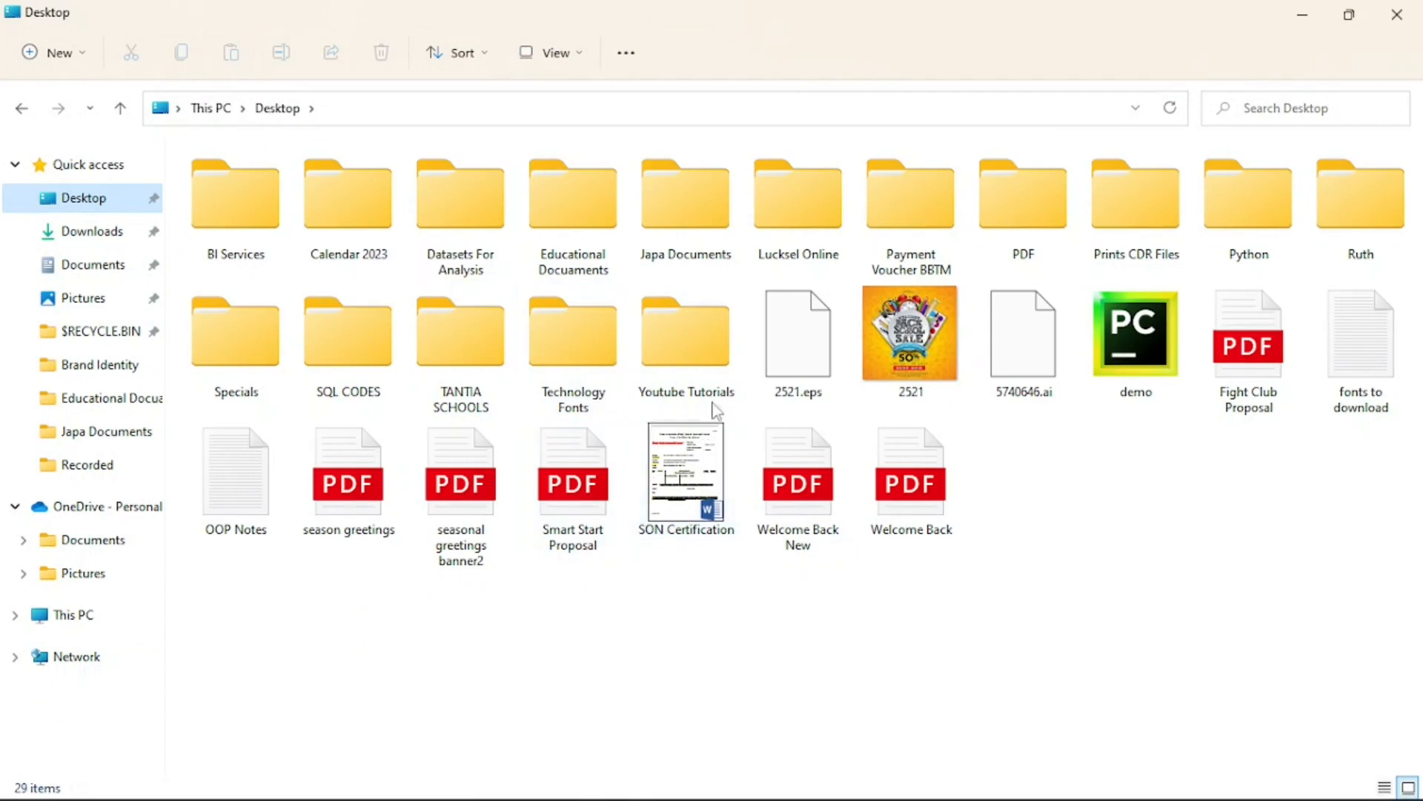
double_click(691, 367)
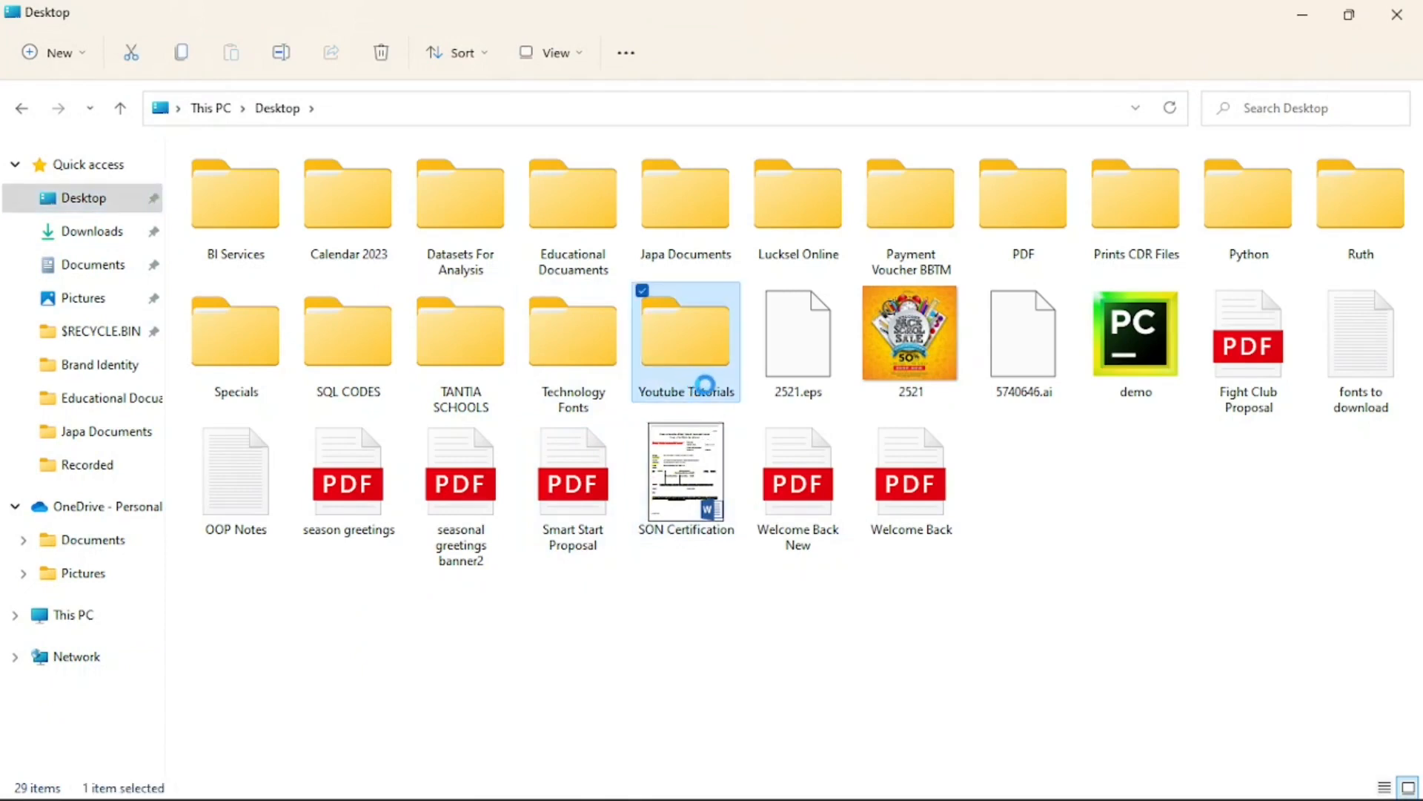
double_click(705, 384)
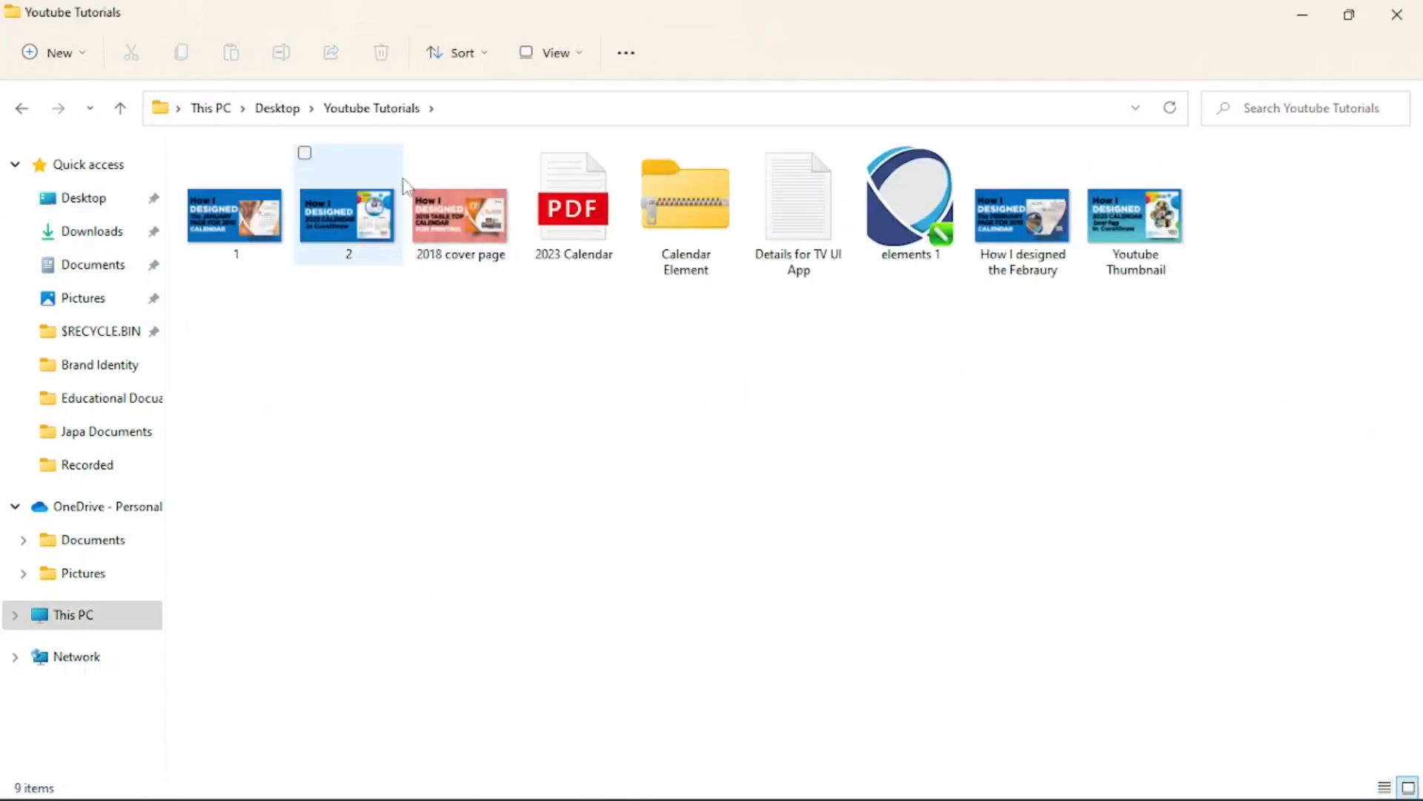
click(295, 118)
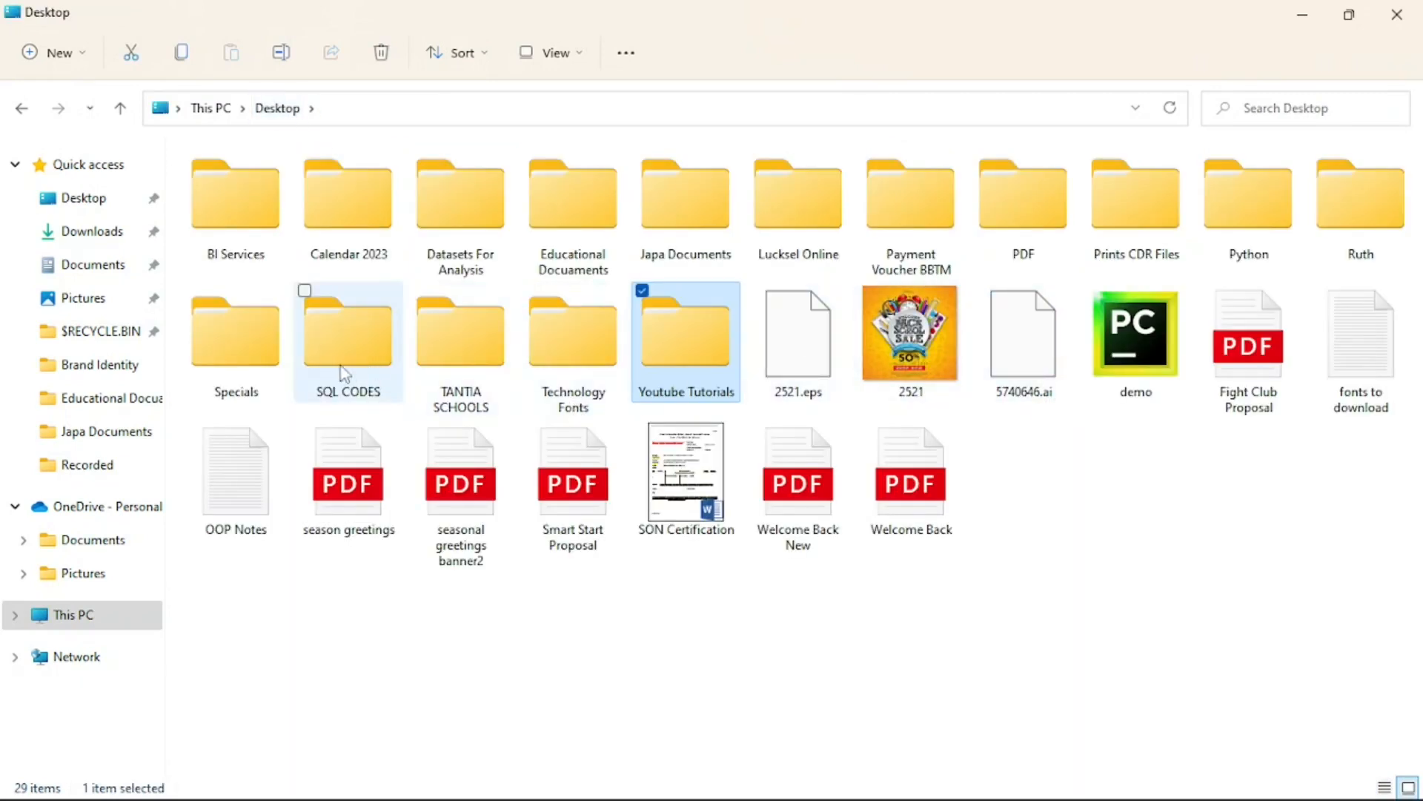
double_click(268, 355)
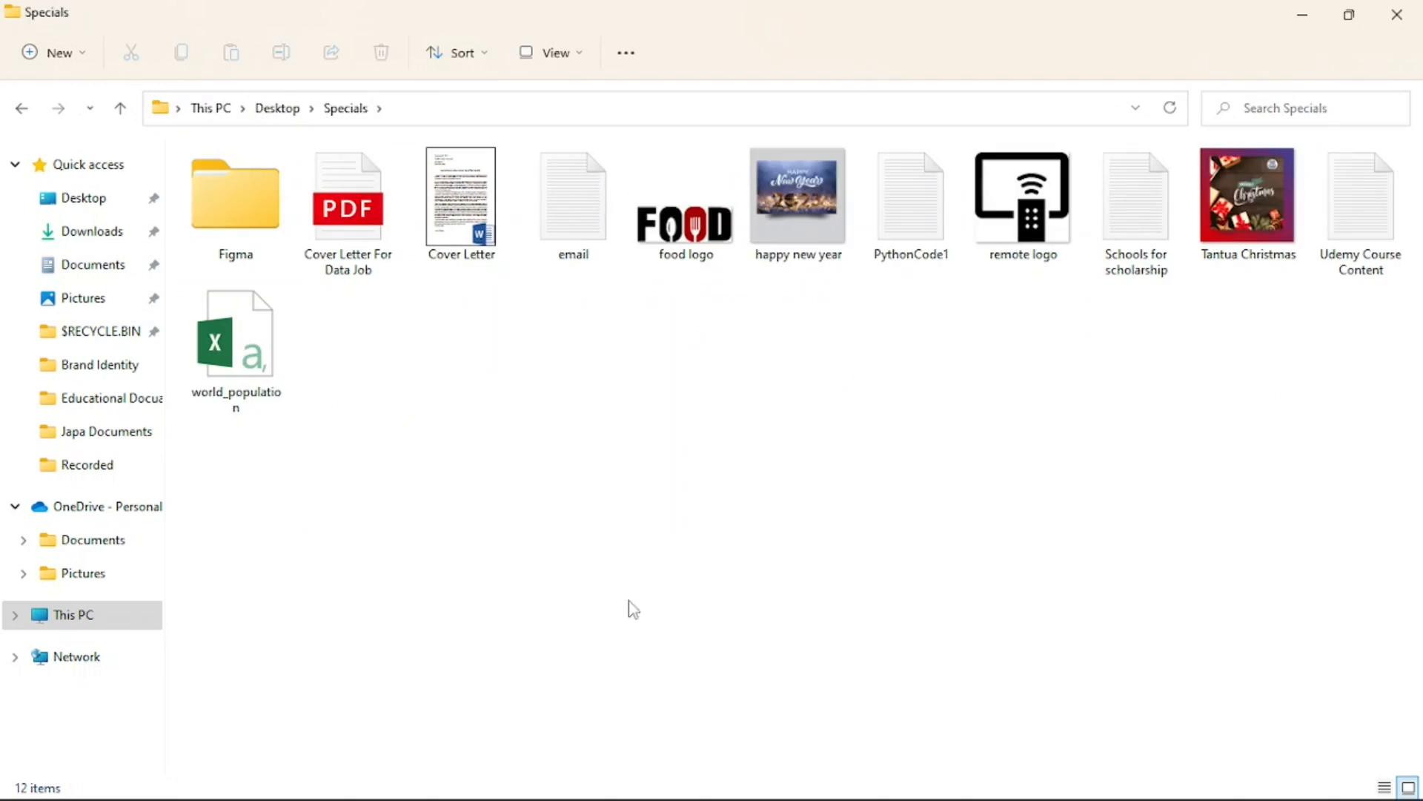
double_click(261, 219)
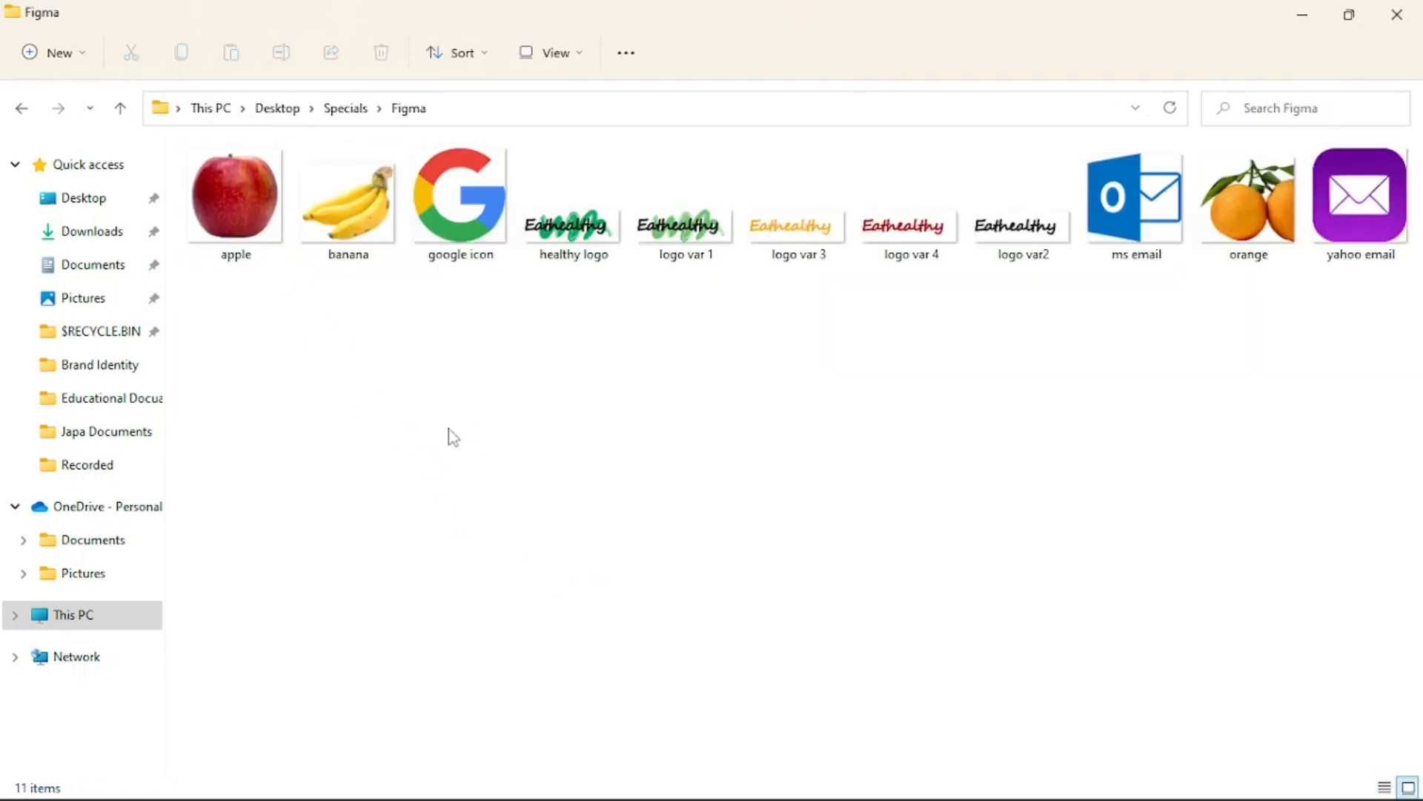
click(358, 226)
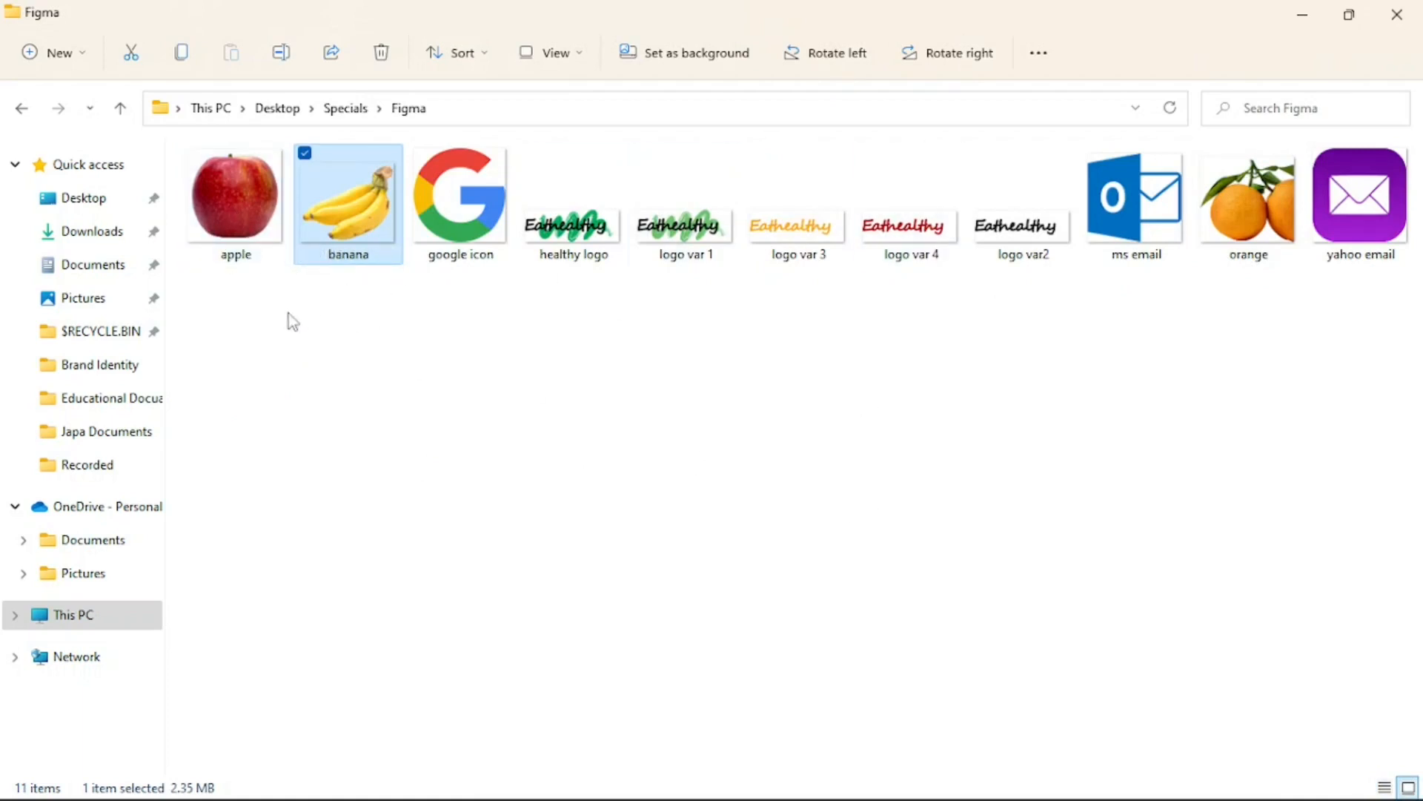
Step: Bring the banana image from the Figma folder into the Dashboard frame, below the category cards at X 247, Y 560
click(1351, 17)
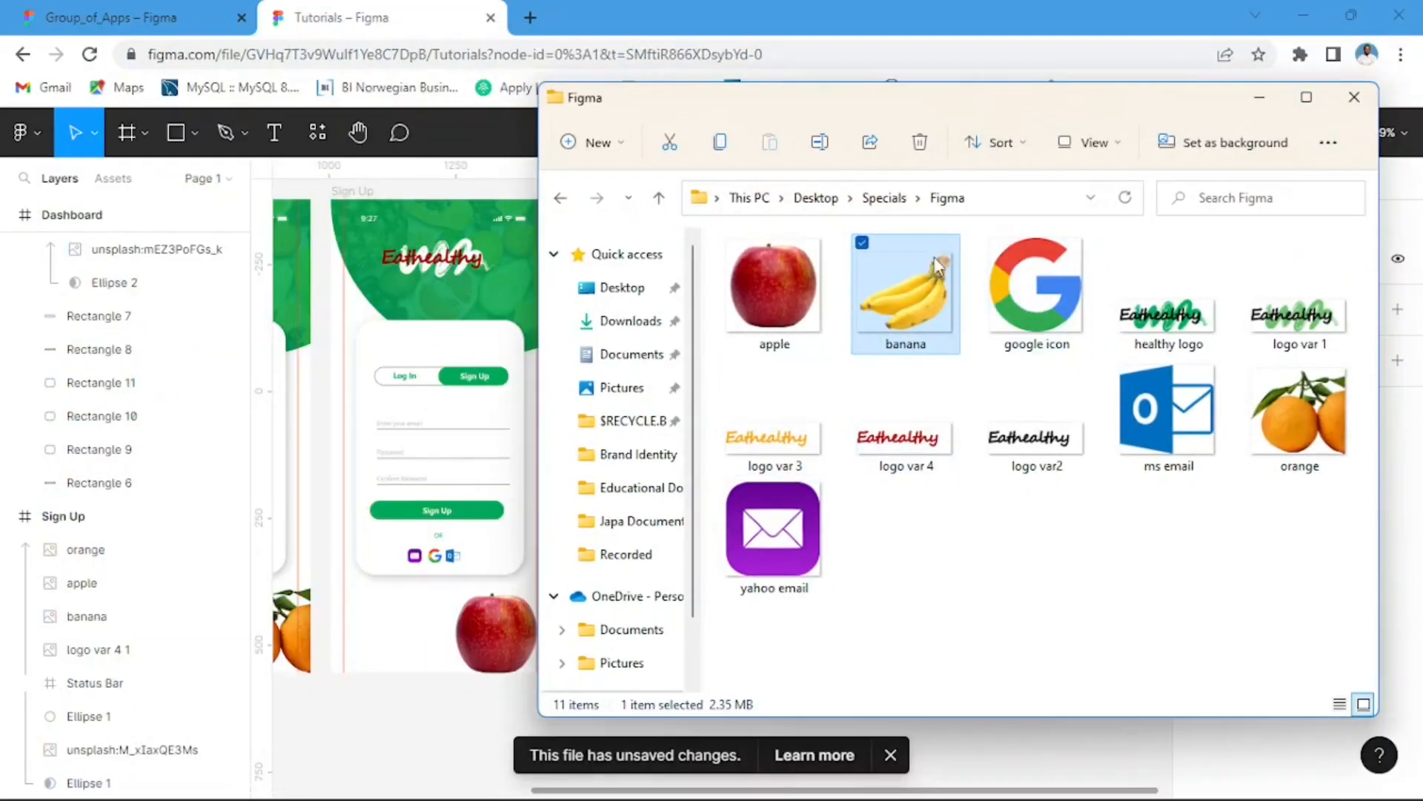
drag(996, 96, 1236, 76)
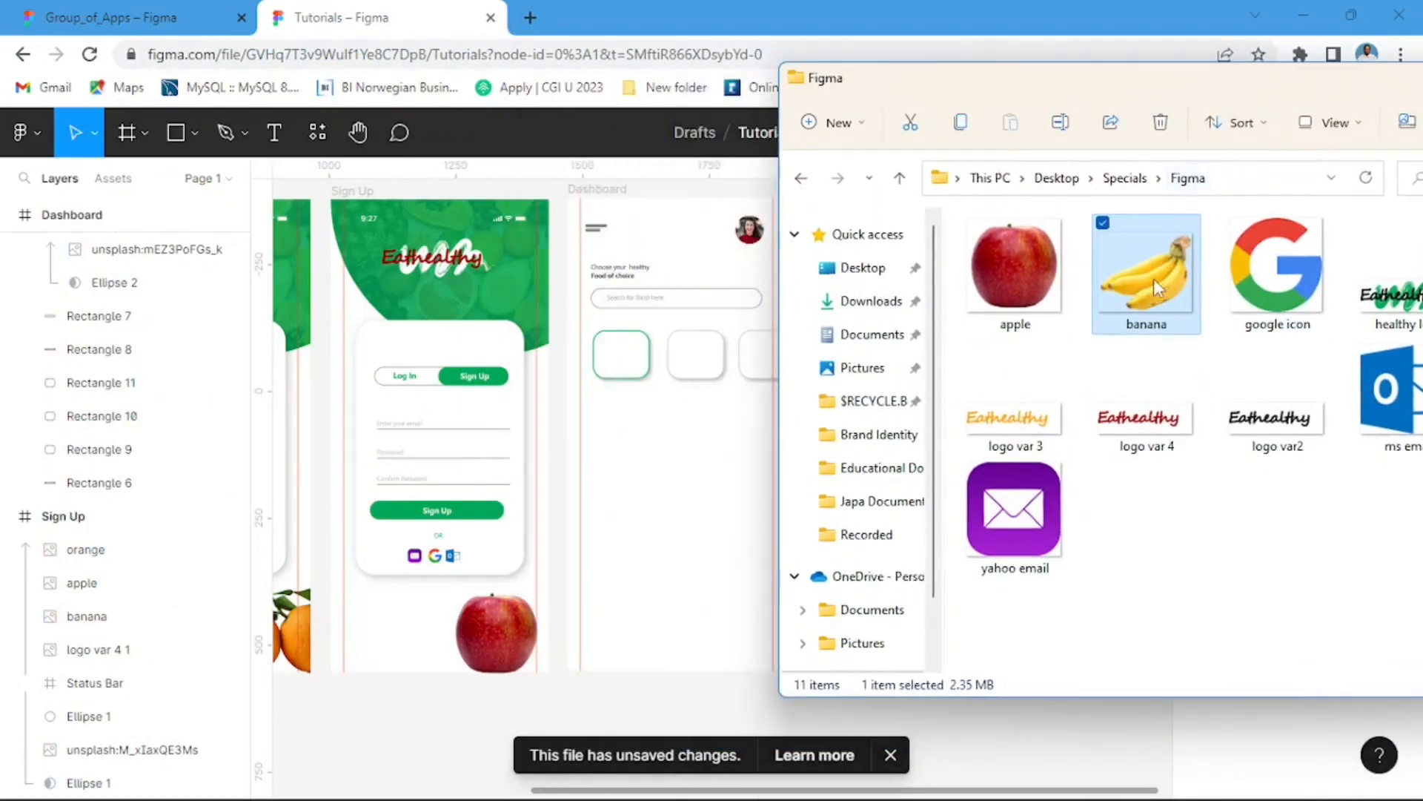
drag(771, 459, 693, 474)
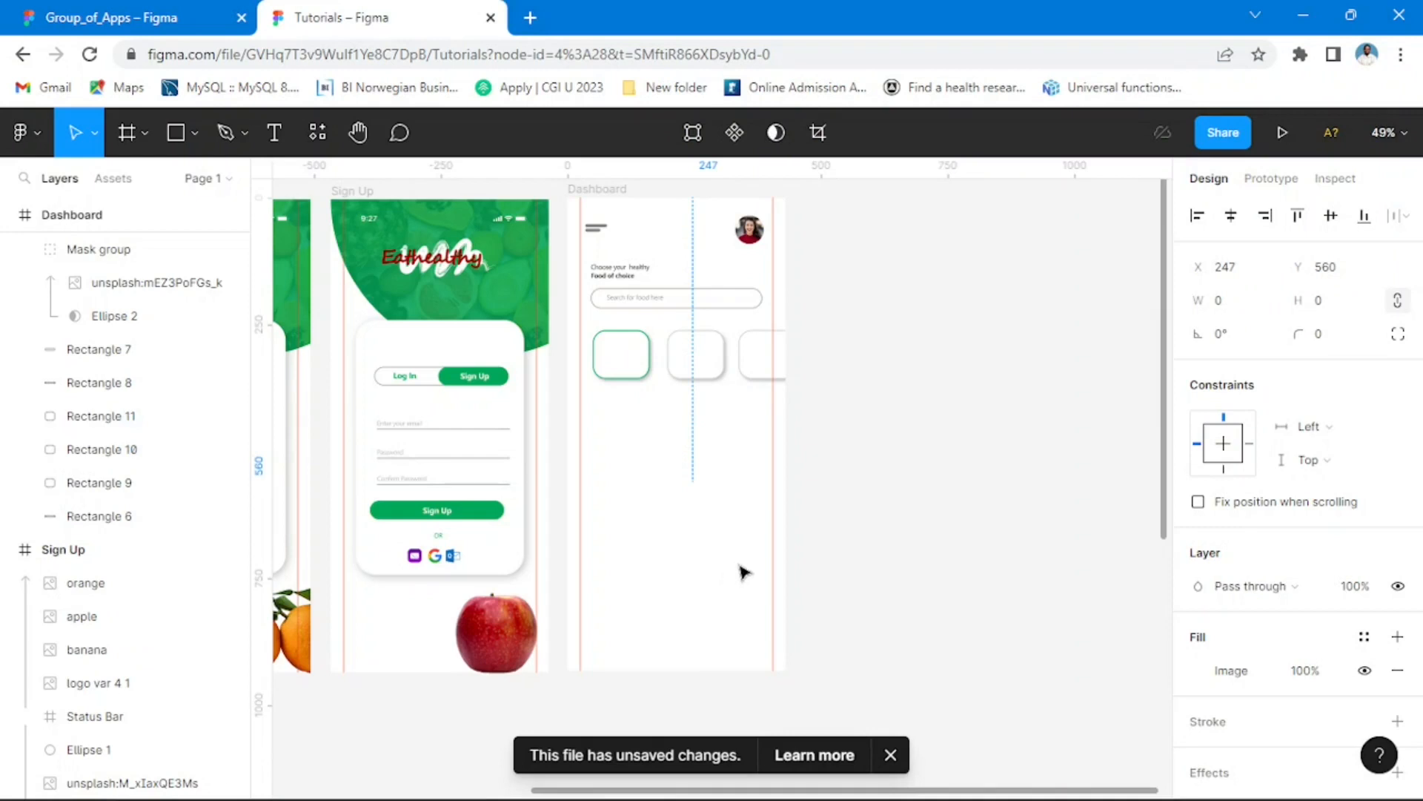
scroll(961, 543, down, 5)
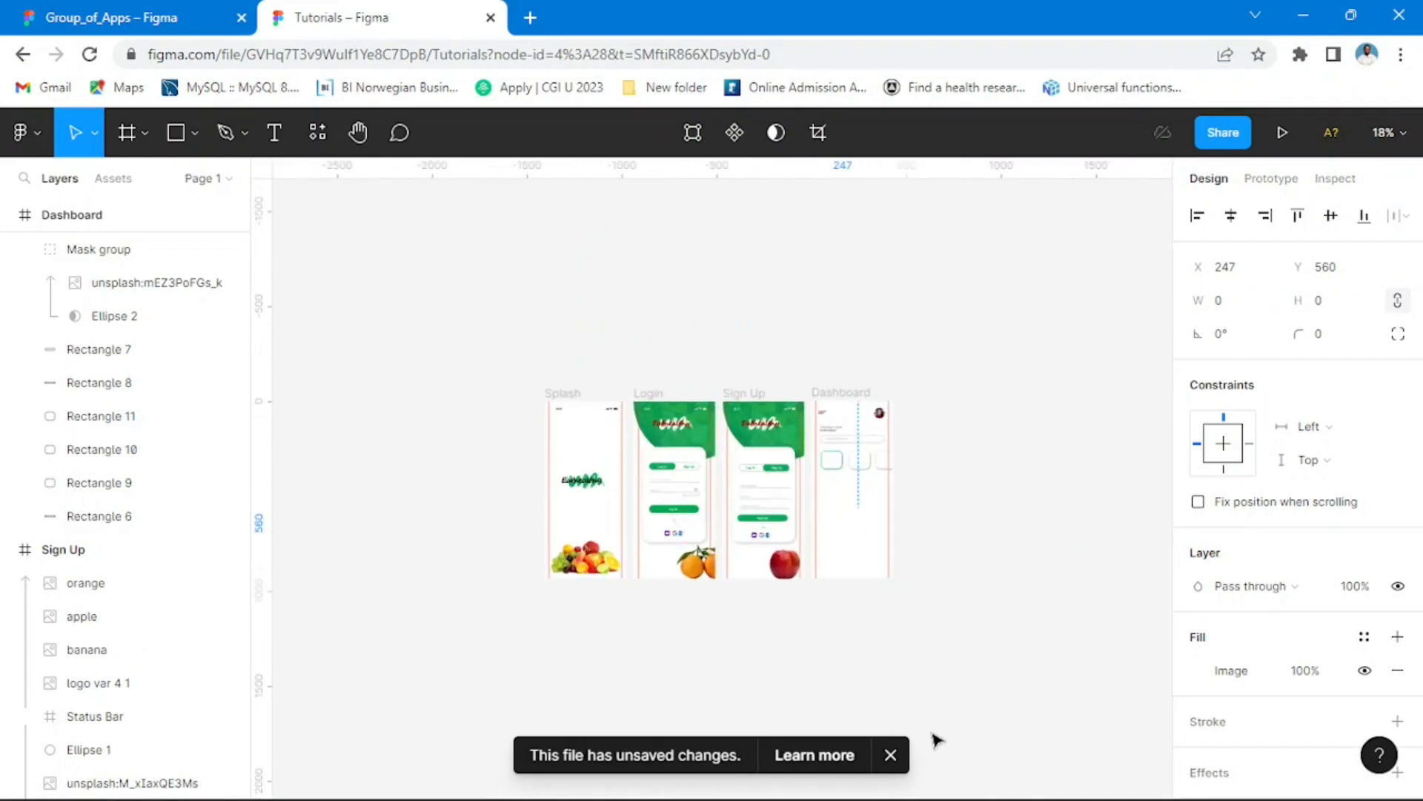
click(896, 761)
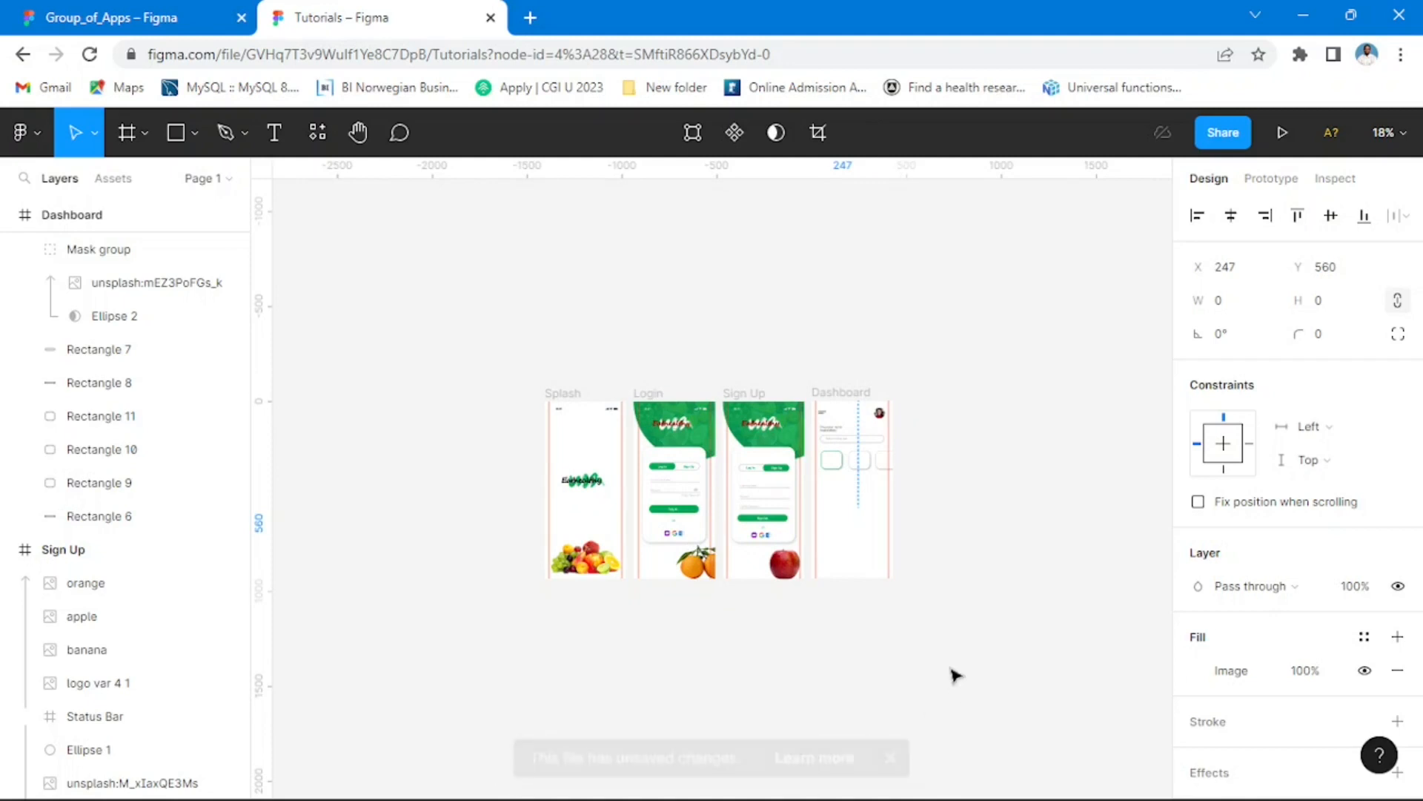
drag(980, 614, 759, 489)
click(848, 403)
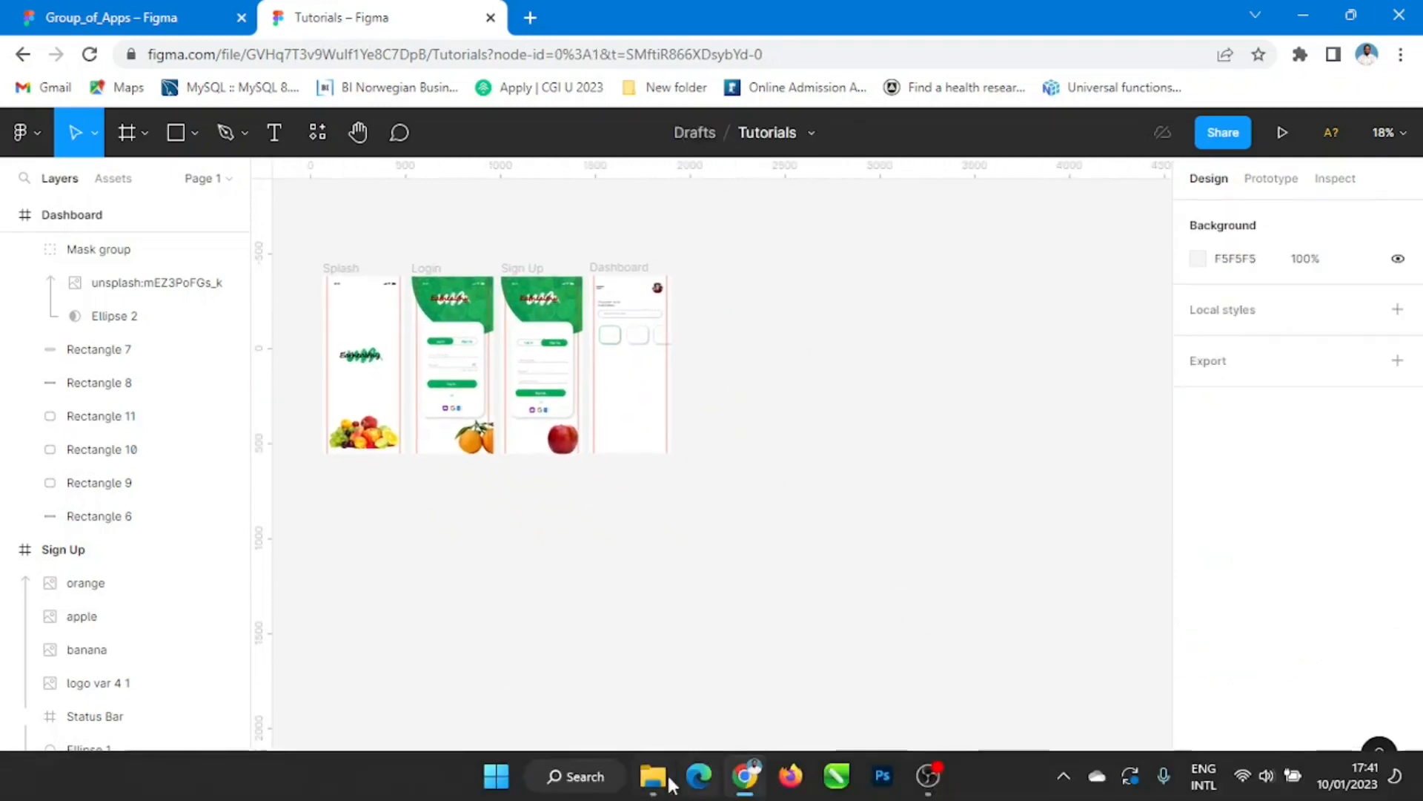
Step: Import the banana image again from File Explorer, placing it on the empty canvas beside the Dashboard frame
click(663, 786)
mouse_move(871, 454)
mouse_down()
mouse_move(572, 578)
mouse_move(567, 610)
mouse_move(875, 454)
mouse_up()
drag(1024, 283, 750, 330)
scroll(657, 377, up, 5)
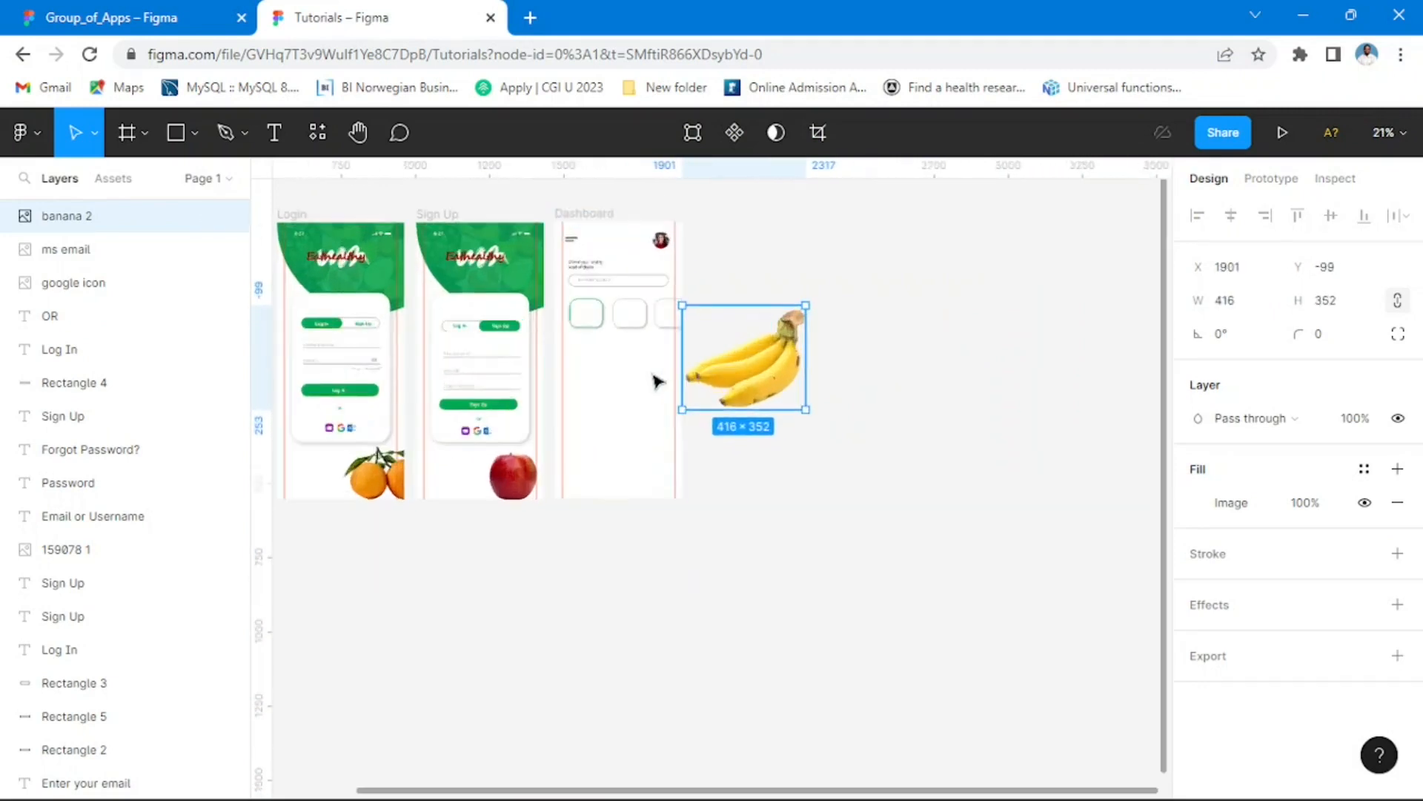
Step: Move the banana image into the Dashboard frame below the category cards and shrink it to about 246 × 208
drag(844, 415, 613, 459)
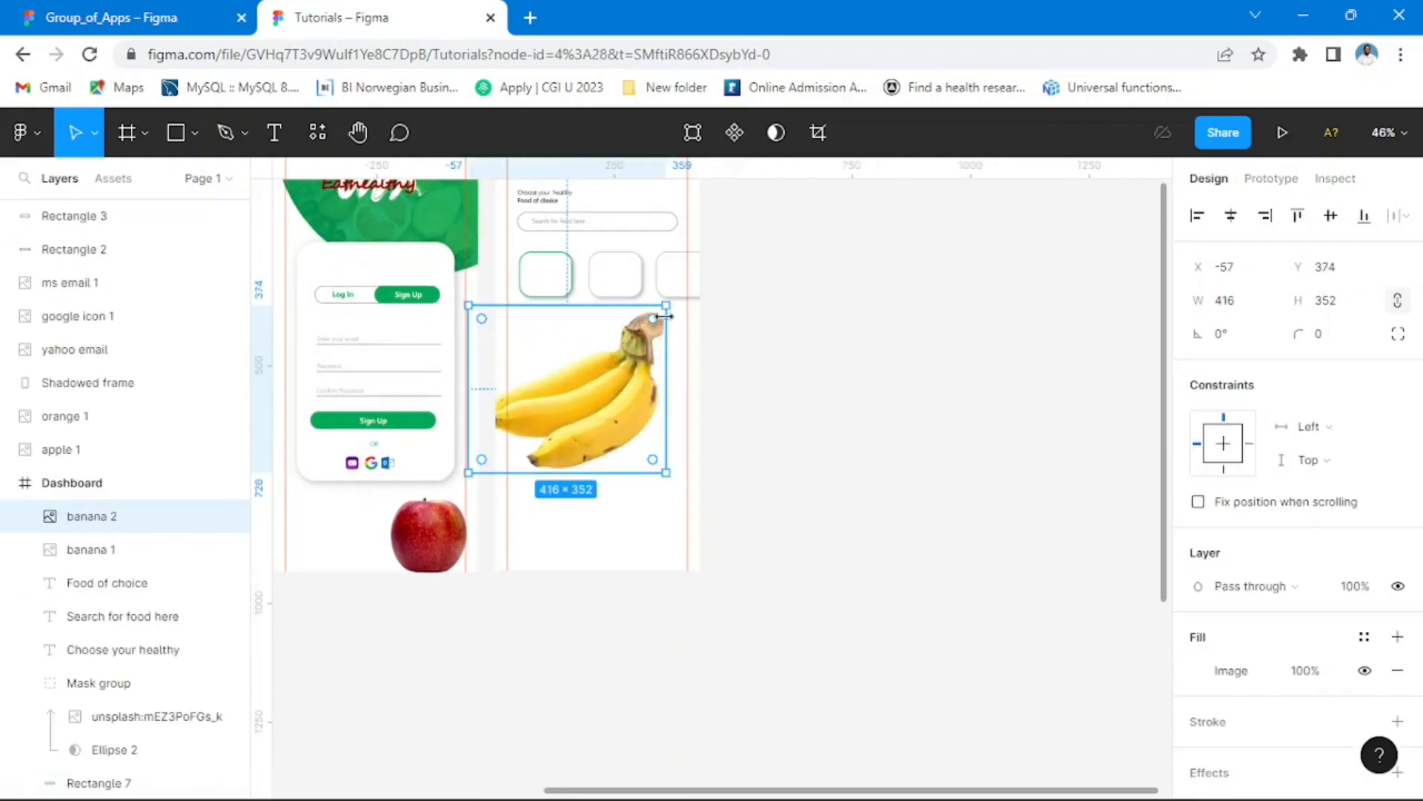
drag(665, 307, 585, 374)
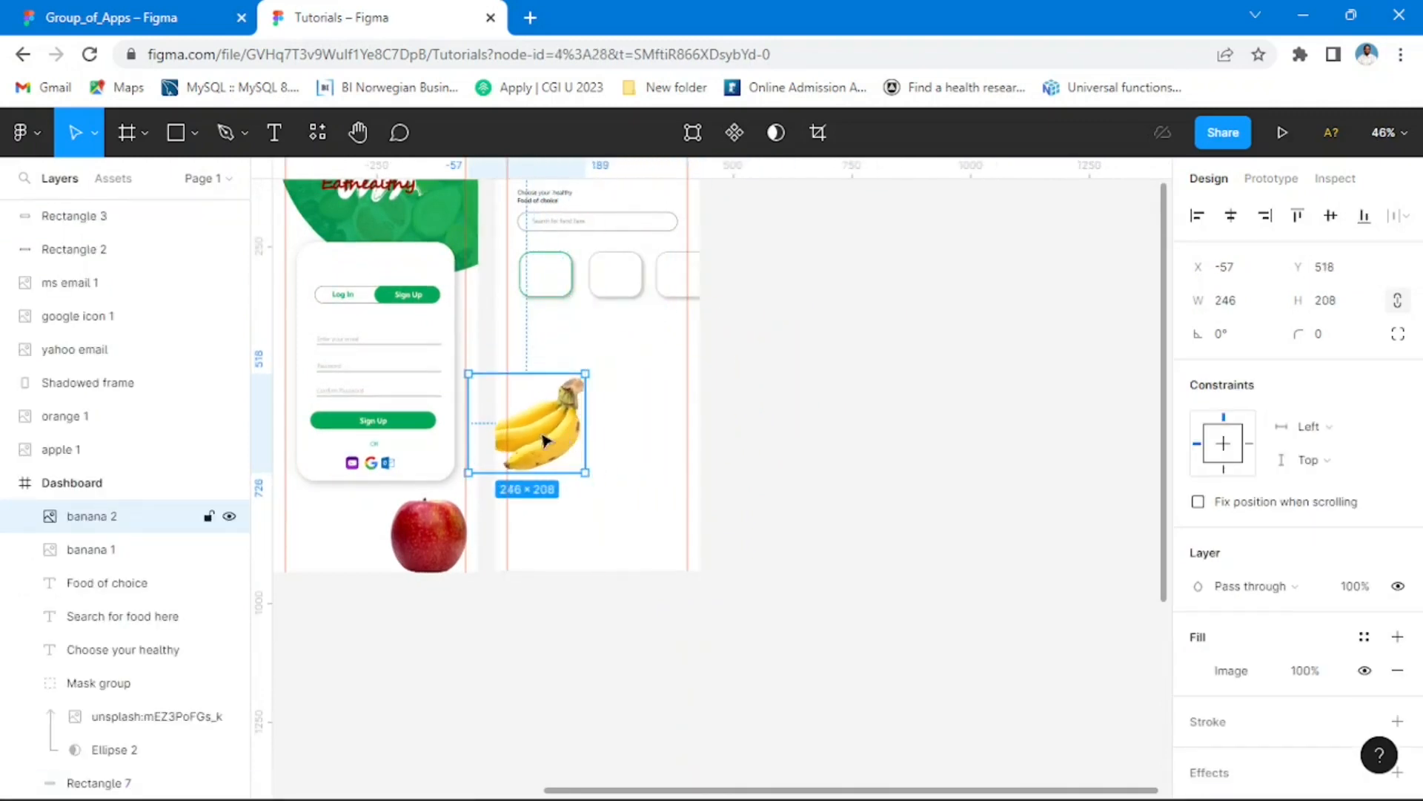
drag(549, 443, 586, 377)
Step: Shrink the banana image to about 120 × 101 and place it over the green-outlined category card at X 42, Y 261
scroll(587, 377, up, 5)
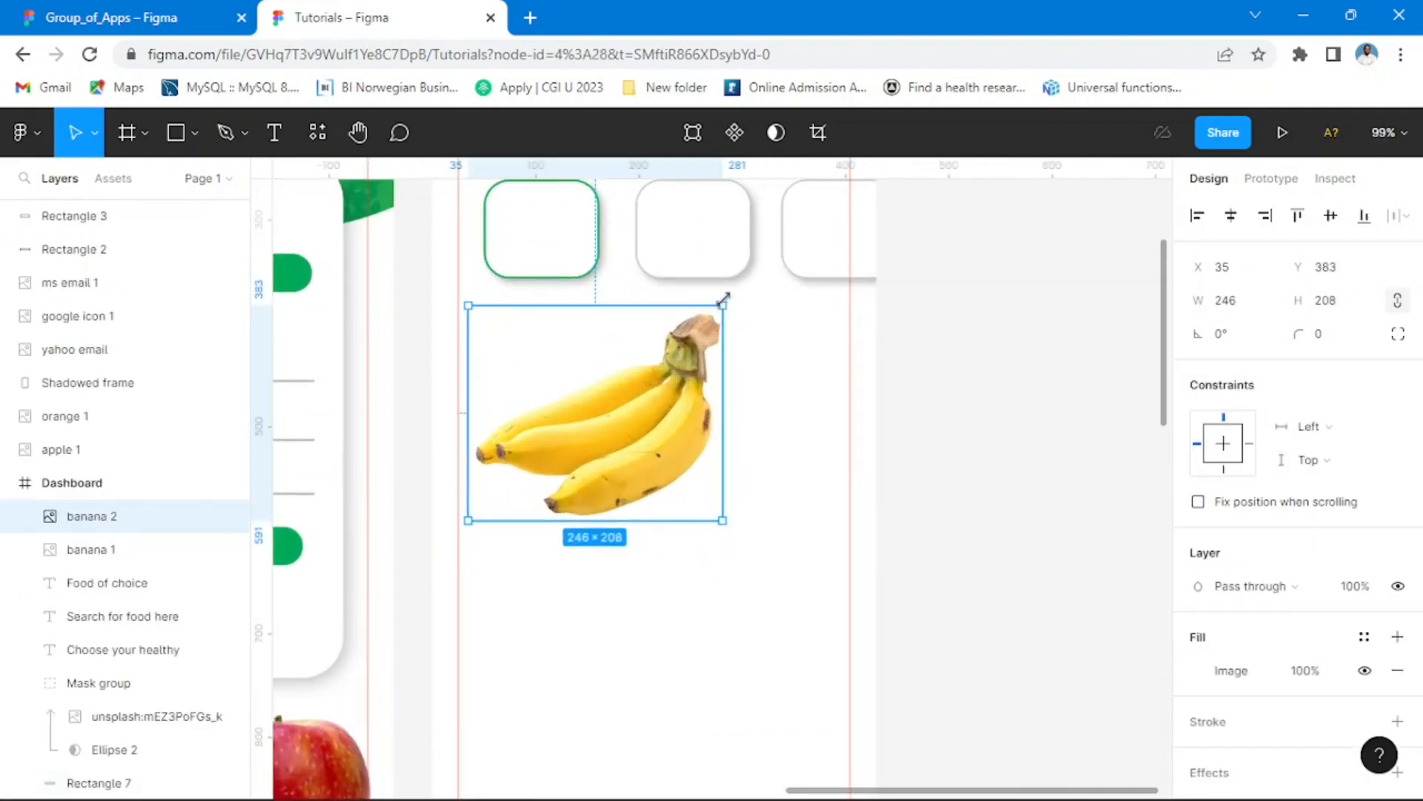
drag(723, 298, 597, 407)
drag(561, 489, 552, 248)
scroll(630, 289, up, 4)
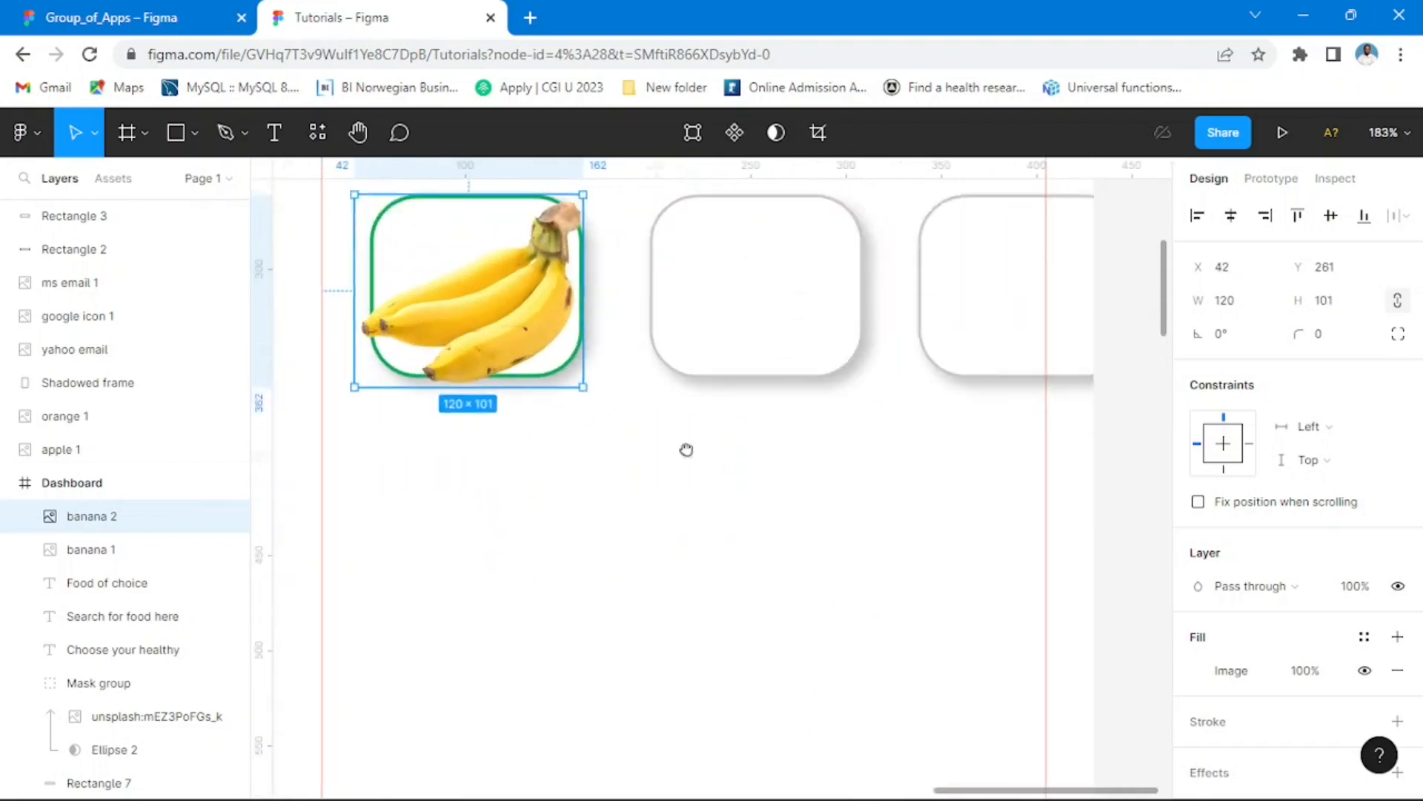
Step: Shrink the banana image to 85 × 72 inside the green-outlined card at X 58, Y 266, and compare it with the Group_of_Apps category cards
scroll(648, 389, up, 3)
drag(582, 304, 505, 419)
click(683, 588)
click(519, 417)
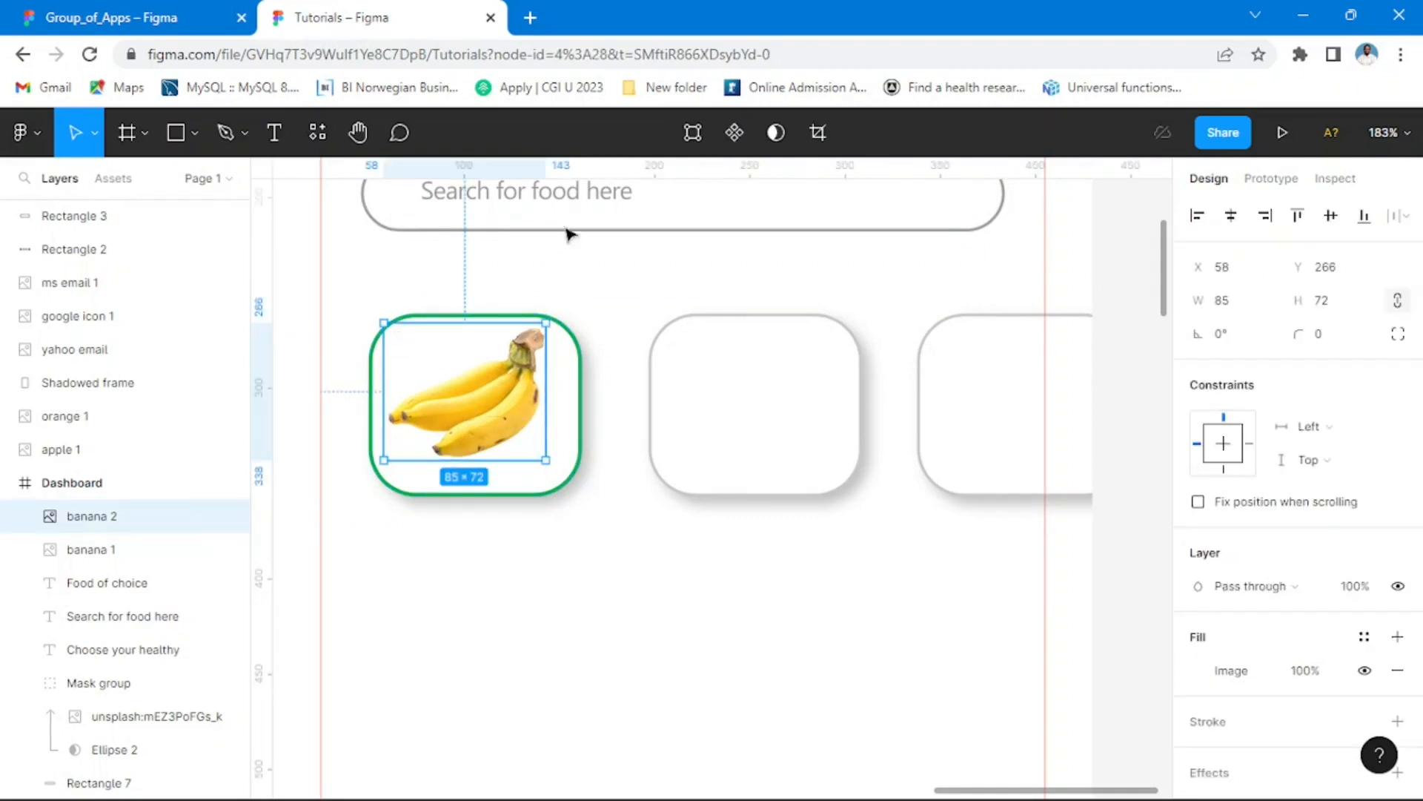
click(111, 18)
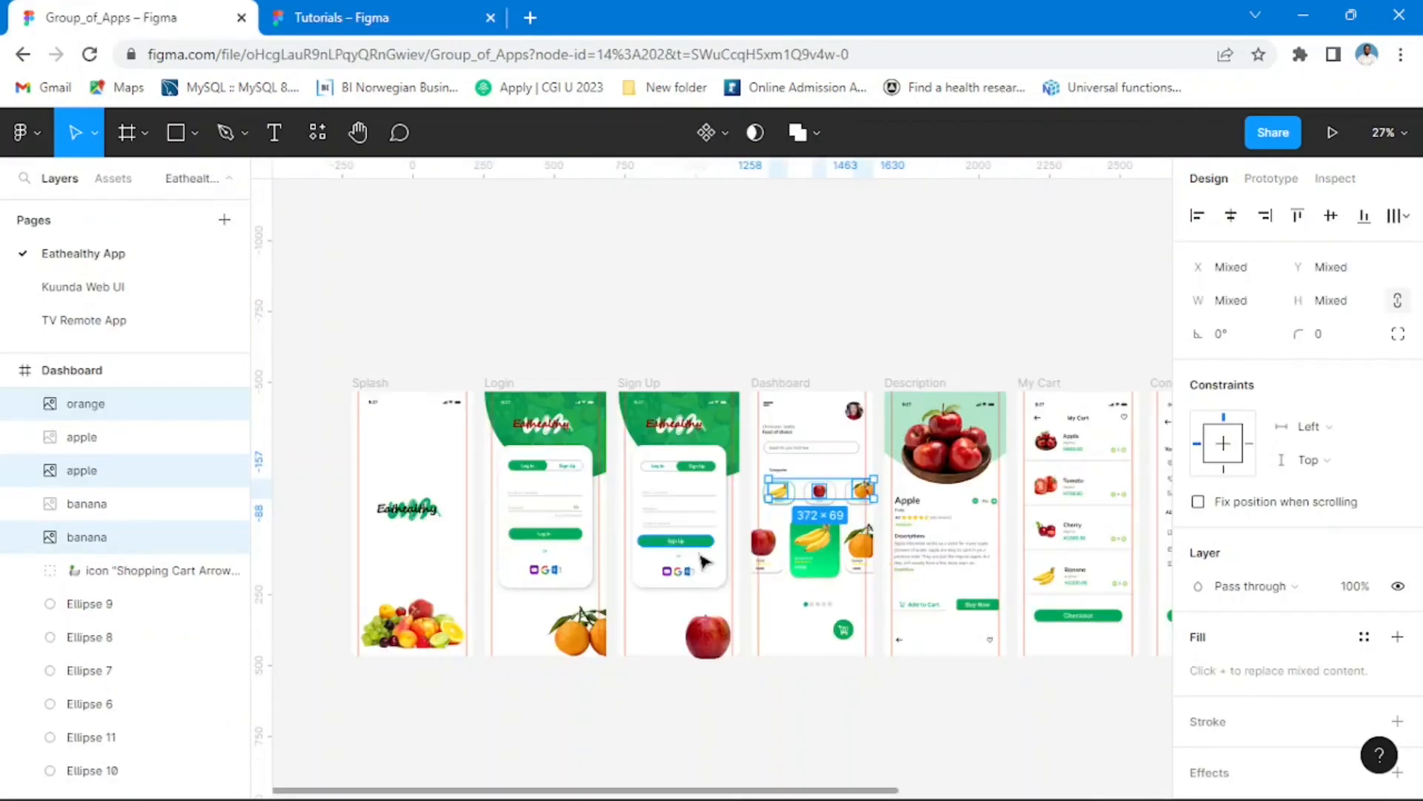
scroll(863, 588, up, 5)
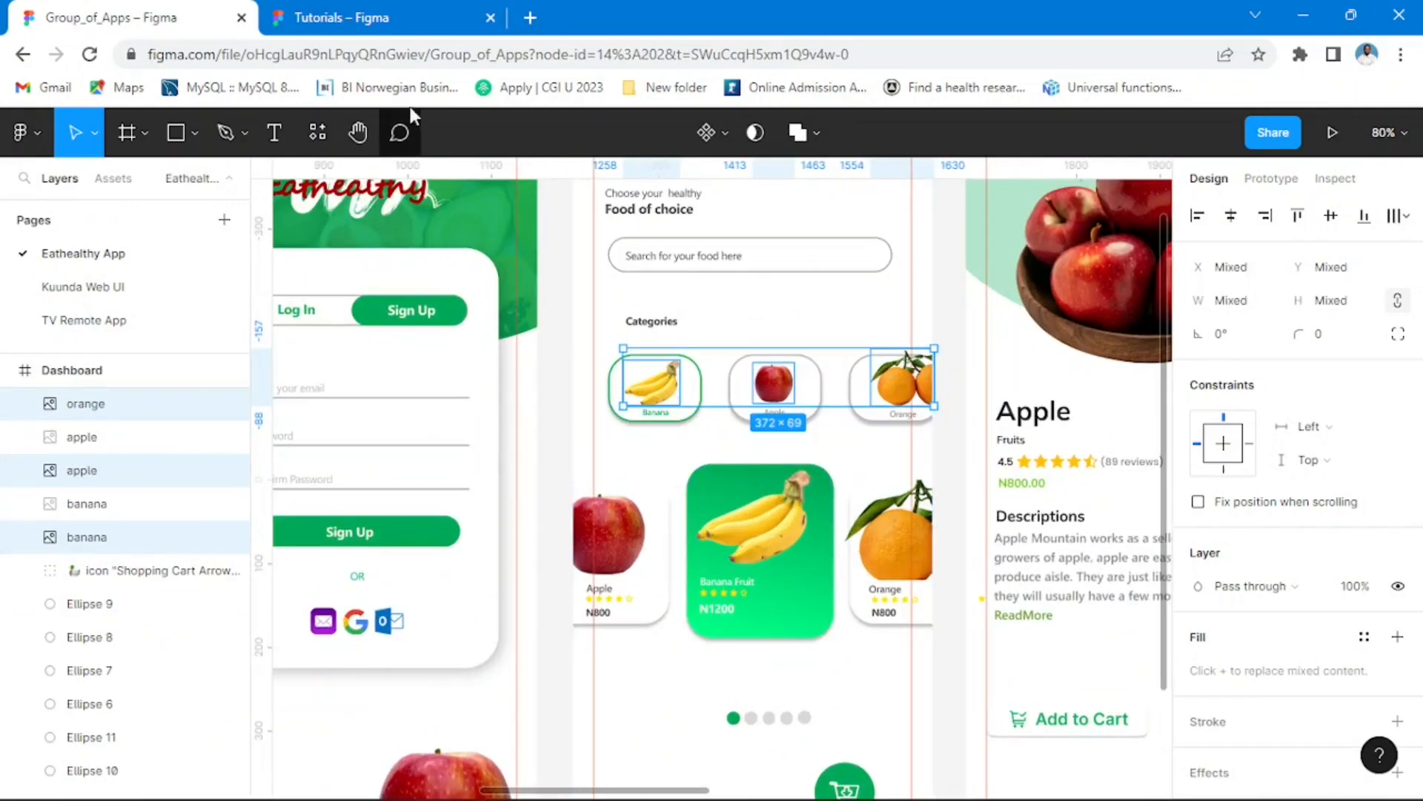
click(395, 27)
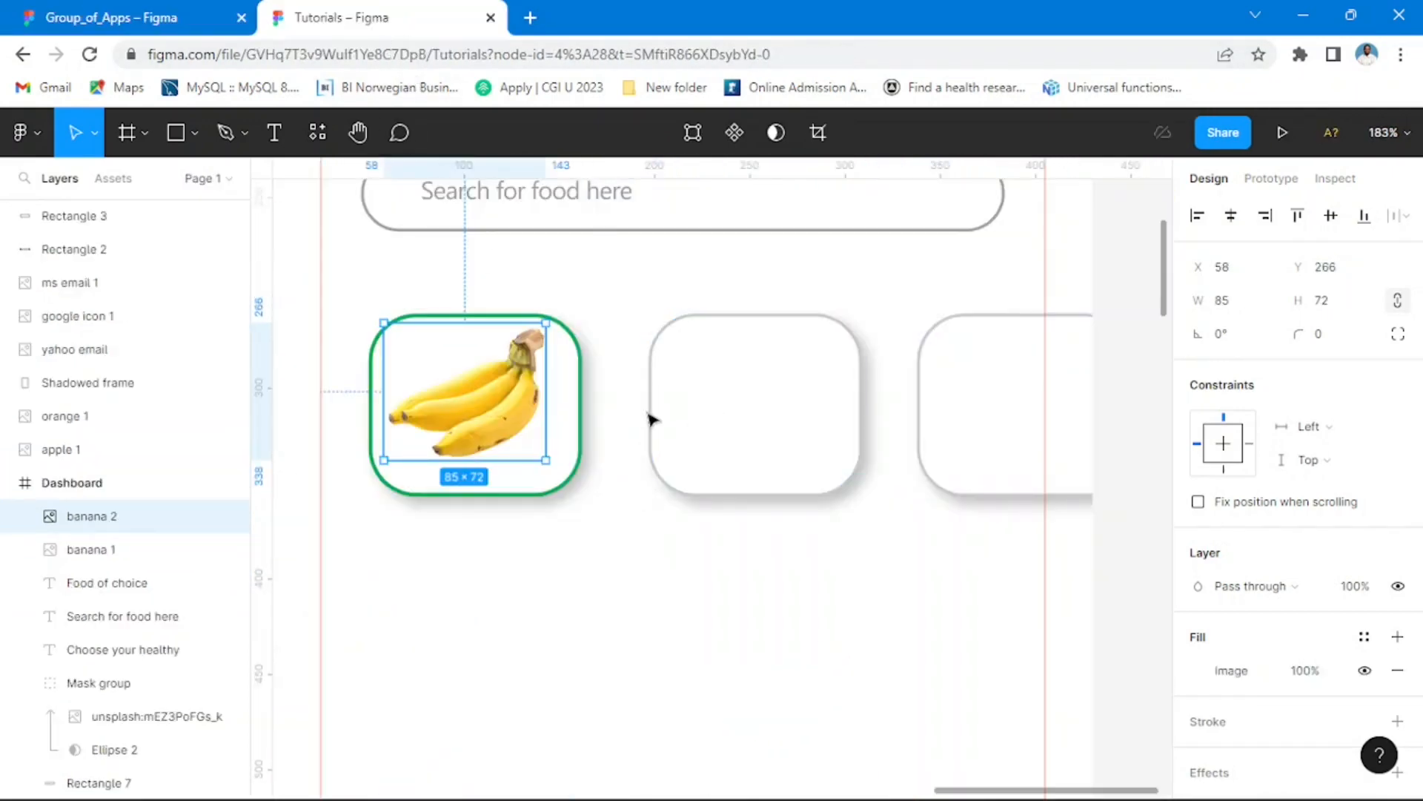
Step: Set the fill opacity of the "Choose your healthy" heading text to 75%
scroll(675, 412, up, 1)
drag(705, 291, 749, 467)
click(586, 245)
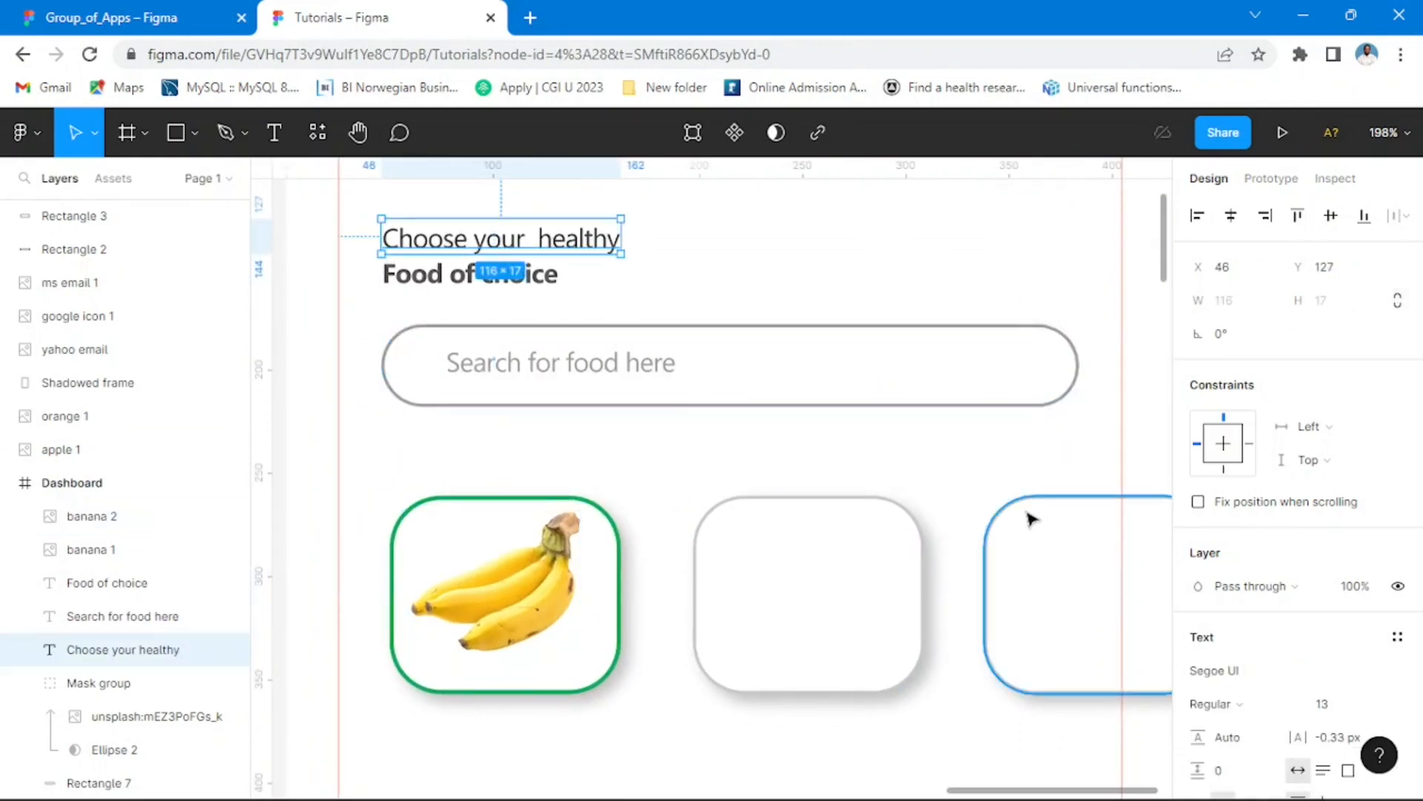
scroll(1327, 586, down, 4)
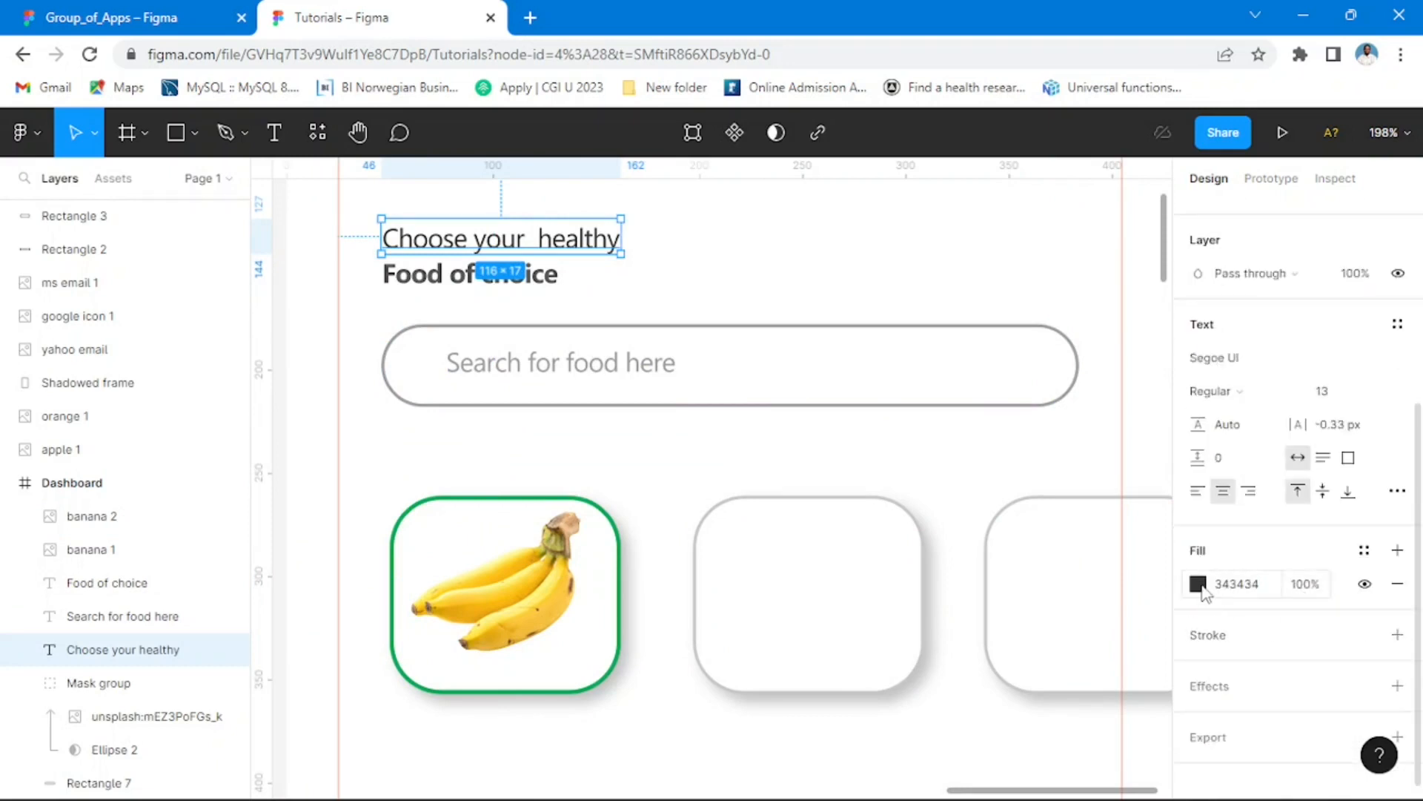
click(1198, 584)
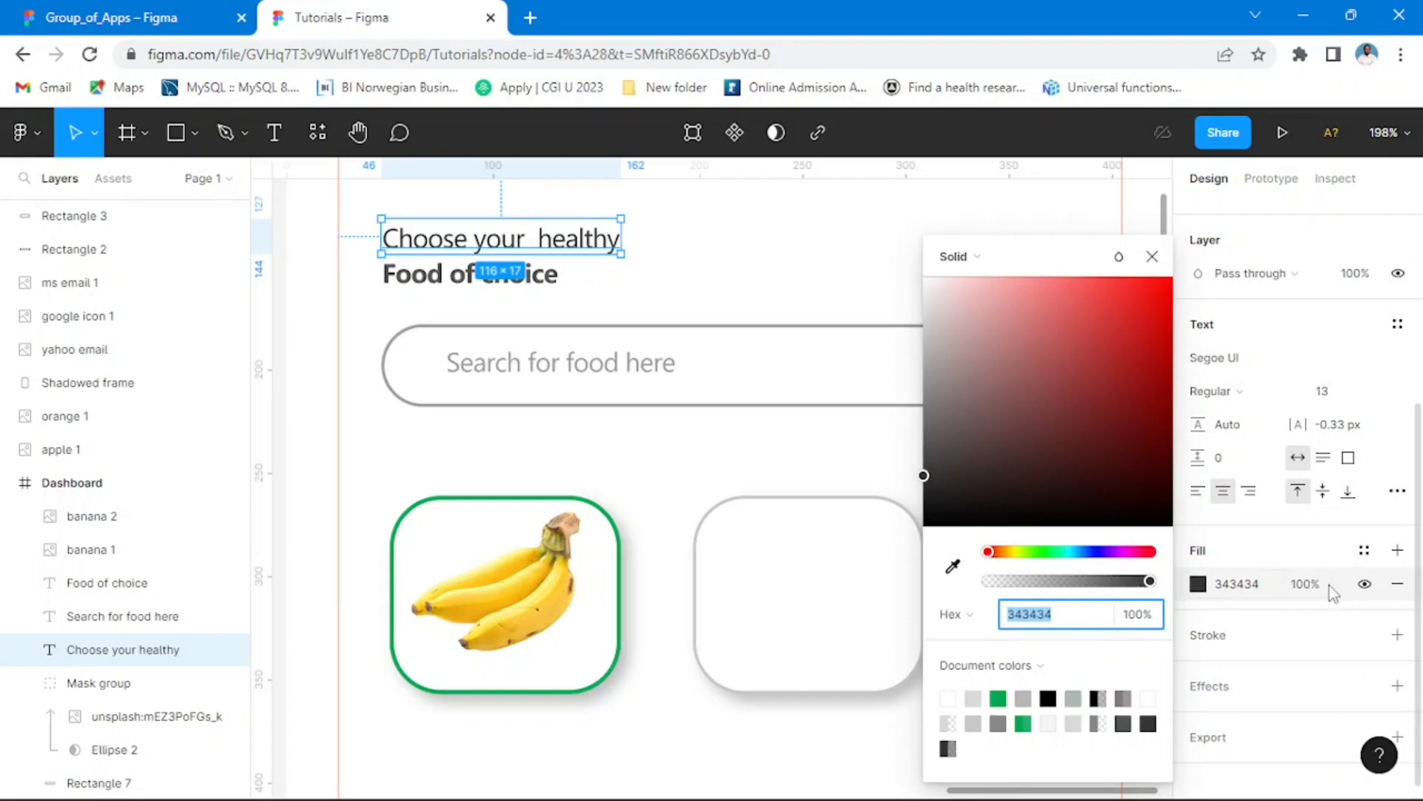
click(1291, 587)
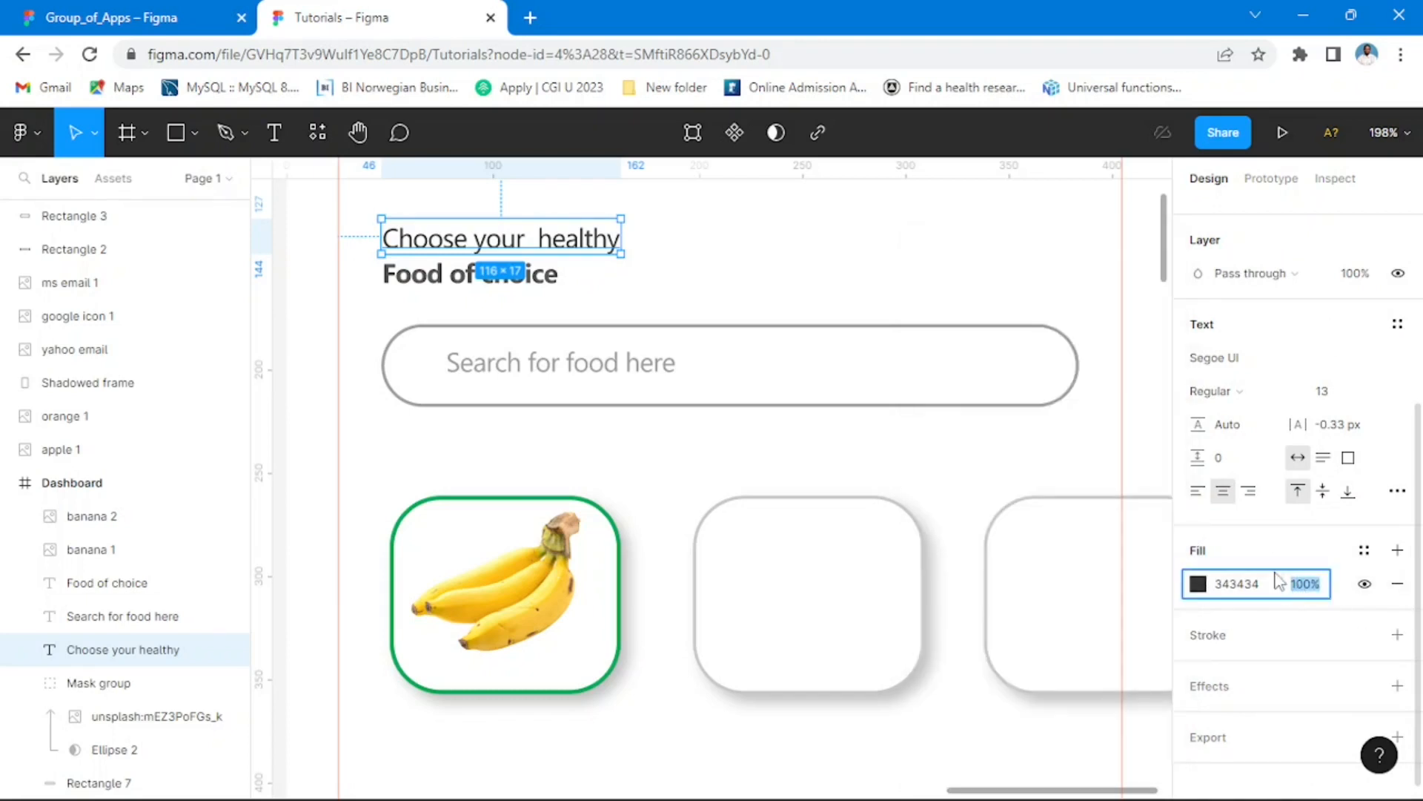
key(Return)
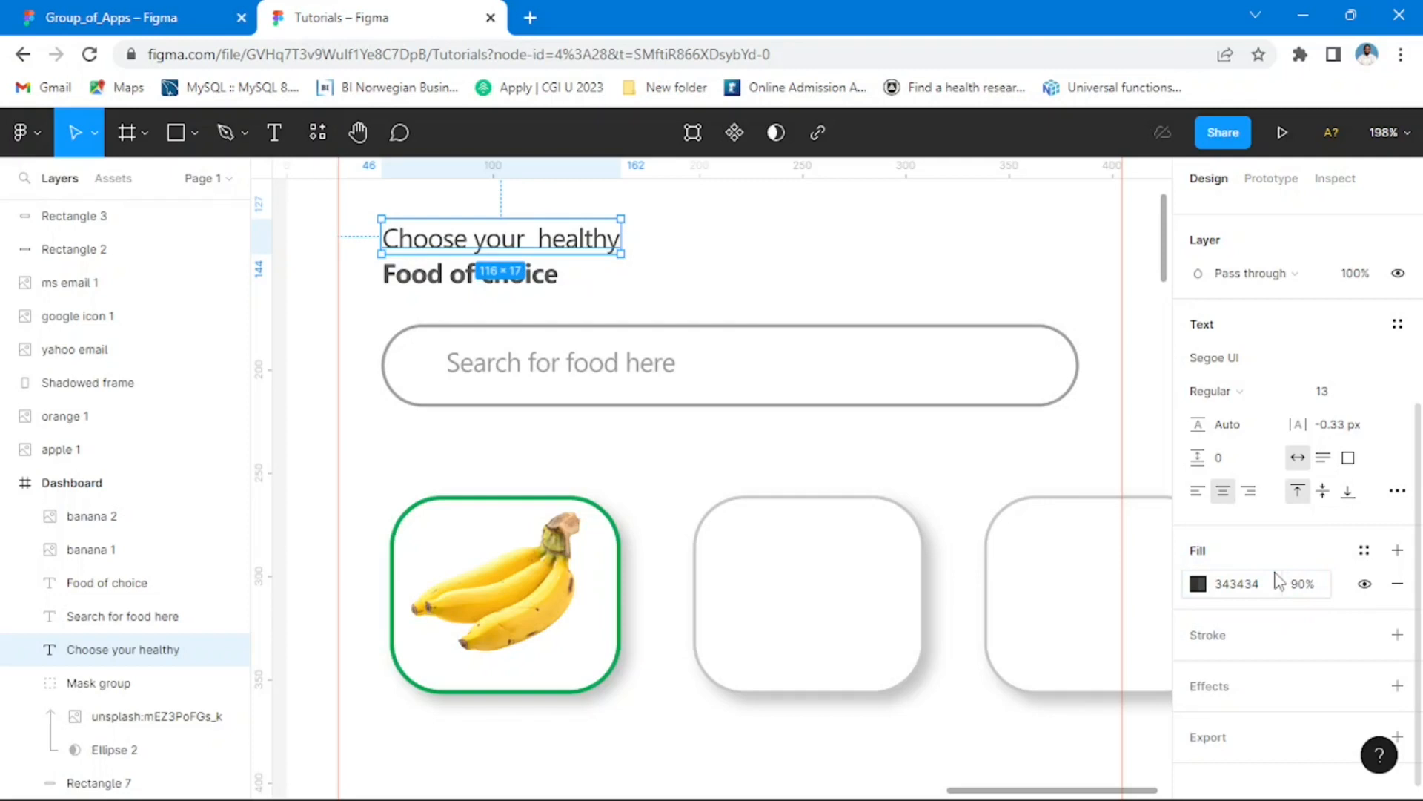
click(1315, 591)
text(60)
key(Return)
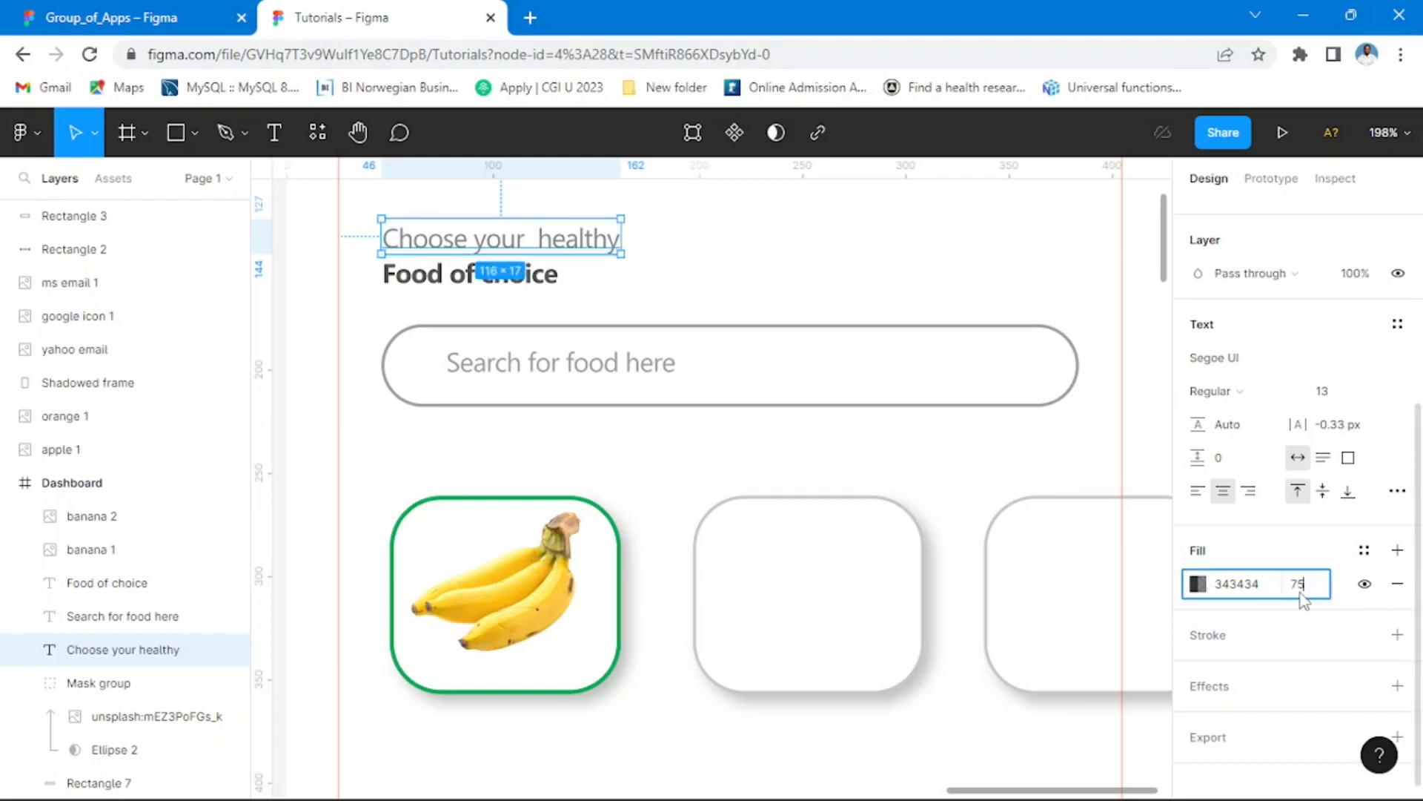
text(75)
key(Return)
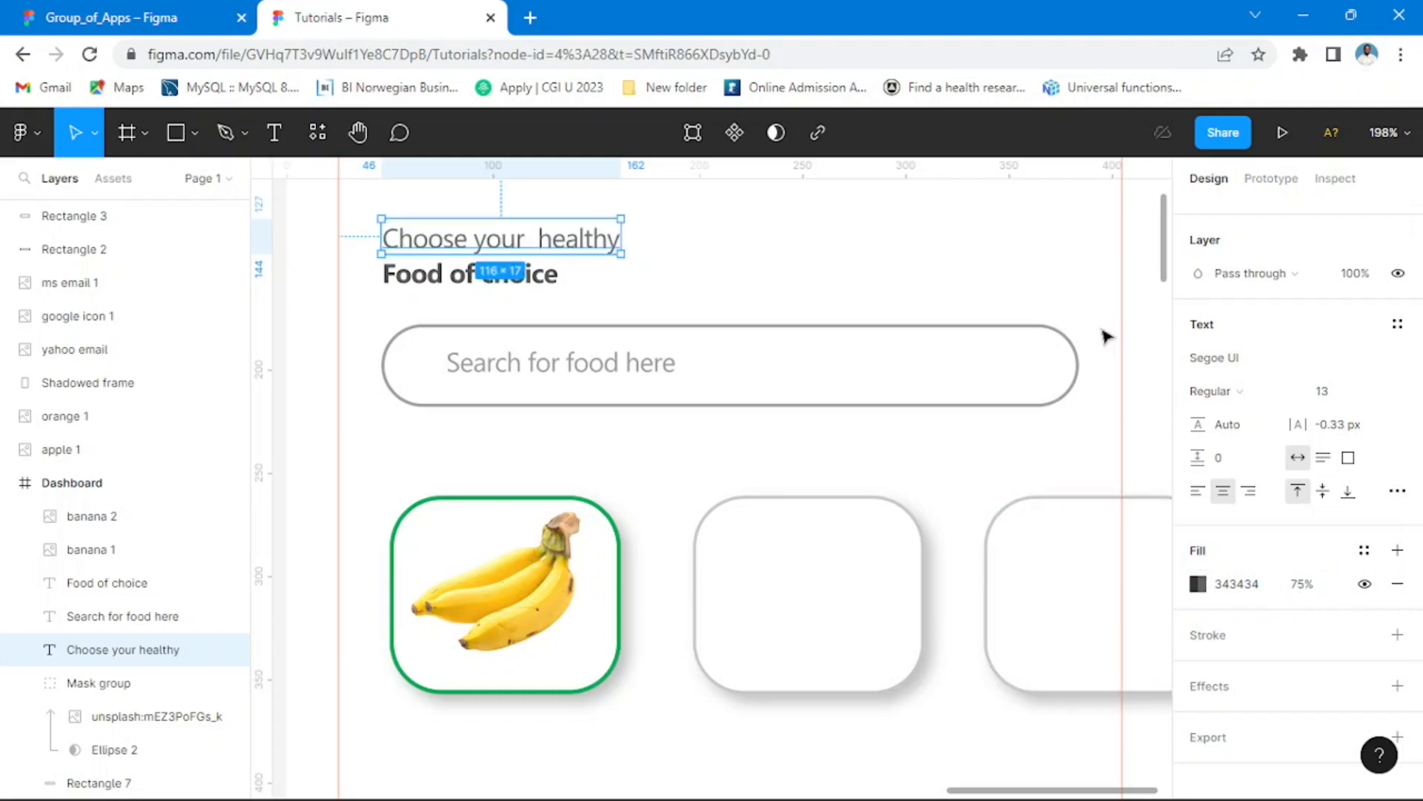
click(1069, 282)
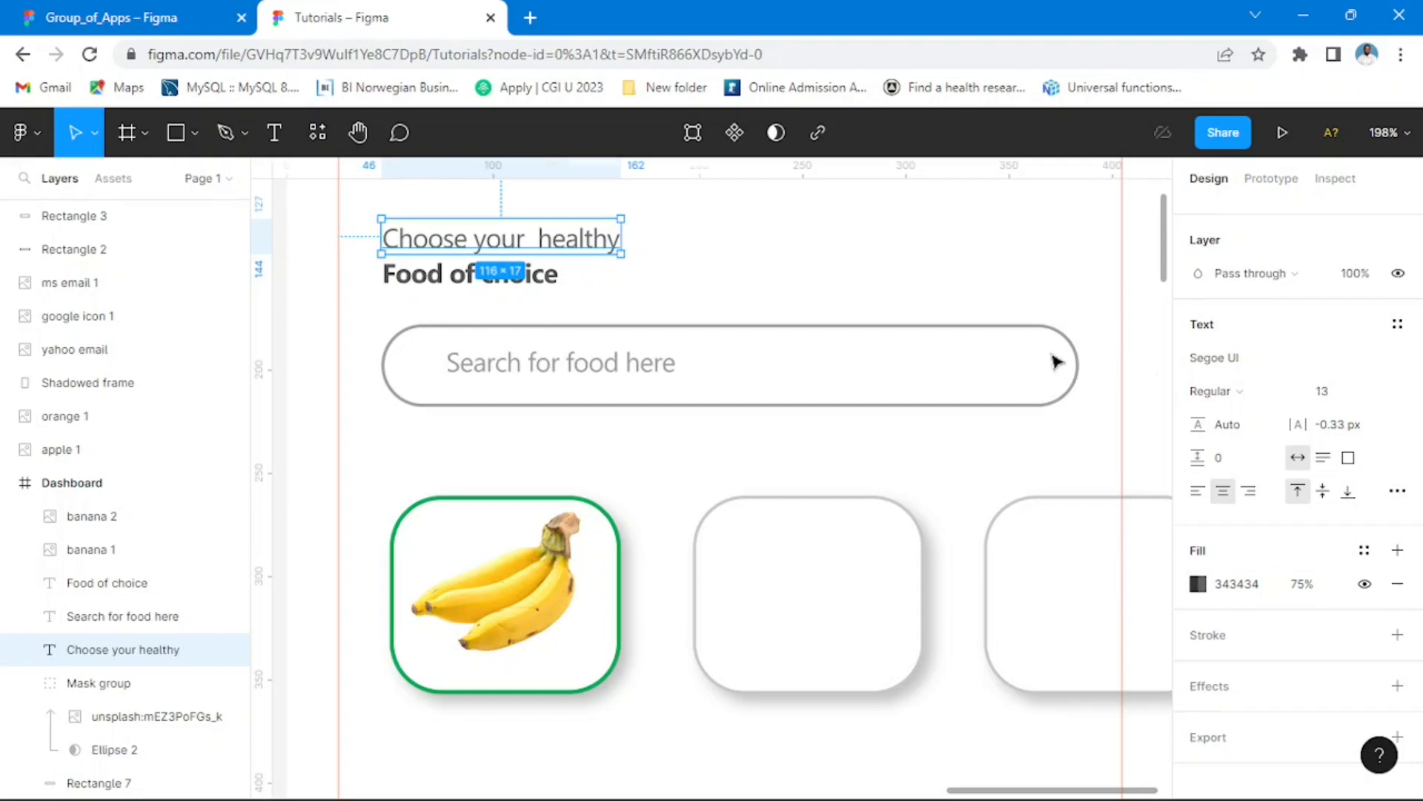
Step: Duplicate the "Choose your healthy" text into the green-outlined card, change it to "Banana" and place it under the image at X 89, Y 338
click(521, 247)
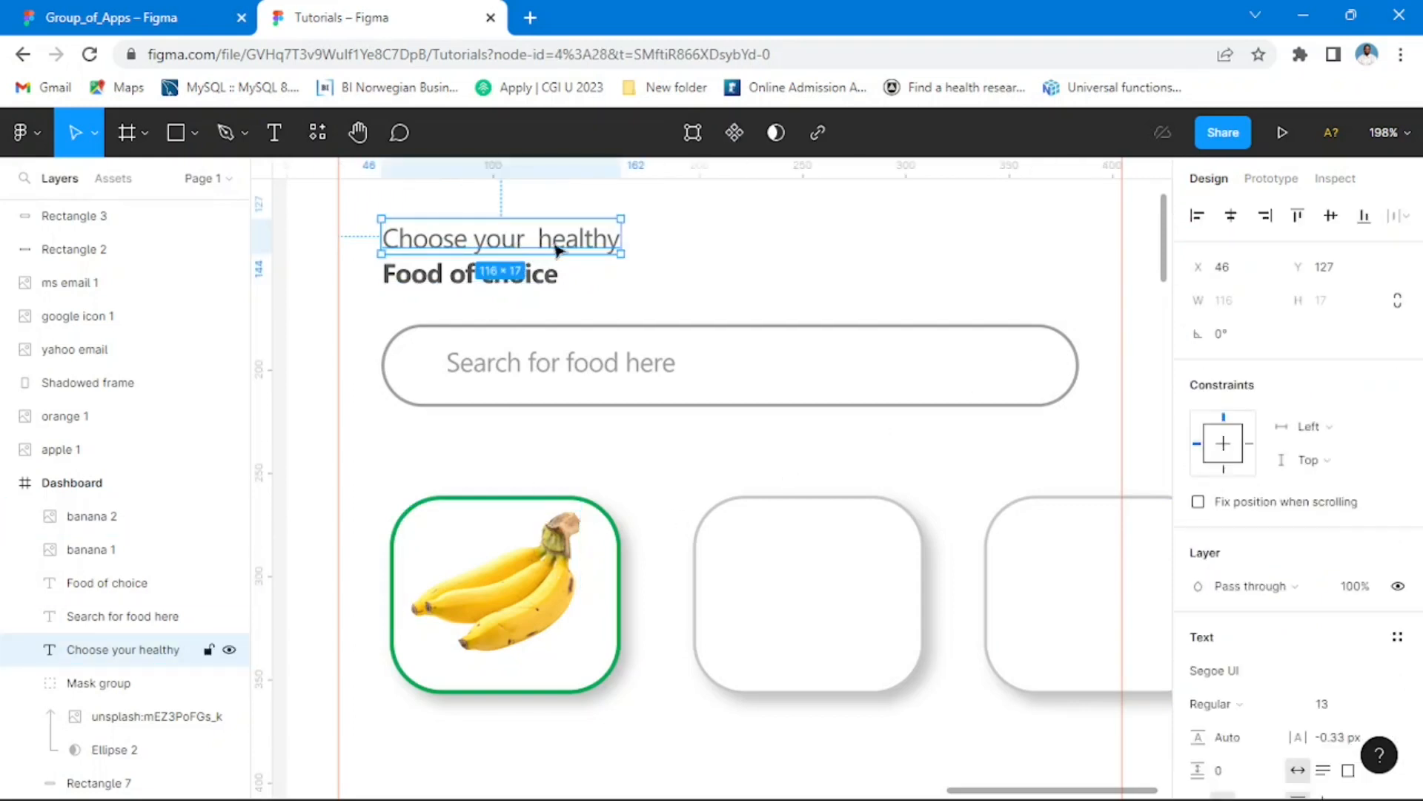
mouse_move(557, 248)
mouse_down()
mouse_move(541, 587)
mouse_move(567, 676)
mouse_move(577, 667)
mouse_move(563, 686)
mouse_up()
double_click(543, 673)
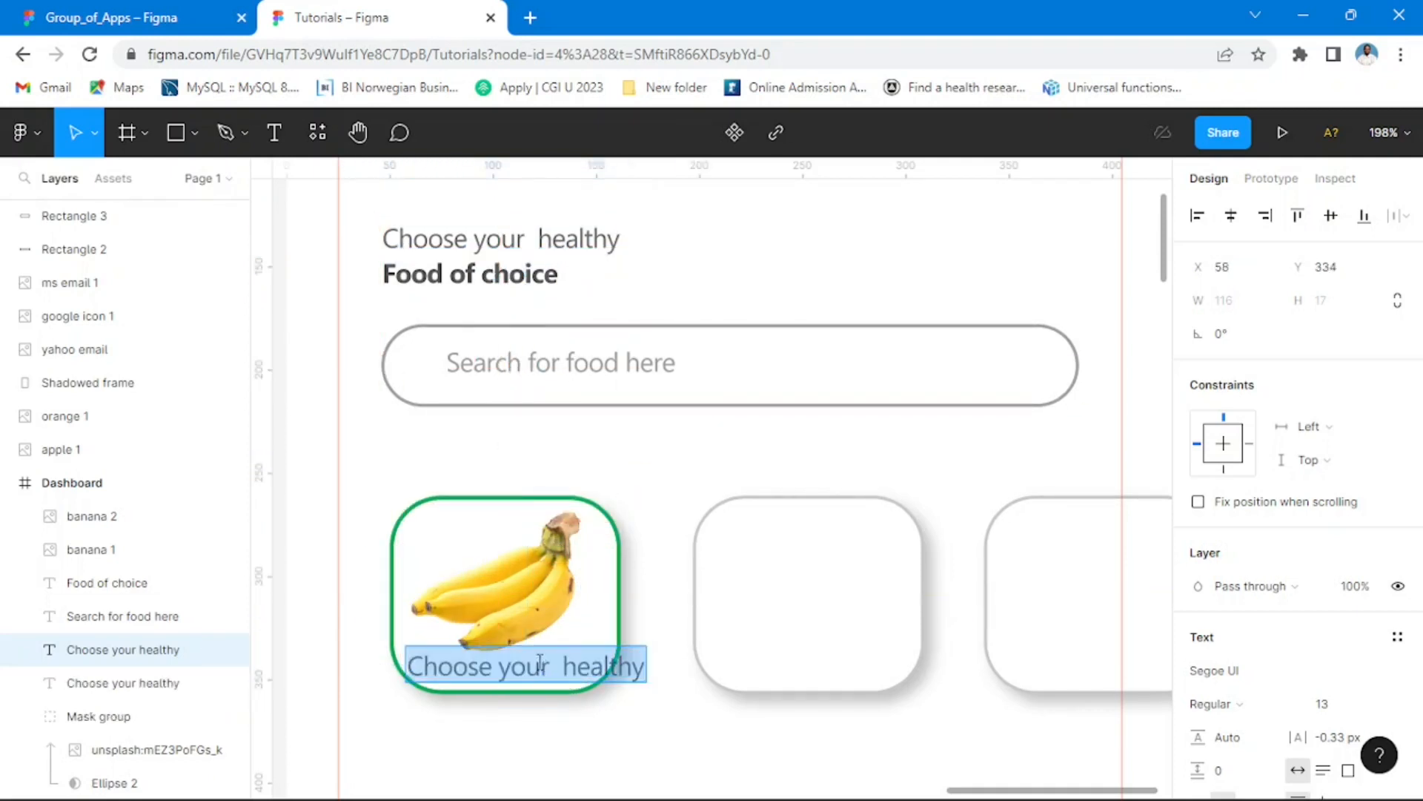
text(Bana)
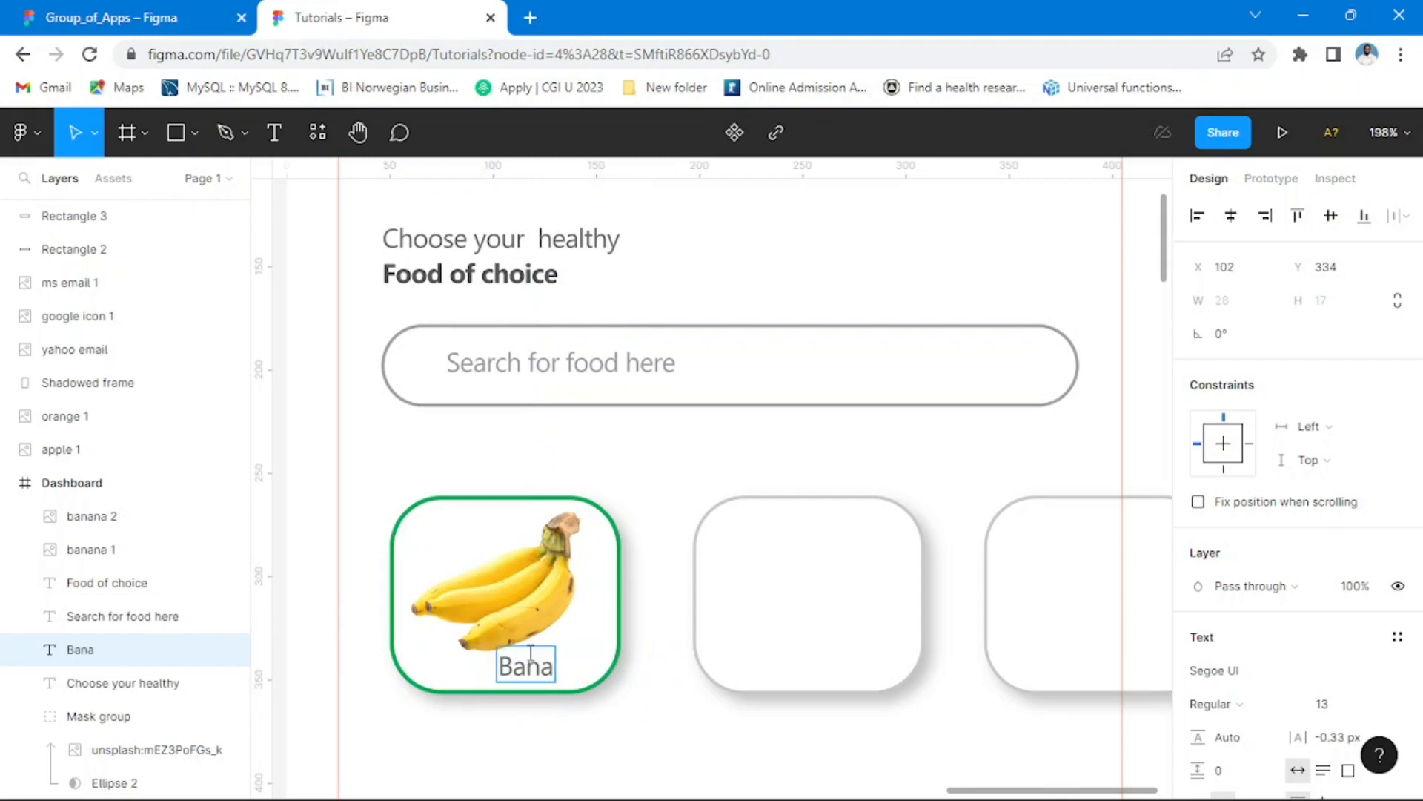
text(na)
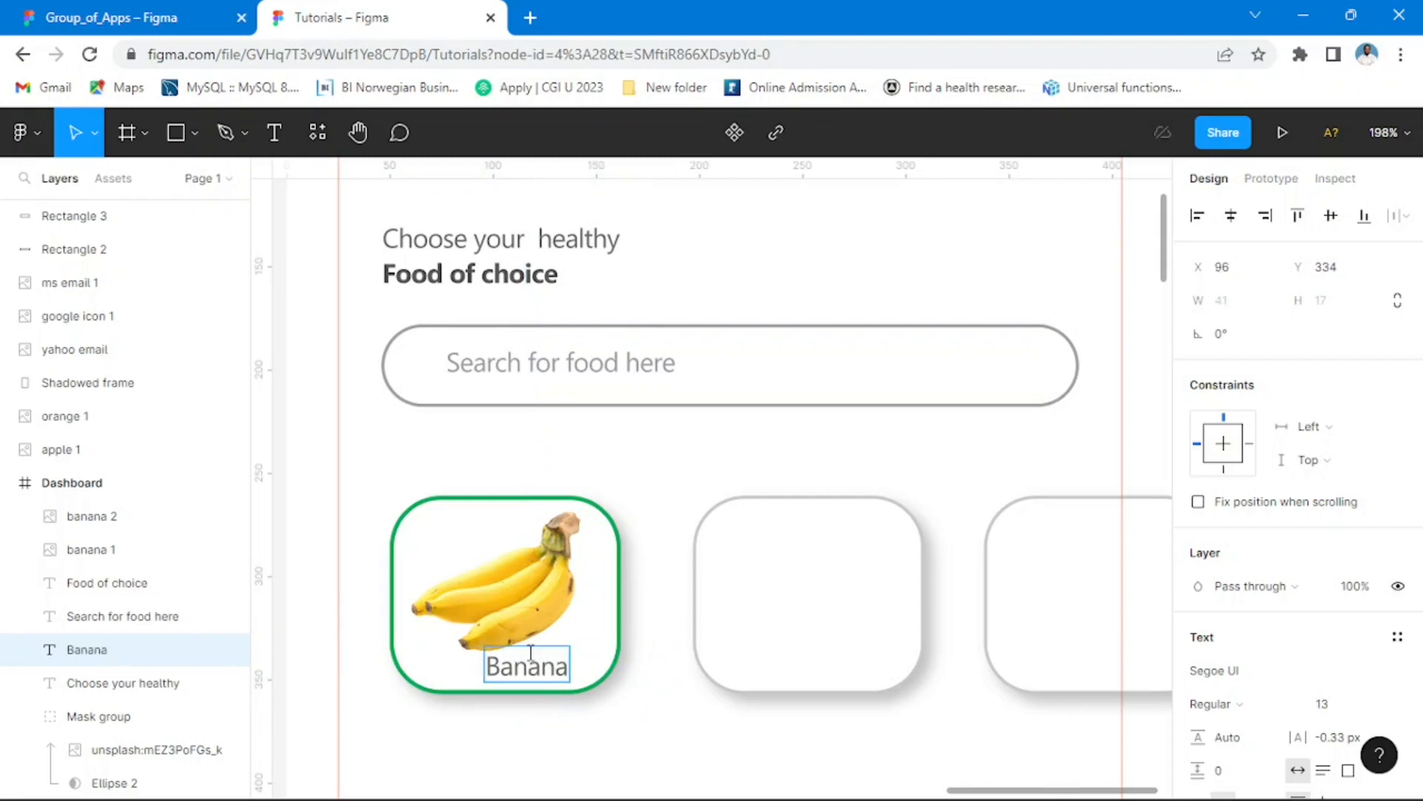
key(Escape)
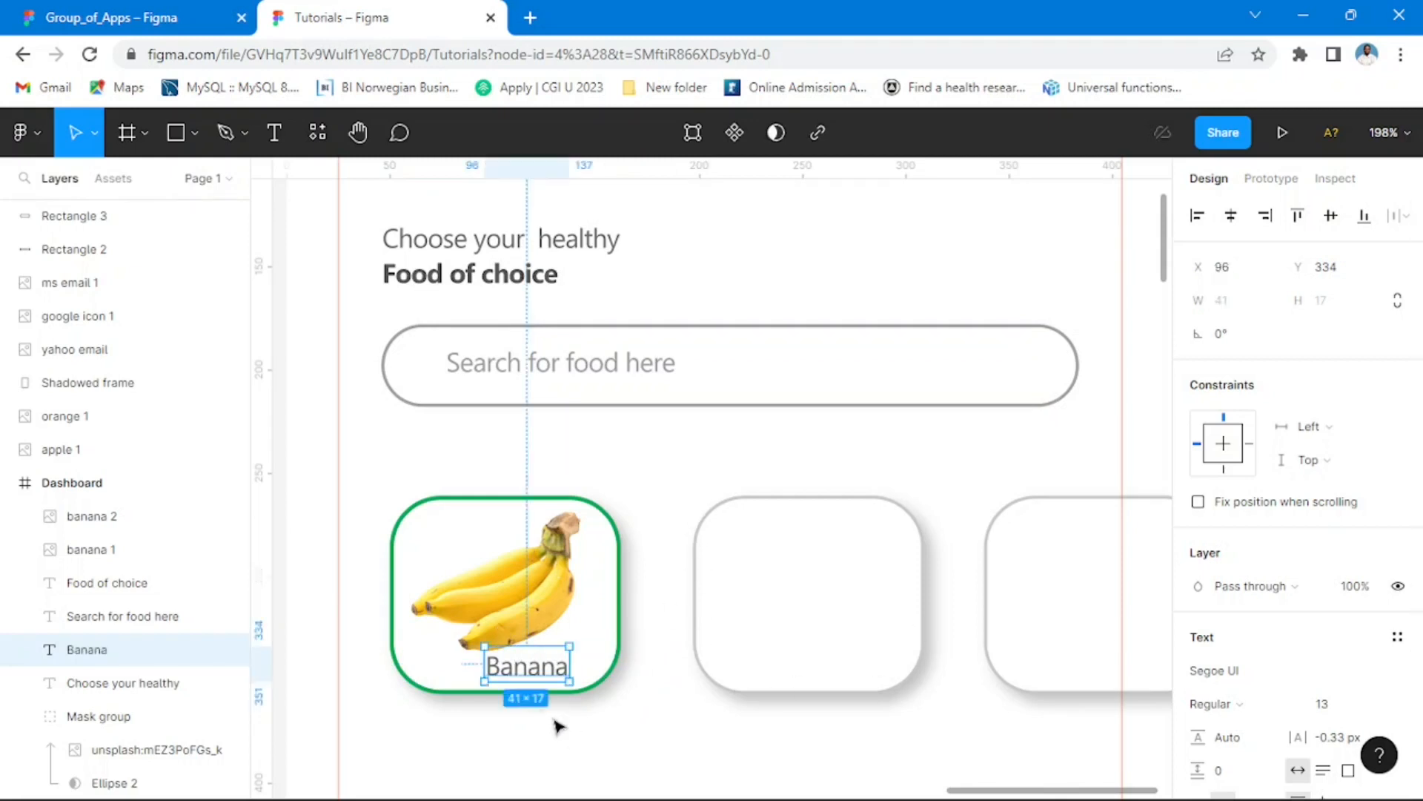
drag(534, 676, 519, 683)
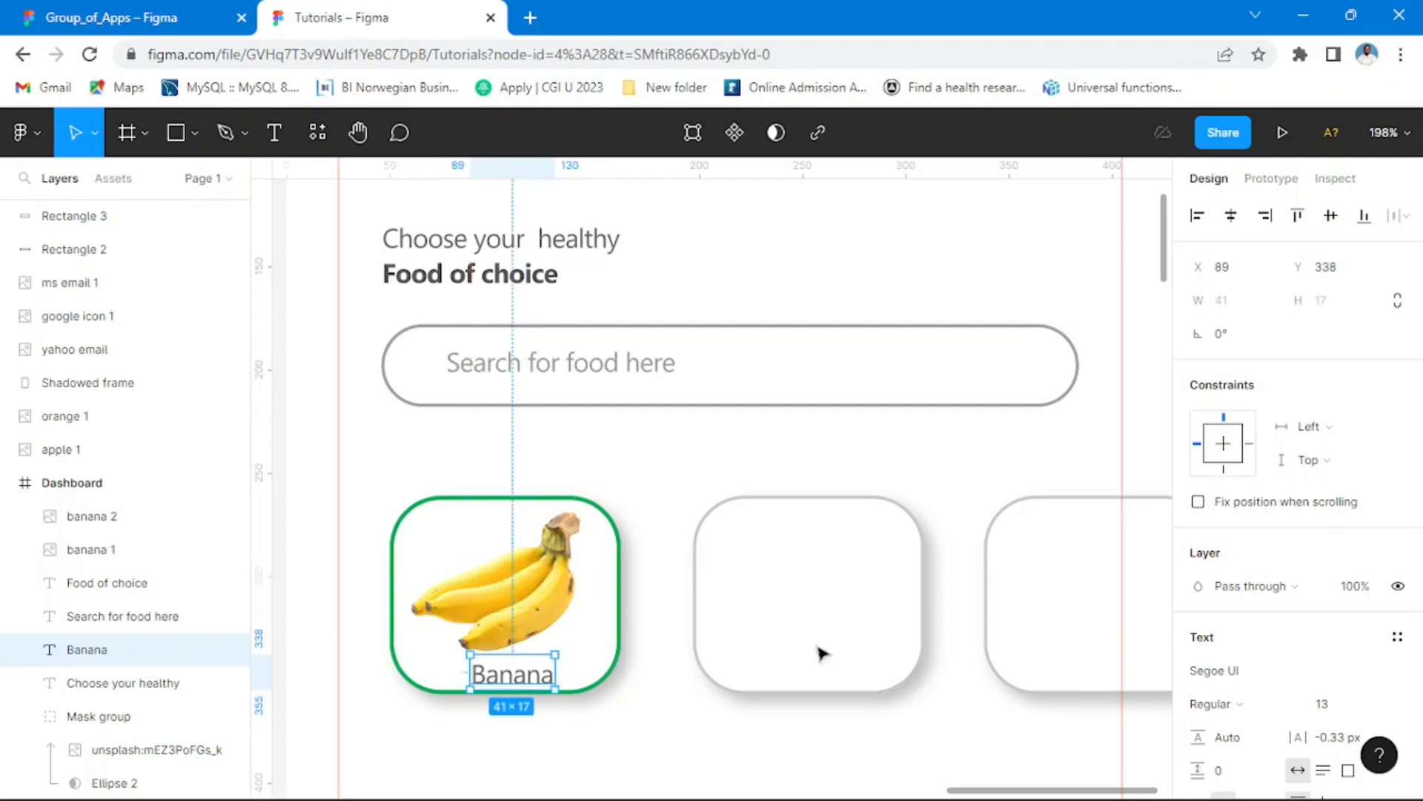
Step: Set the font size of the Banana label to 12
click(1379, 706)
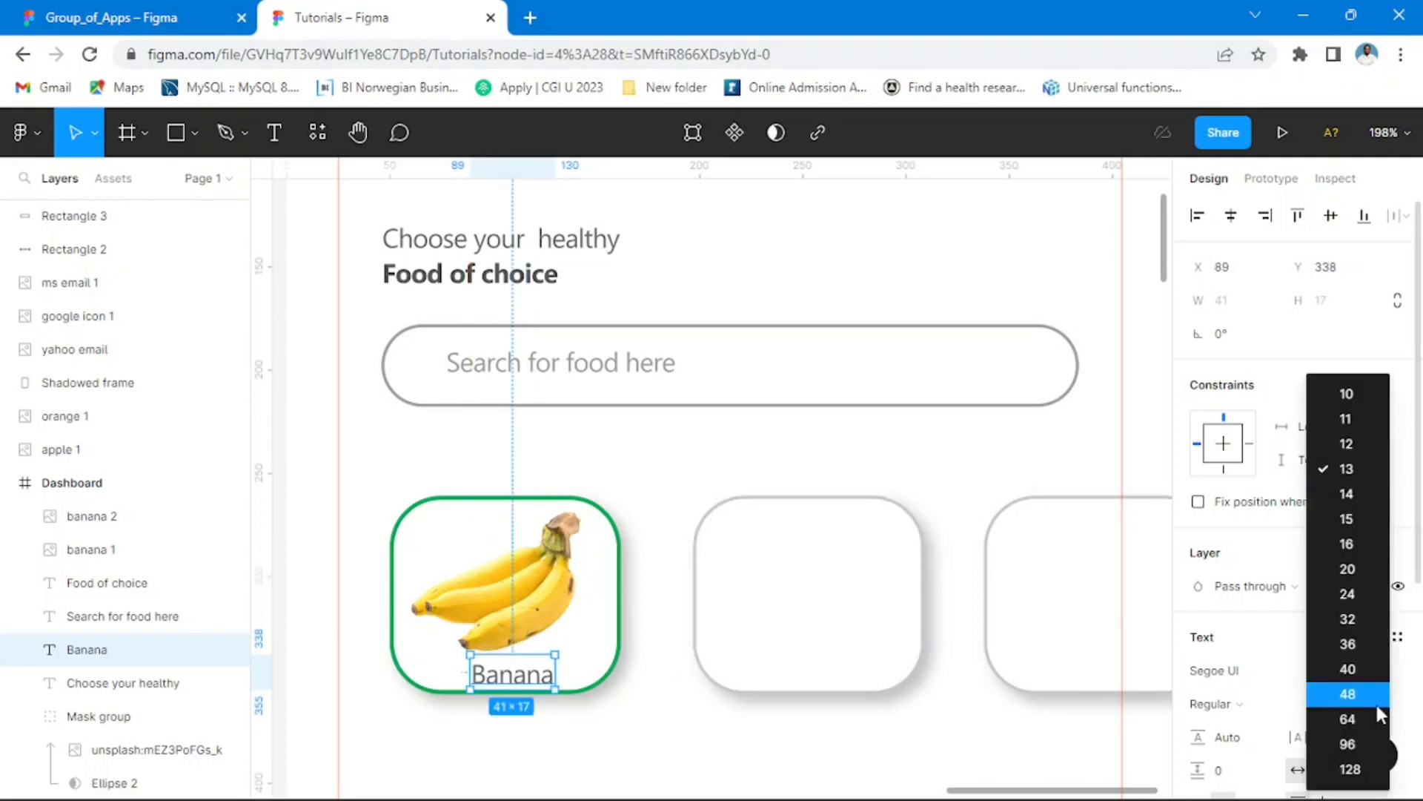
click(1348, 395)
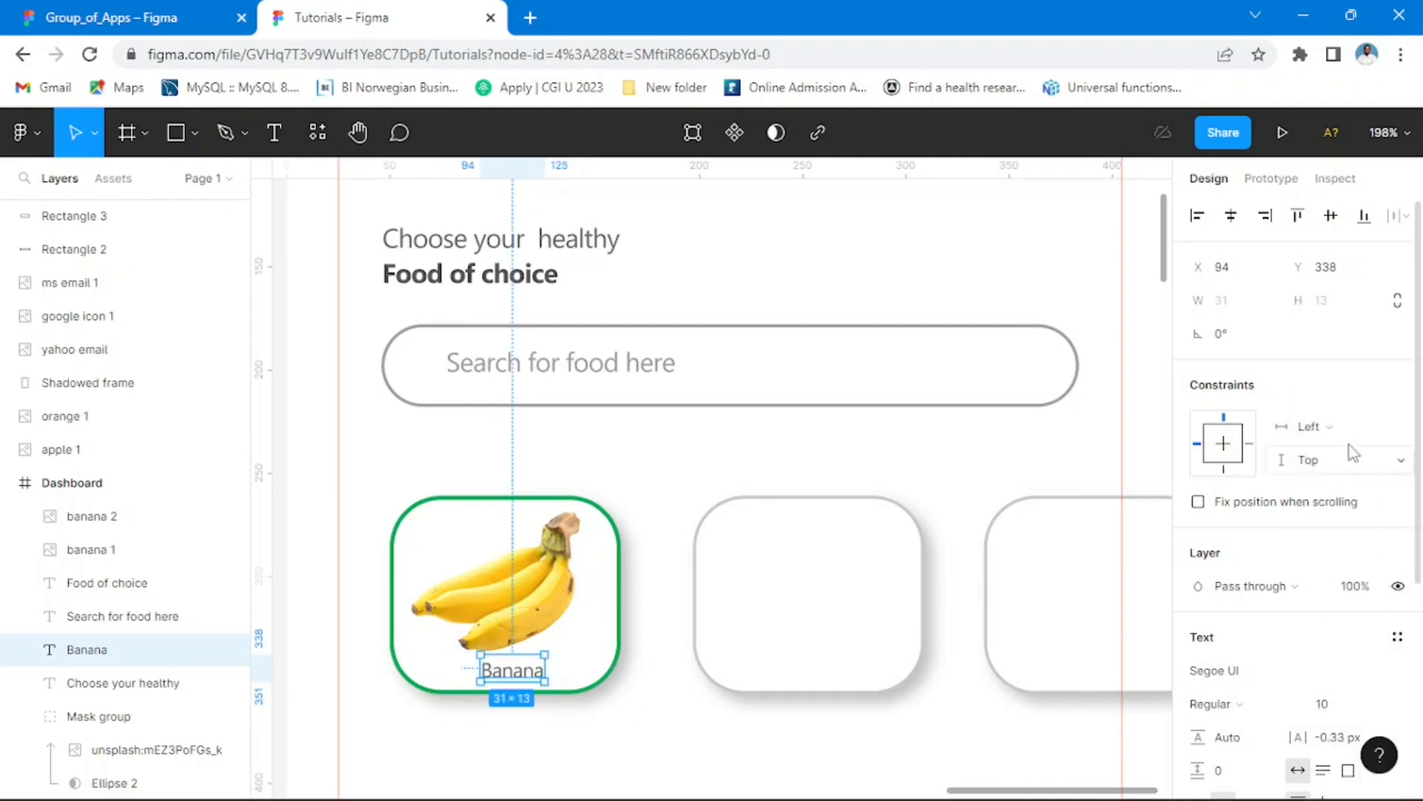
click(1377, 713)
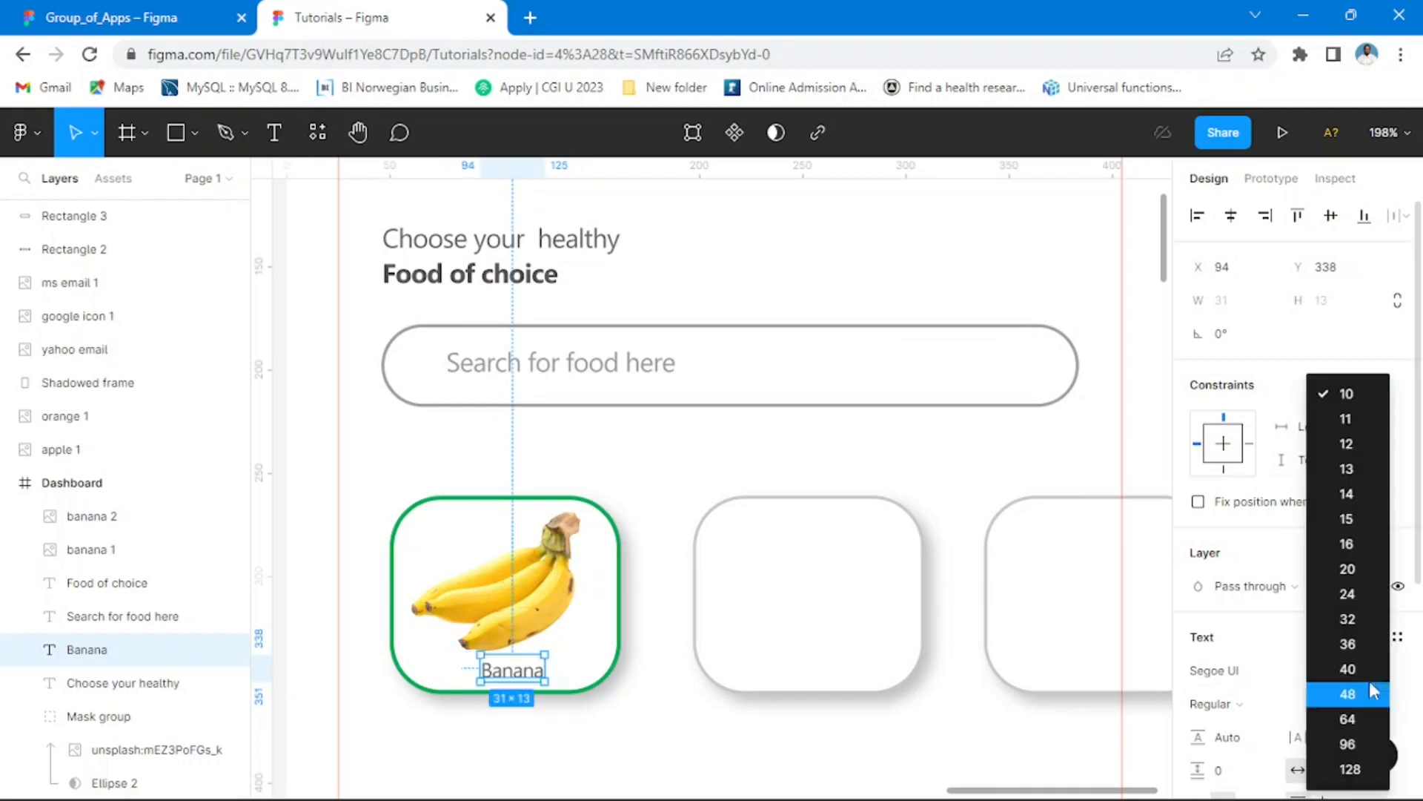
click(1347, 443)
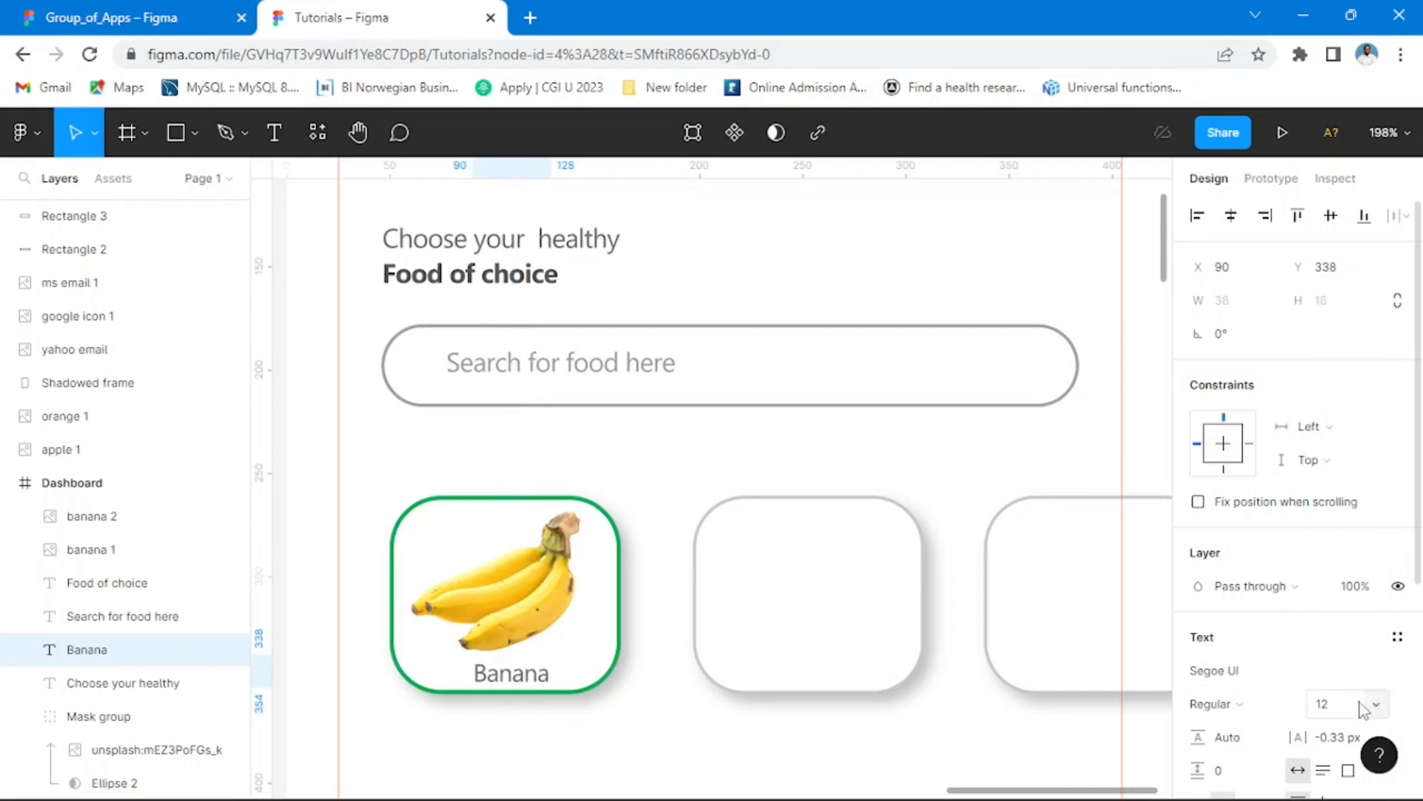
Step: Set the Banana label's fill to the green document color 00A859 at 100% opacity
scroll(1304, 593, down, 4)
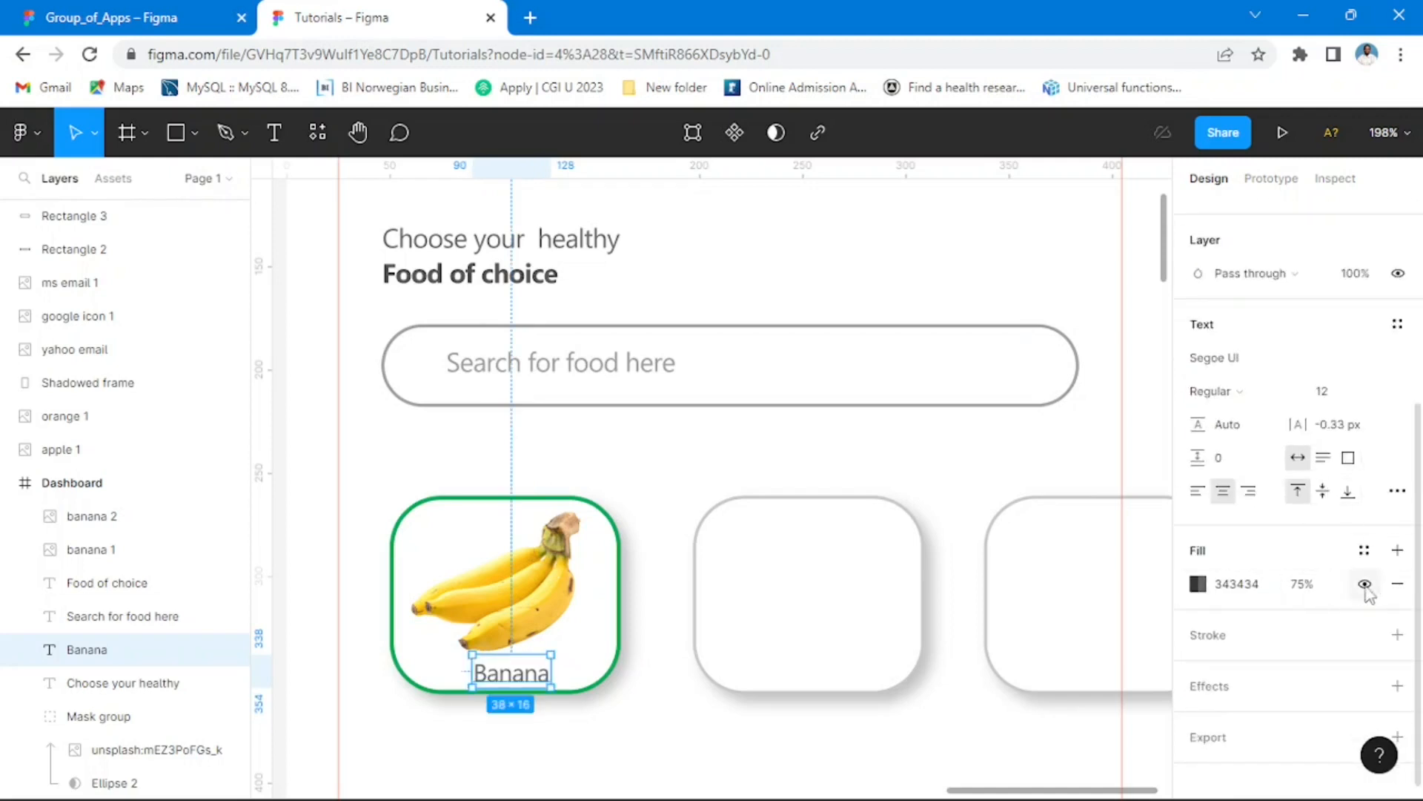
click(1321, 587)
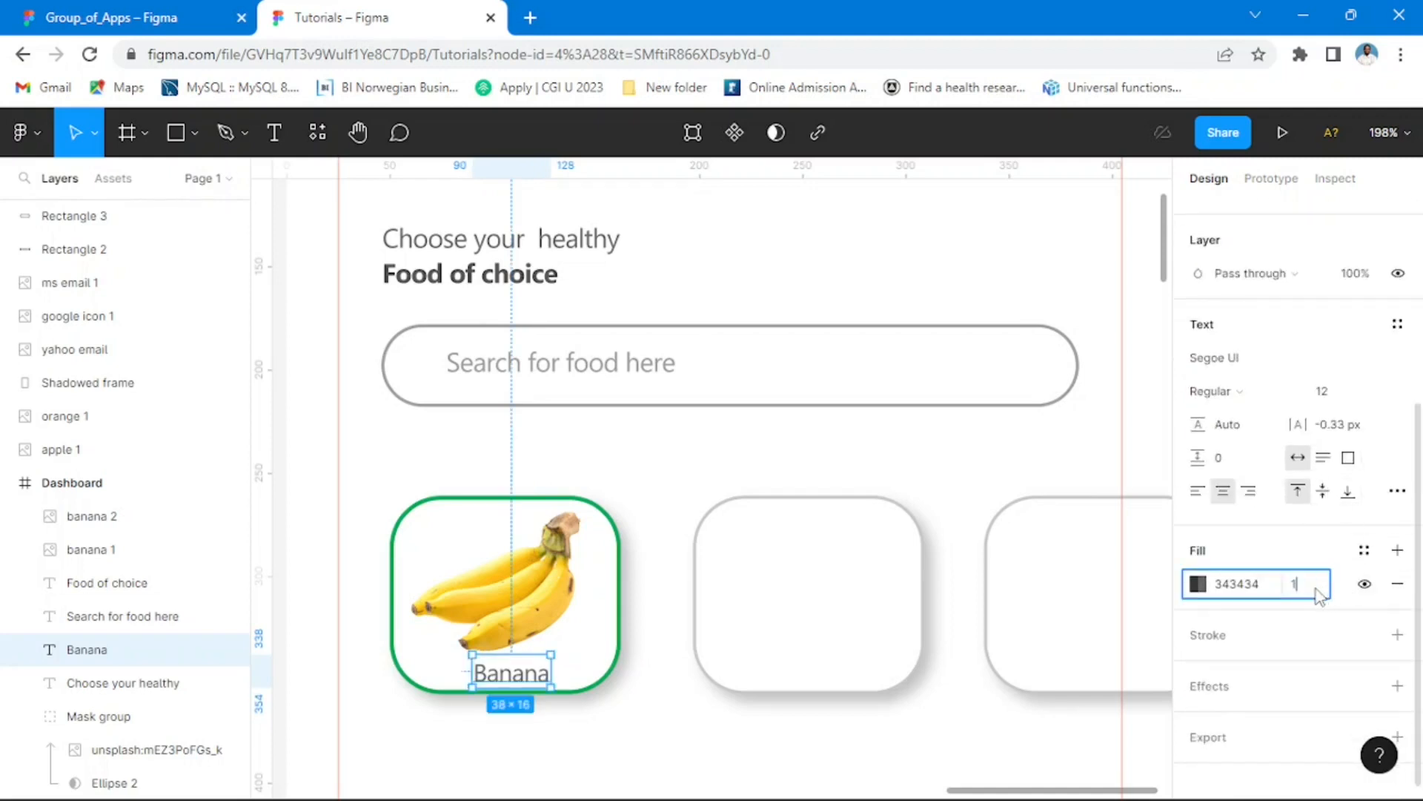
key(Return)
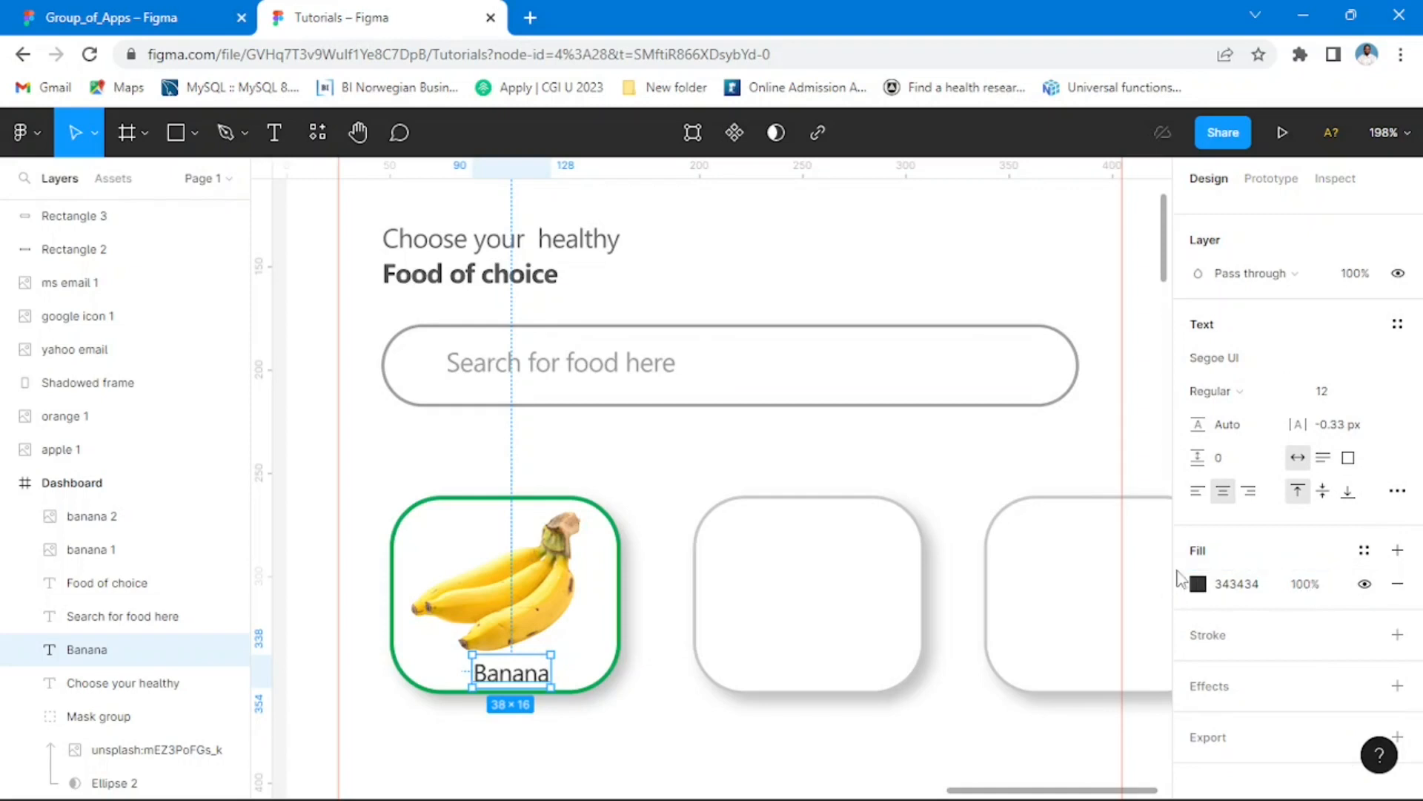
click(1200, 586)
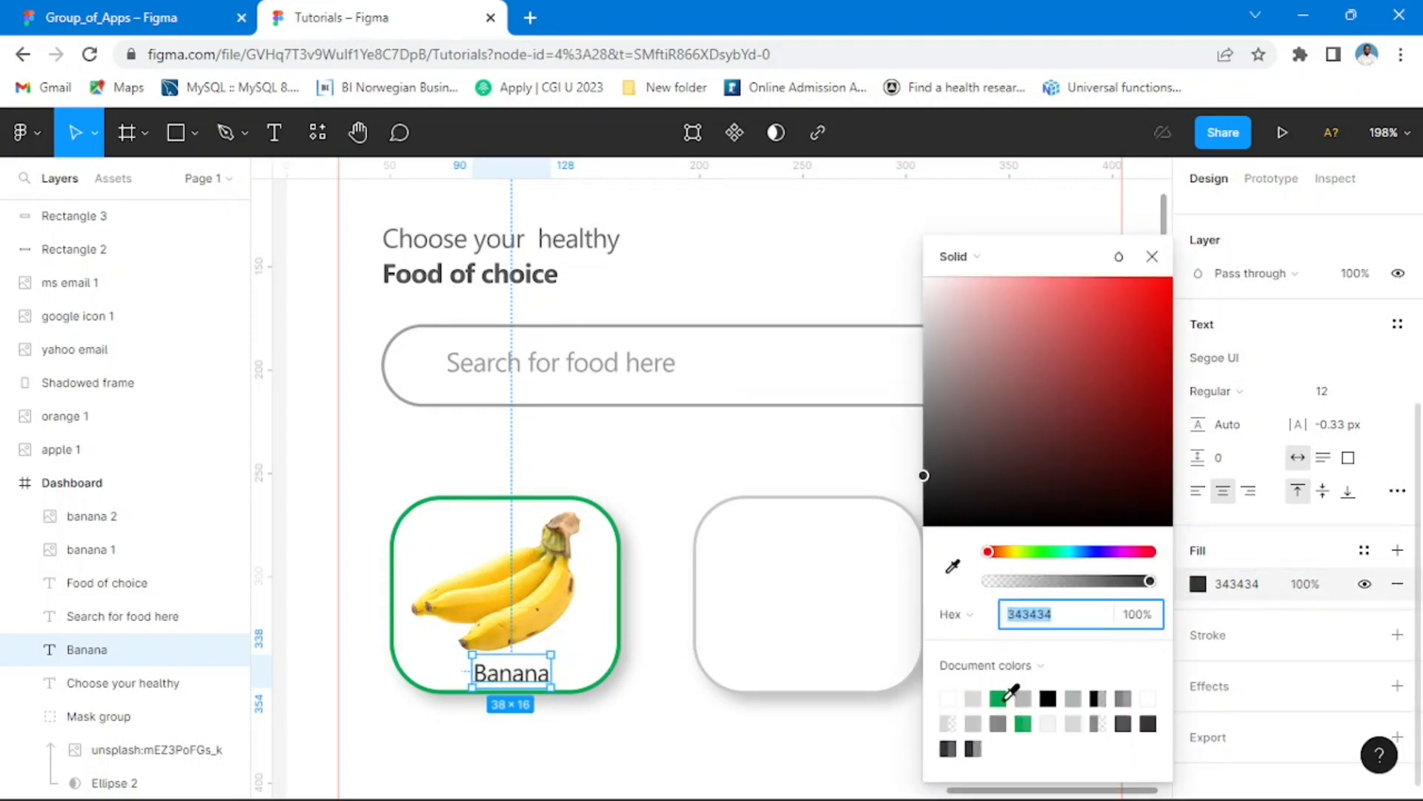
click(1006, 698)
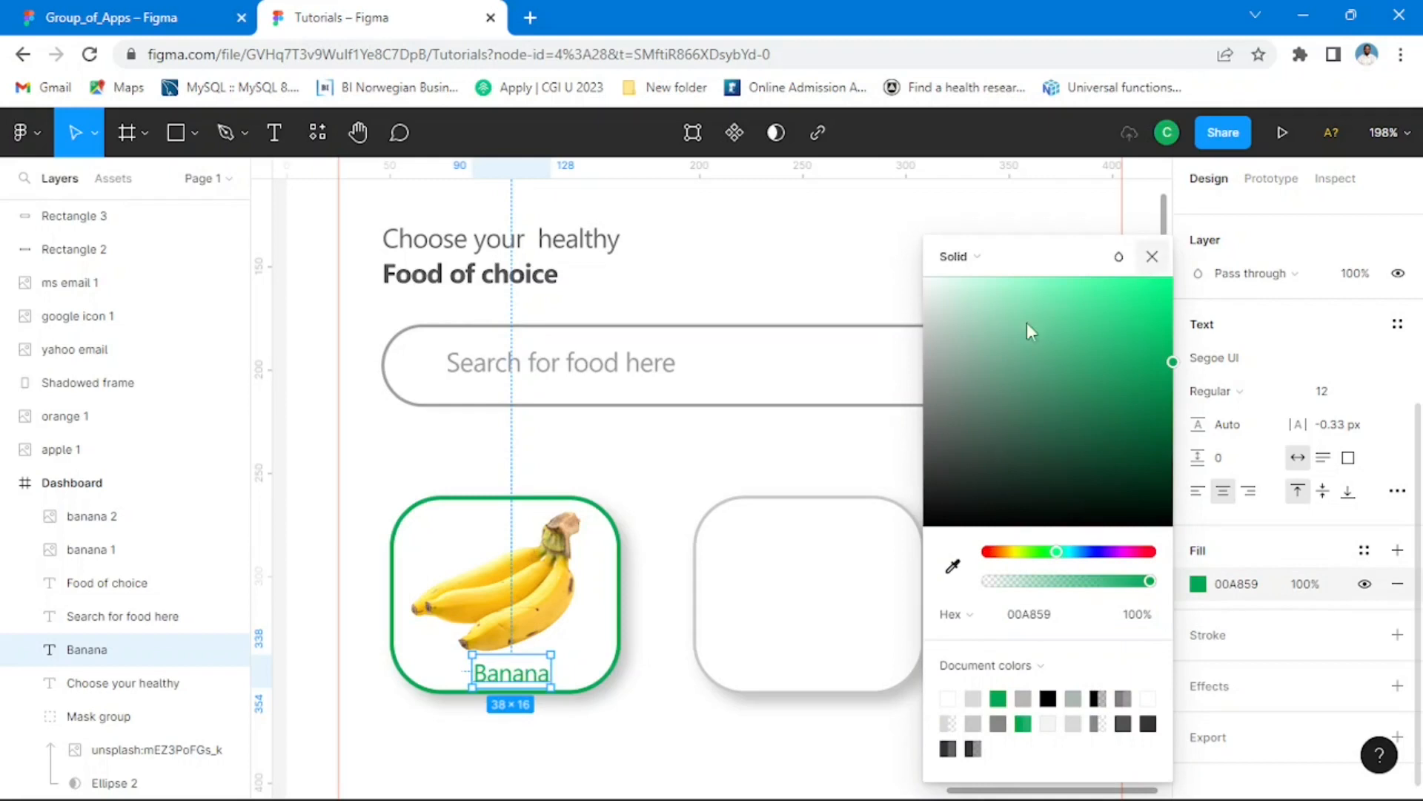
key(Escape)
Step: Shift the Banana label slightly left to X 87 in its card and compare the screen with the Group_of_Apps Dashboard
scroll(604, 631, up, 3)
drag(689, 680, 805, 470)
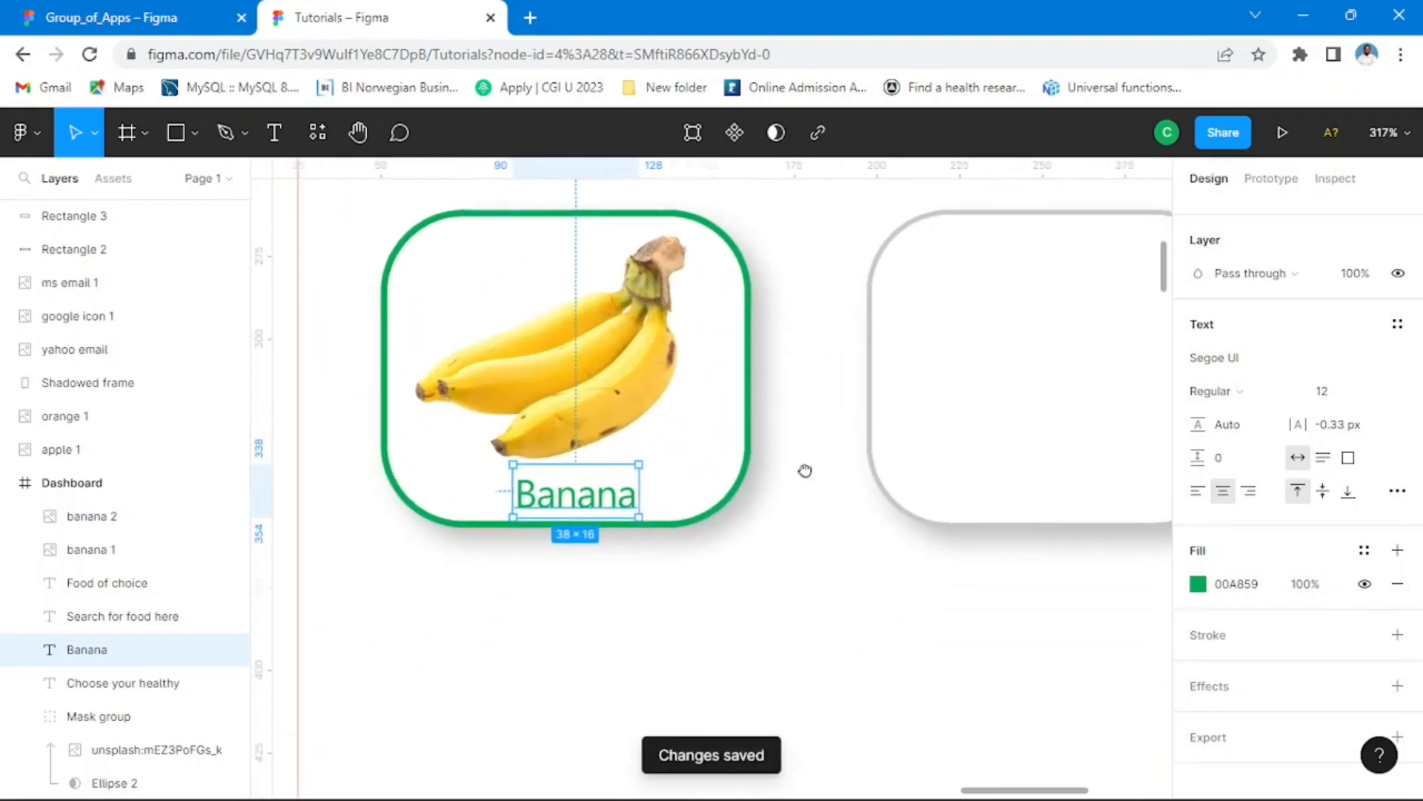
mouse_move(604, 512)
mouse_down()
mouse_move(619, 511)
mouse_move(596, 512)
mouse_up()
scroll(727, 441, down, 10)
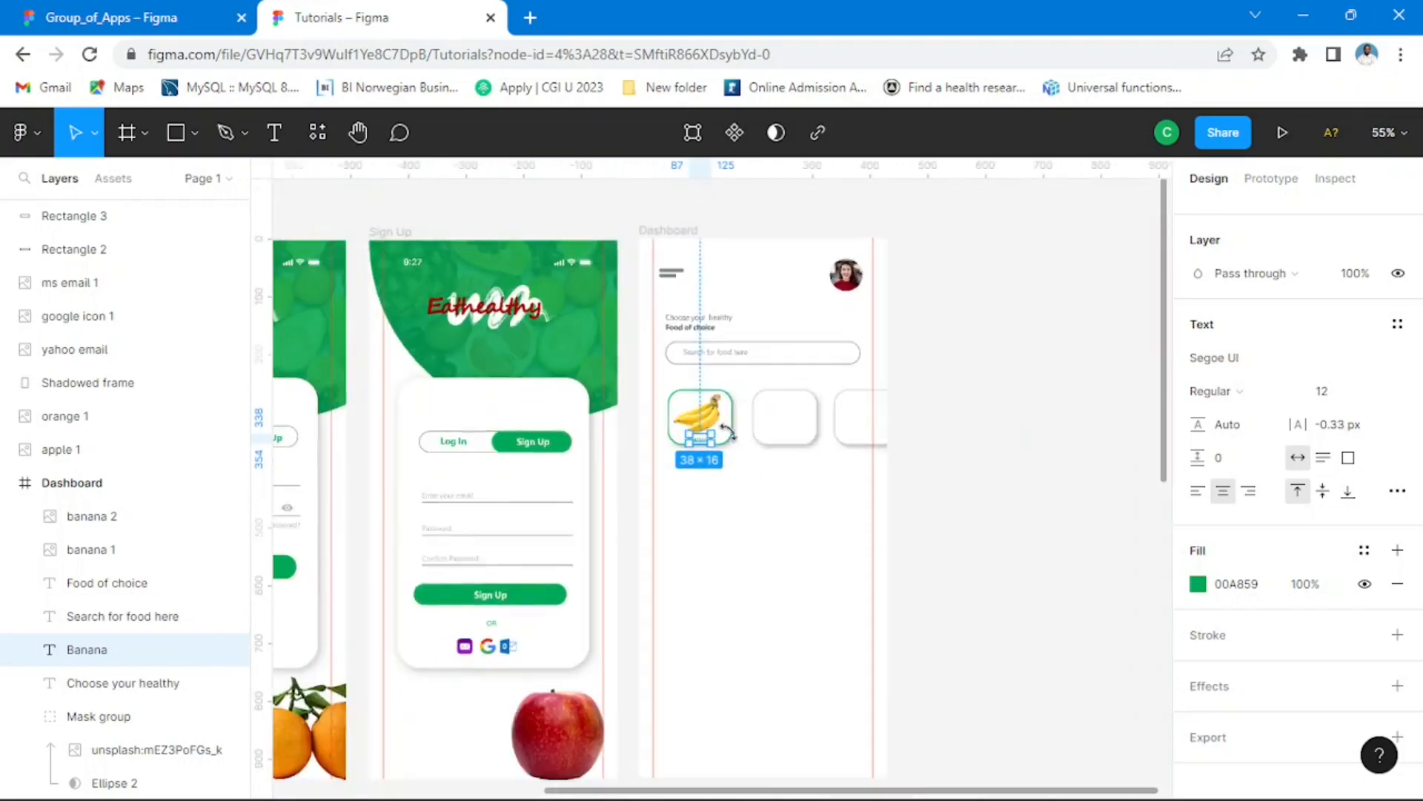
click(1022, 419)
click(111, 17)
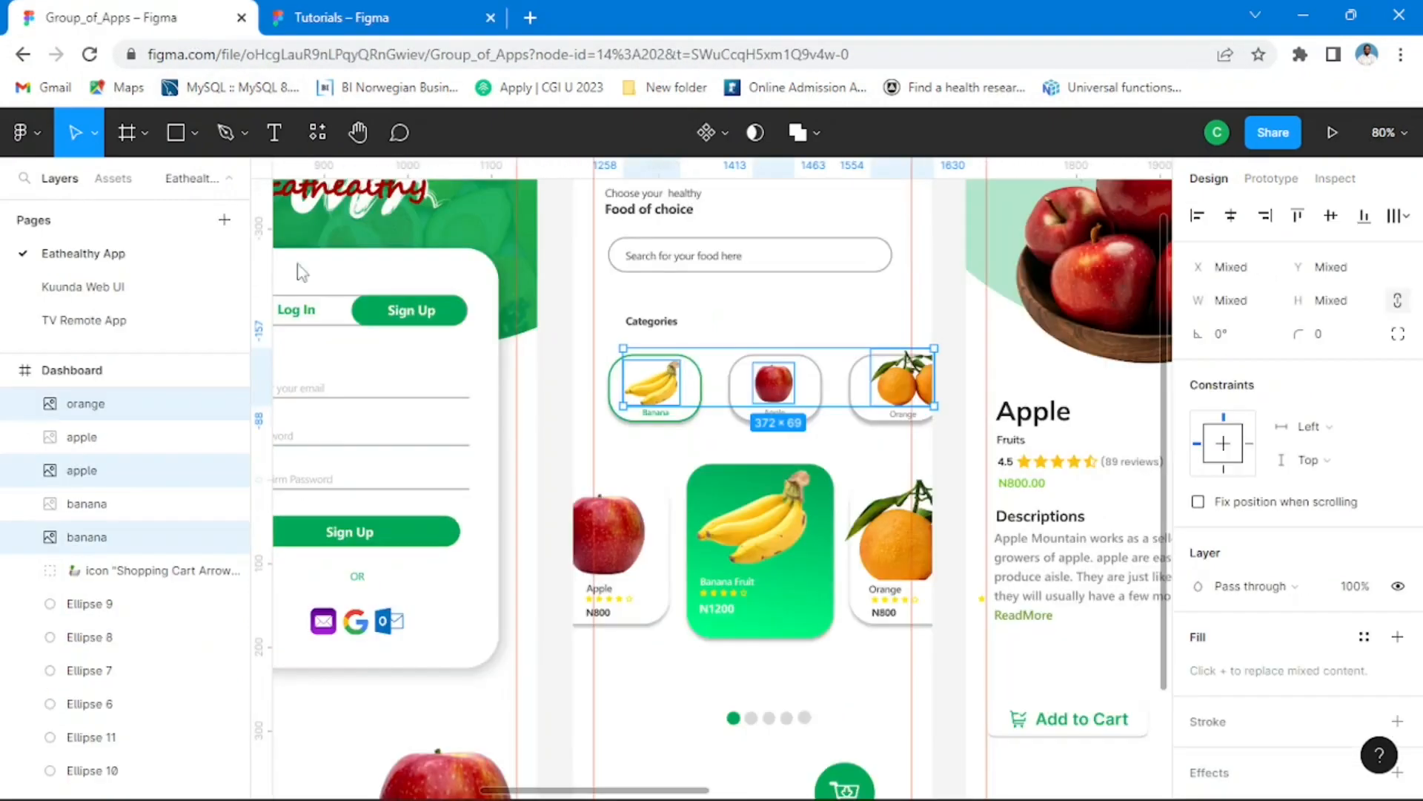
click(371, 18)
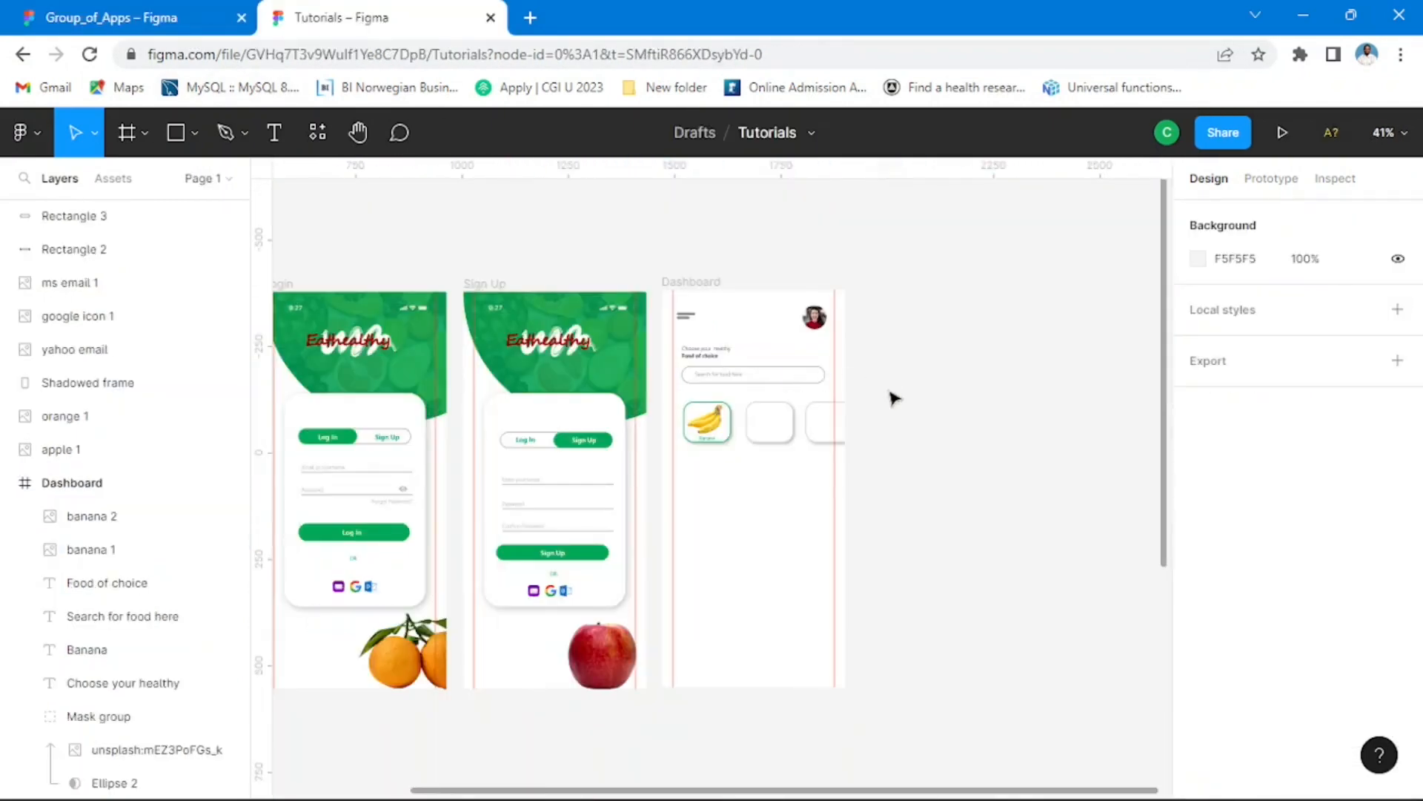
scroll(852, 519, down, 5)
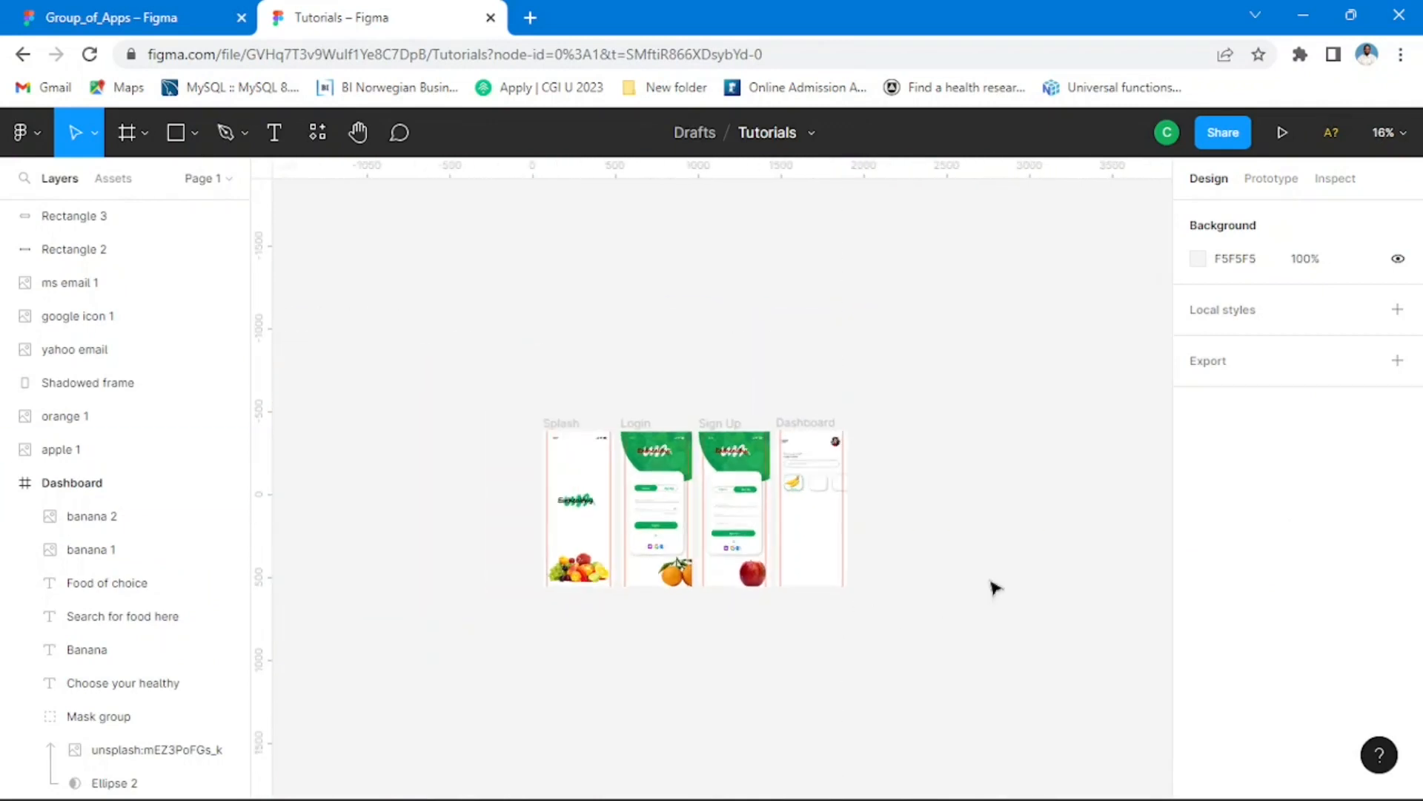
click(652, 780)
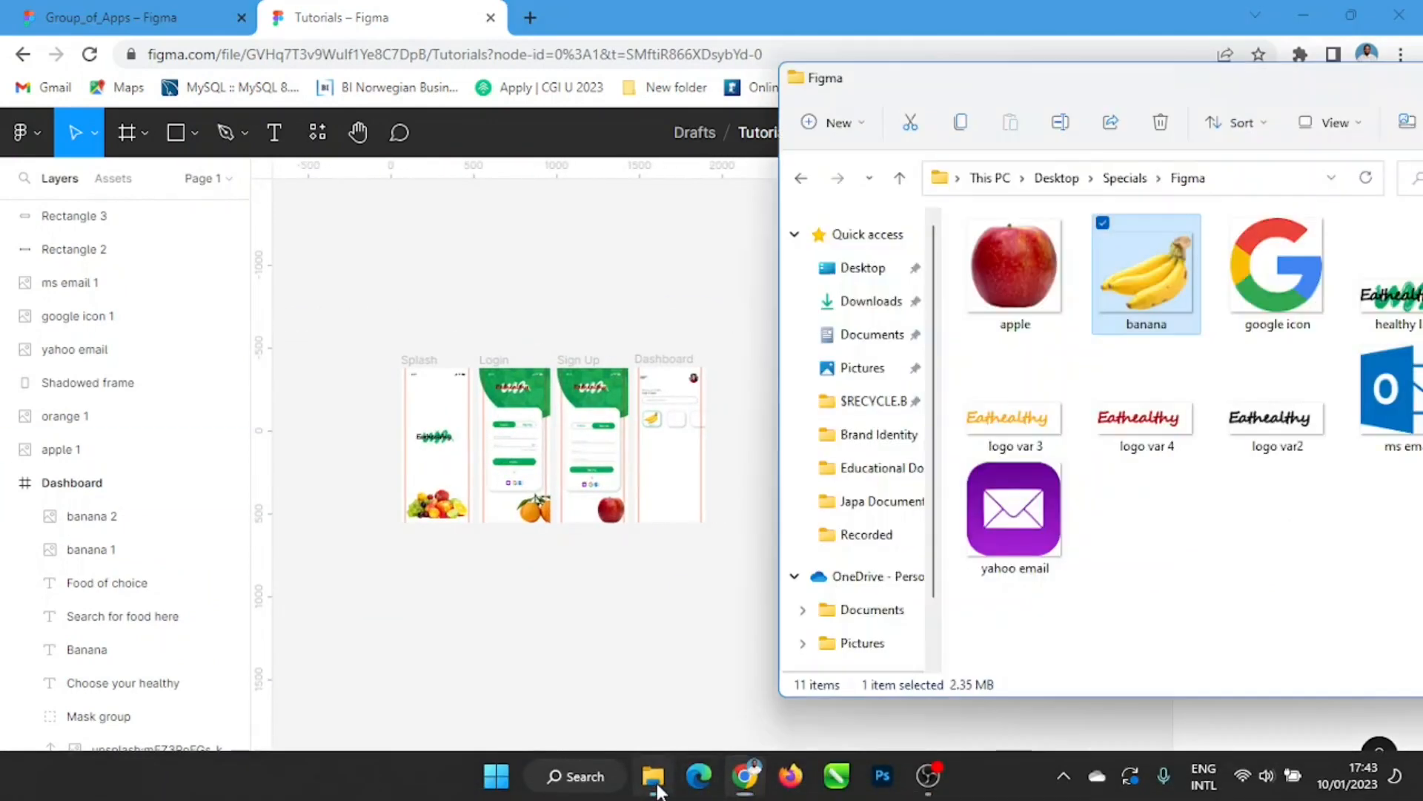
drag(1015, 267, 524, 702)
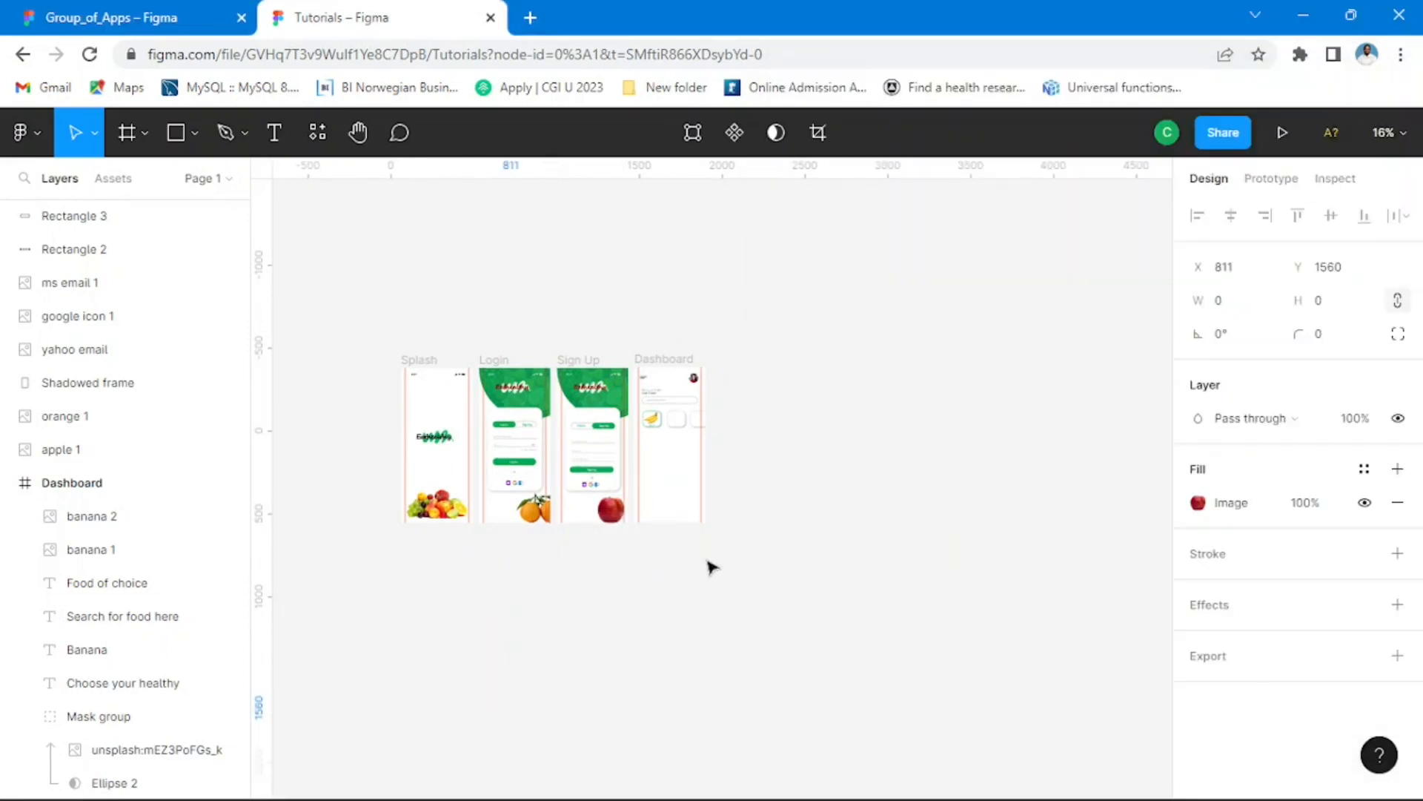
Step: Duplicate the Sign Up screen's apple image, scale the copy to 121 × 81 and place it in the second Dashboard card at X 197, Y 262
scroll(710, 567, up, 4)
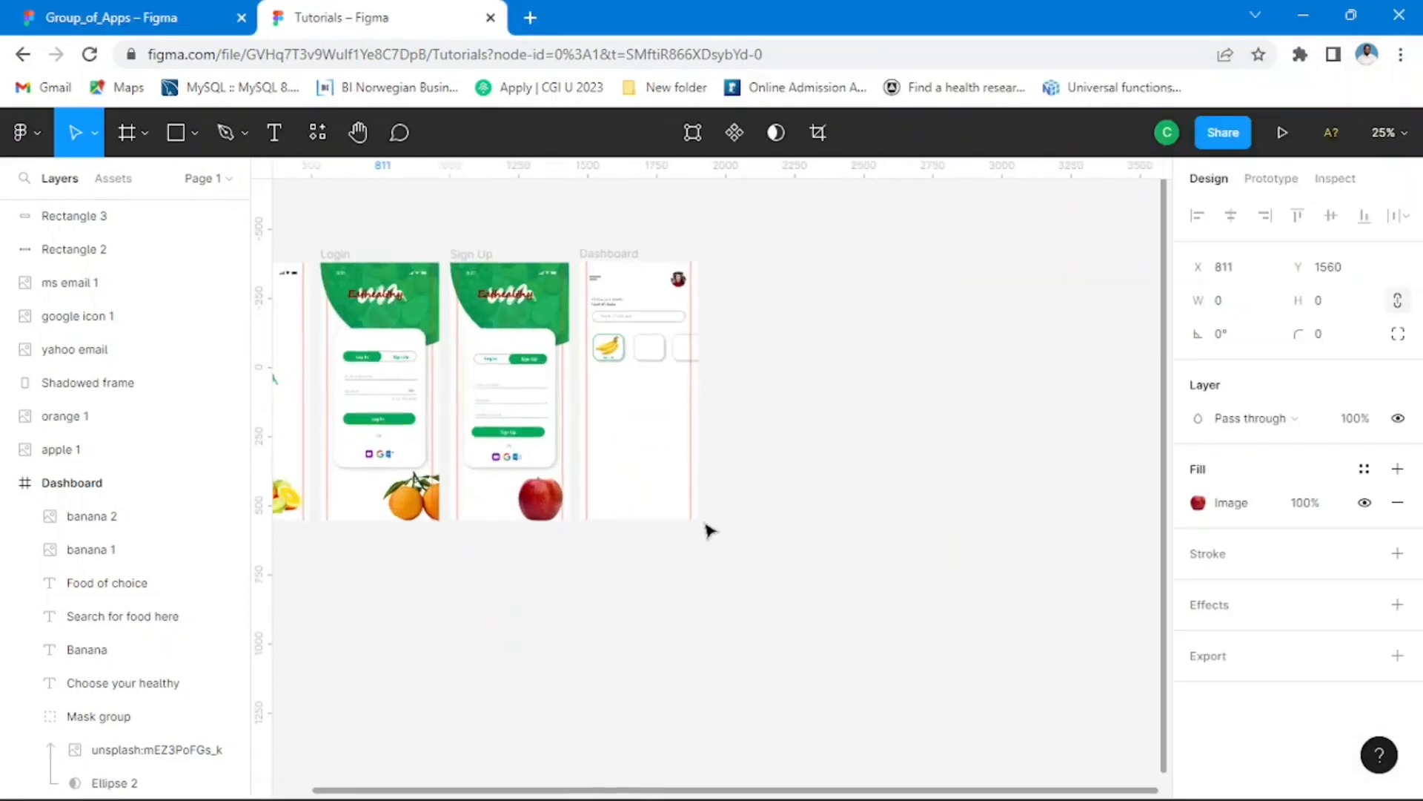
click(530, 509)
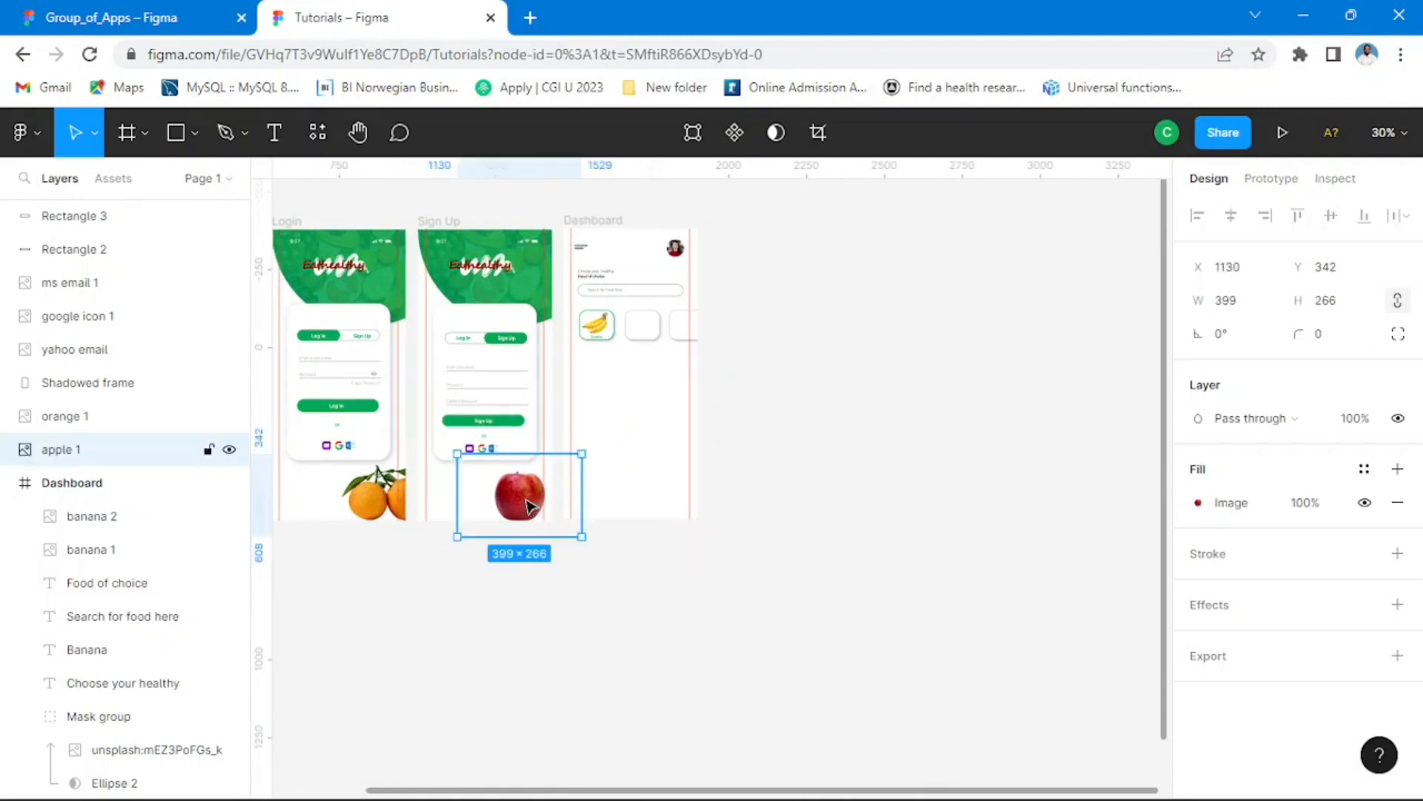
drag(531, 506, 772, 340)
drag(820, 295, 604, 326)
scroll(693, 374, up, 5)
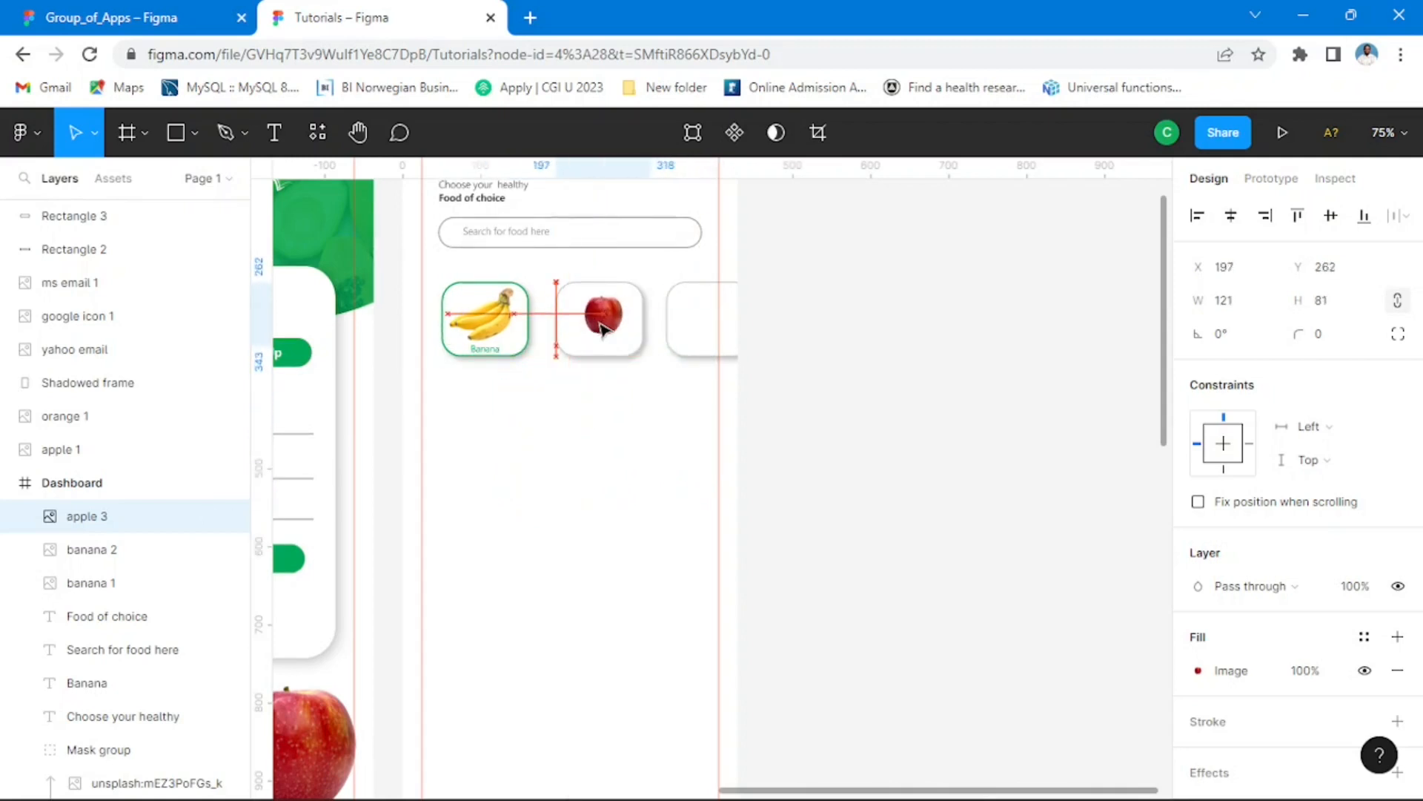
Step: Duplicate the Login screen's orange image, scale the copy to 109 × 164 and place it over the third Dashboard card at X 331, Y 204
scroll(607, 426, down, 5)
scroll(515, 483, down, 3)
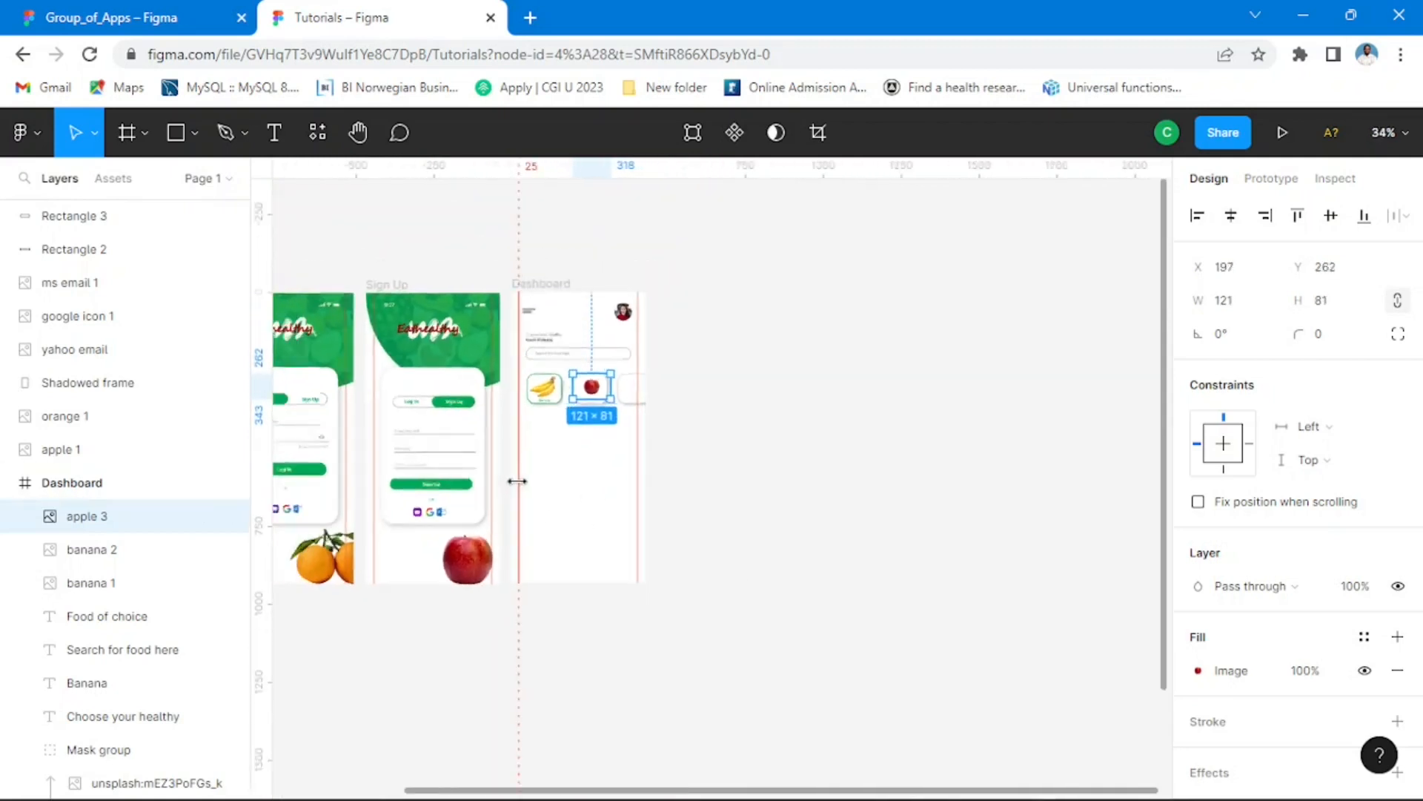
click(355, 571)
drag(355, 562, 676, 430)
scroll(623, 412, up, 3)
scroll(615, 407, up, 3)
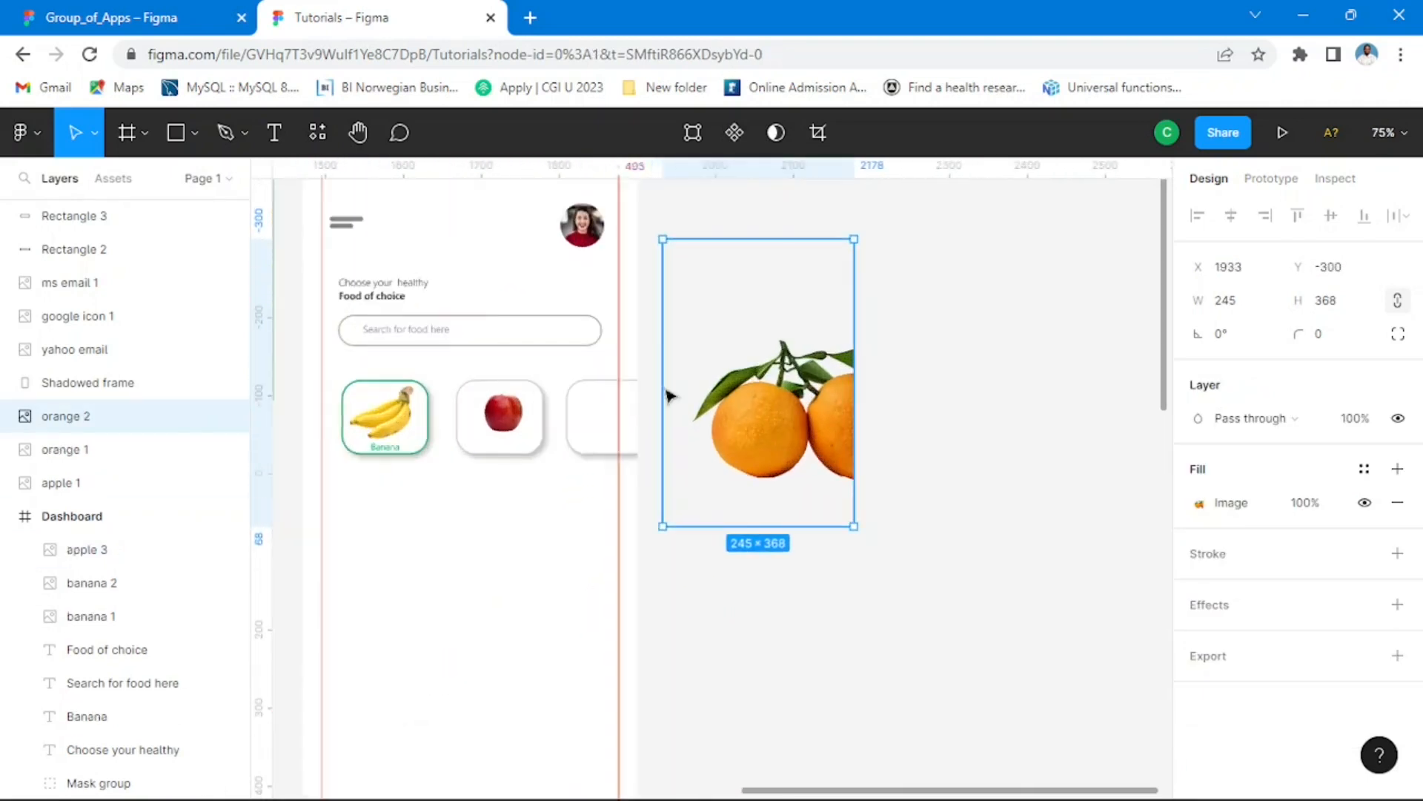
drag(852, 240, 747, 399)
drag(734, 489, 602, 444)
scroll(593, 448, up, 3)
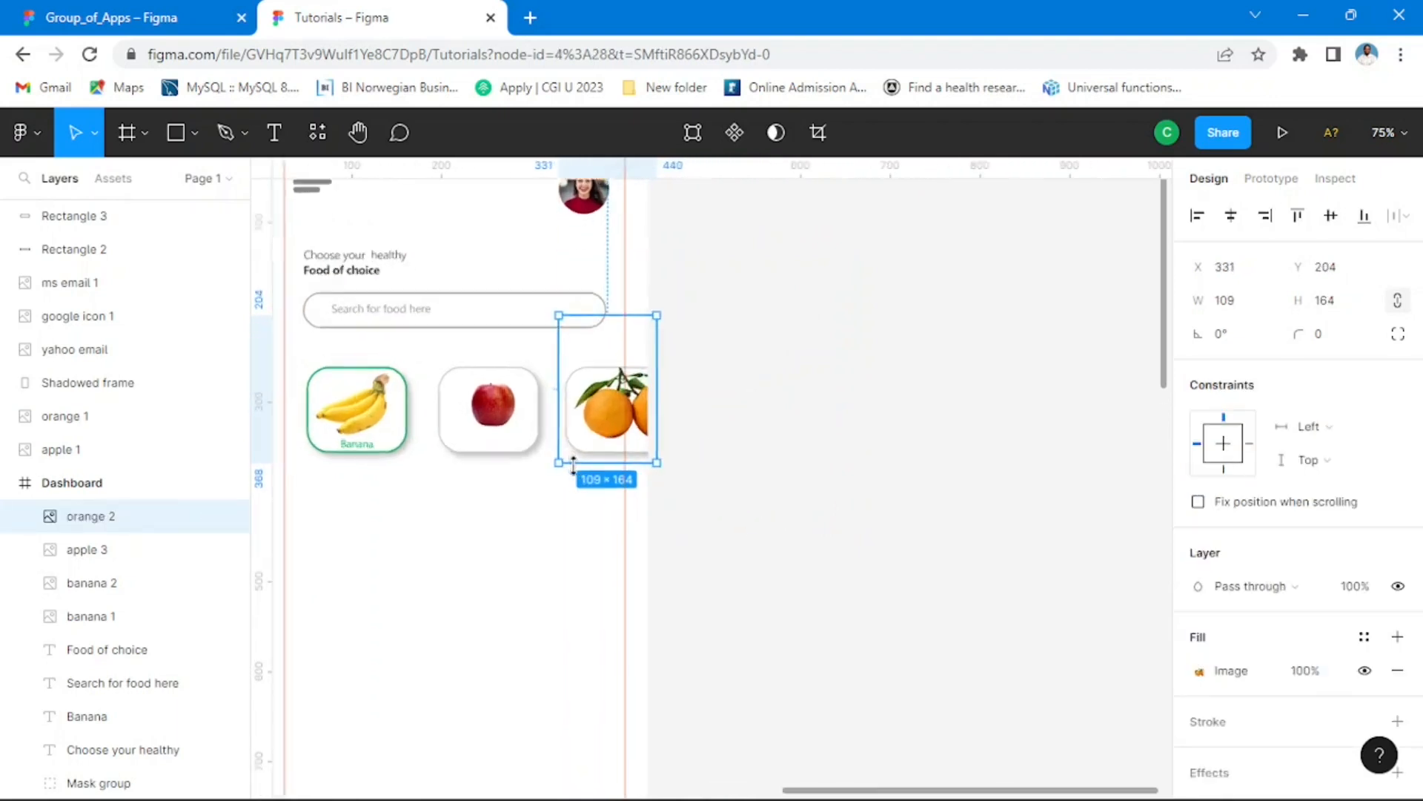
Step: Scale the Dashboard's orange image to 88 × 132 and move it to X 338, Y 225 in the third card
drag(396, 471, 525, 486)
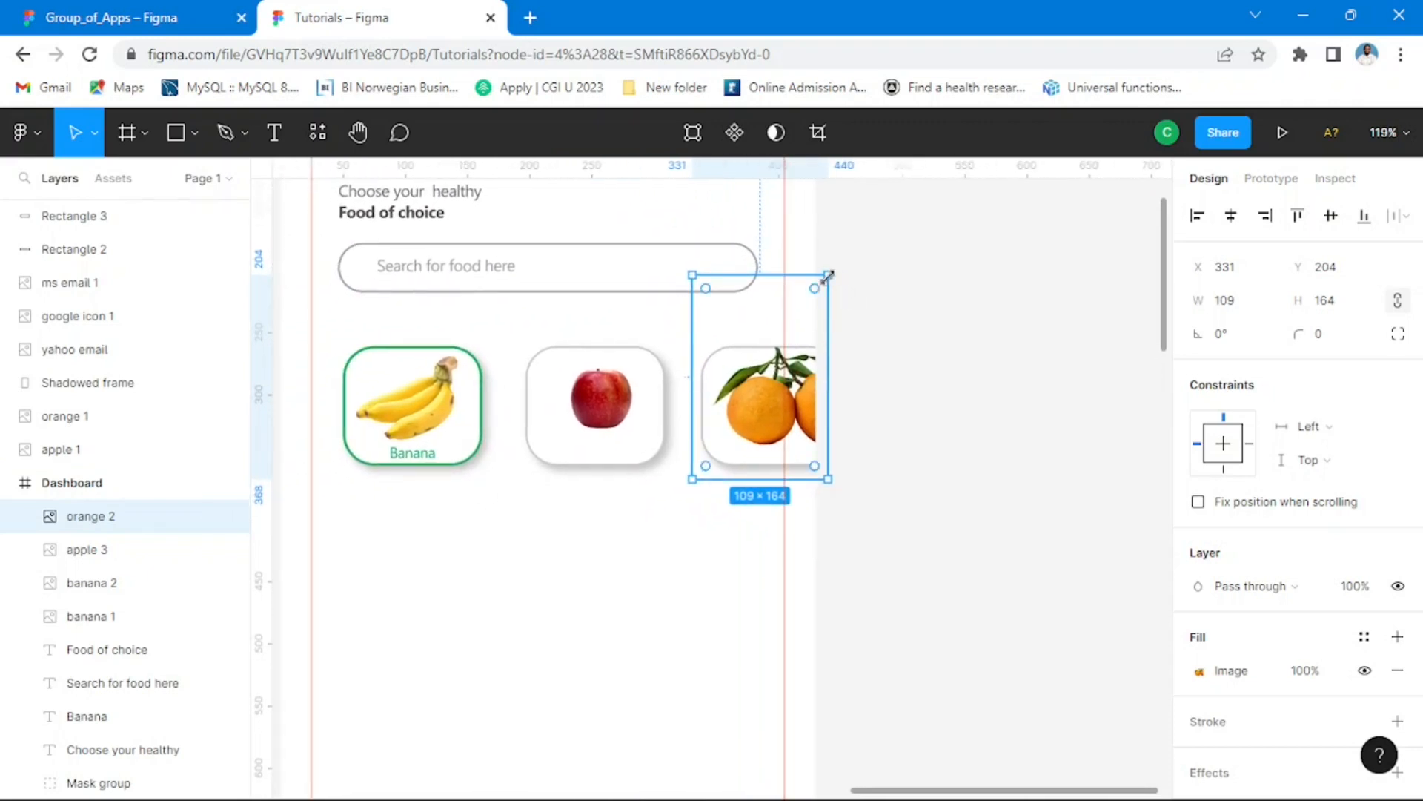
drag(828, 276, 803, 334)
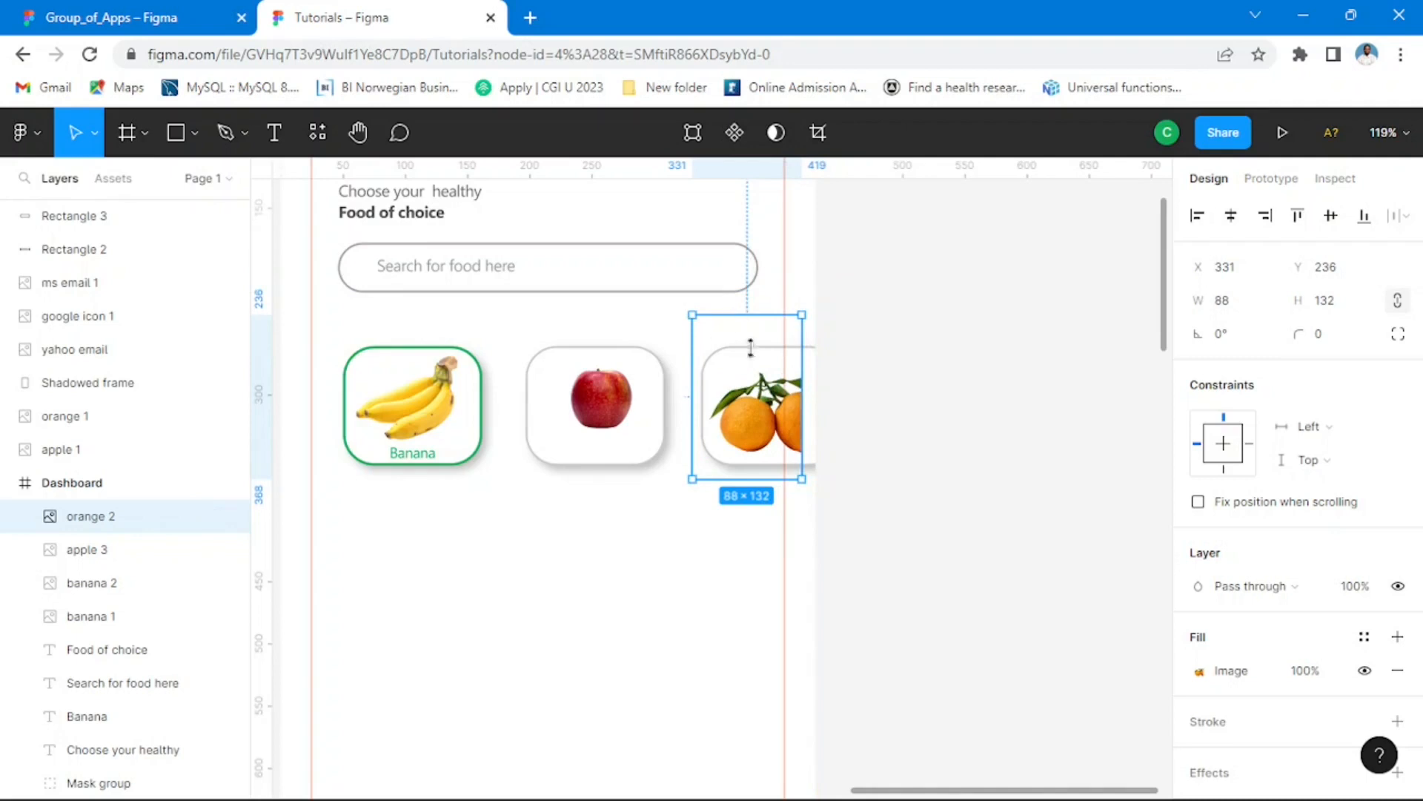
drag(763, 432, 772, 419)
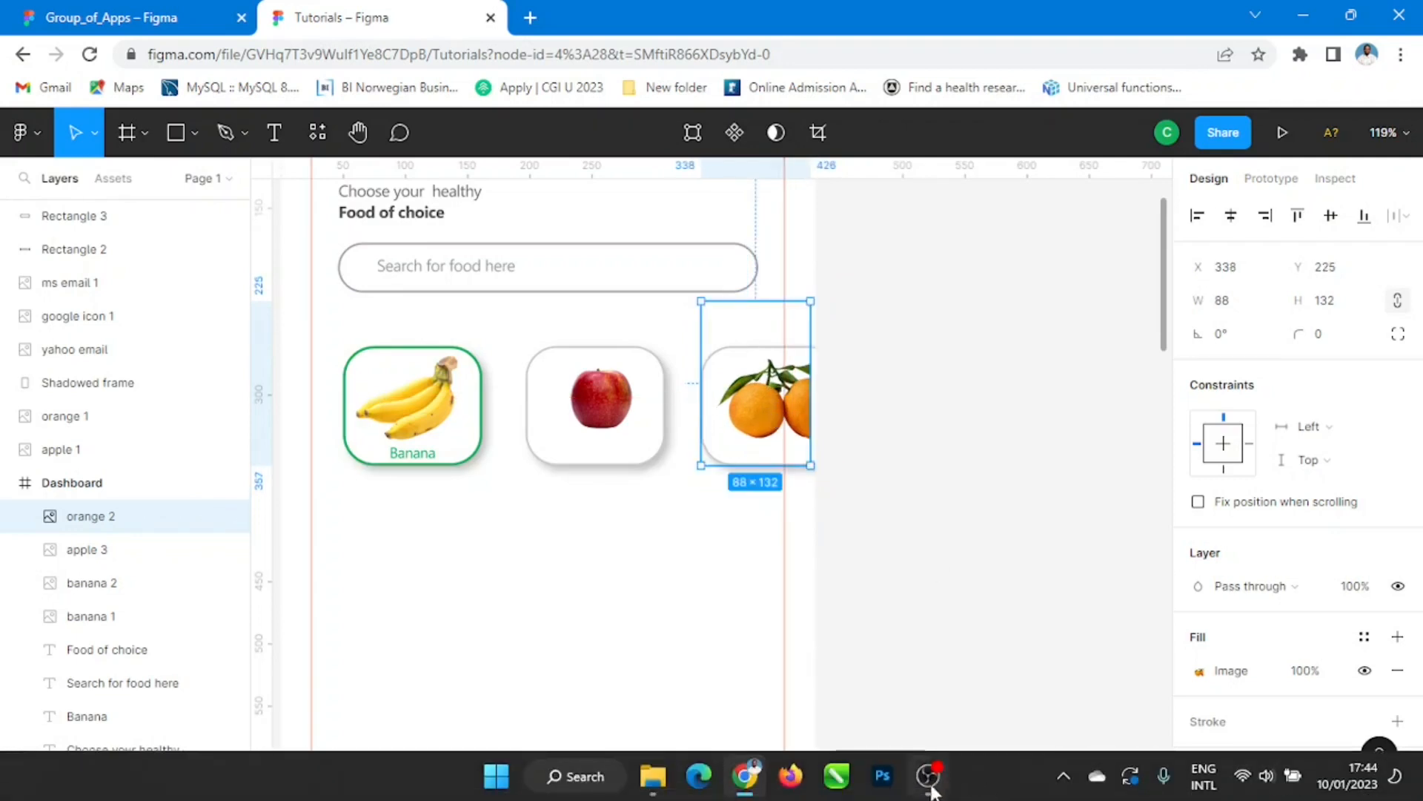
click(928, 786)
click(1409, 665)
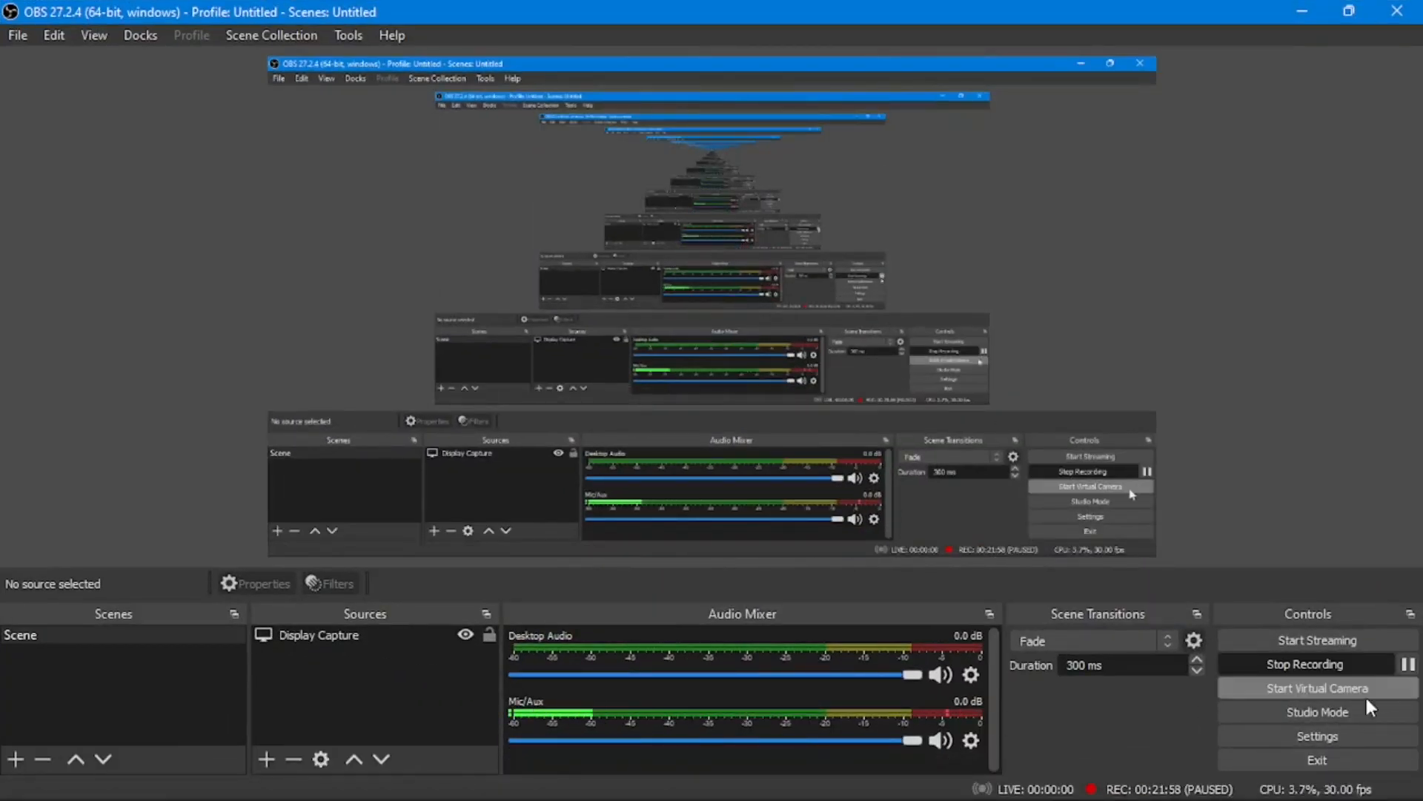
click(1305, 14)
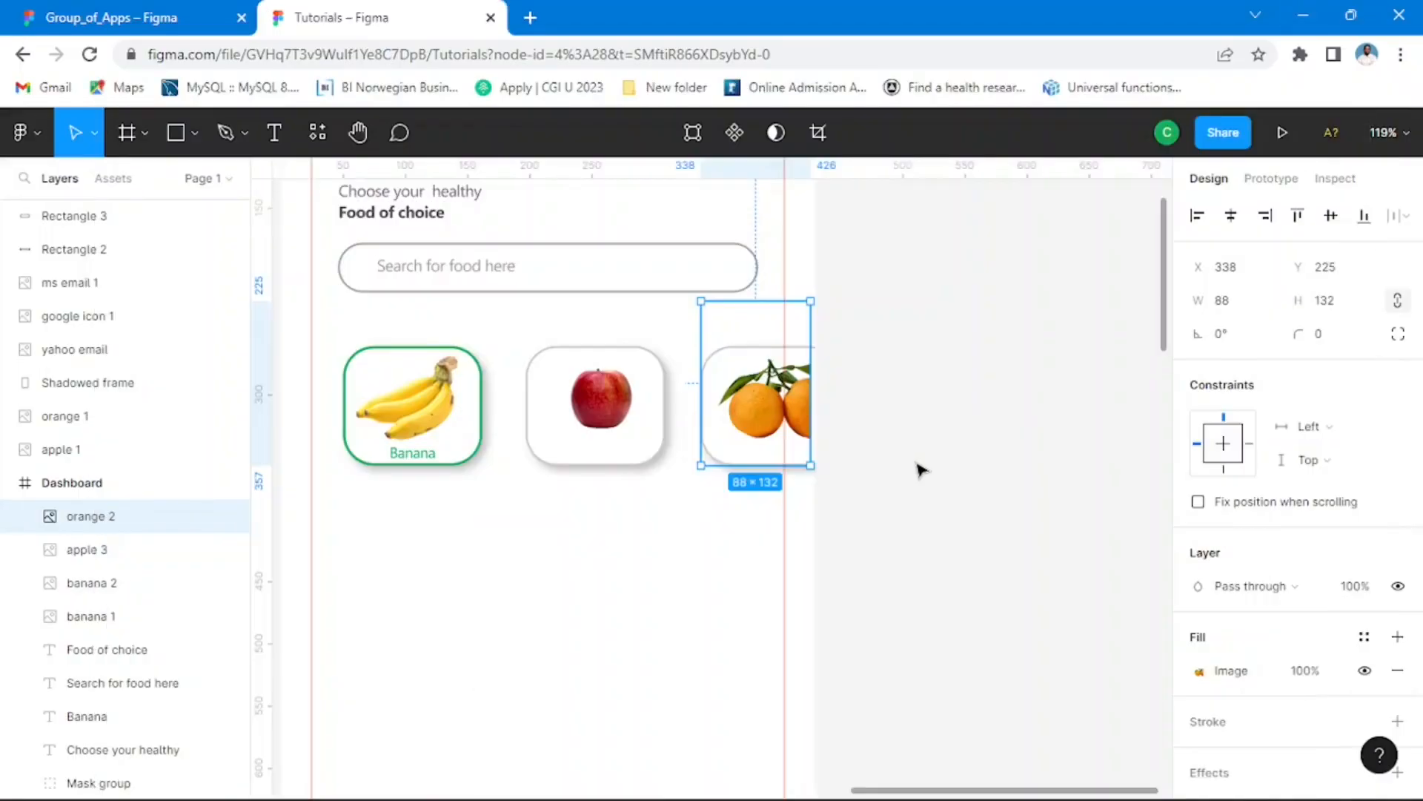
click(909, 386)
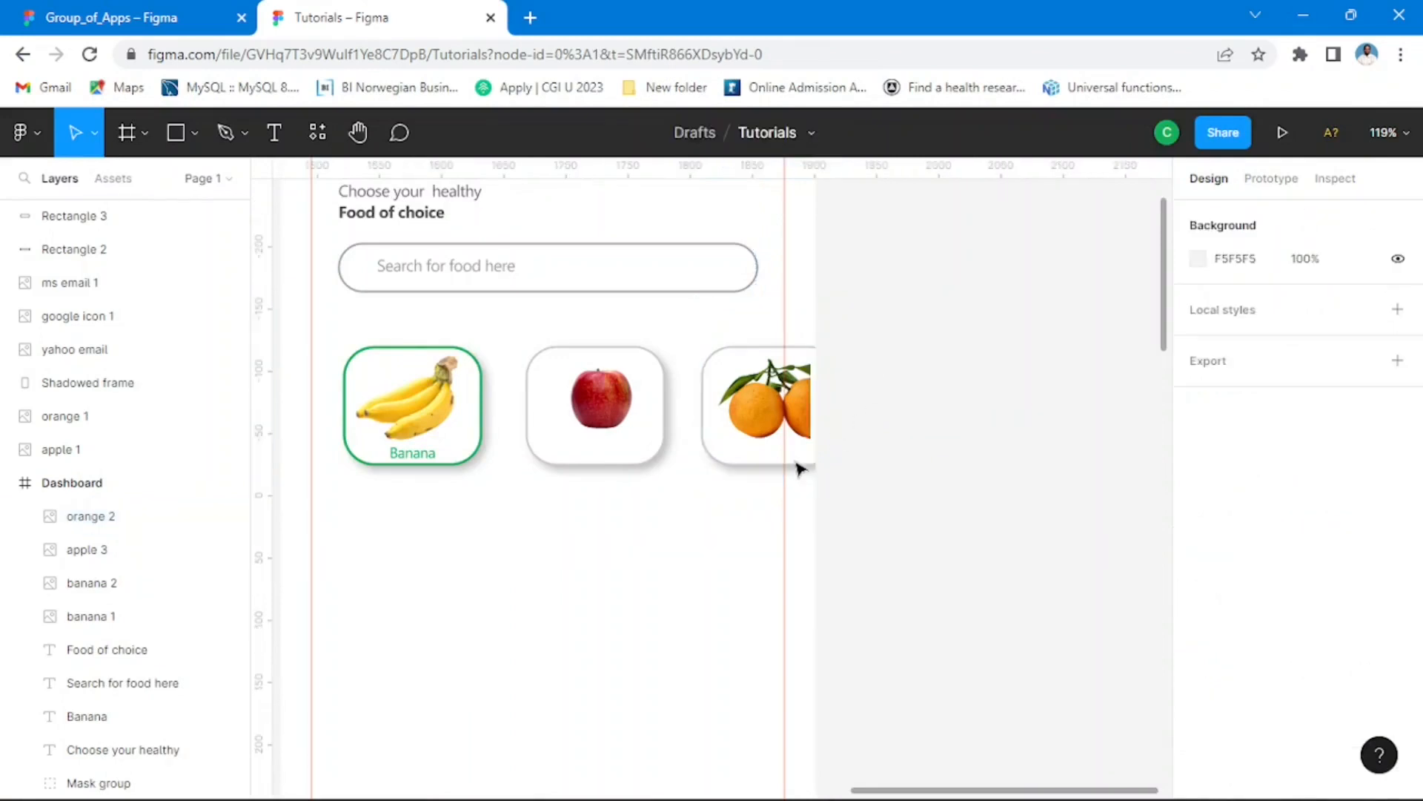
click(794, 444)
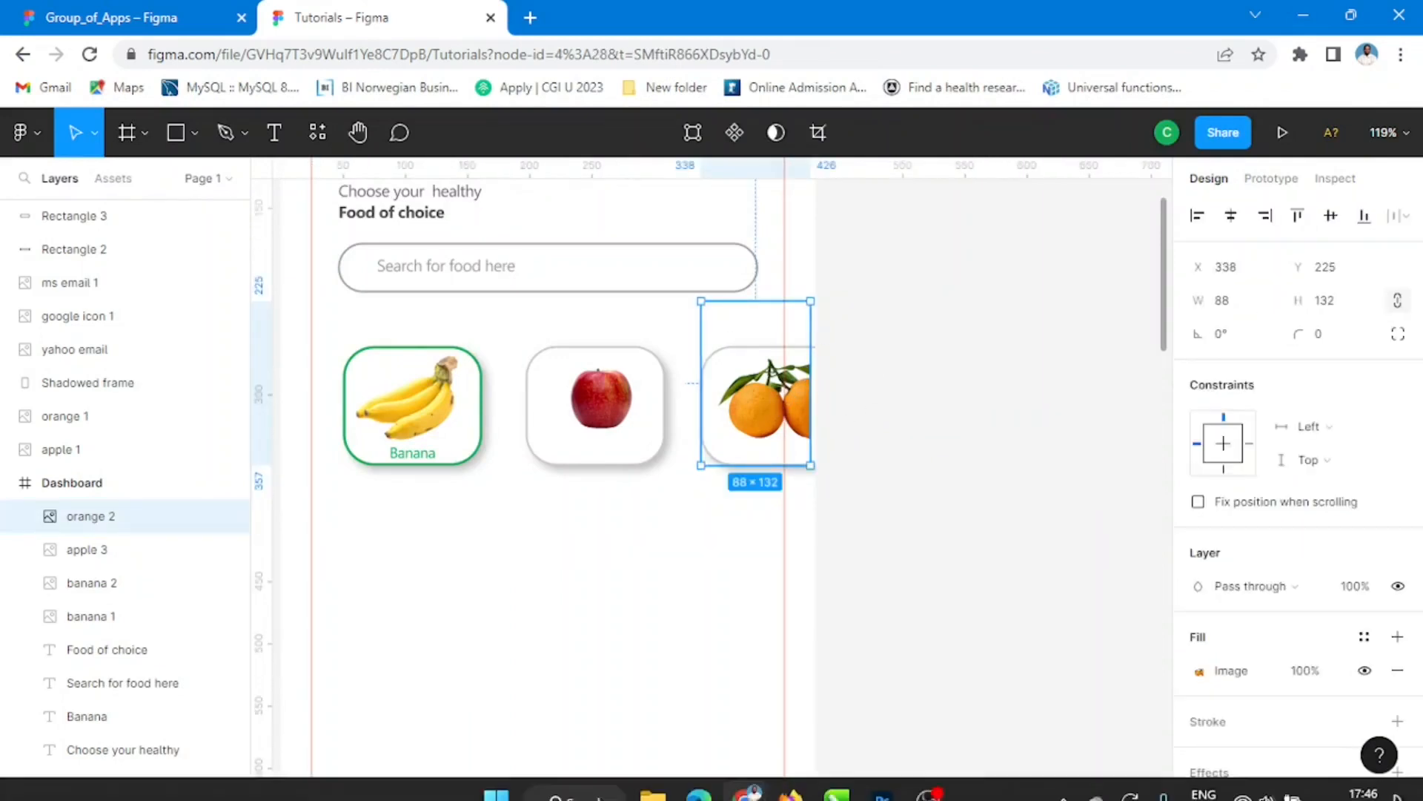
click(865, 332)
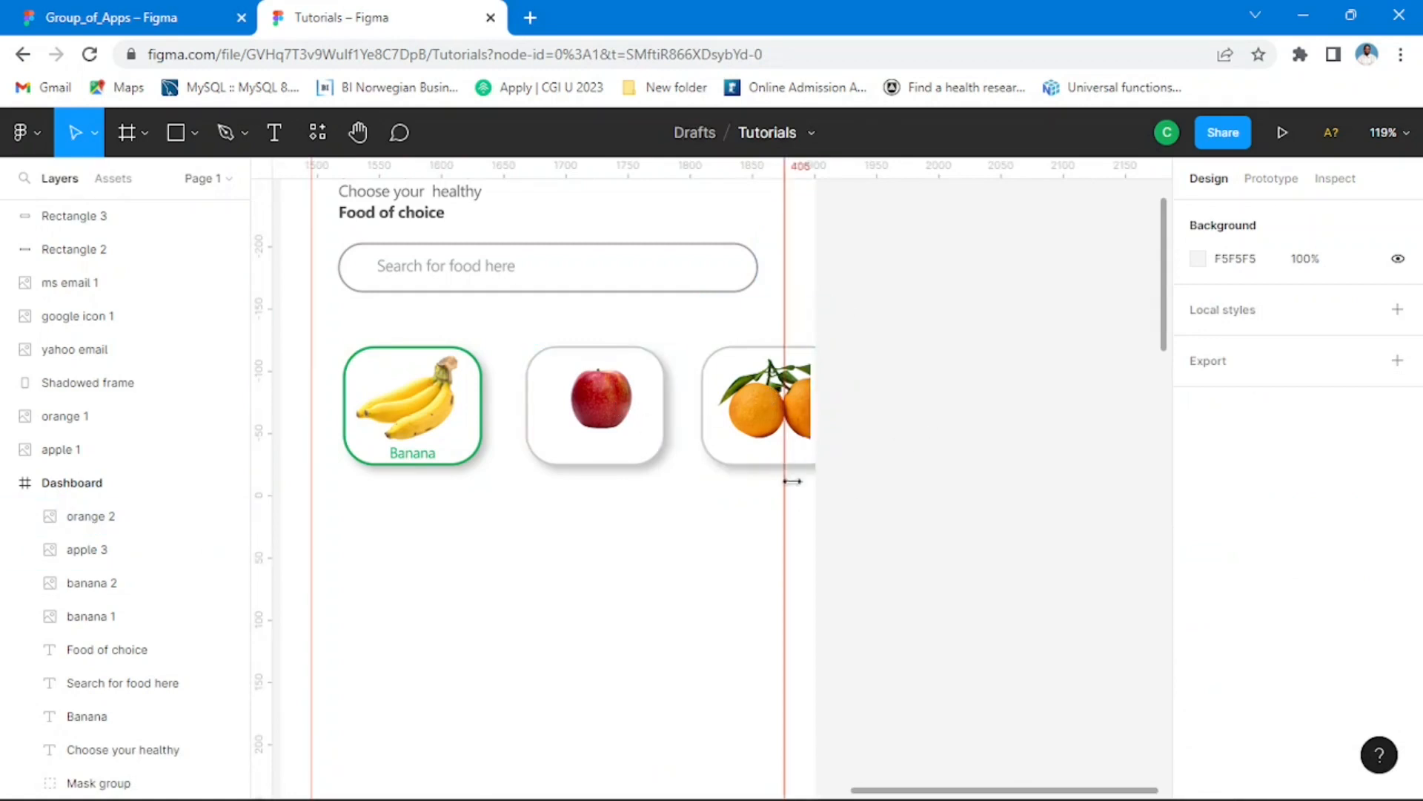
Step: Duplicate the green Banana label into the second card, beneath the apple at X 234, Y 335
scroll(588, 505, up, 3)
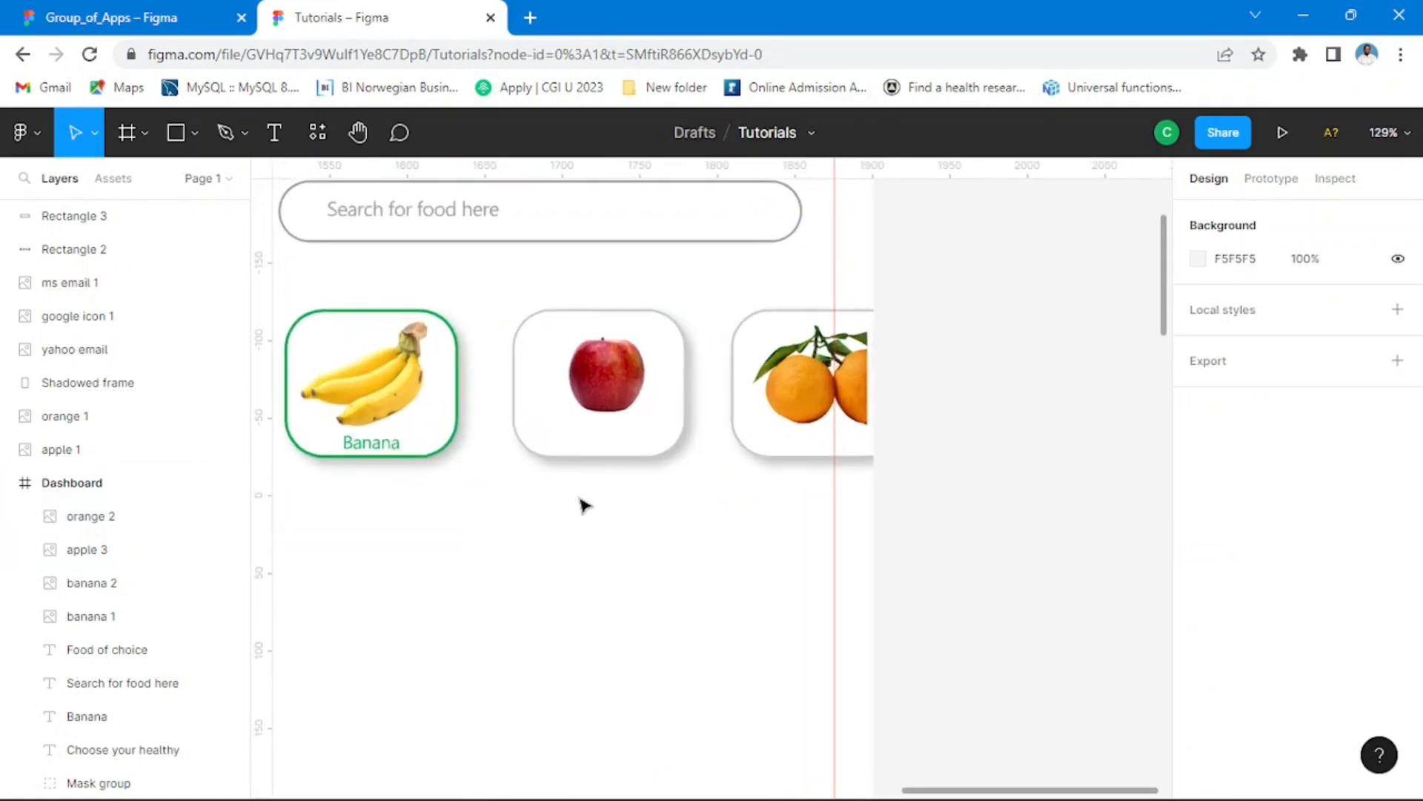
click(385, 452)
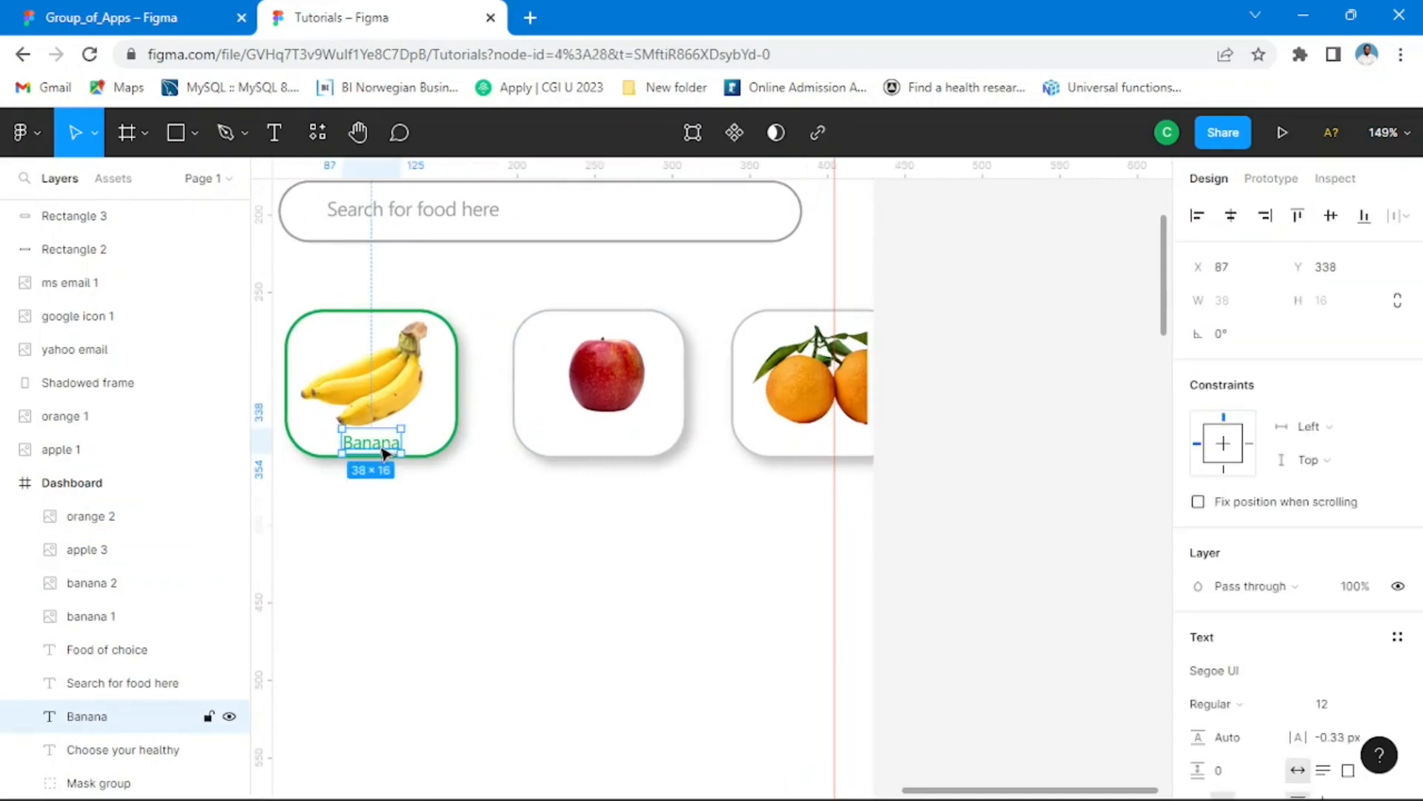
alt+drag(384, 453, 845, 450)
key(ctrl+z)
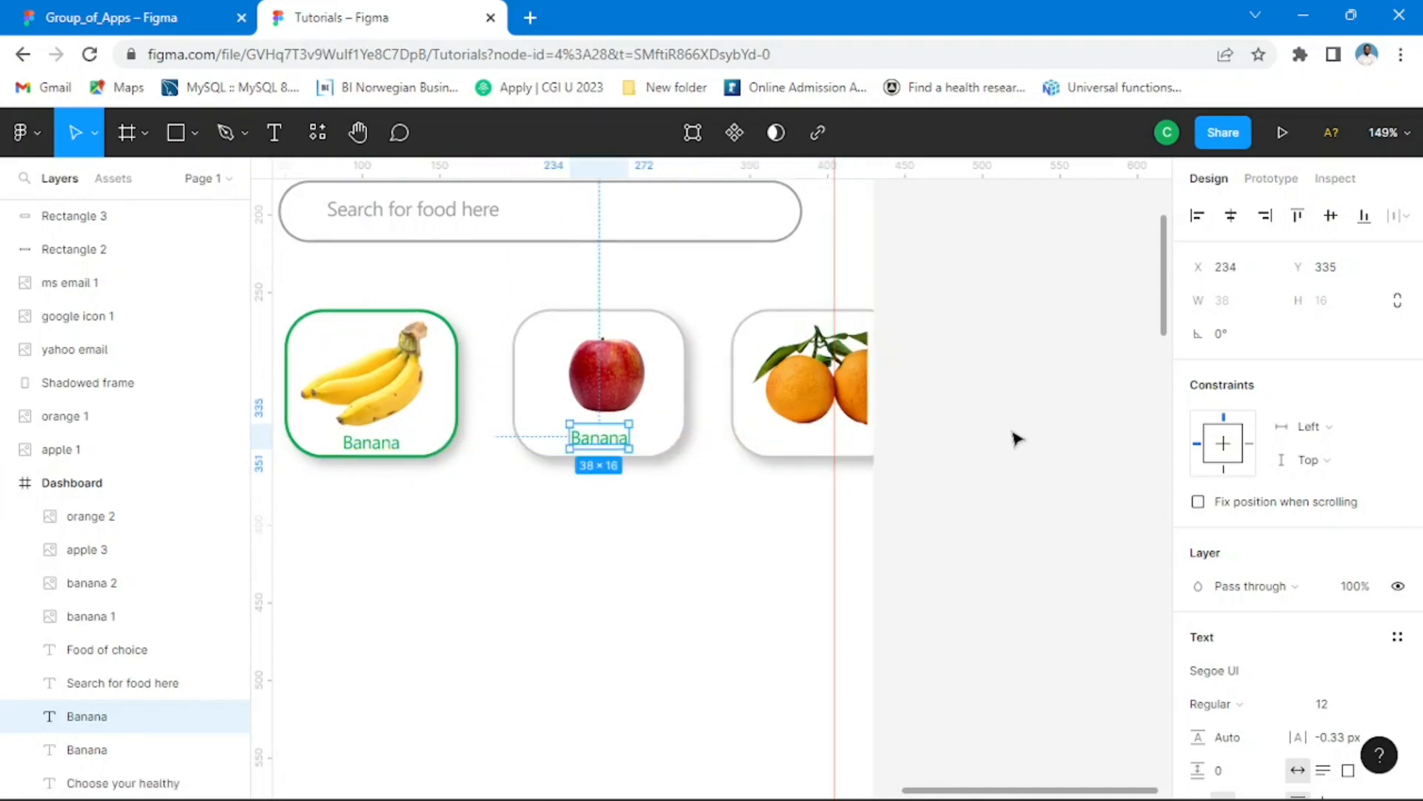
click(964, 573)
Step: Set the fill of the Banana label under the apple to the grey document color 878787 at 100% opacity
click(626, 436)
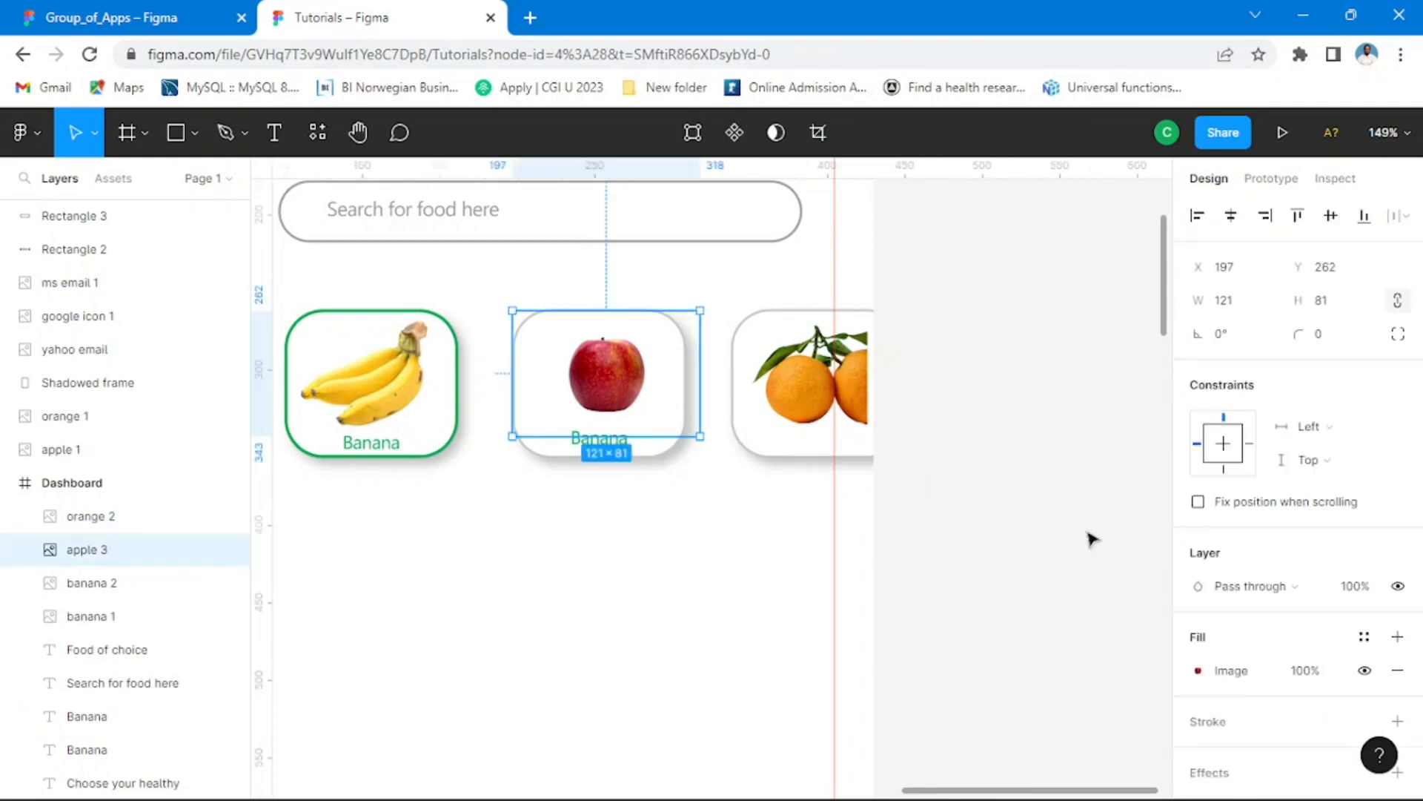
click(695, 461)
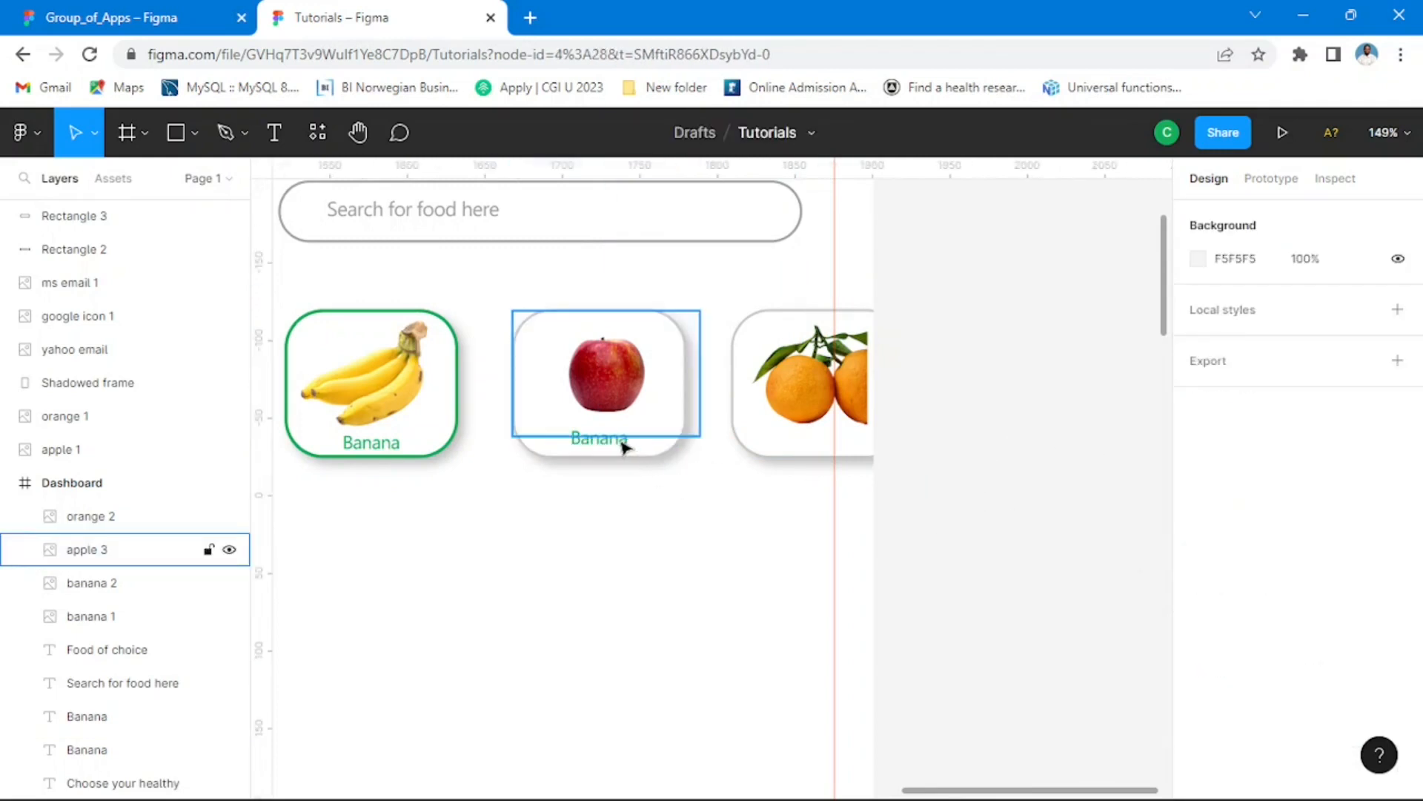
click(623, 445)
scroll(1268, 630, down, 2)
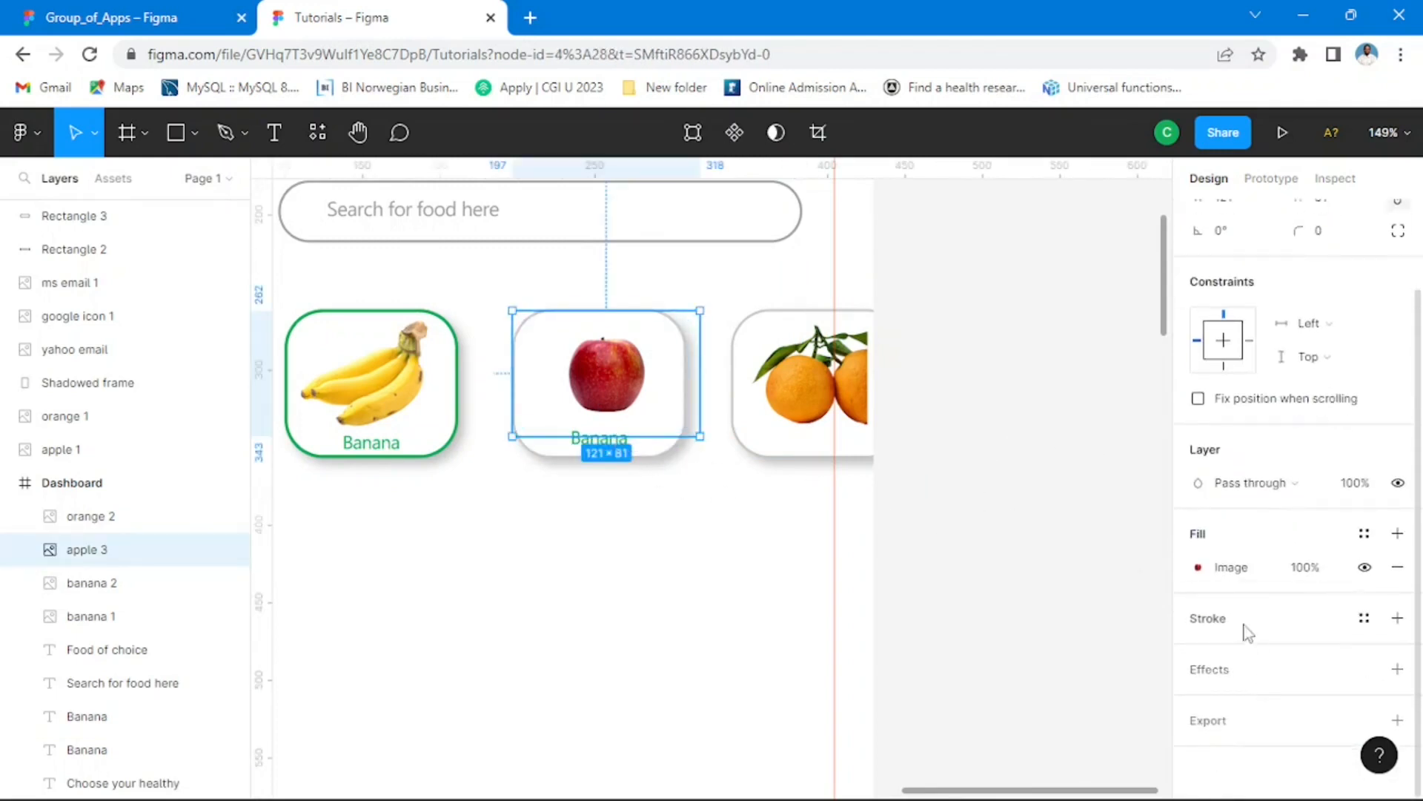
click(765, 521)
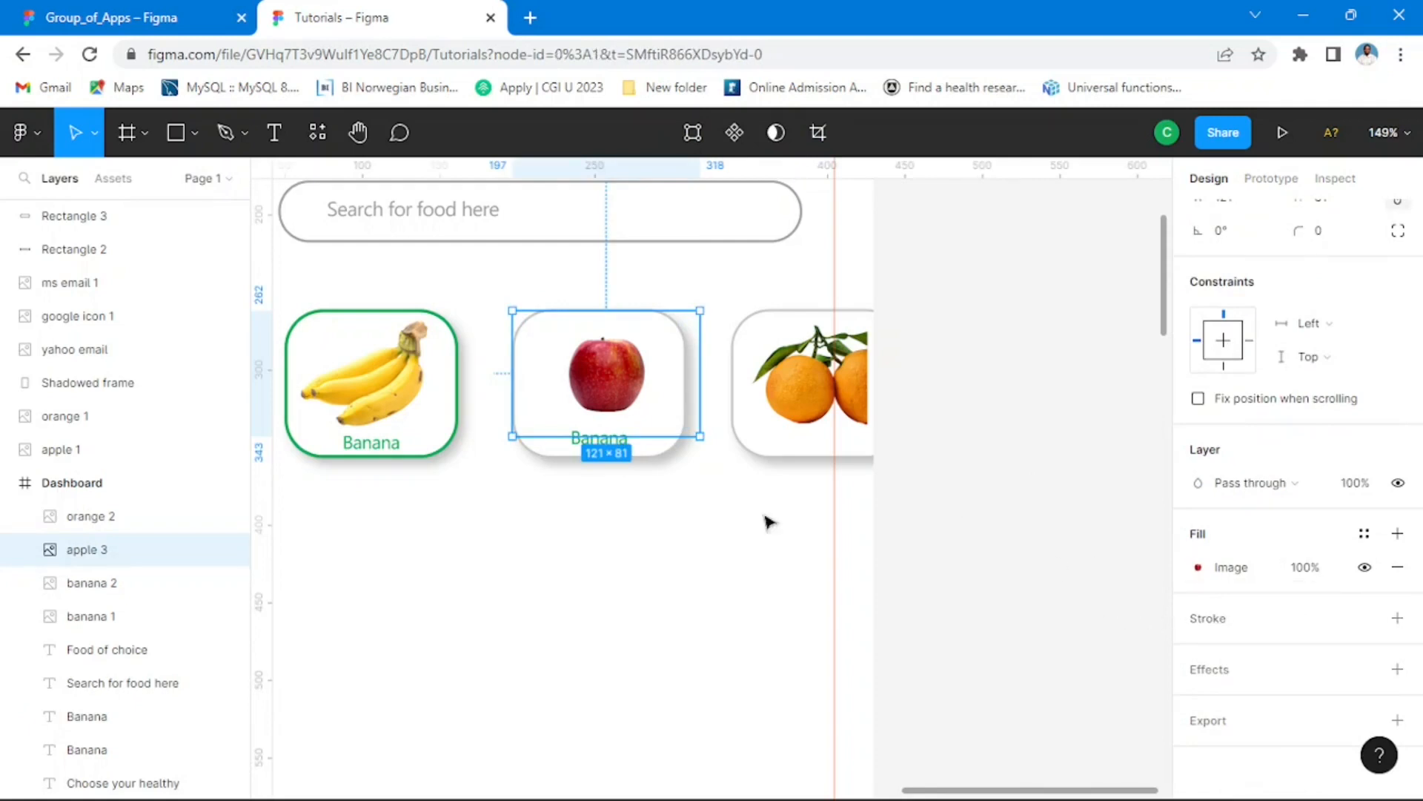
click(623, 450)
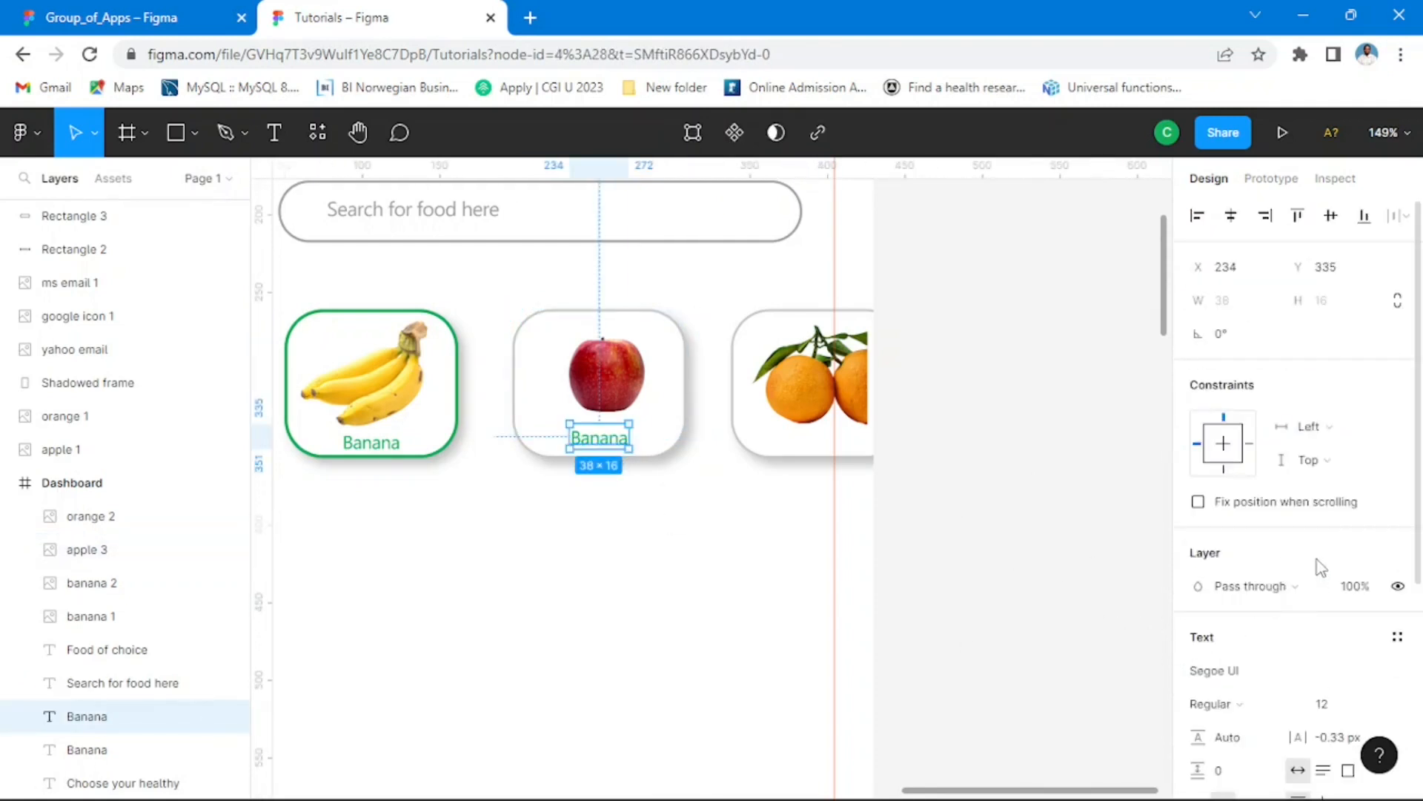
scroll(1289, 623, down, 4)
click(1198, 568)
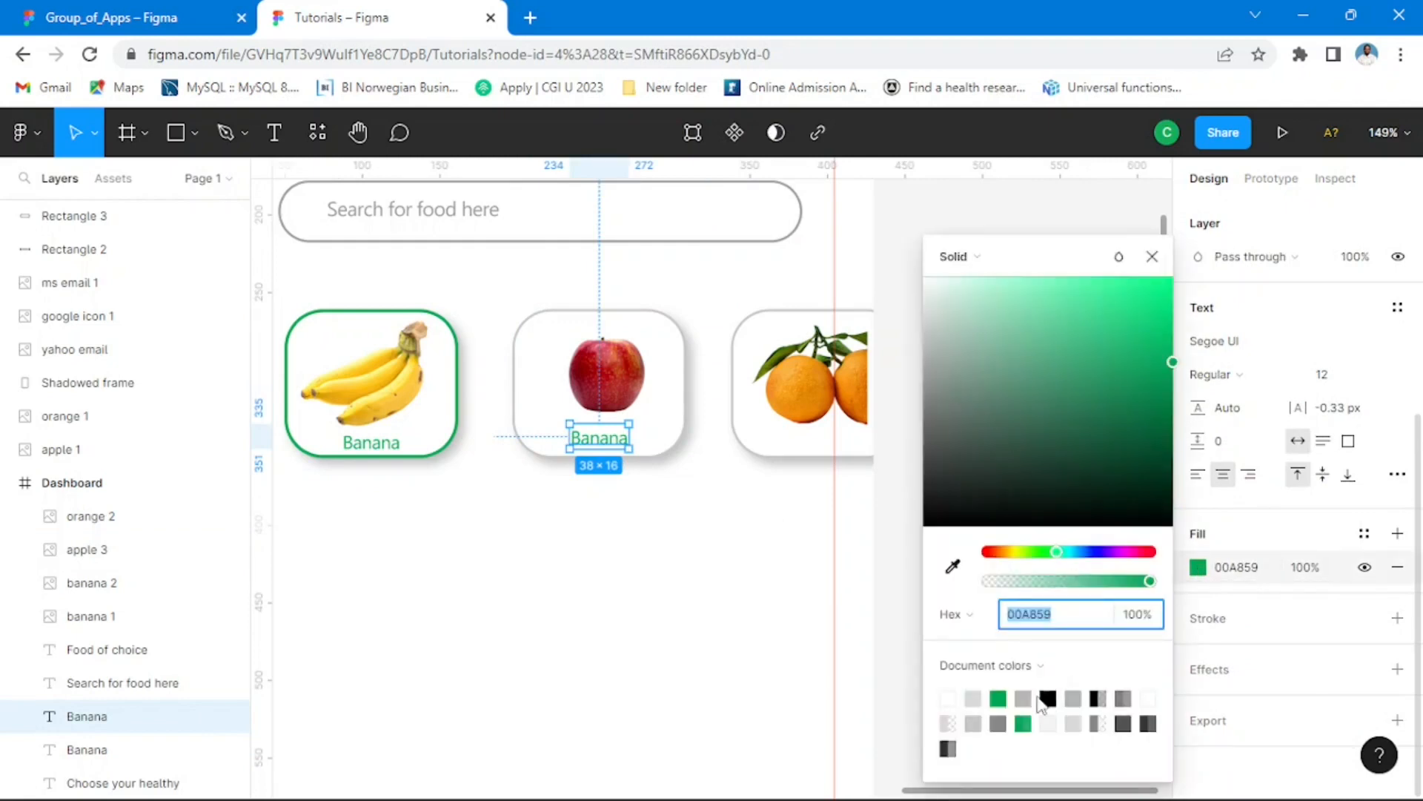
click(1081, 697)
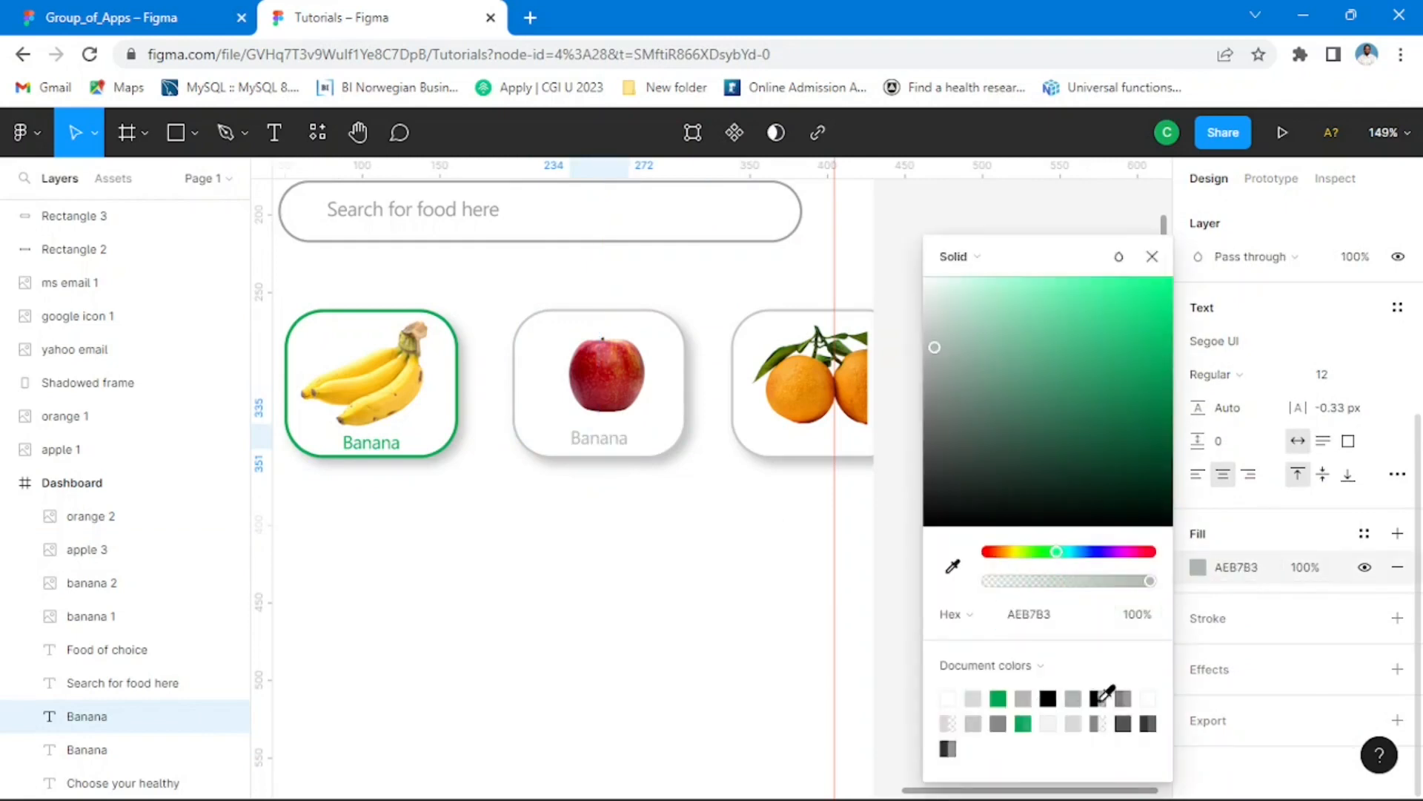
click(1122, 698)
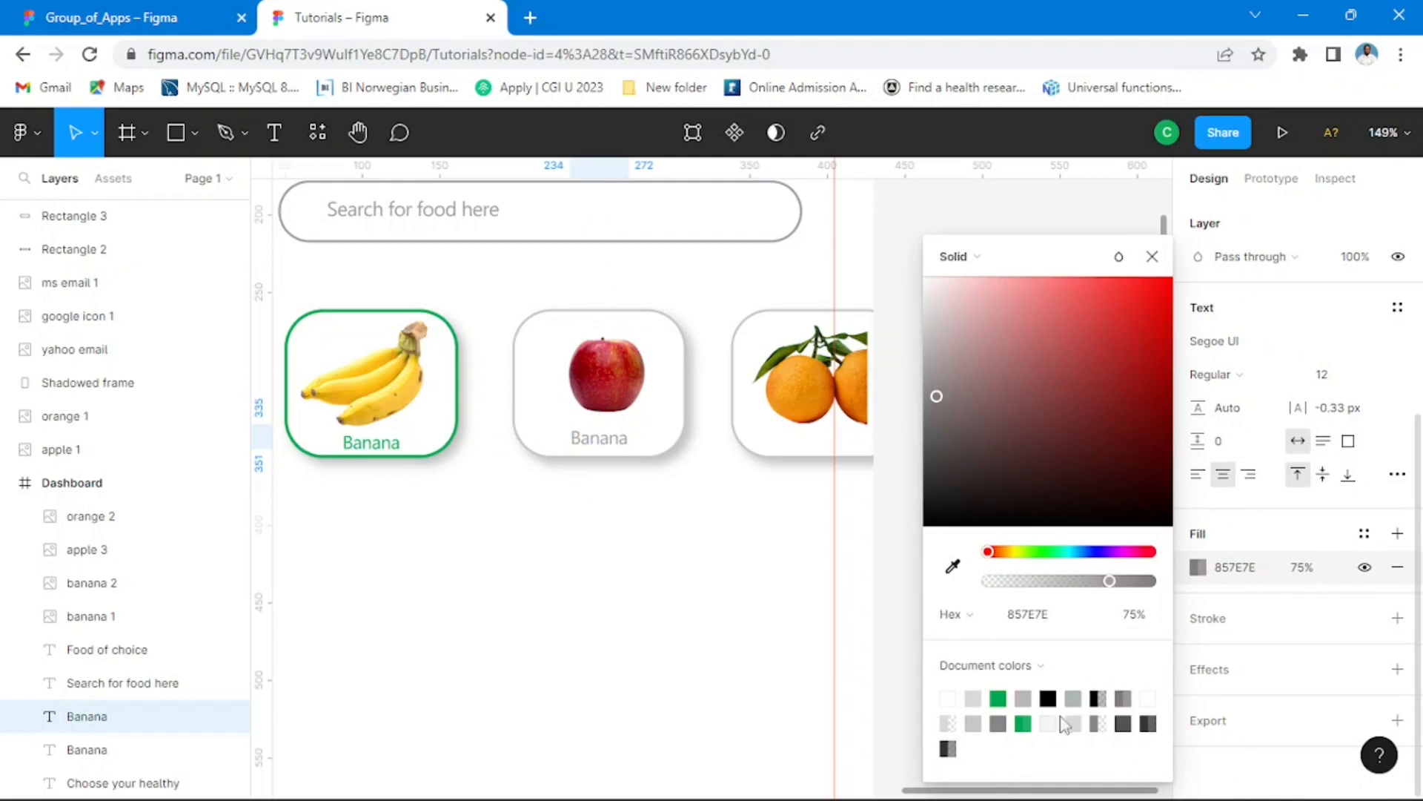
click(1007, 721)
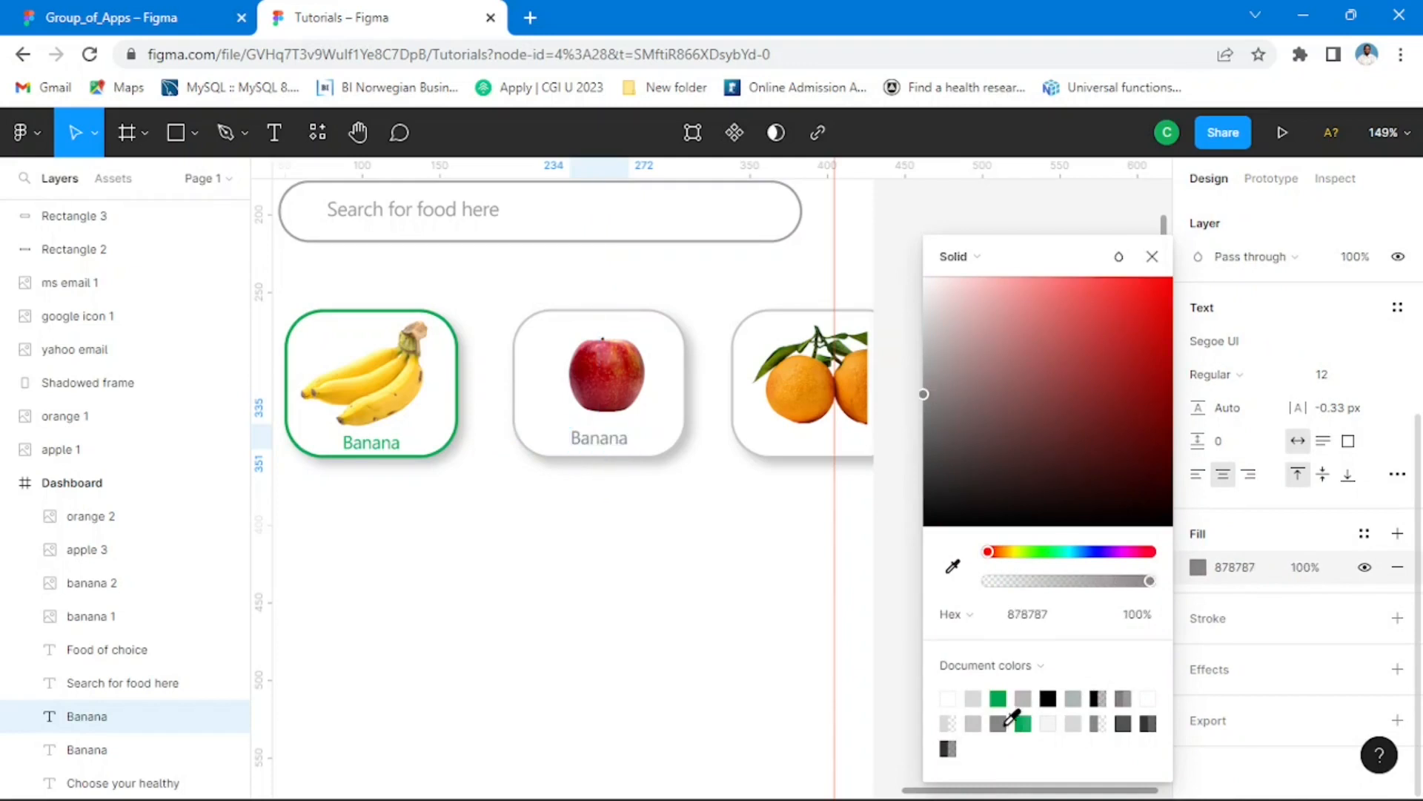
key(Escape)
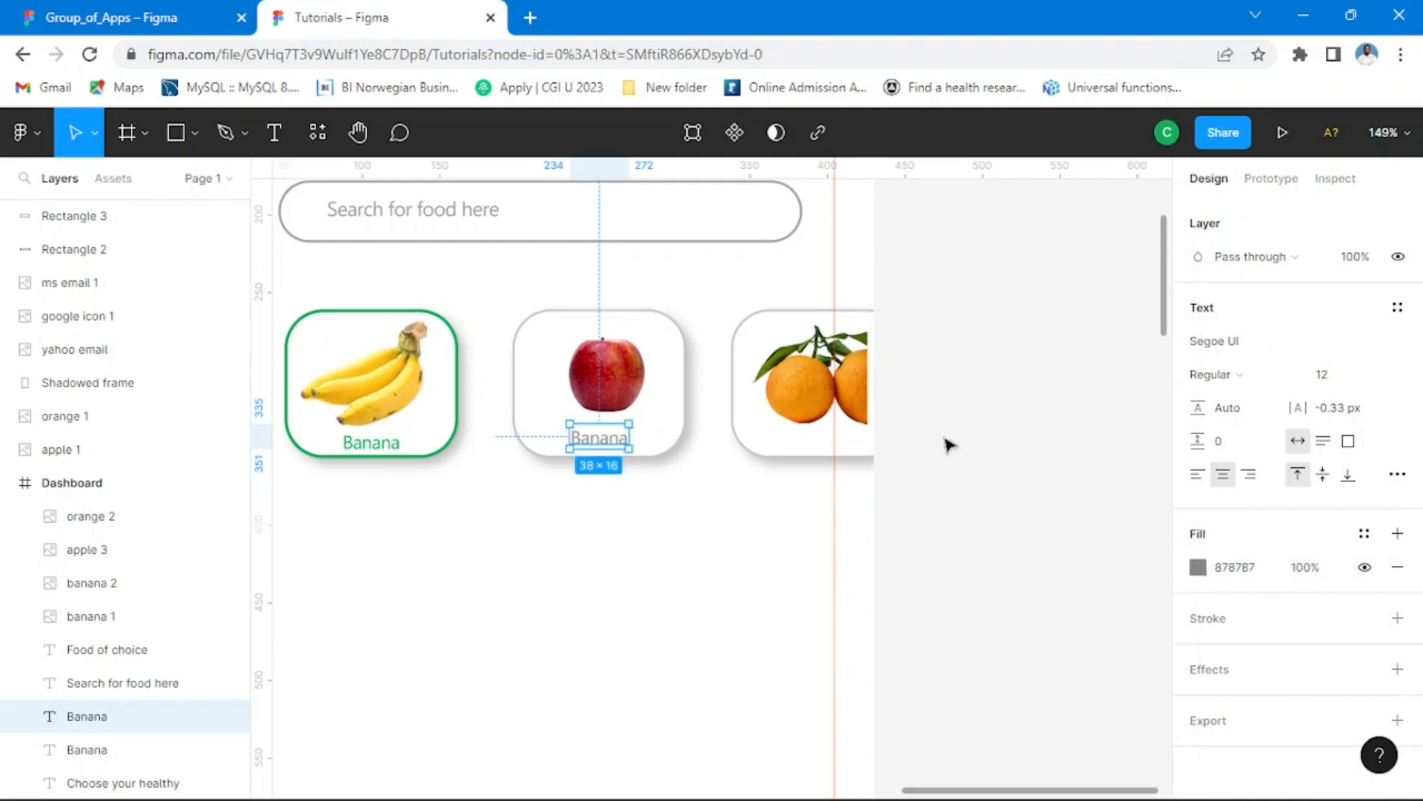
key(Escape)
Step: Change the text of the grey label under the apple image to "Apple"
double_click(619, 442)
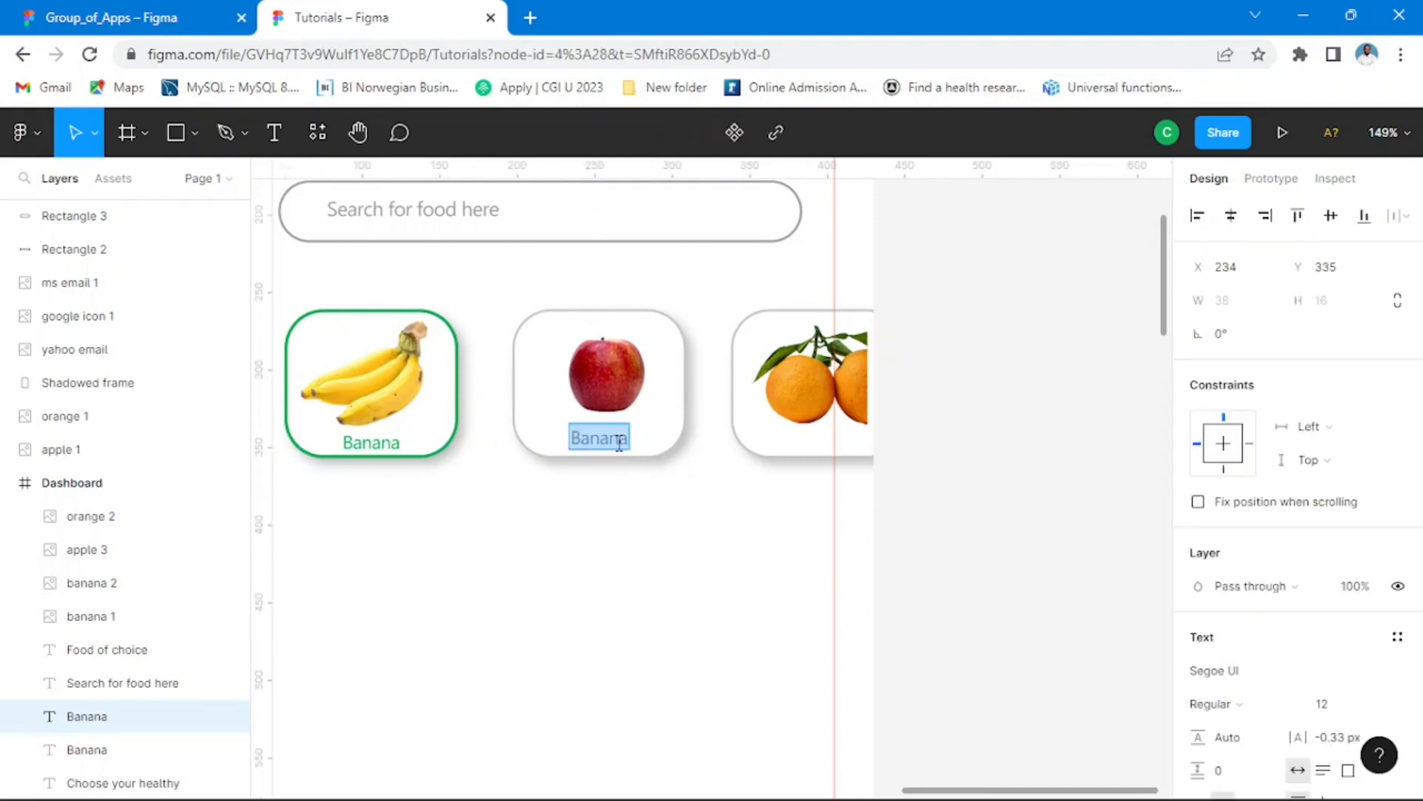
text(Apple)
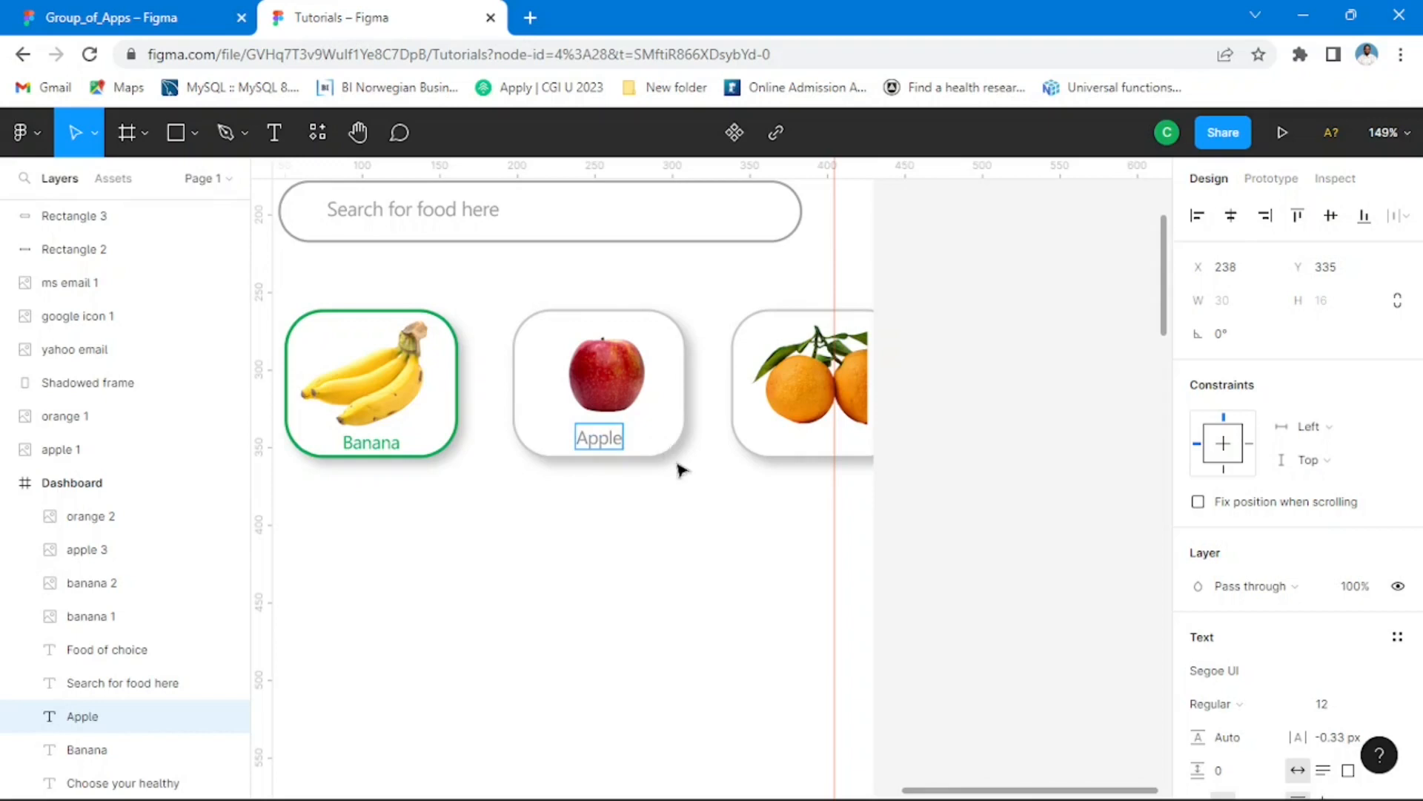
key(Escape)
Step: Duplicate the grey Apple label into the third card, beneath the oranges and level with the original
drag(615, 447, 836, 448)
click(821, 450)
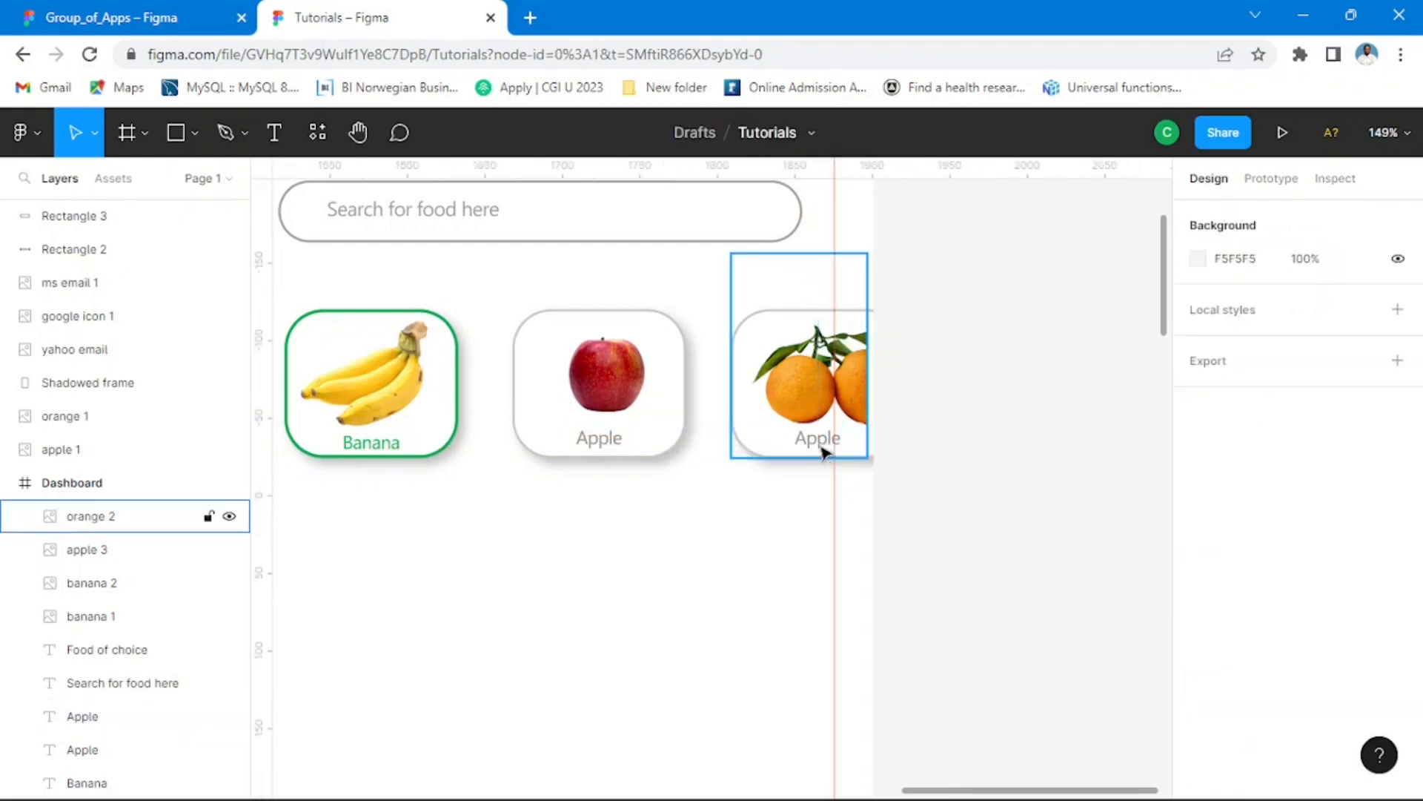
double_click(820, 448)
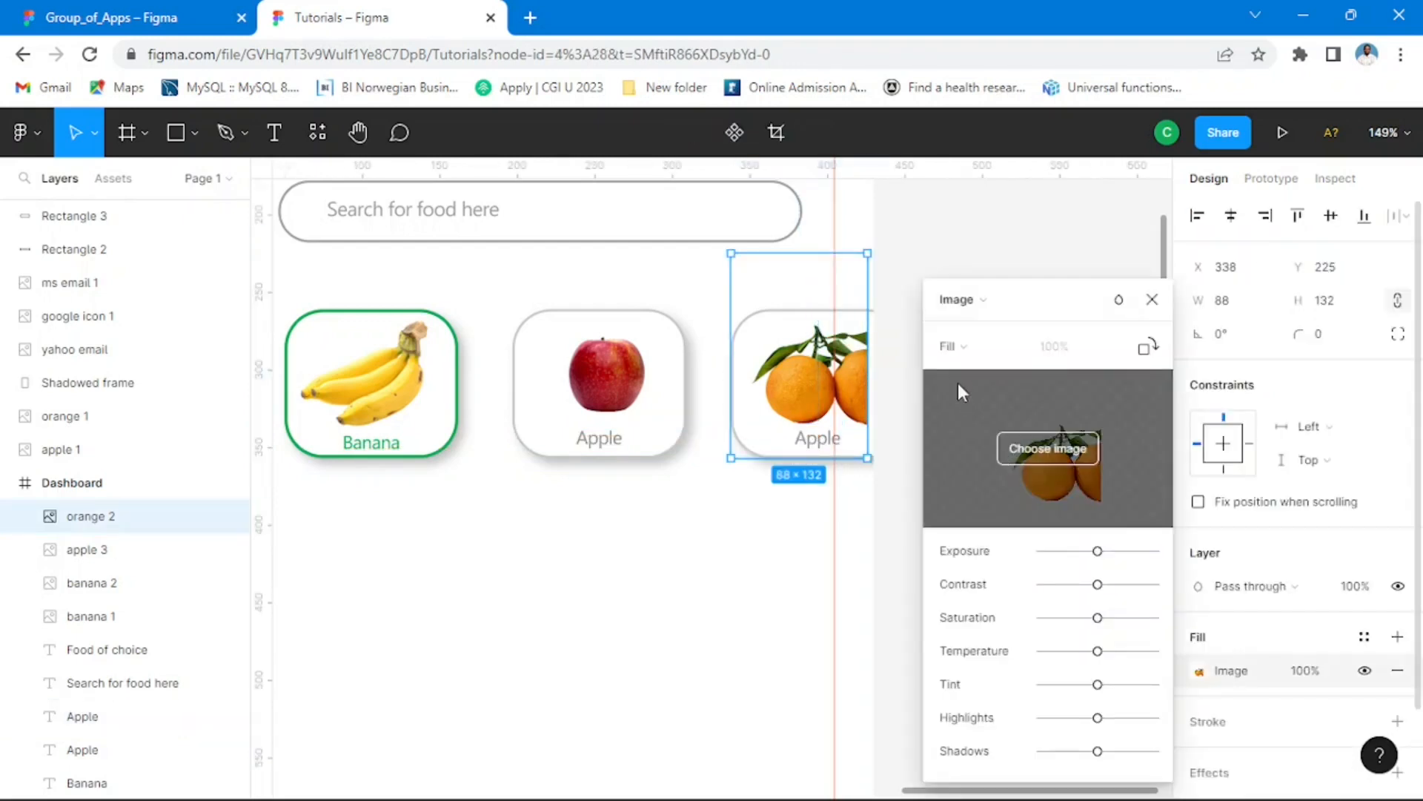
click(1152, 300)
click(1016, 314)
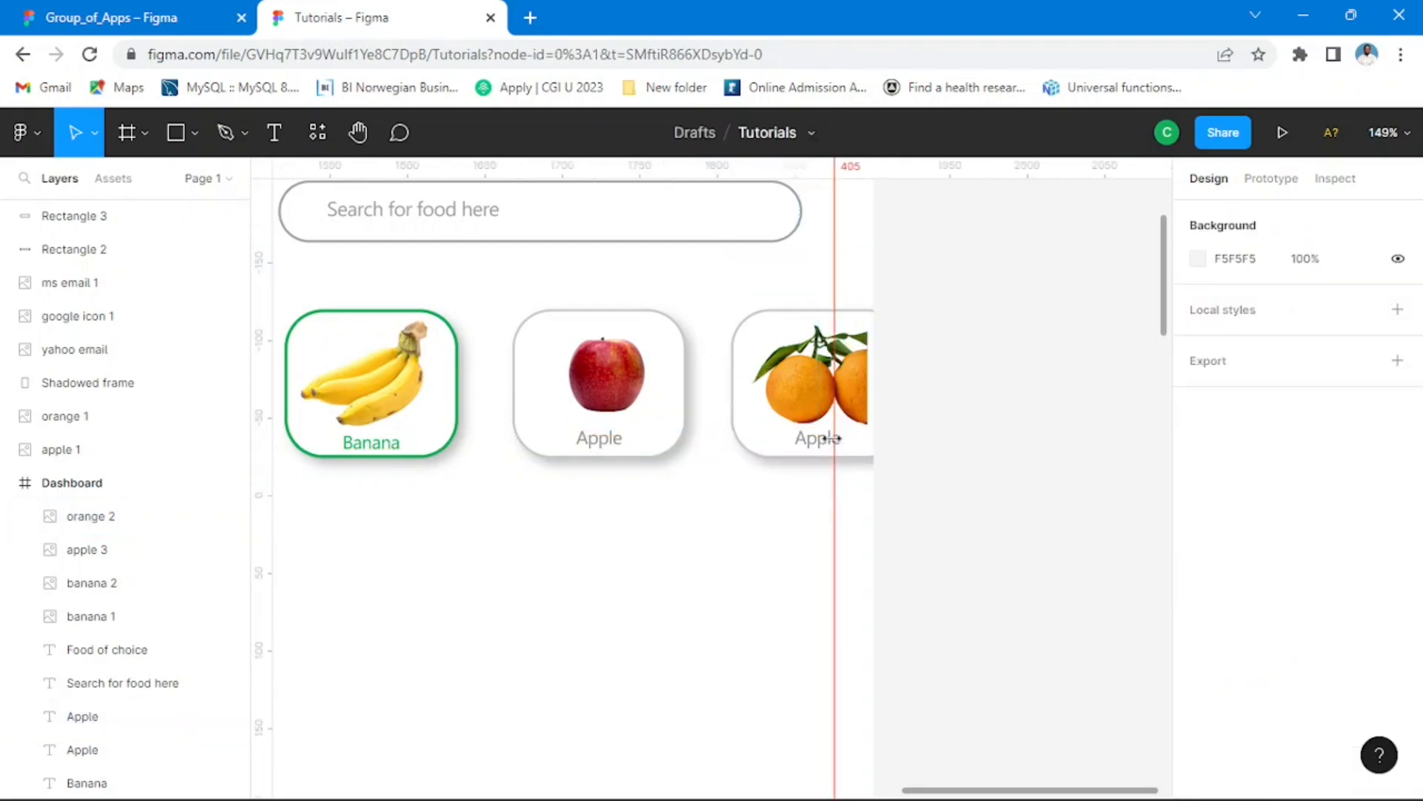
Step: Try to select the duplicated Apple label in the third card, beneath the oranges
click(822, 450)
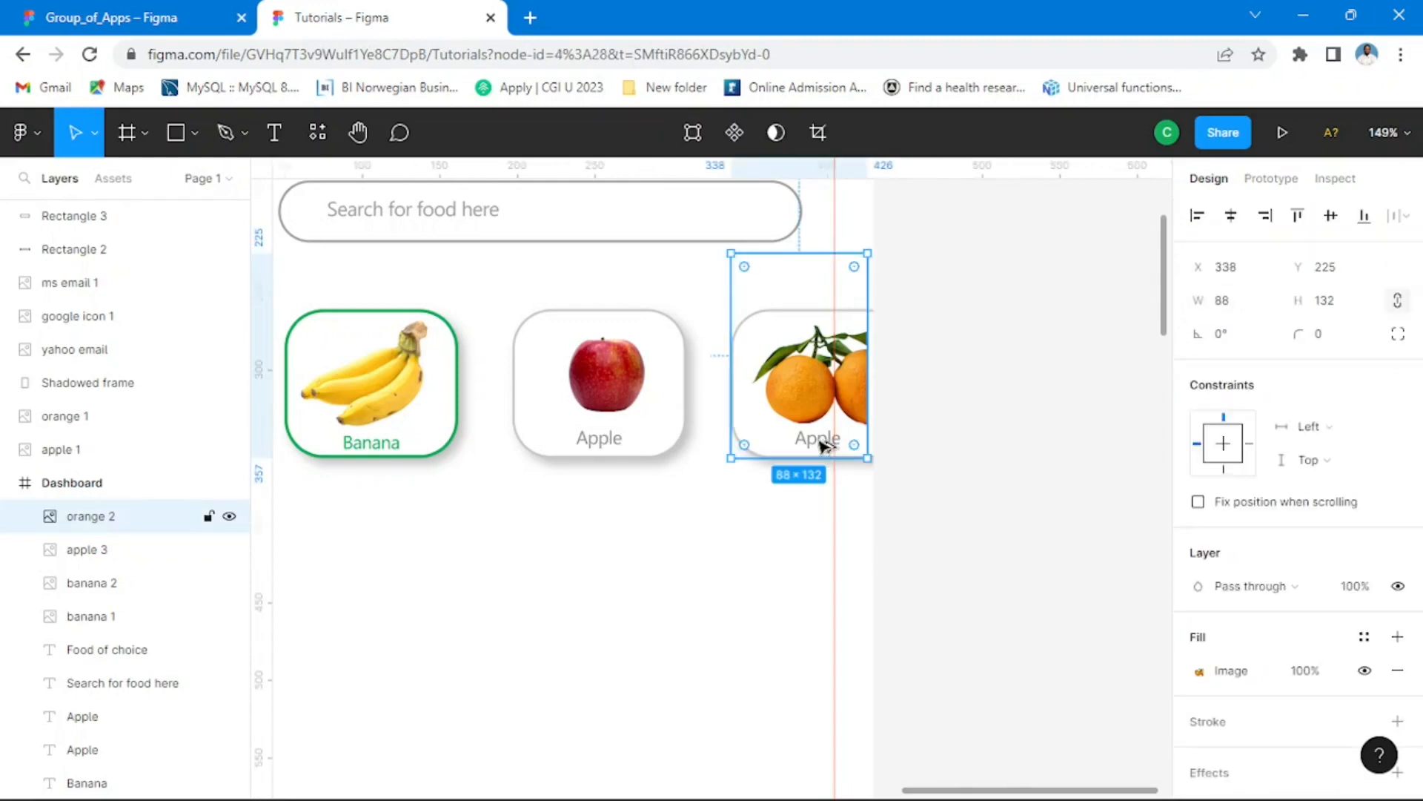
click(950, 436)
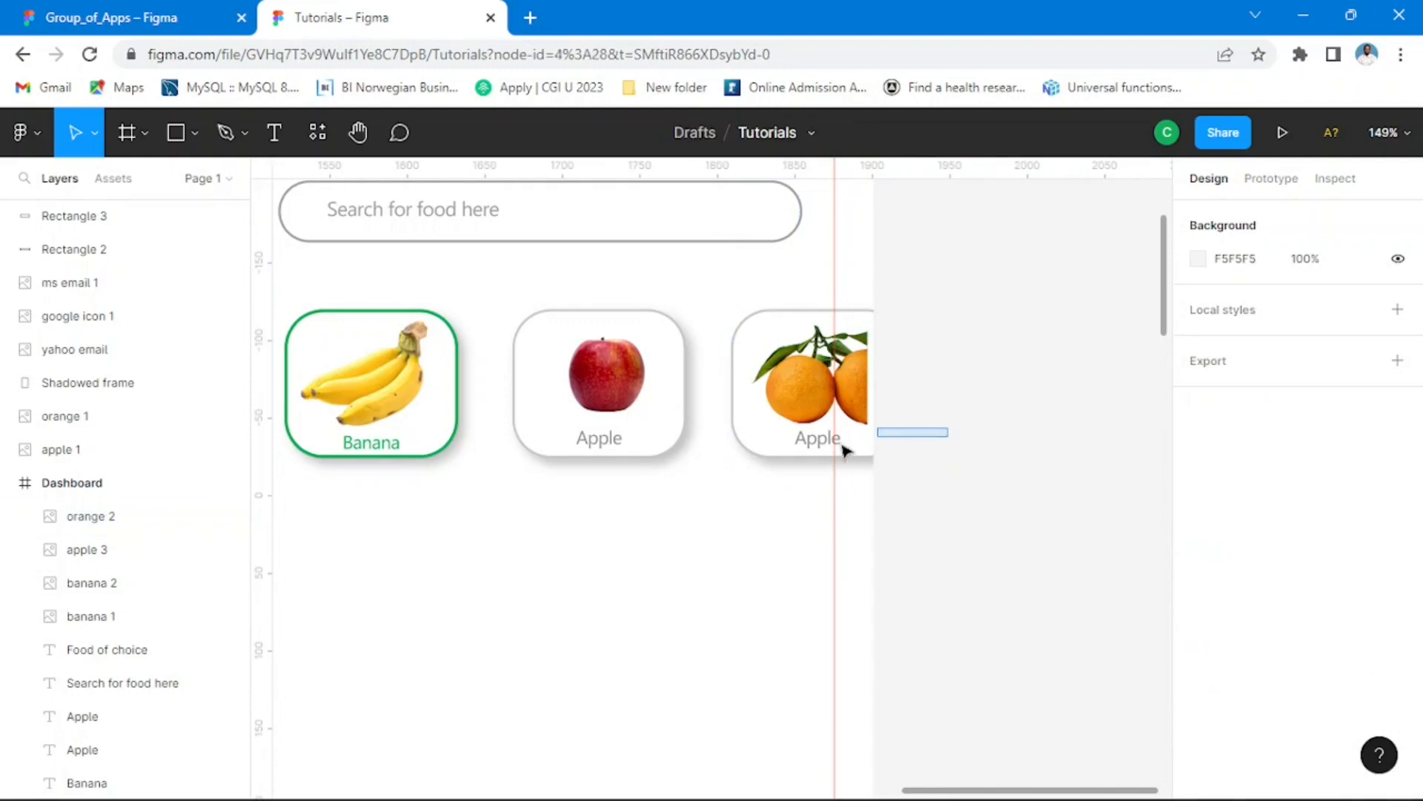
mouse_move(843, 445)
mouse_down()
mouse_move(794, 457)
mouse_move(834, 456)
mouse_up()
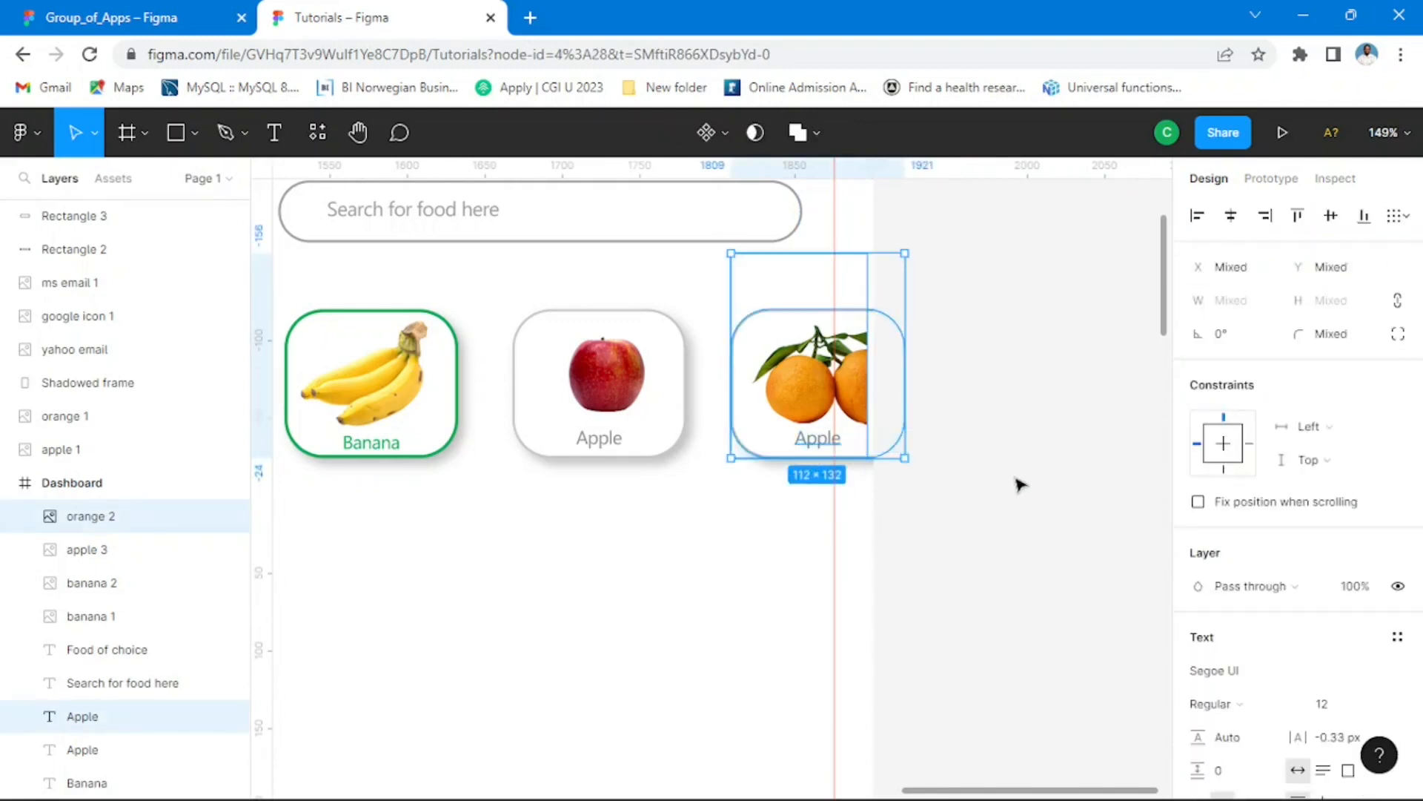
click(1021, 484)
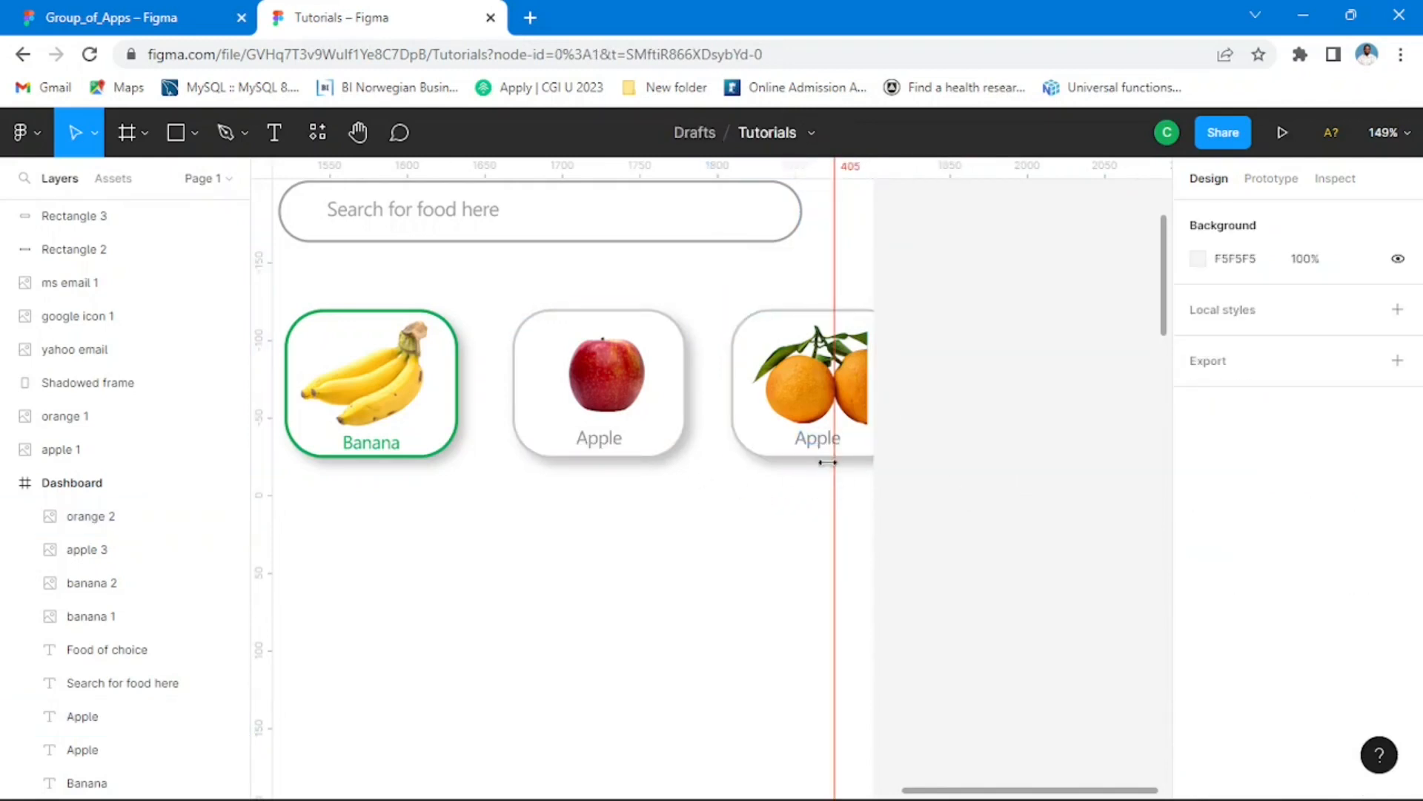
Step: Undo the duplication of the Apple label in the third card
key(ctrl+z)
click(891, 520)
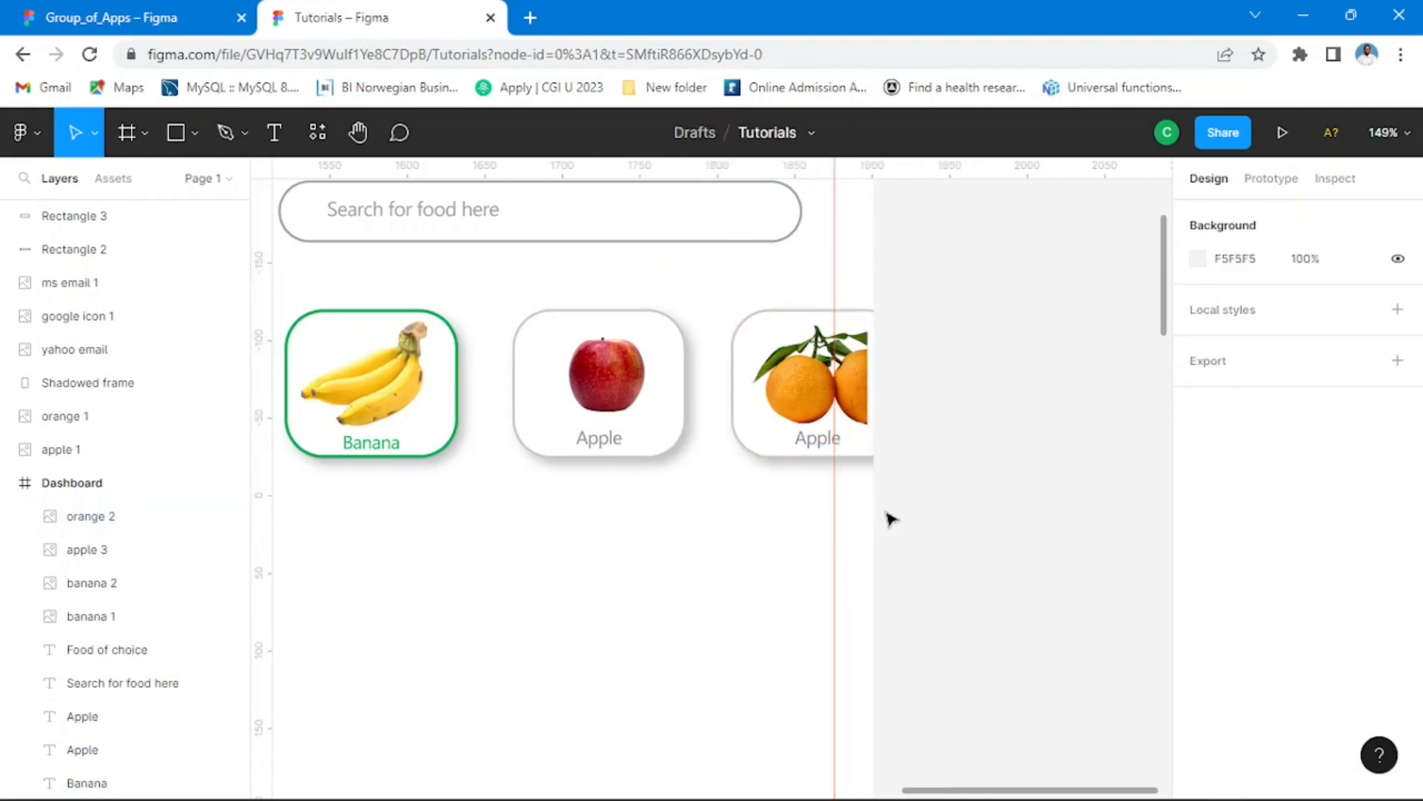
key(ctrl+z)
click(925, 516)
key(ctrl+z)
key(ctrl+z)
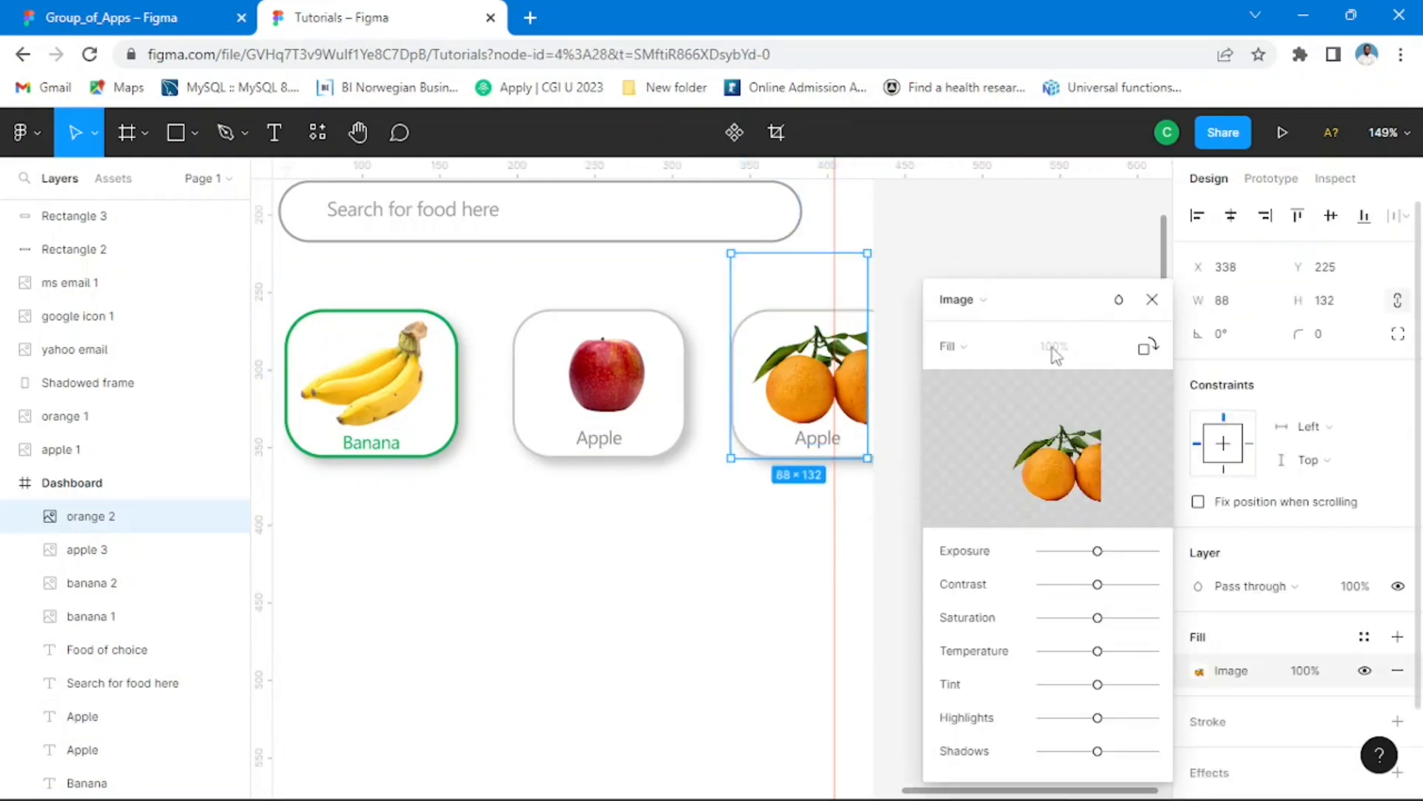
key(ctrl+z)
key(ctrl+z)
key(ctrl+z)
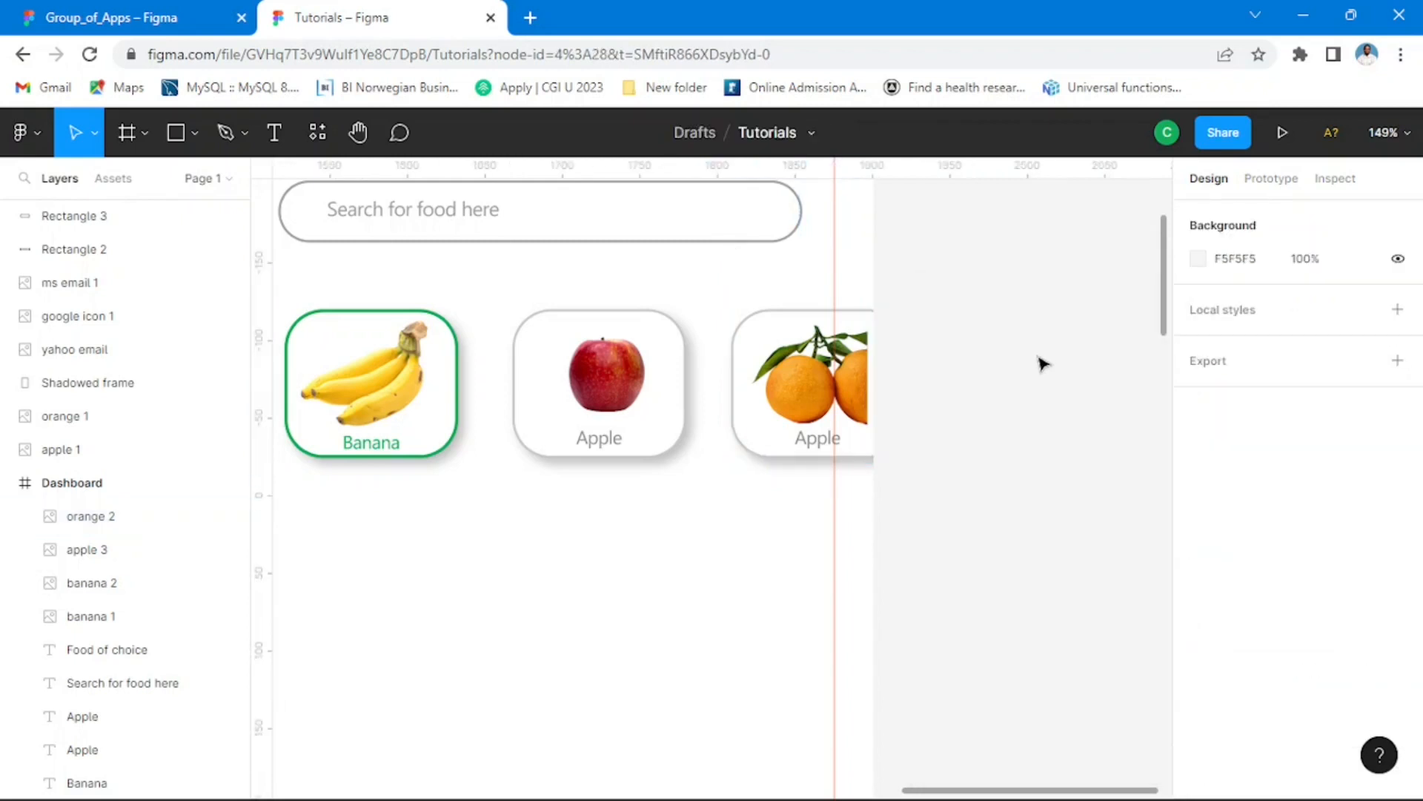
key(ctrl+z)
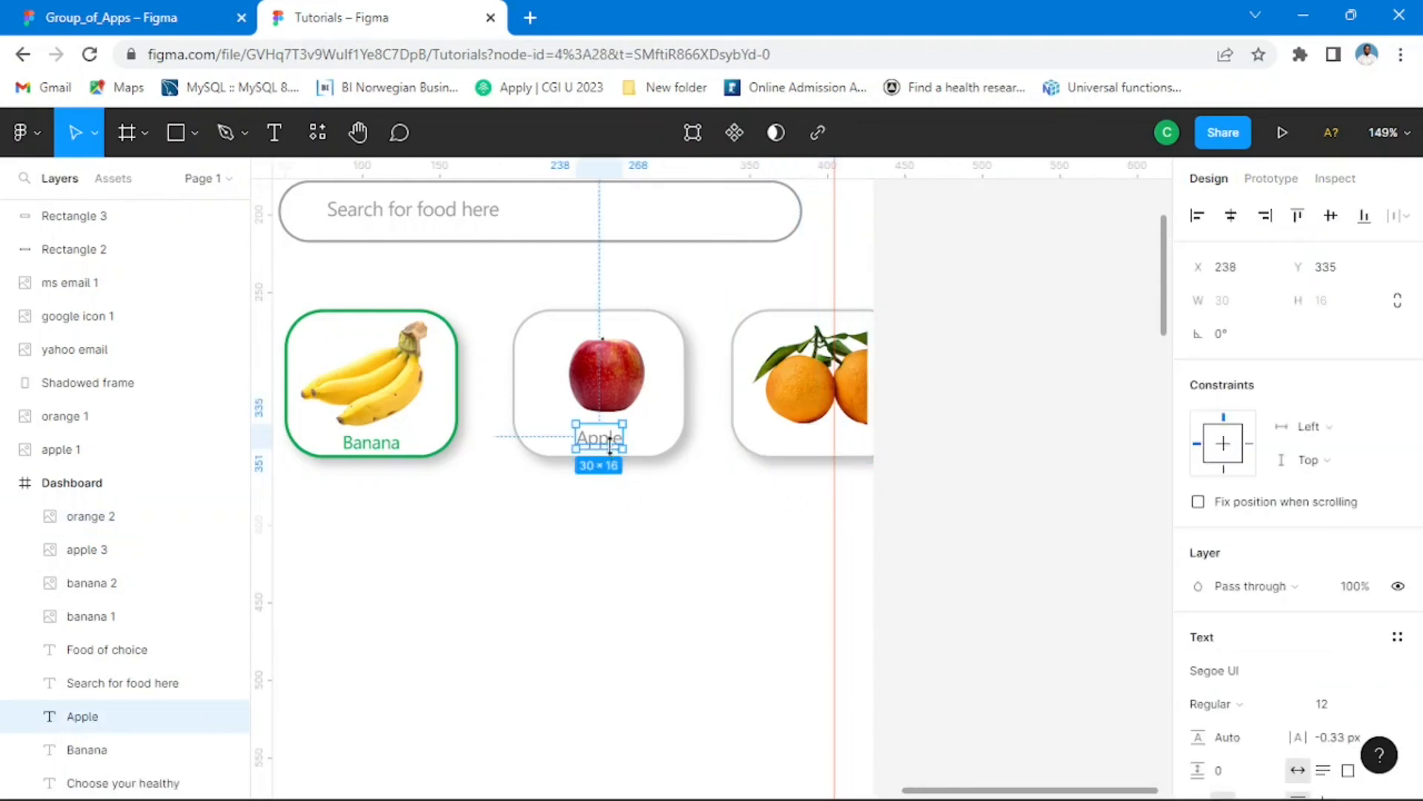
Step: Duplicate the grey Apple label into the empty area just below the third card, at X 344, Y 370
drag(614, 447, 724, 503)
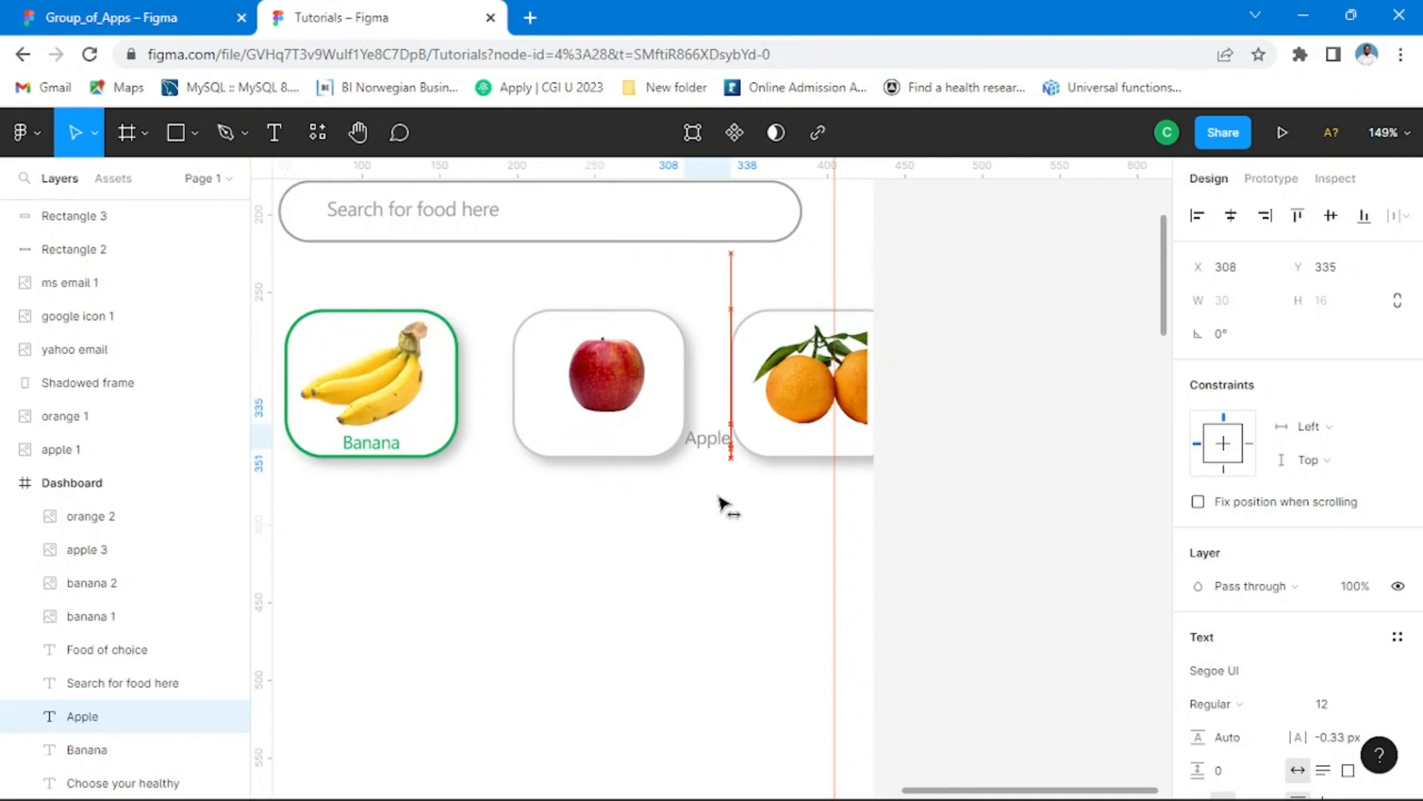
key(ctrl+z)
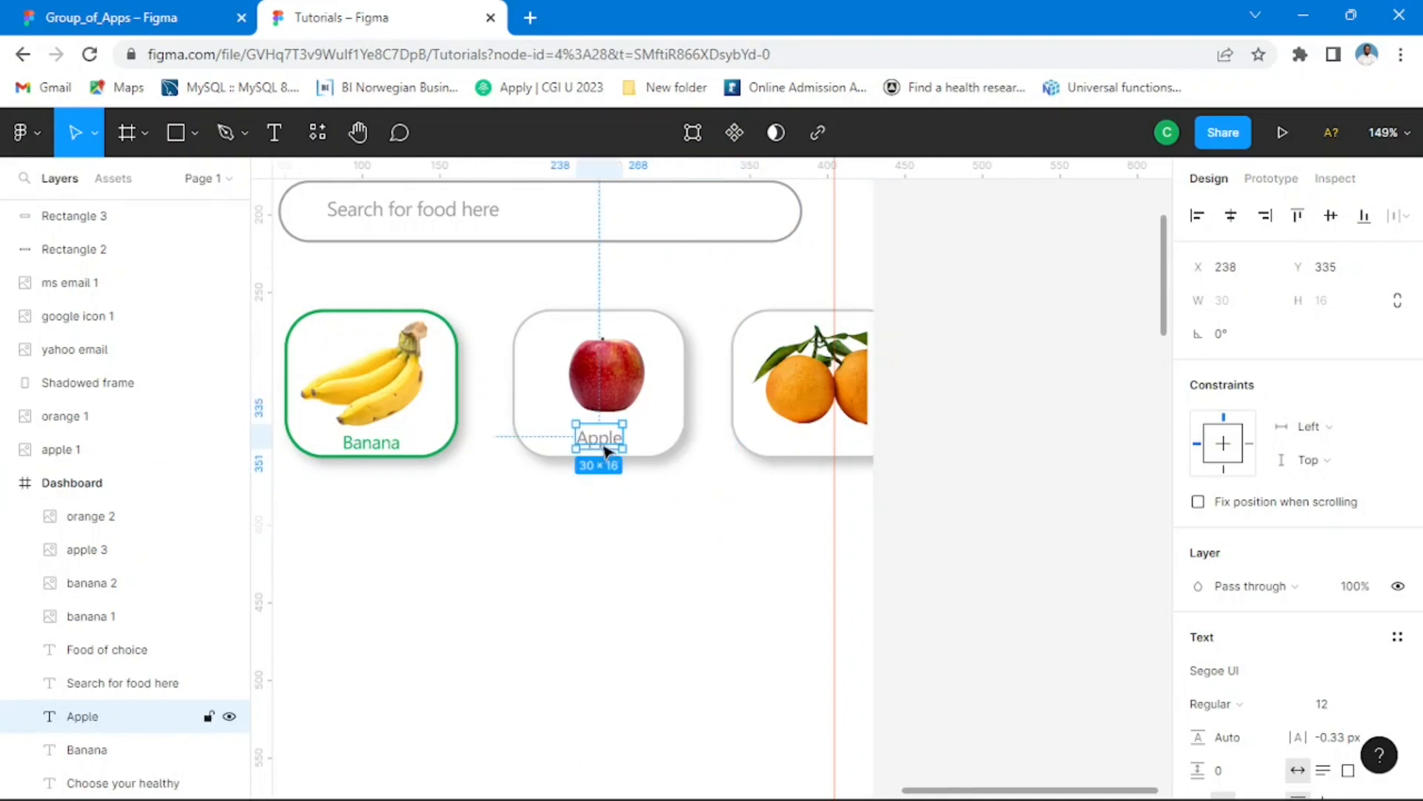
drag(606, 450, 771, 501)
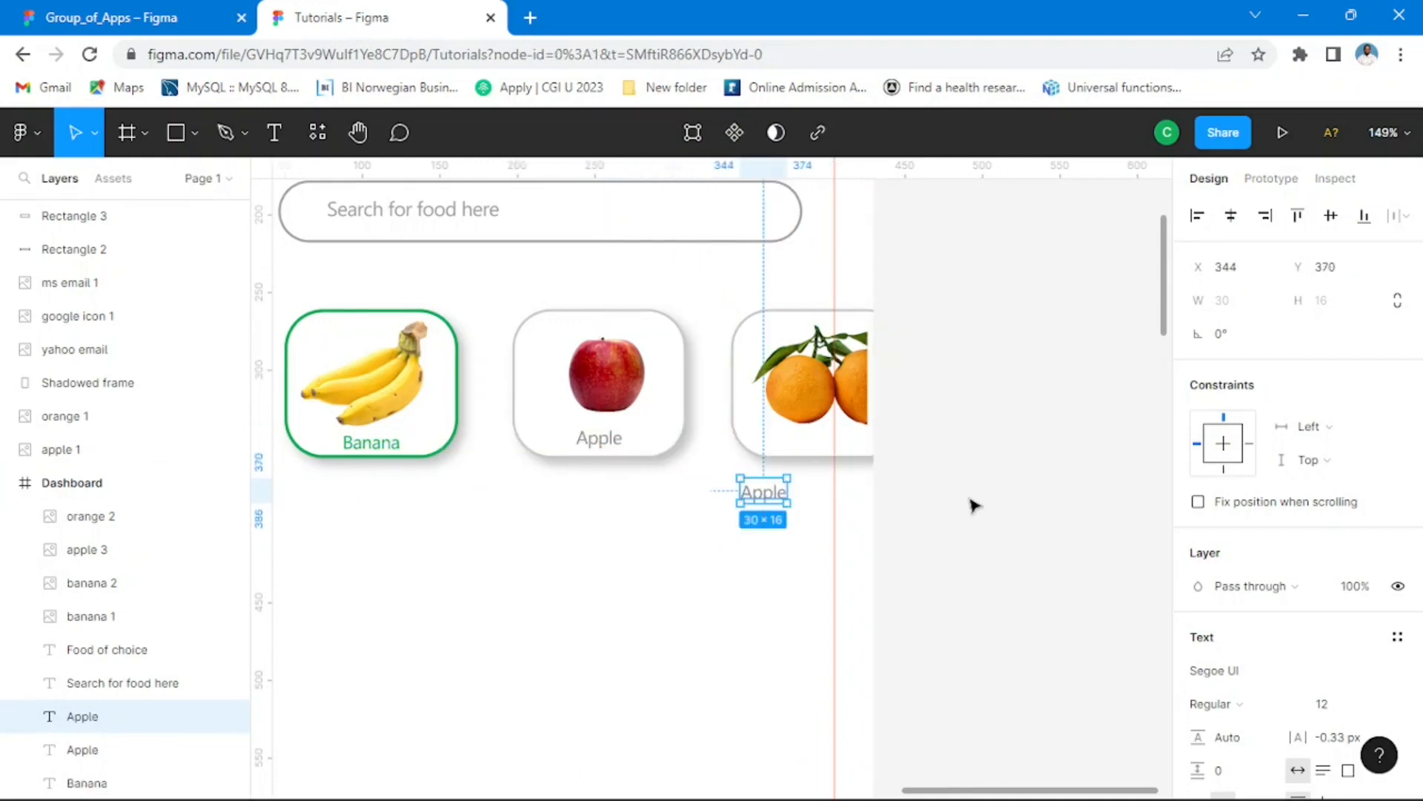
click(973, 505)
Step: Change the duplicated label's text to "Orange" and move it into the third card, beneath the oranges
double_click(774, 494)
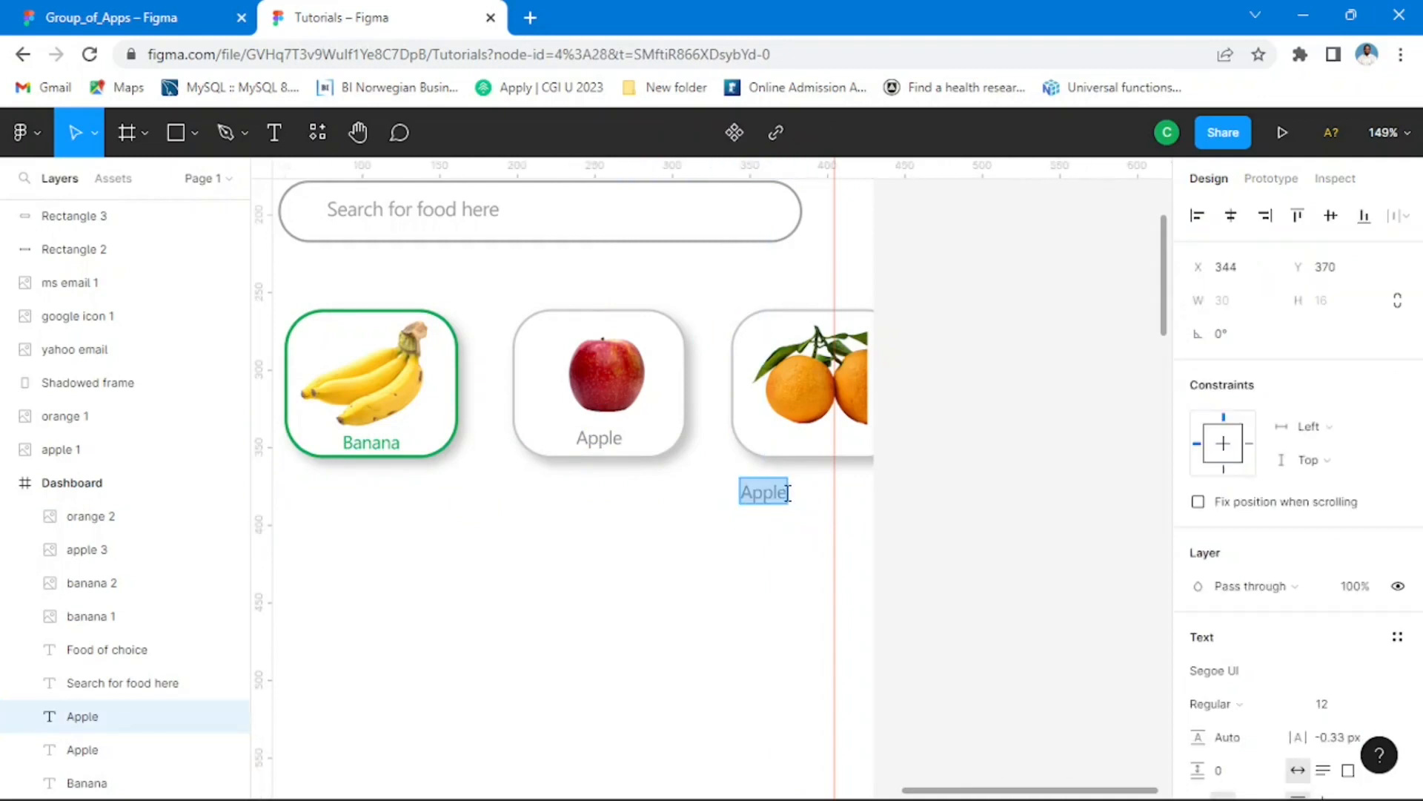
text(Orange)
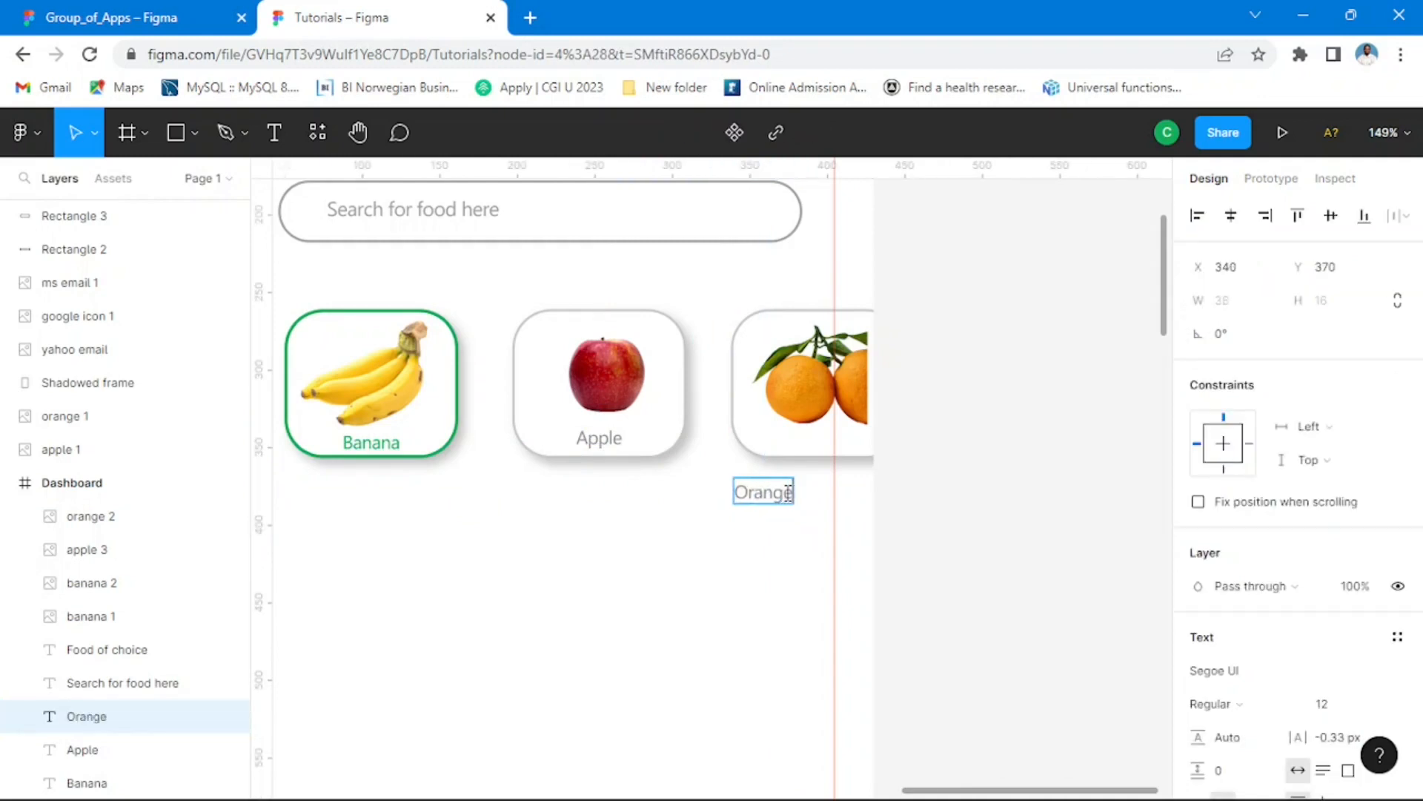
key(Escape)
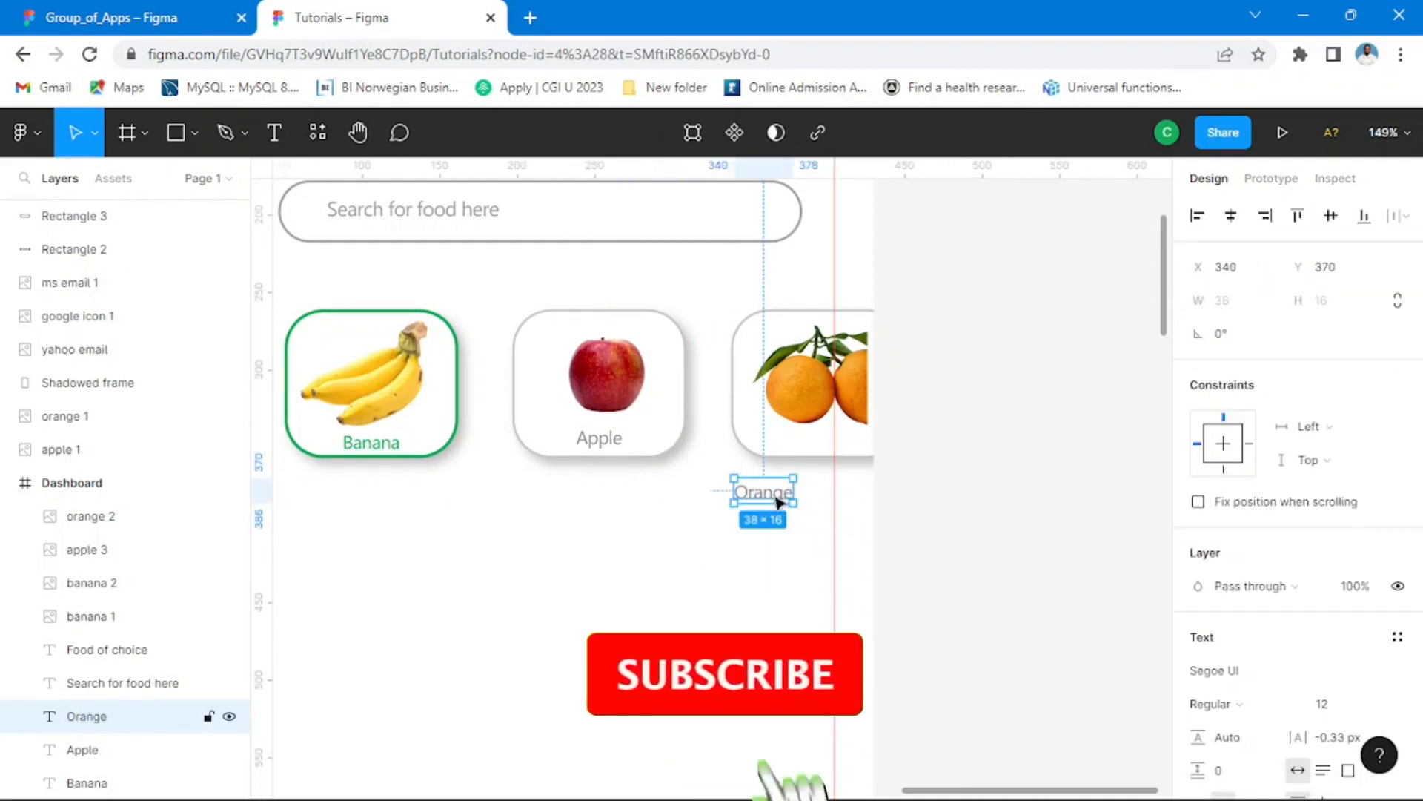
drag(777, 503, 832, 450)
click(1009, 418)
Step: Examine the categories row and product cards of the reference Dashboard in the Group_of_Apps file
scroll(837, 444, down, 2)
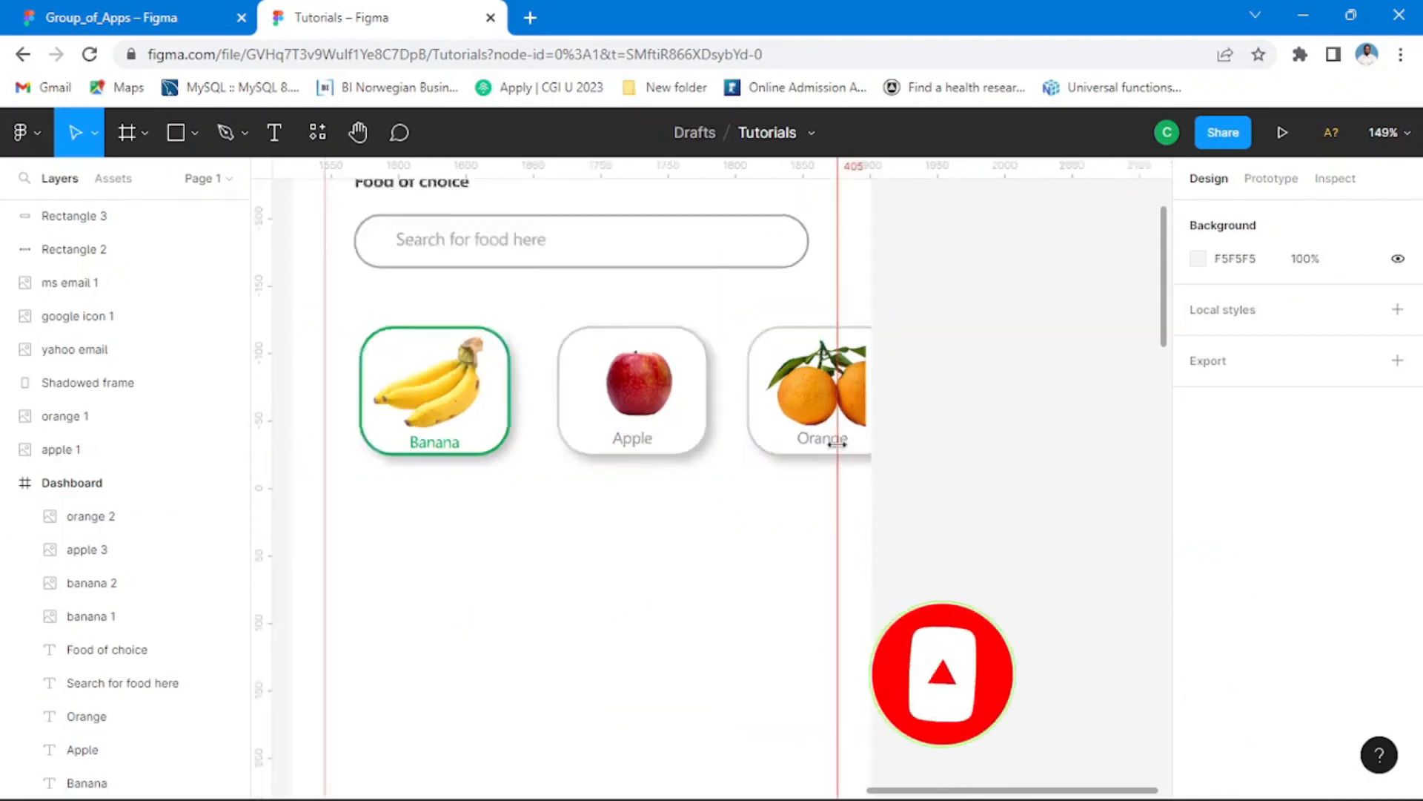
scroll(837, 443, down, 5)
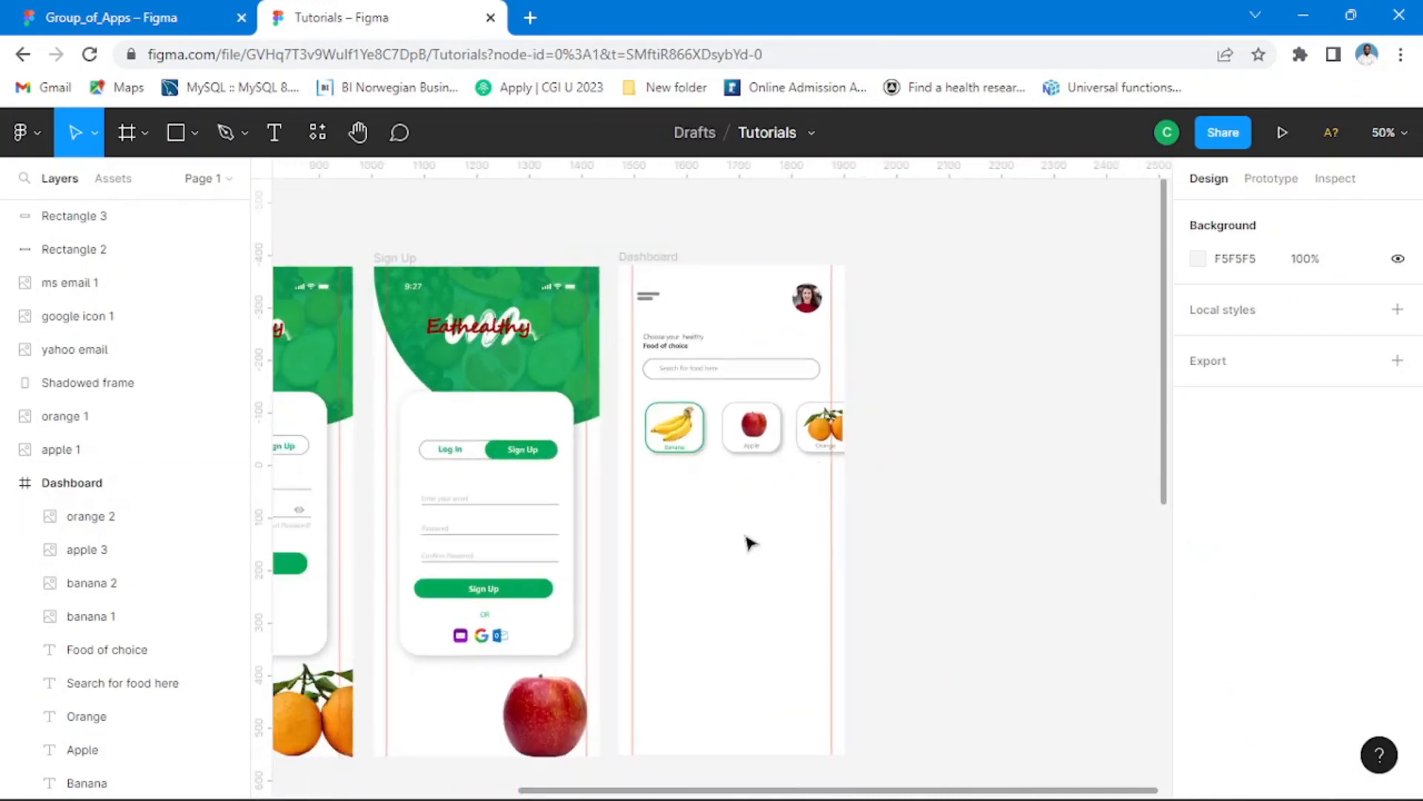
click(165, 21)
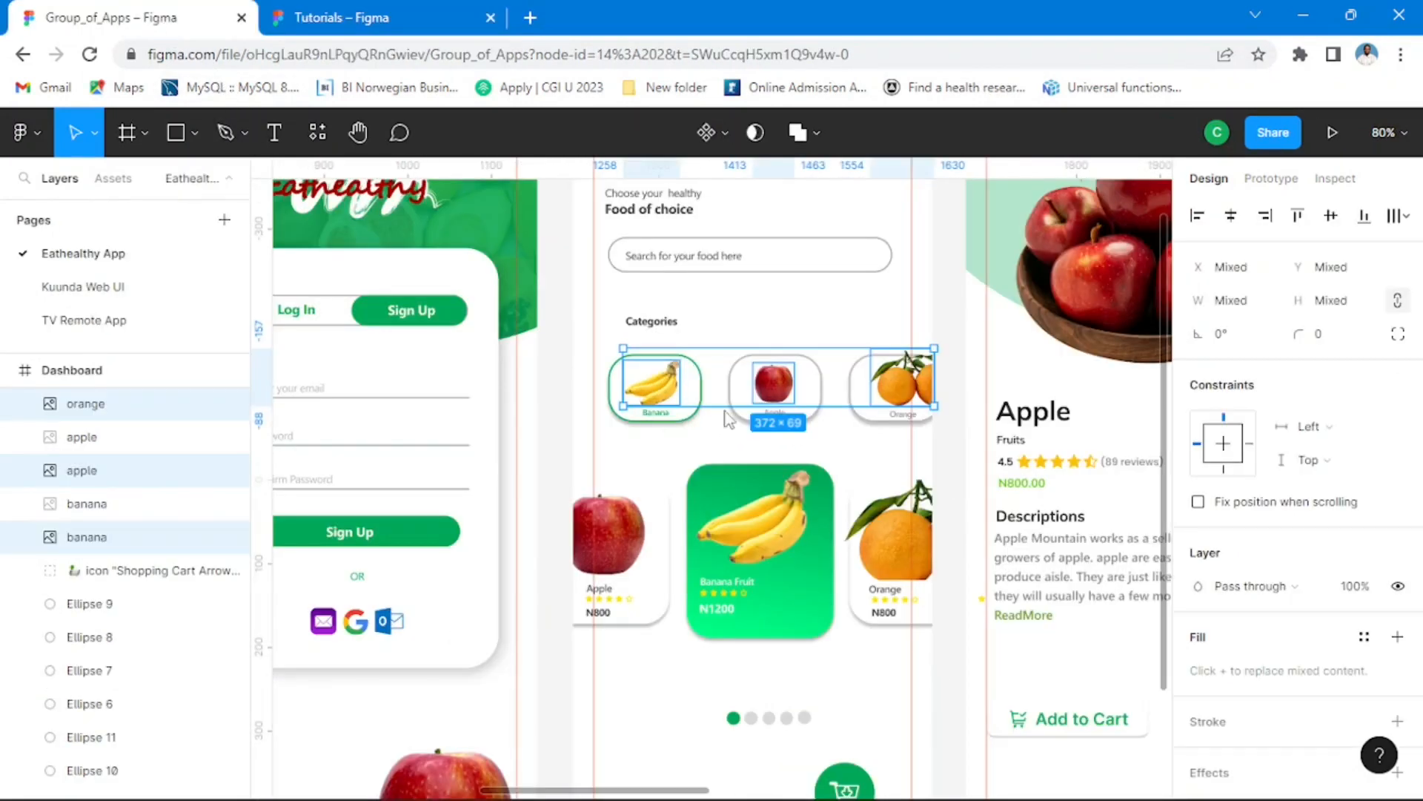
click(940, 296)
click(400, 22)
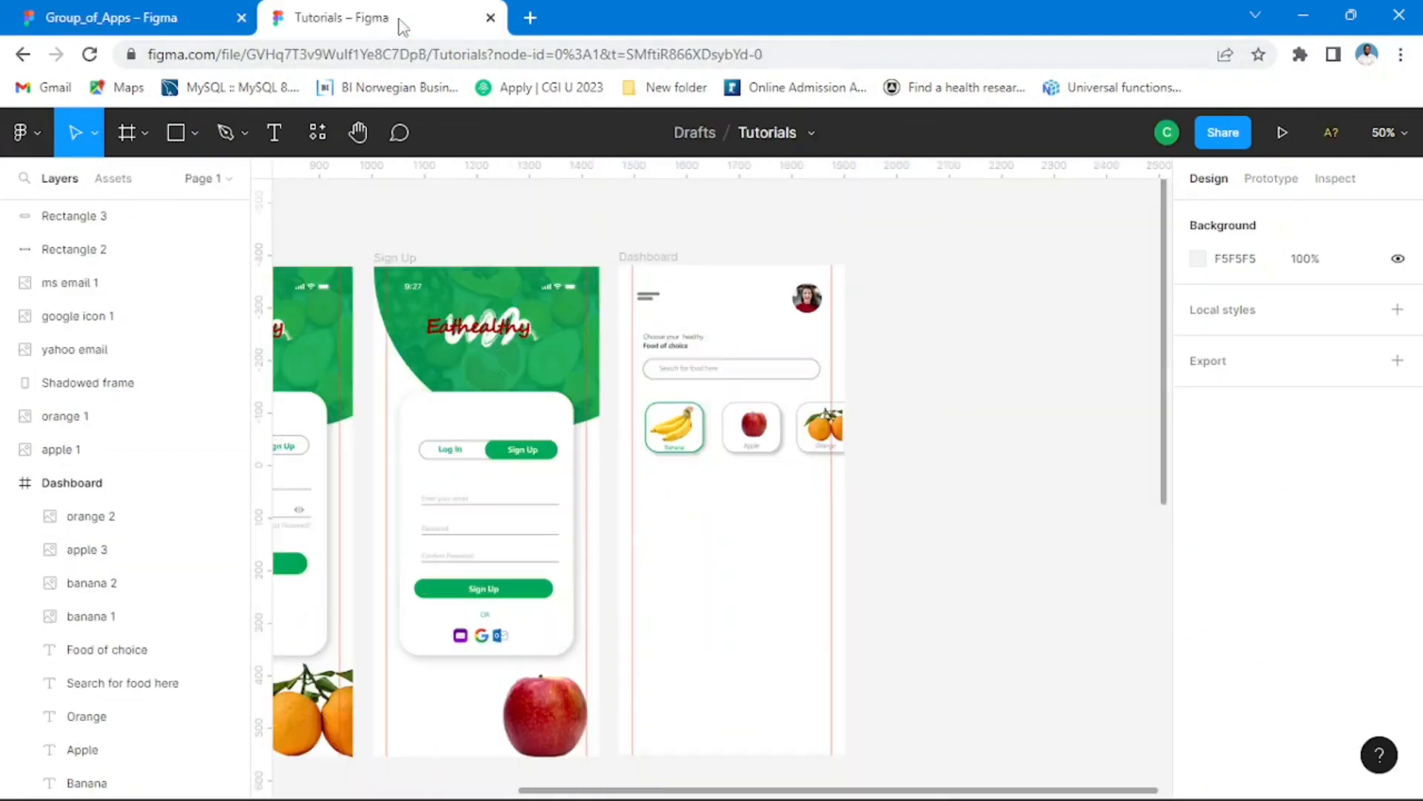
scroll(897, 452, down, 3)
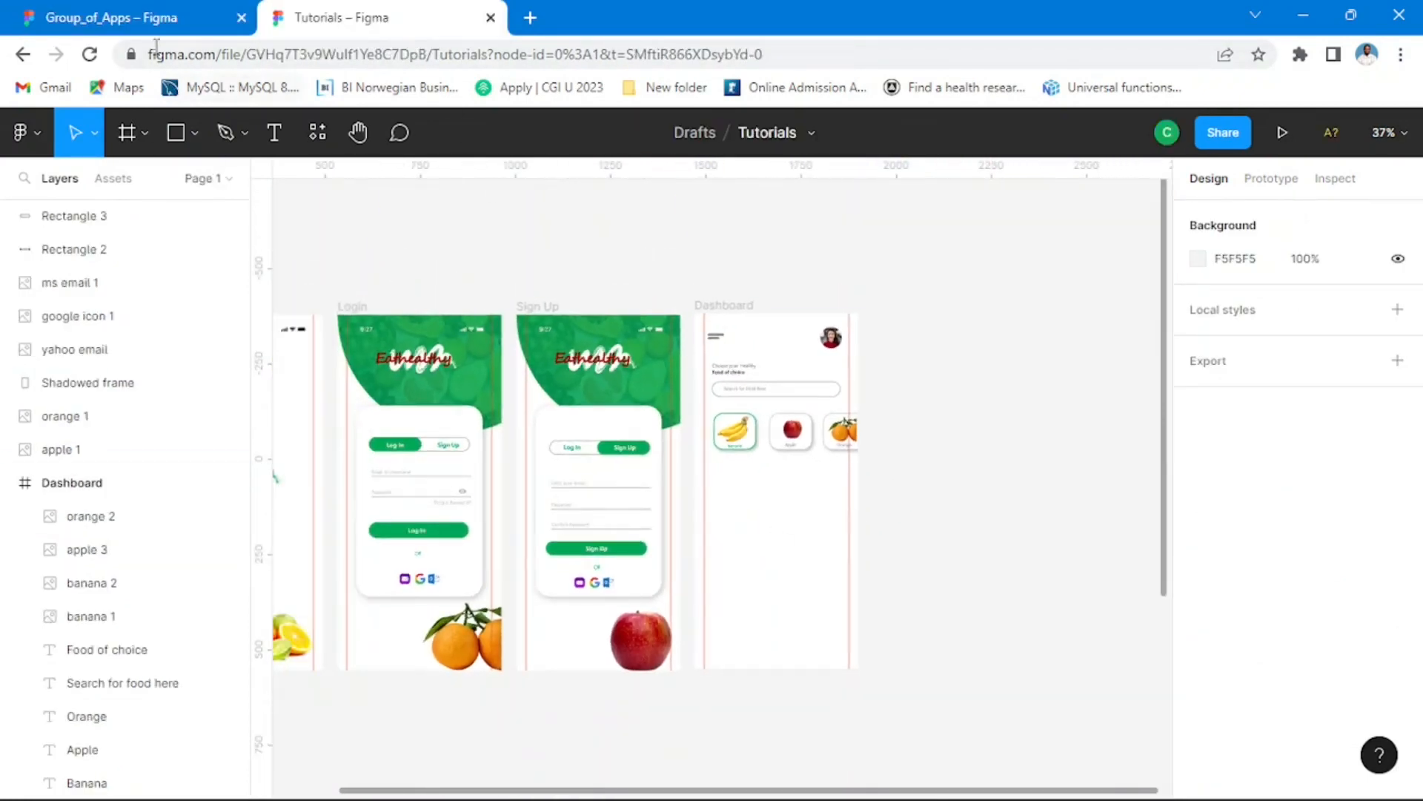
click(148, 18)
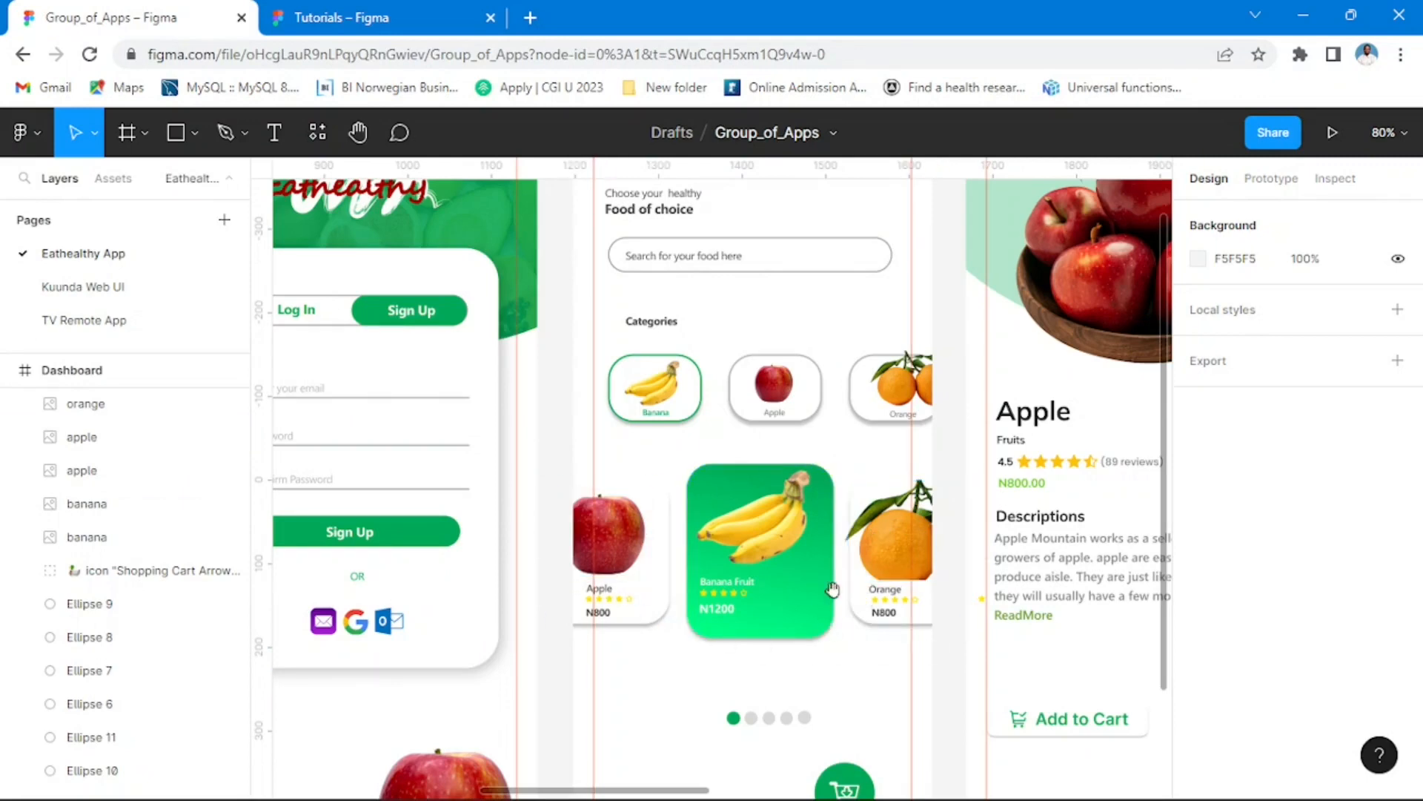
drag(833, 589, 814, 476)
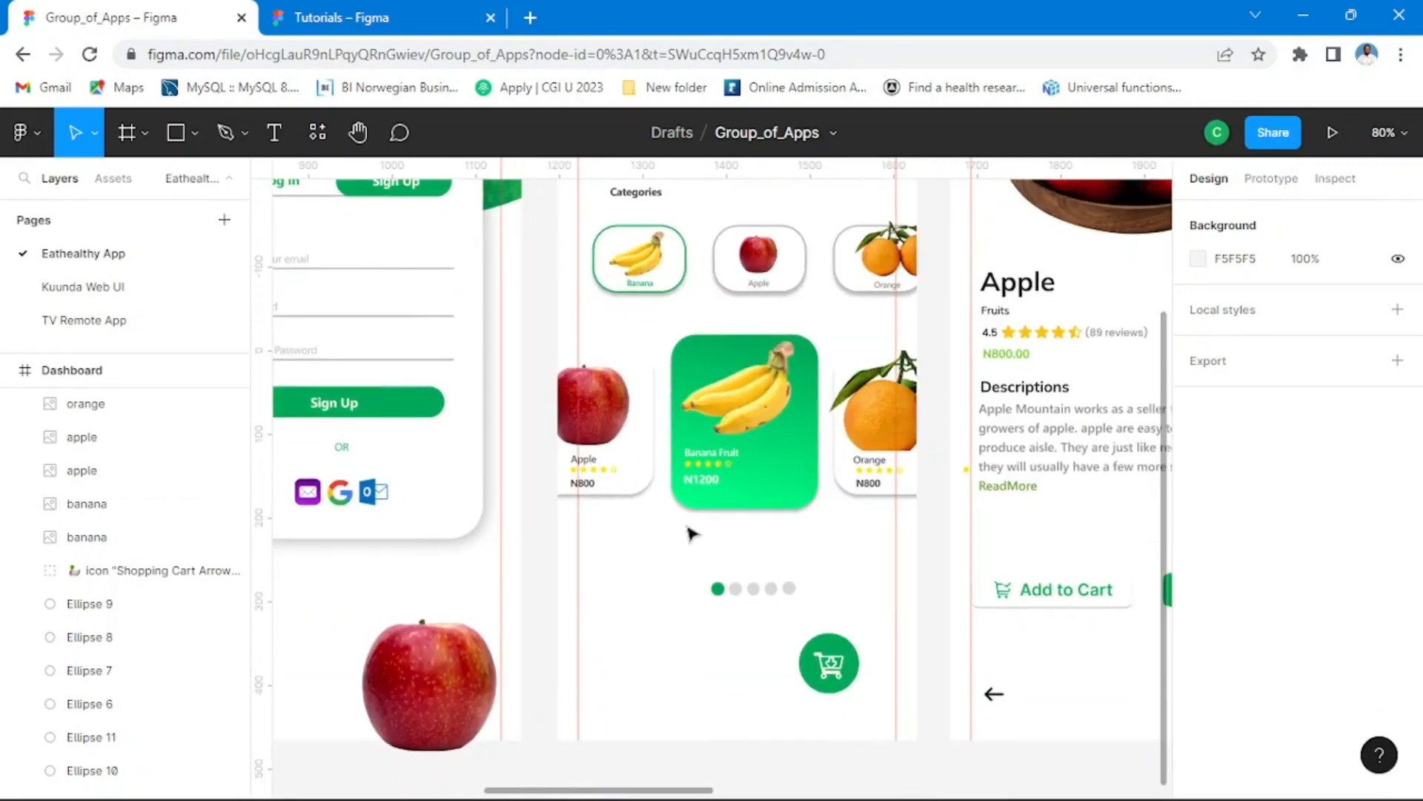
Step: In the Tutorials file, duplicate the green Banana card's rectangle below the categories row and enlarge it to about 192 × 232 at X 146, Y 488
click(354, 15)
scroll(771, 501, up, 5)
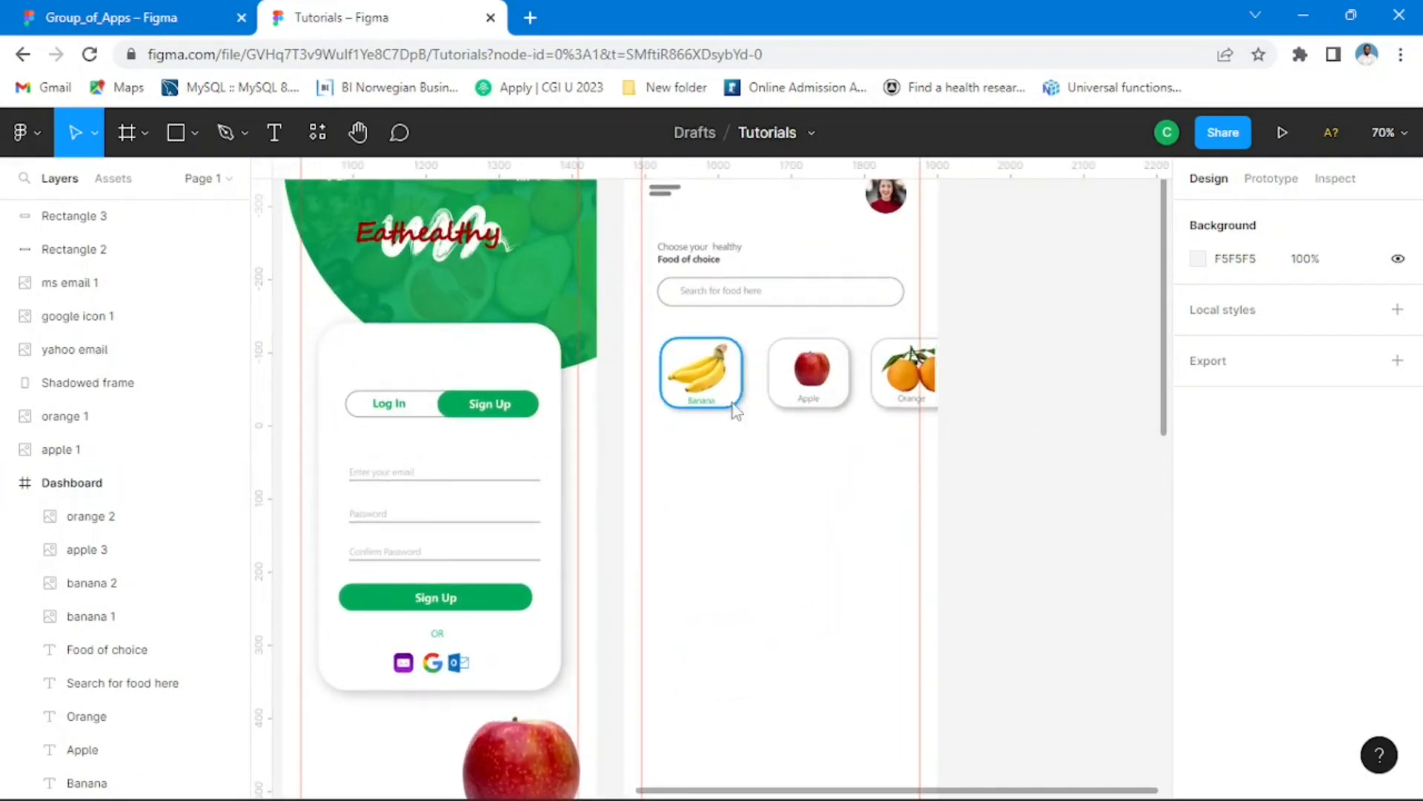
drag(738, 407, 771, 636)
drag(816, 567, 871, 569)
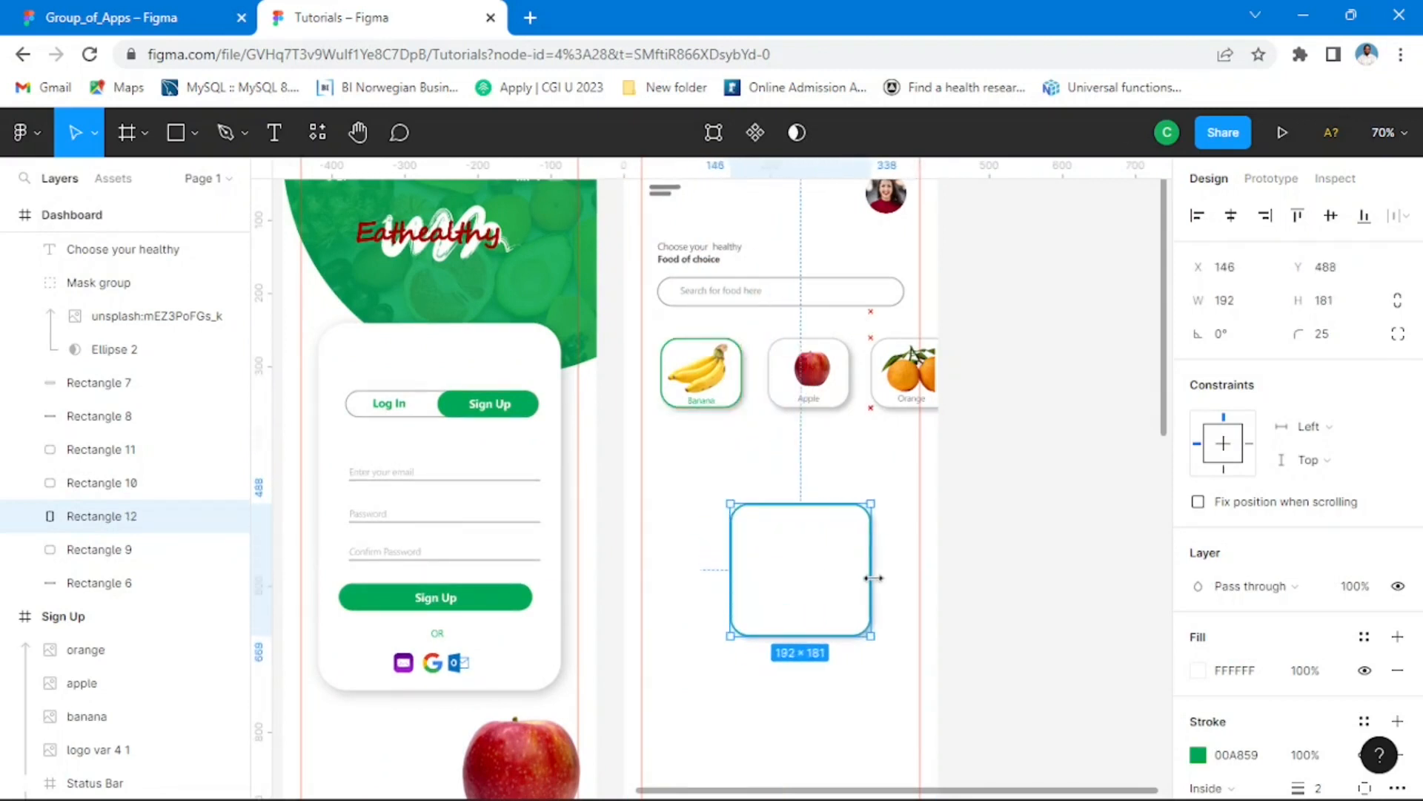
drag(807, 633, 808, 672)
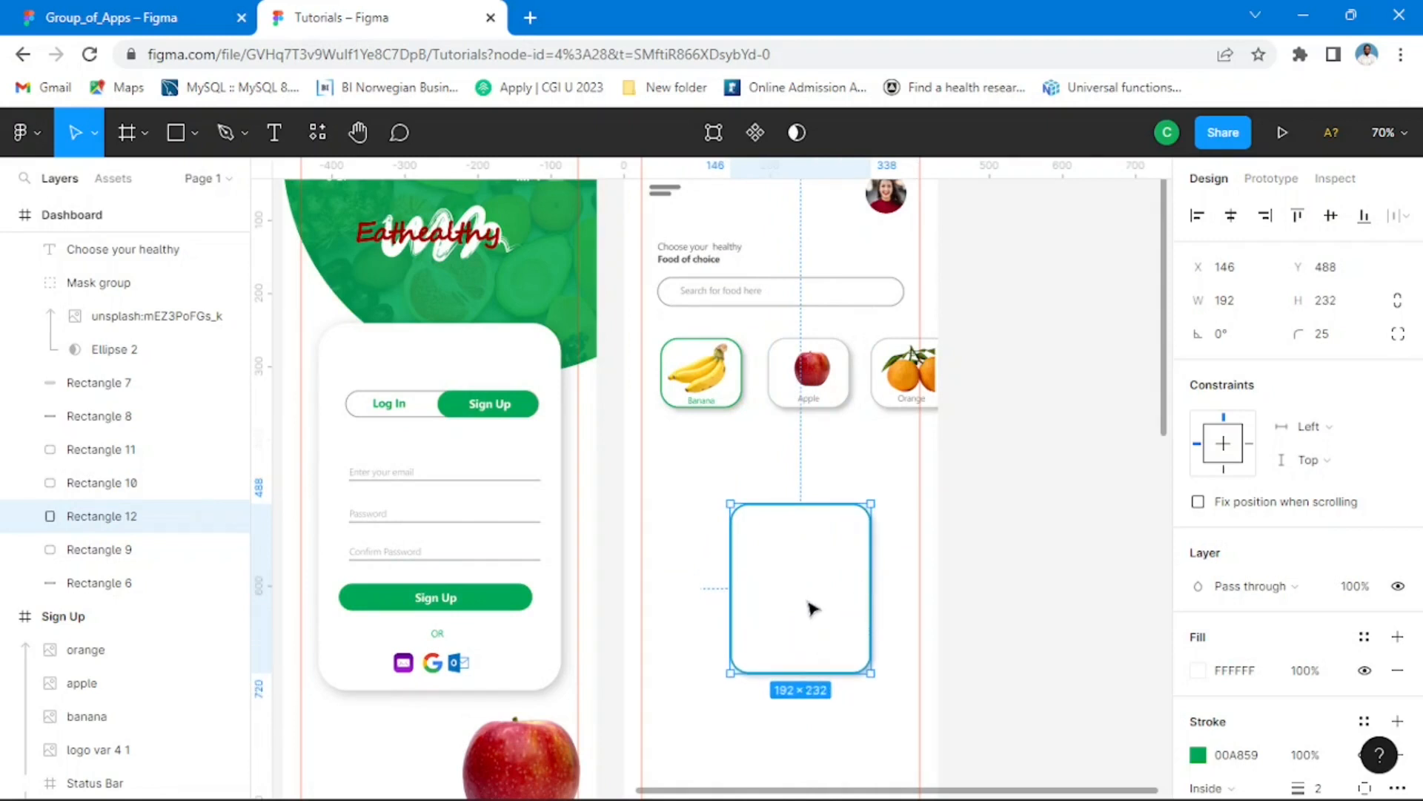
Step: Move the large card closer to the categories row at about X 109, Y 419 and resize it to about 212 × 238
drag(811, 602, 774, 562)
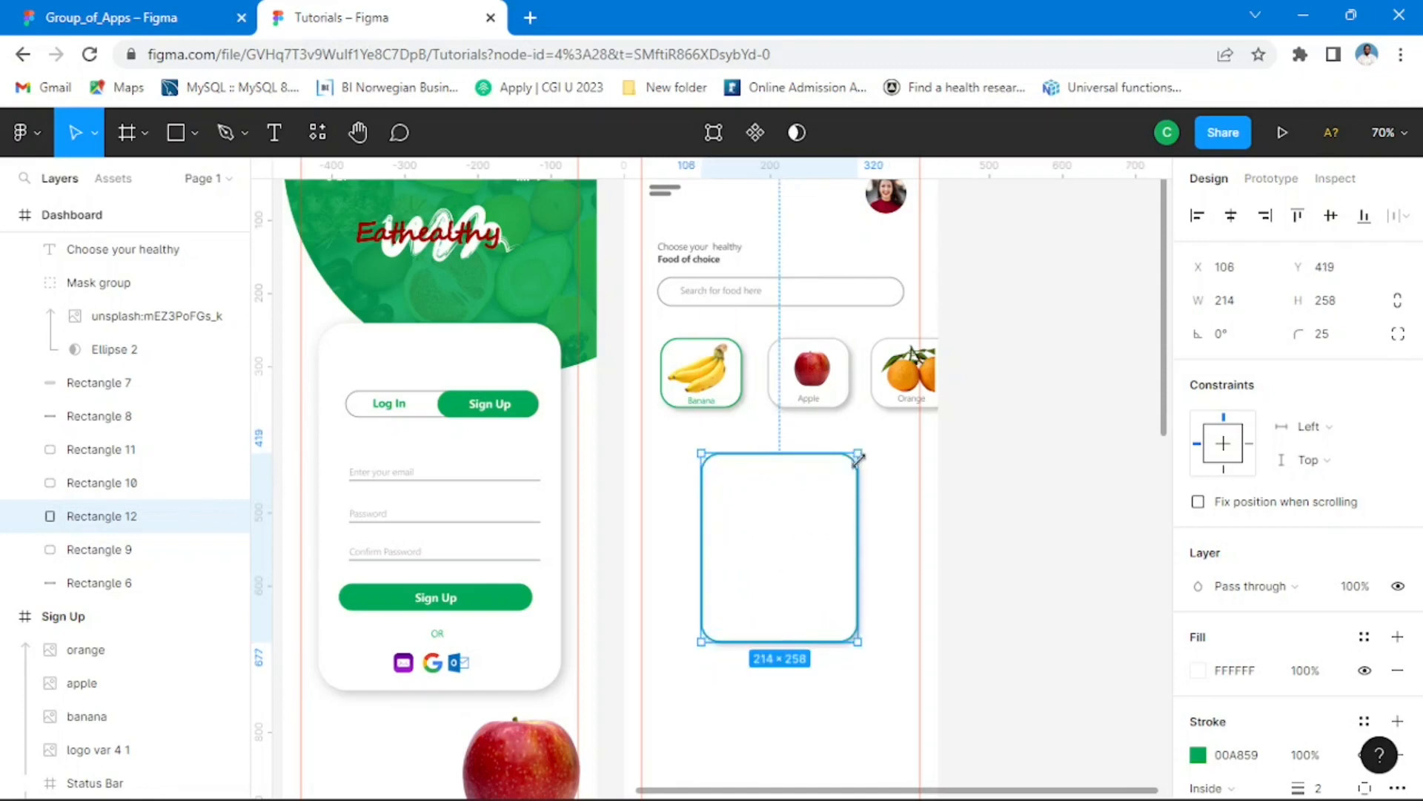
drag(858, 460, 857, 474)
drag(788, 556, 784, 547)
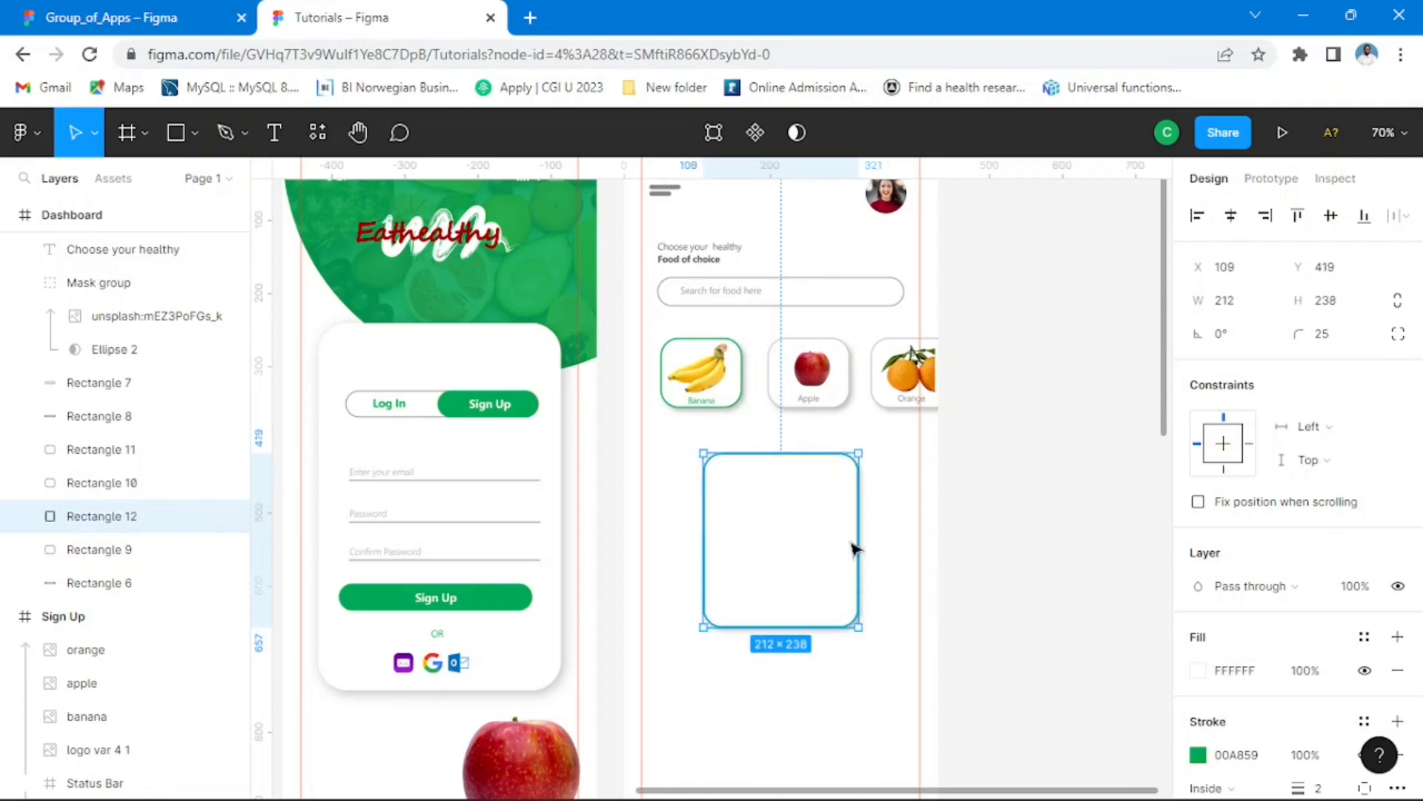
scroll(815, 534, down, 5)
click(1008, 560)
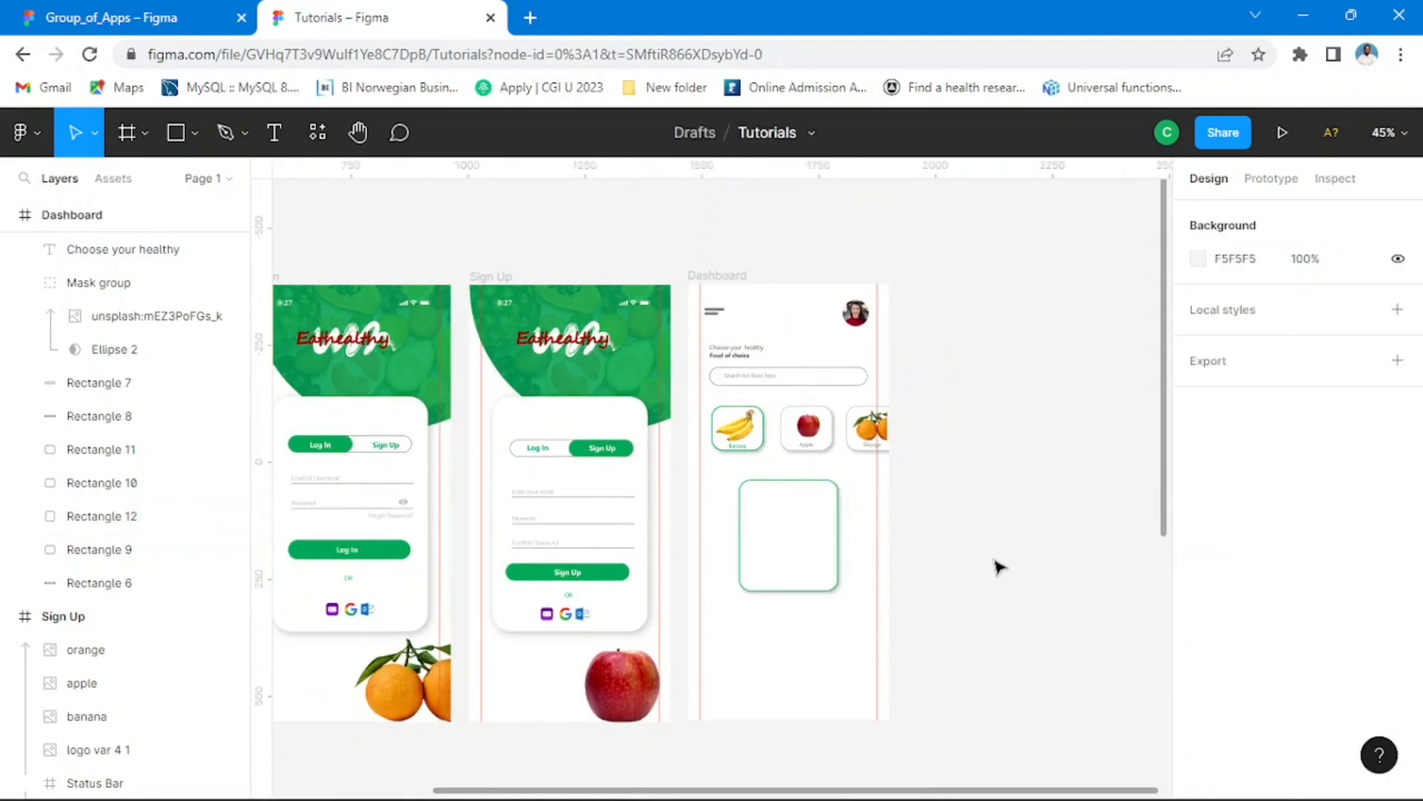
scroll(814, 562, up, 5)
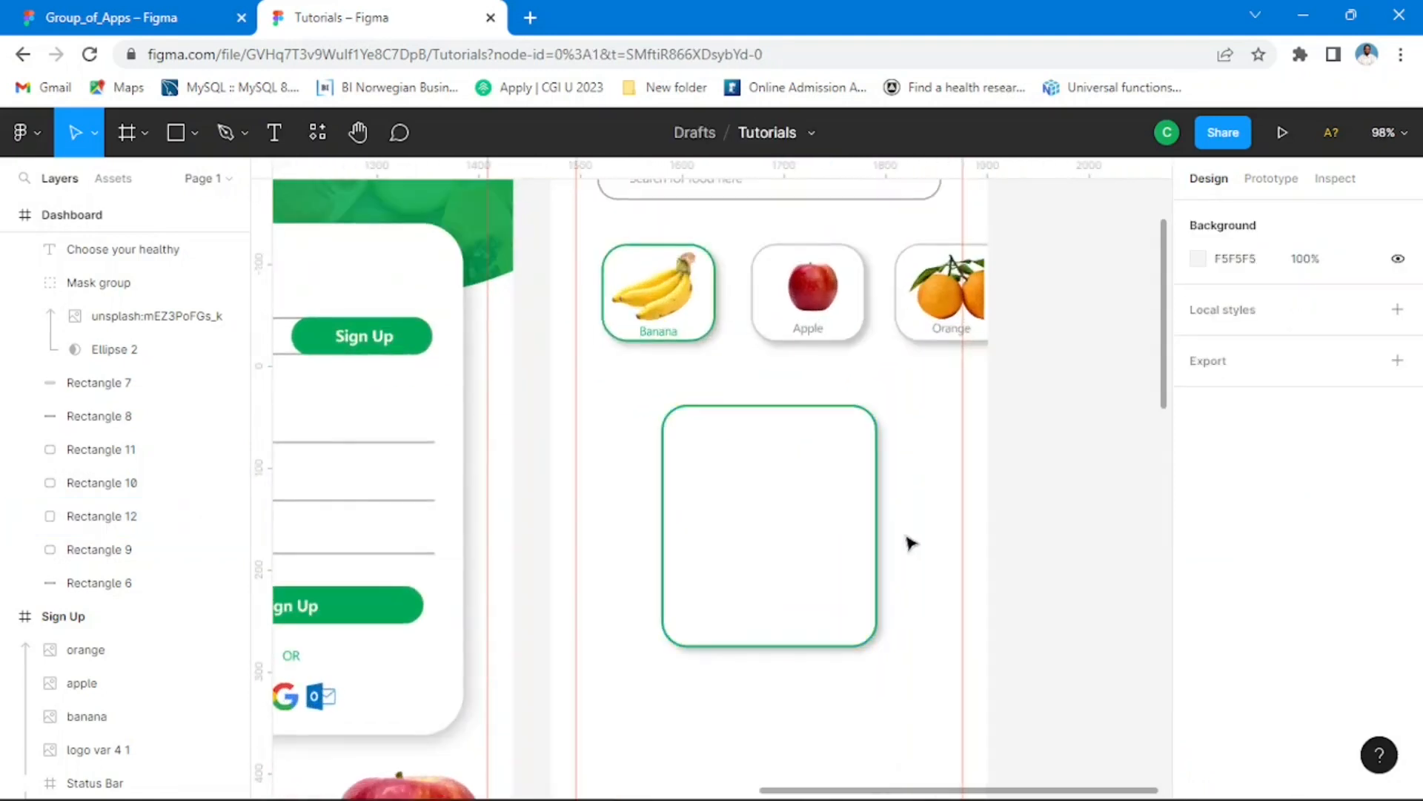
Step: Resize the large green-outlined card to about 193 × 222 and position it at about X 125, Y 428
click(843, 527)
drag(874, 532, 809, 532)
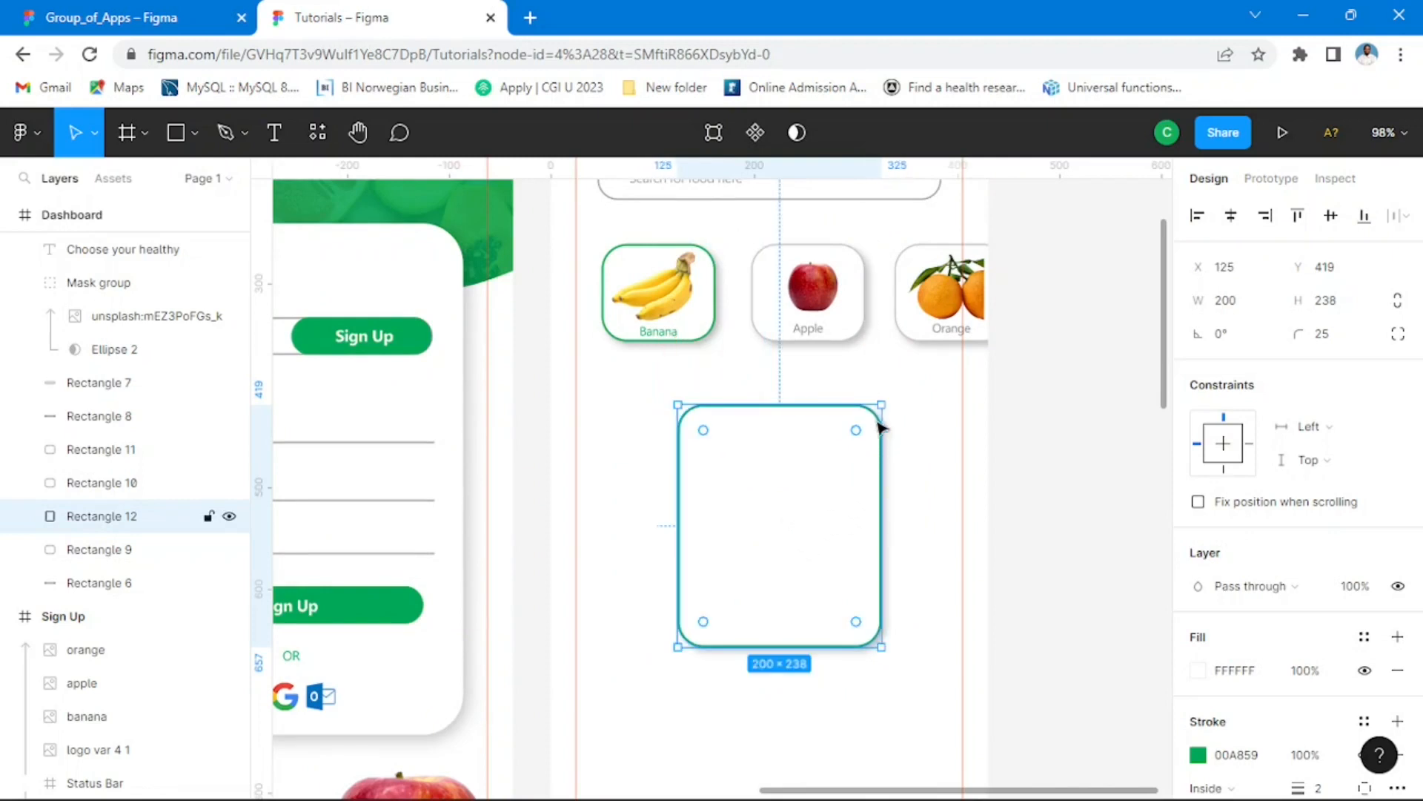
drag(882, 406, 874, 423)
mouse_move(801, 531)
mouse_down()
mouse_move(805, 518)
mouse_move(800, 532)
mouse_up()
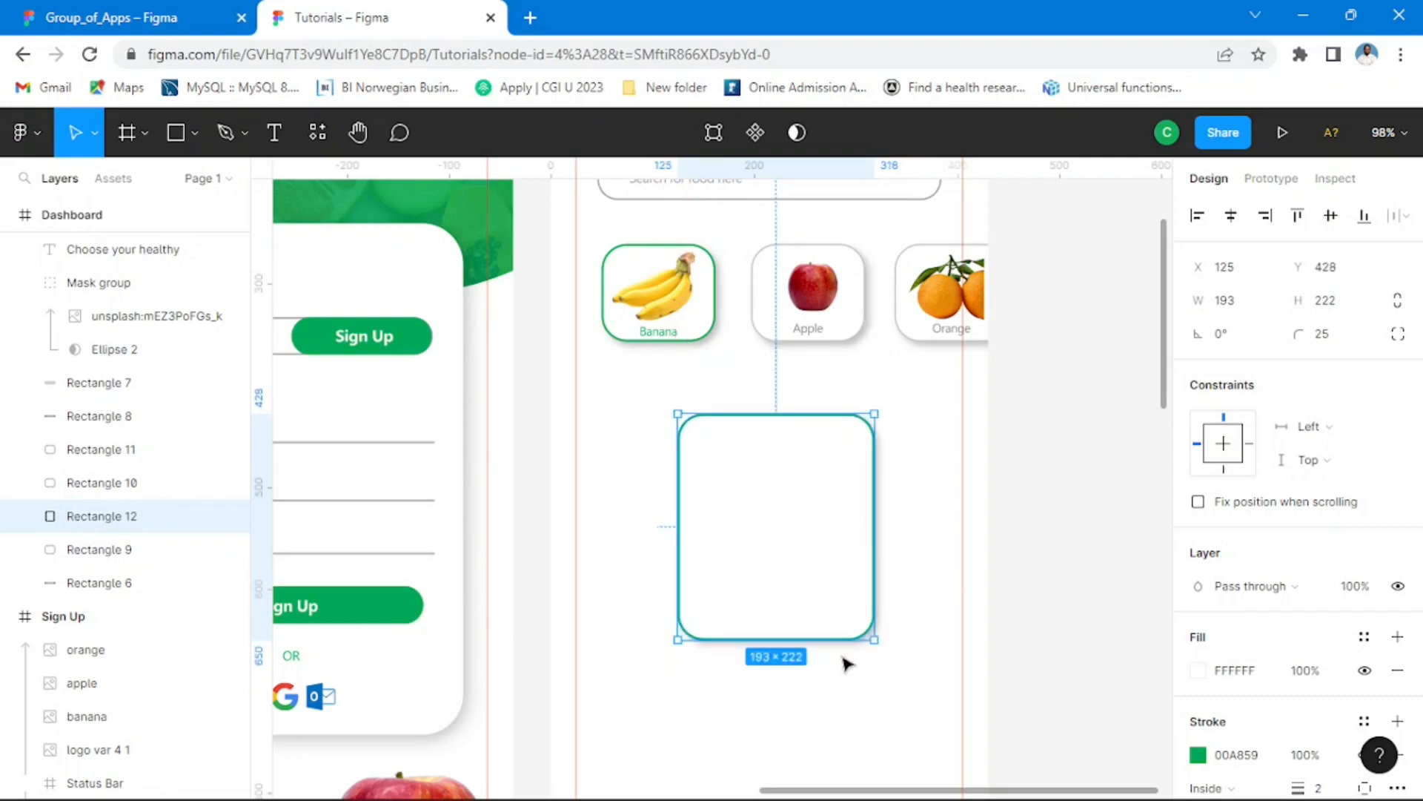
Step: Shrink the large green-outlined card to about 151 × 174 and place it at about X 158, Y 434
drag(772, 524, 964, 564)
key(ctrl+z)
click(170, 28)
click(381, 30)
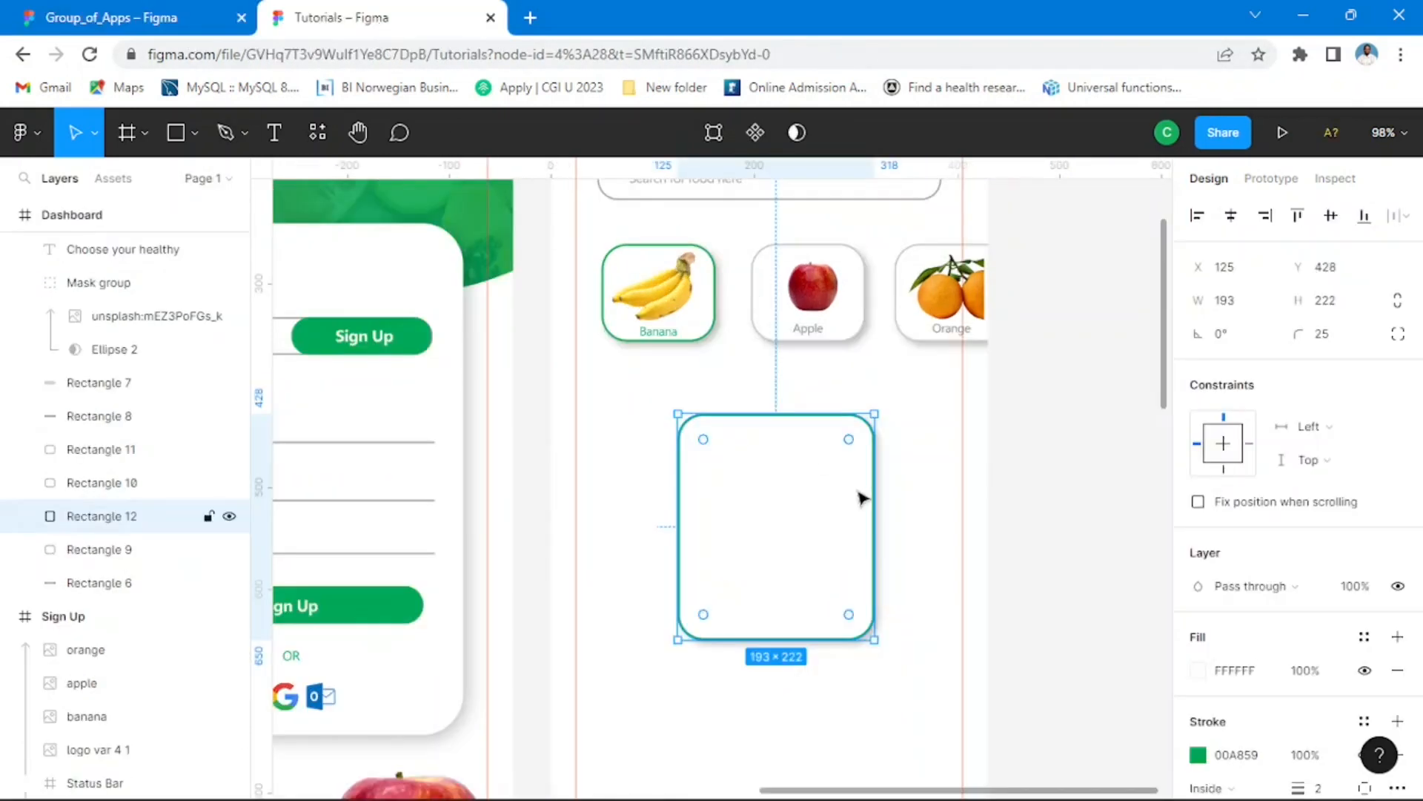
drag(871, 419, 831, 463)
drag(752, 571, 775, 531)
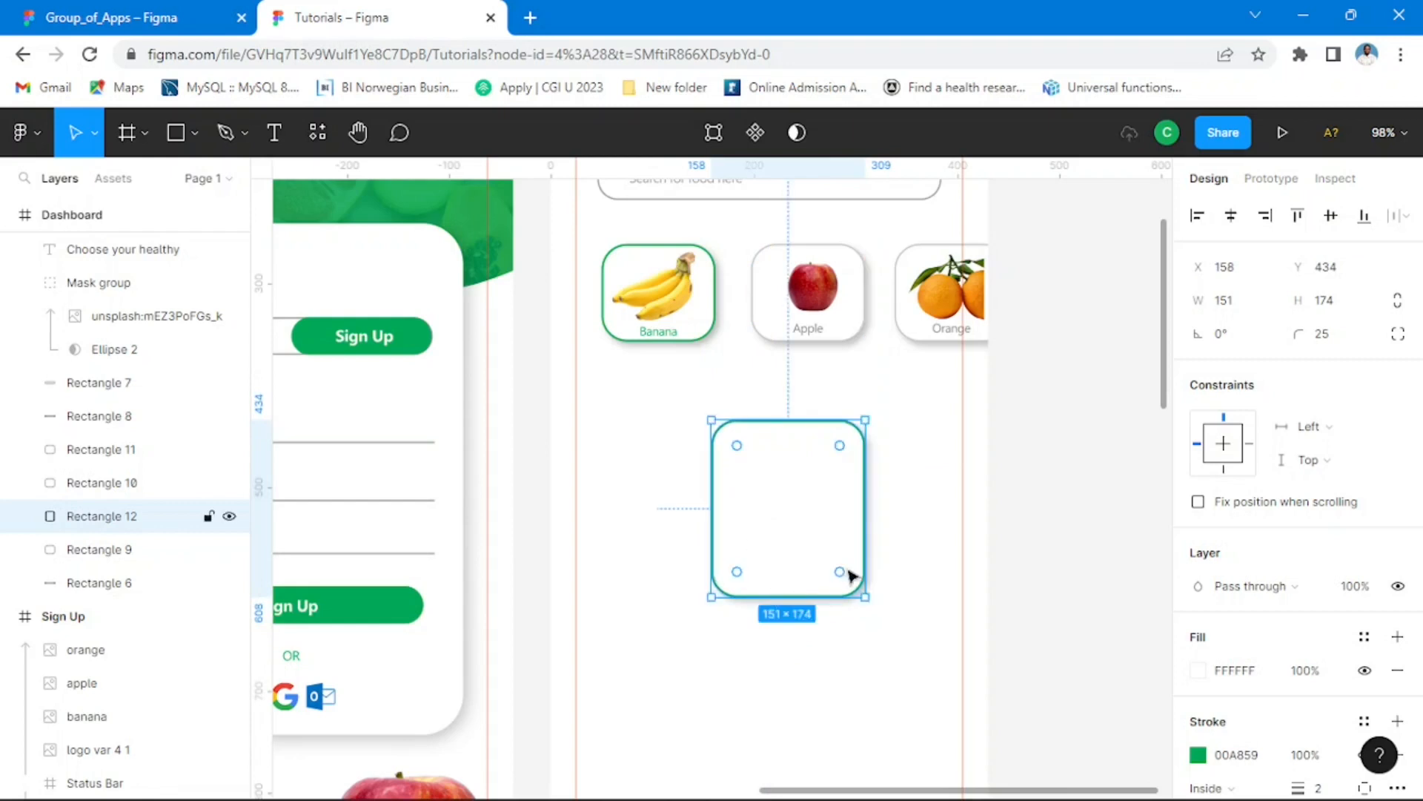
Step: Duplicate the large card beside it, past the frame's right edge, and shrink the copy to about 123 × 142 at X 1811, Y 76
drag(845, 567, 1004, 508)
drag(1027, 418, 999, 448)
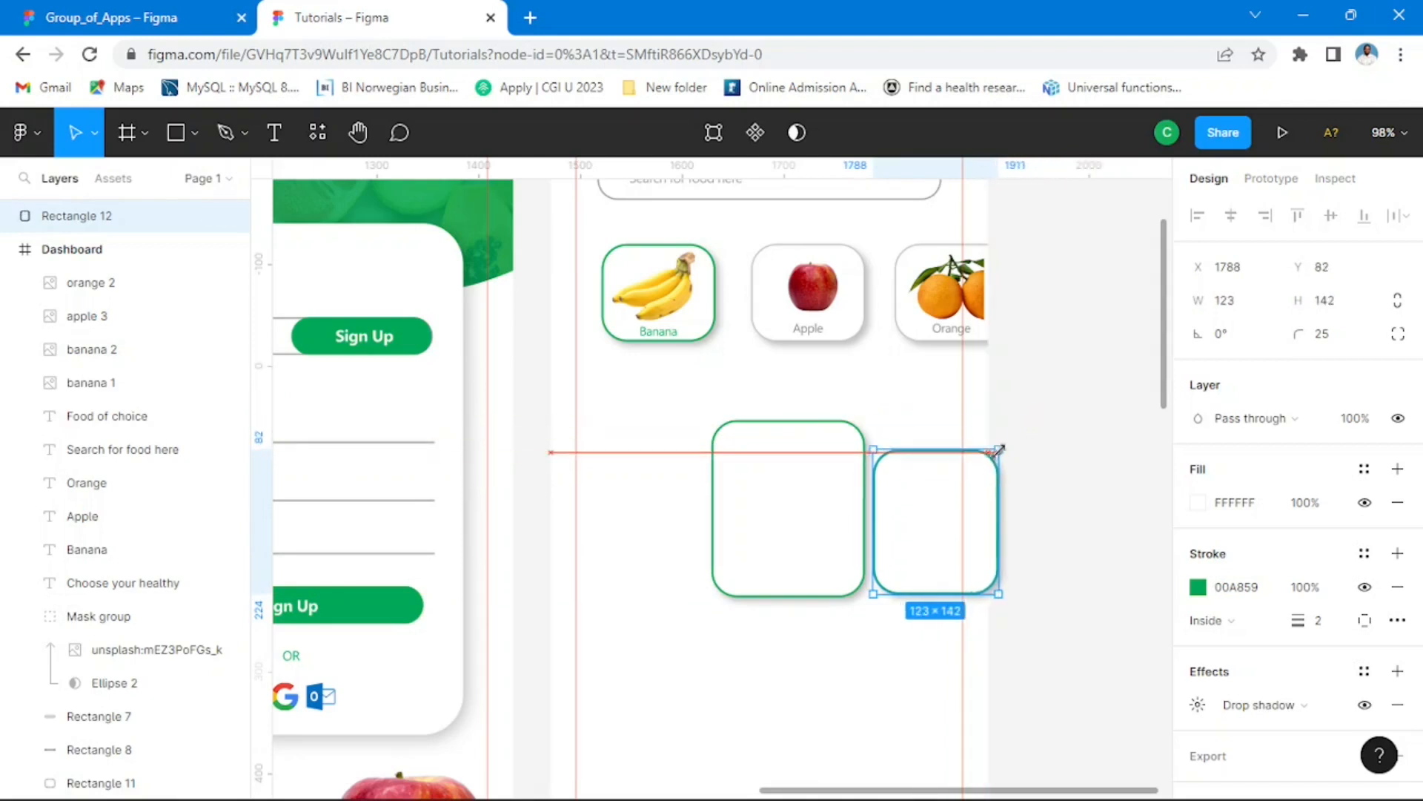
drag(935, 521, 947, 518)
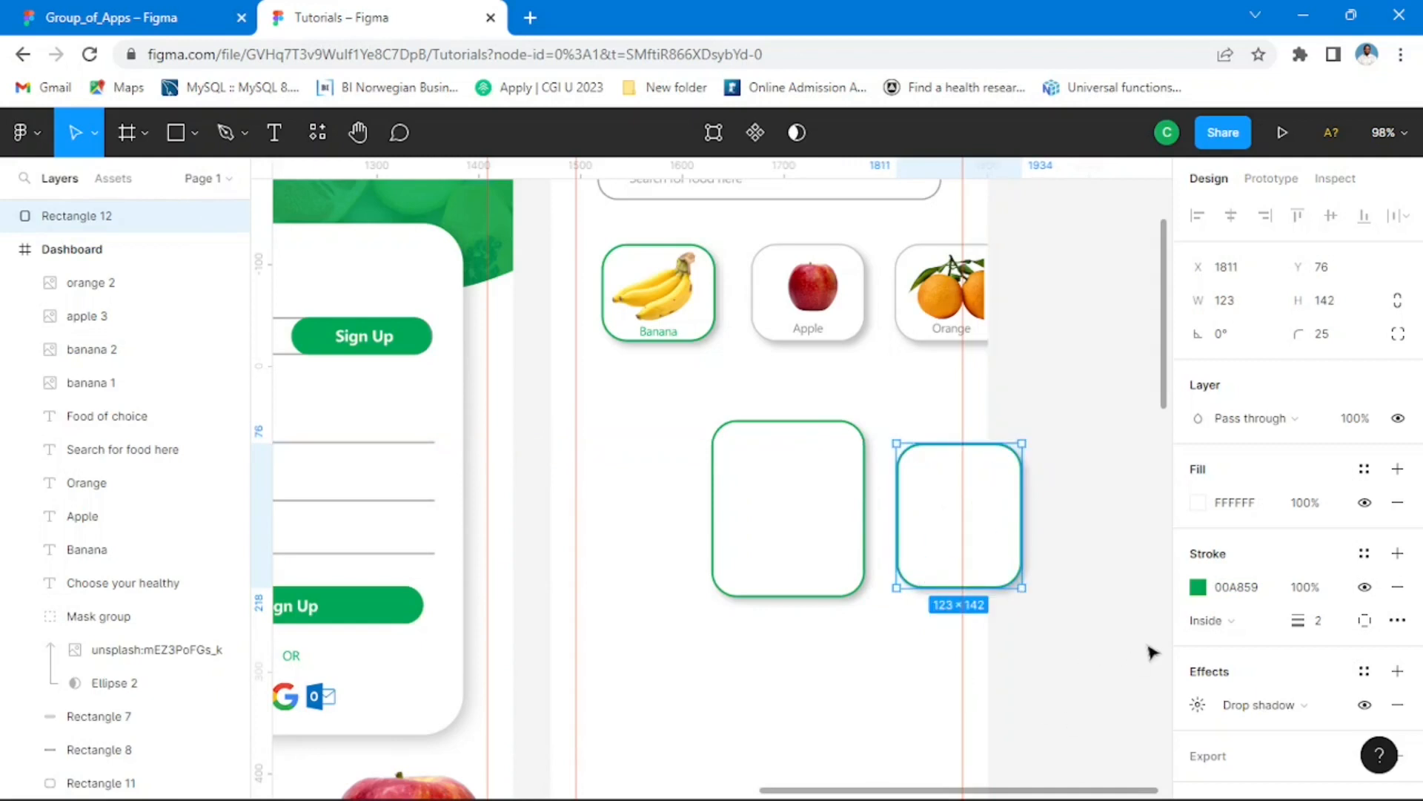
Step: Set the small product card's stroke colour to 878787 at 60% opacity
click(1200, 592)
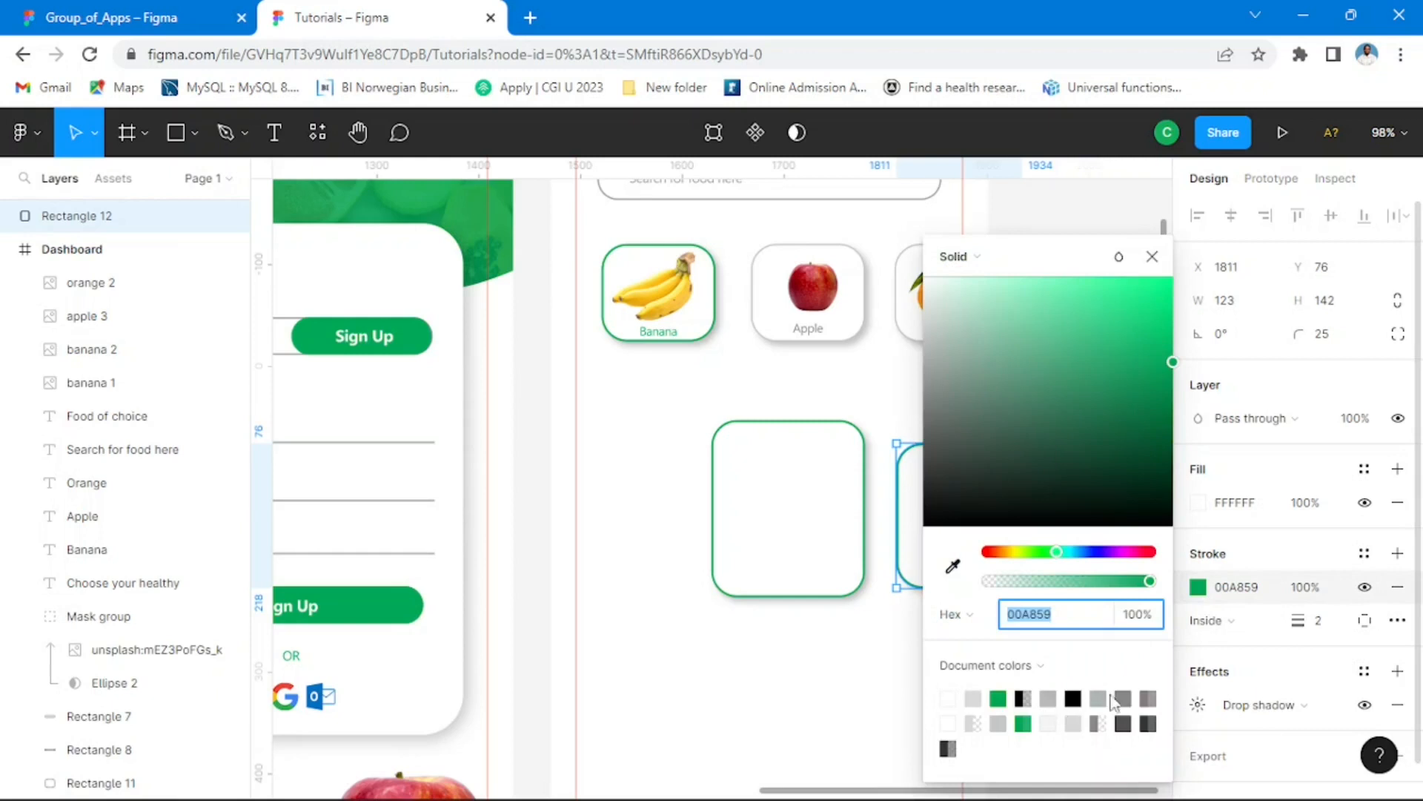
click(1125, 695)
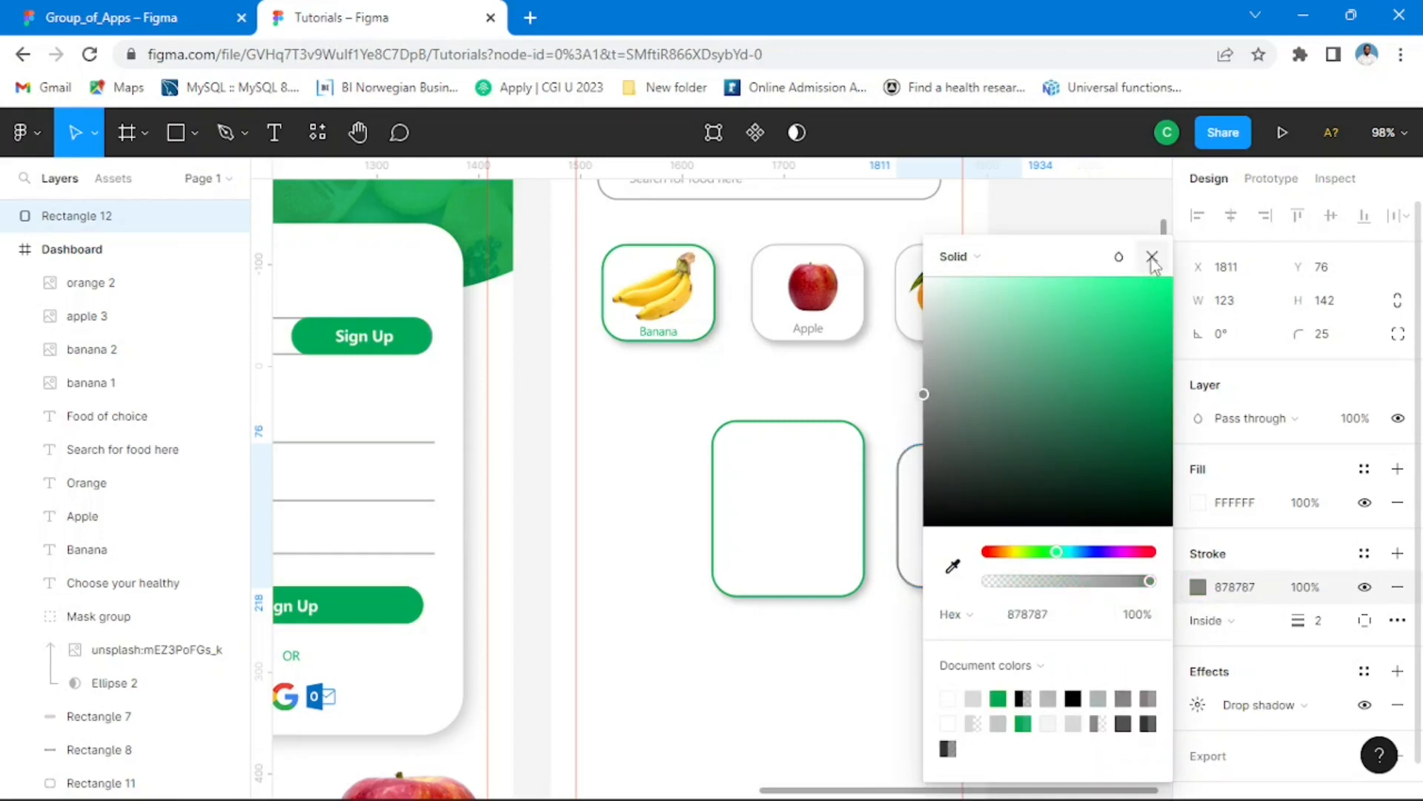
key(Escape)
click(1100, 625)
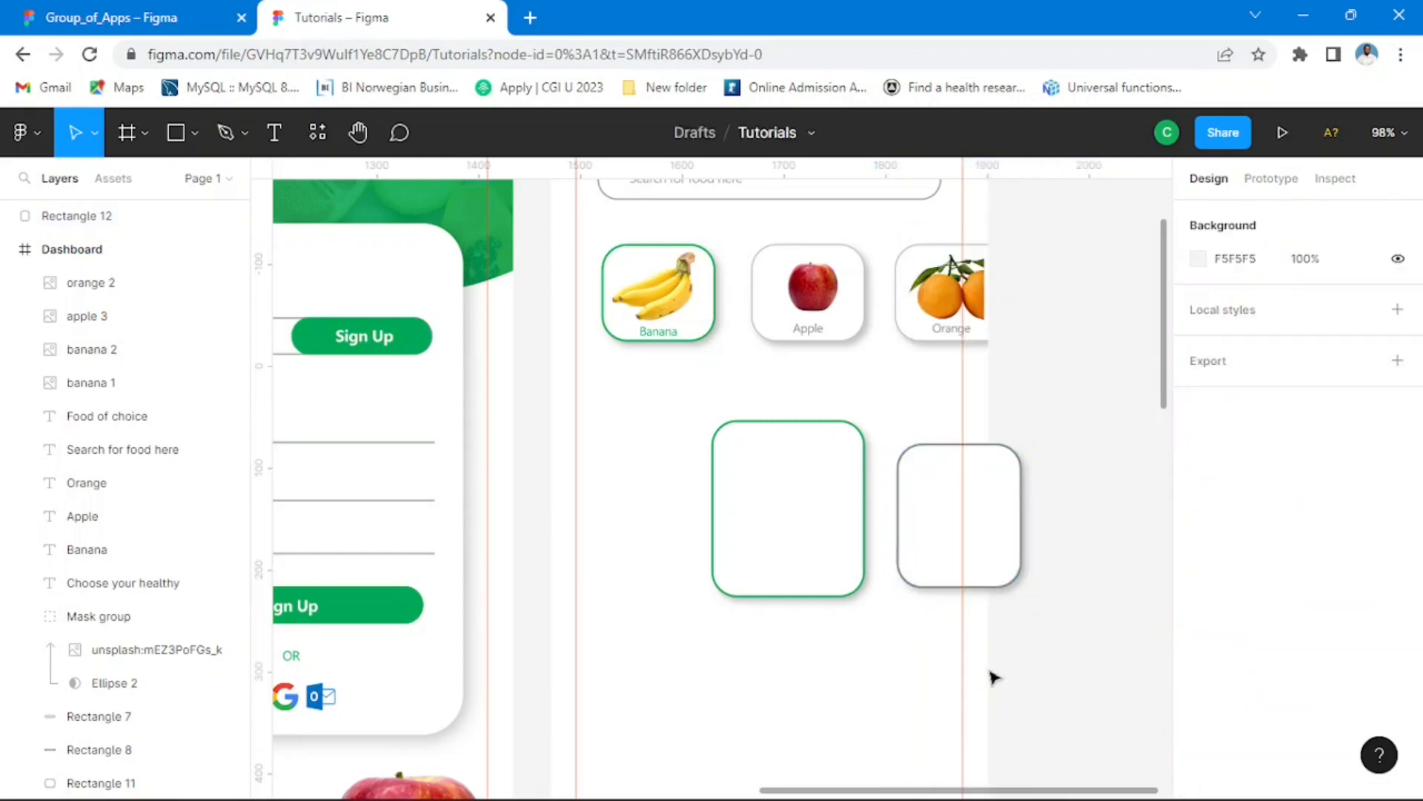
click(944, 523)
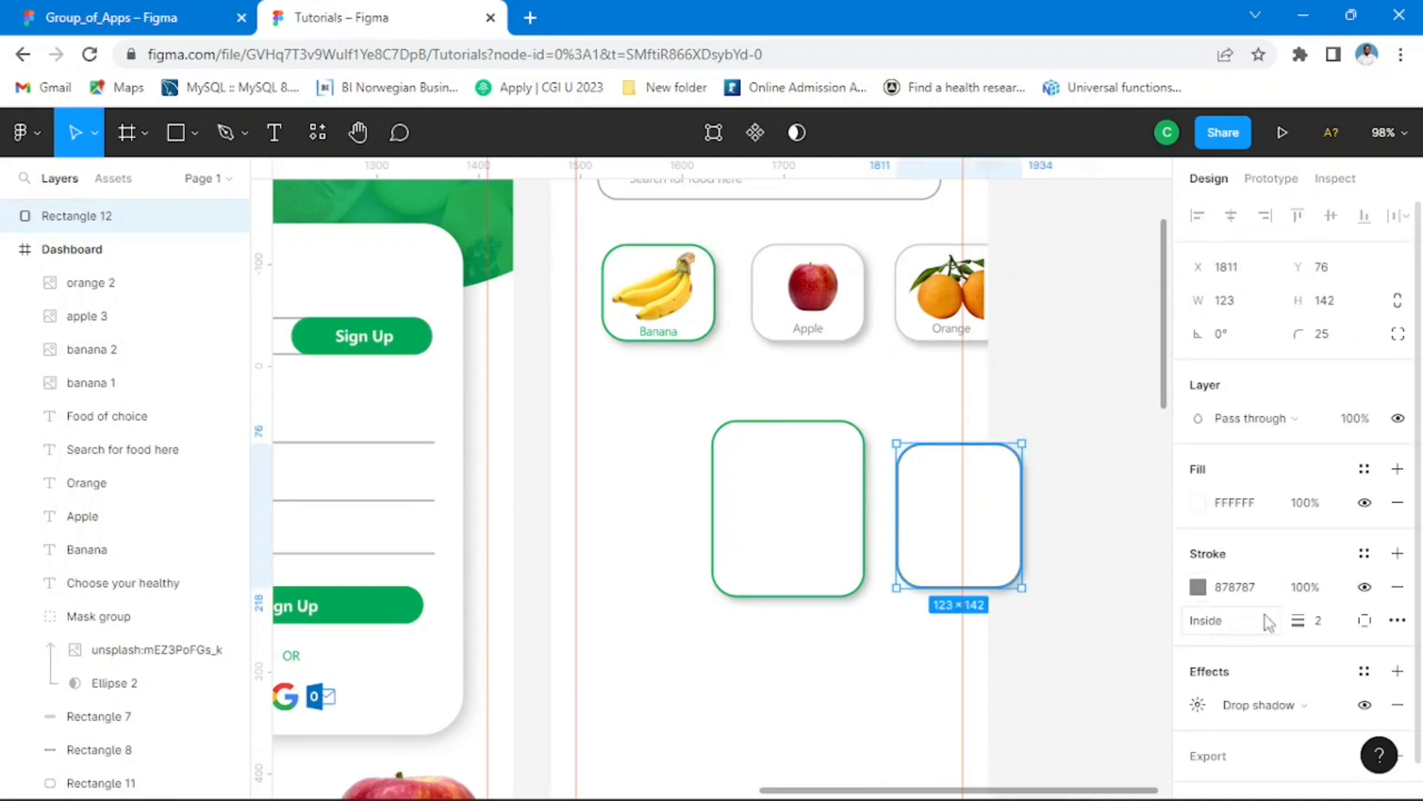
click(1307, 592)
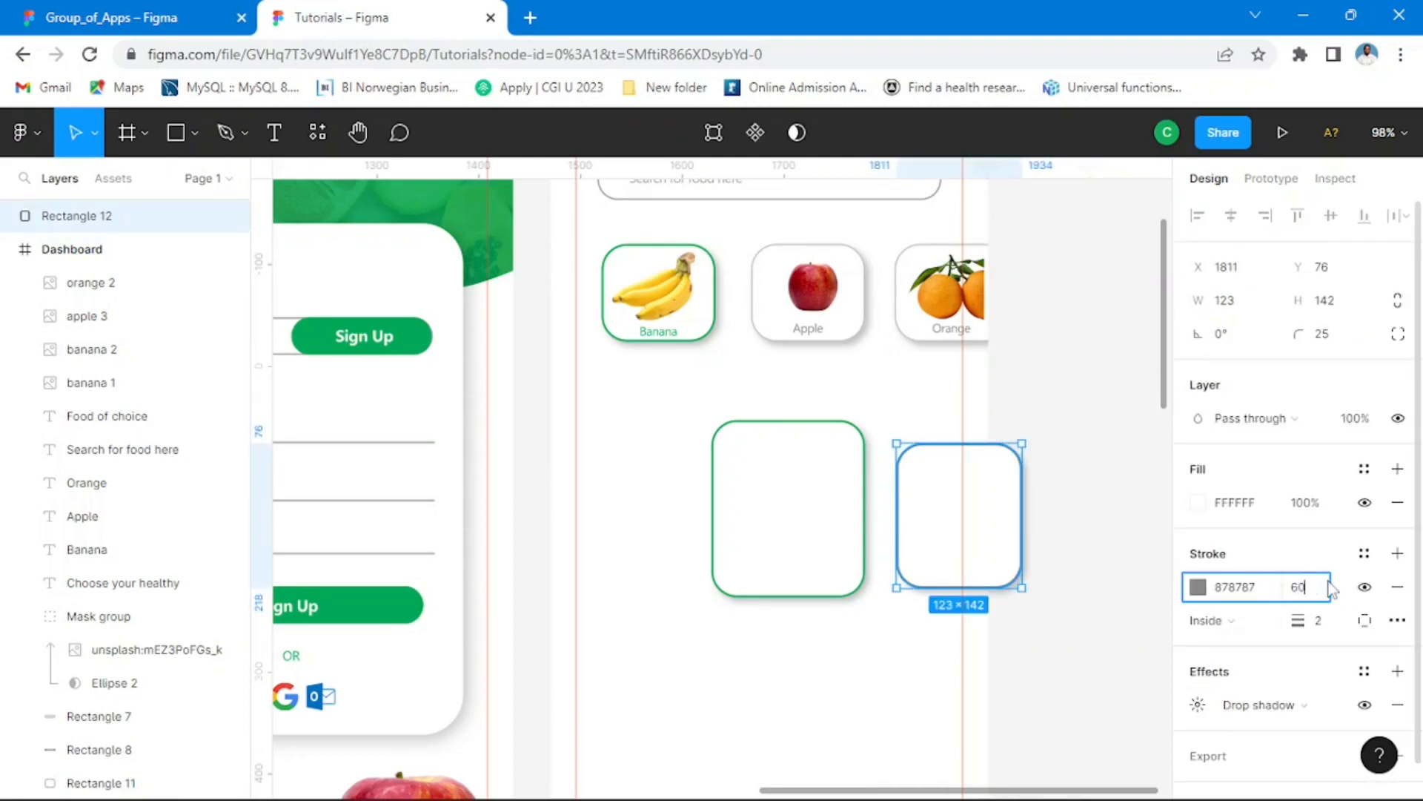
key(Return)
click(1071, 661)
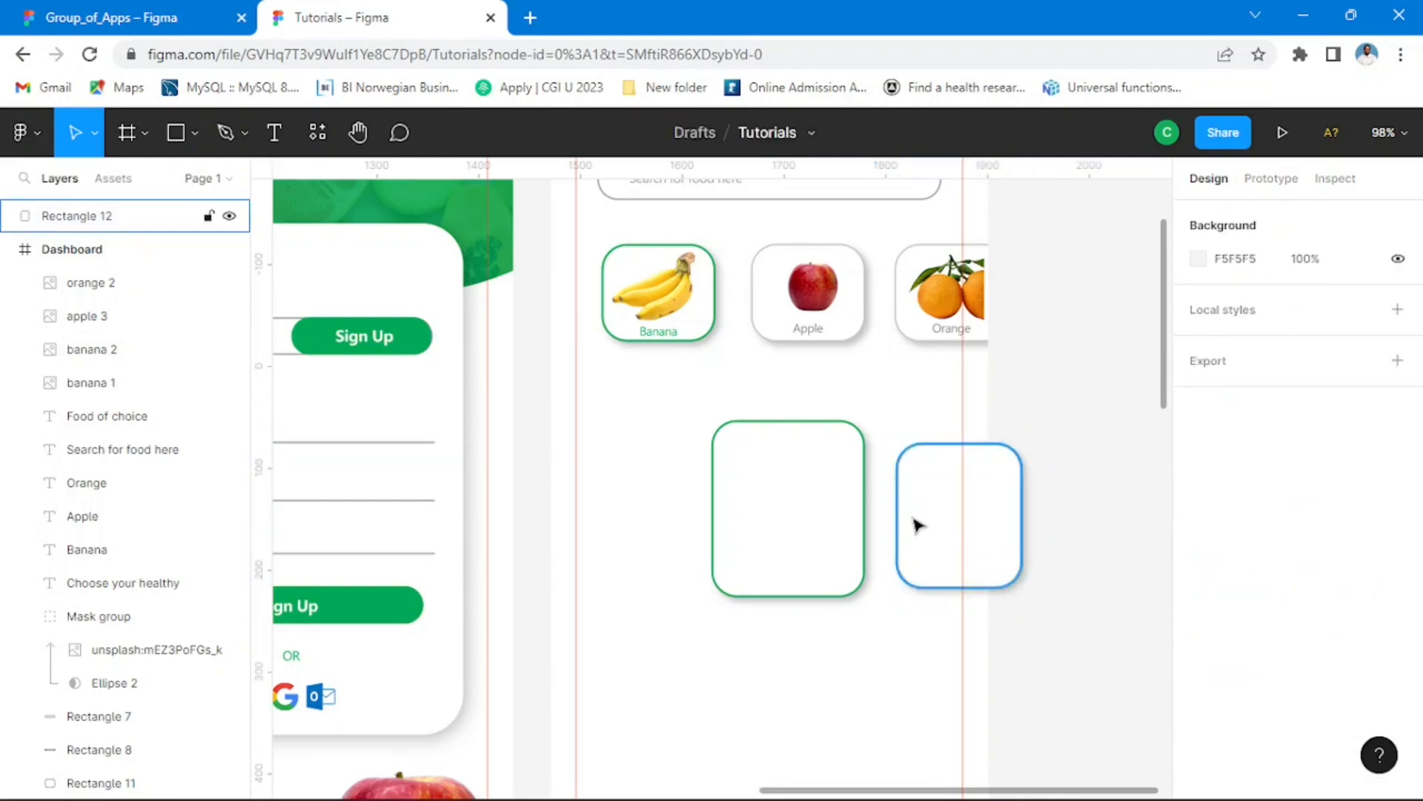
Step: Duplicate the small grey card on the other side of the green card, partly outside the frame at X -12, Y 437
drag(917, 525, 610, 533)
drag(608, 532, 604, 531)
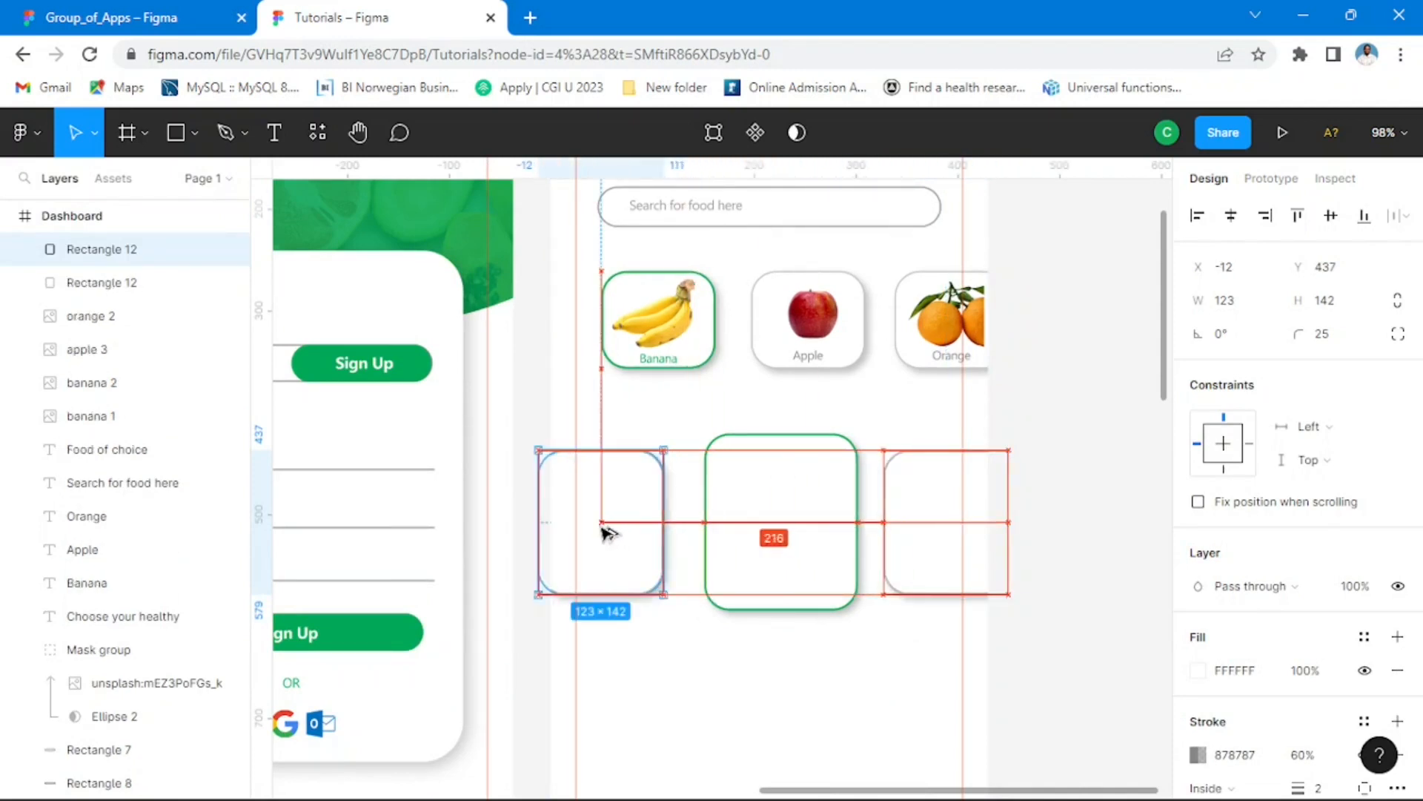
click(1089, 512)
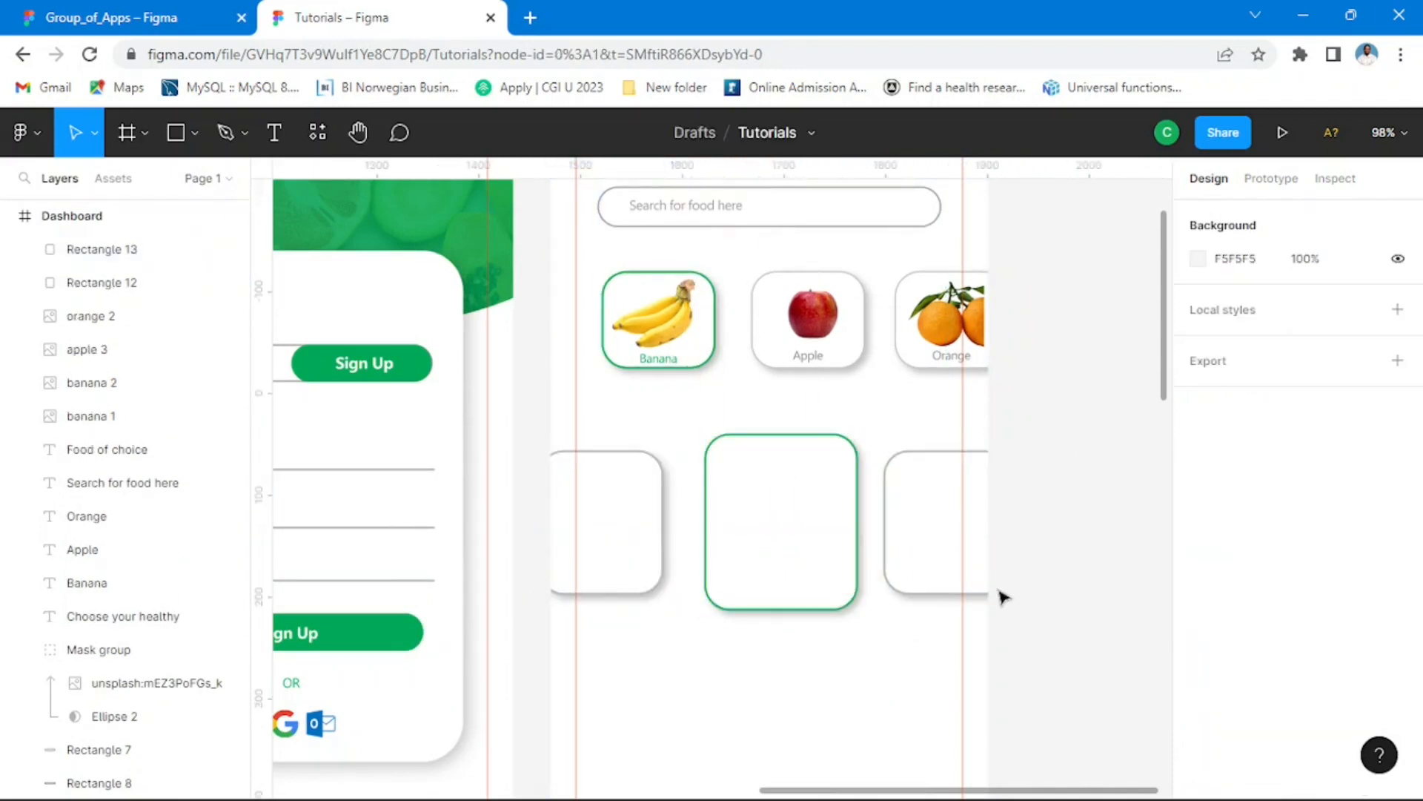
Step: Nudge the green-outlined card to X 140 so it sits centred horizontally in the Dashboard frame
click(815, 569)
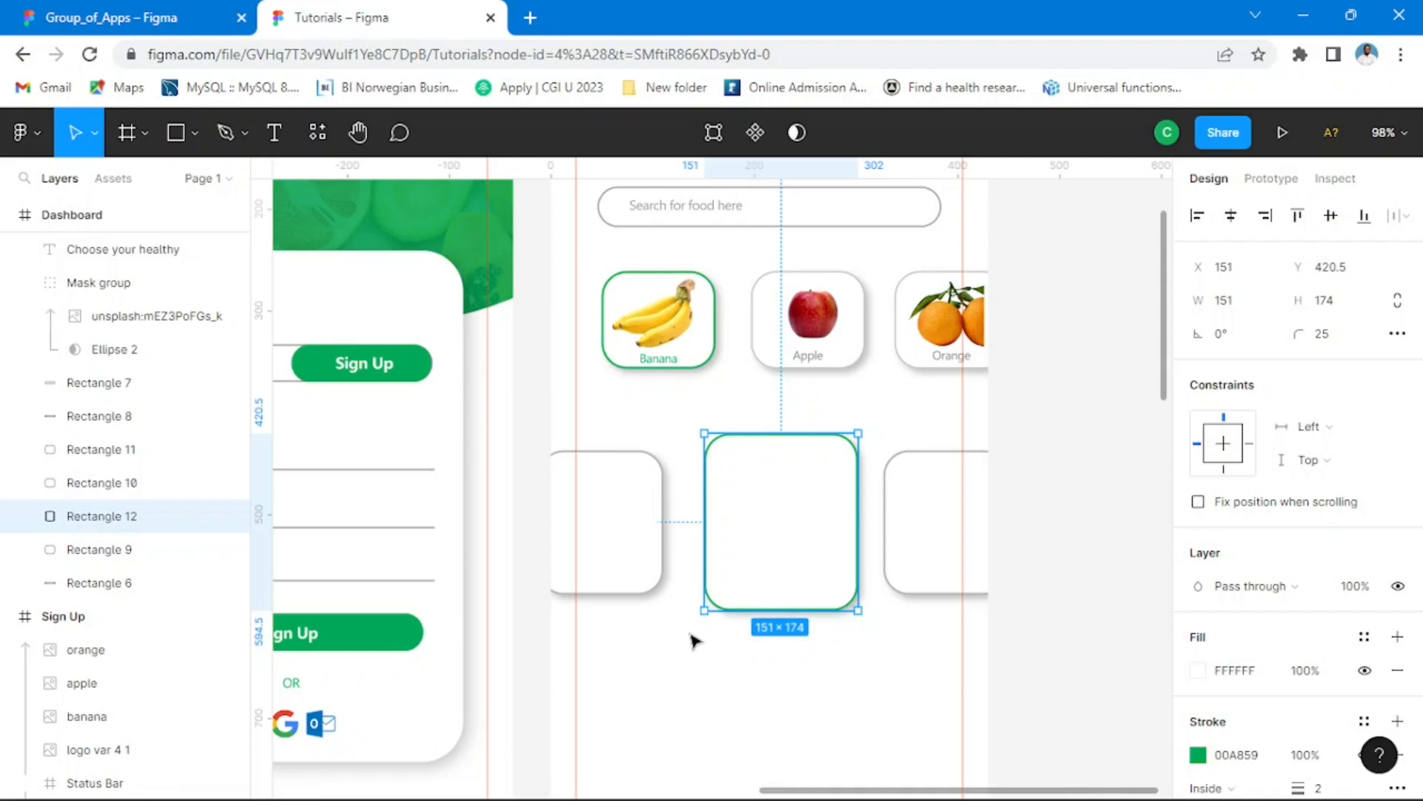
key(alt)
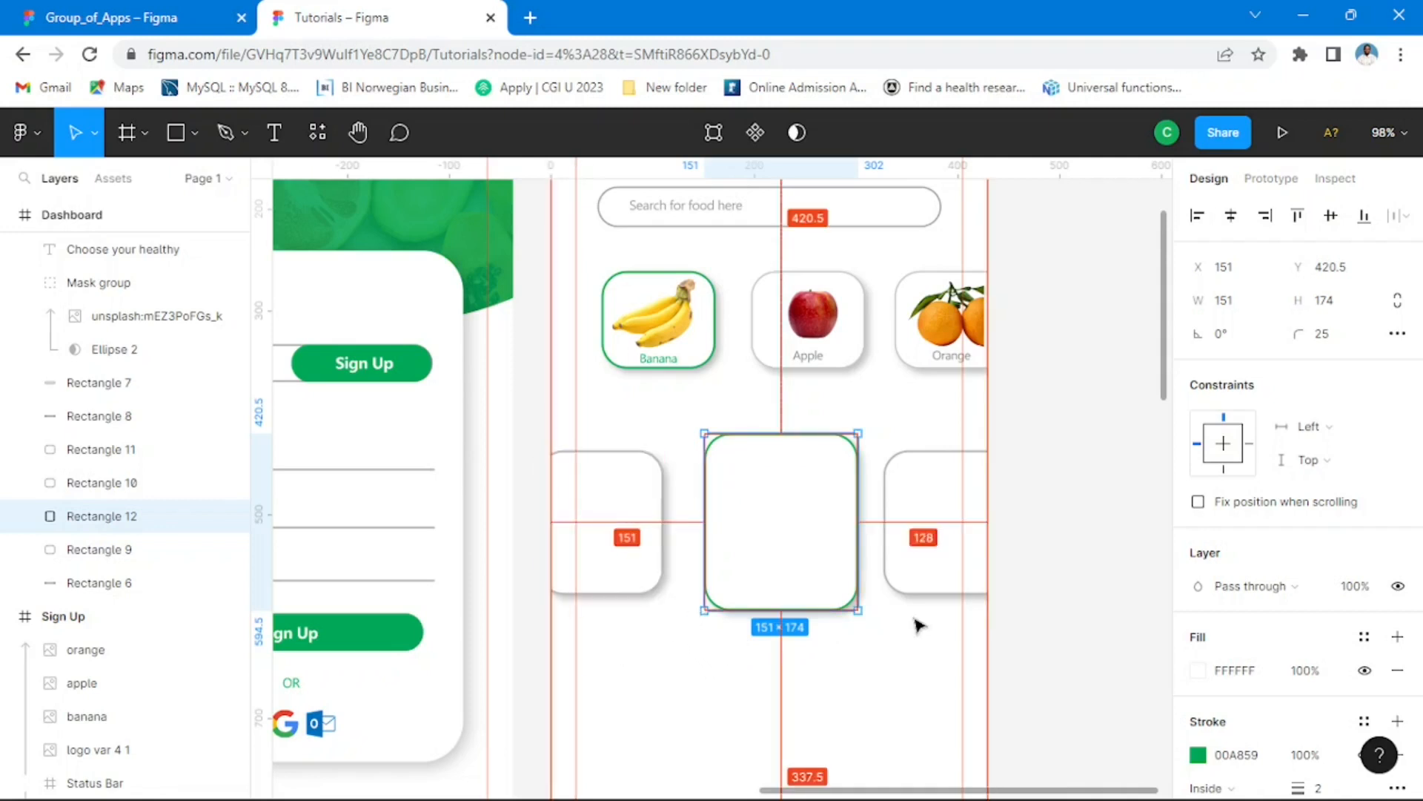
key(Left)
key(Left)
key(Left)
key(Left)
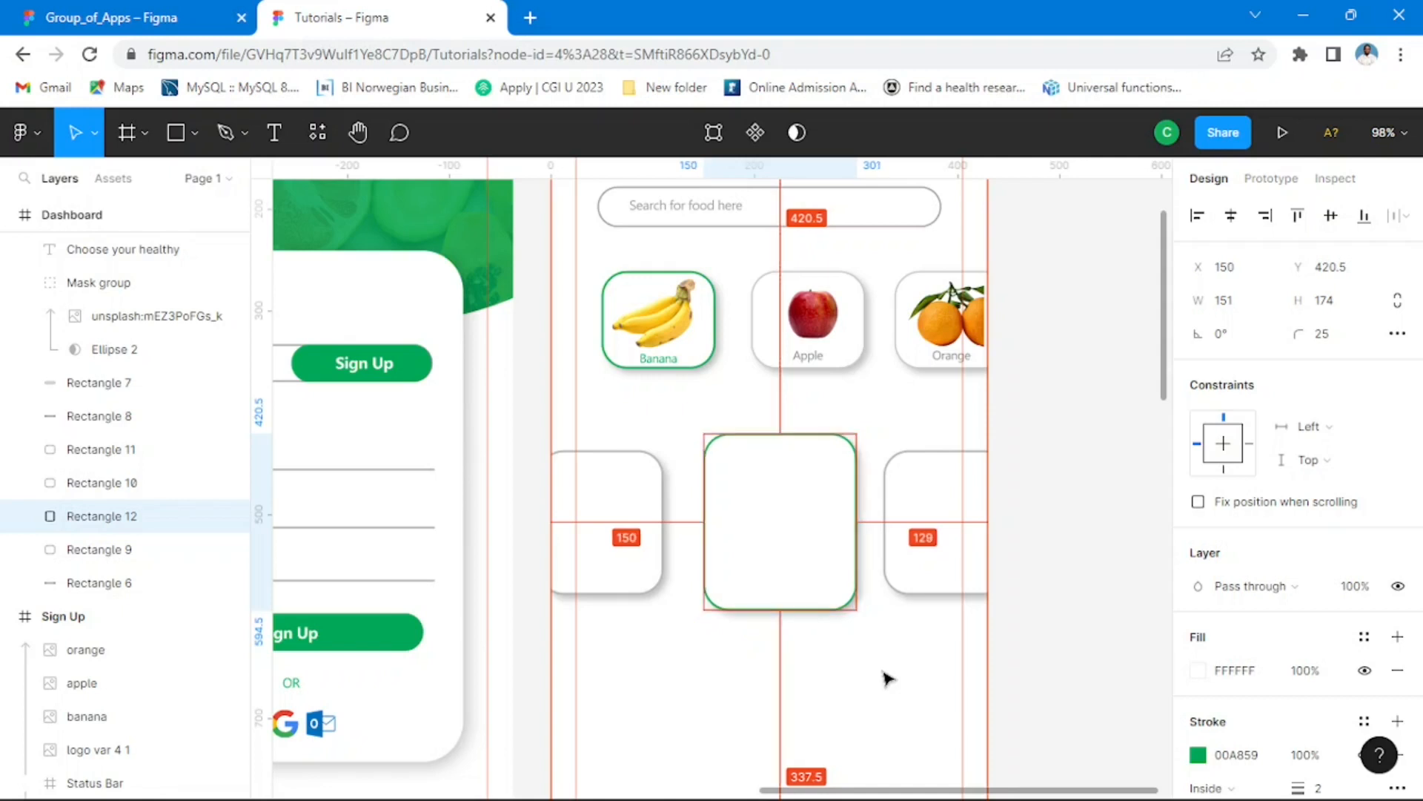
key(Left)
key(Left)
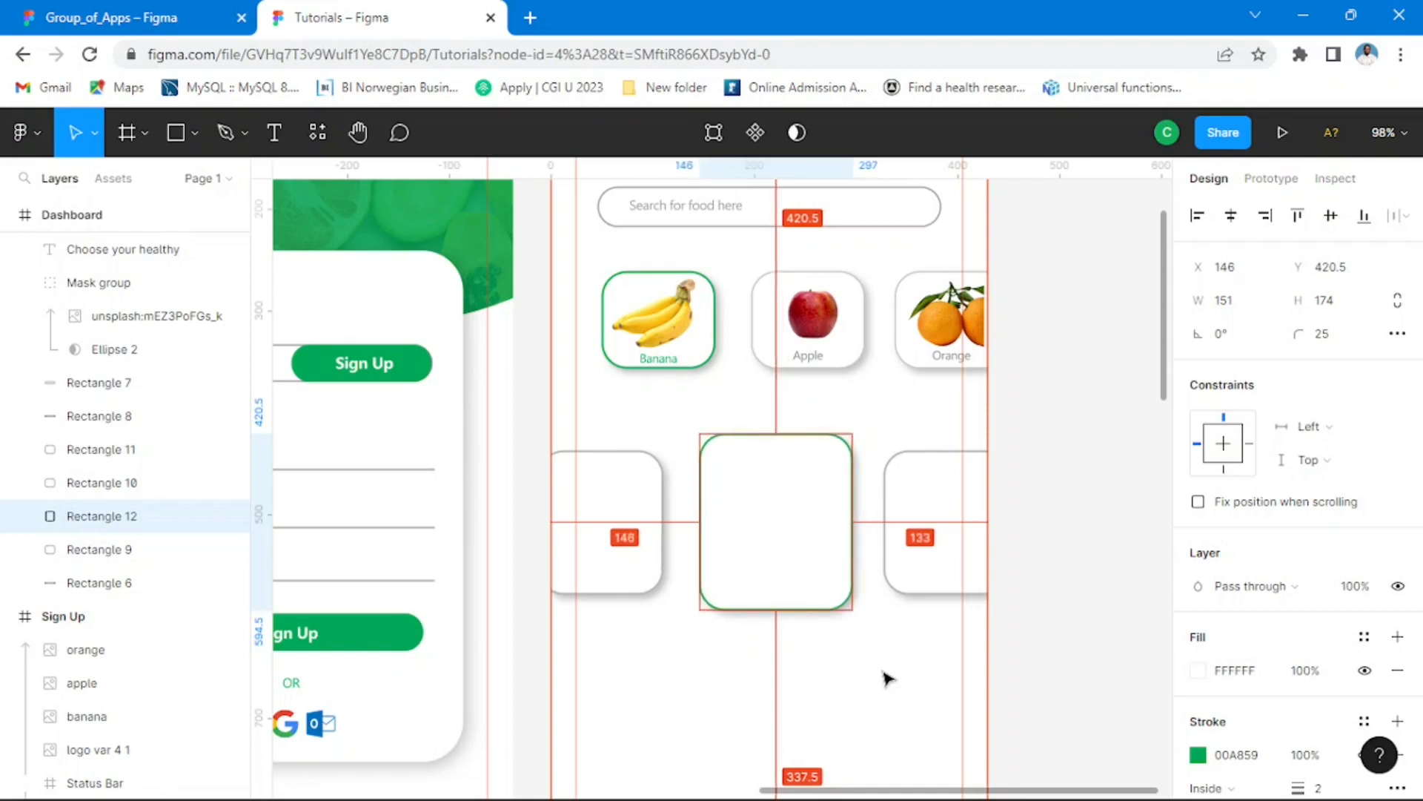
key(Left)
key(Left)
key(Left)
key(Left)
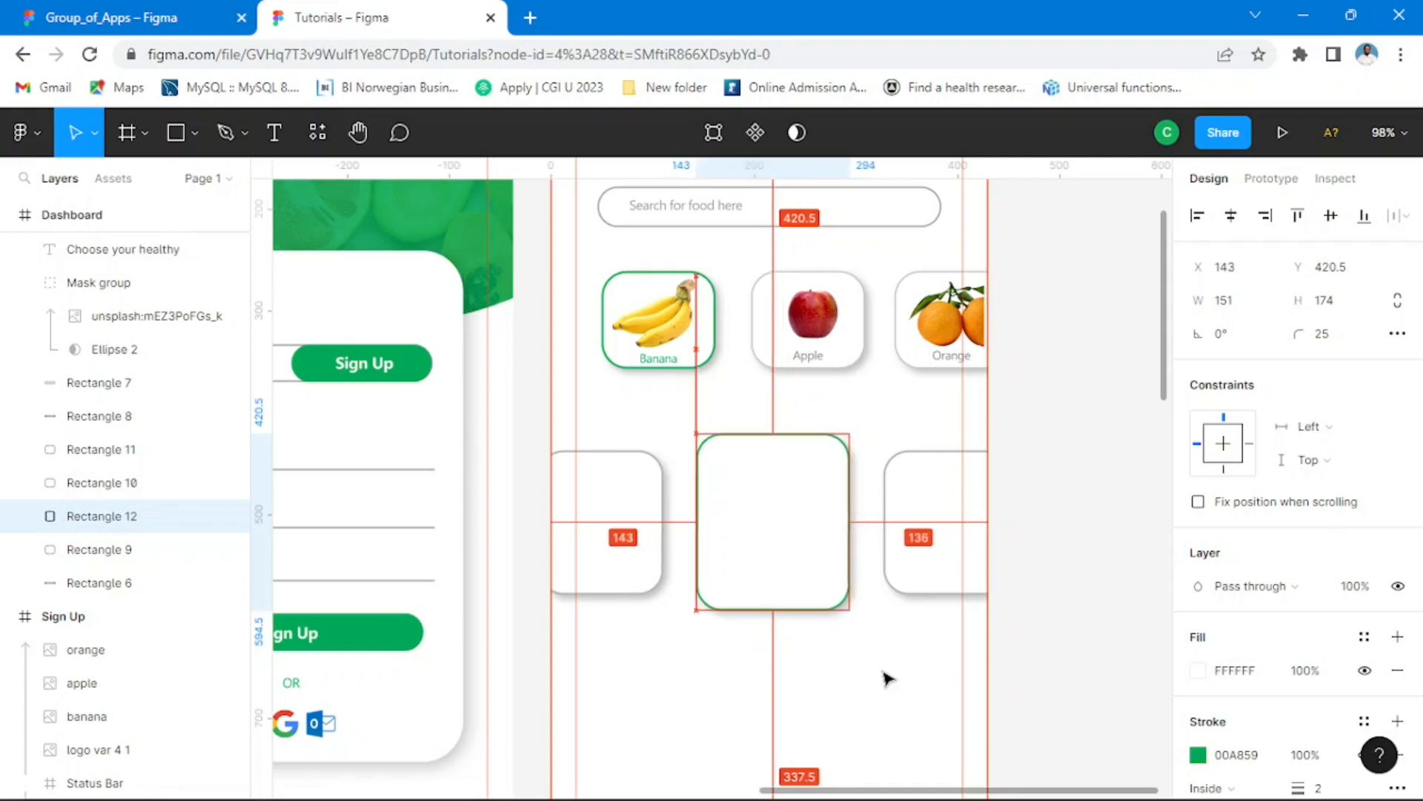
key(Left)
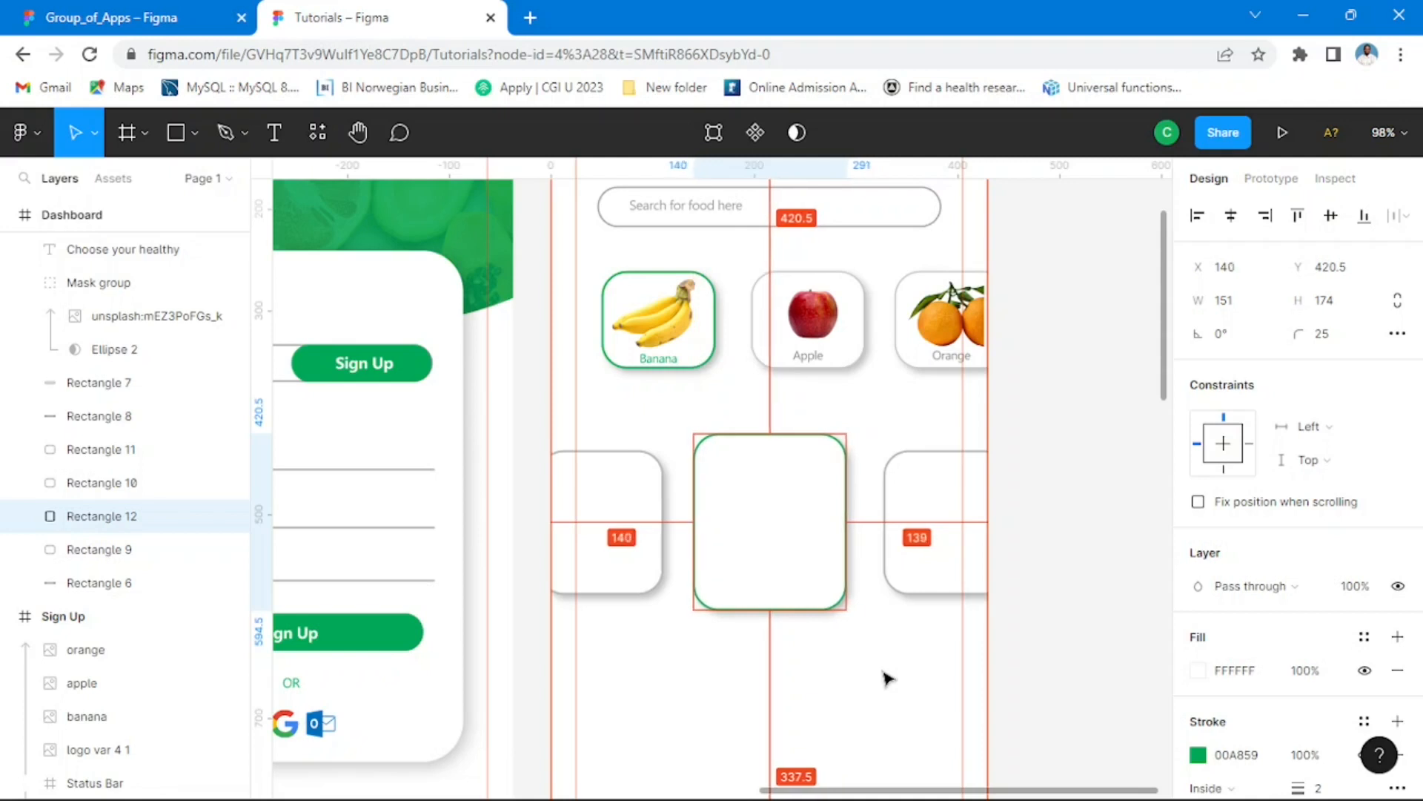
key(Left)
click(1088, 475)
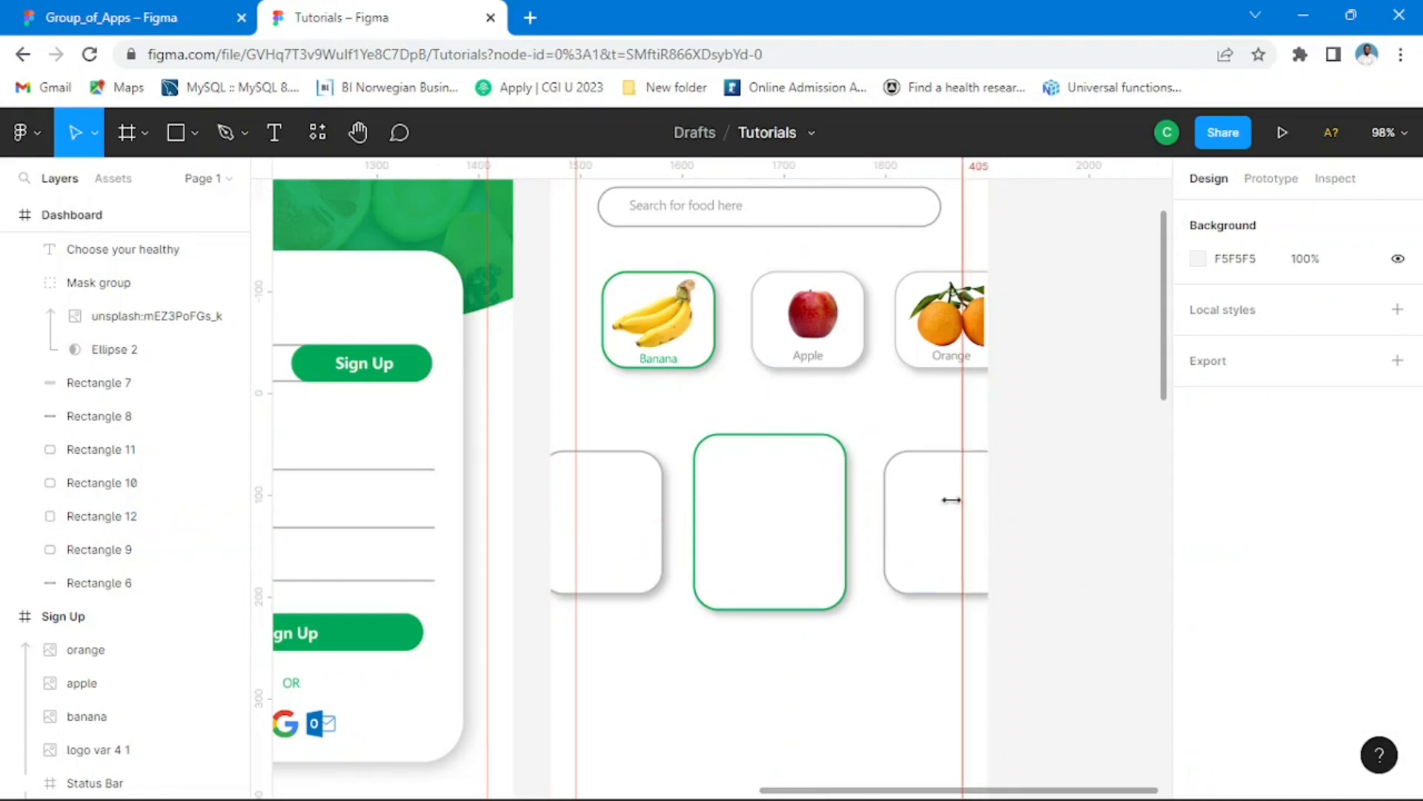
Step: Check the Dashboard layout in Group_of_Apps and move all three product cards in Tutorials down together by 90 px
ctrl+scroll(913, 478, down, 5)
ctrl+scroll(925, 503, down, 1)
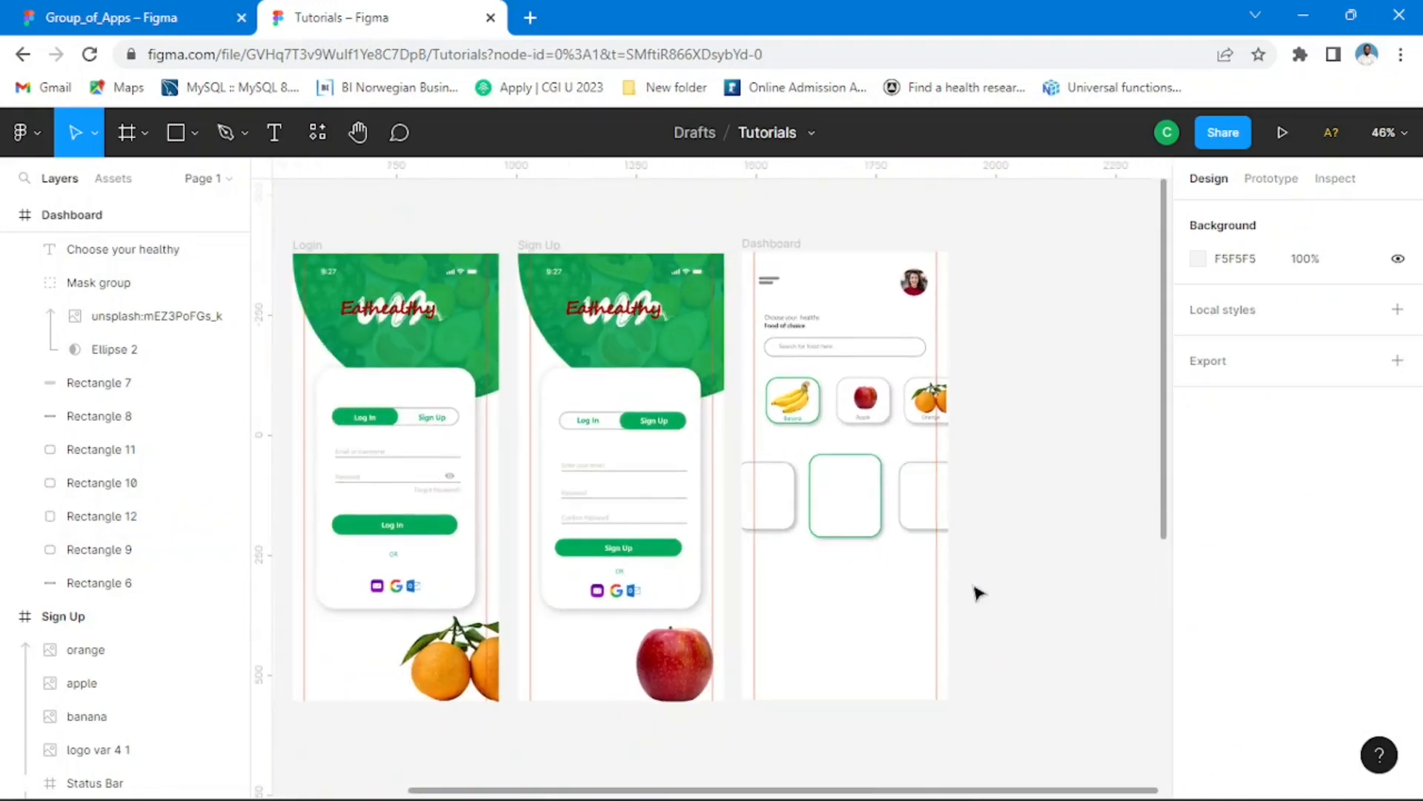
click(92, 12)
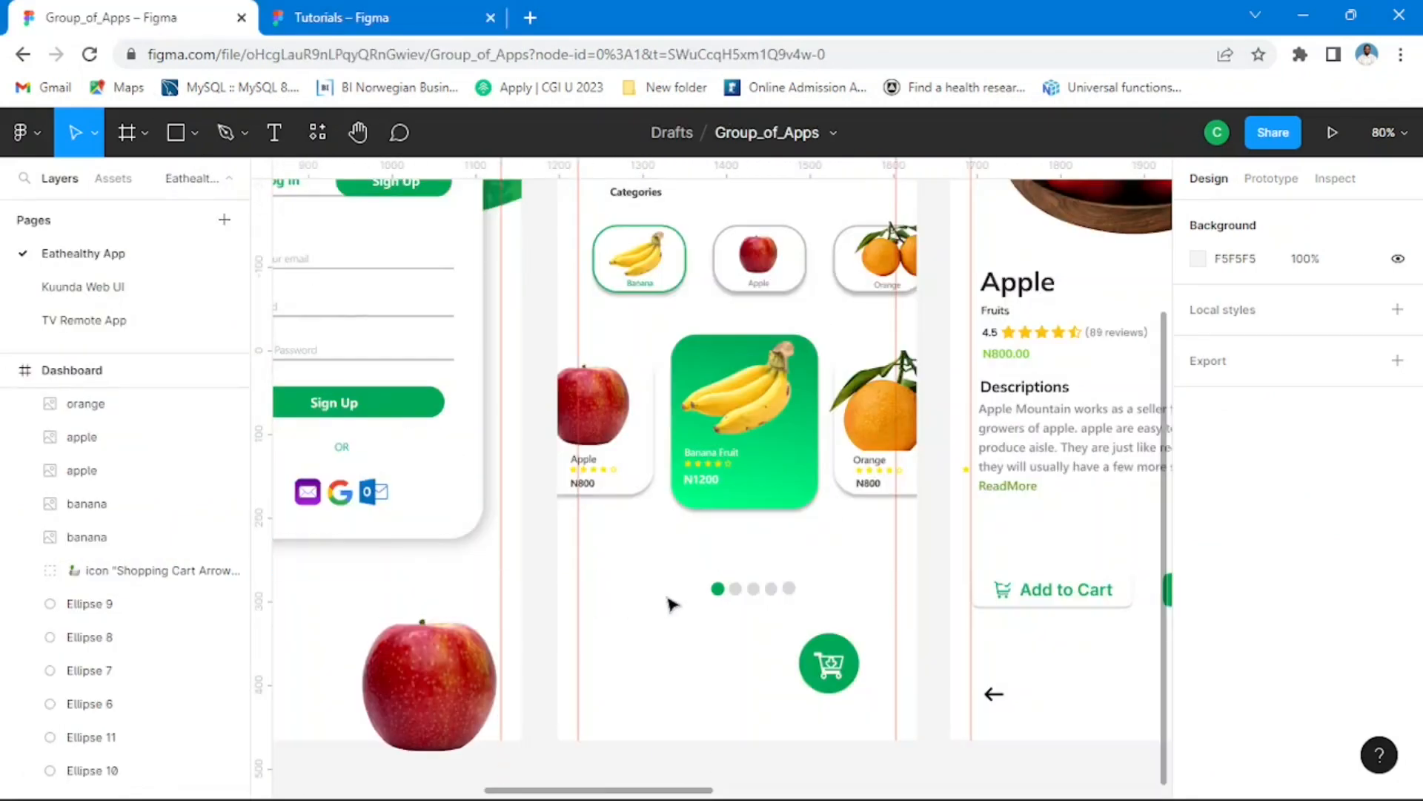
ctrl+scroll(754, 556, down, 4)
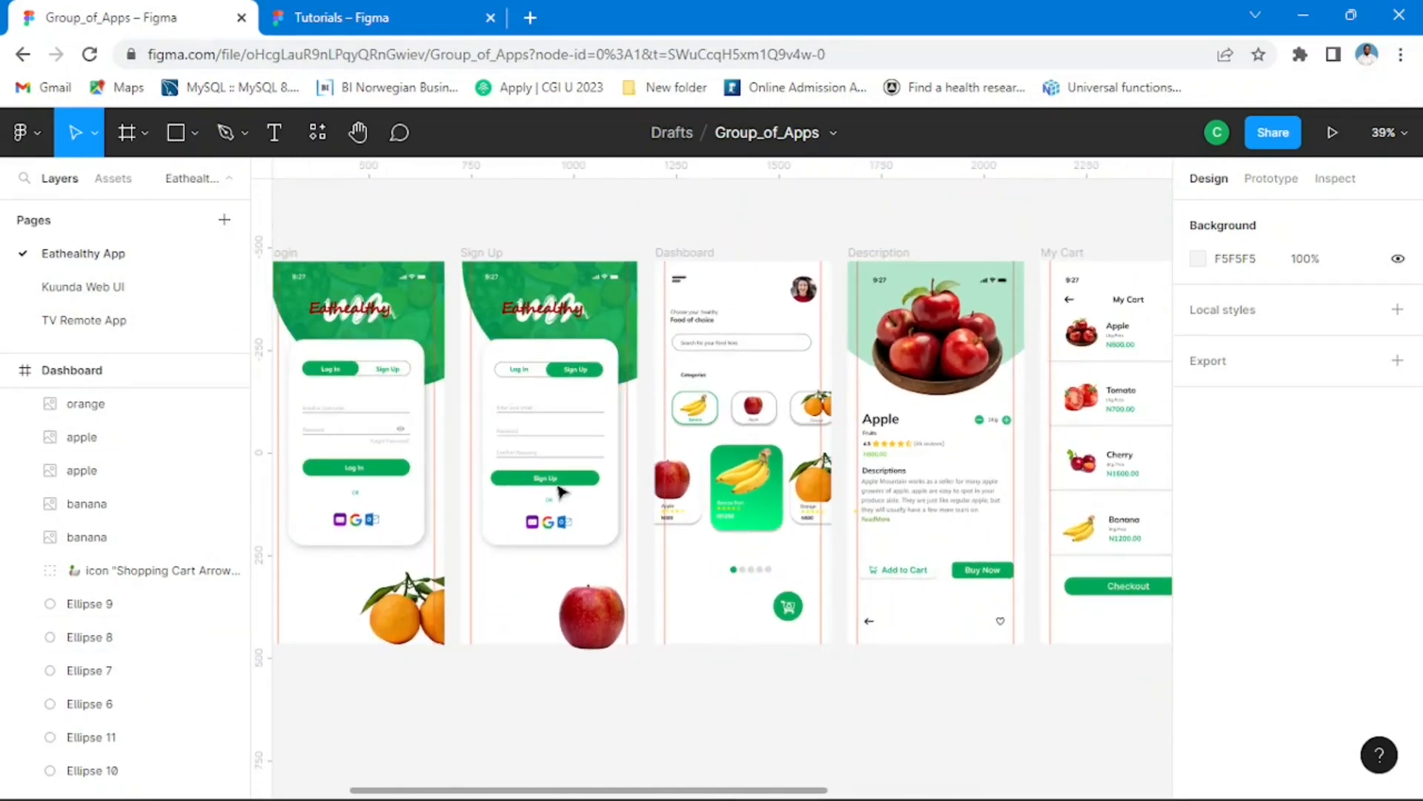
click(398, 27)
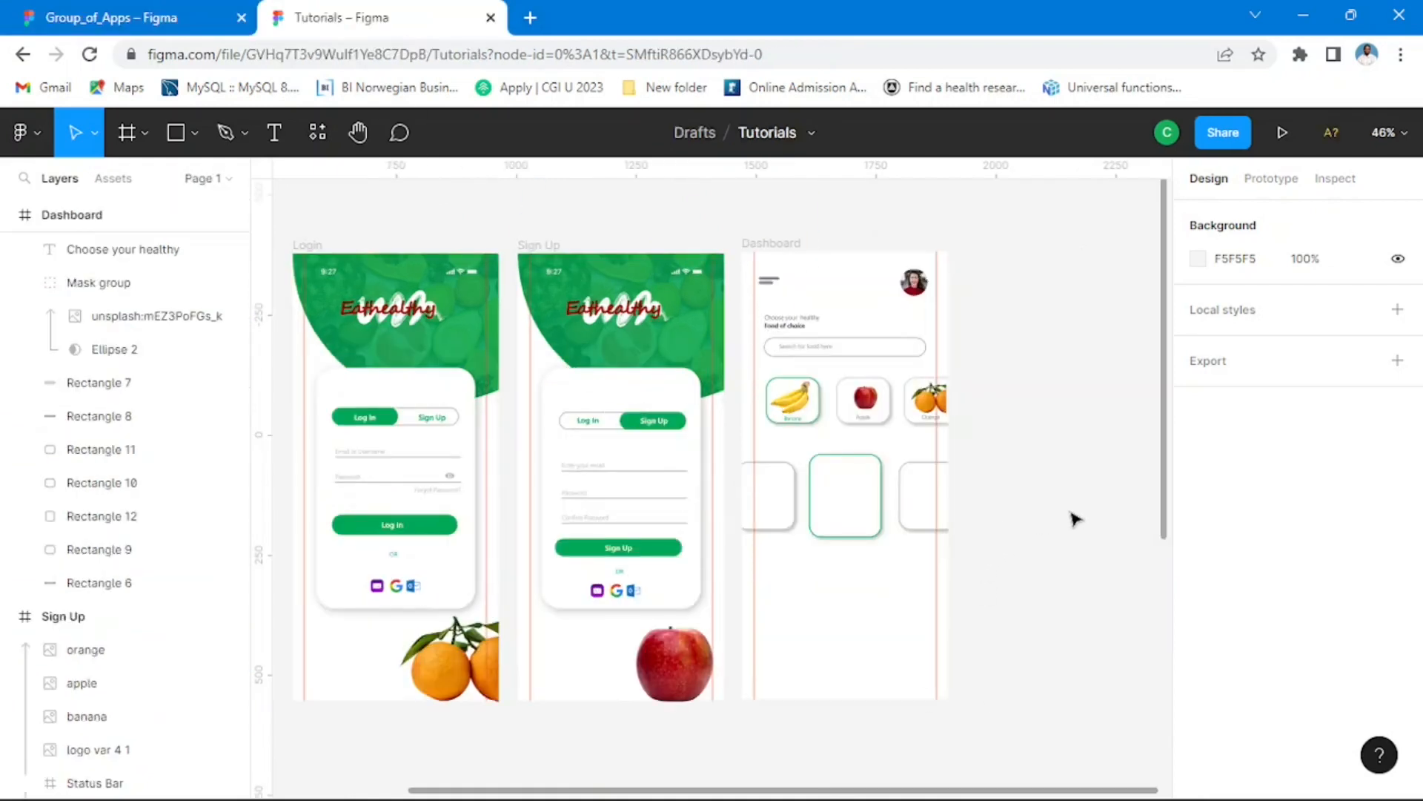
click(782, 503)
shift+click(852, 521)
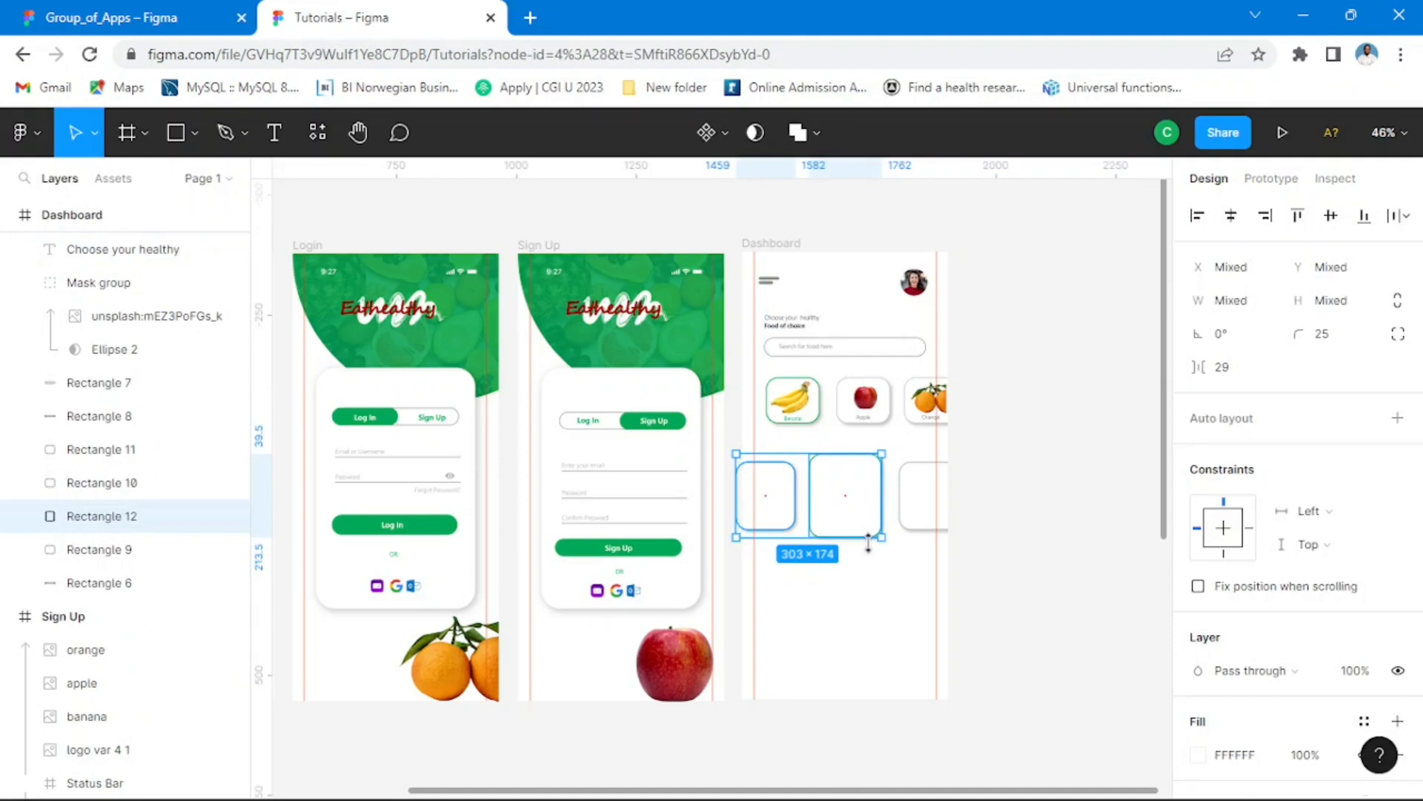
shift+click(924, 517)
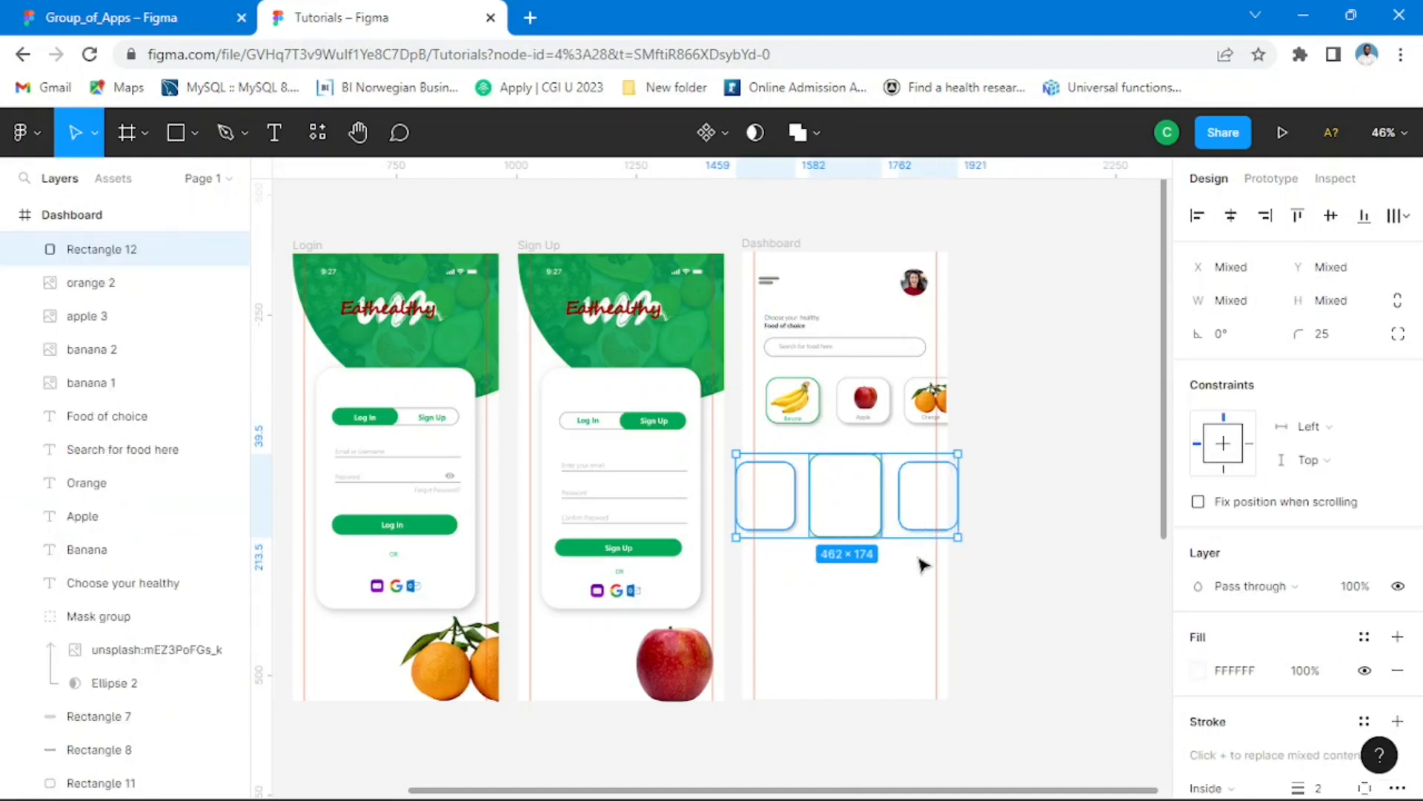
key(Down)
key(Down)
key(Down)
key(Down)
key(Down)
key(Down)
key(Down)
key(Down)
key(Down)
key(Down)
key(Down)
key(Down)
key(Down)
key(Down)
key(Down)
key(Down)
key(Down)
key(Down)
key(Down)
key(Down)
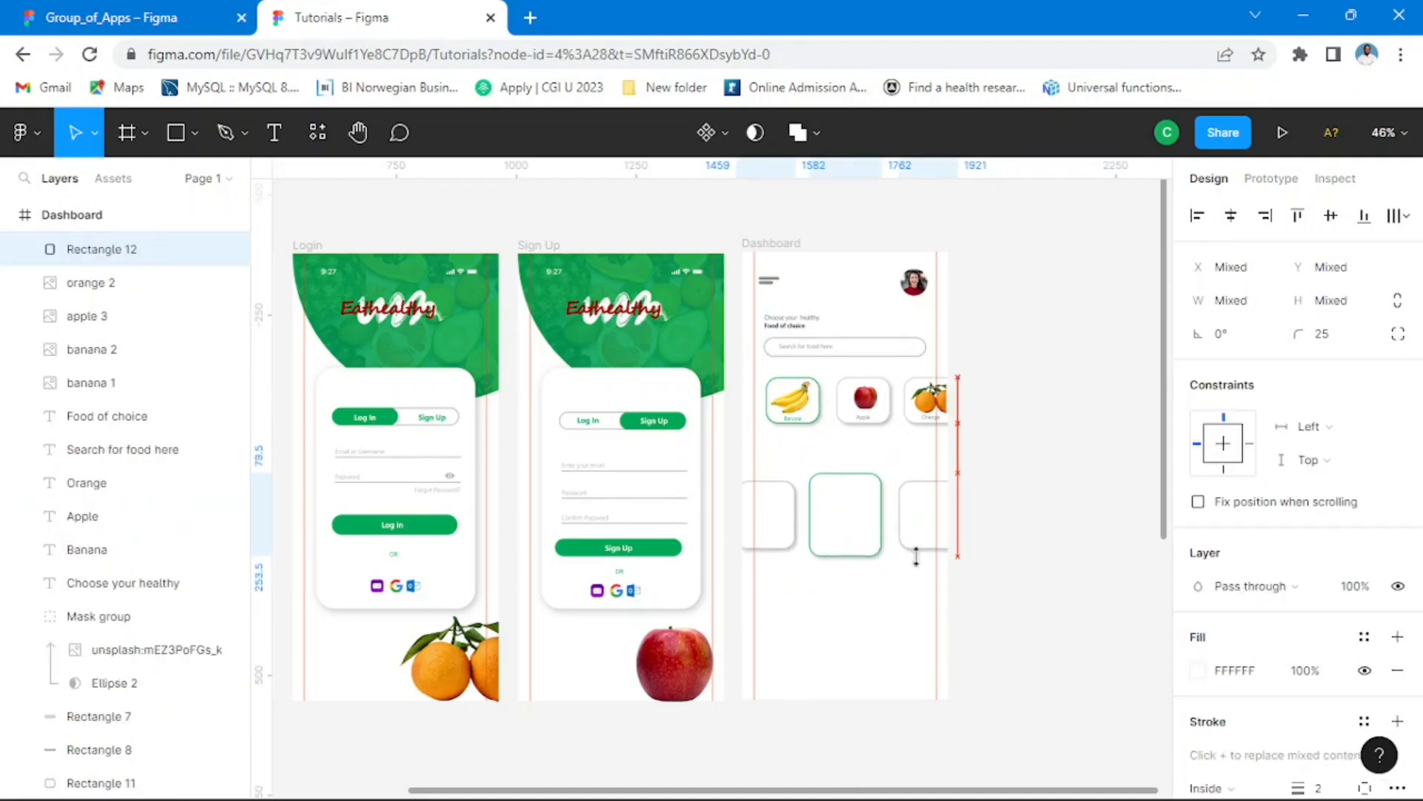
key(Down)
key(Down)
key(Down)
key(Down)
key(Down)
key(Down)
key(Down)
key(Down)
key(Down)
key(Down)
key(Down)
key(Down)
key(Down)
key(Down)
key(Down)
key(Down)
key(Down)
key(Down)
key(Down)
key(Down)
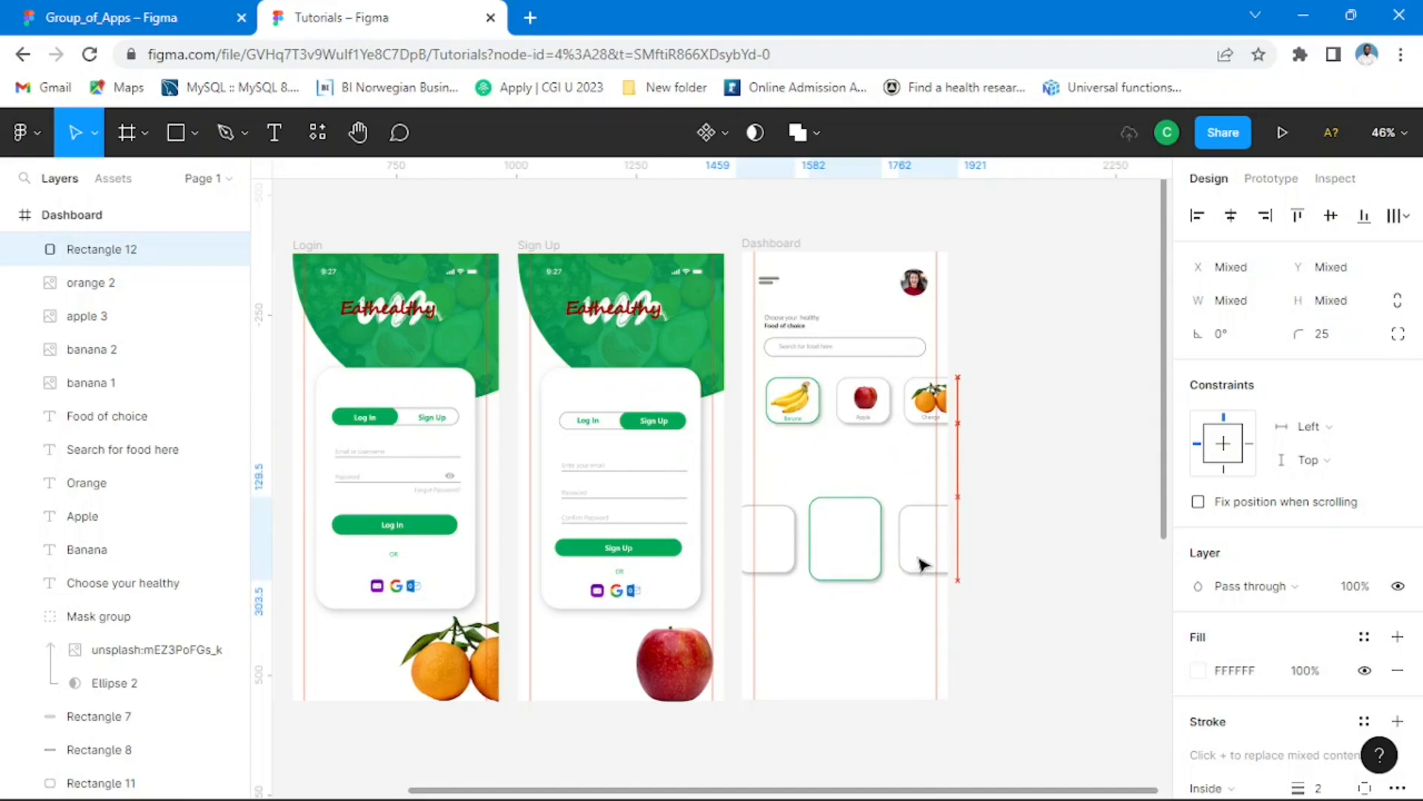
click(1036, 509)
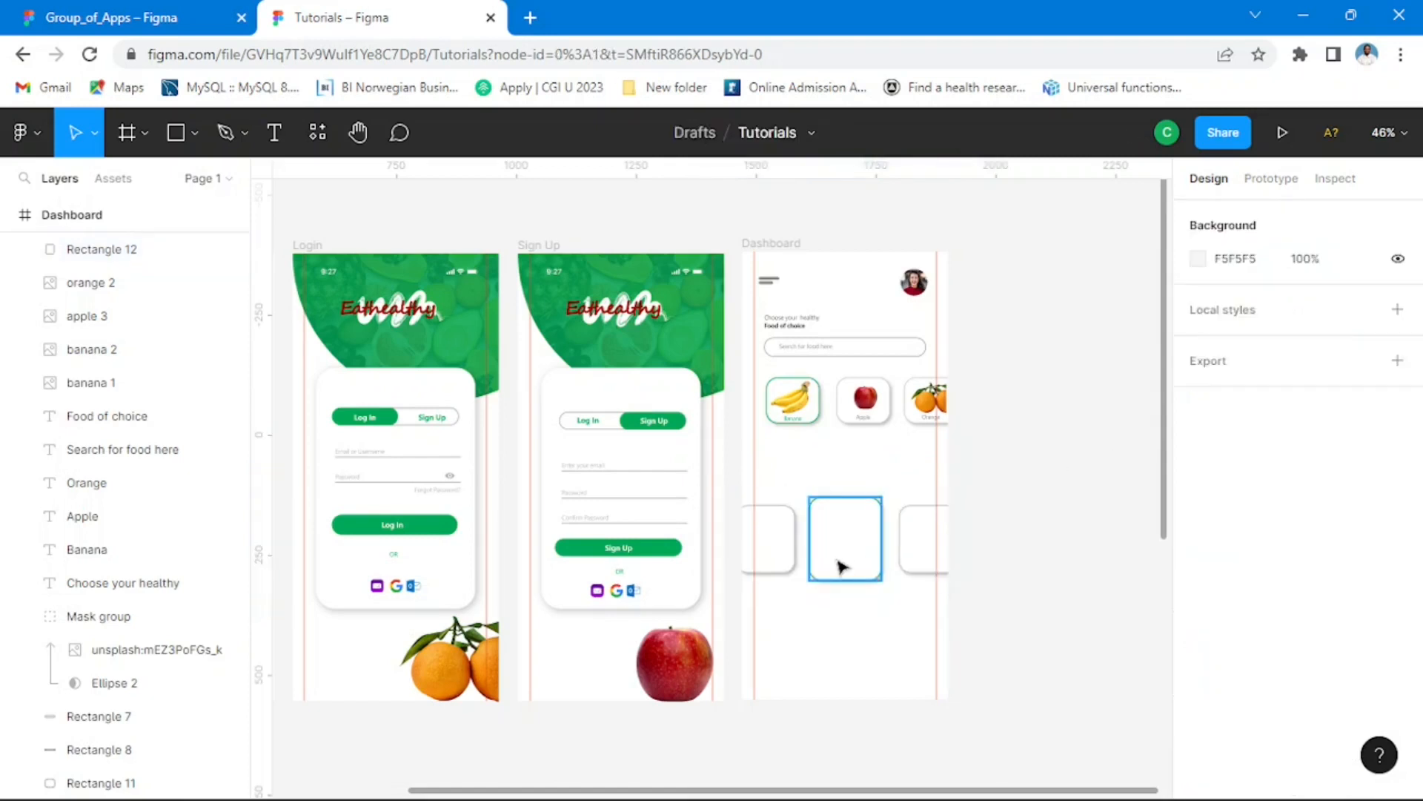
Step: Enlarge the green-outlined card to about 181 × 209 and centre it horizontally in the frame at X 125, Y 476
scroll(842, 567, up, 5)
click(892, 498)
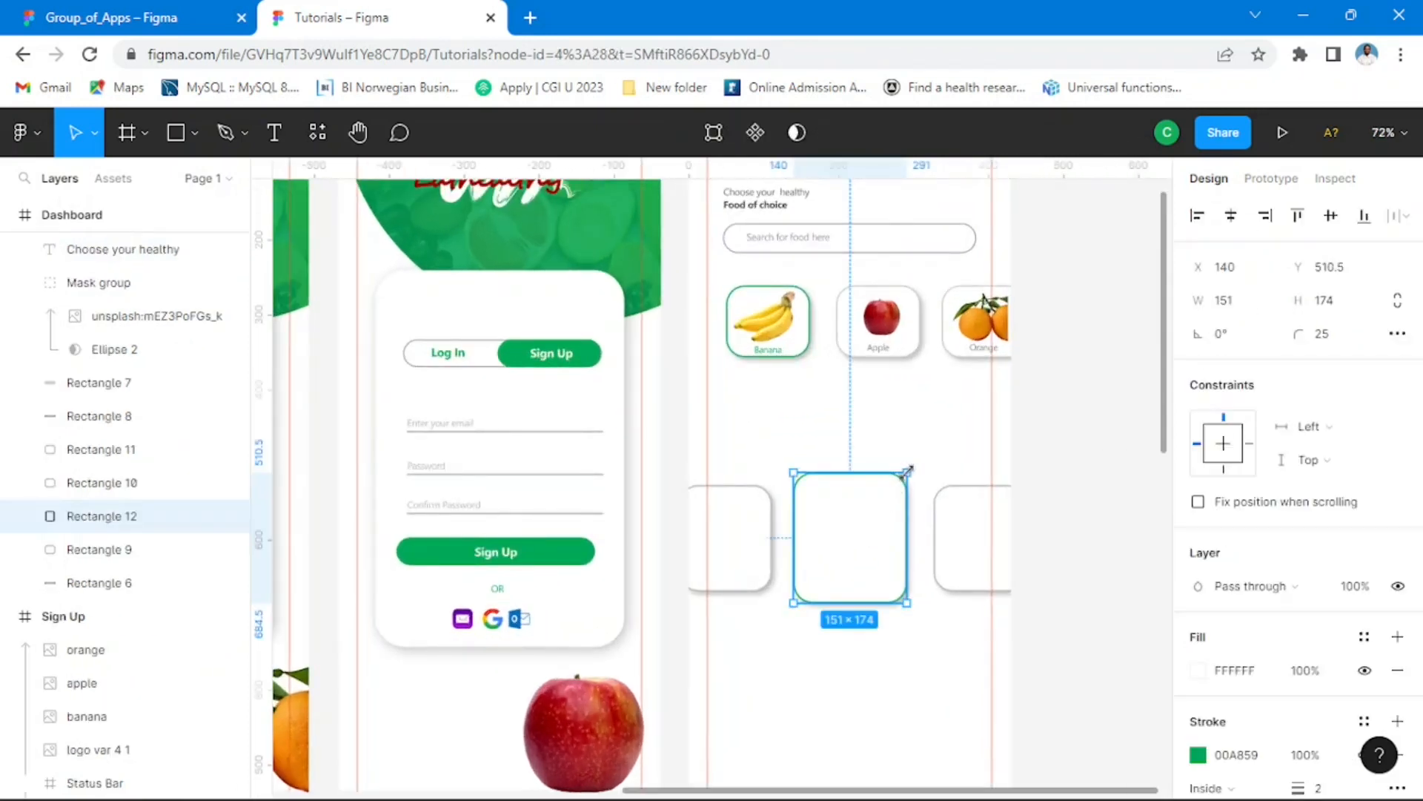
drag(908, 469, 922, 455)
drag(790, 455, 786, 445)
key(alt)
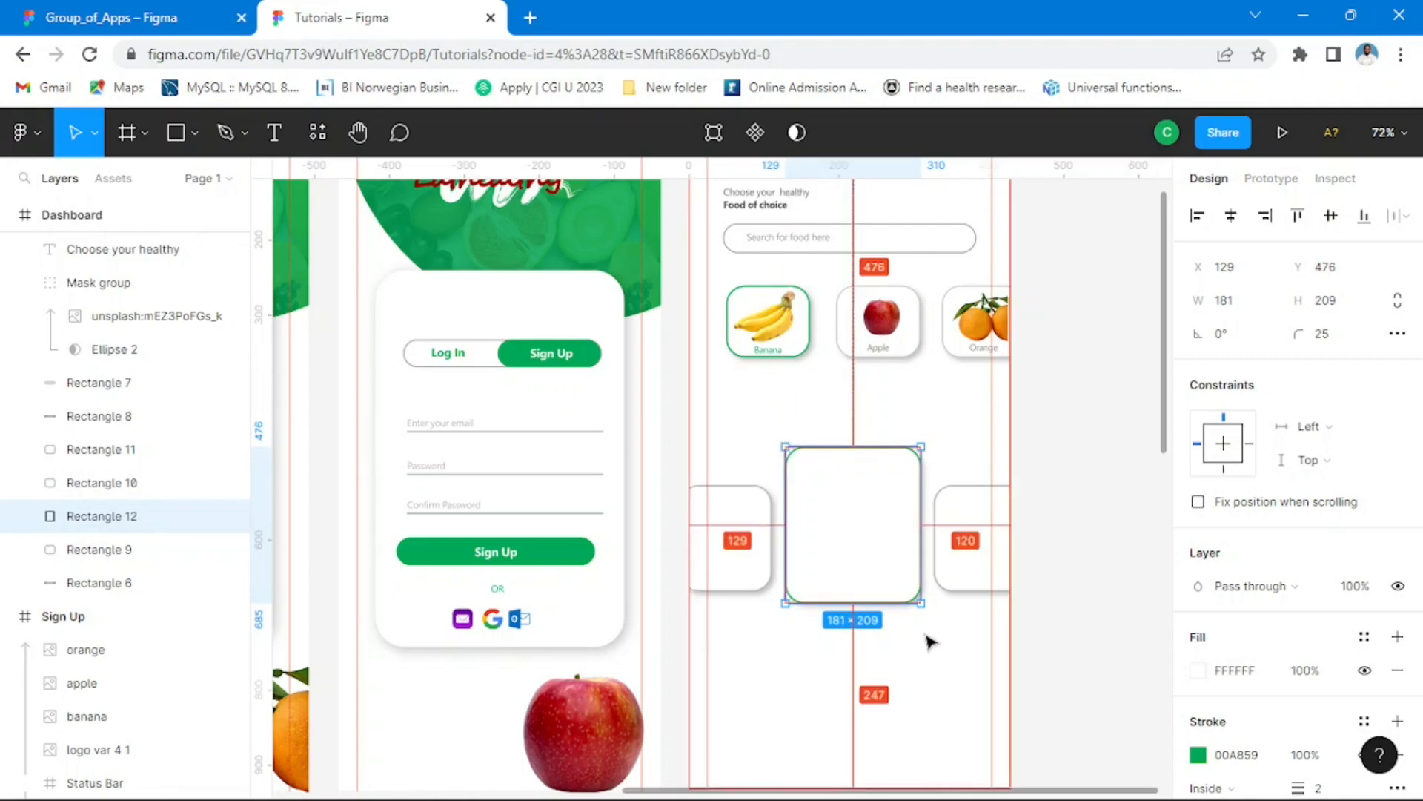
key(Left)
key(Left)
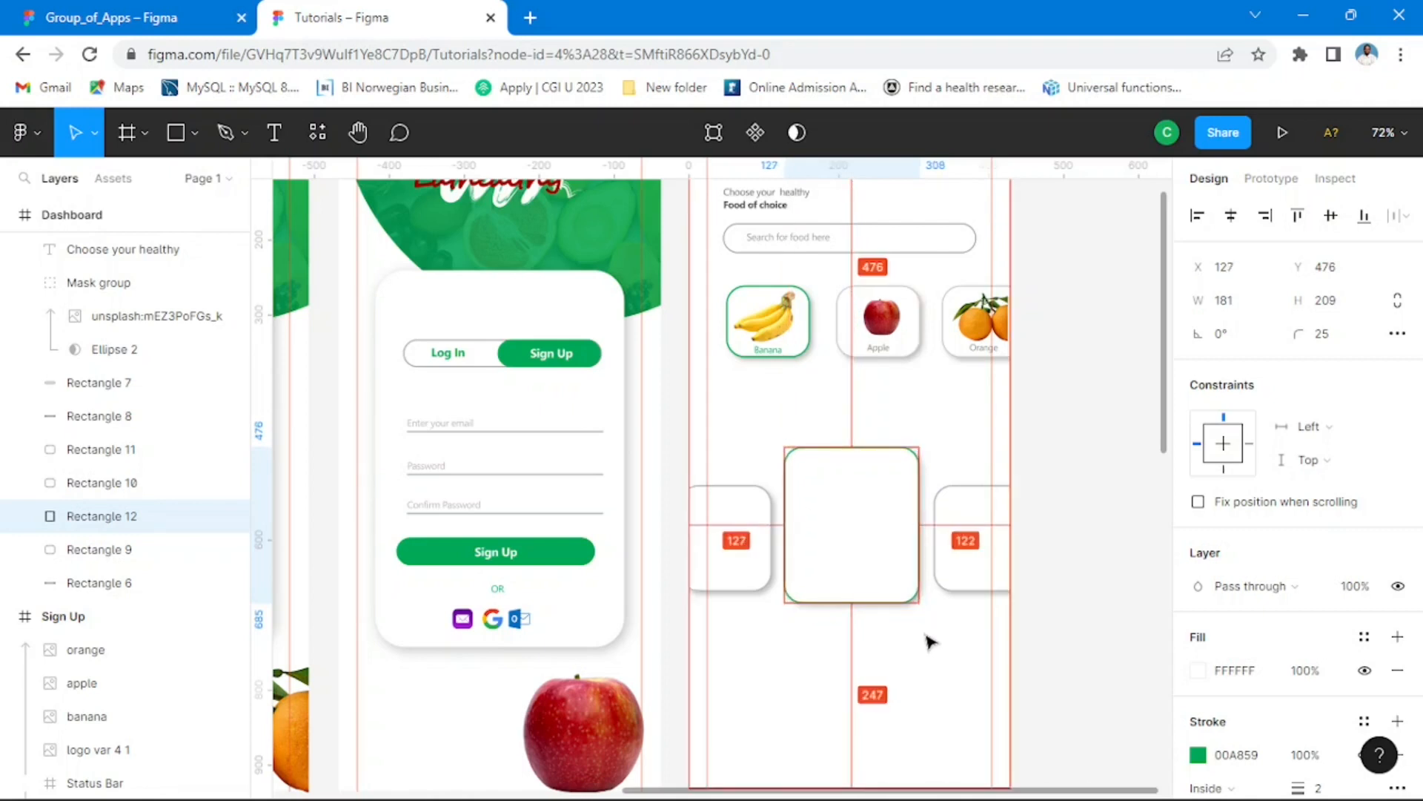
key(Left)
key(Left)
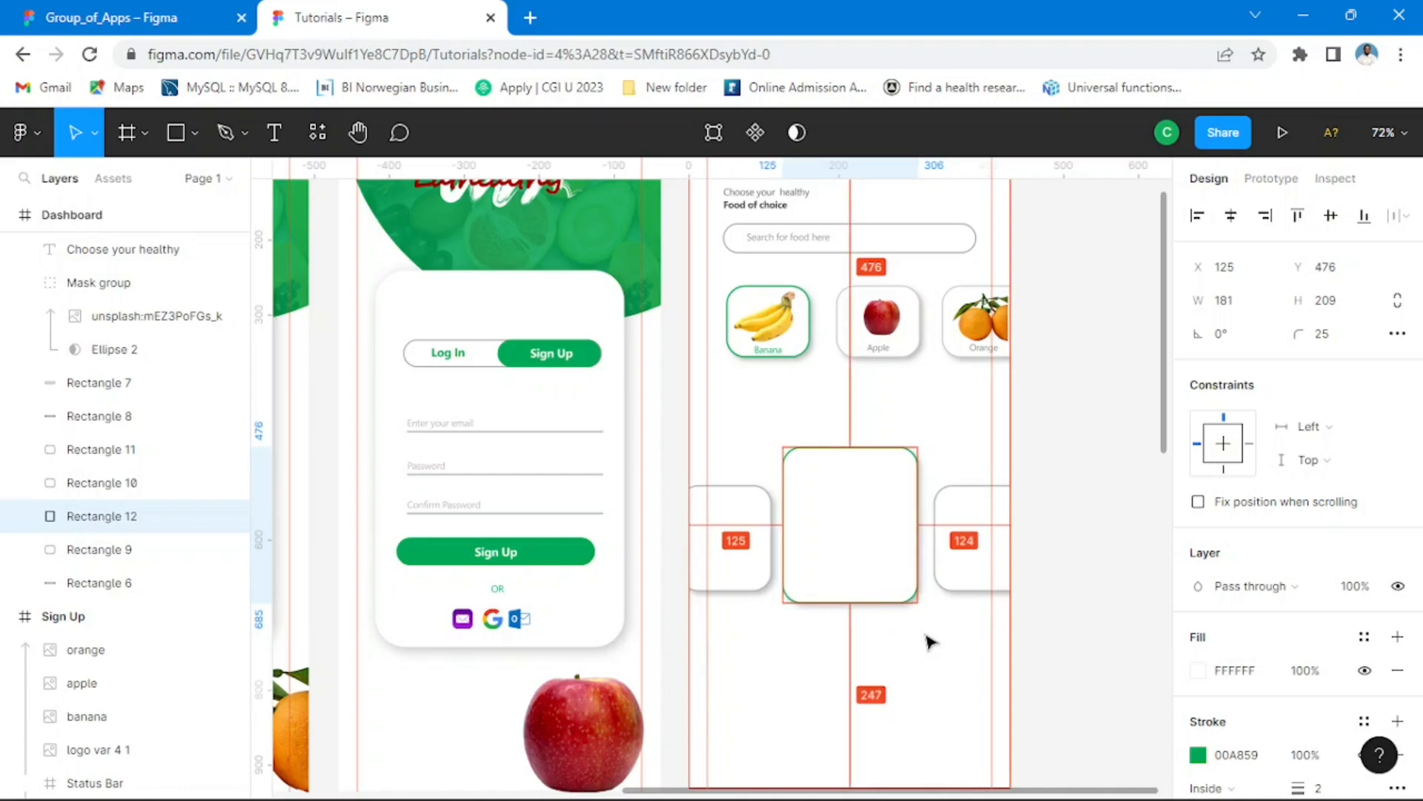
key(Left)
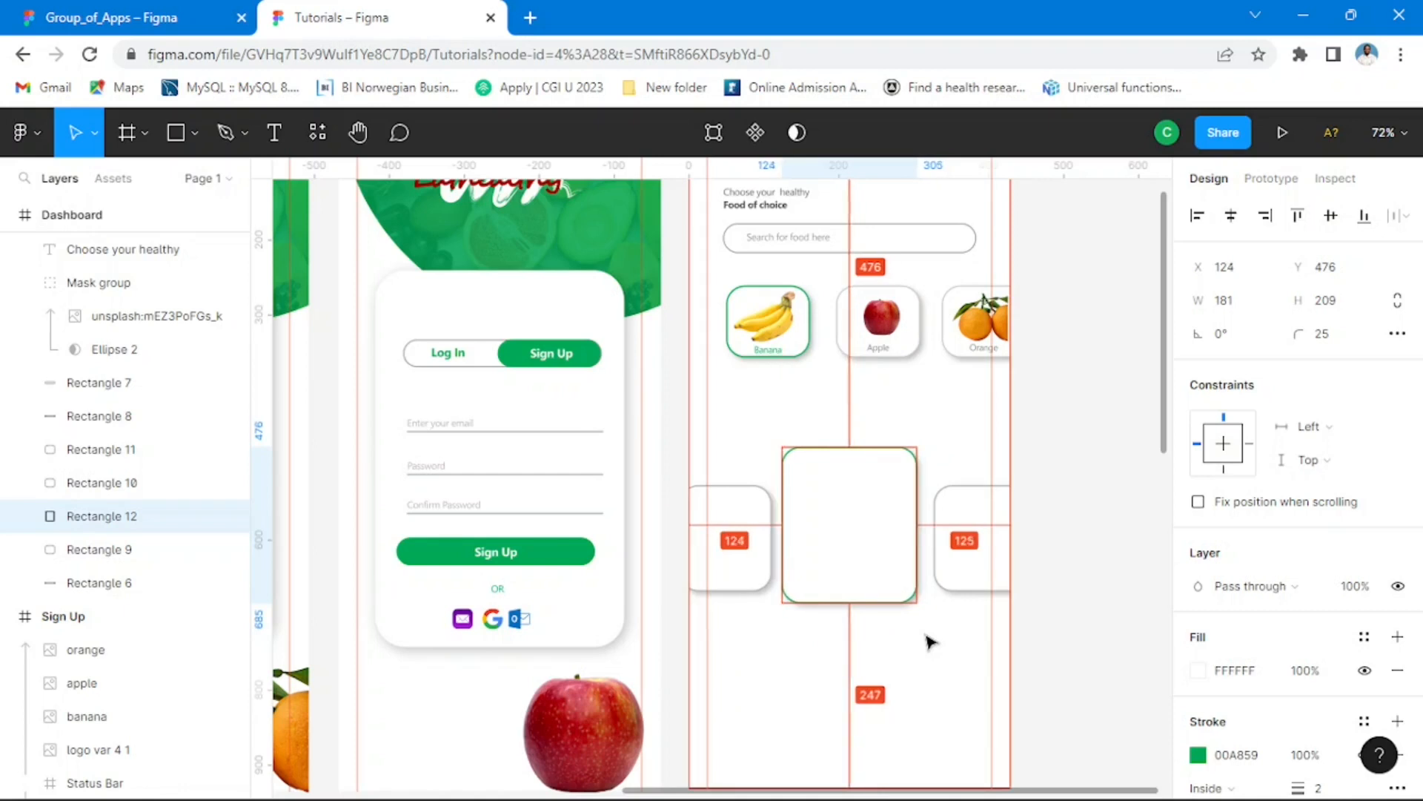
key(Right)
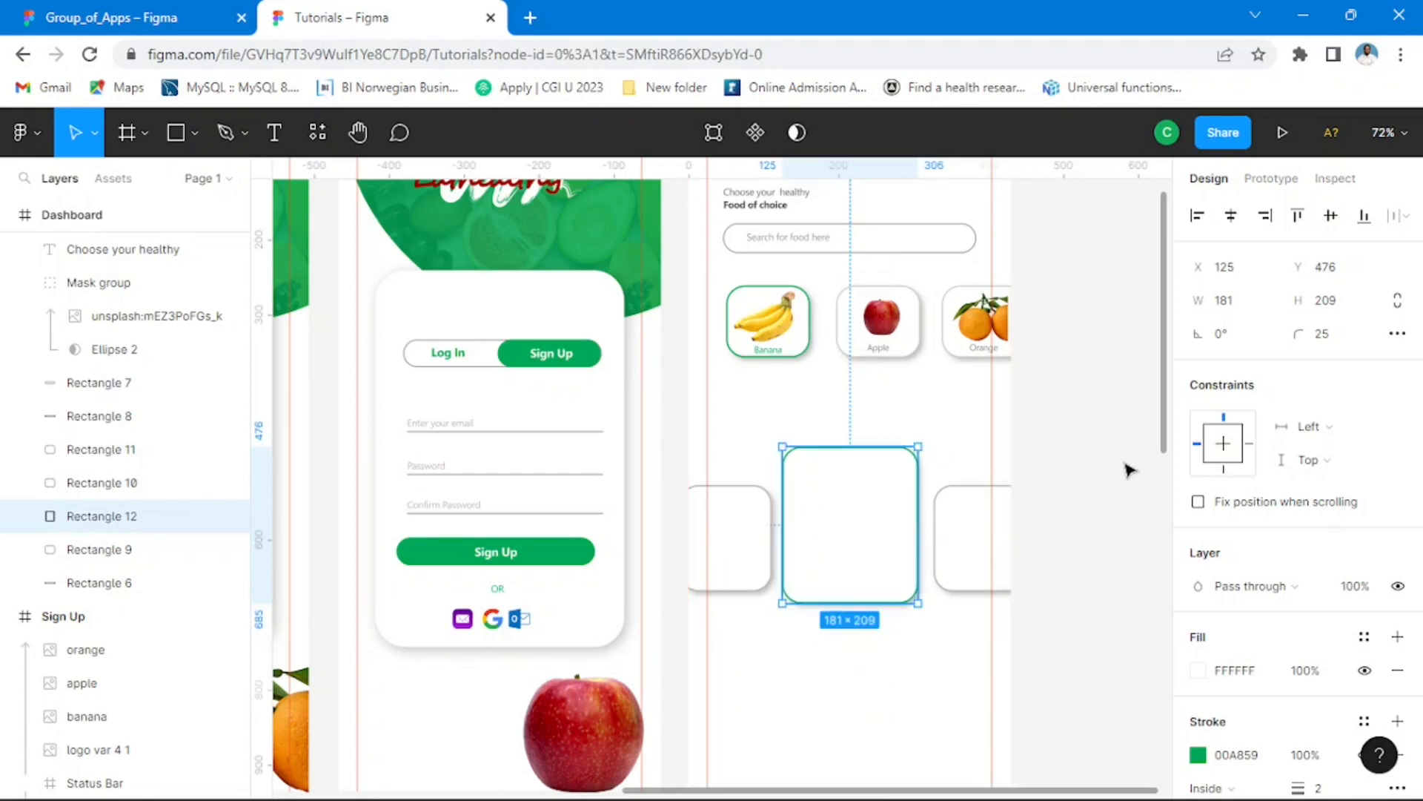
click(1109, 507)
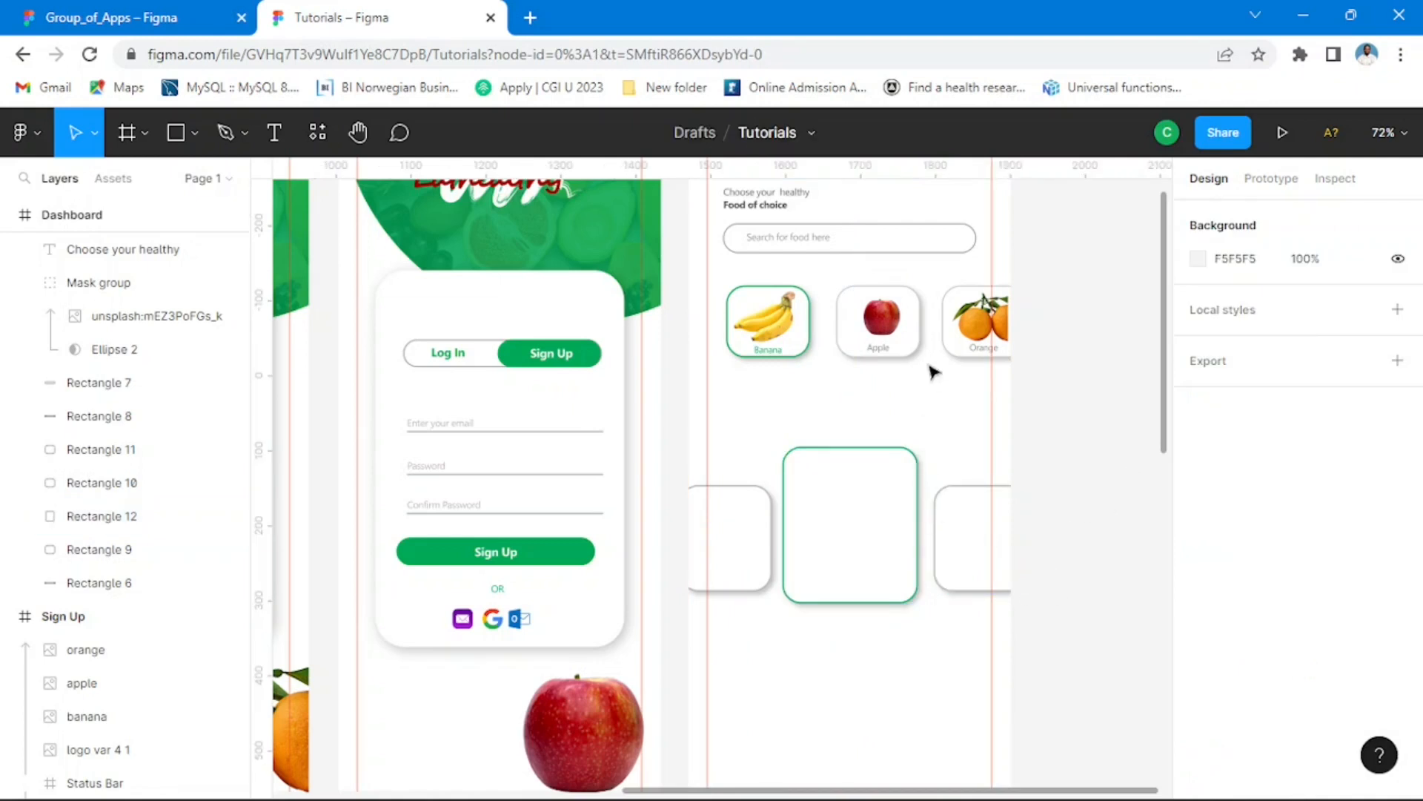
Step: Move the whole categories row, with its fruit images and labels, down closer to the product cards
drag(1092, 271, 726, 374)
key(Down)
key(Down)
key(Down)
key(Down)
key(Down)
key(Down)
key(Down)
key(Down)
key(Down)
key(Down)
key(Down)
key(Down)
key(Down)
key(Down)
key(Down)
key(Down)
key(Down)
key(Down)
key(Down)
key(Down)
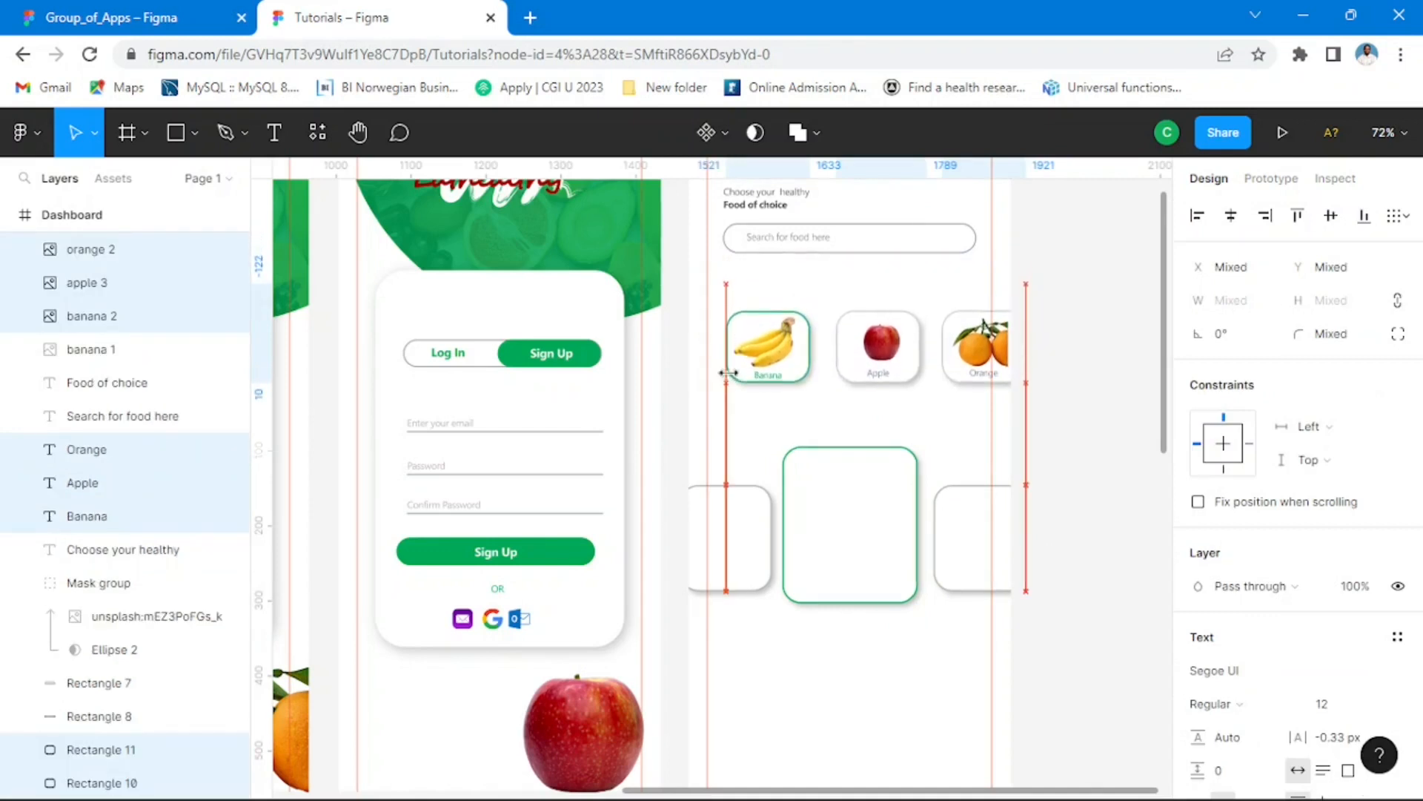
key(Down)
key(Down)
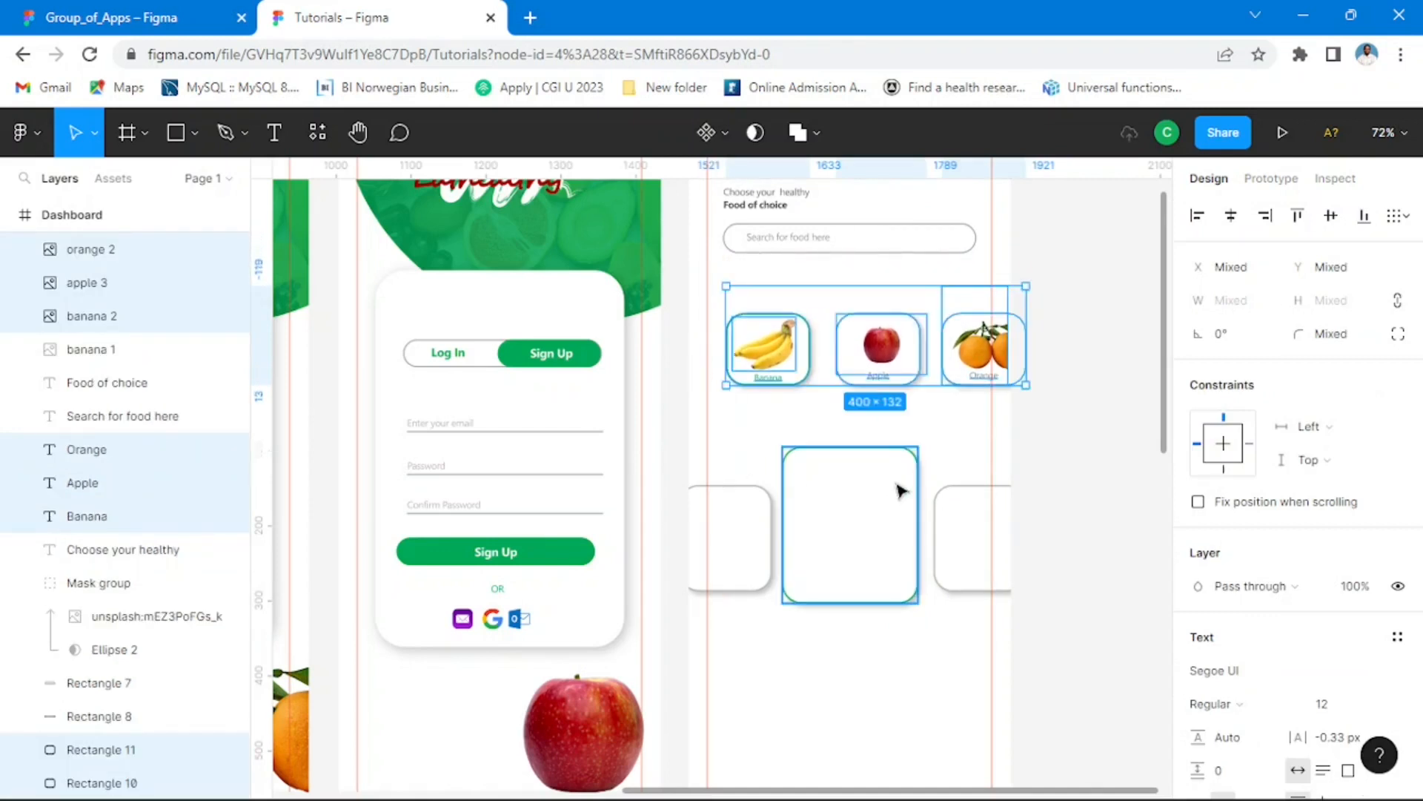
scroll(930, 456, down, 3)
click(1067, 541)
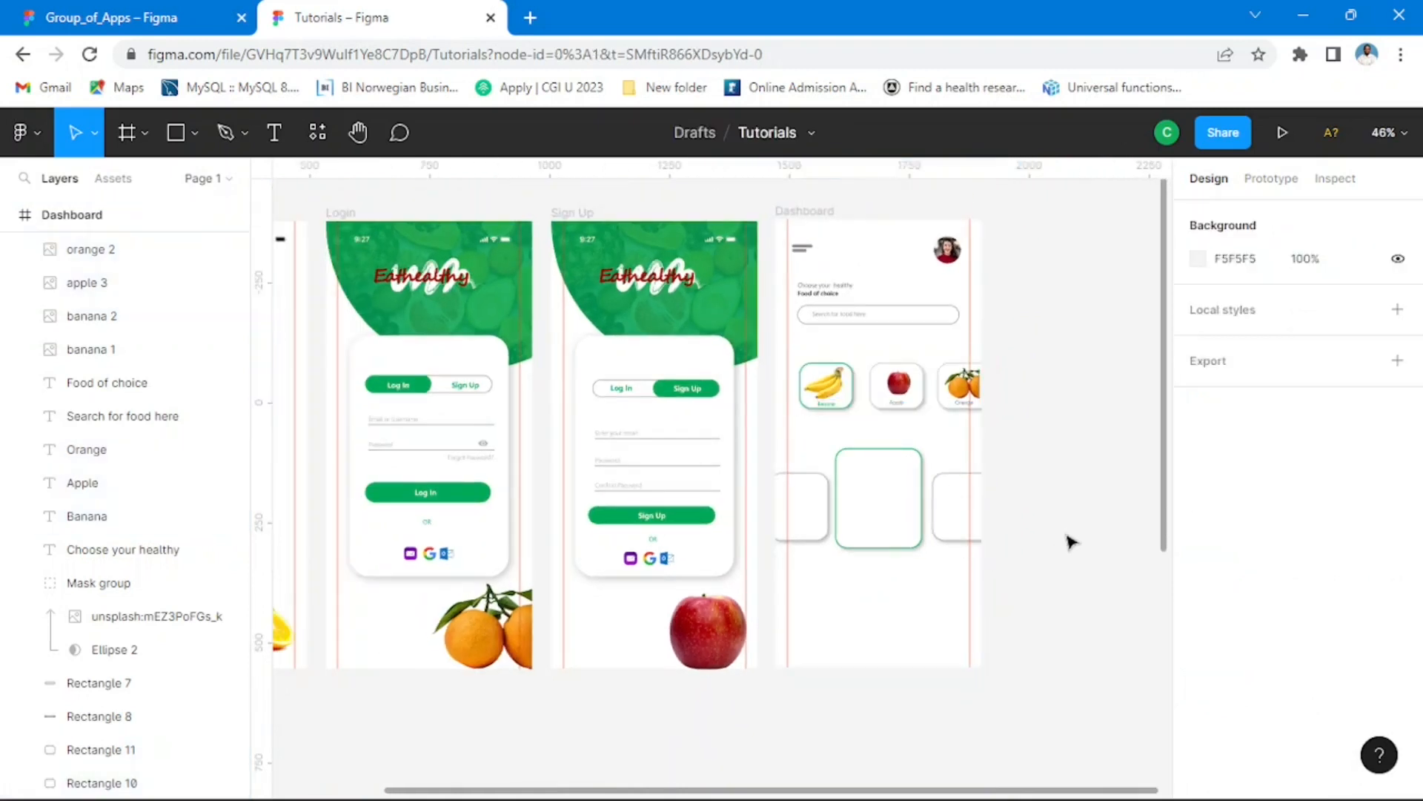
drag(1051, 439, 790, 581)
drag(964, 553, 1082, 442)
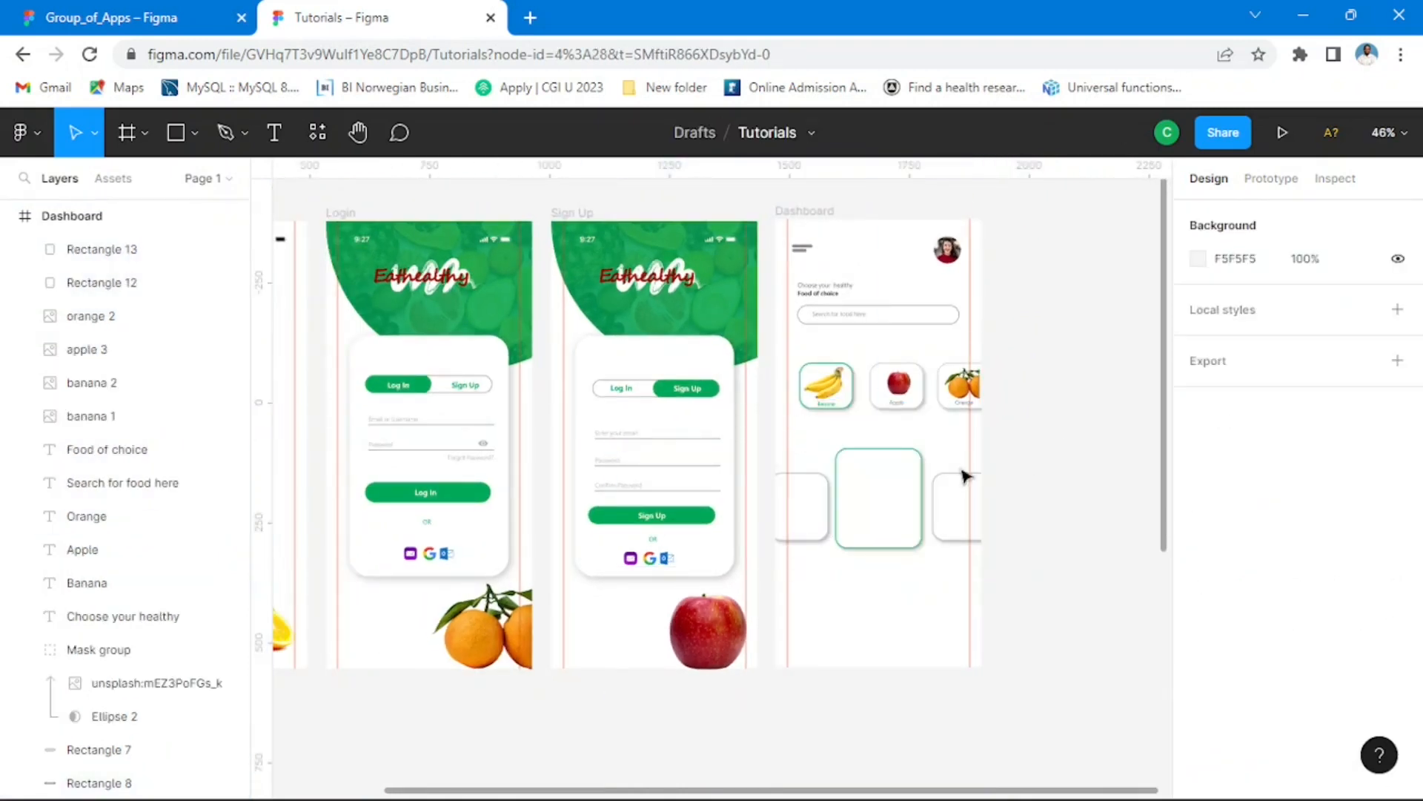
Step: Select the three large product cards in the Dashboard frame and nudge them down together by 8 px
drag(774, 434, 1006, 562)
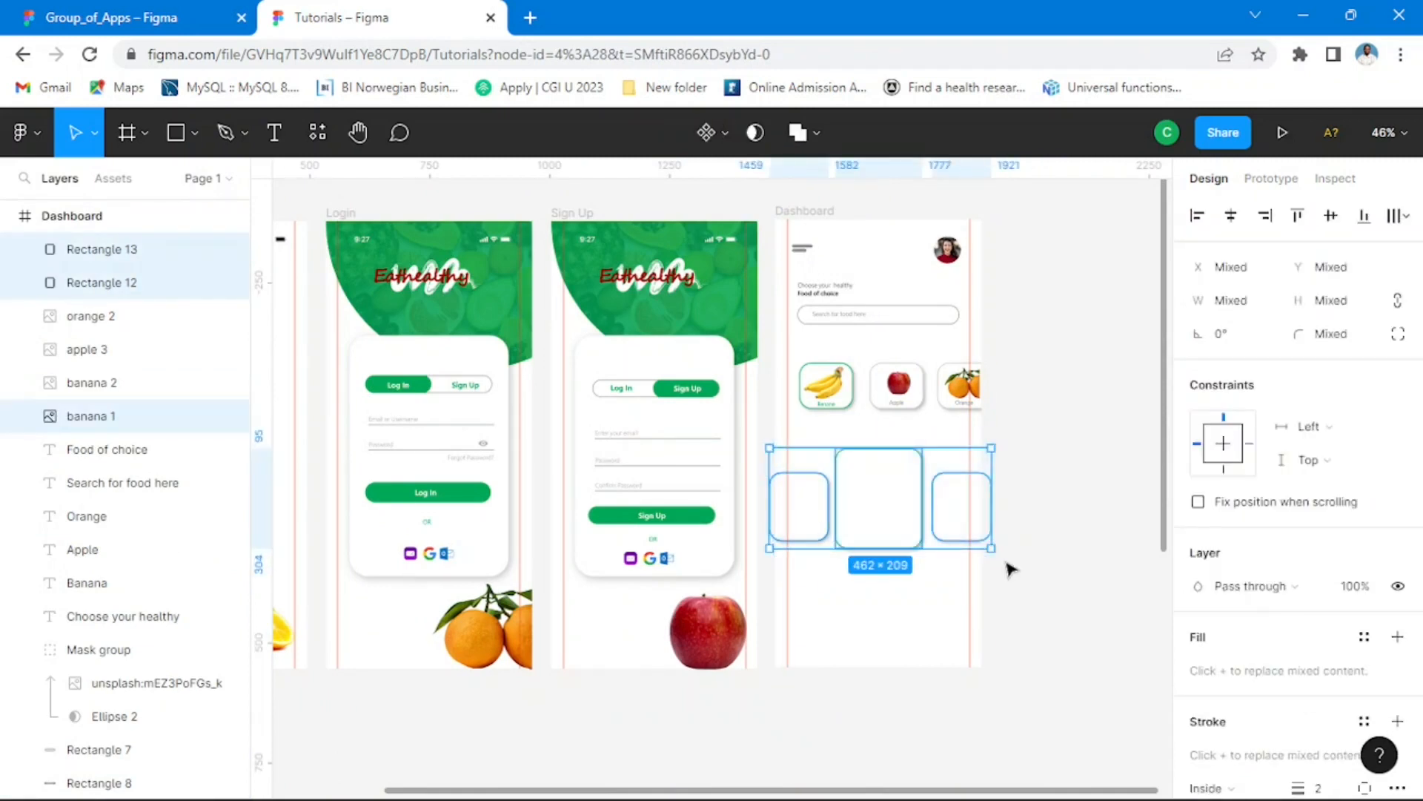
key(Down)
key(Down)
key(Down)
key(Down)
key(Down)
key(Down)
key(Down)
key(Down)
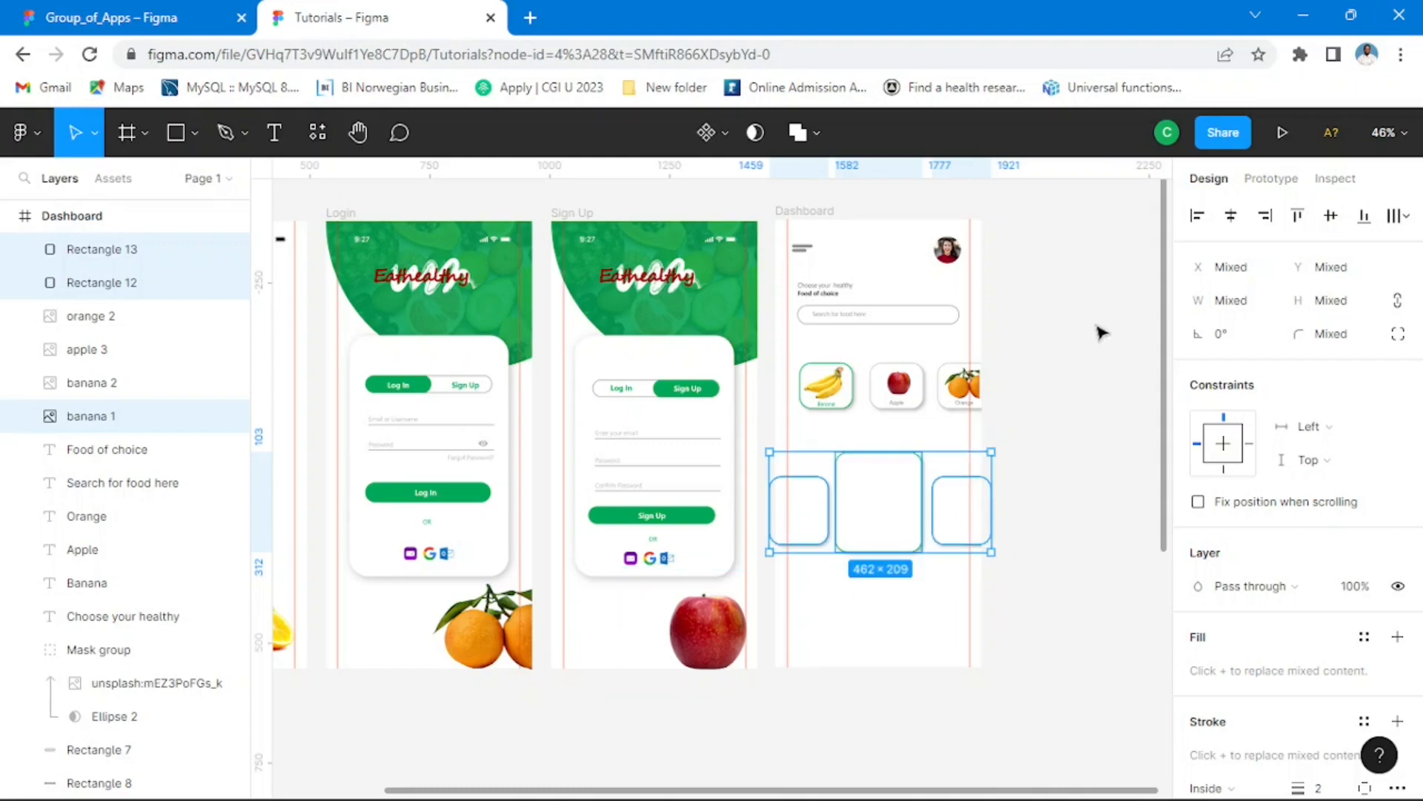
click(1102, 333)
Step: Switch to Group_of_Apps to examine the row of pagination dots below the Dashboard's product cards, then return to Tutorials
click(104, 17)
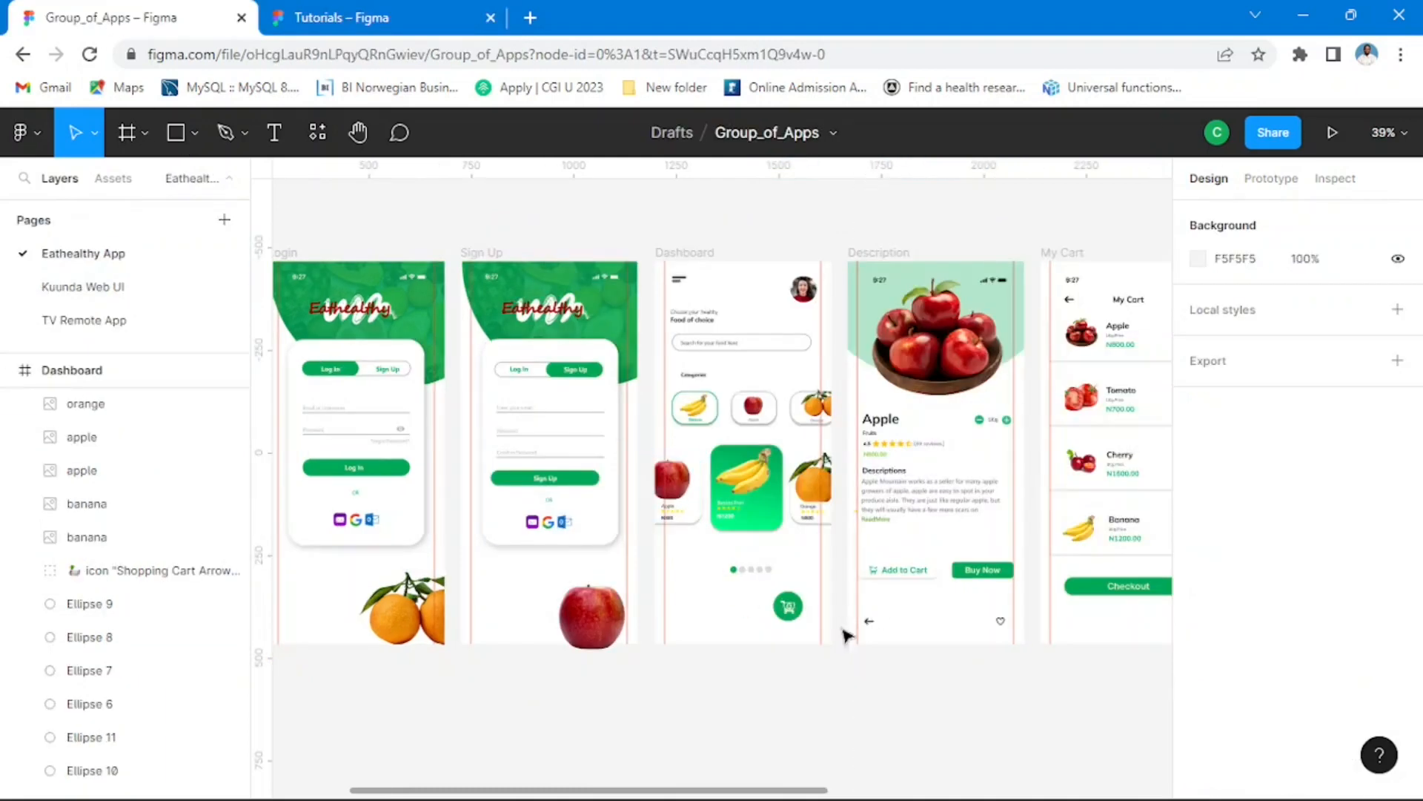
scroll(794, 635, up, 6)
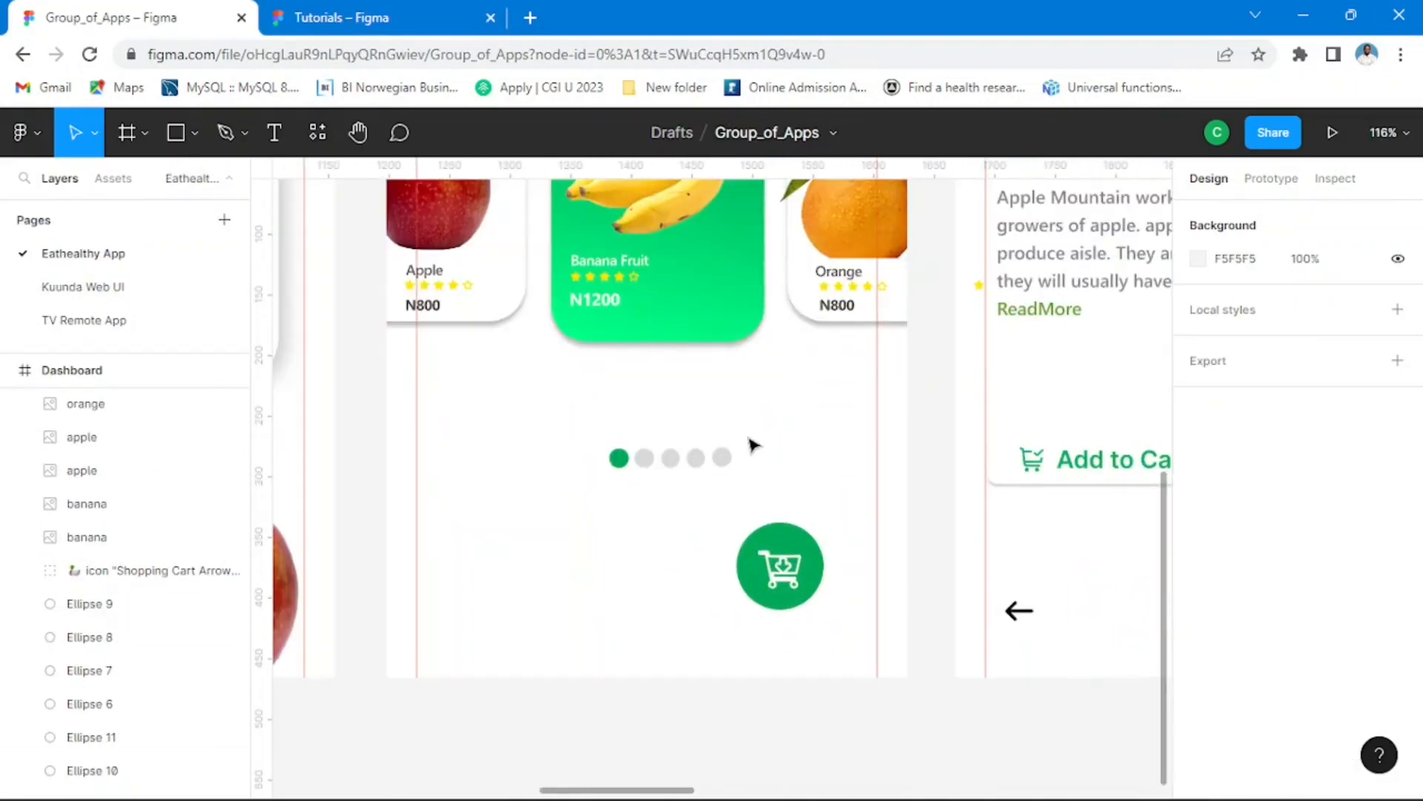
click(333, 17)
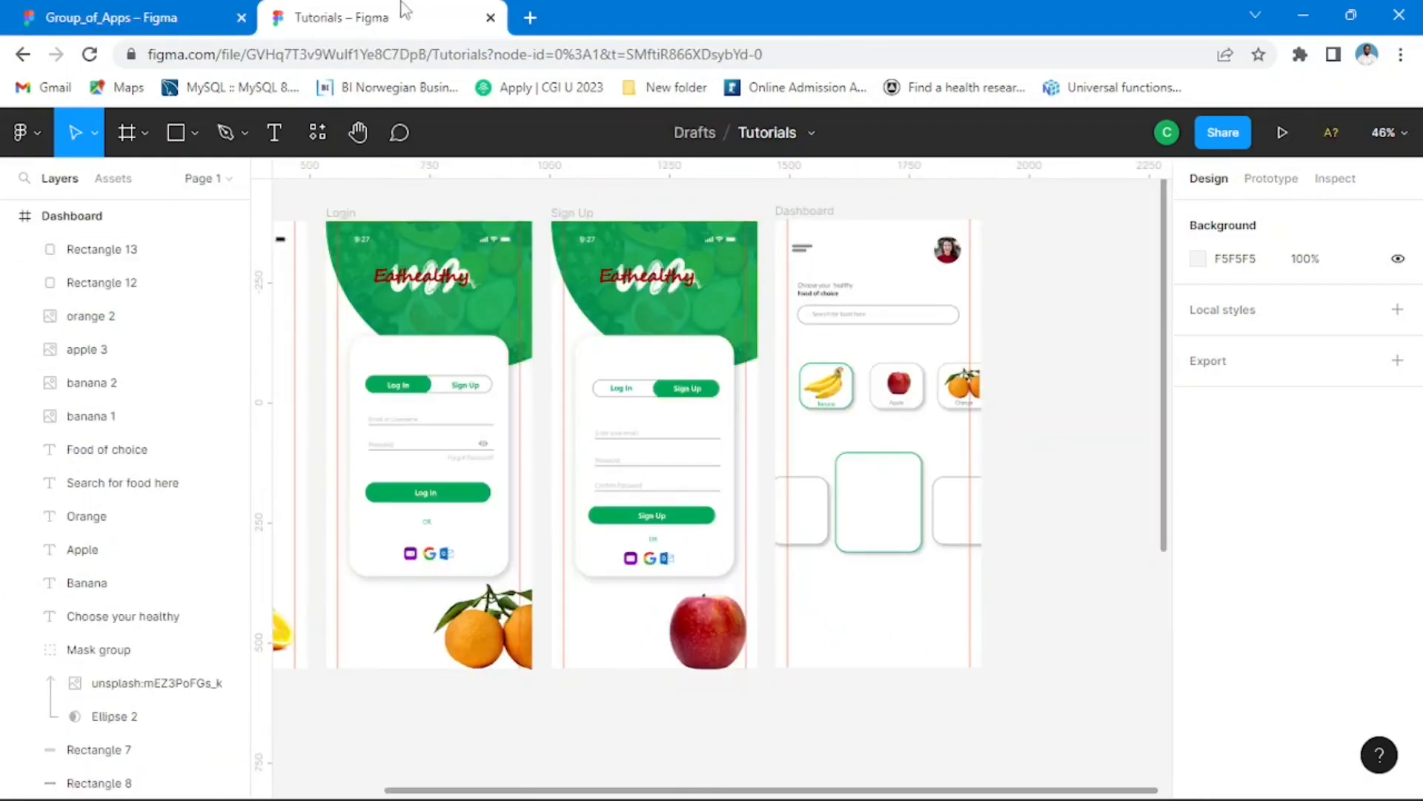
click(148, 18)
scroll(637, 471, up, 2)
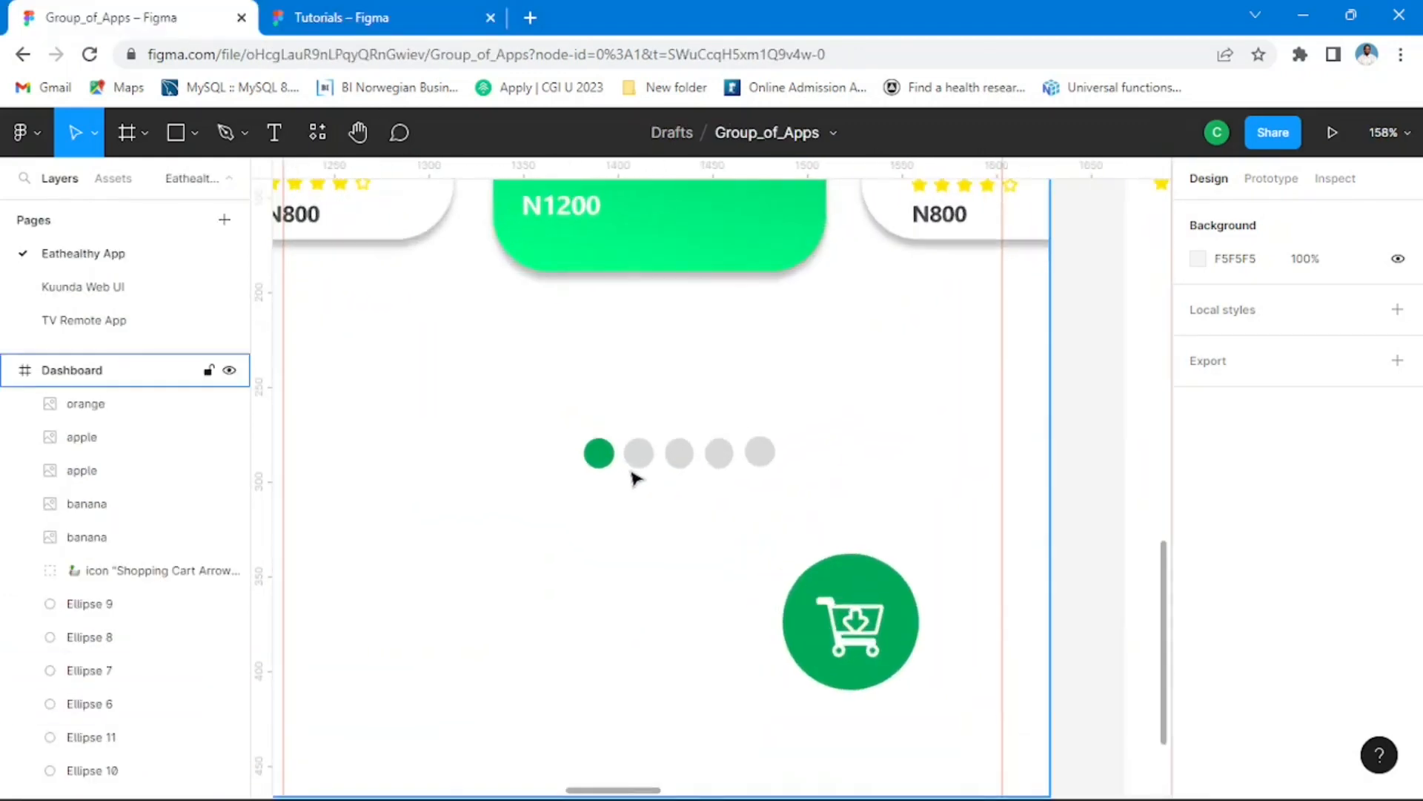
click(599, 453)
click(403, 18)
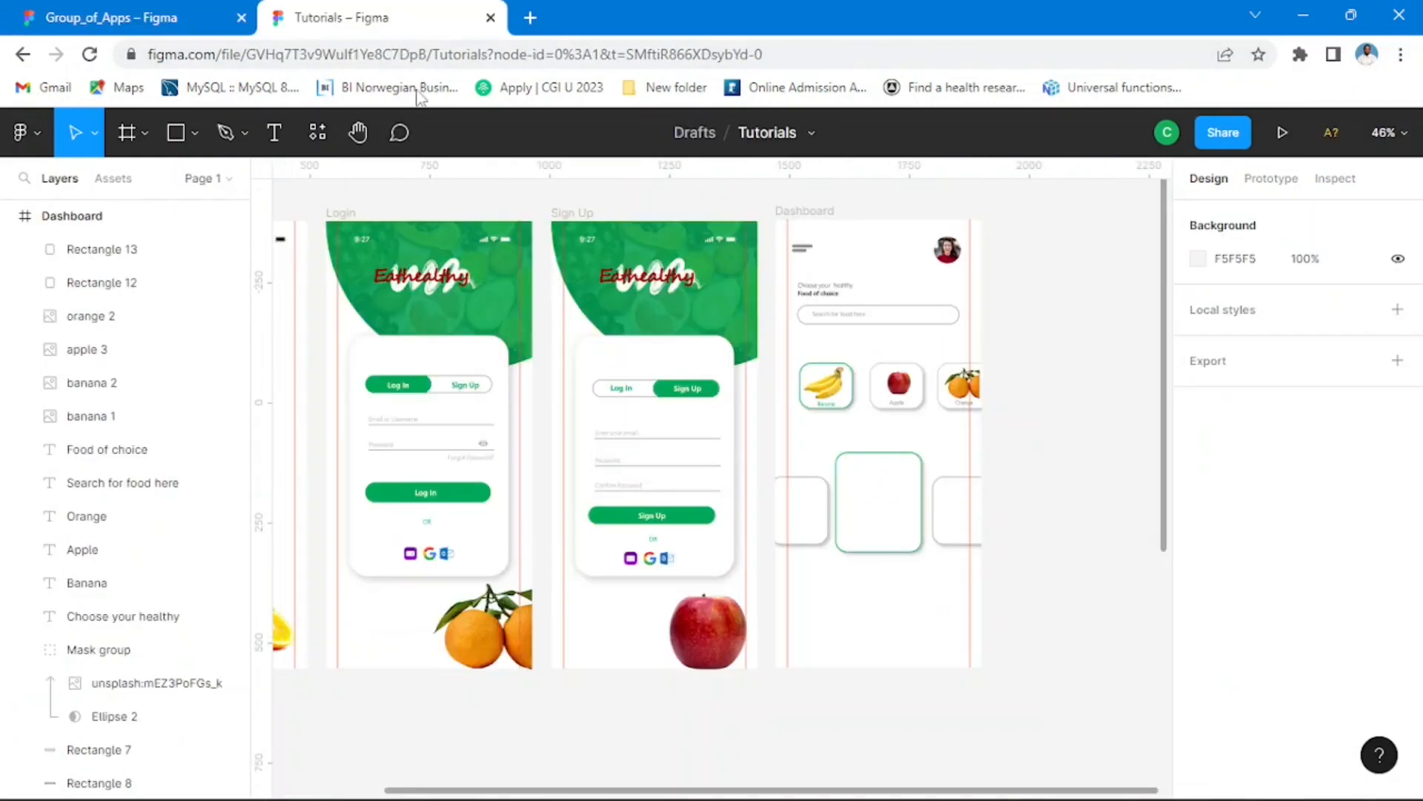
Step: Draw a 21 × 21 grey circle below the product cards in the Dashboard frame and place a copy beside it at X 132, Y 760
scroll(851, 460, down, 2)
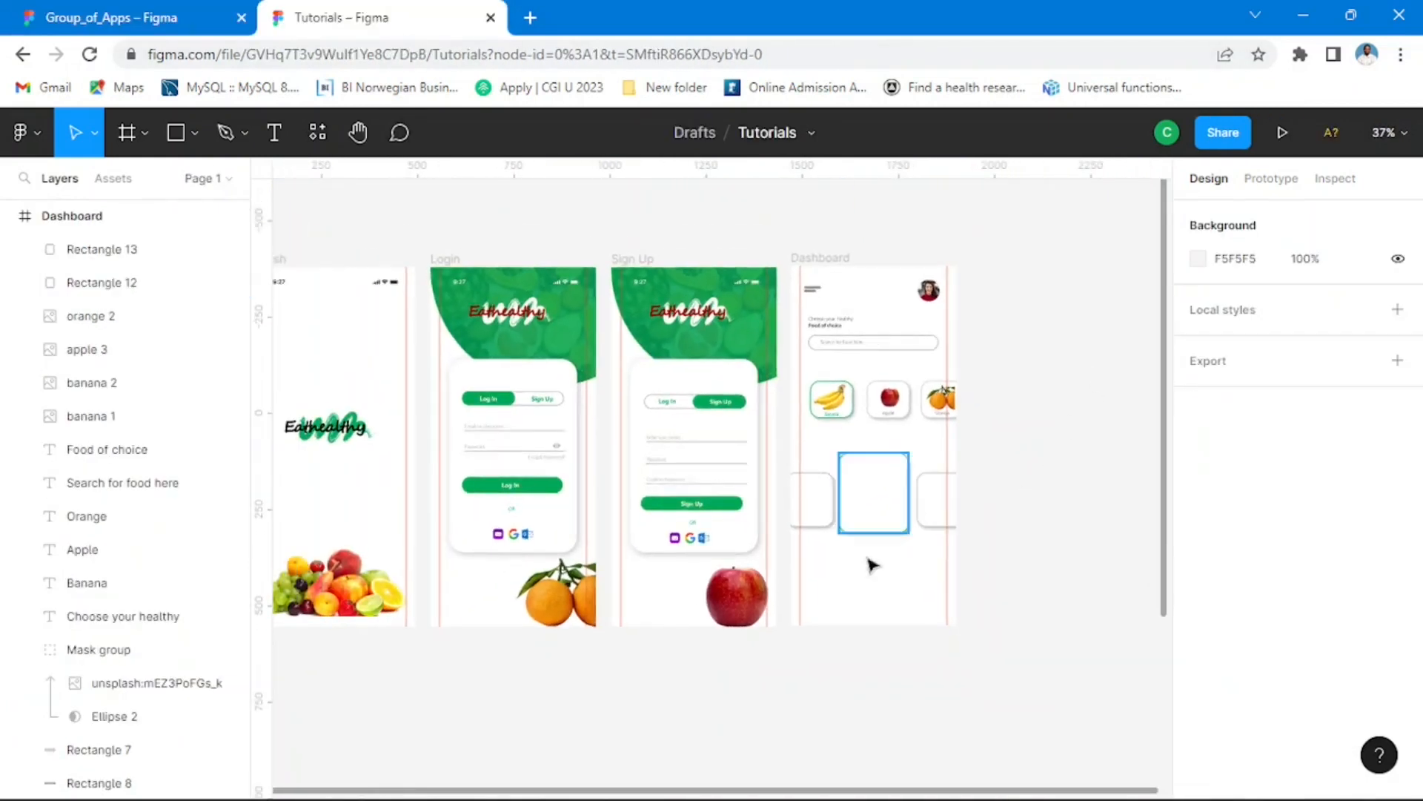
scroll(886, 590, down, 1)
scroll(870, 593, up, 4)
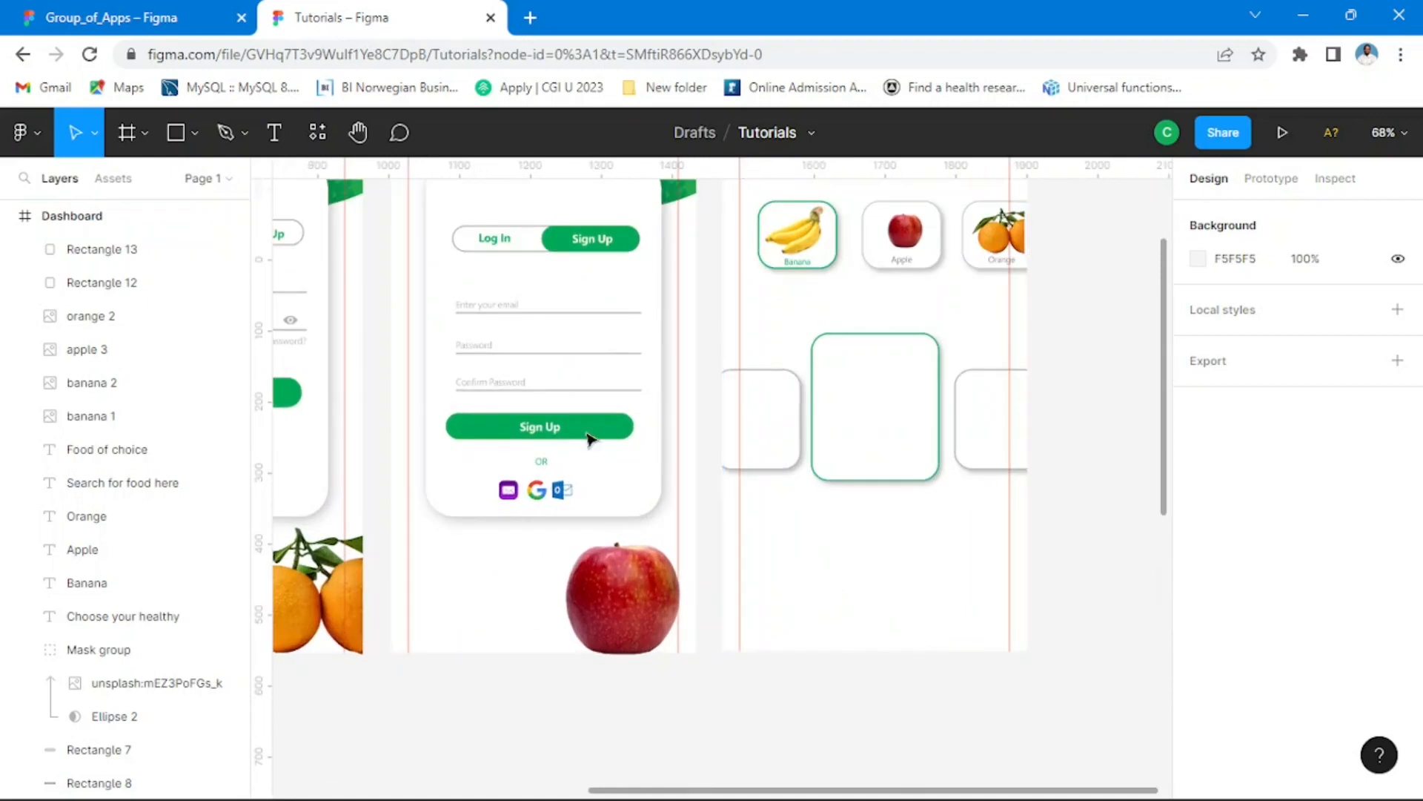
click(193, 133)
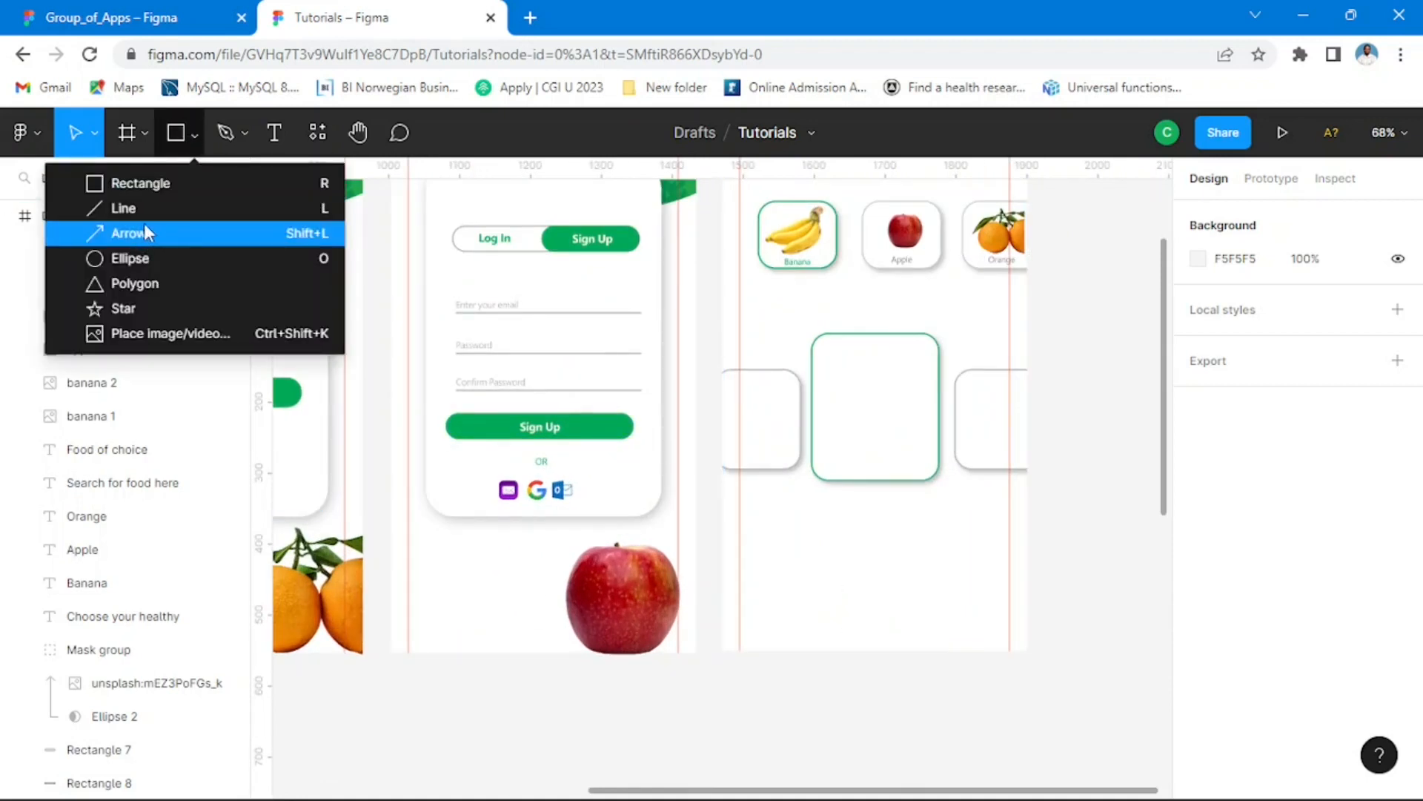
click(132, 259)
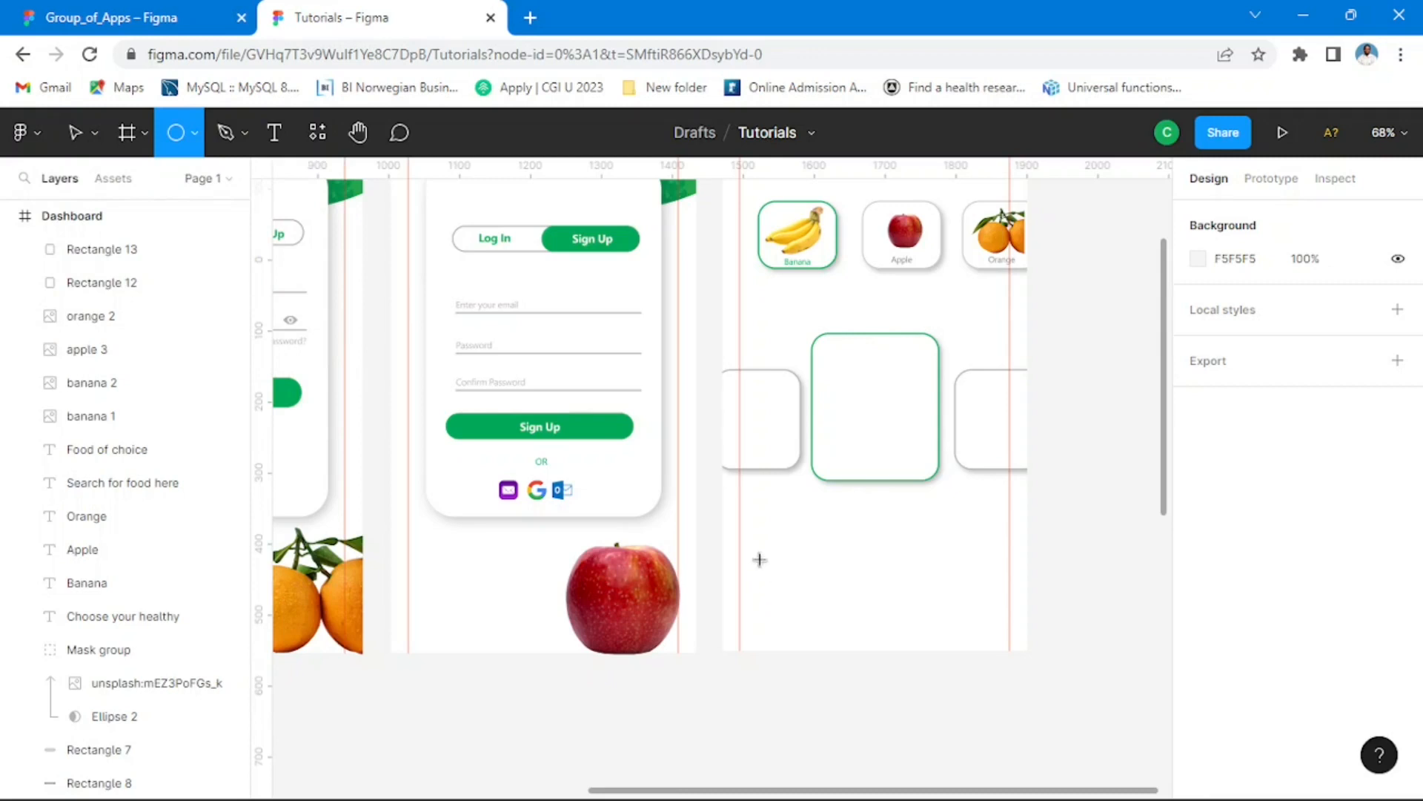
mouse_move(762, 554)
mouse_down()
mouse_move(798, 590)
mouse_move(781, 578)
mouse_move(788, 543)
mouse_move(861, 547)
mouse_move(840, 530)
mouse_move(889, 523)
mouse_up()
scroll(803, 546, up, 2)
scroll(782, 548, up, 3)
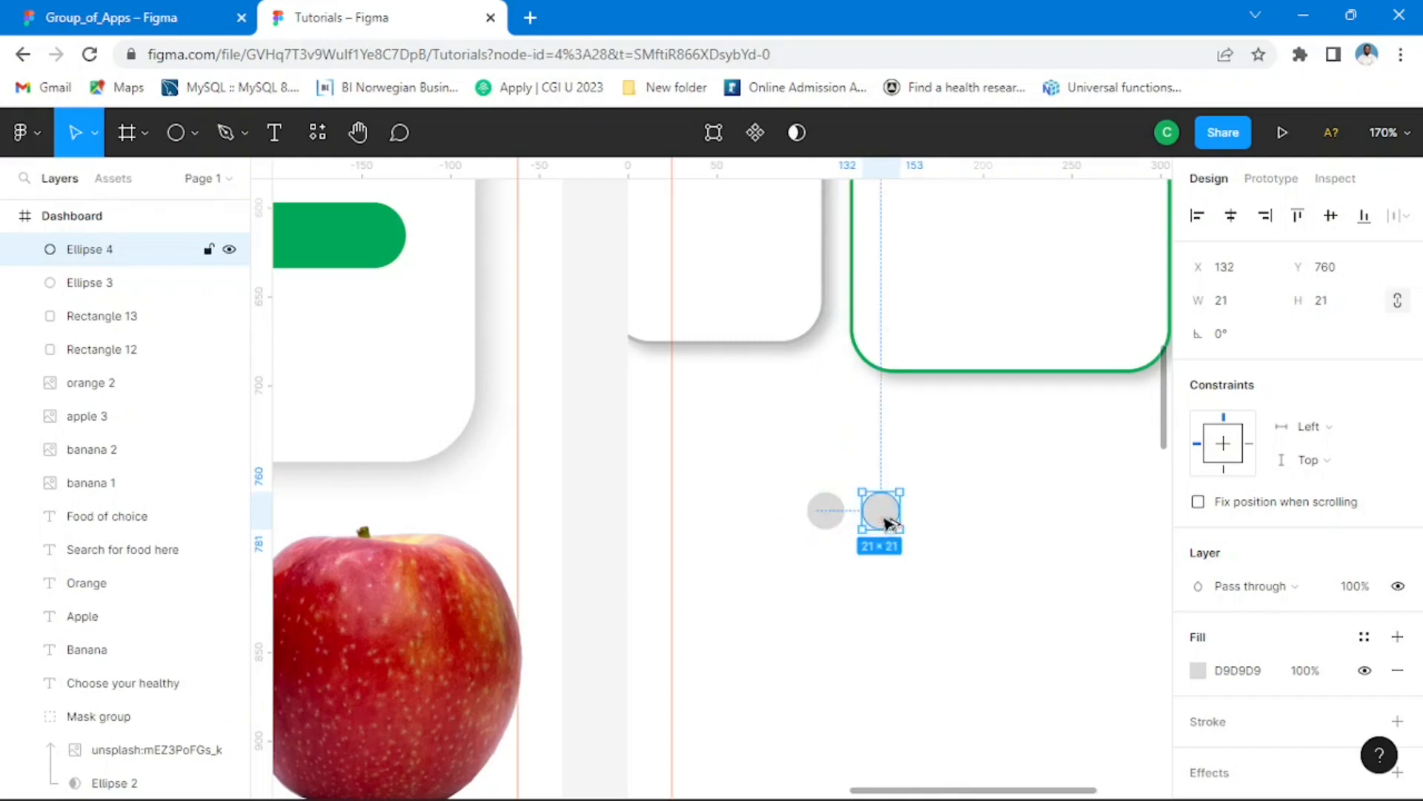
Step: Duplicate the second dot four more times at the same 10 px spacing to complete a row of six dots
key(ctrl+r)
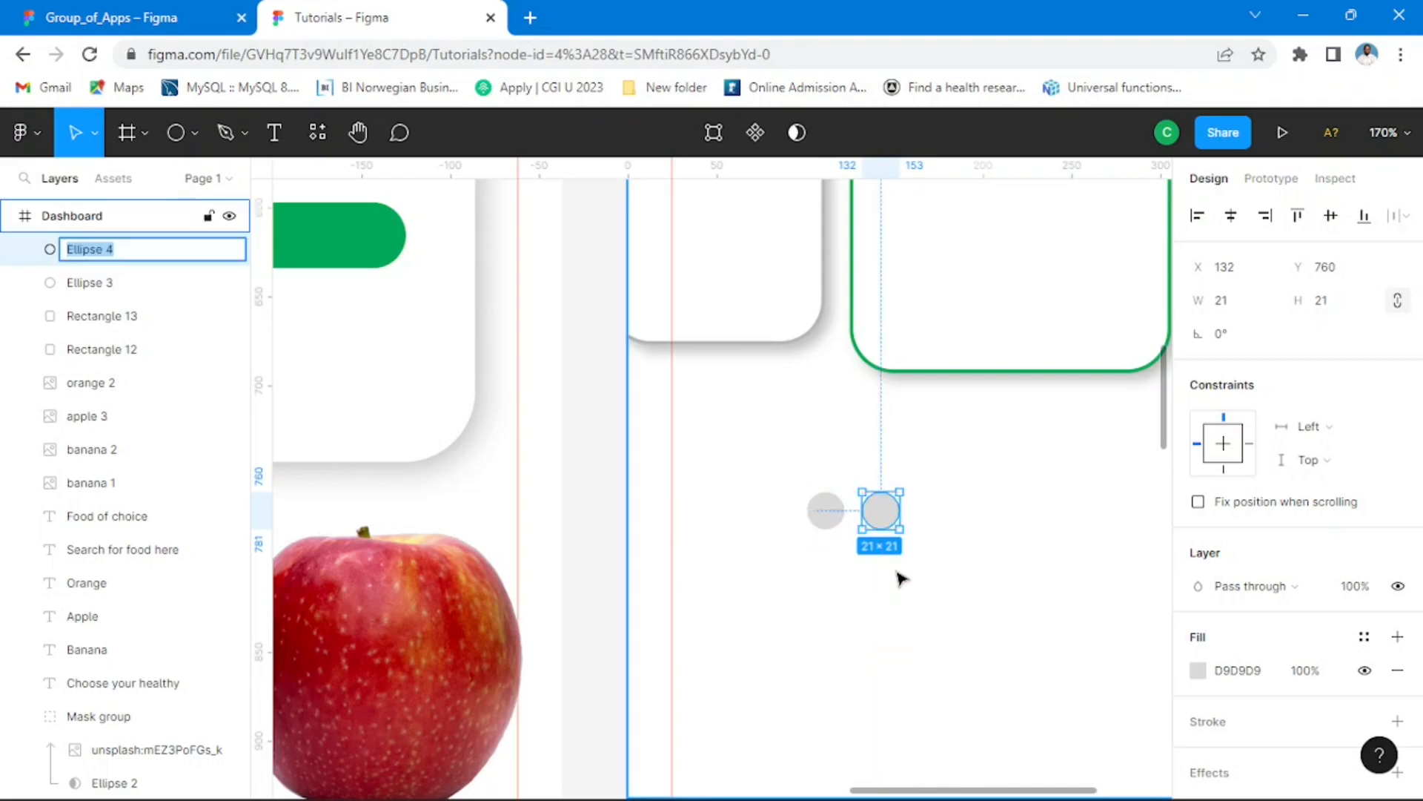
key(ctrl+d)
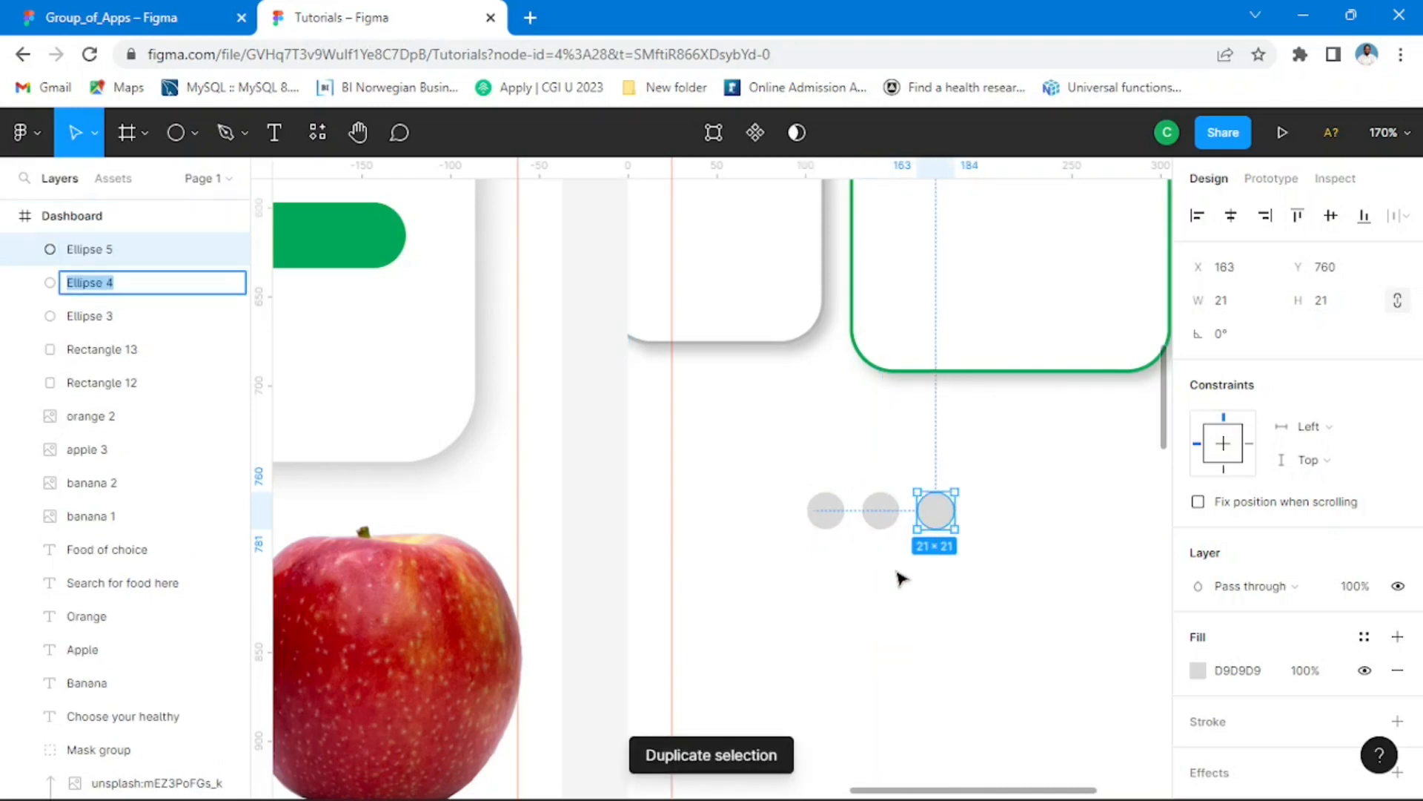
key(ctrl+d)
key(ctrl+d)
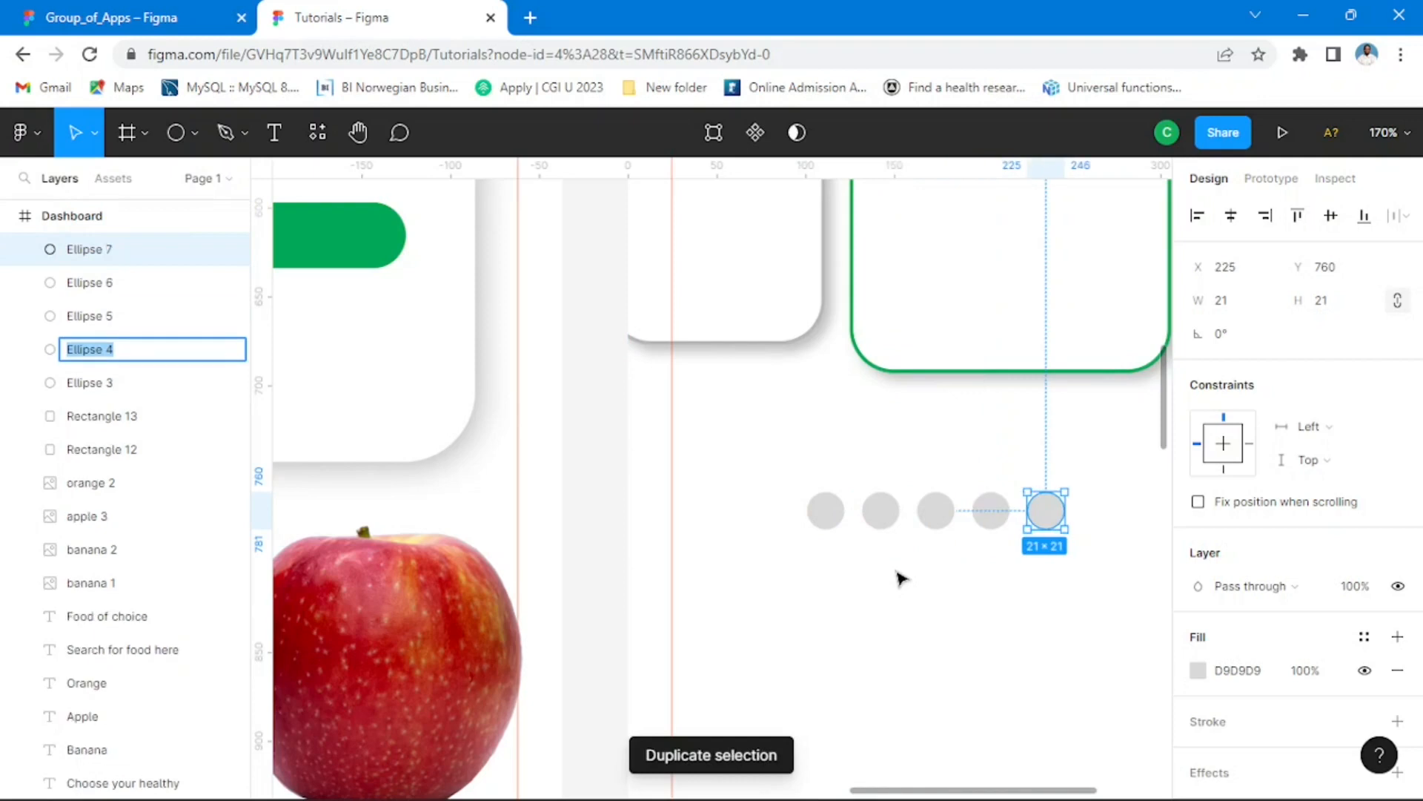
key(ctrl+d)
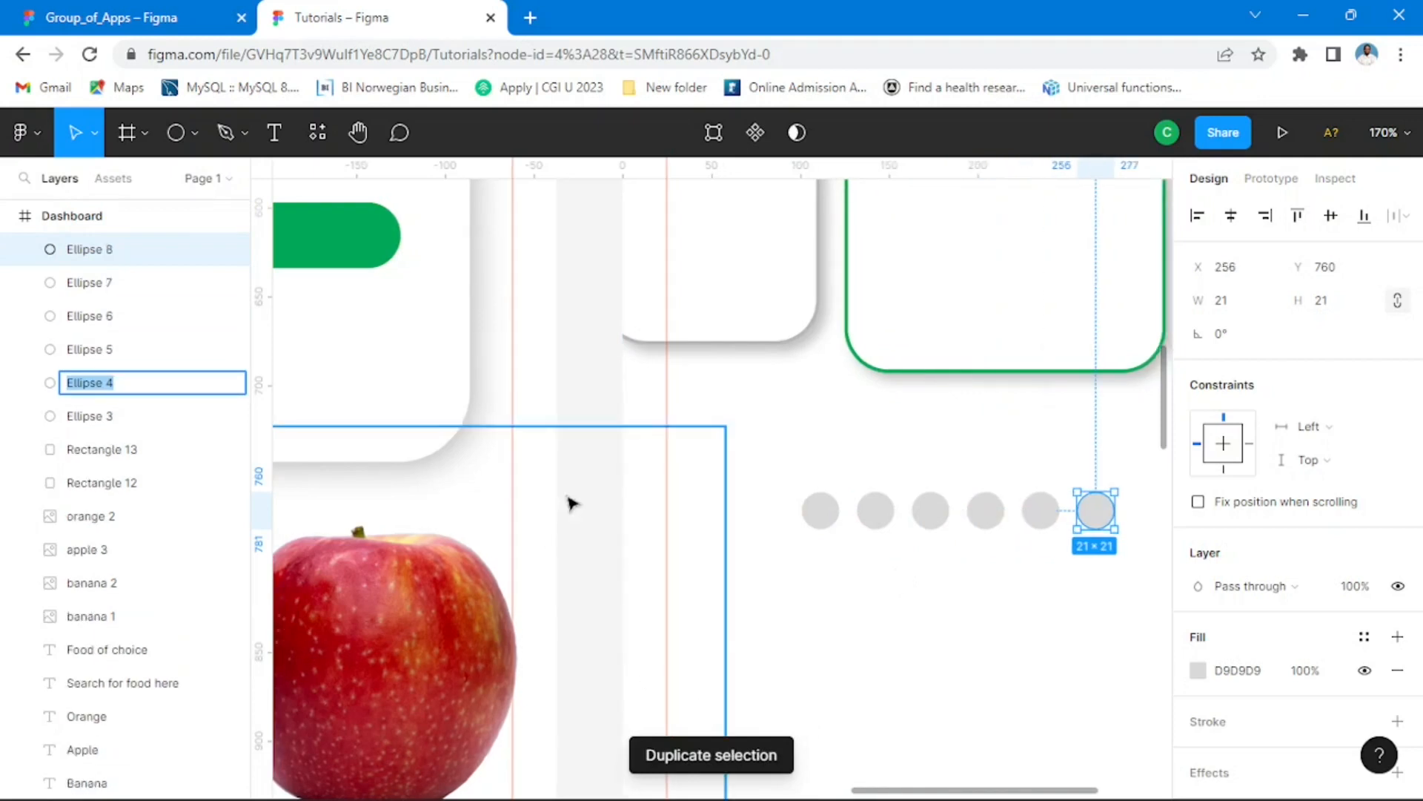
click(978, 585)
Step: Select all six dots and nudge the row right until it is centred in the Dashboard frame with 127 px on each side
scroll(981, 474, down, 3)
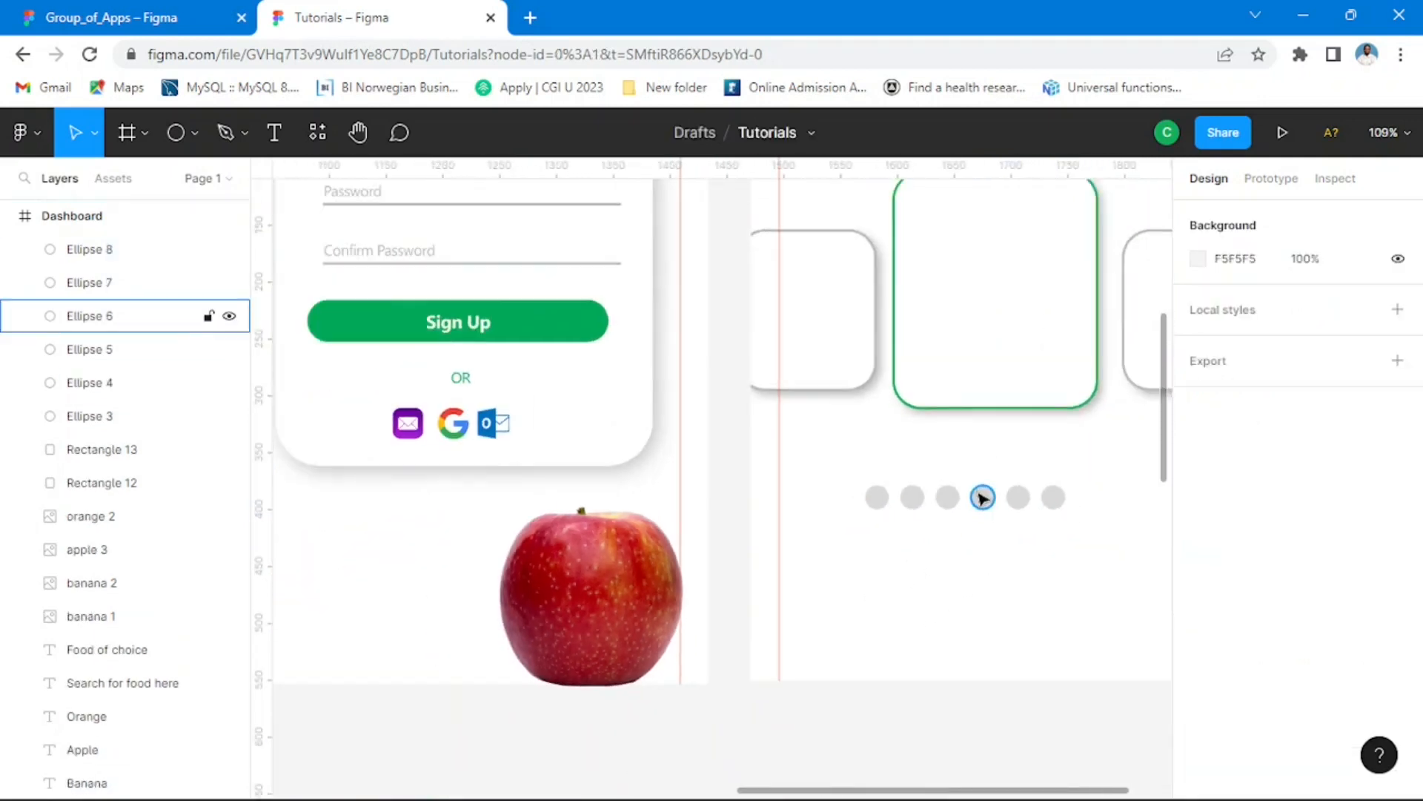
scroll(978, 504, down, 3)
scroll(1038, 505, down, 2)
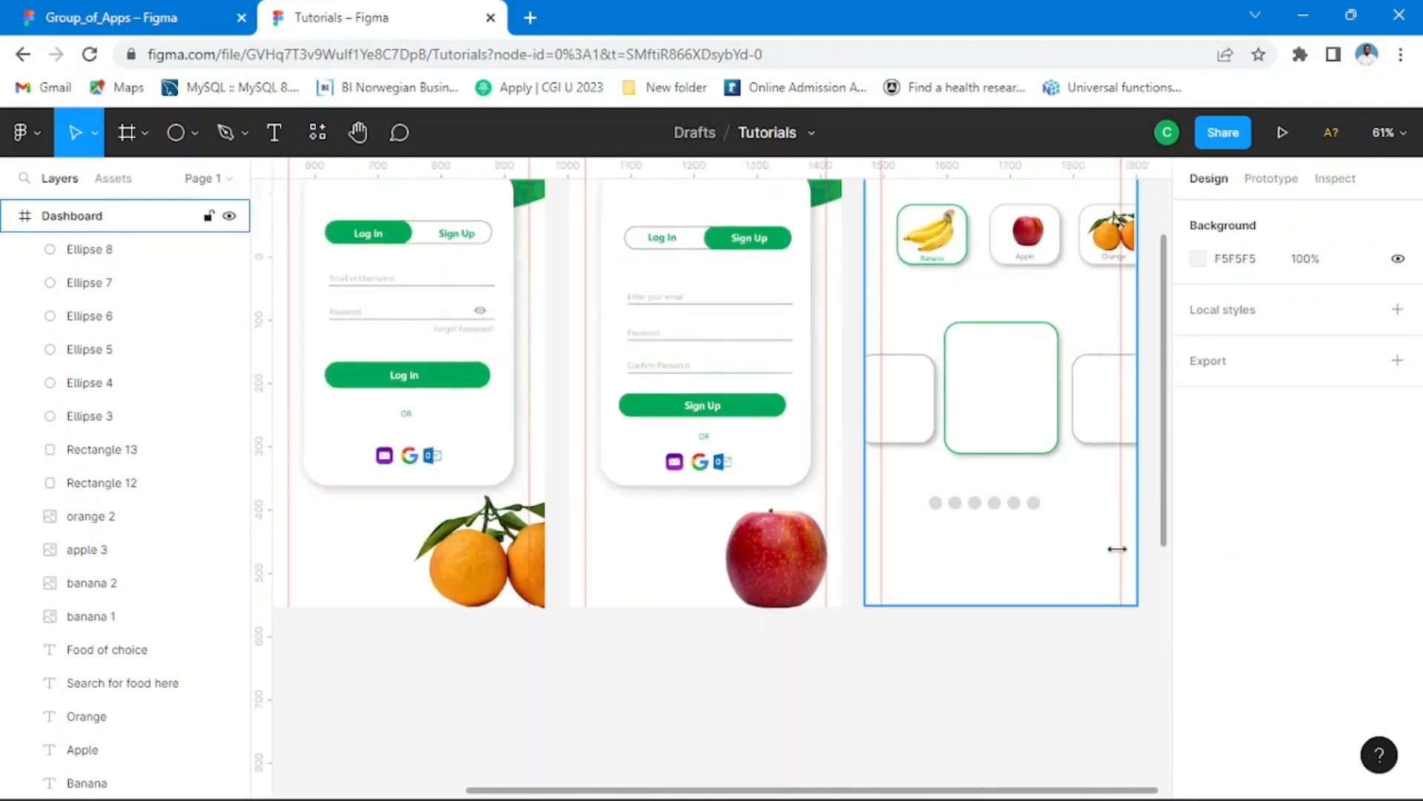
scroll(1037, 531, up, 1)
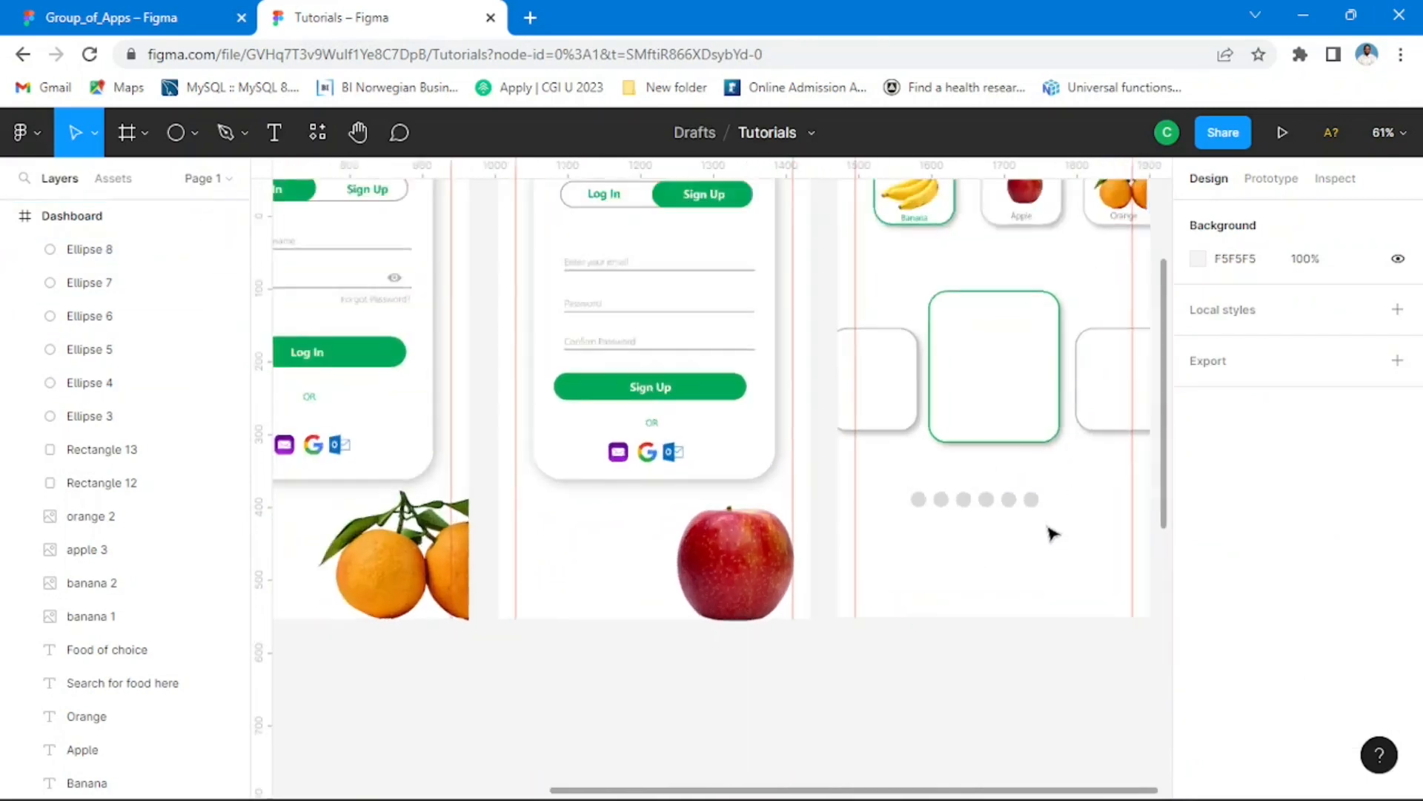
scroll(1049, 527, up, 3)
click(1027, 492)
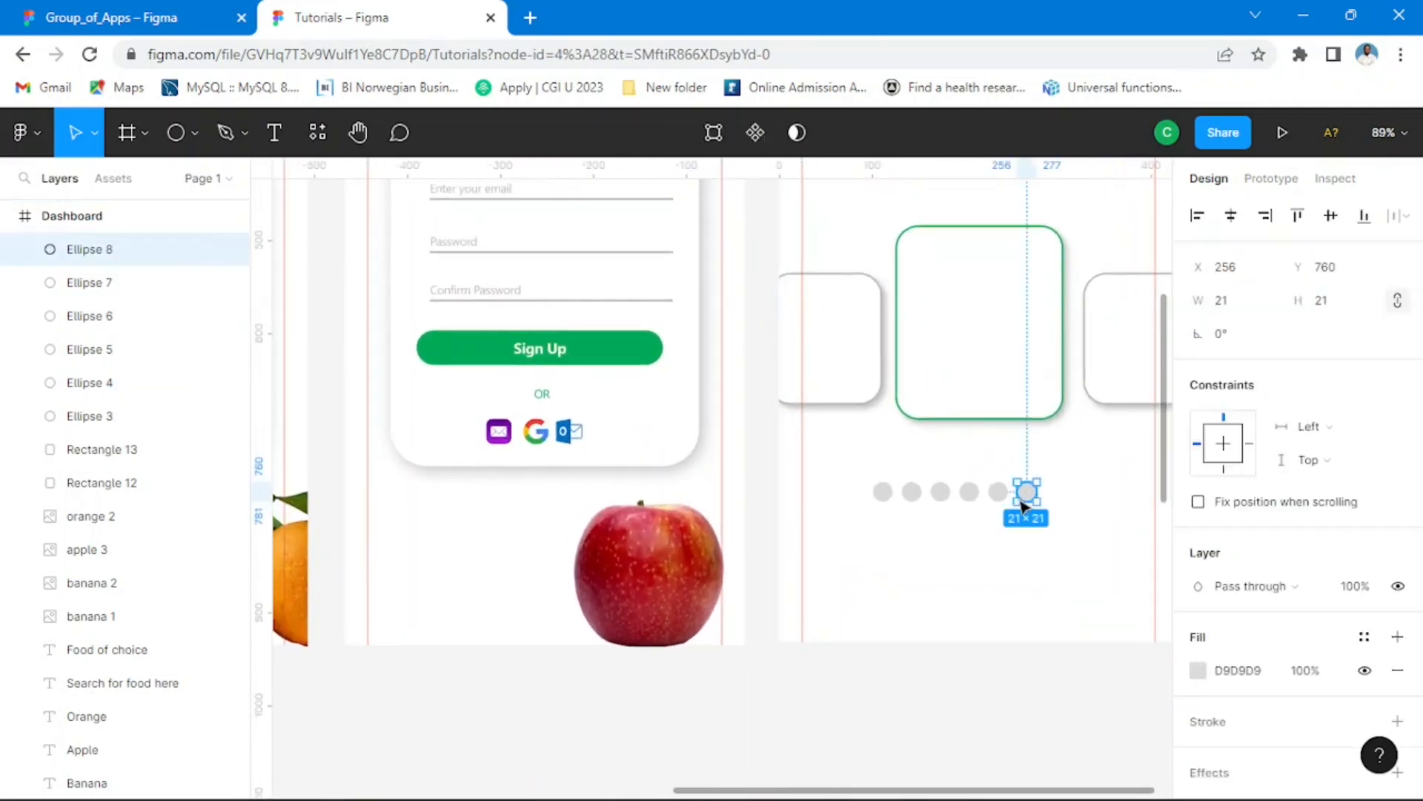
shift+click(999, 493)
shift+click(971, 493)
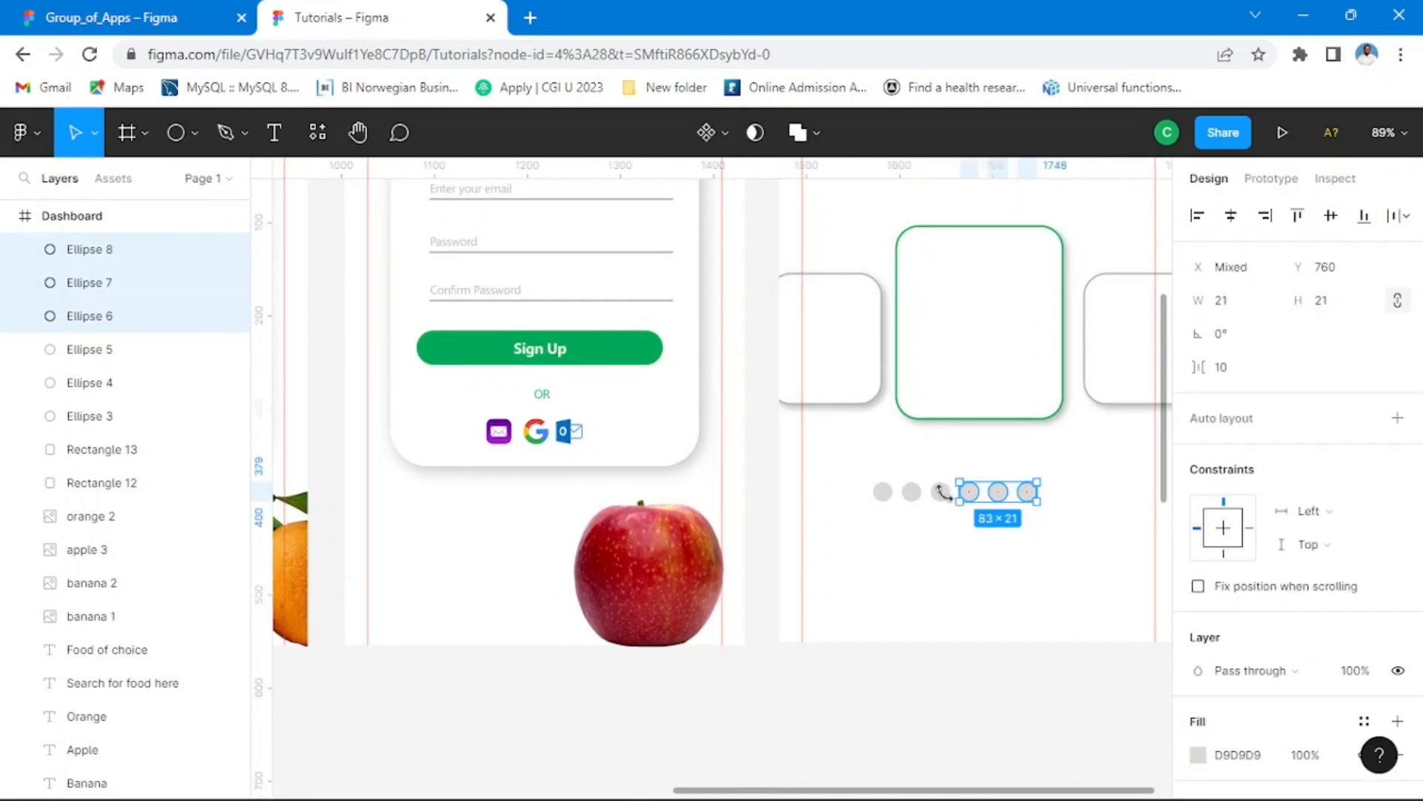
shift+click(940, 492)
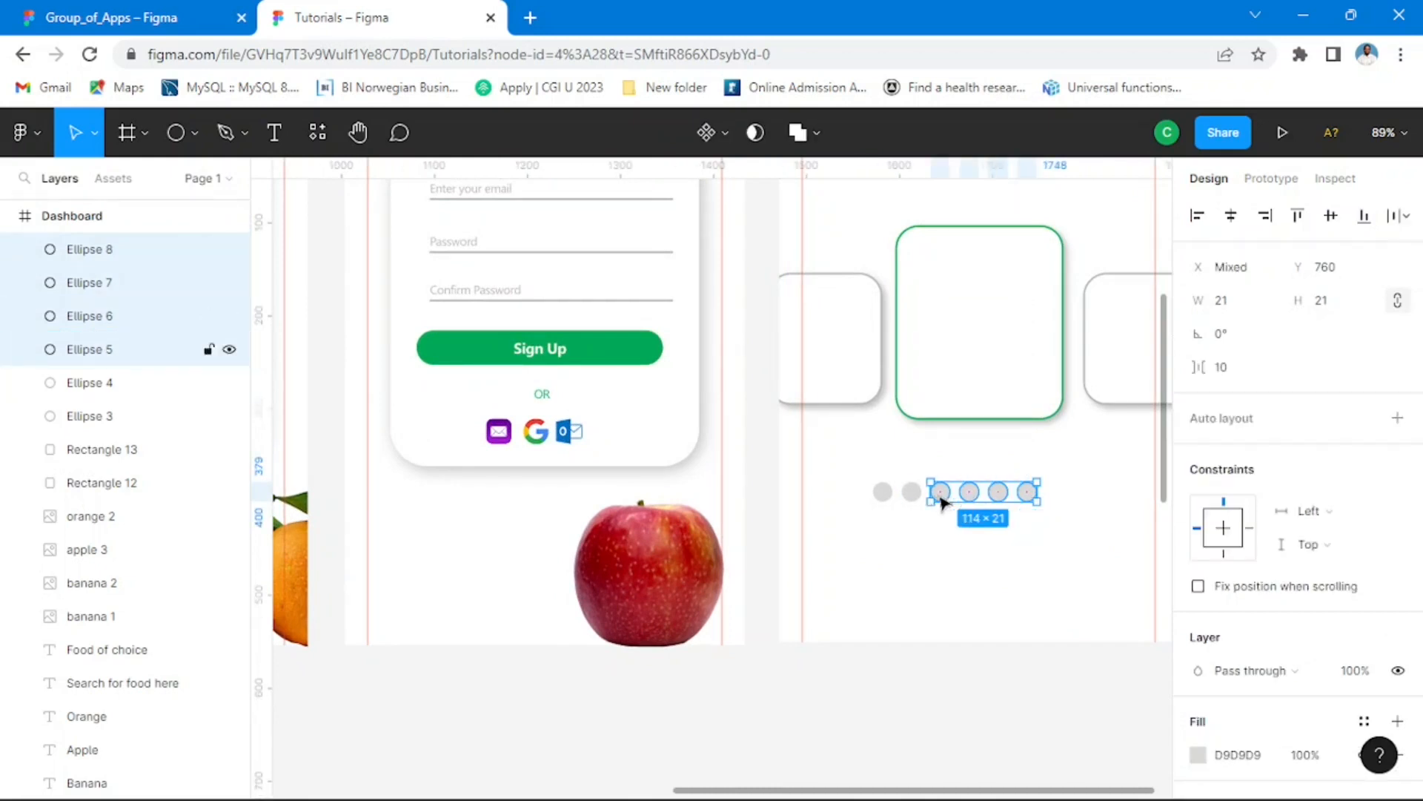
shift+click(912, 492)
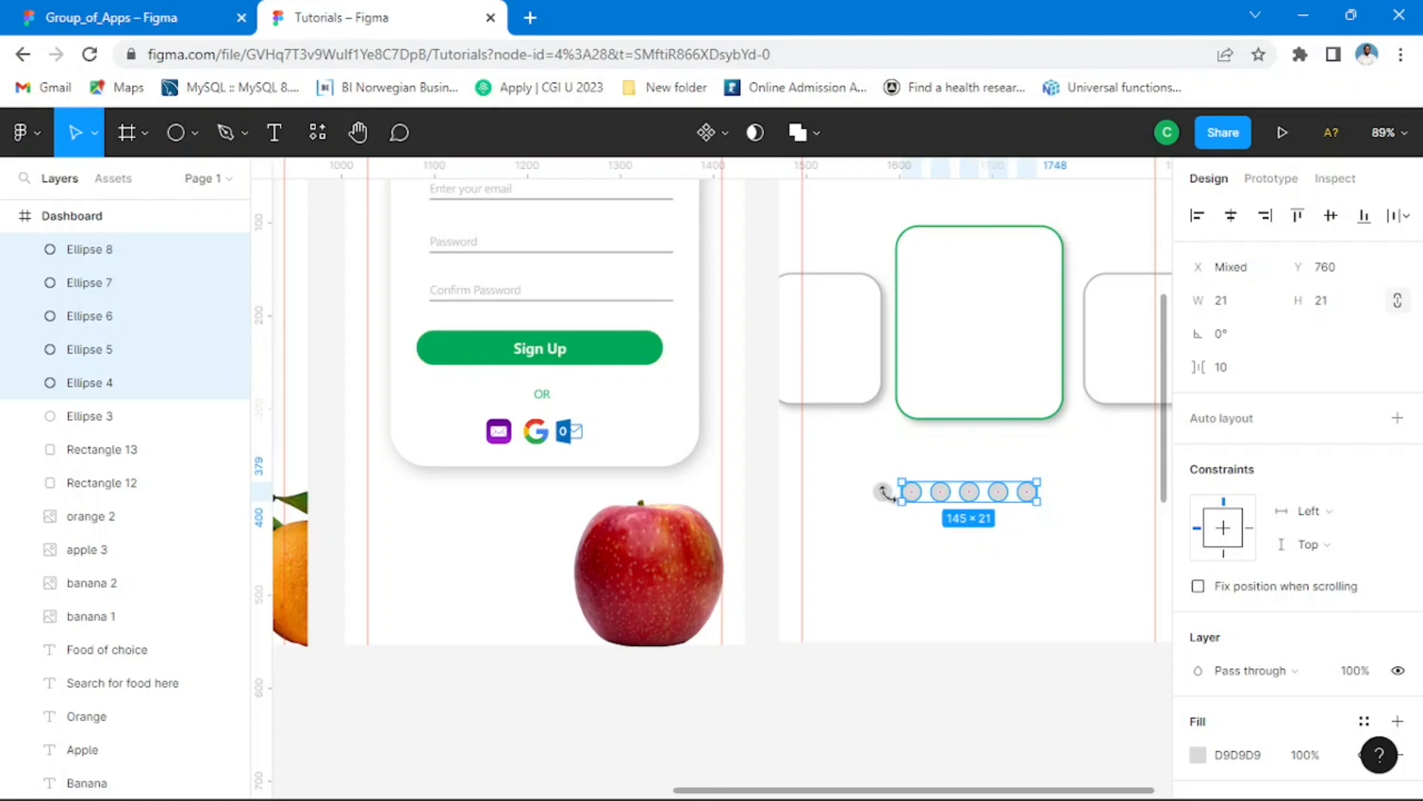
shift+click(884, 491)
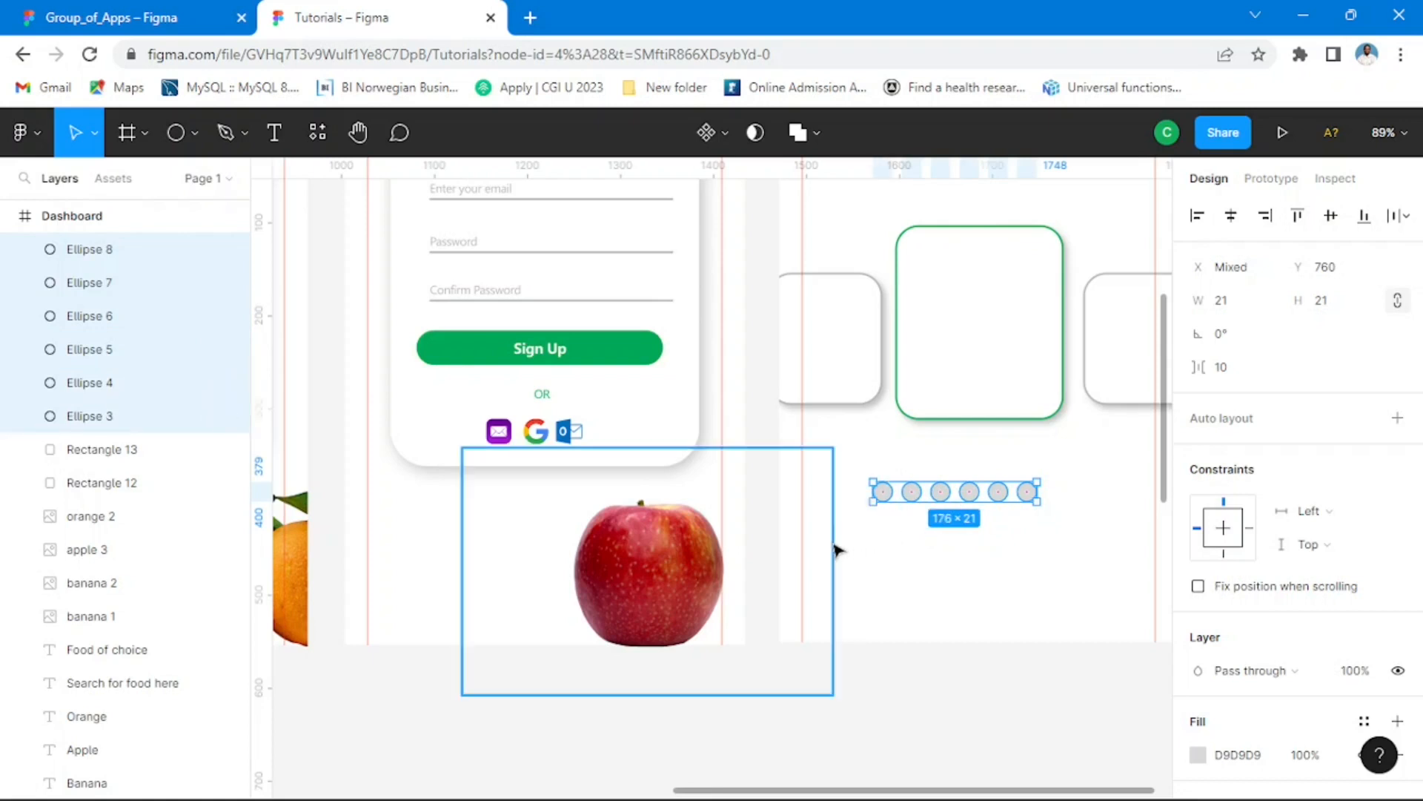
key(alt)
key(Right)
key(Right)
key(Right)
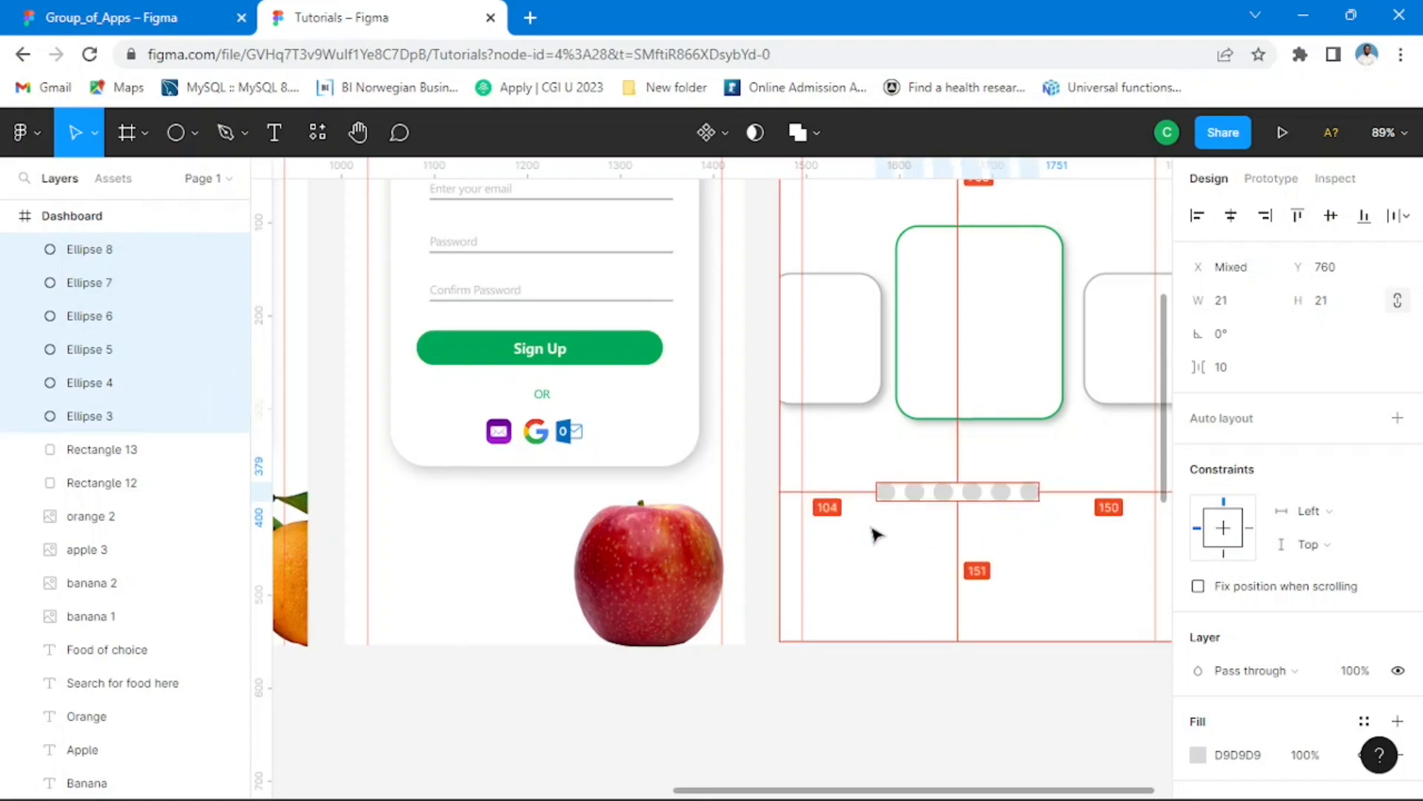
key(shift+Right)
key(Right)
key(Right)
key(Right)
key(Right)
key(Right)
key(Right)
key(Right)
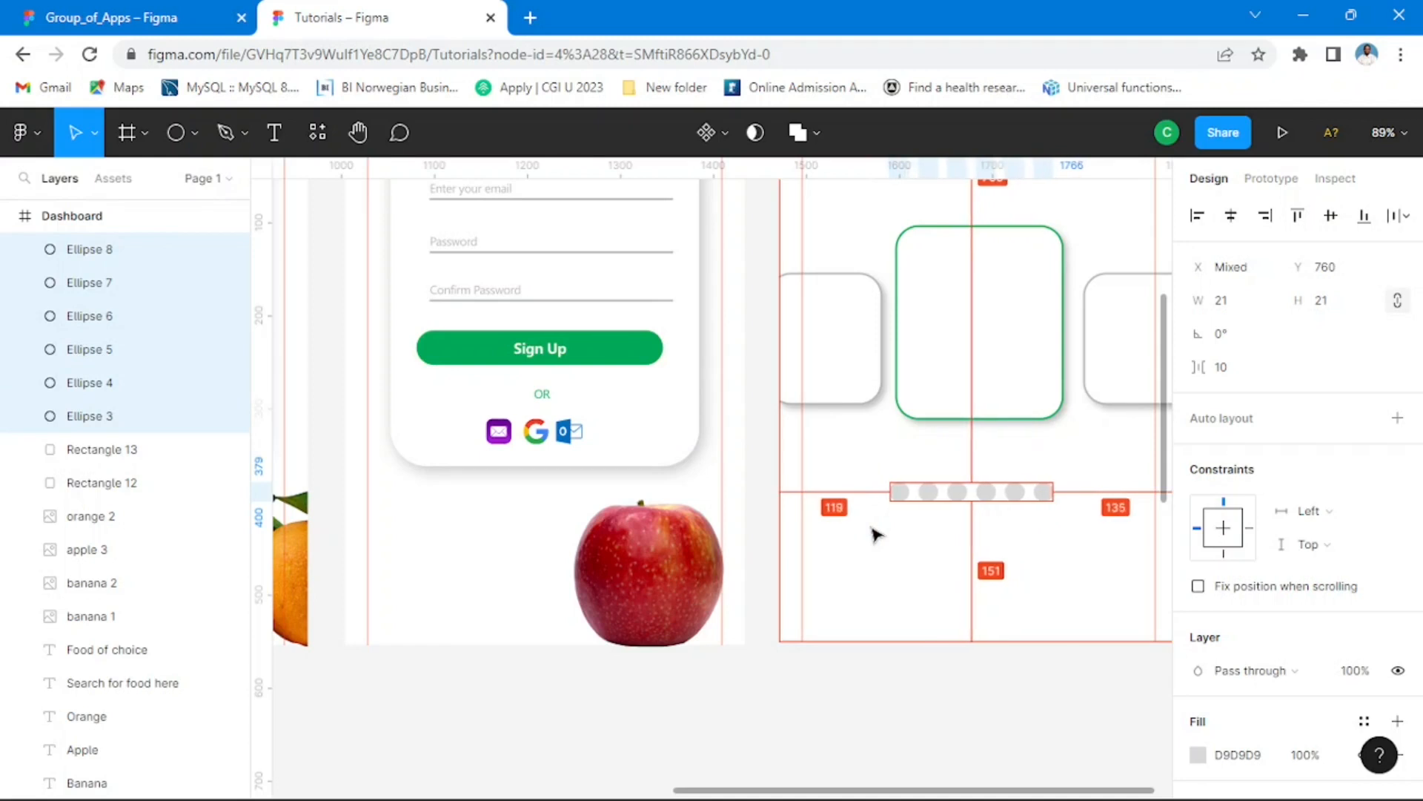
key(Right)
key(Right)
key(Right)
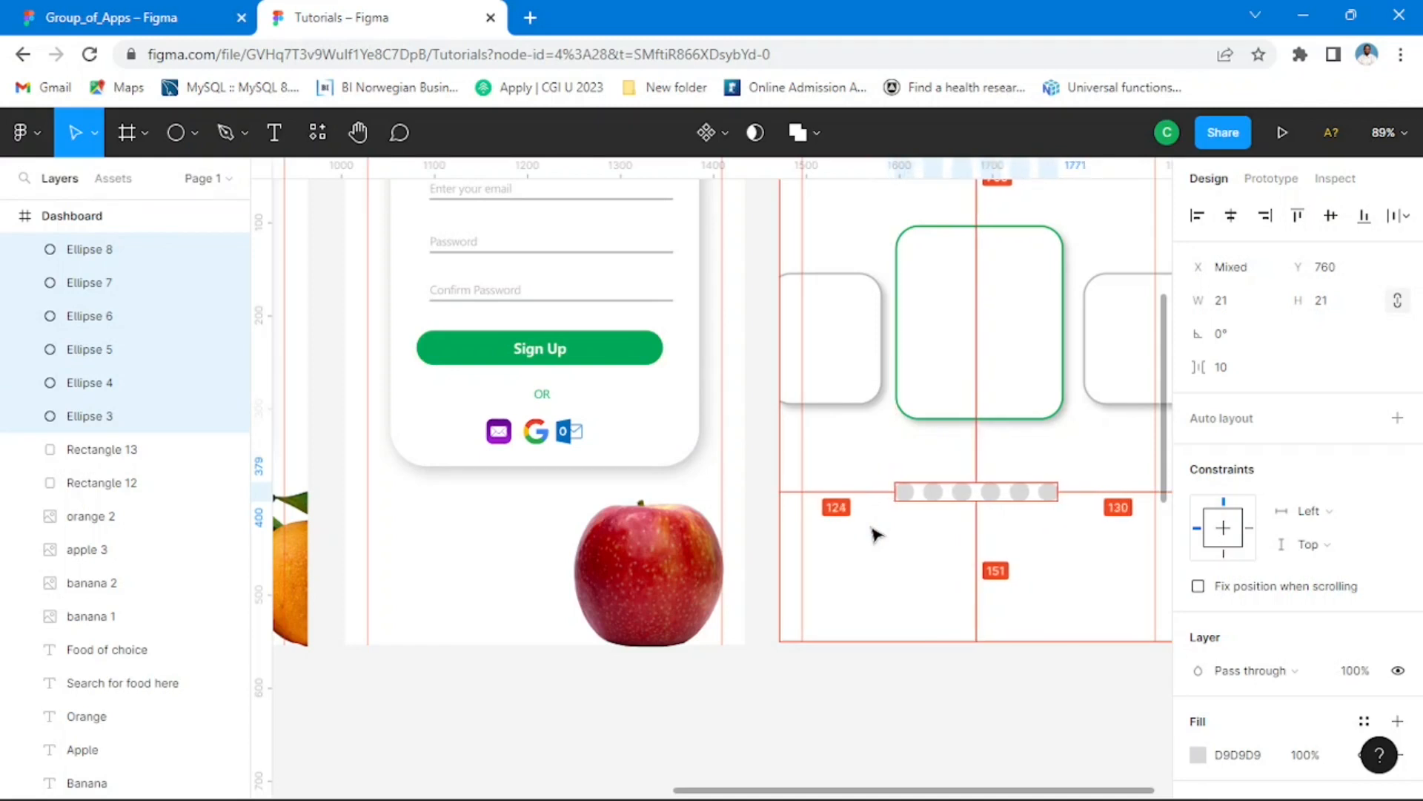
key(Right)
key(Right)
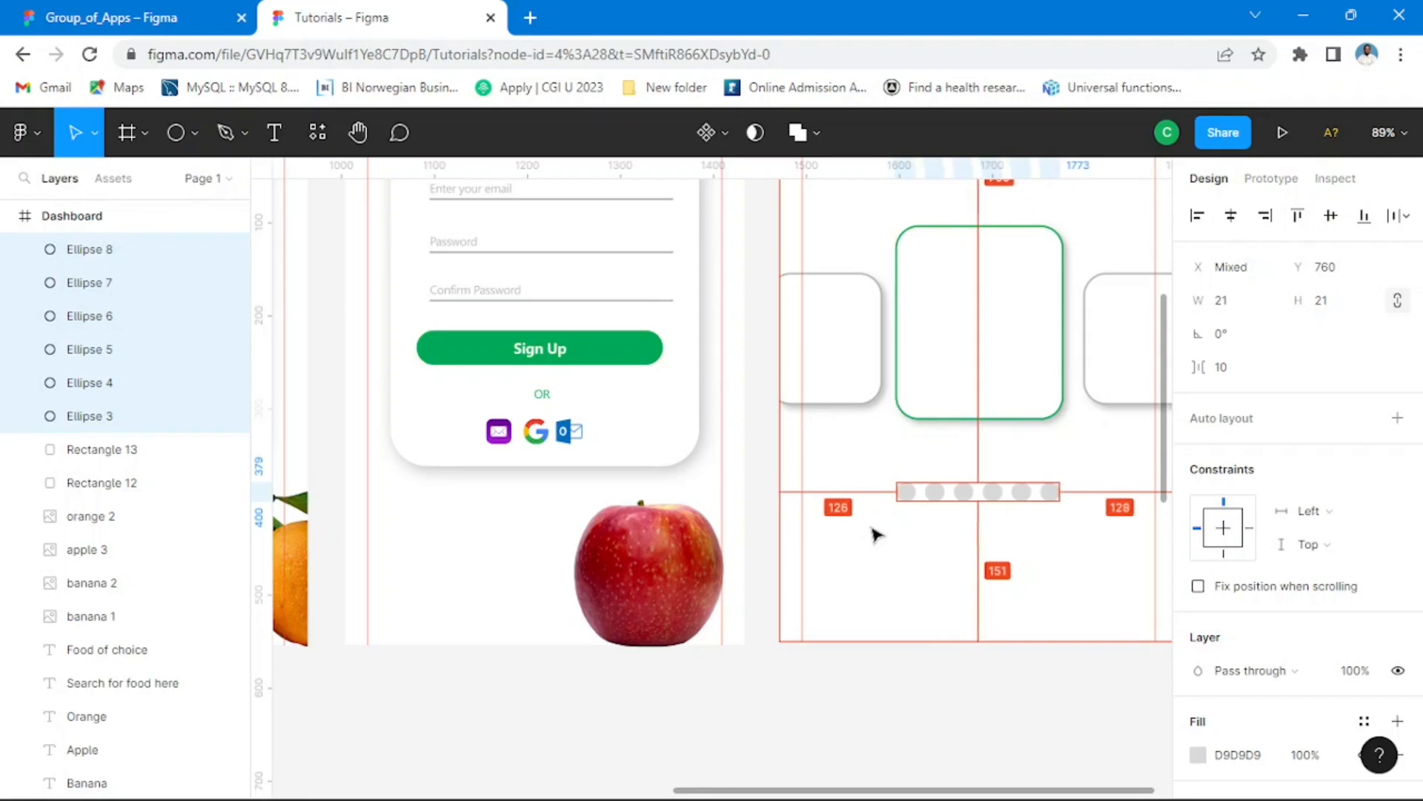
key(Right)
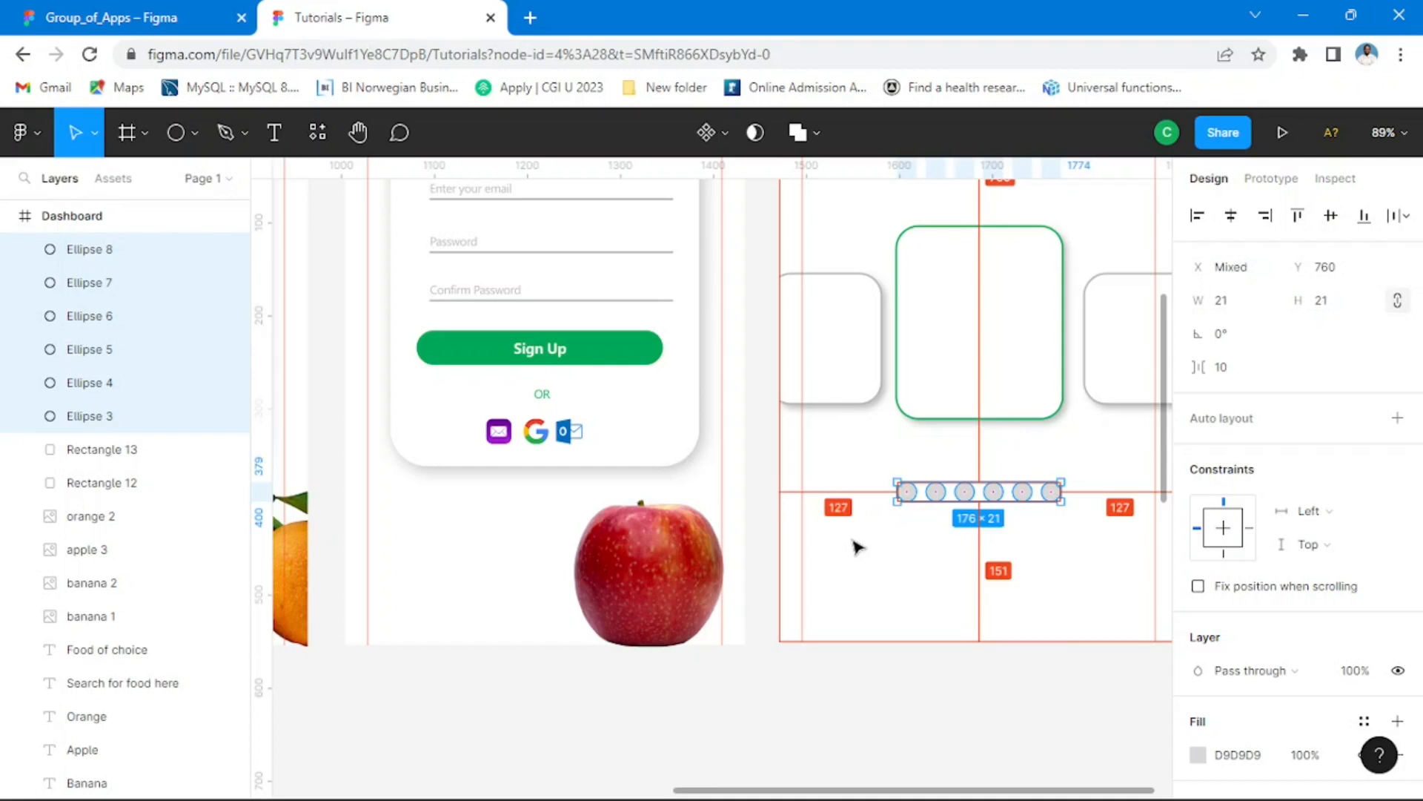
click(982, 724)
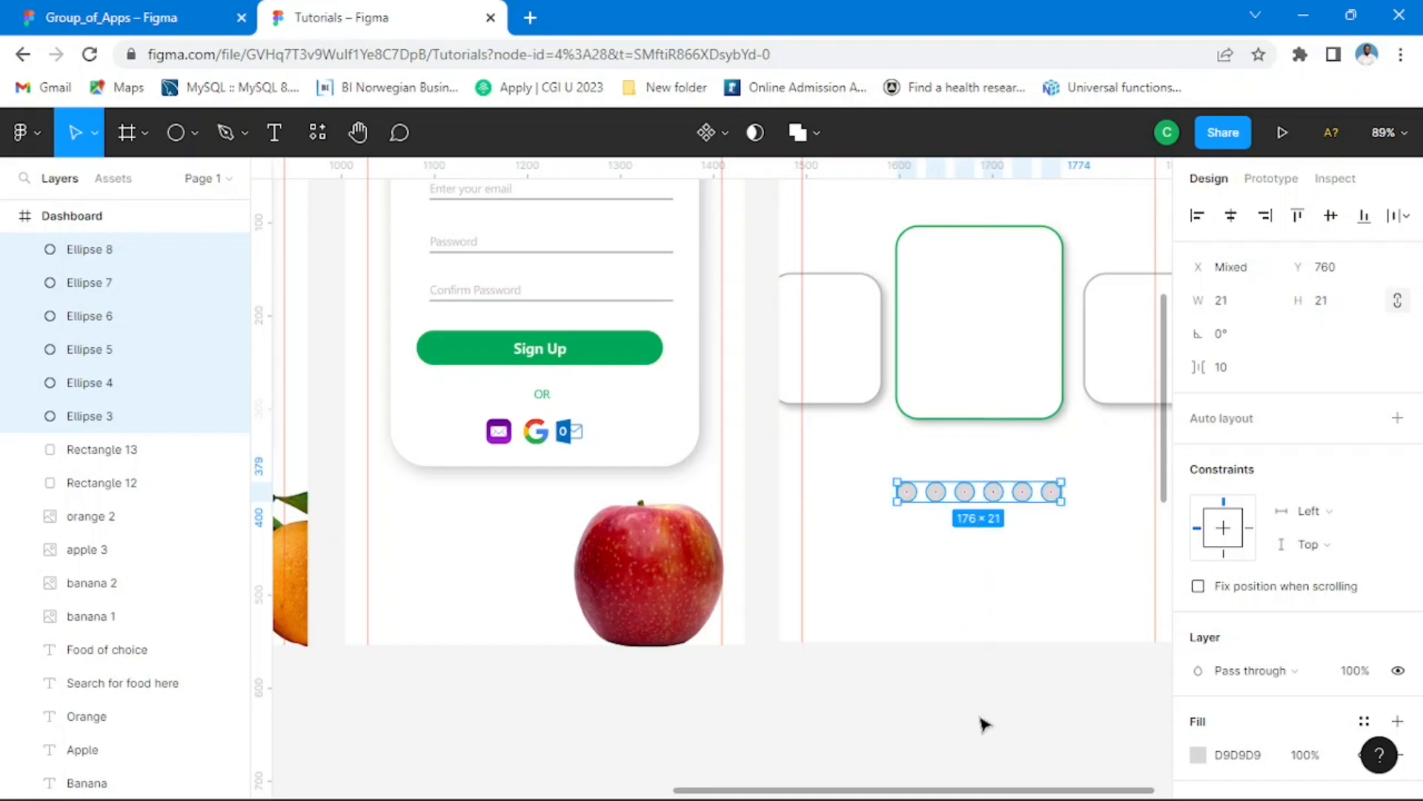
Step: Fill the third dot in the row with the document's green, 00A859
click(965, 492)
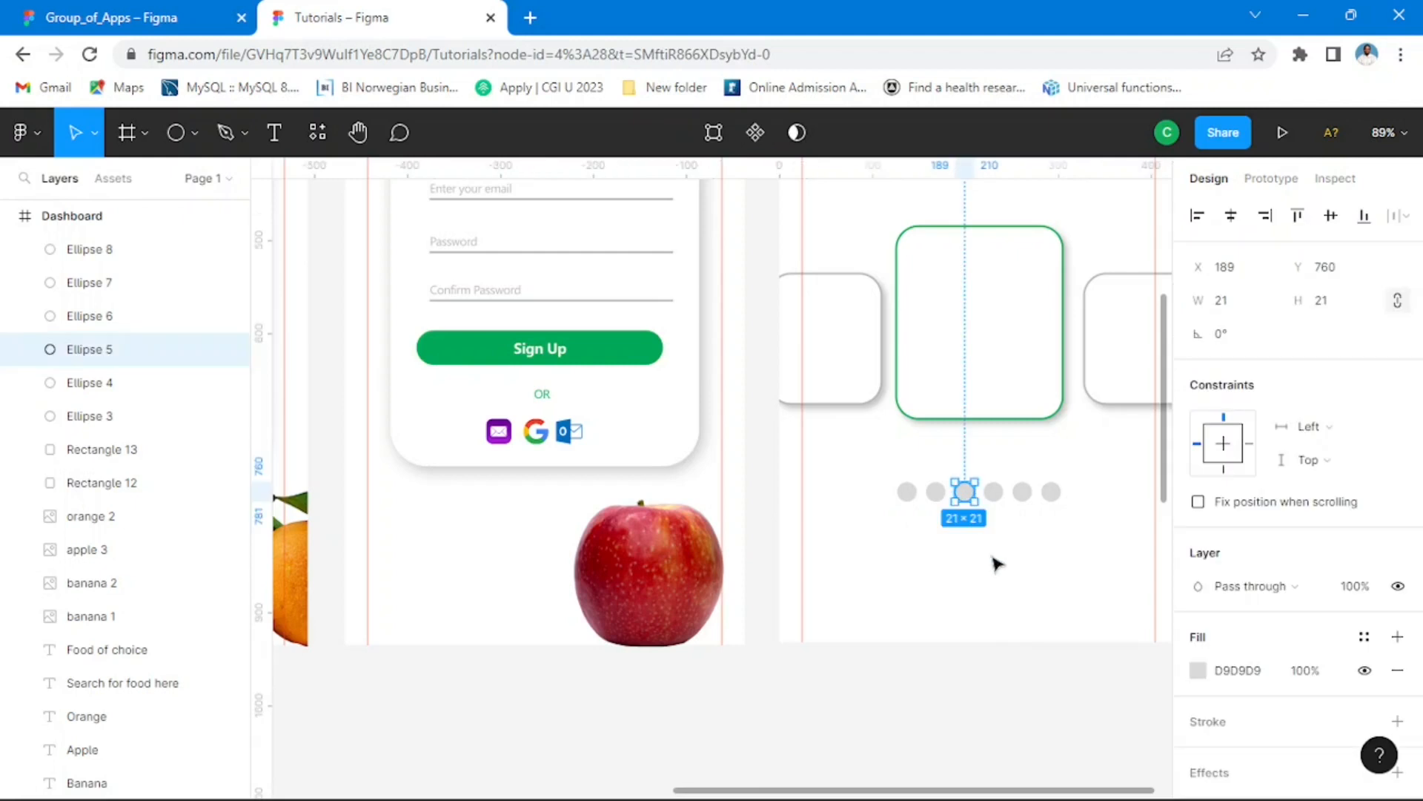
click(1197, 671)
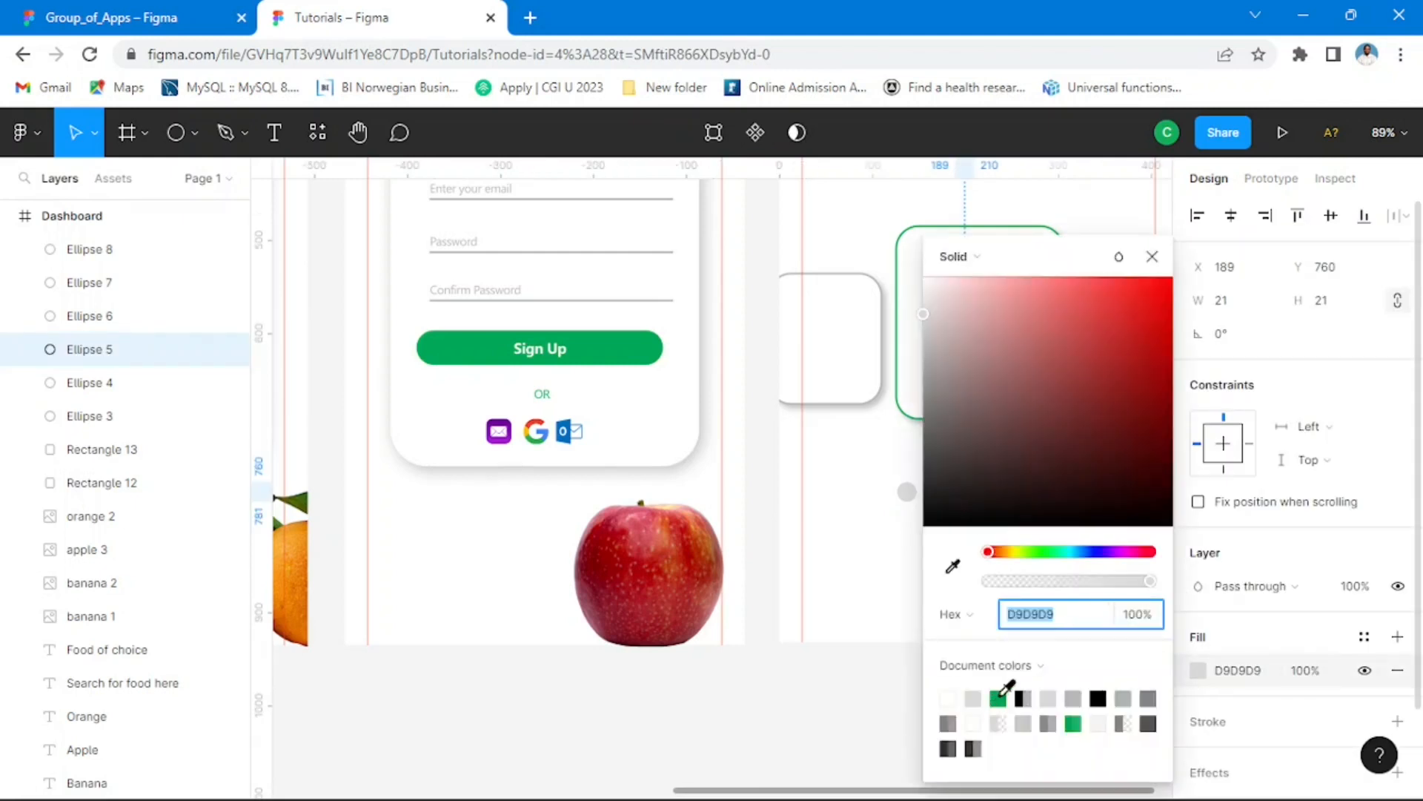
click(999, 698)
click(1152, 256)
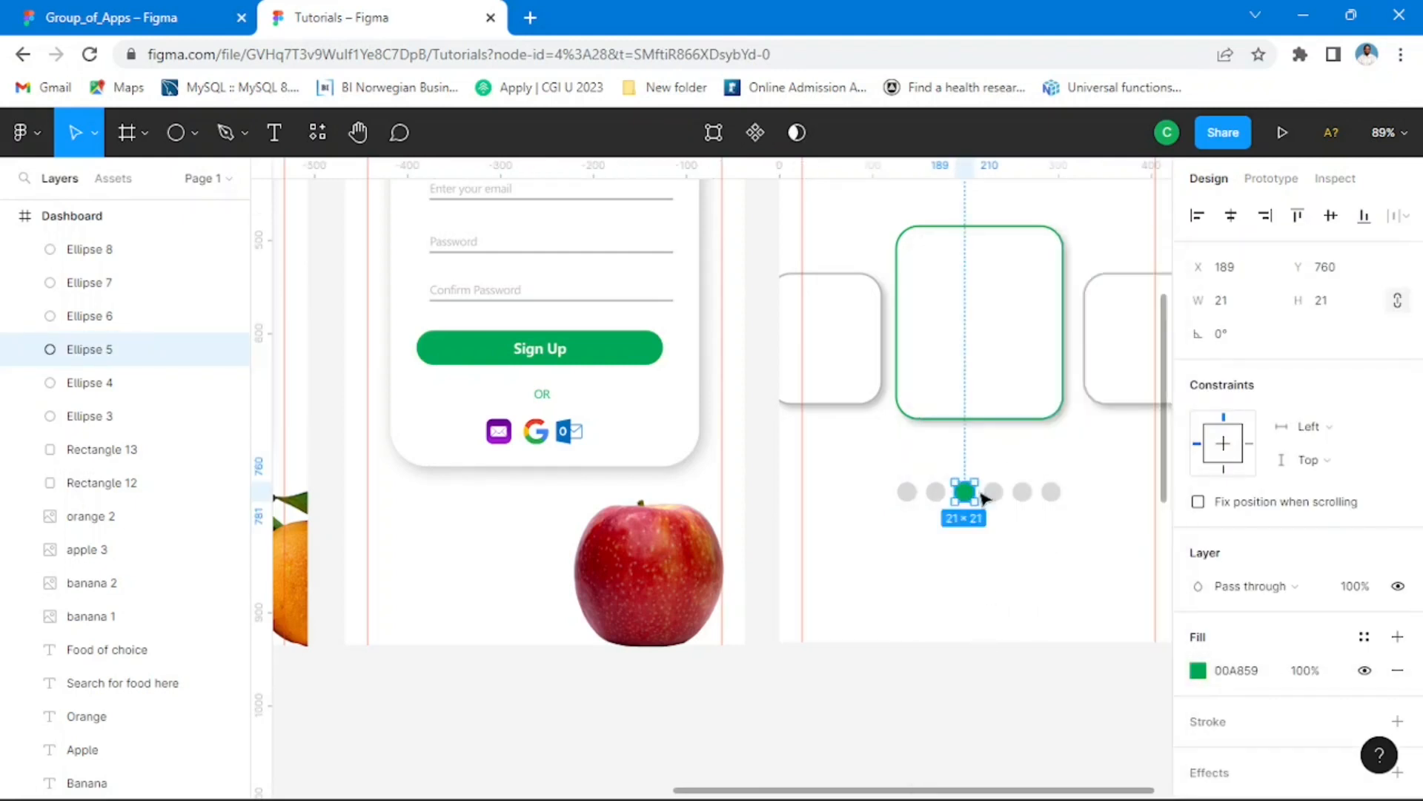
click(1019, 697)
Step: Check the cart button in the Group_of_Apps reference and launch the Font Awesome Icons by Iconduck plugin in Tutorials
scroll(1052, 530, down, 6)
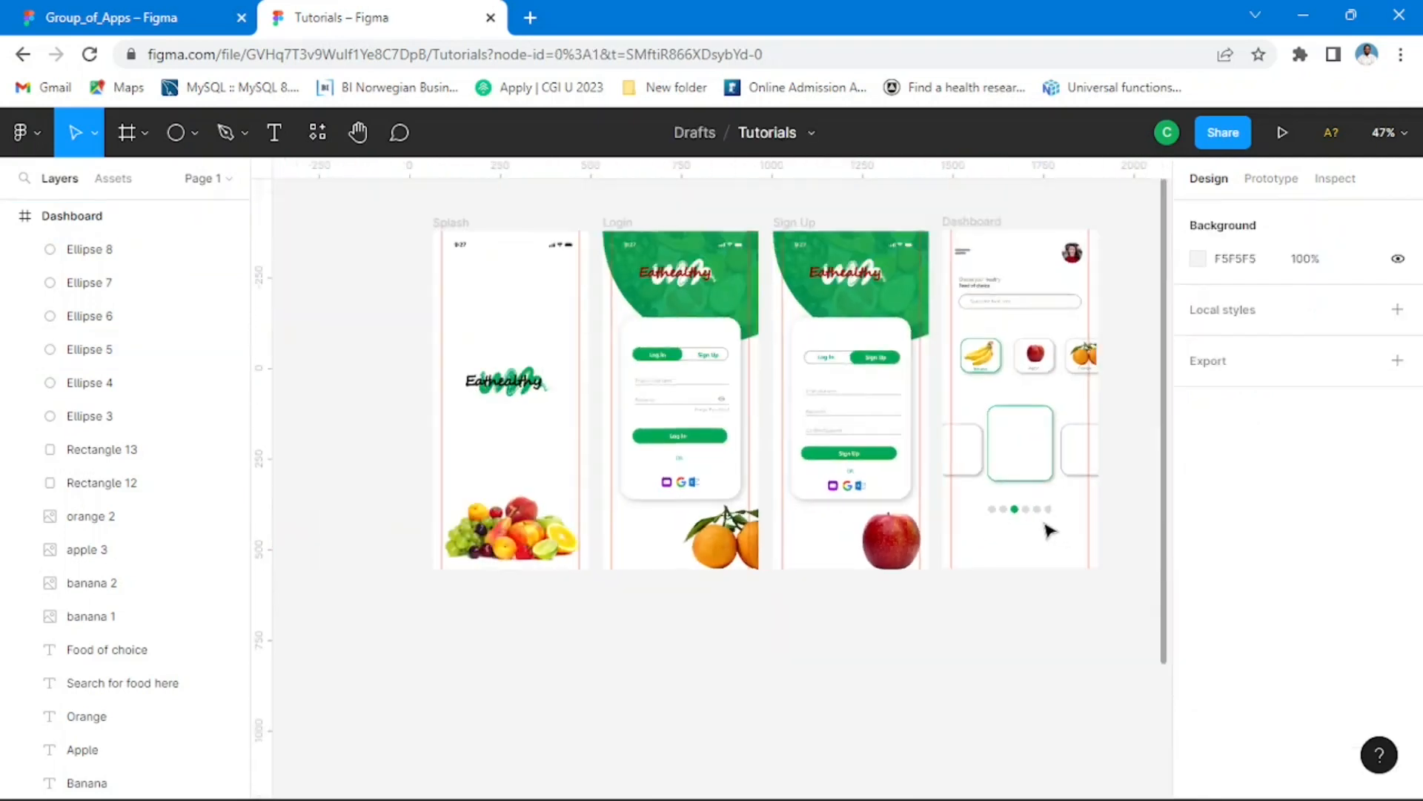
click(134, 18)
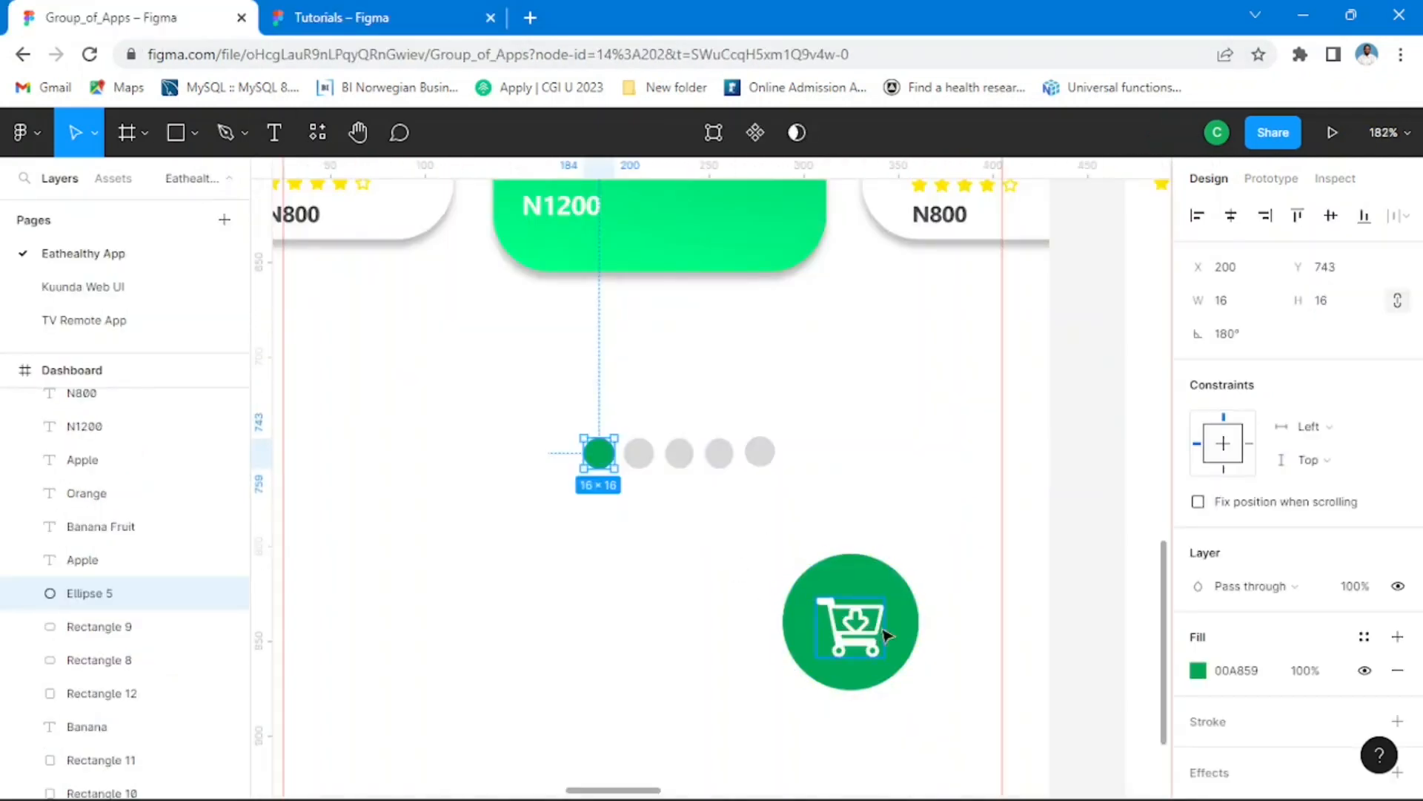
click(341, 18)
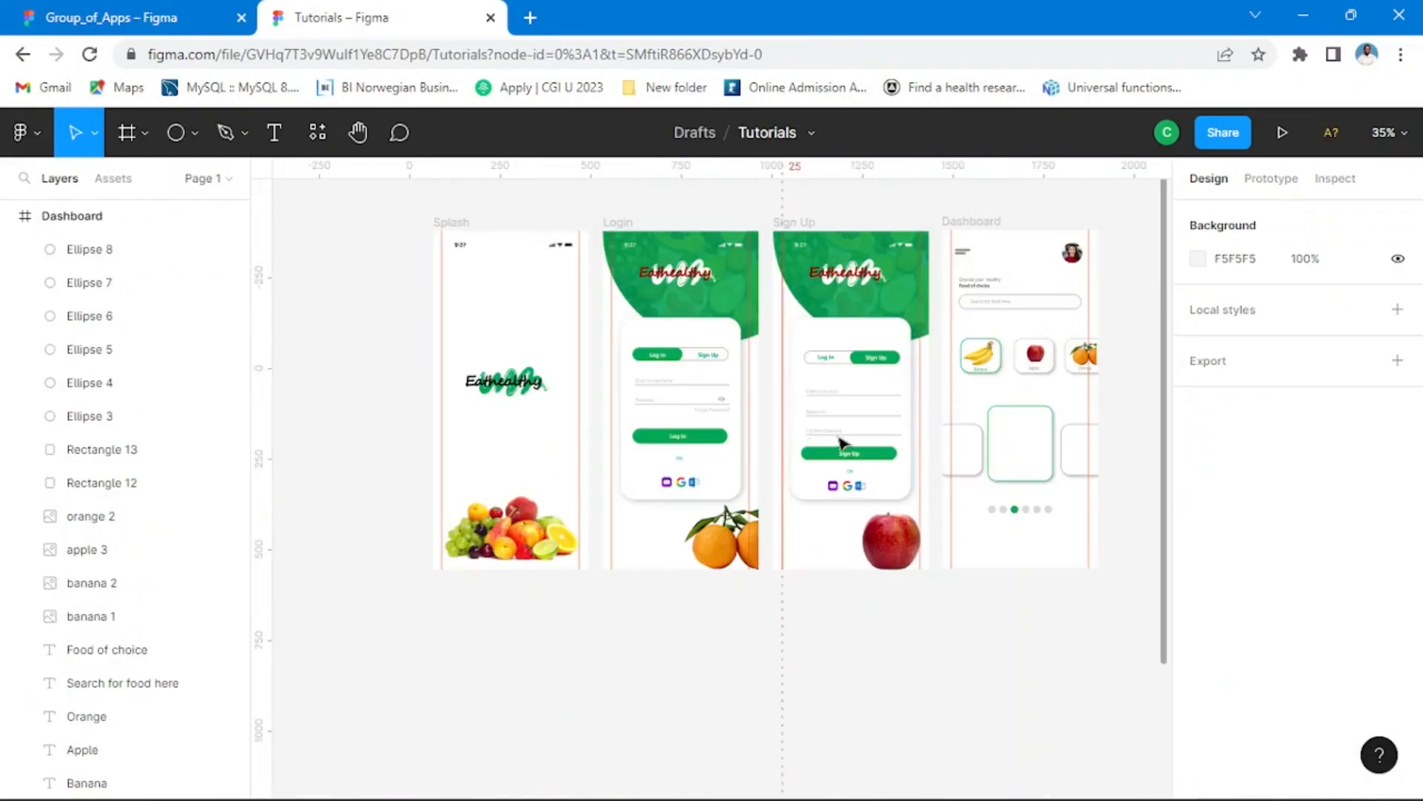
scroll(937, 422, down, 3)
scroll(993, 607, right, 5)
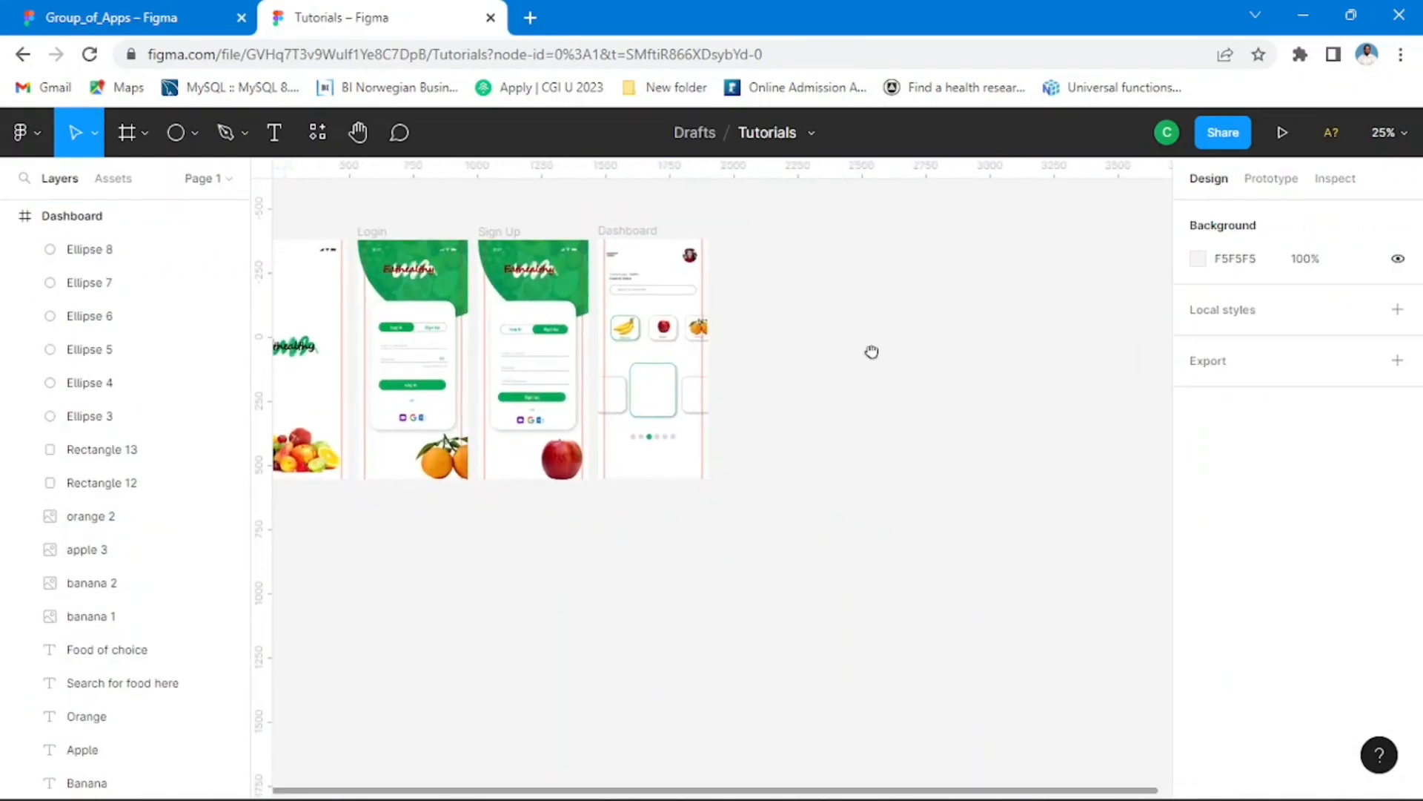
right_click(788, 276)
mouse_move(842, 457)
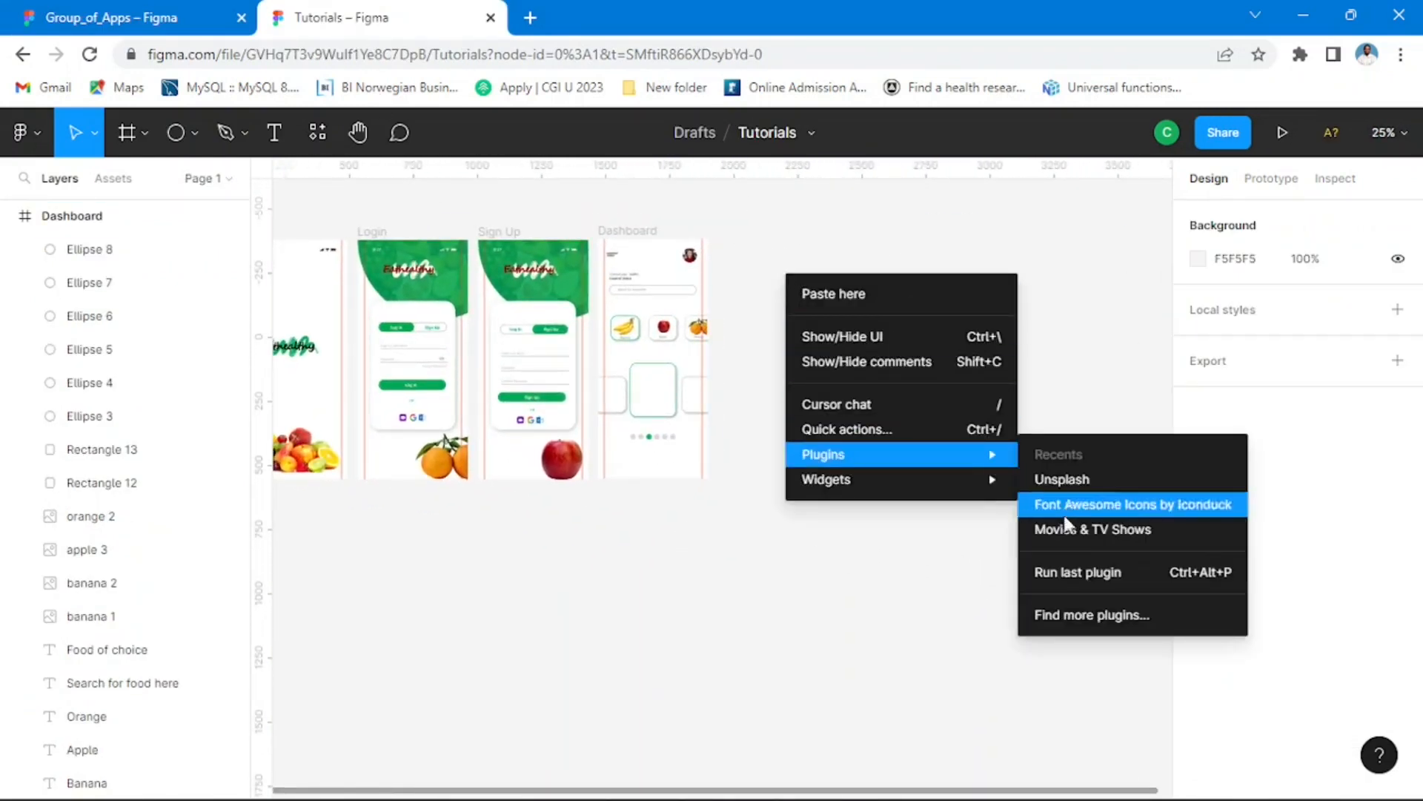
click(1139, 507)
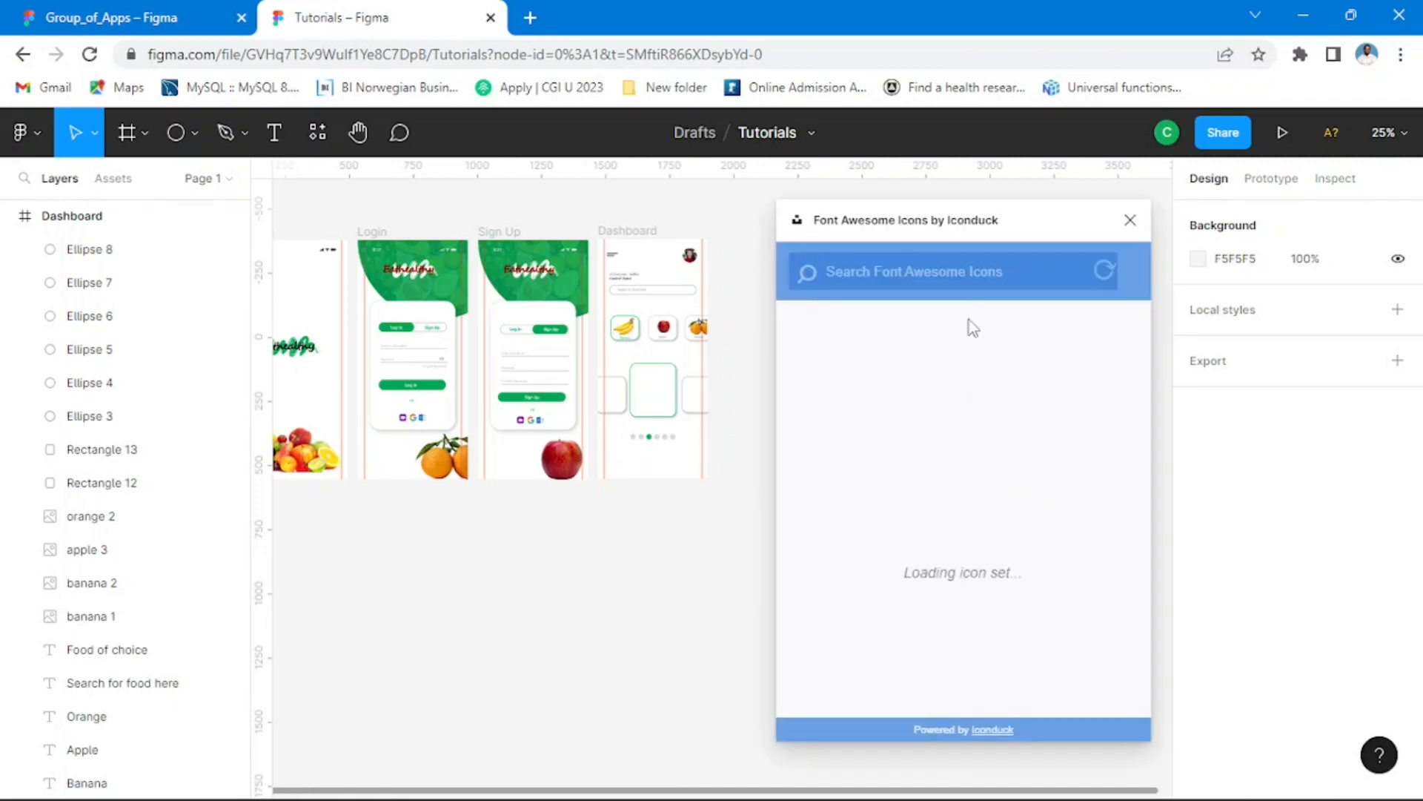
Step: Search the icon set for "shopping cart", insert the cart icon with the down arrow, and close the plugin
click(950, 272)
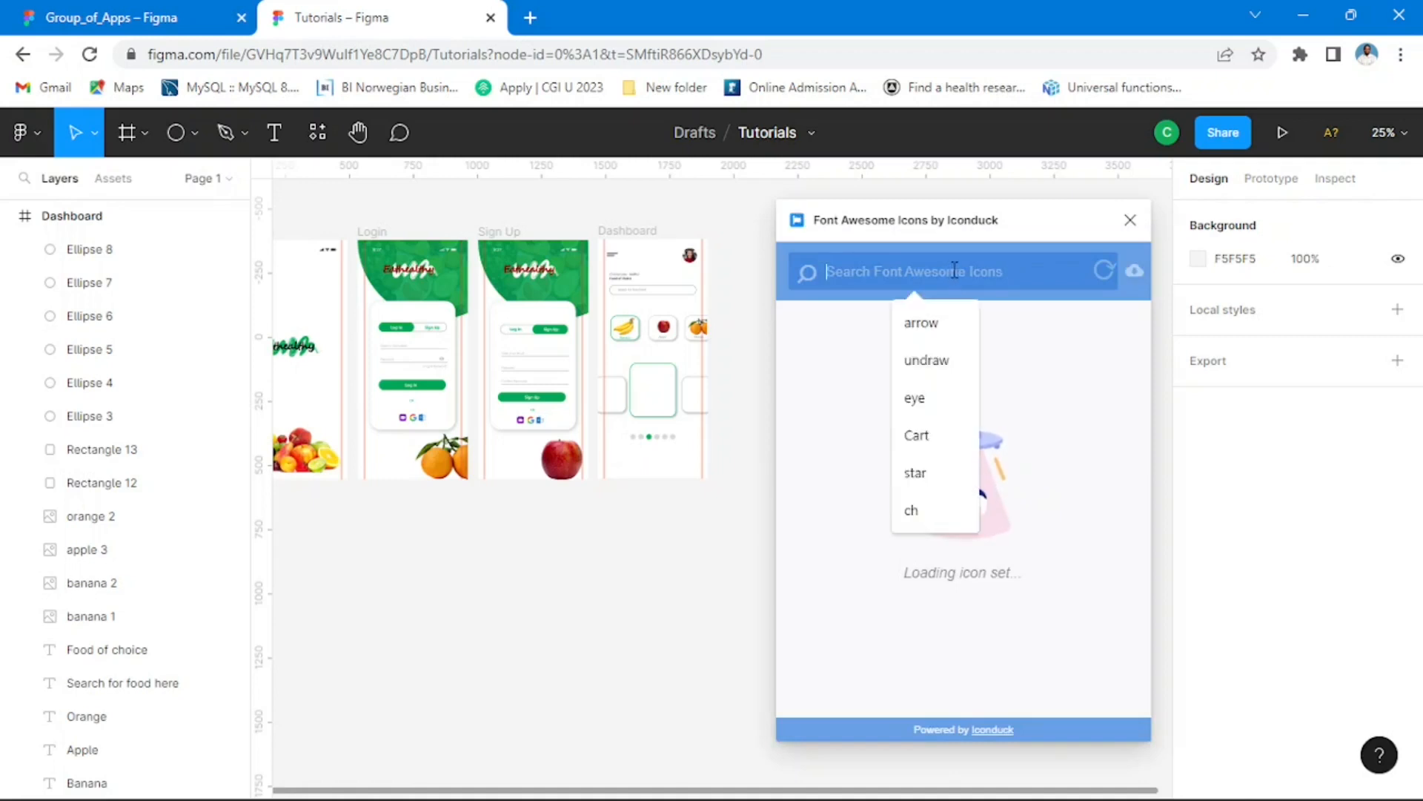
text(hopping)
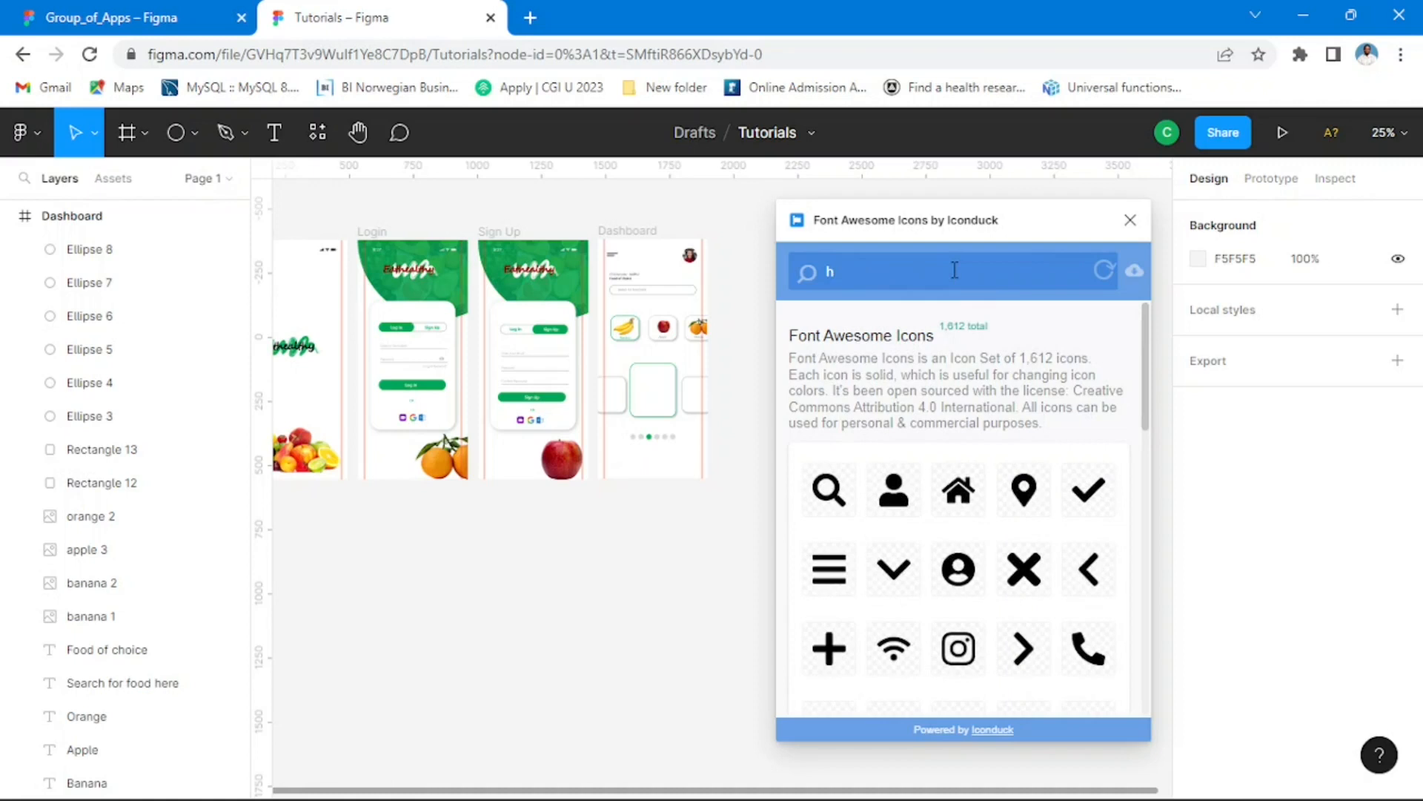
key(BackSpace)
text(shopping cart)
key(Return)
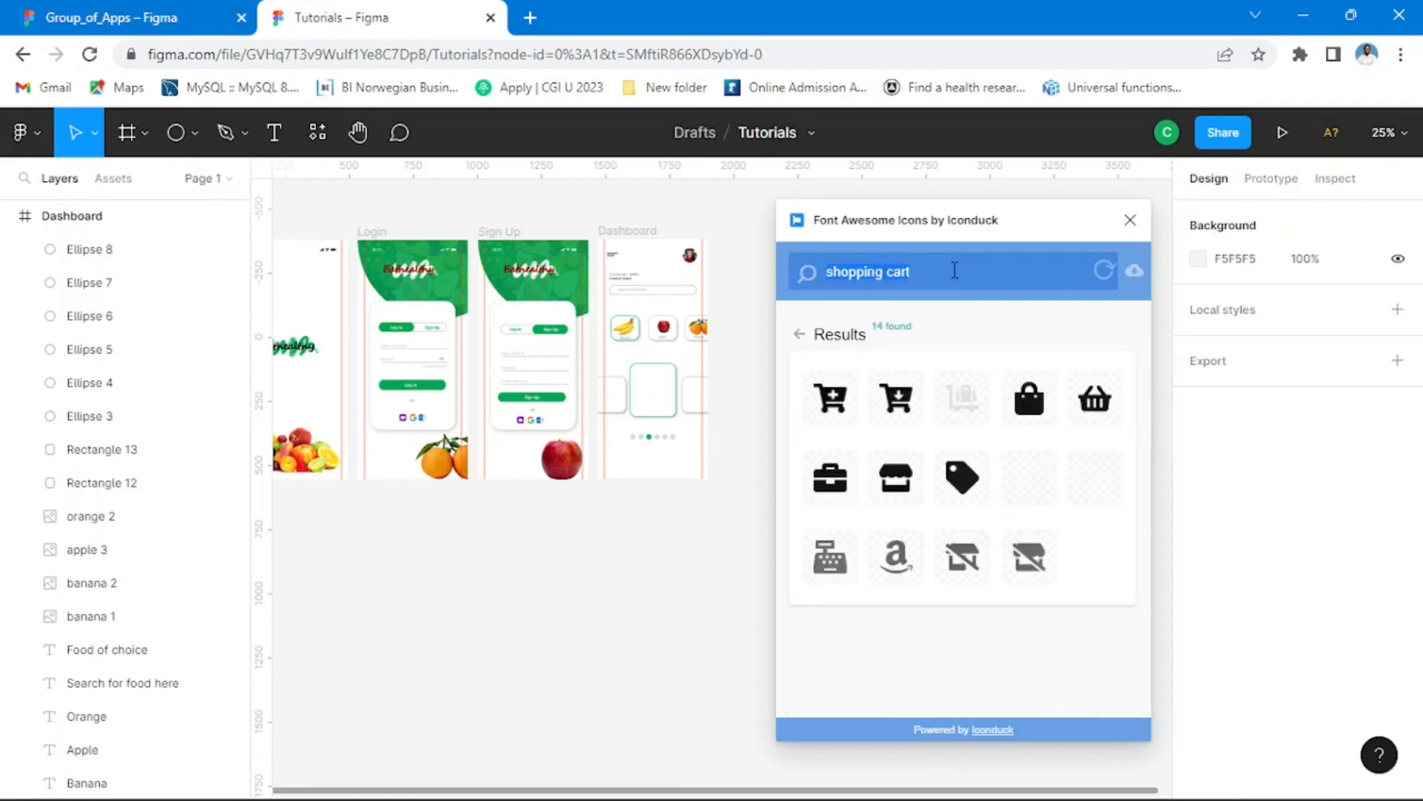
click(906, 408)
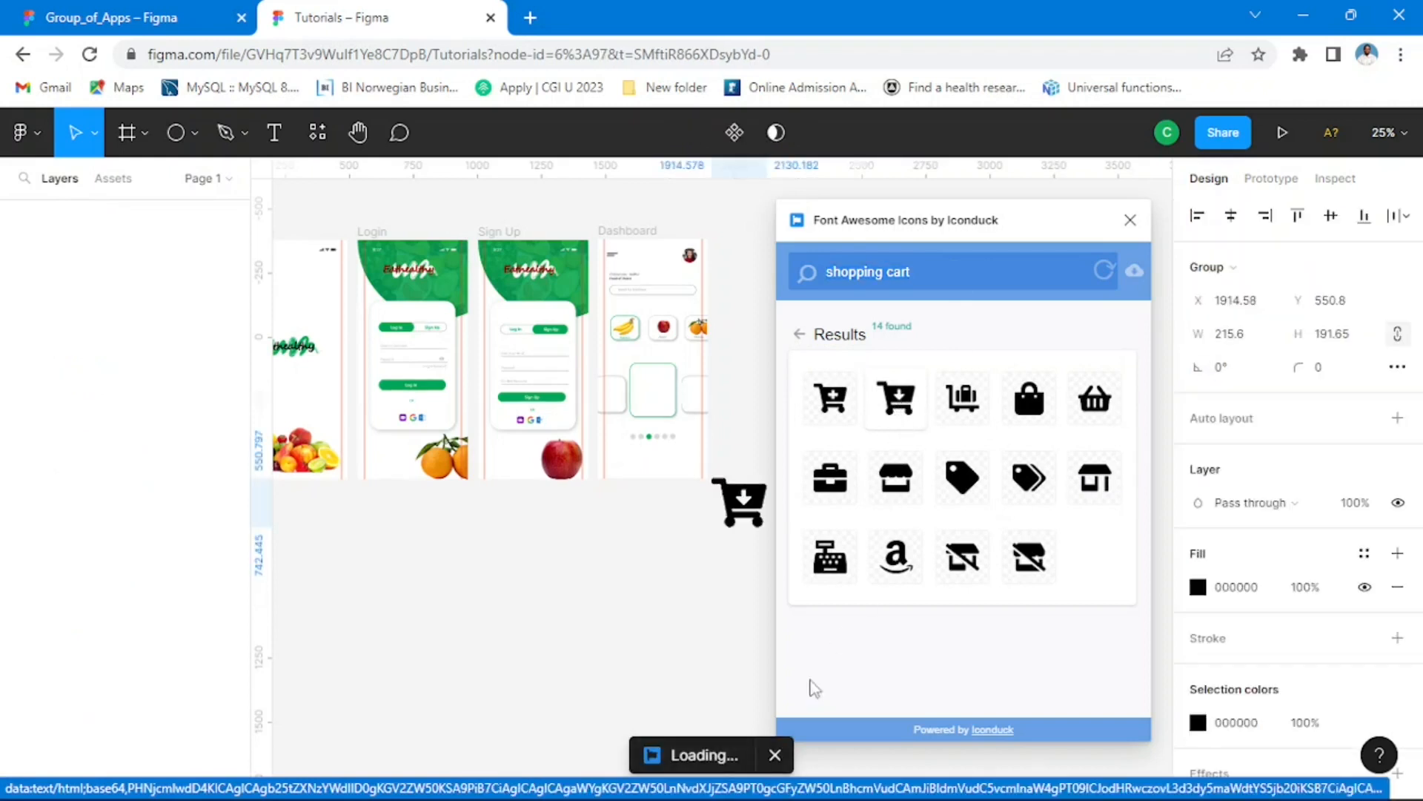
click(1130, 219)
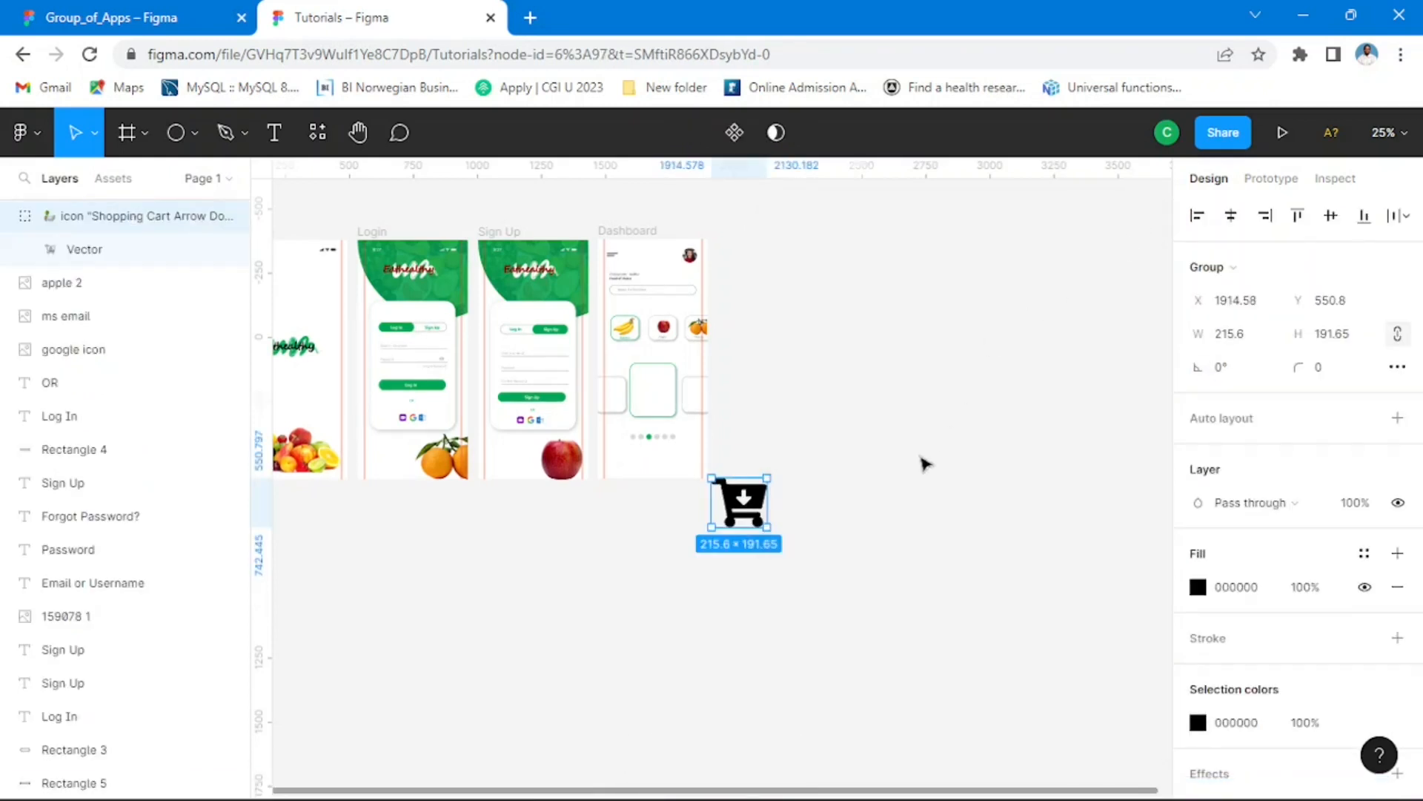
Step: Move the cart icon beside the Dashboard frame's lower right corner and scale it down proportionally
click(794, 531)
drag(756, 512, 763, 462)
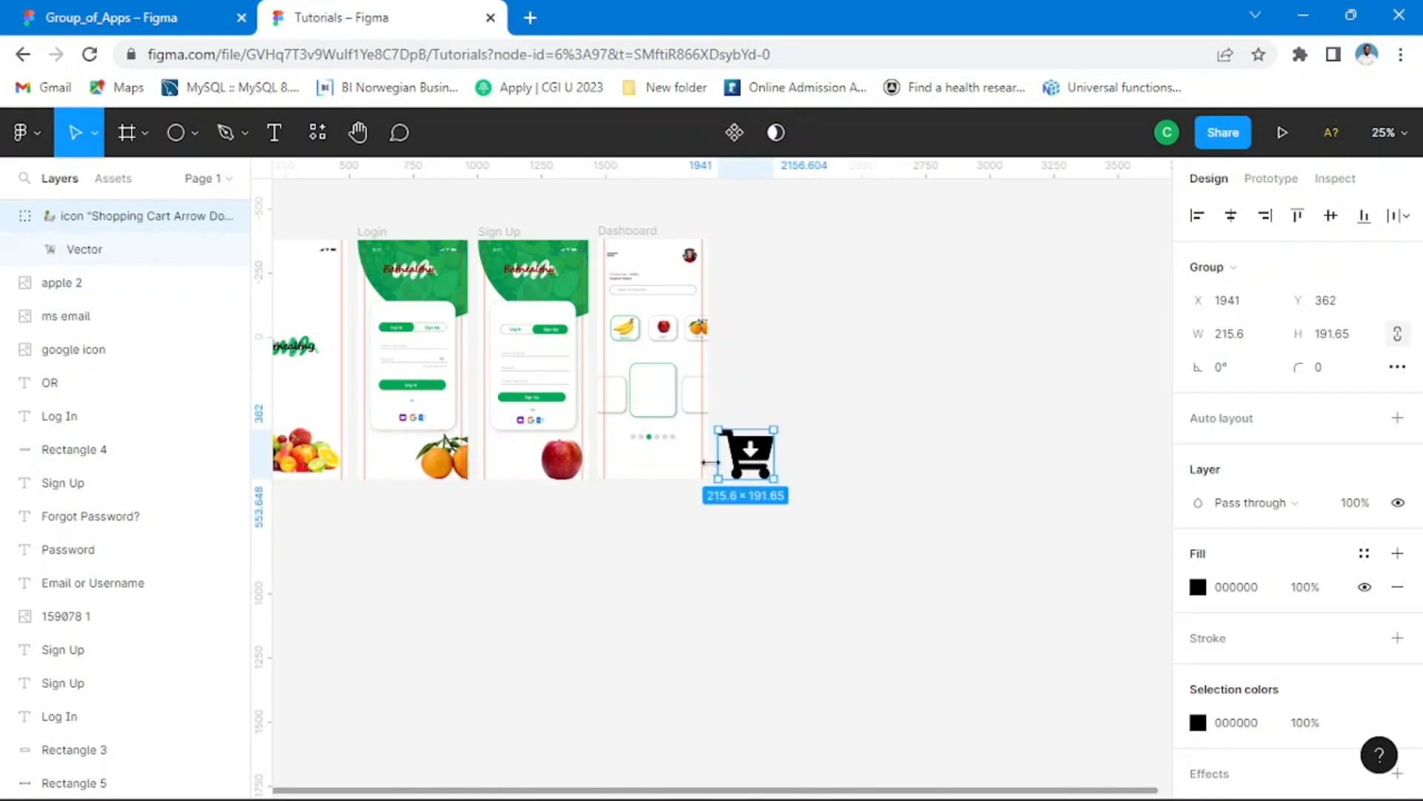
scroll(718, 460, up, 2)
scroll(718, 460, up, 1)
drag(831, 409, 764, 496)
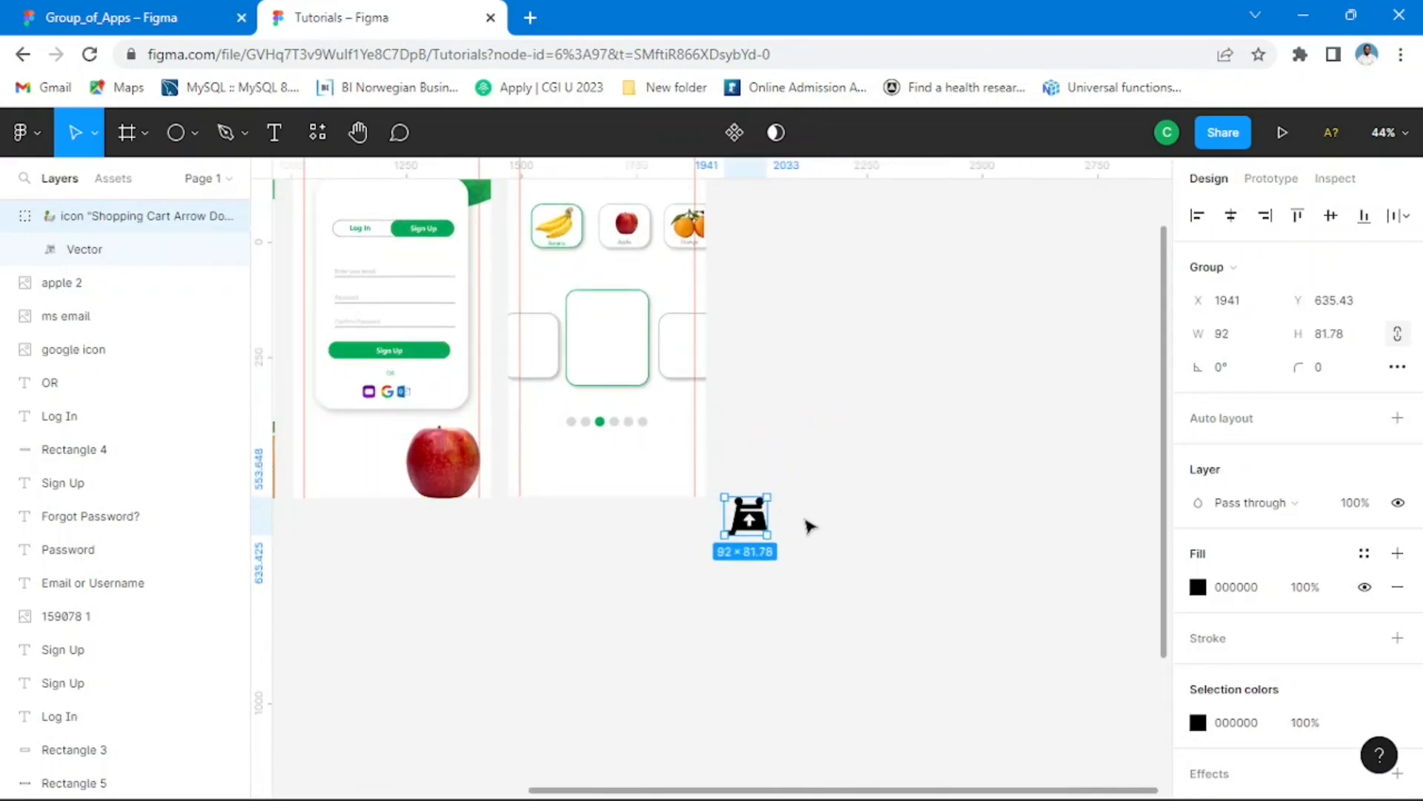
key(ctrl+z)
drag(825, 409, 774, 454)
Step: Check the reference cart button in Group_of_Apps, then place the cart icon below Dashboard's dots at X 153, Y 829, sized 62 × 55.11
click(154, 11)
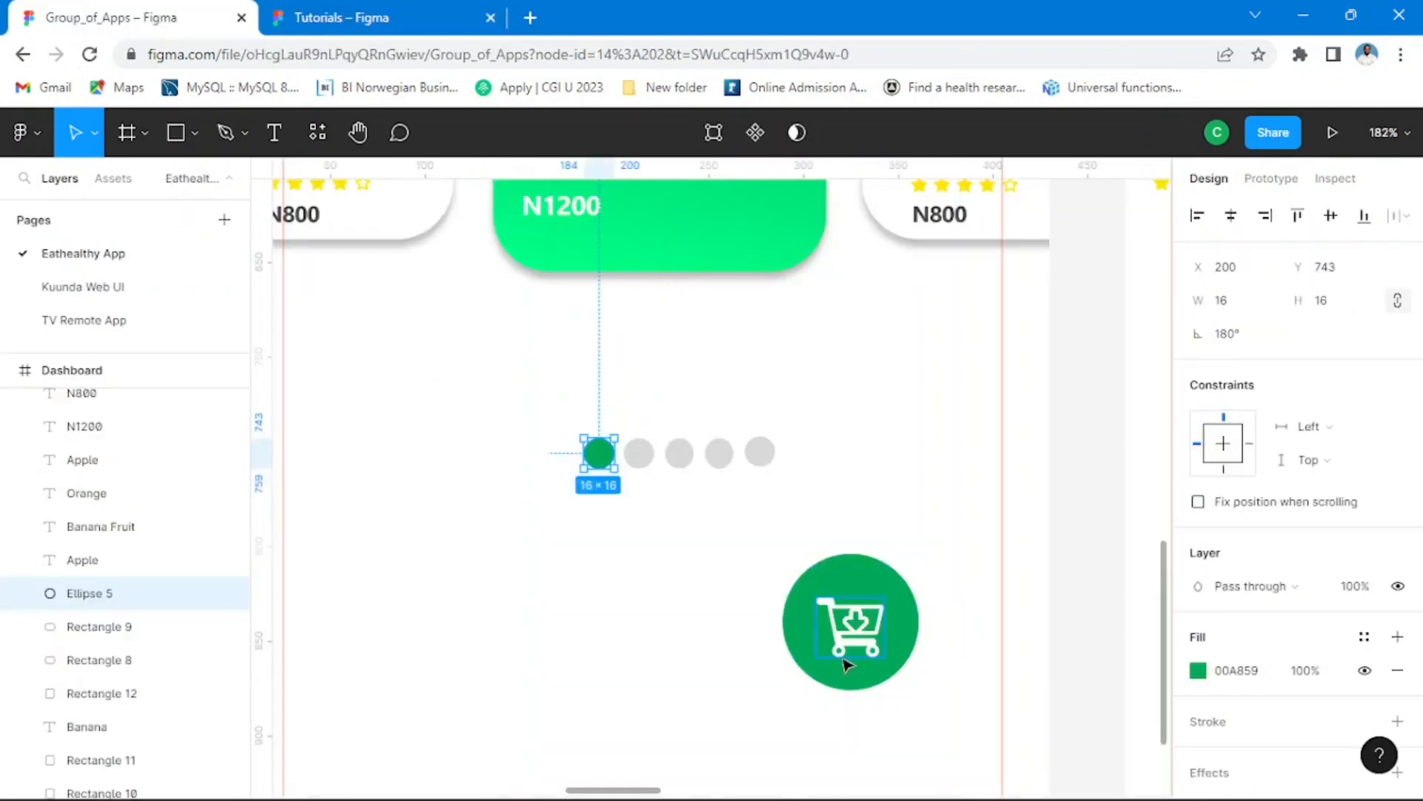
click(341, 17)
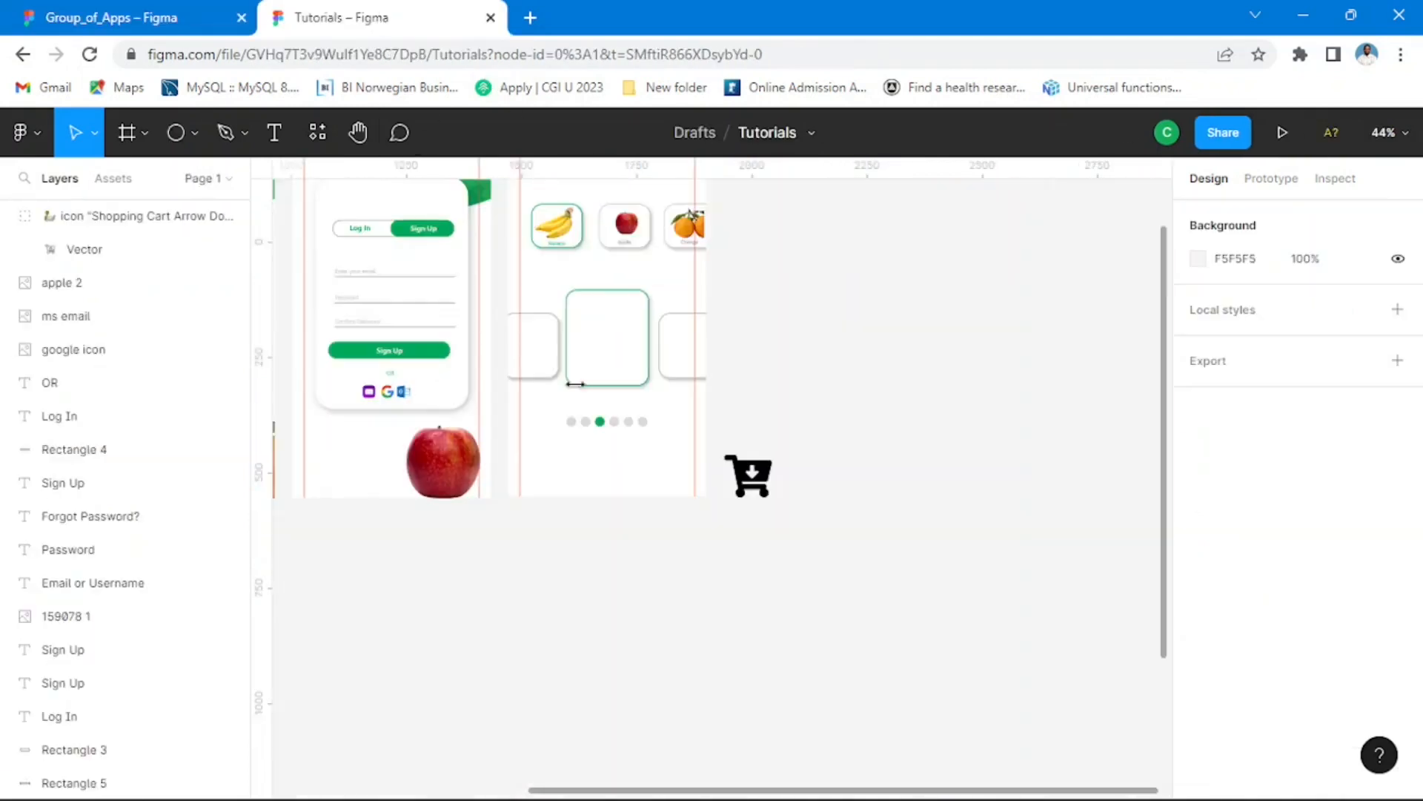
click(767, 474)
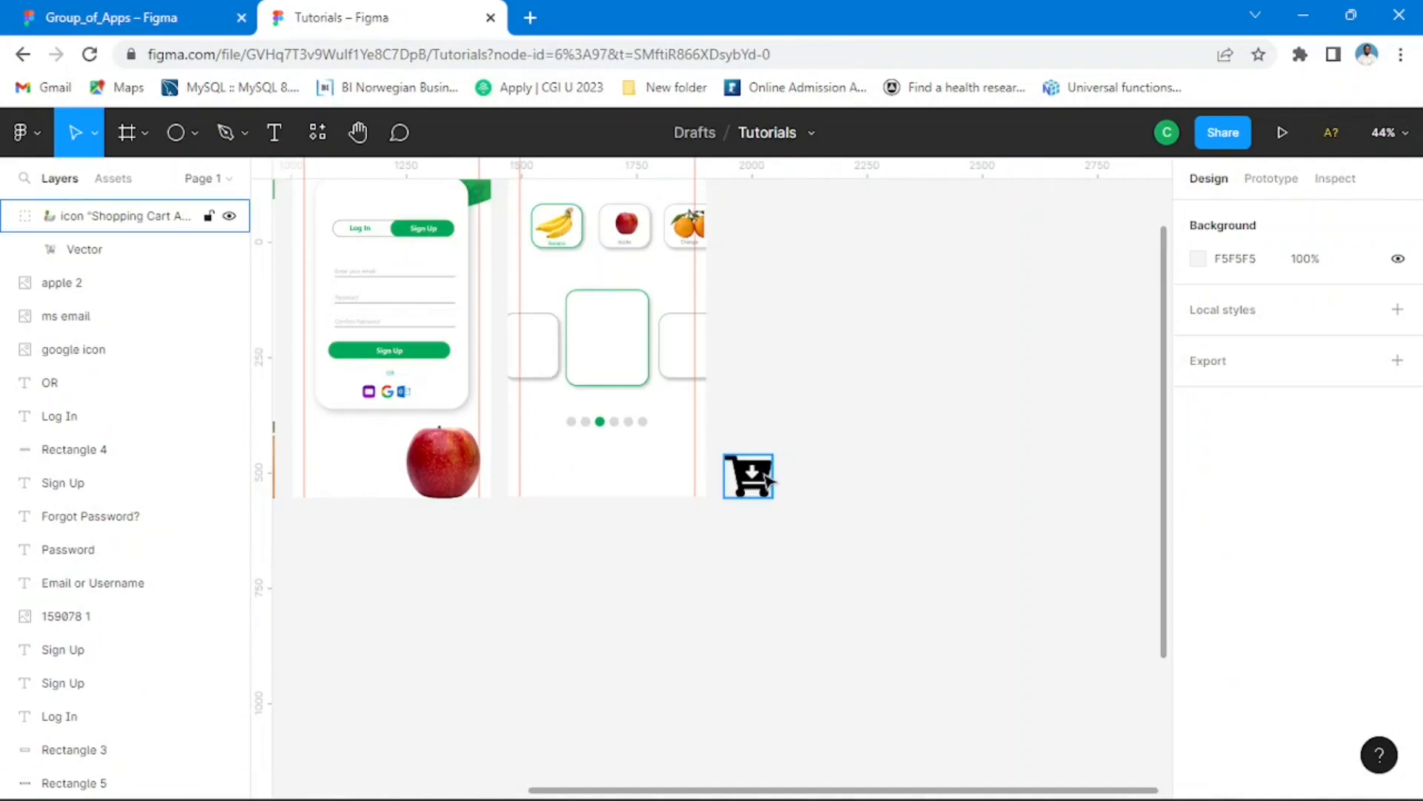
drag(772, 453, 512, 428)
scroll(660, 485, up, 5)
click(756, 425)
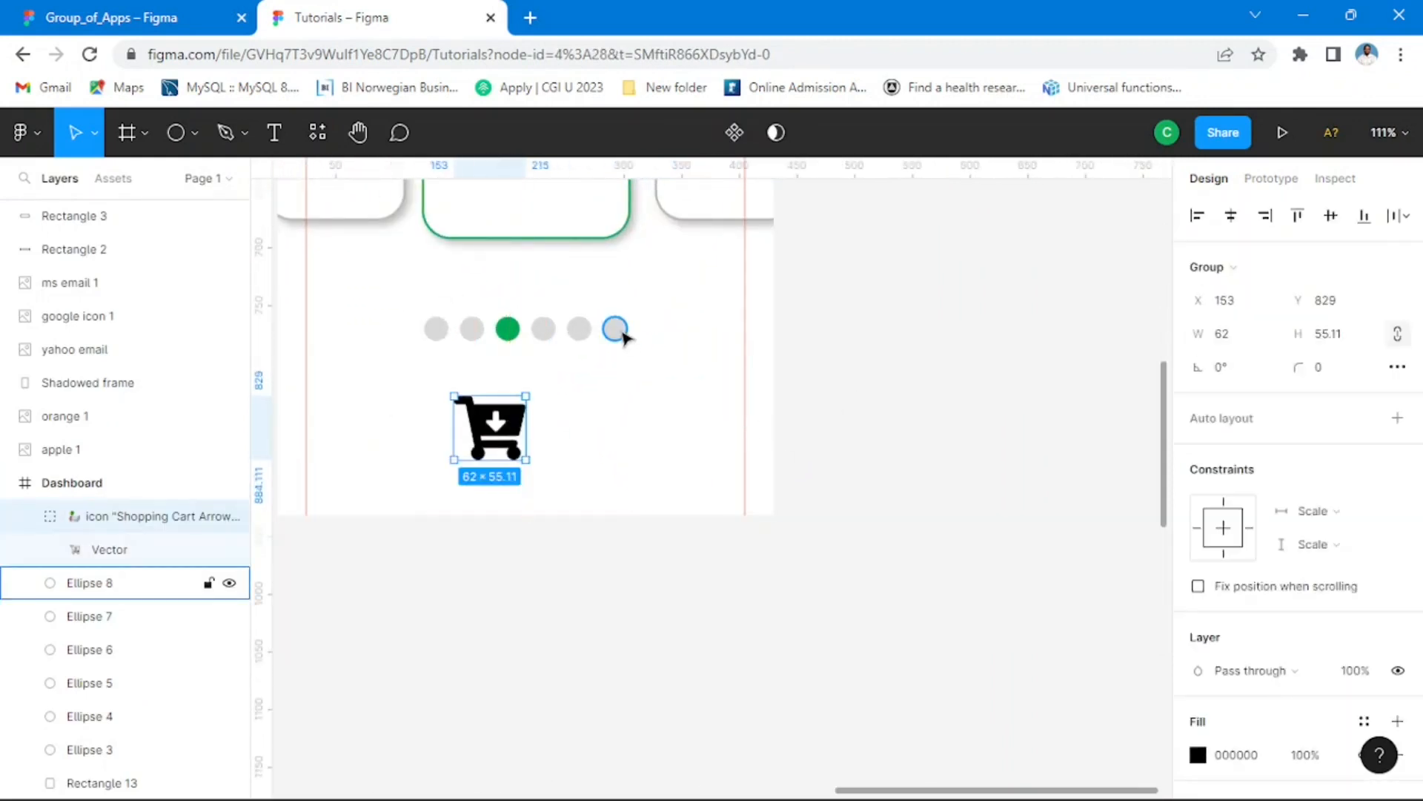
Step: Duplicate the last dot to the right of the cart icon and enlarge the copy to a 76 × 76 circle at X 293, Y 819
click(624, 335)
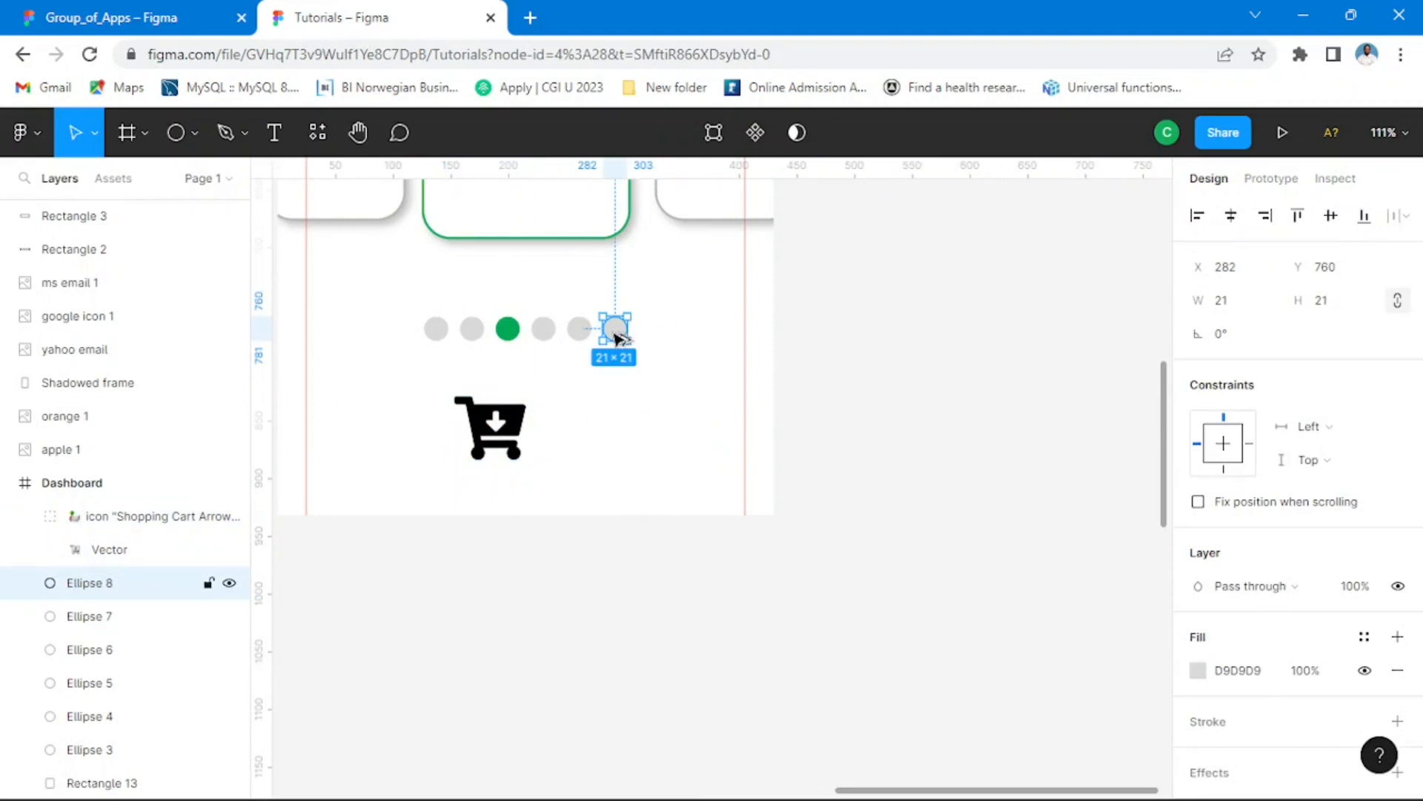
drag(614, 334, 659, 469)
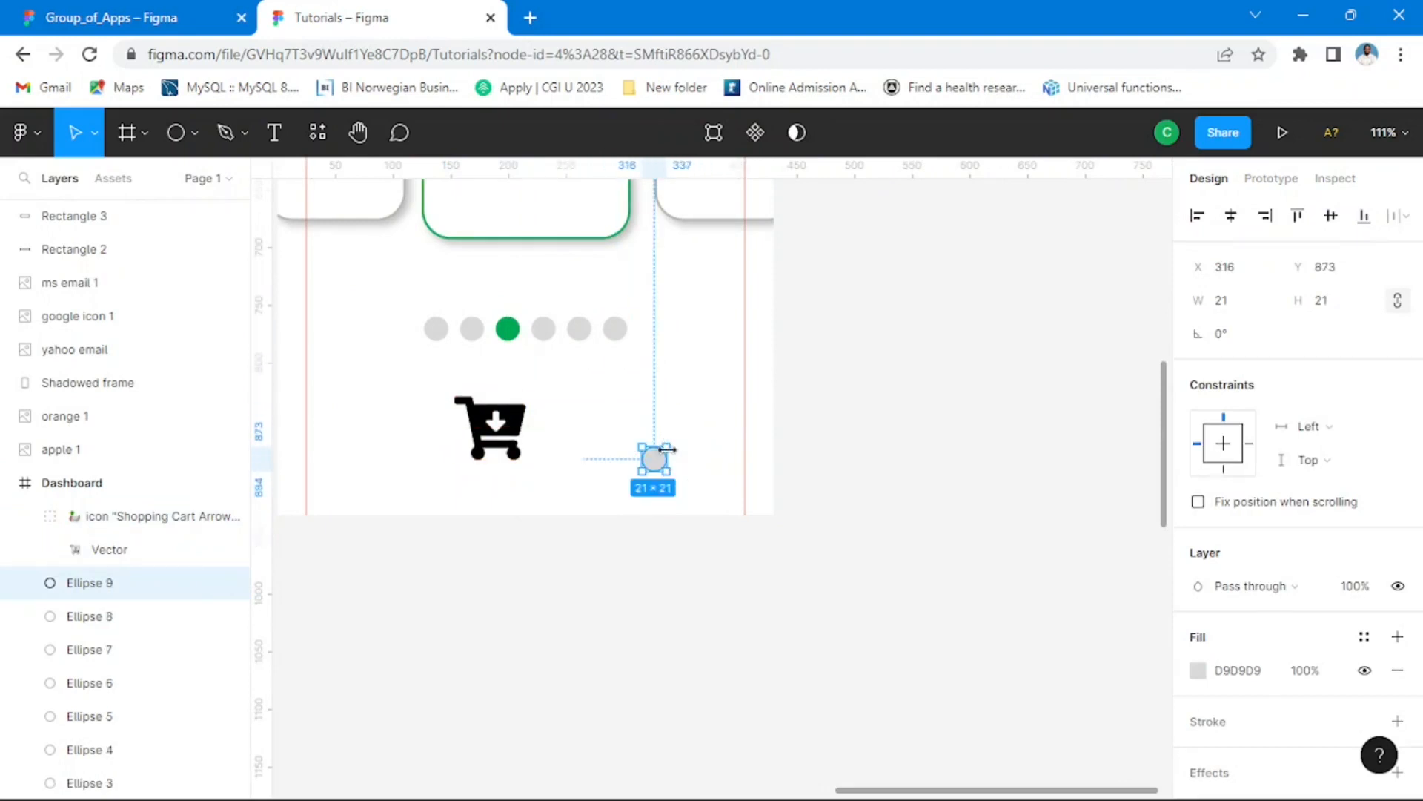
mouse_move(670, 441)
mouse_down()
mouse_move(727, 386)
mouse_move(688, 437)
mouse_up()
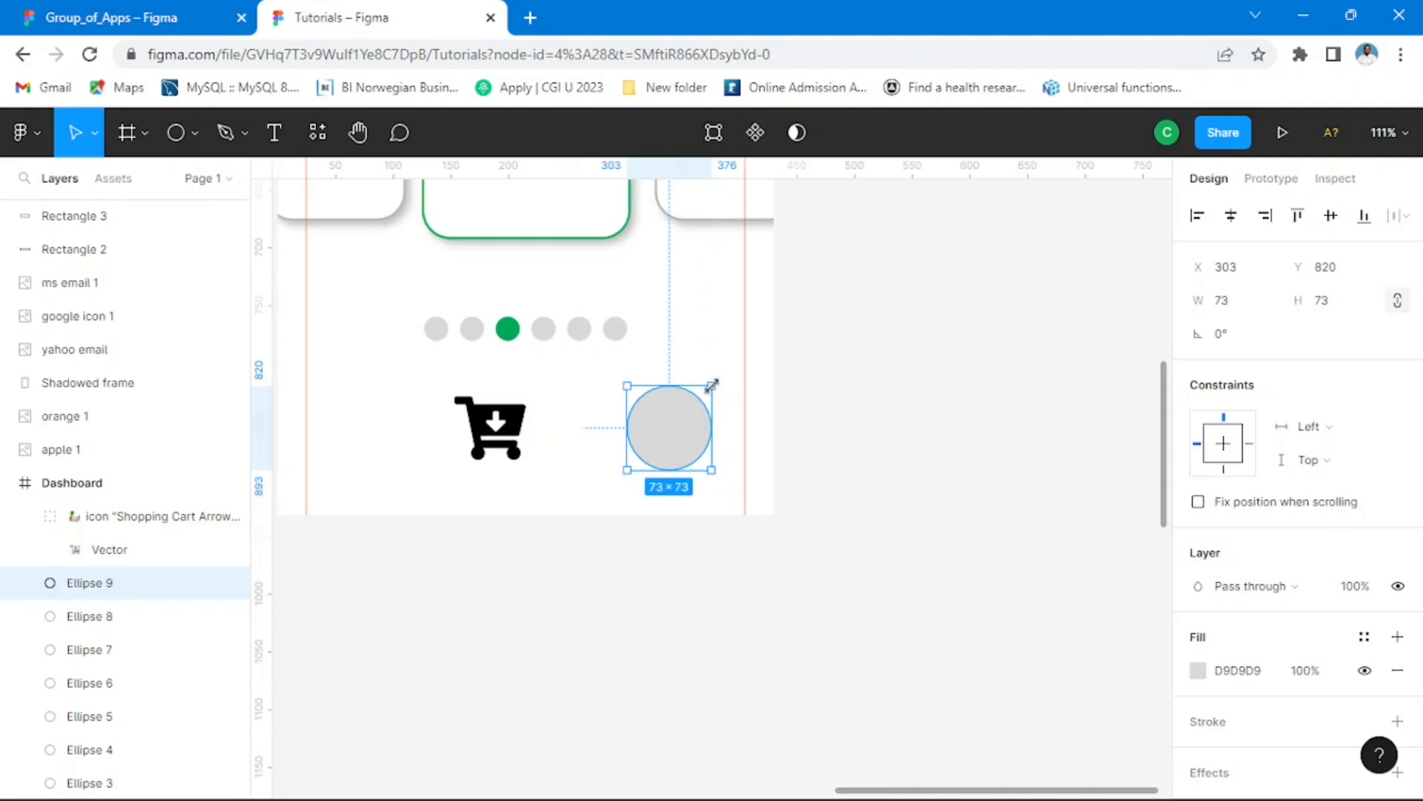
drag(712, 386, 671, 429)
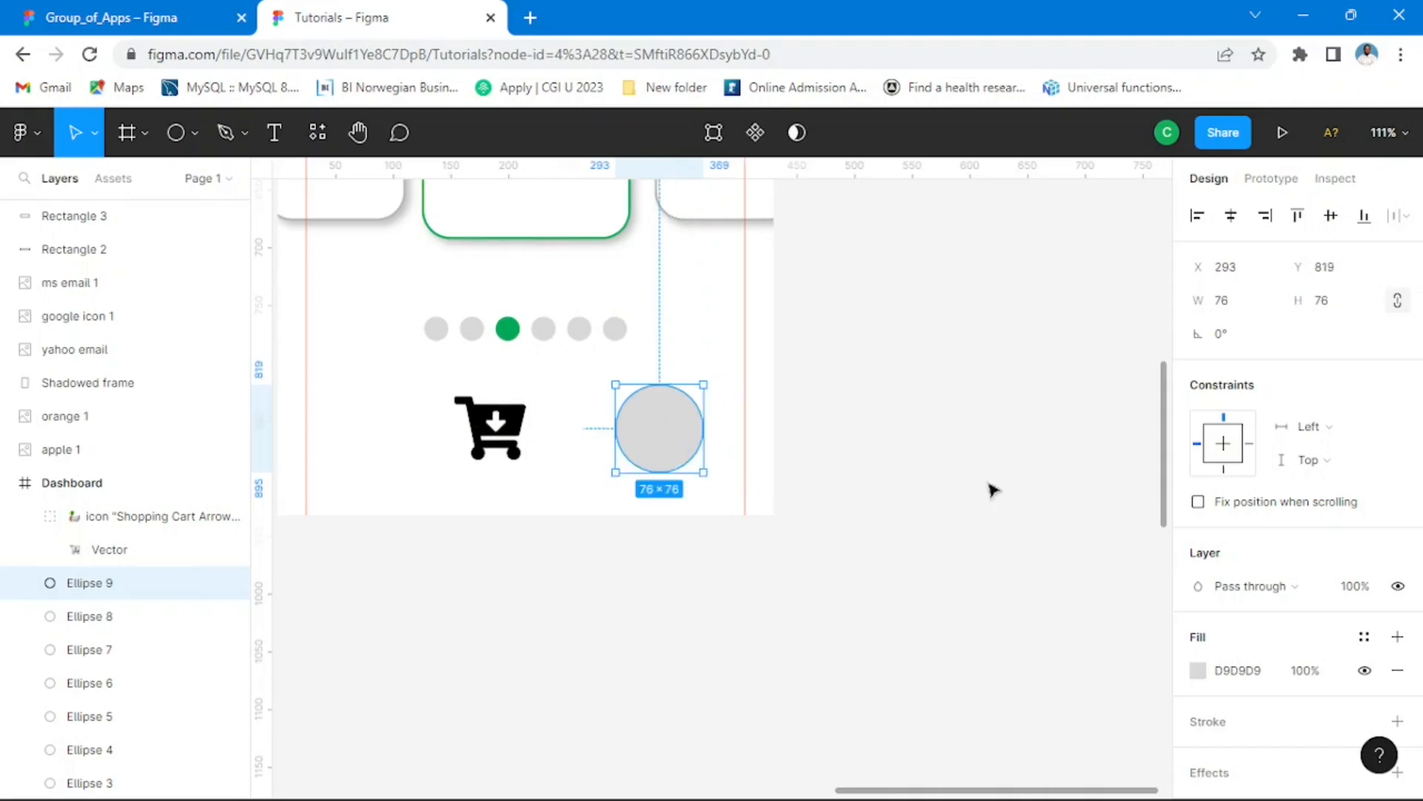
Step: Fill the large circle beside the cart icon with the document's green, 00A859
click(1198, 670)
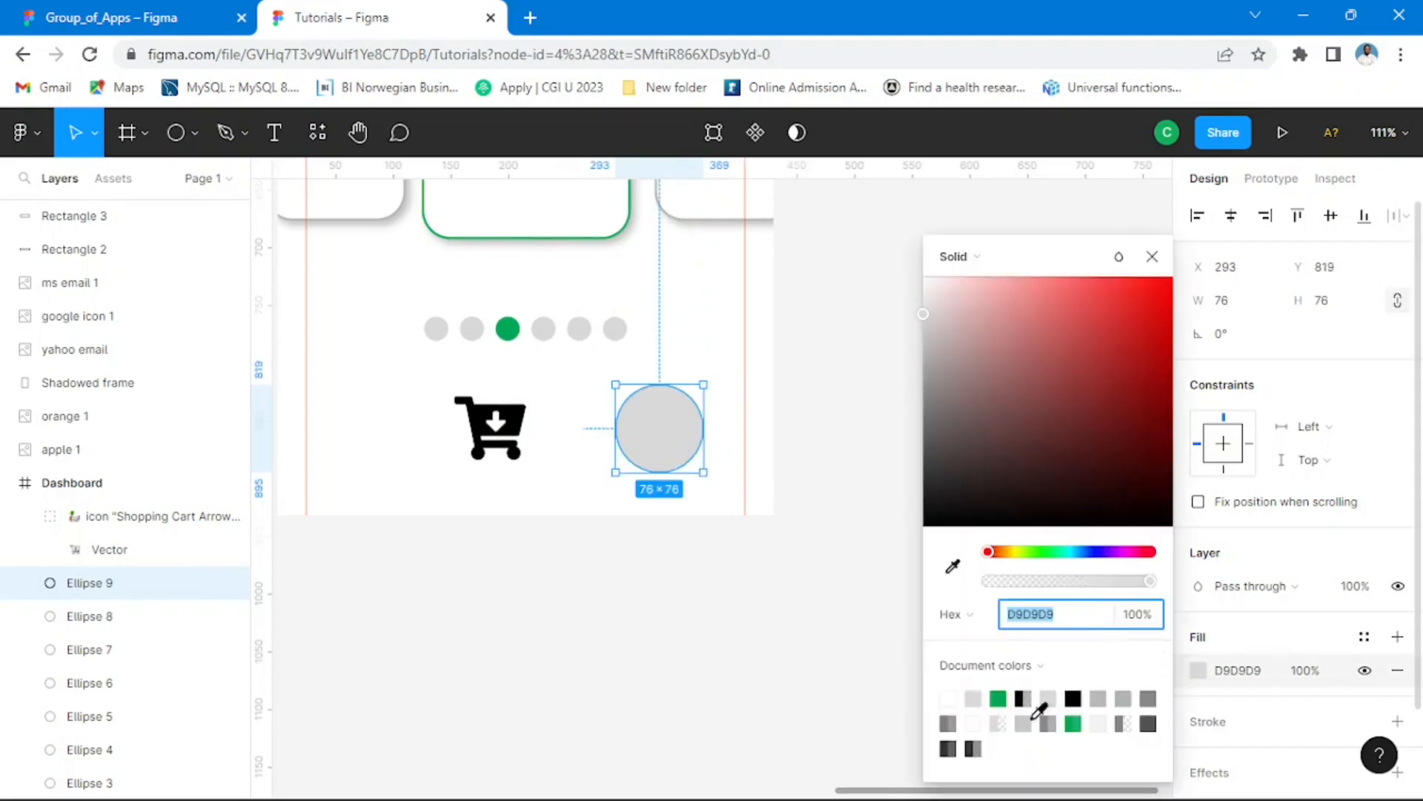
click(1000, 698)
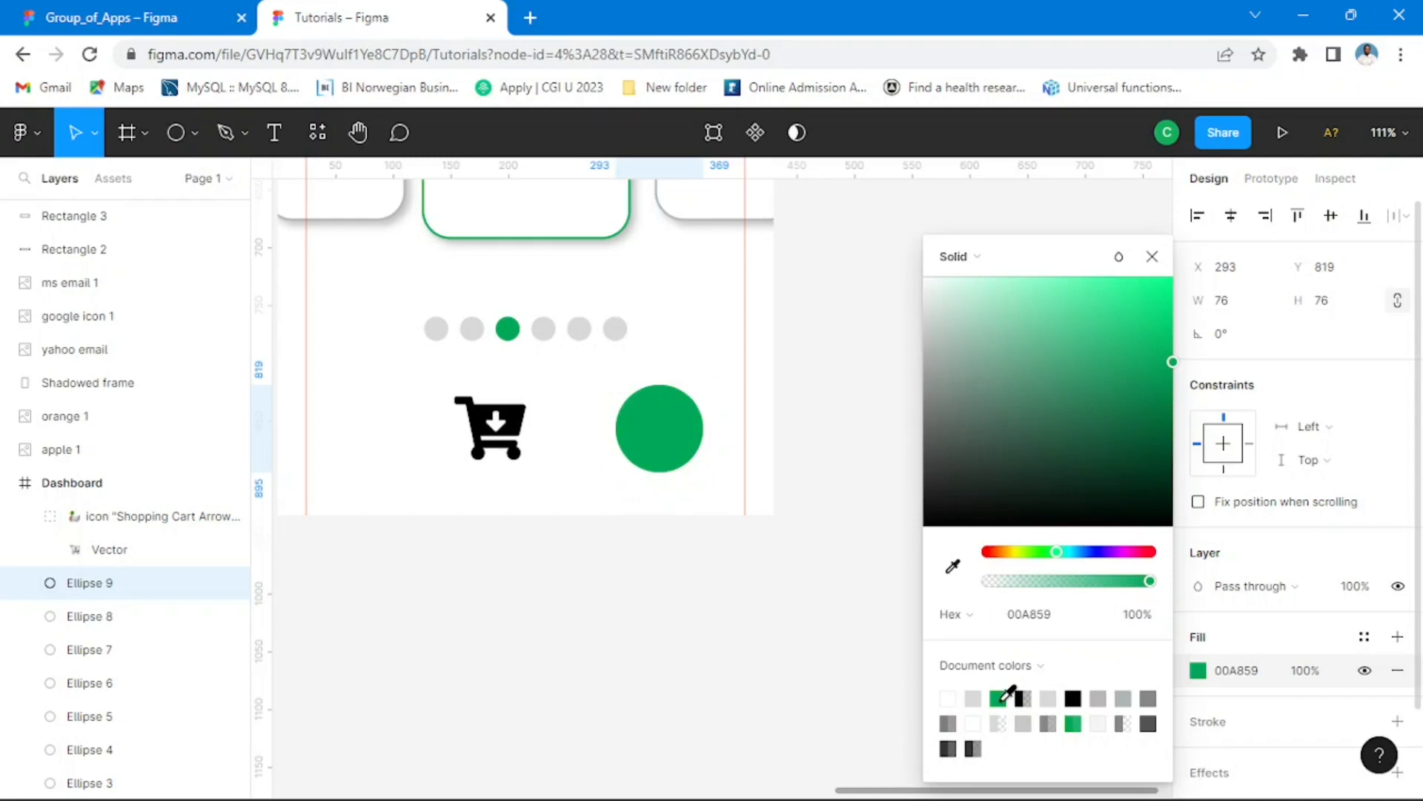
click(1152, 257)
click(864, 347)
Step: Scale the cart icon down to 36 × 32 and centre it in the green circle
click(521, 420)
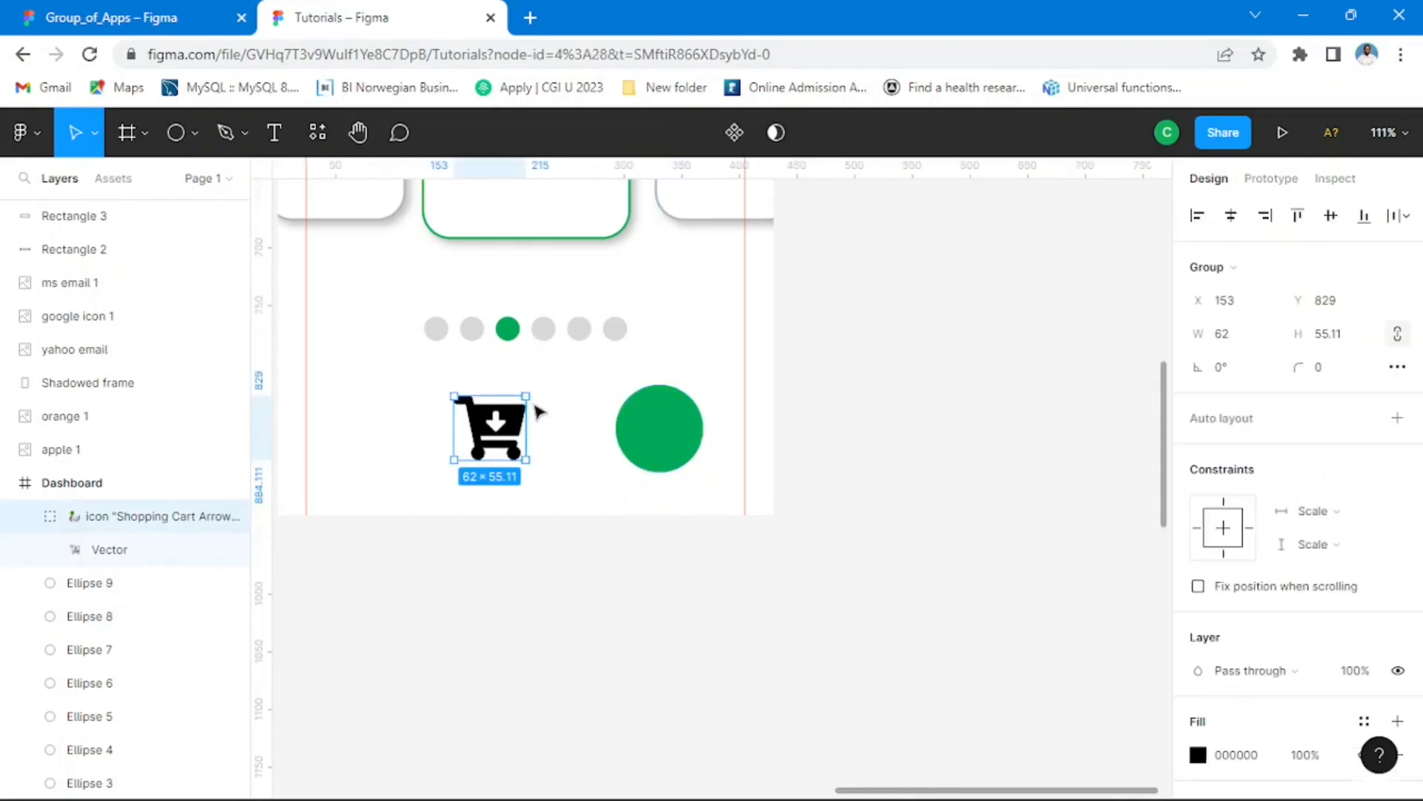
drag(526, 393, 671, 428)
scroll(670, 433, up, 5)
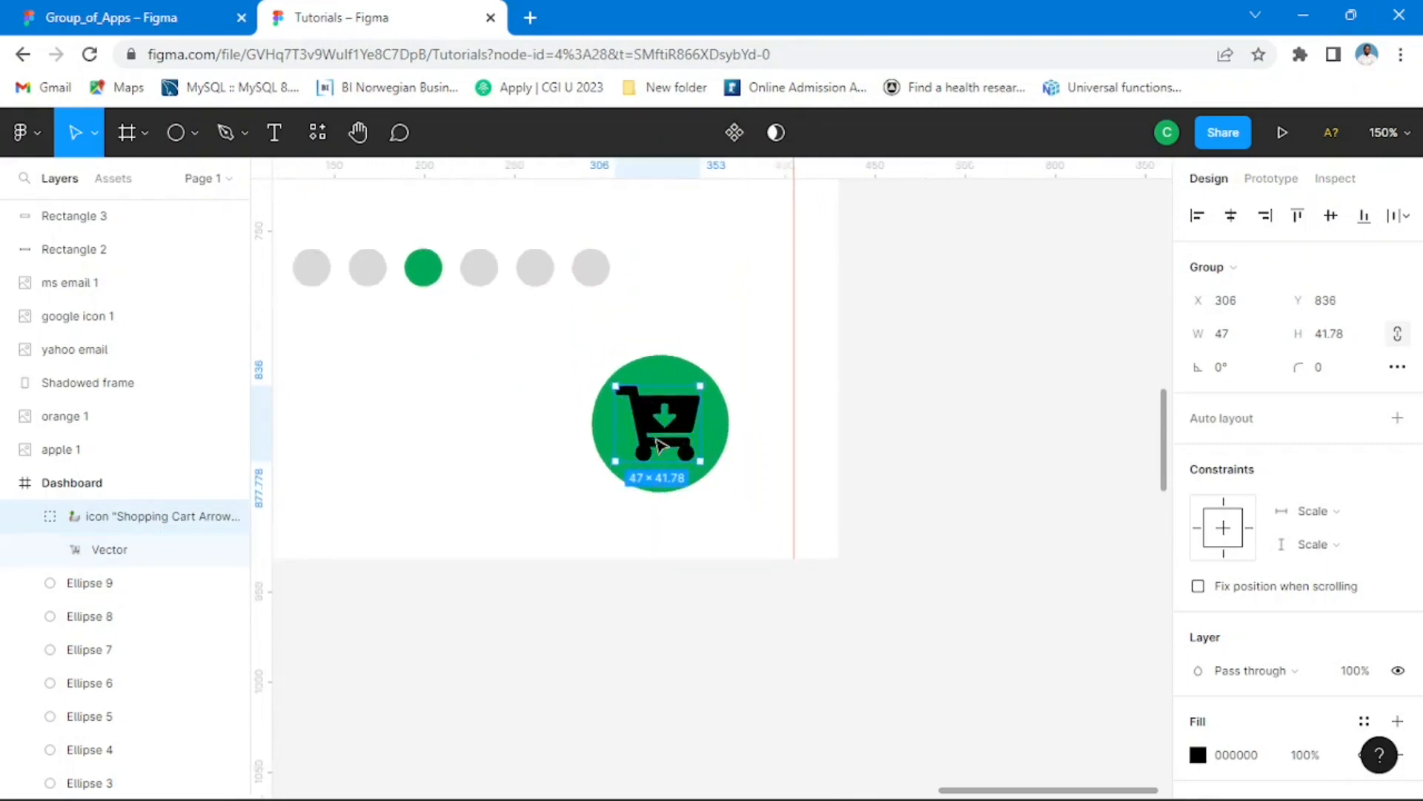
drag(709, 378, 689, 415)
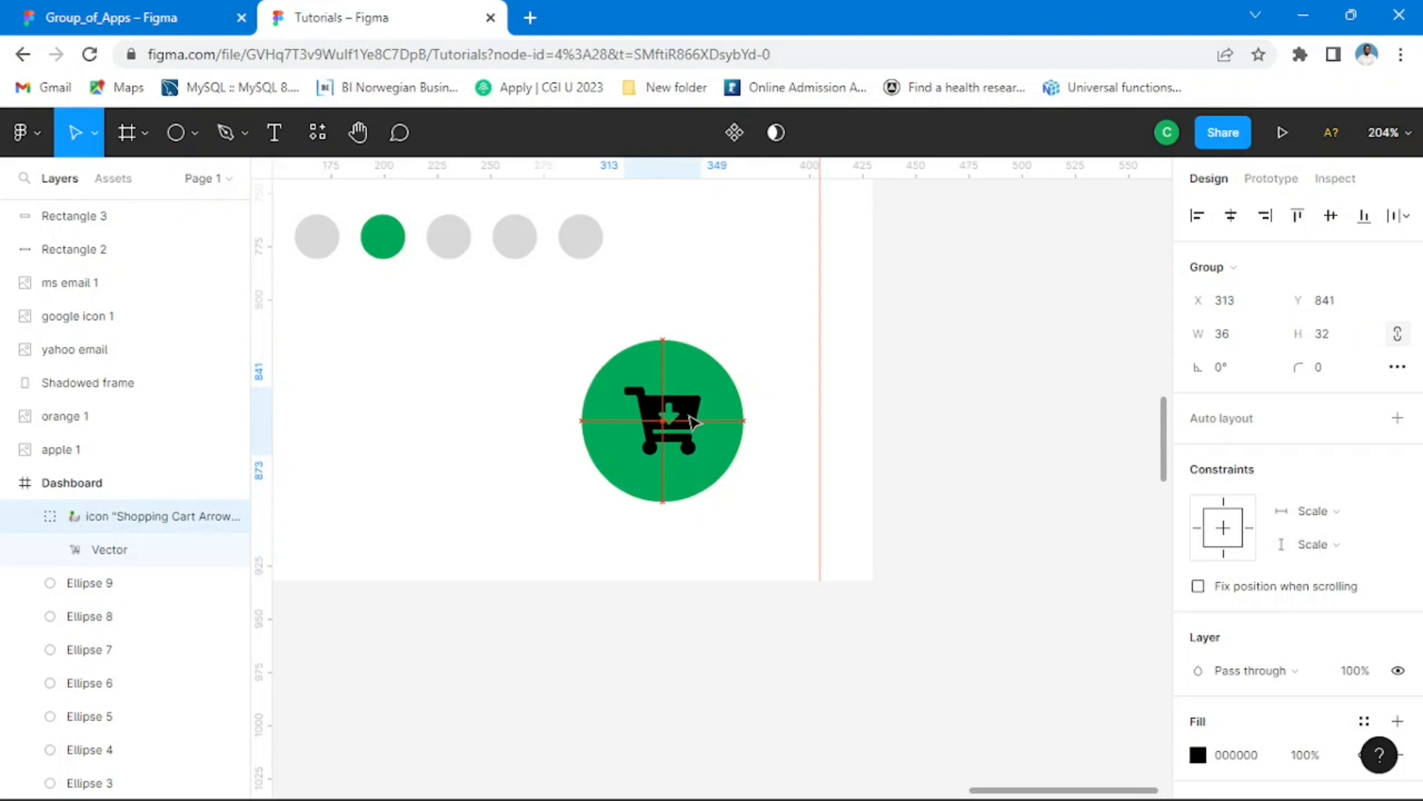
click(959, 439)
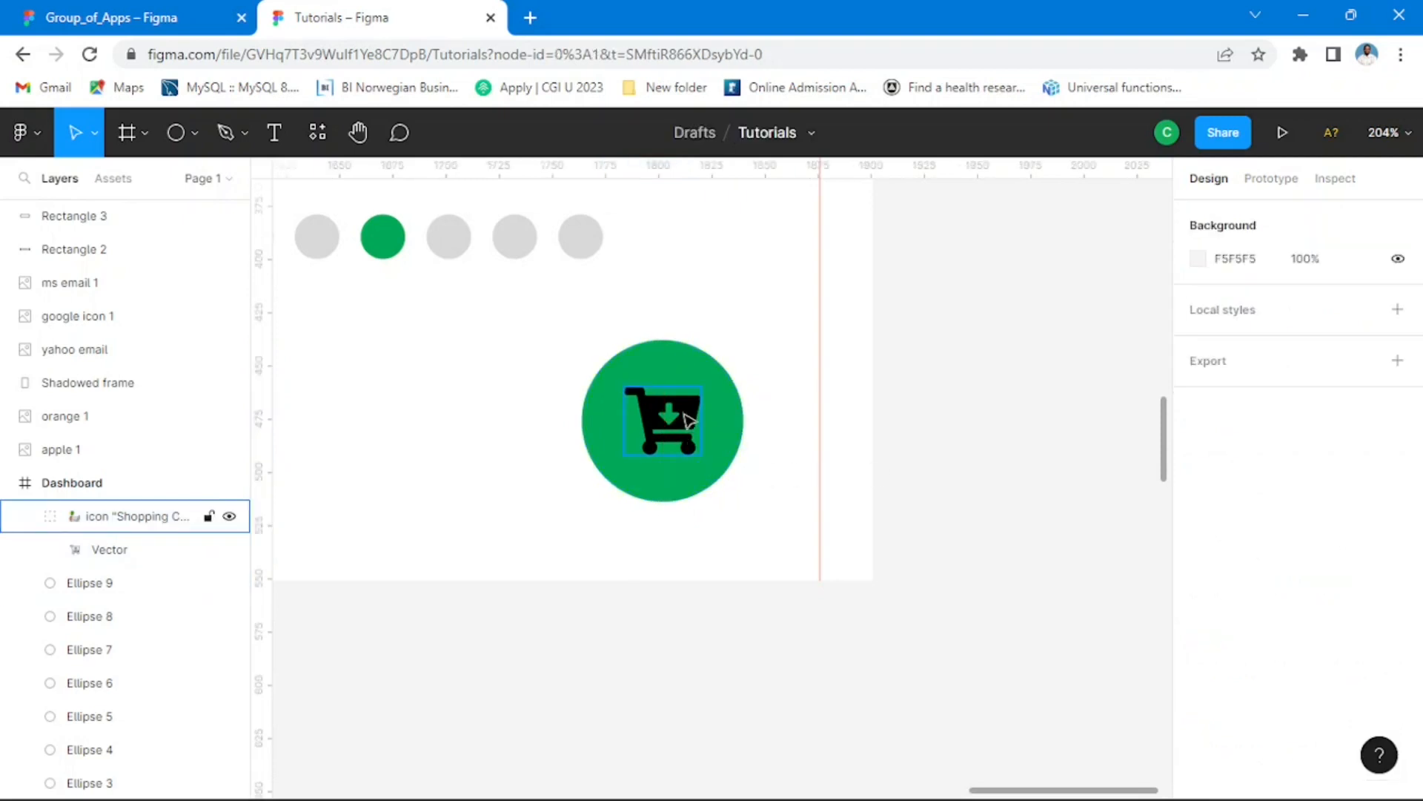
Step: Compare the cart icon with the Group_of_Apps reference and change its fill to white, FFFFFF
click(693, 412)
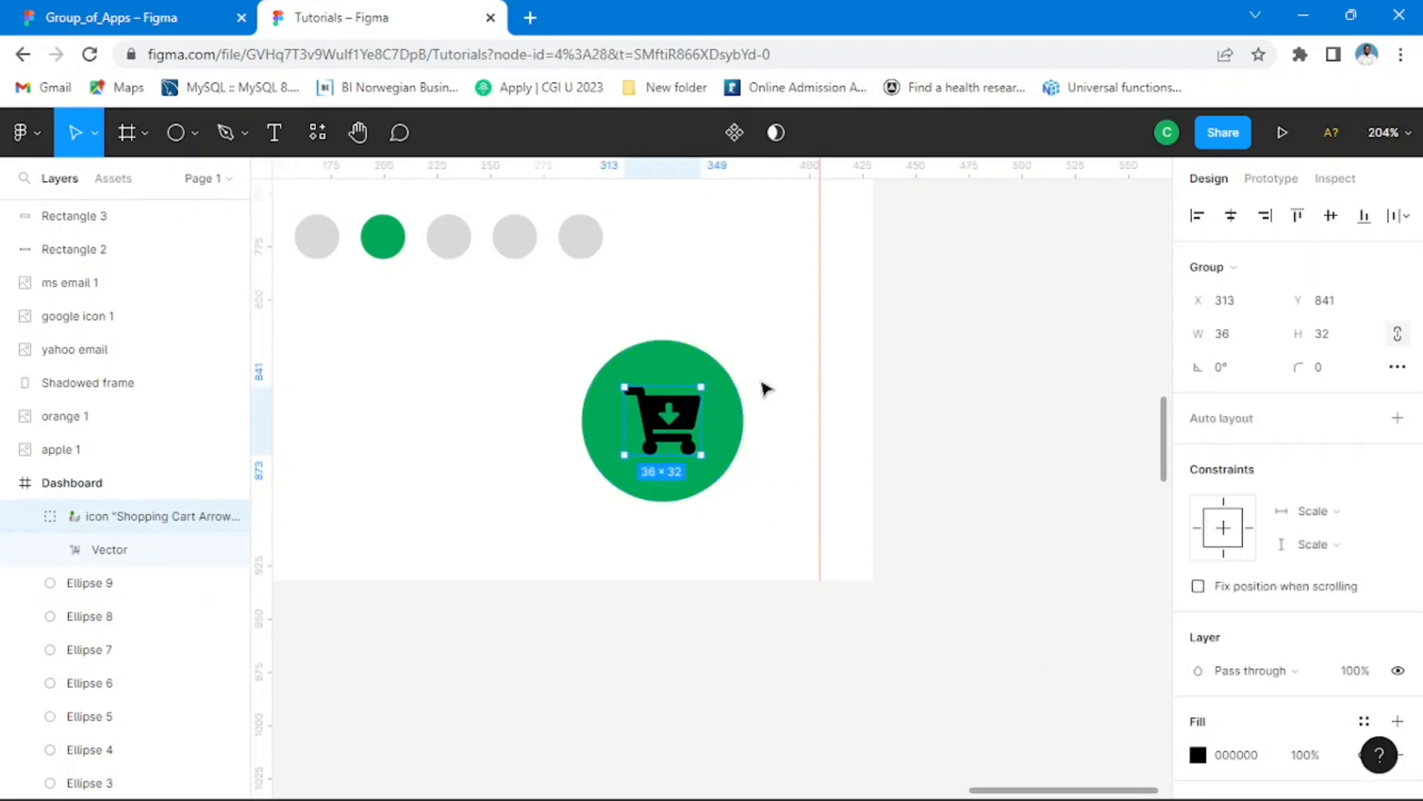
click(188, 21)
click(288, 22)
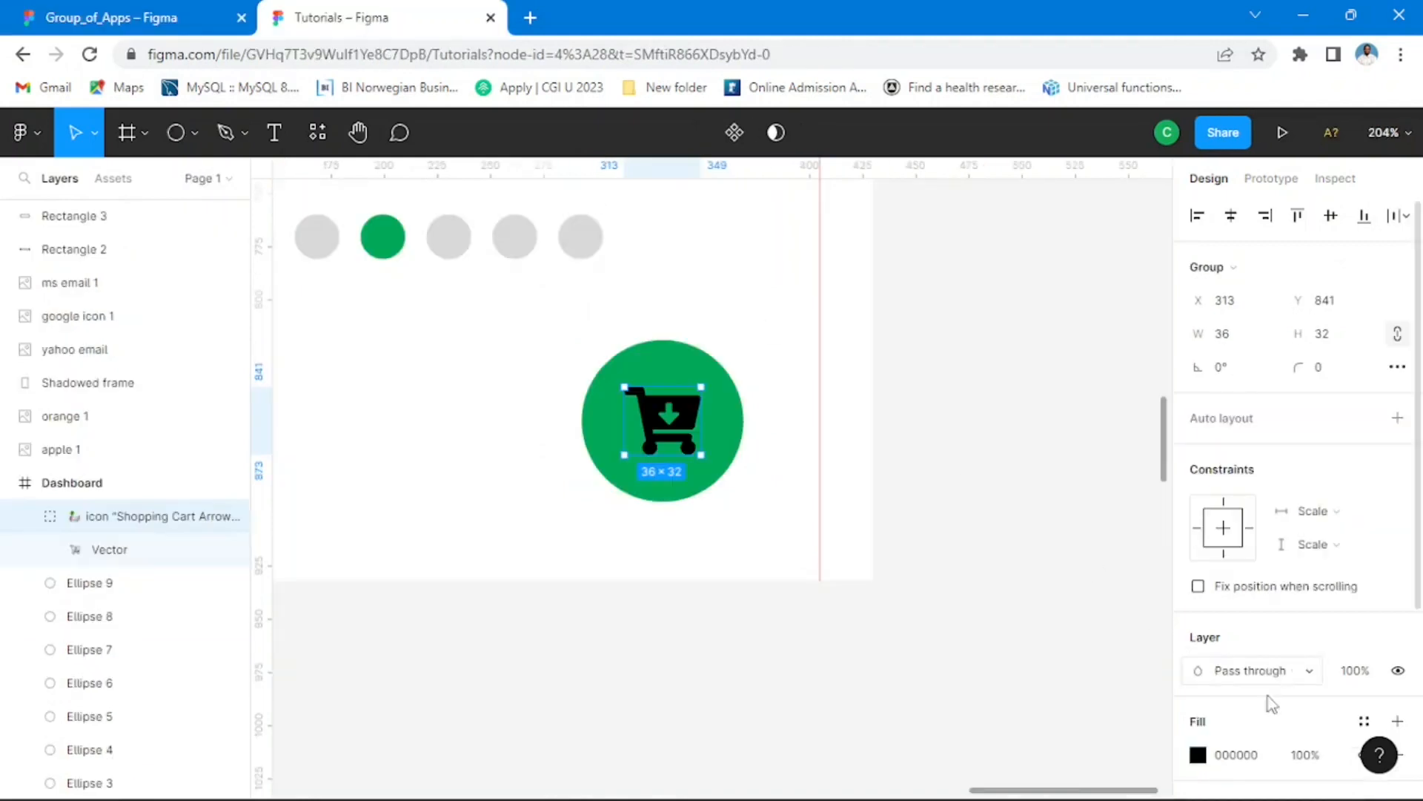
scroll(1227, 609, down, 2)
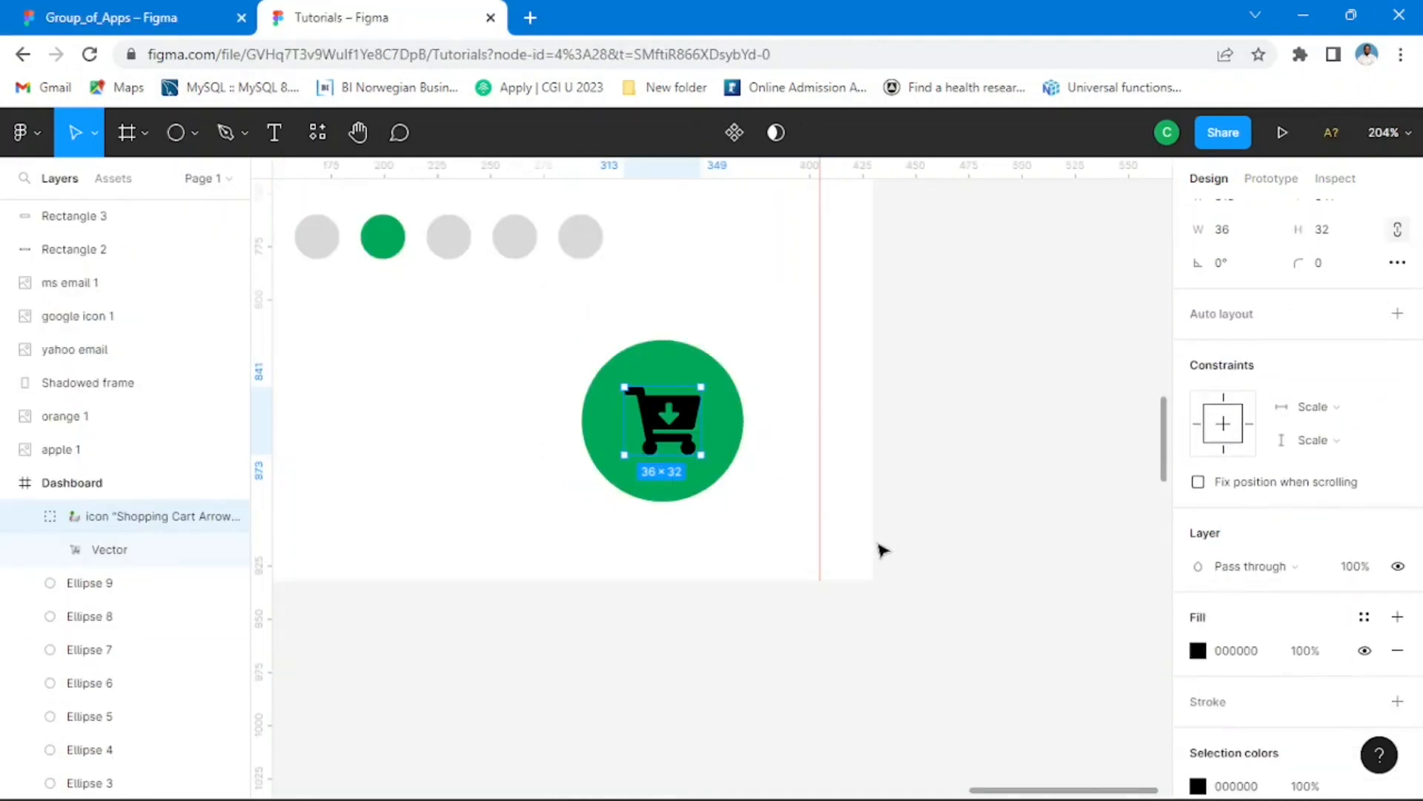
click(1197, 650)
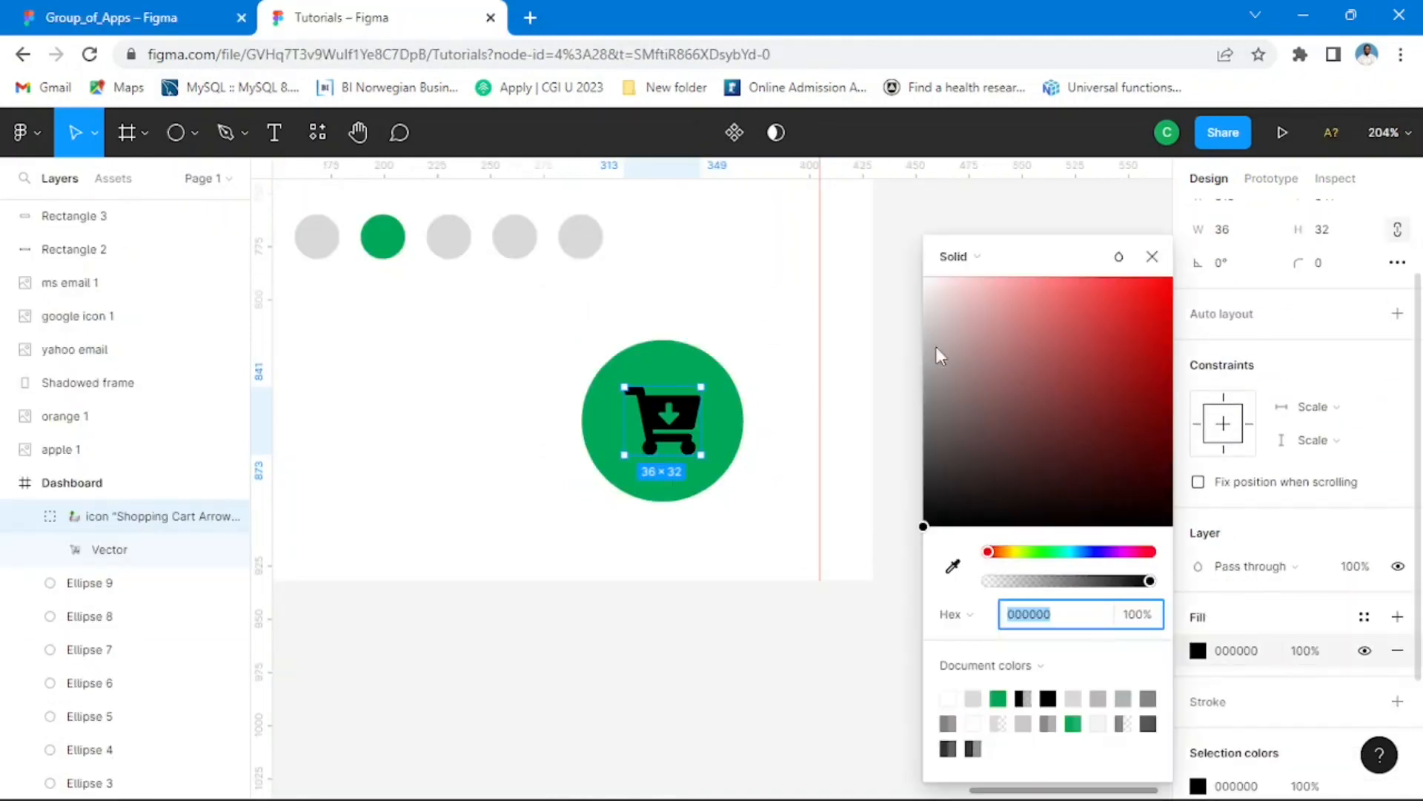
drag(943, 356, 902, 287)
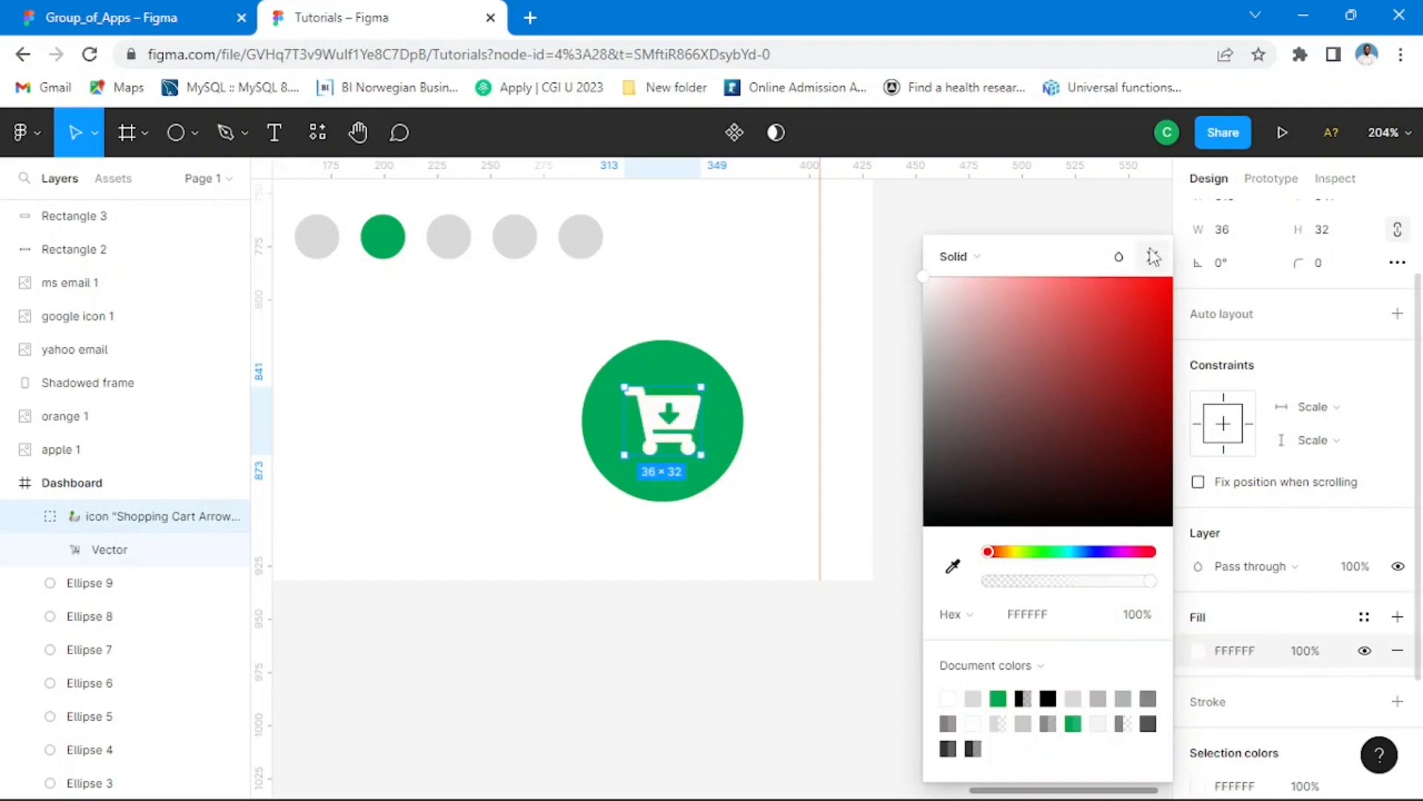
click(1341, 508)
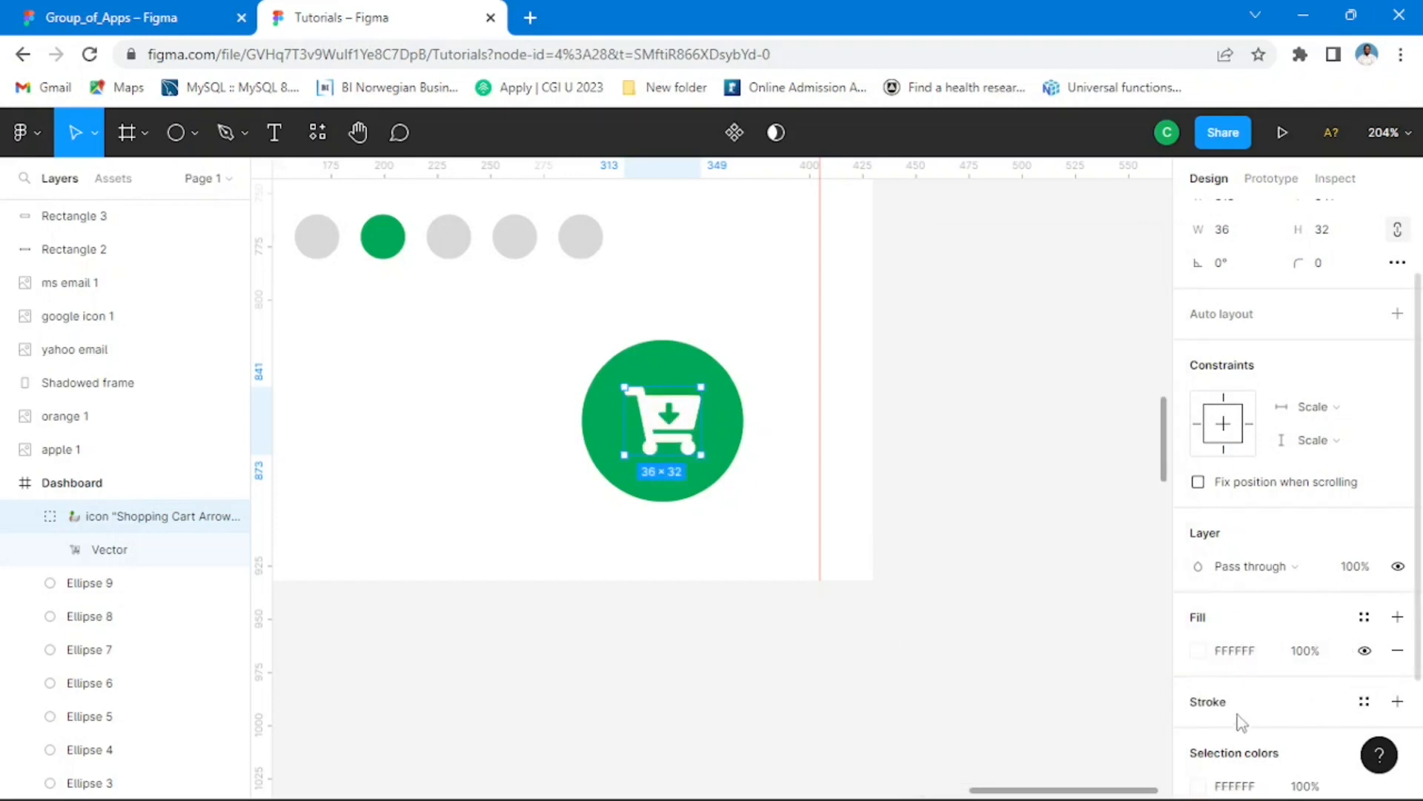
Step: Add a black inside stroke of width 1 to the cart icon and compare it with the Group_of_Apps reference
click(1398, 701)
scroll(1319, 593, down, 3)
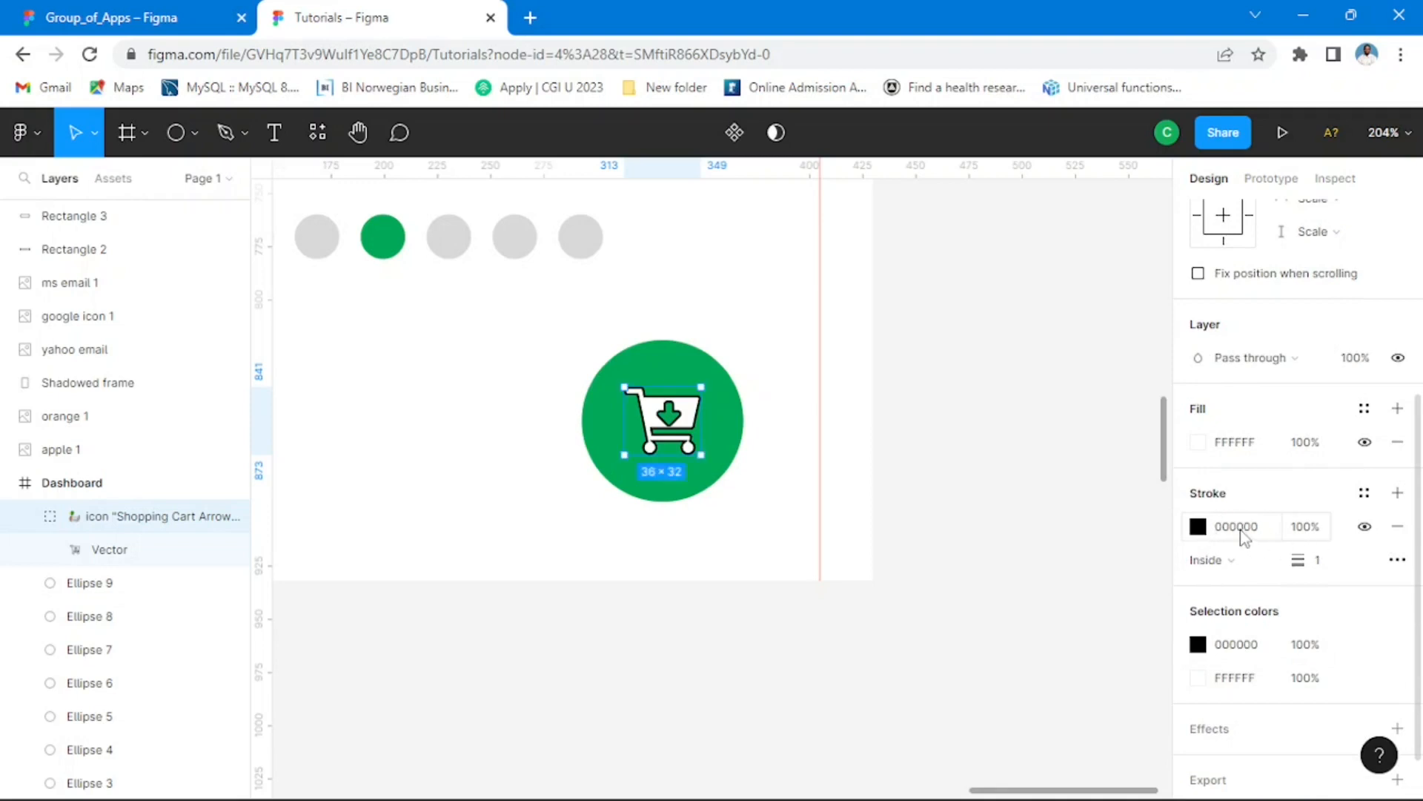
click(143, 21)
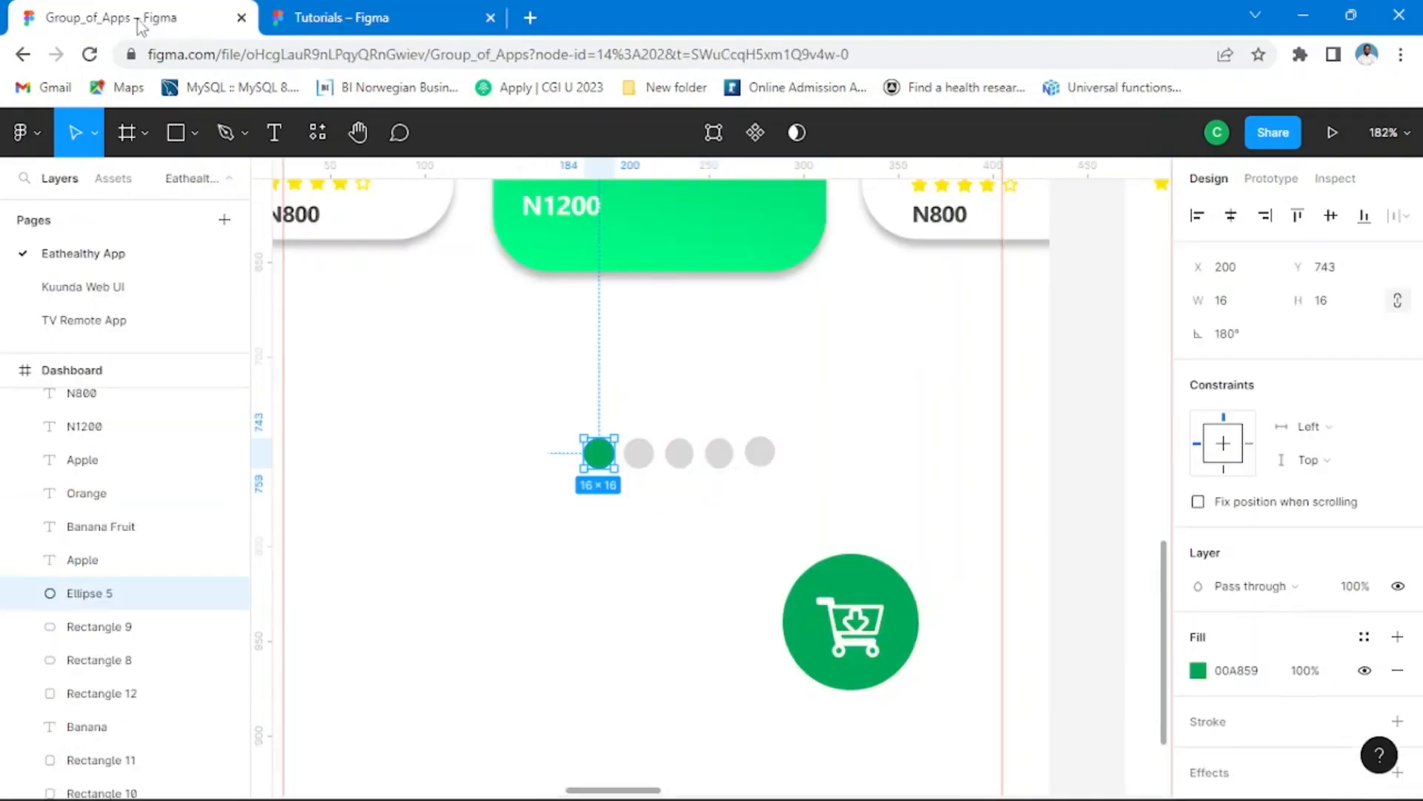
Step: Return to the Tutorials file and change the cart icon's stroke colour to white, FFFFFF
click(301, 17)
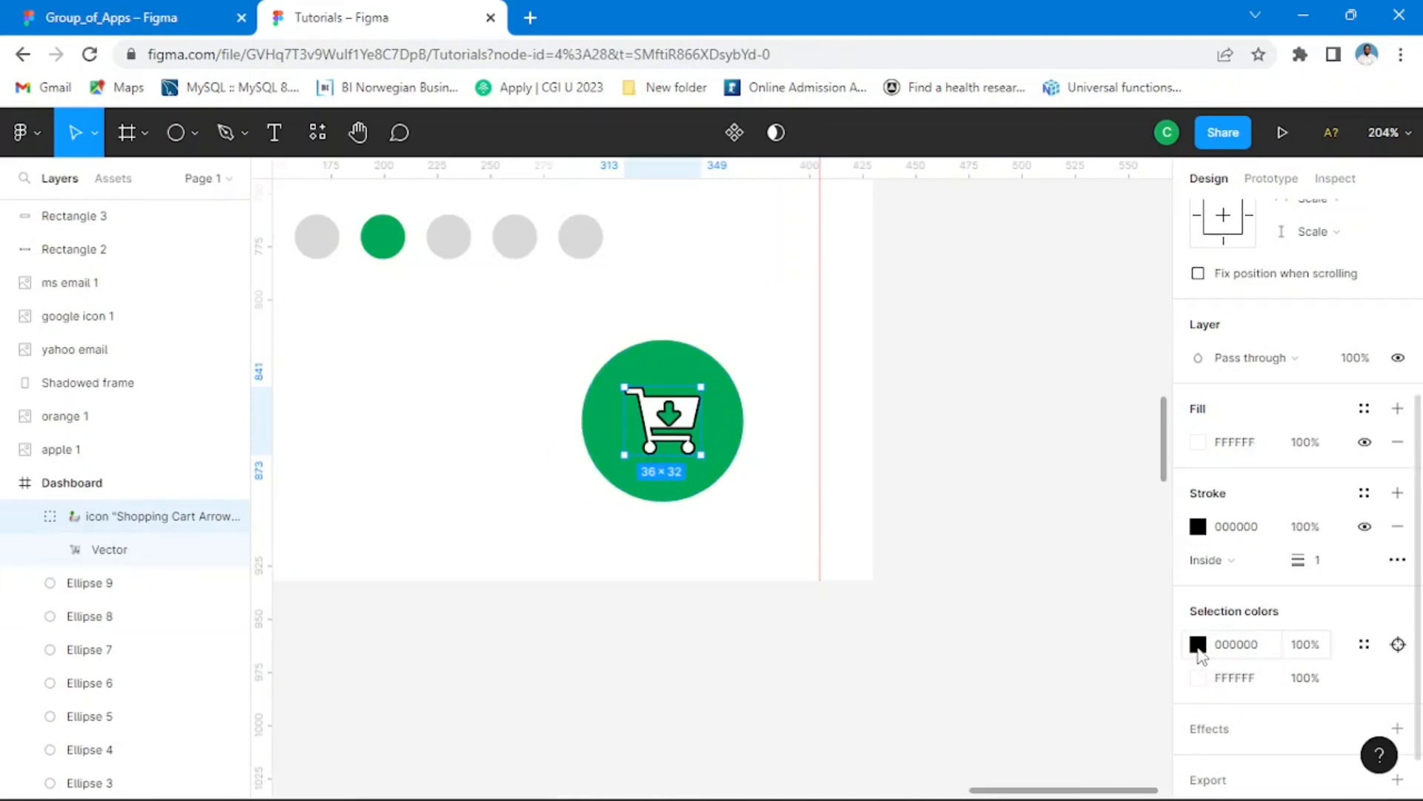
click(1198, 649)
drag(937, 291, 887, 267)
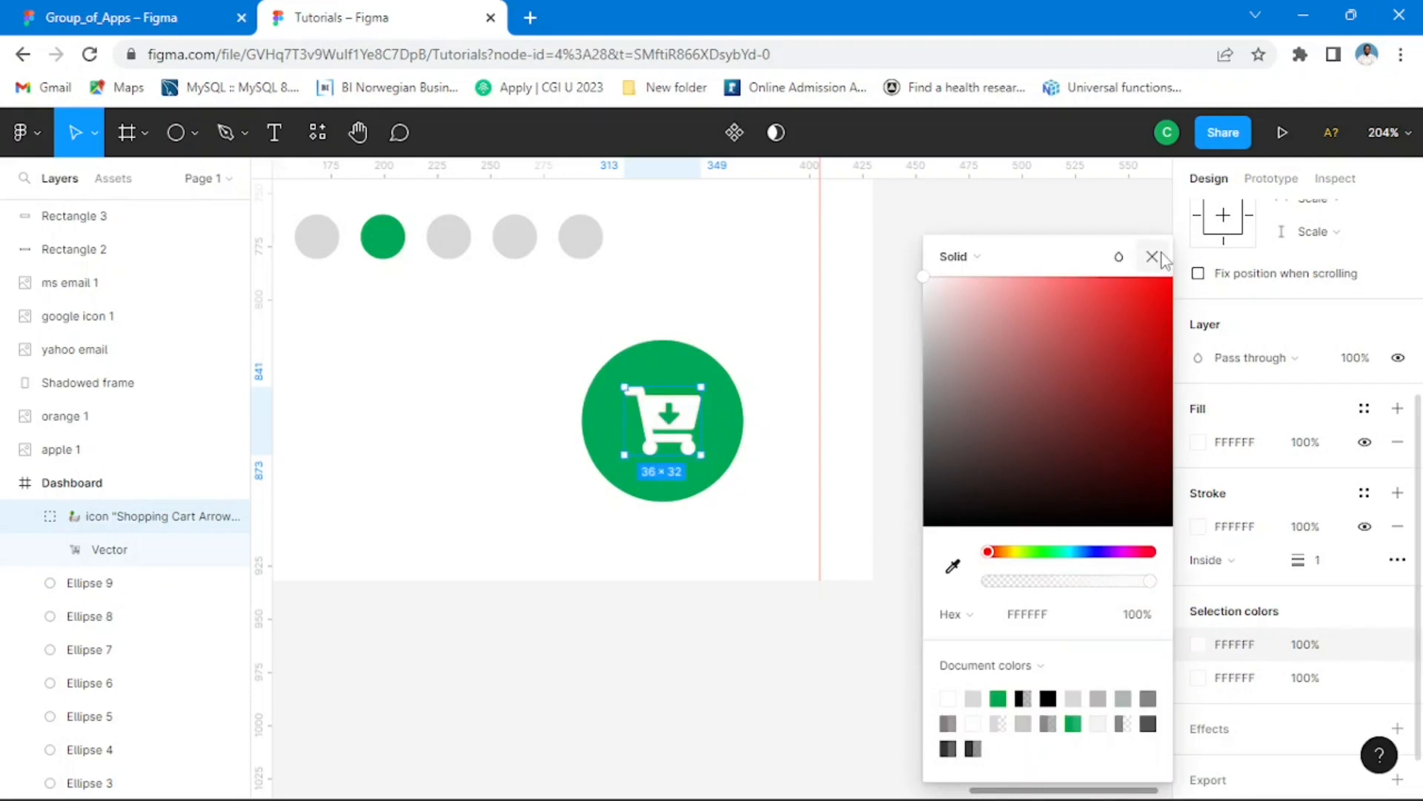
click(1152, 256)
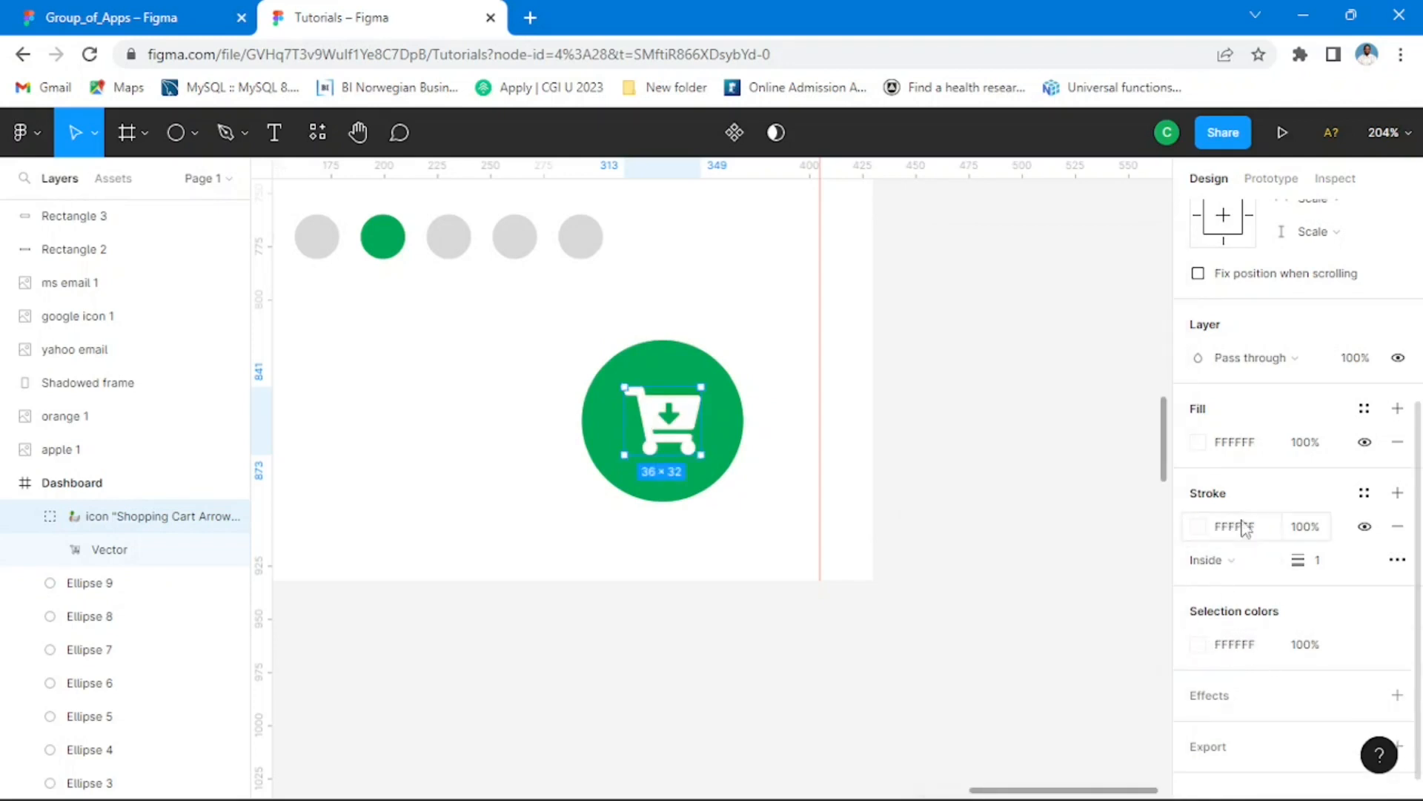
Step: Set the cart icon's fill opacity to 0% and its inside stroke width to 2
click(1315, 445)
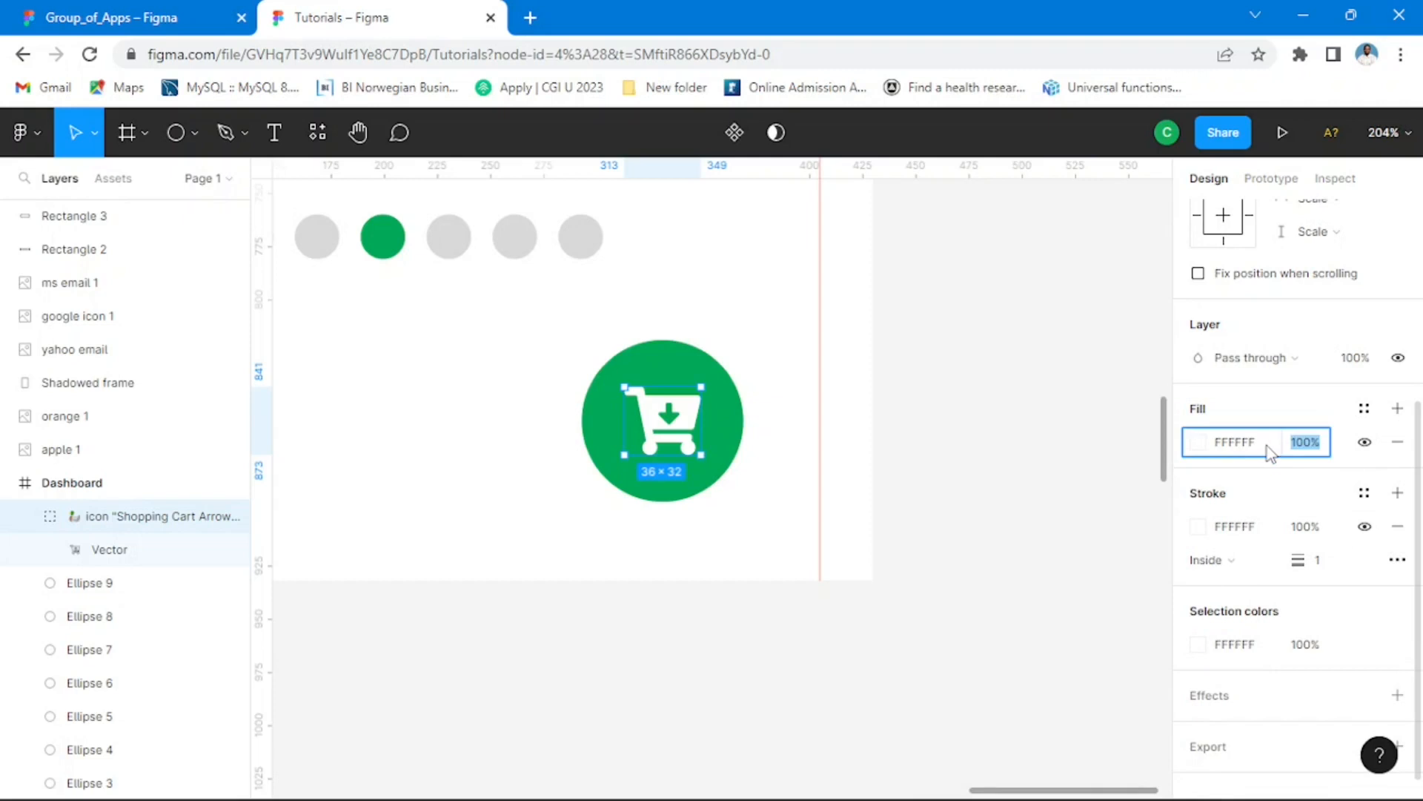
key(Return)
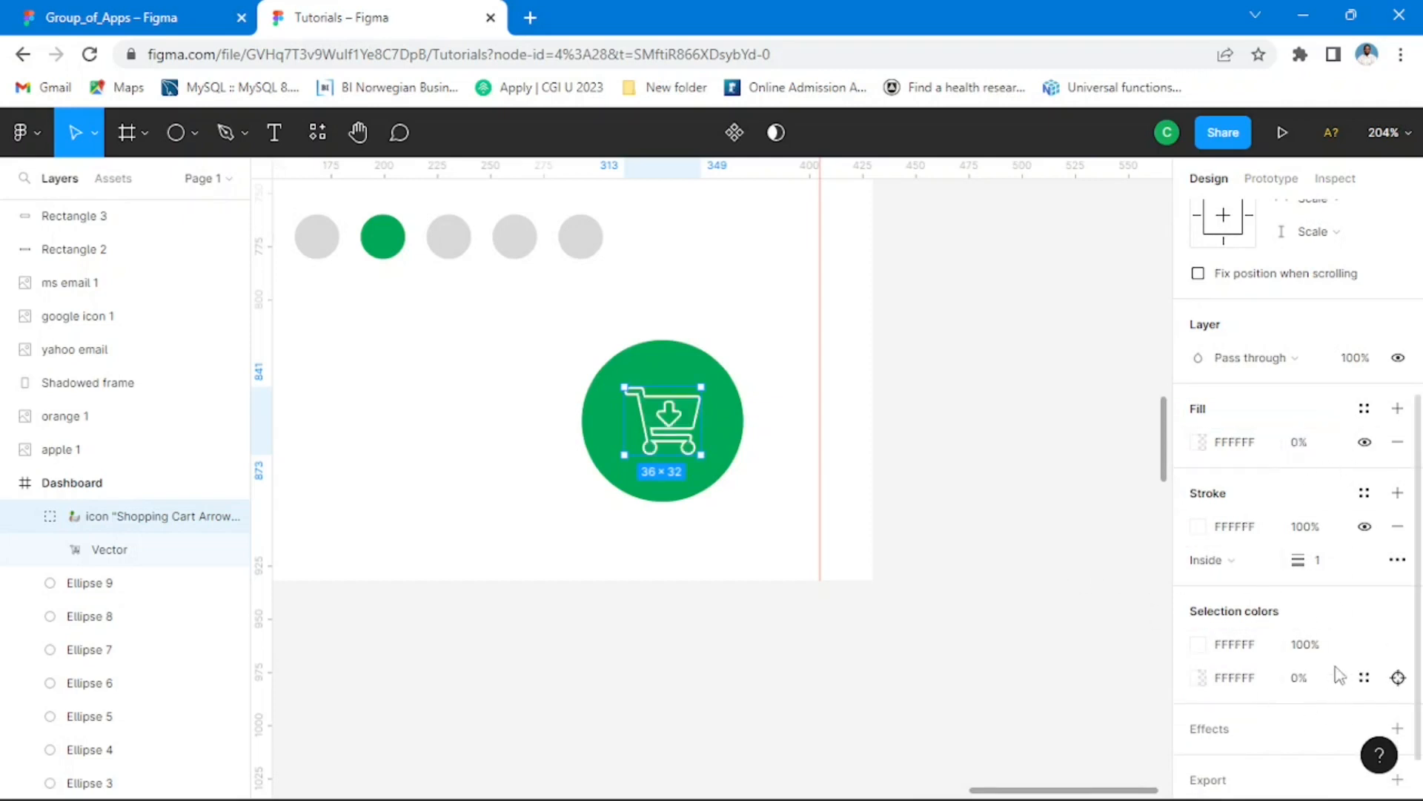
click(1318, 565)
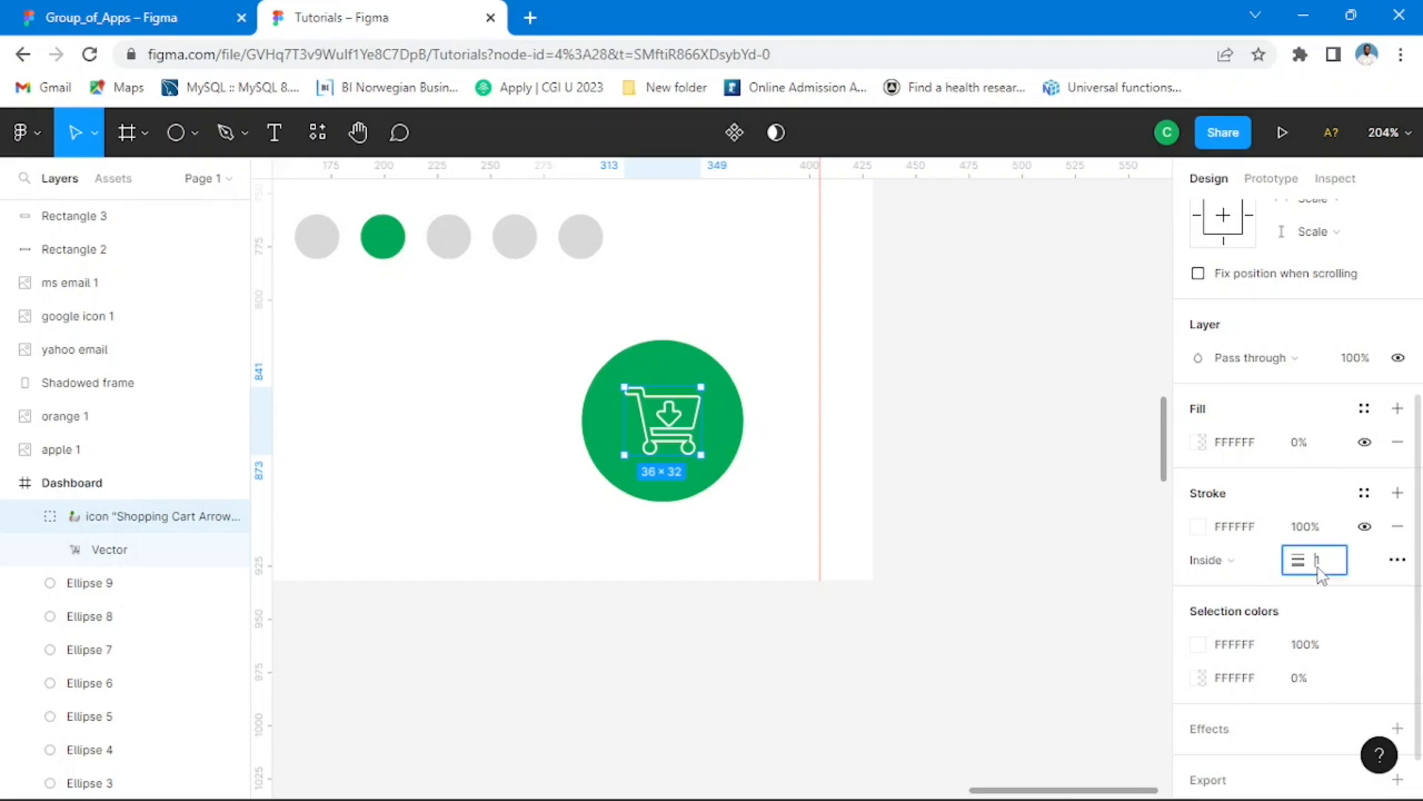
text(2)
key(Return)
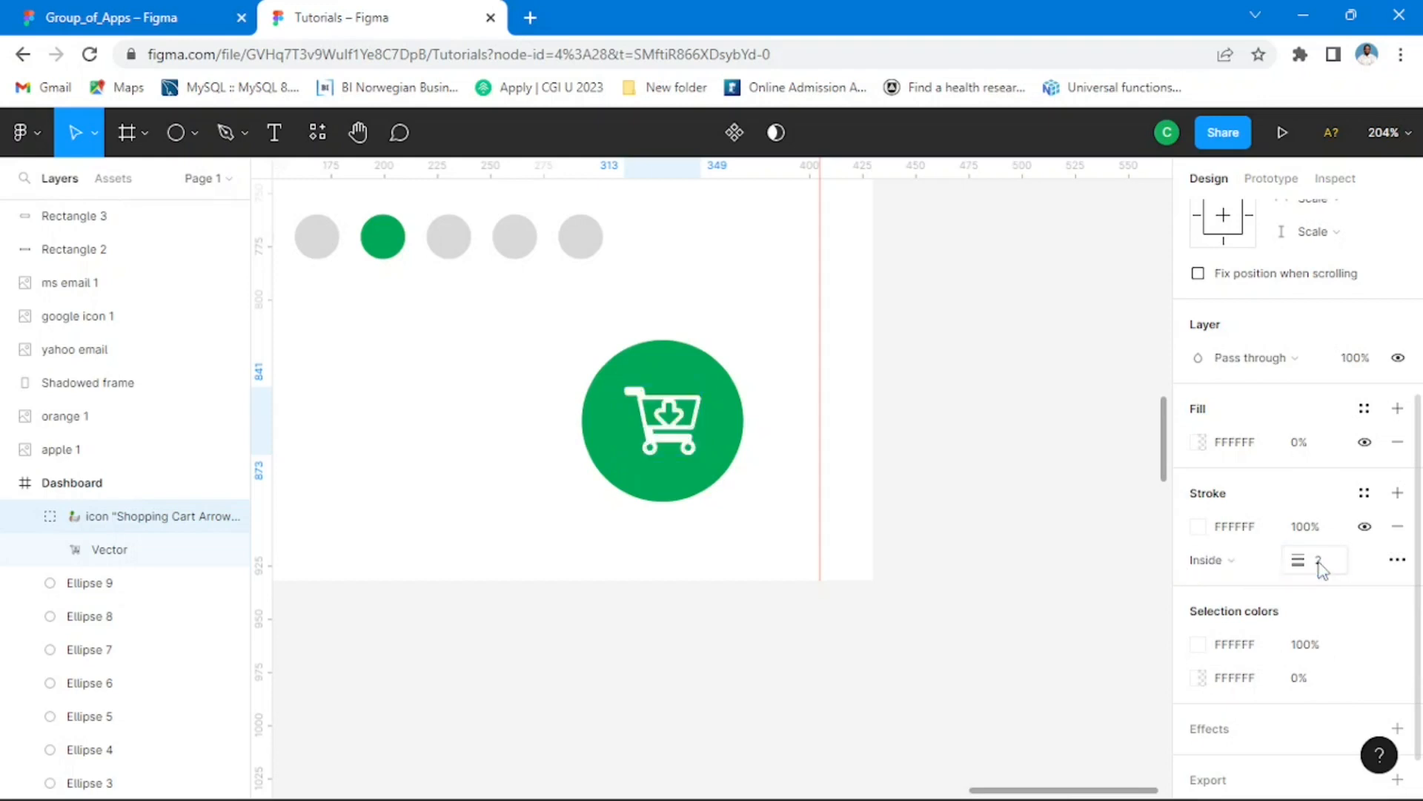
click(994, 476)
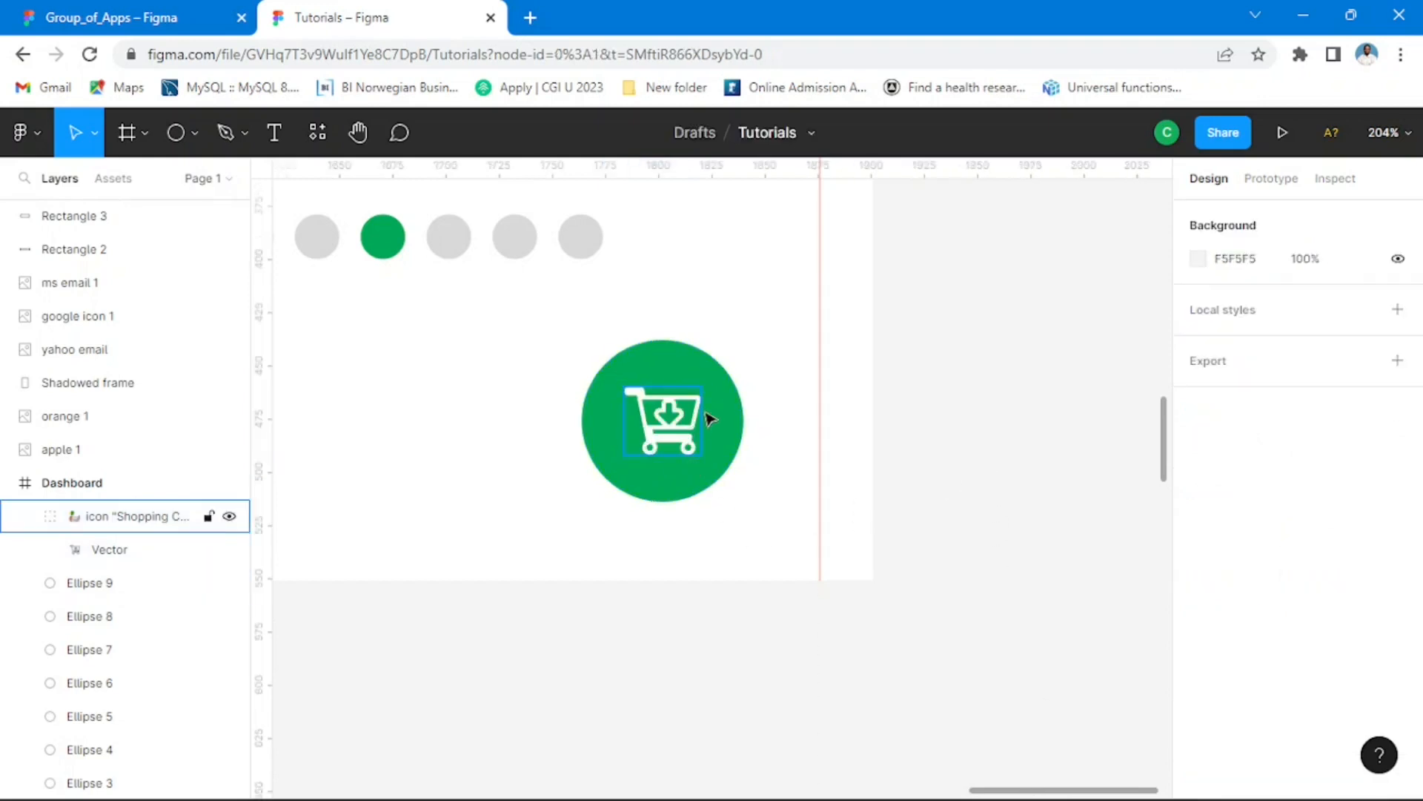
Step: Enlarge the cart icon to about 41 × 36.44 and recentre it in the green circle
scroll(710, 432, up, 3)
click(689, 429)
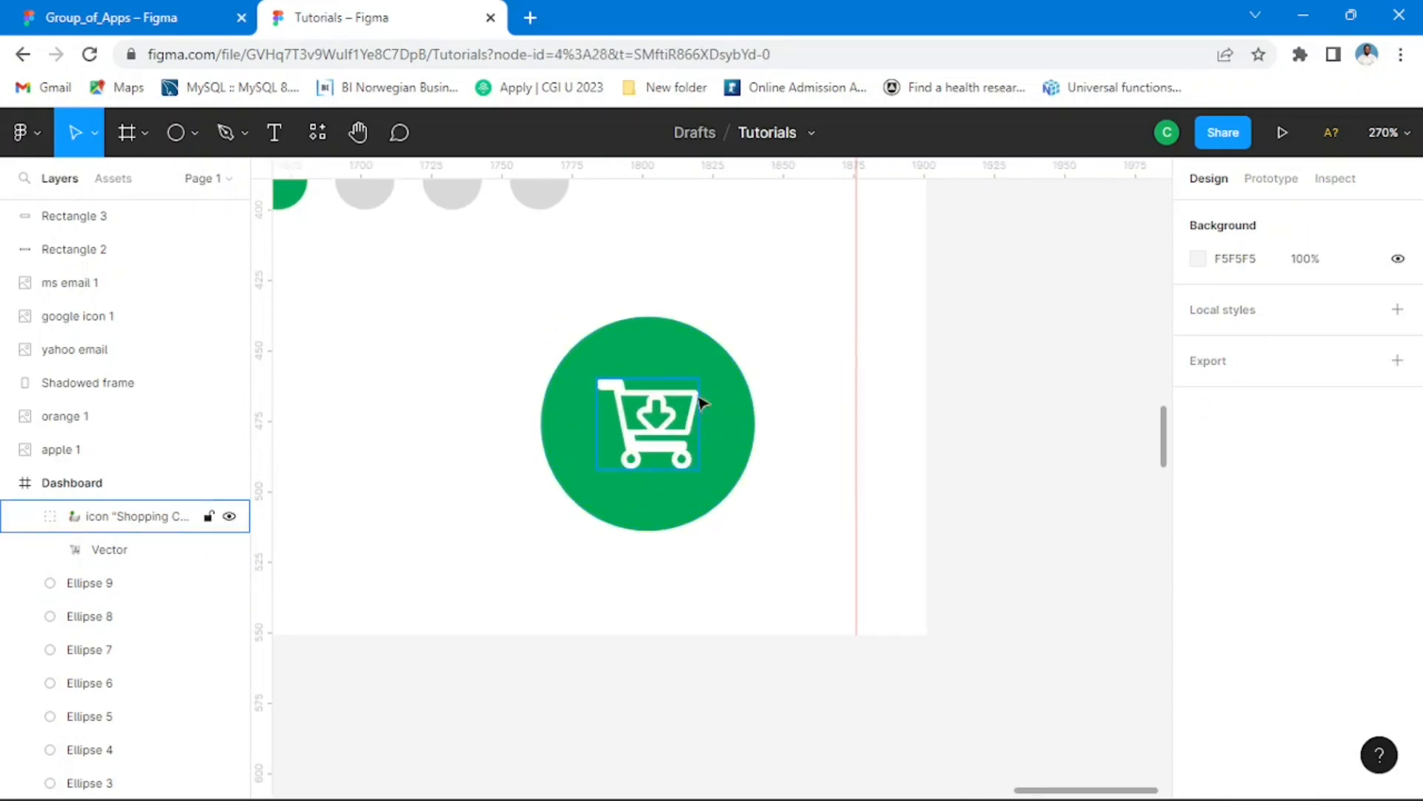
drag(700, 375, 714, 364)
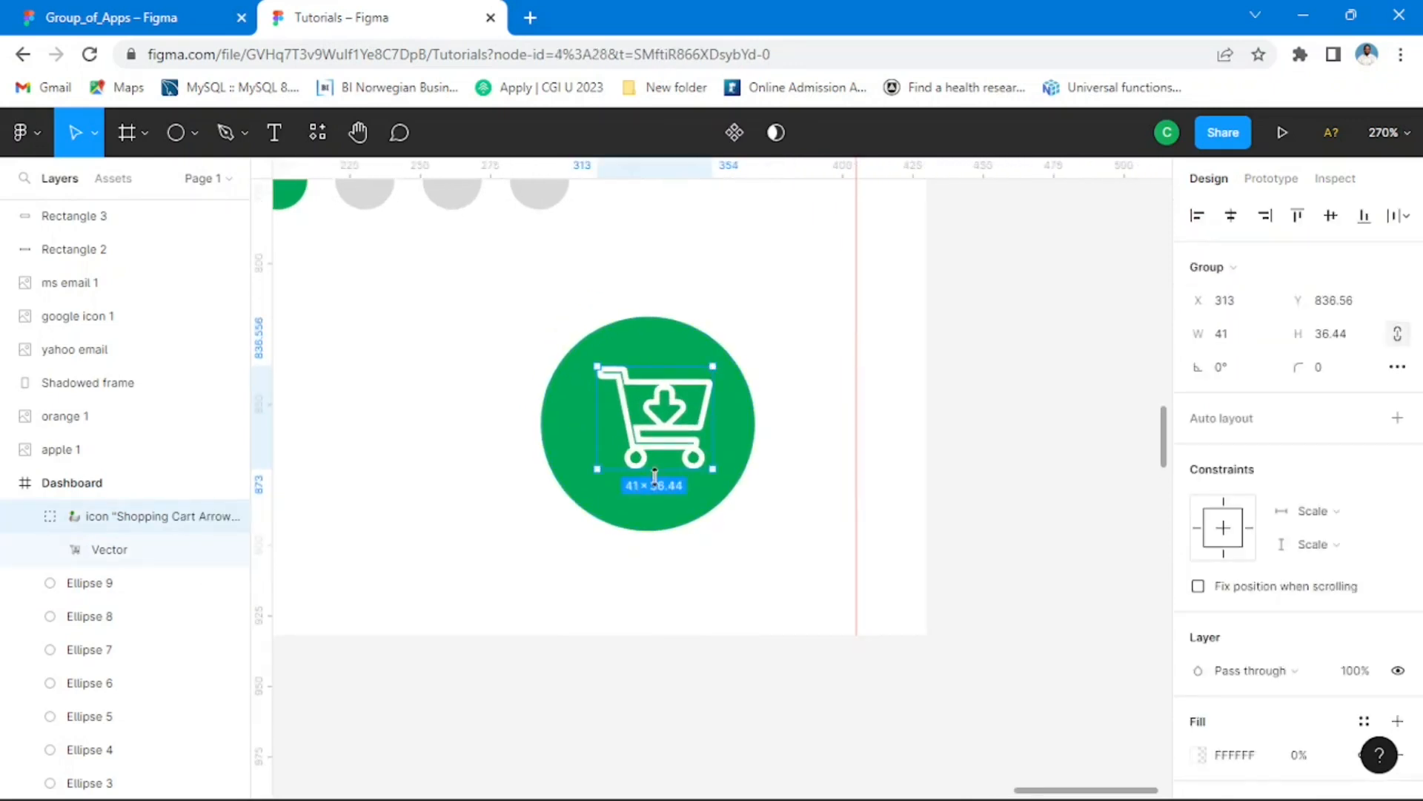
drag(694, 440, 678, 447)
click(805, 459)
Step: Compare the whole Dashboard screen with its Group_of_Apps reference, examining the fruit cards, pagination dots and cart button
scroll(669, 449, down, 4)
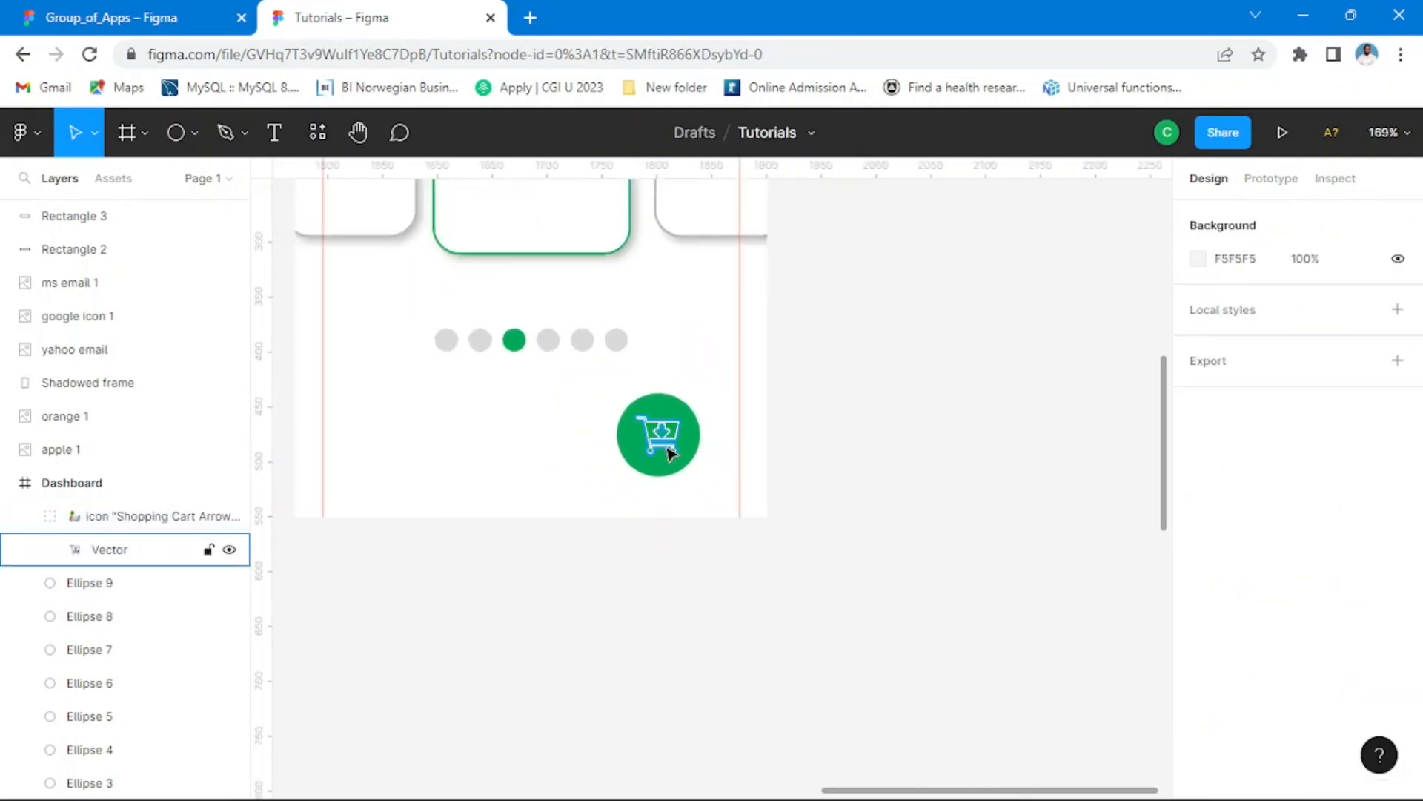
scroll(669, 449, down, 6)
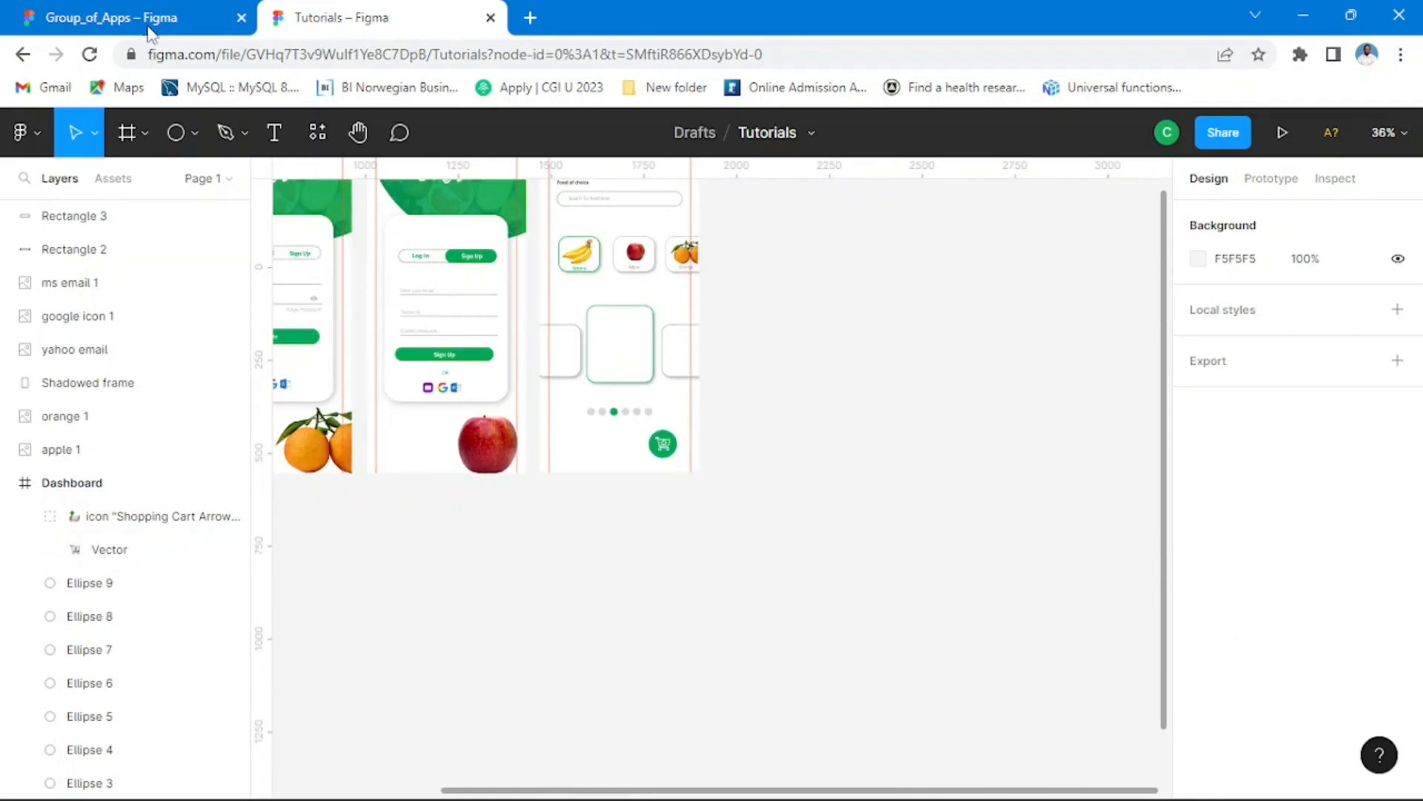
click(150, 33)
scroll(709, 438, down, 4)
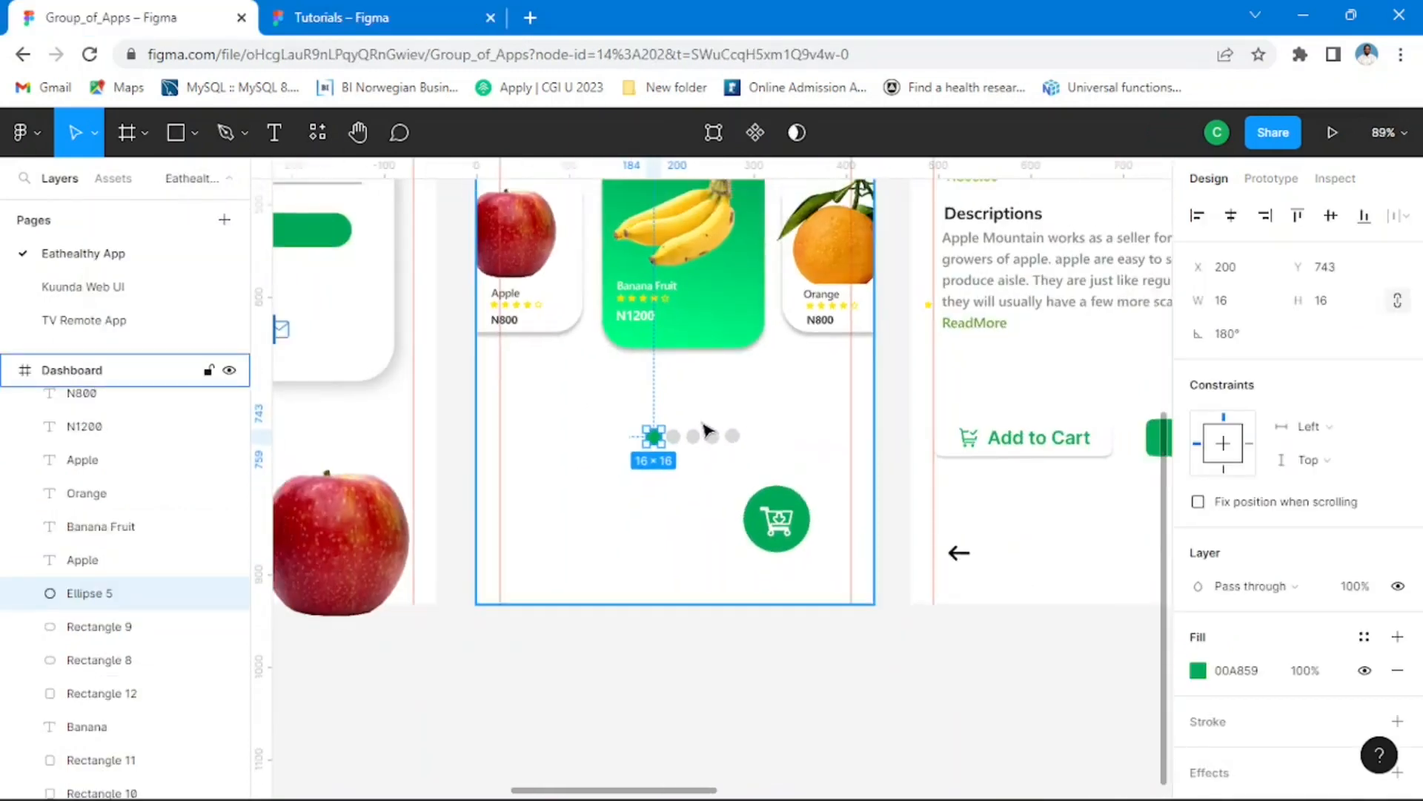
scroll(703, 428, down, 1)
scroll(712, 415, up, 2)
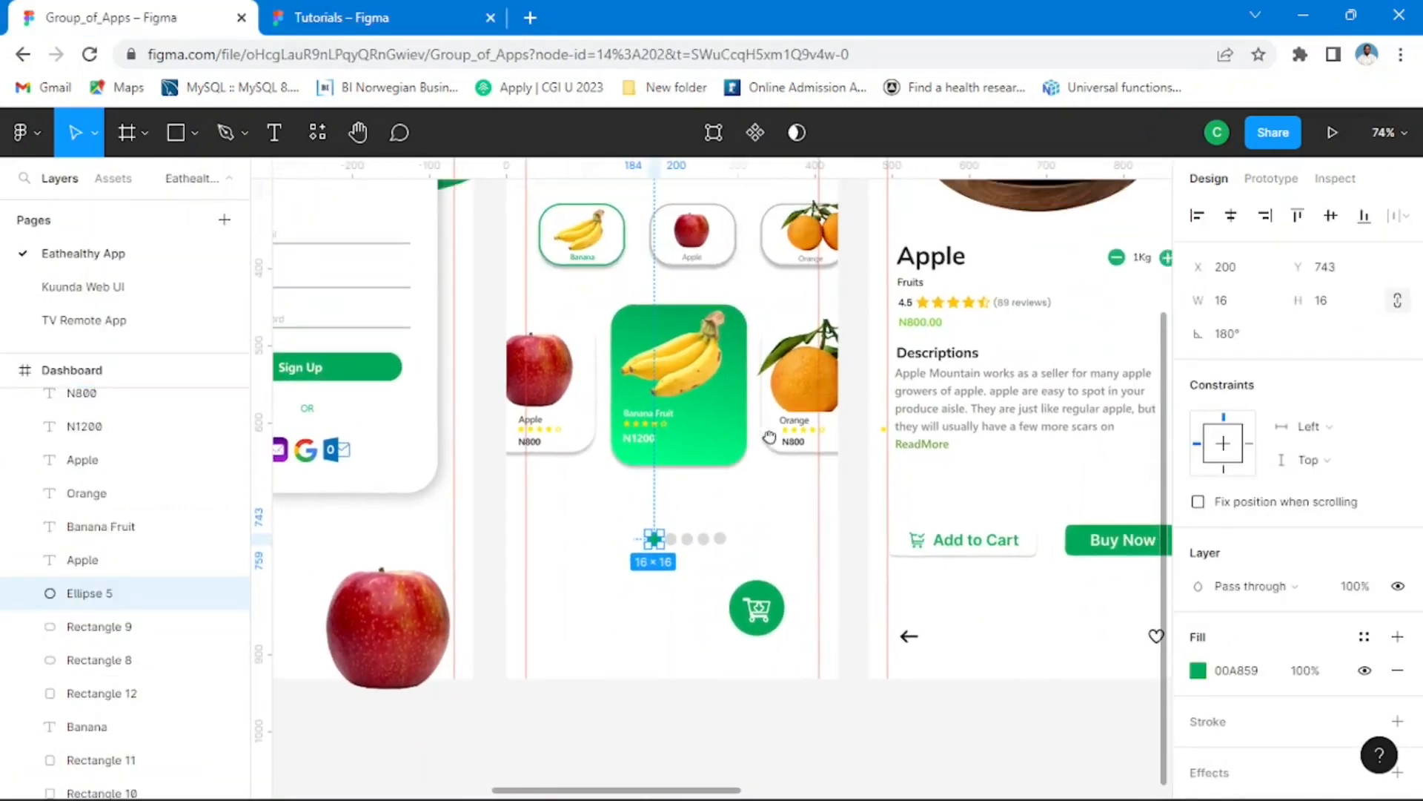
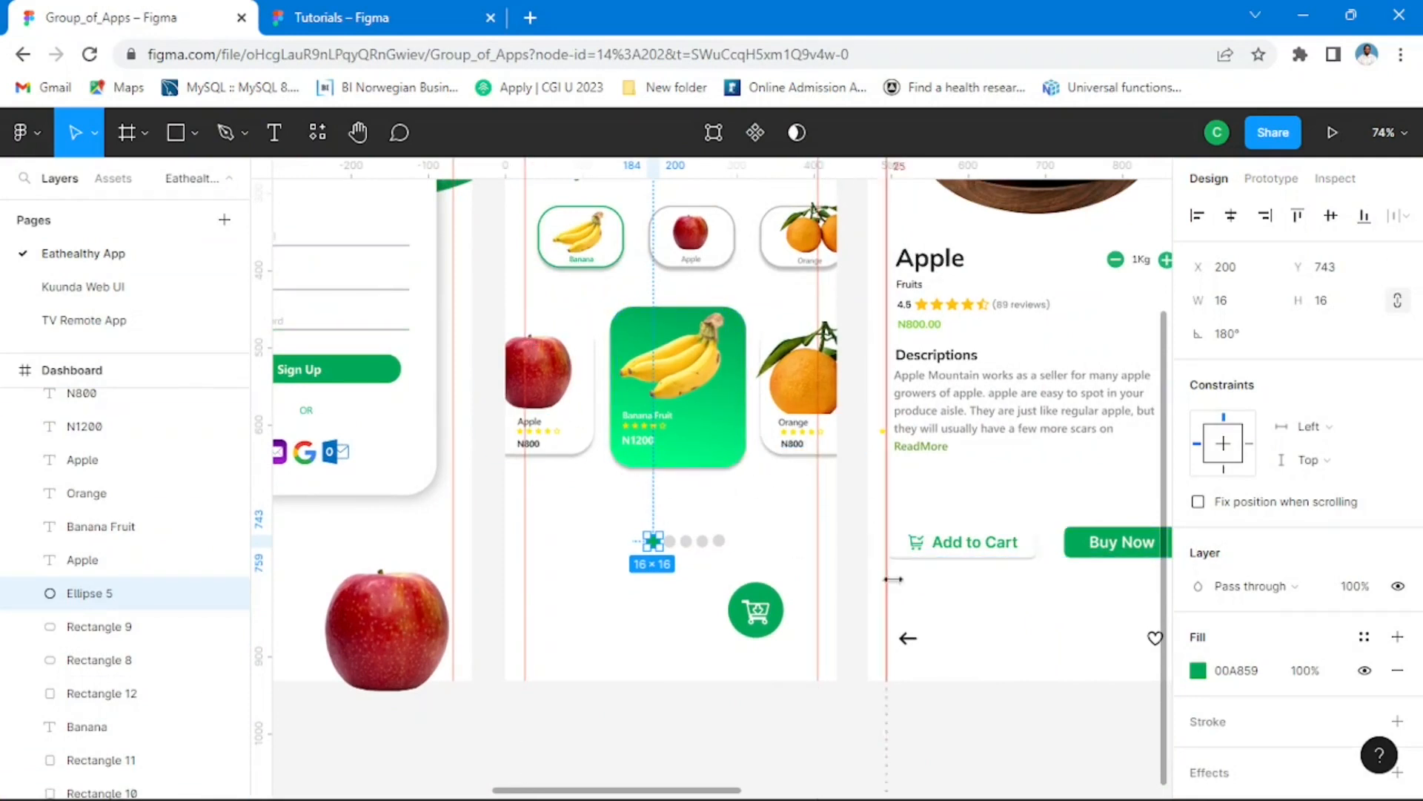
Step: Switch to the Tutorials file and set the stroke width of the Dashboard's large centre card to 3
click(371, 20)
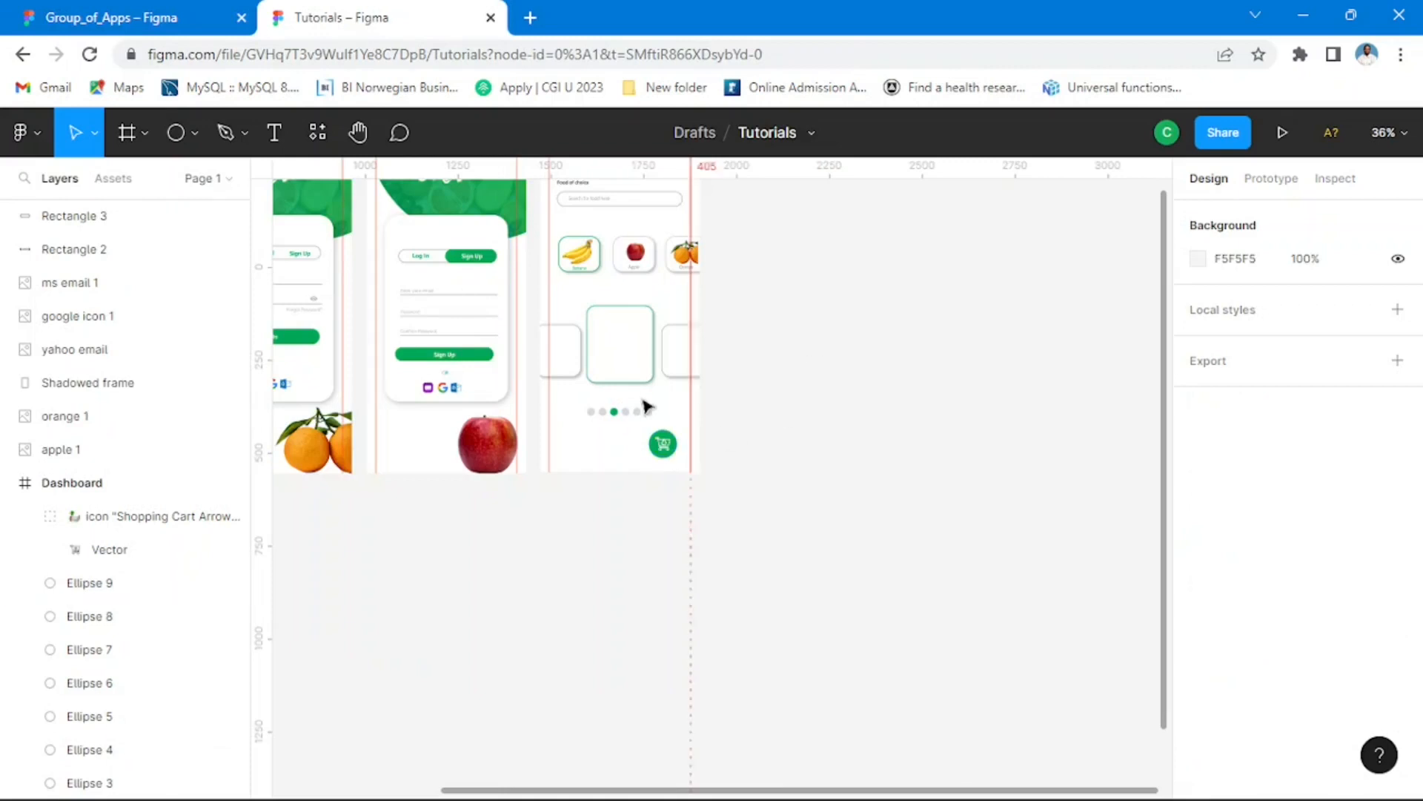
scroll(630, 335, up, 3)
scroll(608, 401, up, 2)
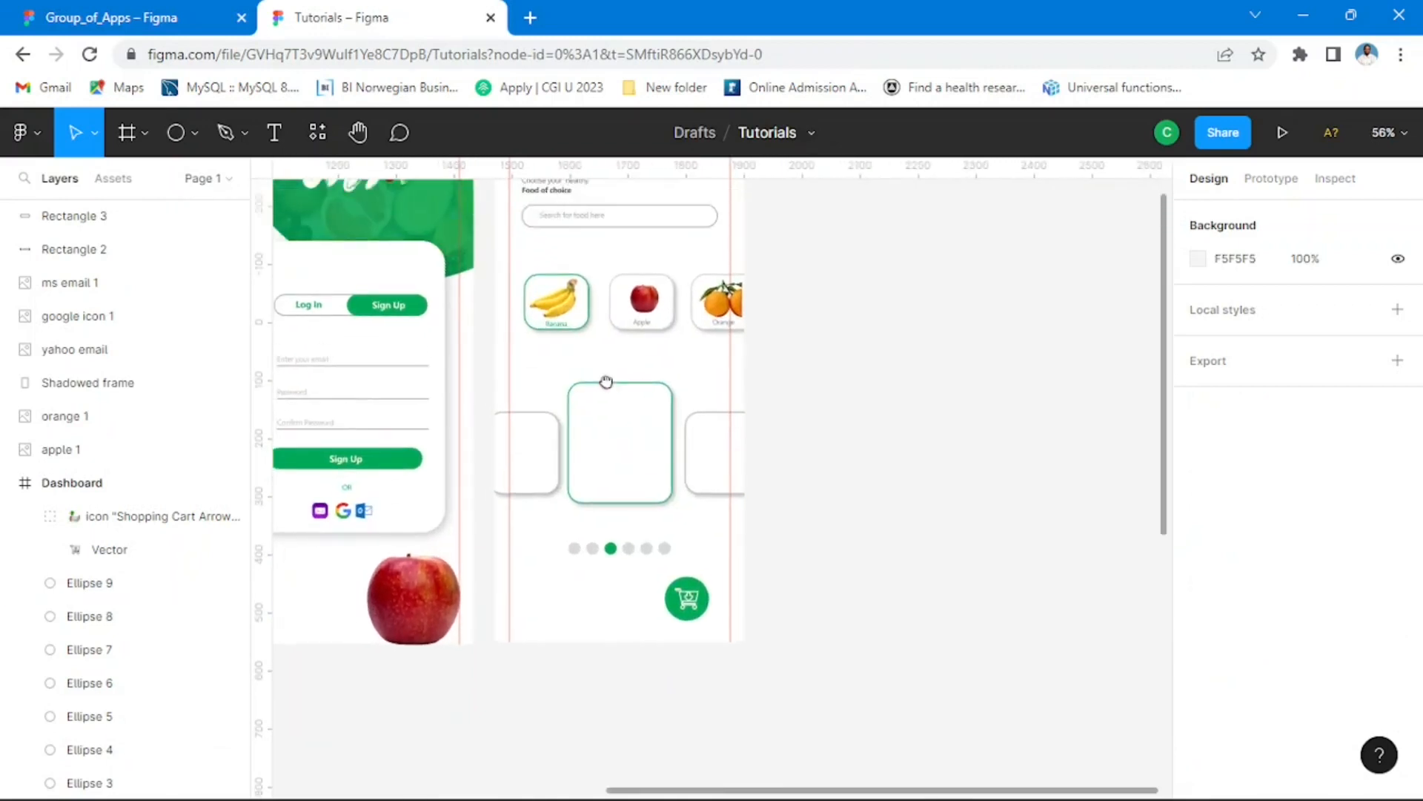
scroll(654, 445, up, 2)
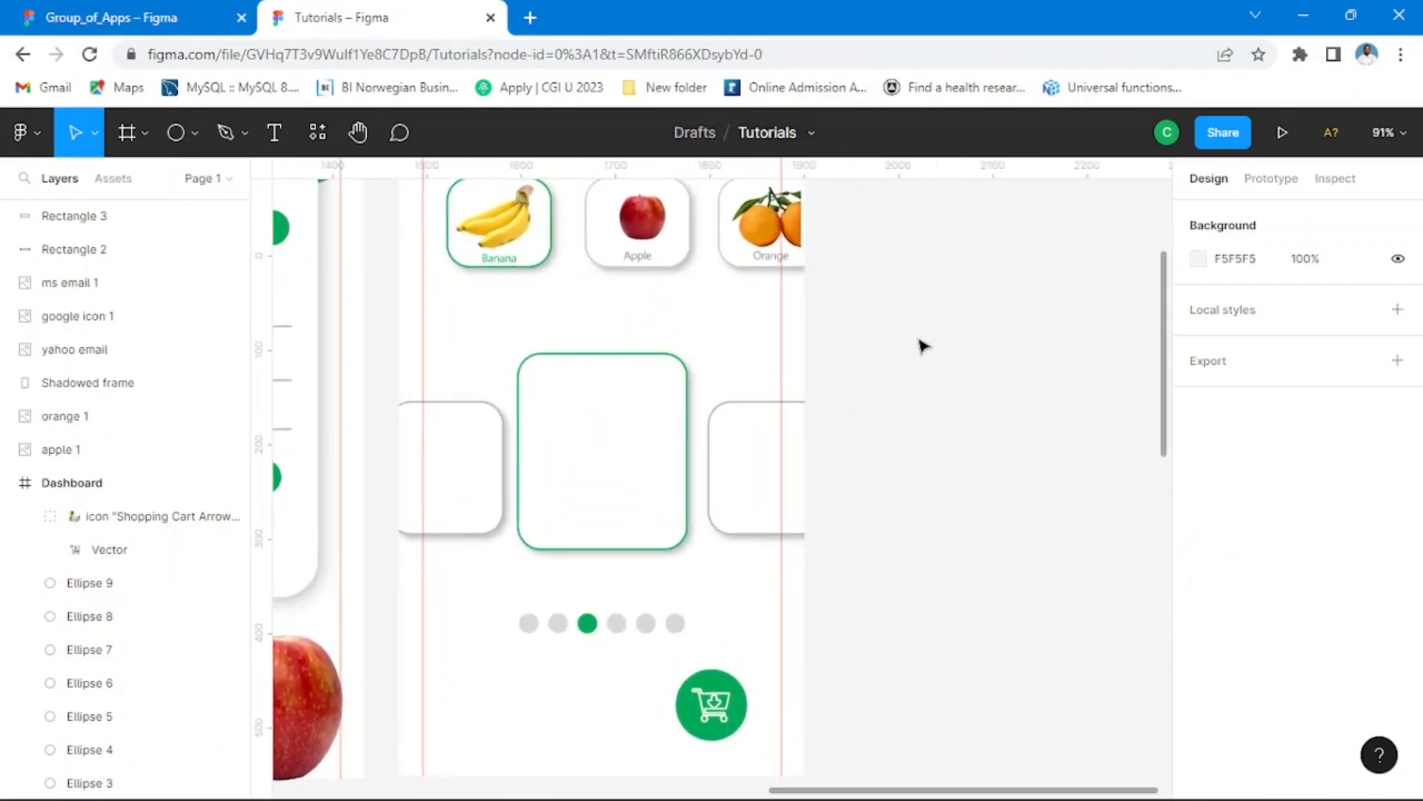
click(658, 407)
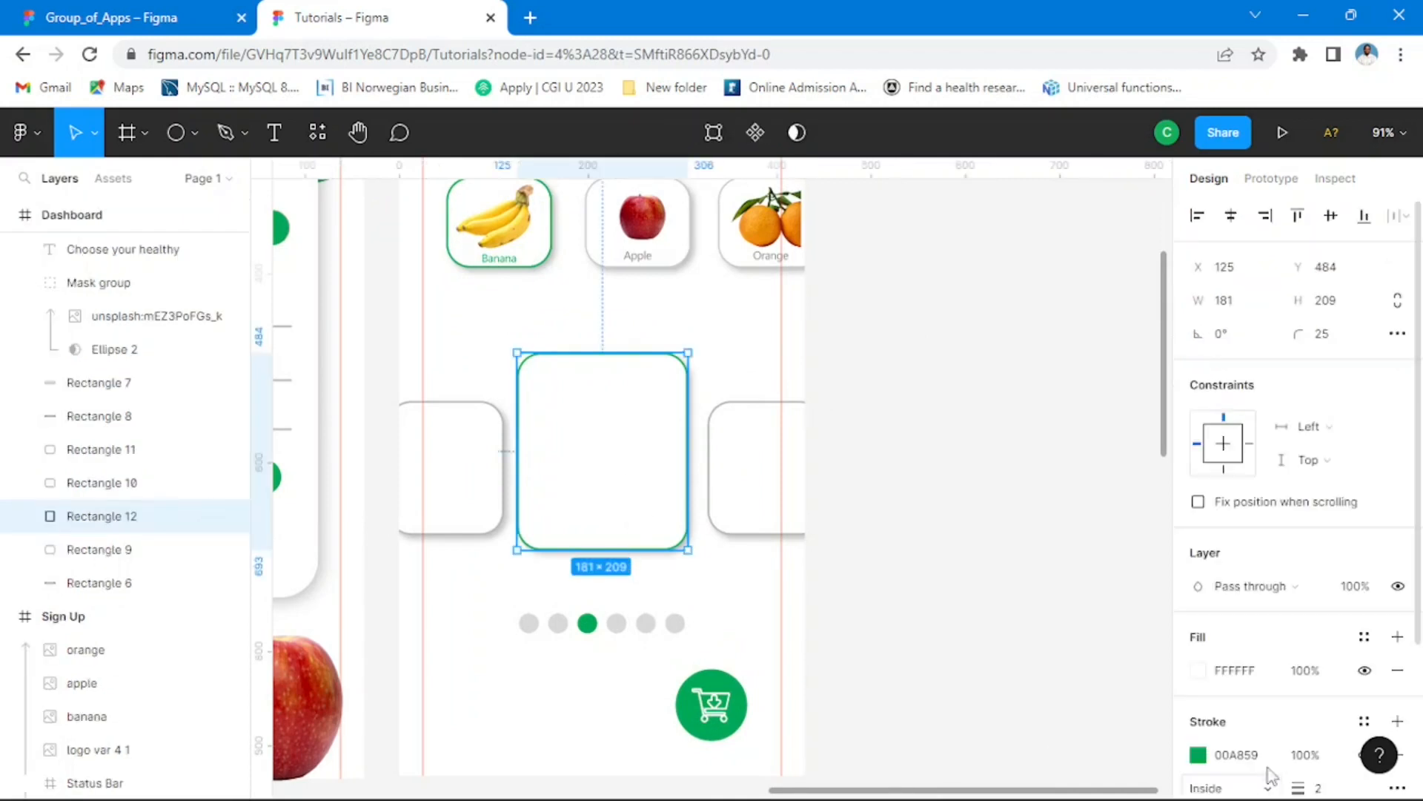
scroll(1281, 570, down, 3)
click(1317, 593)
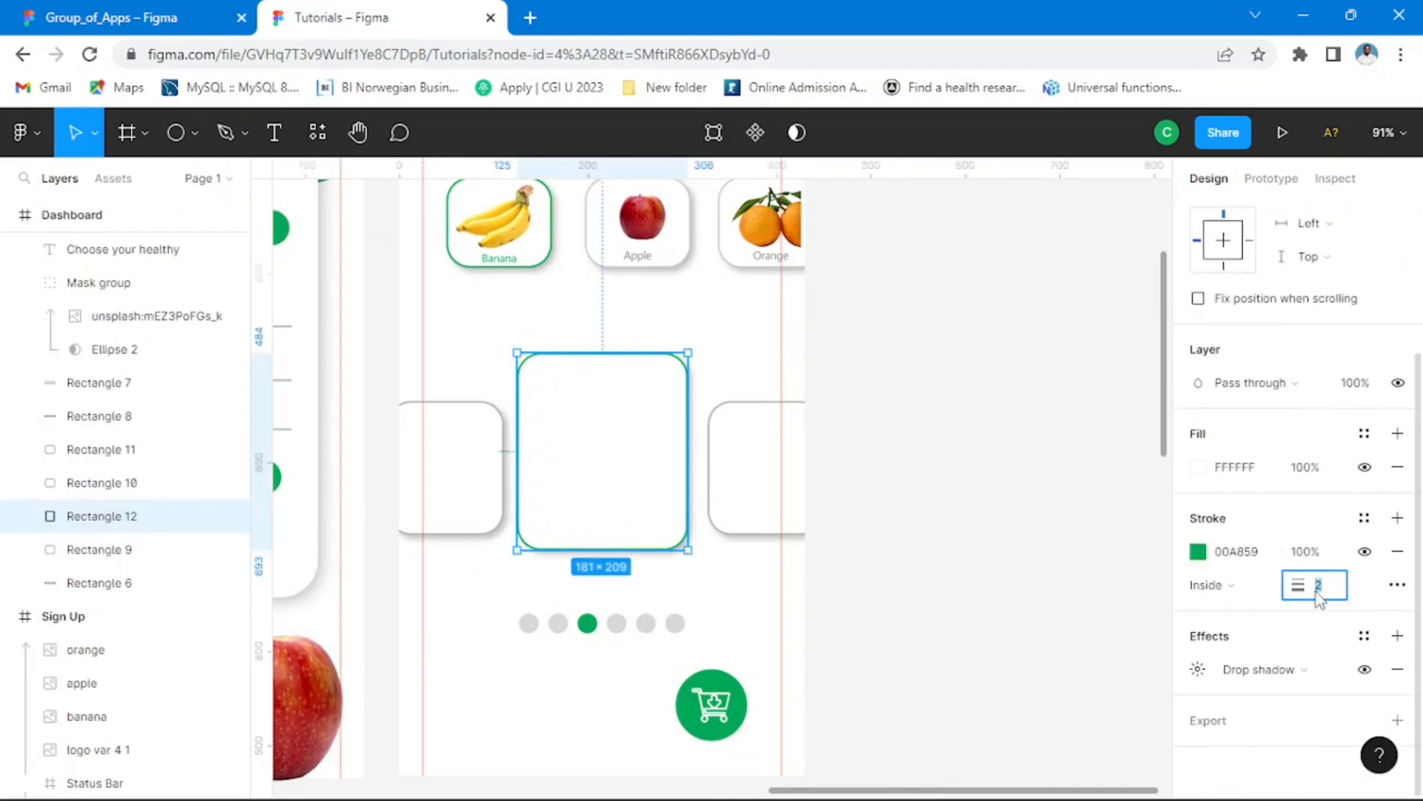
text(3)
key(Return)
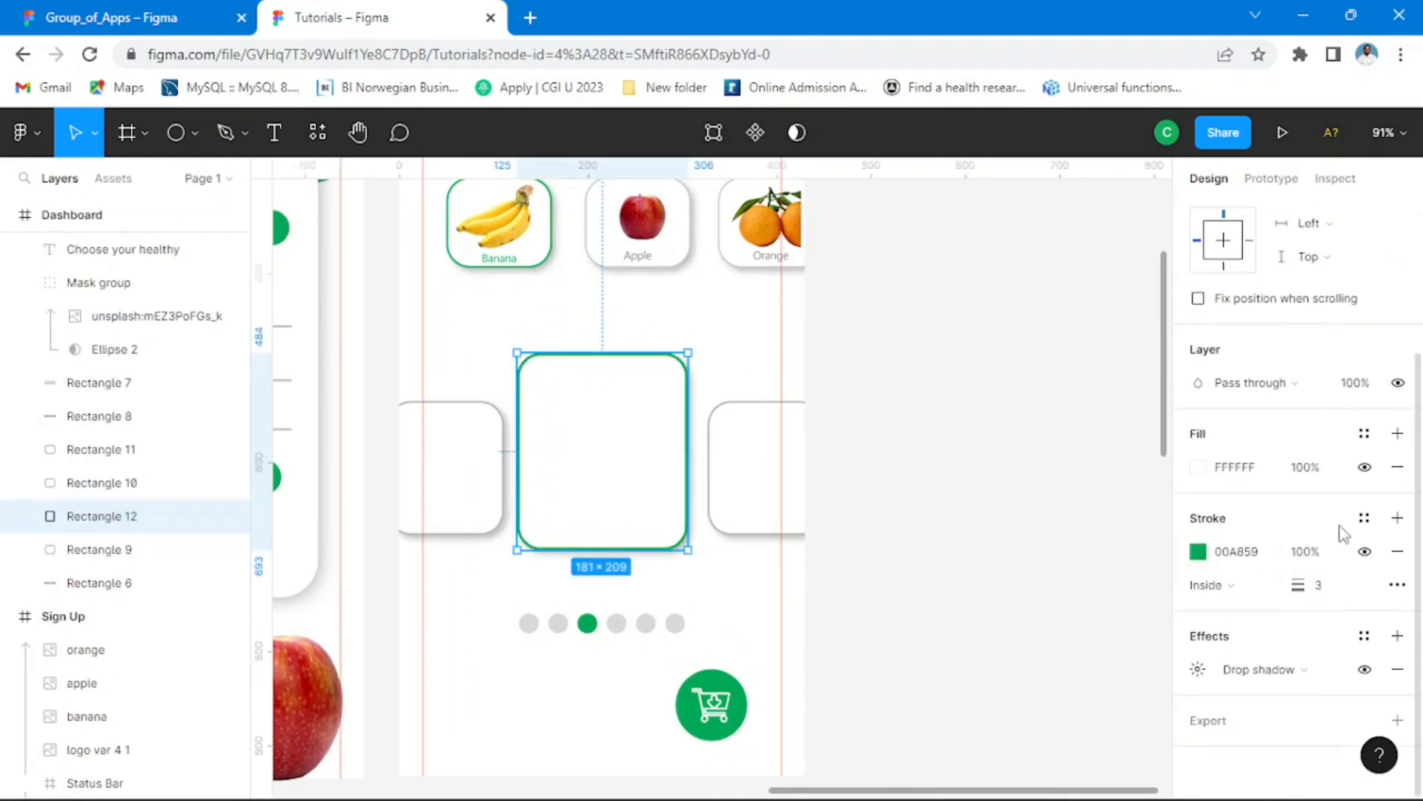
click(979, 358)
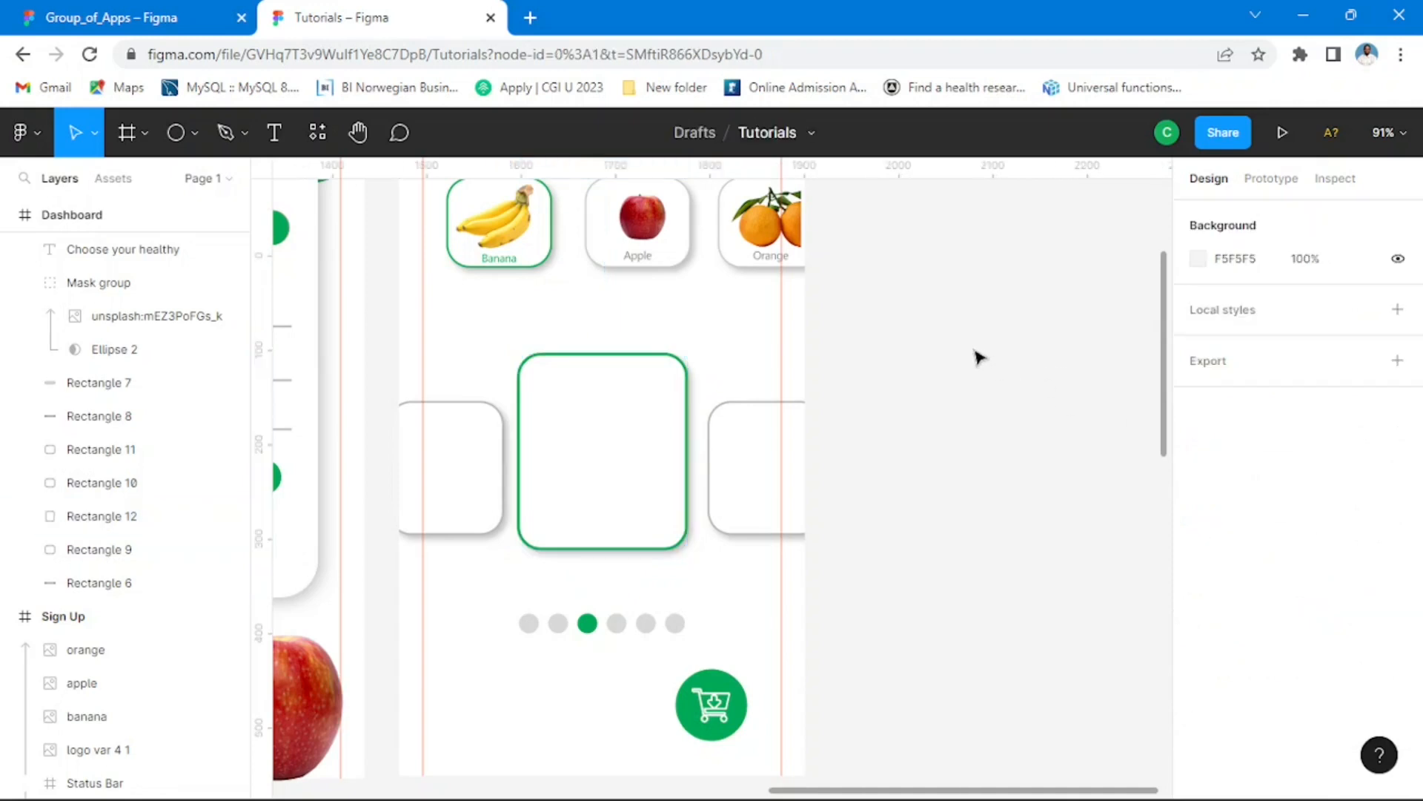
Step: Duplicate the category banana image into the large centre card, enlarge it to 124 × 105 and position it in the card's upper half
click(511, 245)
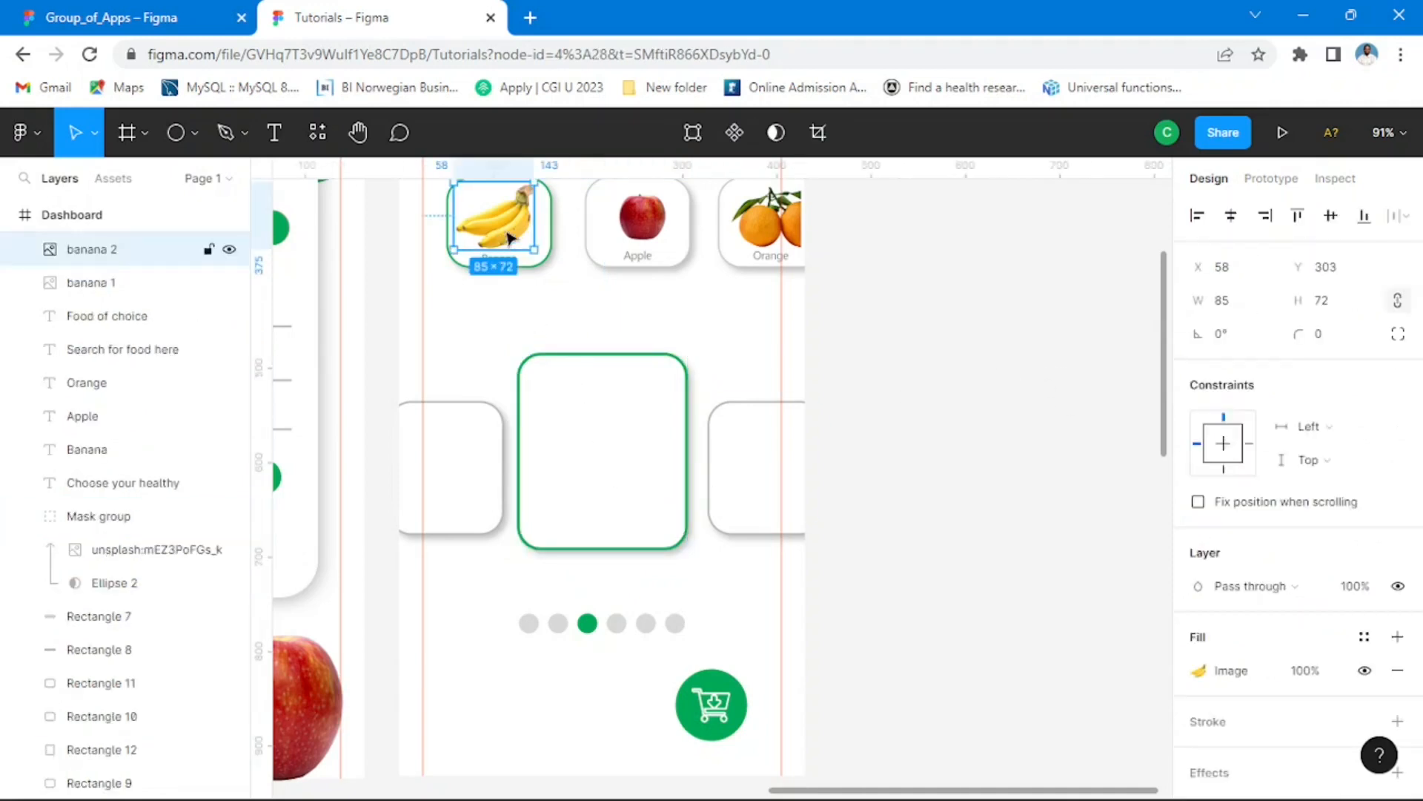
drag(511, 237, 606, 436)
drag(627, 384, 664, 353)
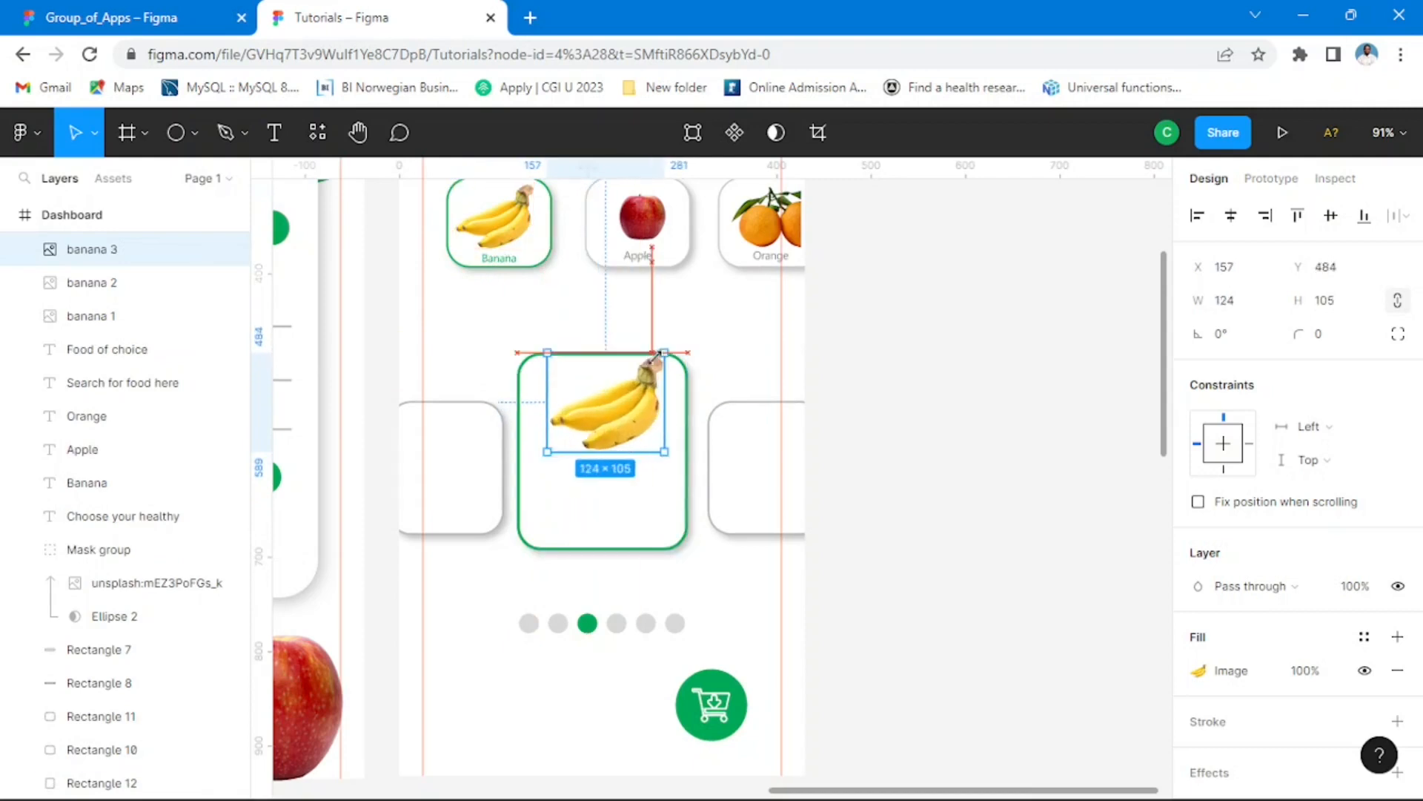
drag(646, 407, 621, 424)
click(357, 378)
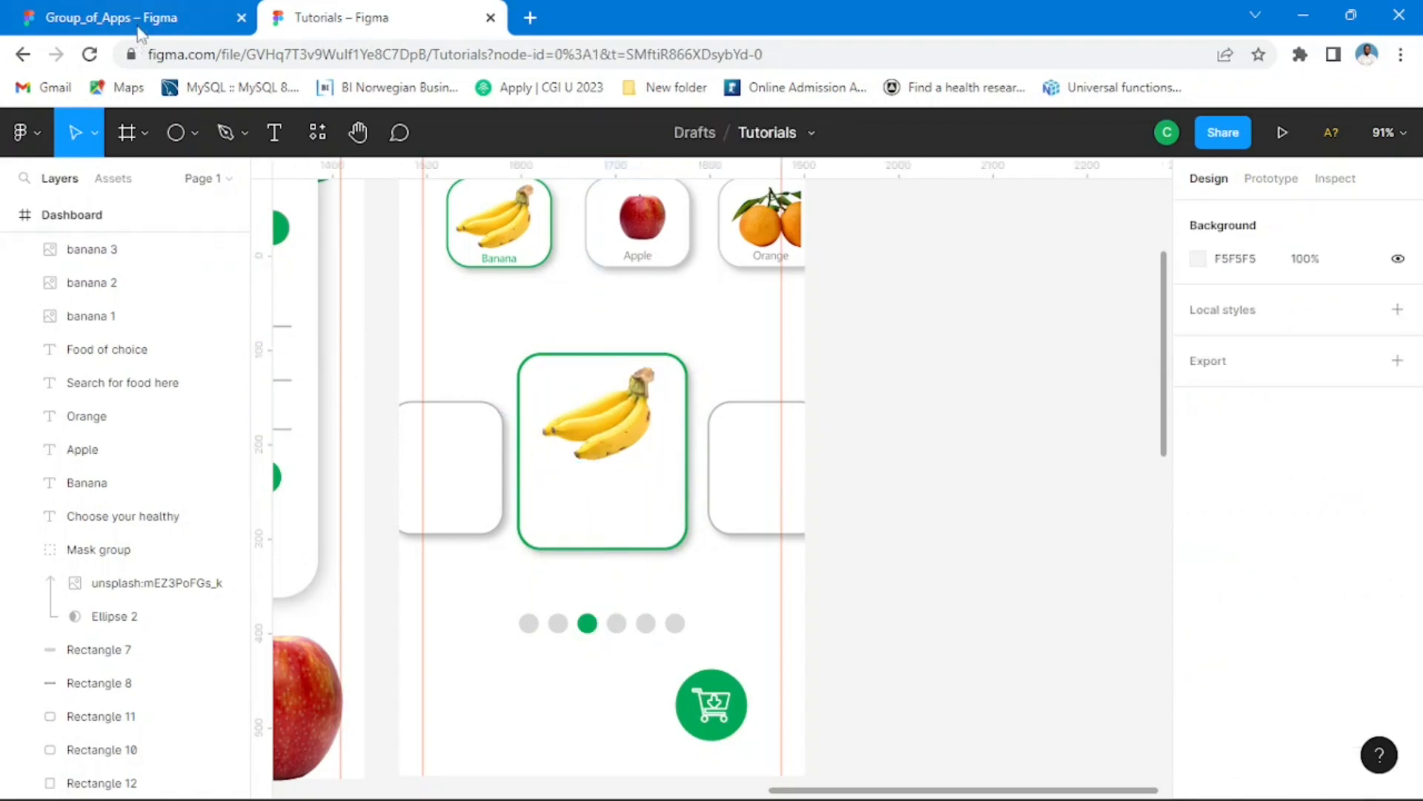
Step: Check the reference fruit cards in Group_of_Apps and copy the Banana category label beneath the centre card's banana image in Tutorials
click(139, 21)
scroll(642, 439, up, 5)
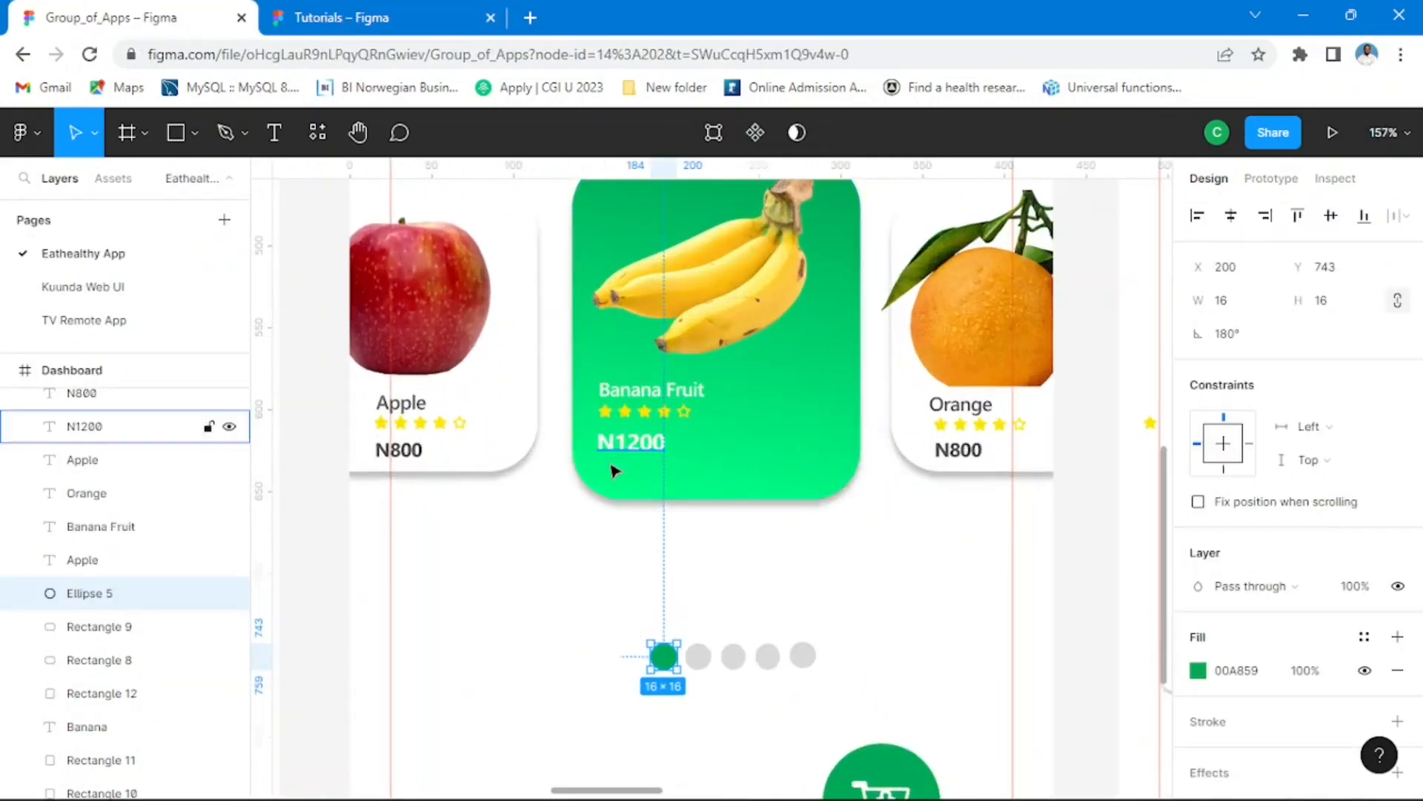
click(393, 22)
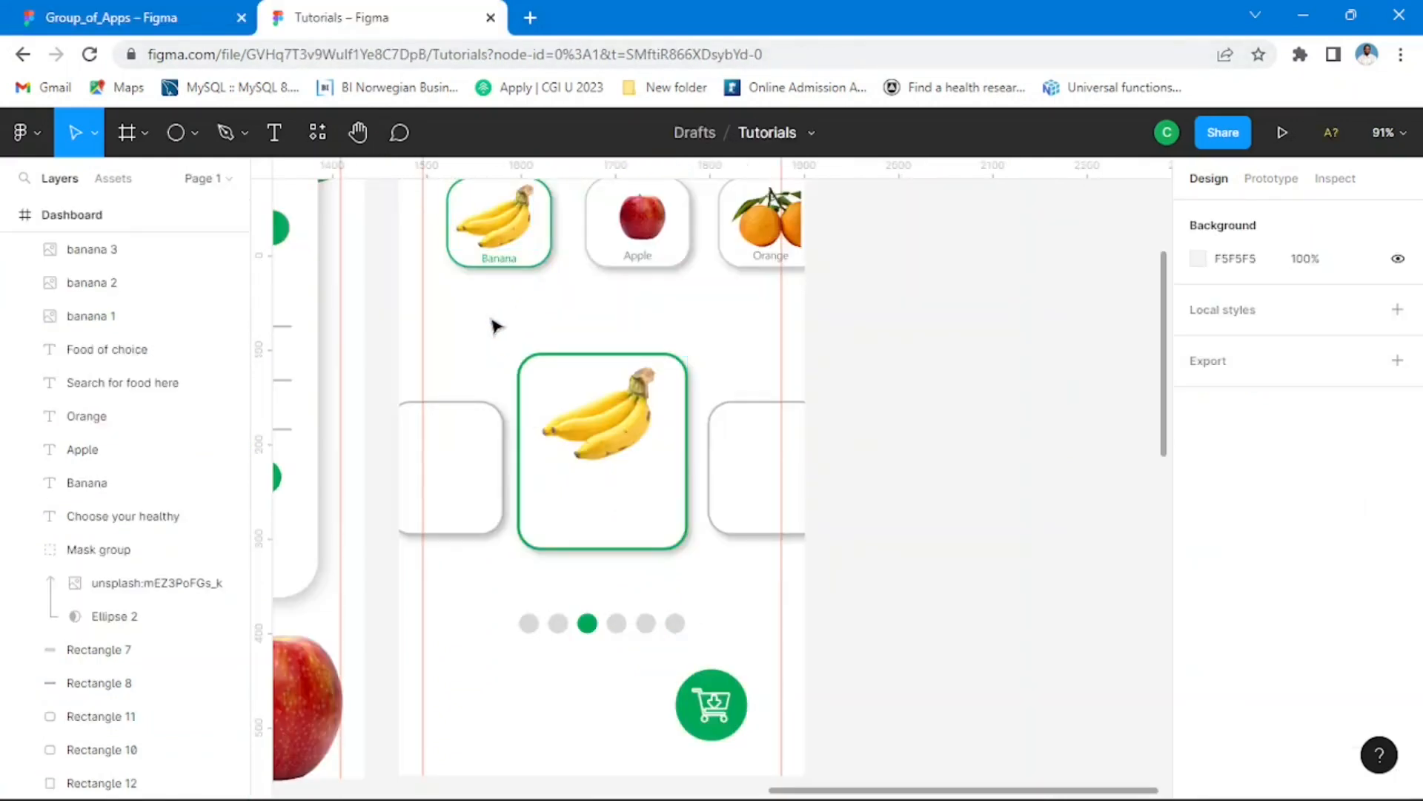
click(505, 265)
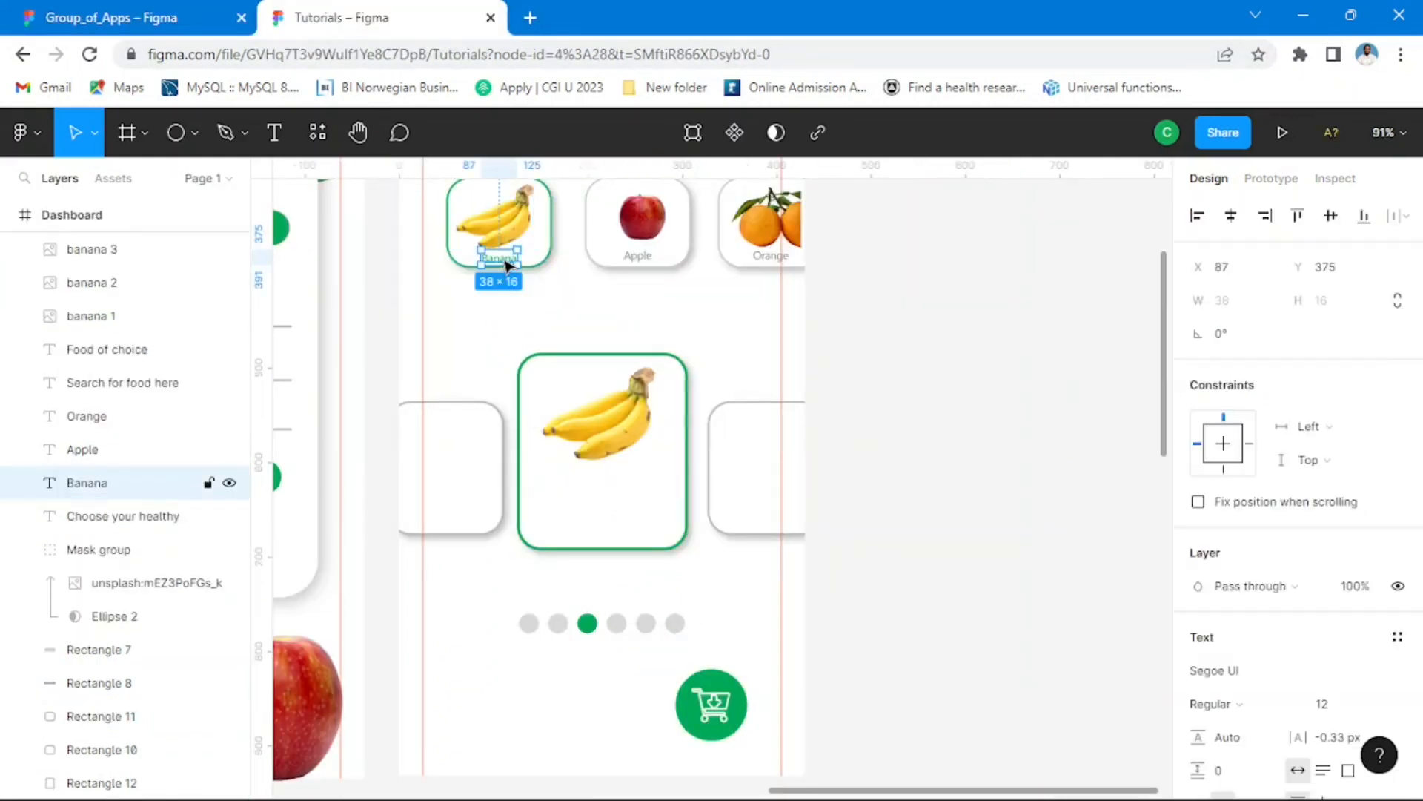
drag(505, 265, 572, 492)
click(188, 23)
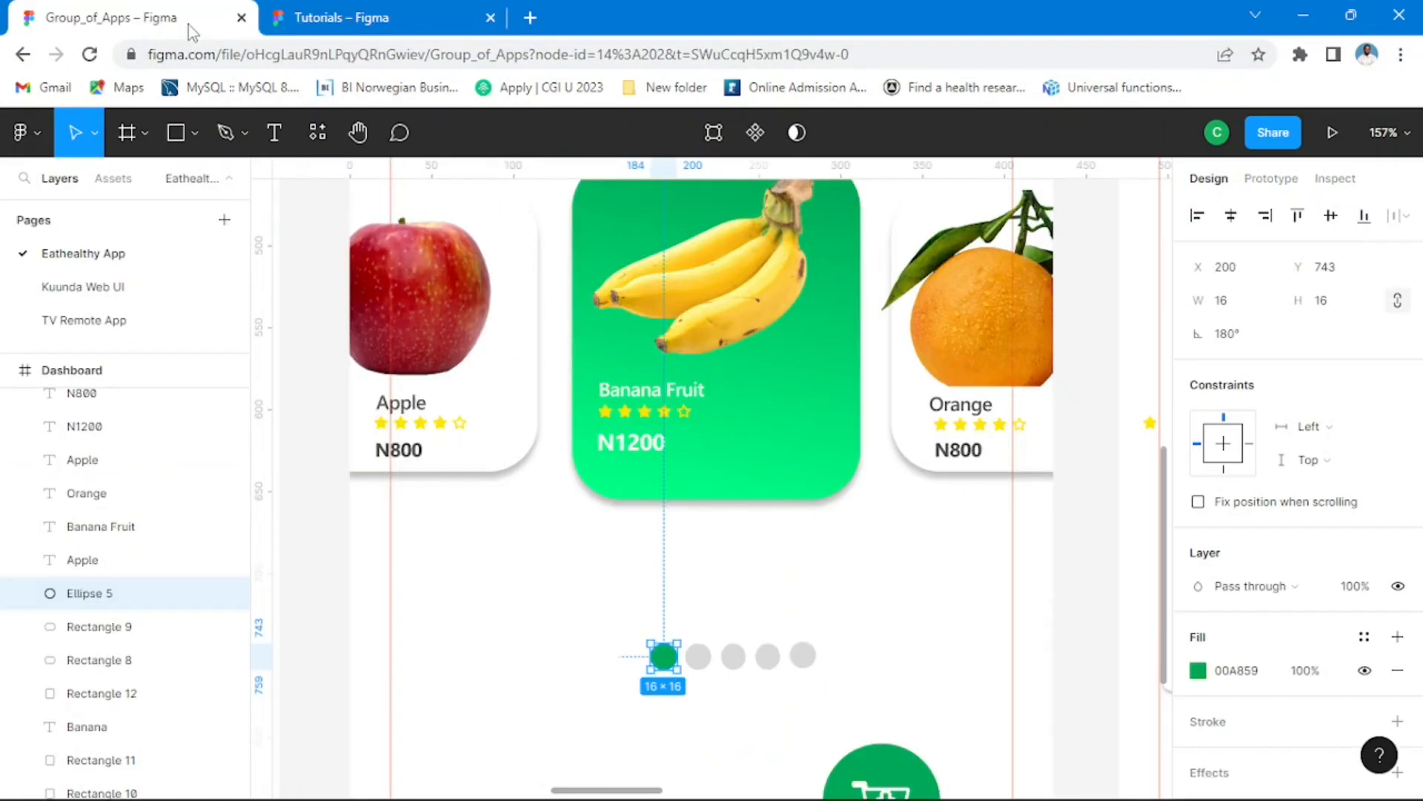
click(354, 22)
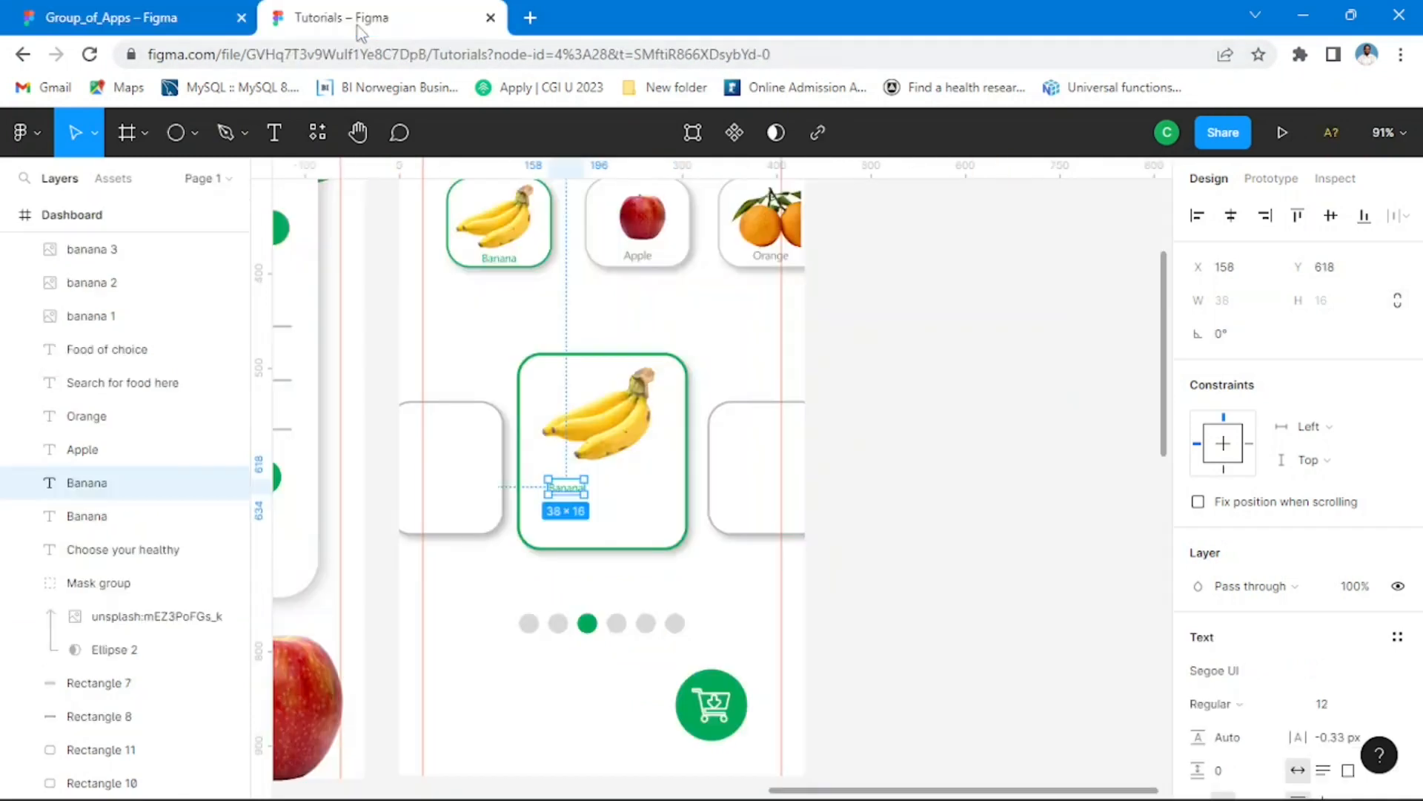
Step: Move the copied Banana label out of the centre card onto the empty canvas beside the Dashboard frame
click(683, 563)
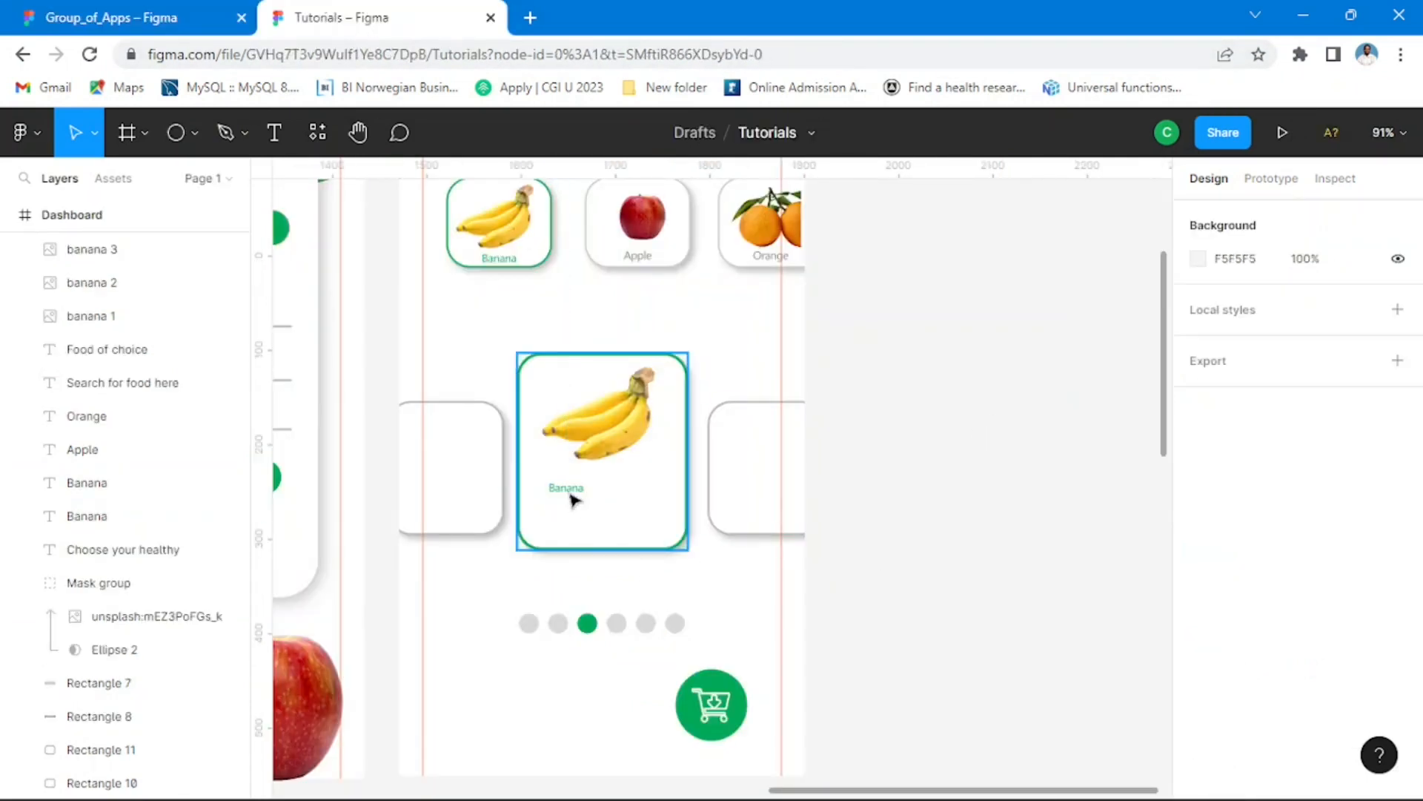
drag(571, 491, 963, 393)
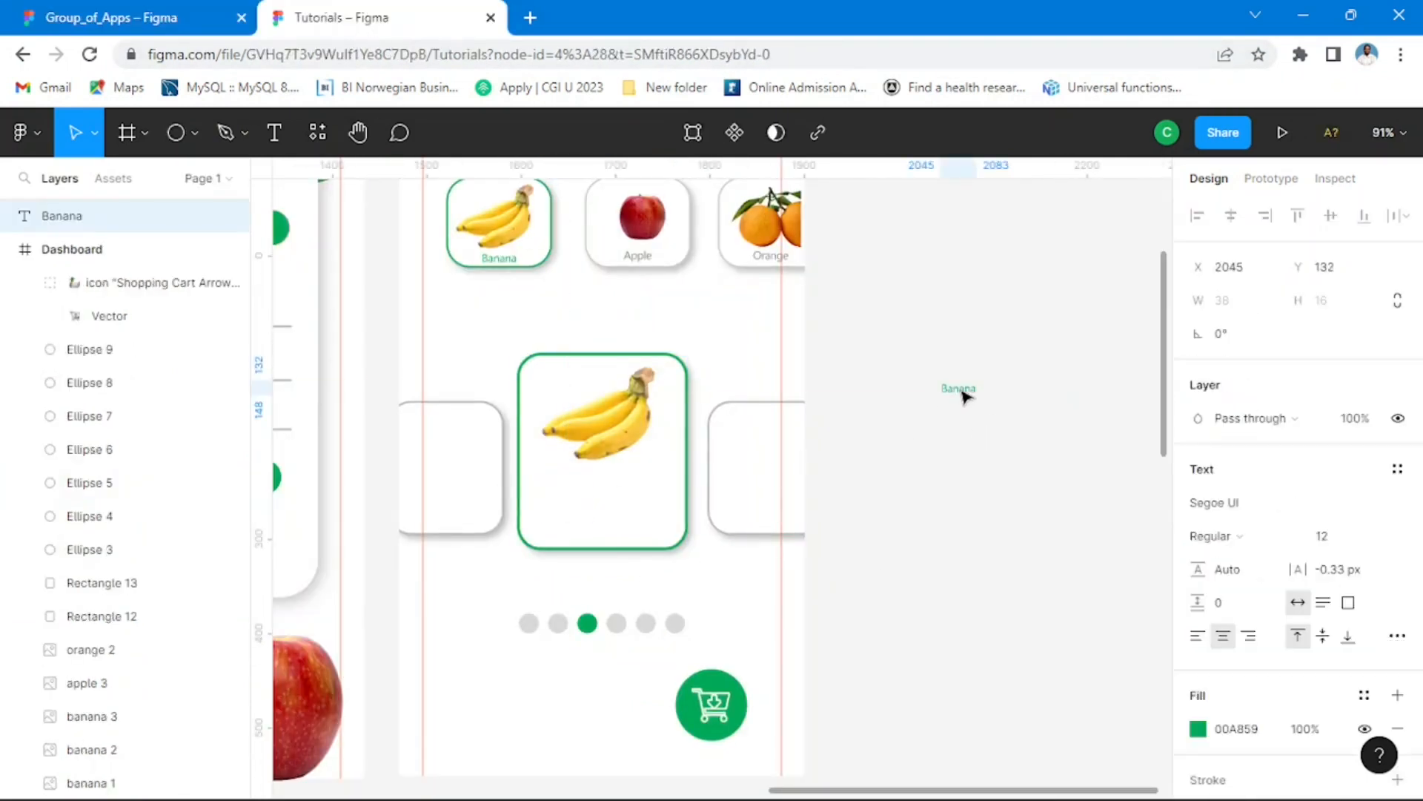
click(1001, 519)
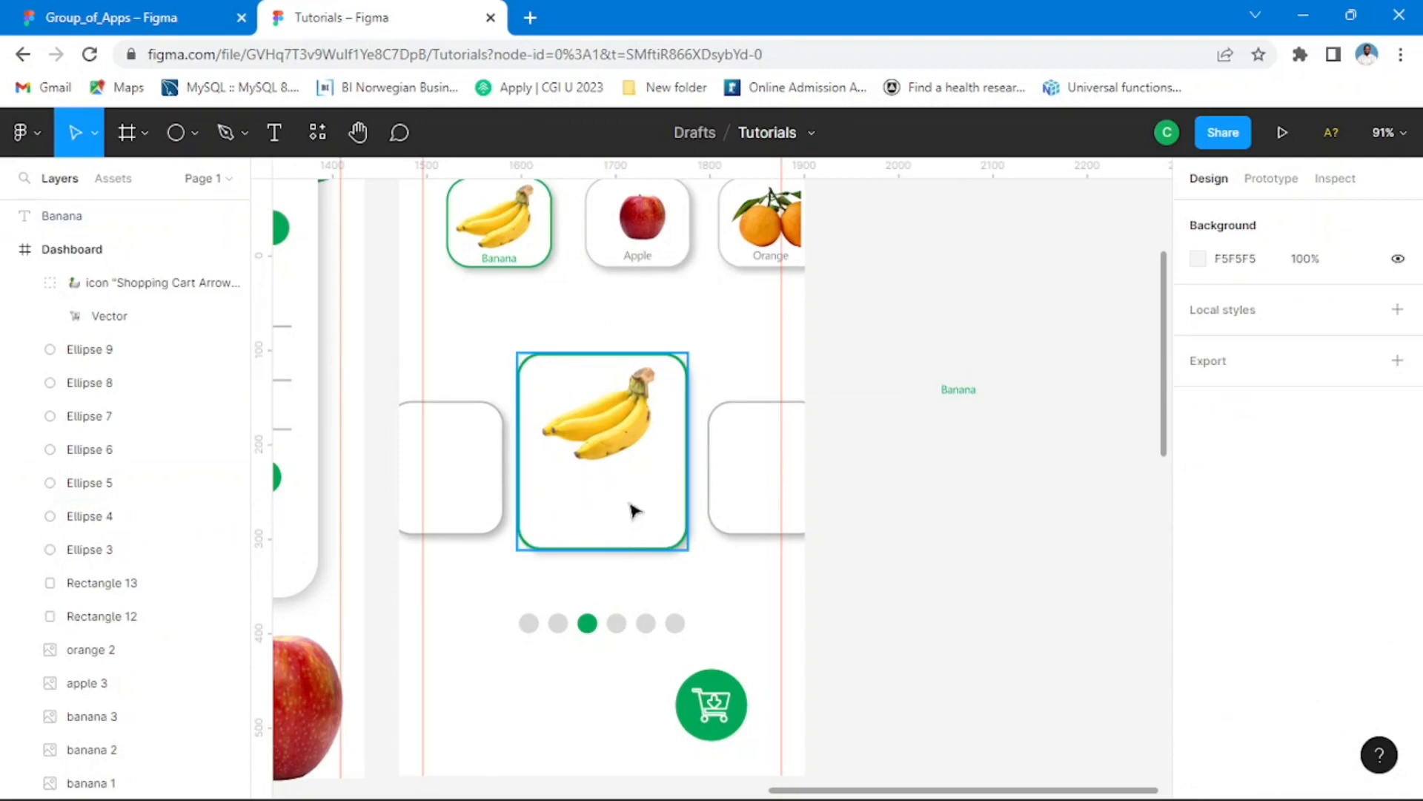
Step: Fill the large centre card with green 00A859 and set its stroke width to 0
click(679, 547)
scroll(1310, 611, down, 1)
scroll(1310, 612, down, 3)
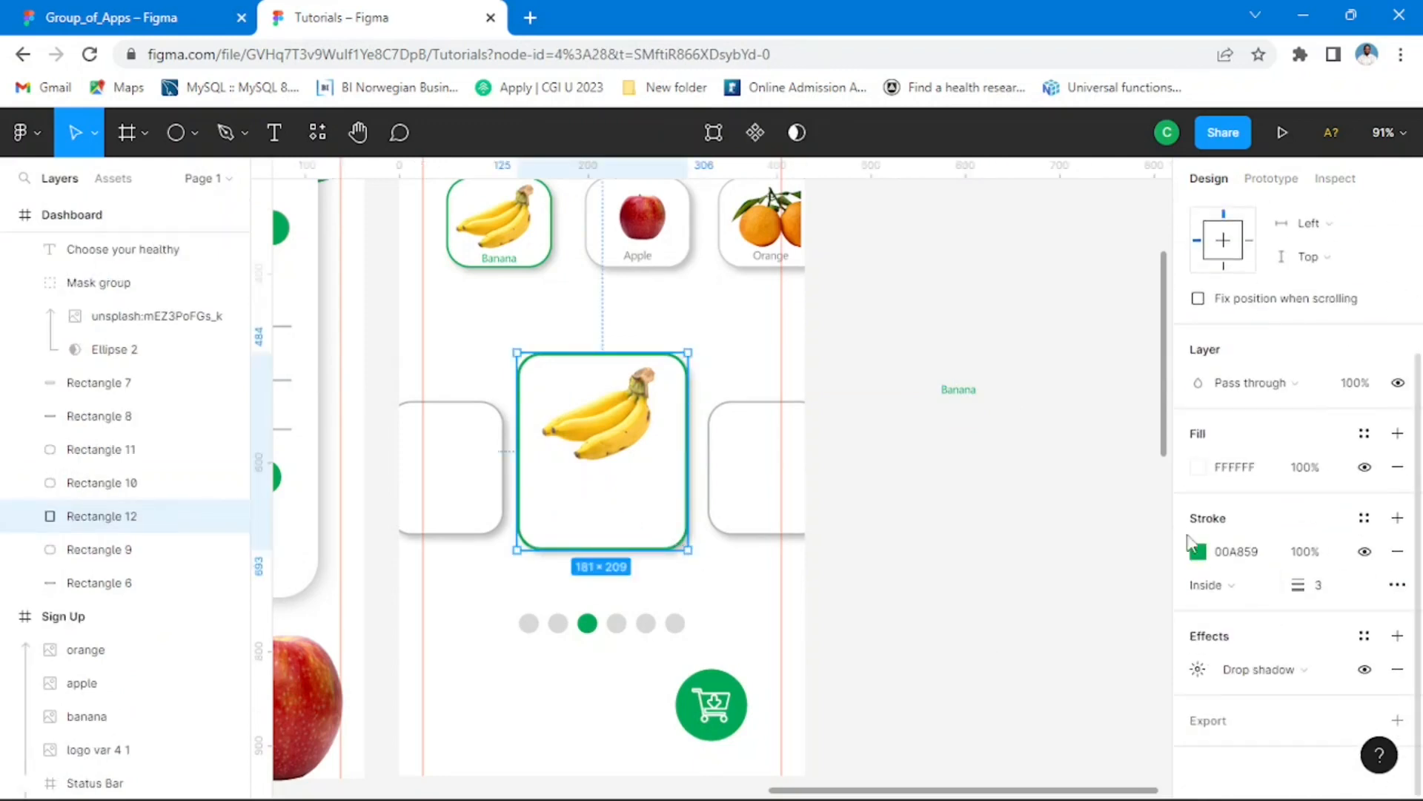
click(1200, 472)
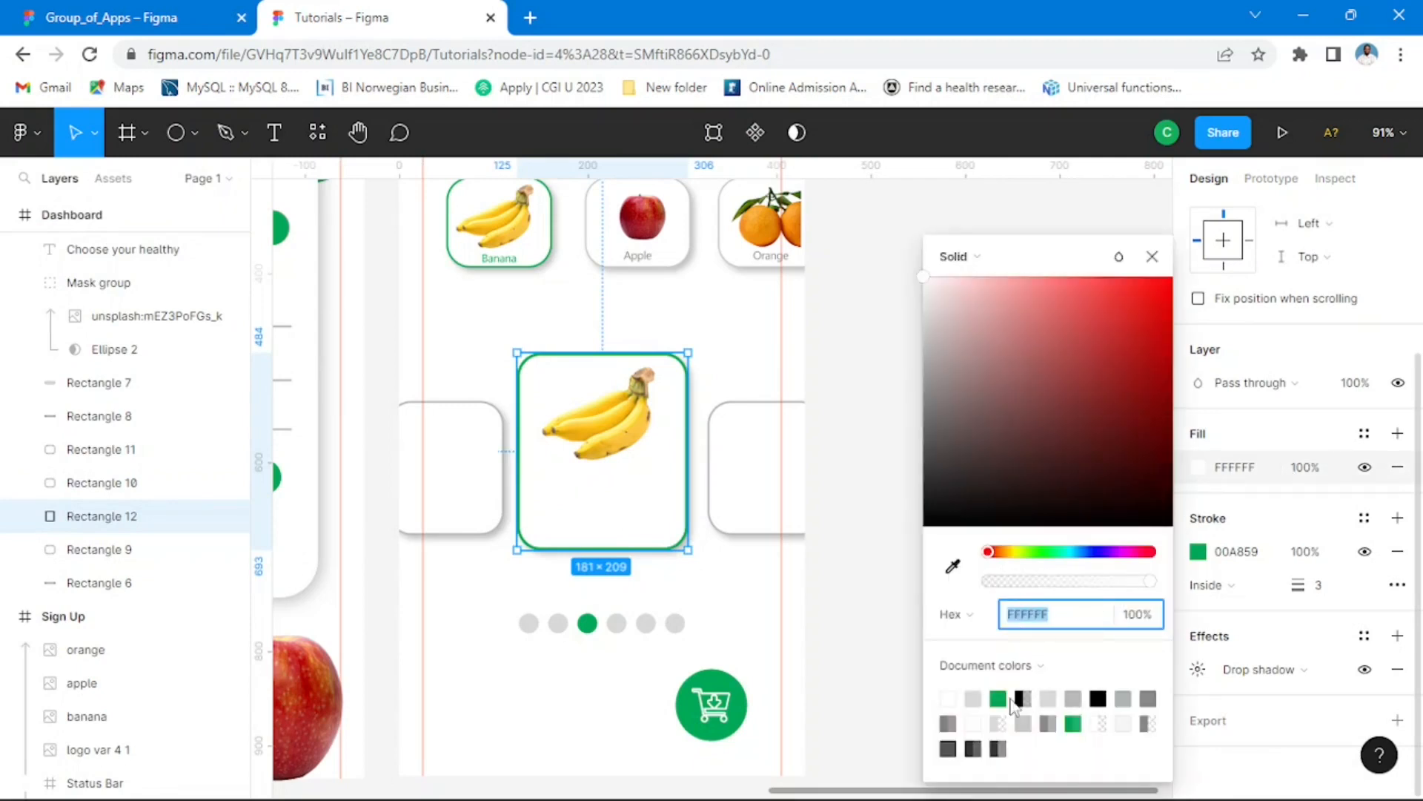
click(1003, 697)
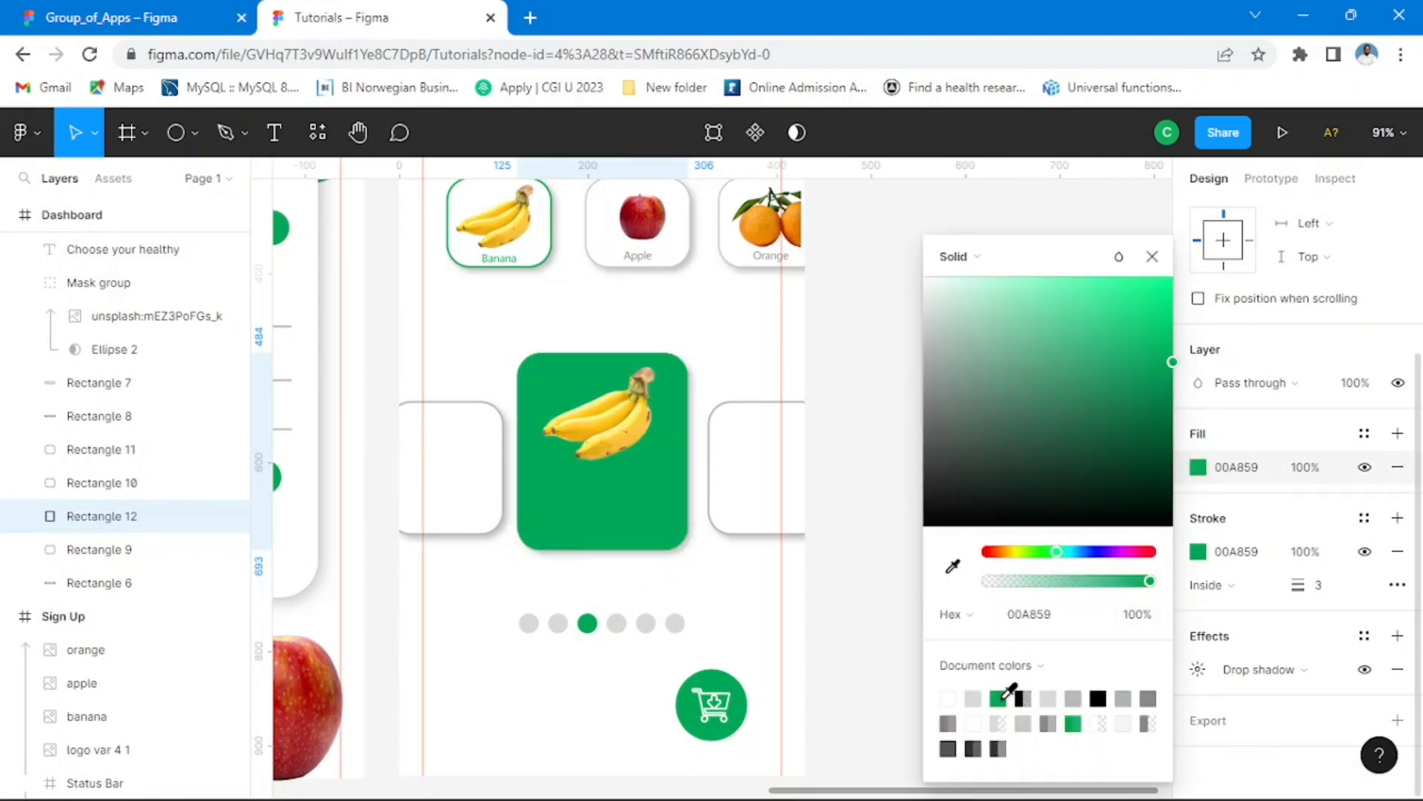
click(1152, 259)
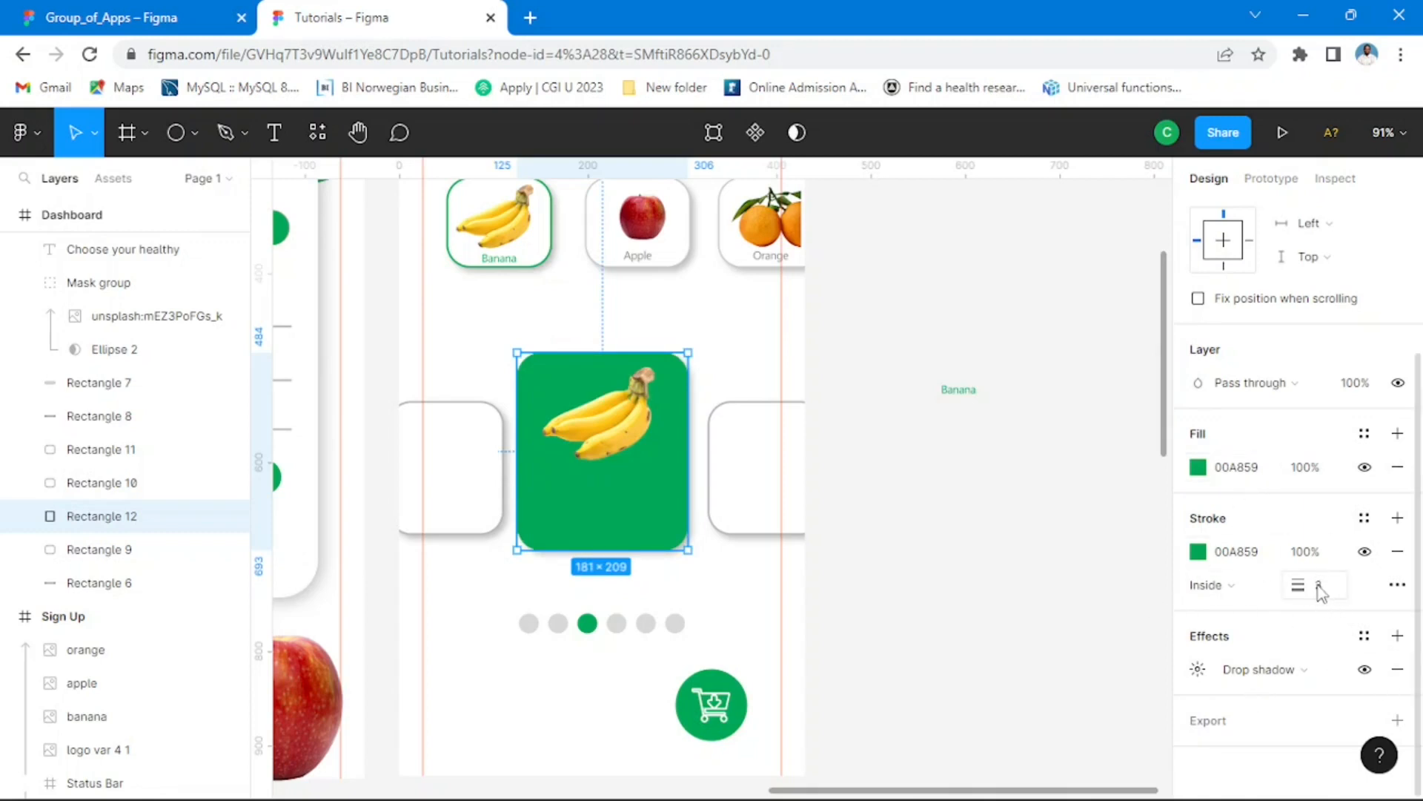
click(1320, 590)
key(Return)
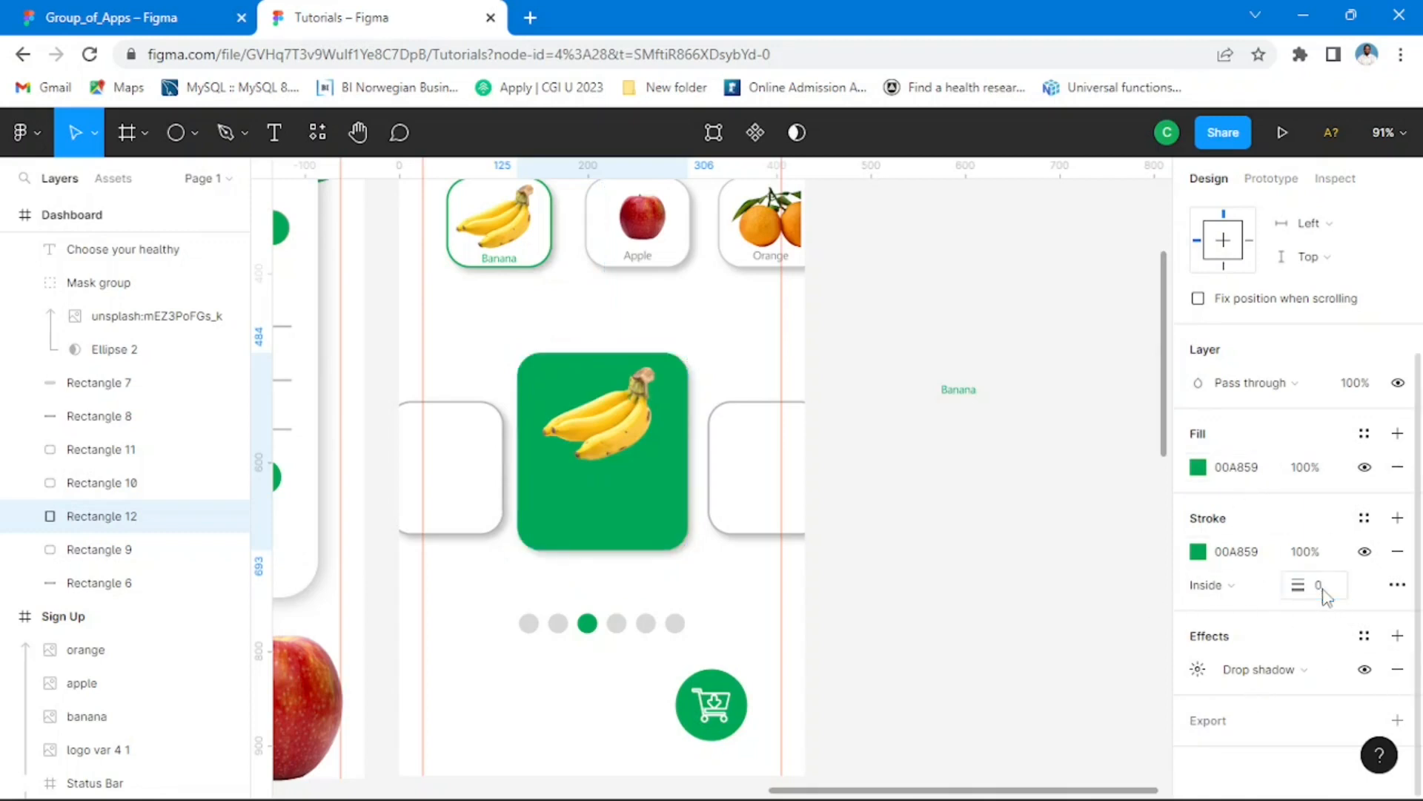
click(1049, 474)
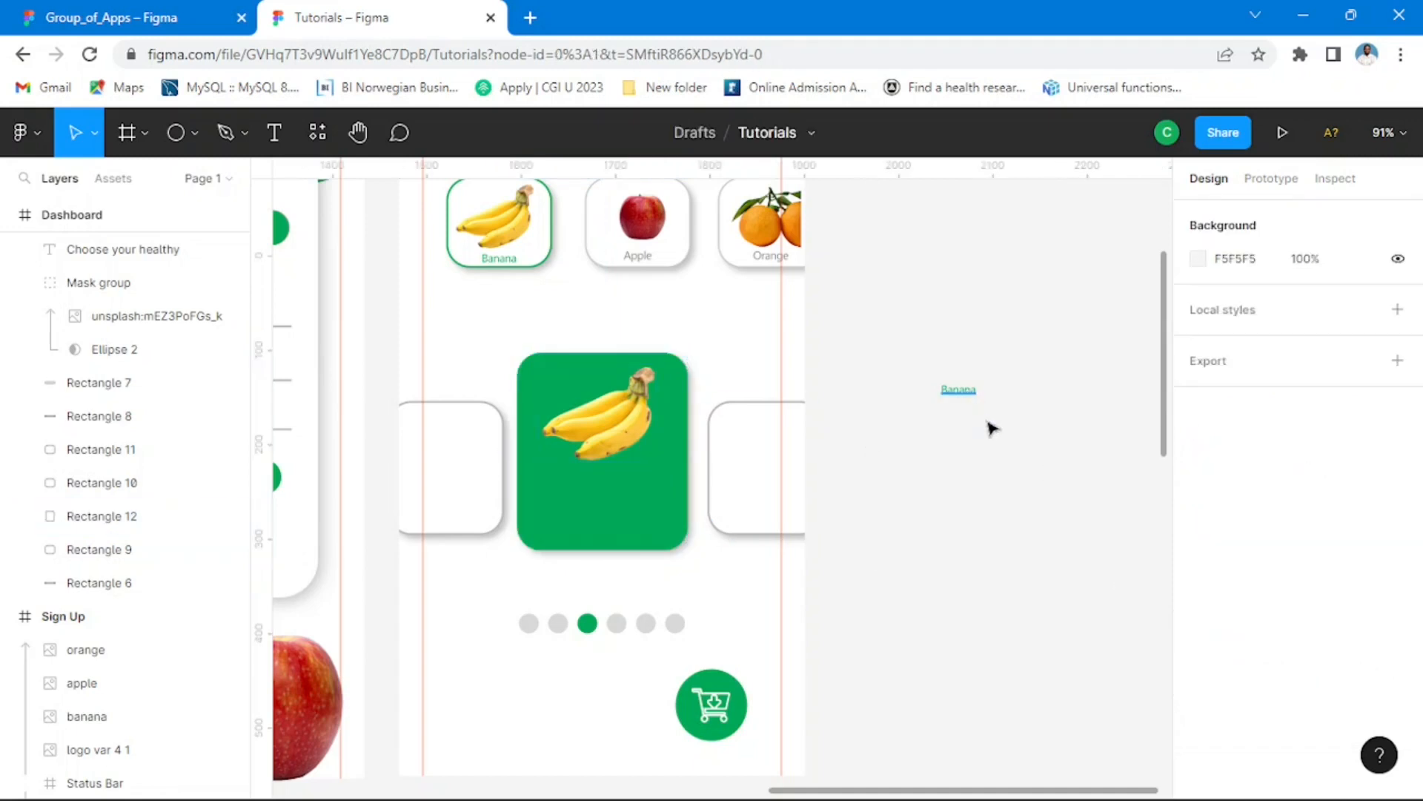
Step: Change the loose Banana label's fill to white FFFFFF and place it in the green card beneath the banana image
click(959, 389)
scroll(1223, 593, down, 3)
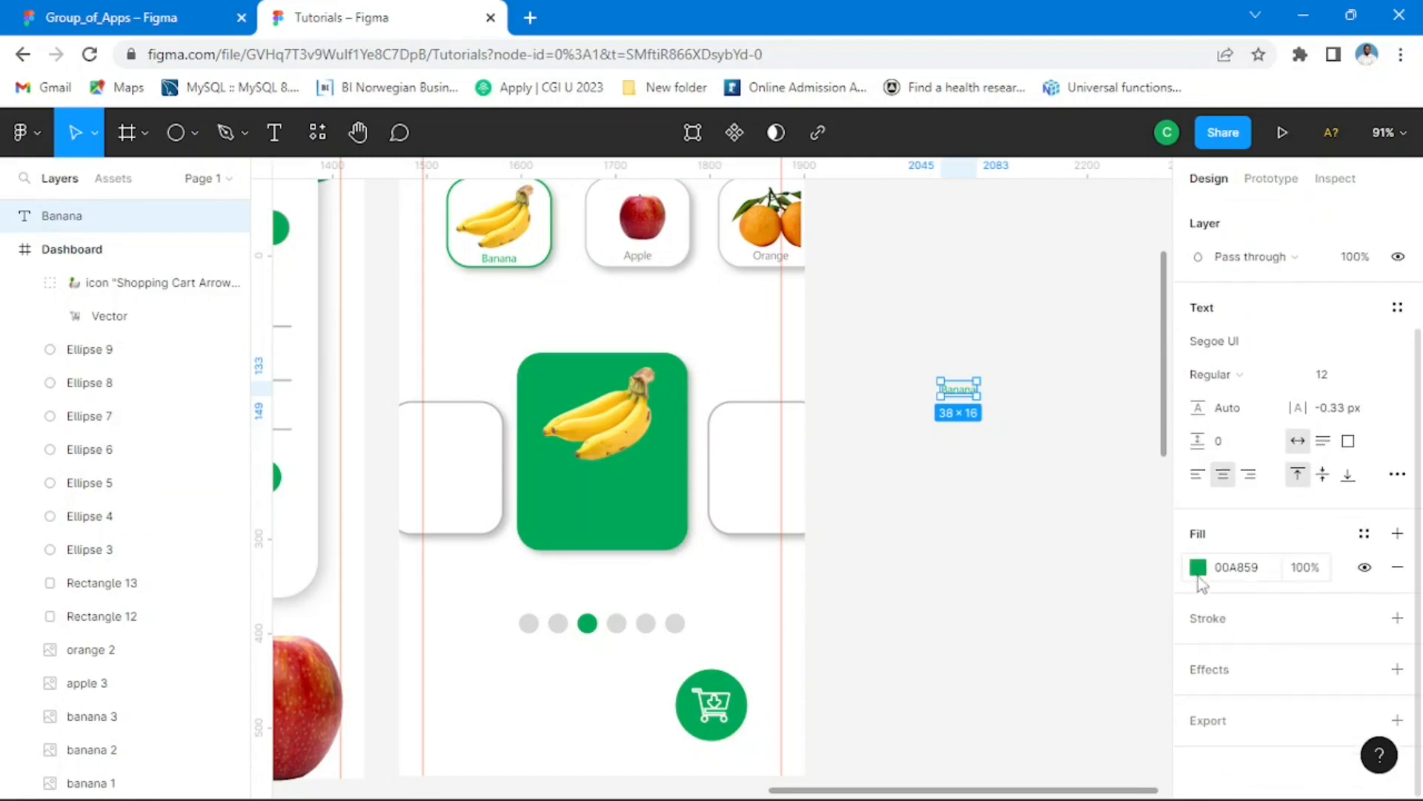
click(1198, 571)
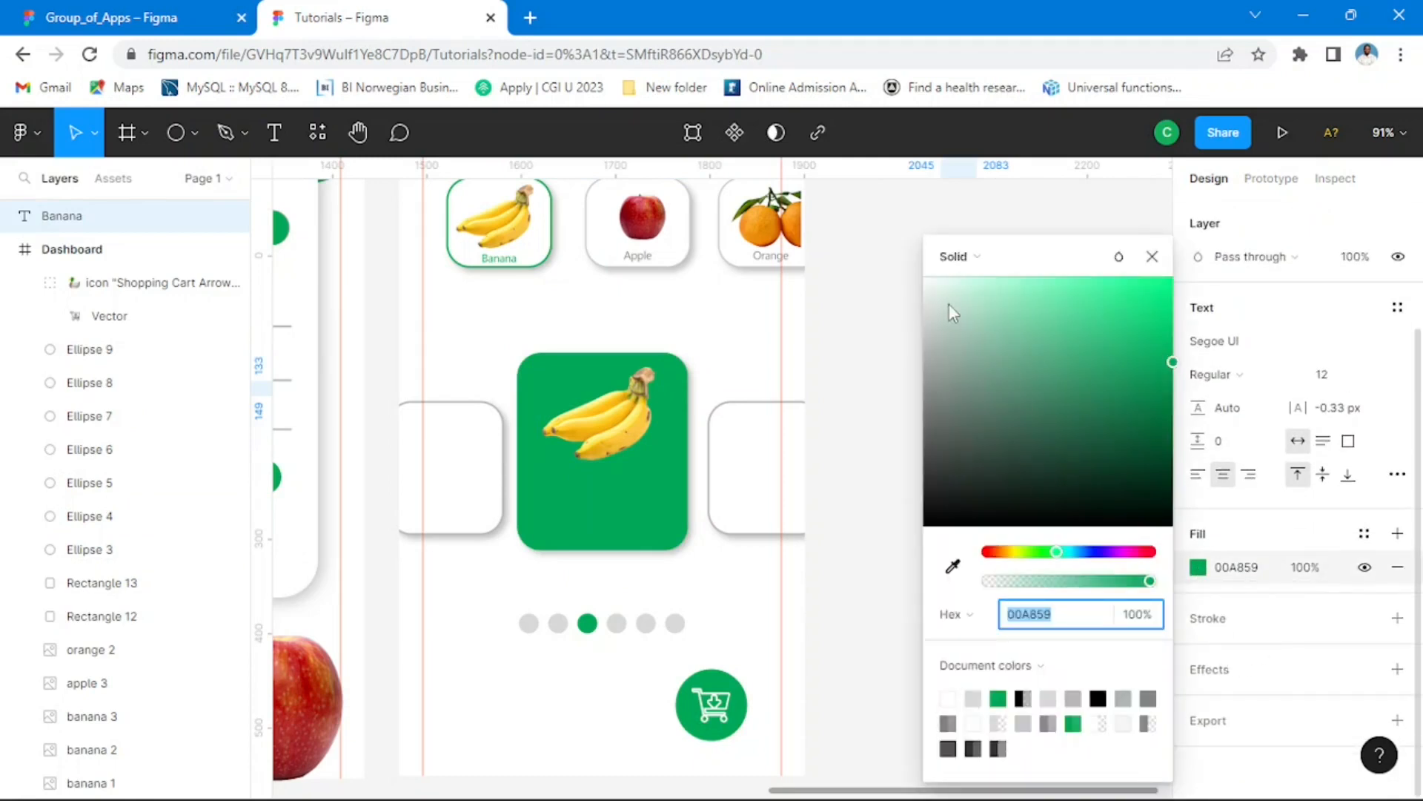
drag(952, 313, 908, 273)
click(1152, 256)
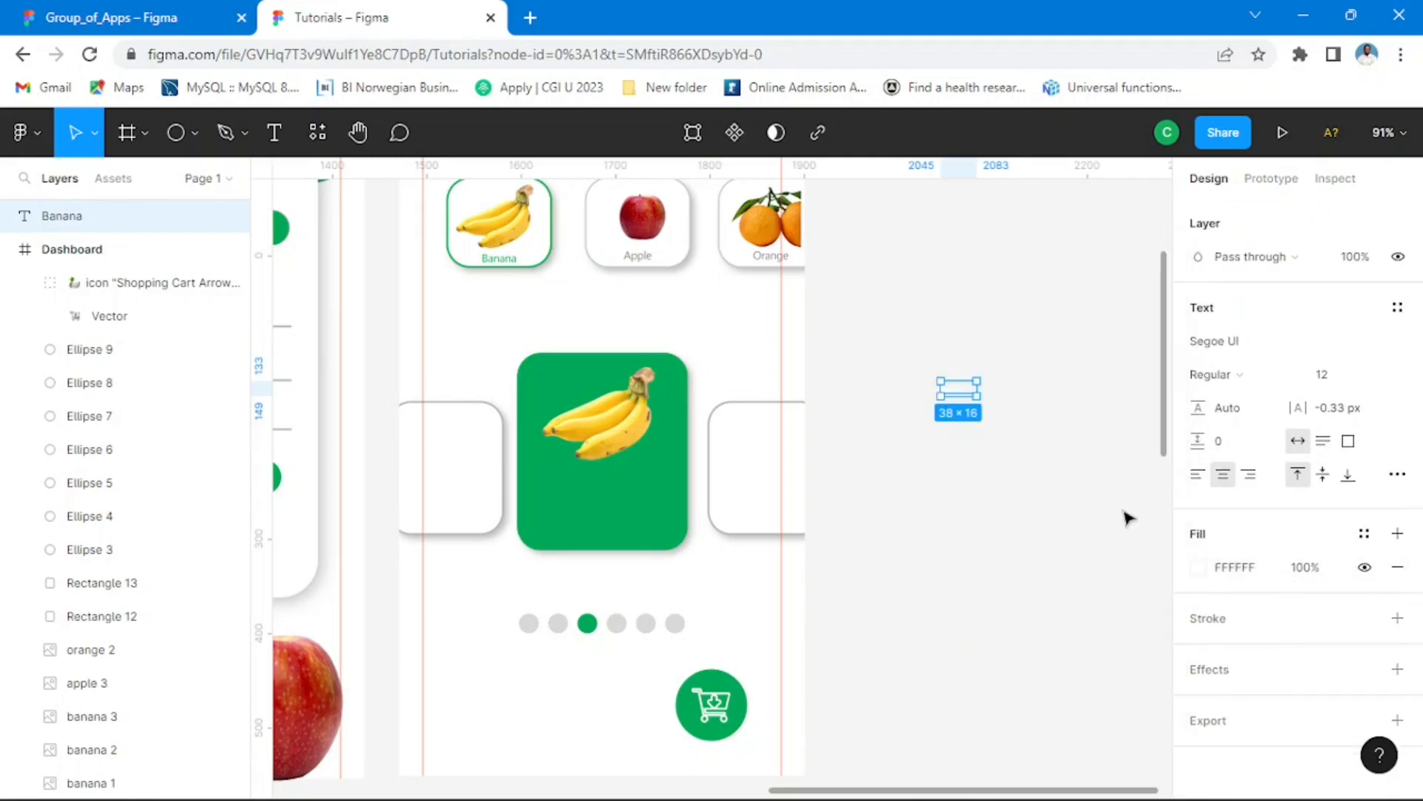
drag(958, 395, 578, 495)
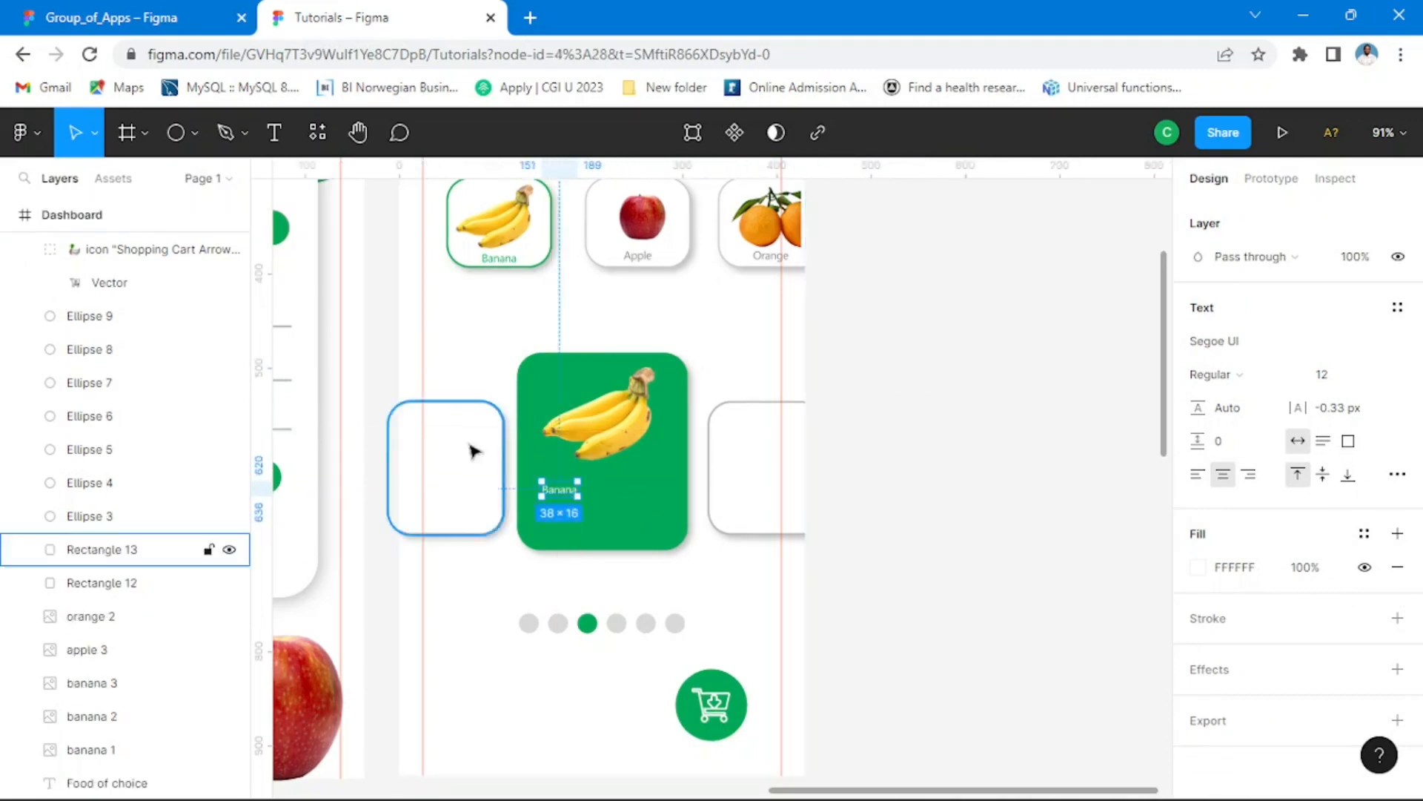
Step: Check the Banana Fruit label's text and fill settings in Group_of_Apps and return to the Tutorials file
click(112, 17)
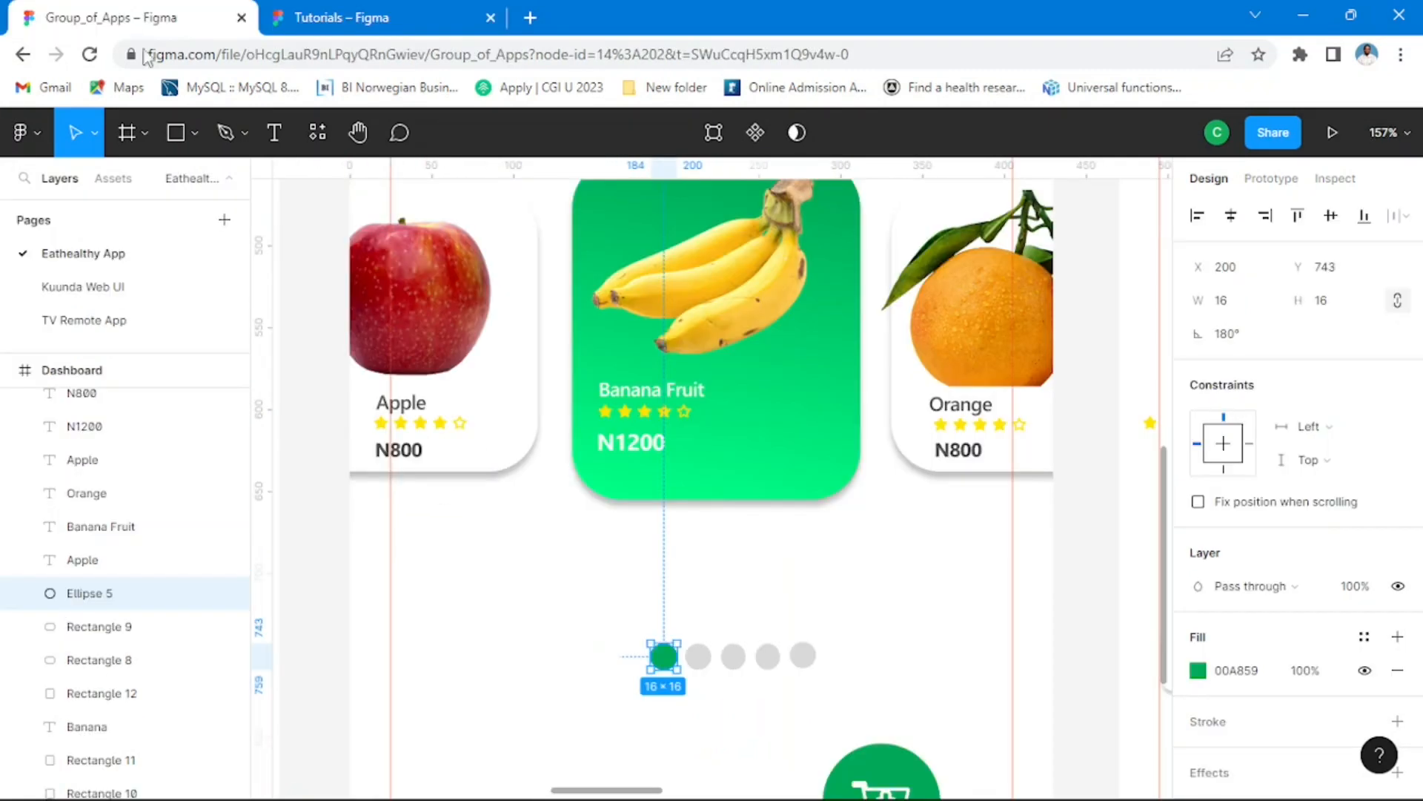
click(695, 401)
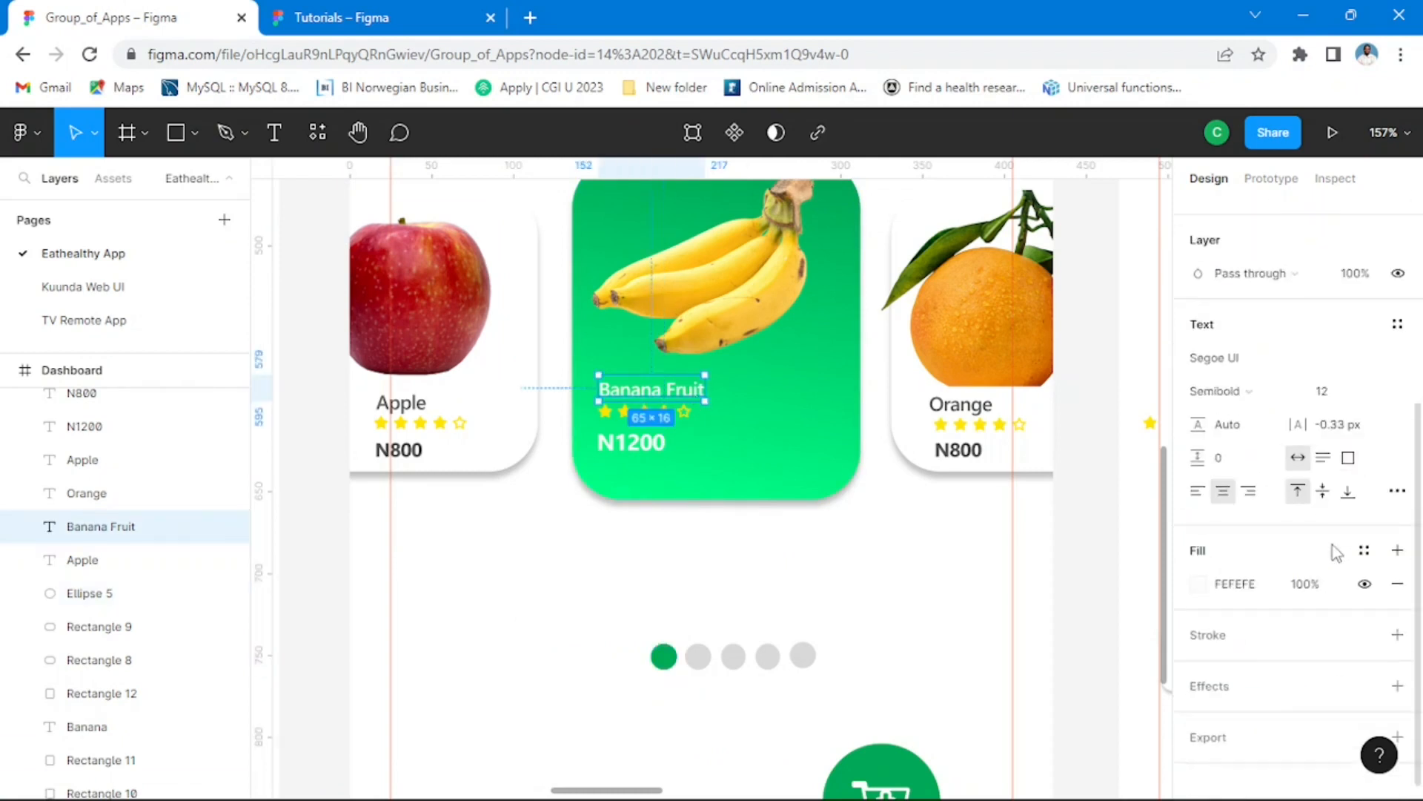
click(348, 17)
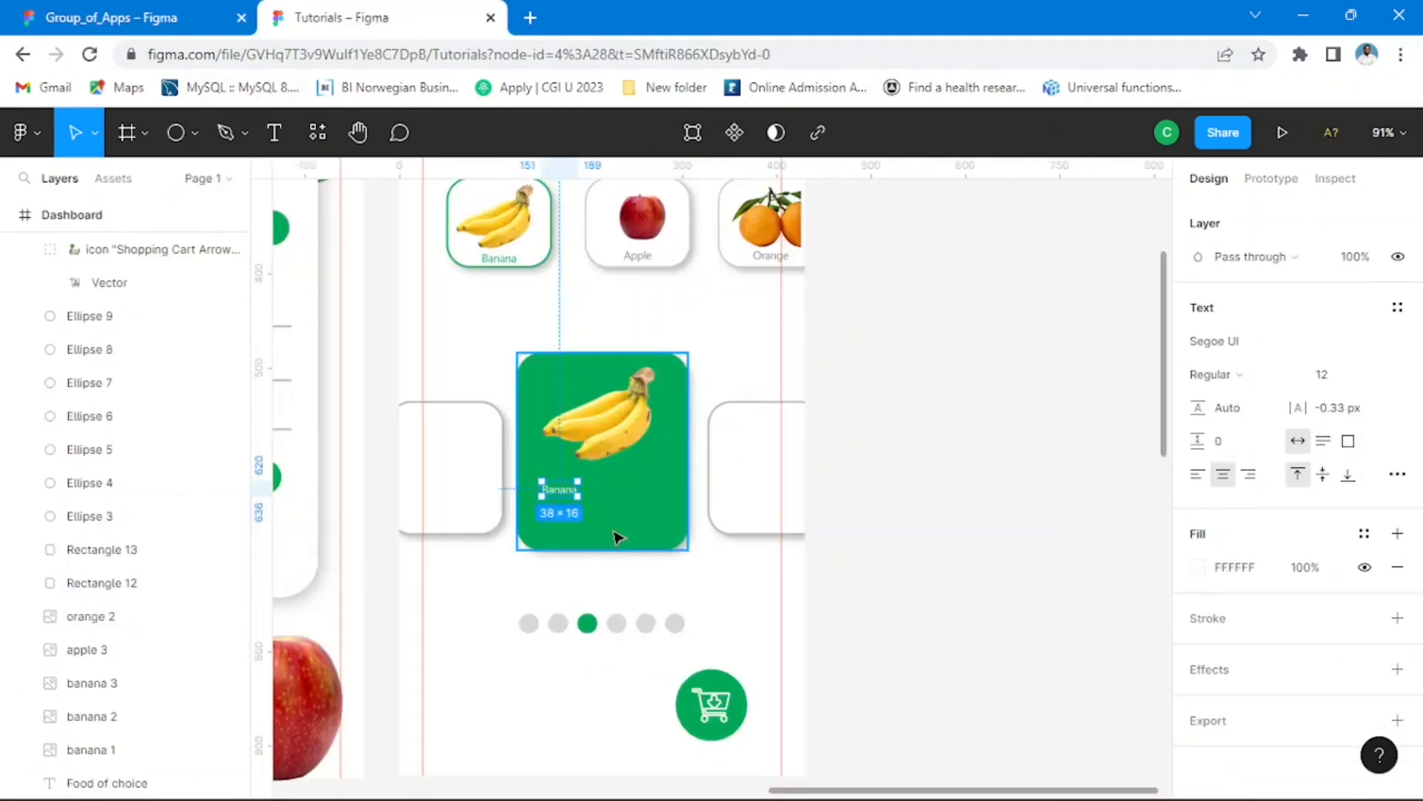
click(100, 18)
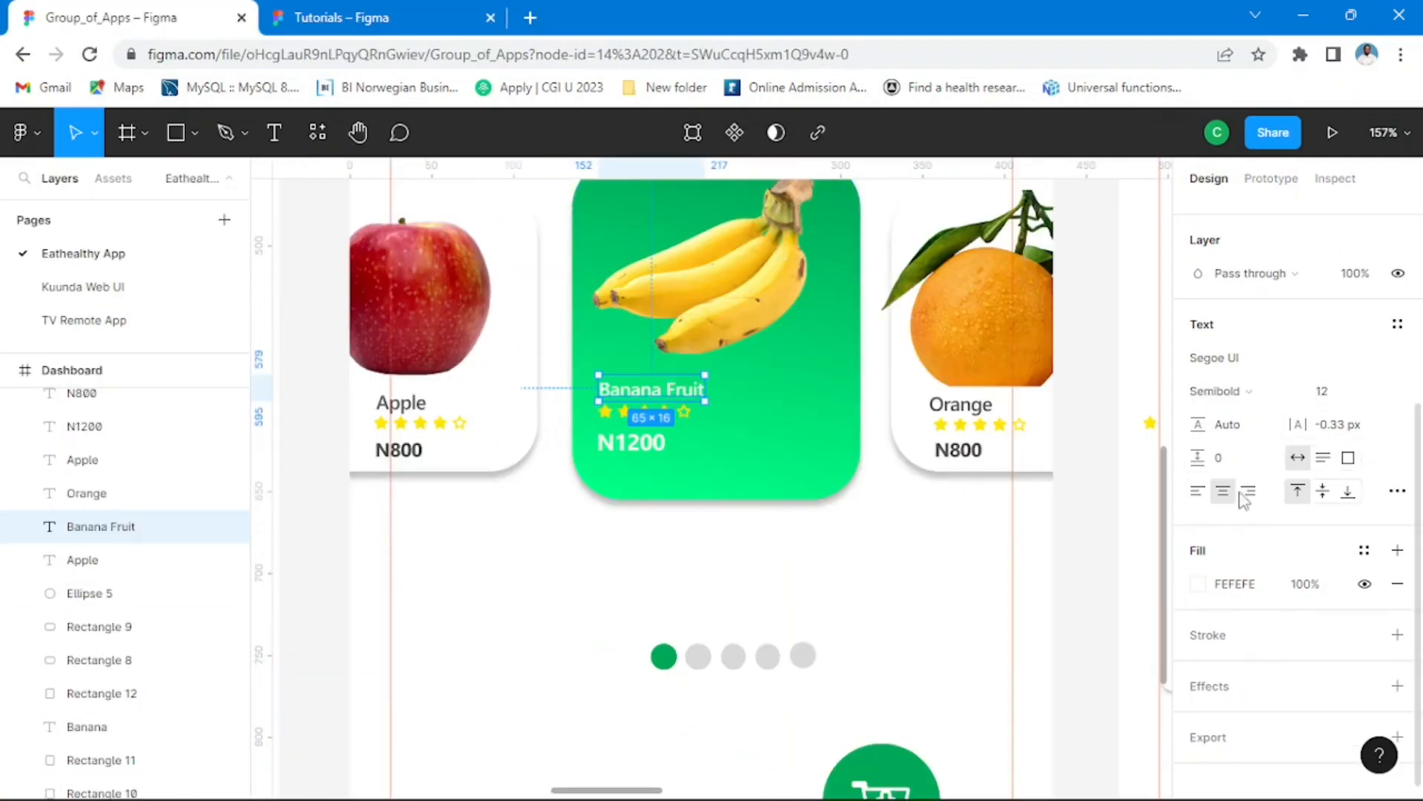
click(356, 18)
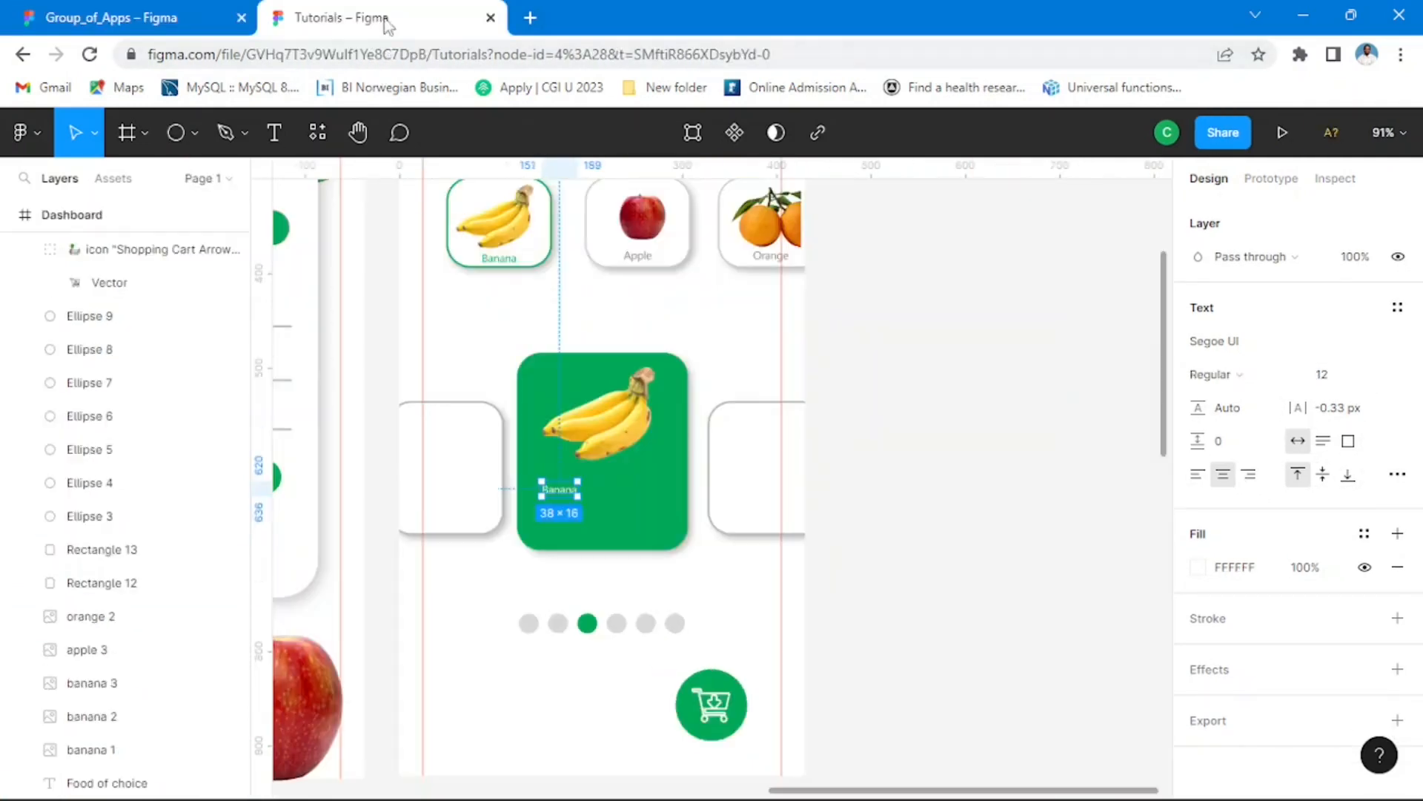
Step: Set the Banana label in the green card to font size 15 and Semibold weight
click(558, 492)
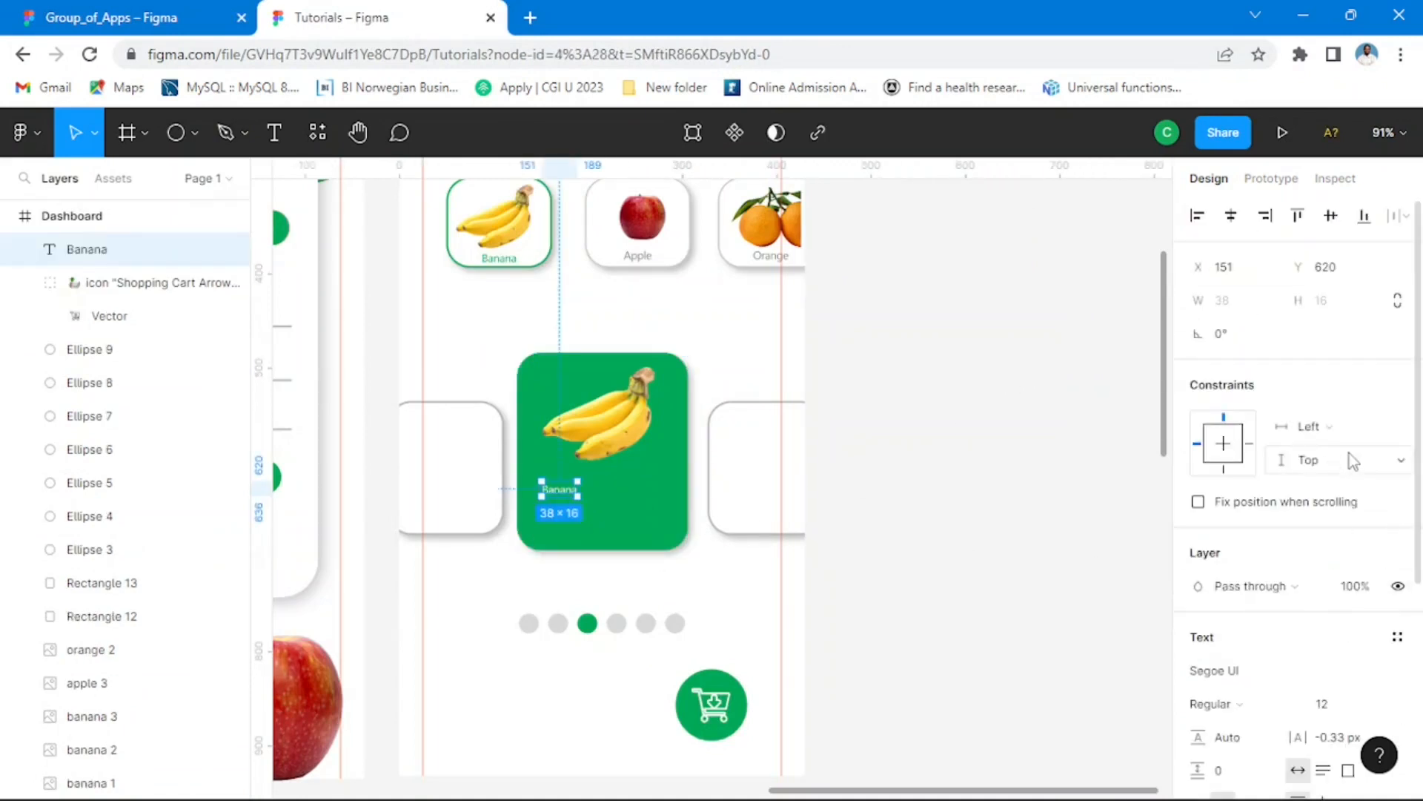
scroll(1374, 563, down, 3)
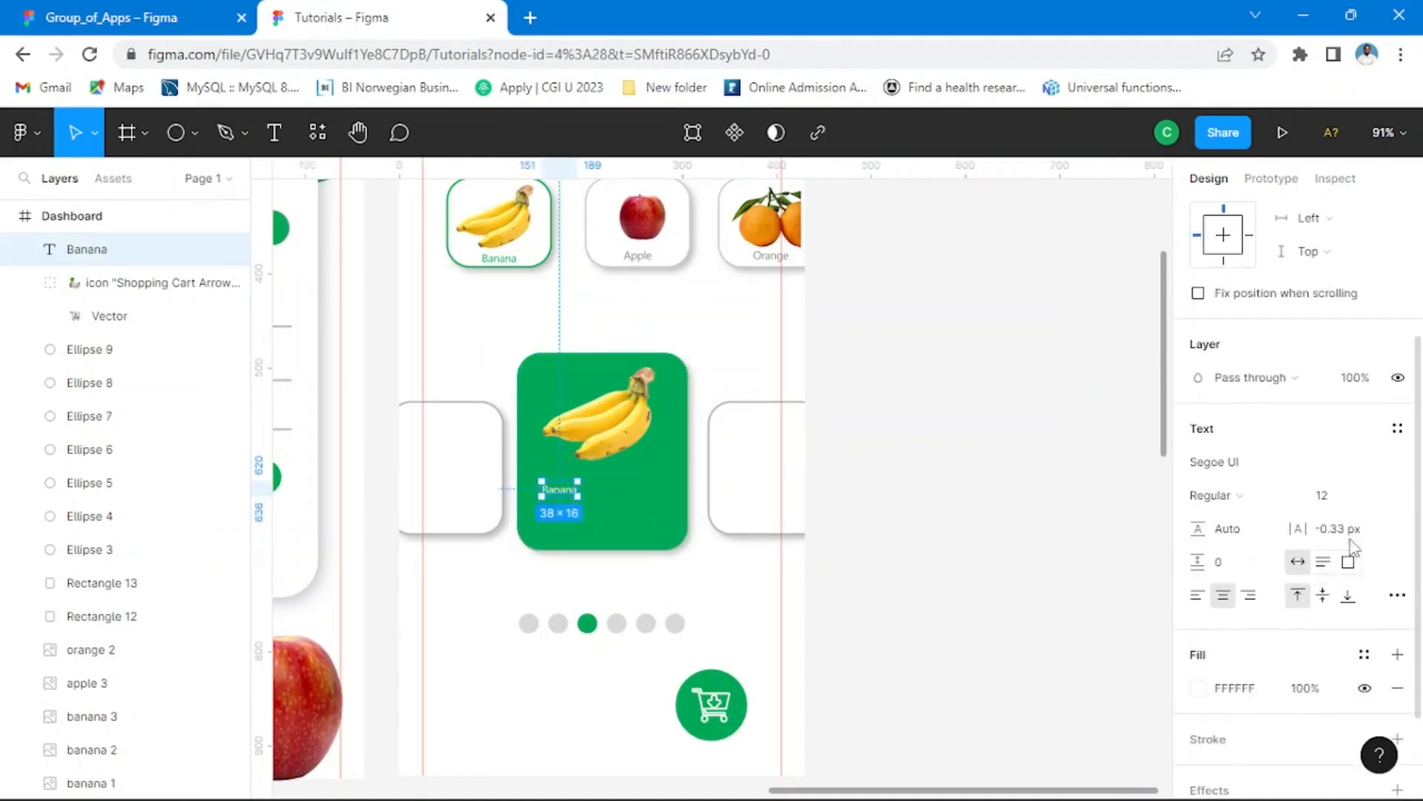
click(1377, 496)
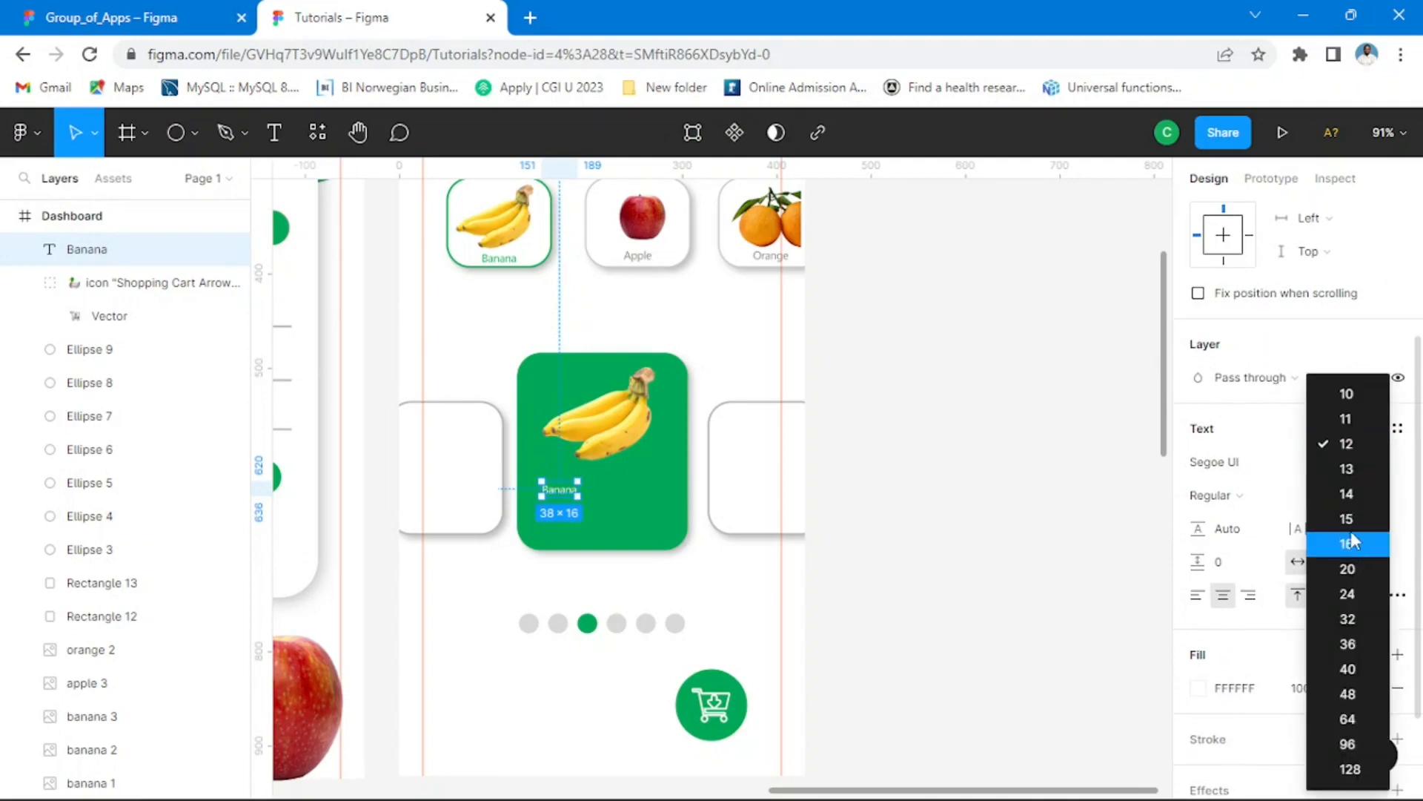
click(1347, 520)
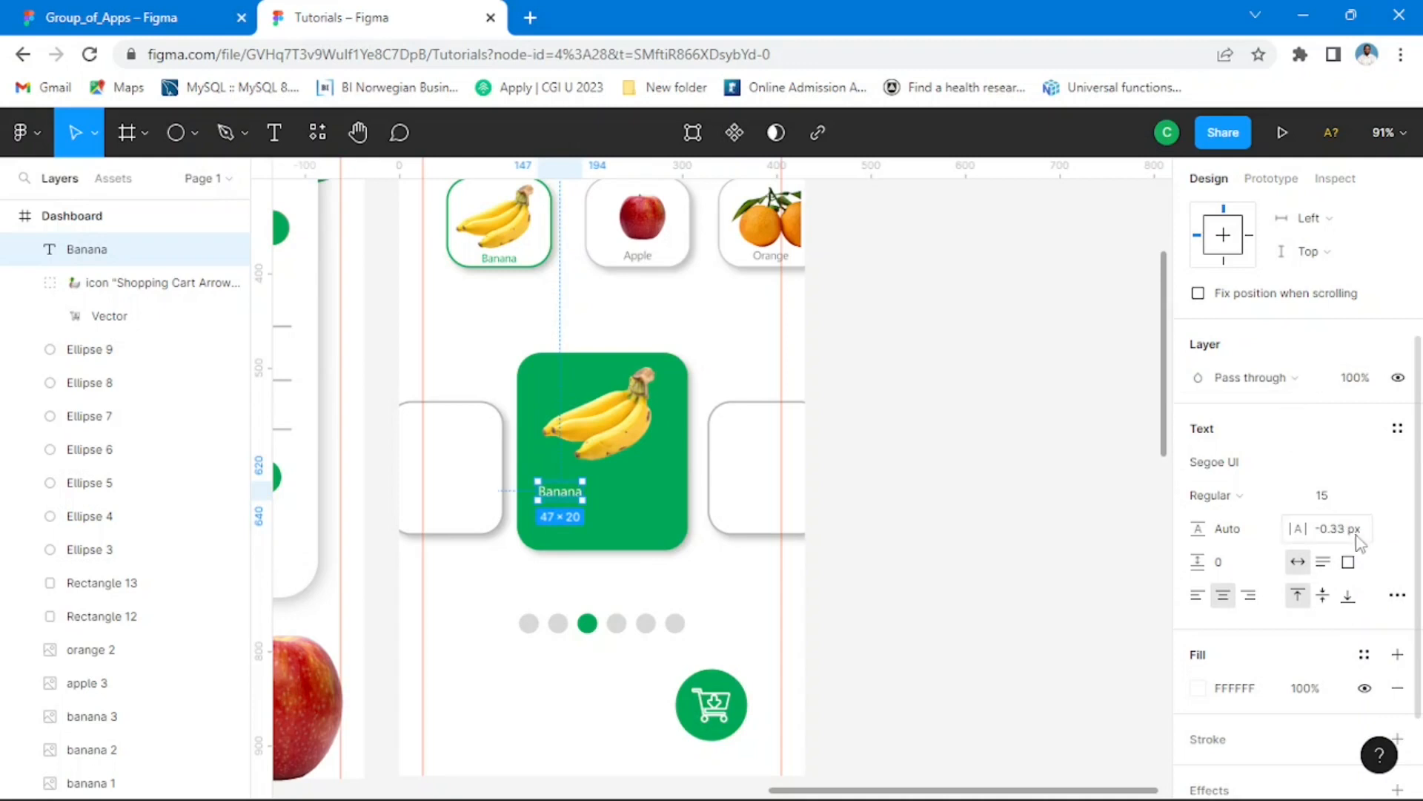
click(1294, 500)
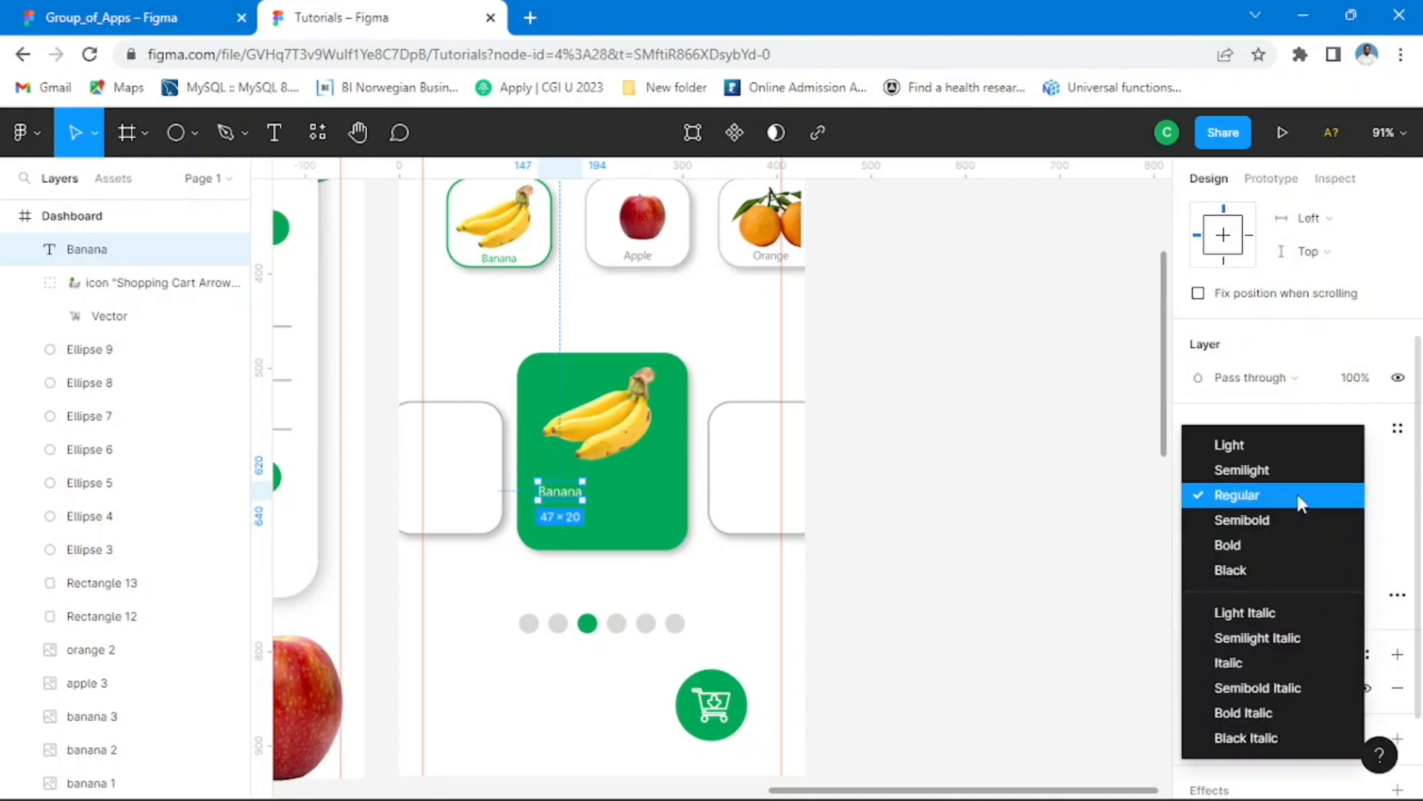
click(1265, 531)
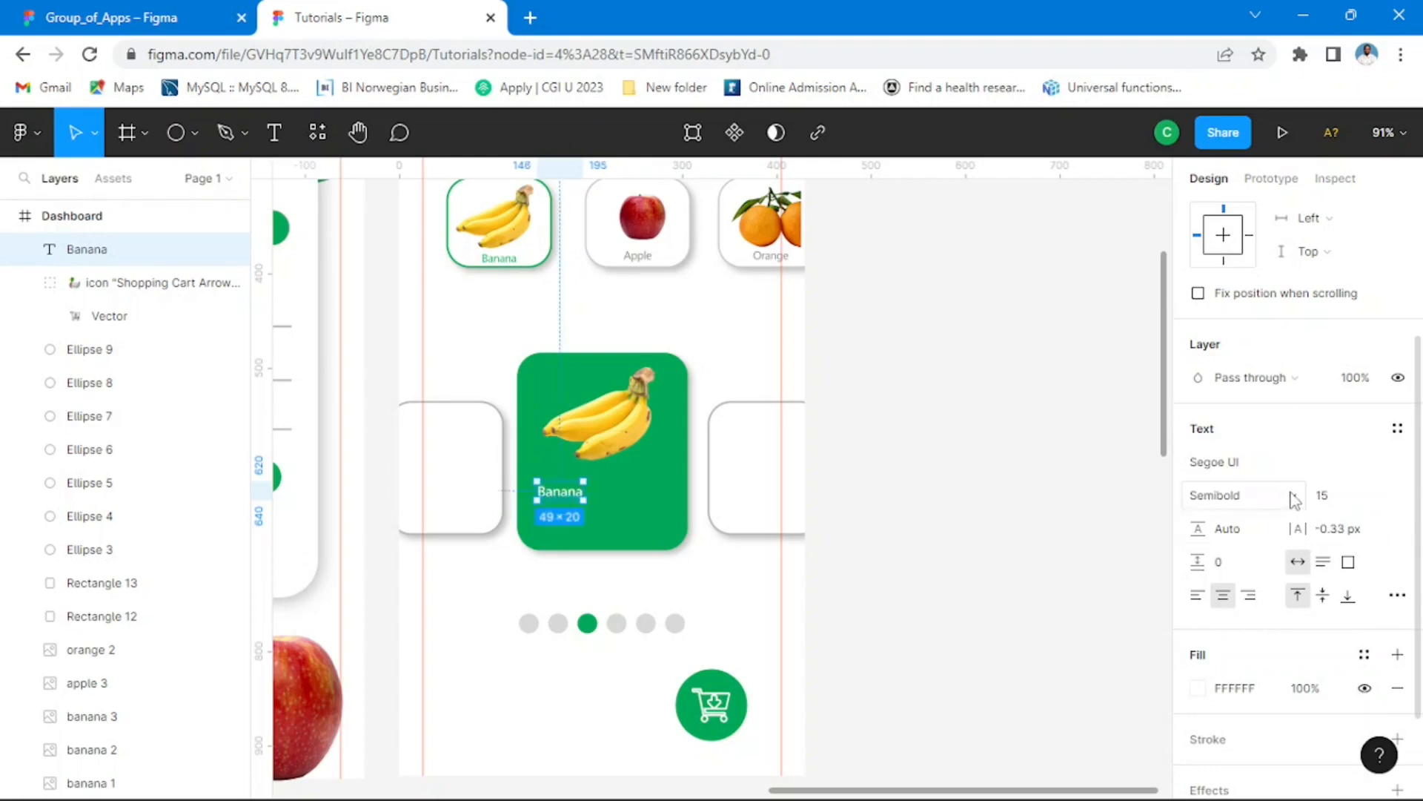
Step: Try the Bold weight on the green card's Banana label
click(1293, 501)
click(1243, 524)
click(969, 435)
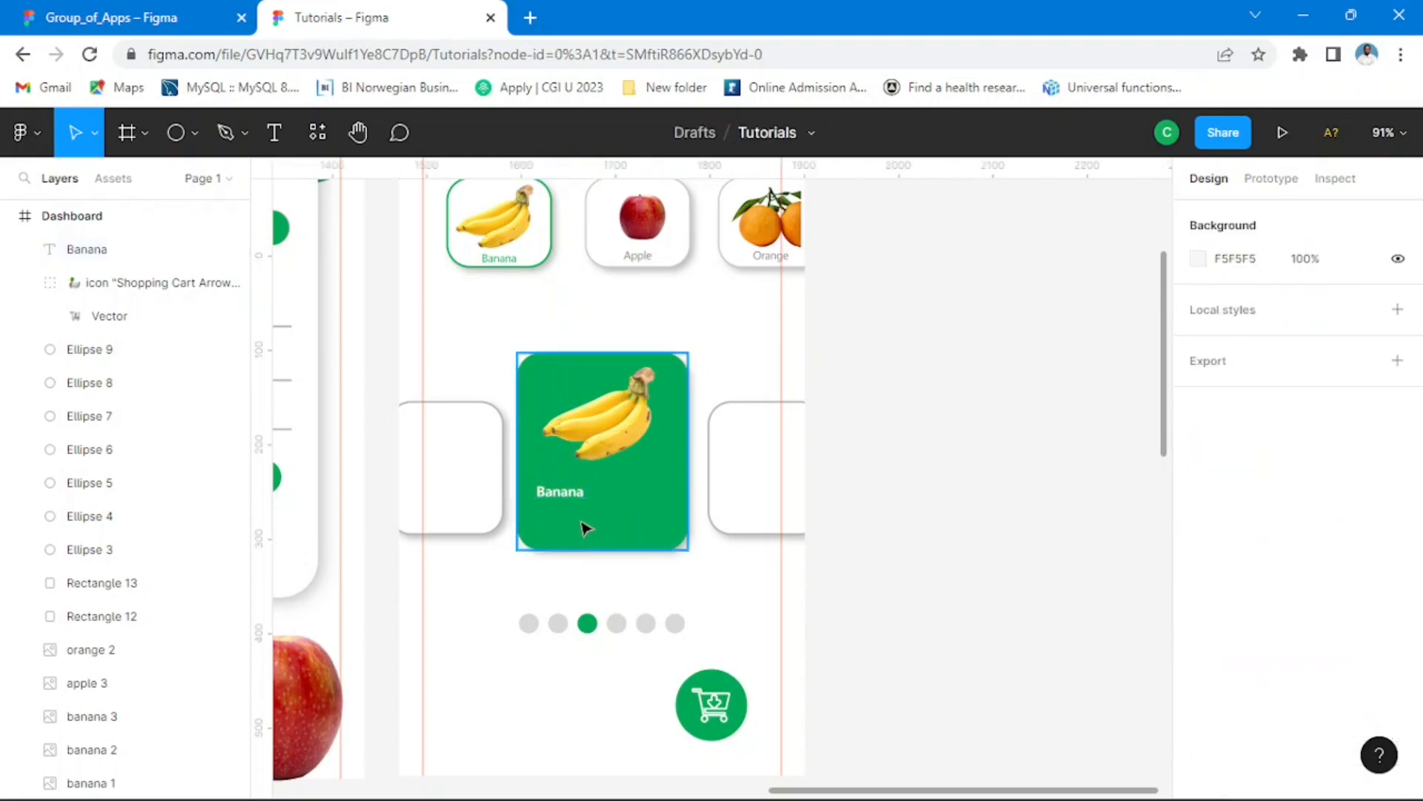
Step: Set the Banana label's weight to Semibold and move it slightly closer to the banana image, to about X 144, Y 612
scroll(586, 528, up, 5)
click(576, 467)
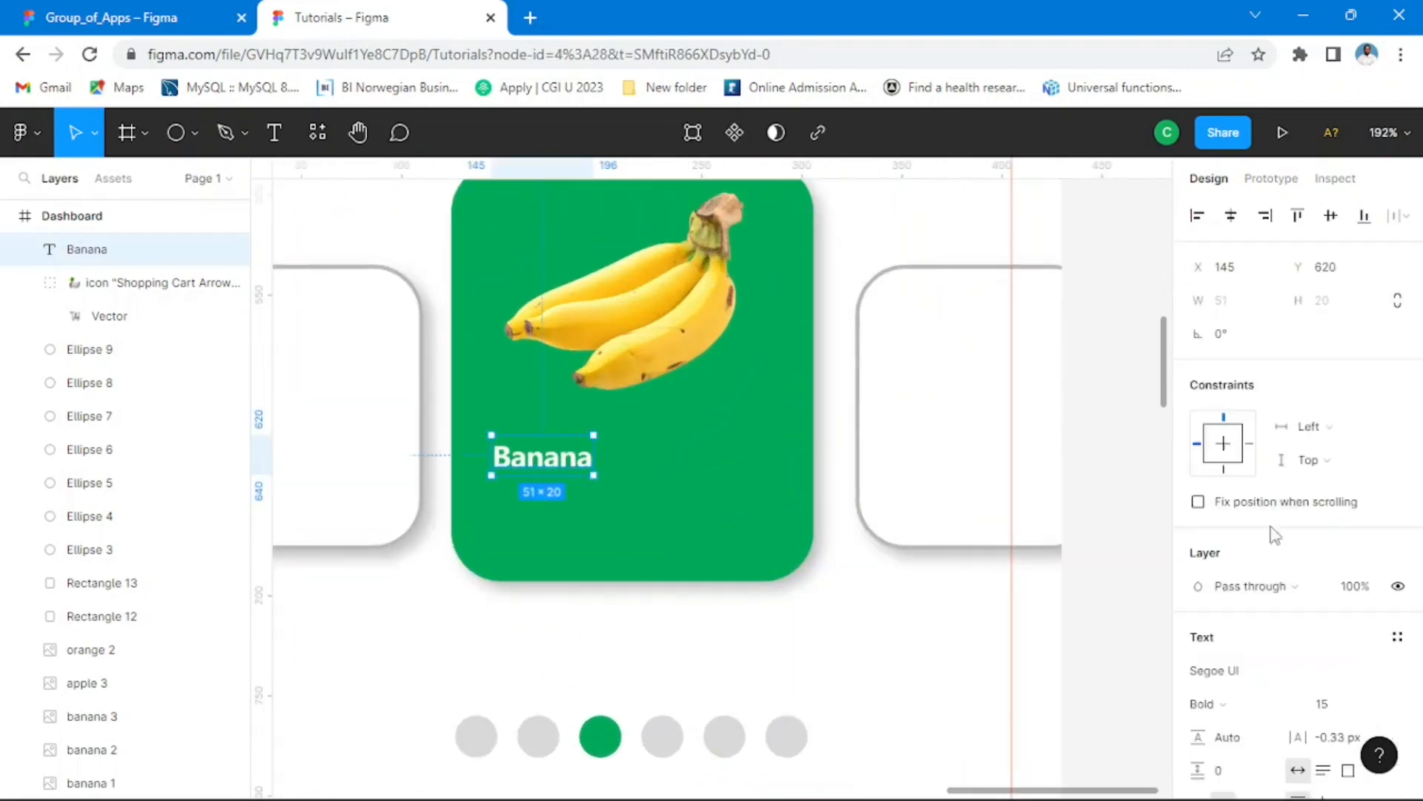
scroll(1275, 580, down, 3)
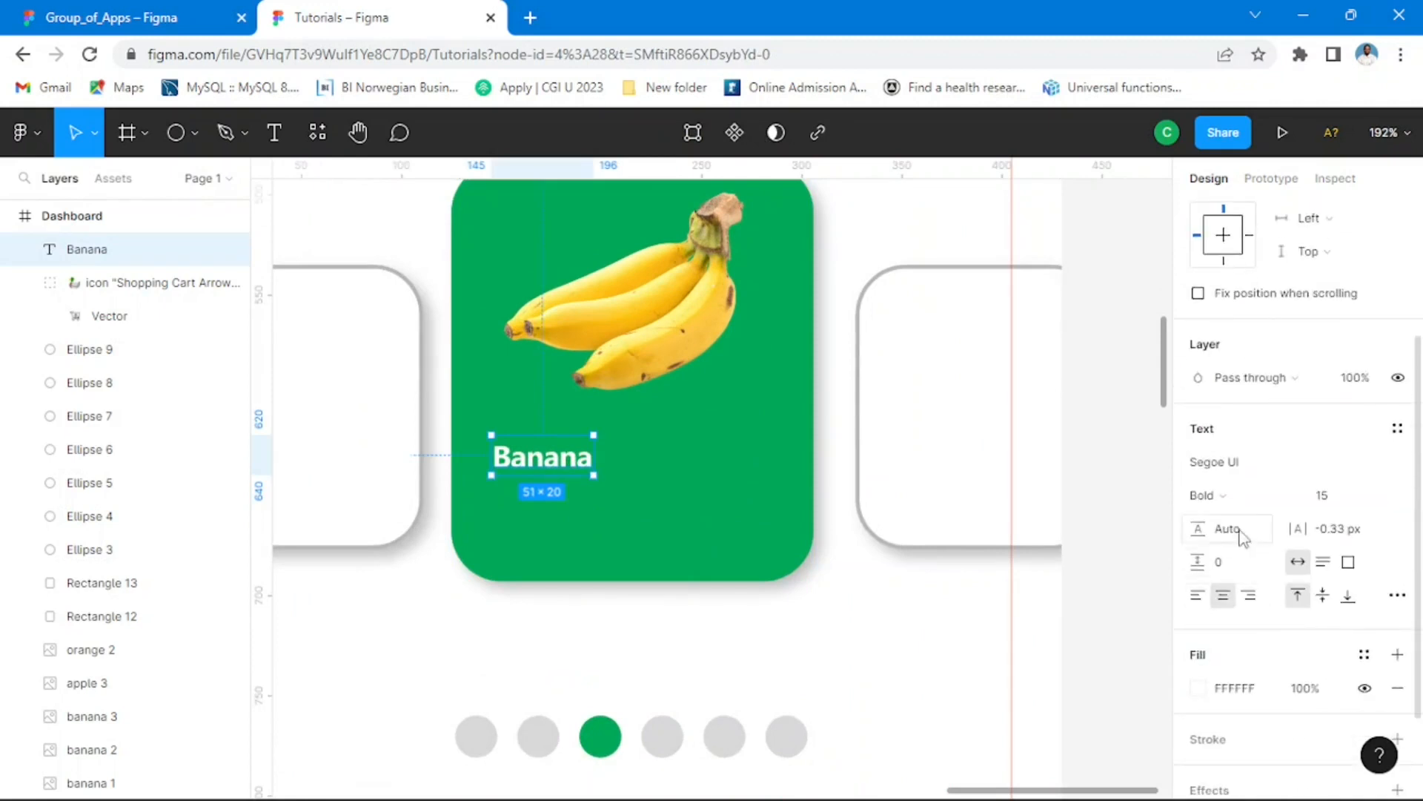
click(1294, 500)
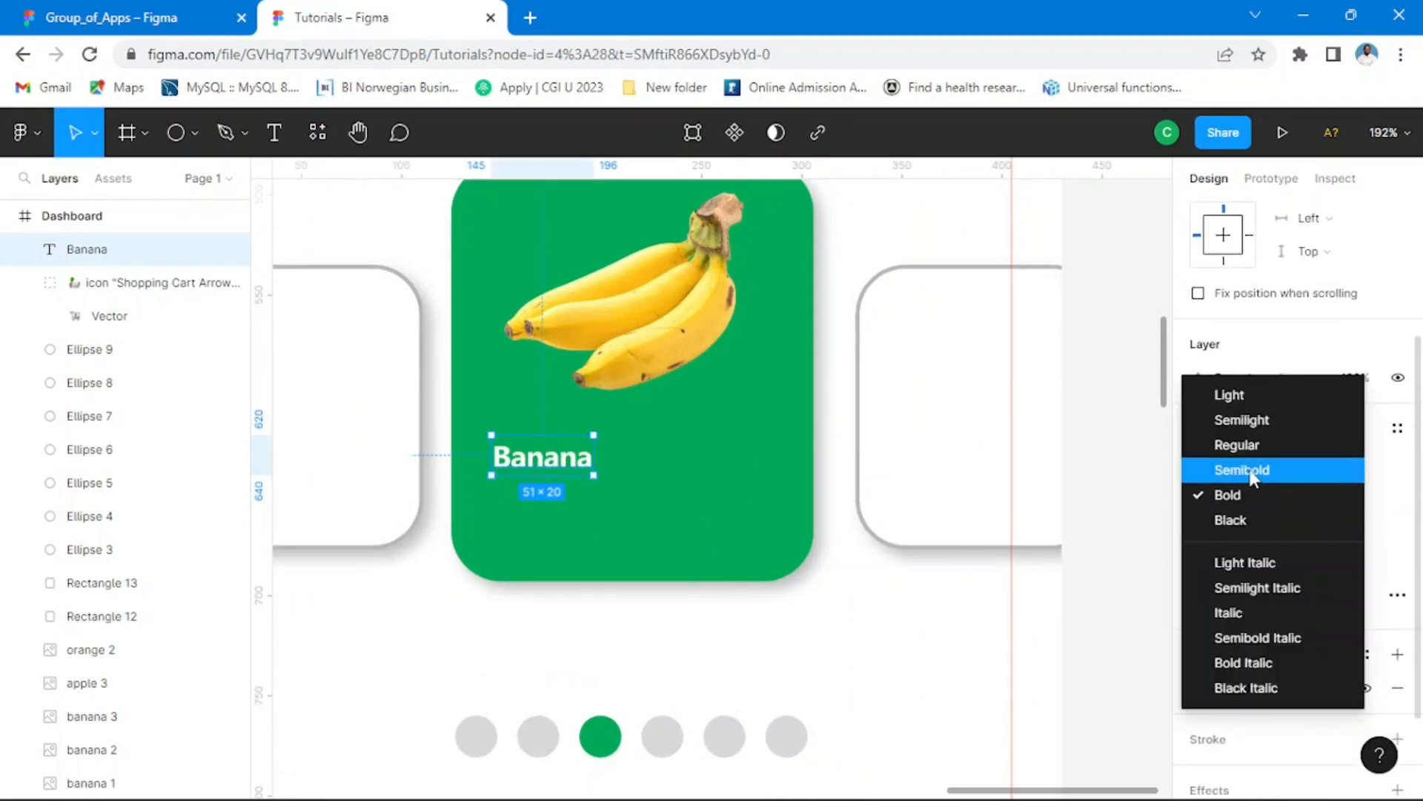
click(1270, 473)
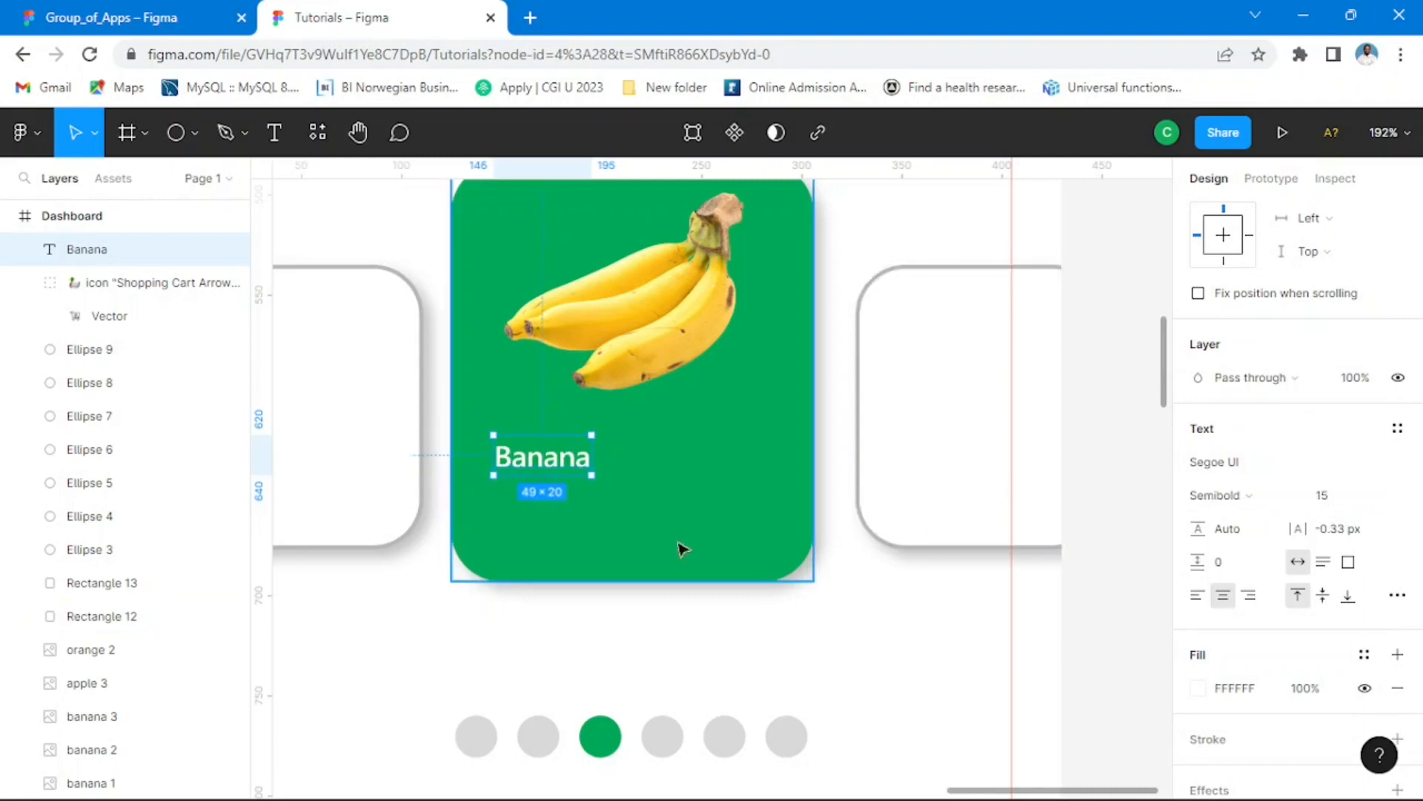
drag(565, 463, 561, 448)
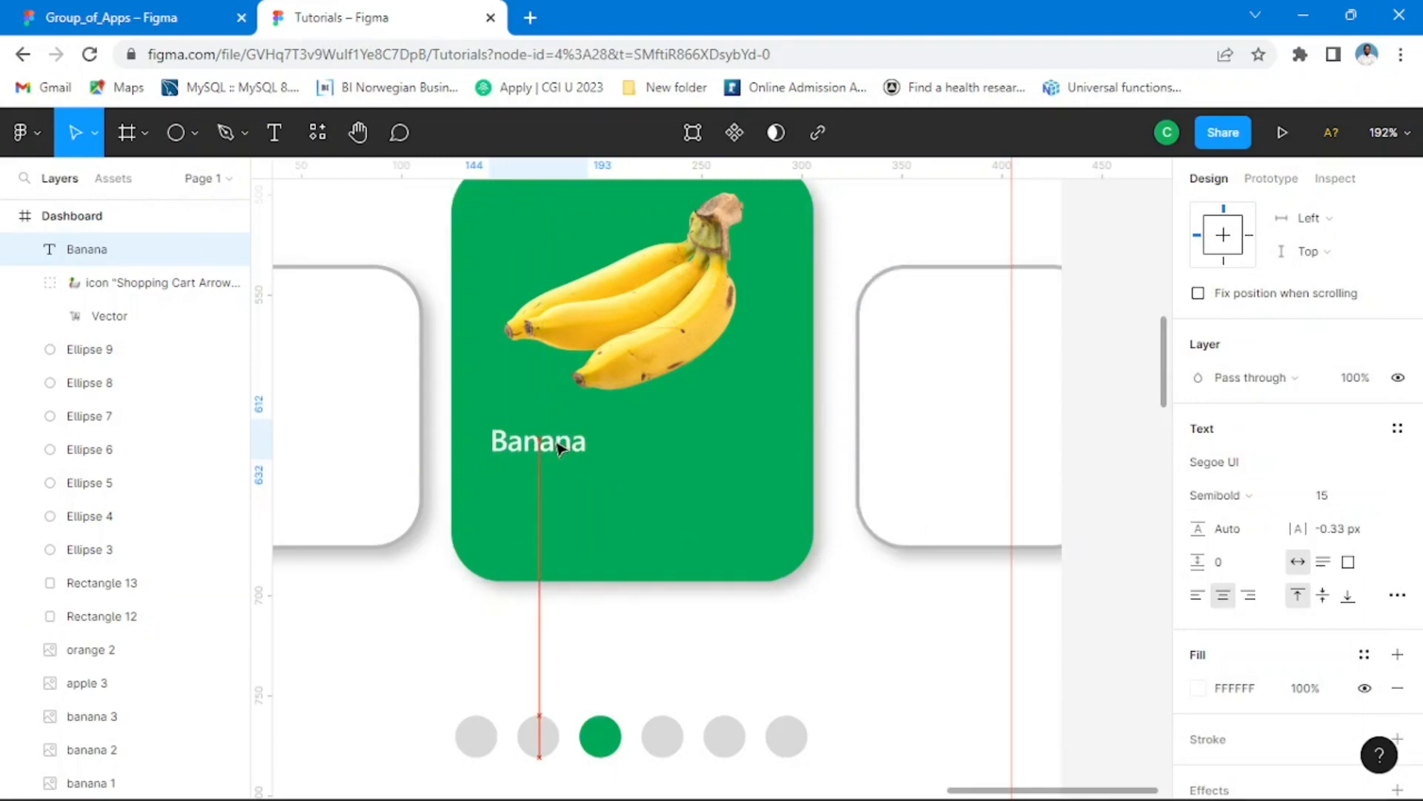
Step: Check the layout beneath the Banana Fruit label on the reference card in Group_of_Apps and return to Tutorials
click(128, 15)
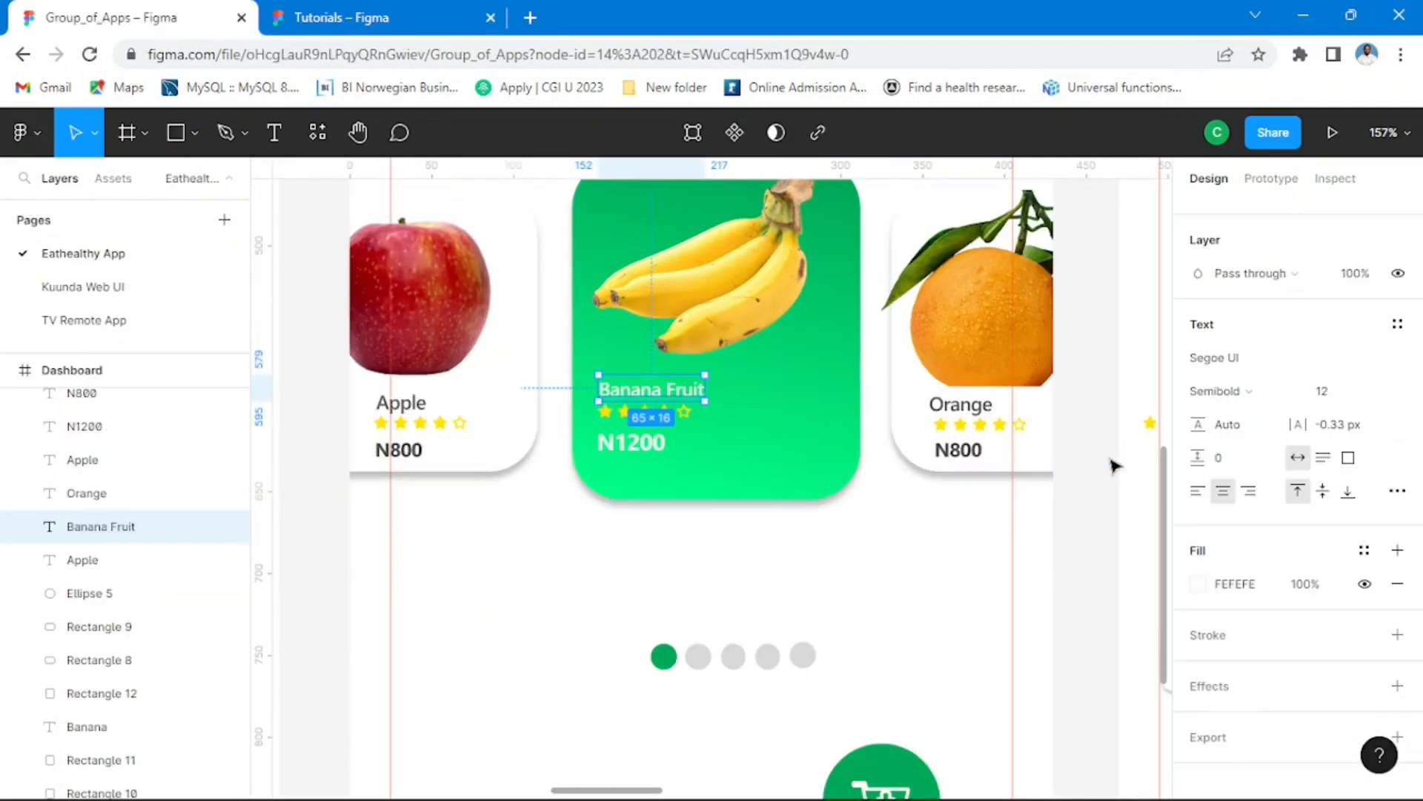
click(450, 498)
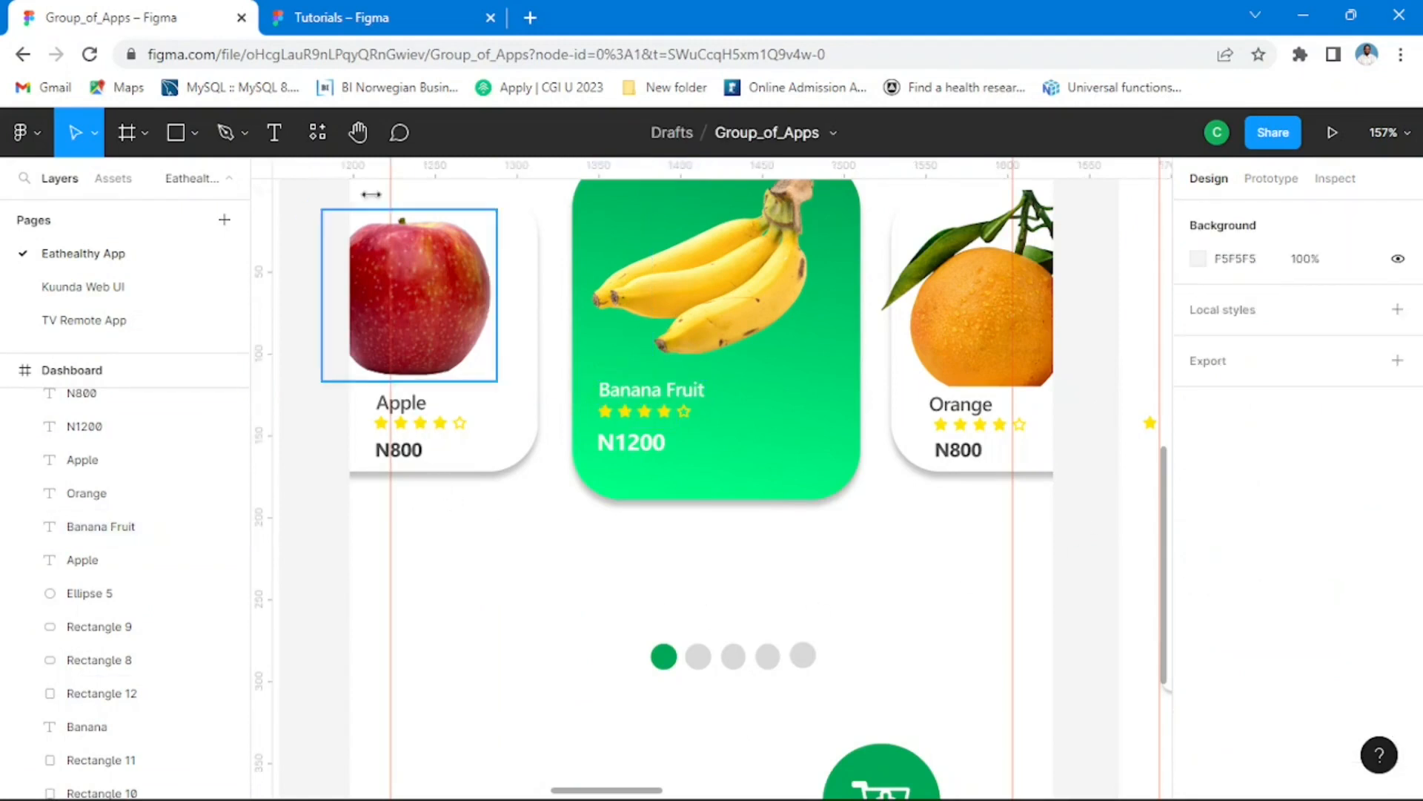
click(406, 19)
Step: Draw a five-pointed star, place it in the green card beneath the Banana label, and shrink it to about 31 × 31
scroll(658, 413, down, 5)
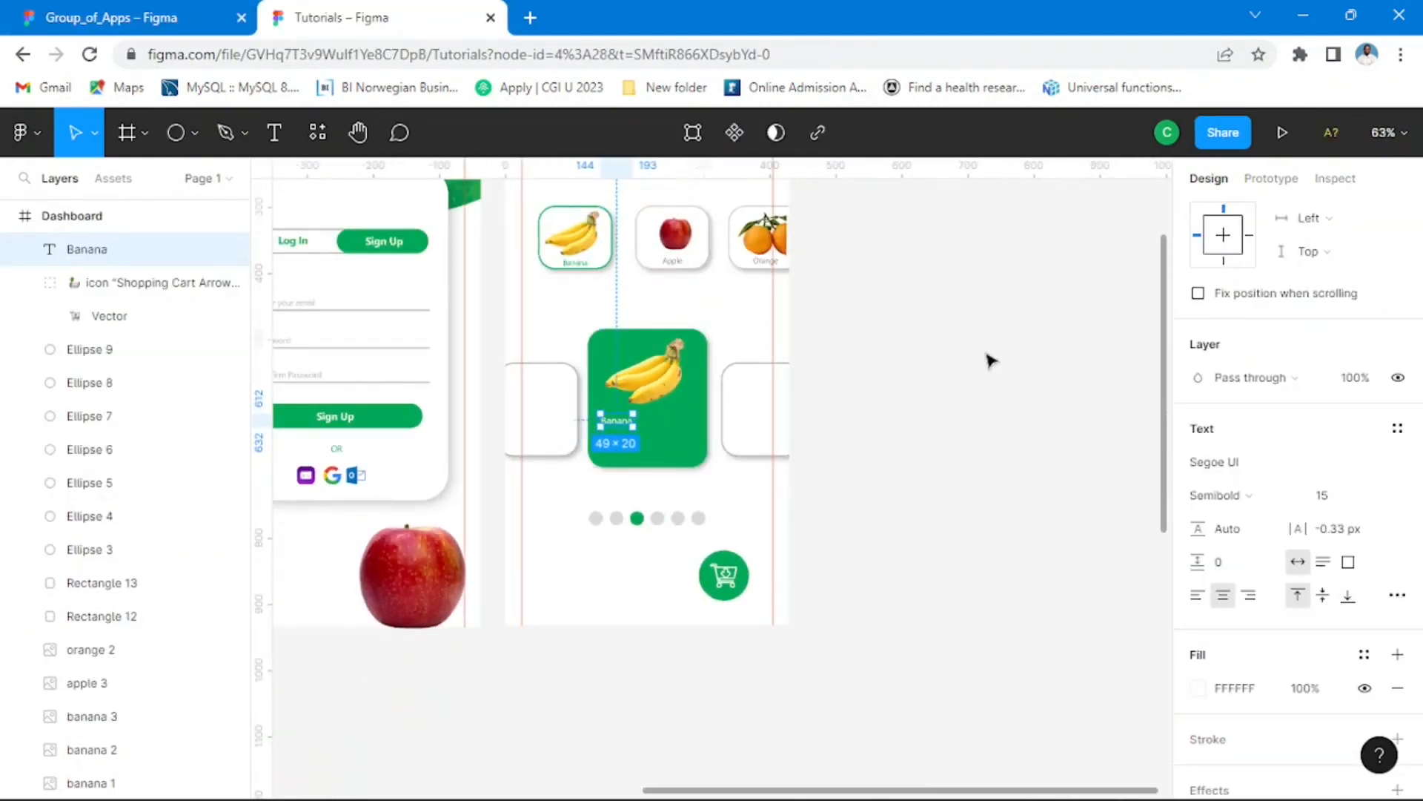
click(988, 359)
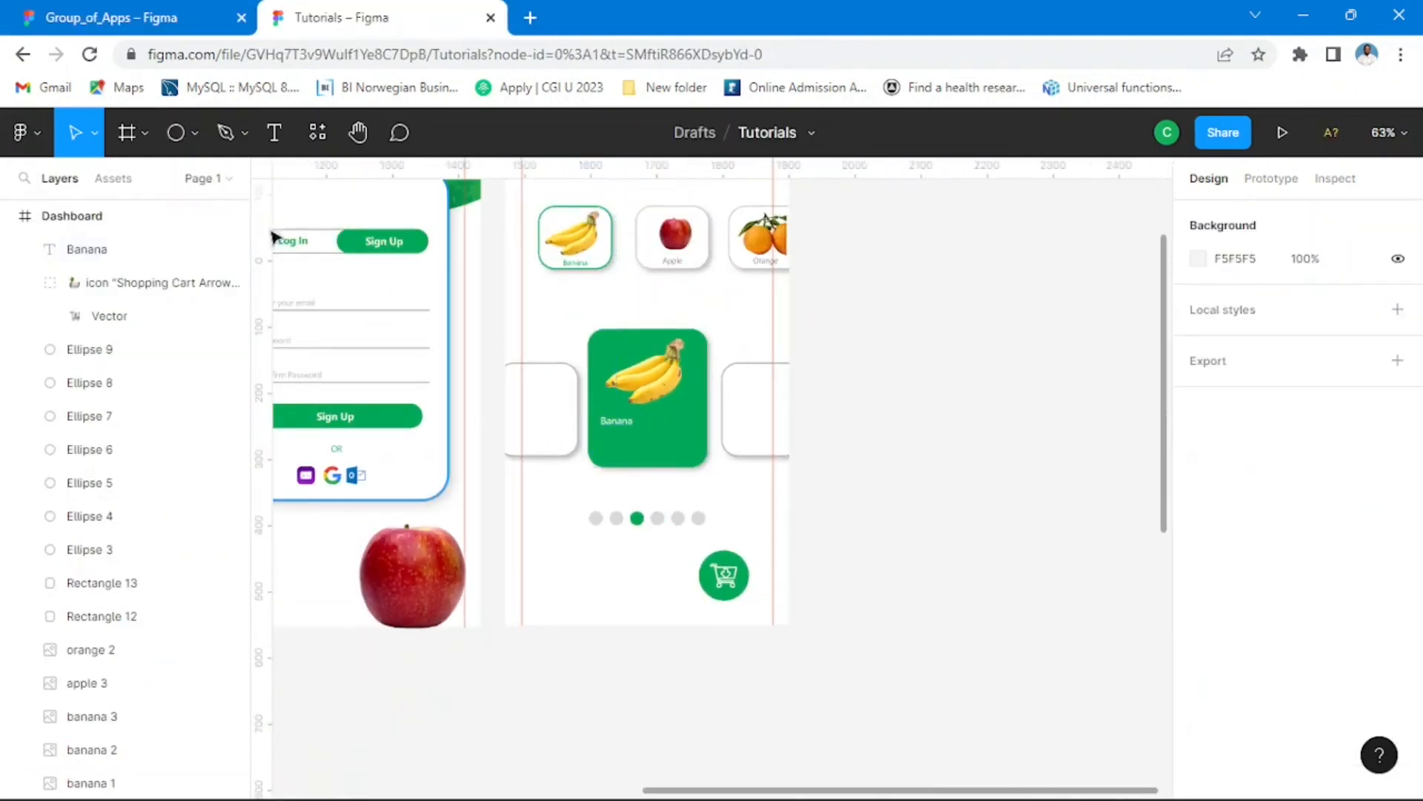
click(196, 137)
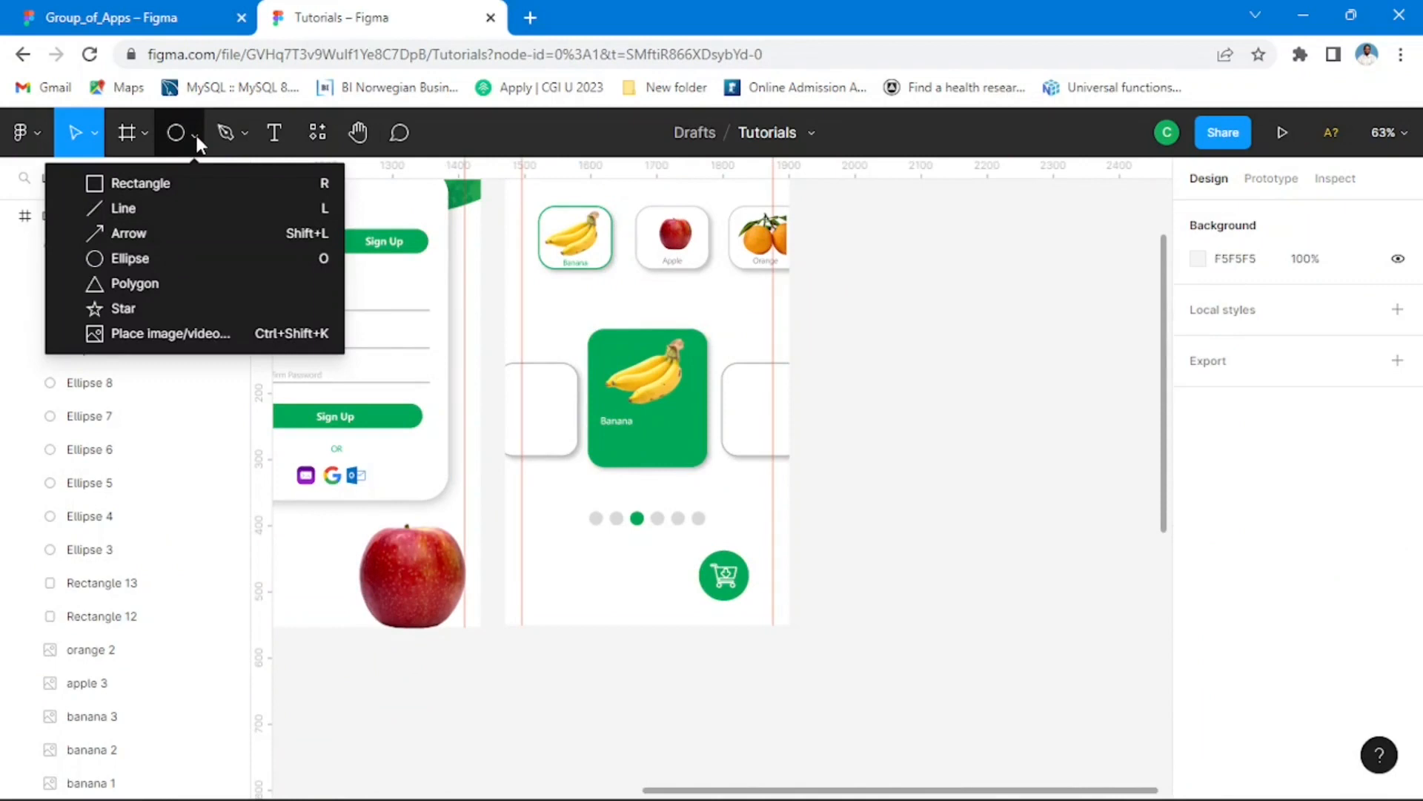
click(123, 309)
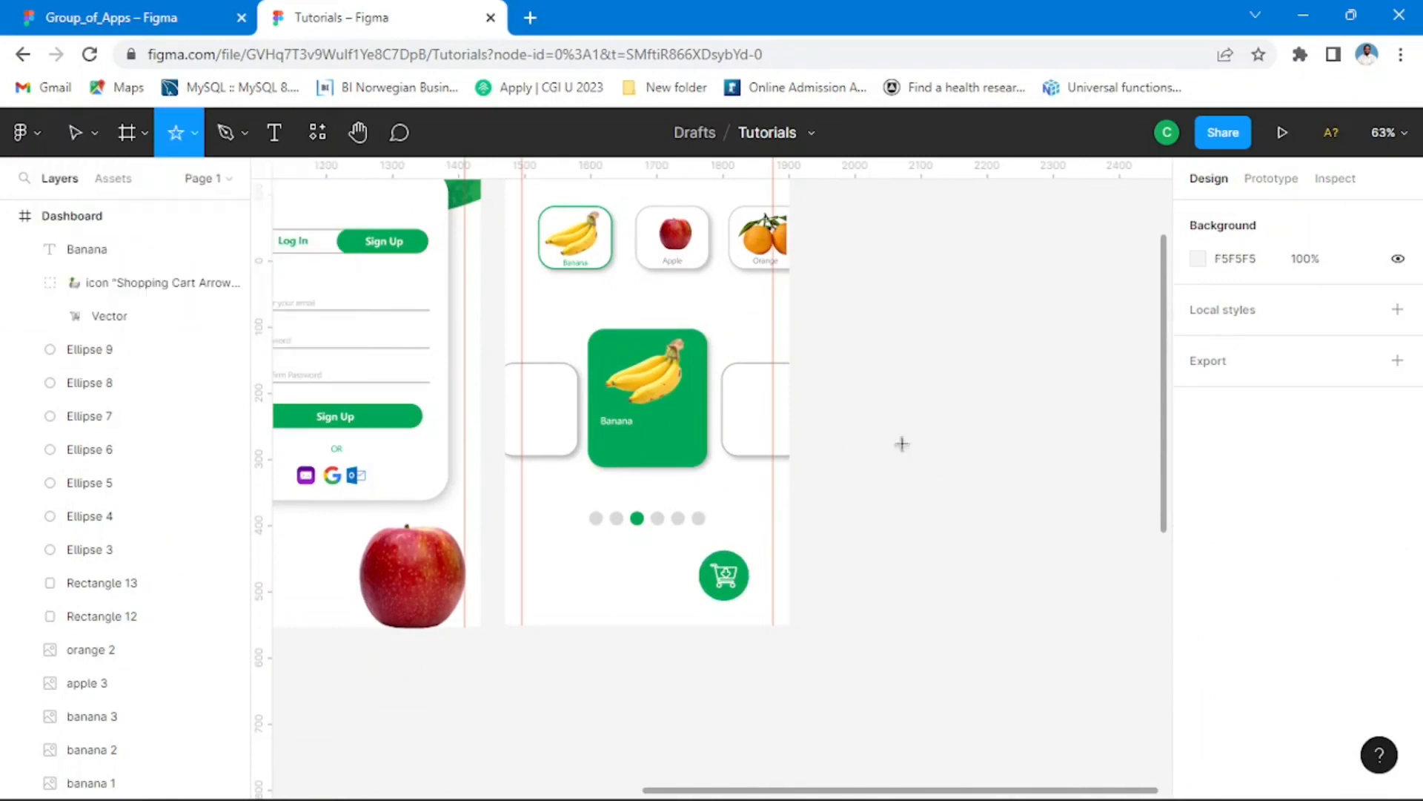
drag(874, 348, 629, 448)
ctrl+scroll(627, 441, up, 5)
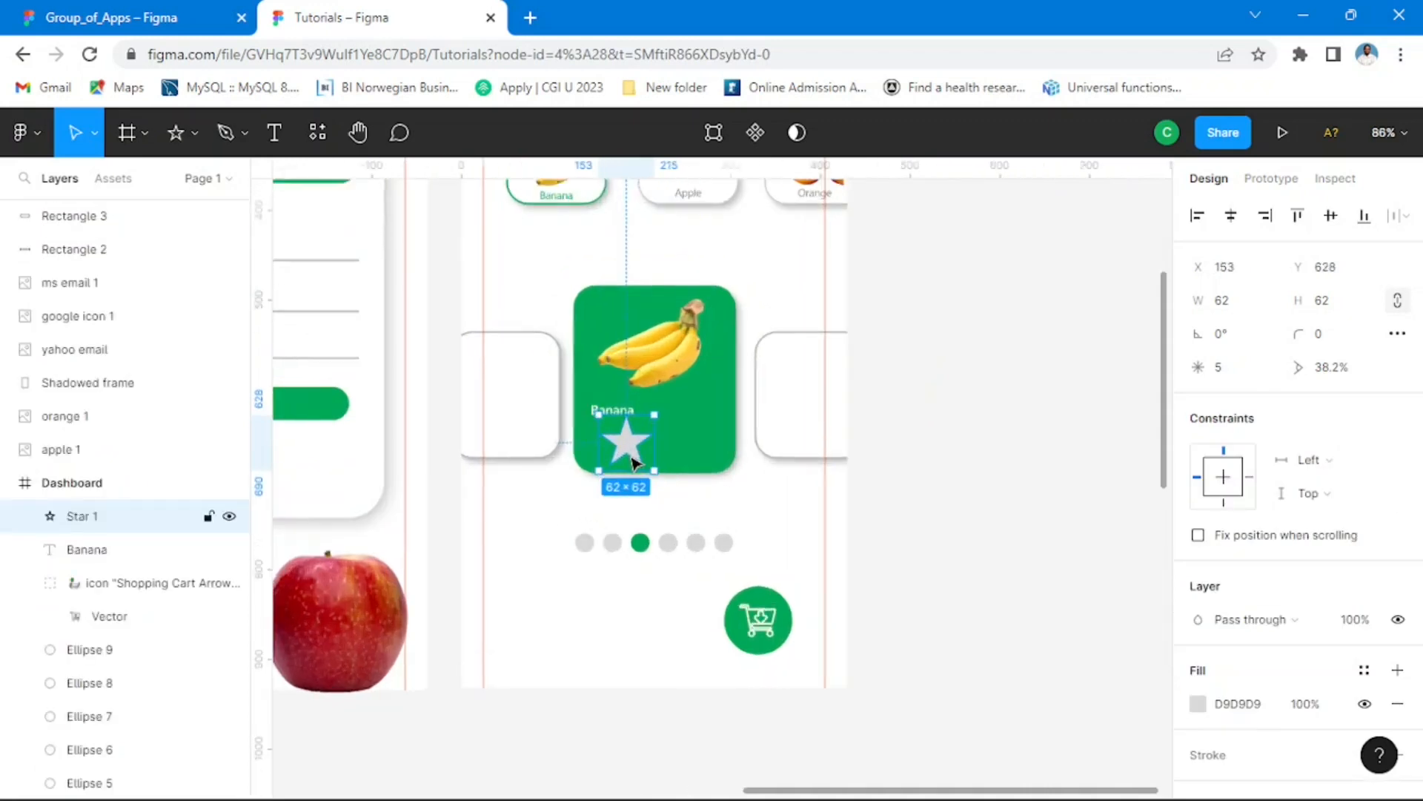
drag(667, 404, 599, 438)
Step: Check the reference card's rating stars in Group_of_Apps, and reduce the star in Tutorials to about 19 × 19 beneath the Banana label
click(79, 10)
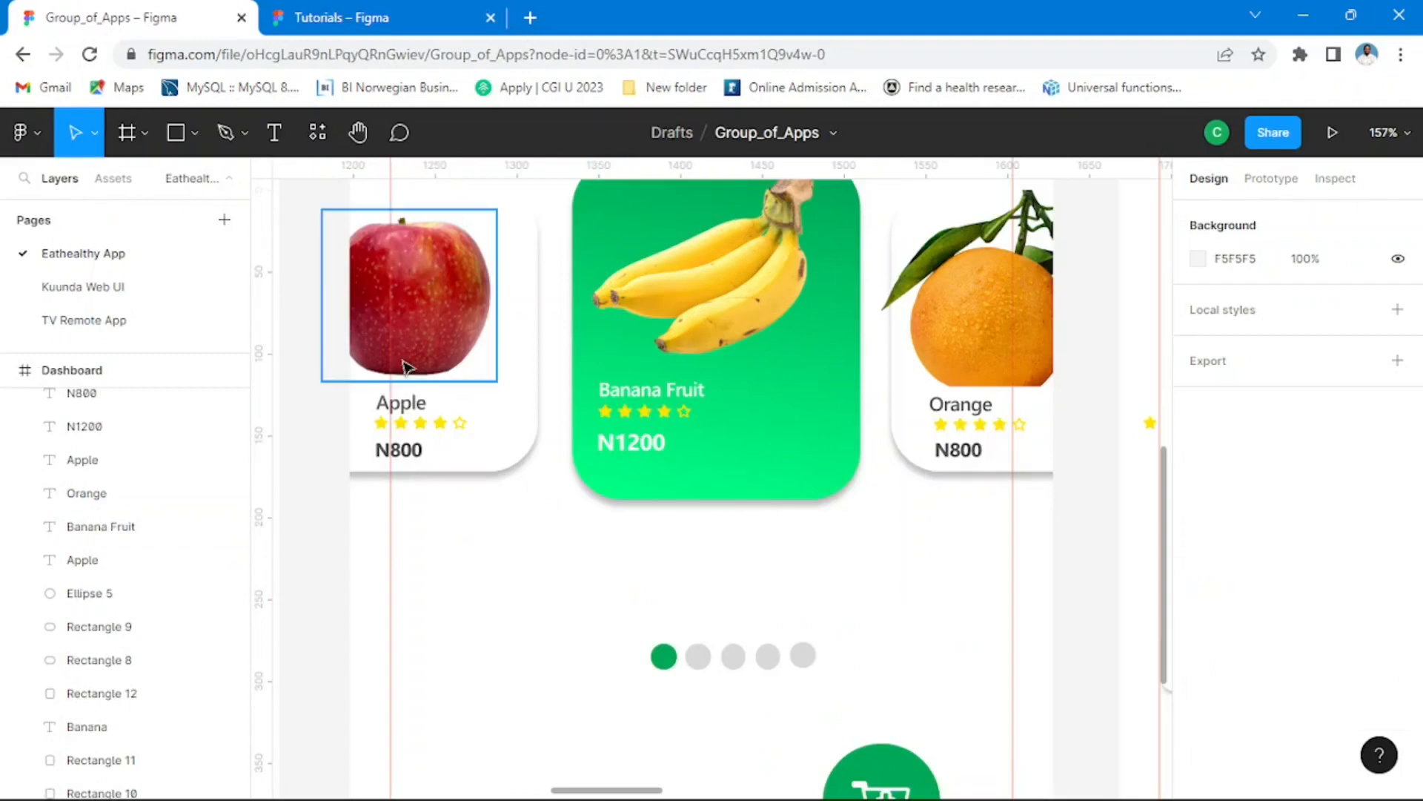
scroll(642, 445, up, 10)
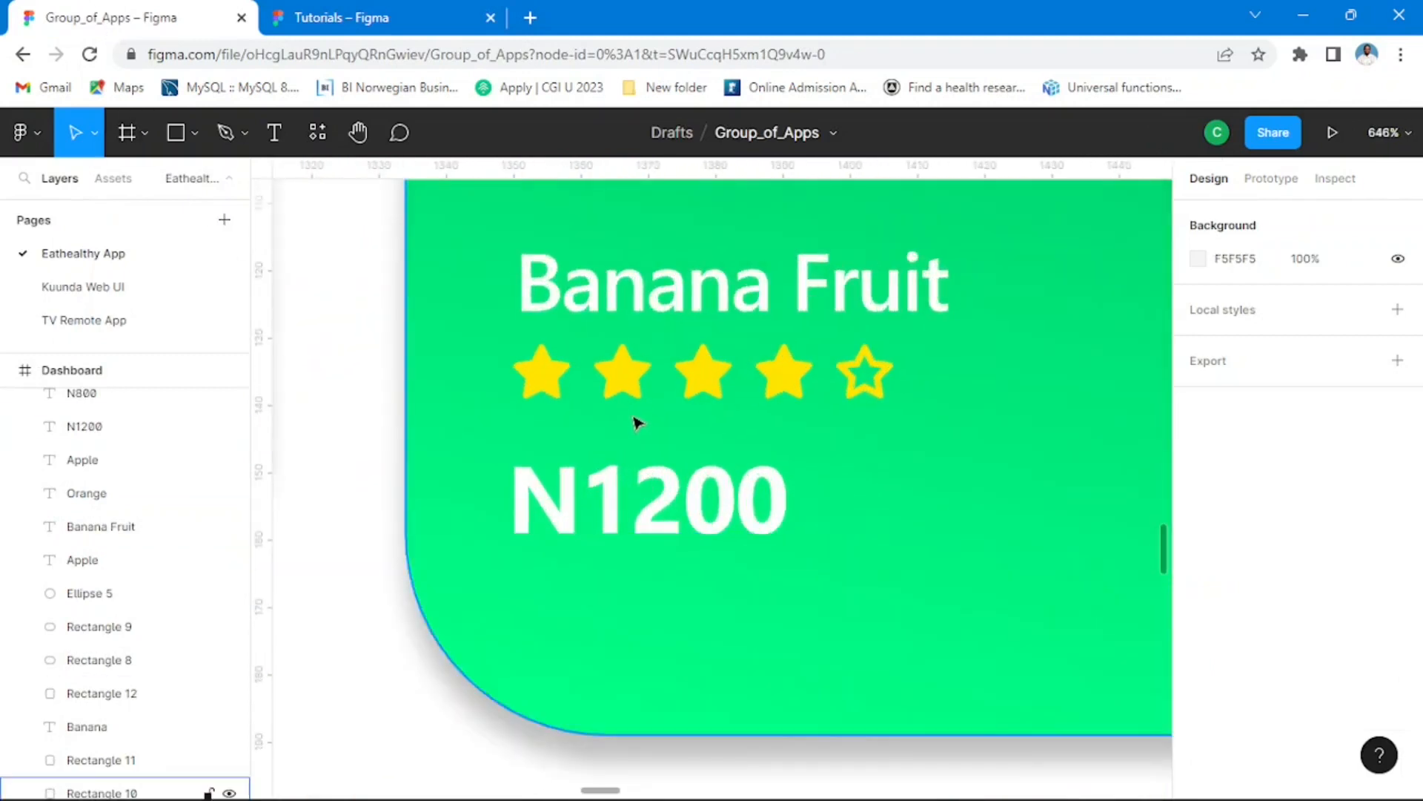
scroll(635, 430, down, 3)
click(393, 17)
scroll(577, 458, up, 5)
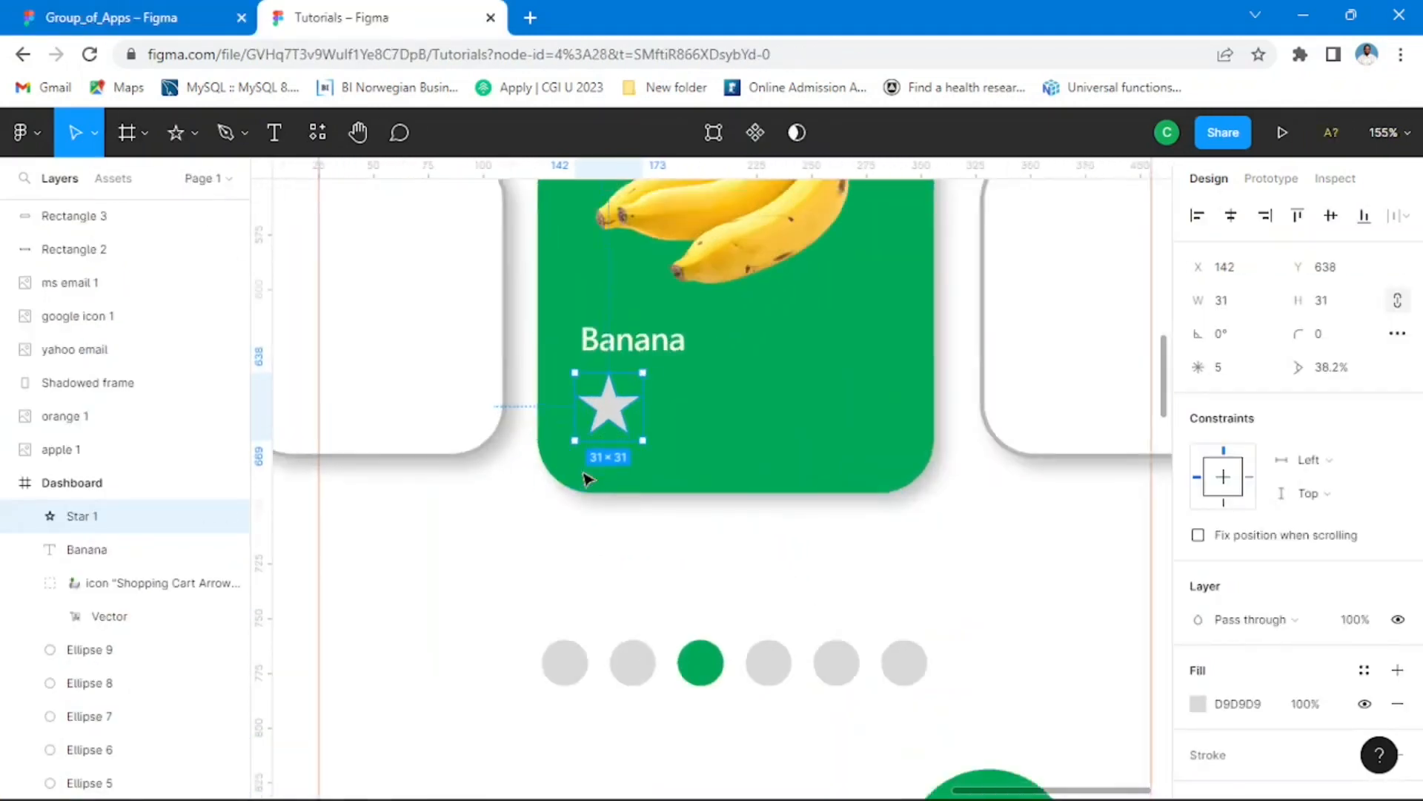
drag(647, 368, 593, 396)
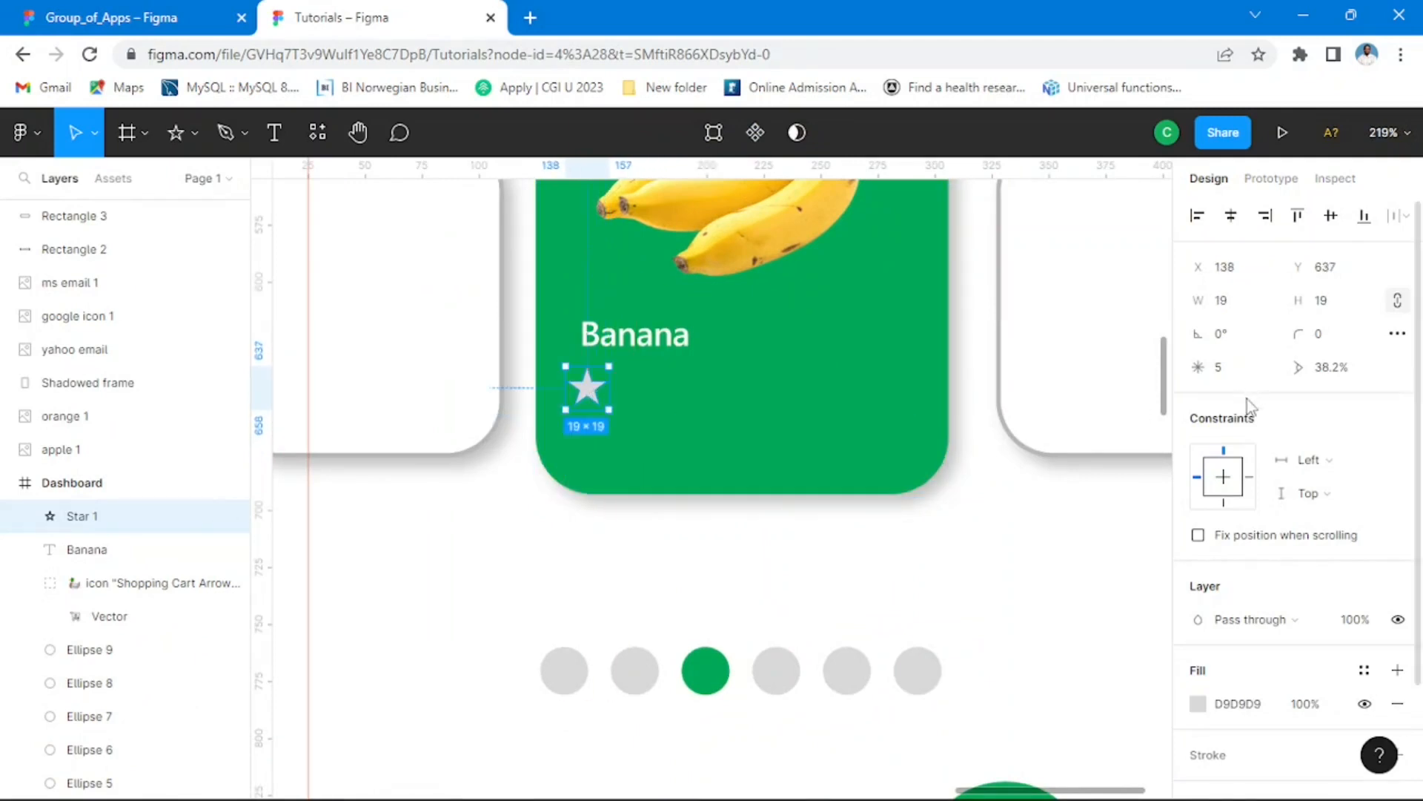
Step: Change the star's fill to golden yellow F8C100
scroll(1248, 421, down, 2)
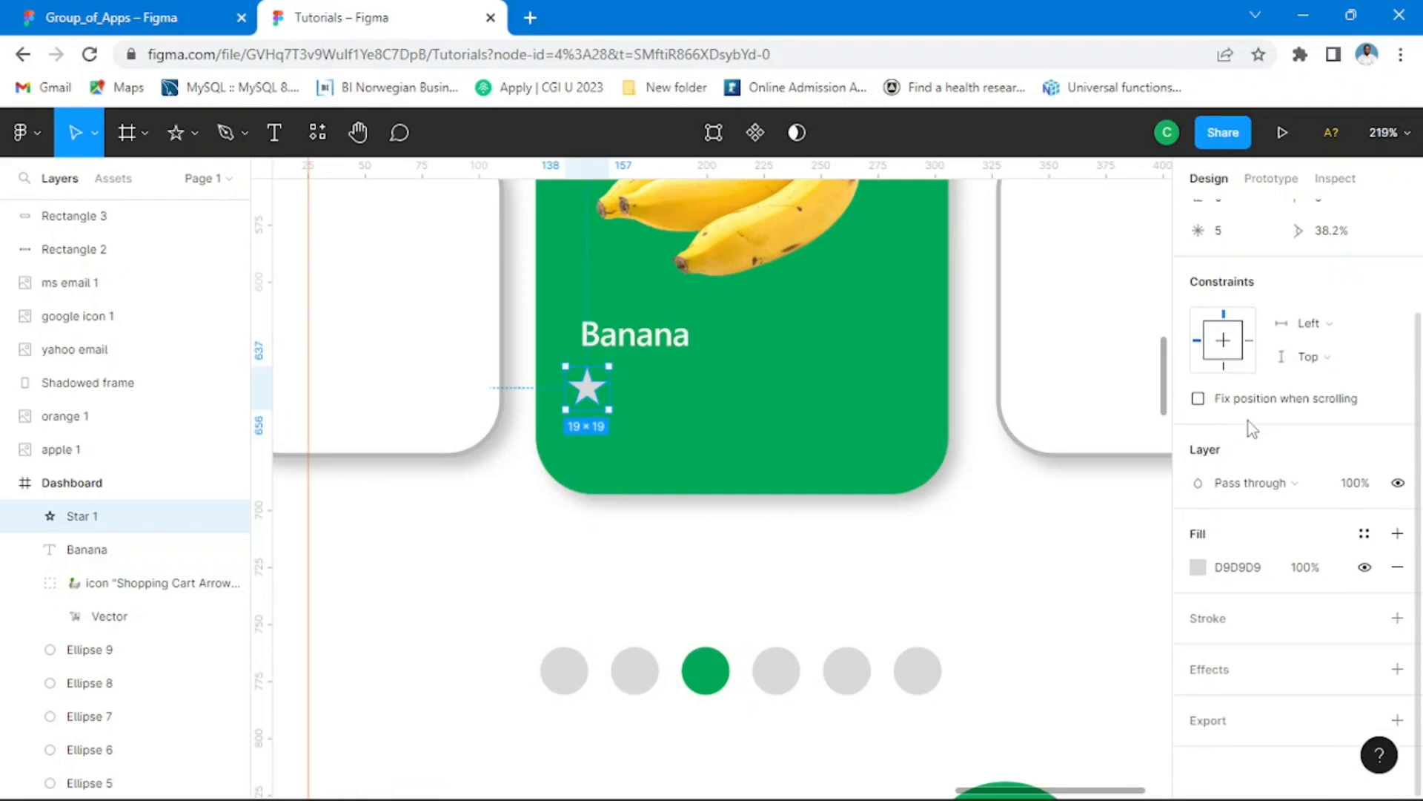
click(1198, 569)
click(1016, 552)
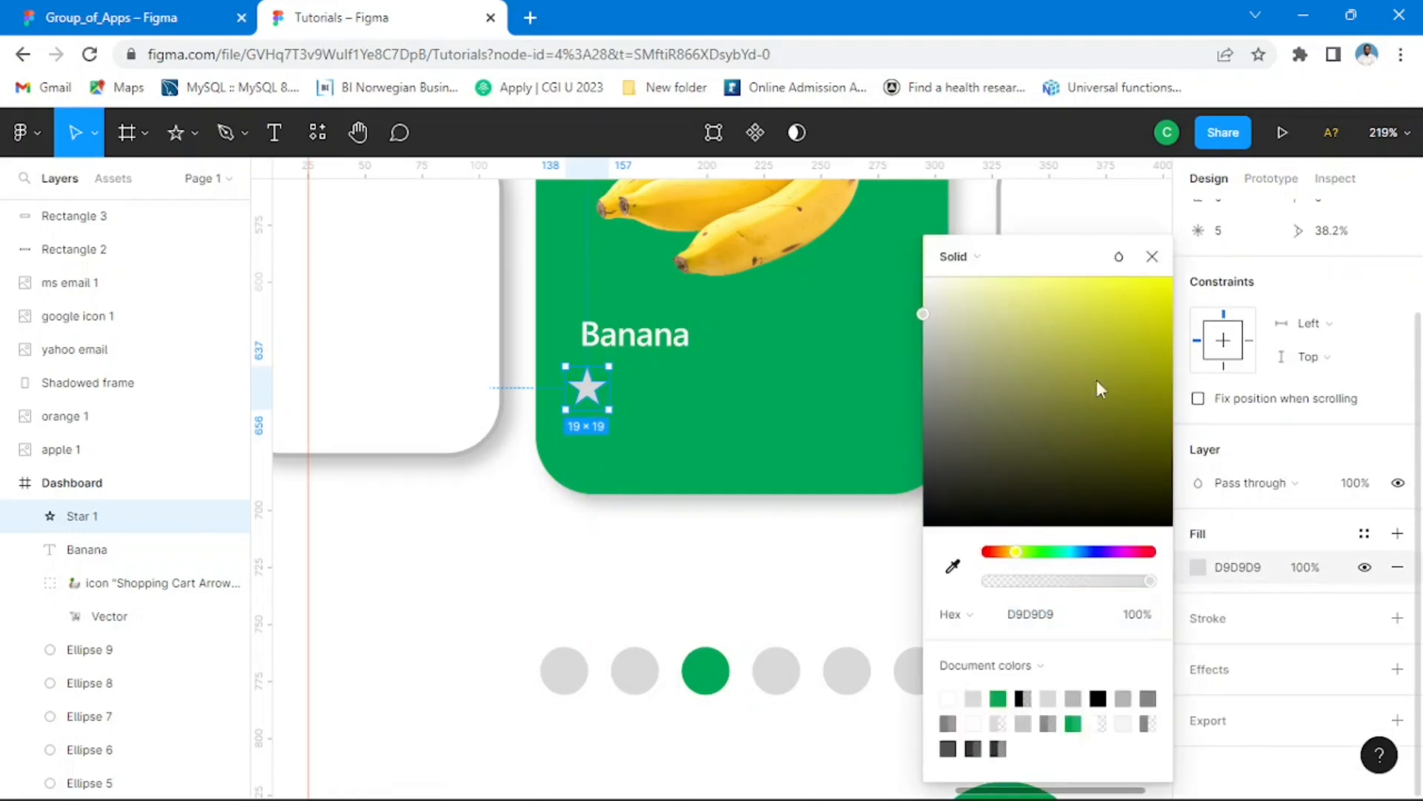
drag(1096, 380, 1138, 317)
mouse_move(1013, 555)
mouse_down()
mouse_move(991, 554)
mouse_move(1012, 554)
mouse_up()
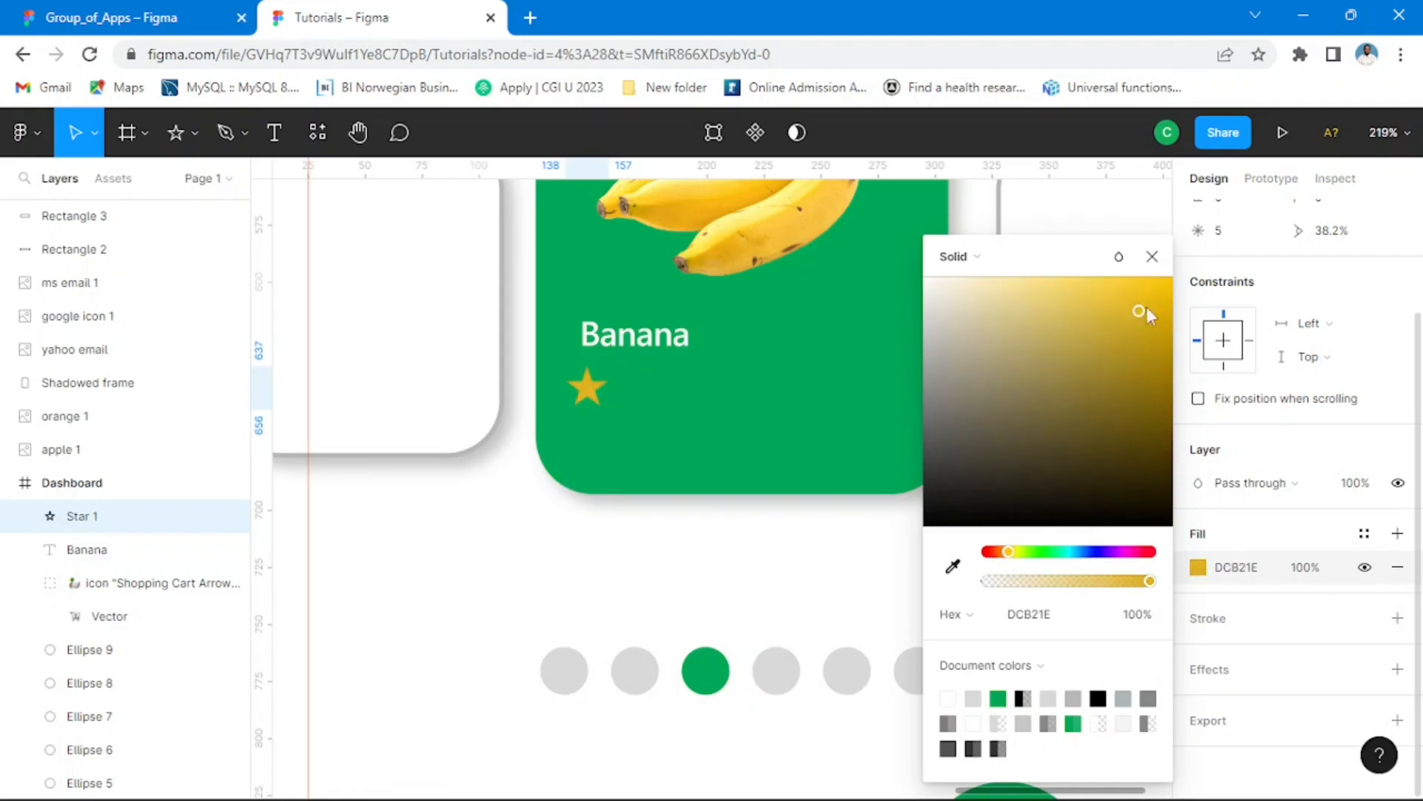
drag(1169, 304, 1180, 292)
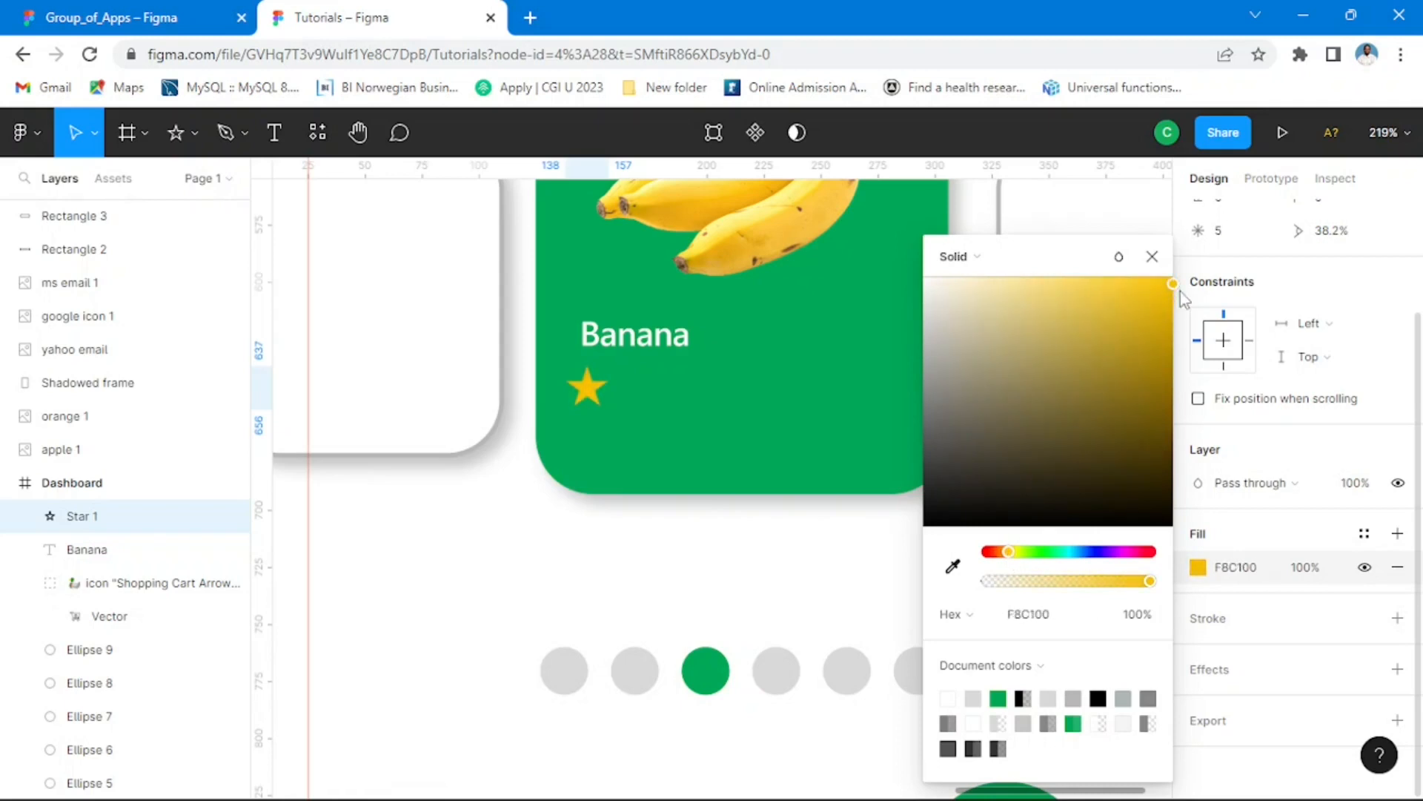
key(Escape)
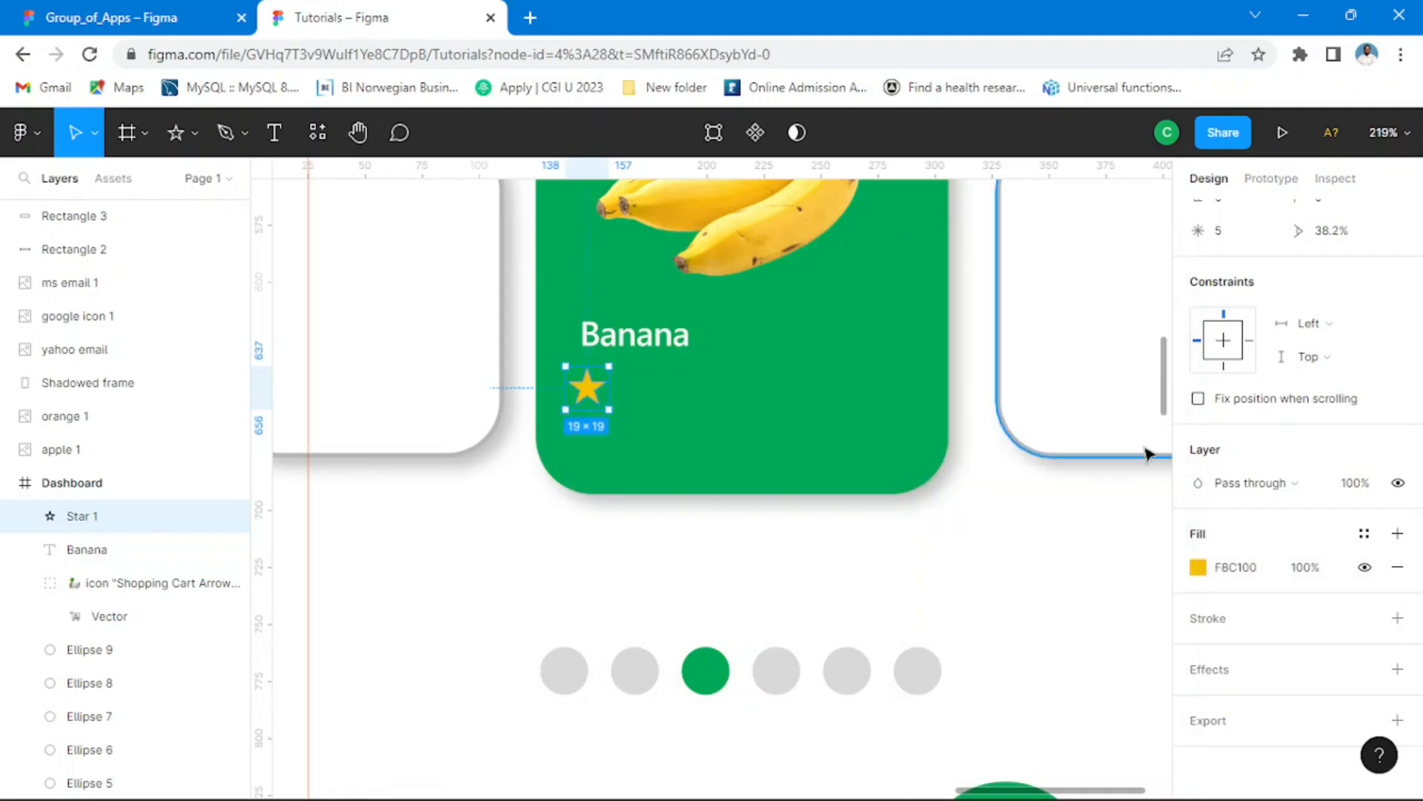
Step: Try rotating the star beneath the Banana label by 2°
scroll(1287, 508, up, 2)
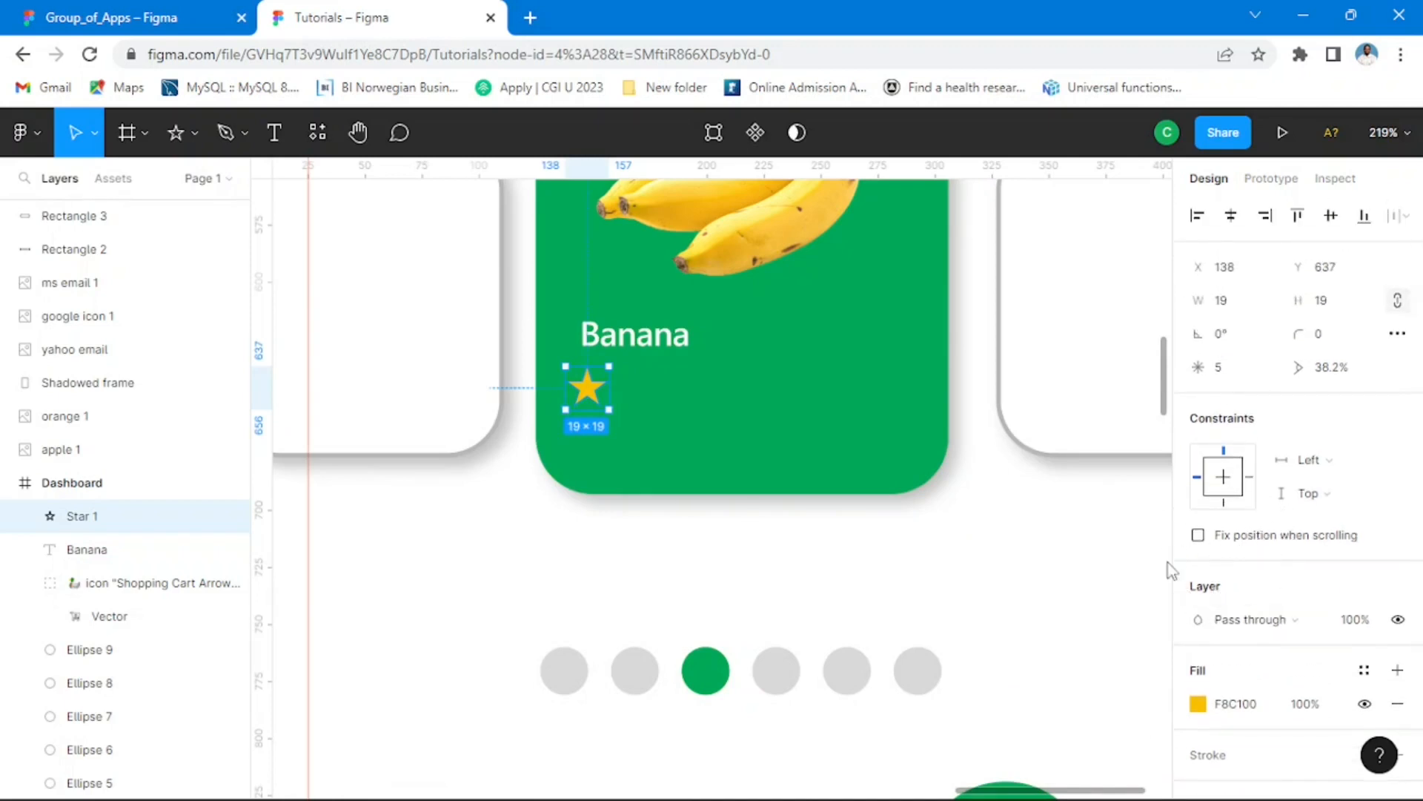
click(1227, 346)
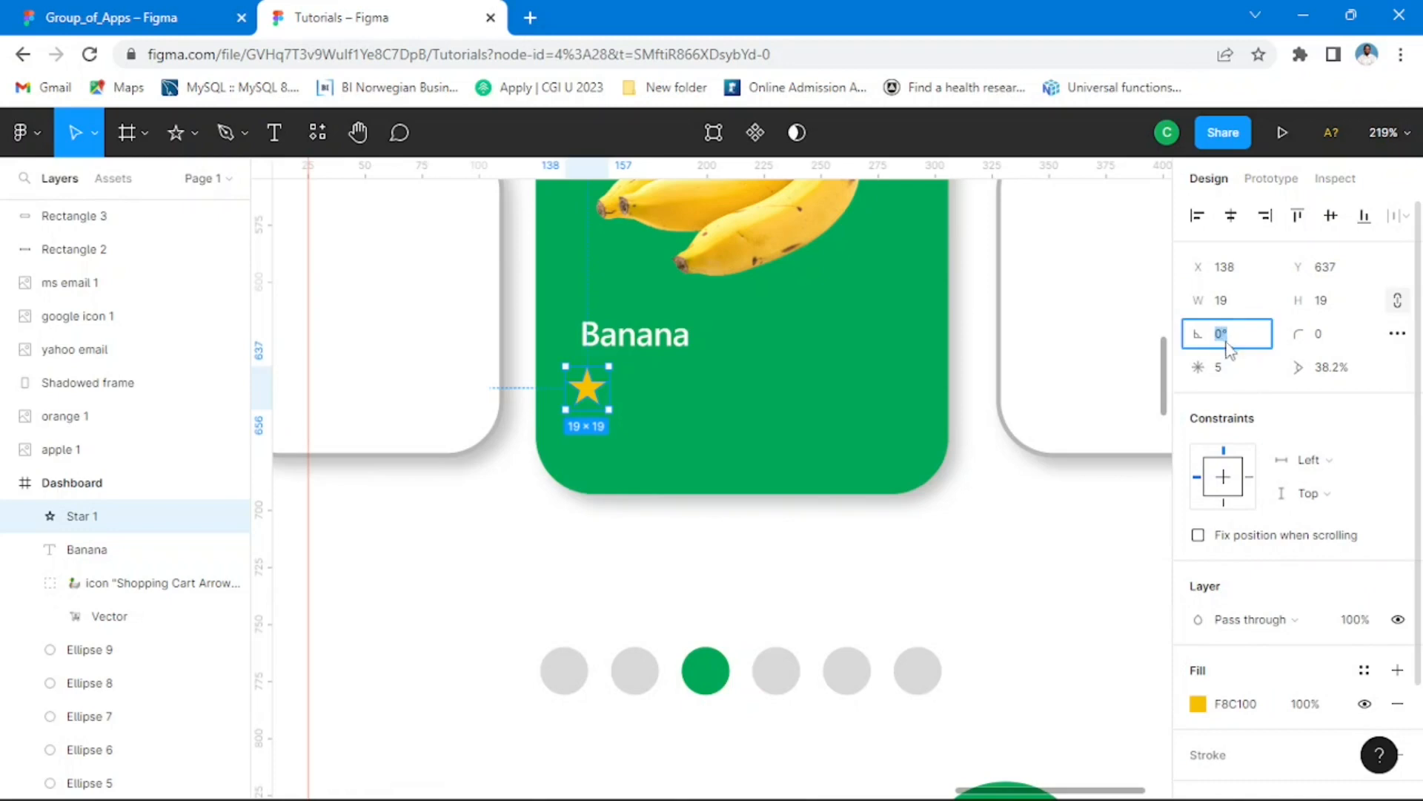
text(2)
key(Return)
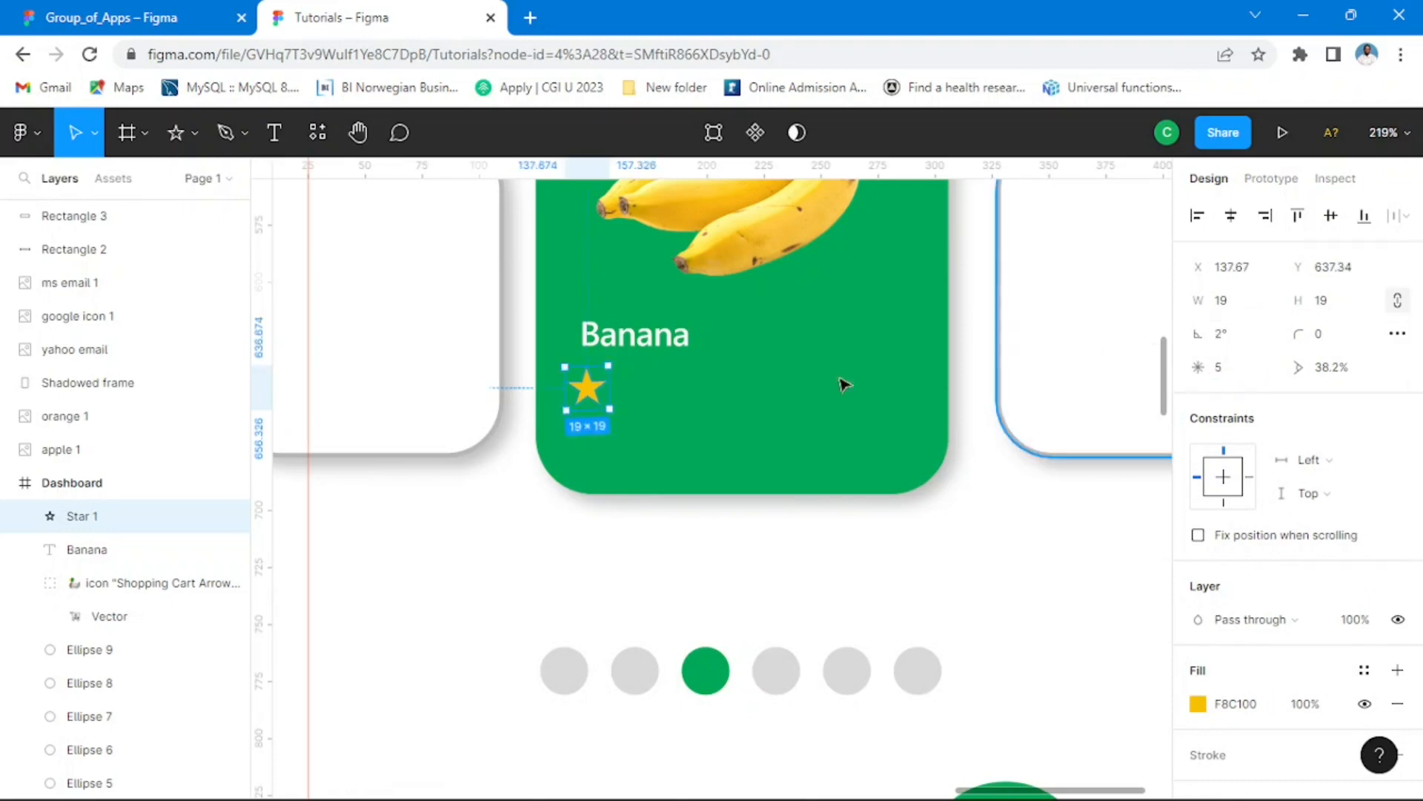
Step: Shrink the star to about 16 × 16, keep it beneath the Banana label, and set its rotation to 0°
scroll(642, 434, up, 10)
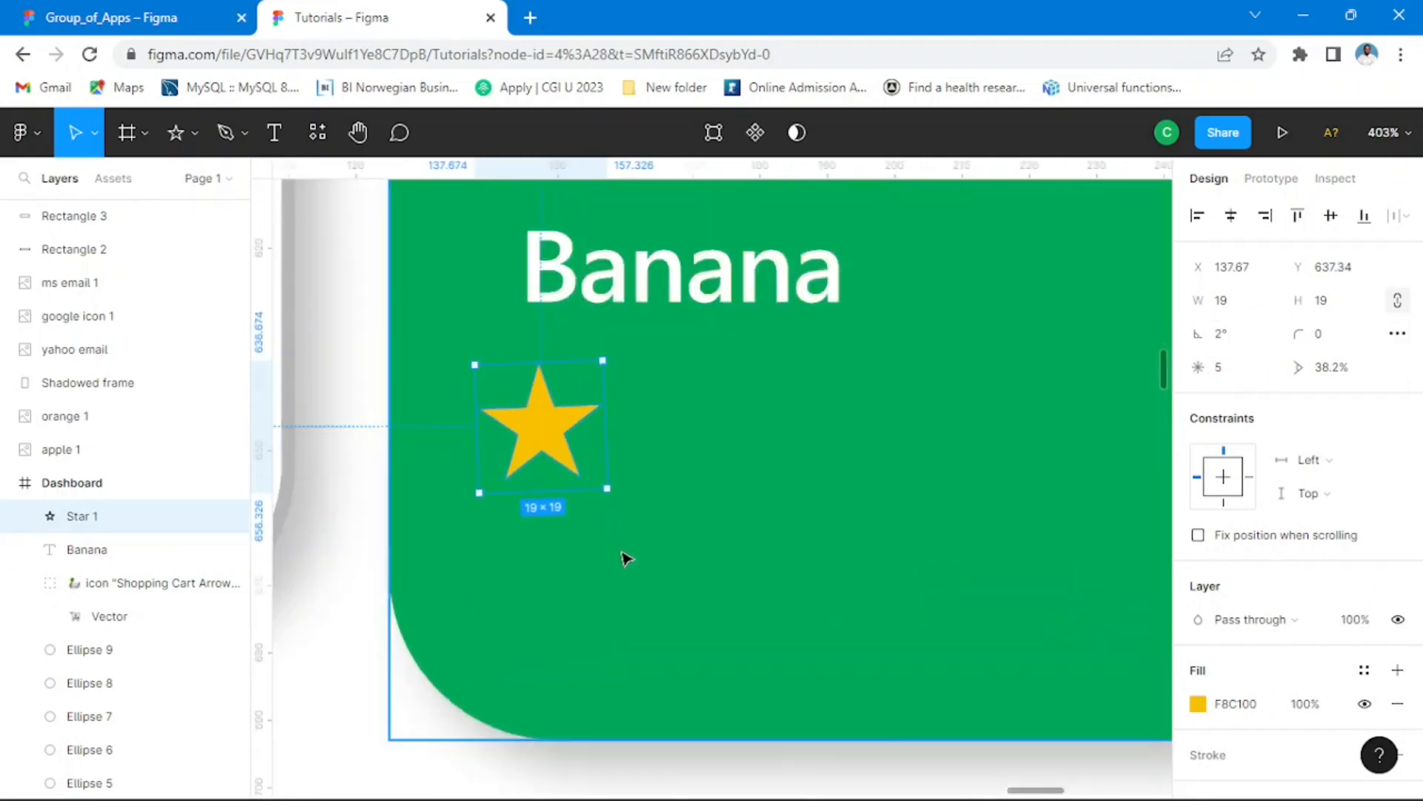
drag(603, 290, 579, 319)
drag(524, 409, 508, 381)
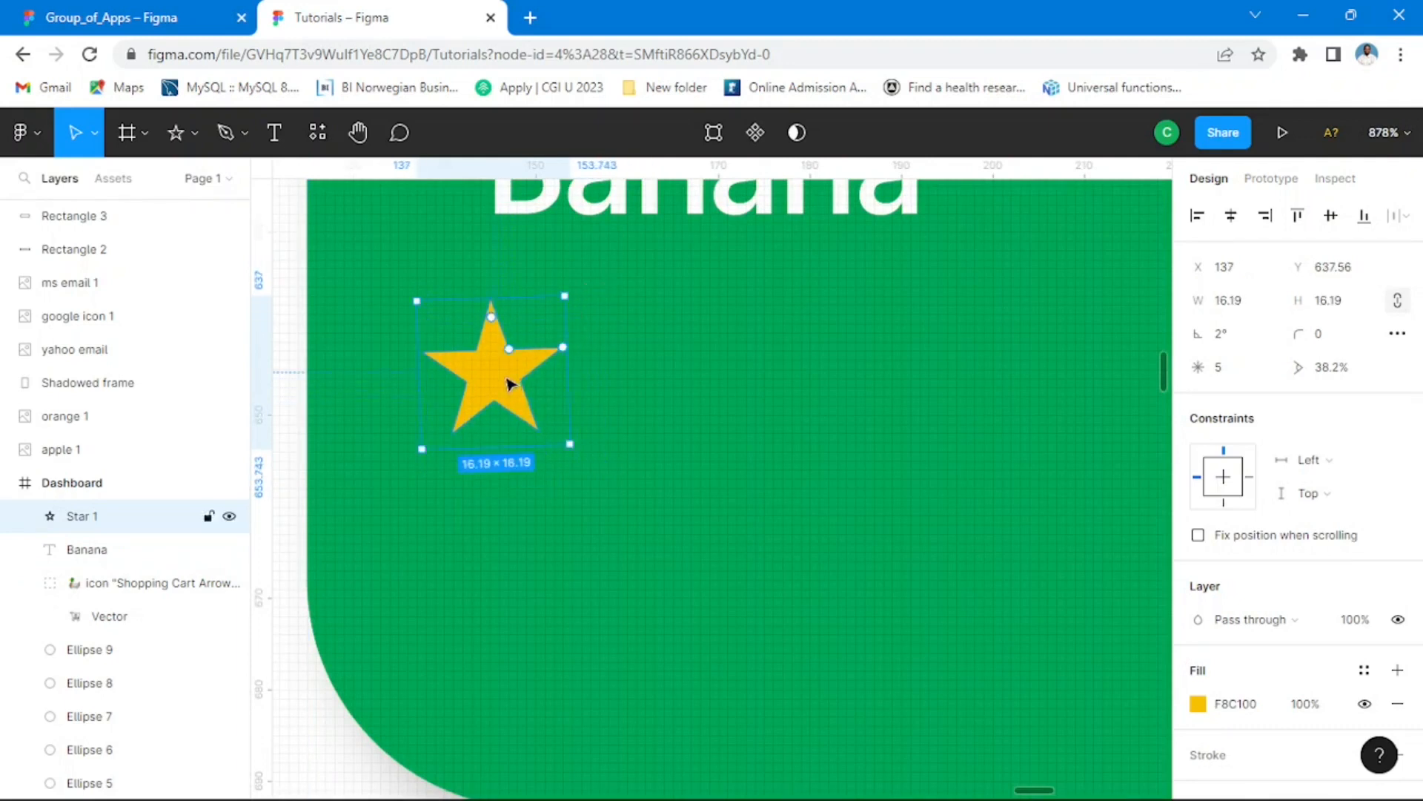
scroll(592, 372, down, 5)
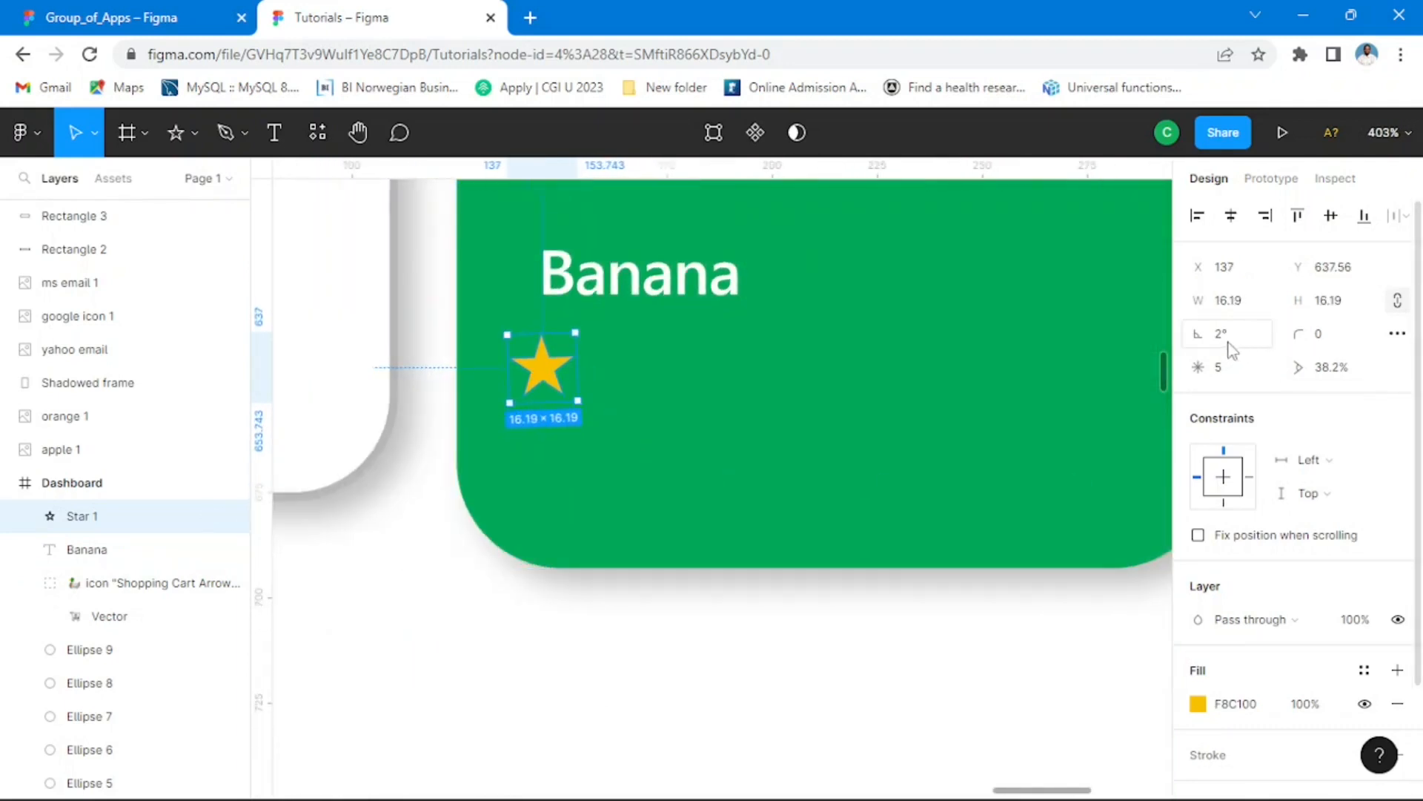
click(1196, 338)
key(Return)
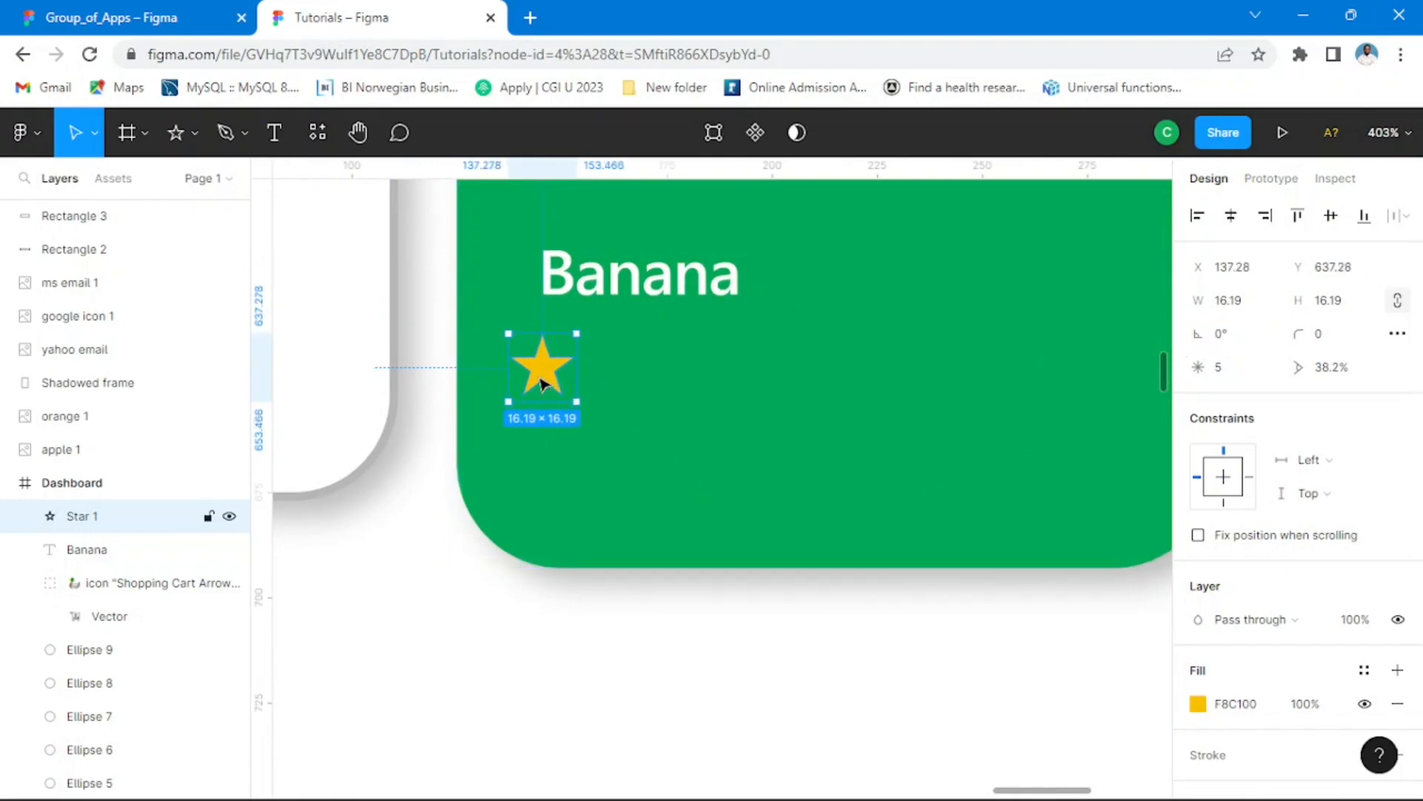
Step: Duplicate the star rightward with even spacing to make a row of five stars beneath the Banana label
drag(555, 379, 629, 379)
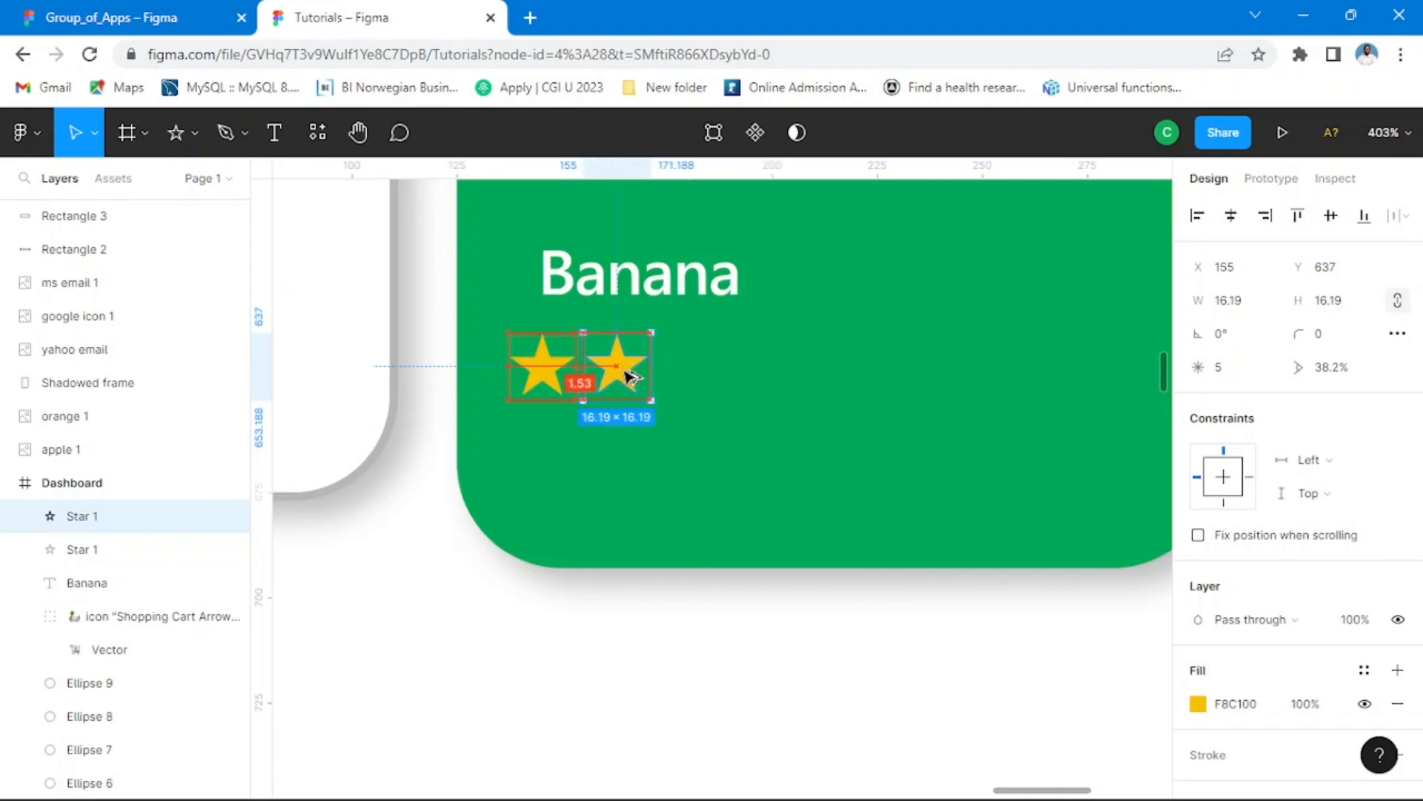
key(ctrl+r)
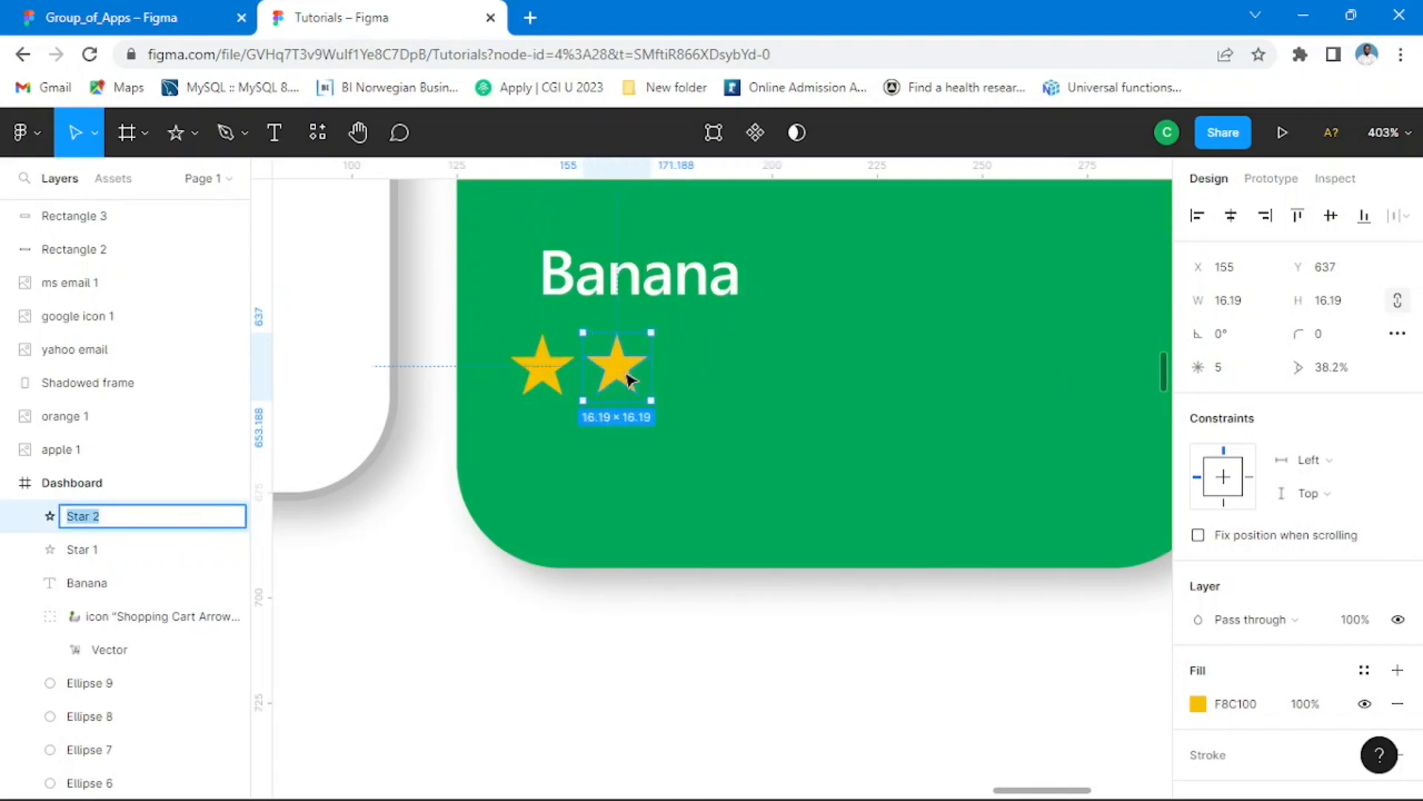
key(ctrl+d)
key(ctrl+d)
key(ctrl+d)
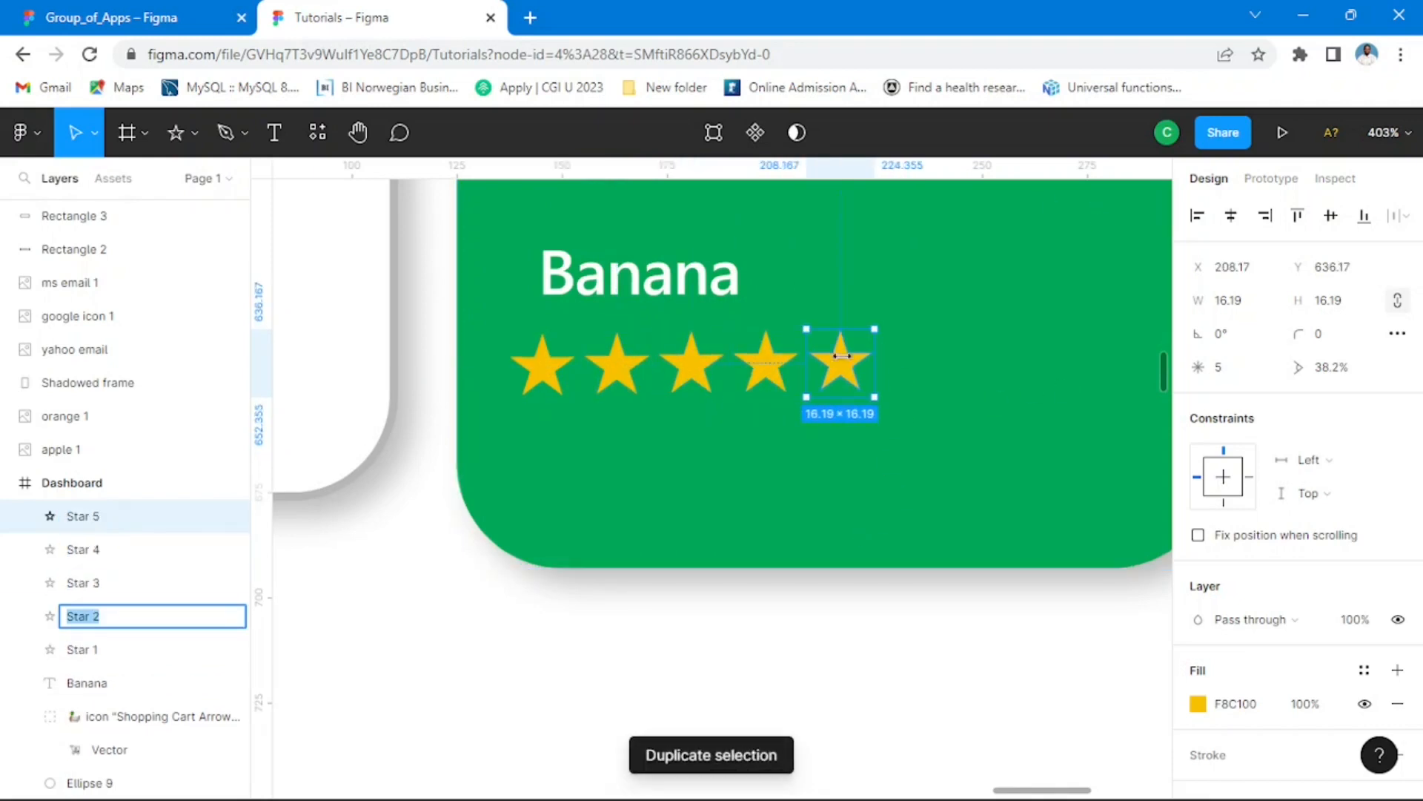
Step: Set the fill opacity of the fifth star to 0%
click(850, 374)
scroll(1277, 528, down, 2)
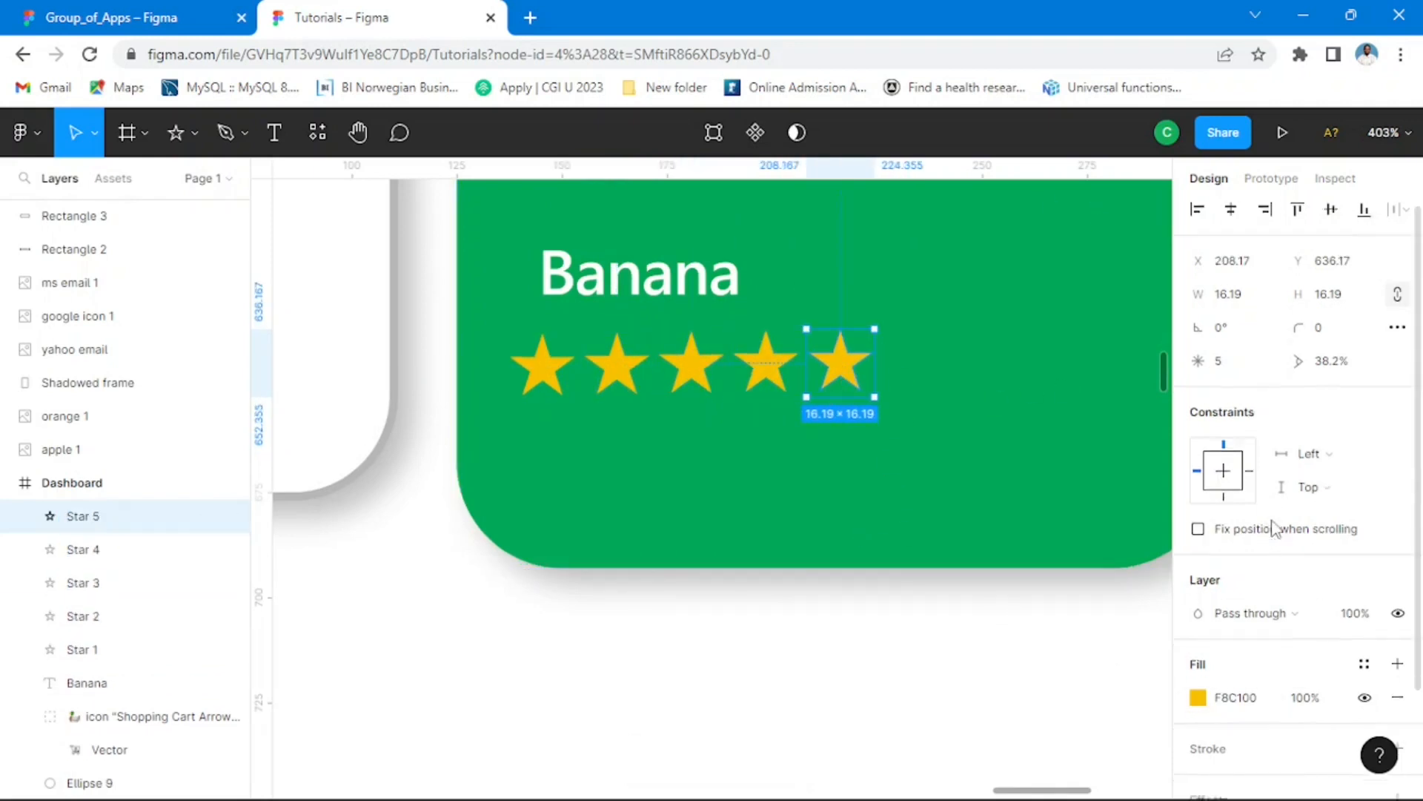
click(1304, 568)
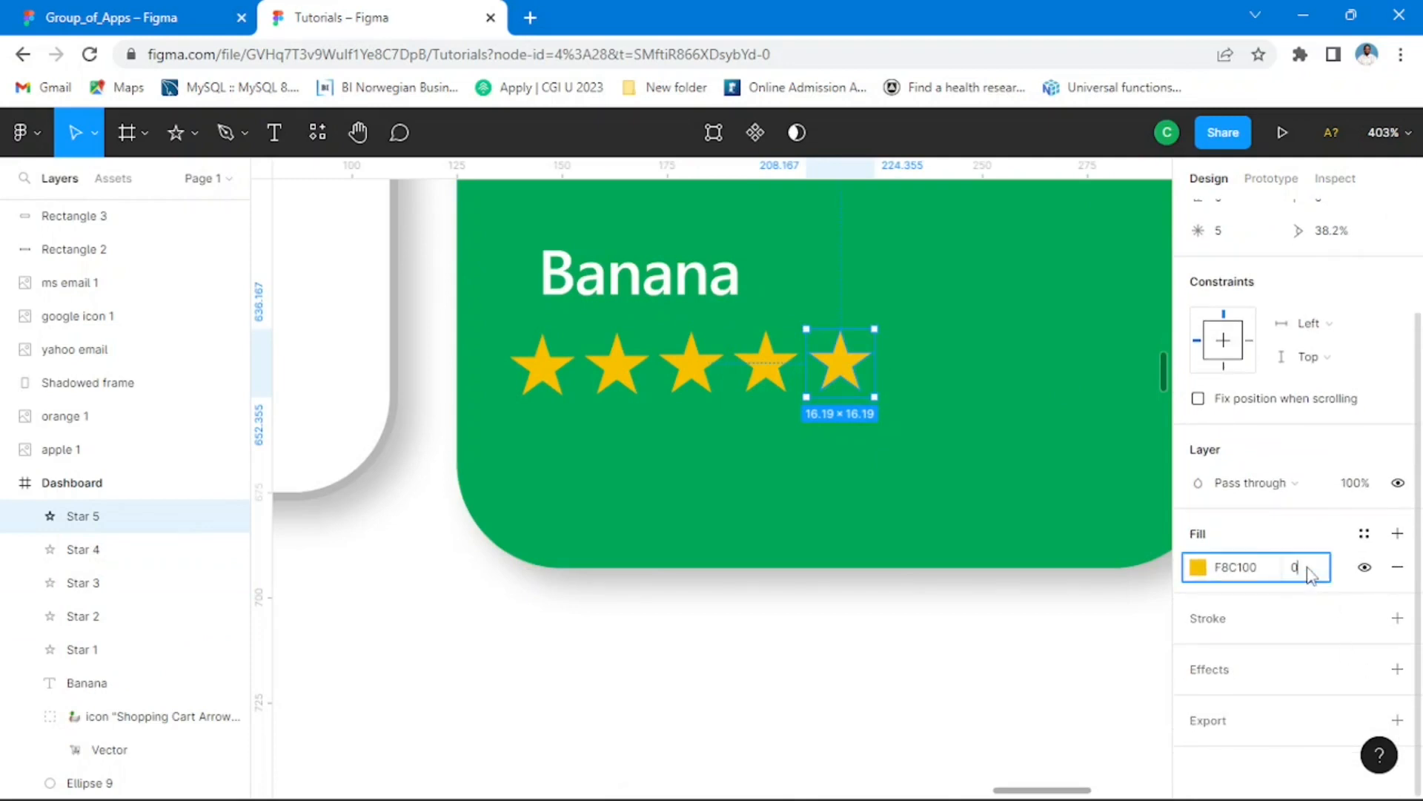
text(0)
key(Return)
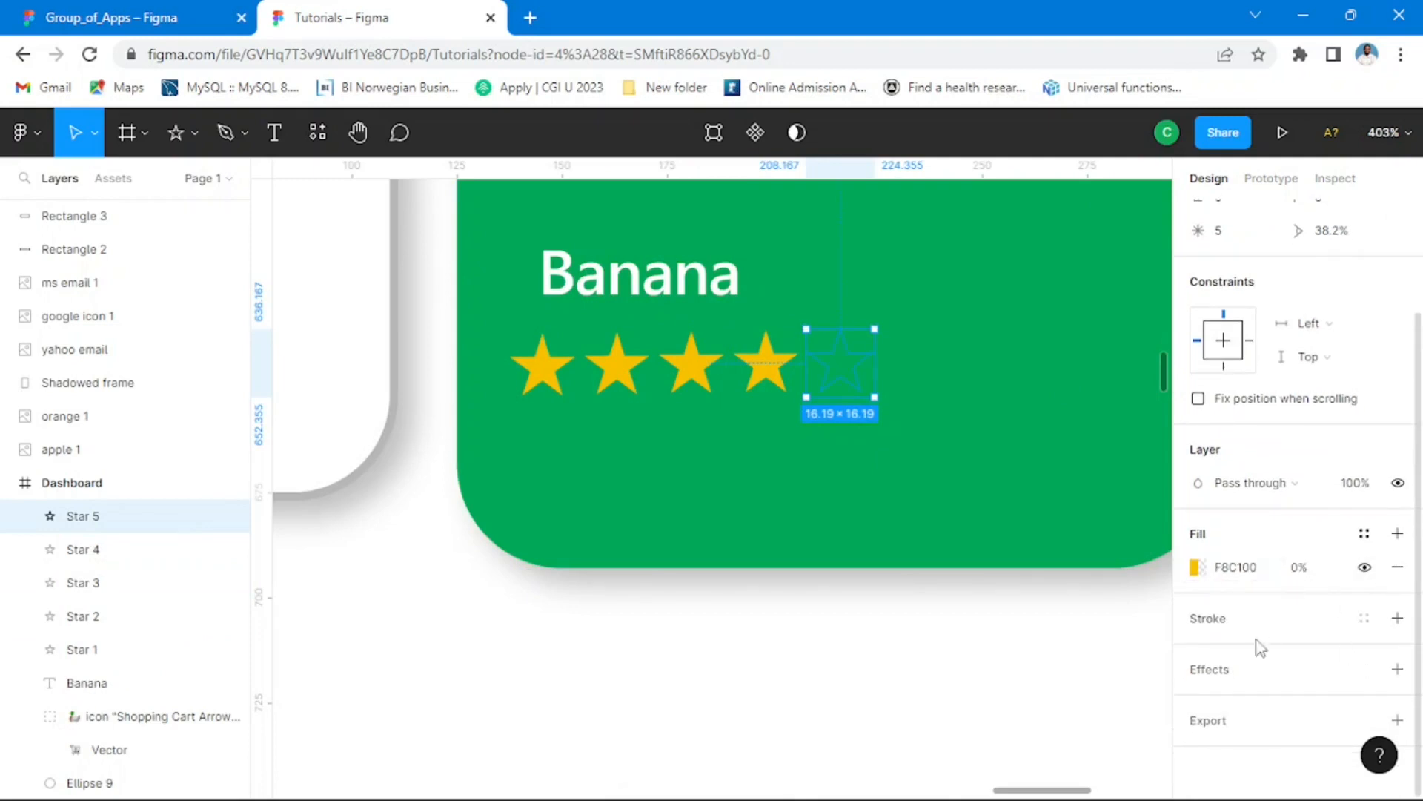
Step: Add a stroke to the fifth star in golden yellow F8C100 so it becomes an outlined star
click(1218, 624)
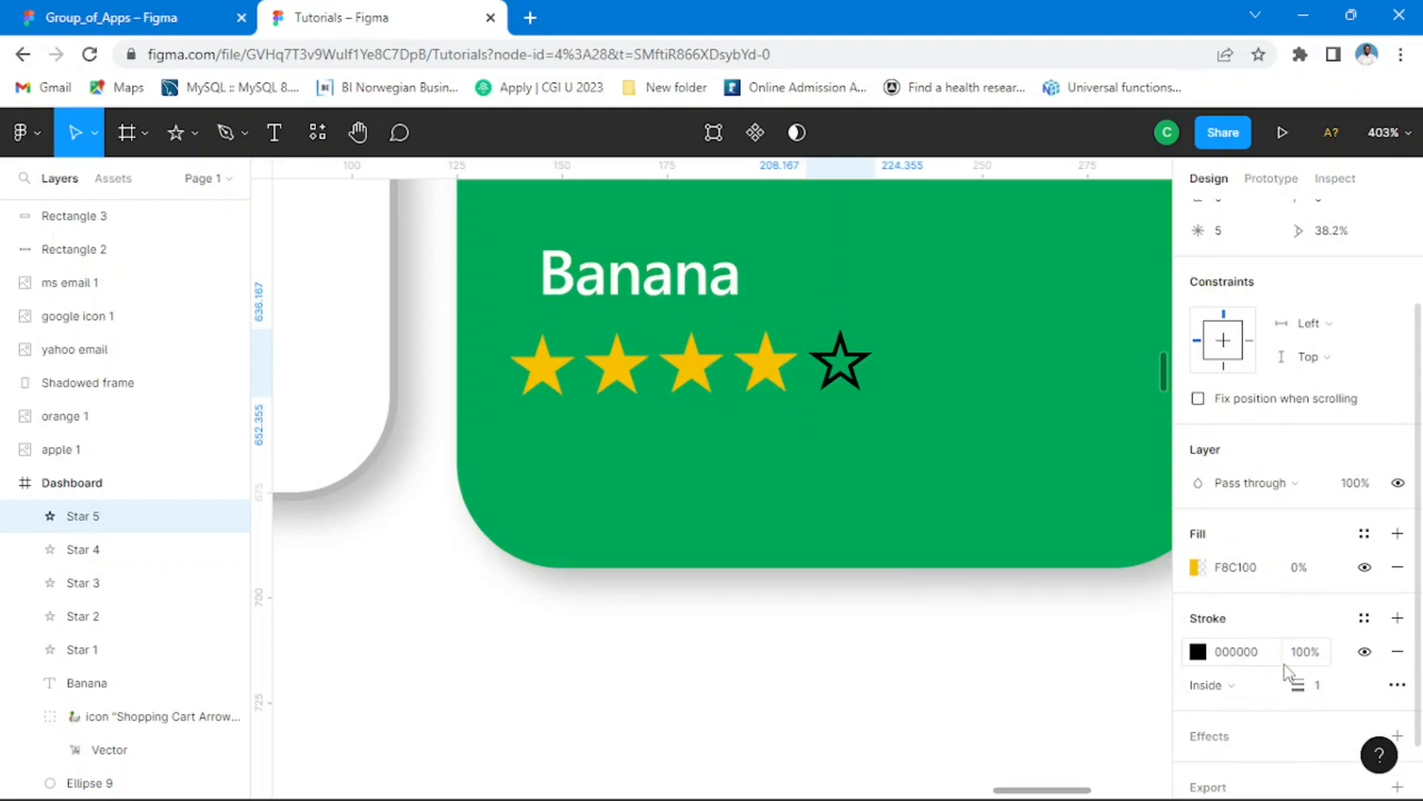
click(1198, 655)
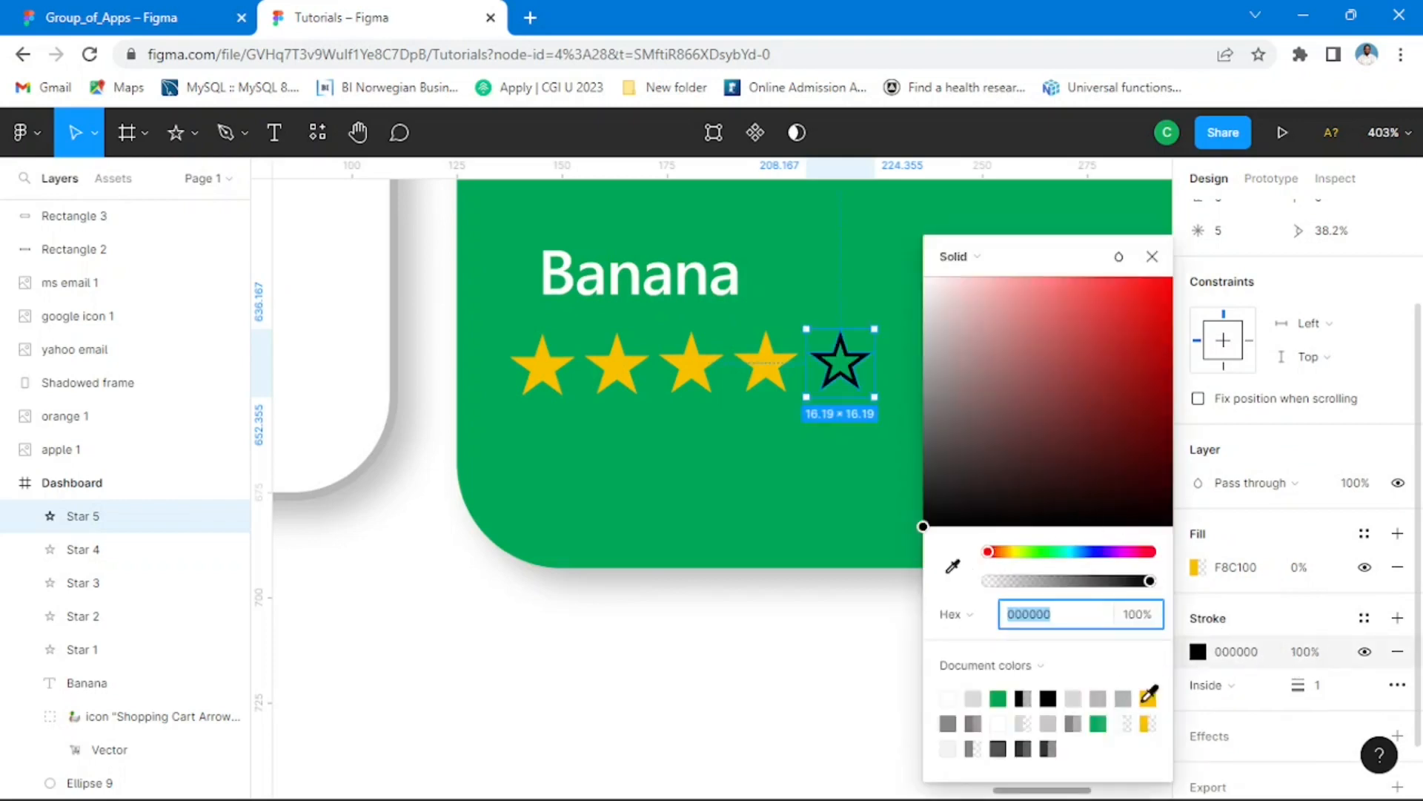
click(1148, 697)
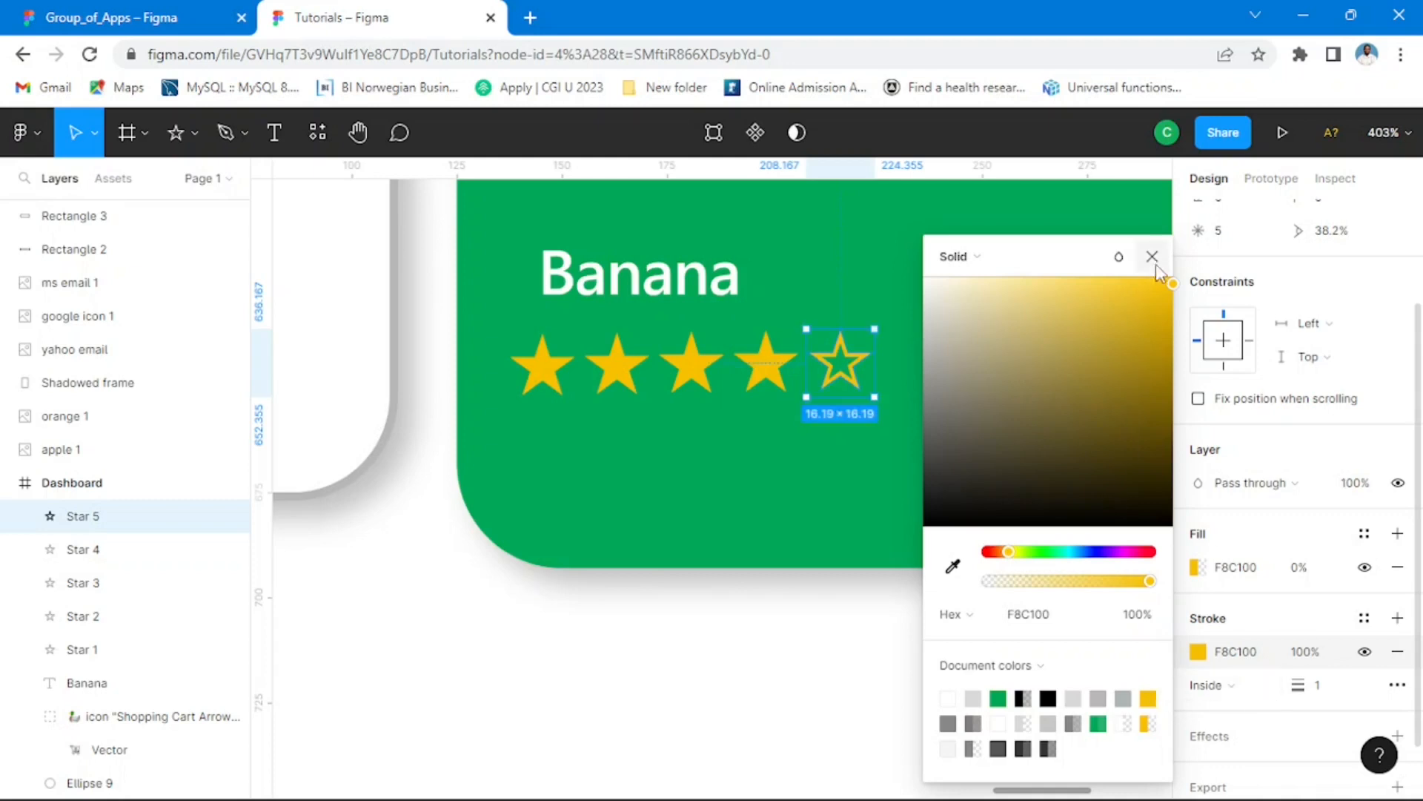
key(Escape)
scroll(1105, 388, down, 10)
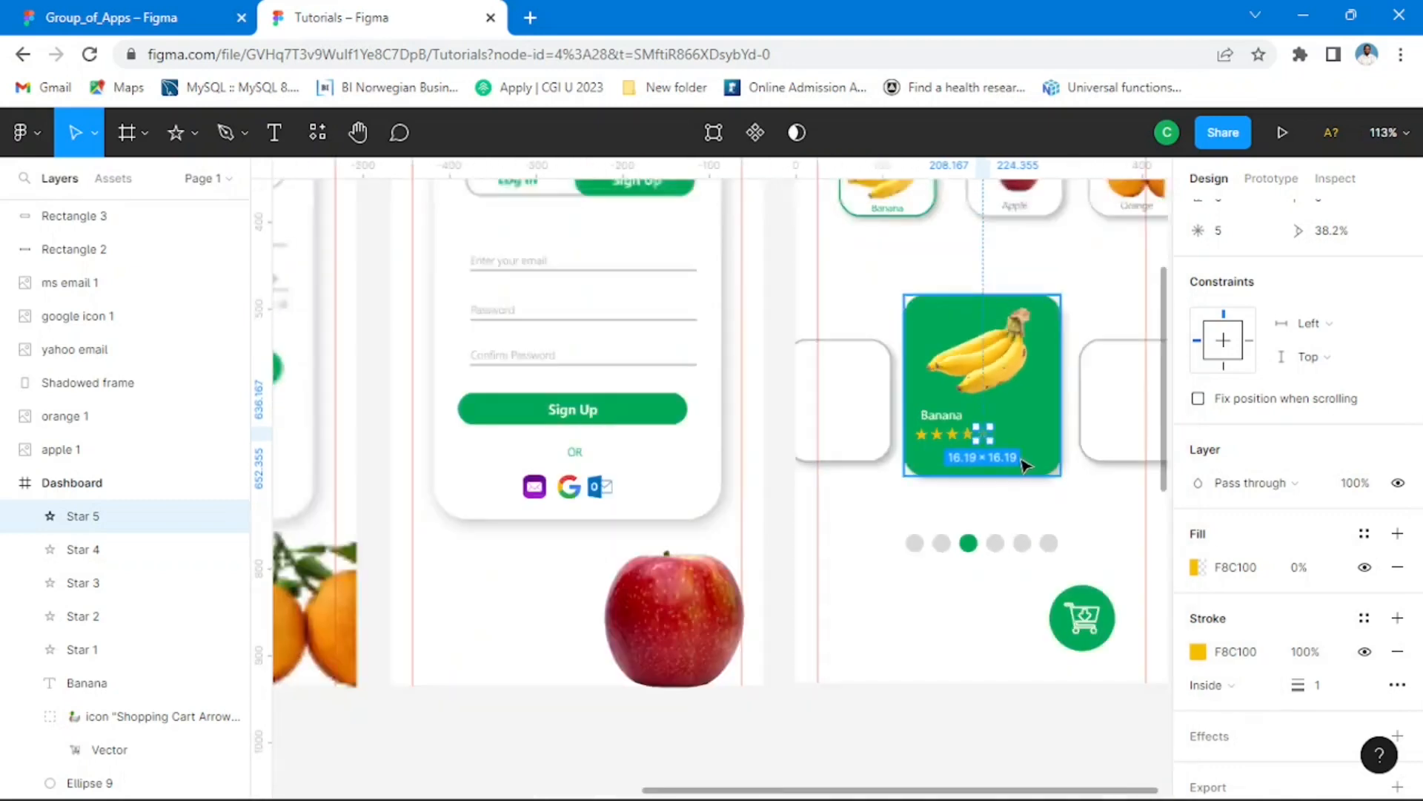
scroll(1010, 546, right, 3)
scroll(1011, 547, down, 1)
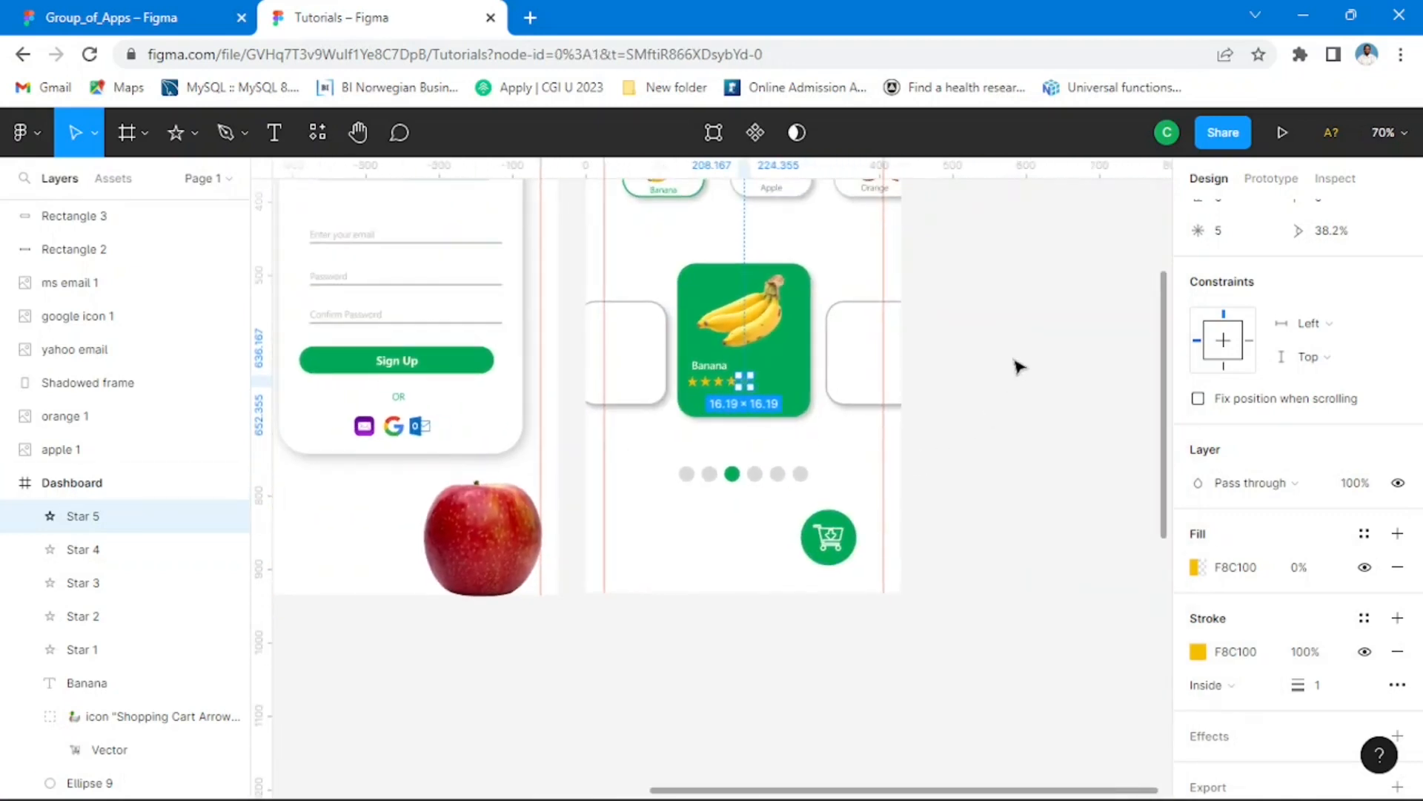
click(960, 460)
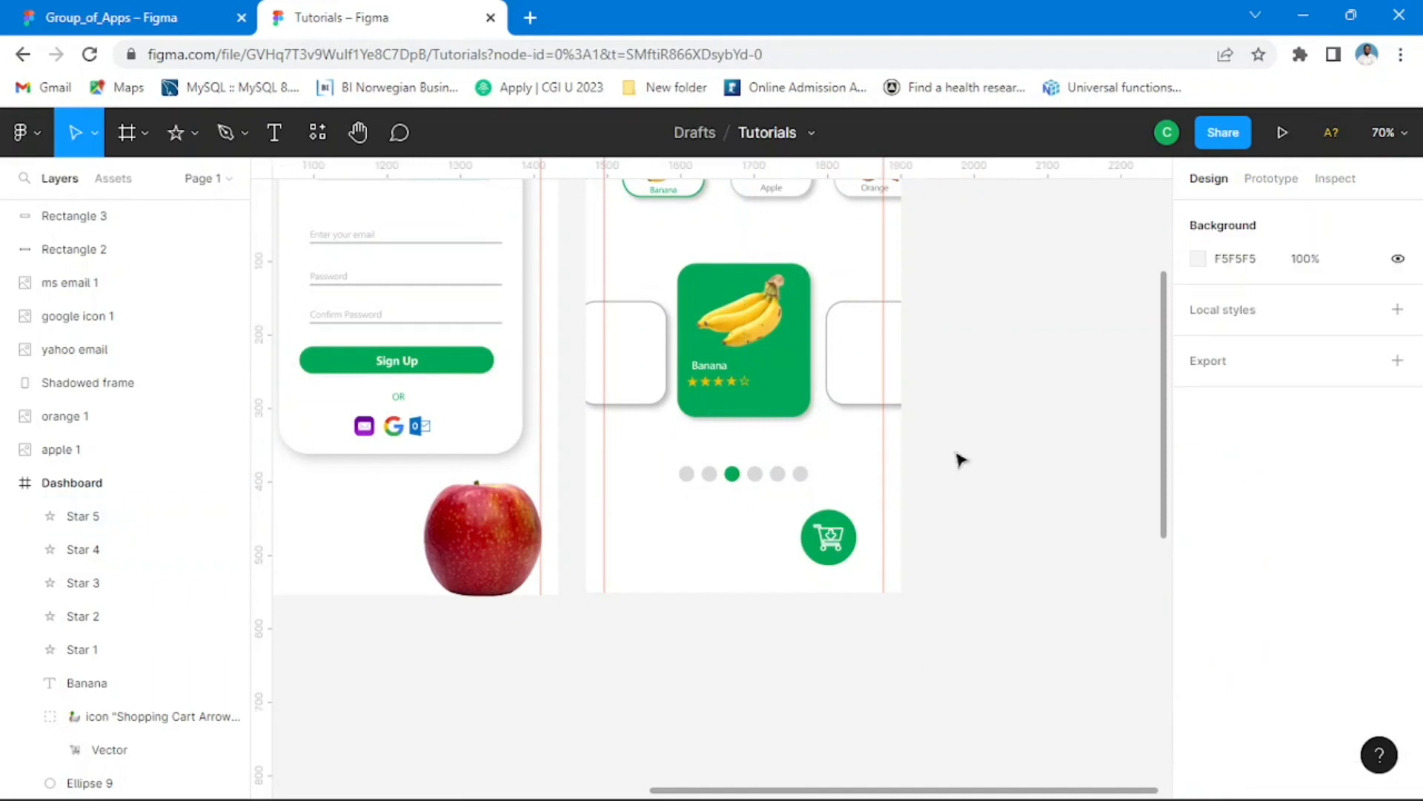
Step: Duplicate the green card's Banana label beneath the star row and set the copy's font size to 20
click(717, 376)
scroll(716, 390, up, 5)
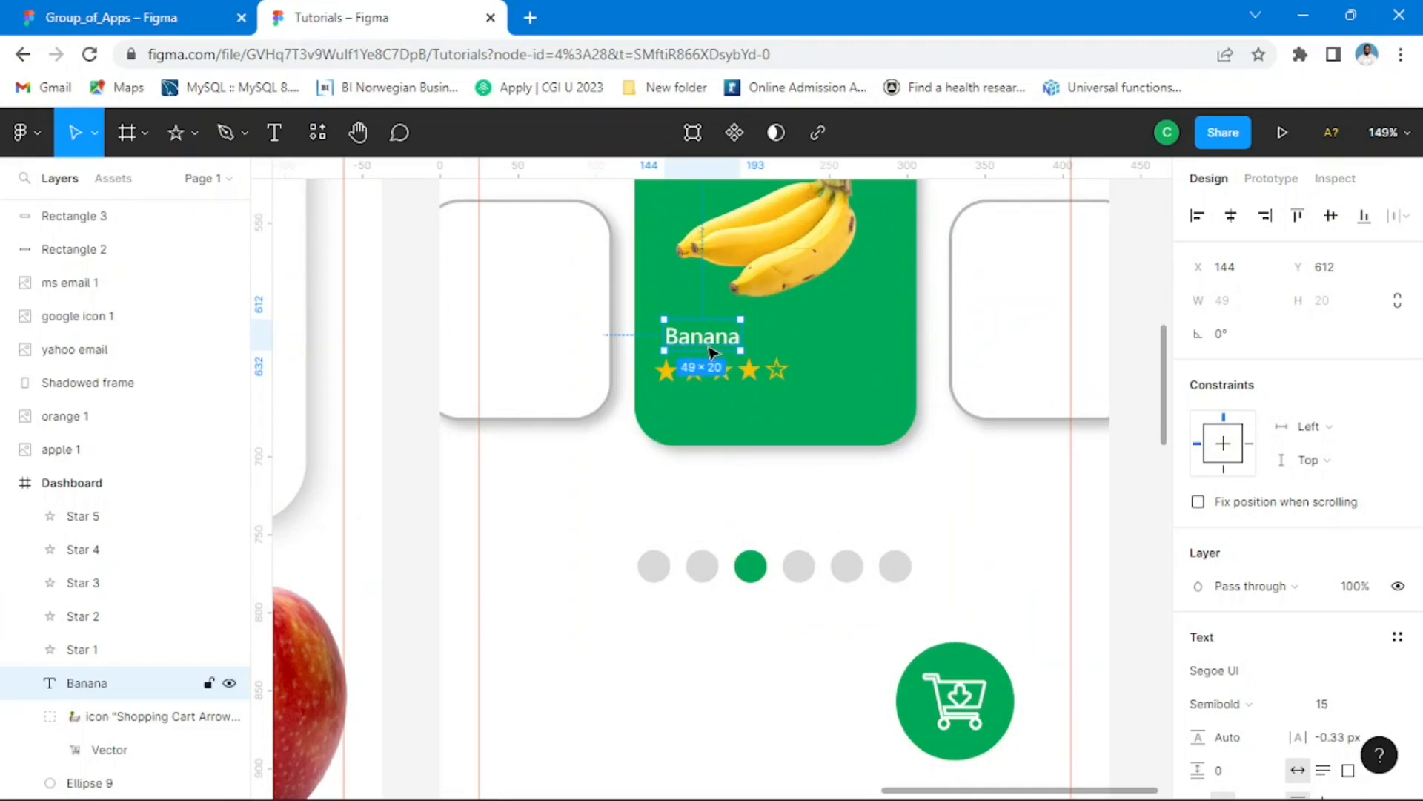
drag(711, 345, 714, 418)
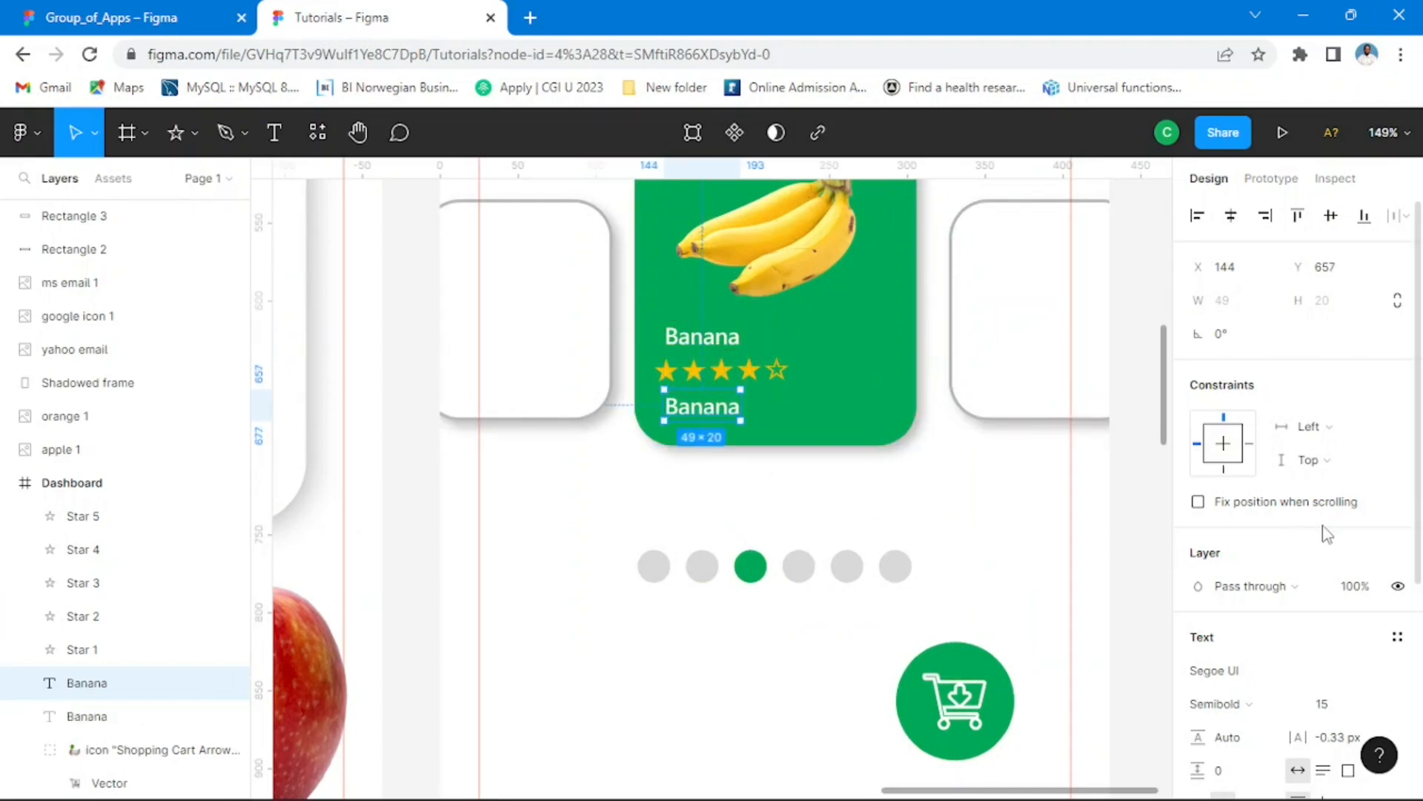
scroll(1347, 547, down, 3)
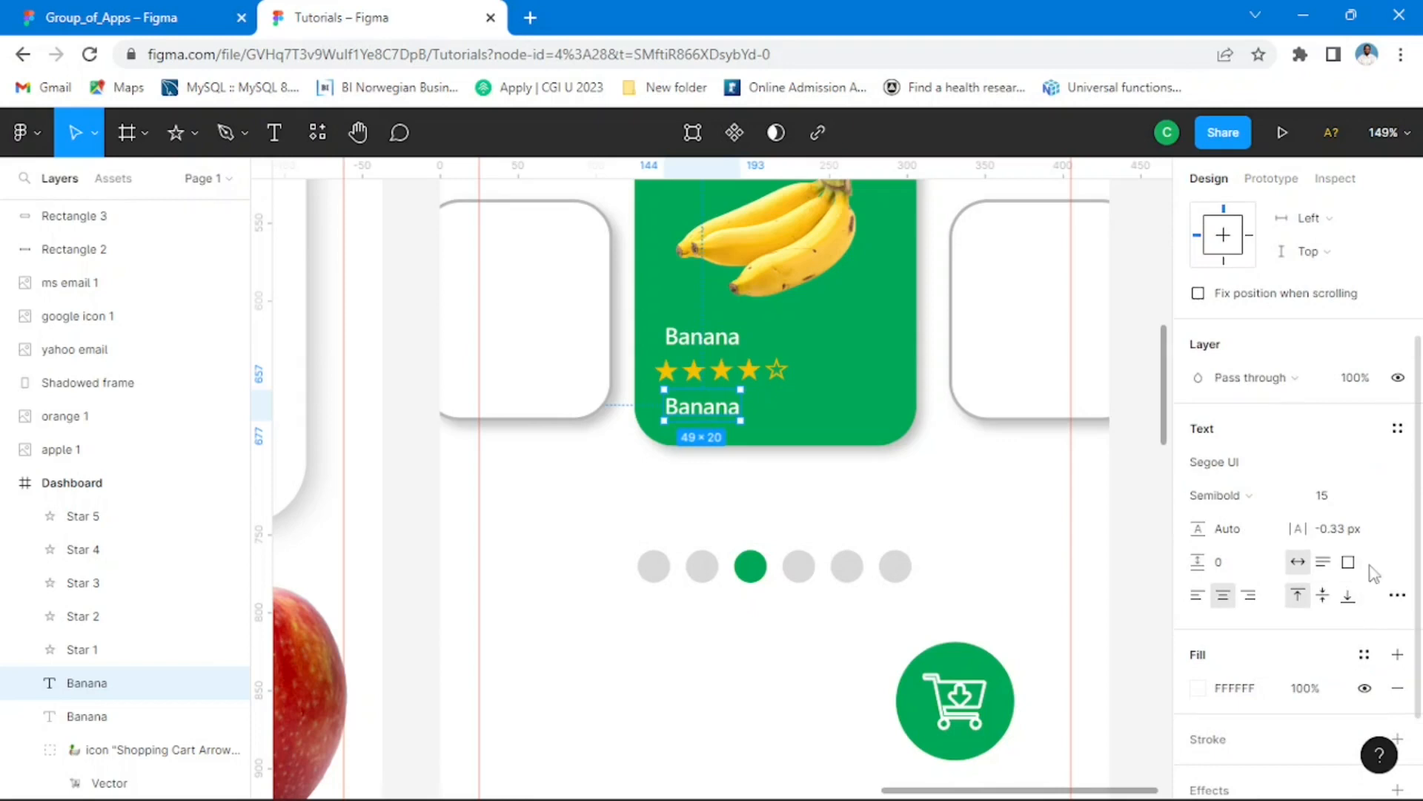
click(1378, 508)
click(1330, 550)
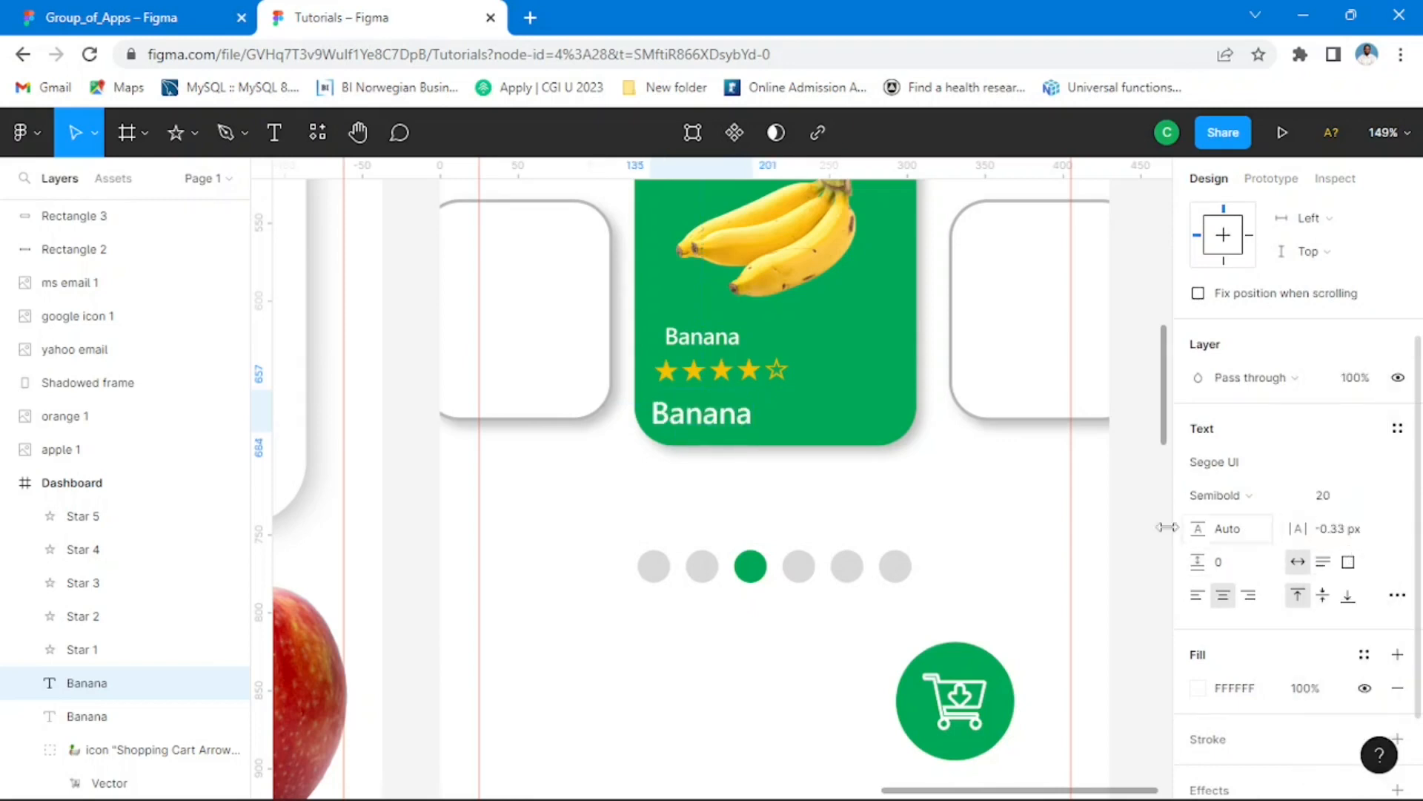
Step: Replace the text of the copied label beneath the stars with the price N1200
double_click(736, 427)
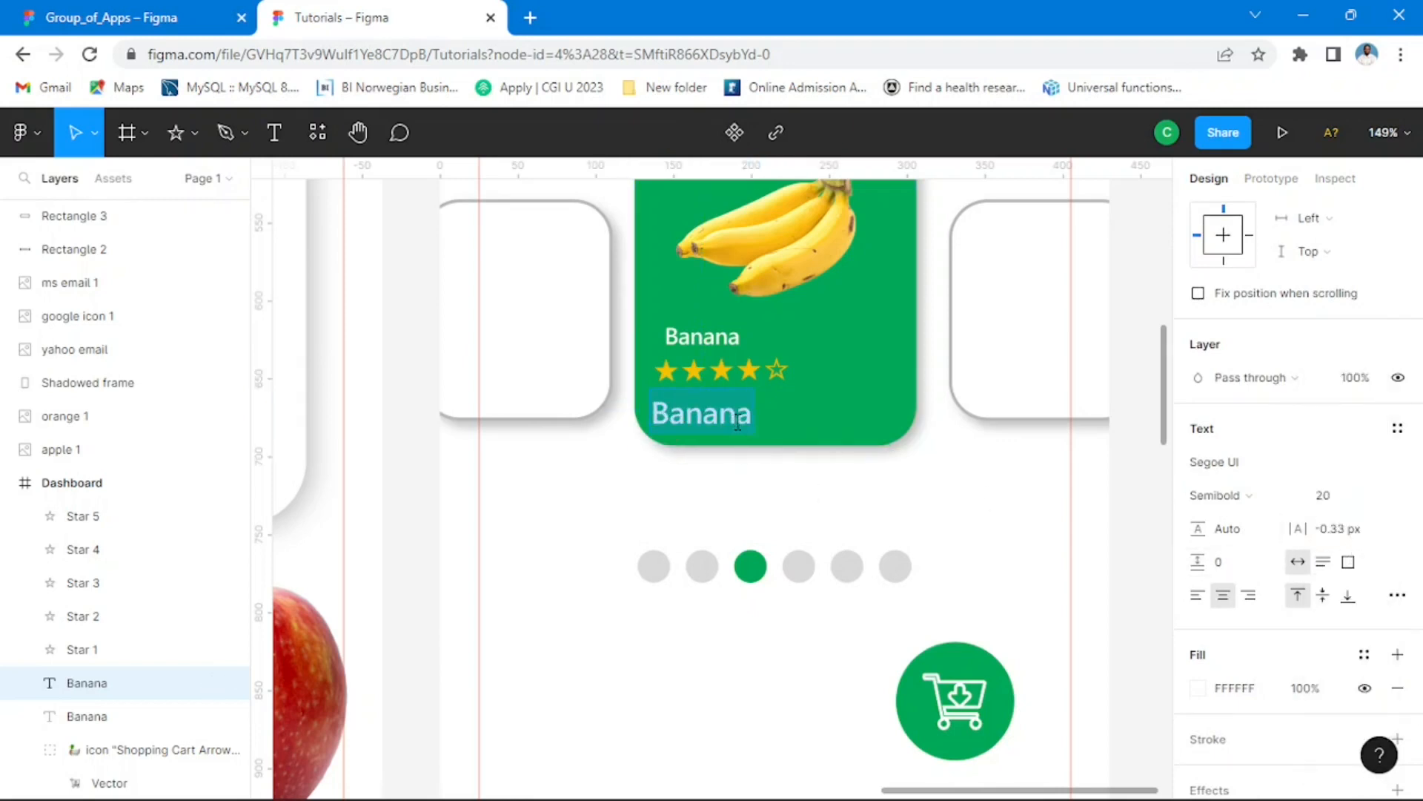
text(N1200)
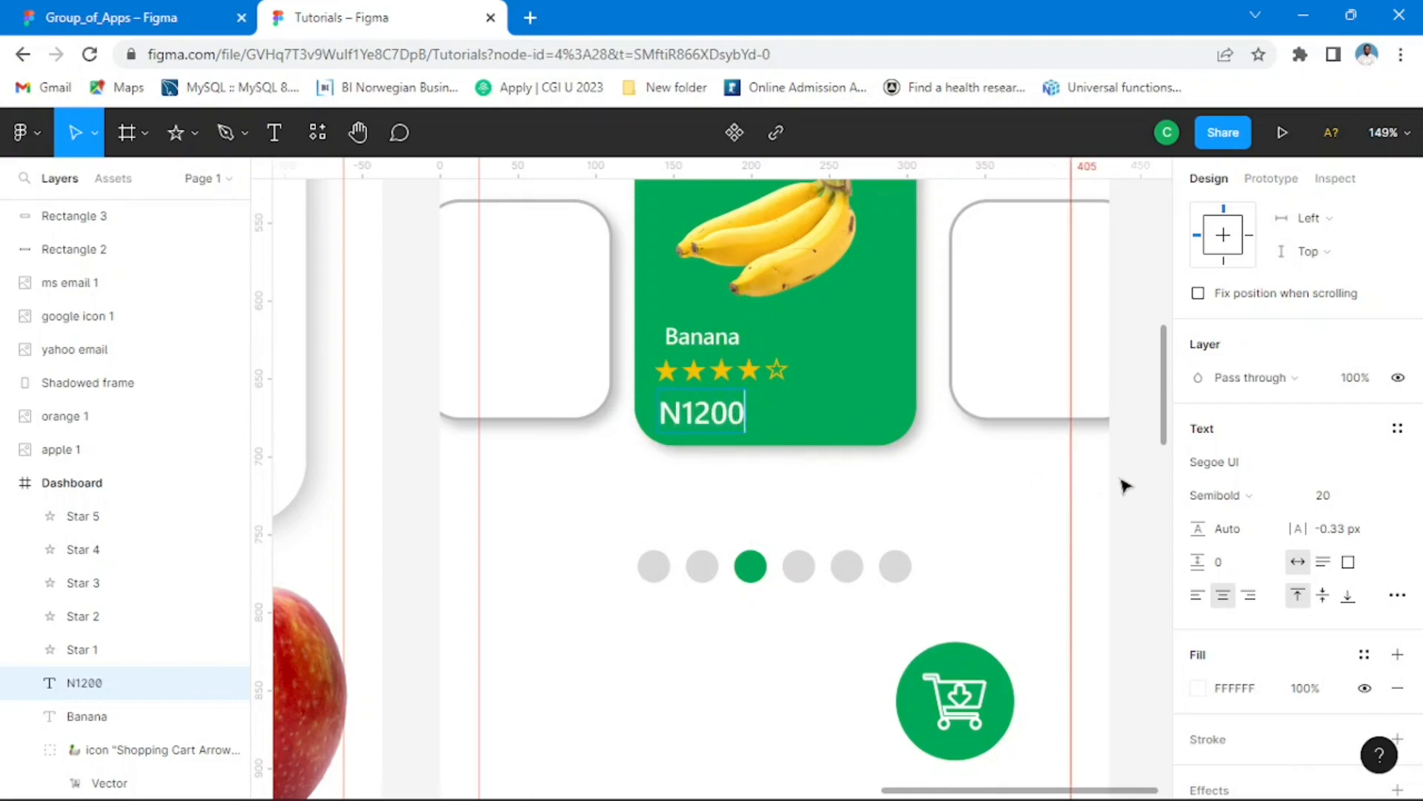
key(Escape)
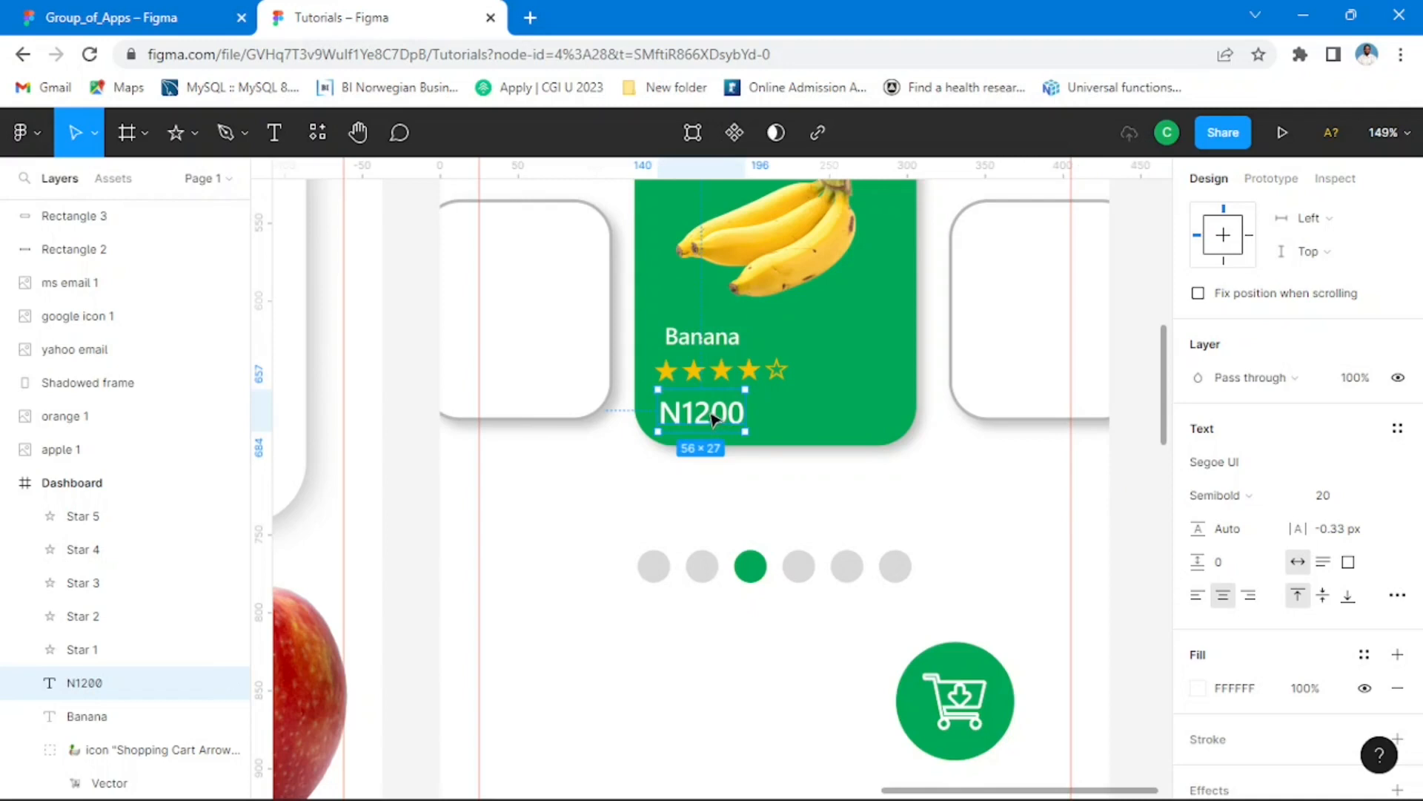
Step: Move the Banana label and the N1200 price so both line up with the left end of the star row
drag(713, 420, 720, 421)
drag(713, 339, 708, 345)
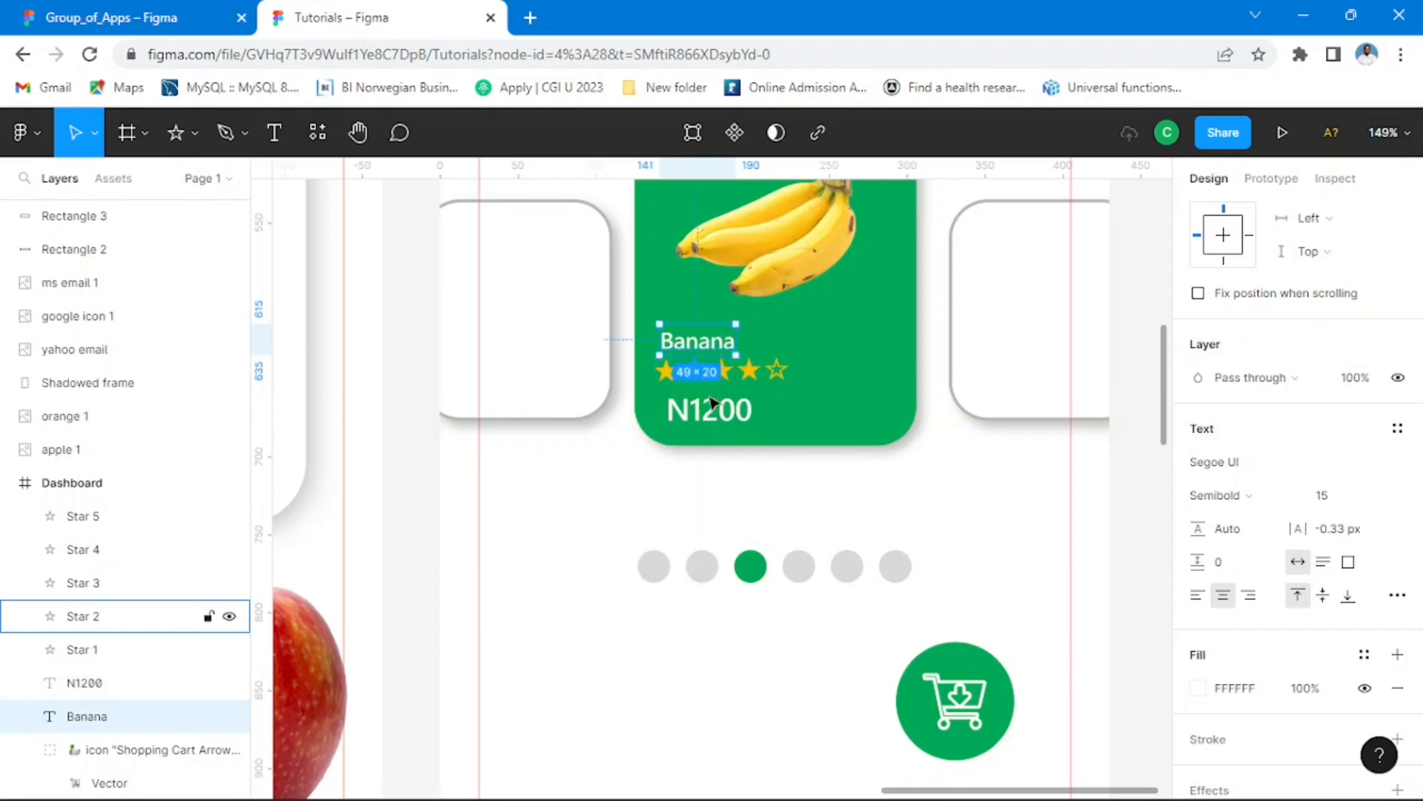
drag(717, 417, 705, 413)
scroll(1088, 519, down, 5)
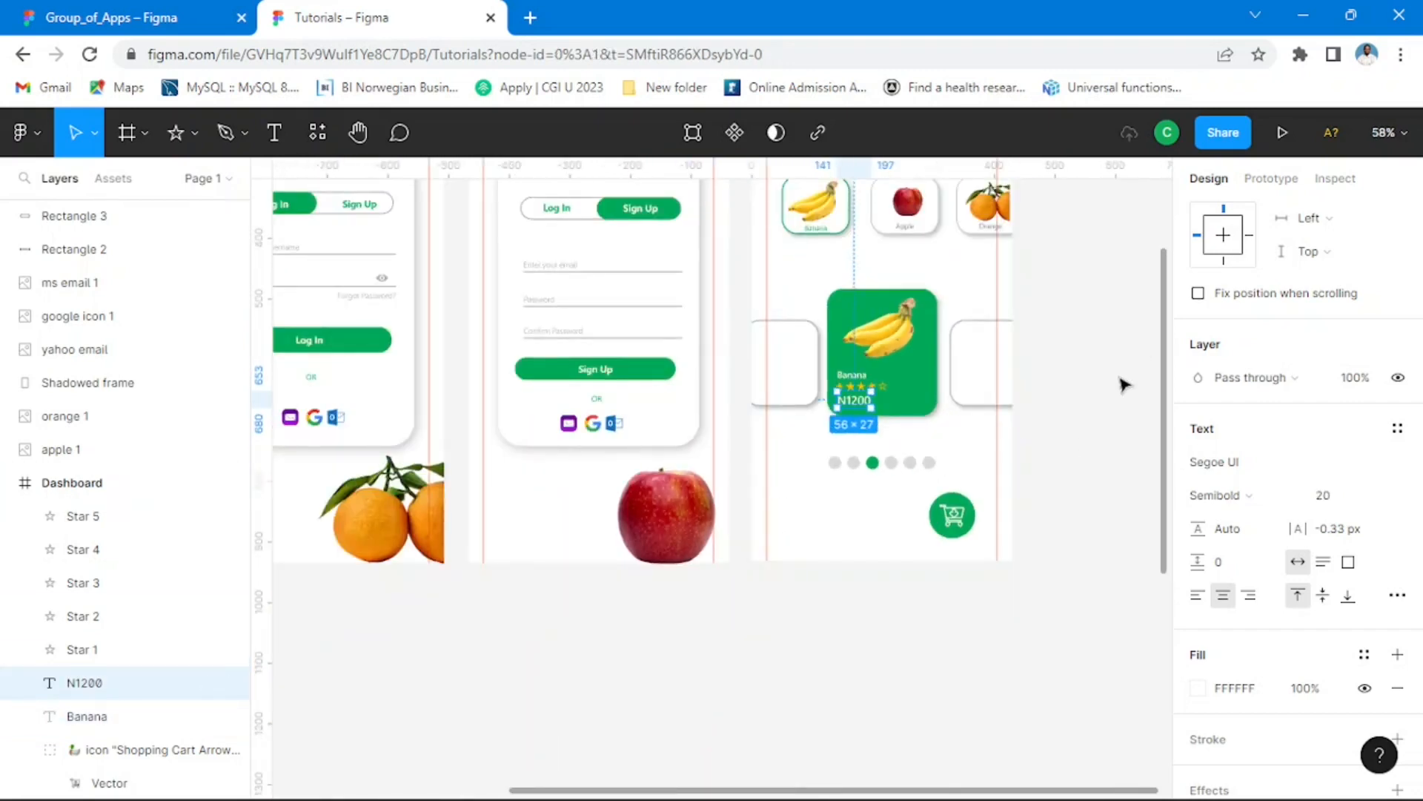
click(1124, 384)
Step: Check the fruit name on the reference card in Group_of_Apps, and extend the green card's label in Tutorials to read Banana Fruit
click(148, 17)
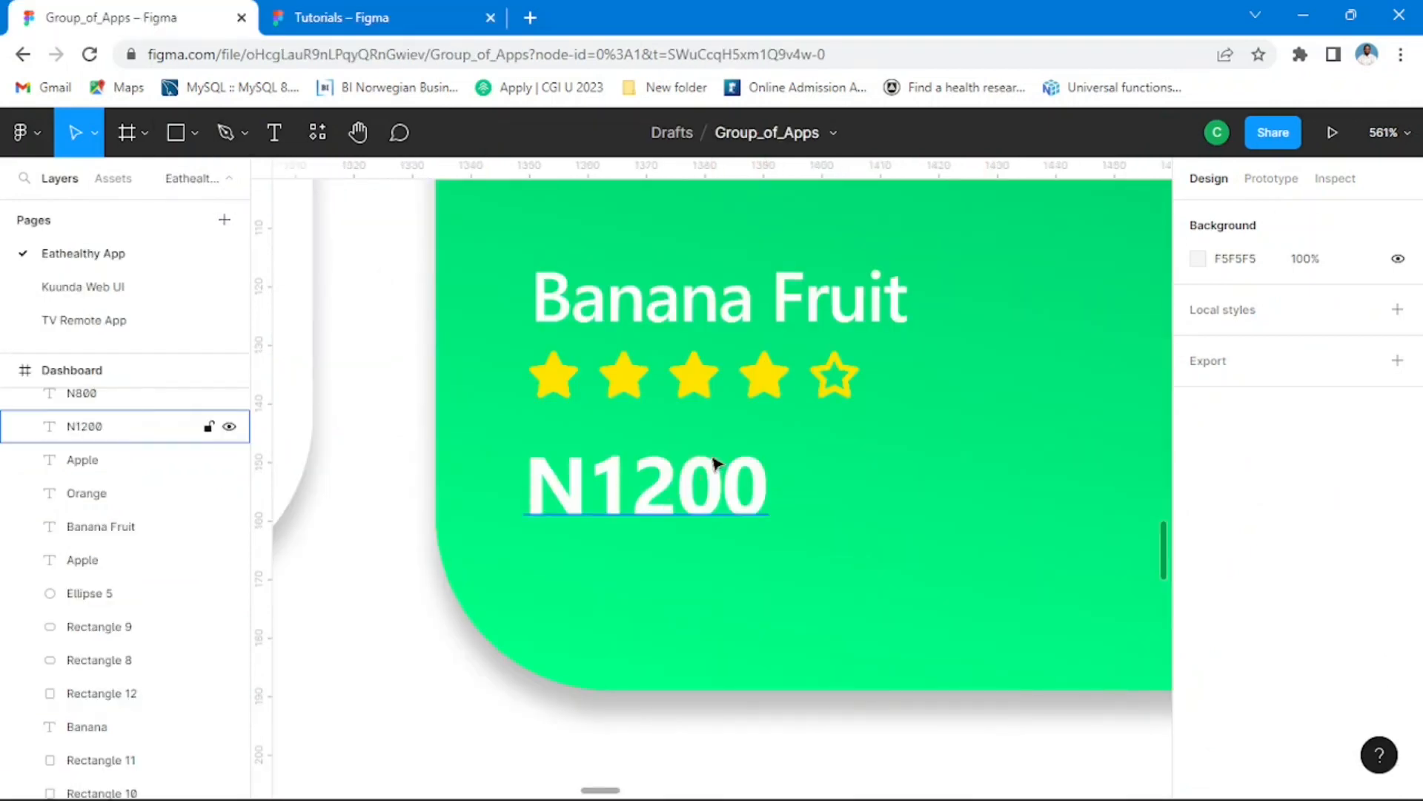
scroll(825, 403, down, 5)
click(356, 14)
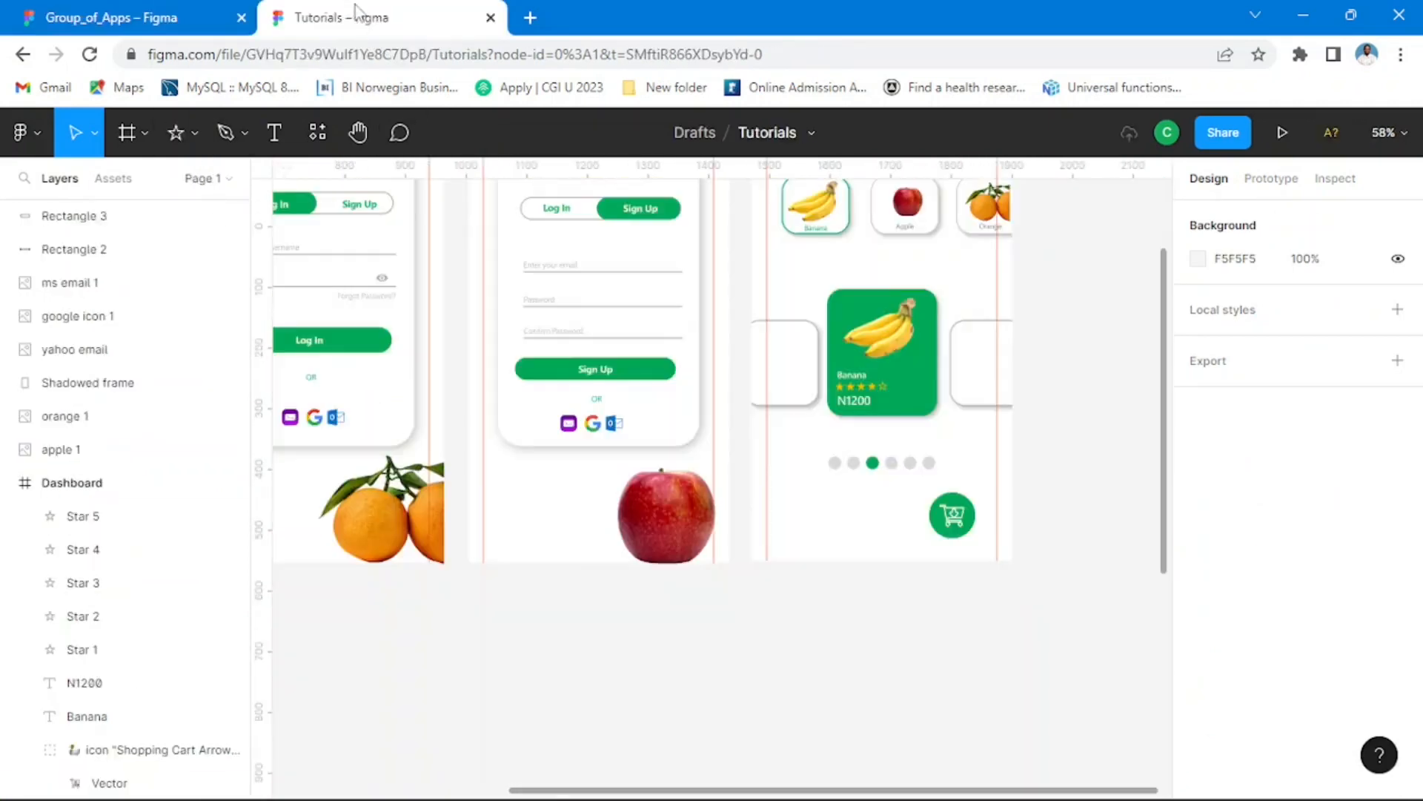
scroll(875, 382, up, 5)
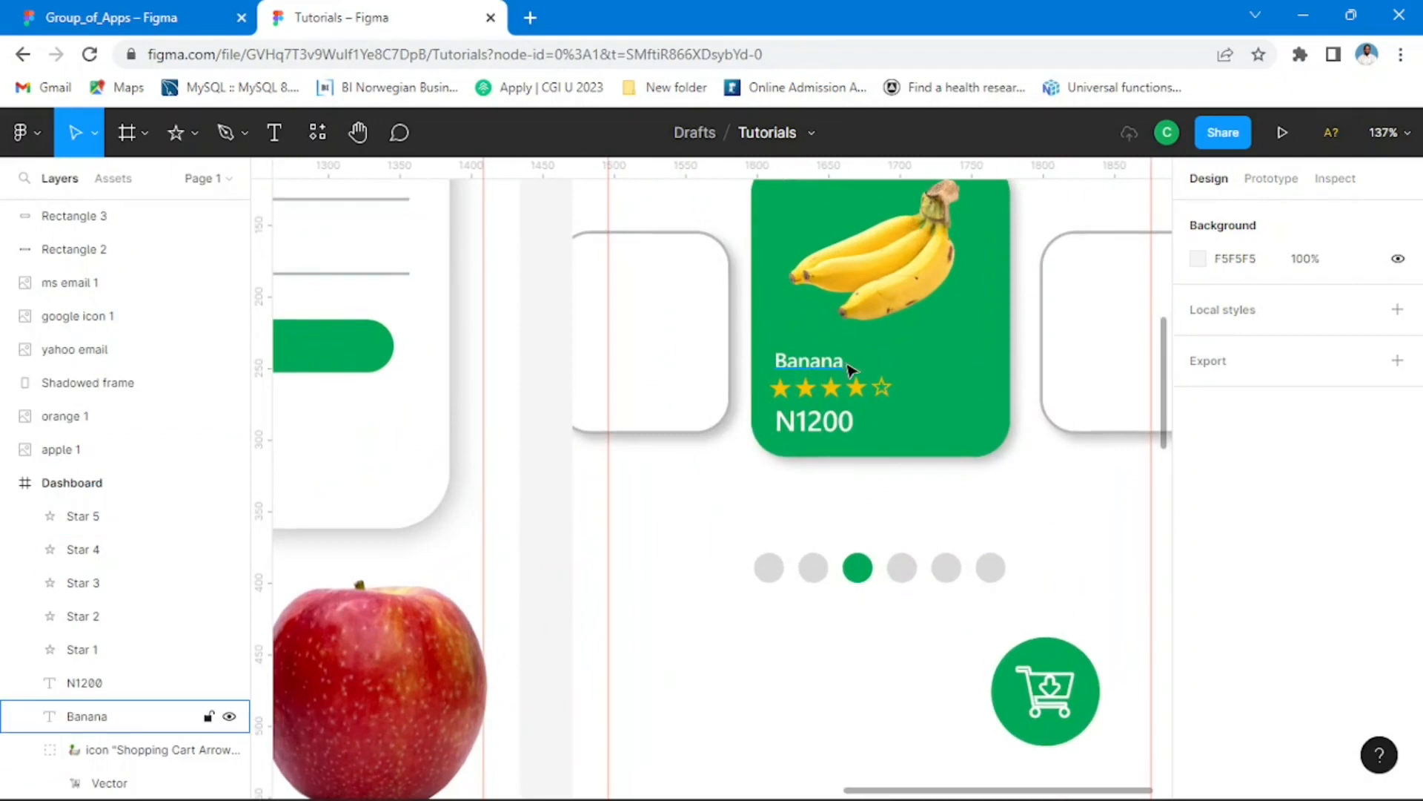
double_click(844, 362)
click(844, 362)
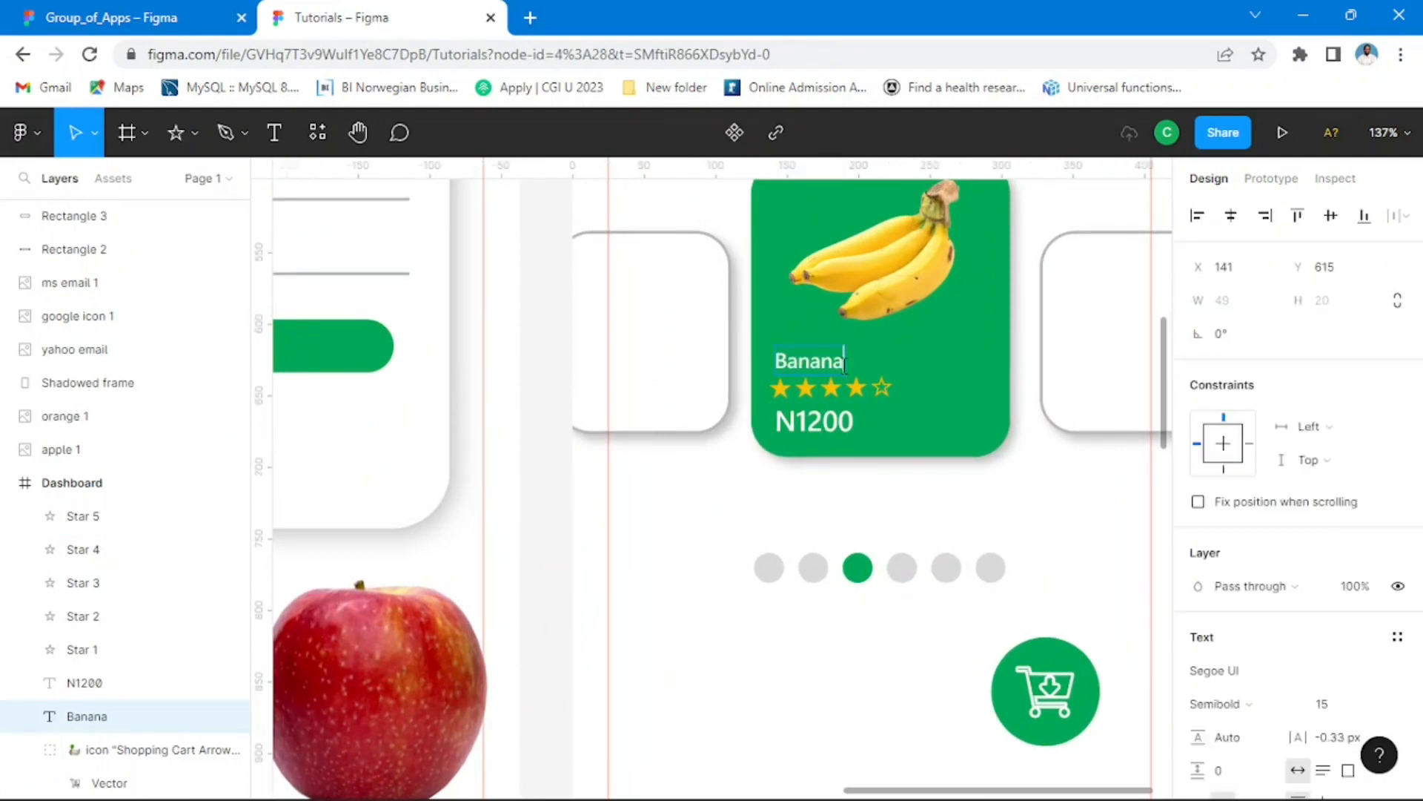
text(Fr)
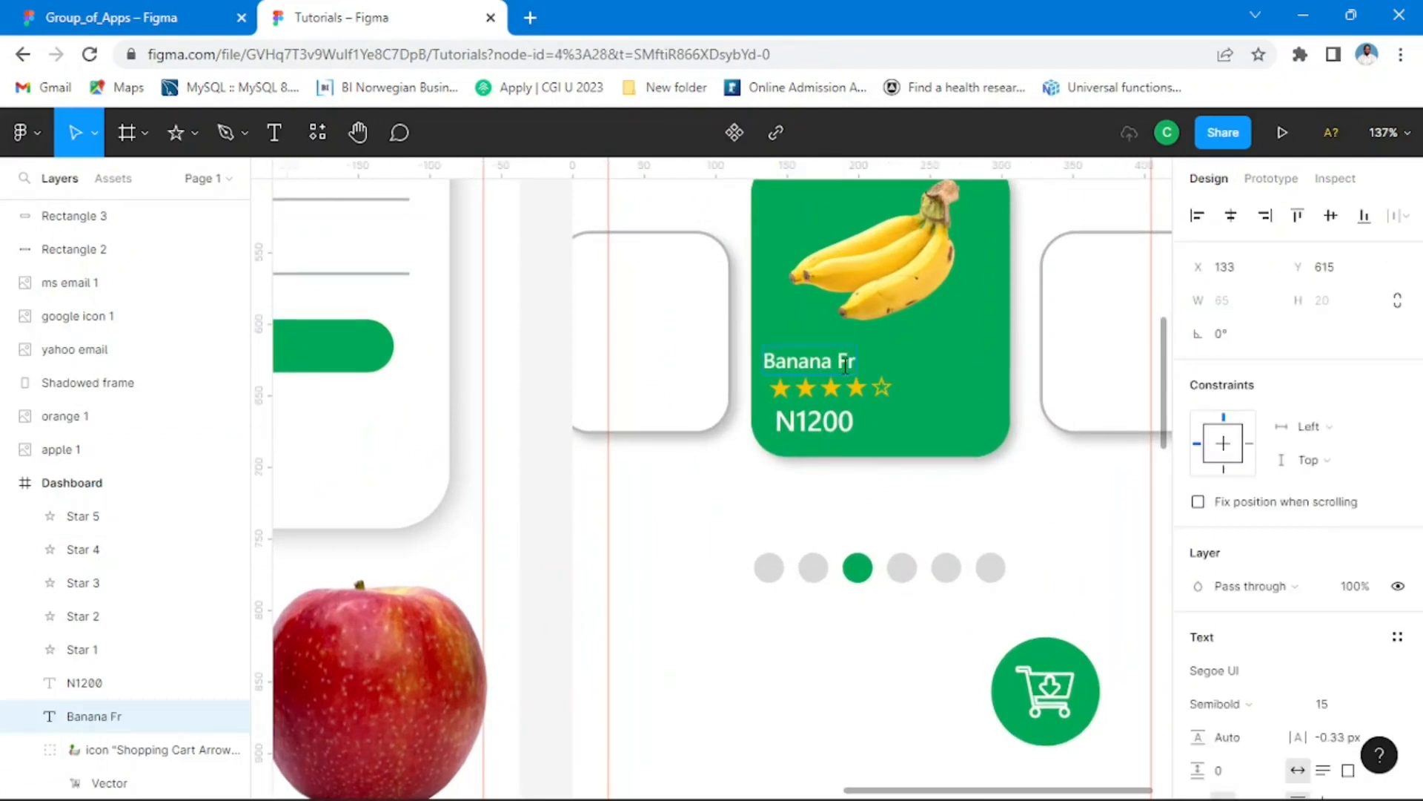
text(uit)
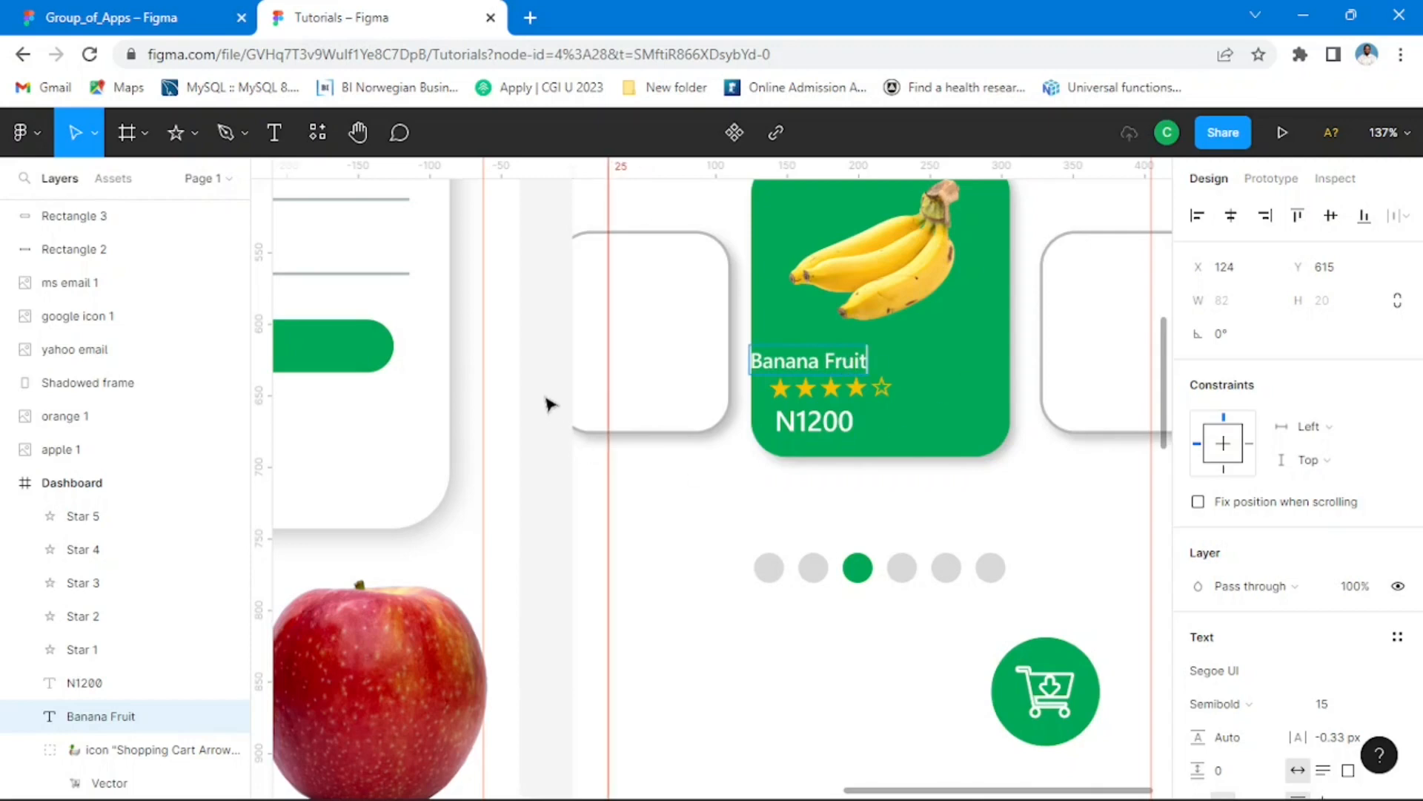
key(Escape)
Step: Move the Banana Fruit label back above the stars, aligned with the left edge of the N1200 price
mouse_move(853, 373)
mouse_down()
mouse_move(873, 371)
mouse_move(862, 370)
mouse_up()
scroll(860, 389, up, 2)
scroll(862, 401, up, 3)
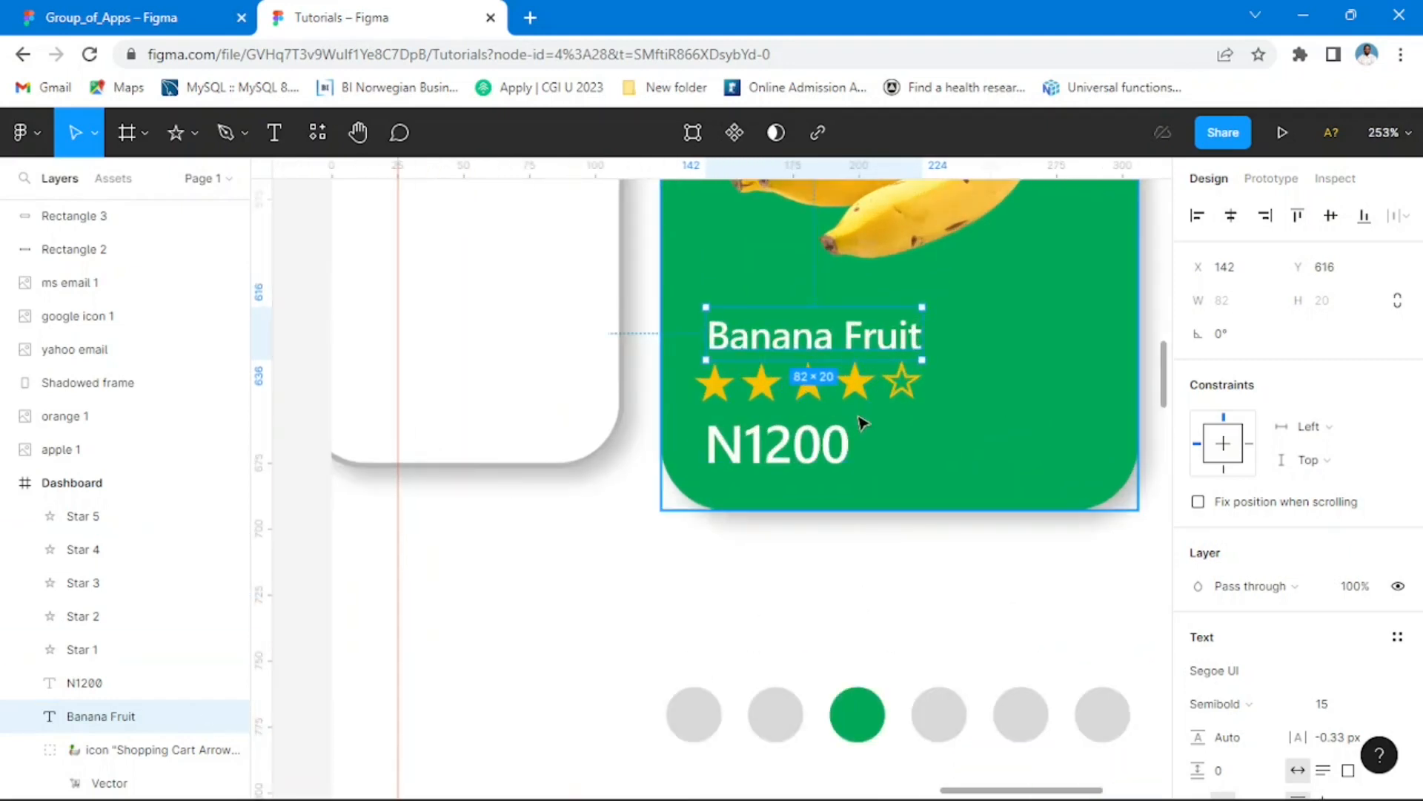
Step: Shift the Banana Fruit label to X 140, in line with the left end of the star row on the green card
drag(788, 341, 781, 338)
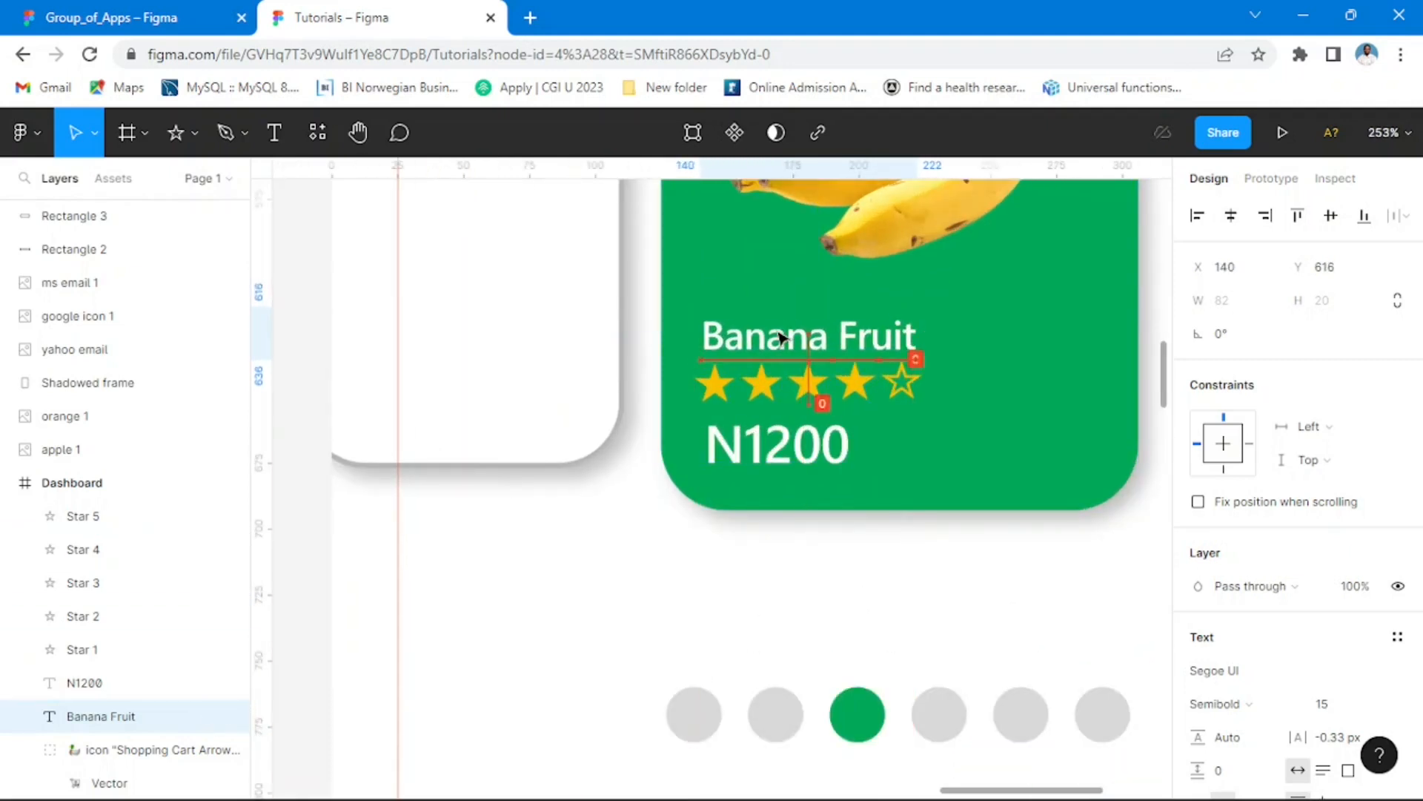
scroll(840, 463, down, 10)
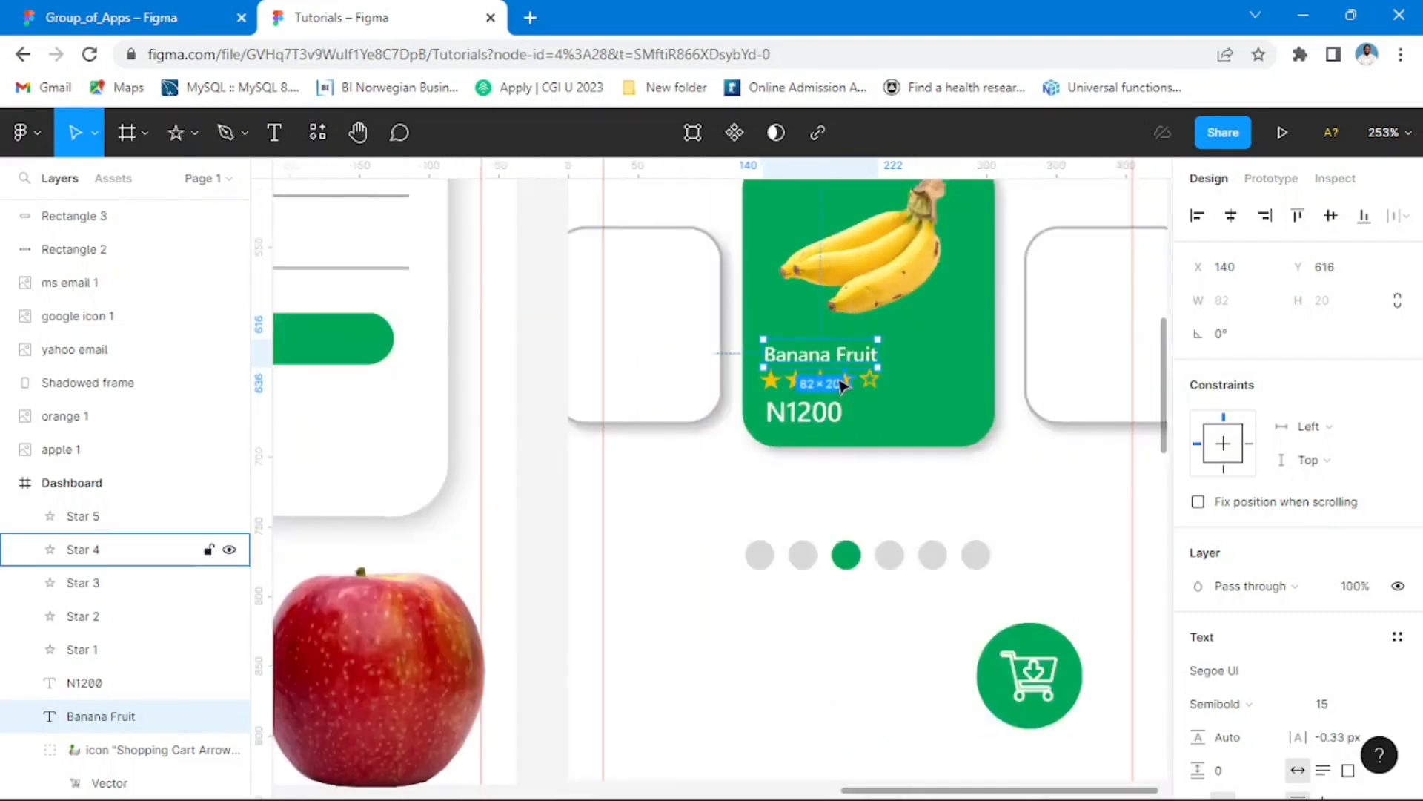
click(1049, 390)
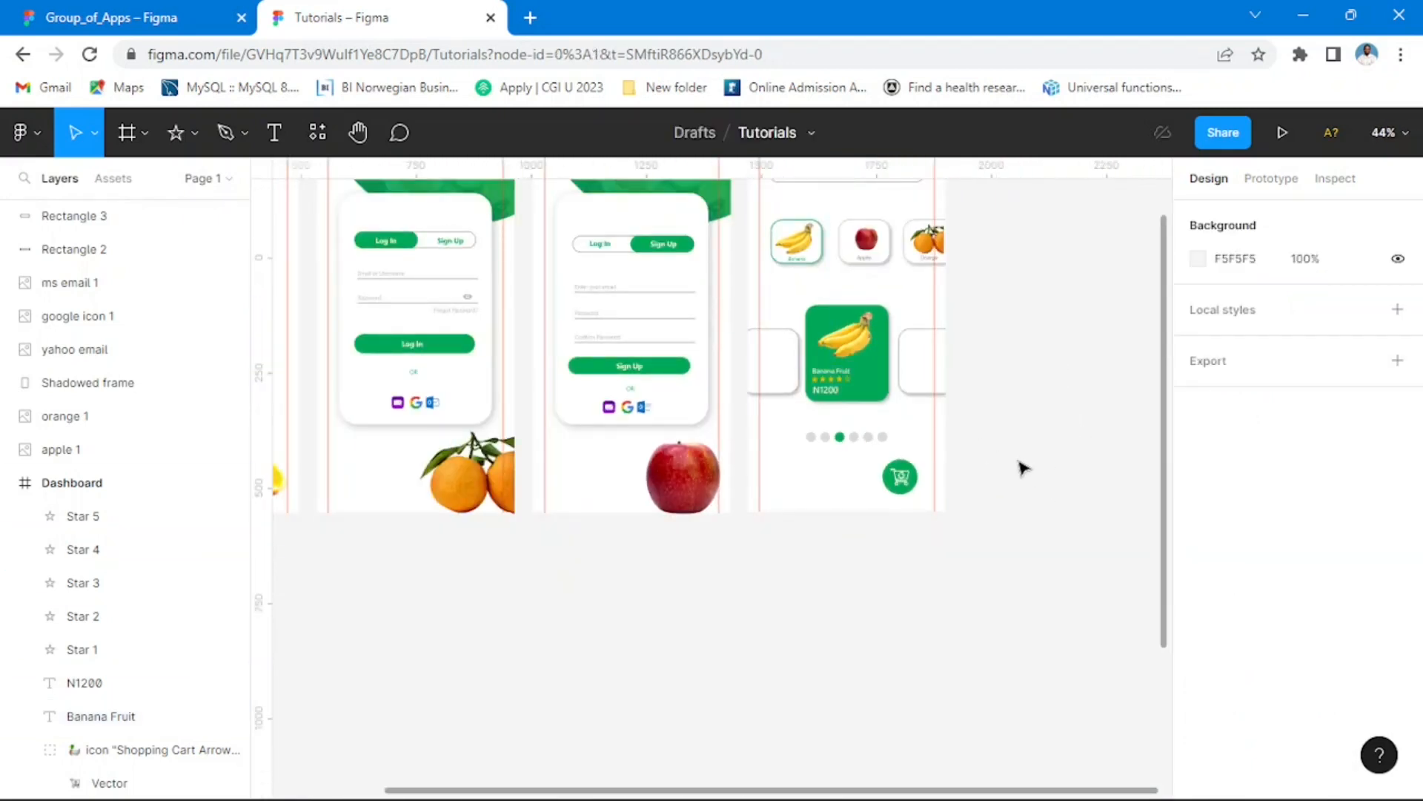
Step: Check the side cards in Group_of_Apps, and place copies of the small orange and apple images beneath the two white side cards in Tutorials
click(197, 18)
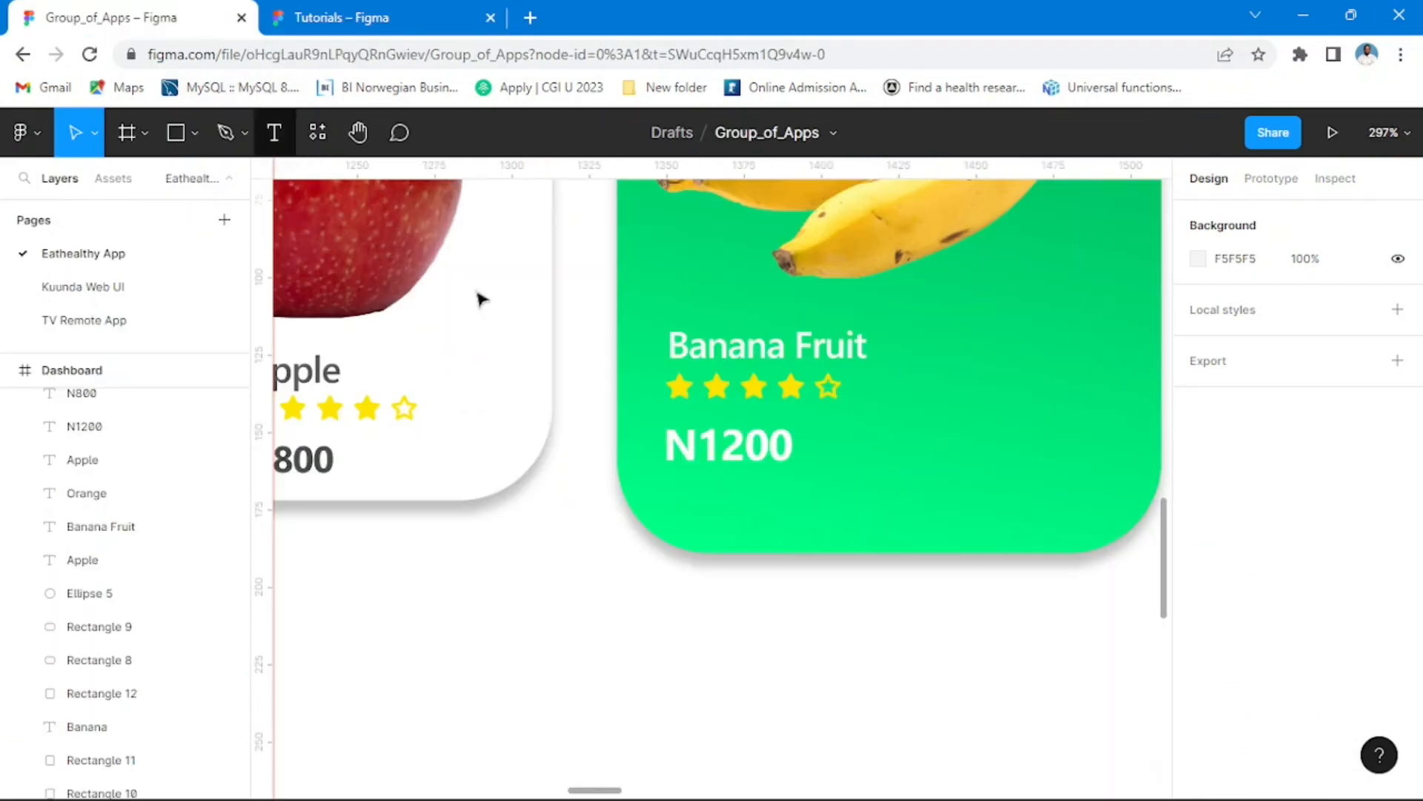
scroll(763, 413, down, 3)
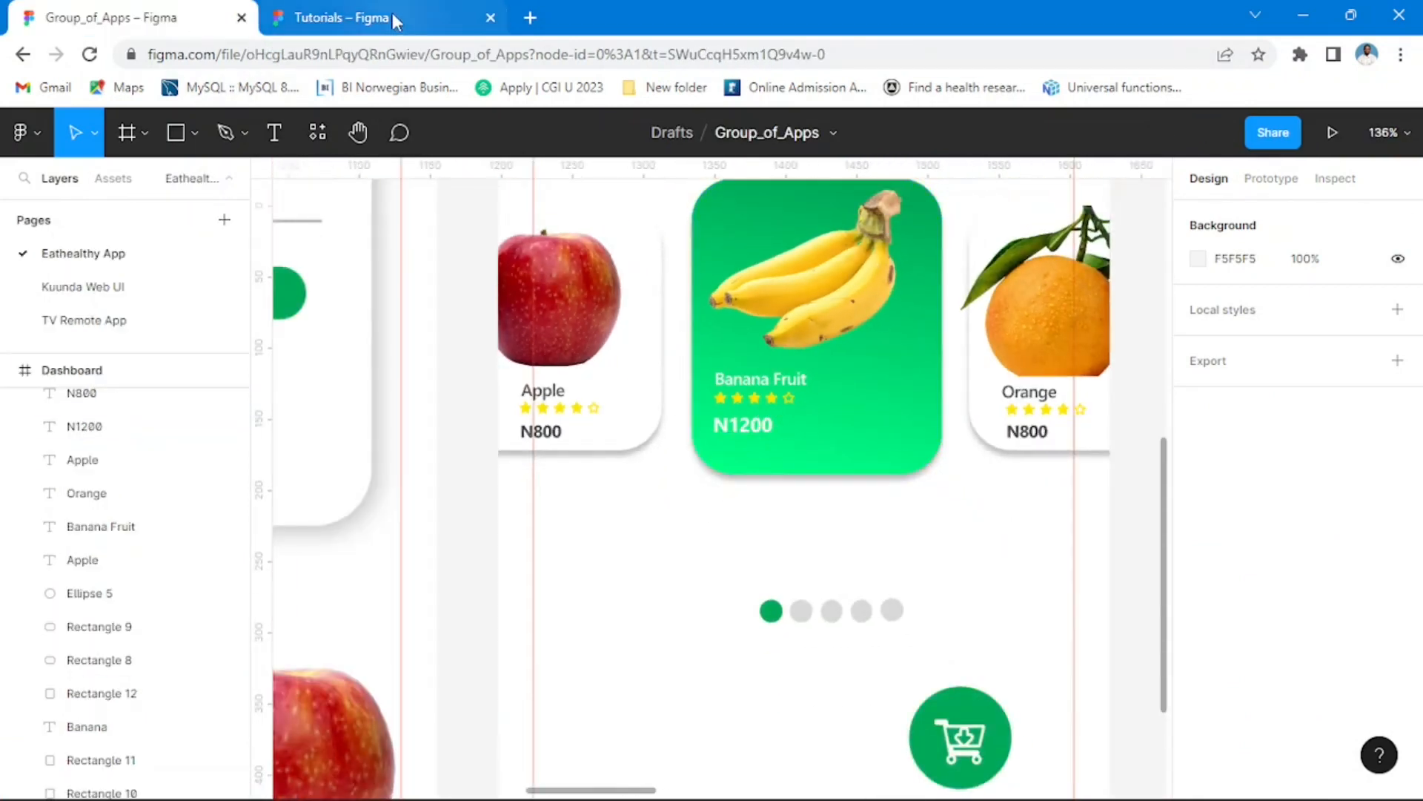
click(423, 18)
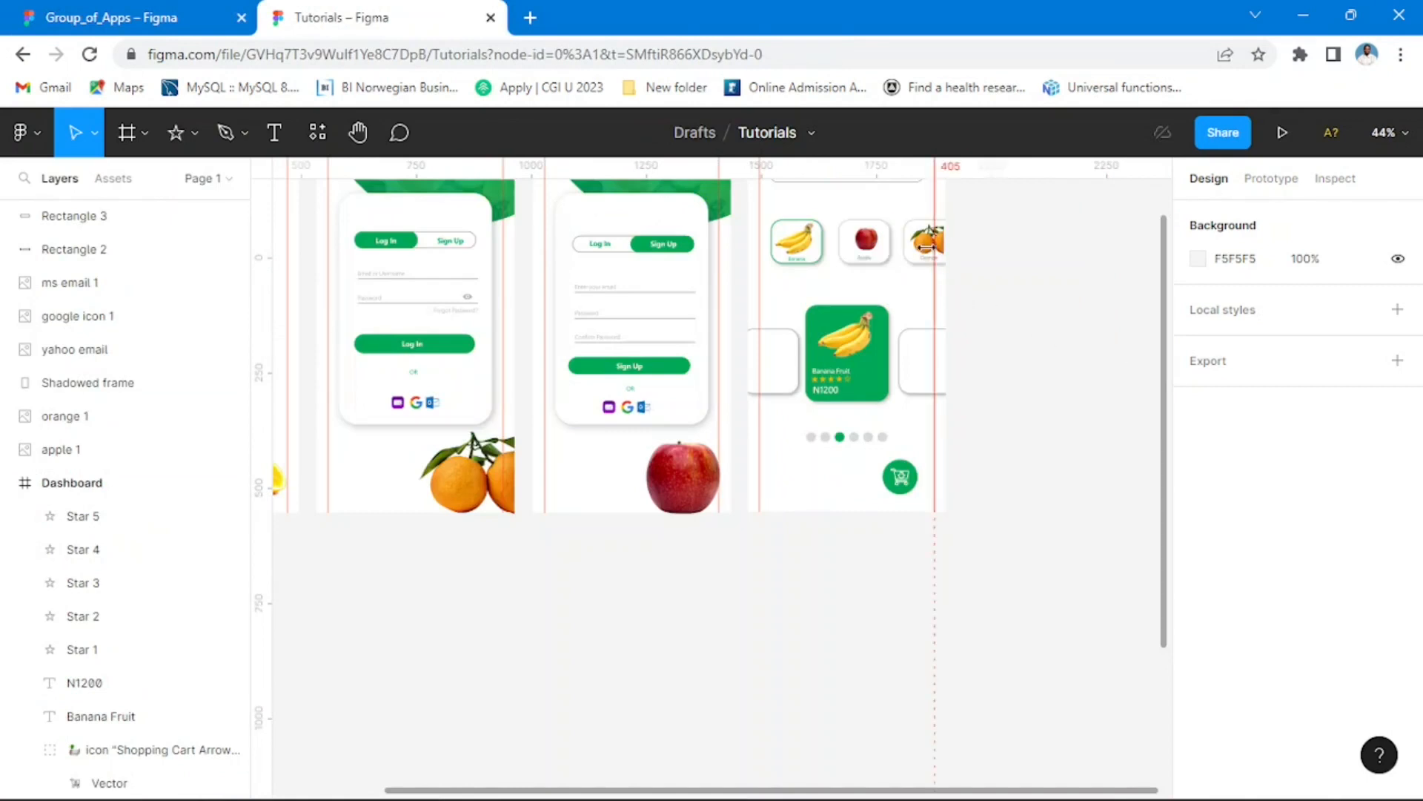
click(927, 253)
drag(926, 252, 925, 432)
click(873, 247)
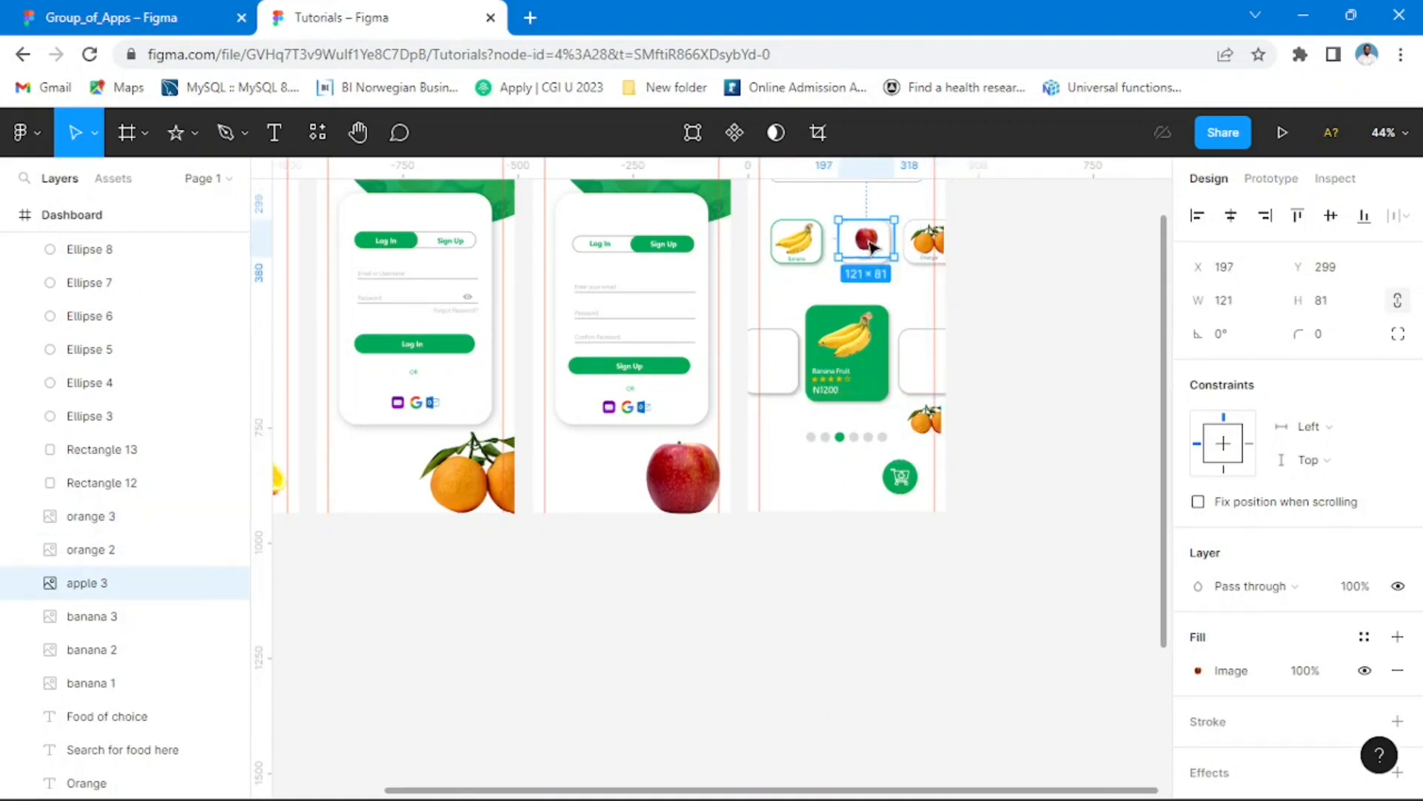
drag(873, 247, 774, 419)
Step: Copy the Banana Fruit label and four of its rating stars, including the outlined one, from the green card onto the left white card
scroll(816, 406, up, 3)
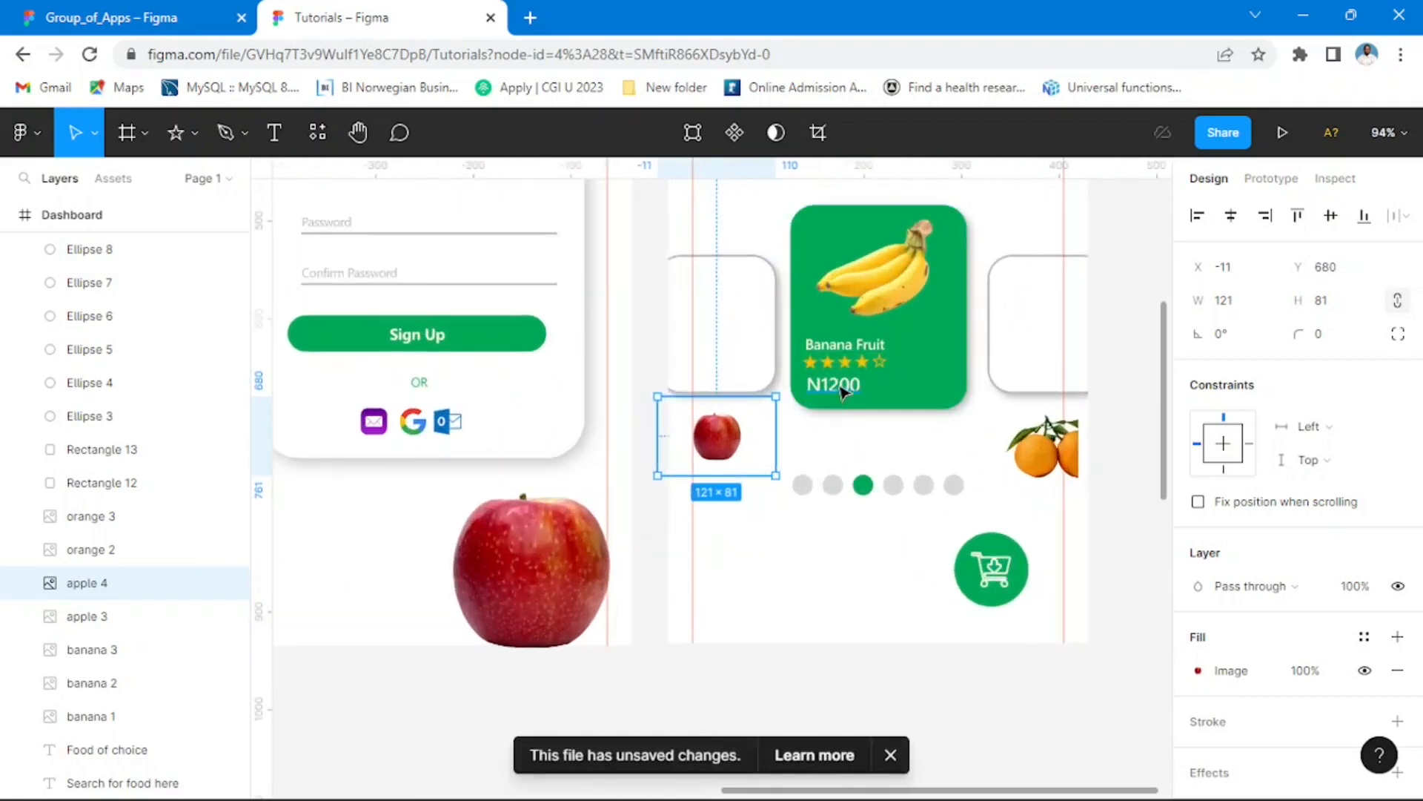
click(842, 391)
scroll(906, 365, up, 5)
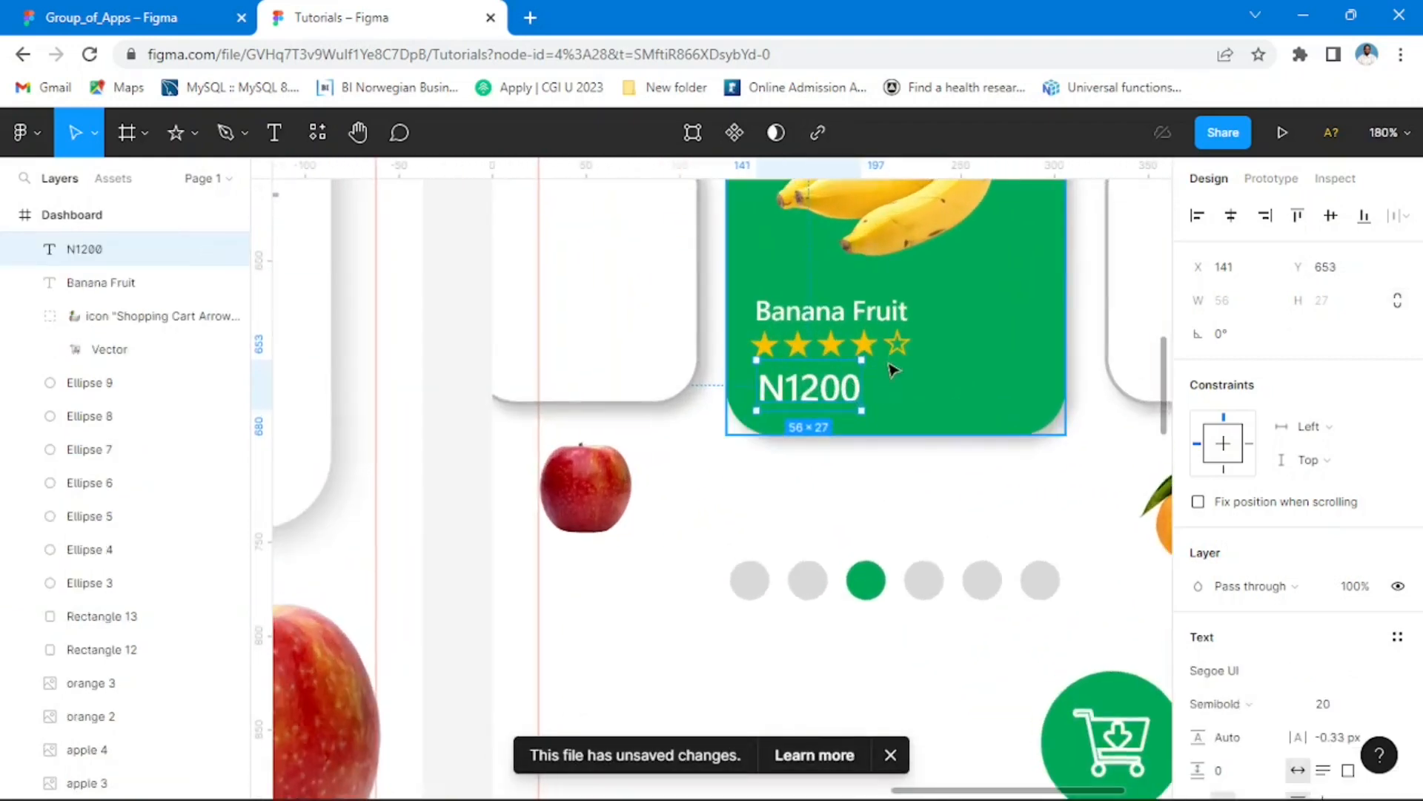
click(902, 352)
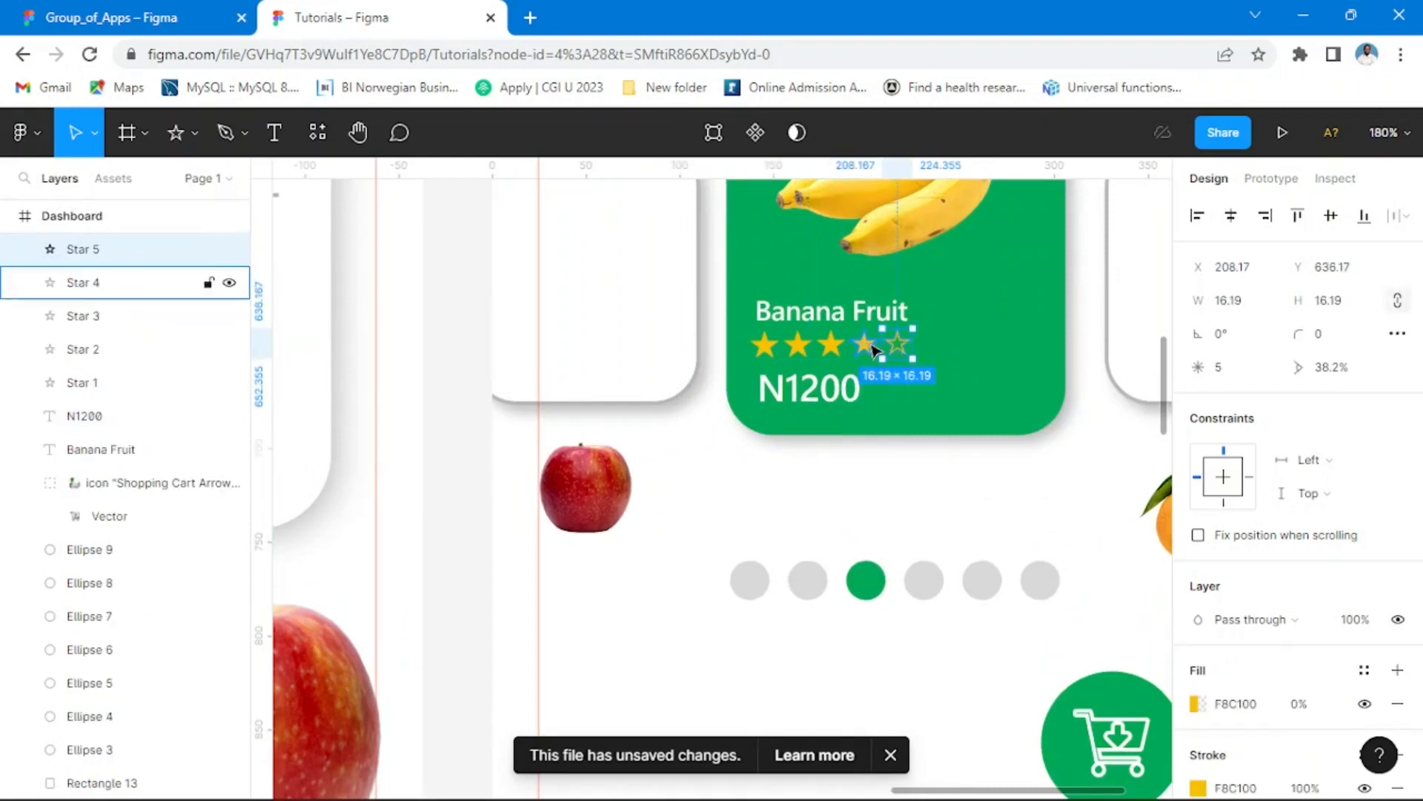
shift+click(868, 347)
shift+click(832, 345)
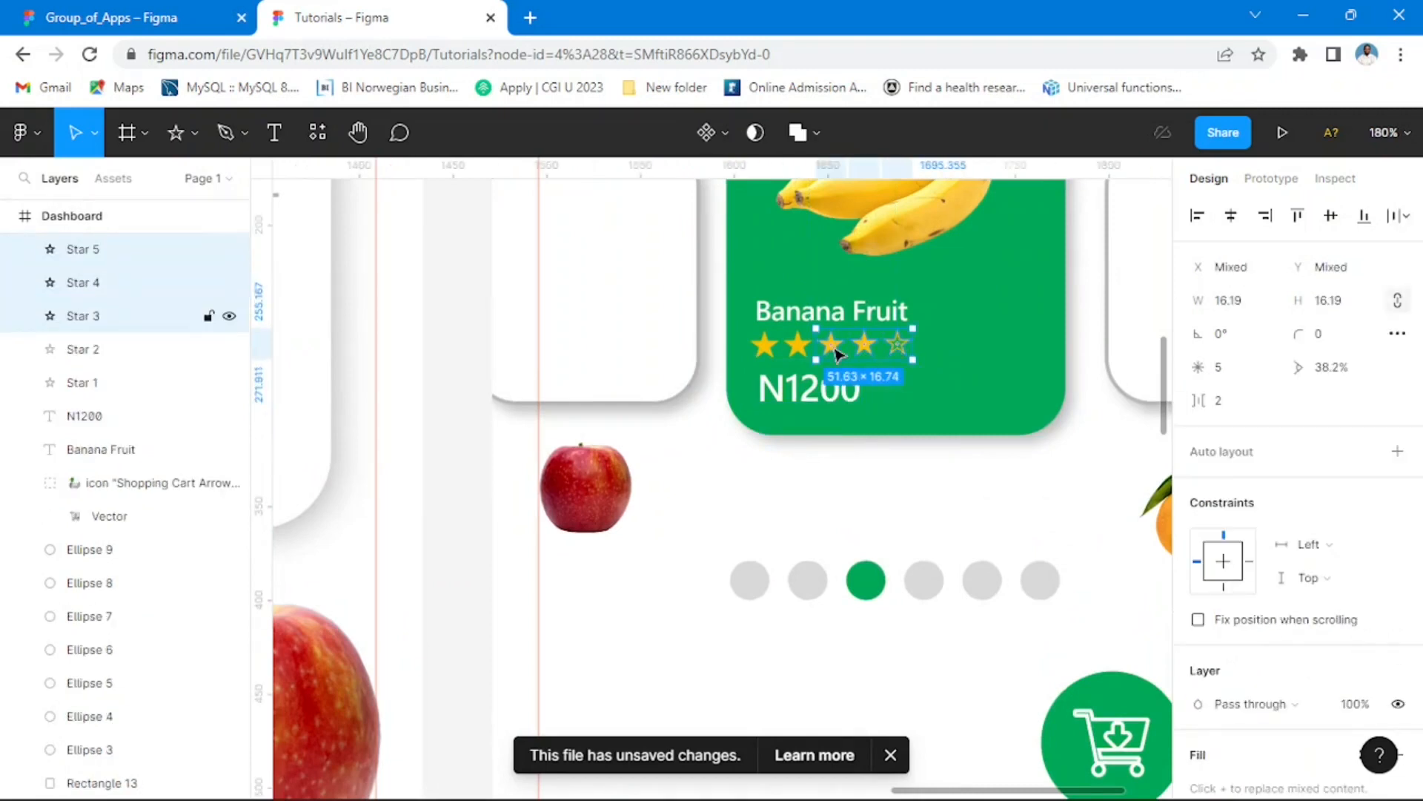
shift+click(805, 354)
shift+click(797, 354)
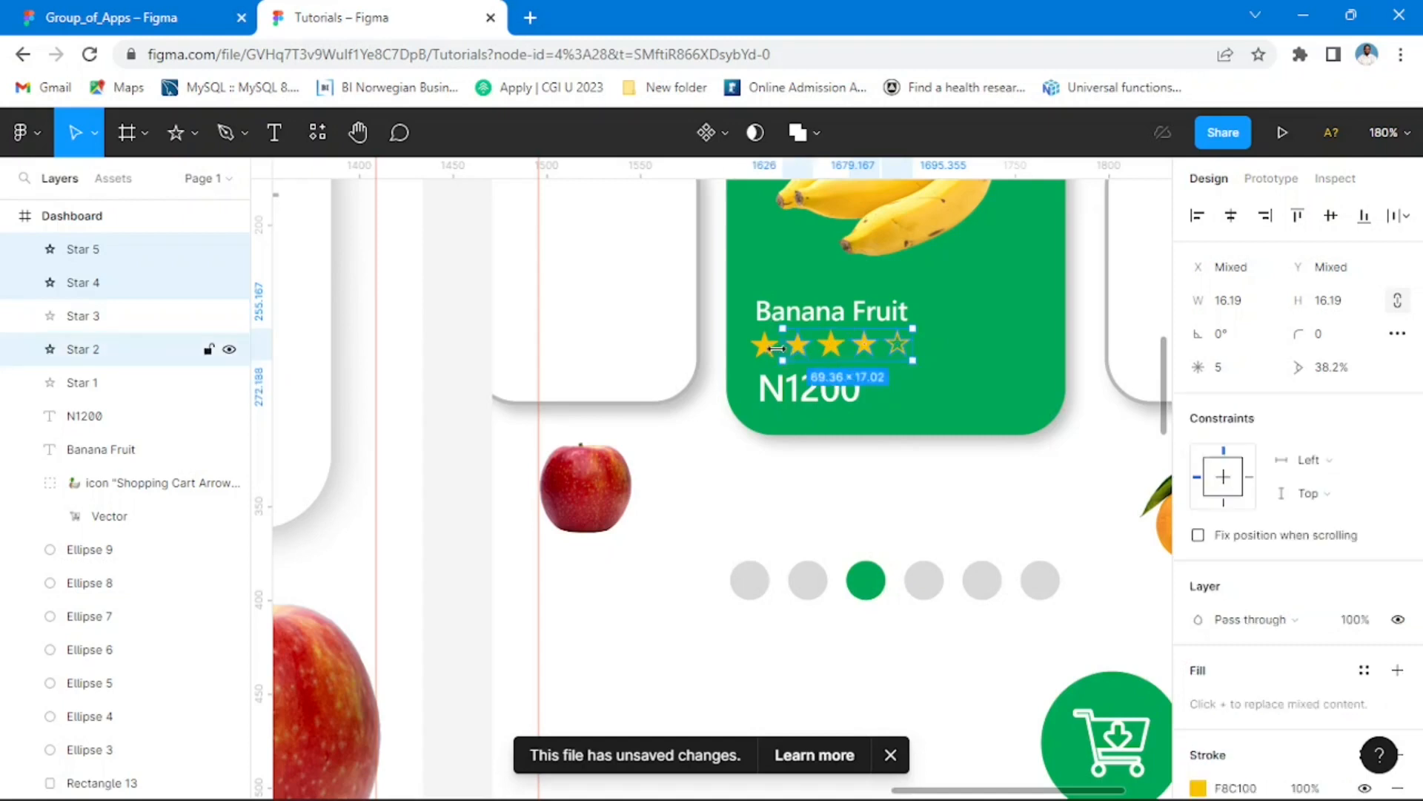
shift+click(768, 356)
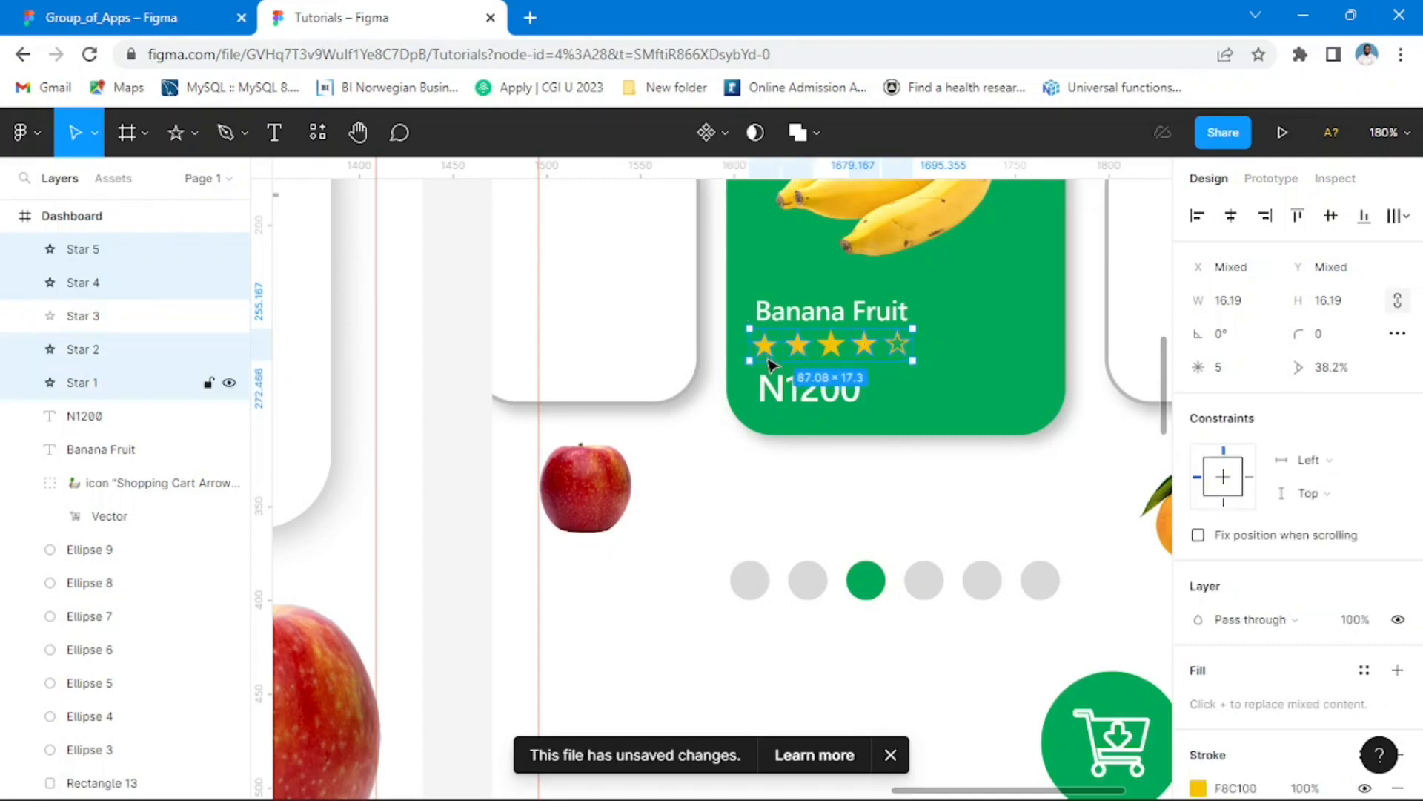
shift+click(836, 324)
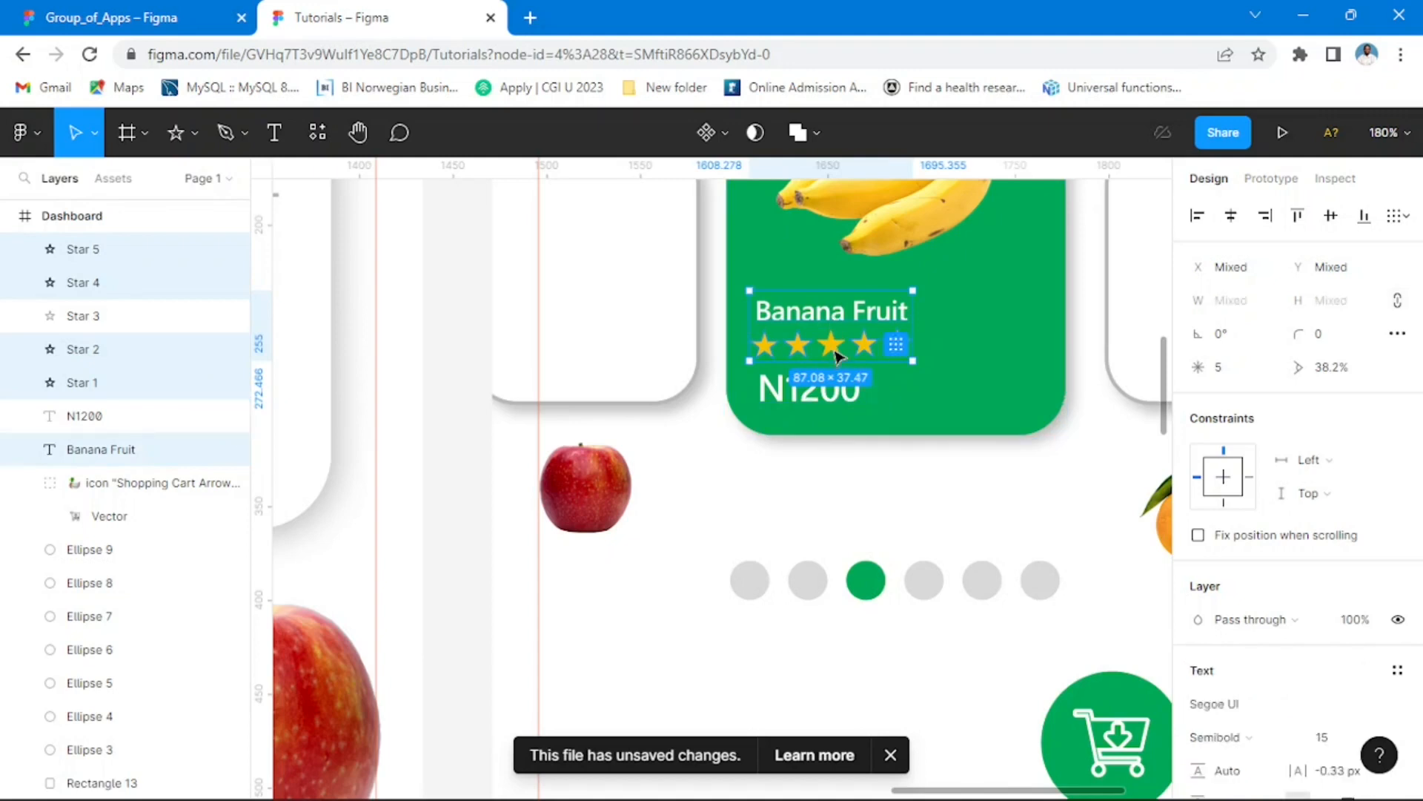
drag(760, 358, 608, 368)
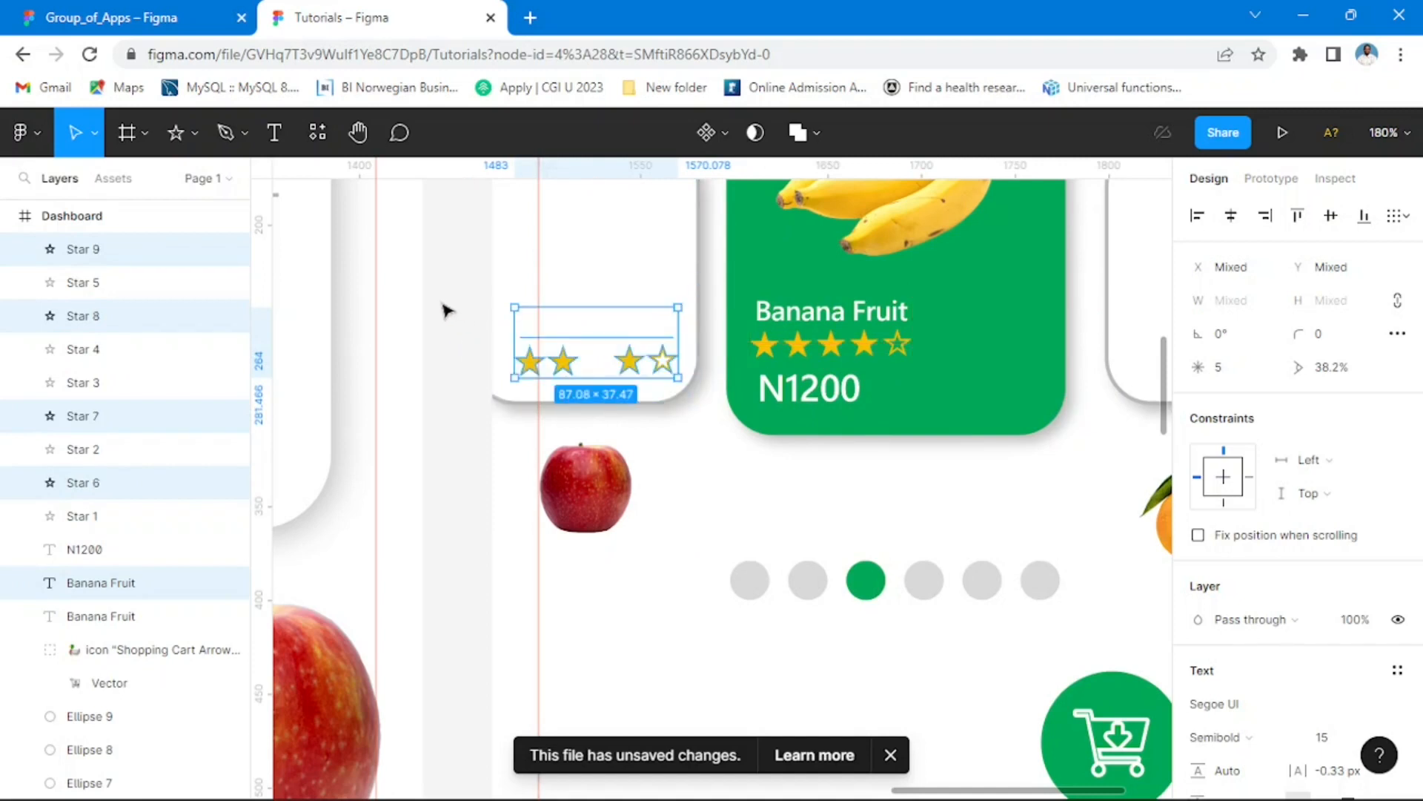
Step: Compare with the reference in Group_of_Apps, and recolour the copied label on the left white card to grey 878787
click(524, 330)
click(567, 329)
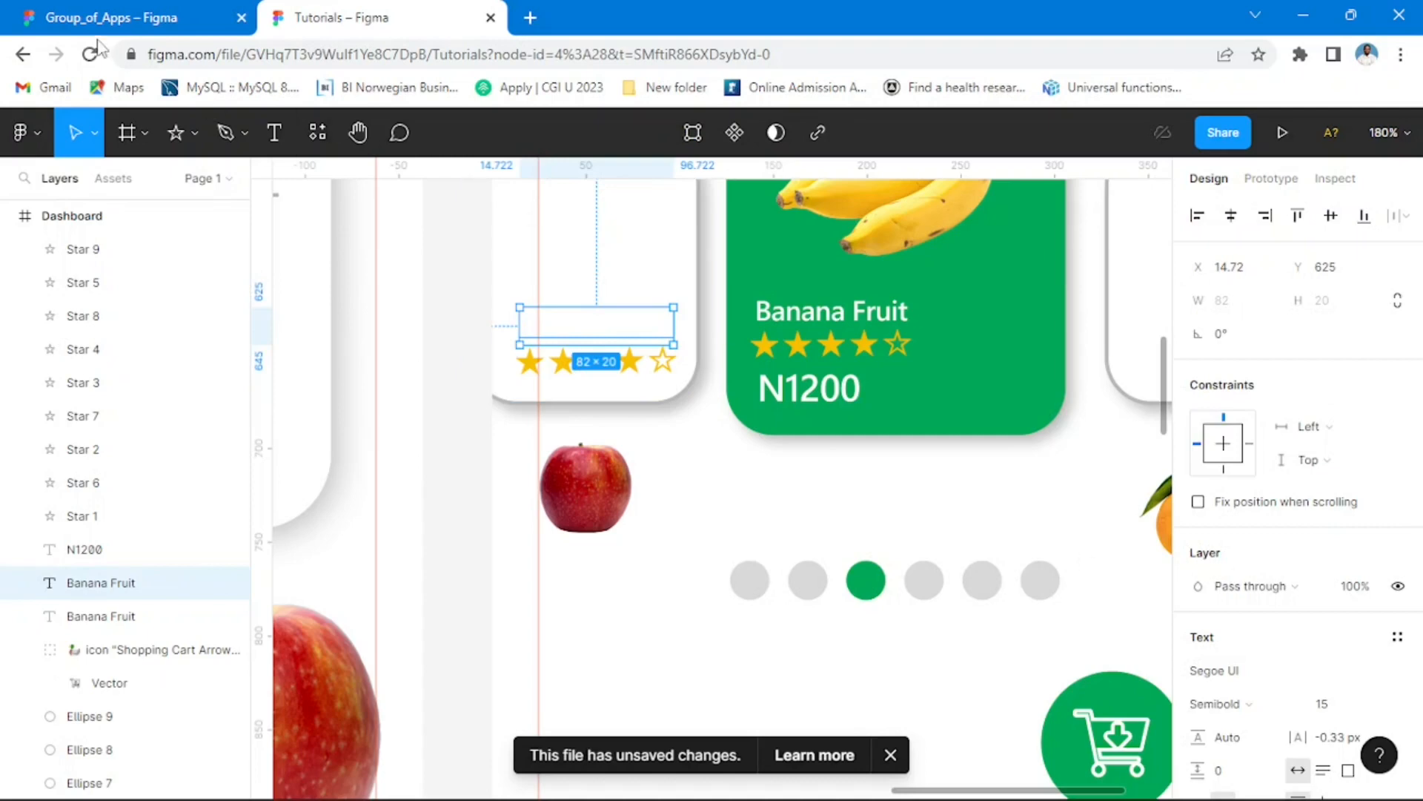
click(136, 18)
click(339, 22)
scroll(1297, 519, down, 4)
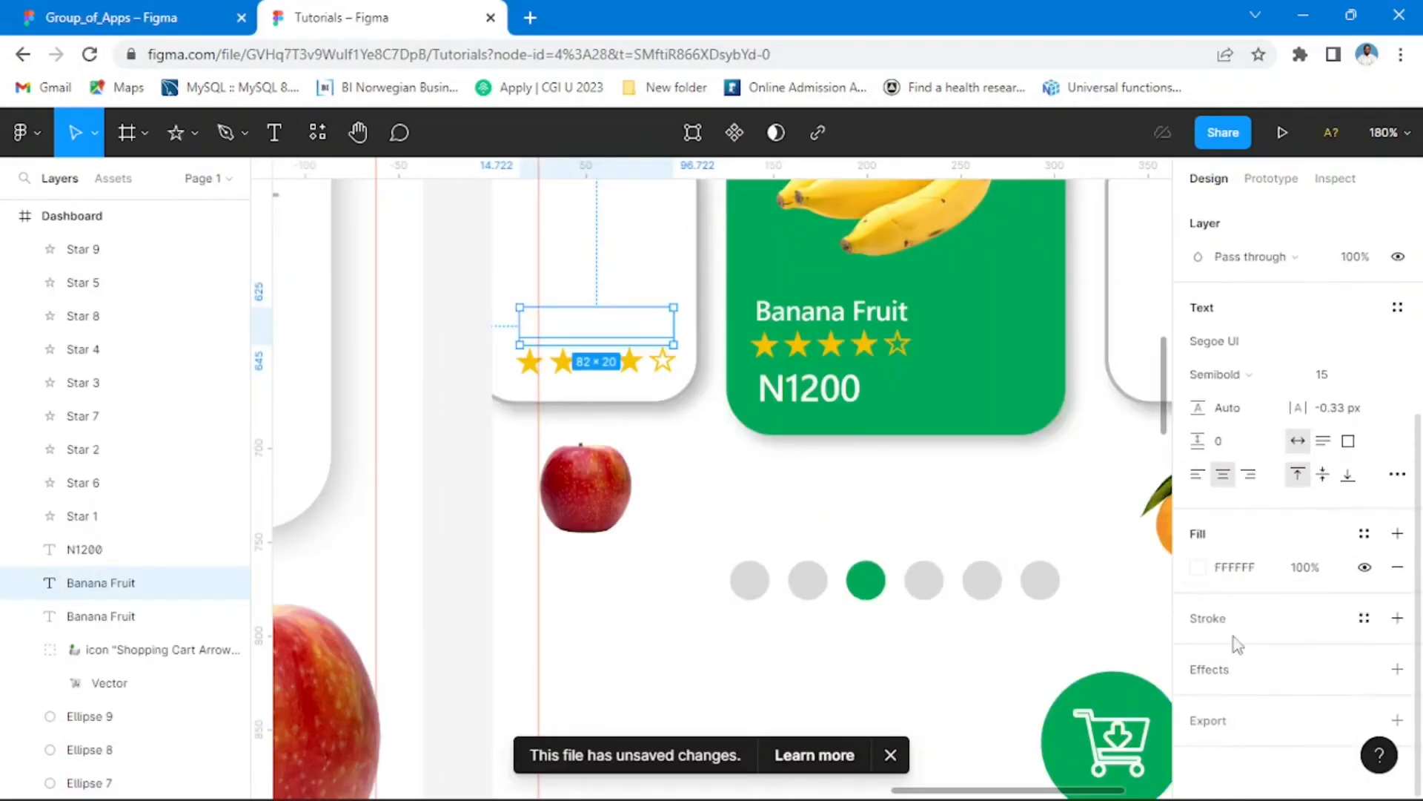
click(1199, 571)
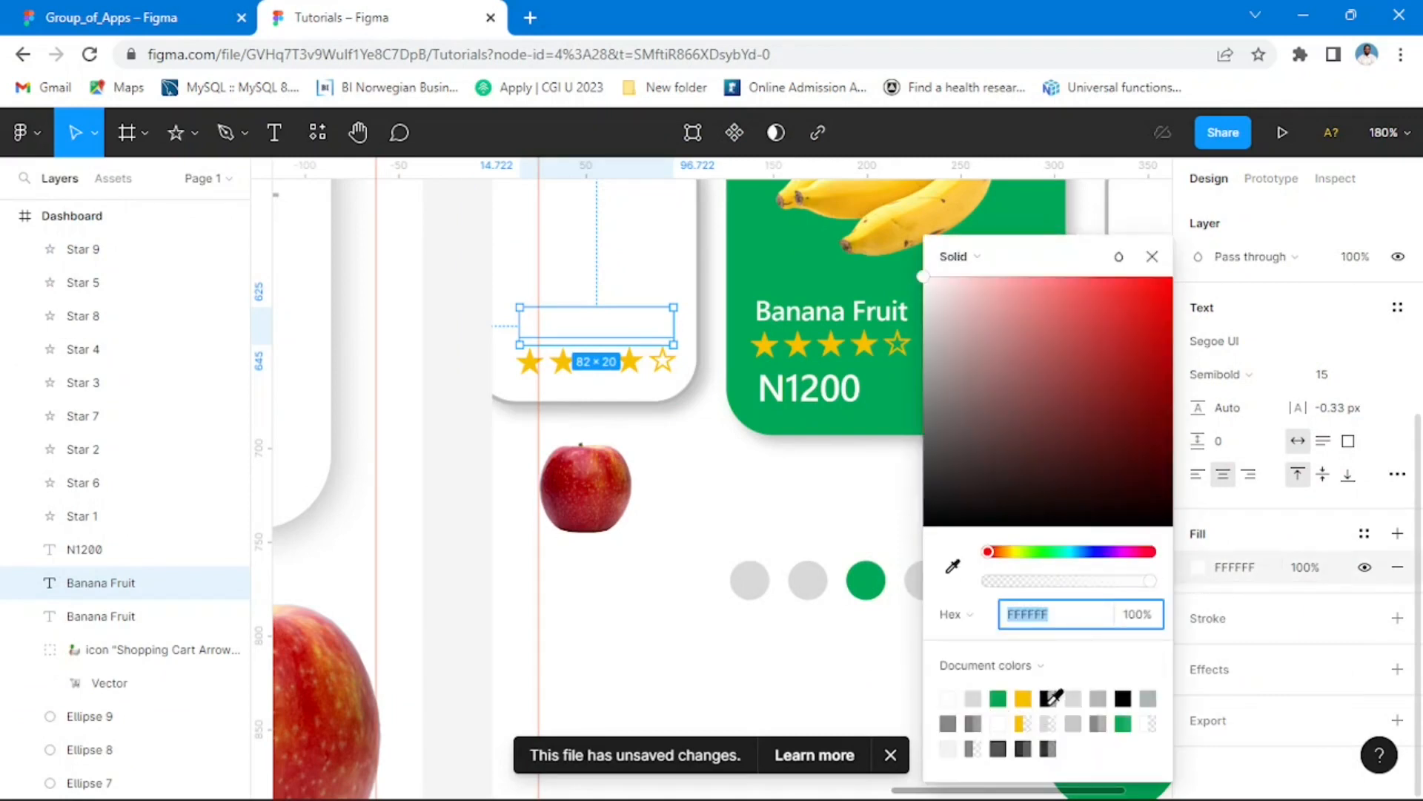
click(950, 720)
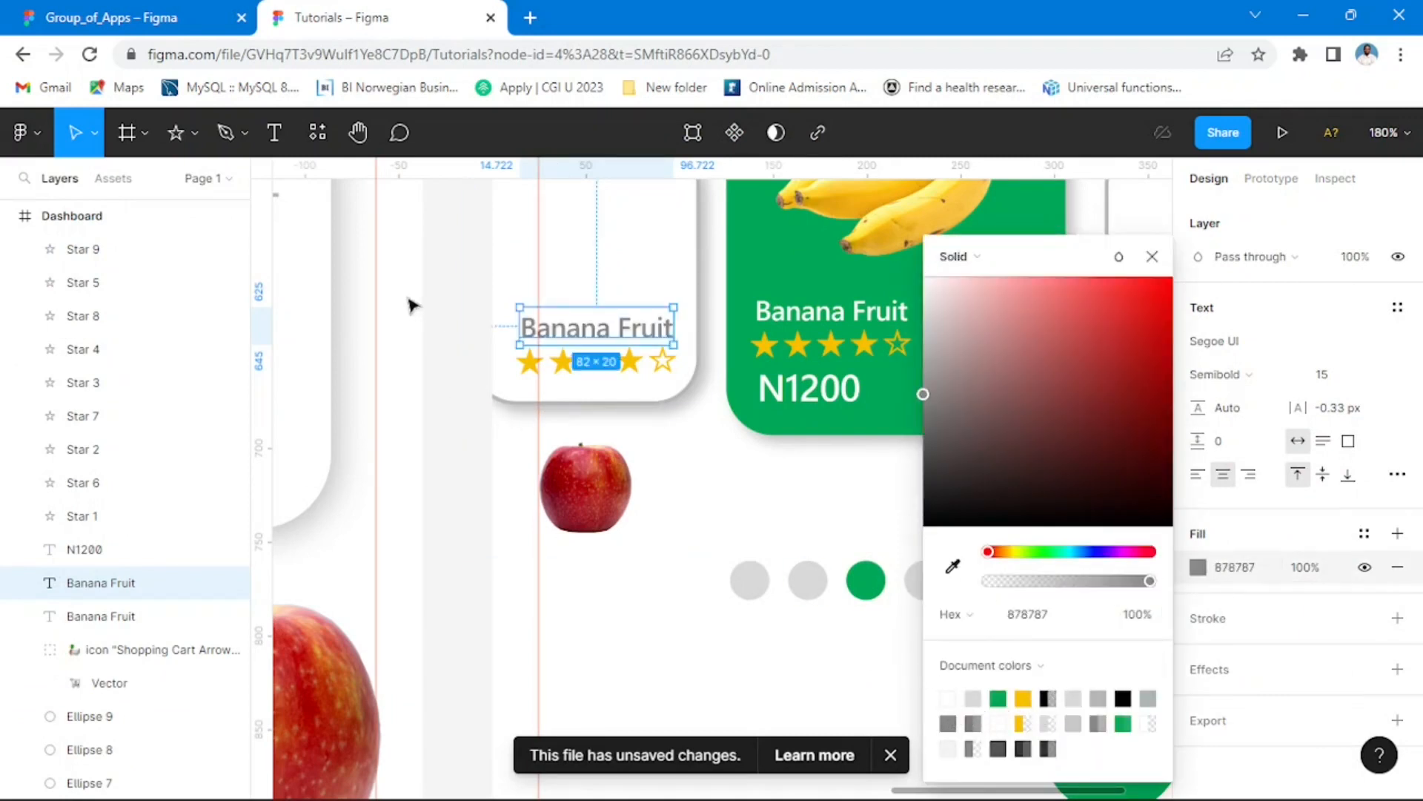
click(442, 314)
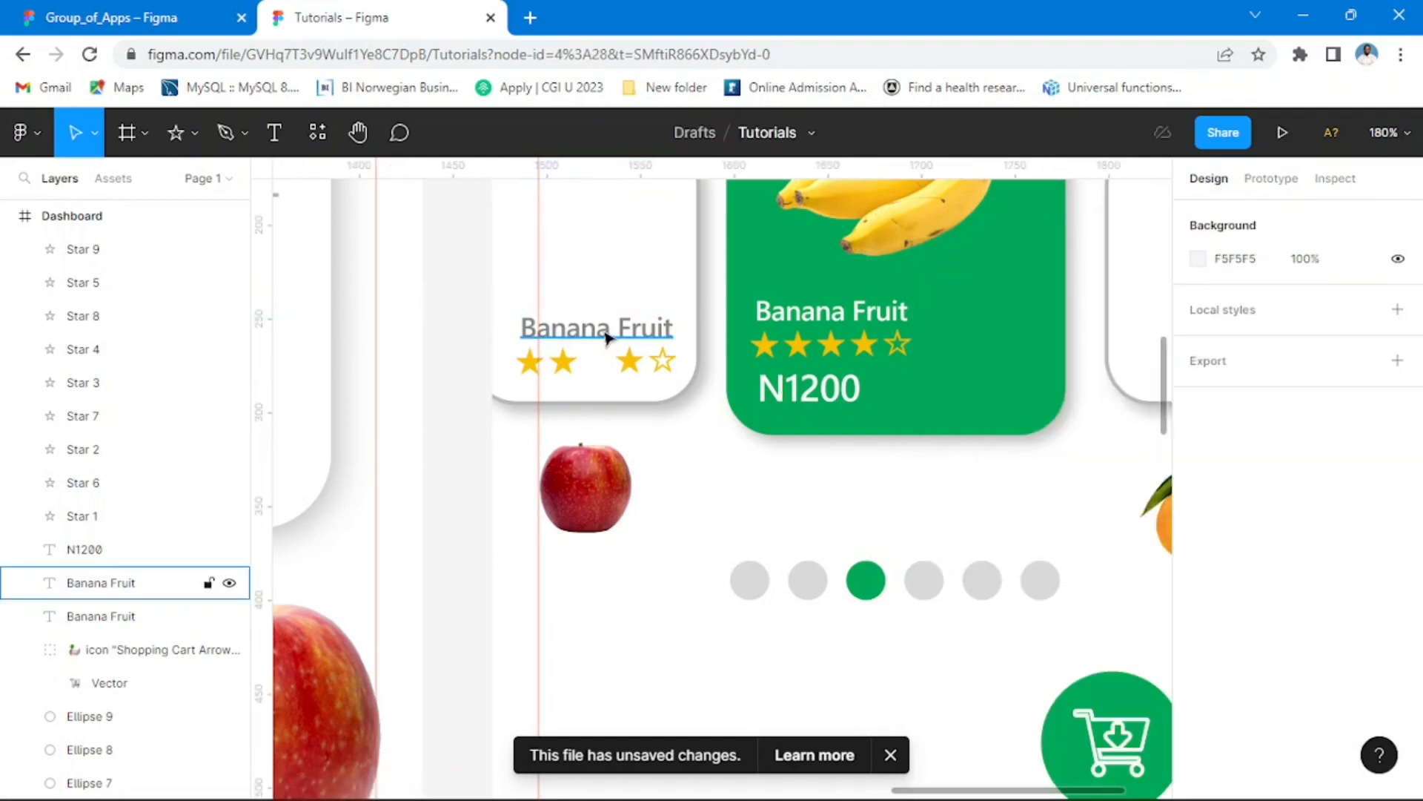
Step: Change the copied label's text to Apple and align it with the left end of the copied stars
double_click(608, 335)
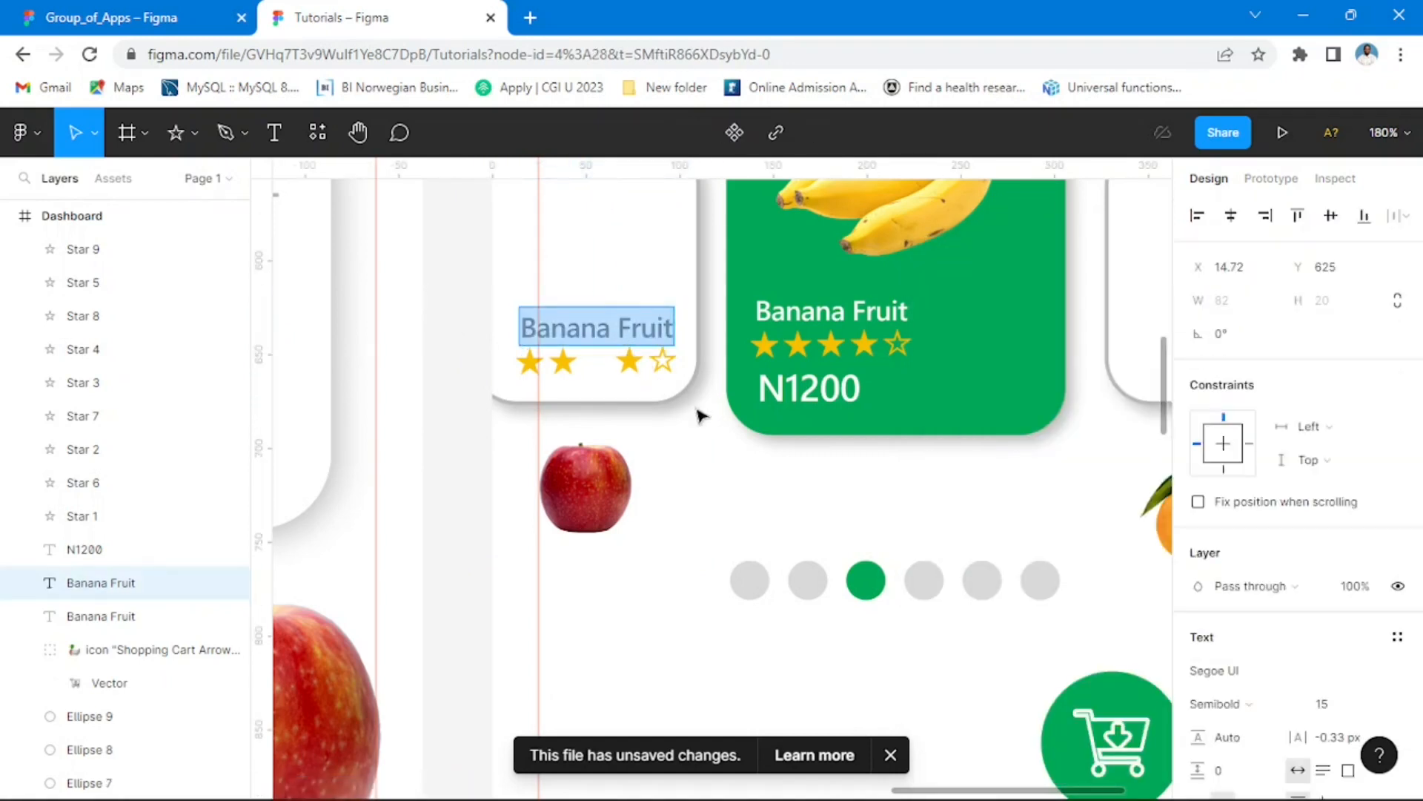
text(Apple)
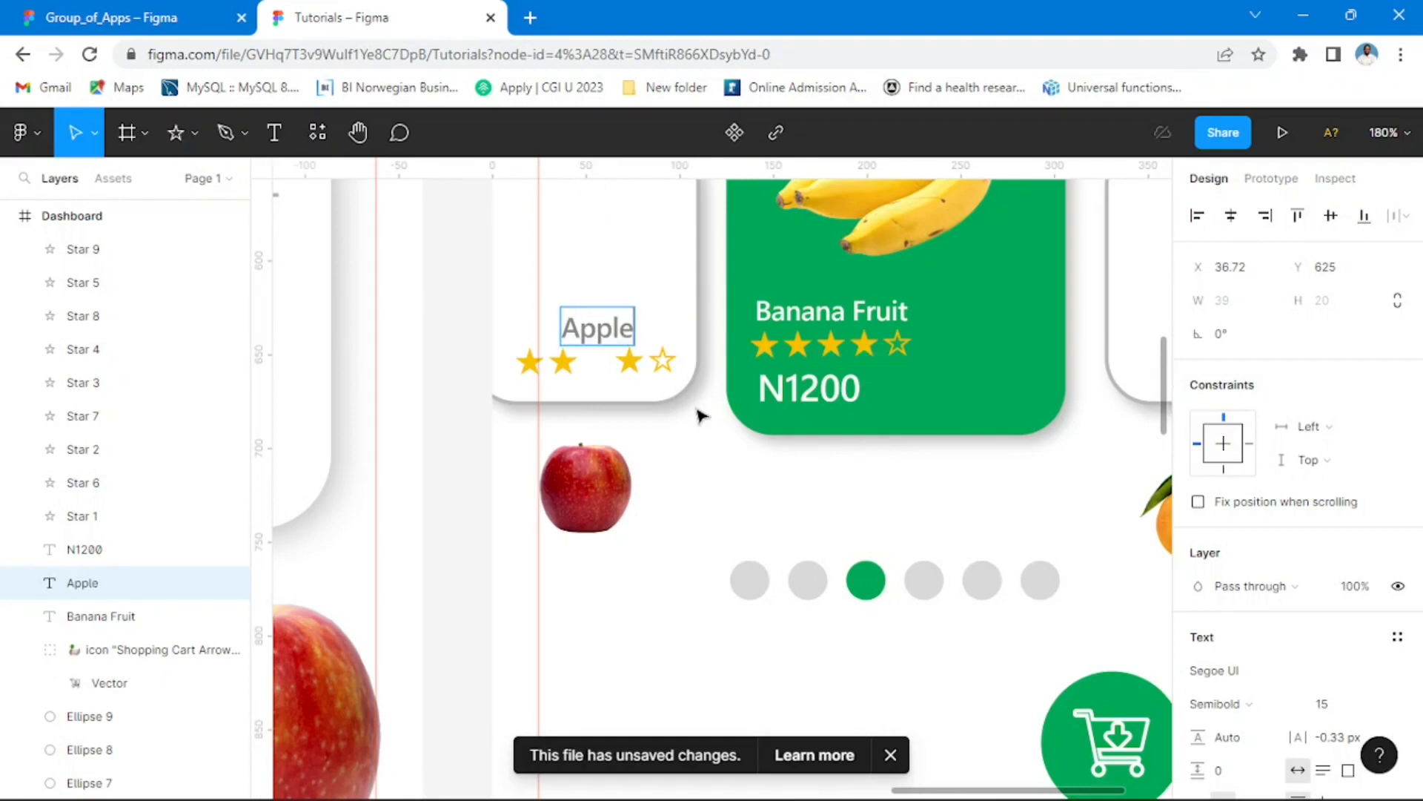
key(Escape)
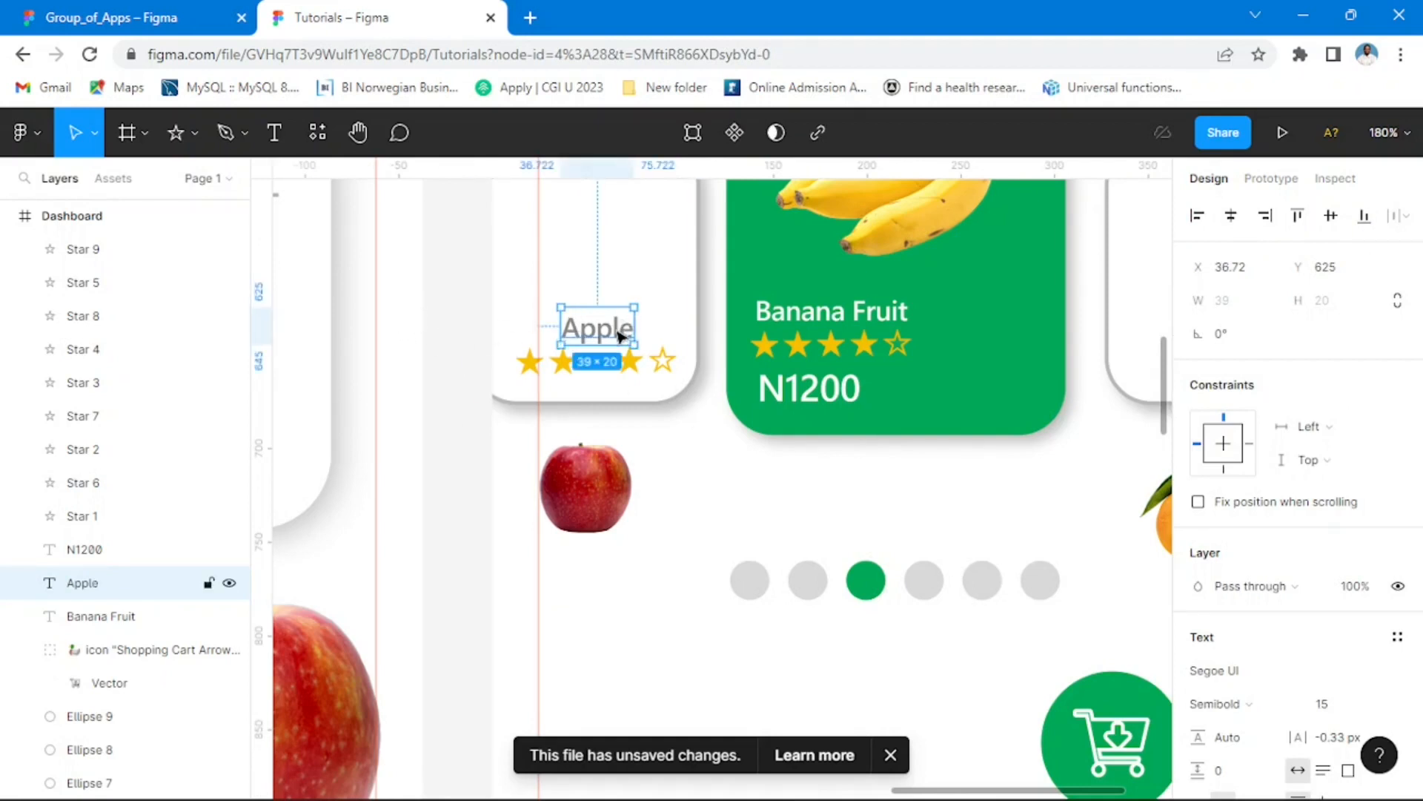
drag(619, 336, 578, 327)
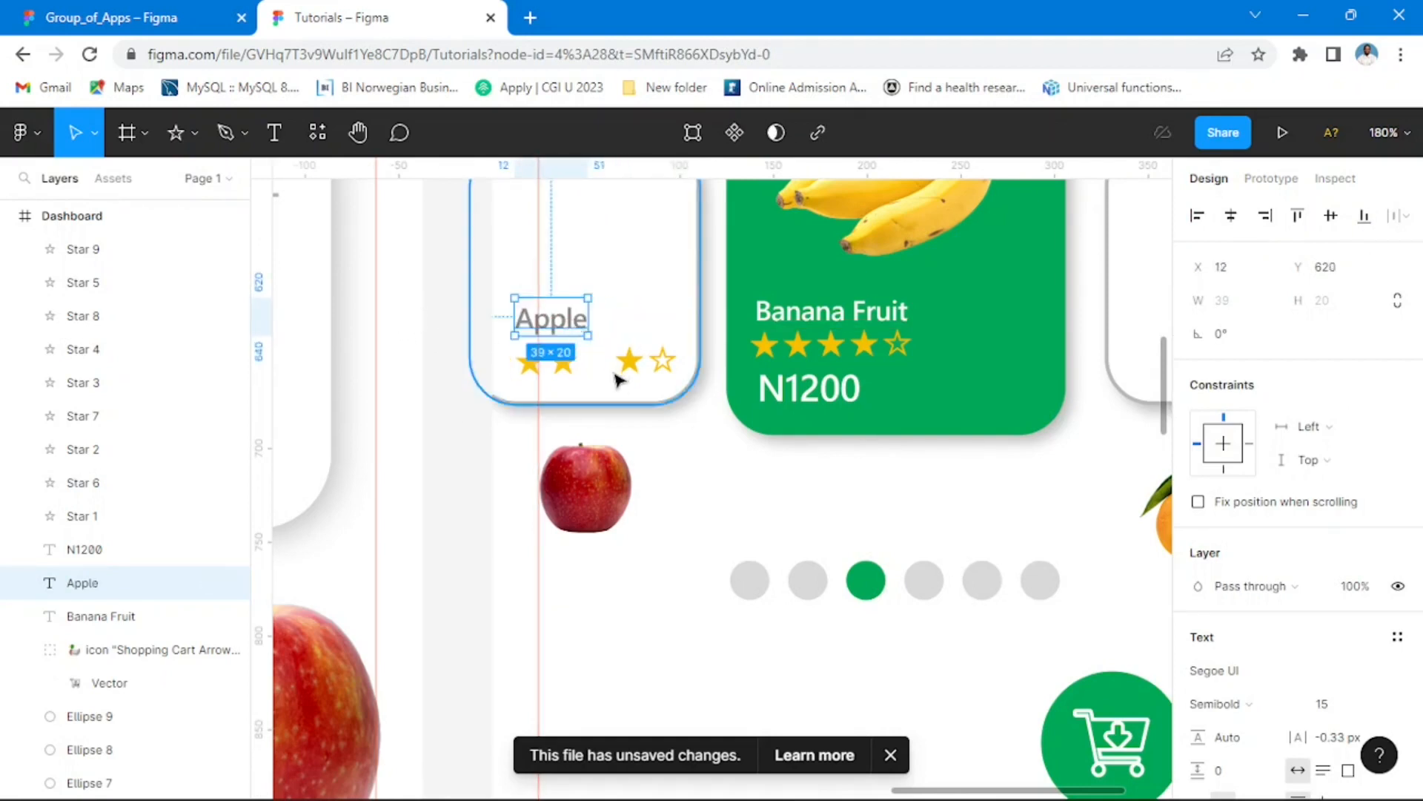
click(482, 375)
Step: Duplicate the second star of the Apple card into the gap to complete its five-star row
click(568, 366)
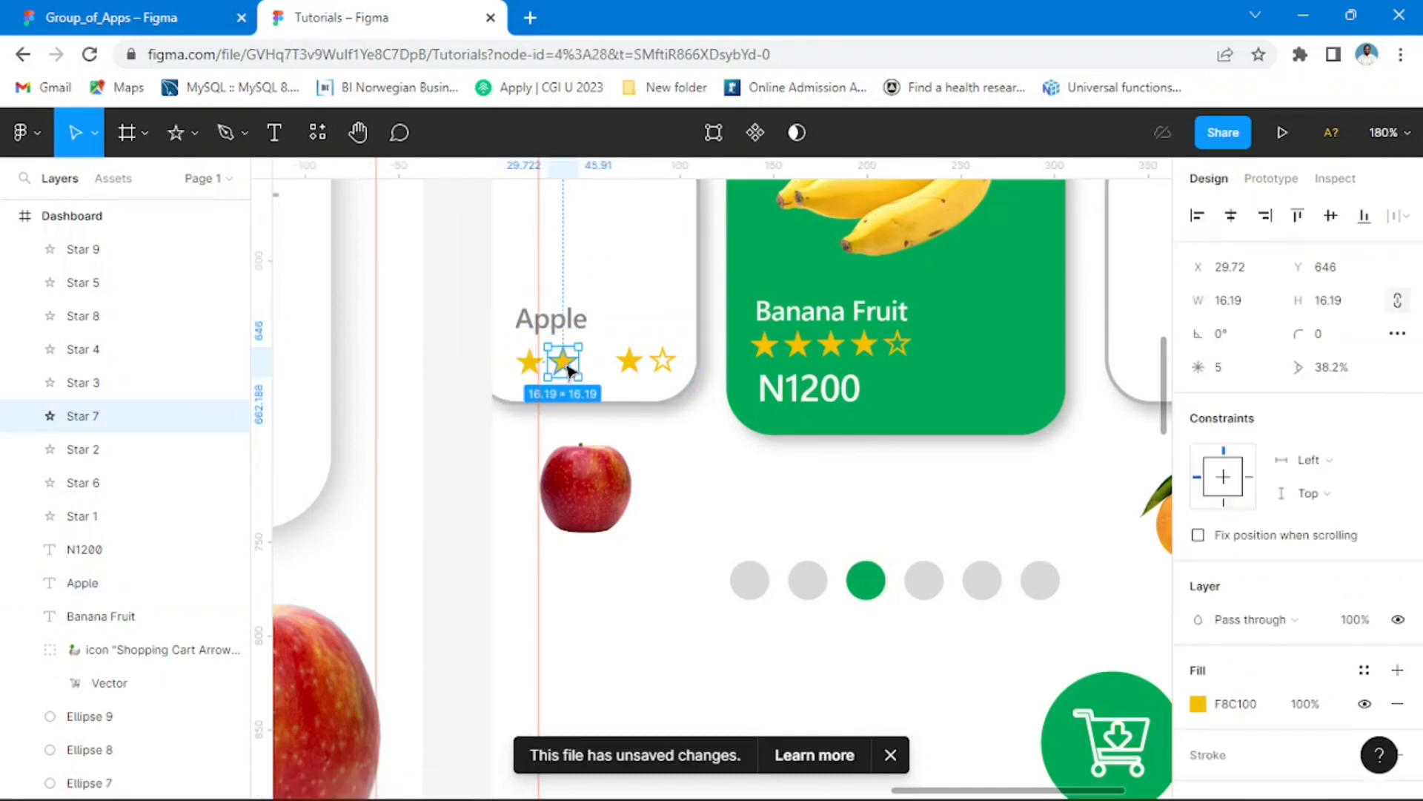
drag(569, 370, 605, 371)
click(463, 400)
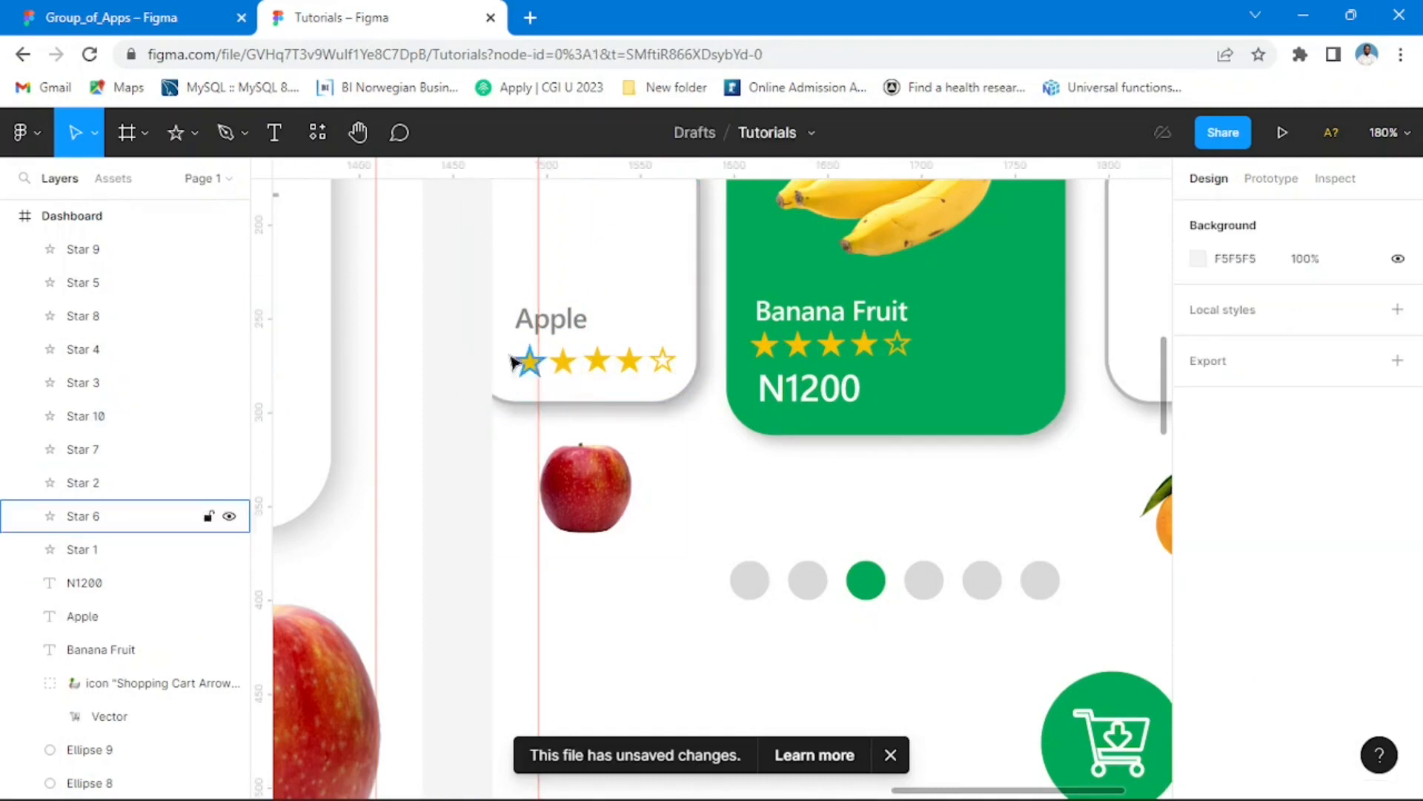
Step: Move the Apple label together with all five stars up about 11 px inside the left white card
drag(458, 335, 671, 369)
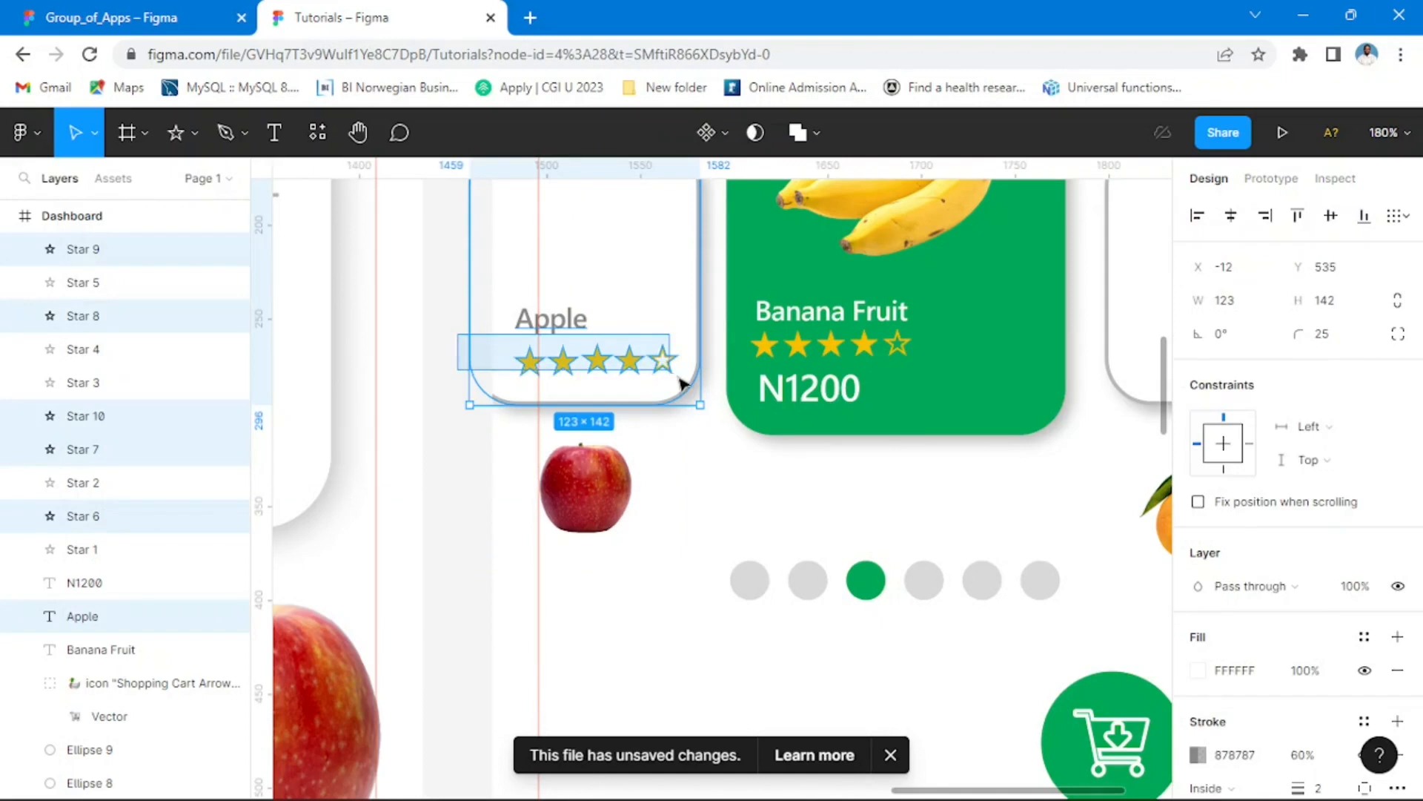
click(418, 367)
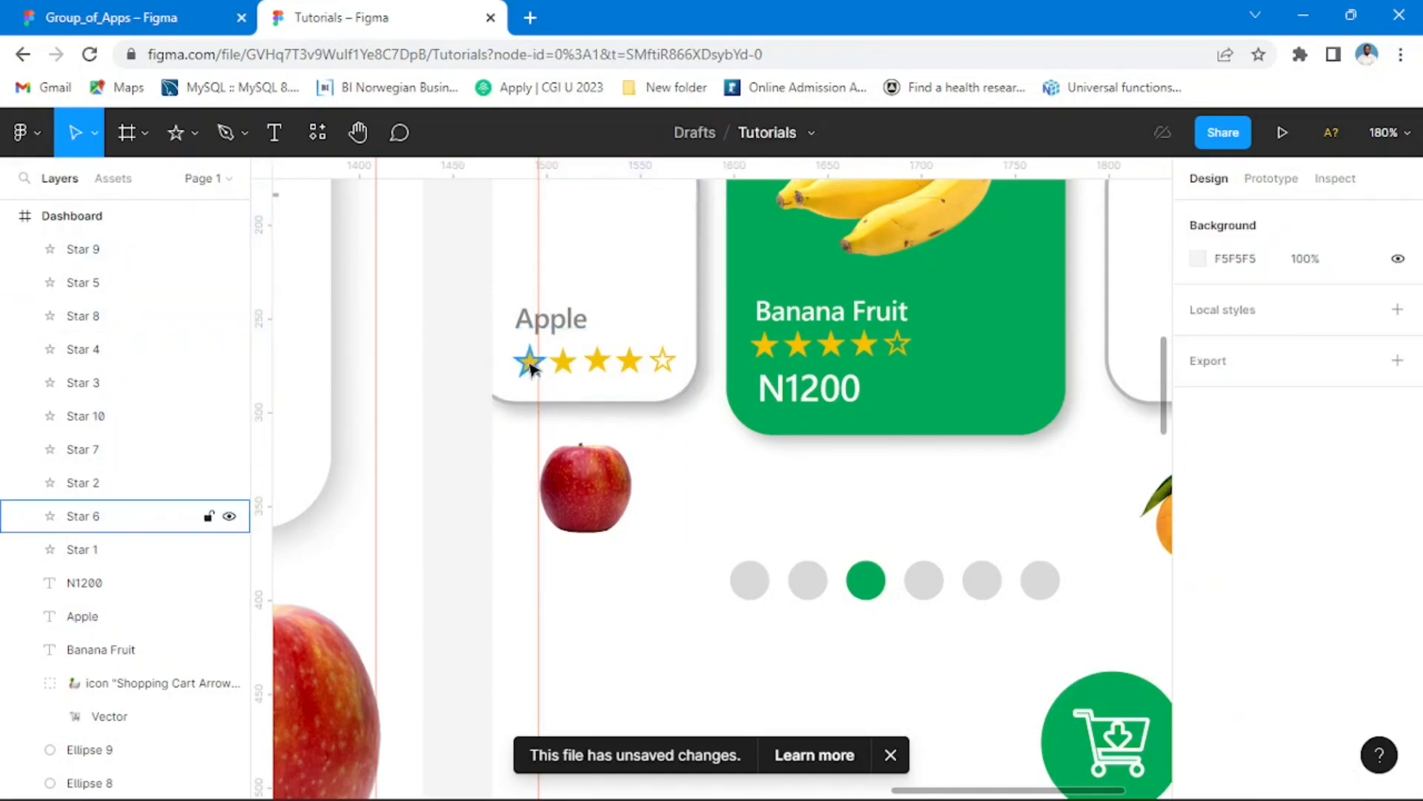
click(531, 368)
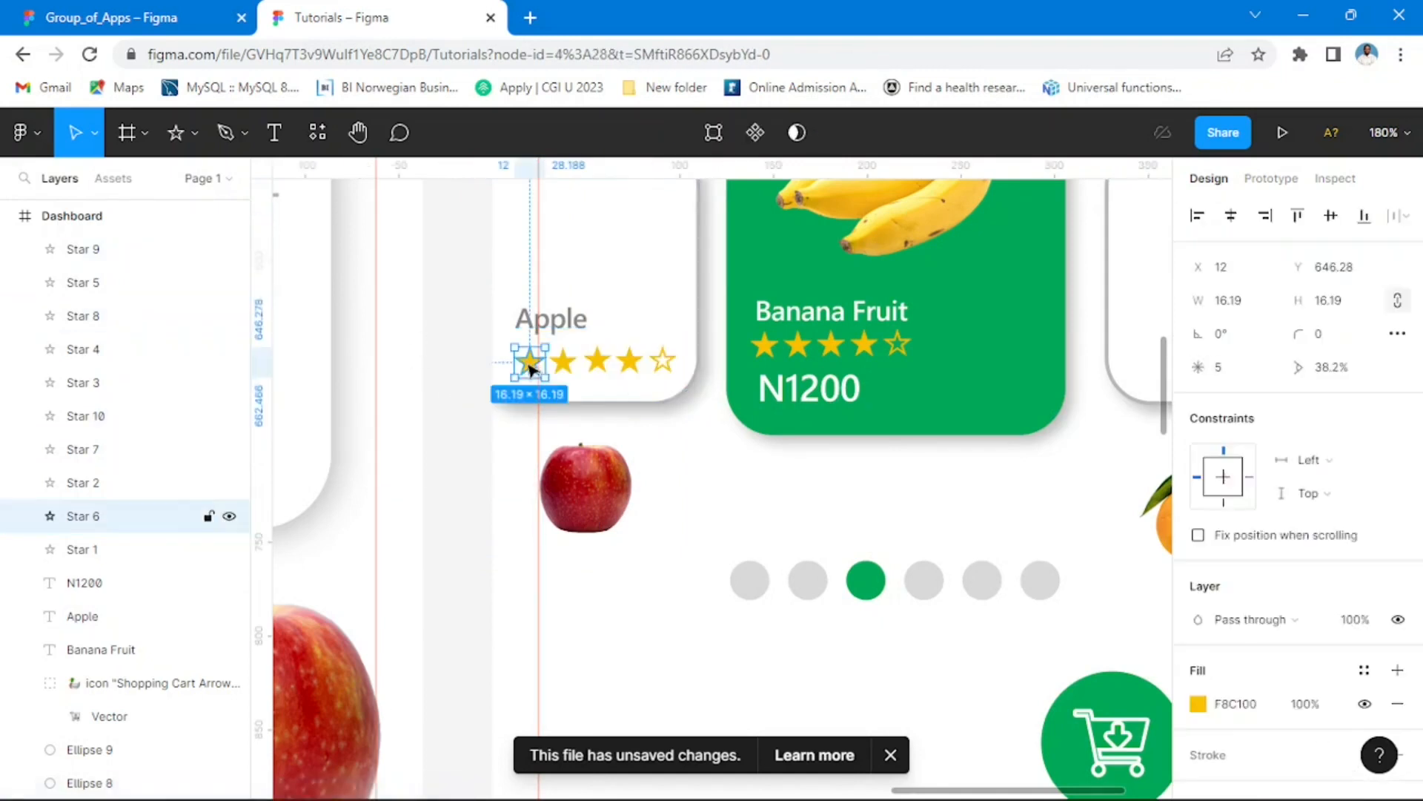
shift+click(572, 367)
shift+click(600, 364)
shift+click(632, 362)
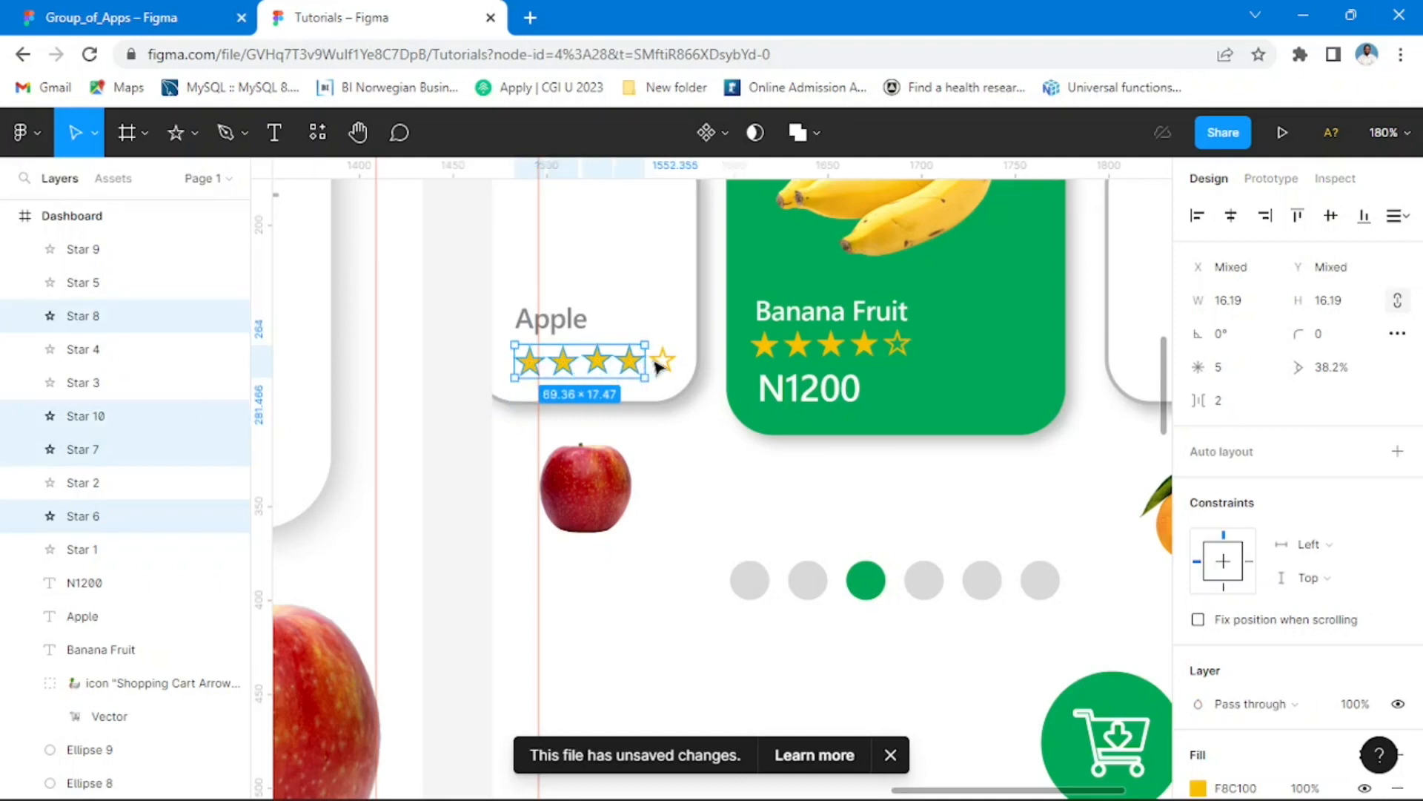
shift+click(665, 362)
shift+click(665, 362)
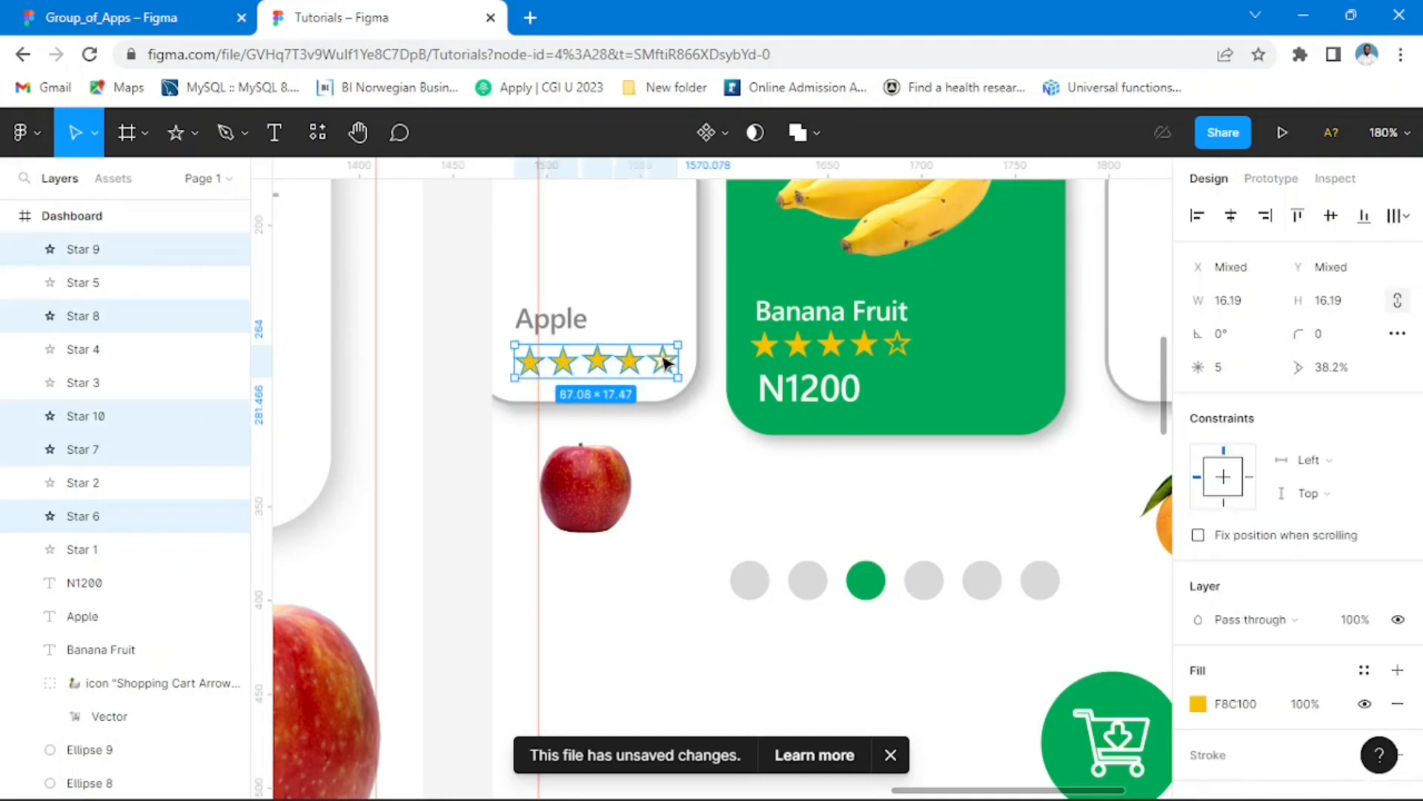
shift+click(564, 332)
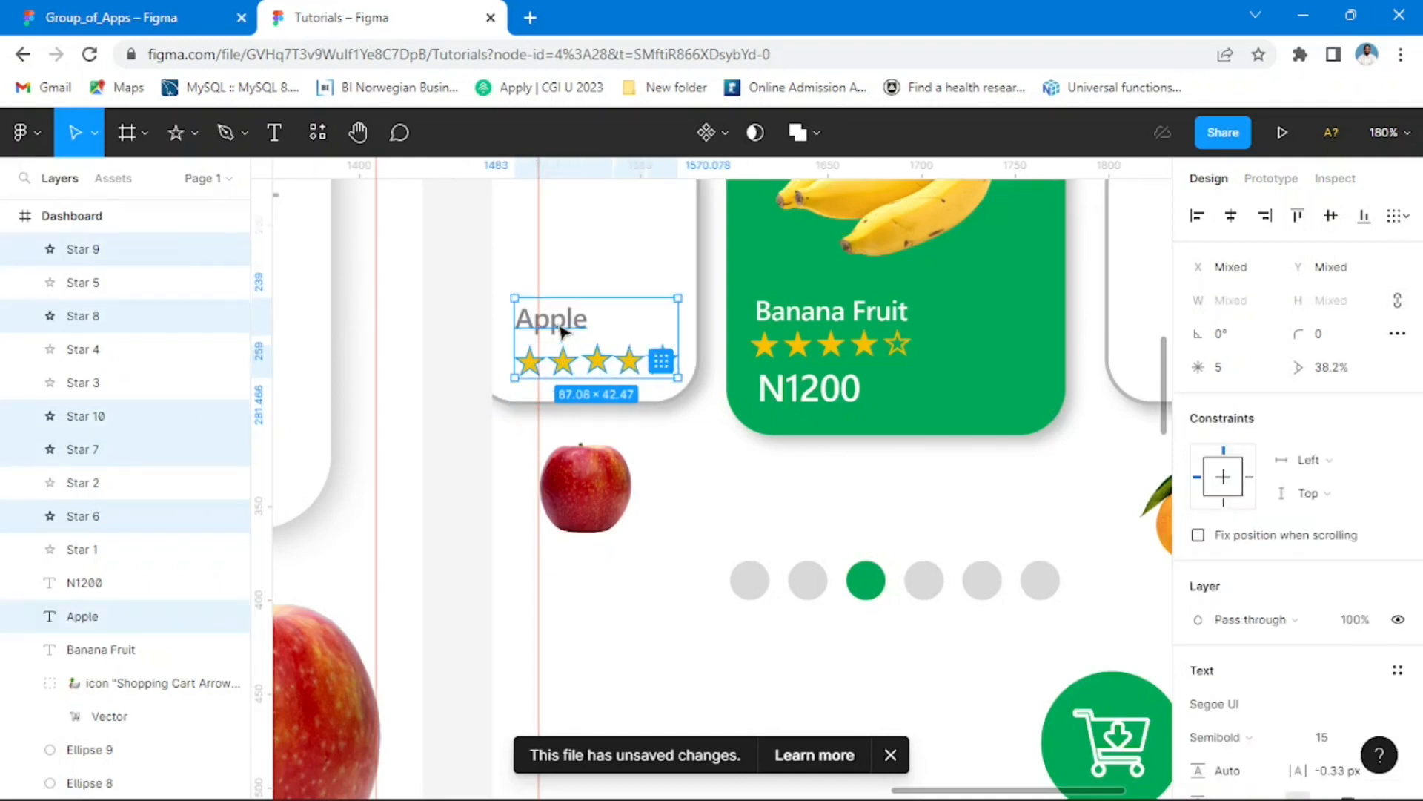
key(Up)
key(Up)
key(Up)
key(Up)
key(Up)
key(Up)
key(Up)
key(Up)
key(Up)
key(Up)
key(Up)
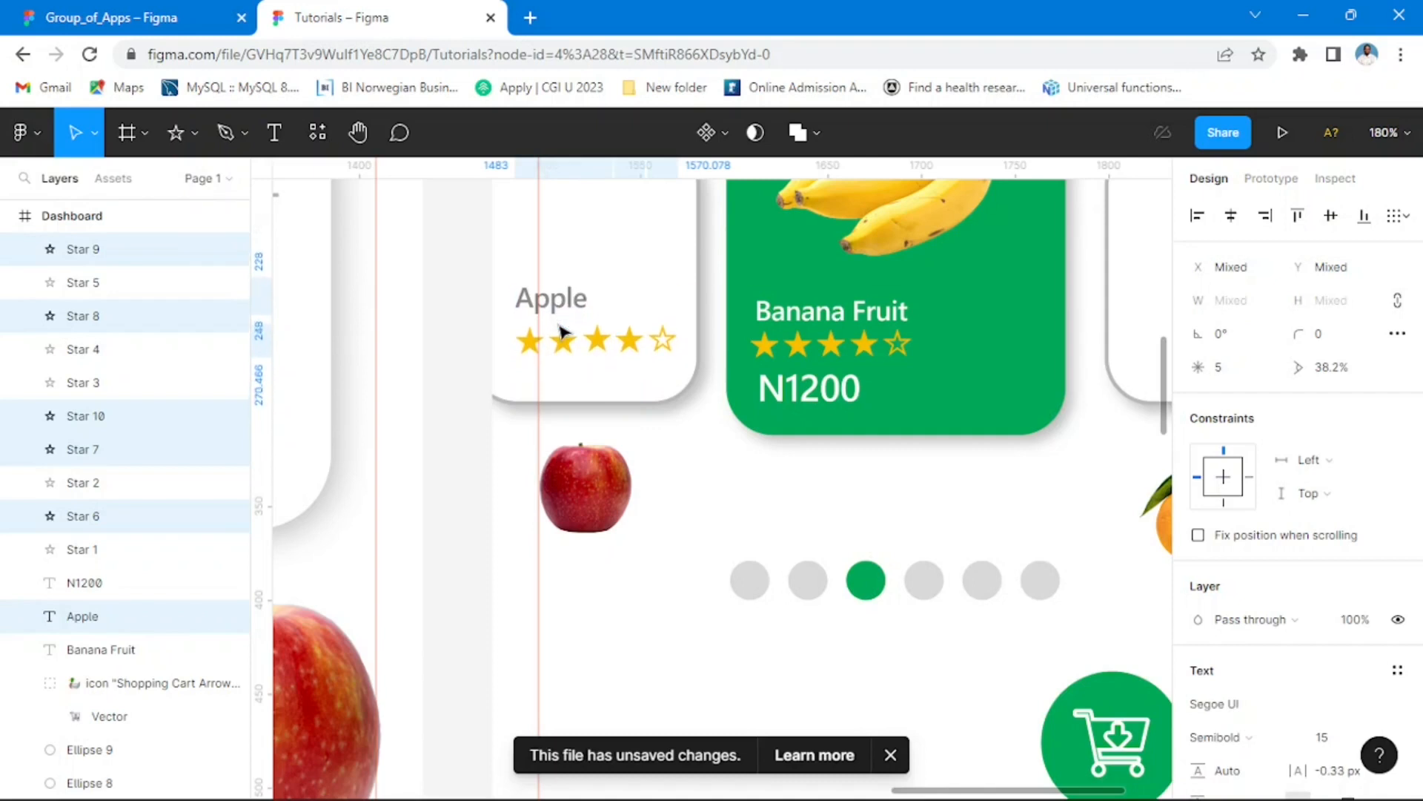
click(595, 394)
click(668, 439)
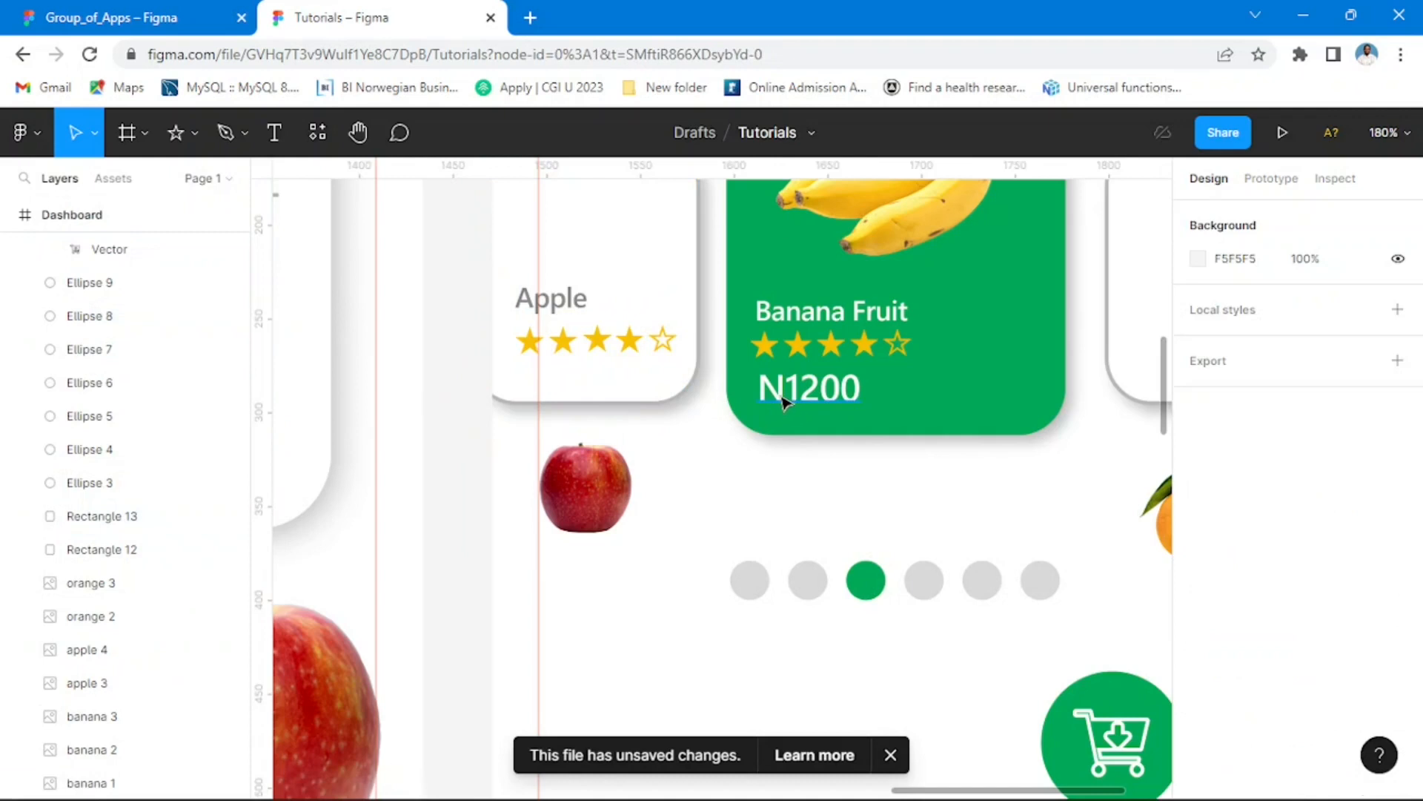
Step: Copy the N1200 price from the green card to just beneath the stars on the Apple card
click(785, 400)
drag(784, 400, 530, 387)
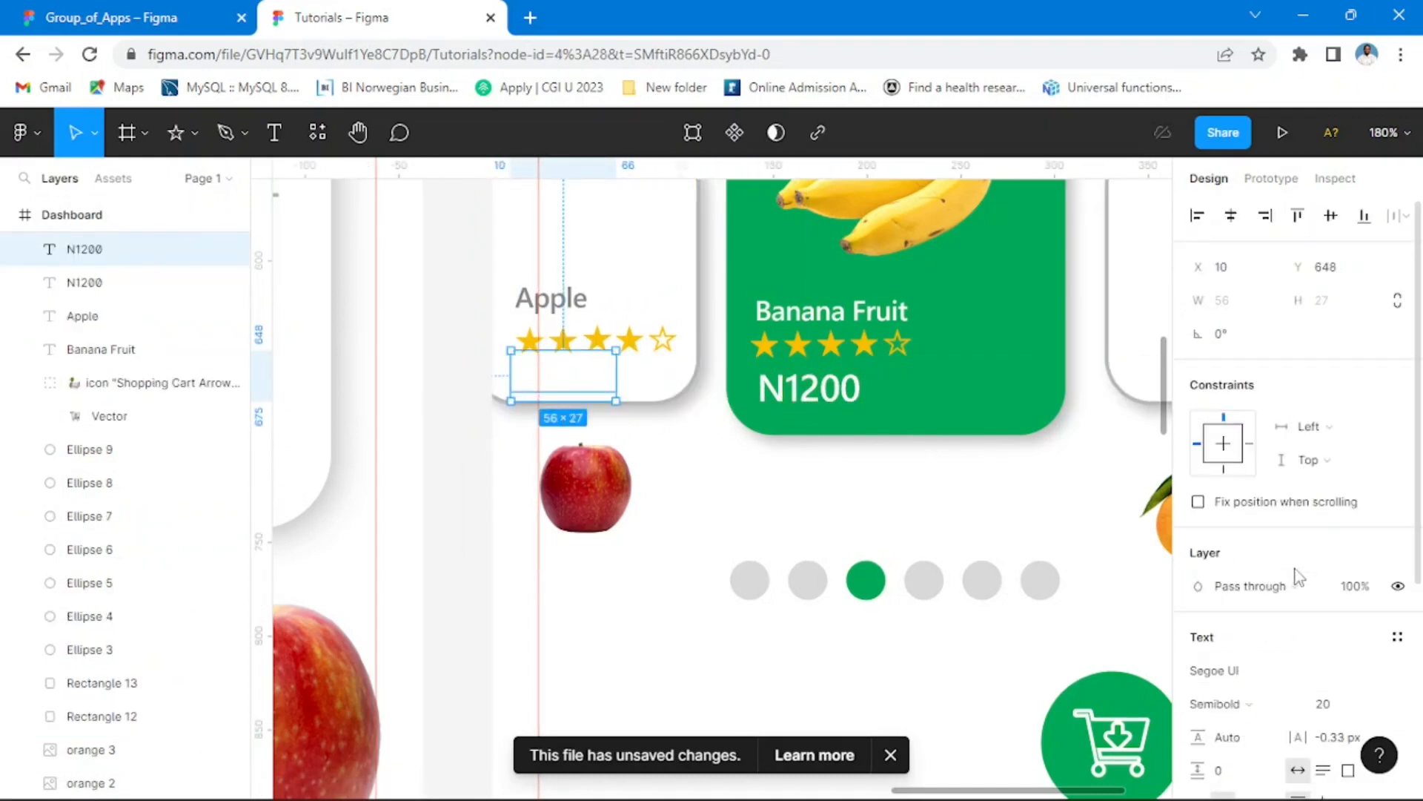
Step: Change the fill of the Apple card's N1200 price to grey 878787 and compare it with the Group_of_Apps design
scroll(1298, 577, down, 4)
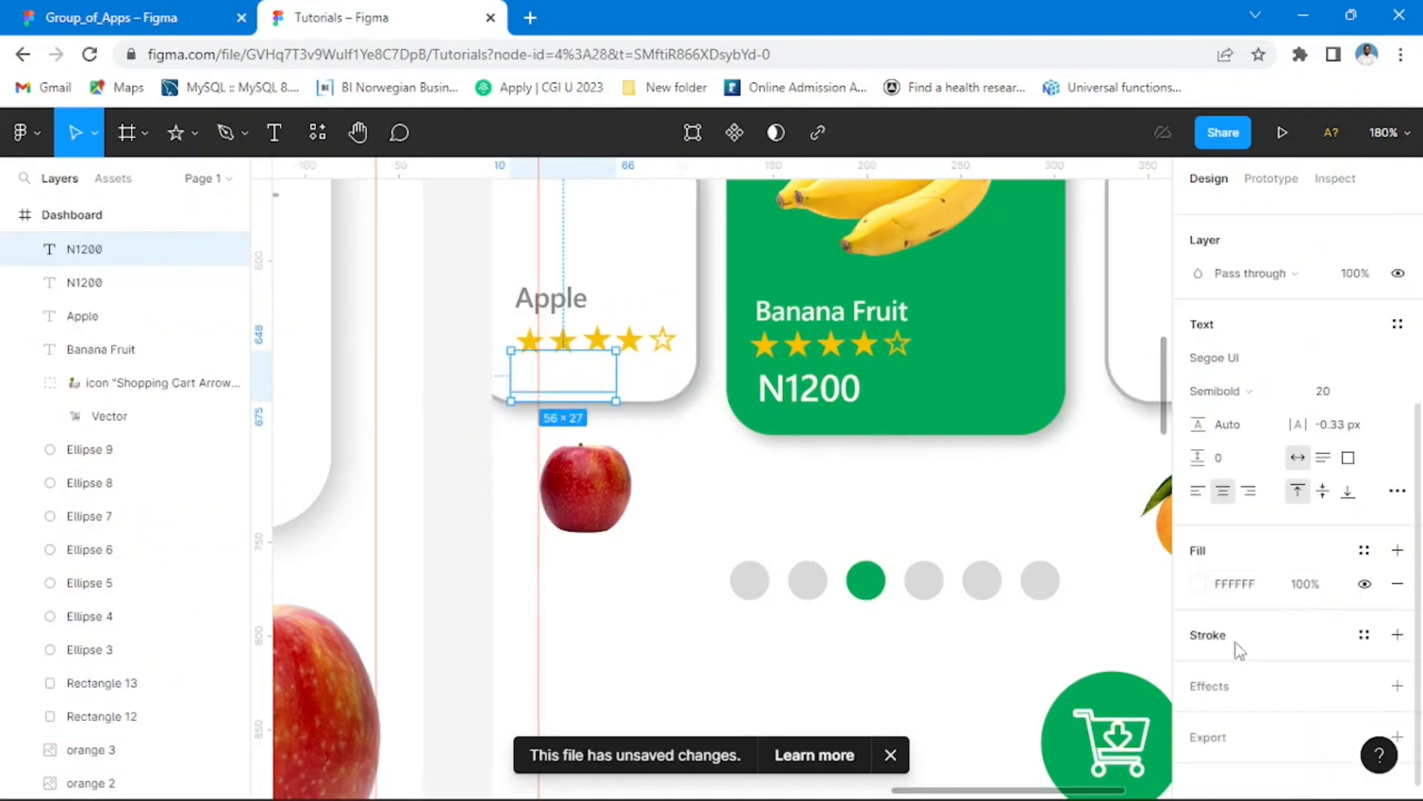
click(1198, 586)
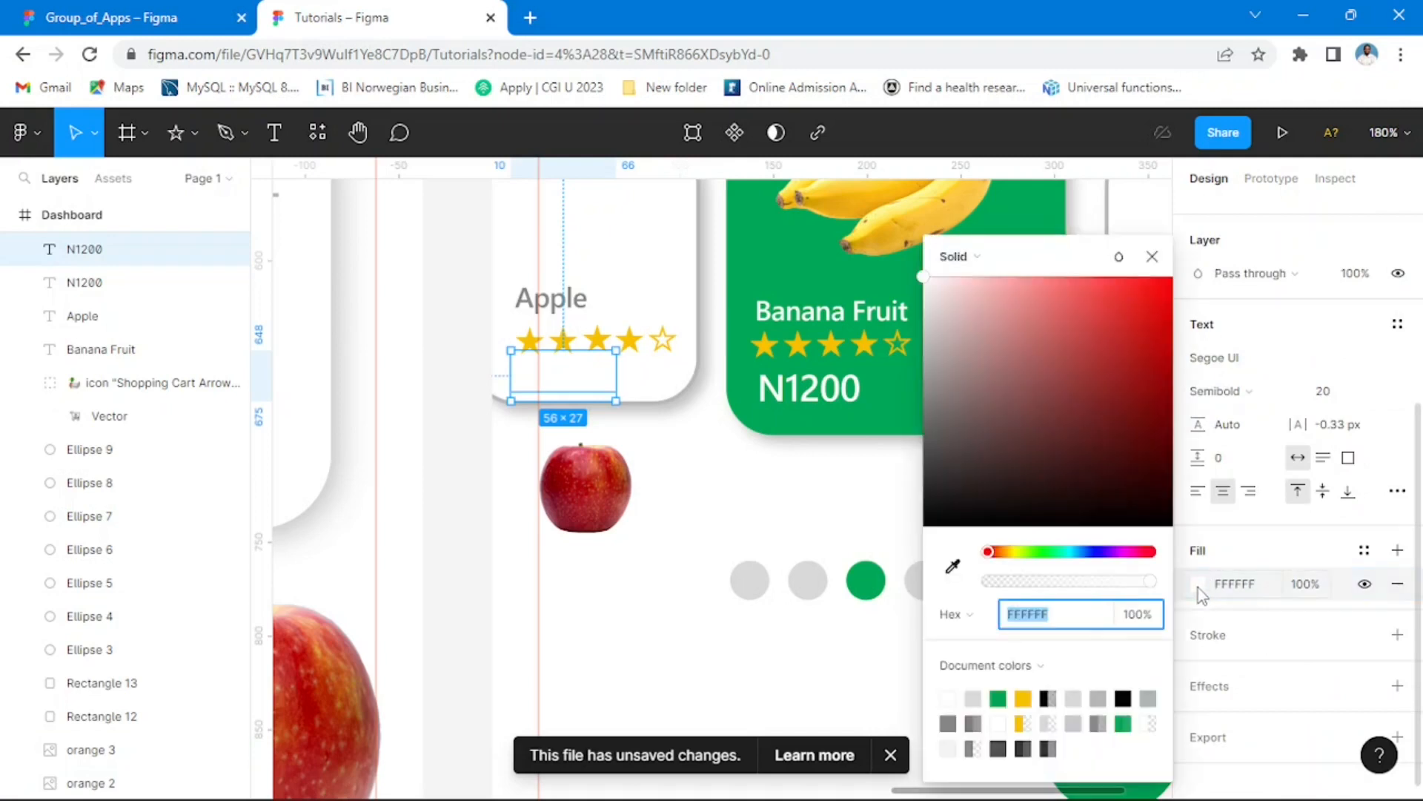
click(962, 715)
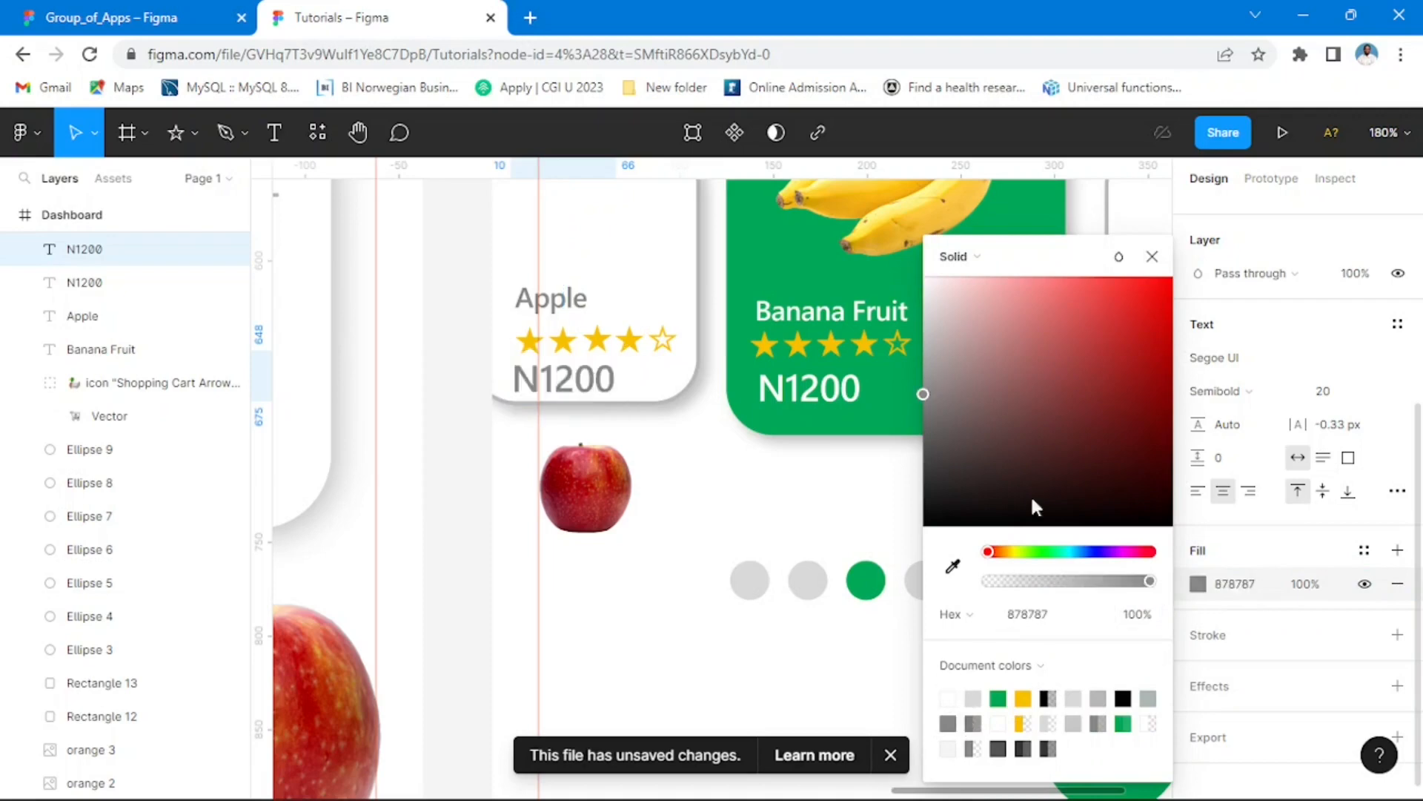
click(102, 19)
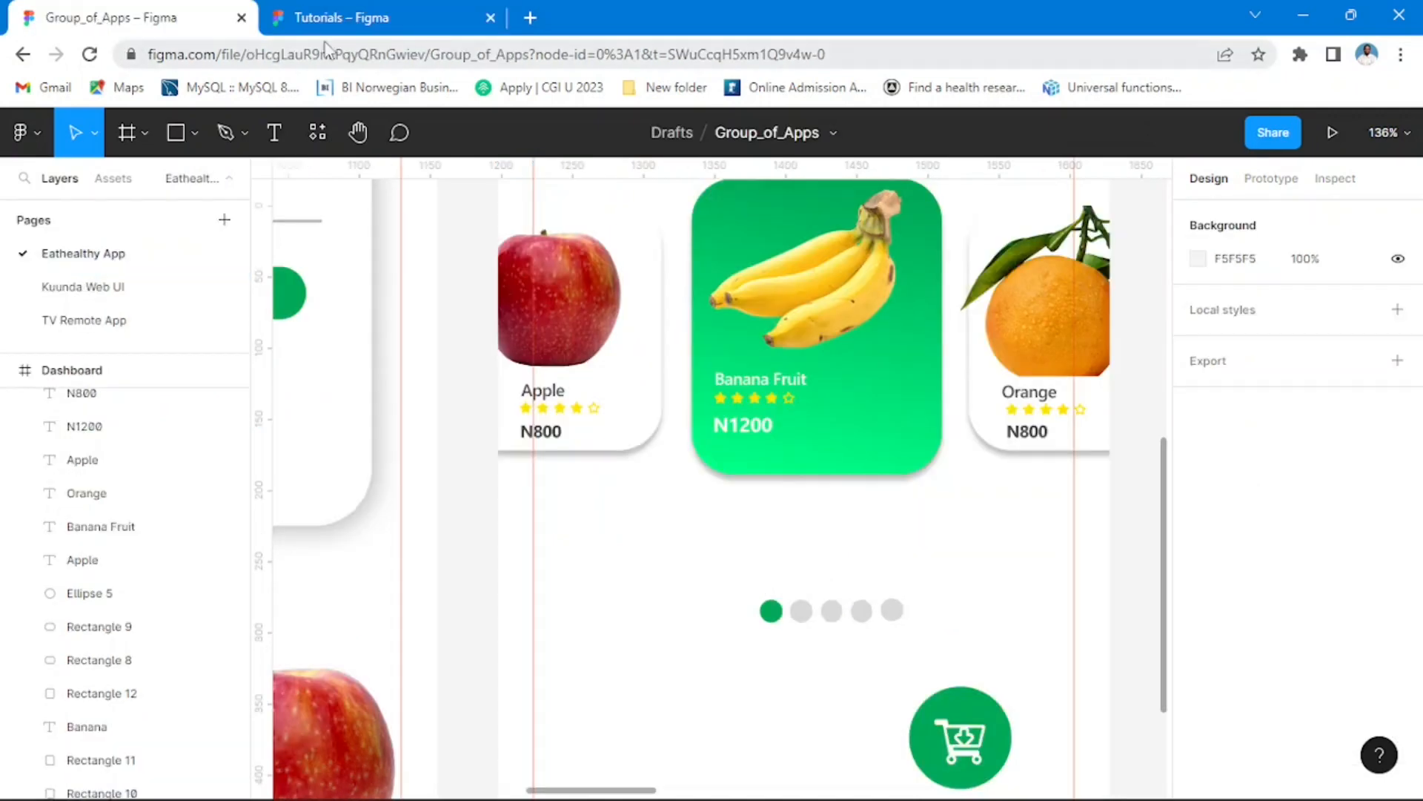
click(338, 21)
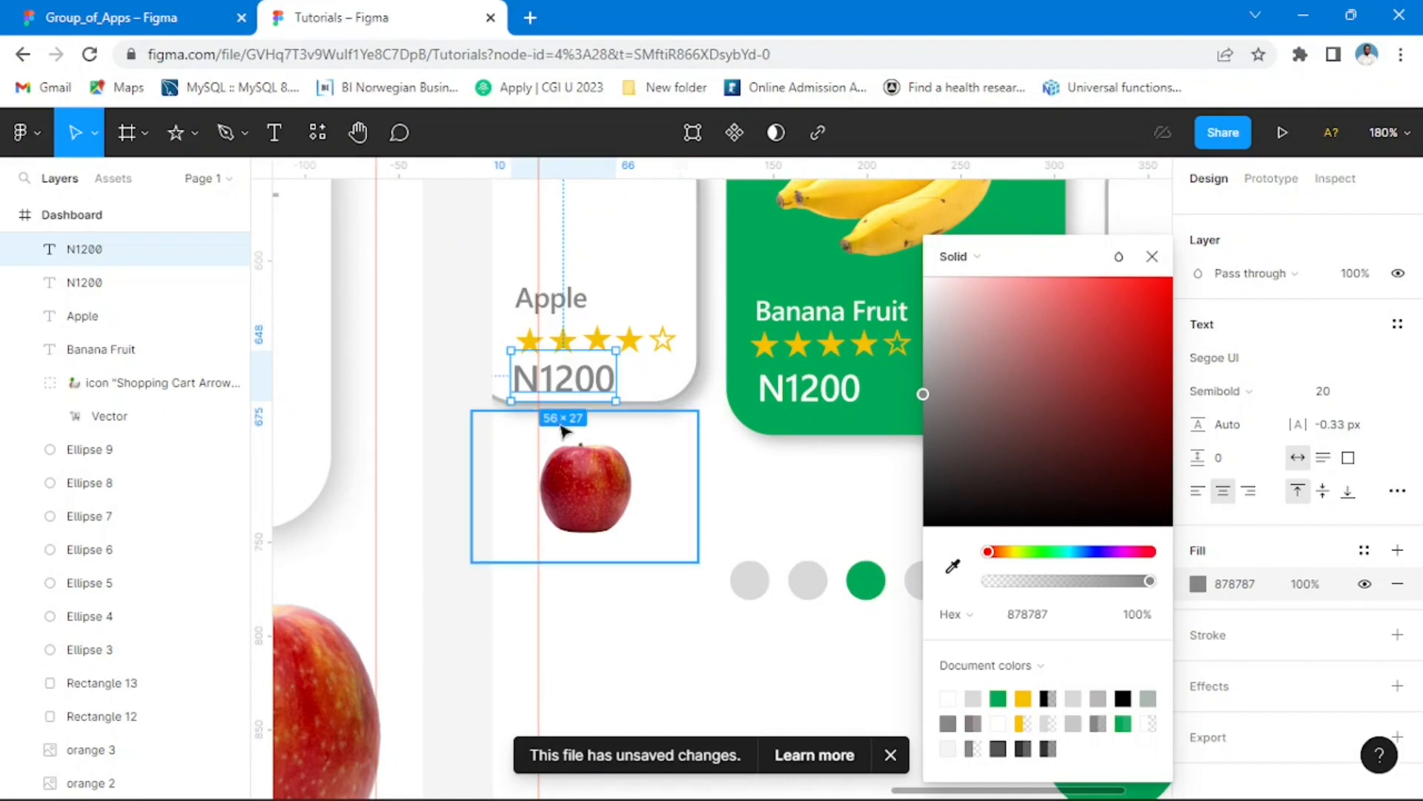
click(613, 401)
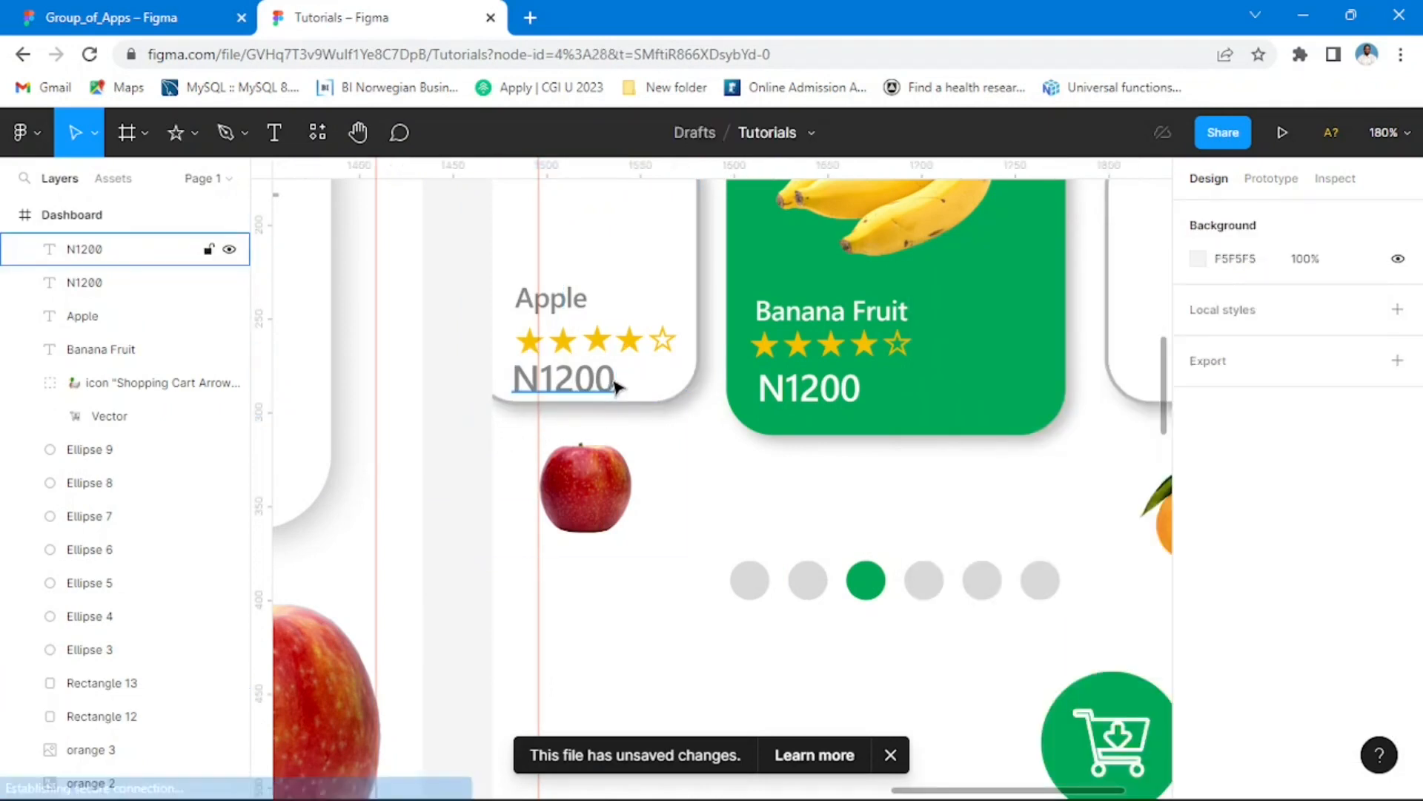
Step: Set the Apple card's price to font size 14 and position it just beneath the star row
click(616, 383)
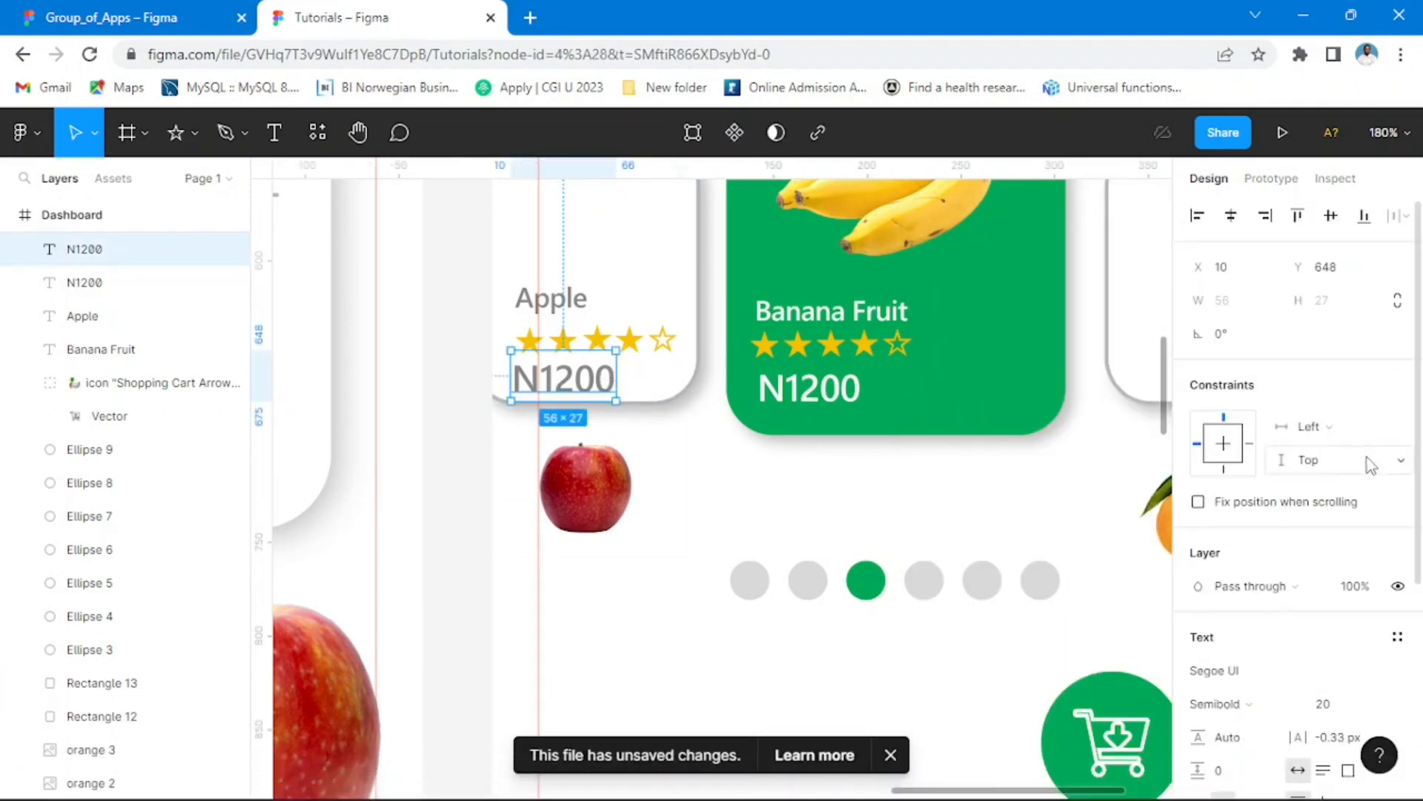
scroll(1346, 593, down, 4)
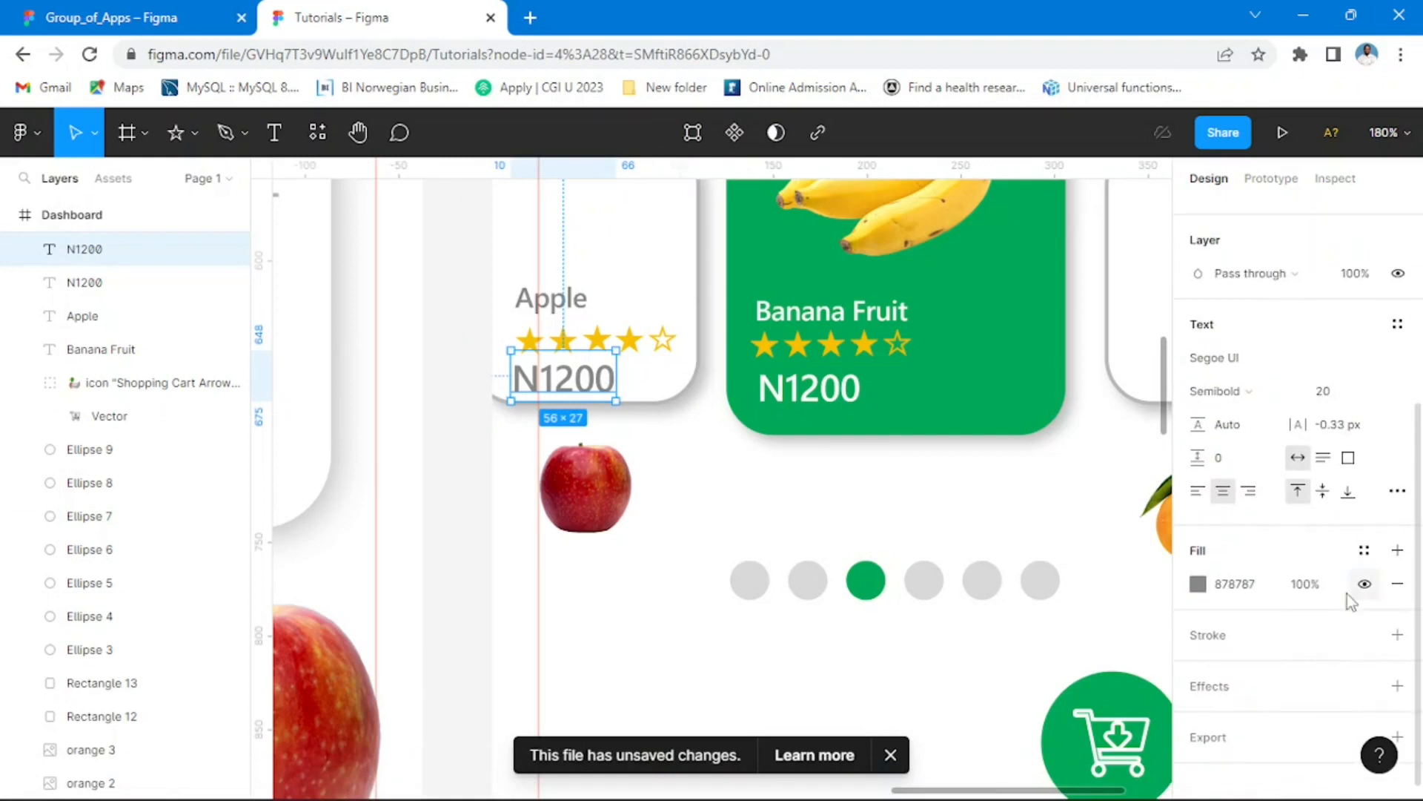
click(1377, 397)
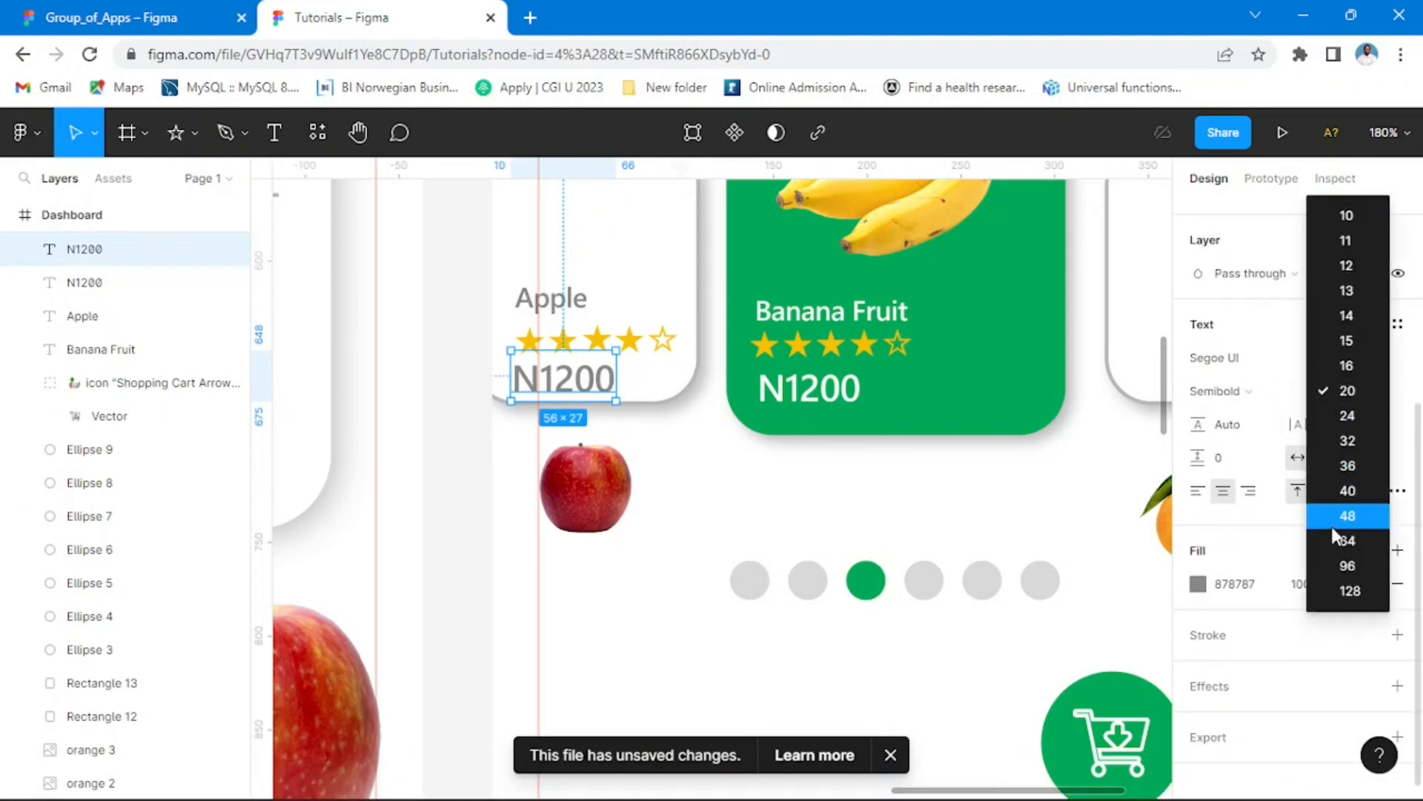
click(1346, 365)
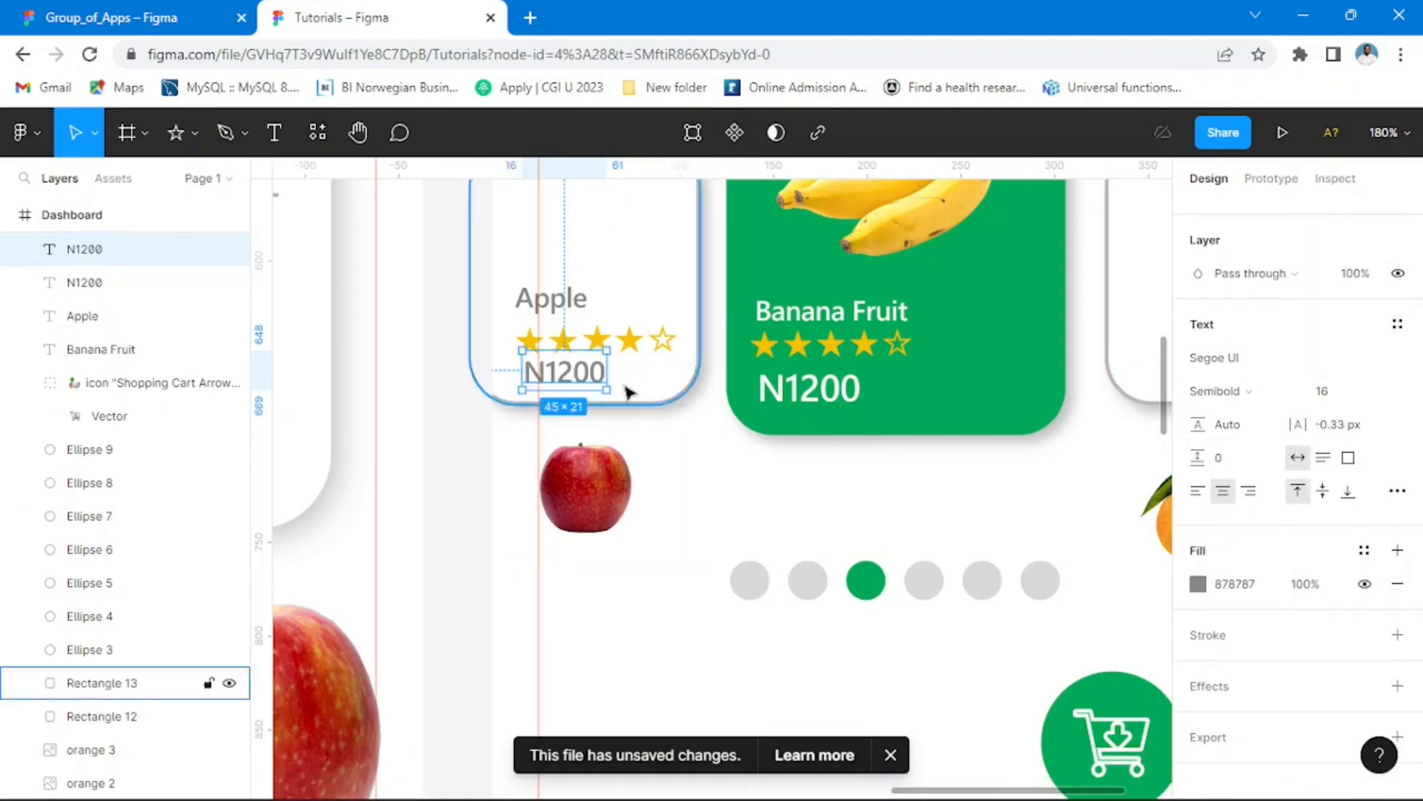
click(1378, 397)
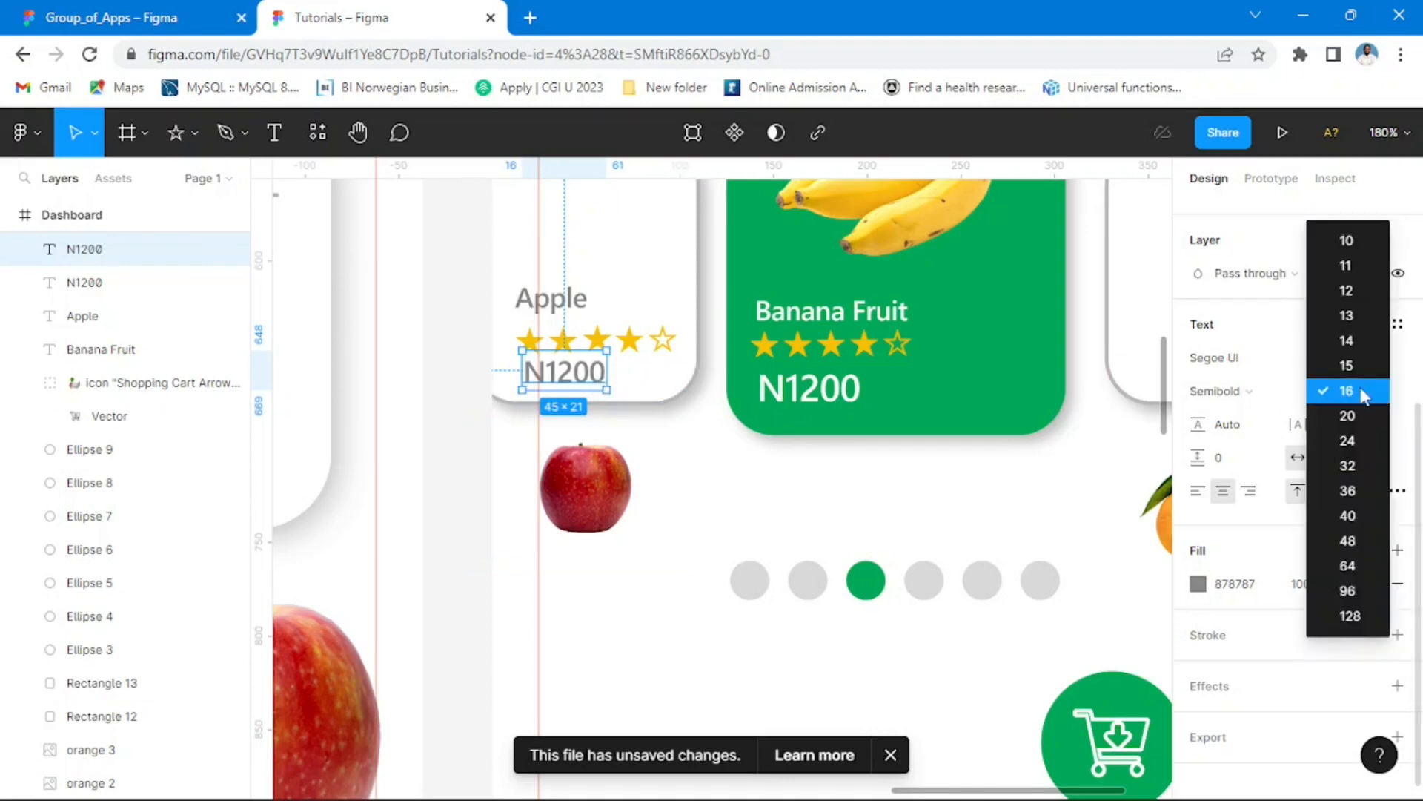
click(1355, 346)
drag(601, 374, 572, 387)
key(ctrl+z)
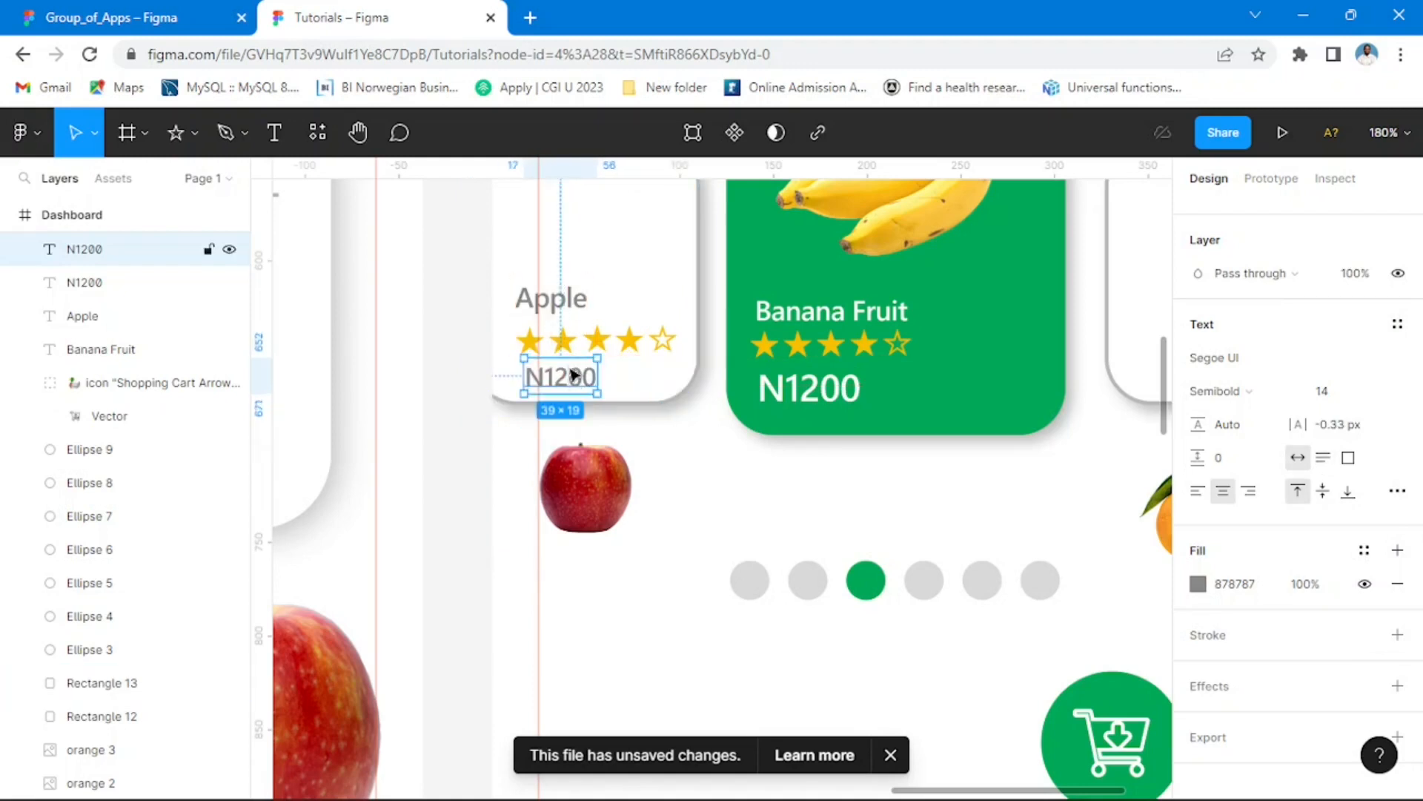
Step: Set the Apple label above the stars to font size 12 and align it with the row's first star
drag(568, 310, 578, 317)
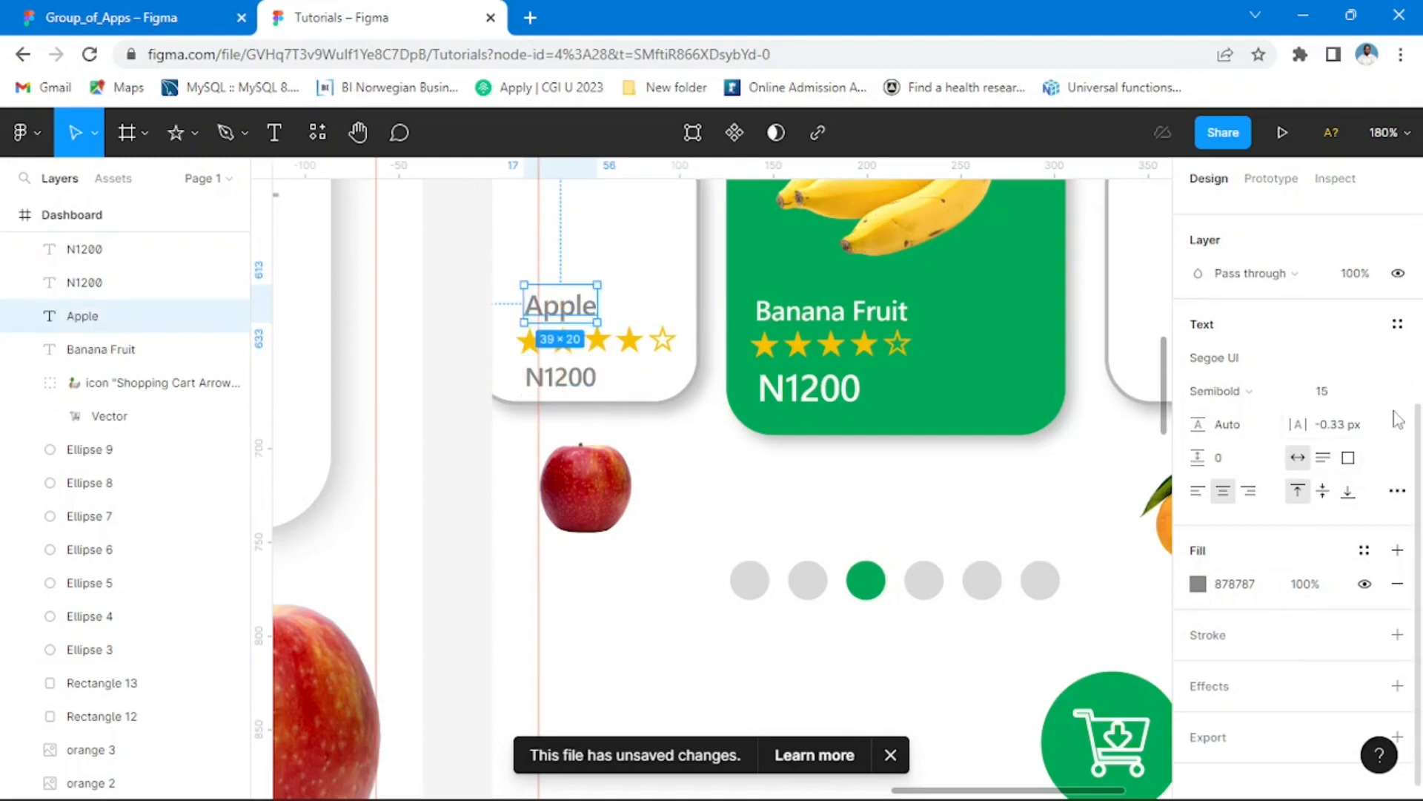
click(1375, 391)
click(1346, 319)
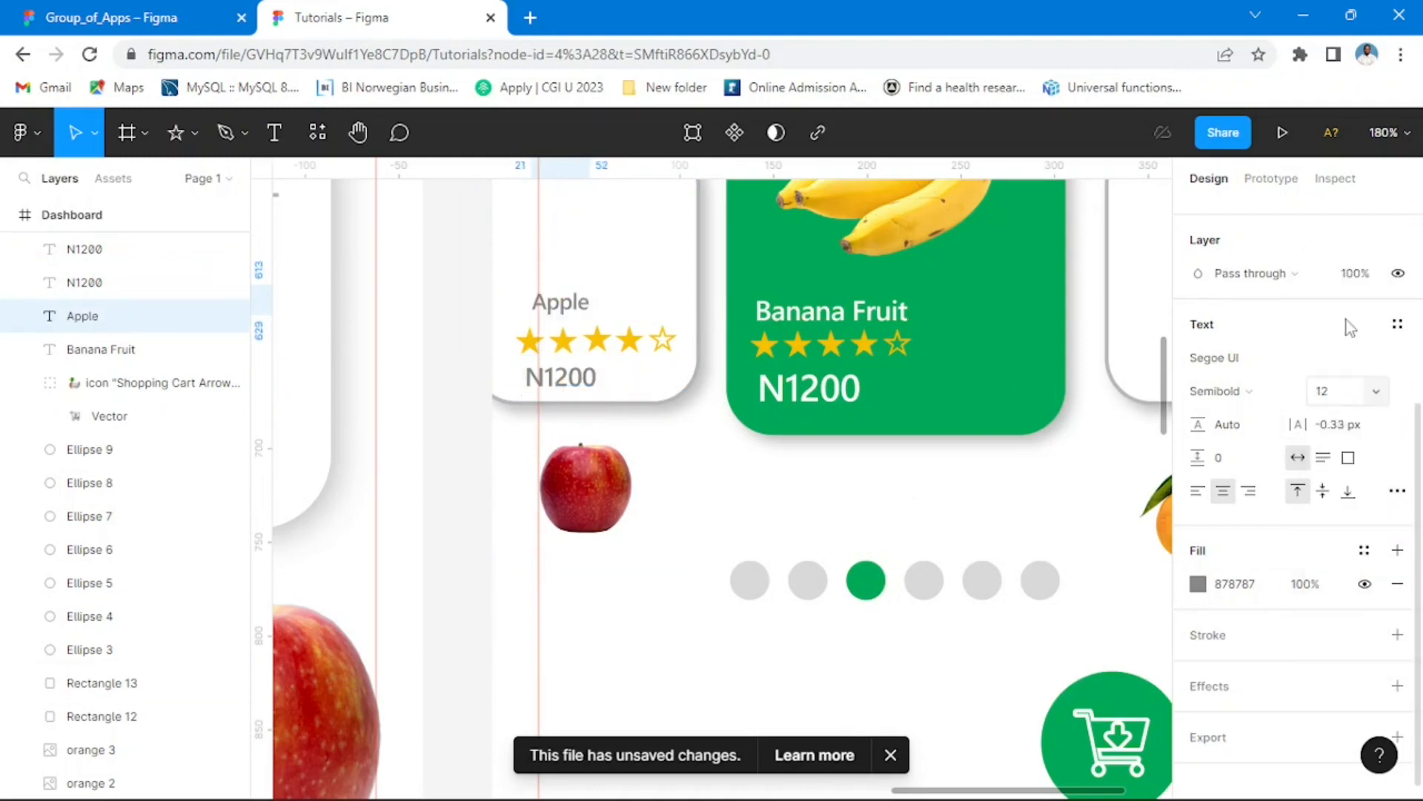
drag(581, 308, 571, 322)
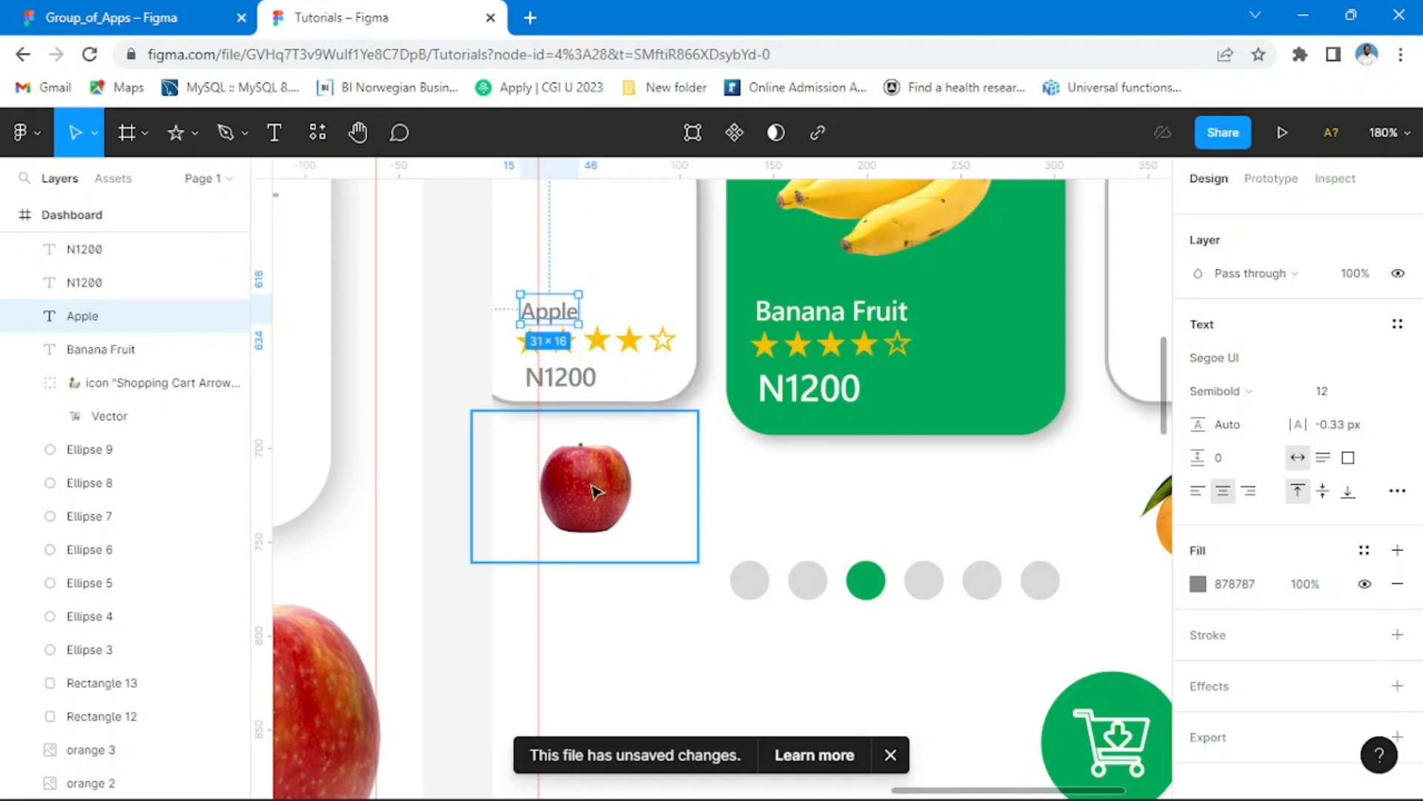
Step: Move the small apple image from below the Apple card to just above the card's upper edge
scroll(704, 419, down, 6)
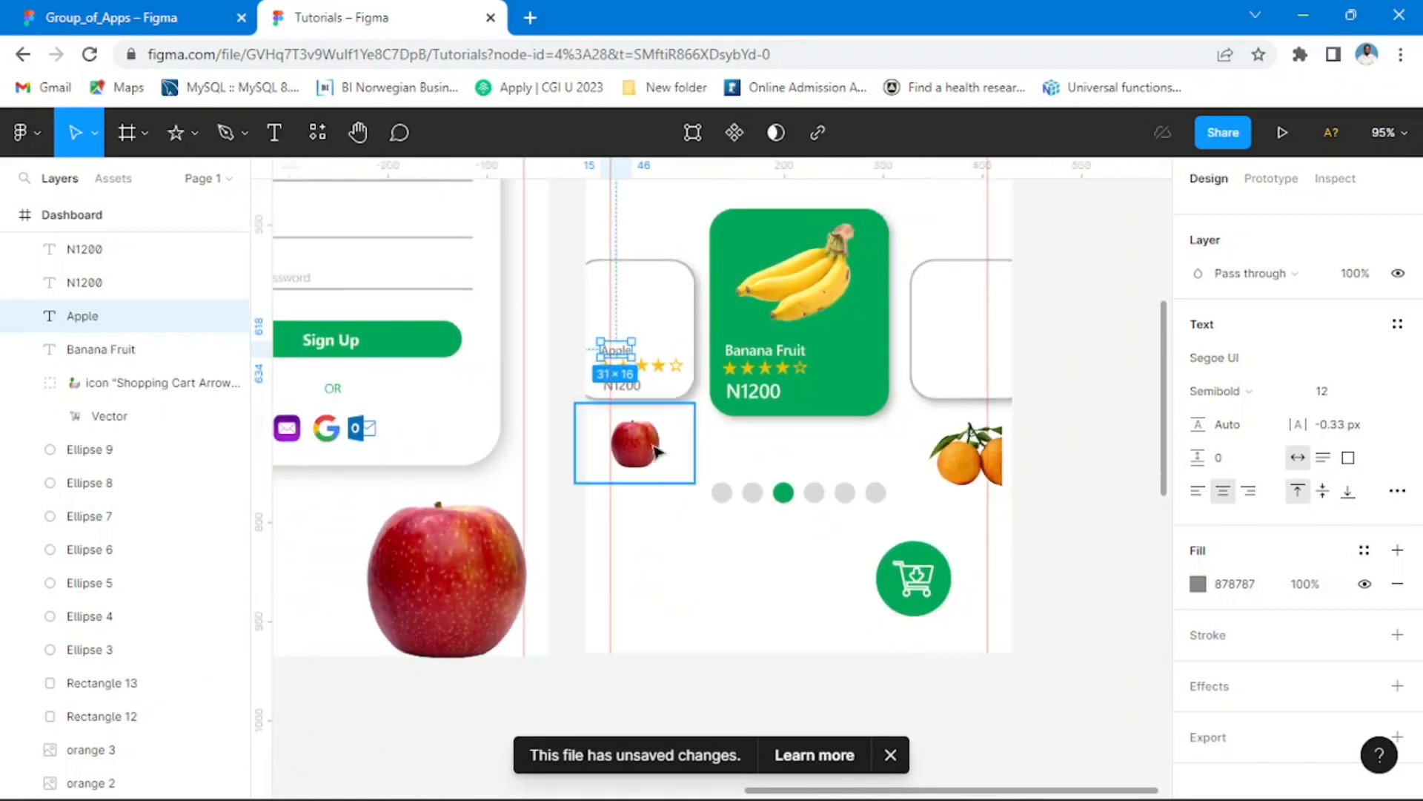
drag(655, 448, 670, 236)
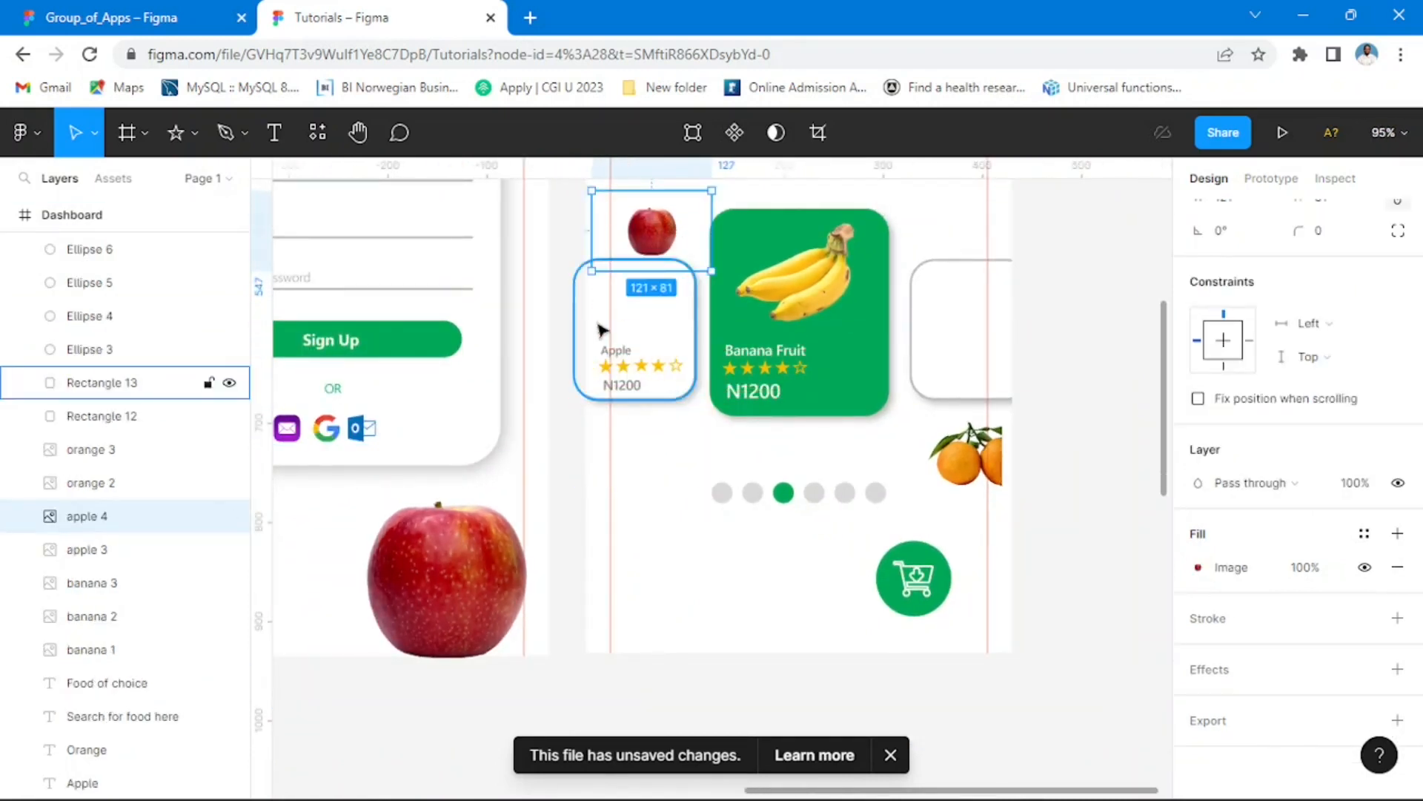
click(574, 267)
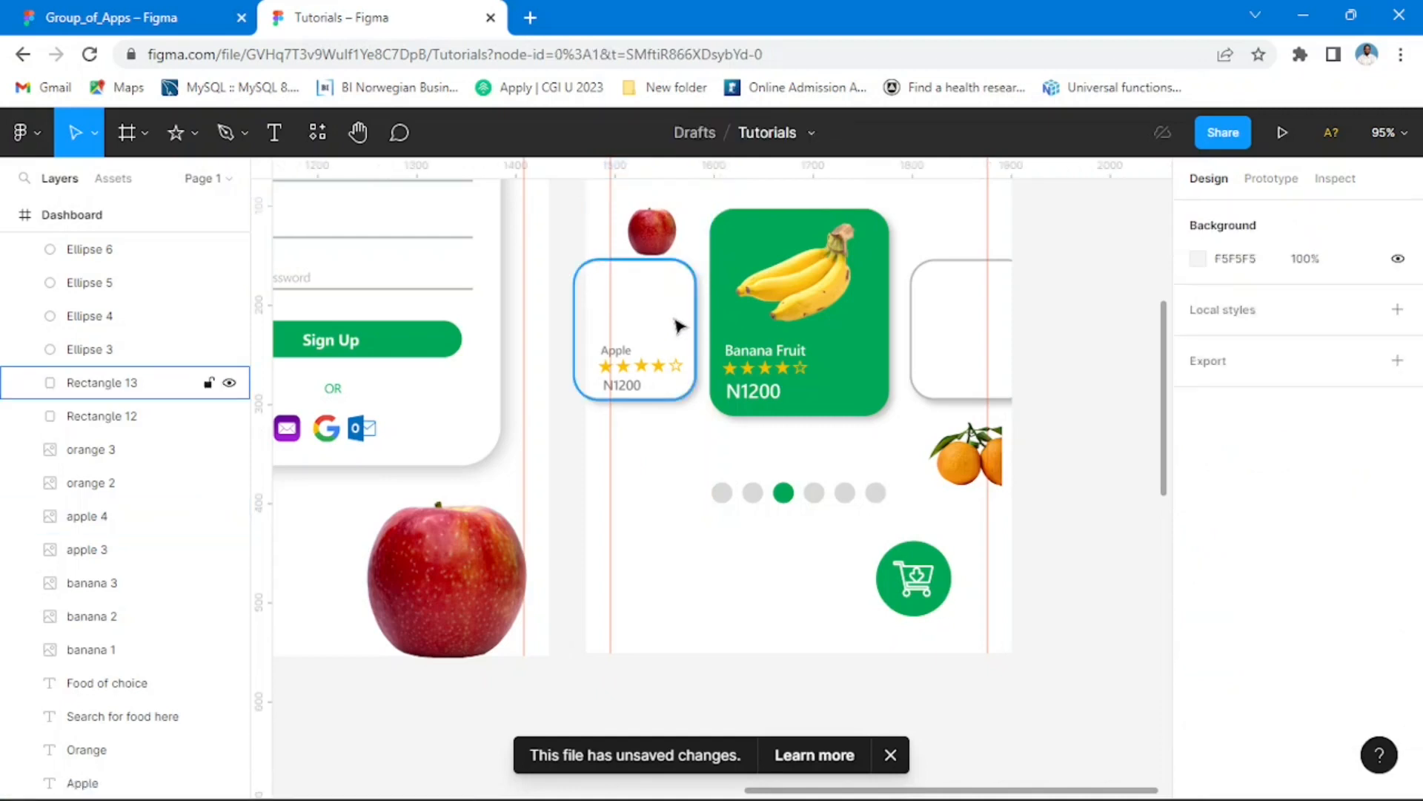
click(673, 326)
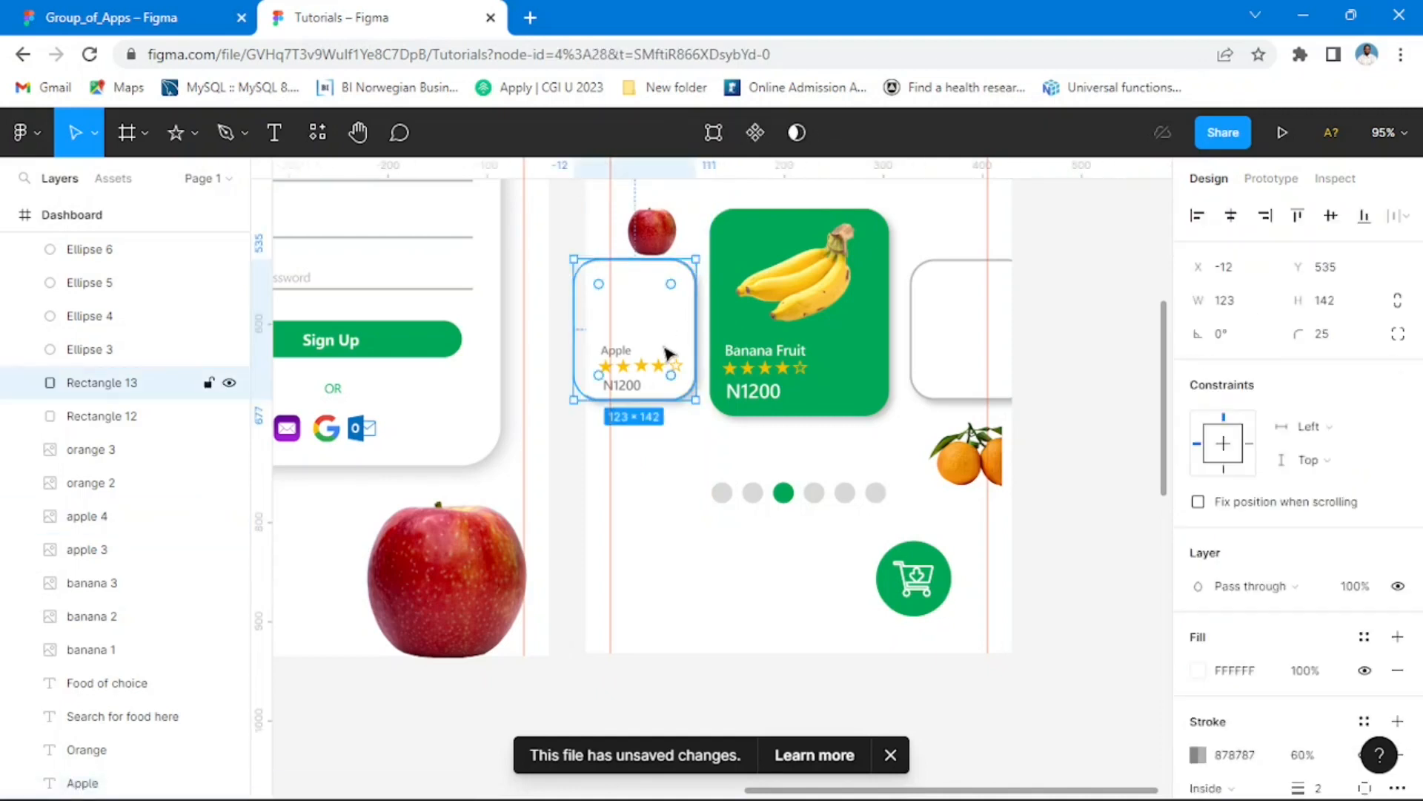
click(566, 222)
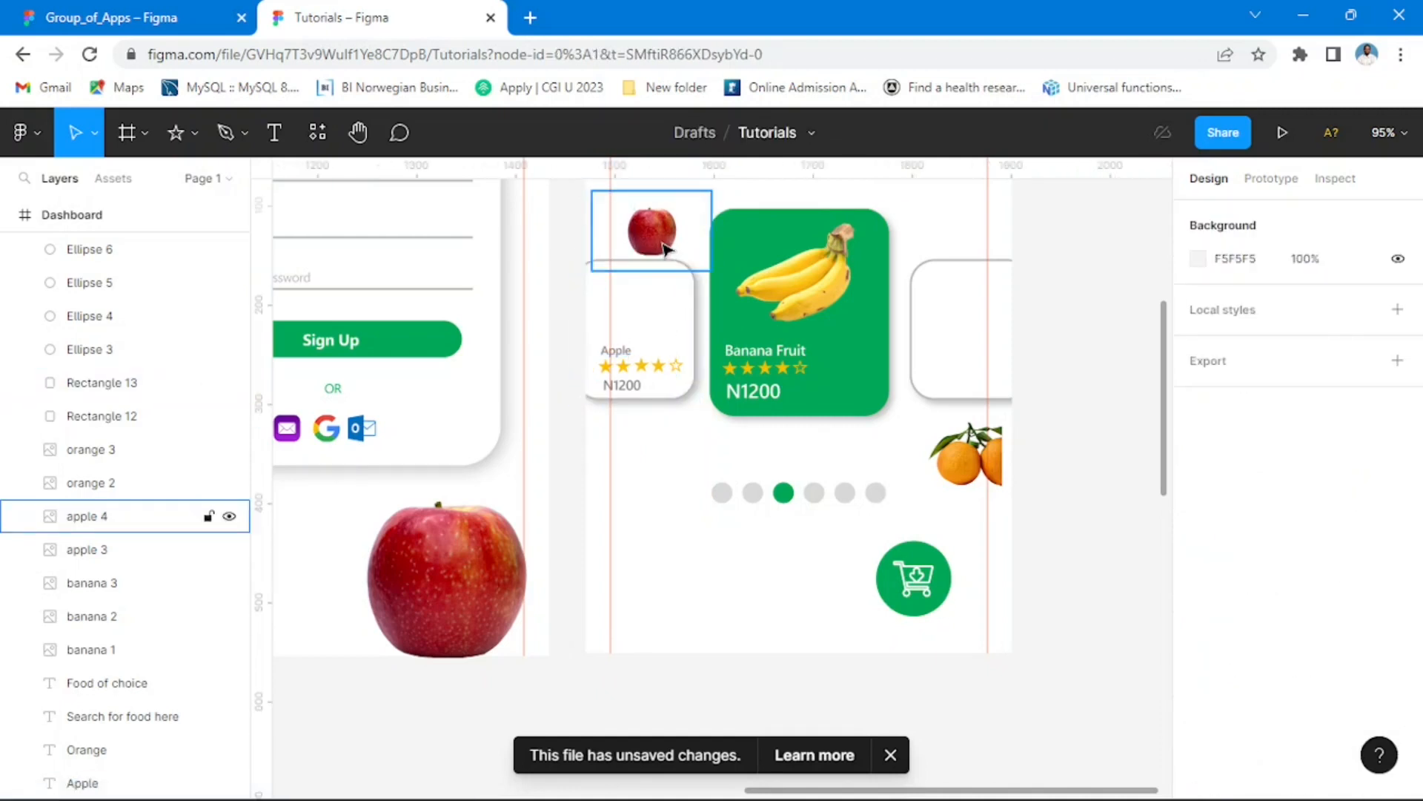
drag(665, 249, 662, 238)
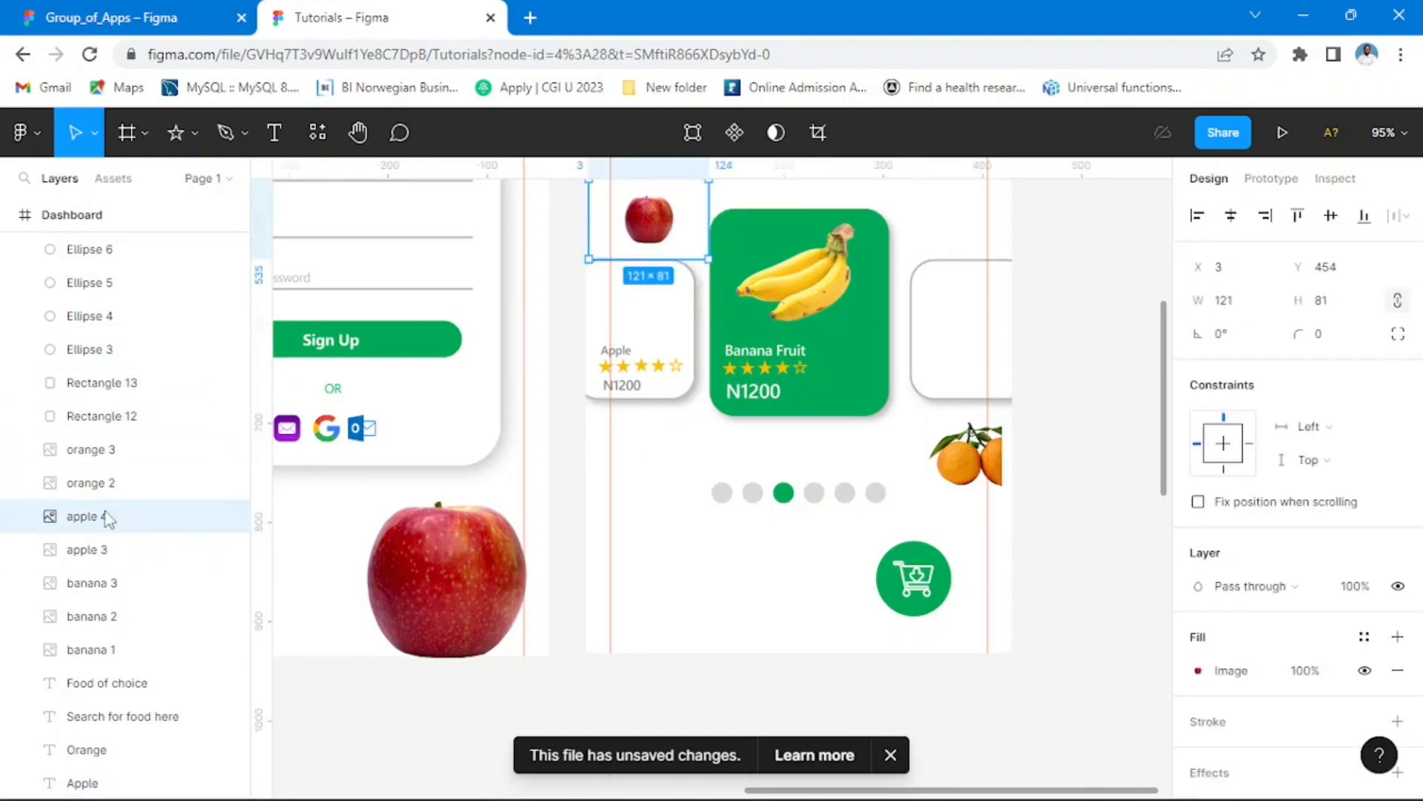
Step: Raise the apple 4 layer above the white card rectangles and place the image on the upper part of the Apple card
click(675, 347)
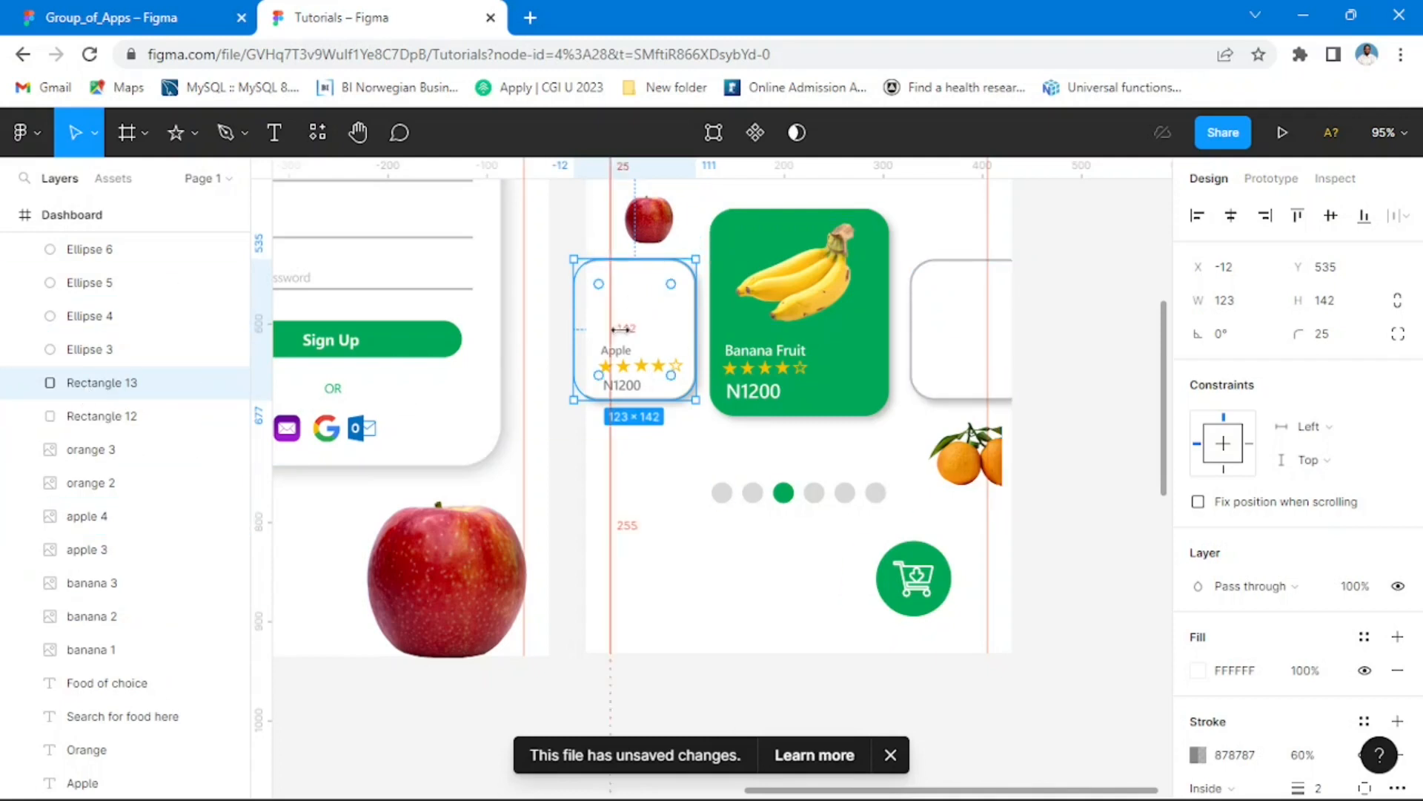
click(671, 232)
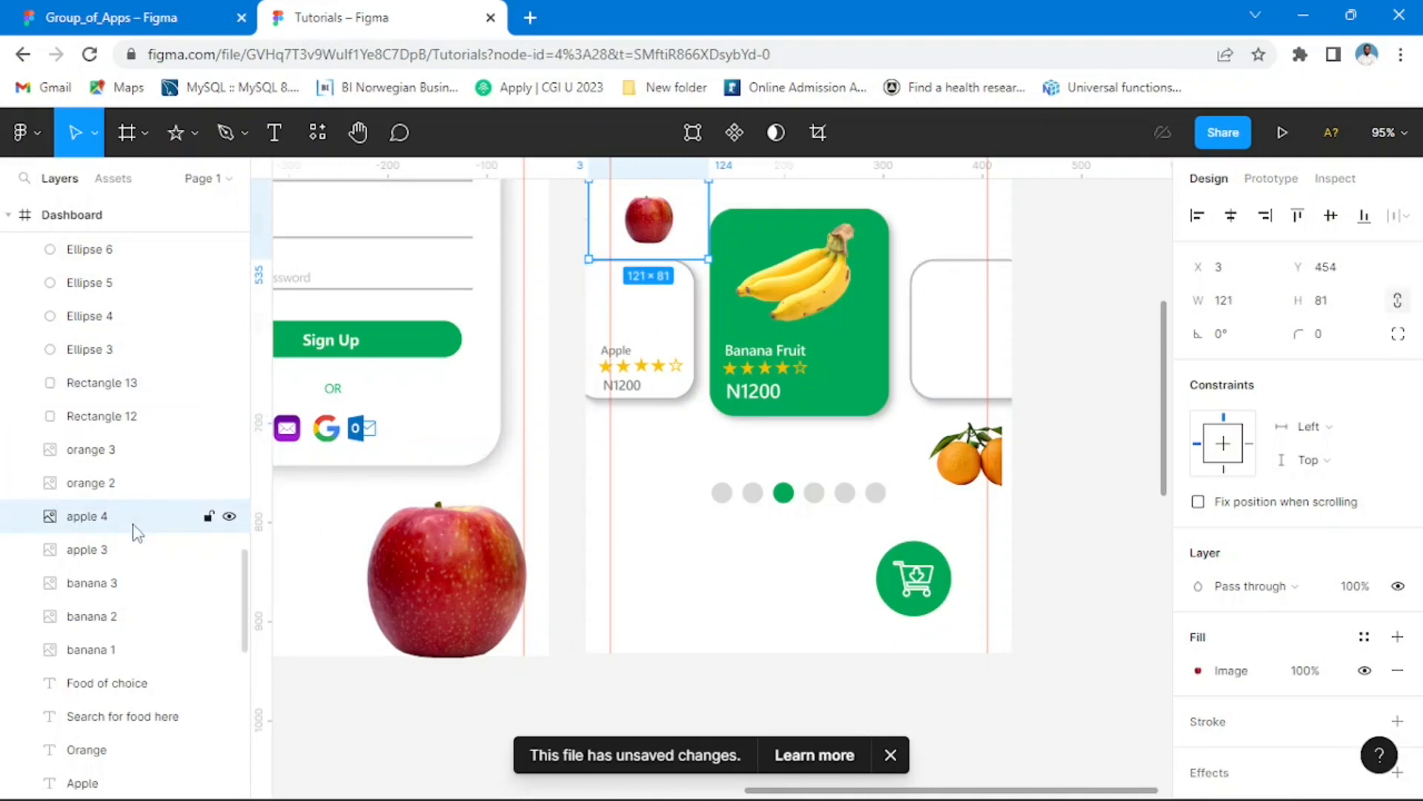
drag(137, 532, 128, 284)
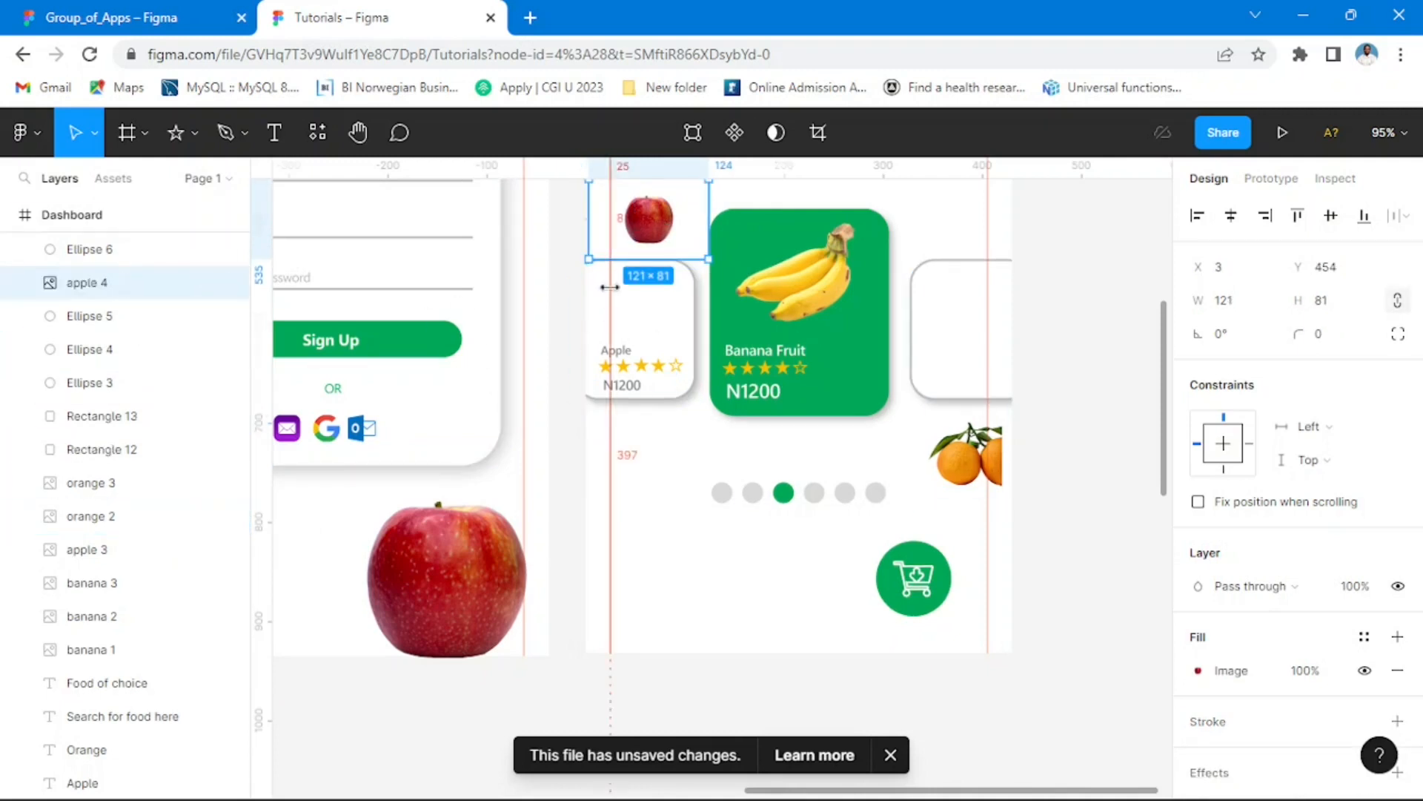
drag(656, 222, 652, 307)
scroll(660, 308, up, 5)
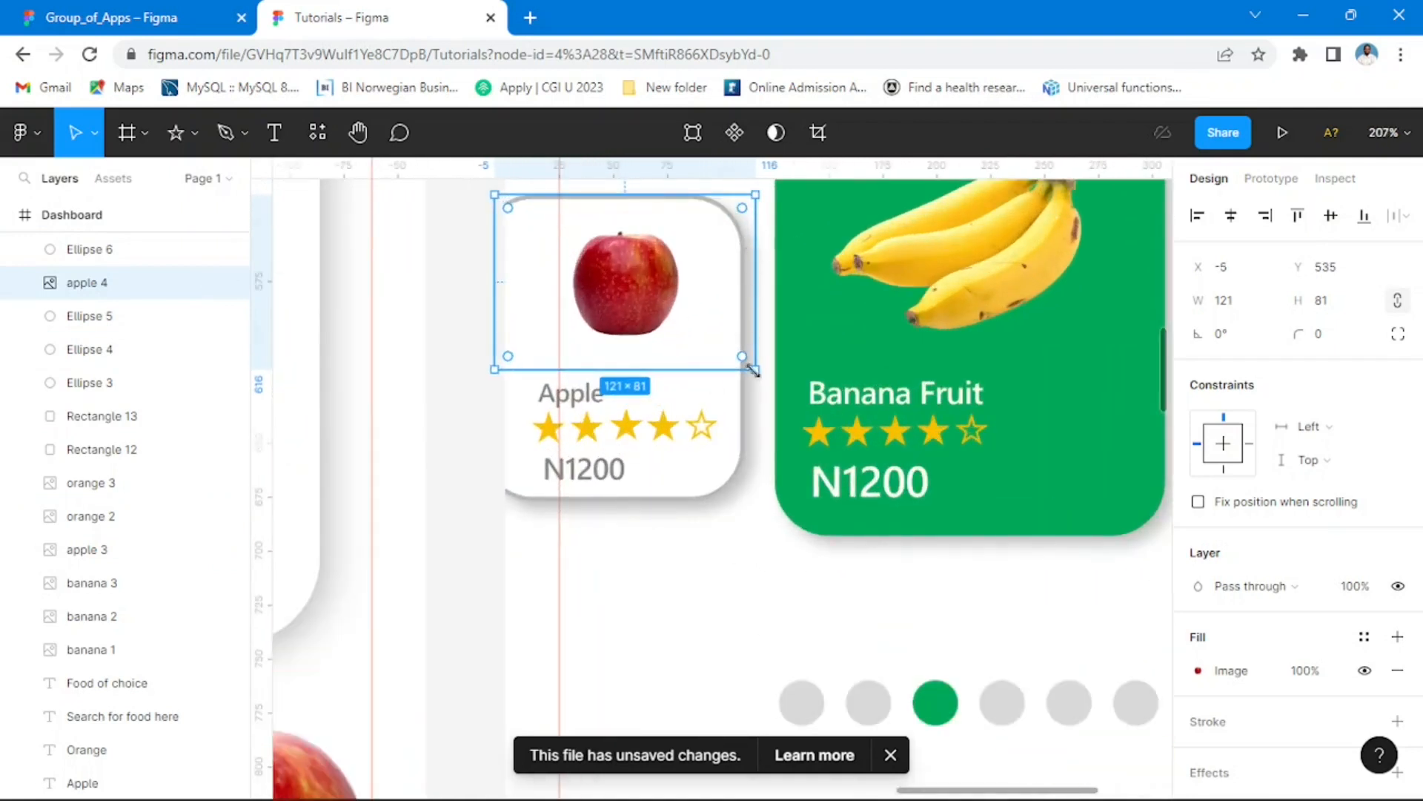
Step: Enlarge the apple image to about 162 × 109 and recentre it above the Apple label on the card
drag(758, 371, 792, 404)
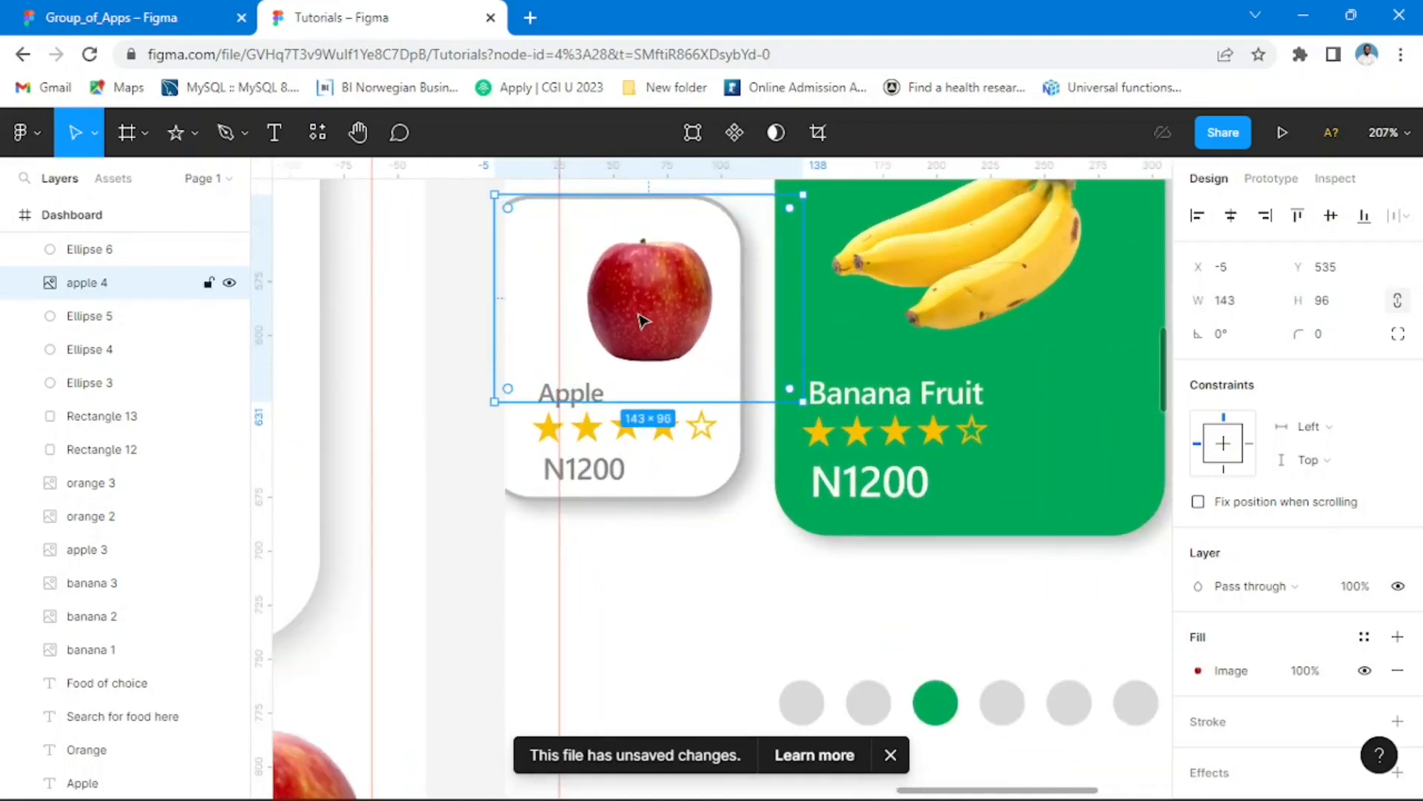
drag(643, 321, 586, 307)
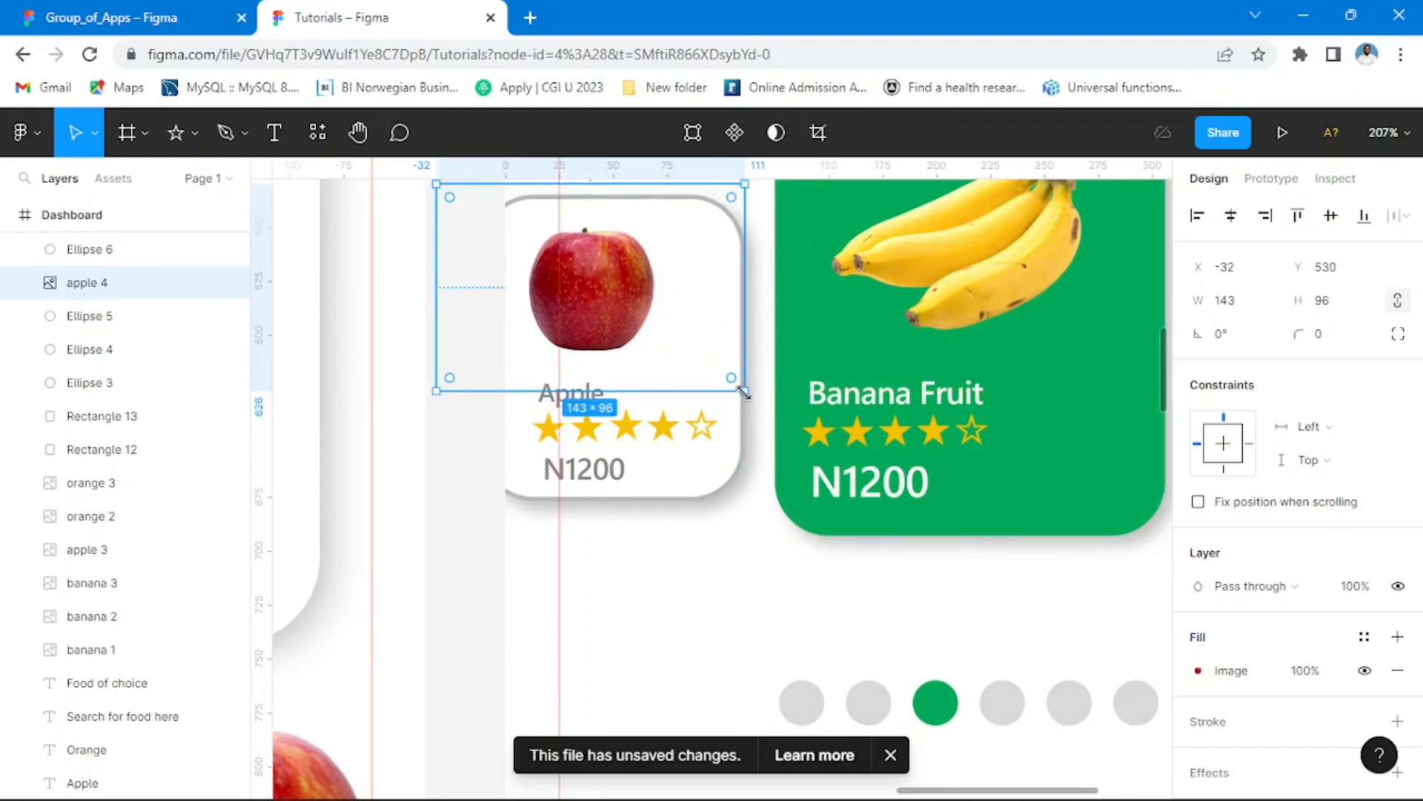
drag(746, 388, 782, 413)
mouse_move(635, 336)
mouse_down()
mouse_move(604, 334)
mouse_move(623, 324)
mouse_up()
scroll(450, 453, down, 6)
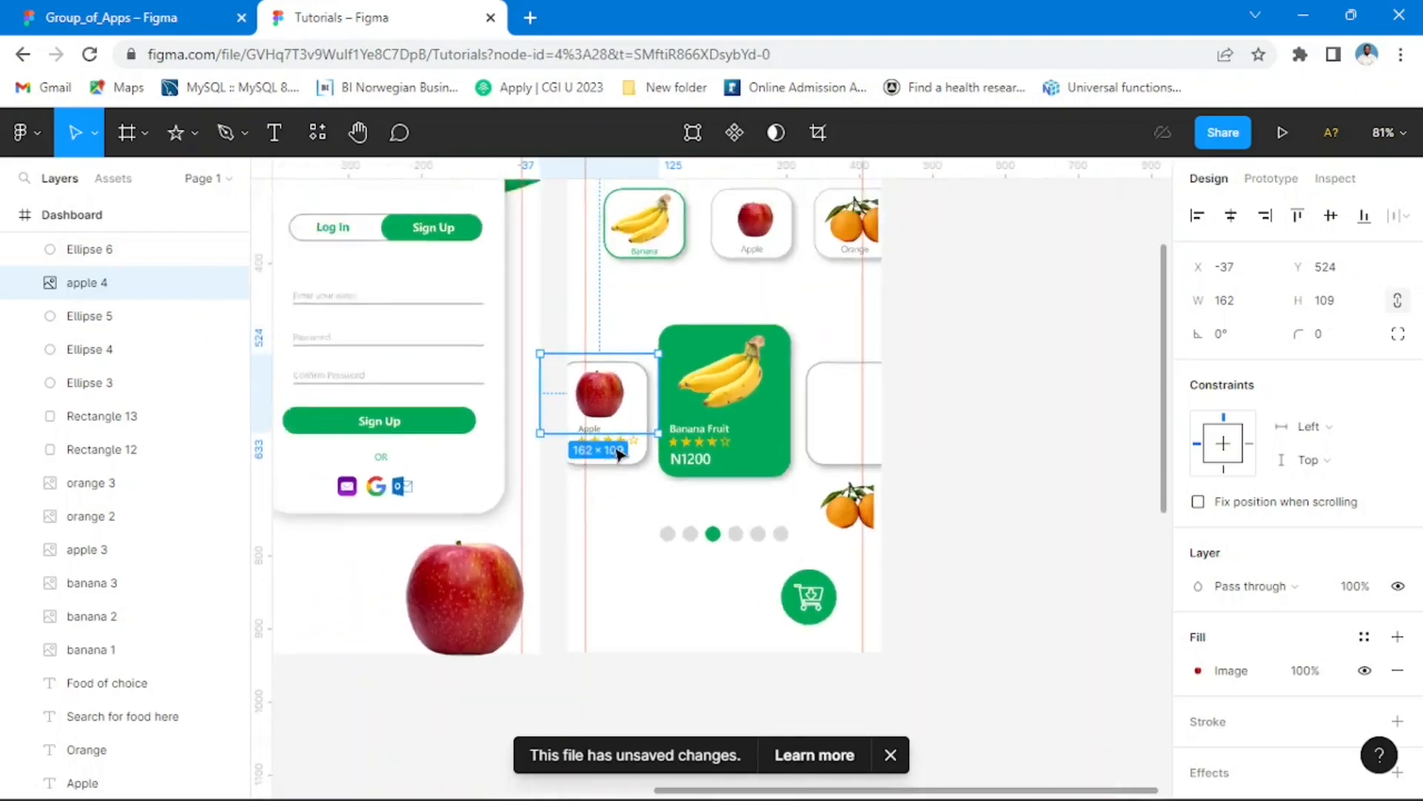
Step: Move the orange image from below the empty white card to just above it
click(923, 489)
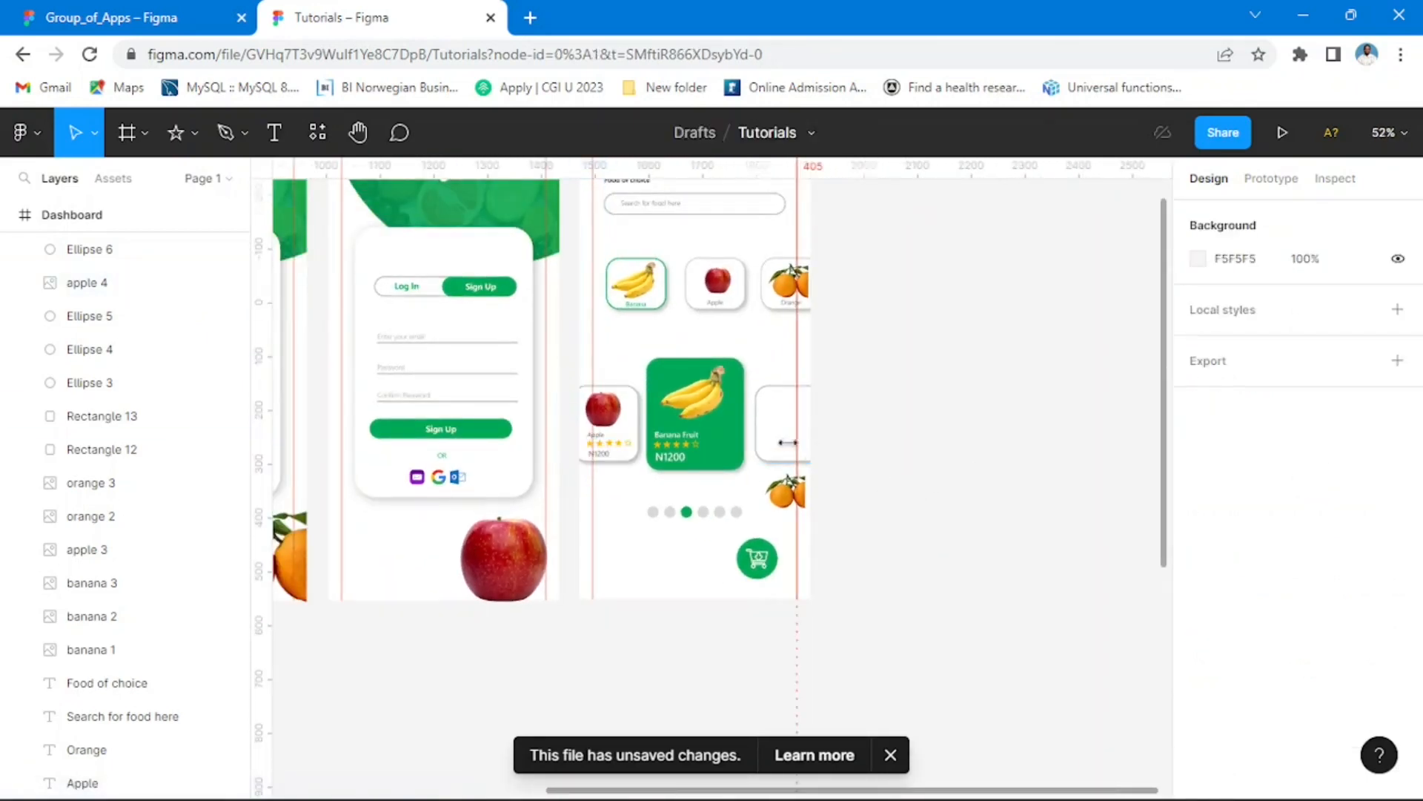
scroll(828, 502, up, 4)
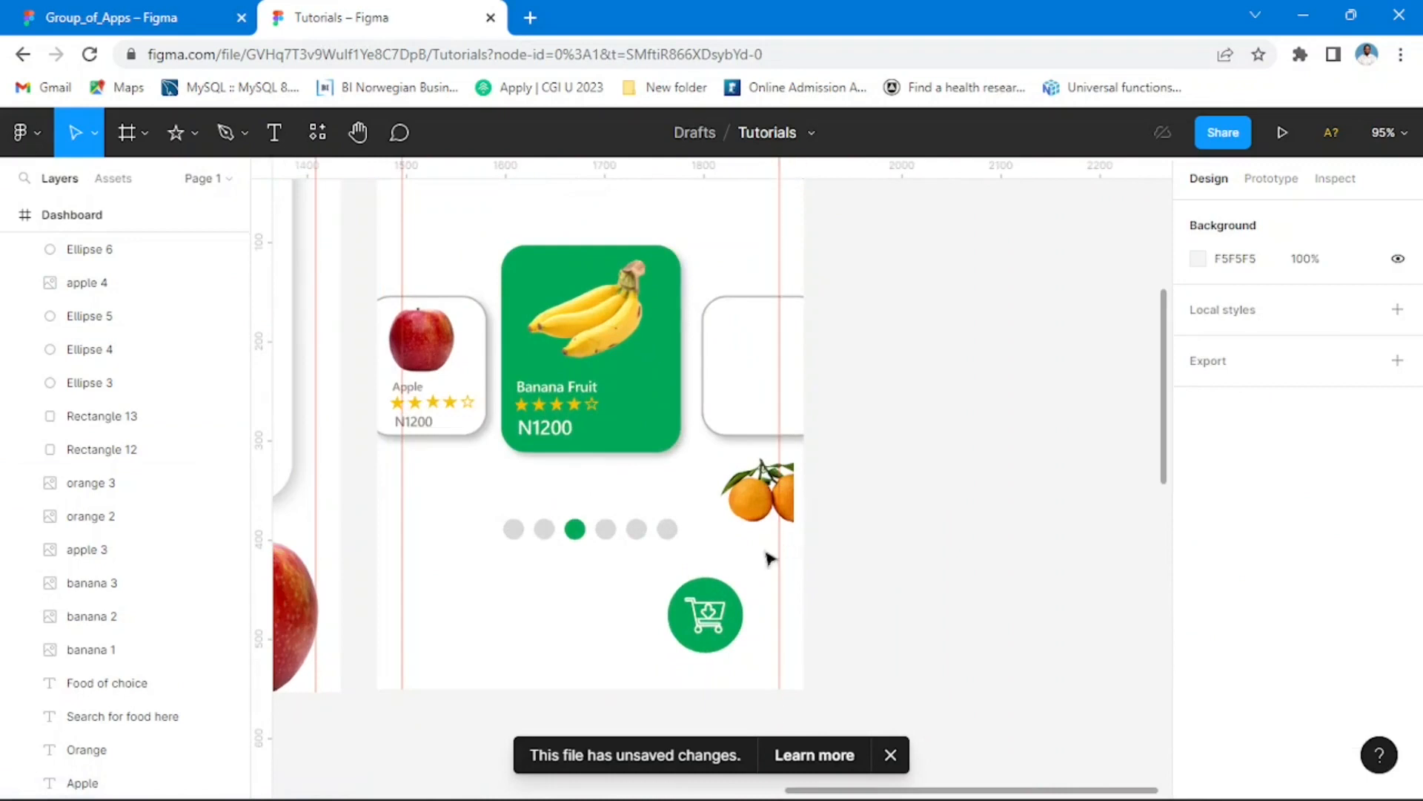
drag(763, 419, 759, 259)
click(994, 381)
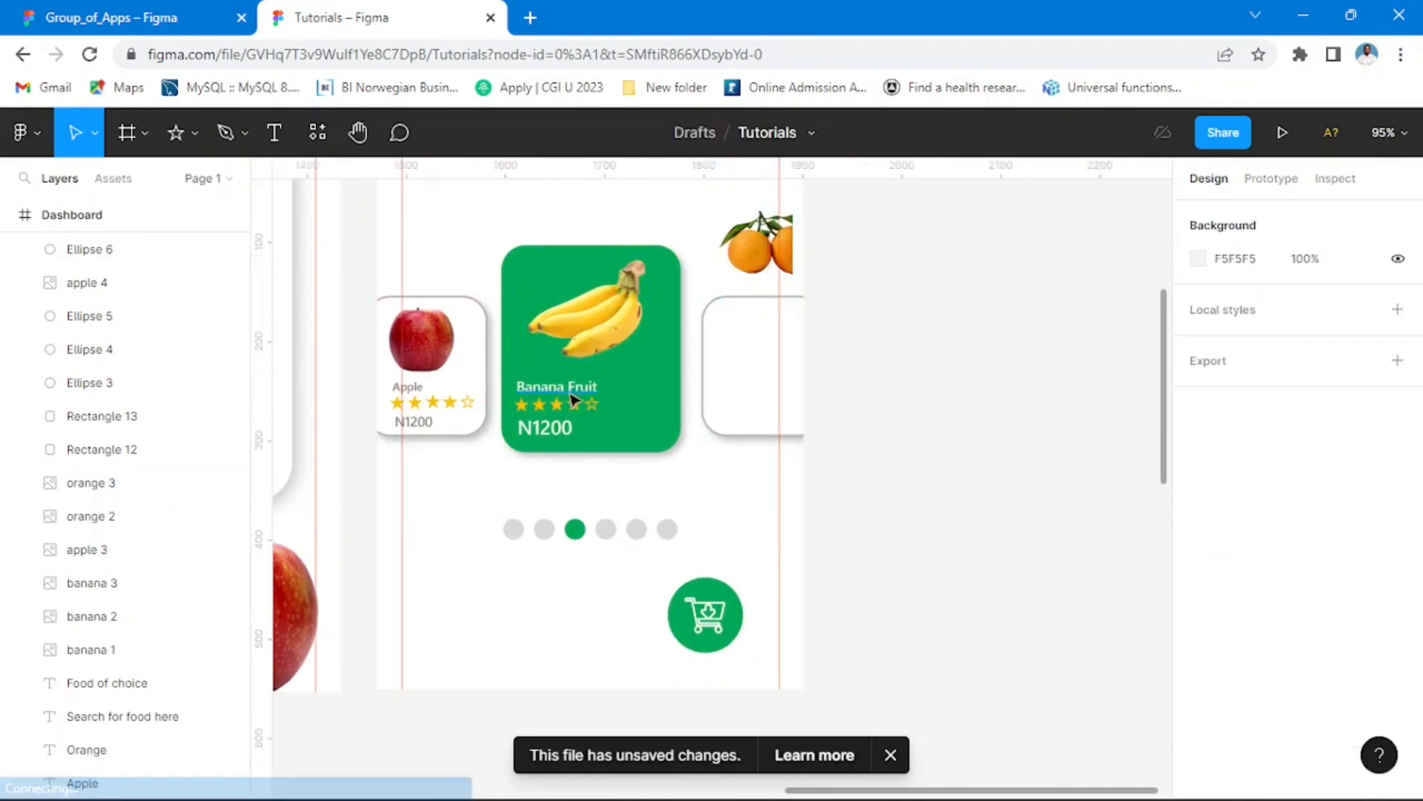
Step: Copy the Apple card's name label, five rating stars and N1200 price onto the empty white card beside the banana card
scroll(699, 455, up, 2)
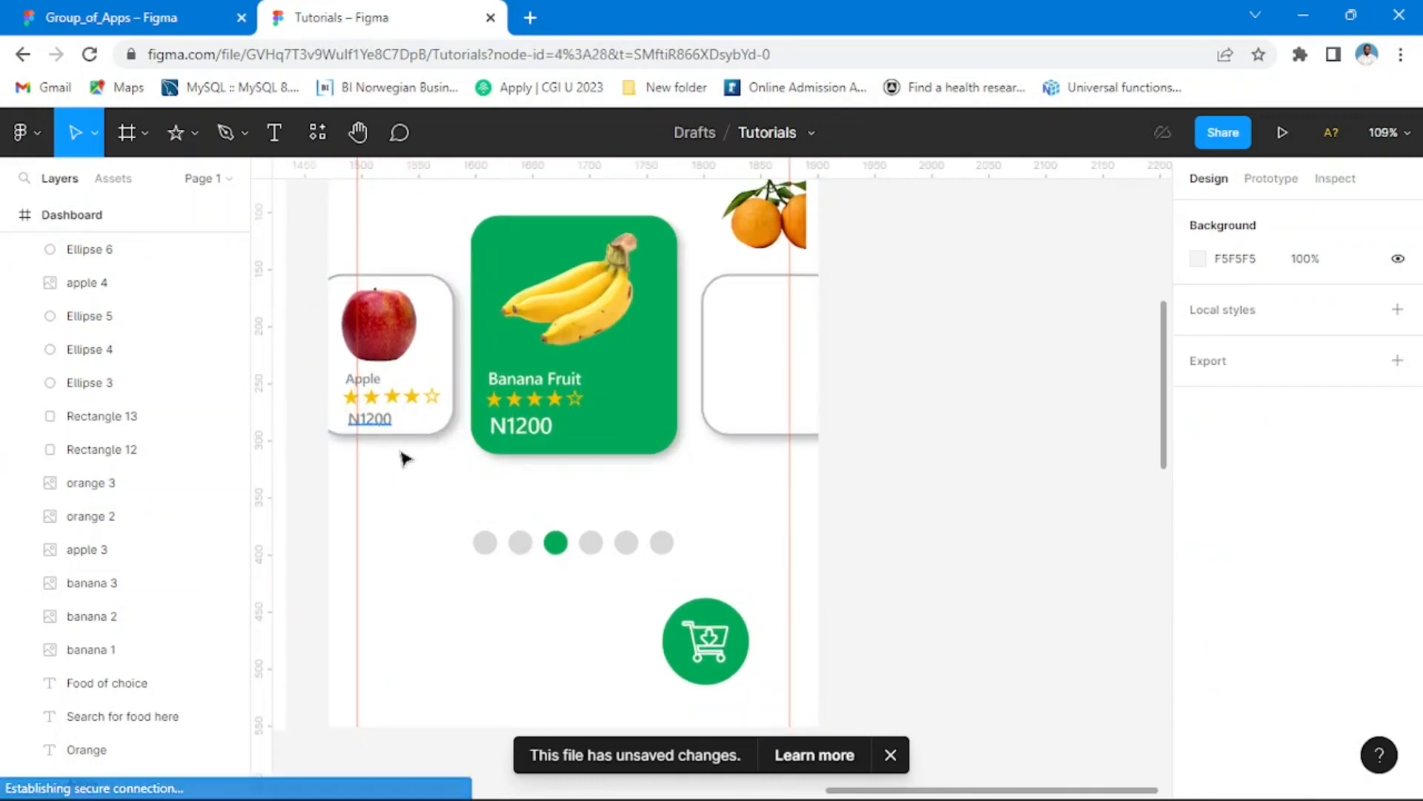
click(374, 420)
scroll(388, 412, up, 3)
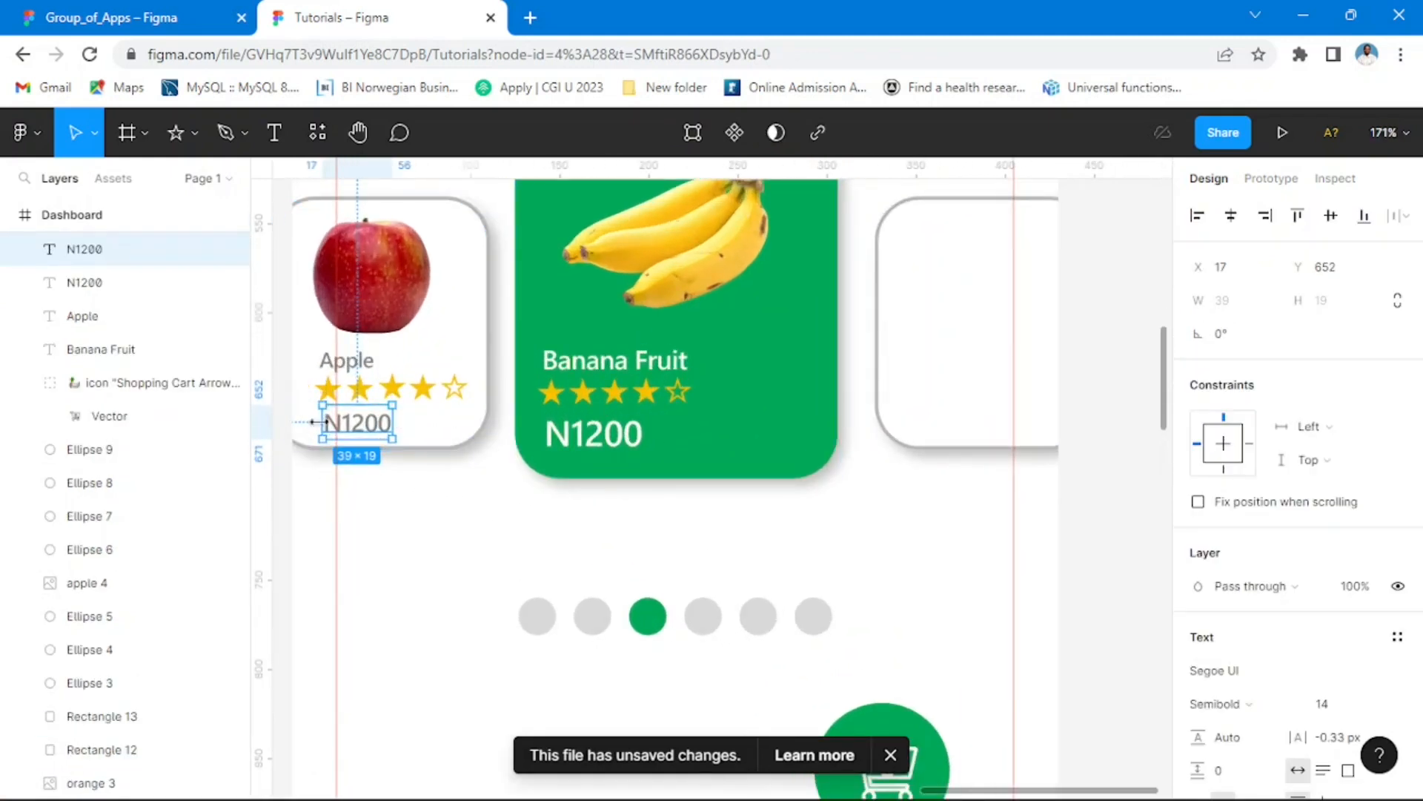
shift+click(437, 401)
shift+click(427, 396)
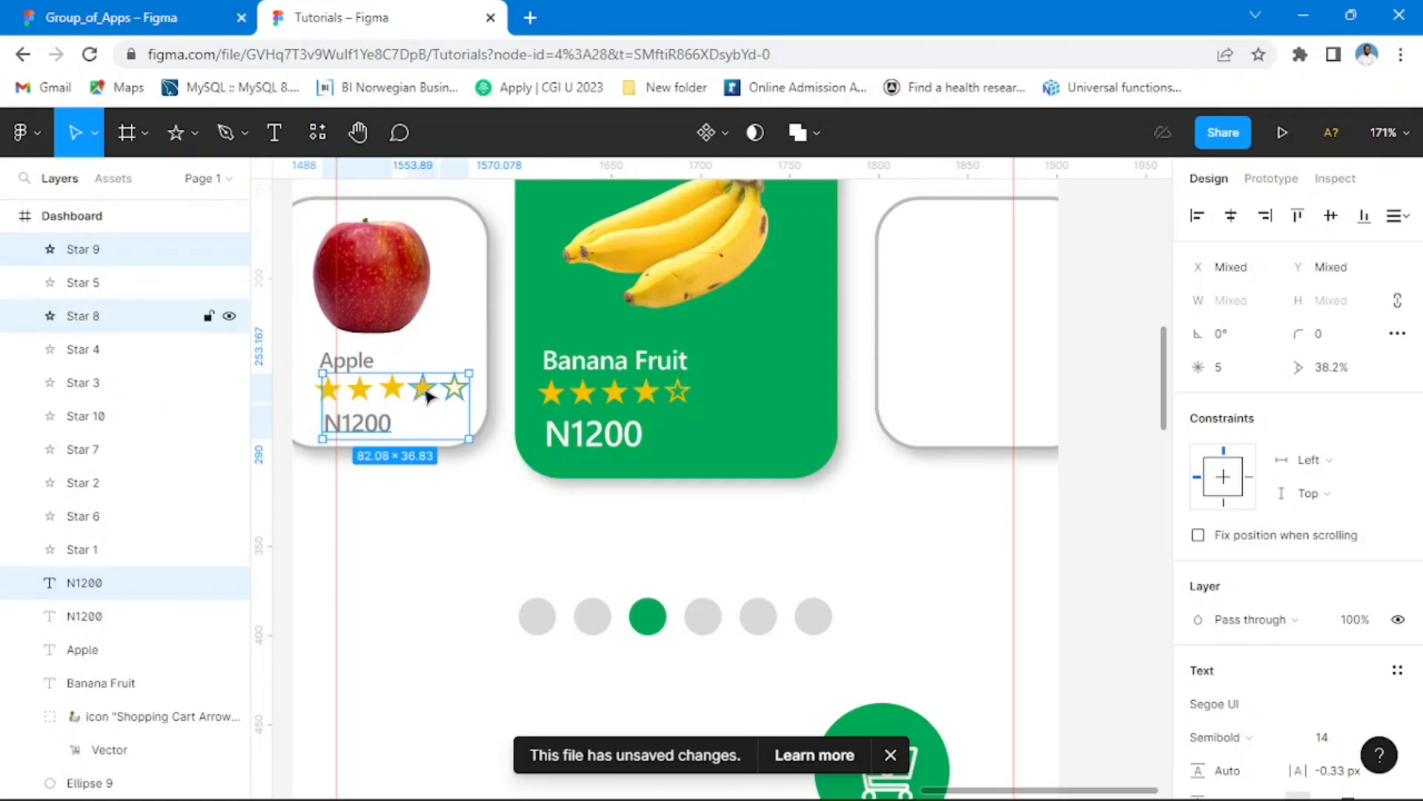
shift+click(394, 395)
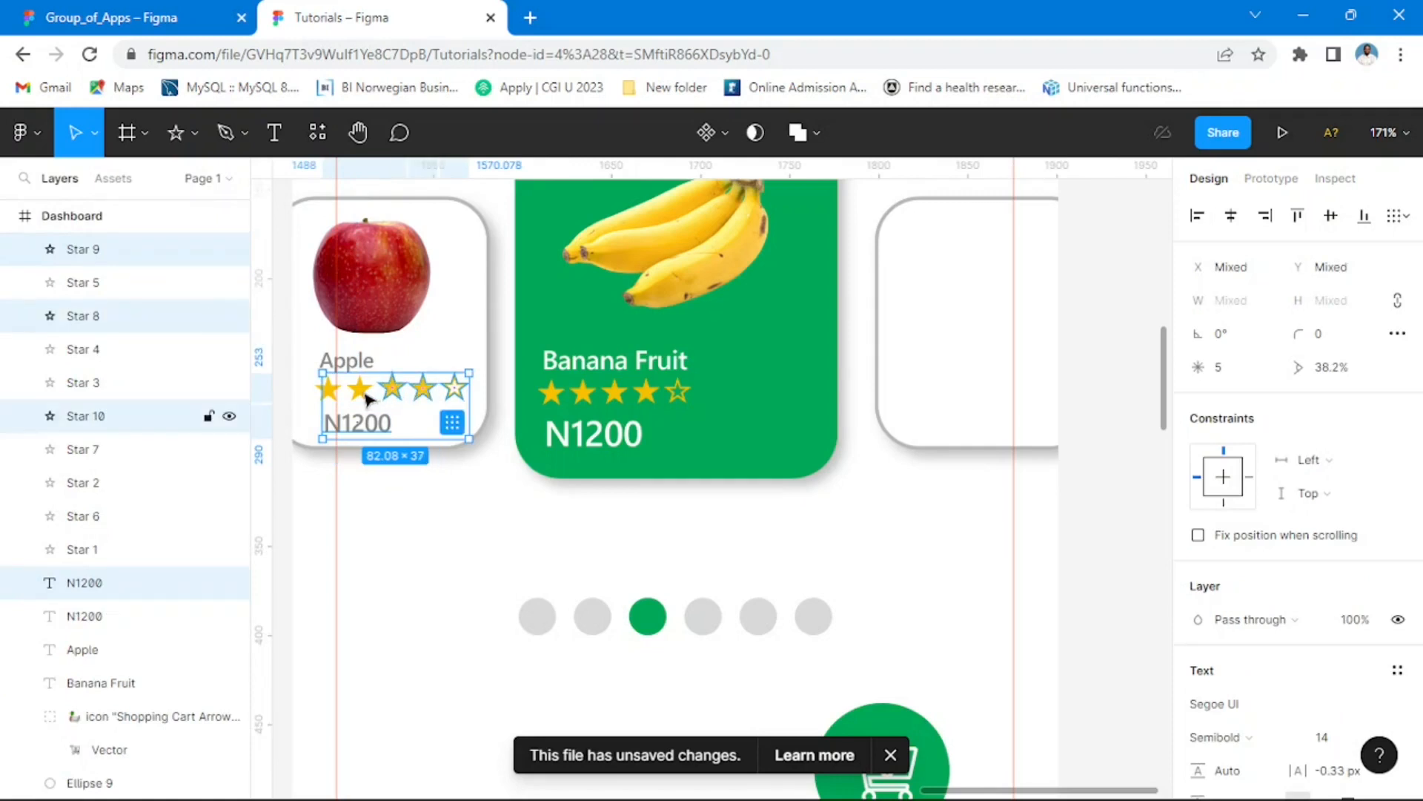
shift+click(365, 398)
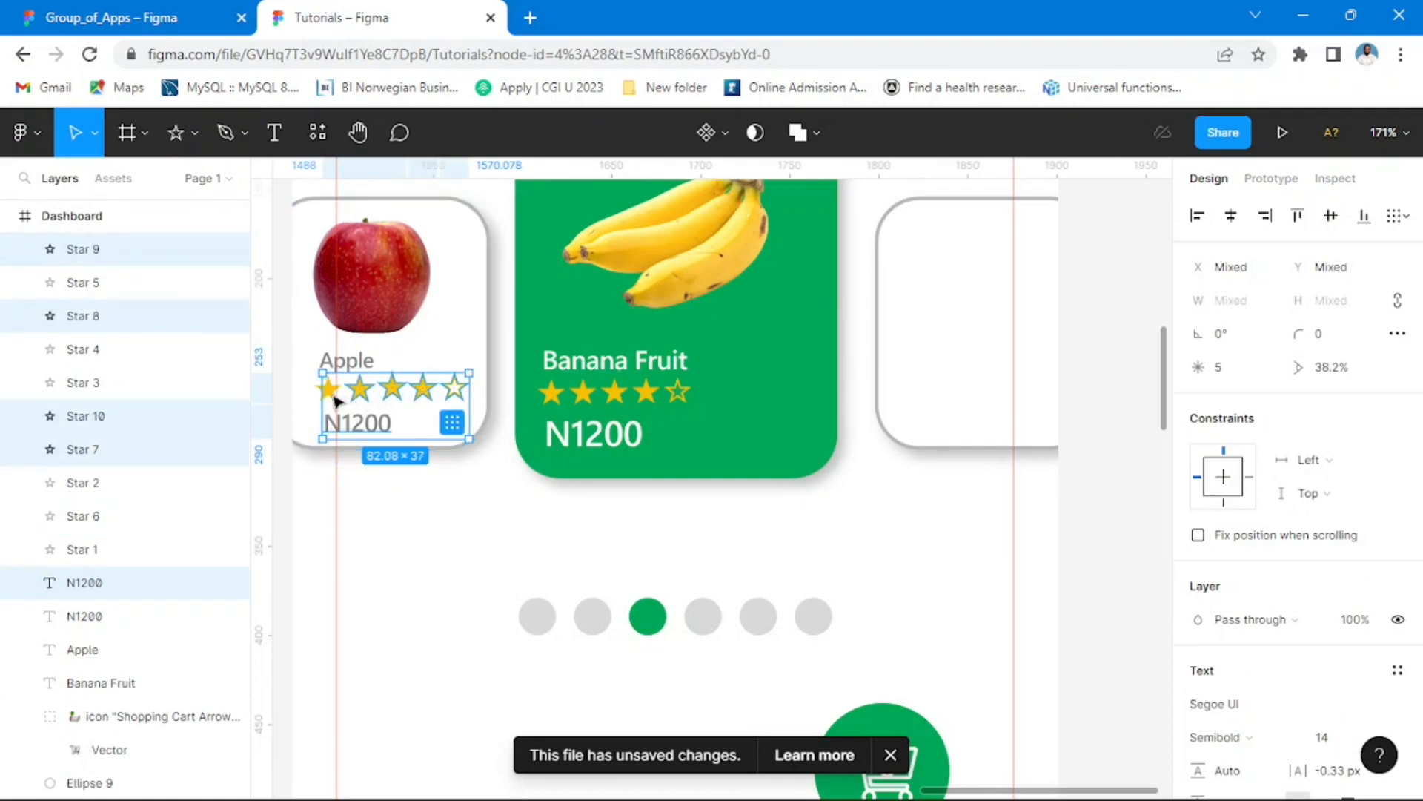
shift+click(334, 396)
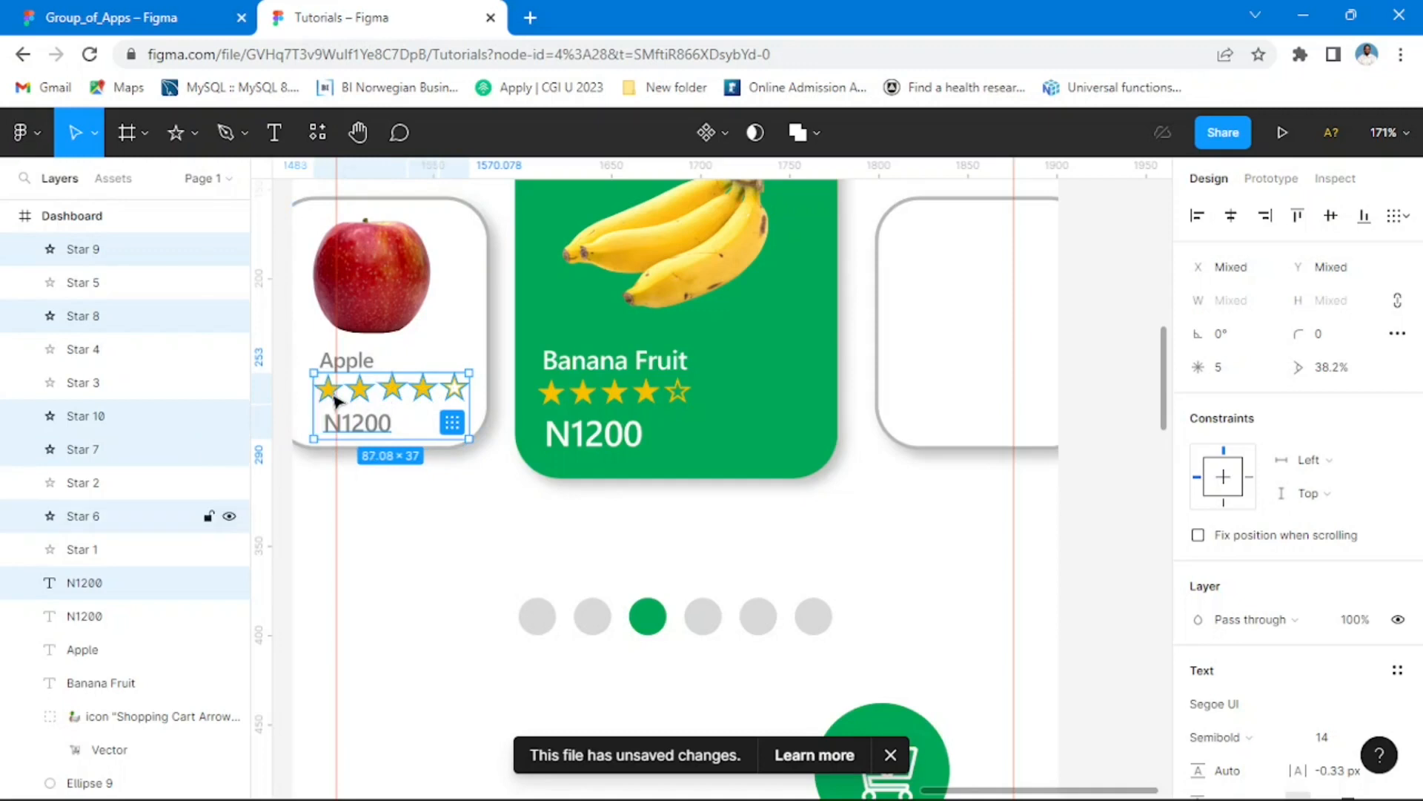
shift+click(362, 366)
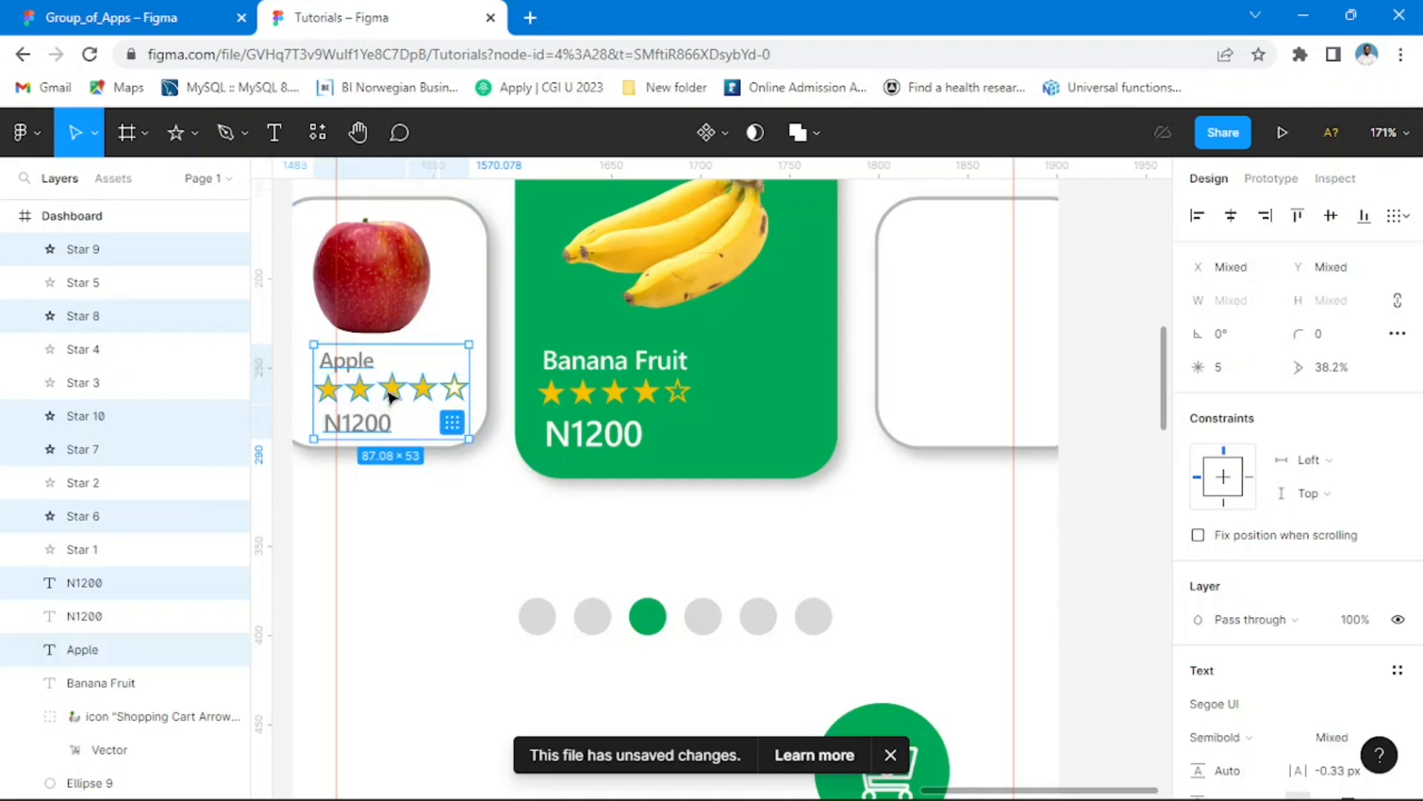
drag(780, 395, 977, 393)
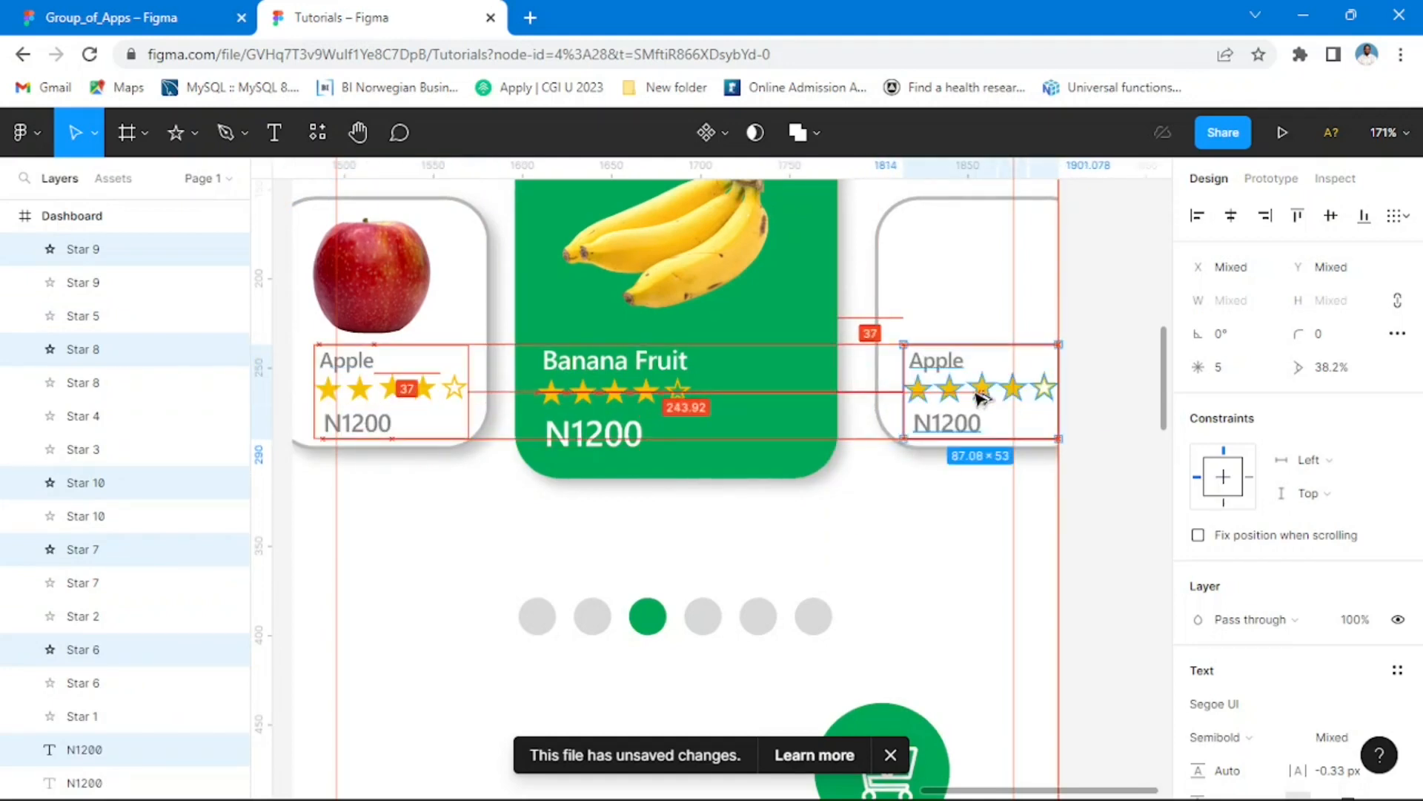
click(1112, 350)
Step: Change the copied Apple label to "Orange" and nudge it right to X 347, above its stars
double_click(953, 365)
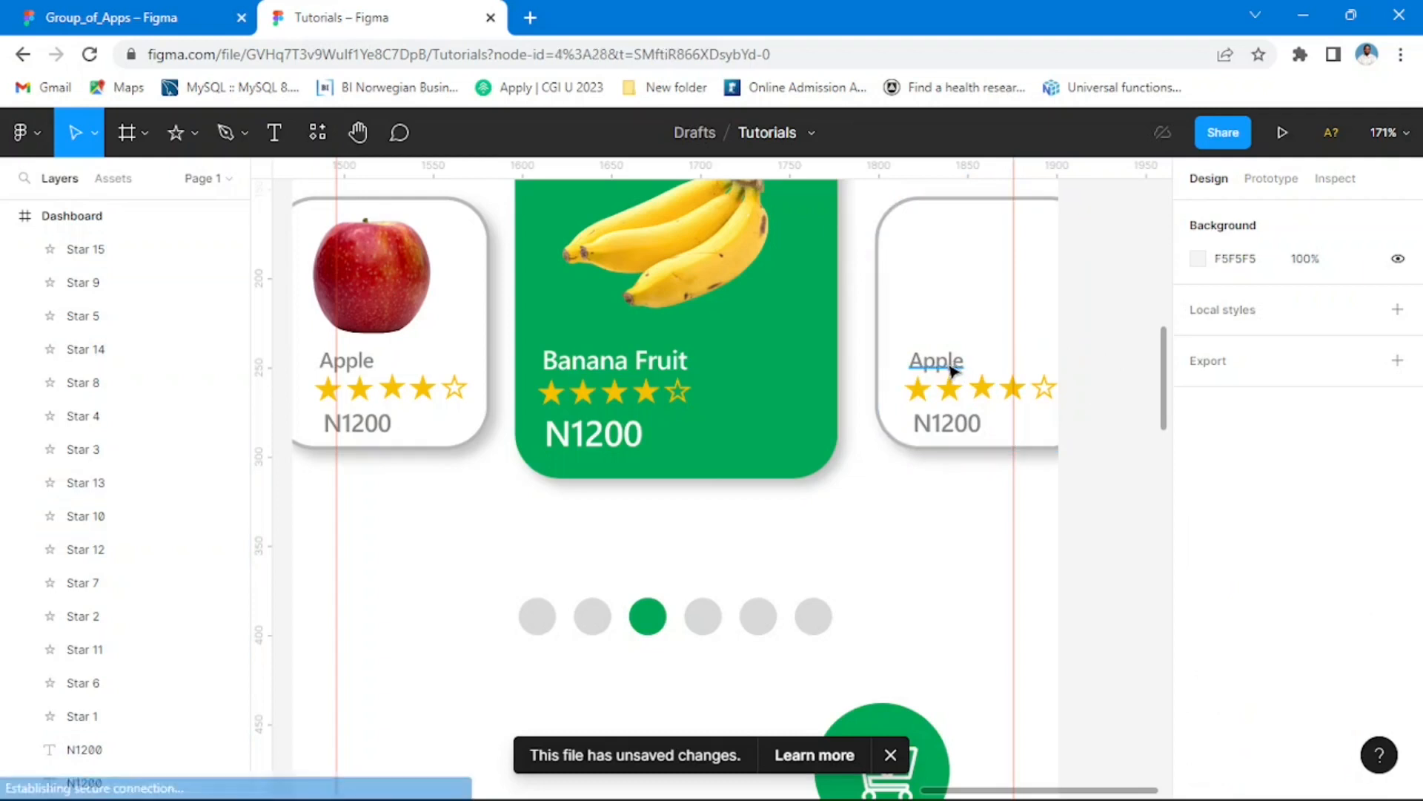
text(Oran)
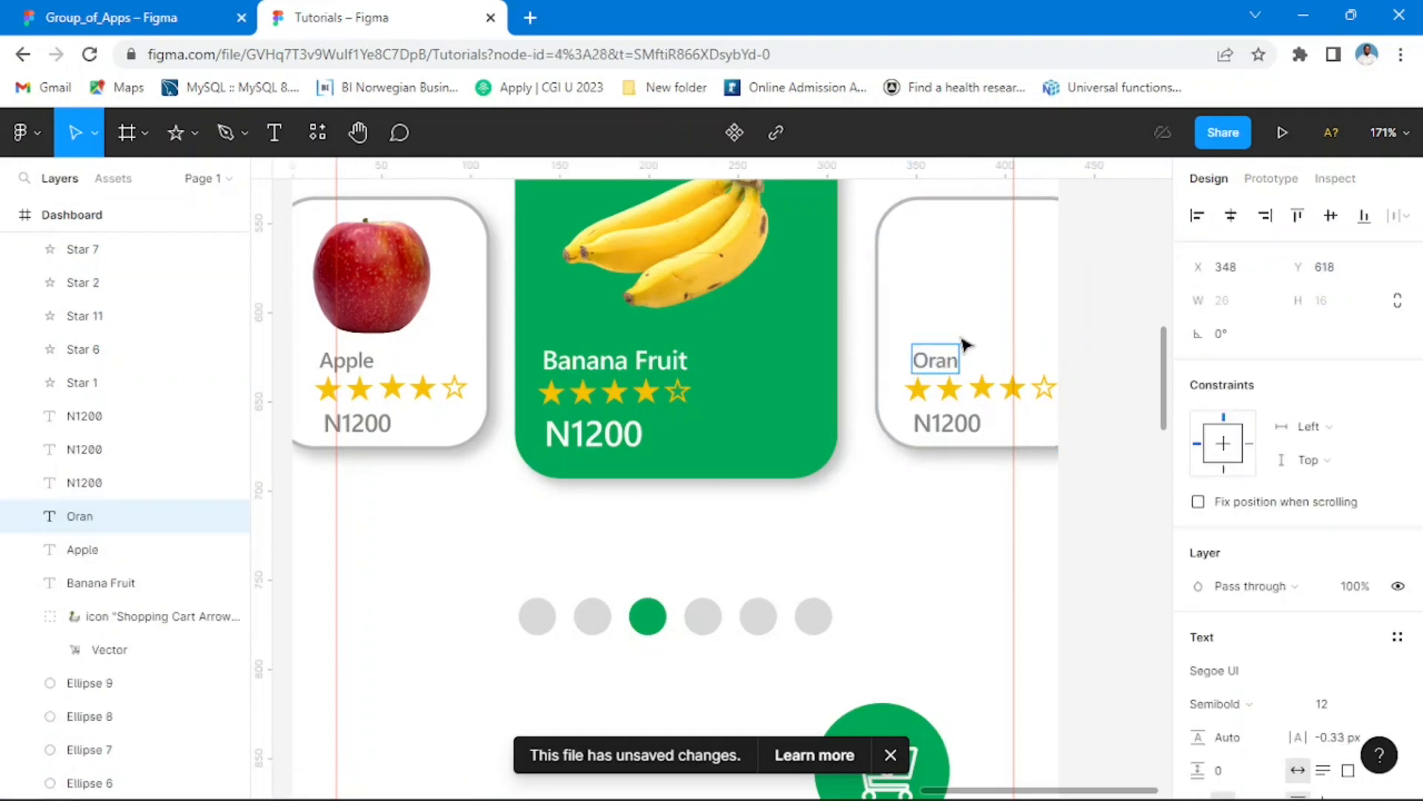
text(ge)
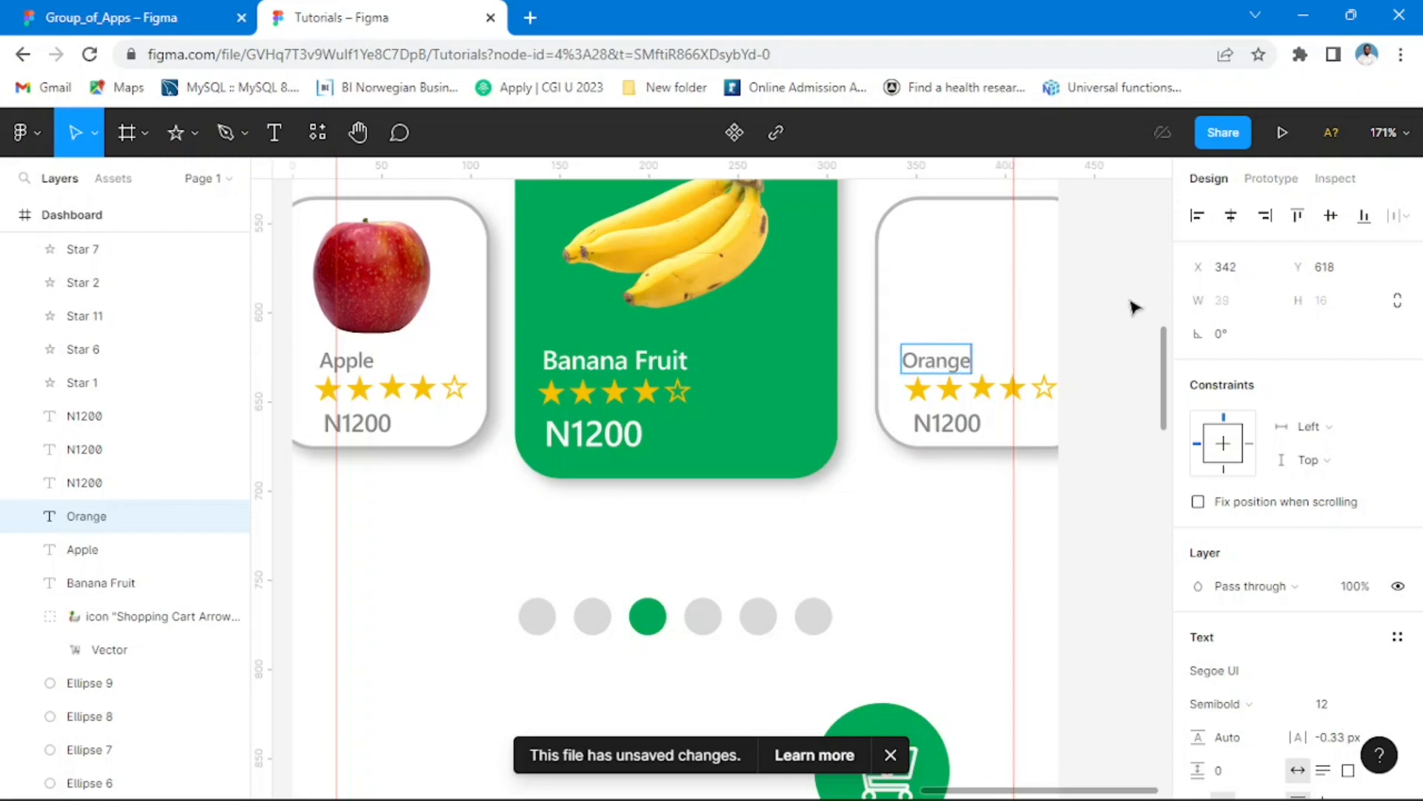
key(Escape)
key(Right)
key(Right)
key(Right)
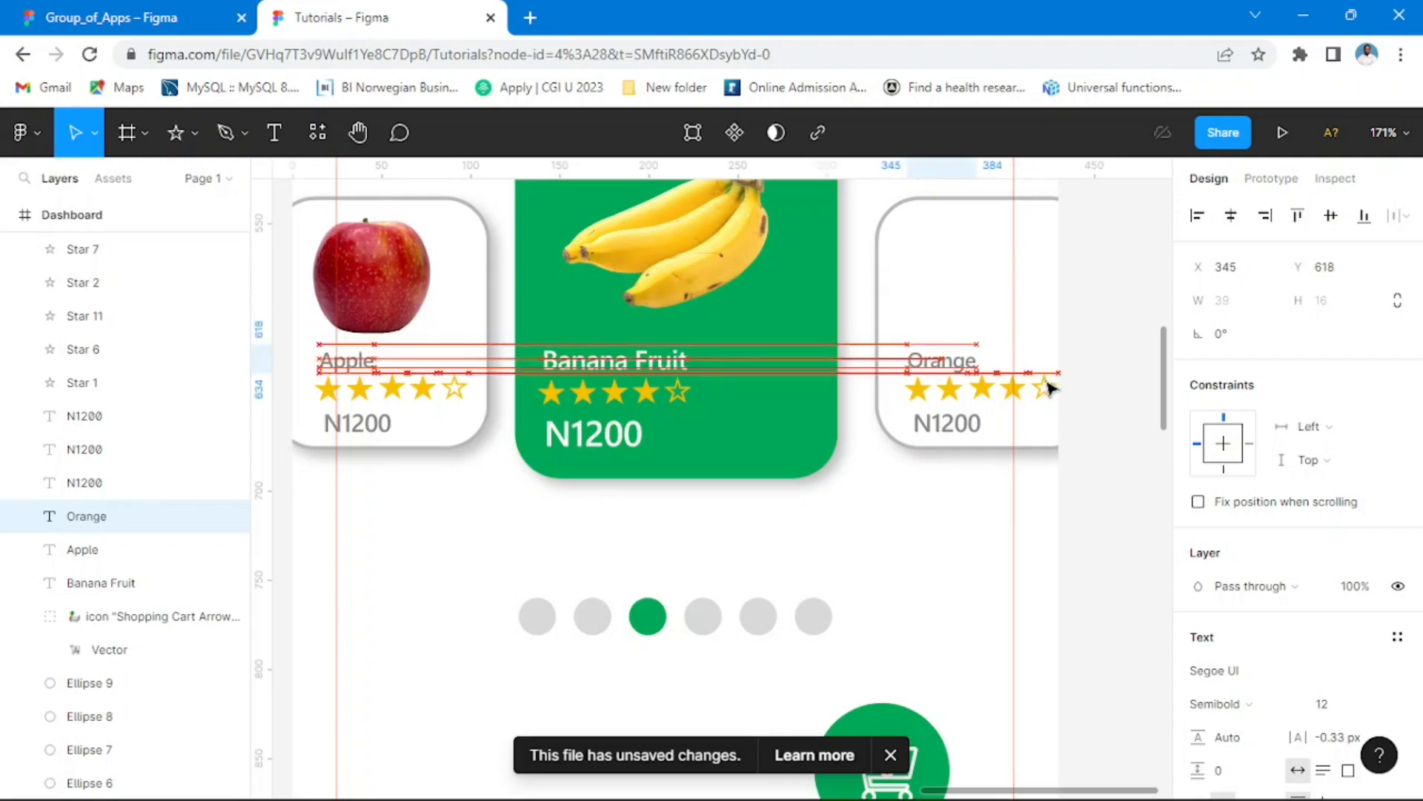
key(Right)
key(Right)
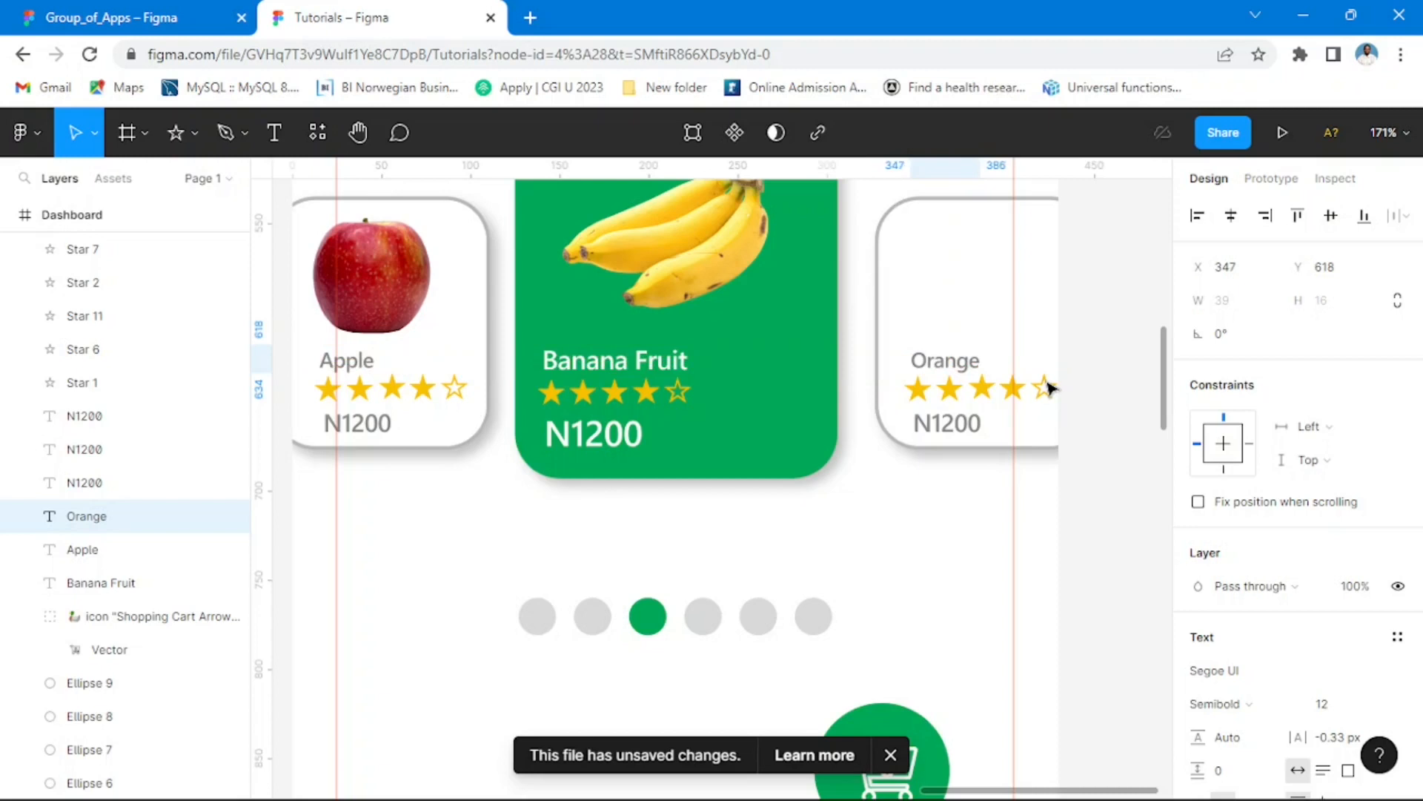
key(Escape)
Step: Shift the orange image slightly down towards its card and raise the orange 3 layer above Rectangle 12 and Rectangle 13
scroll(968, 340, down, 3)
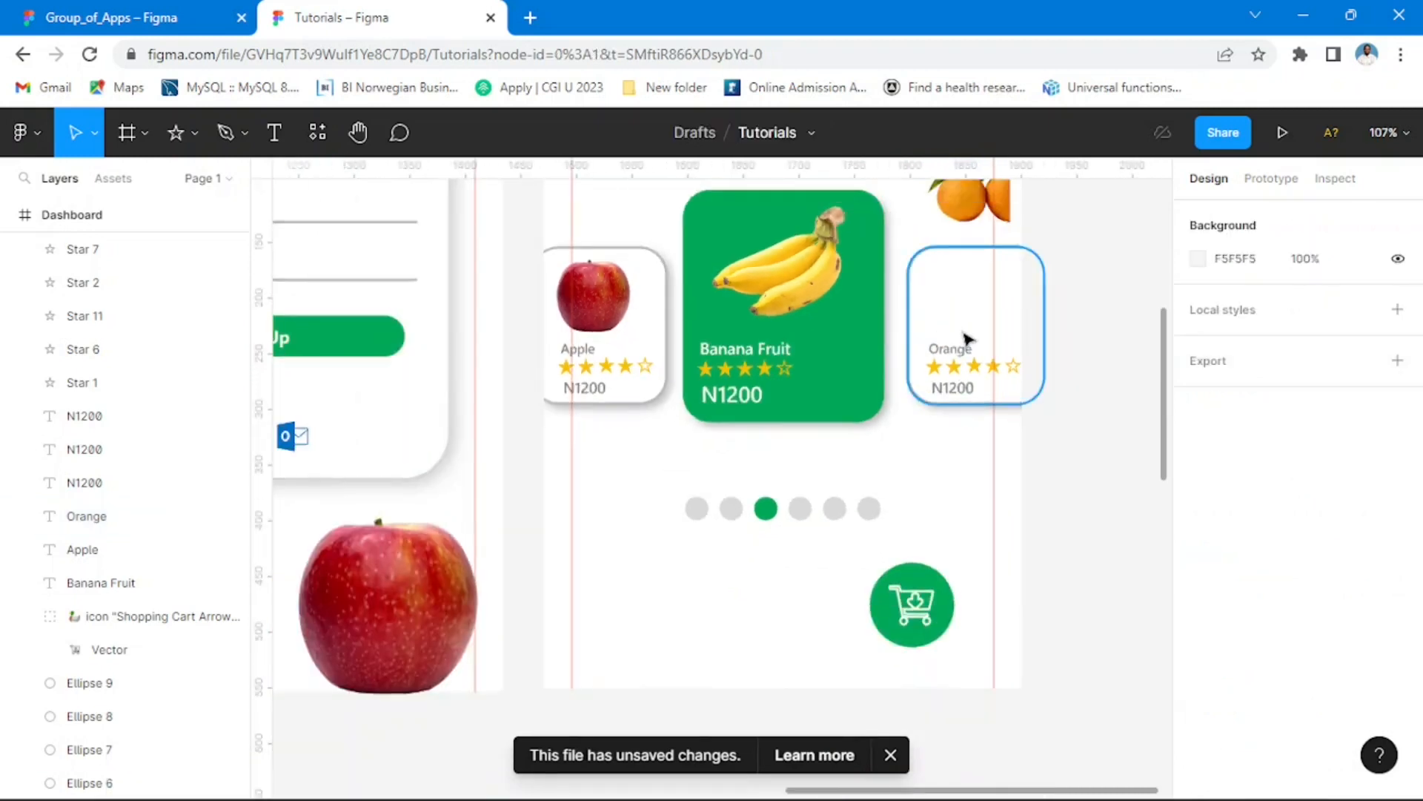
scroll(965, 341, down, 3)
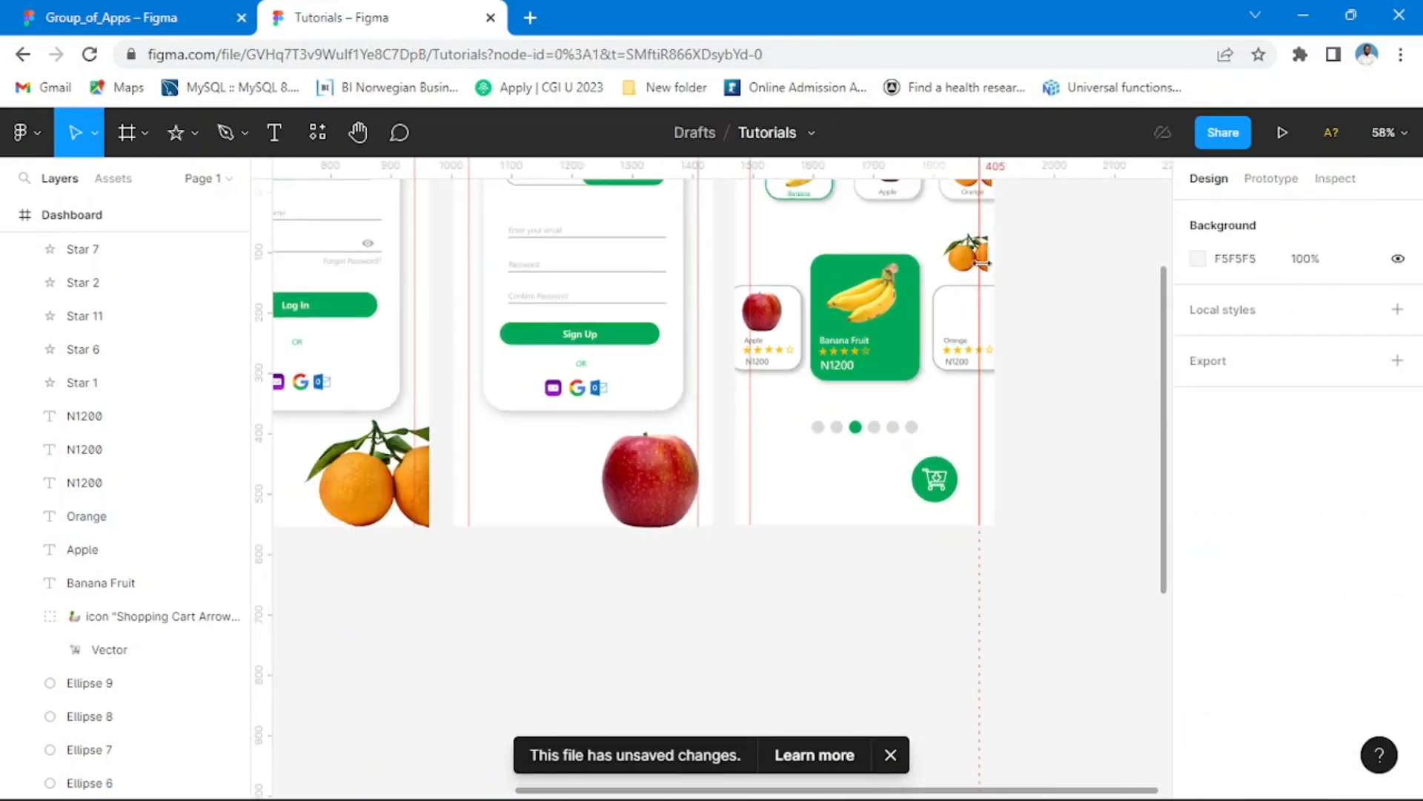
drag(966, 277, 965, 287)
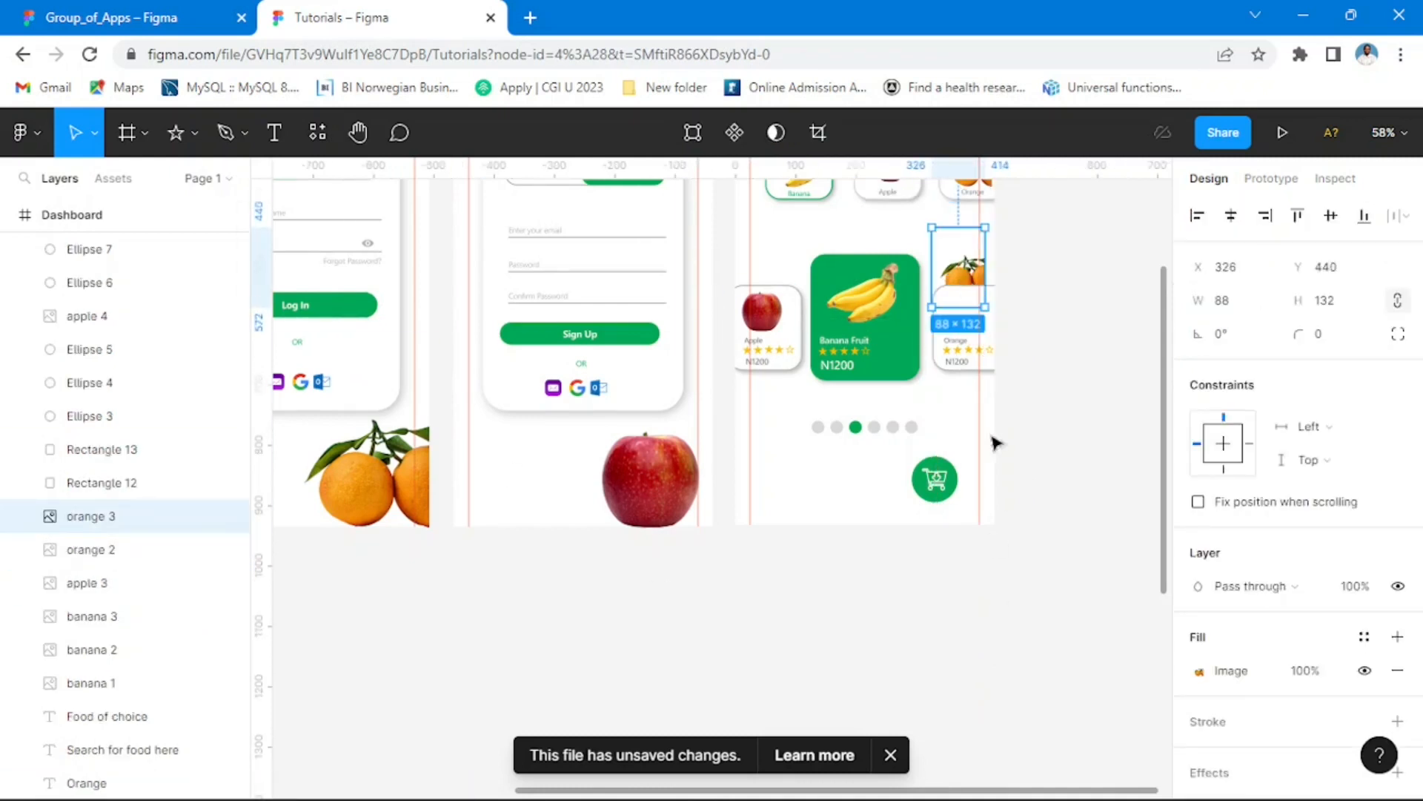
click(1057, 355)
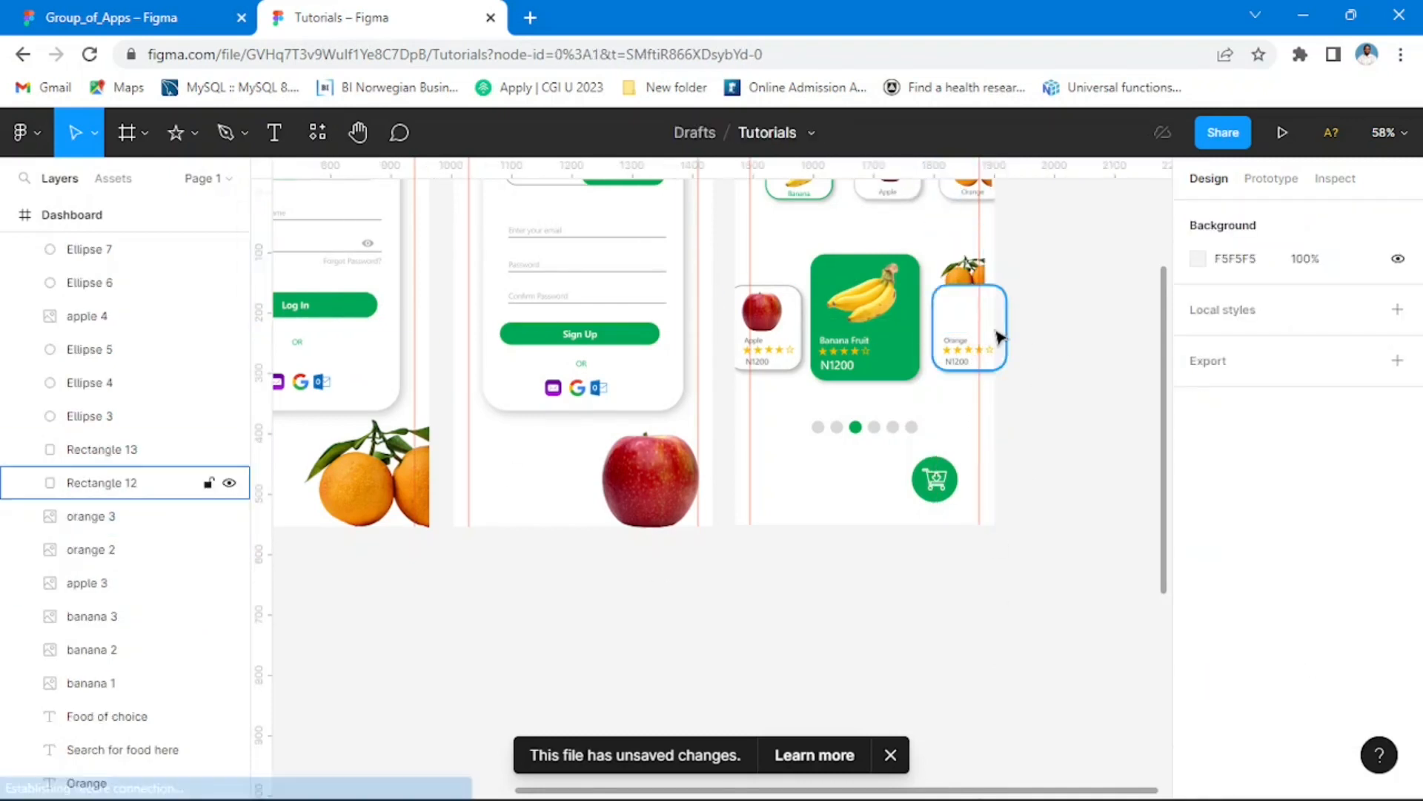
click(996, 335)
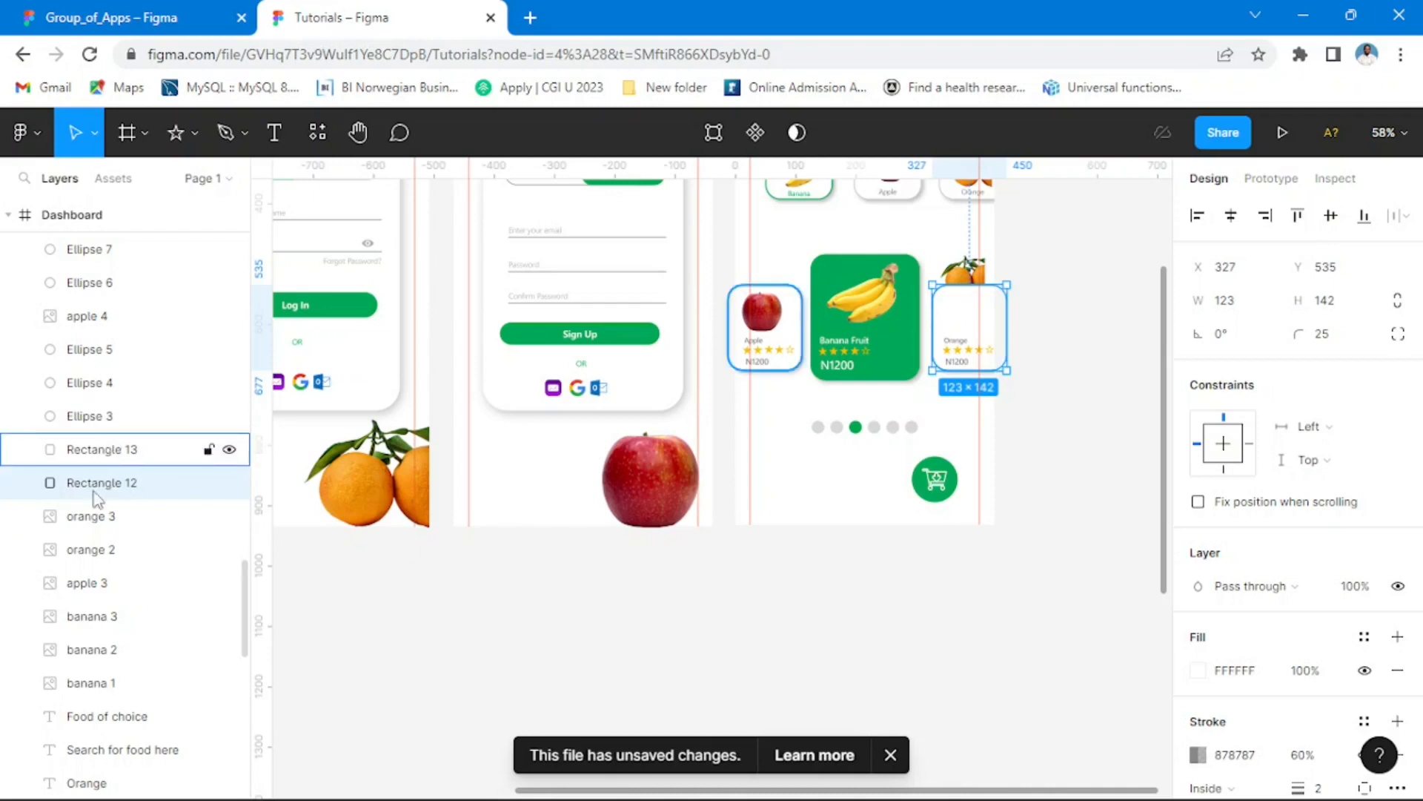
click(963, 278)
drag(94, 524, 103, 444)
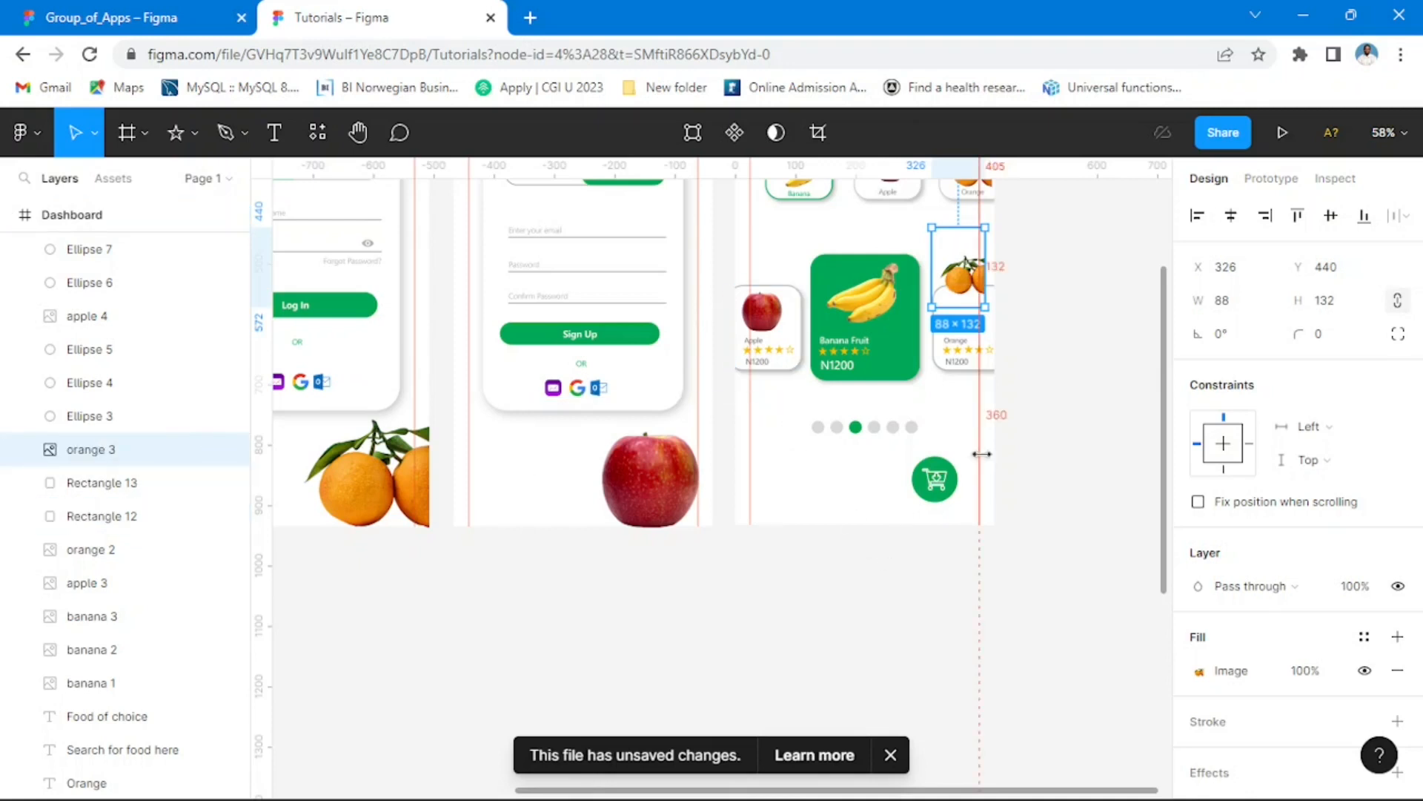
Step: Place the orange image on the upper part of the Orange card at X 338, Y 495, enlarged to 92 × 138
scroll(963, 334, up, 5)
scroll(857, 303, up, 3)
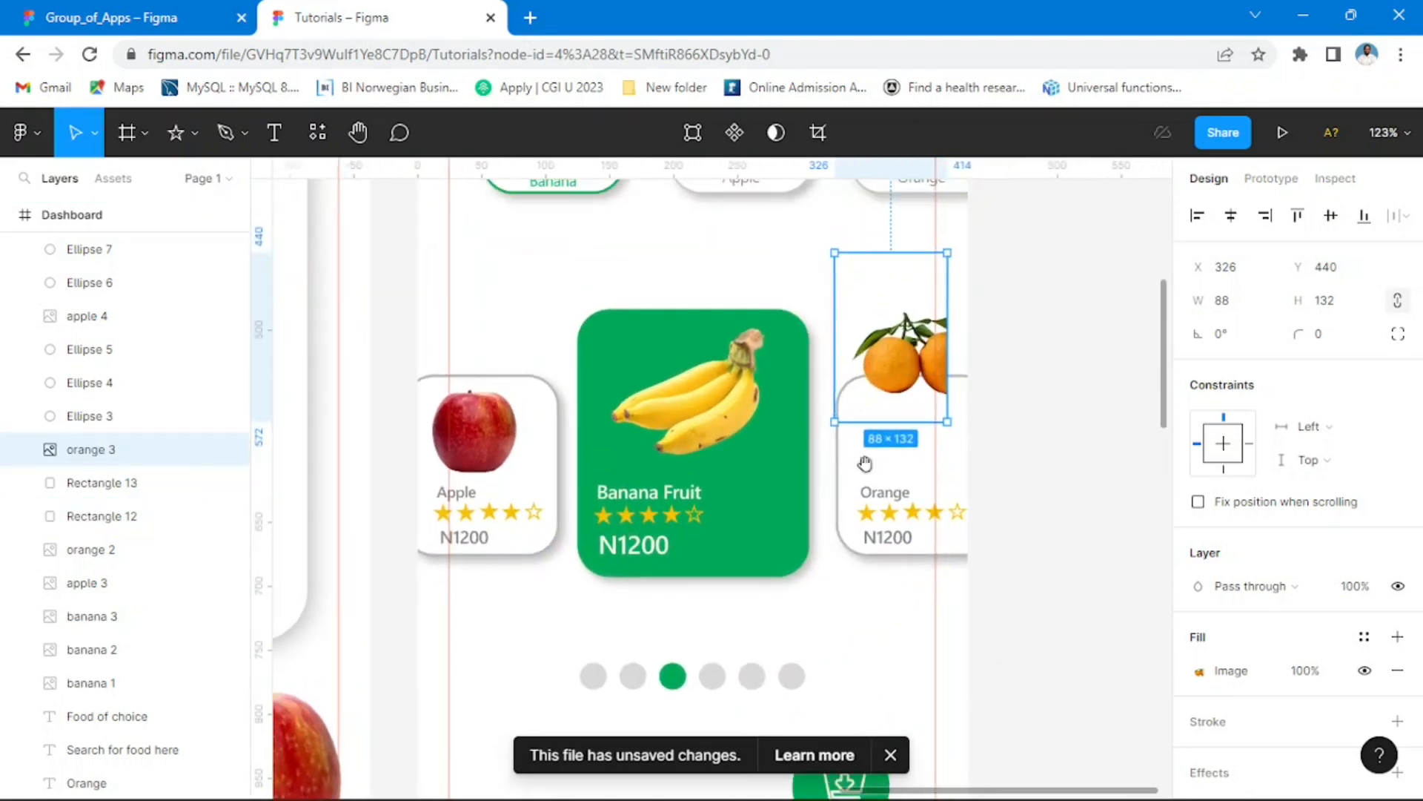
scroll(926, 423, up, 2)
drag(914, 441, 920, 536)
mouse_move(844, 407)
mouse_down()
mouse_move(801, 393)
mouse_move(840, 400)
mouse_up()
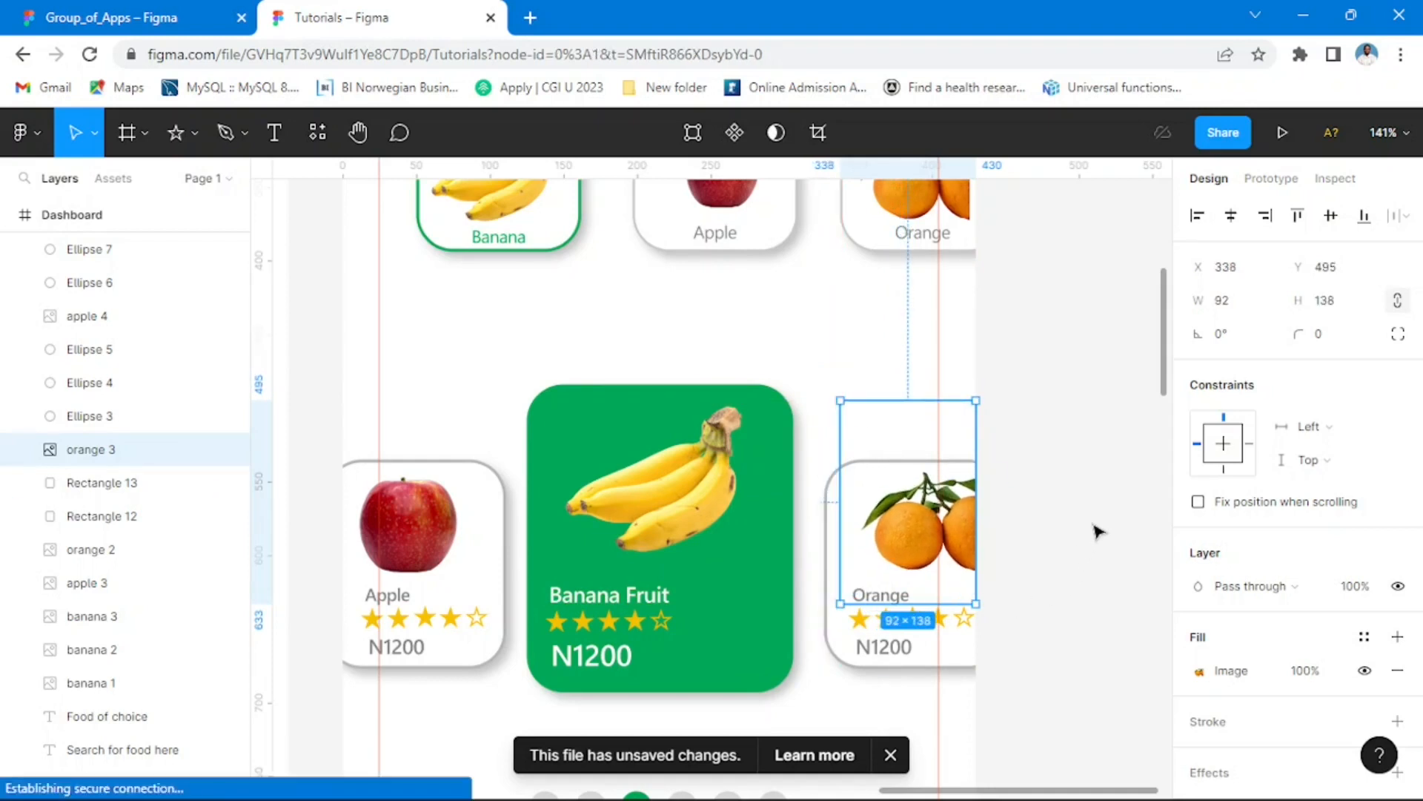
click(1084, 552)
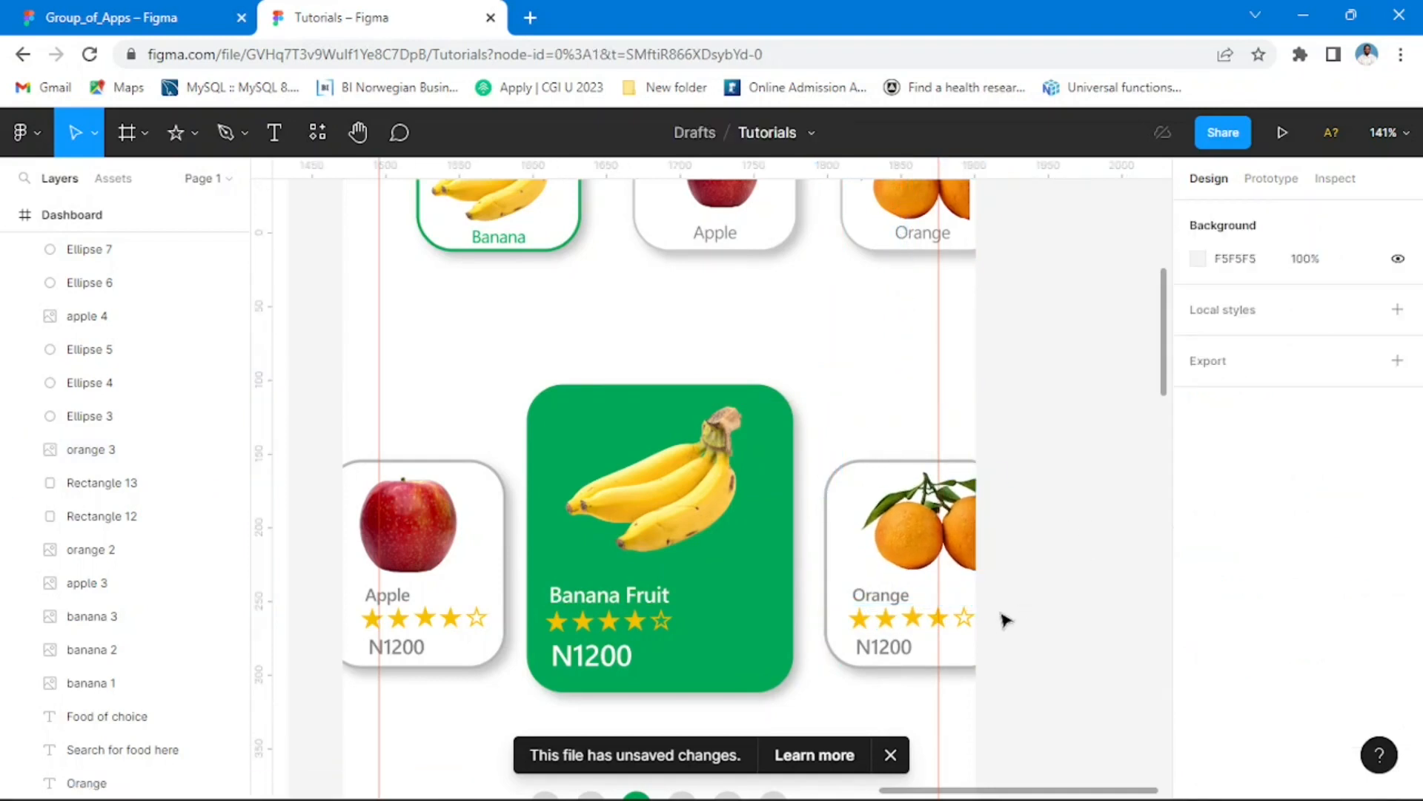
Step: Compare the Tutorials Dashboard and its fruit cards with the Group_of_Apps reference, viewing all the Tutorials screens side by side
click(167, 21)
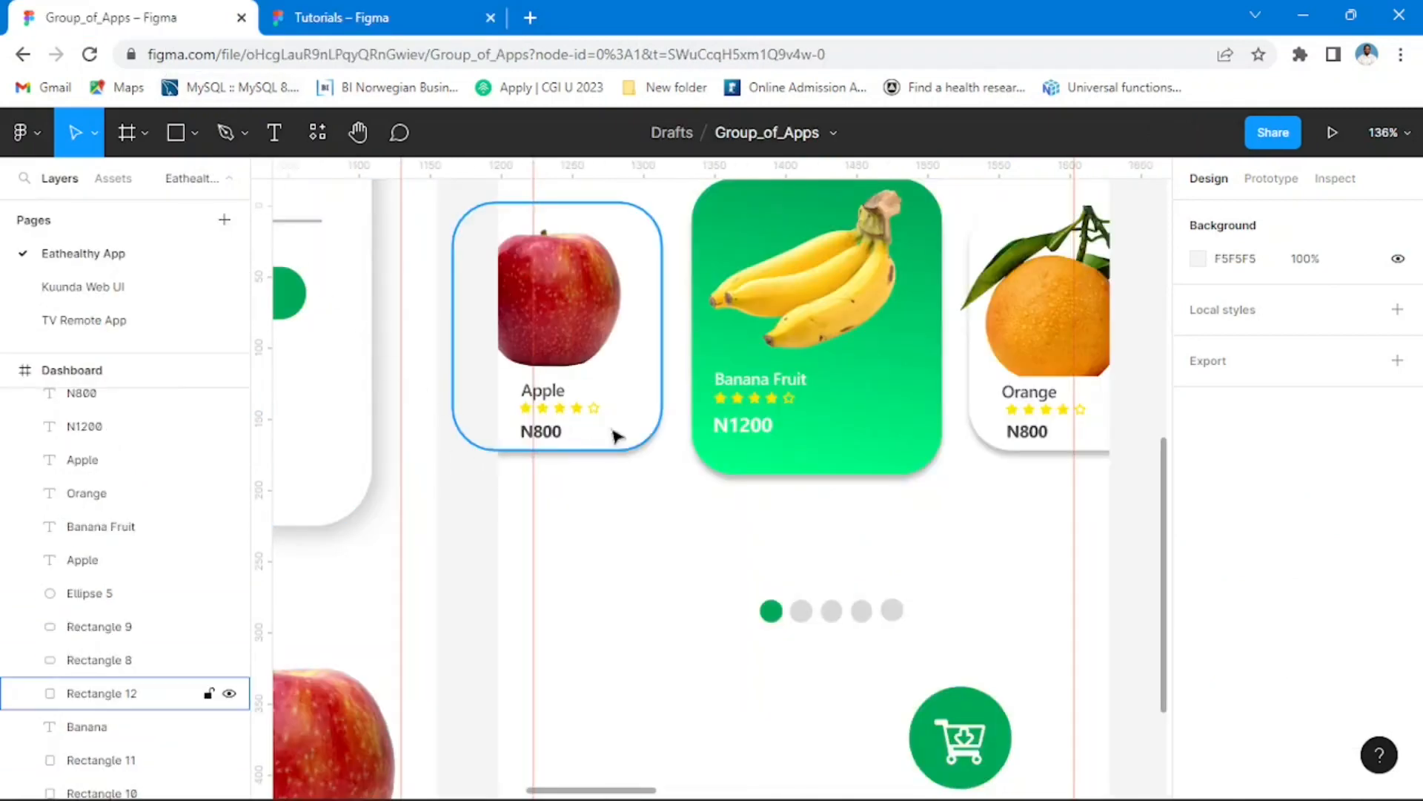
scroll(723, 469, down, 3)
click(403, 20)
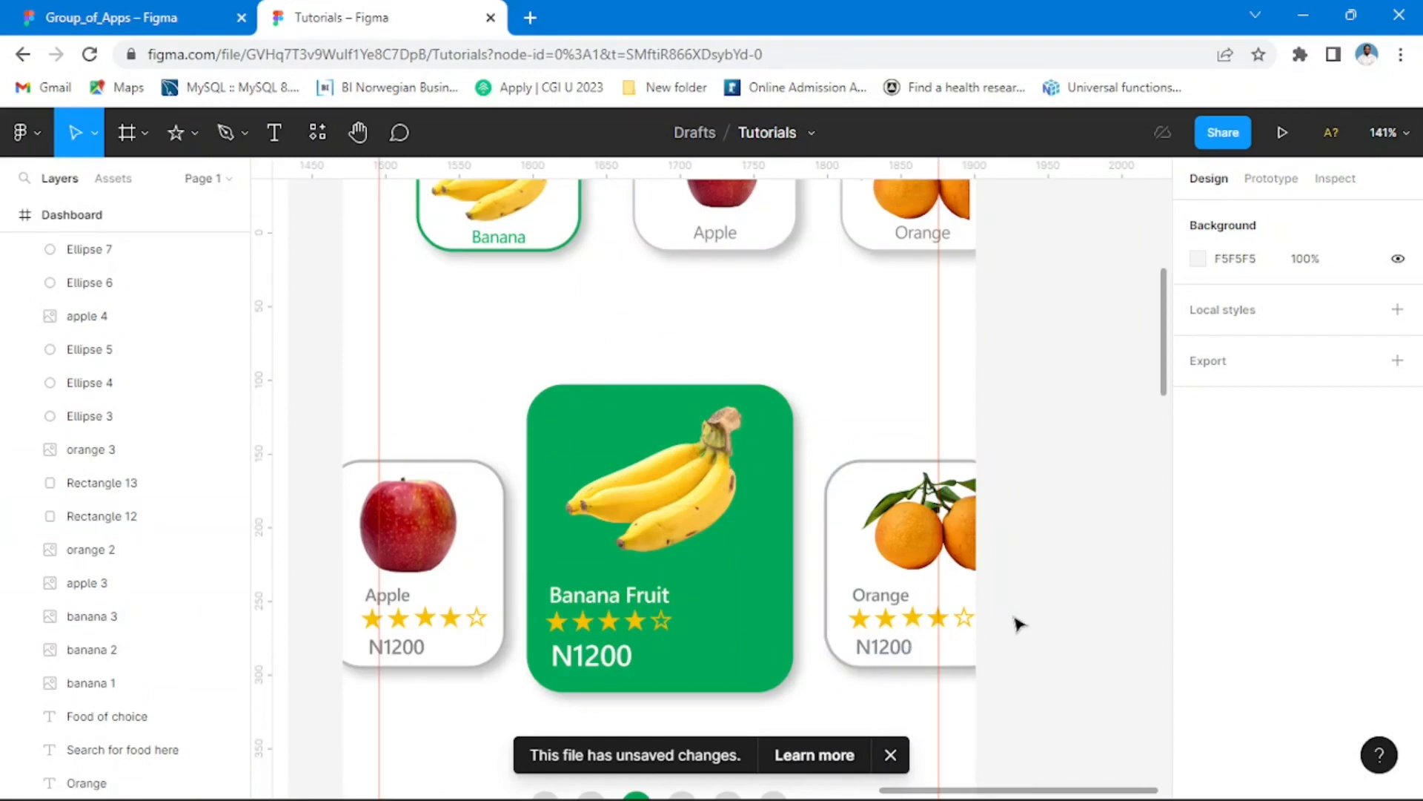
scroll(1017, 624, down, 5)
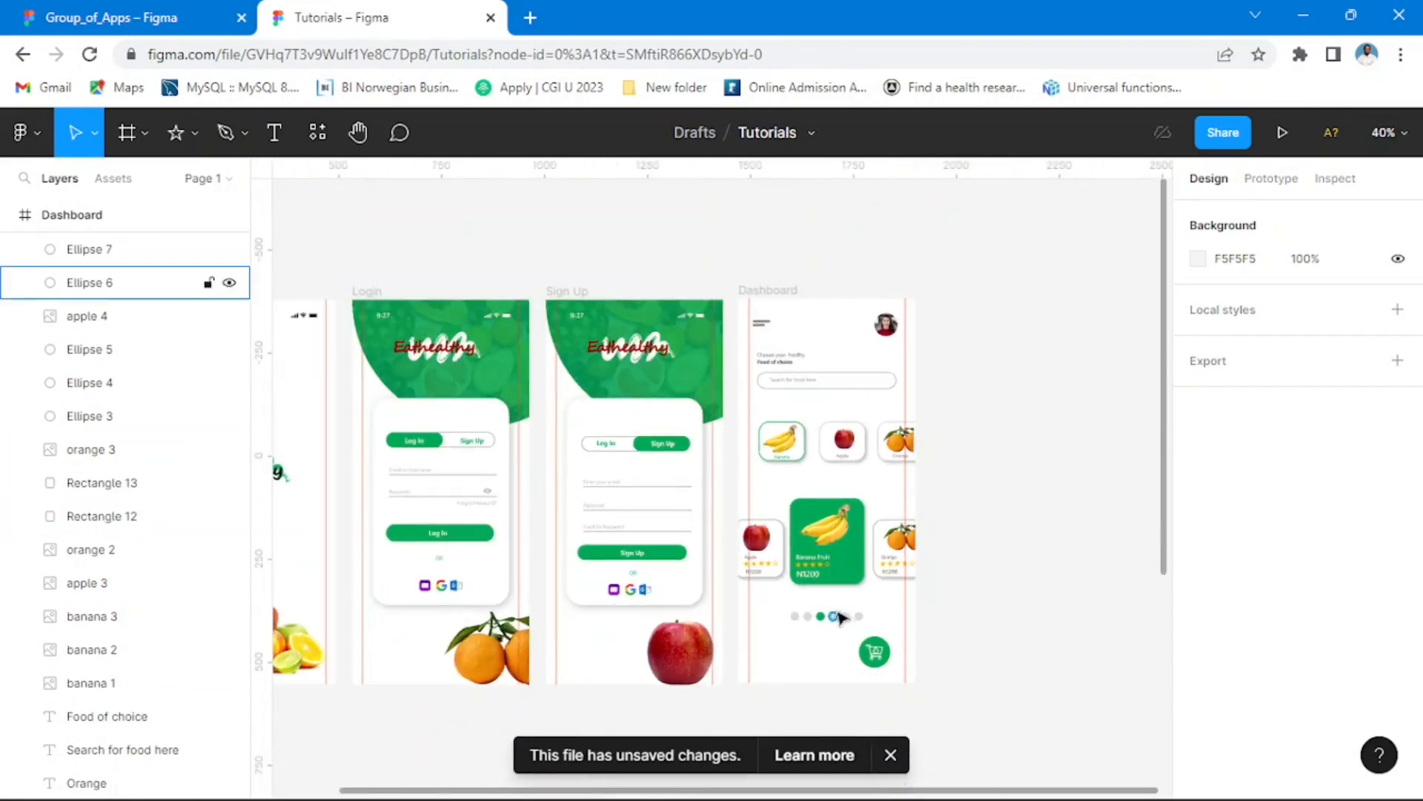
drag(599, 580, 755, 523)
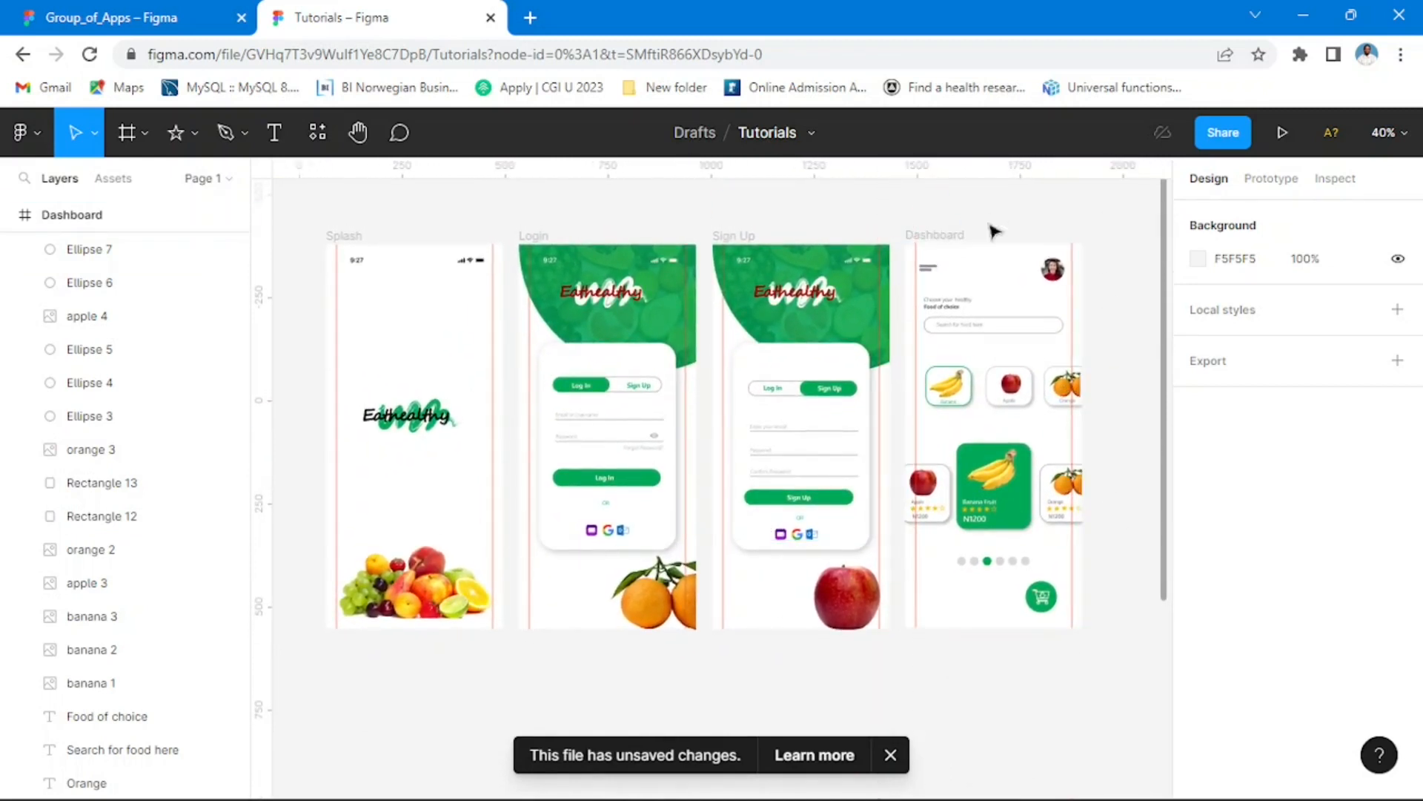
click(111, 17)
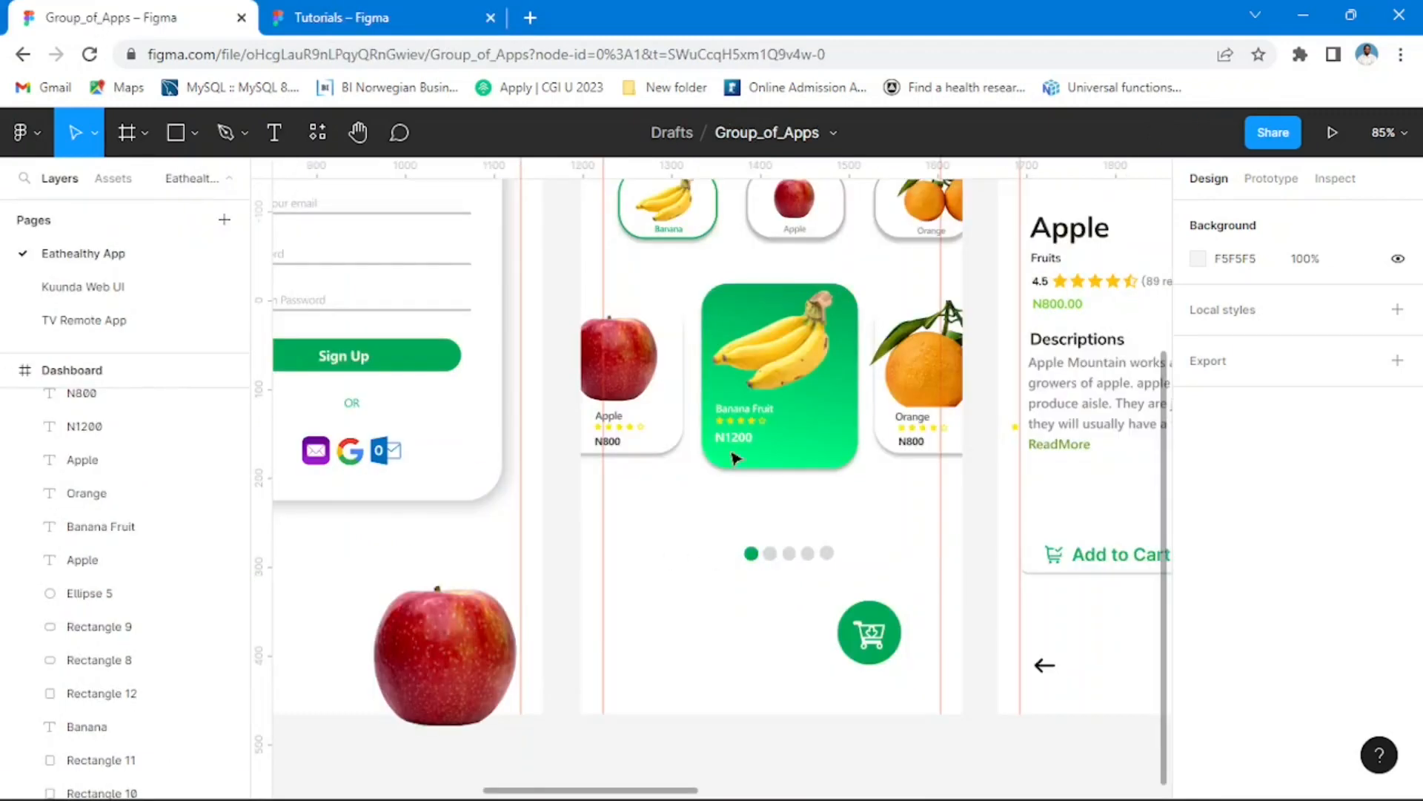
scroll(734, 458, down, 5)
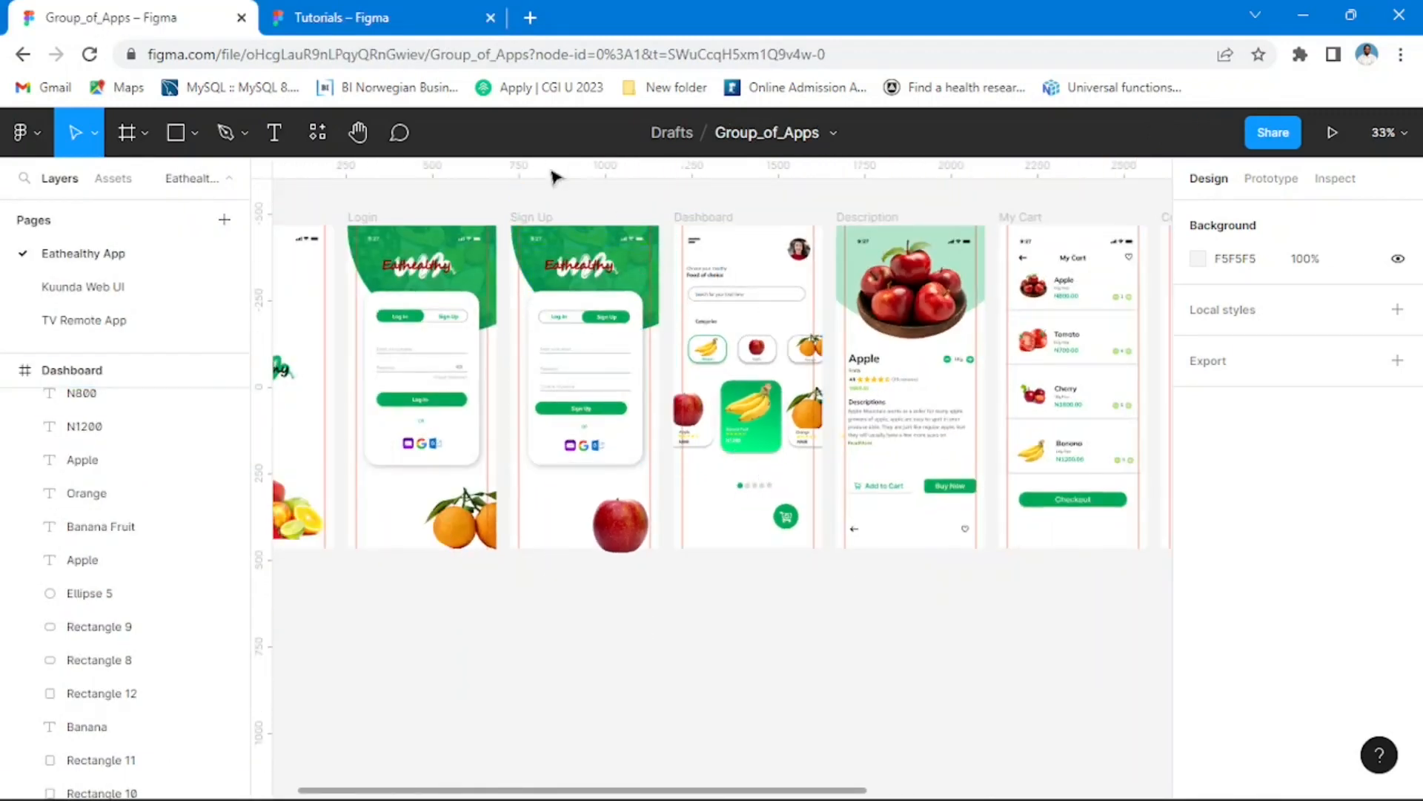
click(371, 17)
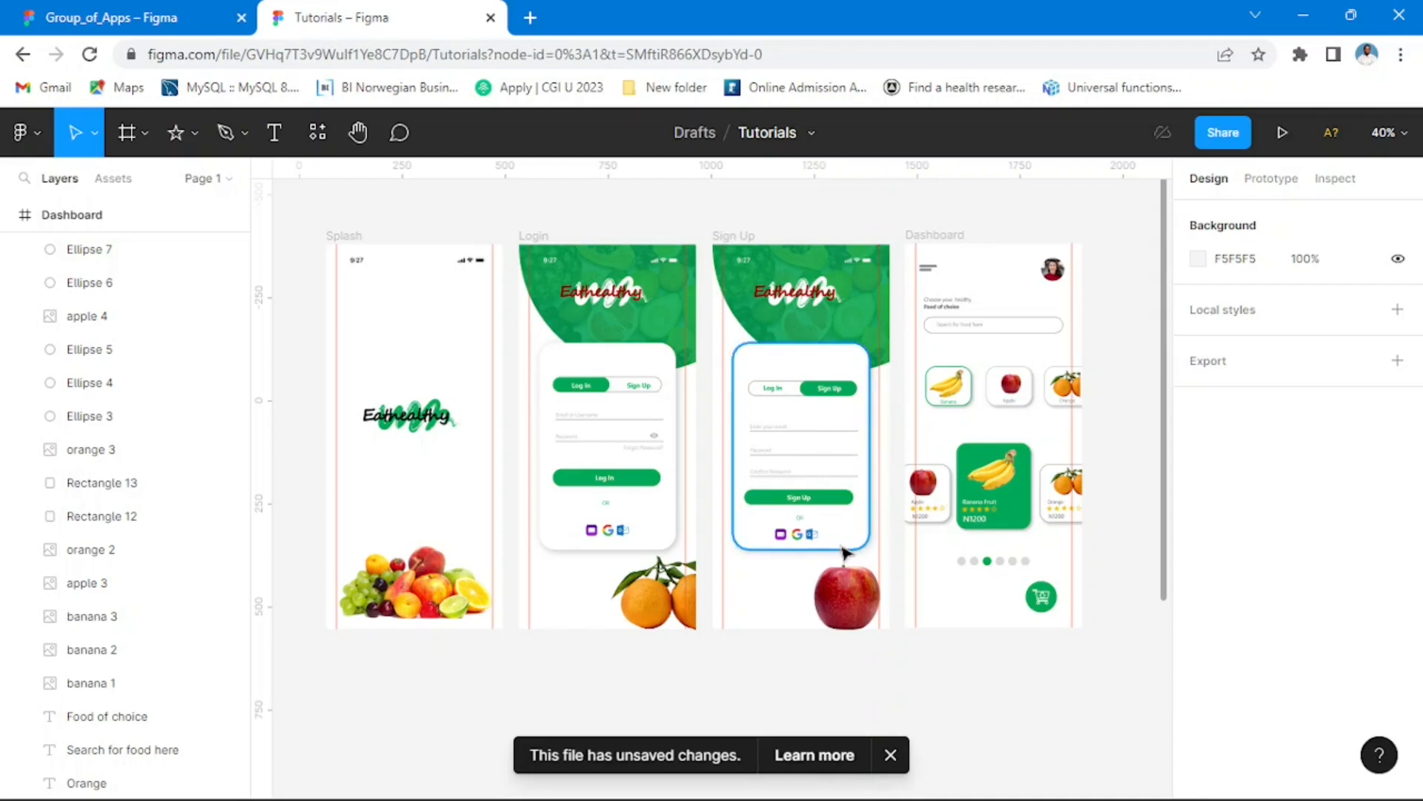
key(ctrl+z)
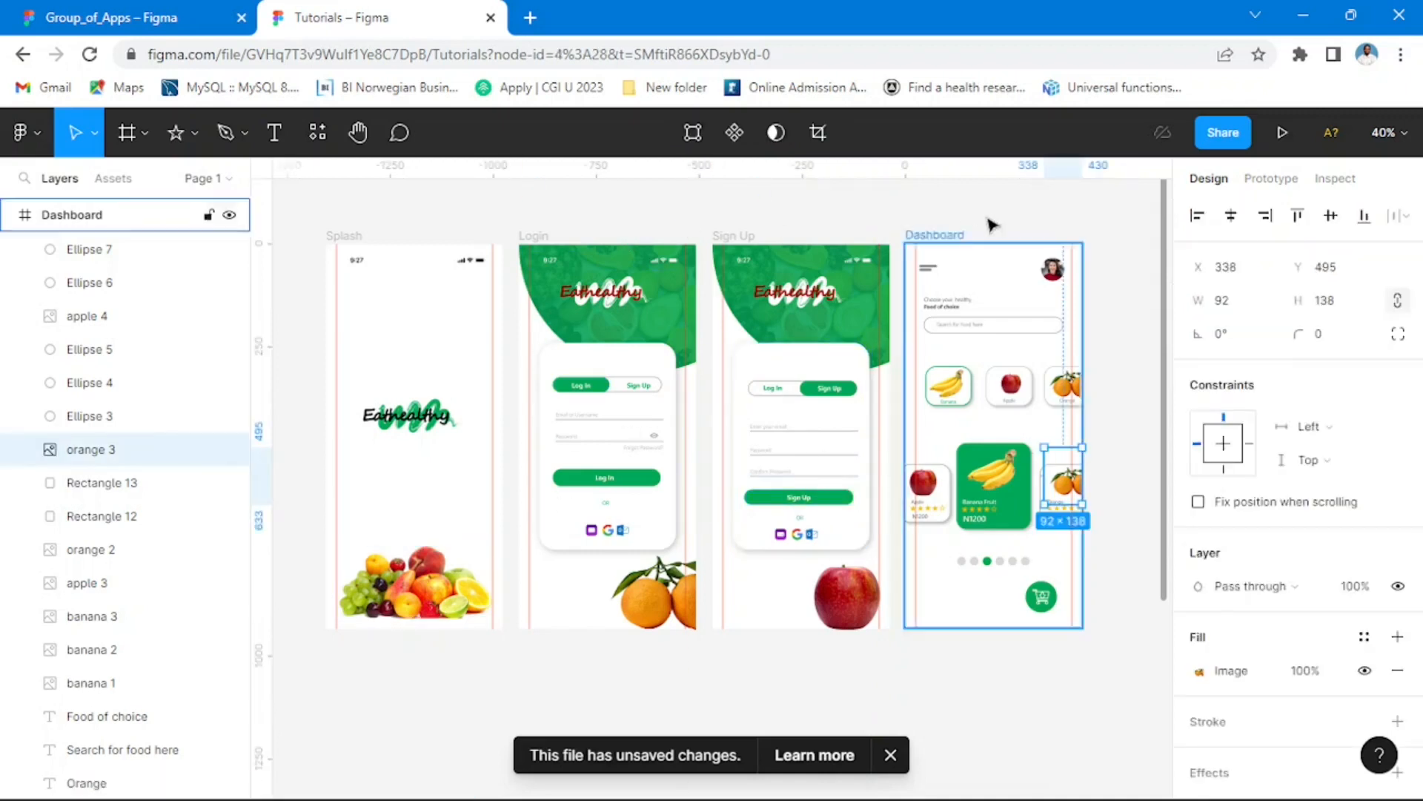
click(1112, 389)
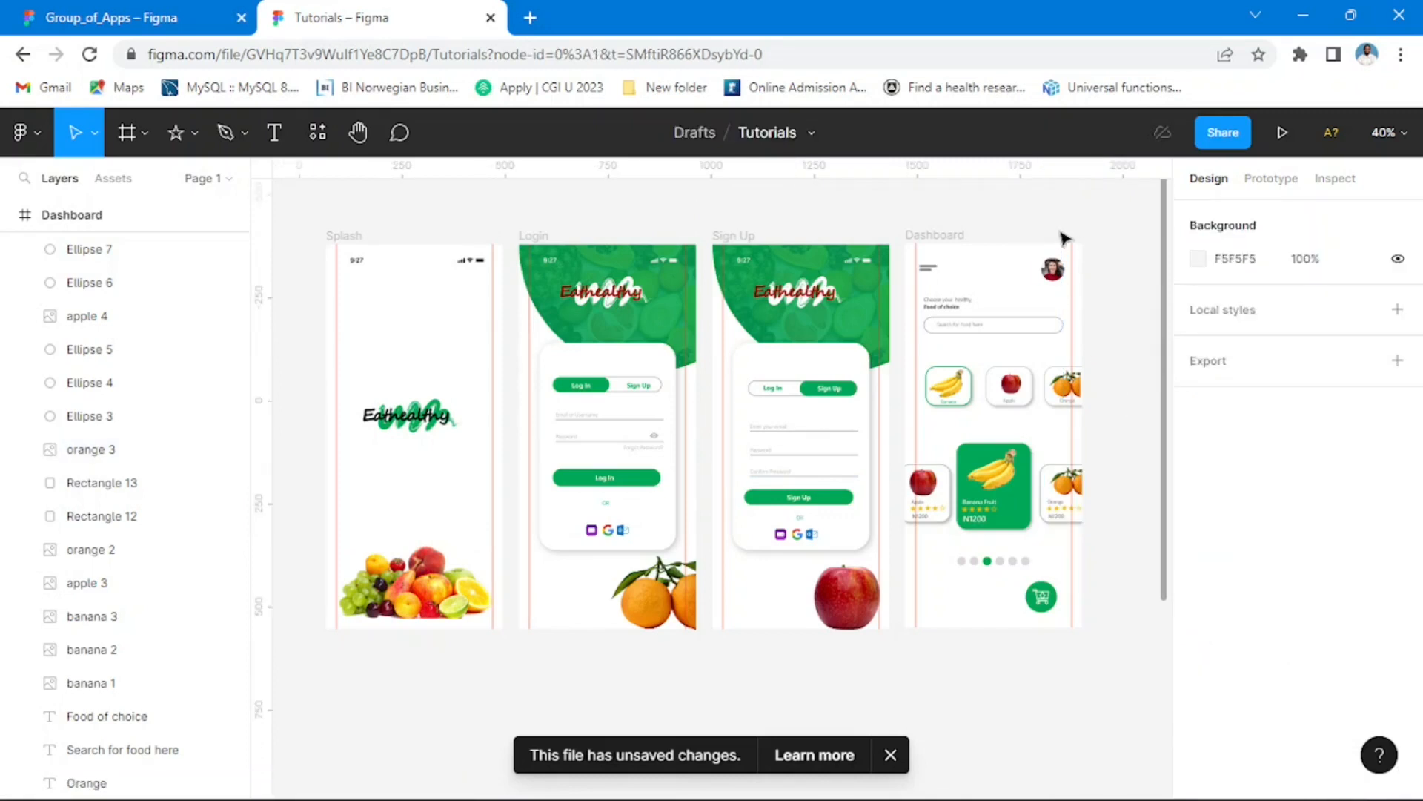
Step: Examine the Description, My Cart, Confirm Order and Payment screens in Group_of_Apps and return to the Tutorials file
click(184, 20)
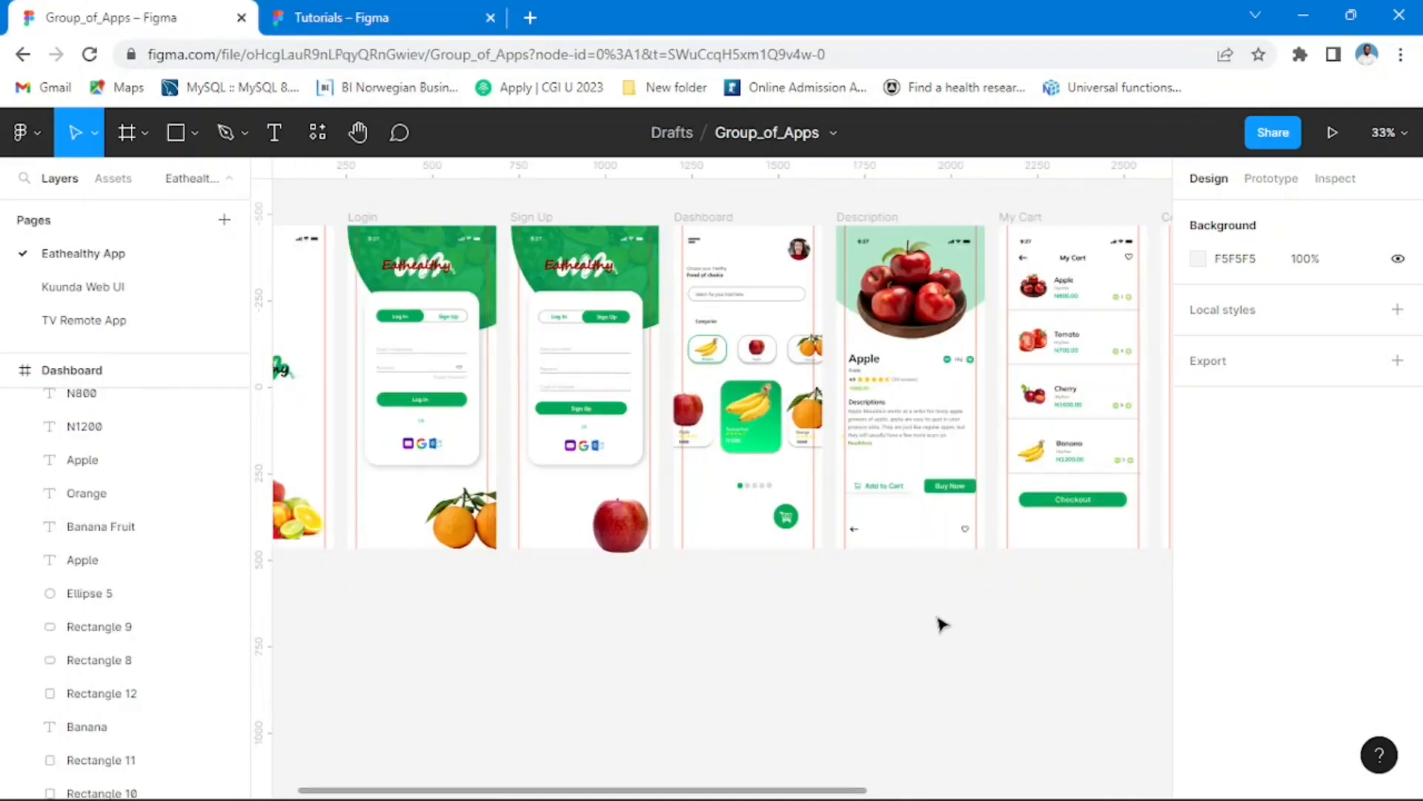
scroll(983, 629, right, 5)
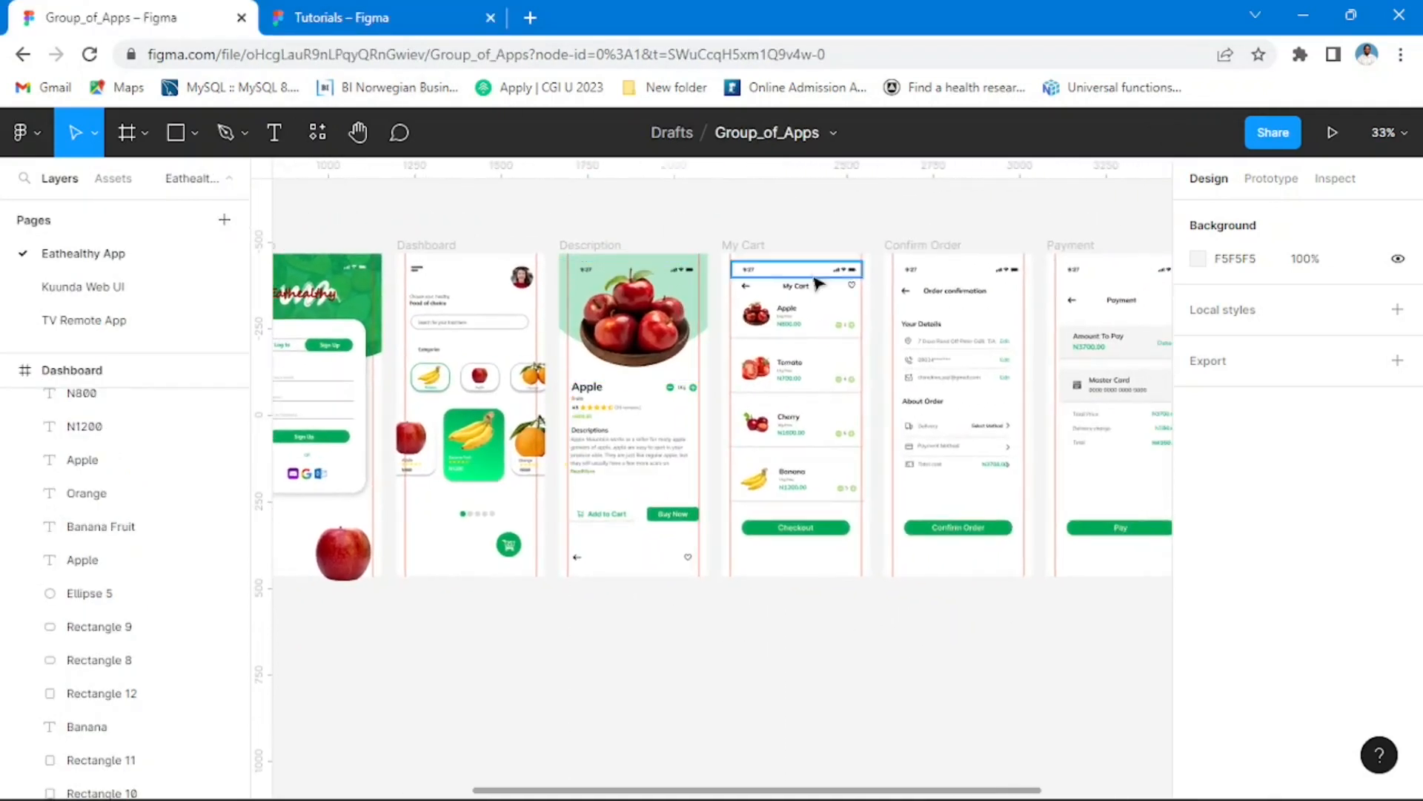
drag(1069, 598, 798, 618)
drag(610, 654, 945, 593)
click(342, 18)
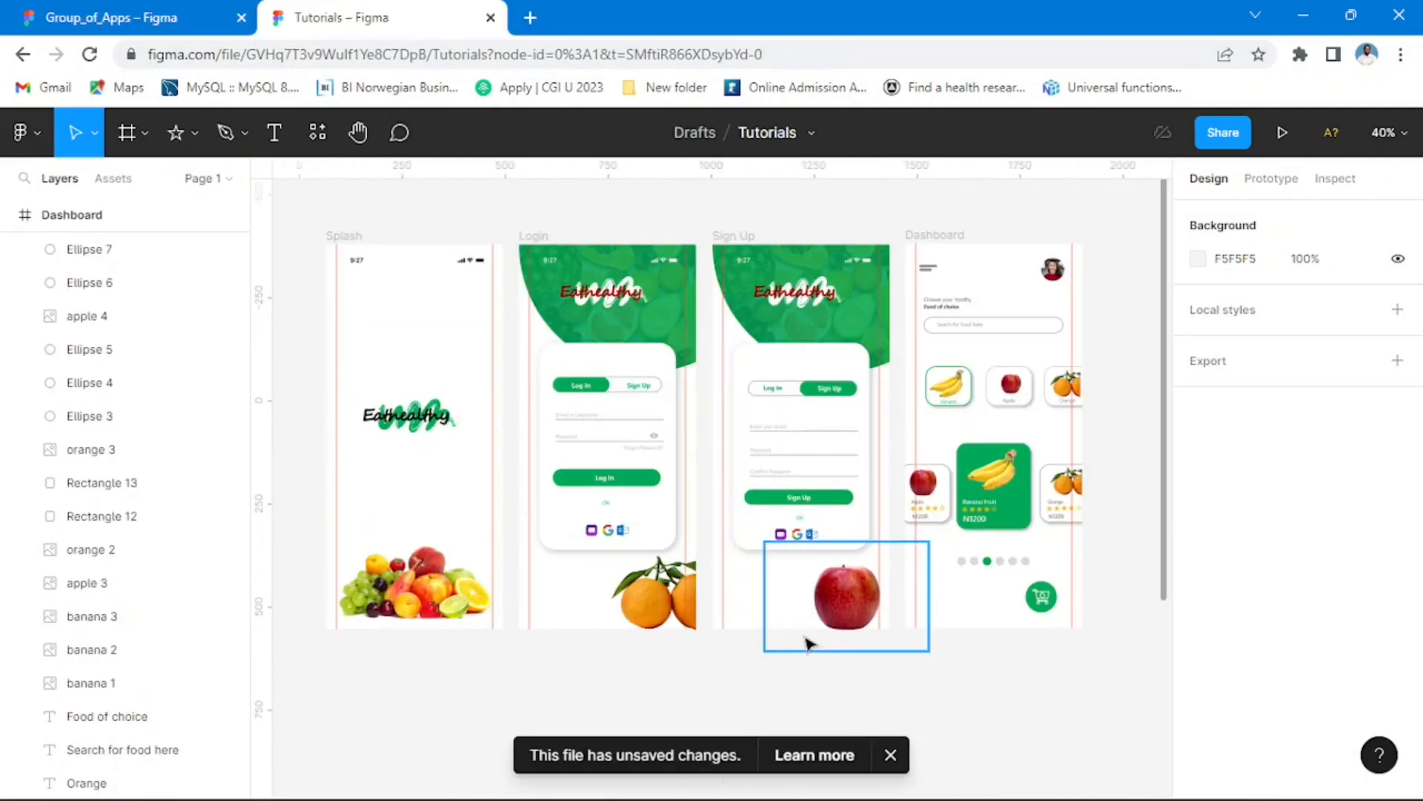